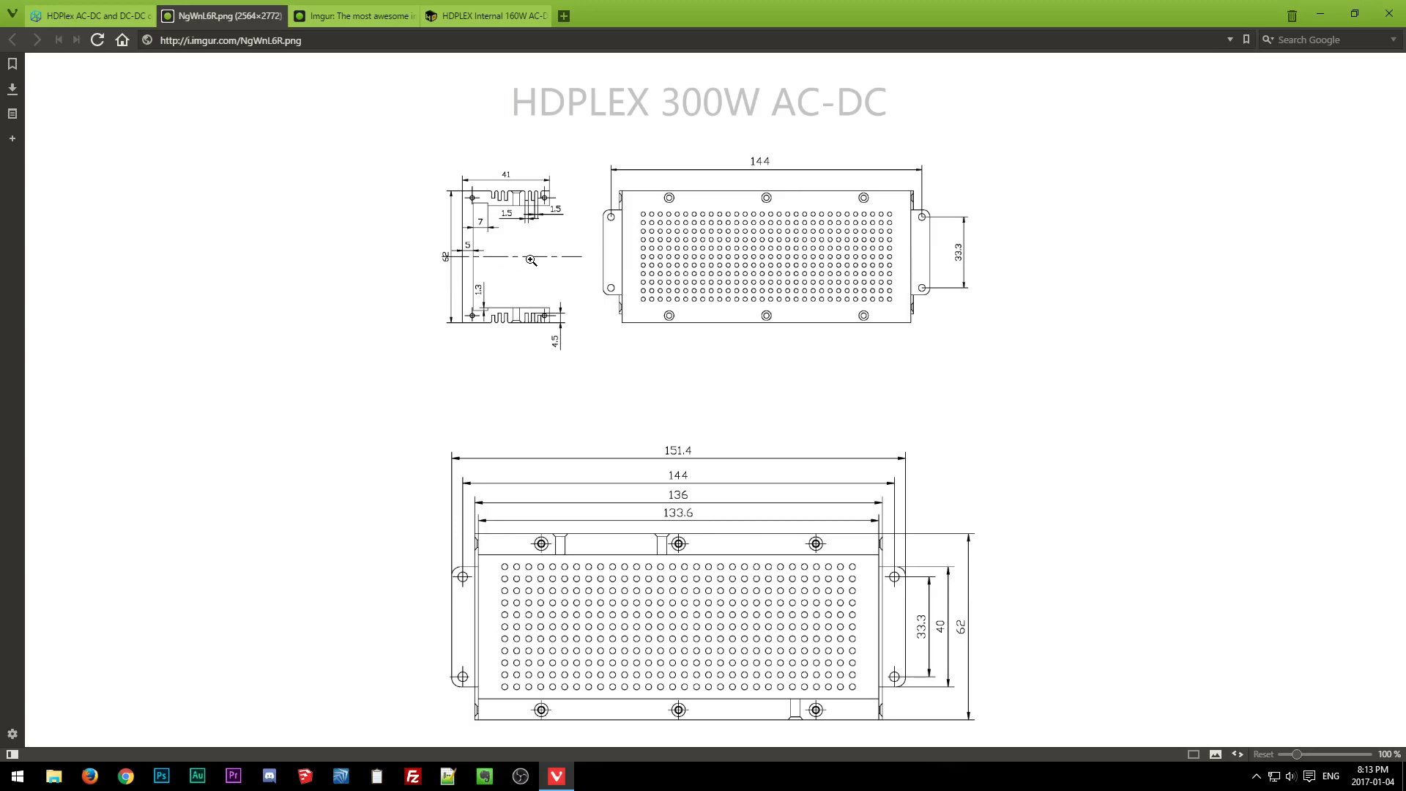
Look through the forum thread on the HDPlex AC-DC and DC-DC combo down to its dimensioned 300W drawing.
mouse_move(331, 22)
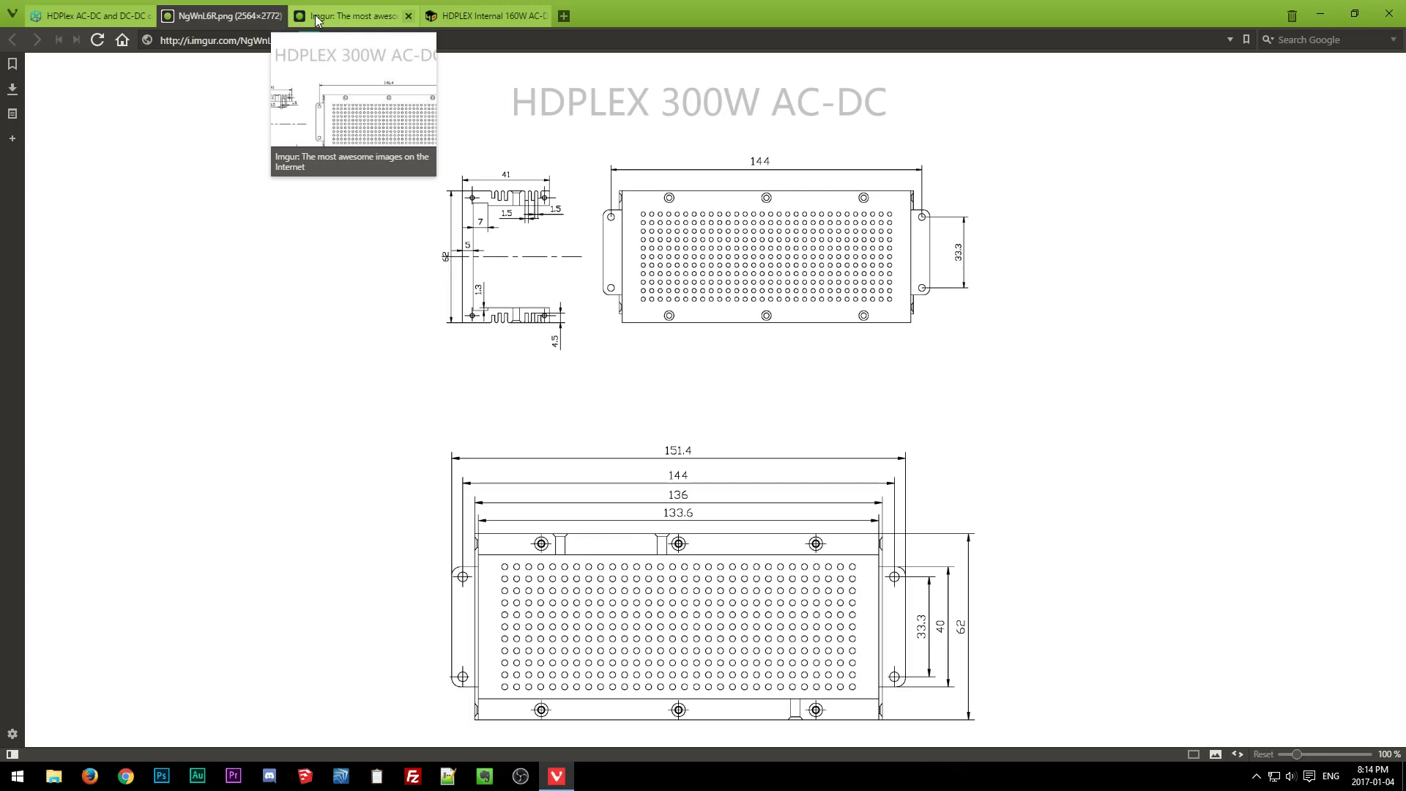
mouse_move(76, 16)
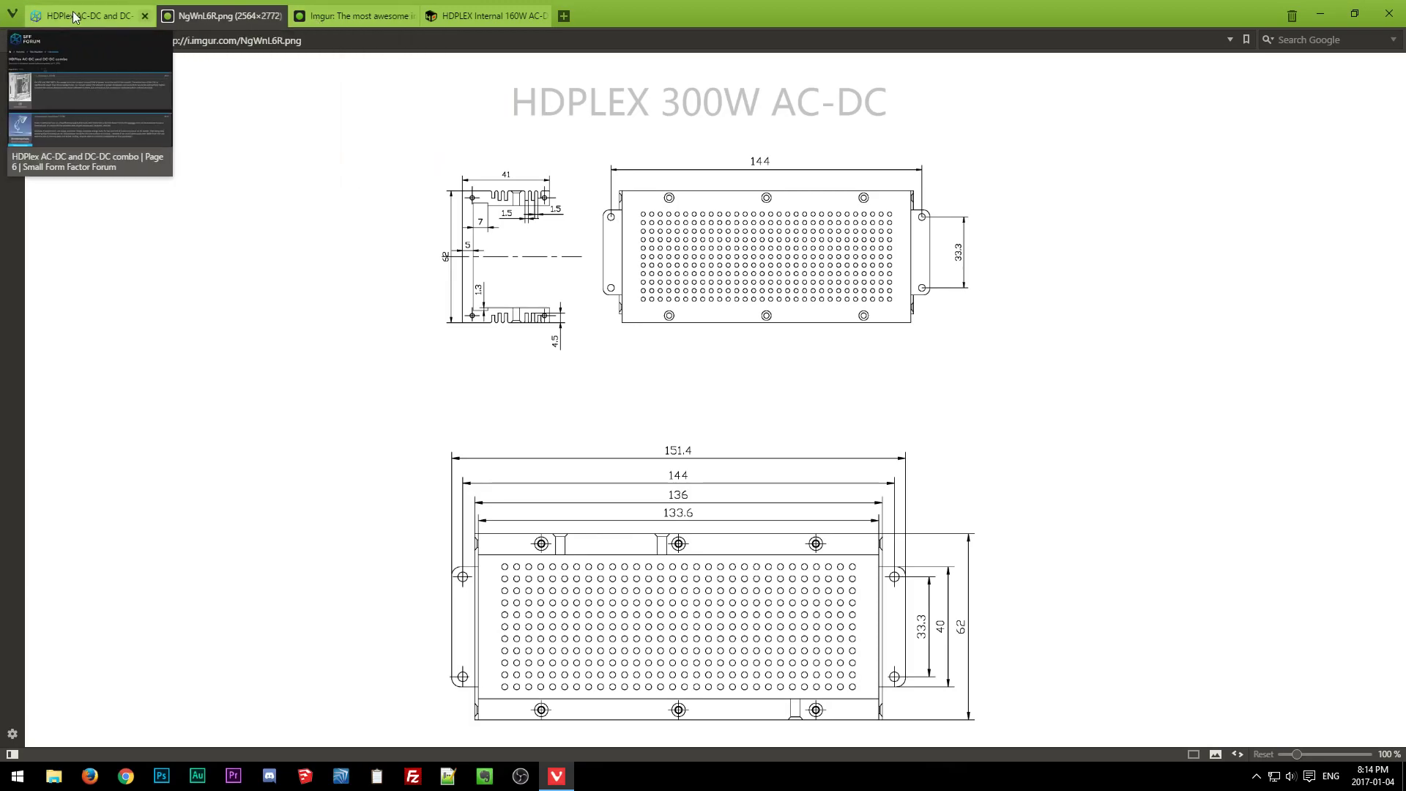
left_click(76, 16)
scroll(265, 332, "down", 15)
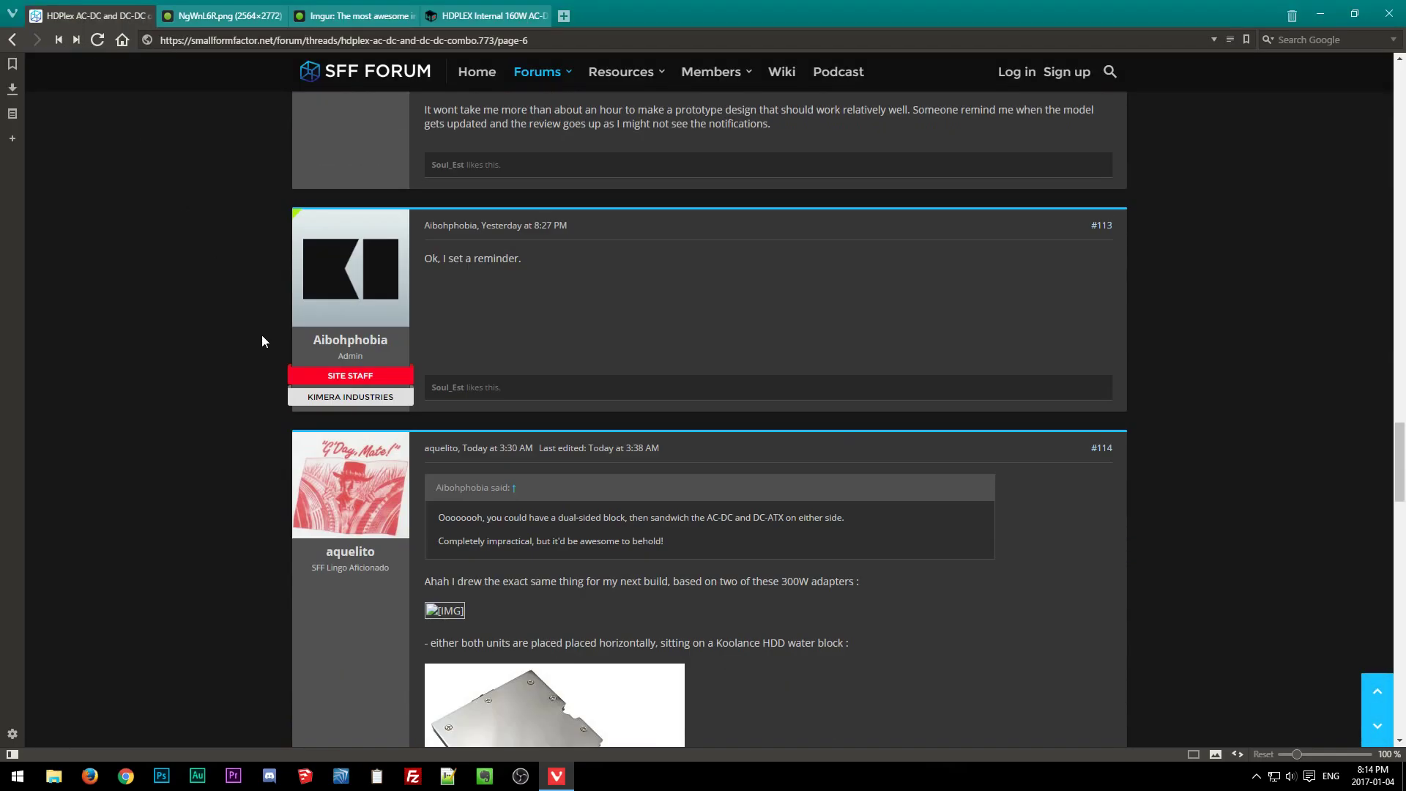
scroll(253, 343, "down", 20)
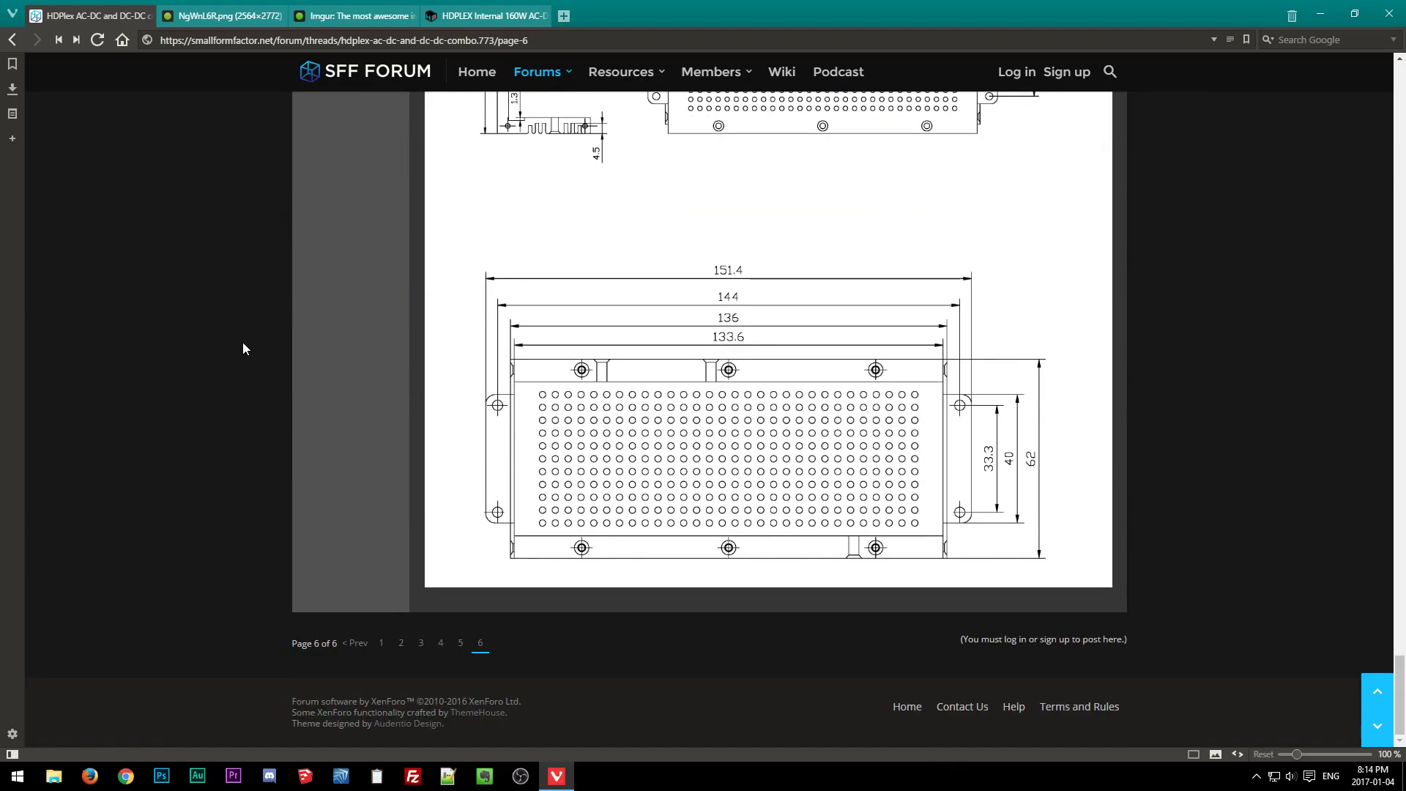
scroll(244, 352, "up", 6)
scroll(244, 355, "up", 5)
Close the forum, Imgur and HDPLEX Internal 160W pages, keeping only the 300W drawing image, and minimise the browser.
middle_click(89, 17)
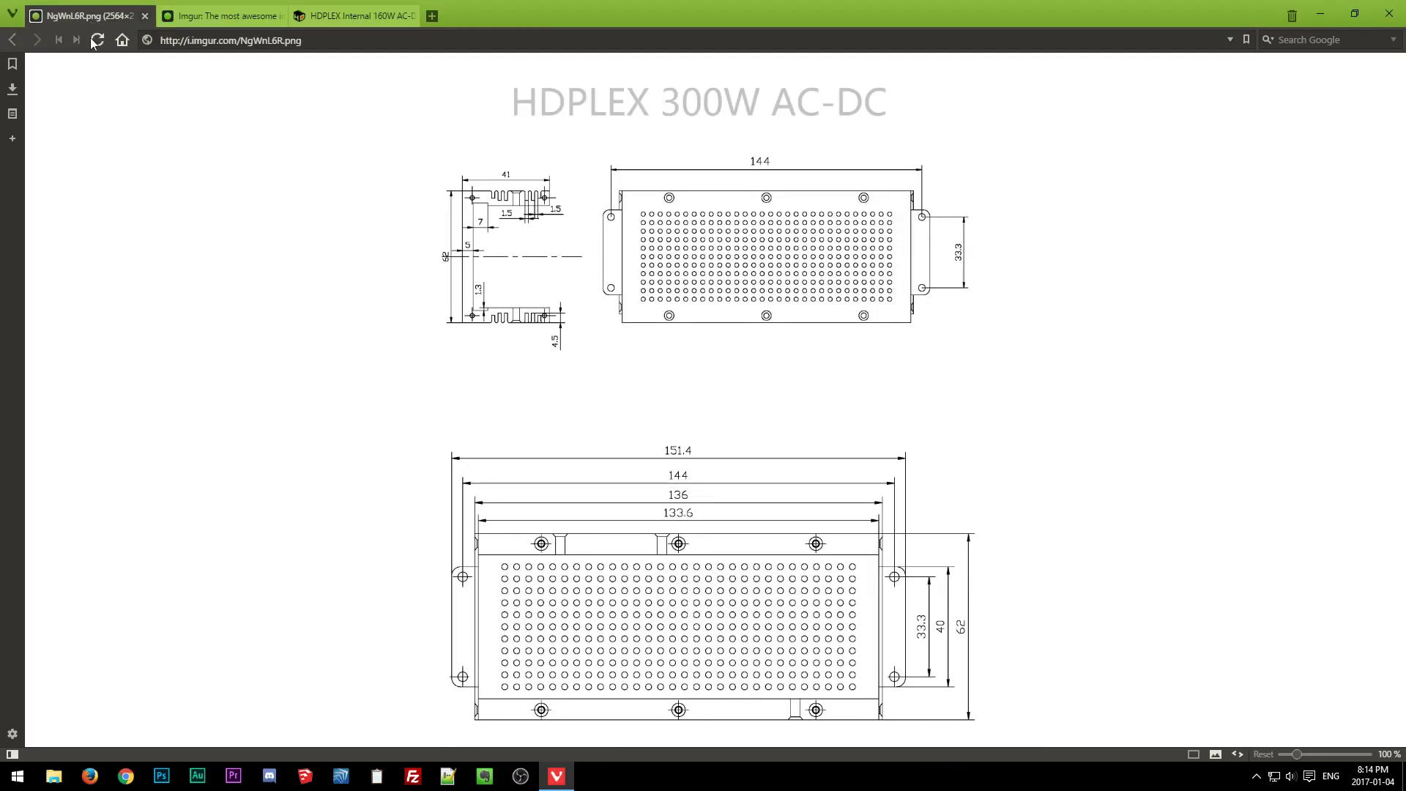
left_click(210, 18)
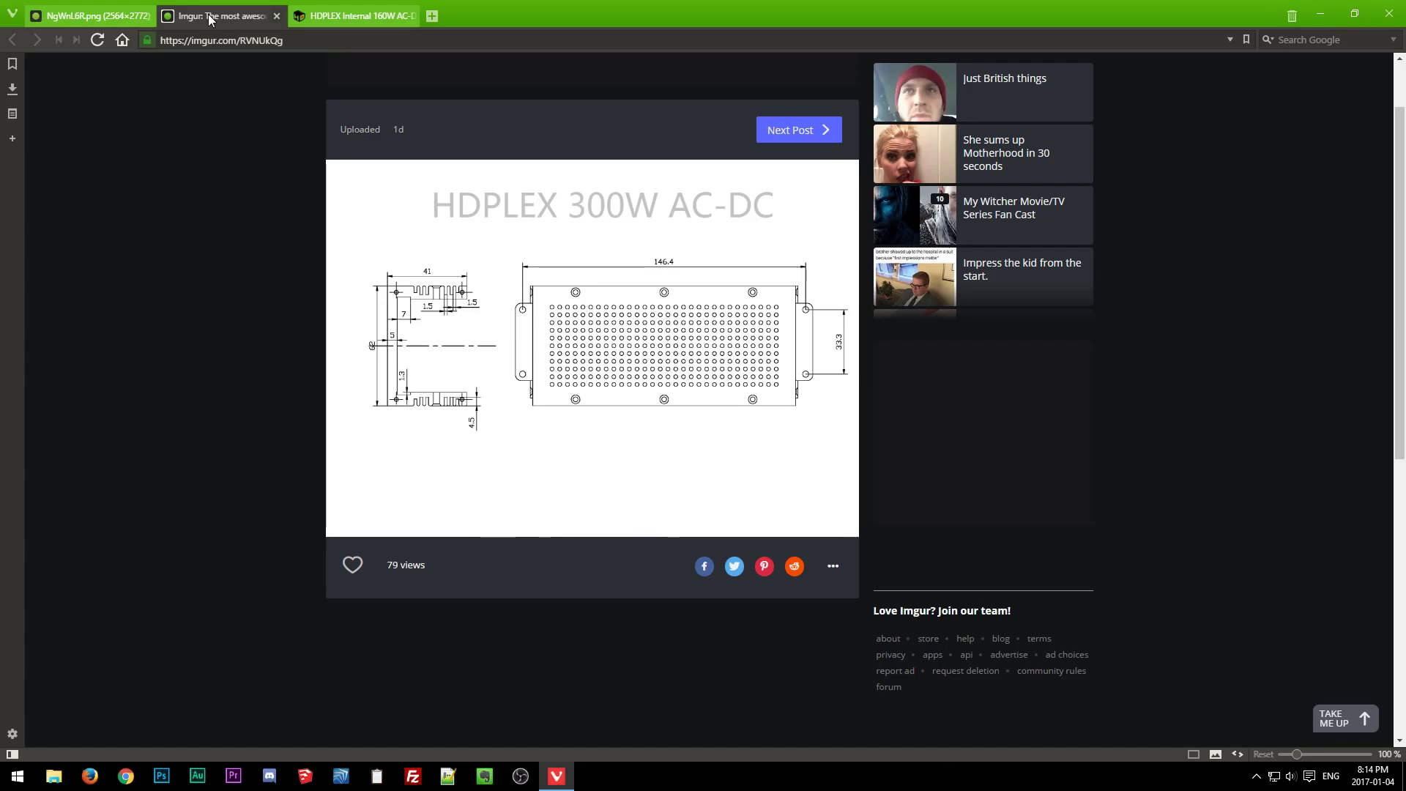
middle_click(209, 18)
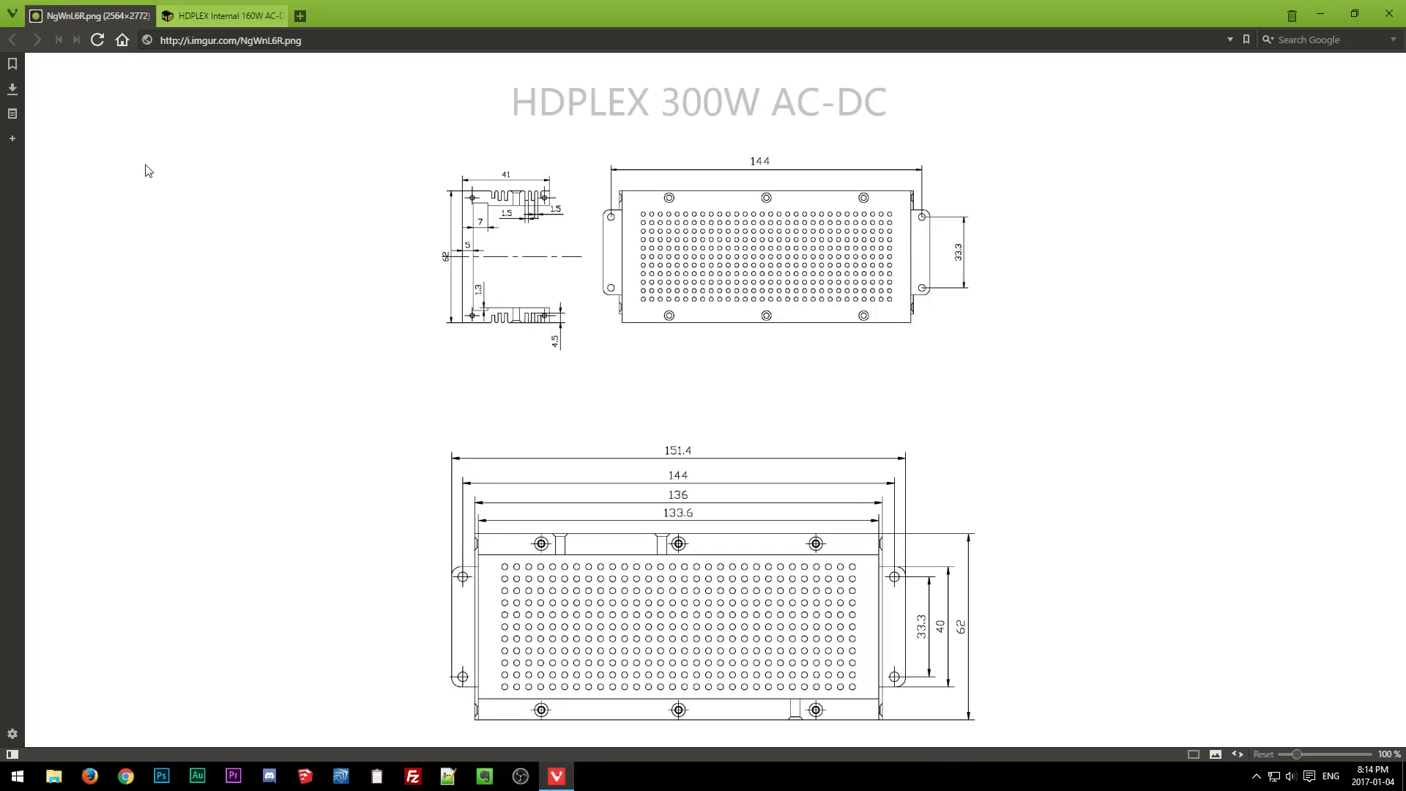
left_click(209, 18)
middle_click(208, 17)
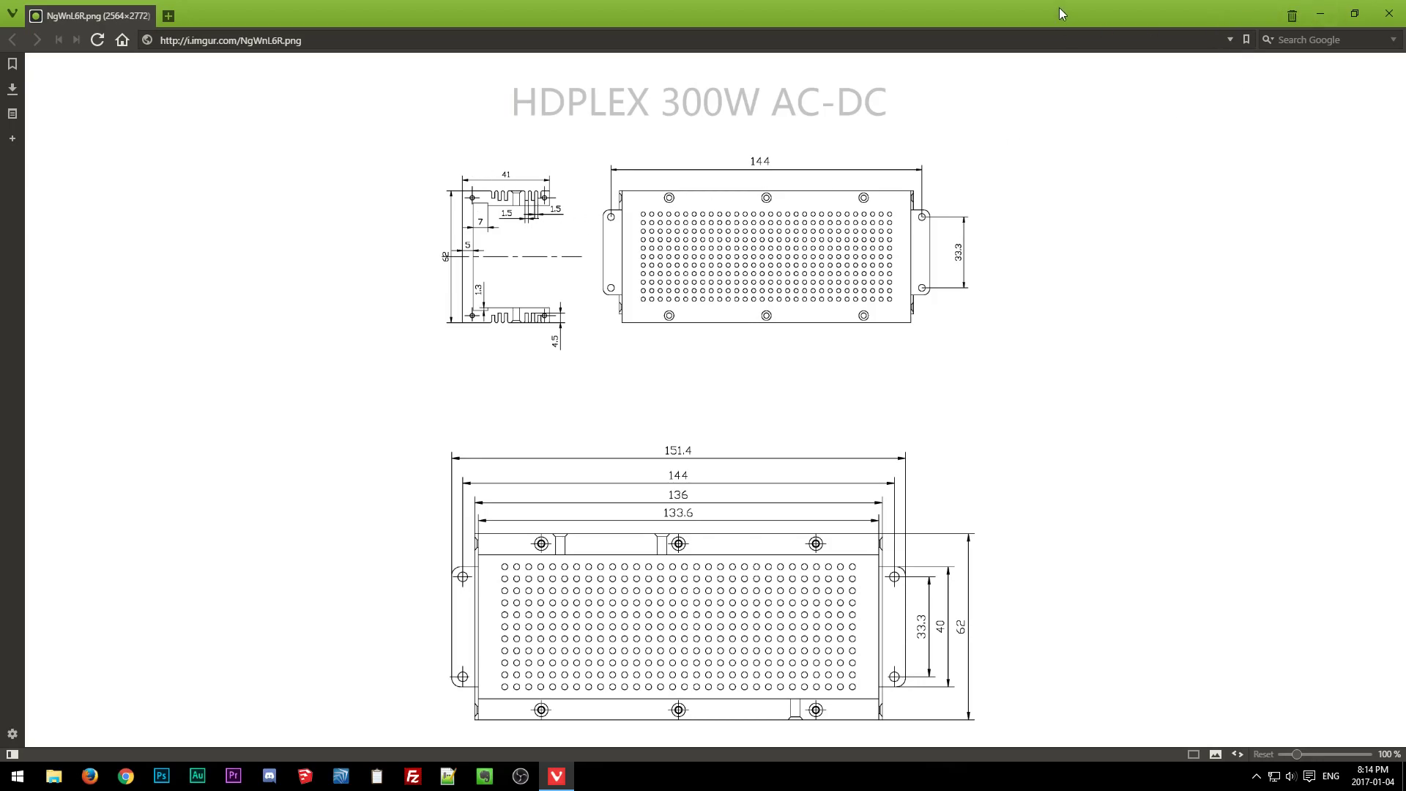
left_click(1322, 16)
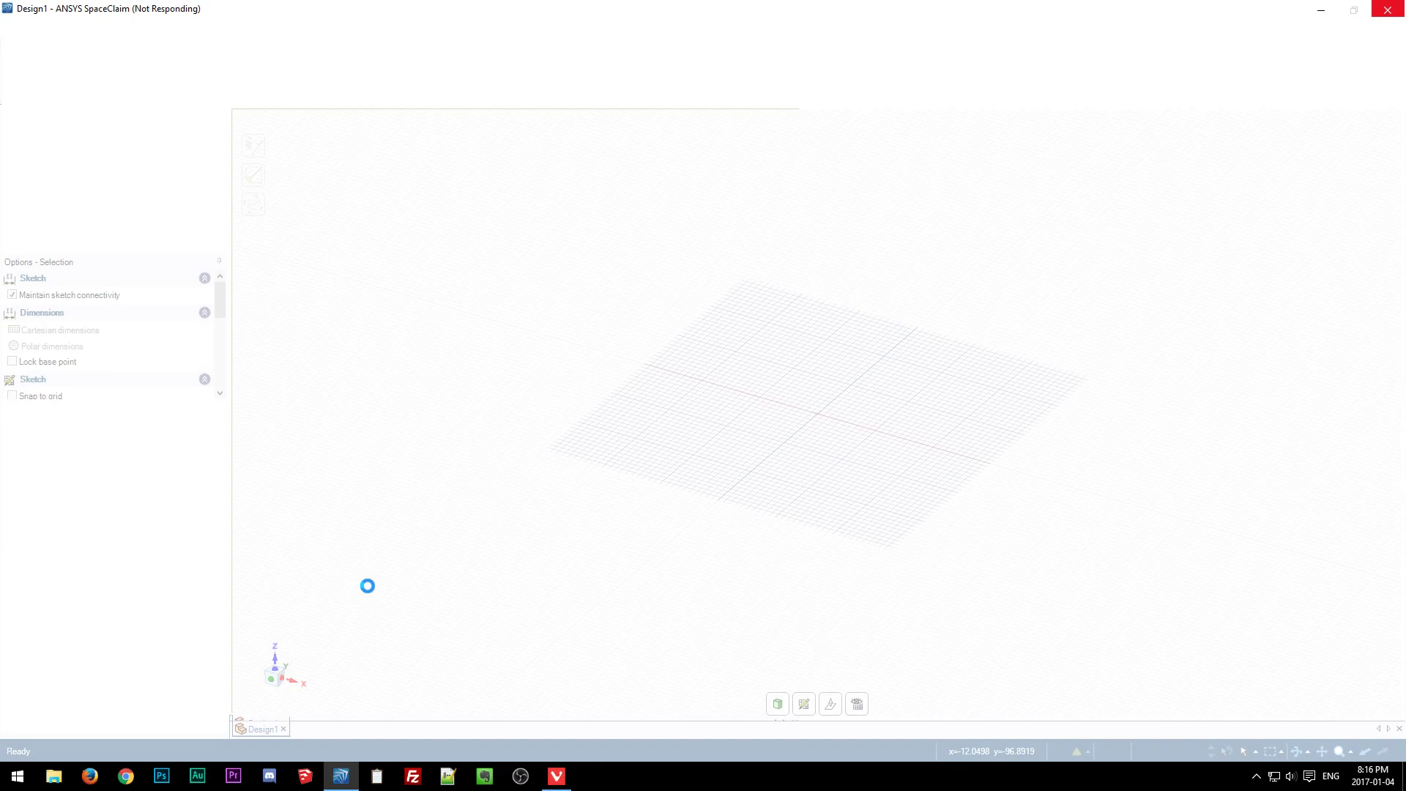
Force the unresponsive SpaceClaim session to close and open the recent document HDPLEX 300W AC-DC temp.scdoc in a fresh session.
left_click(1388, 19)
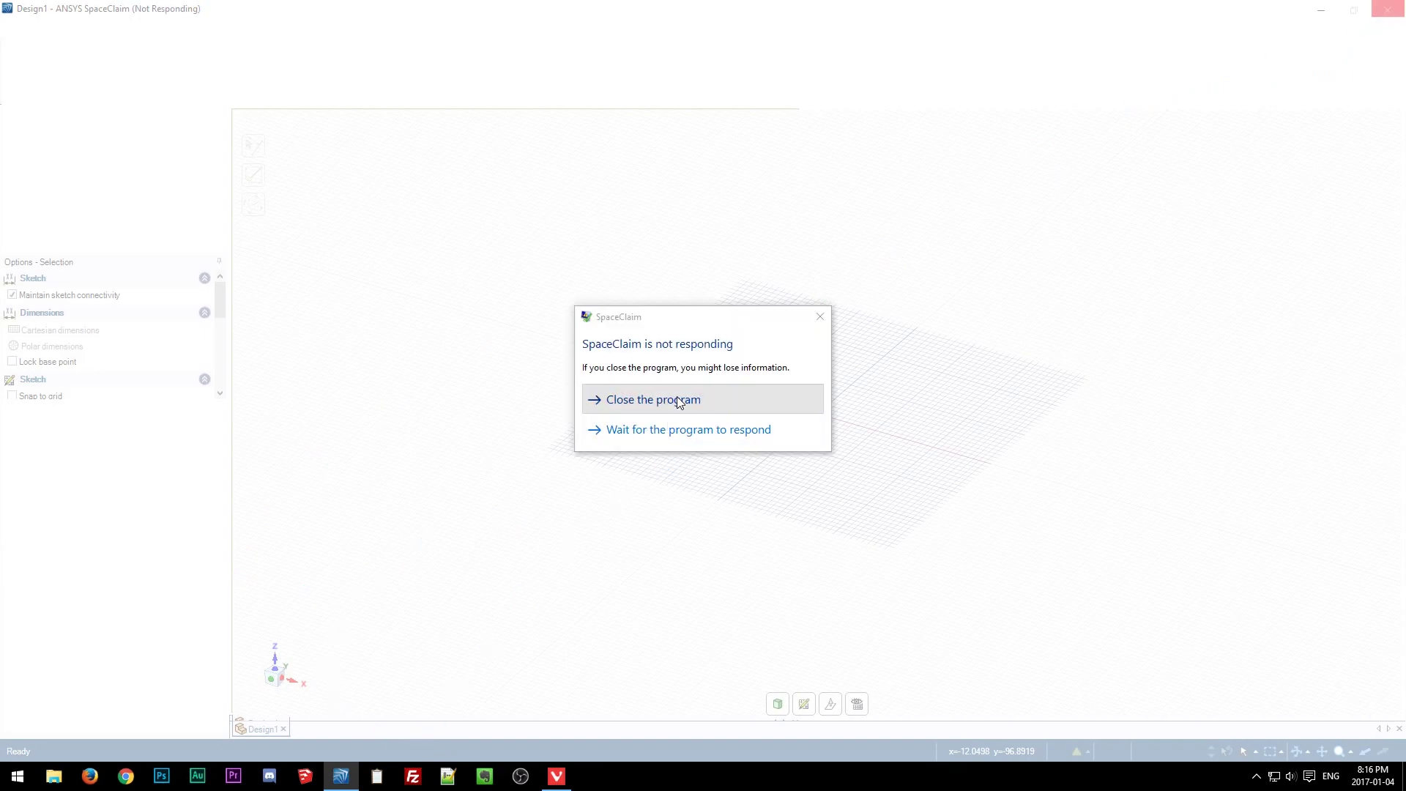
left_click(678, 400)
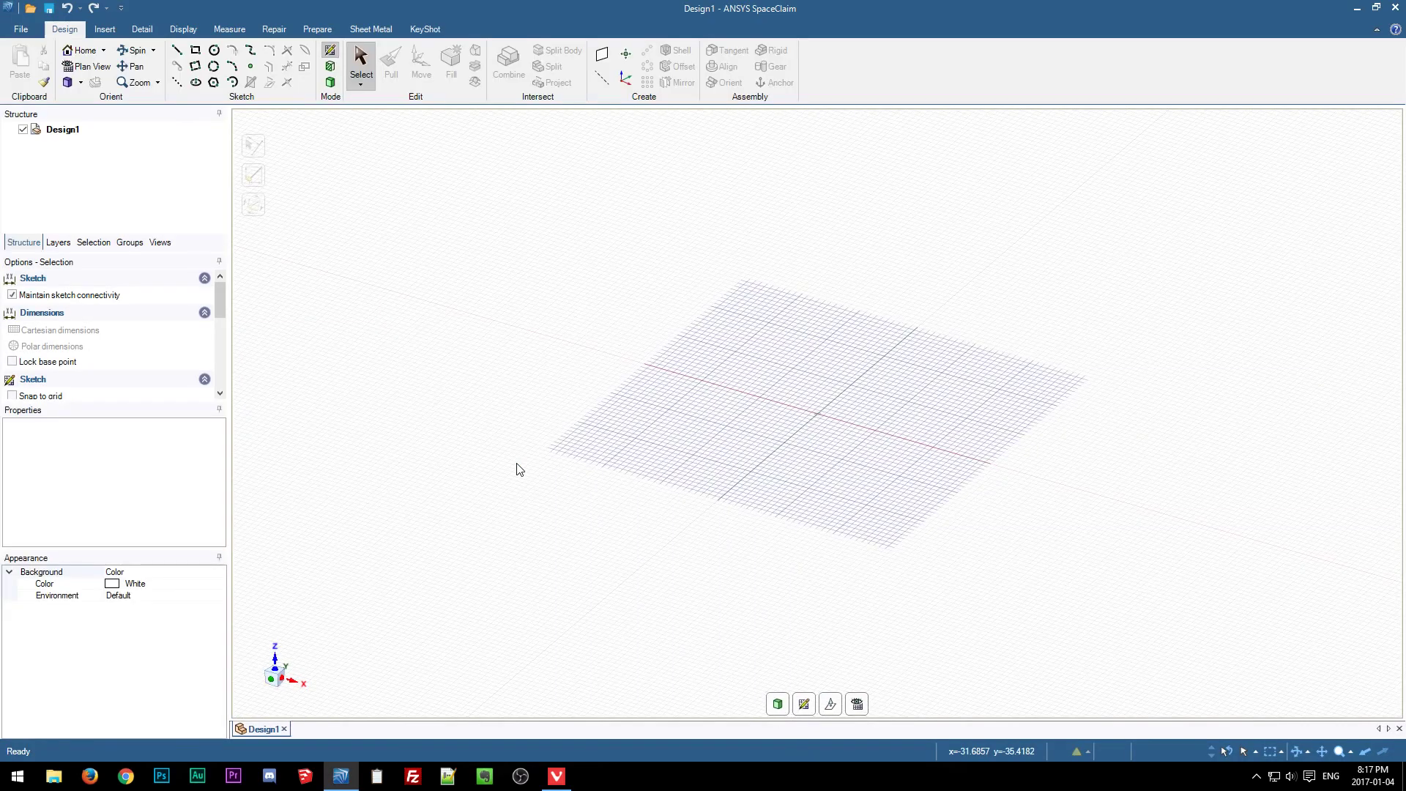
left_click(20, 28)
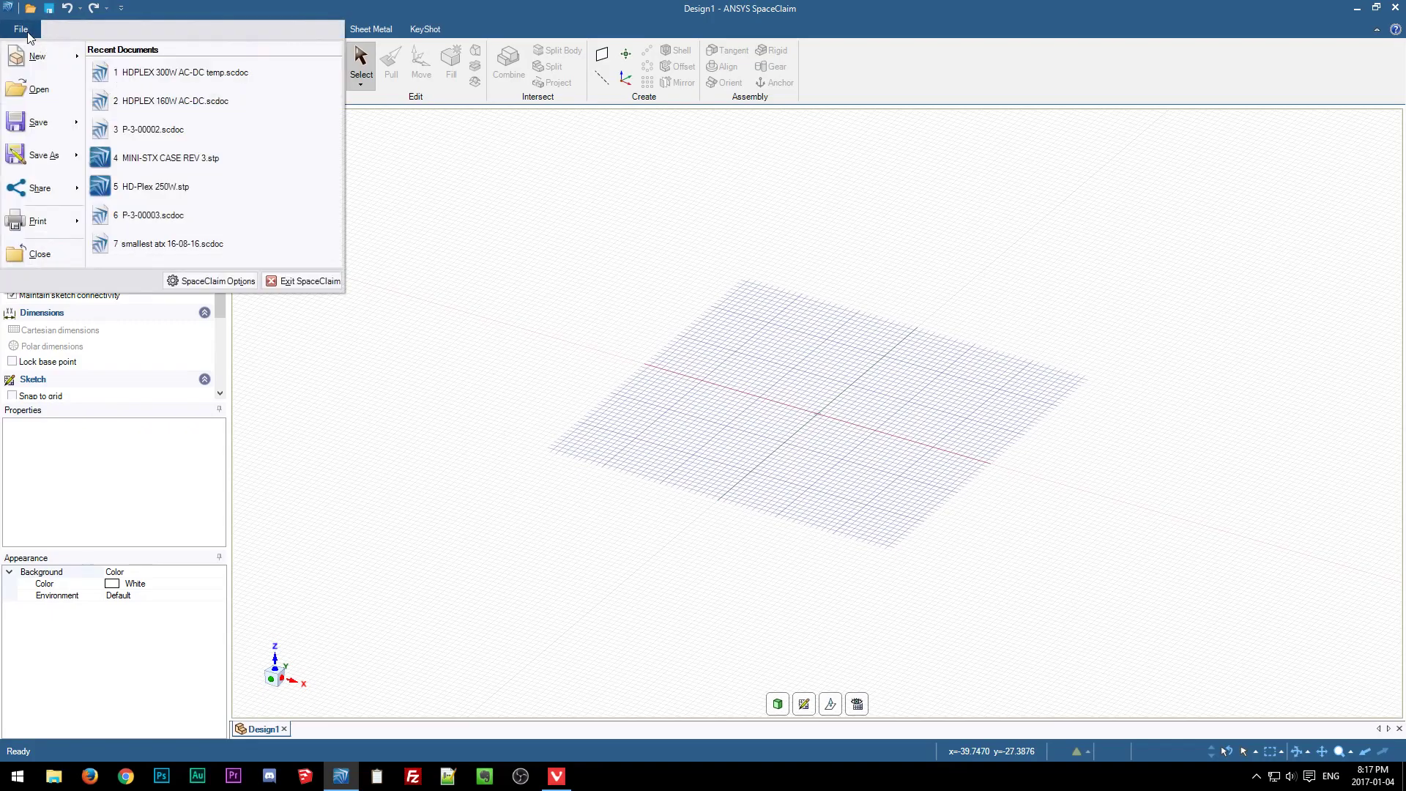
left_click(176, 71)
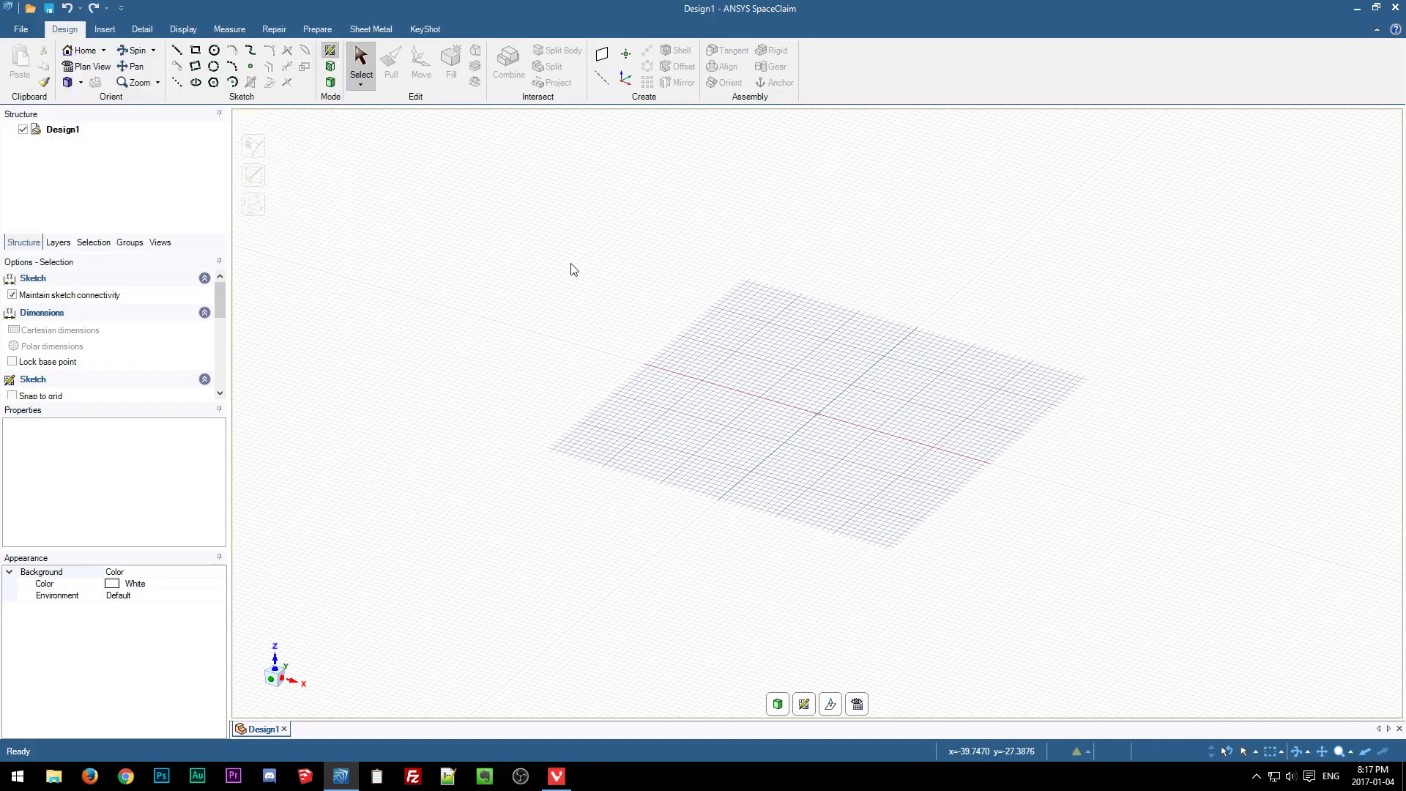
mouse_move(772, 597)
middle_mouse_down()
mouse_move(886, 501)
mouse_move(760, 613)
mouse_move(788, 587)
mouse_move(823, 587)
mouse_move(827, 526)
mouse_move(954, 574)
mouse_move(769, 562)
mouse_move(869, 557)
middle_mouse_up()
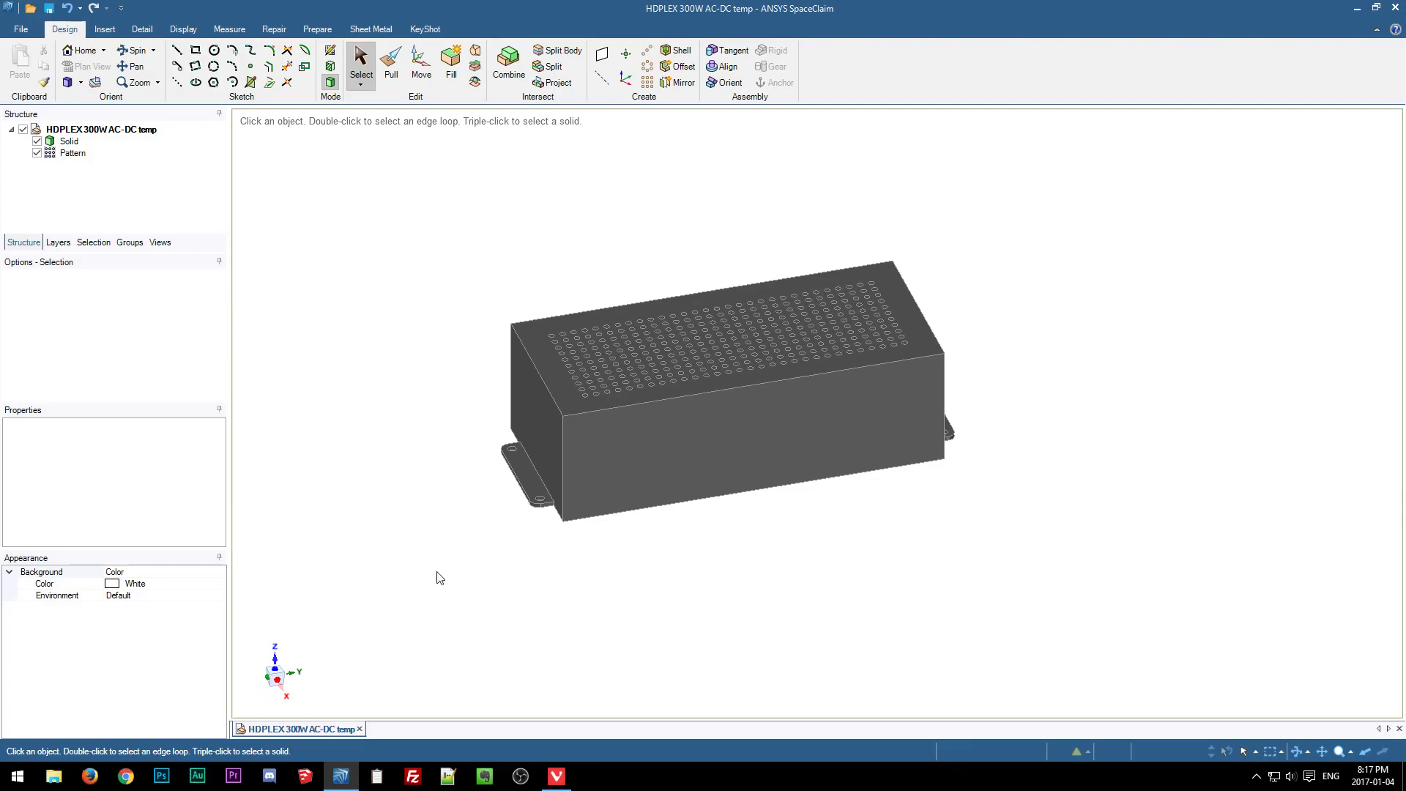
Check the width dimensions on the reference drawing in the browser and measure the distance between the enclosure's two end faces in SpaceClaim.
left_click(557, 776)
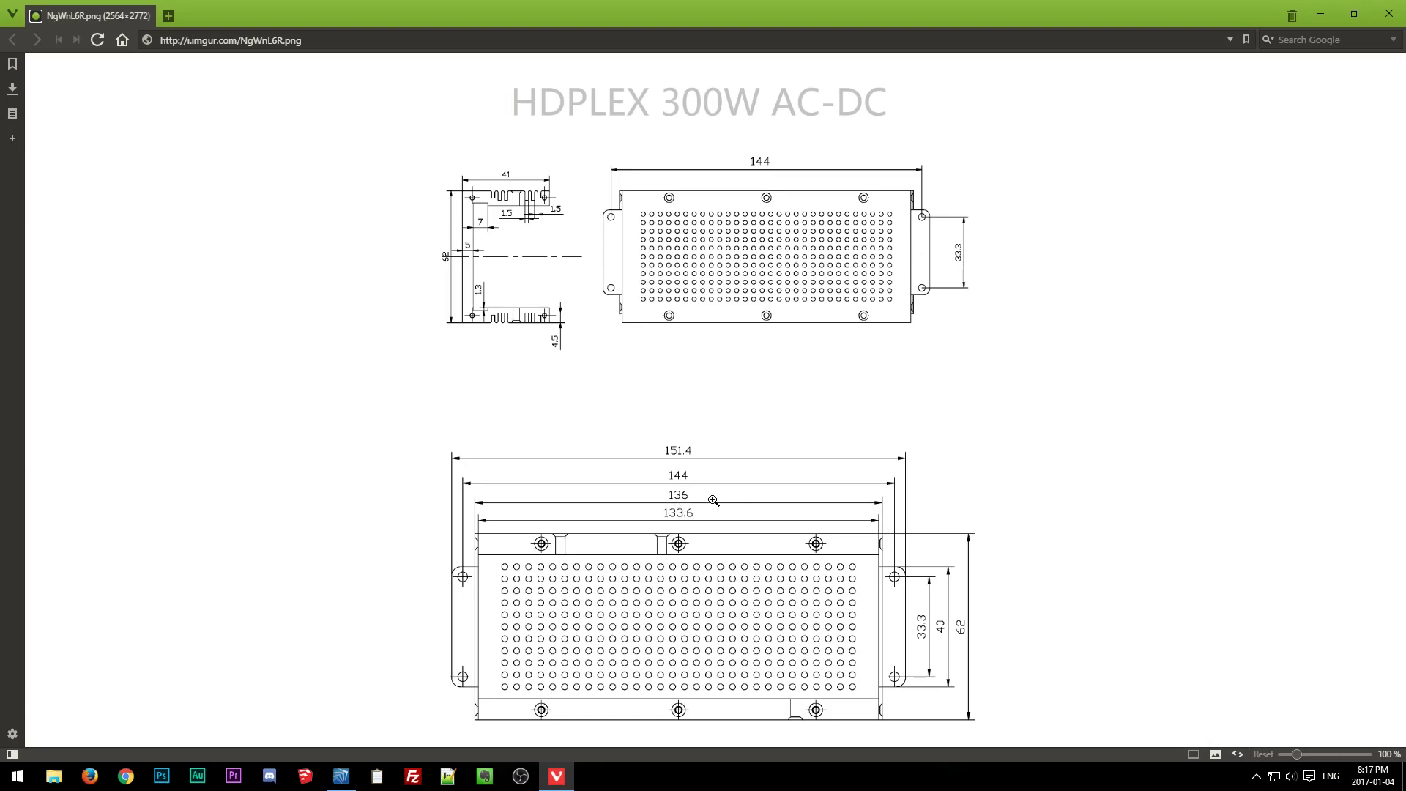
left_click(349, 776)
middle_click_drag(464, 542, 518, 534)
key("e")
left_click(563, 463)
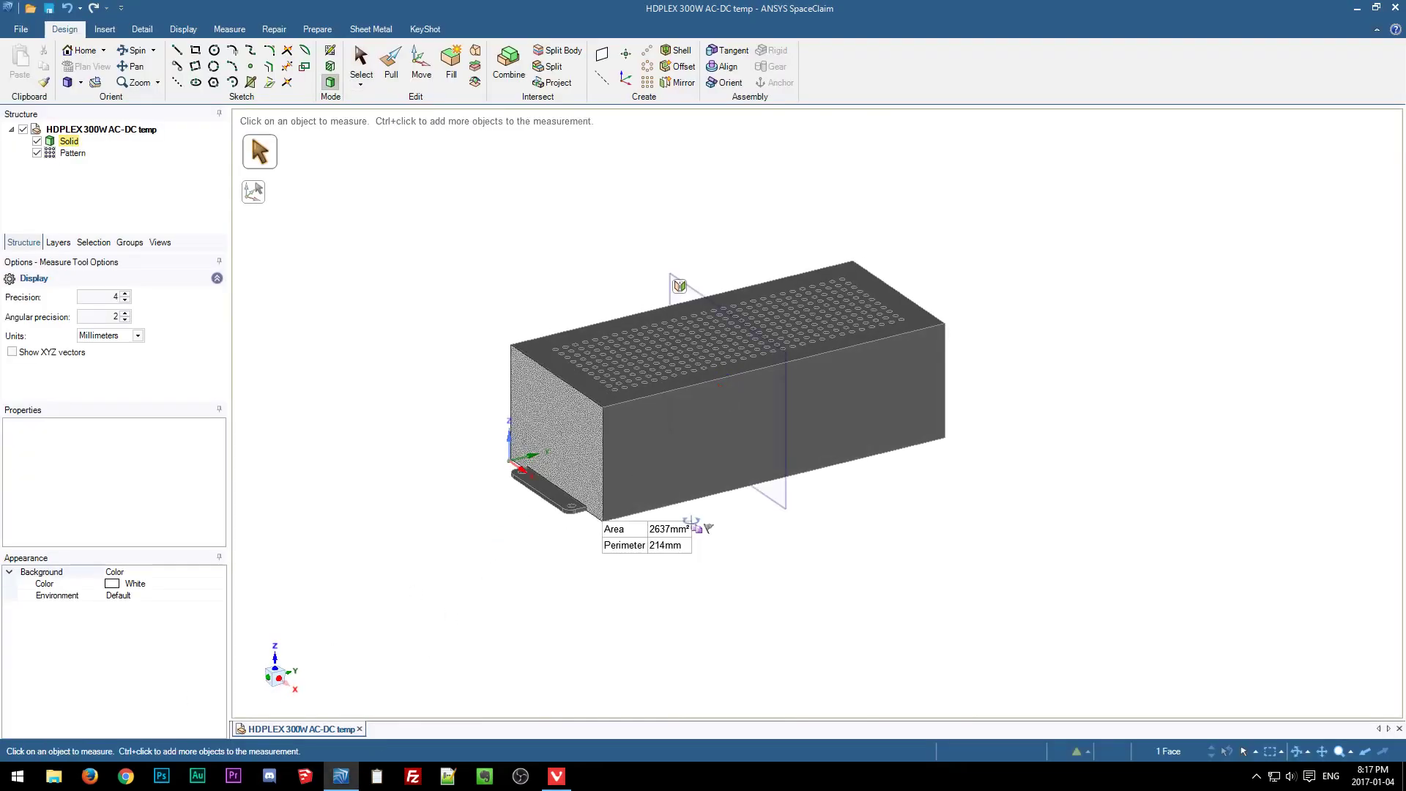
middle_click_drag(695, 530, 547, 541)
left_click(839, 568, "ctrl")
middle_click_drag(680, 594, 794, 588)
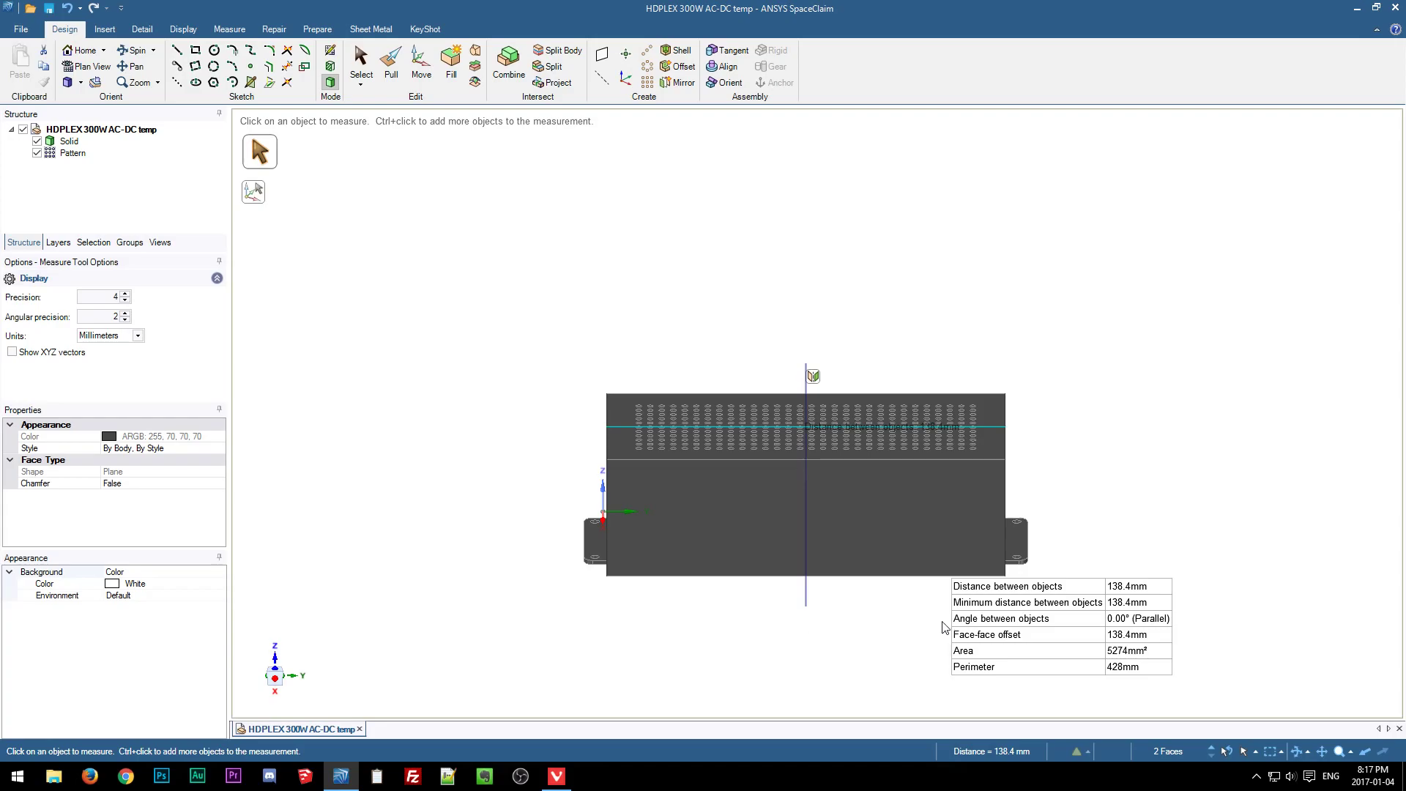
left_click(891, 642)
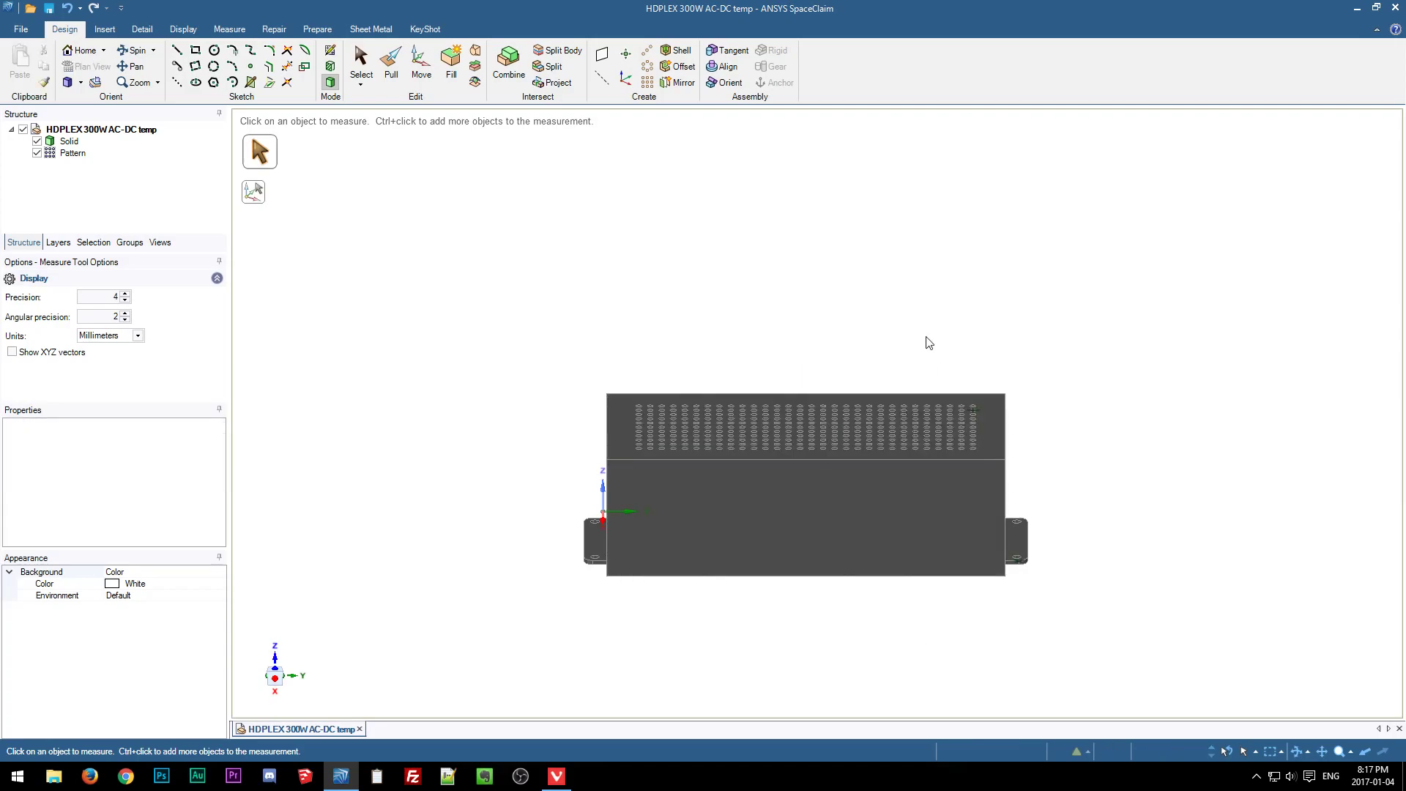
Move one end face of the enclosure together with its mounting bracket to 67 mm from the midpoint of the long edge.
left_click_drag(987, 337, 1166, 657)
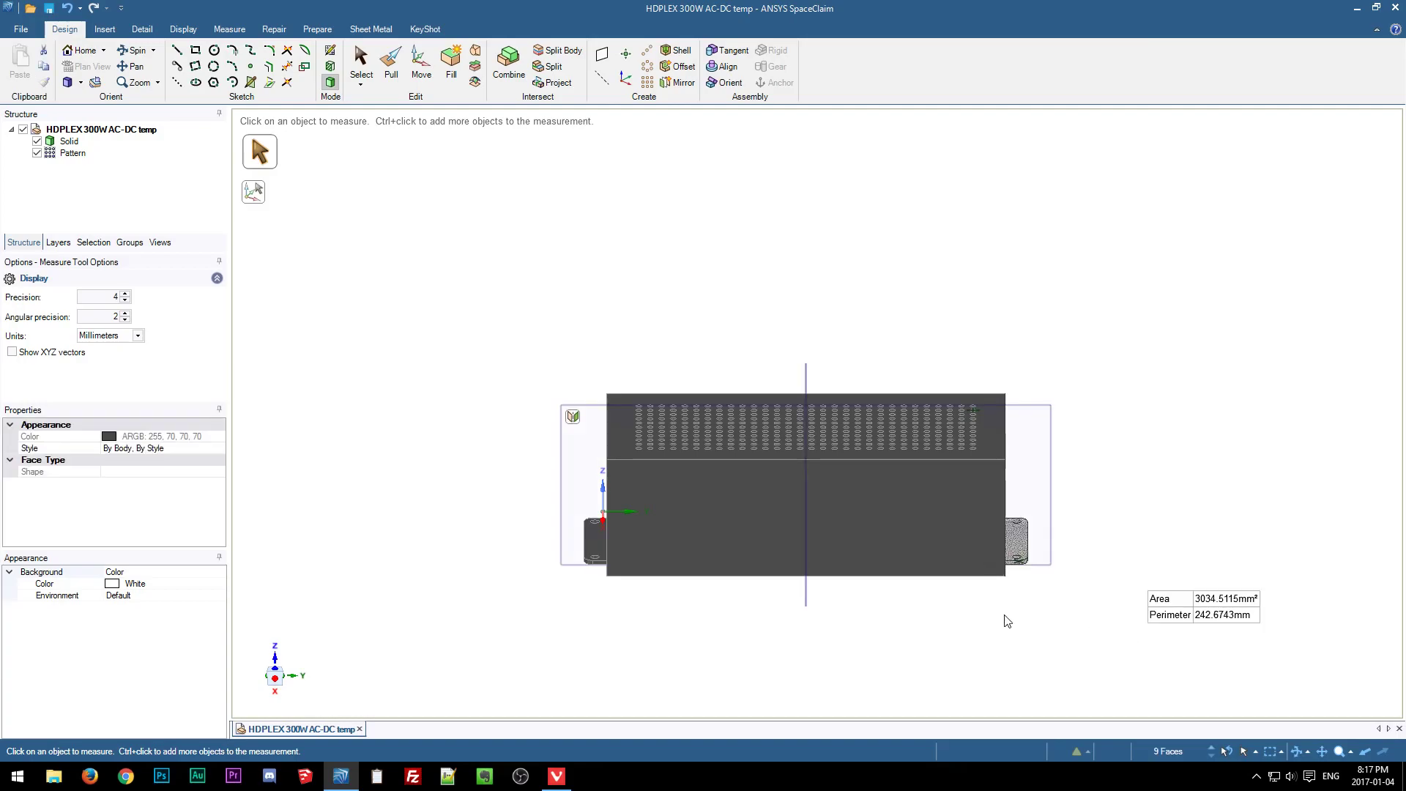
key("h")
key("m")
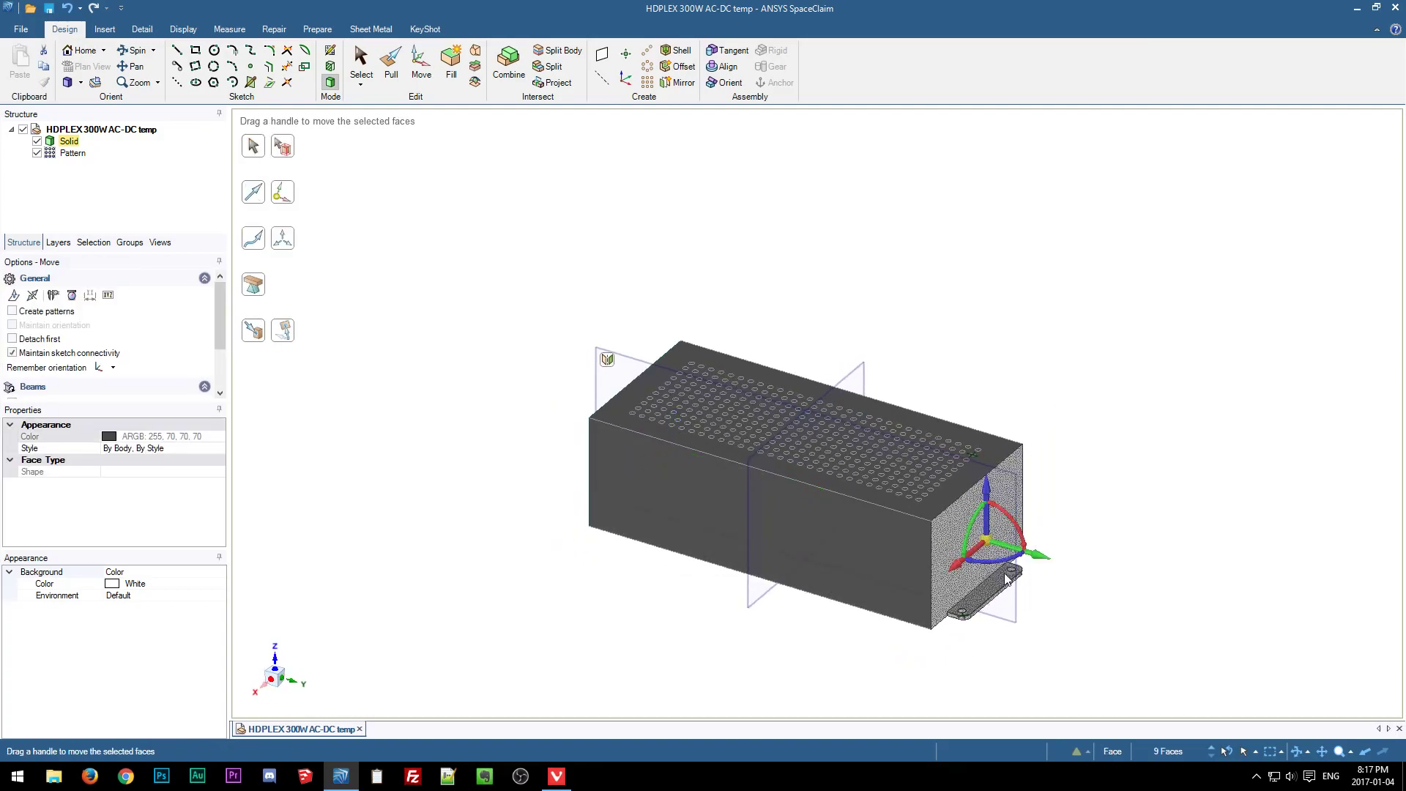
left_click_drag(988, 550, 993, 552)
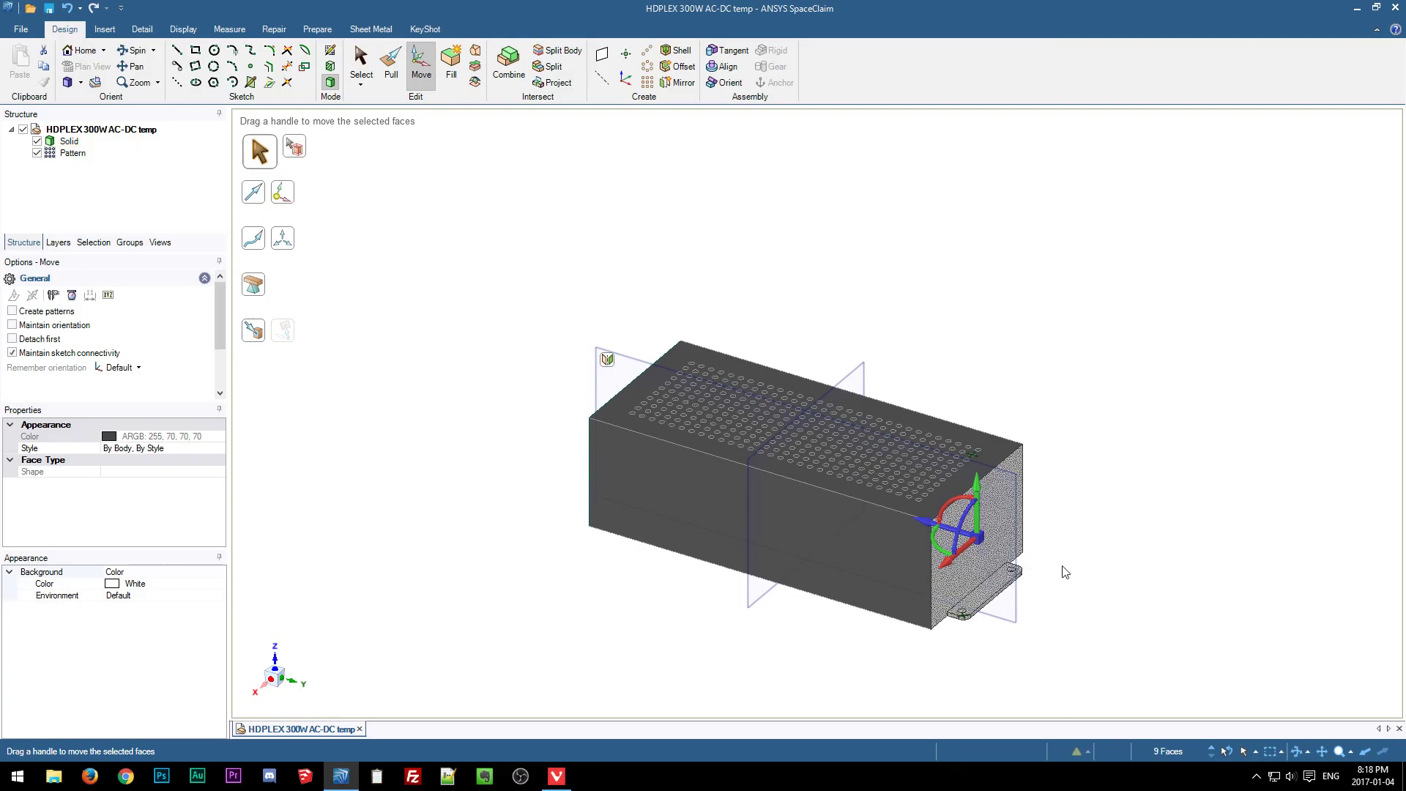
left_click(927, 522)
left_click(954, 481)
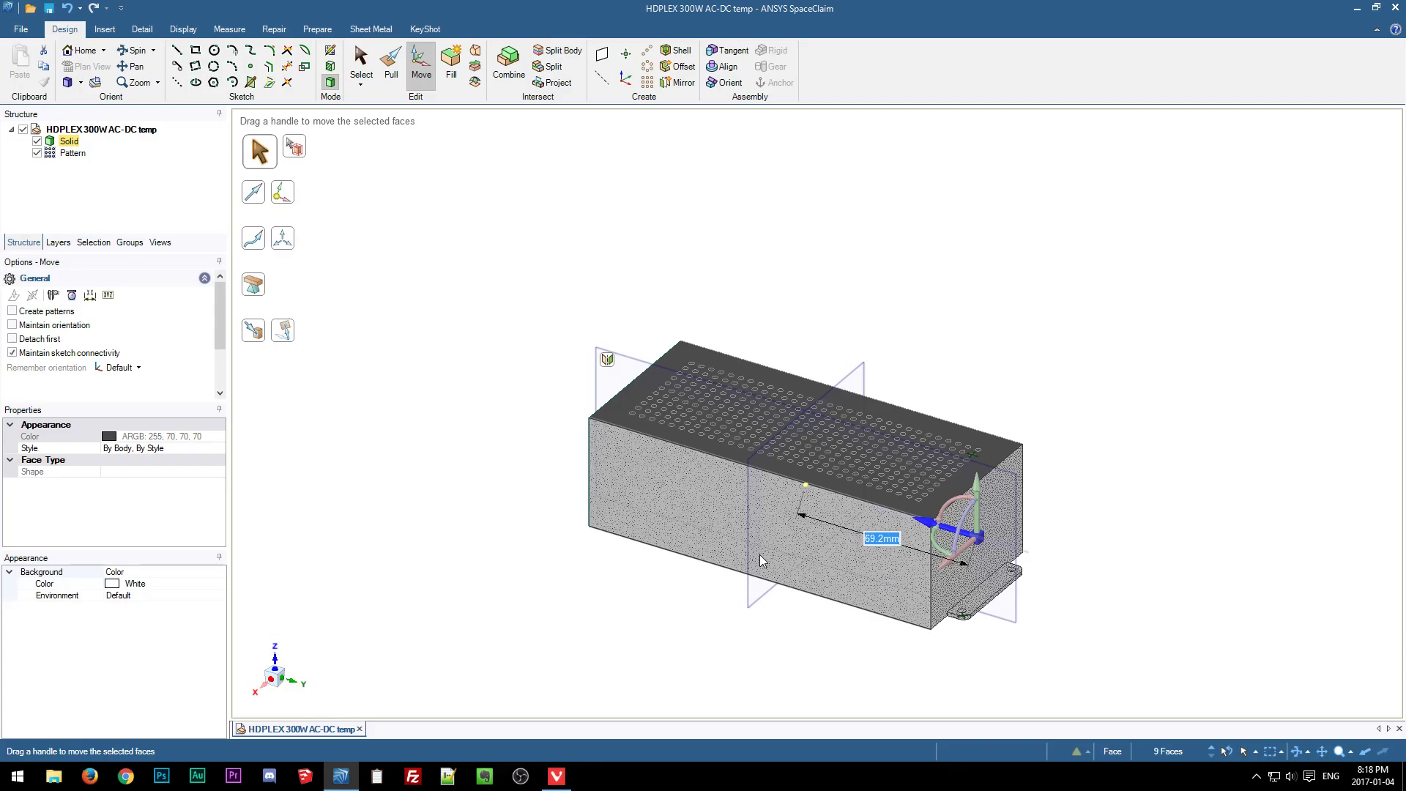
type("67")
key("Return")
left_click(857, 652)
Measure the spacing of the moved end faces again and compare it with the 300W drawing in the browser.
key("e")
left_click(961, 572)
middle_click_drag(759, 590, 834, 583)
left_click(556, 510, "ctrl")
left_click(701, 626)
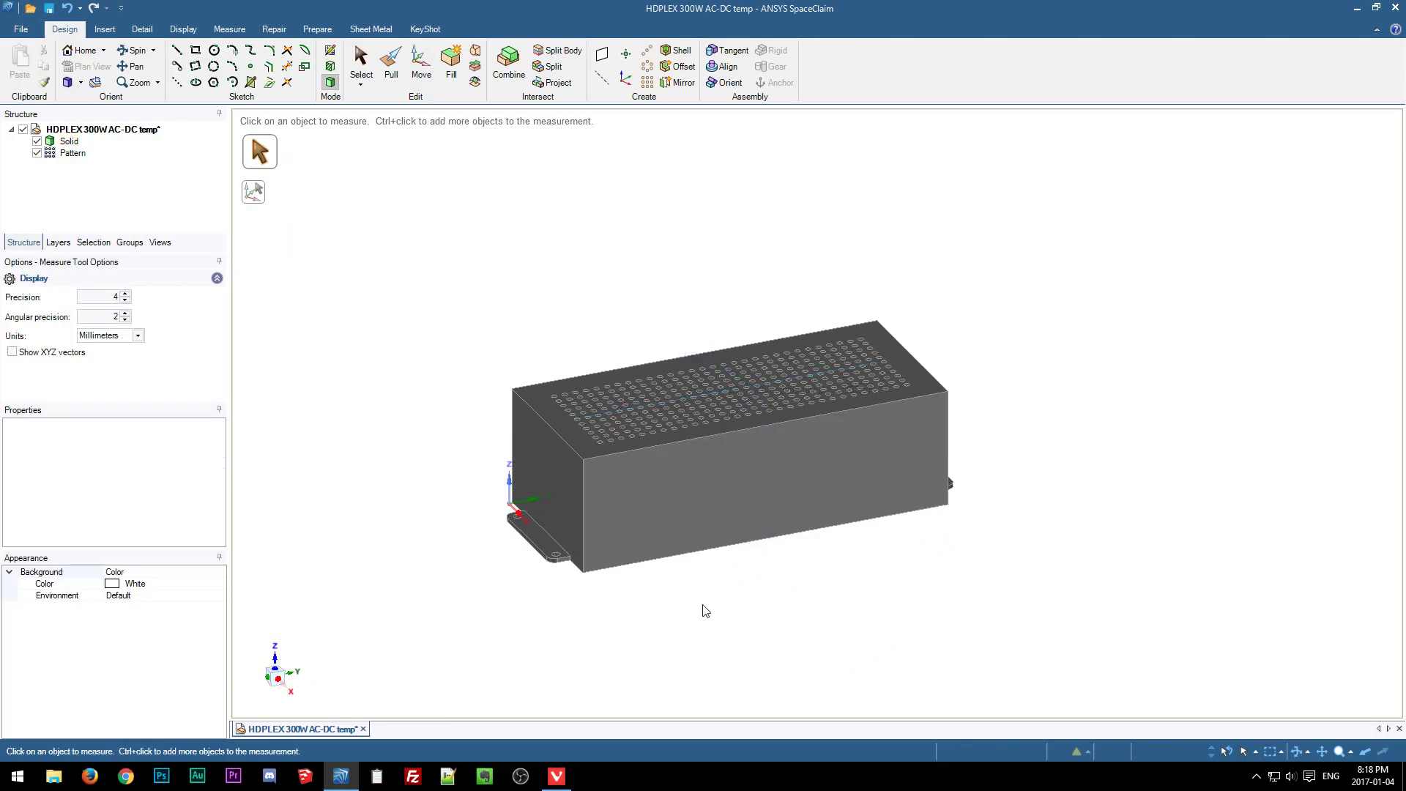
left_click(561, 780)
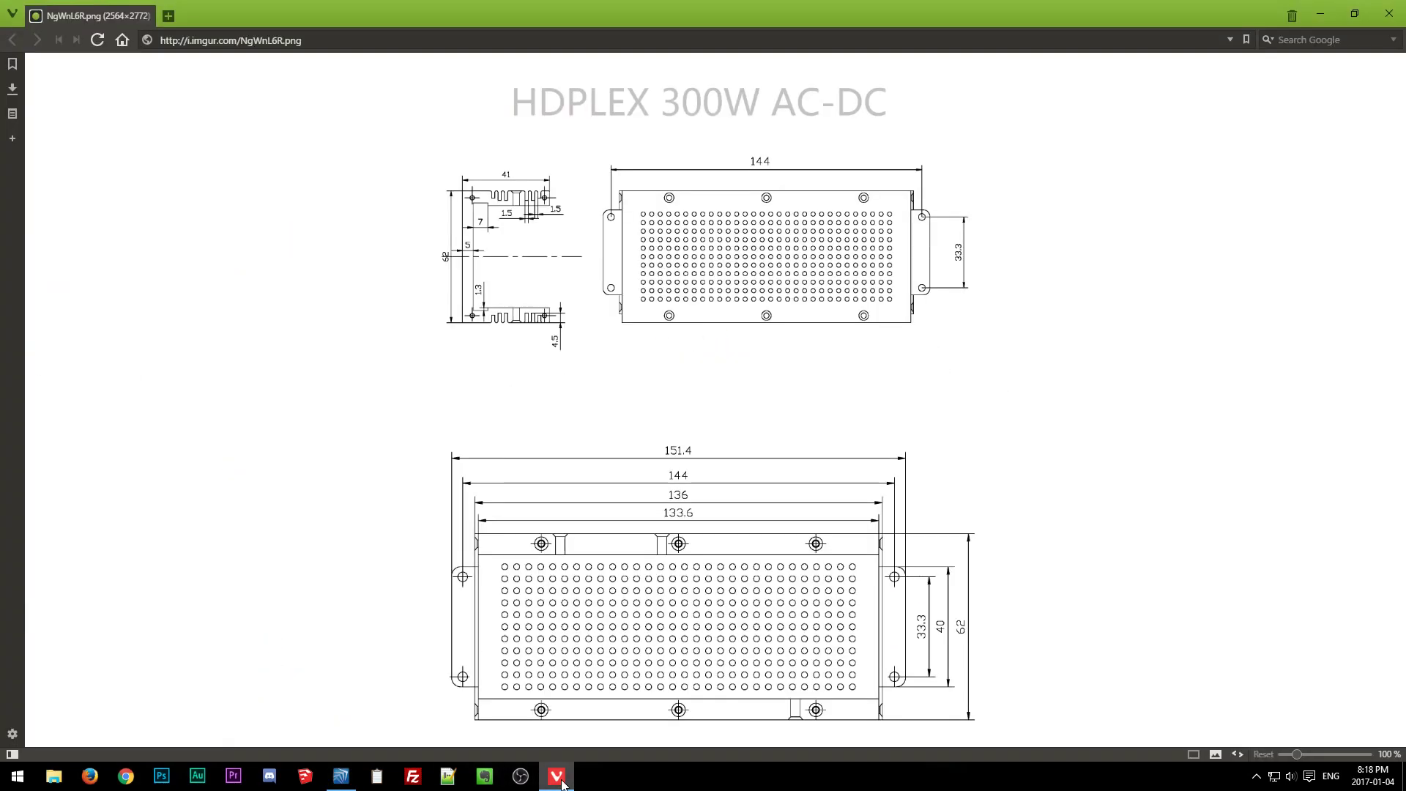
left_click(559, 778)
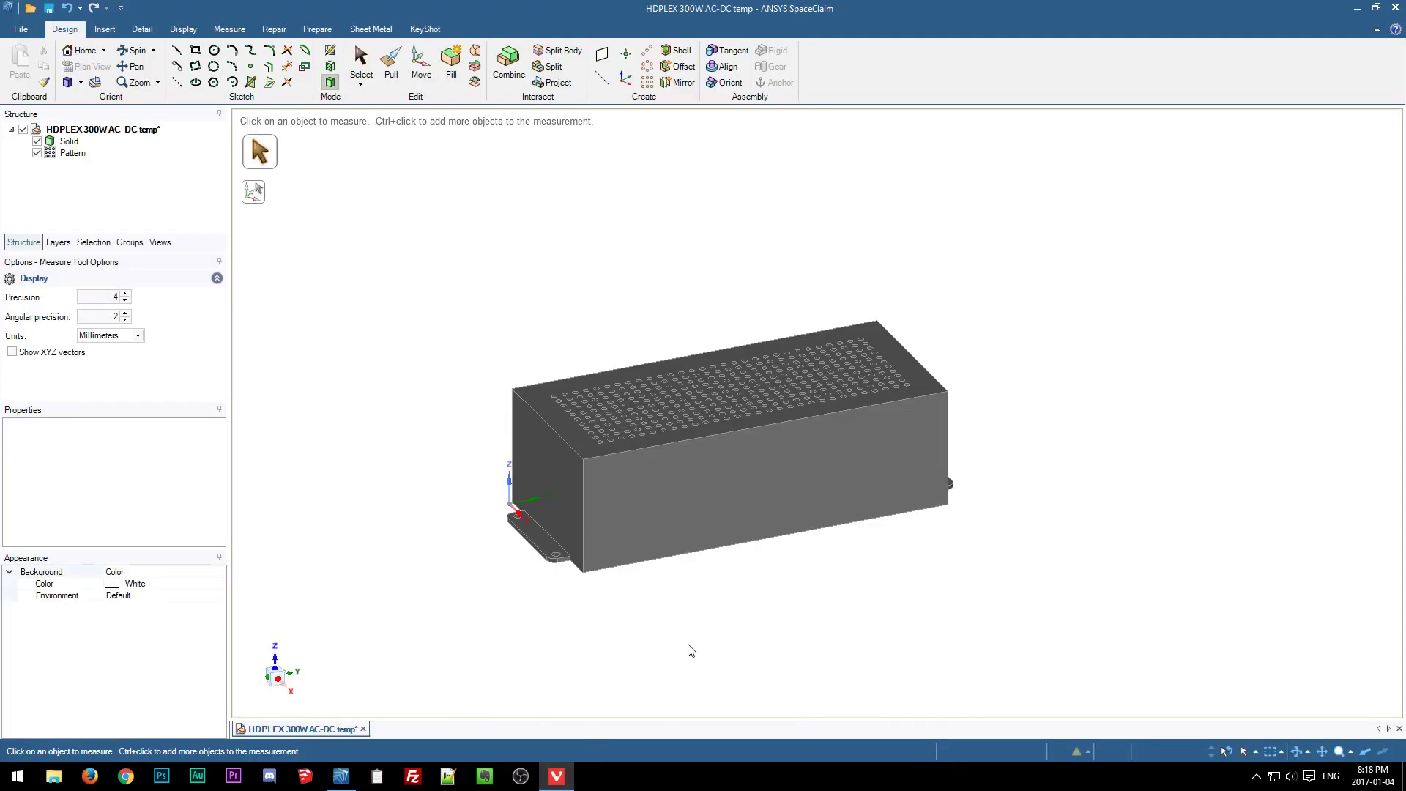
mouse_move(747, 596)
middle_mouse_down()
mouse_move(652, 583)
mouse_move(842, 308)
mouse_move(879, 278)
middle_mouse_up()
middle_click_drag(657, 420, 809, 590)
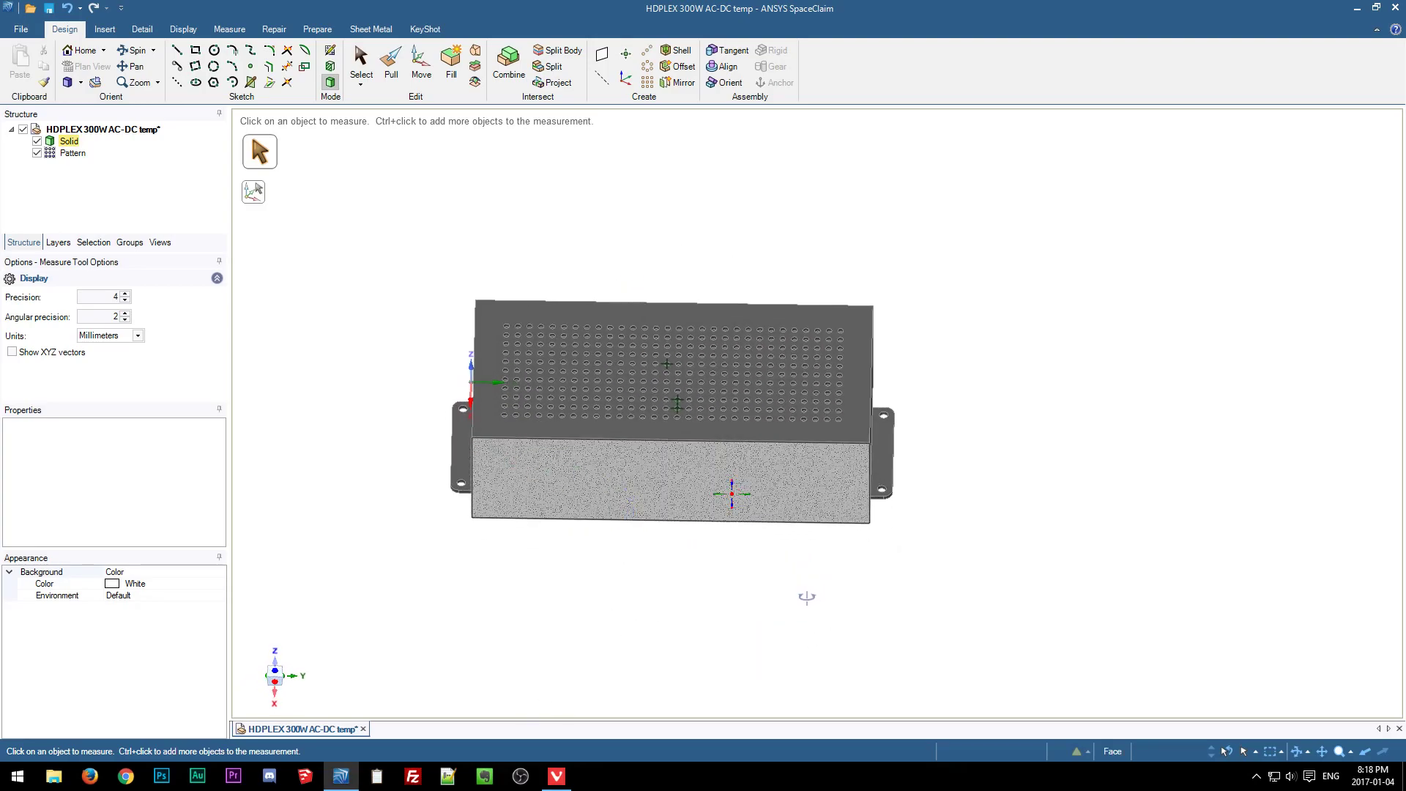
left_click_drag(858, 287, 1047, 618)
key("h")
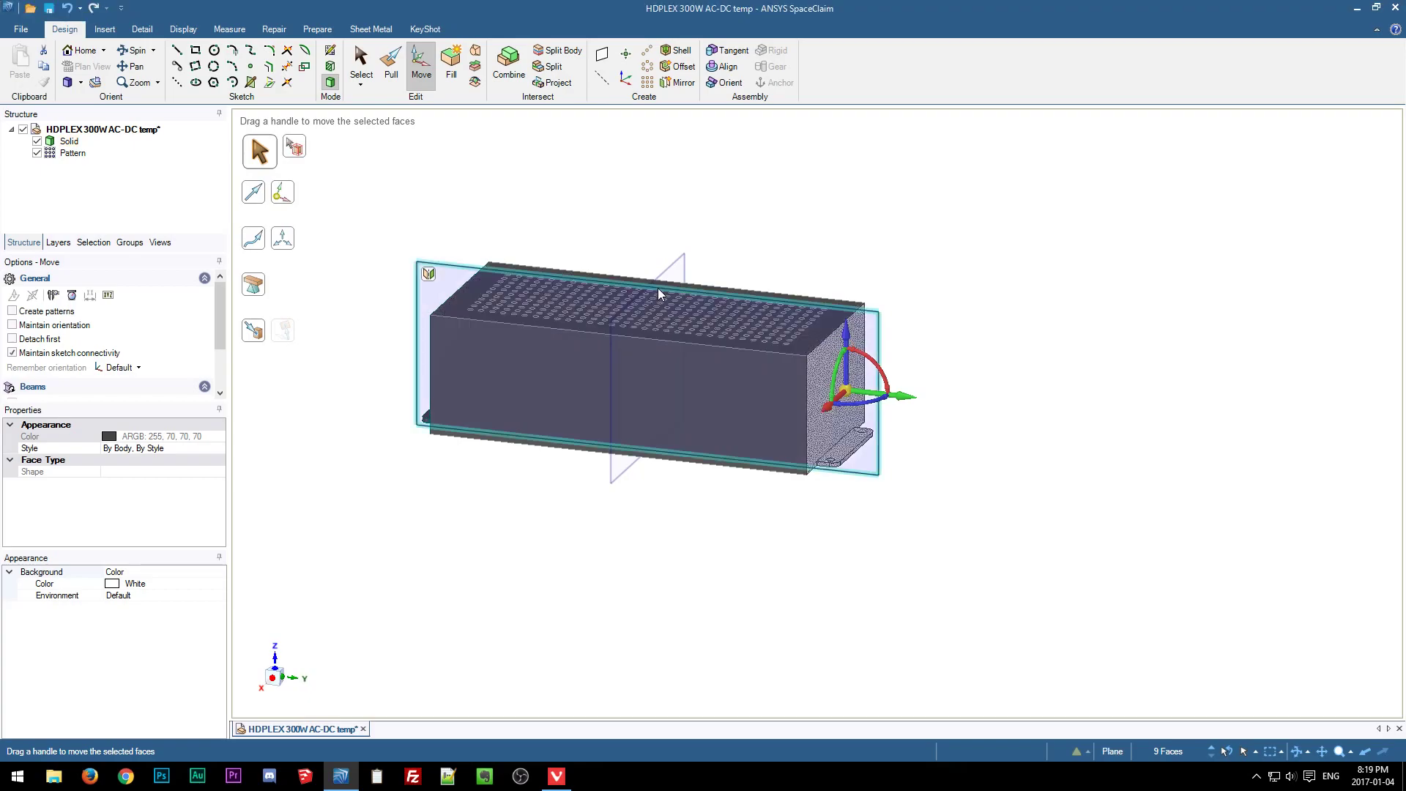
left_click(904, 400)
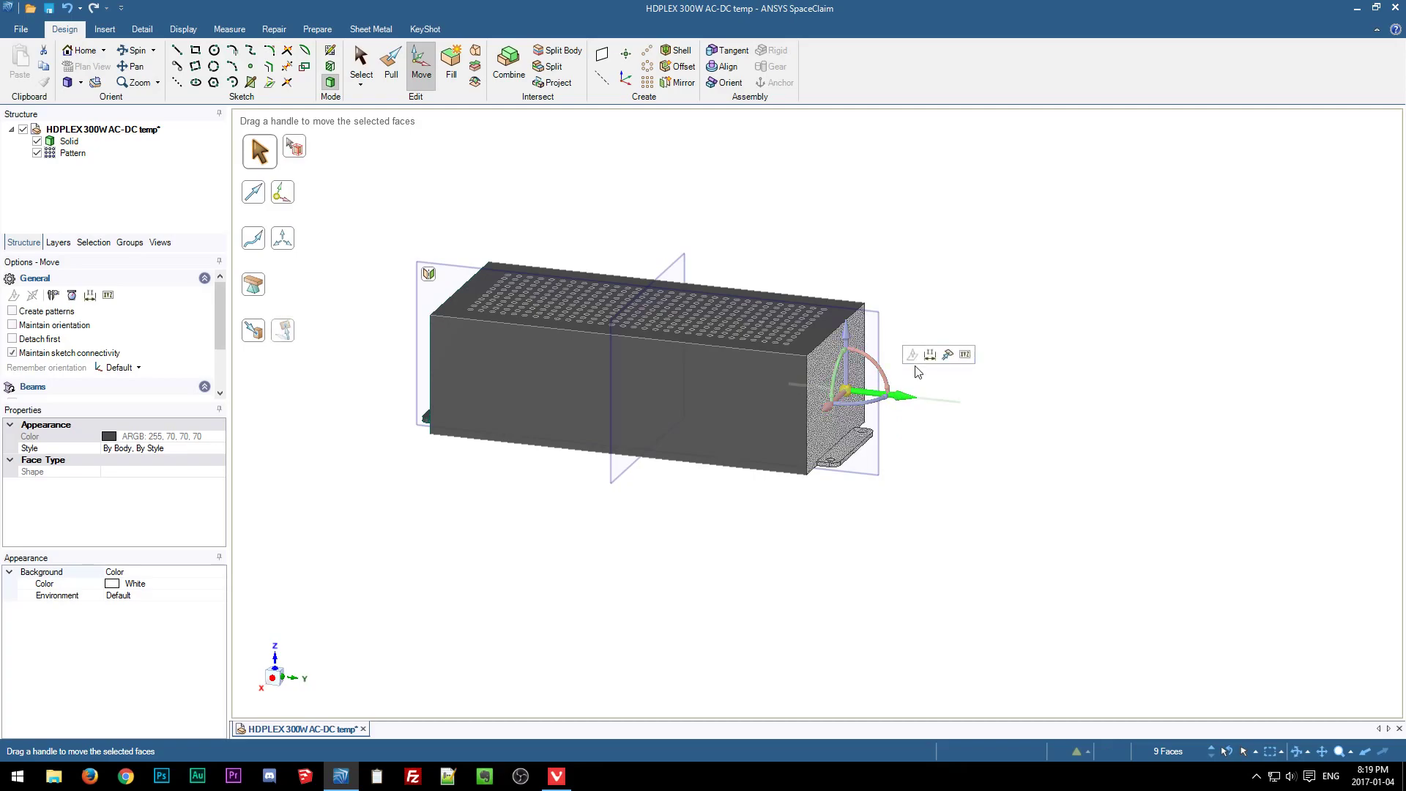
left_click(591, 369)
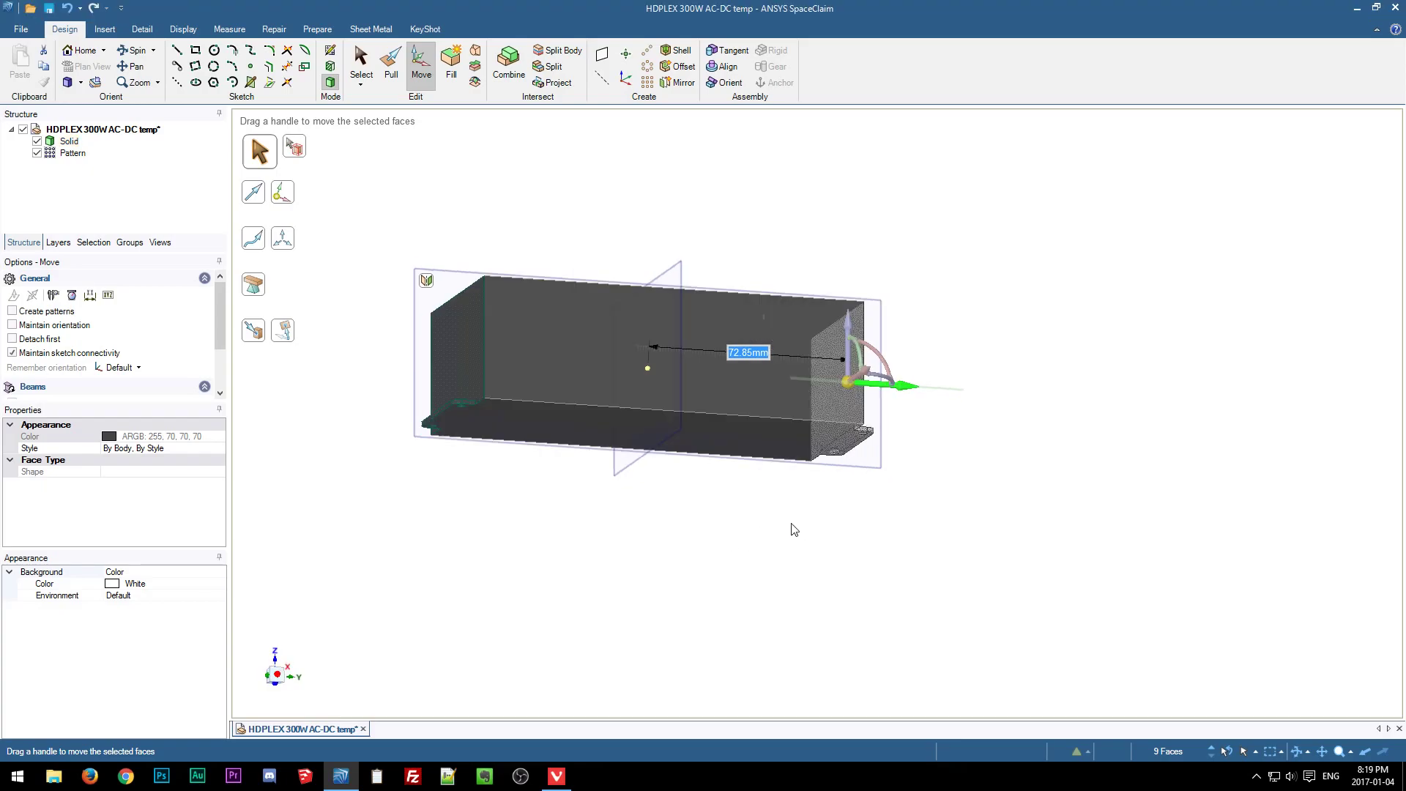
key("ctrl")
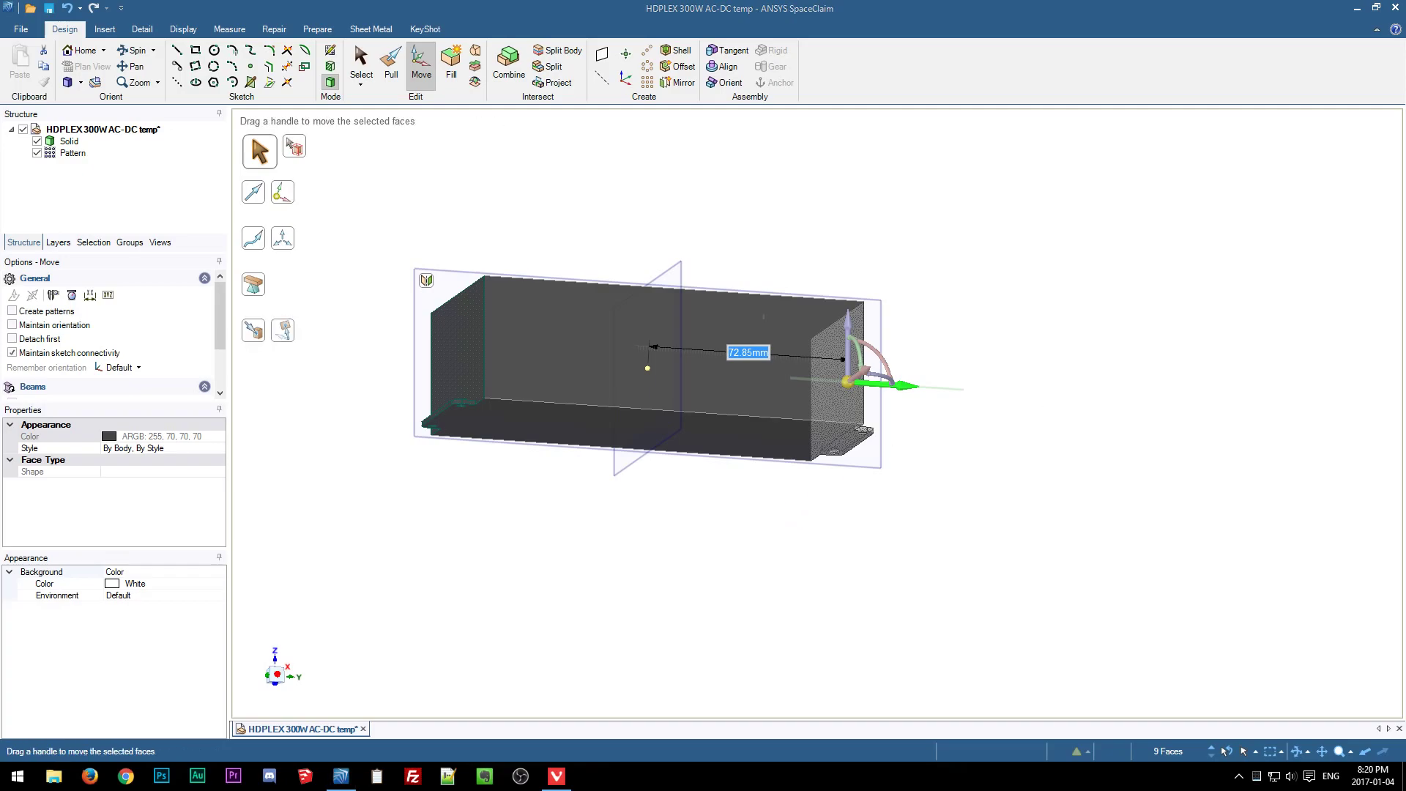
left_click(766, 505)
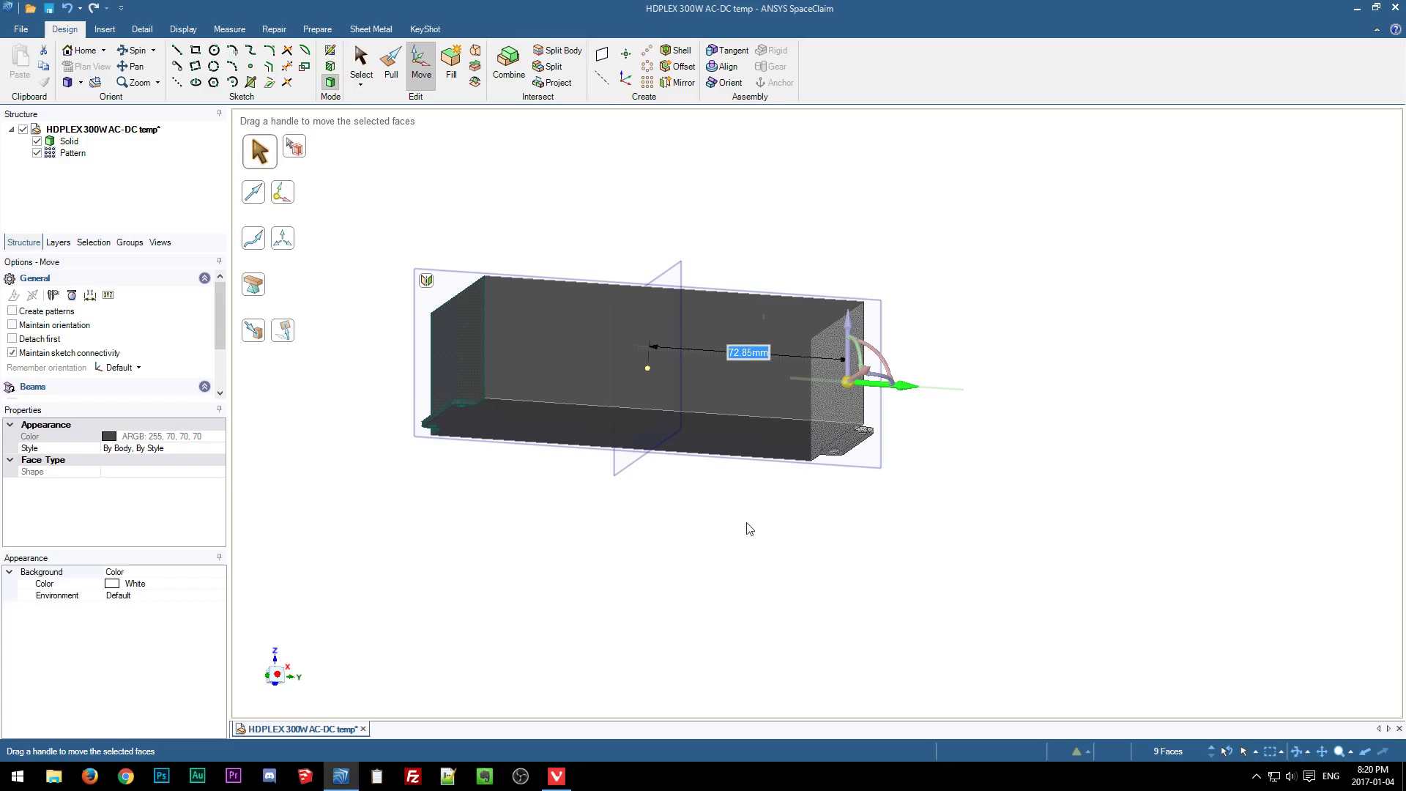
left_click(875, 491)
Select the patterned vent holes on the enclosure's top face and remove them, leaving a plain solid.
middle_click_drag(758, 501, 728, 615)
key("s")
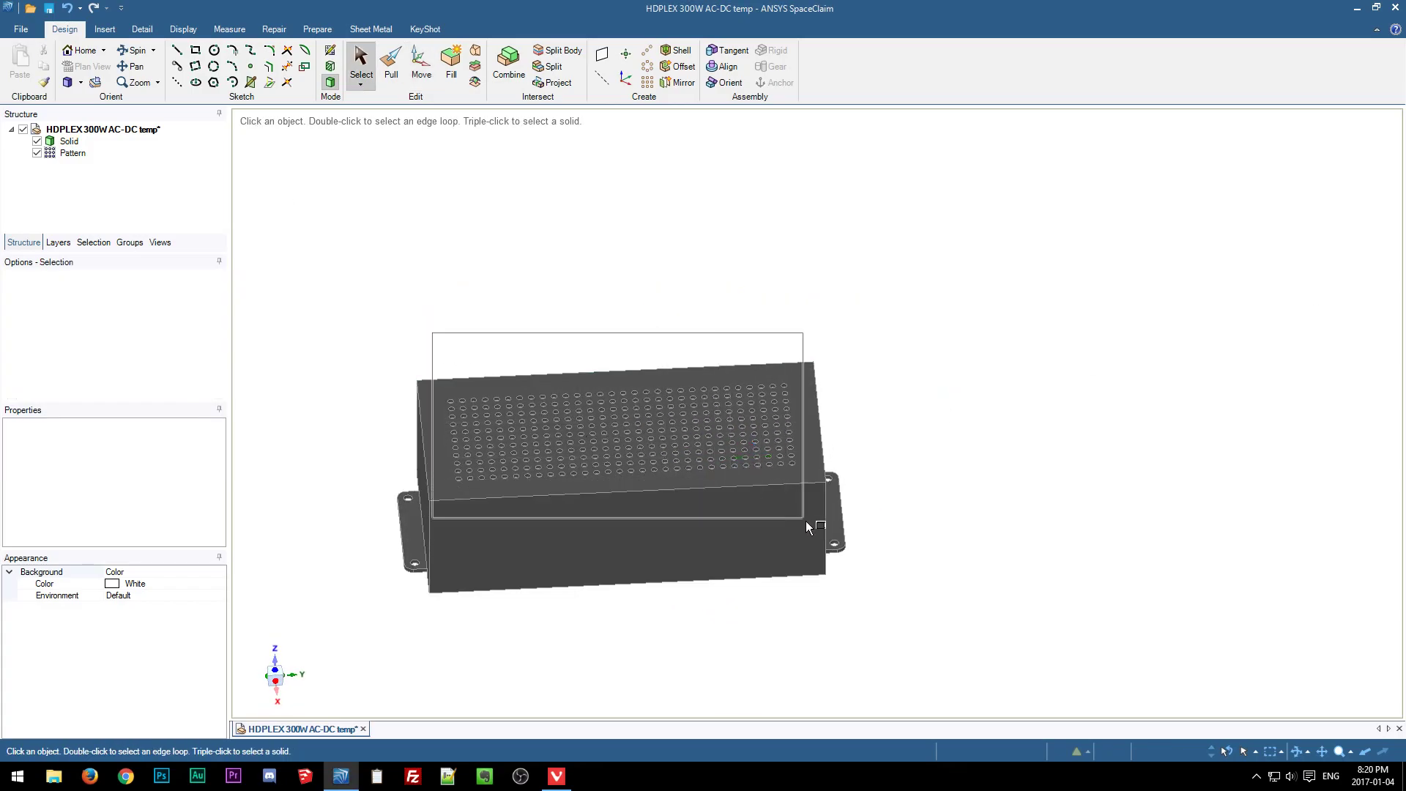
left_click(815, 527)
key("ctrl+z")
middle_click_drag(943, 522, 879, 484)
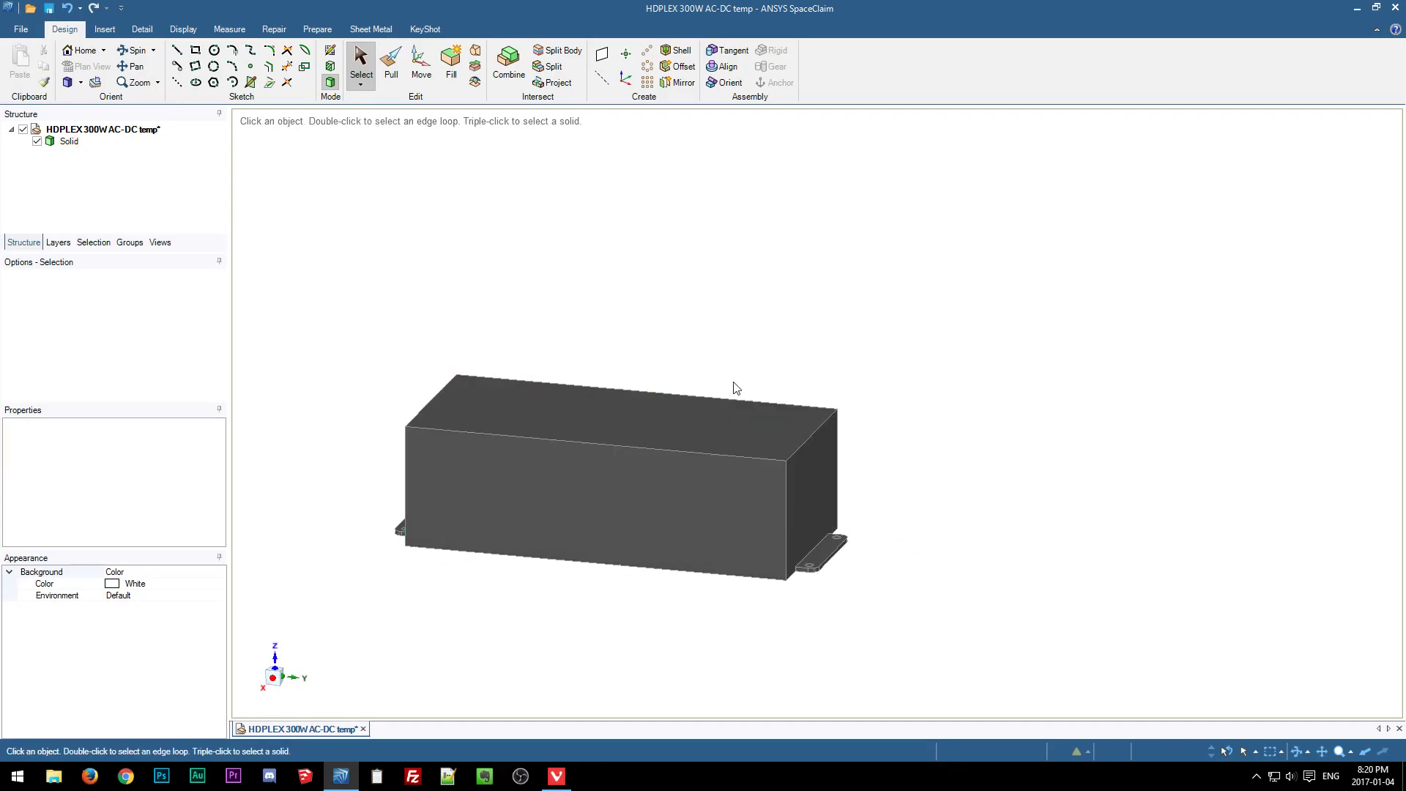
left_click(811, 483)
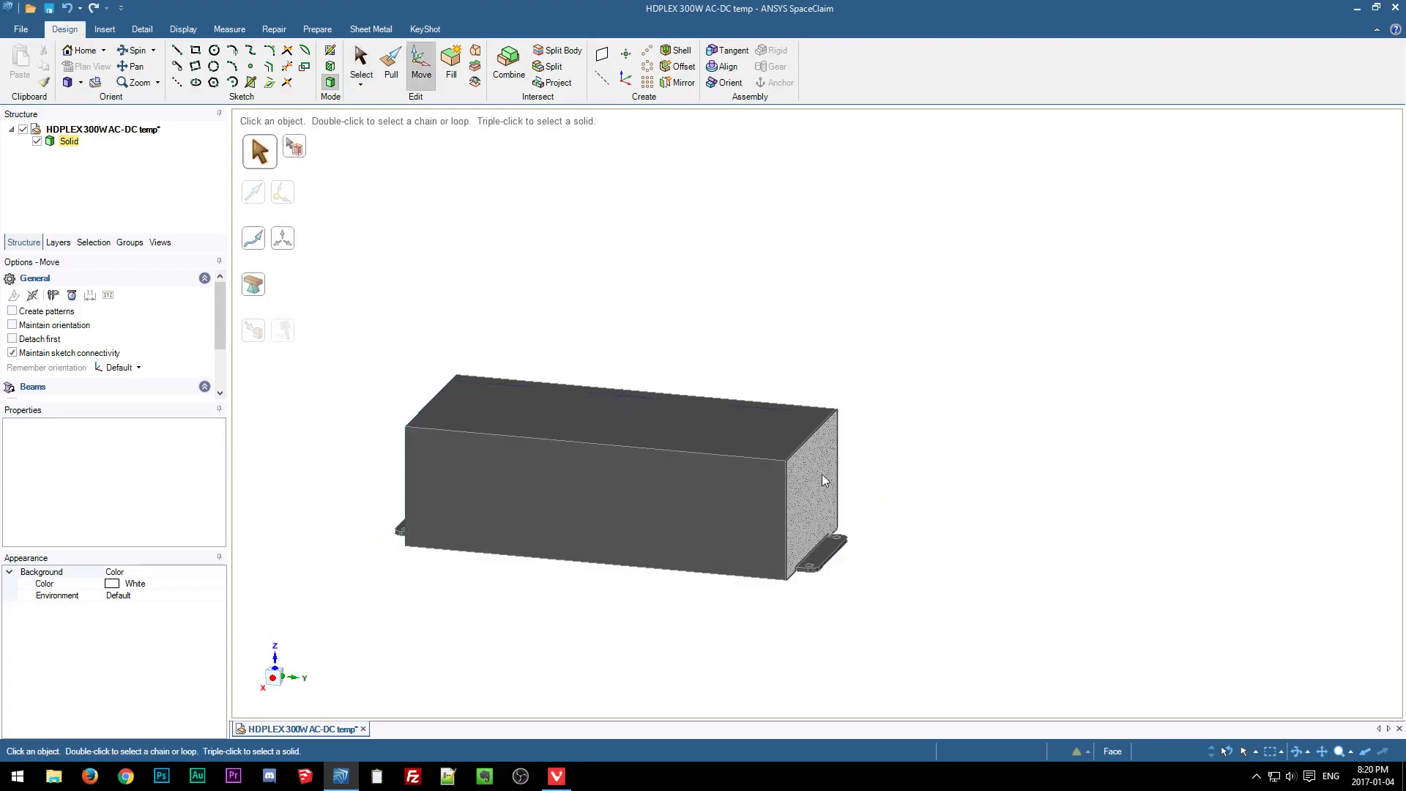
left_click(815, 447)
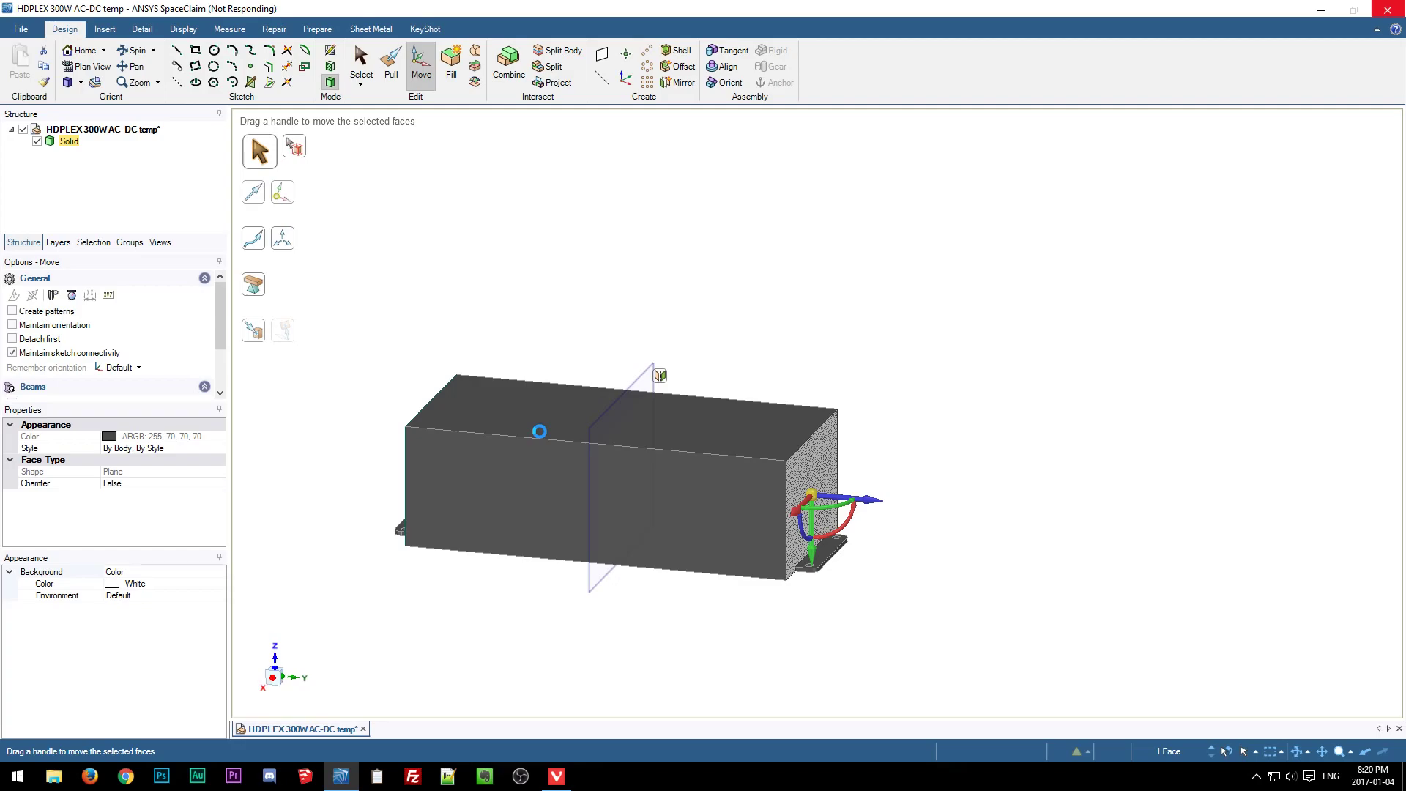
left_click(627, 498)
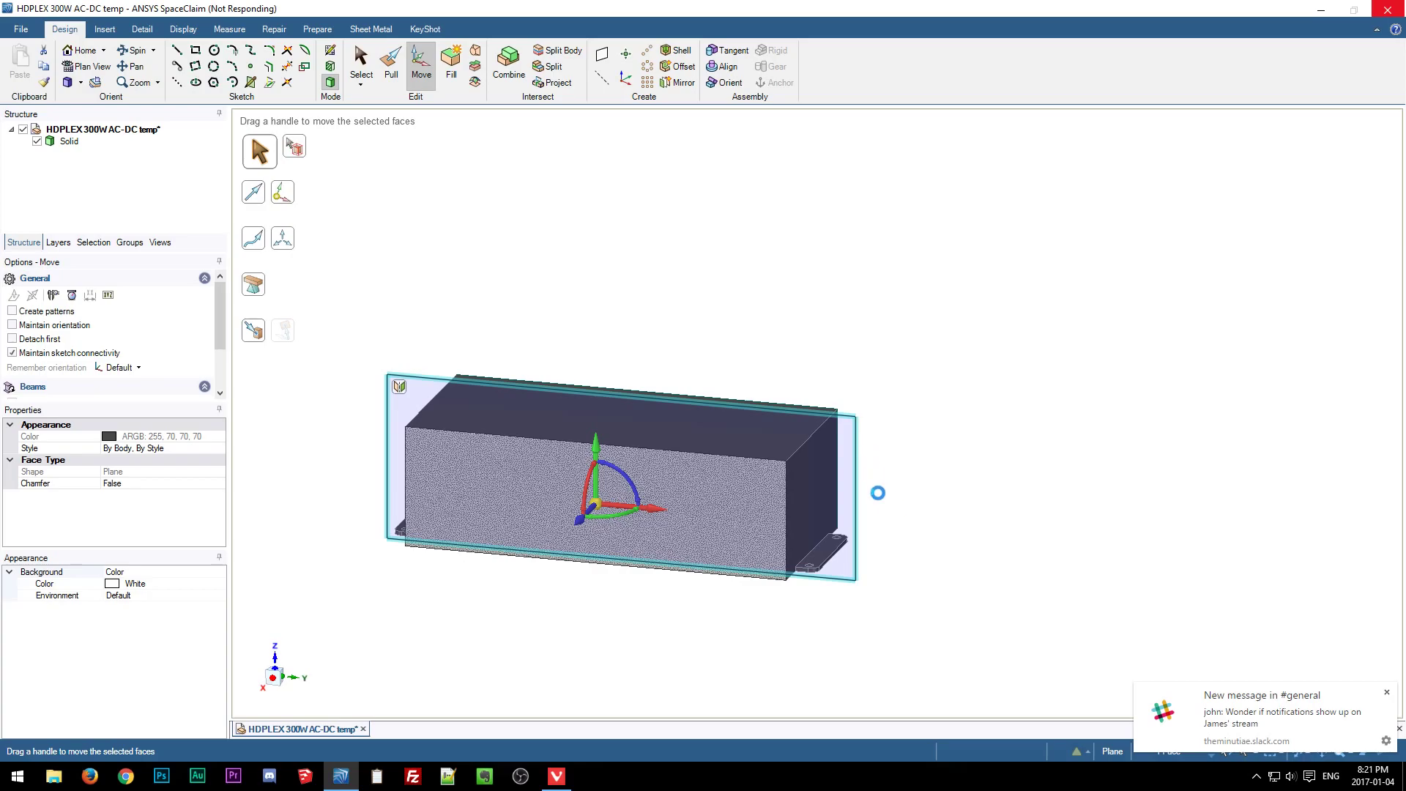
left_click(1257, 776)
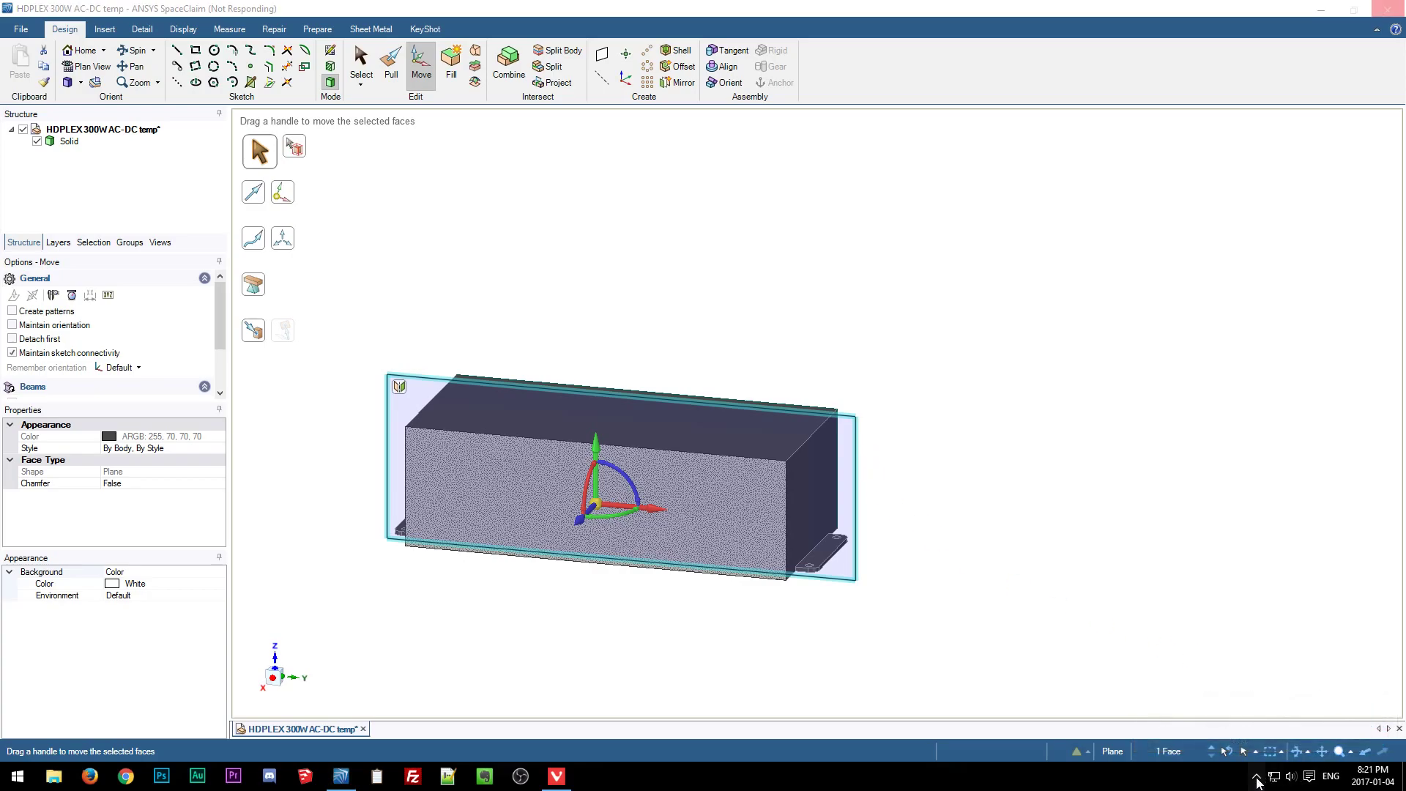
left_click(1257, 778)
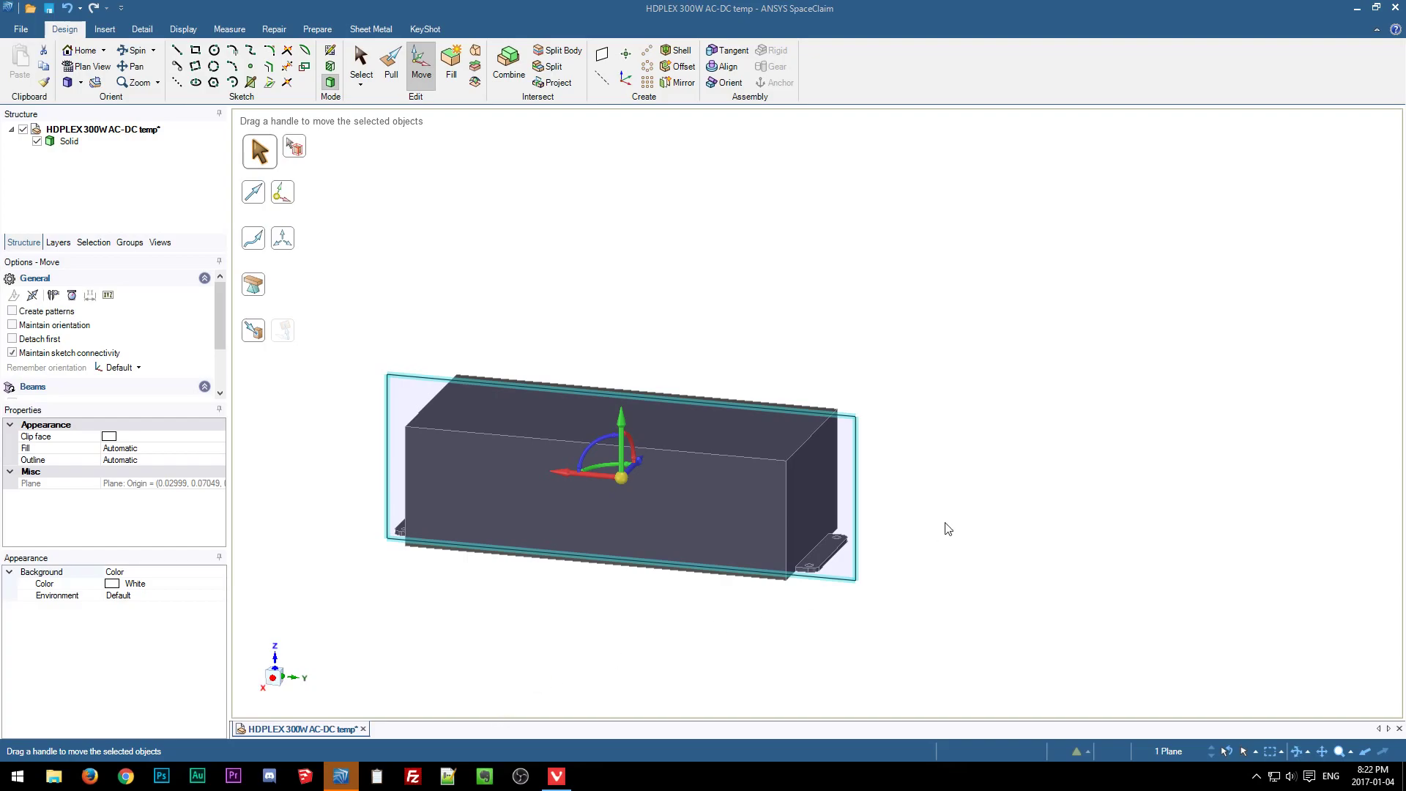
left_click(944, 502)
left_click(855, 451)
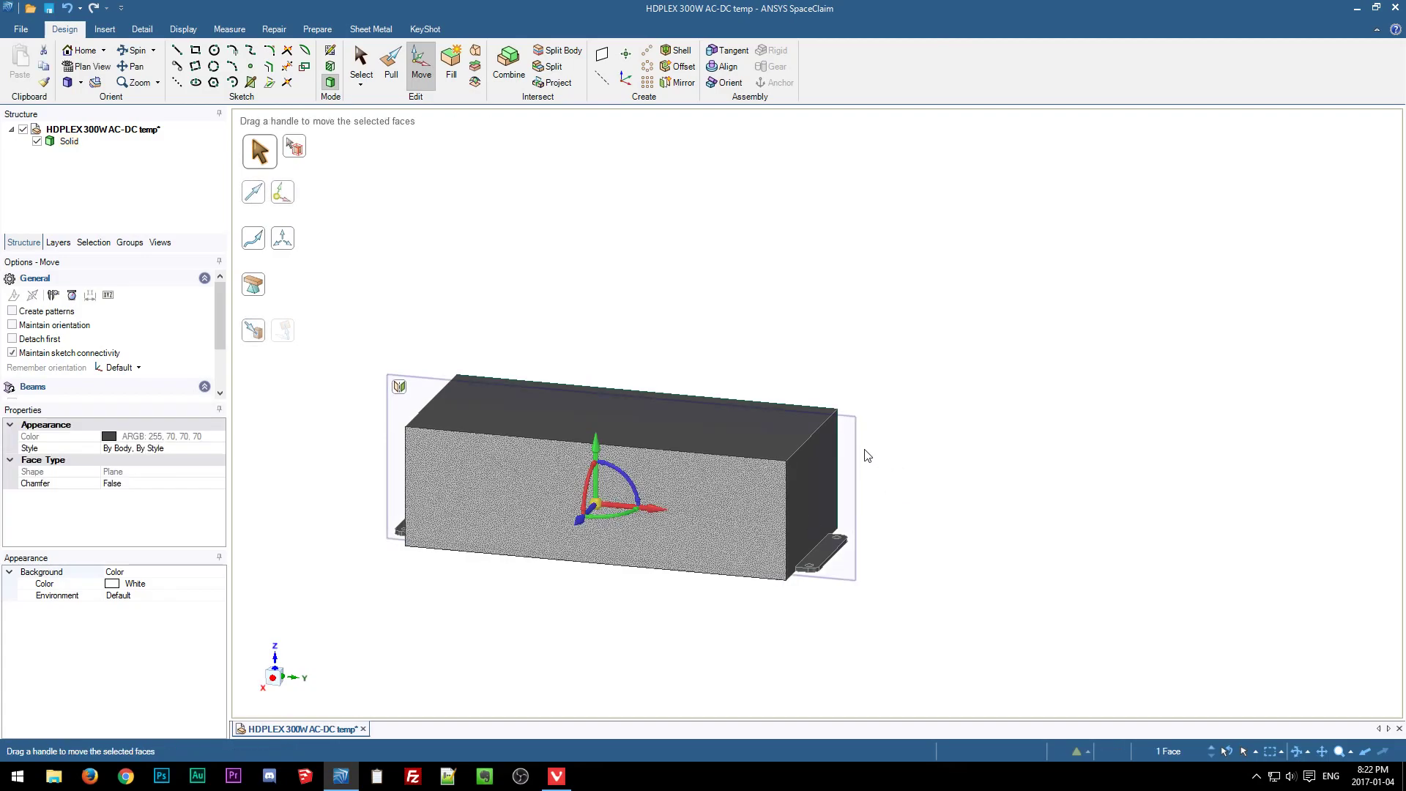
right_click(856, 447)
left_click(931, 416)
Move one end face of the enclosure together with its mounting bracket to 68 mm from the midpoint of the long edge.
middle_click_drag(1064, 486, 728, 520)
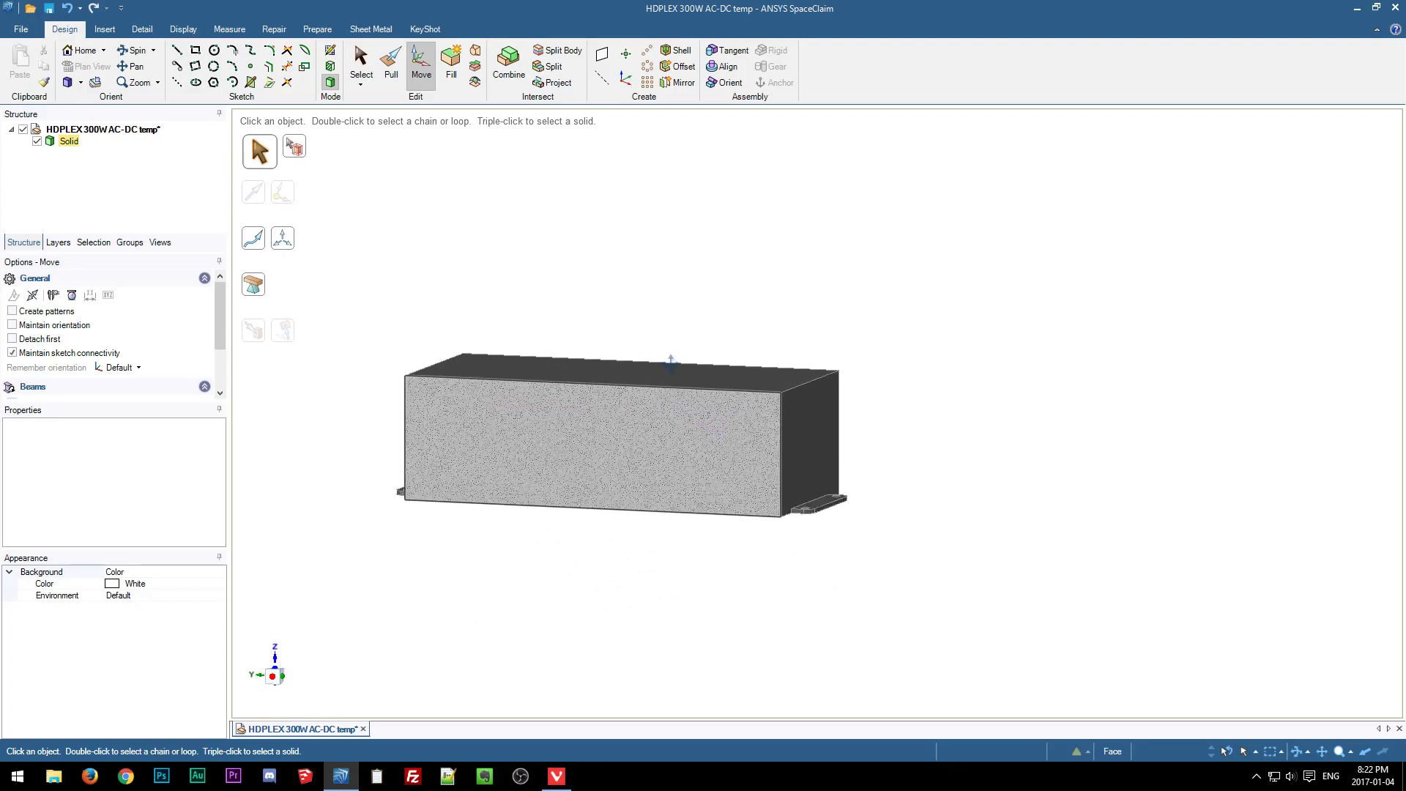
left_click_drag(760, 304, 926, 550)
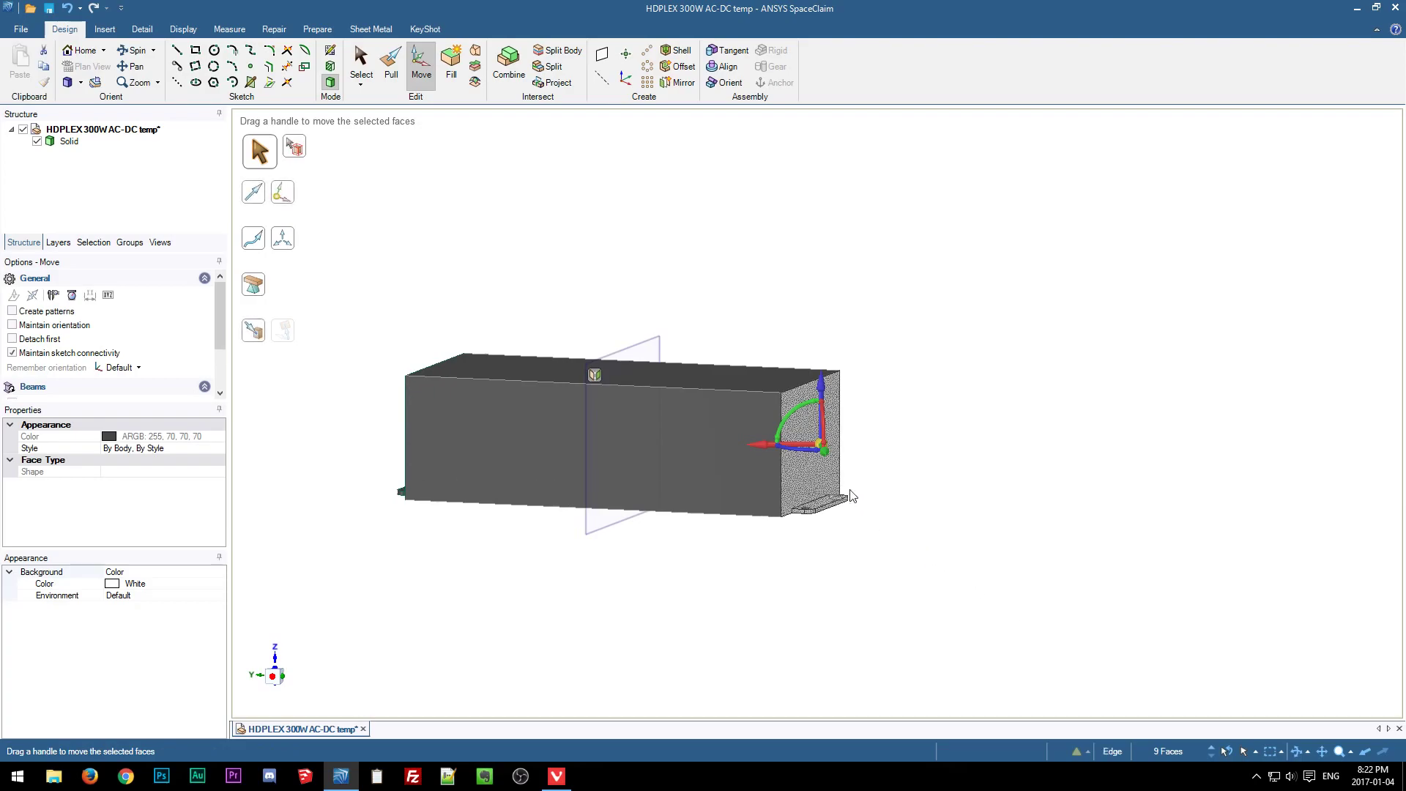
mouse_move(819, 443)
left_mouse_down()
mouse_move(873, 454)
mouse_move(835, 433)
mouse_move(816, 443)
left_mouse_up()
left_click(871, 446)
left_click(913, 407)
left_click(625, 349)
type("68")
key("Return")
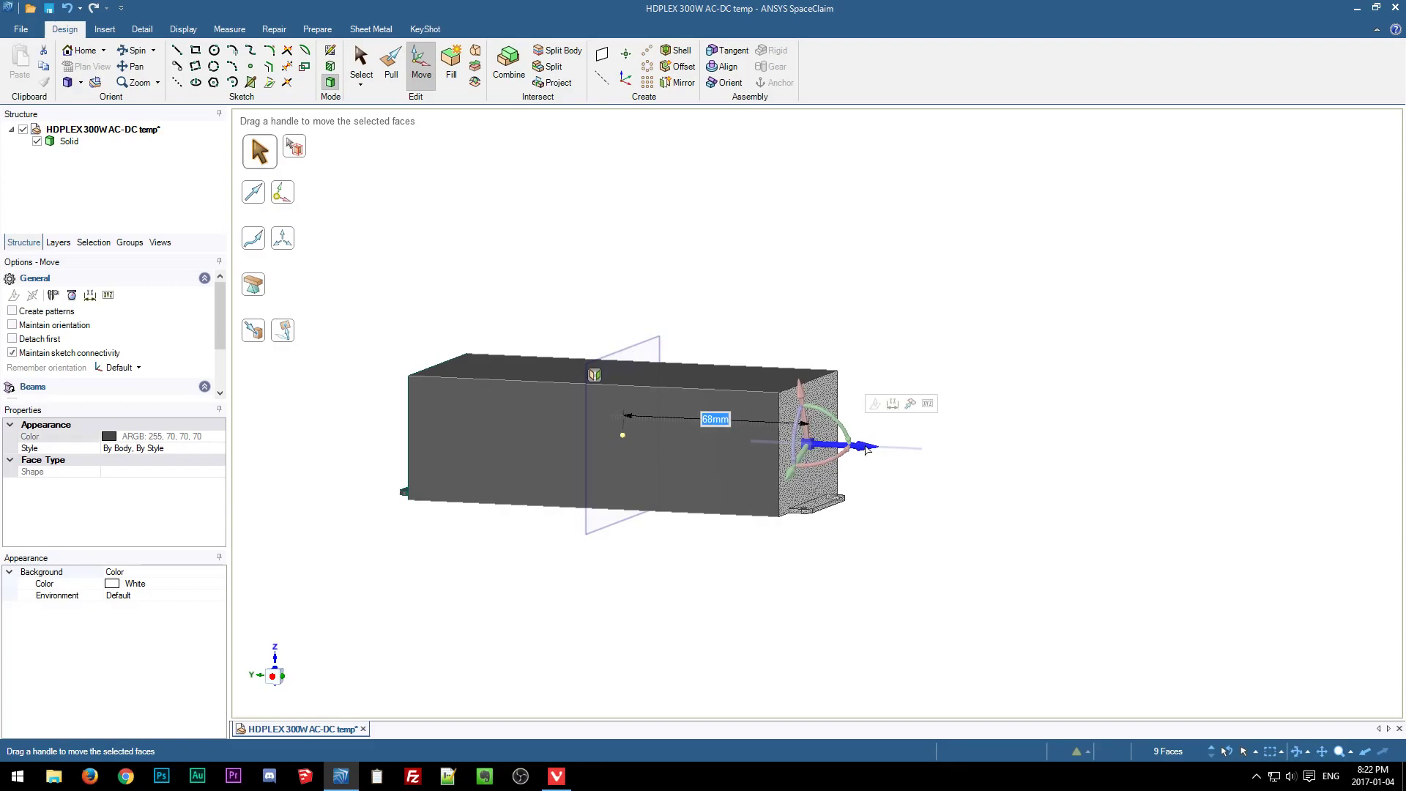
left_click(926, 647)
Measure the distance between the enclosure's two end faces and compare it with the drawing in the browser.
key("e")
left_click(829, 430)
middle_click_drag(644, 498, 812, 572)
left_click(427, 480, "ctrl")
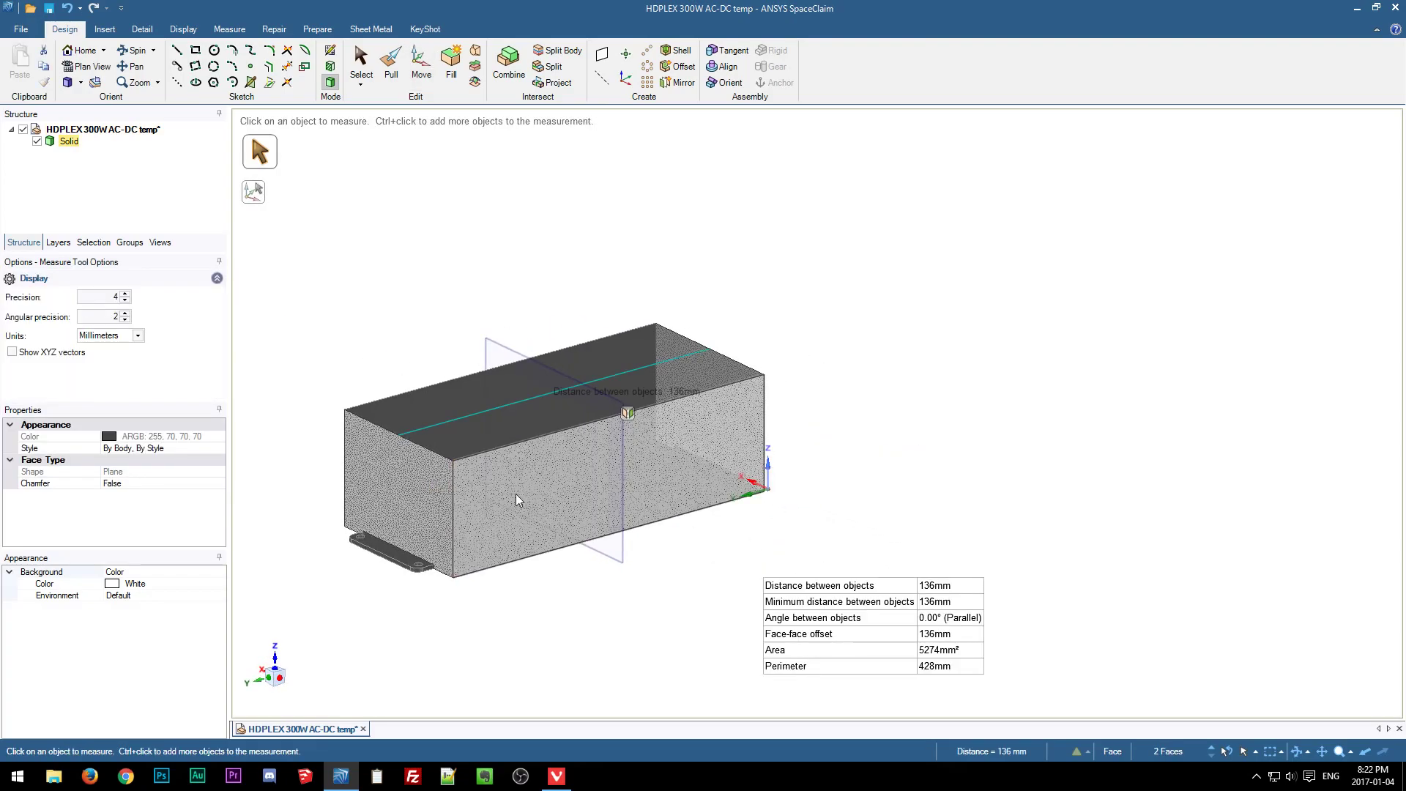
left_click(881, 453)
left_click(556, 778)
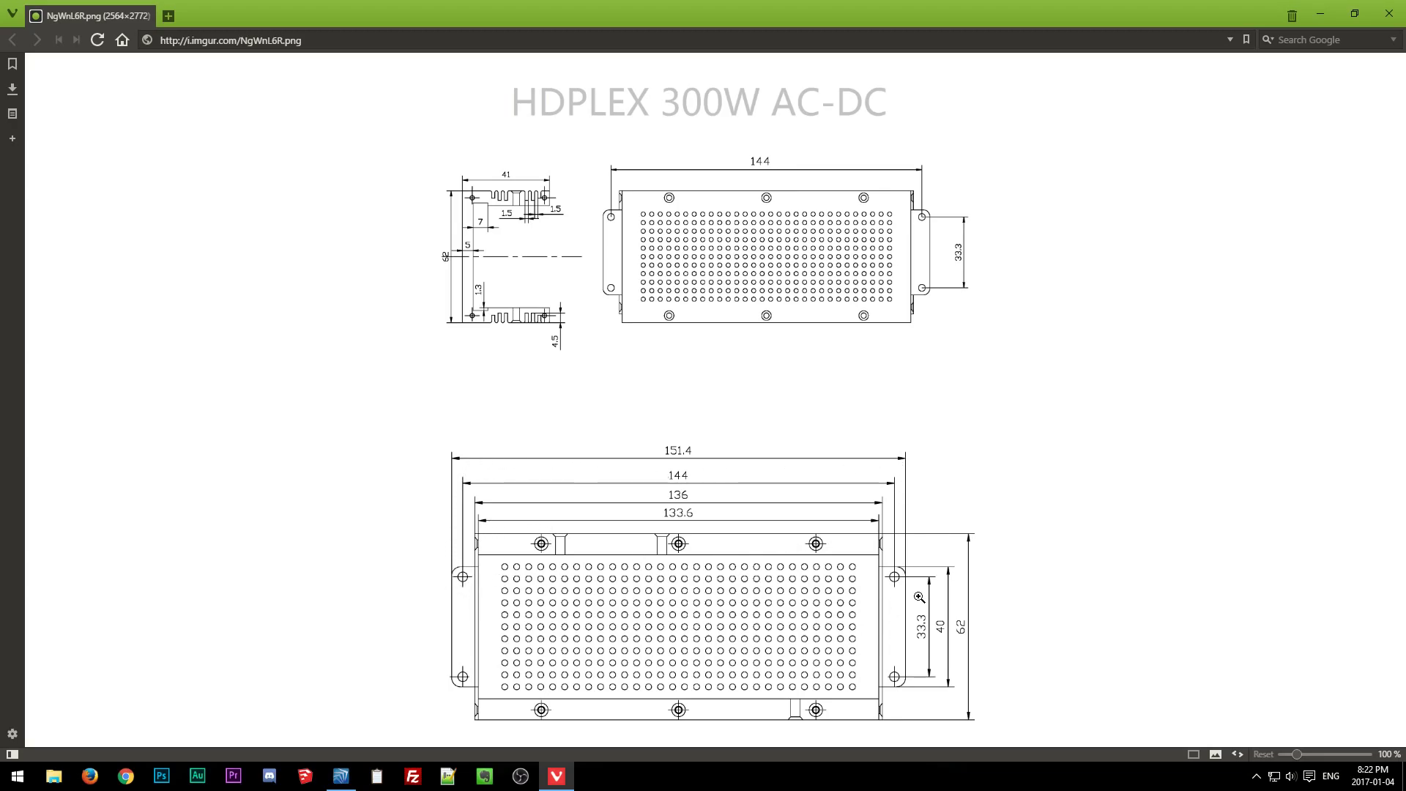
left_click(346, 780)
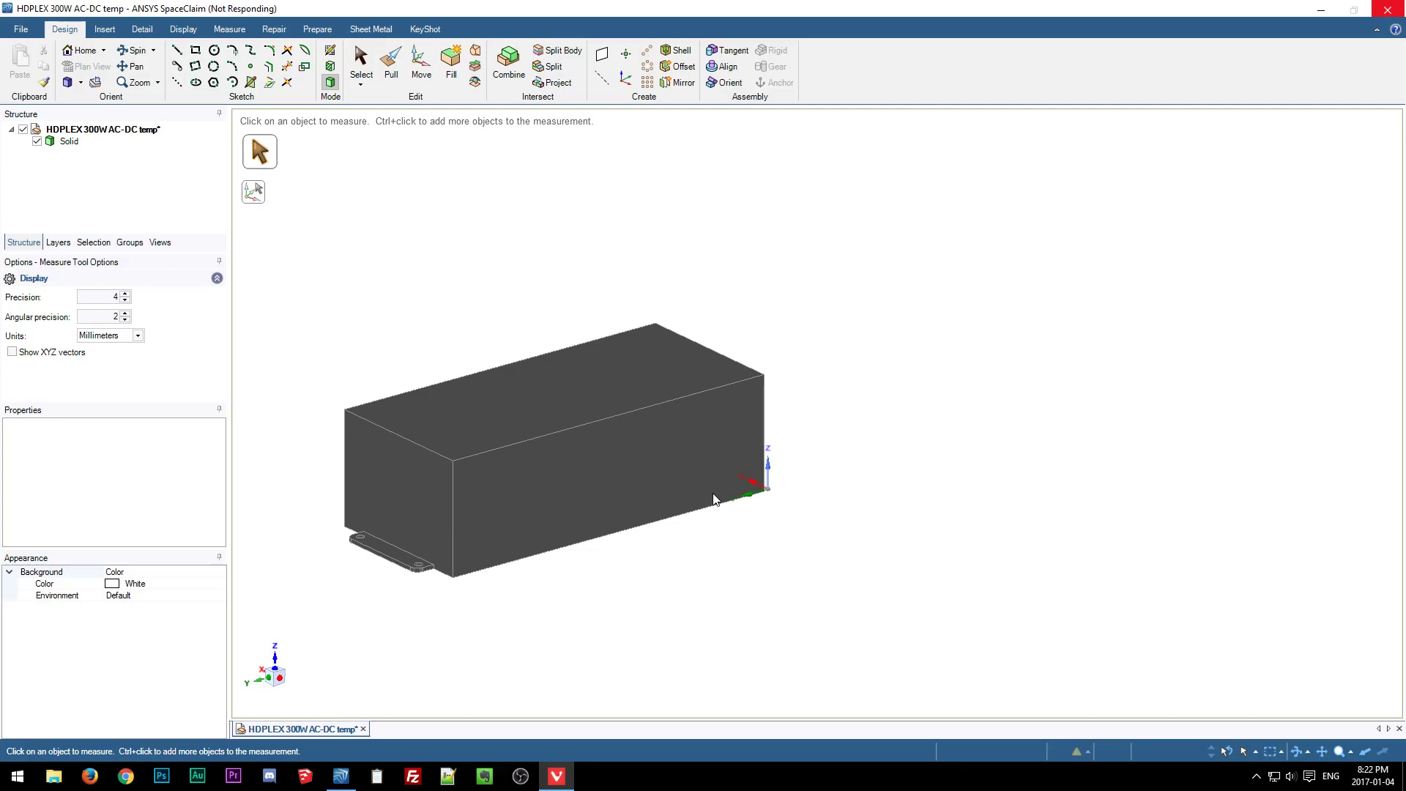
Measure the overall distance between the outer edges of the two mounting brackets and check it against the reference drawing.
left_click(436, 393)
middle_click_drag(769, 482, 688, 509)
left_click(830, 417, "ctrl")
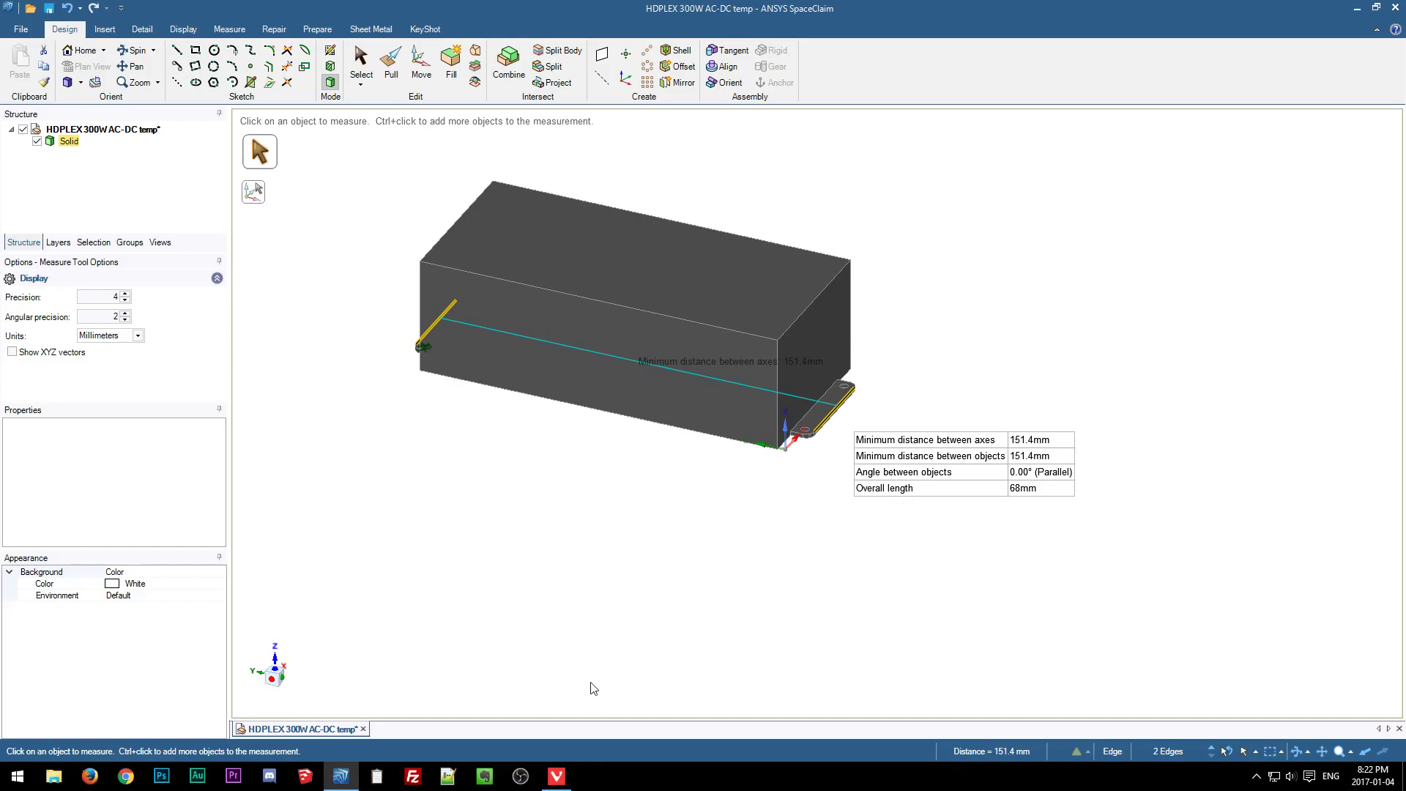
left_click(556, 776)
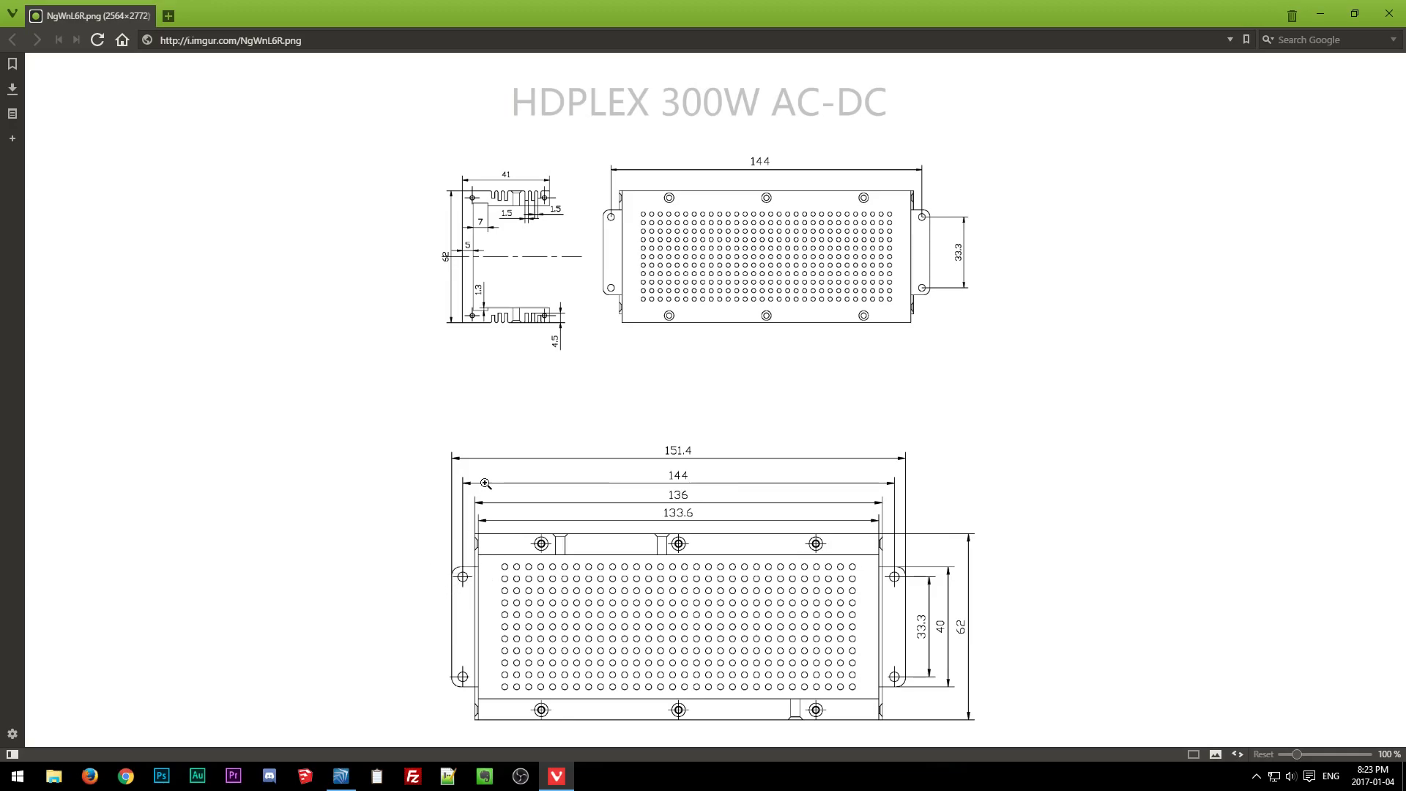
left_click(341, 776)
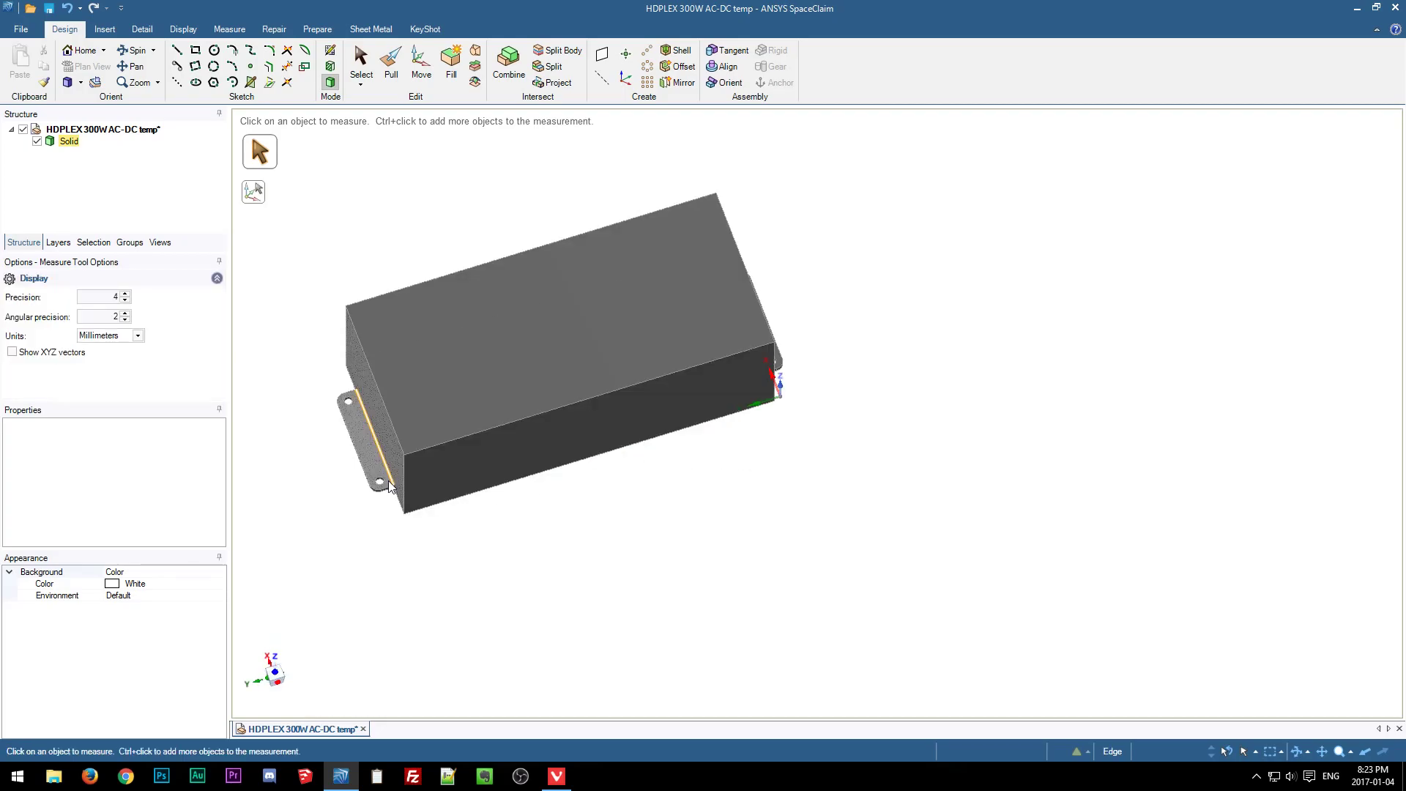
Measure between the matching mounting holes on the two opposite brackets in SpaceClaim.
left_click(382, 483)
middle_click_drag(719, 512, 760, 455)
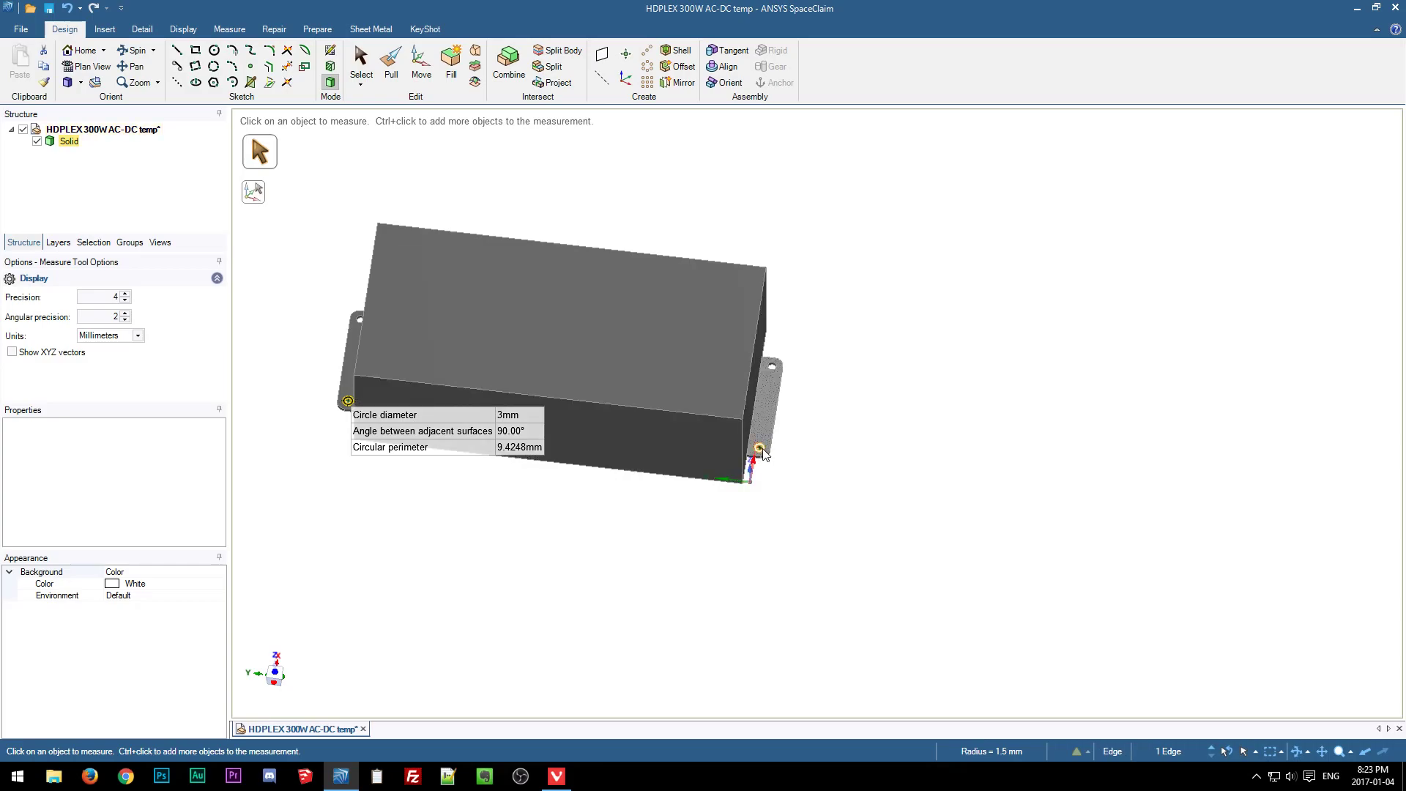
left_click(759, 449, "ctrl")
left_click(654, 585)
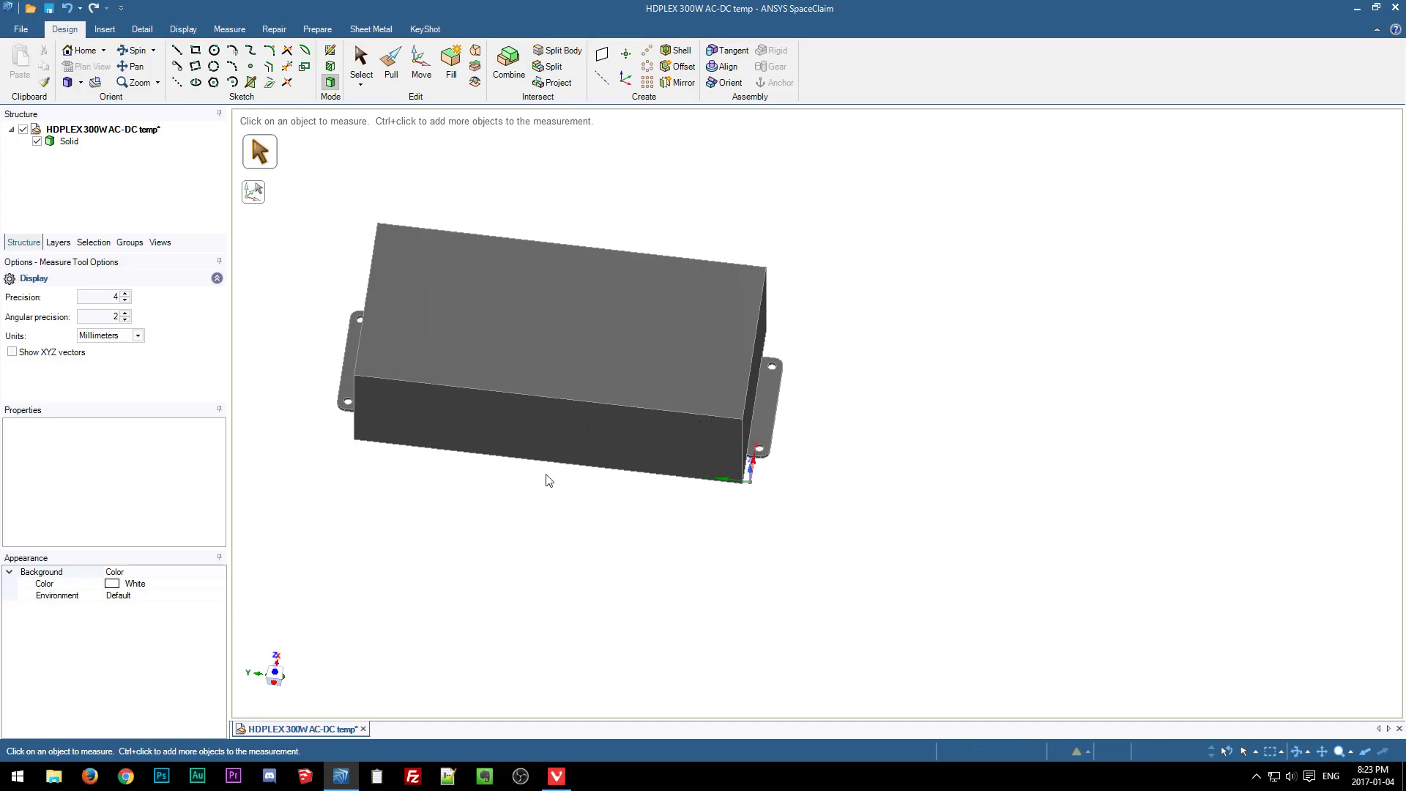
left_click(11, 31)
mouse_move(76, 154)
left_click(199, 76)
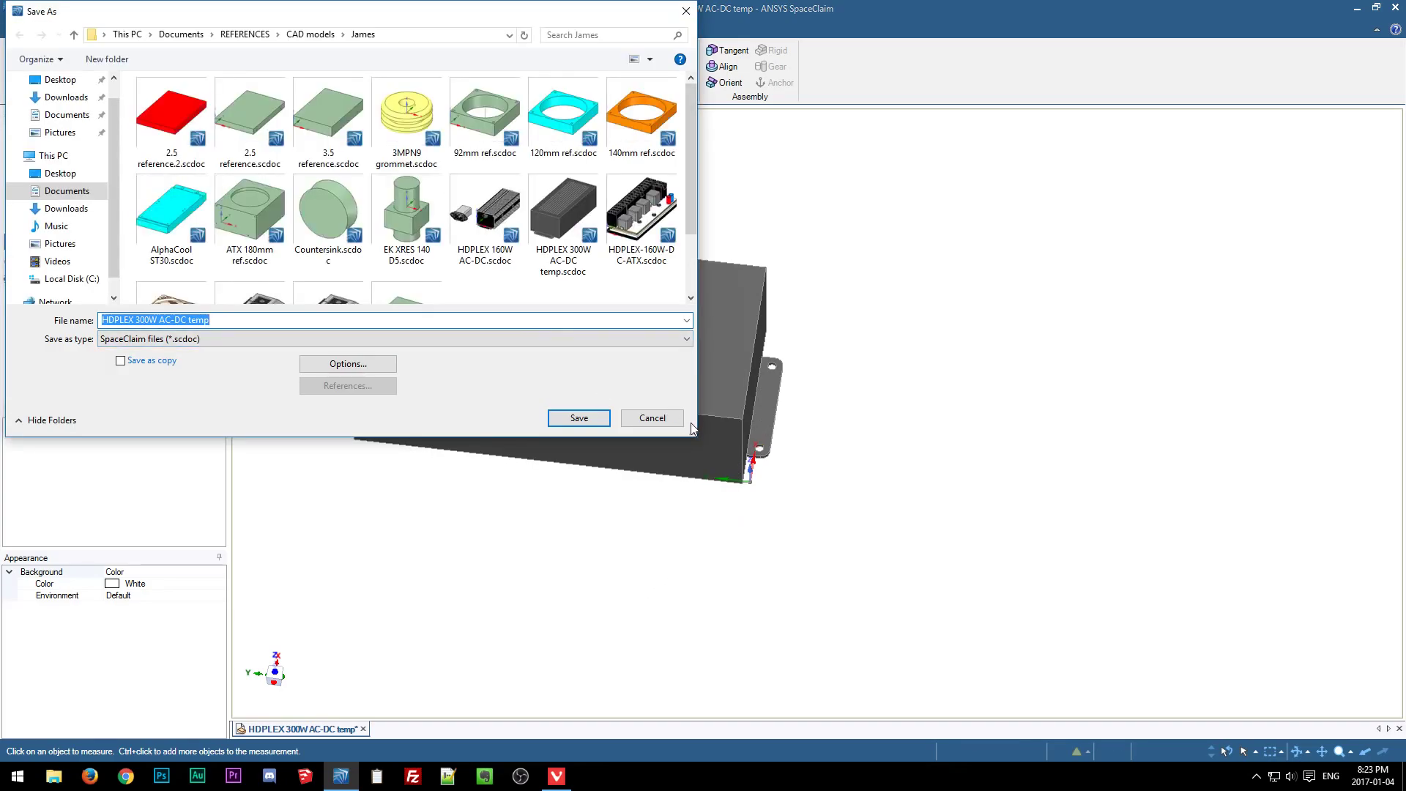
left_click_drag(692, 432, 936, 566)
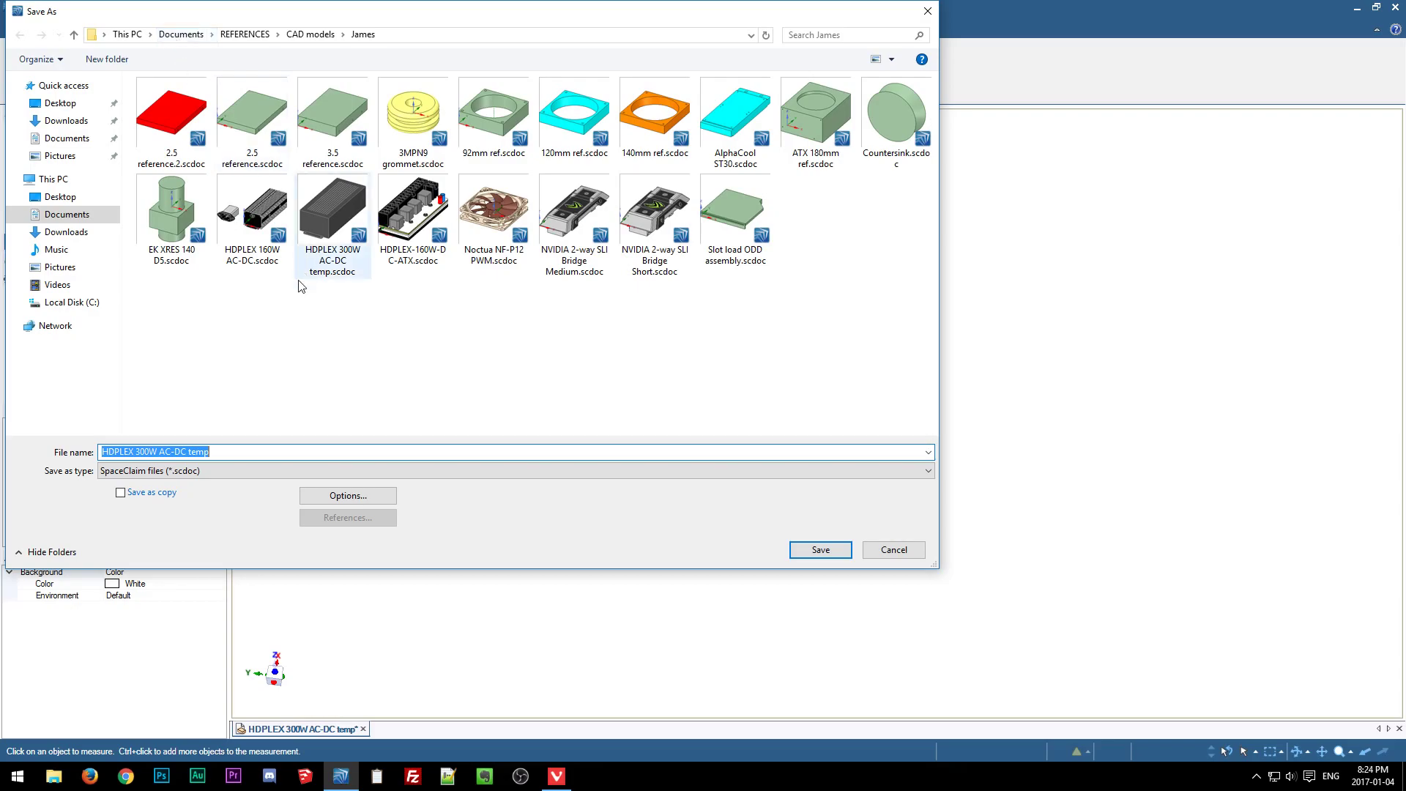
left_click(346, 235)
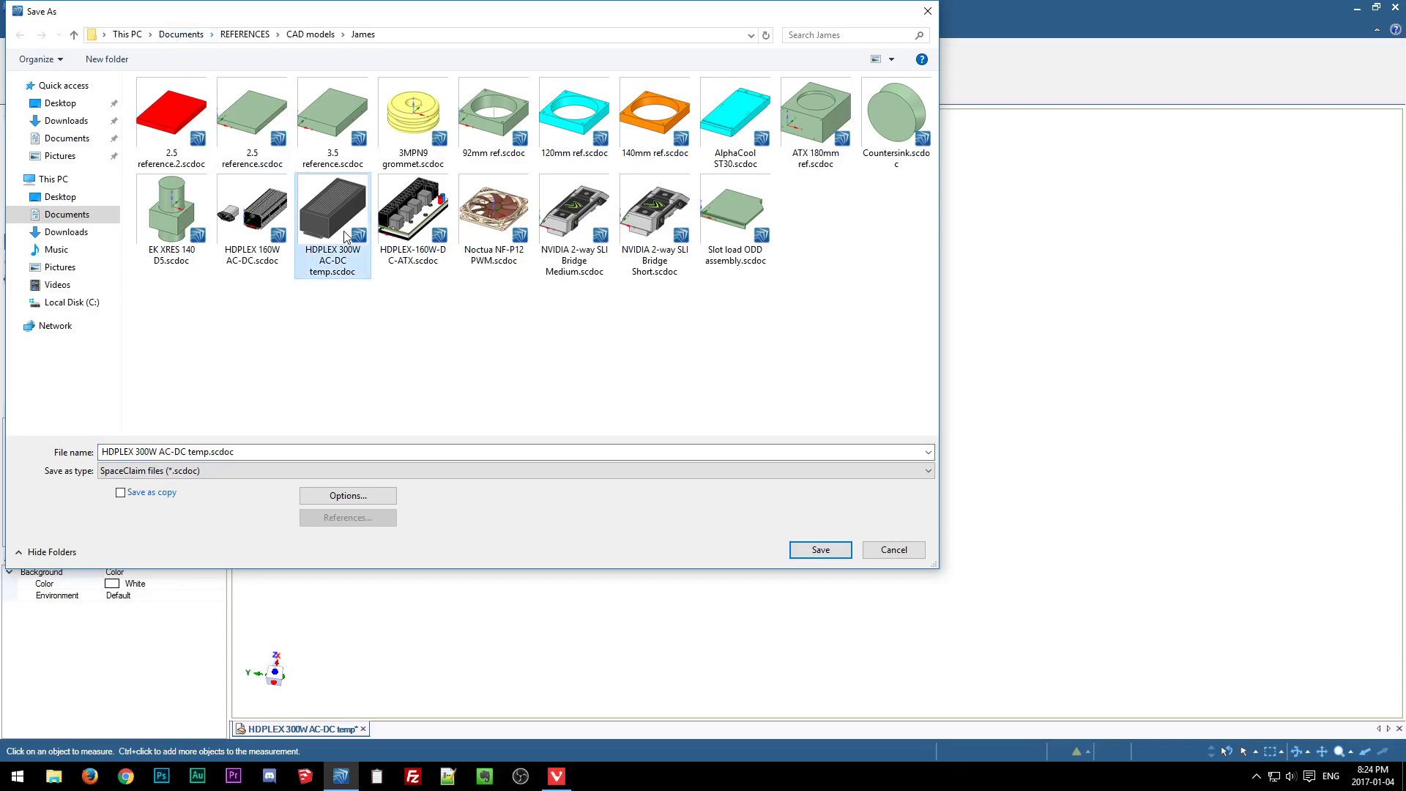
left_click(803, 556)
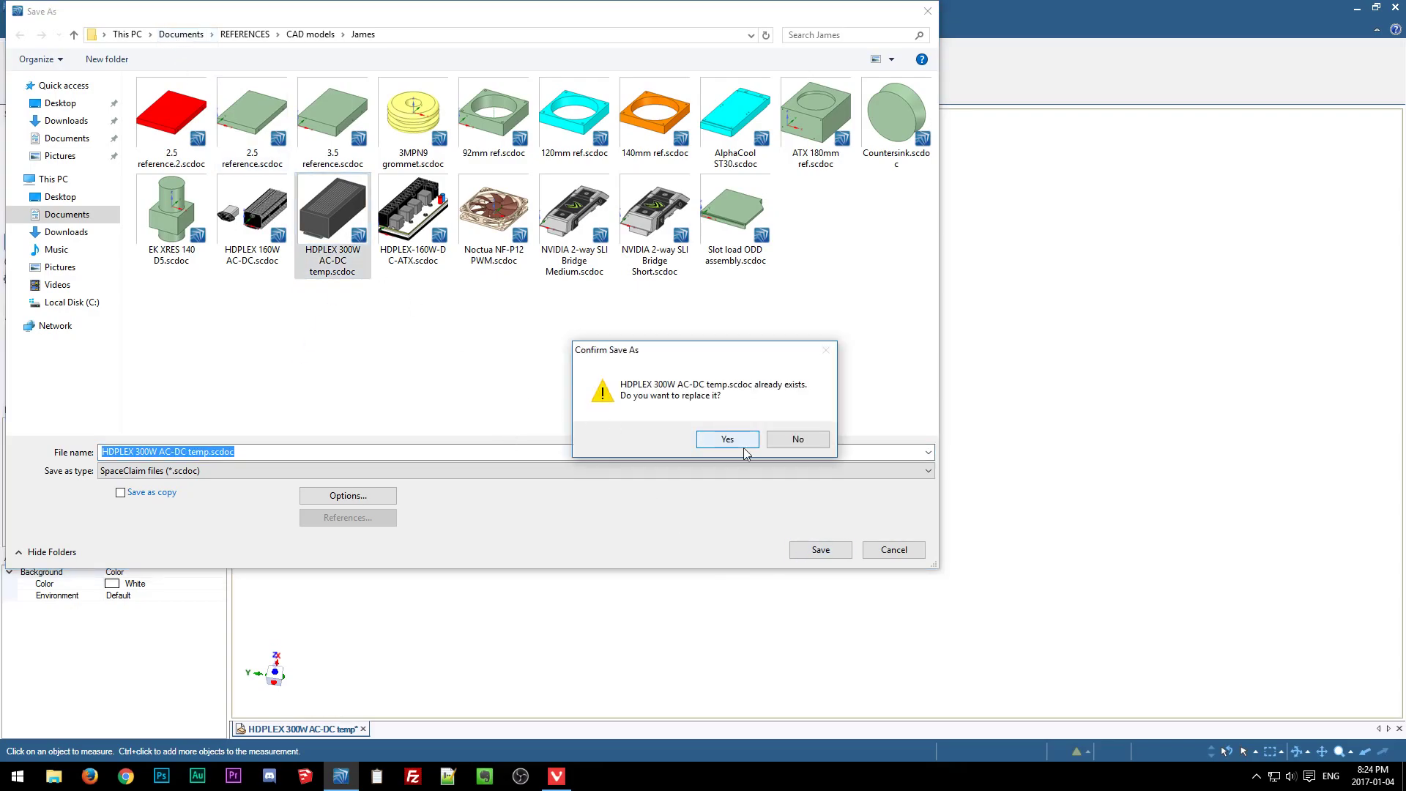
left_click(797, 445)
left_click(903, 553)
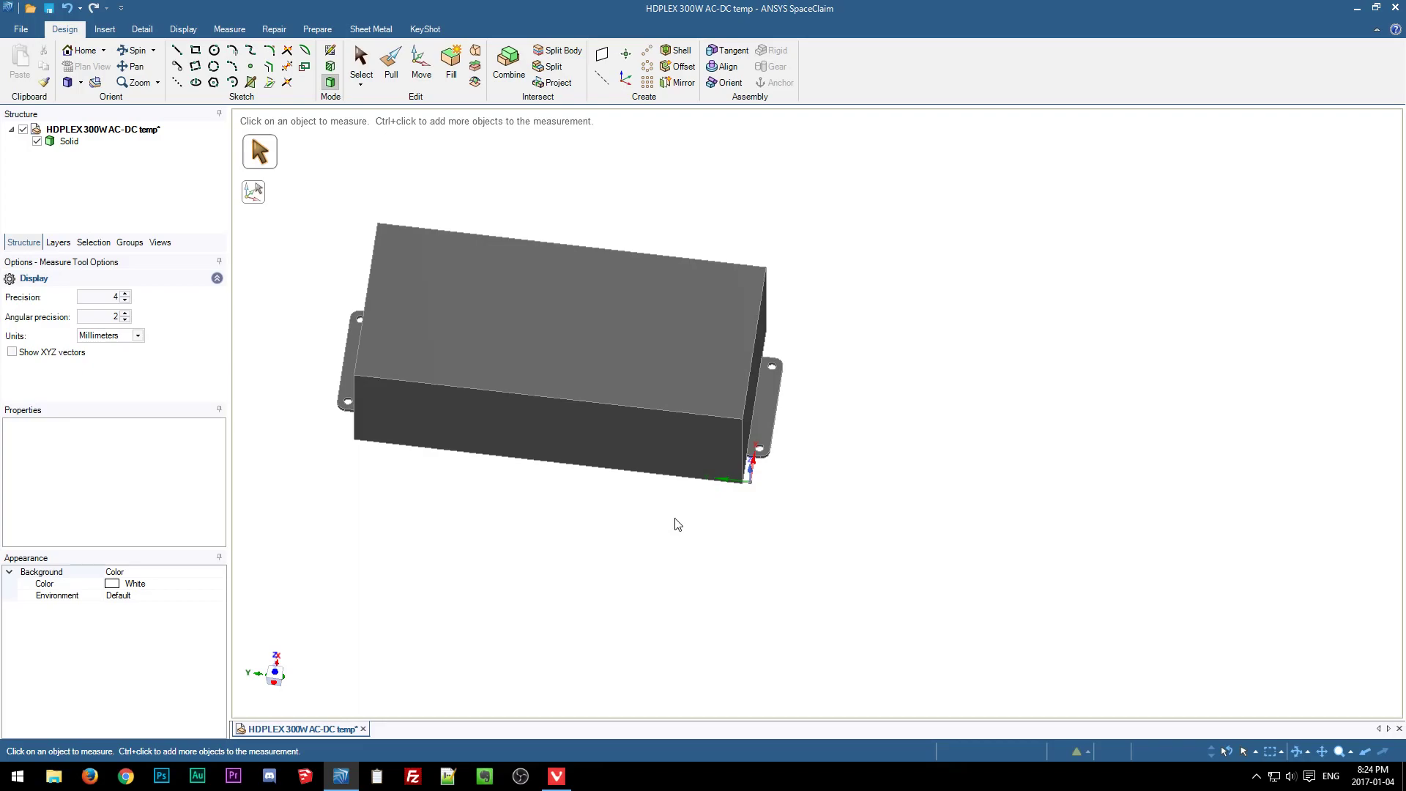
left_click(558, 777)
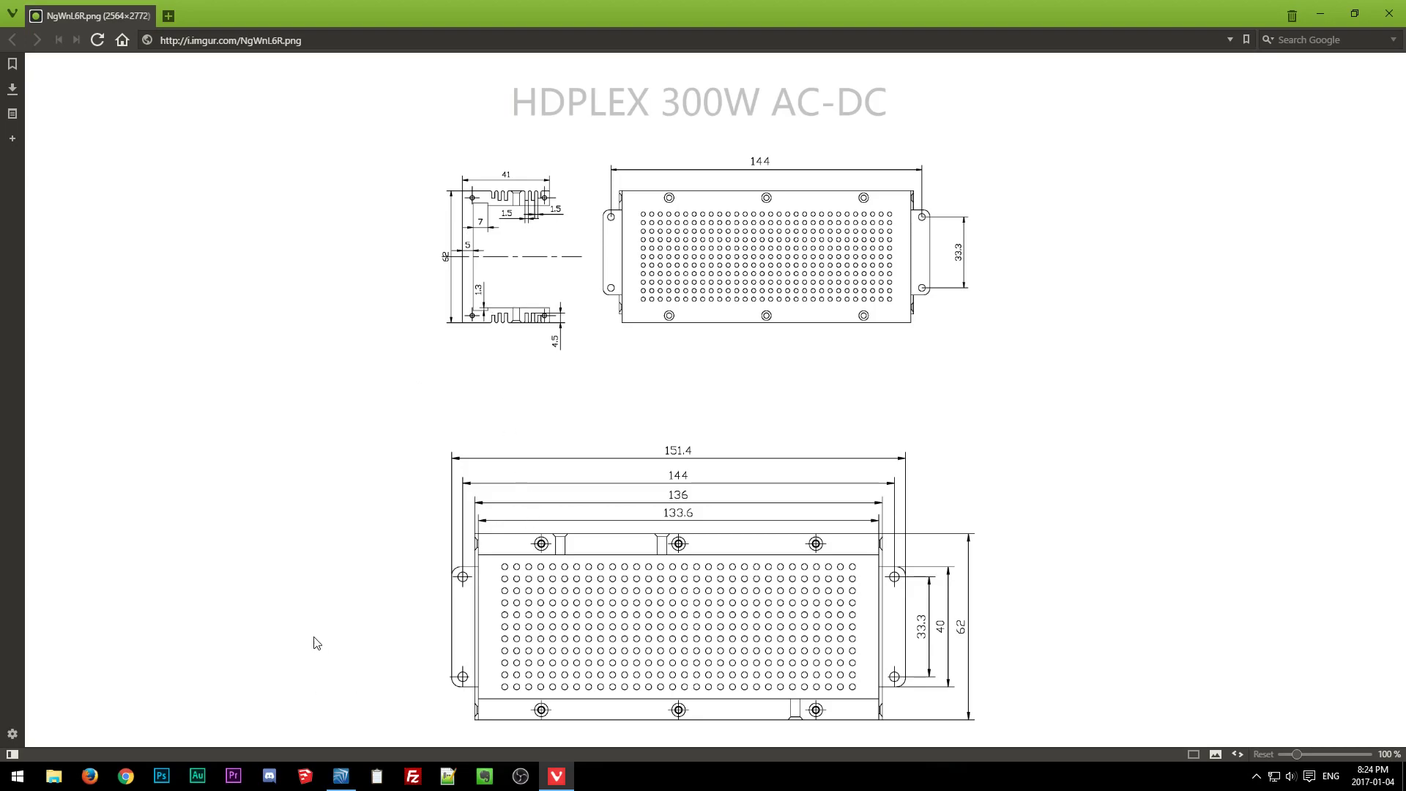
left_click(168, 16)
type("hdp")
key("BackSpace")
key("BackSpace")
key("BackSpace")
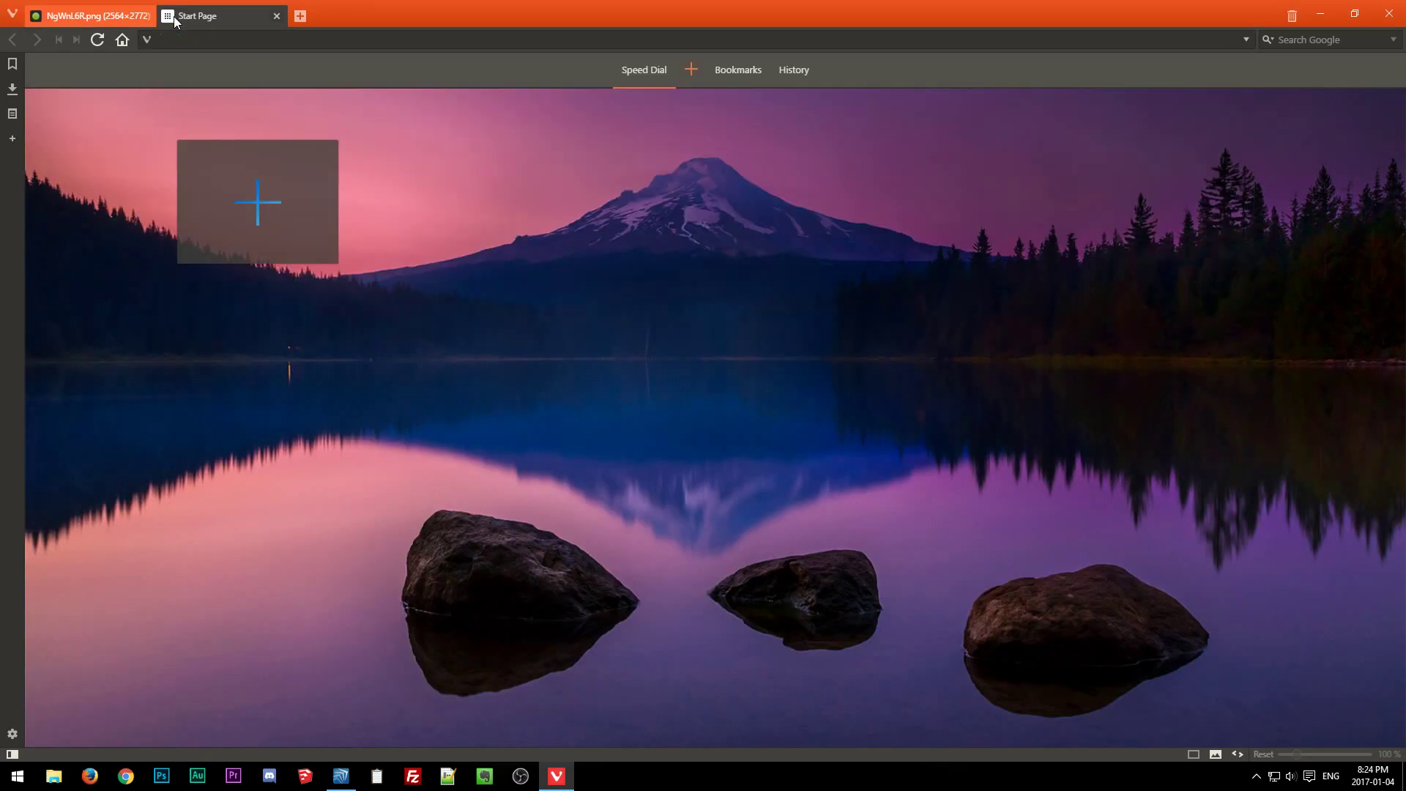
left_click(277, 16)
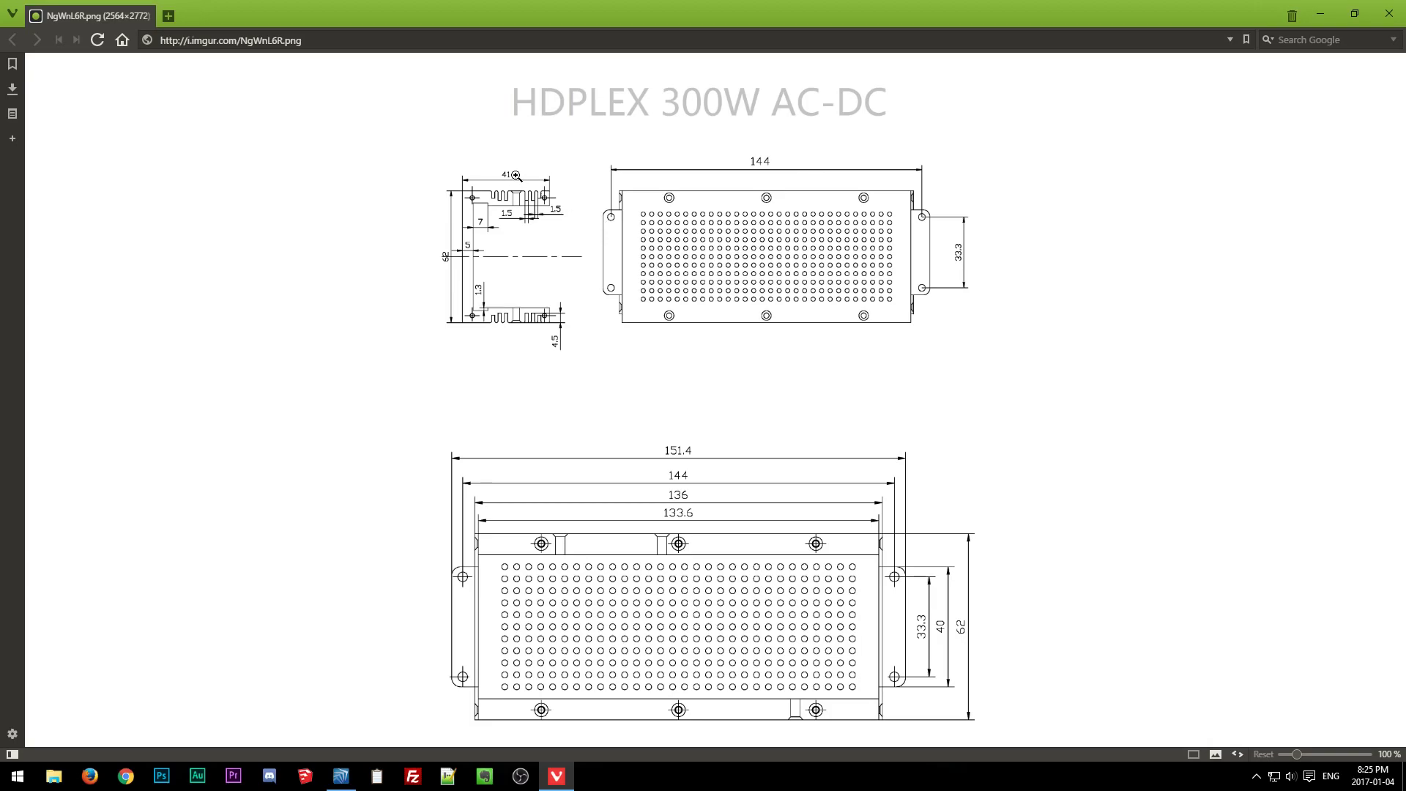
Check the enclosure's height on the drawing in the browser and return to the SpaceClaim model.
left_click(557, 776)
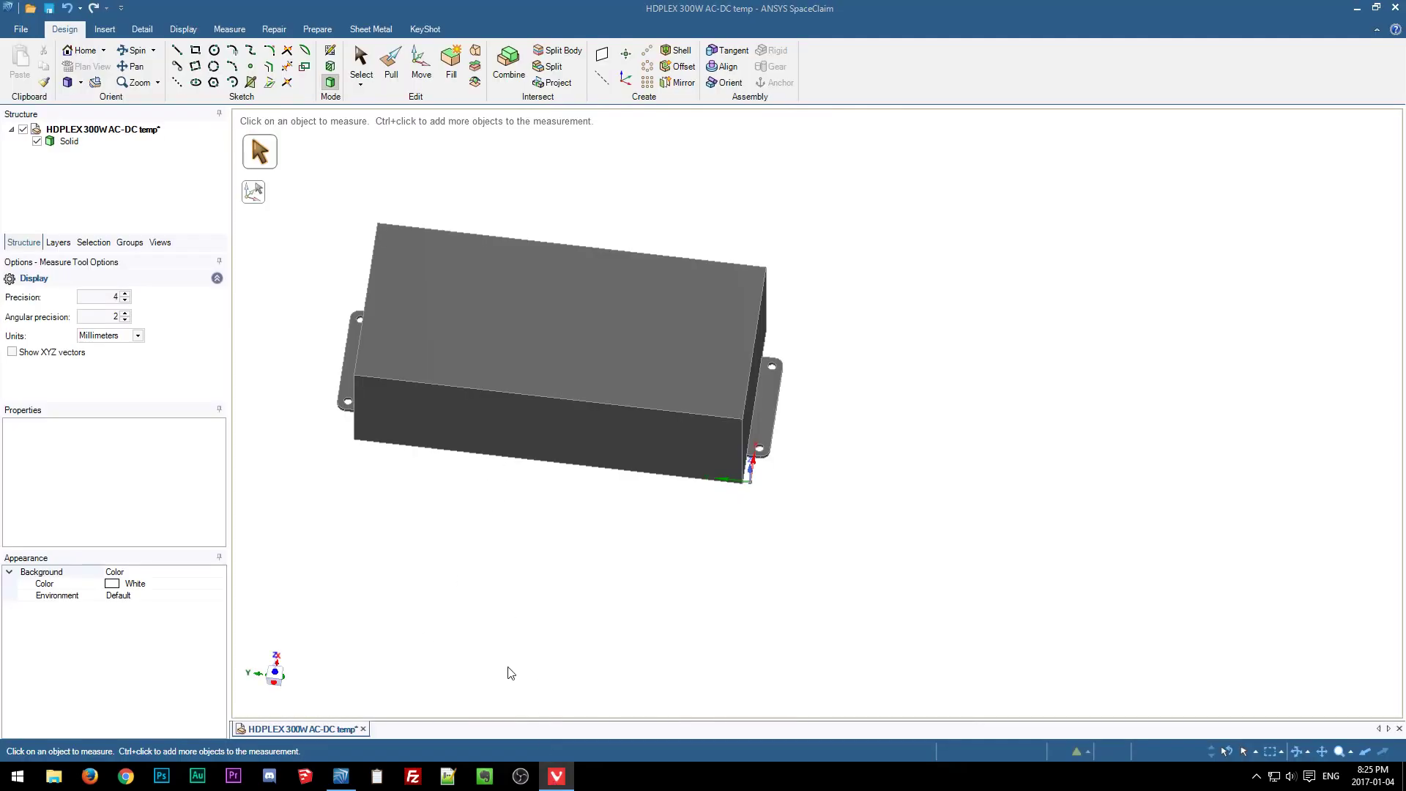
left_click(556, 776)
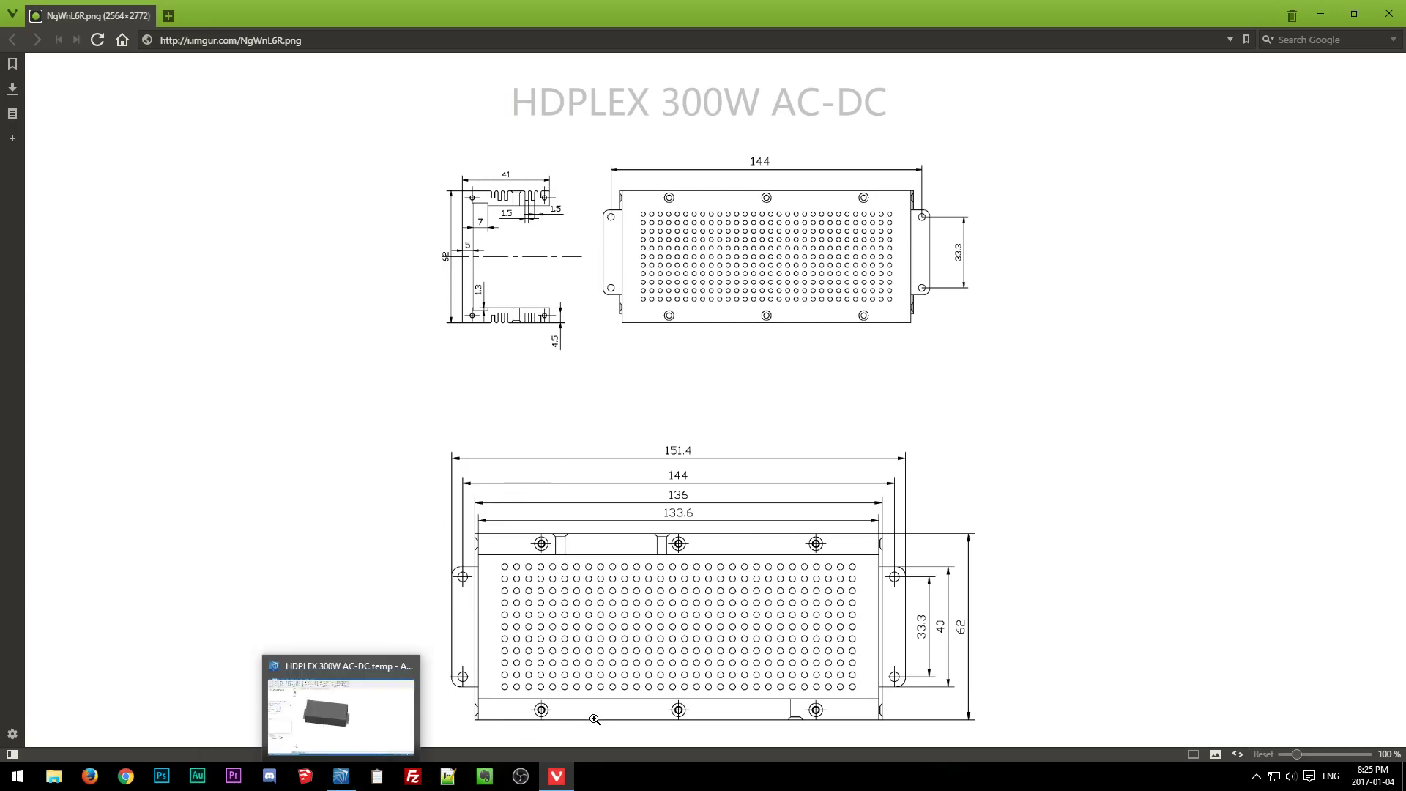
left_click(342, 777)
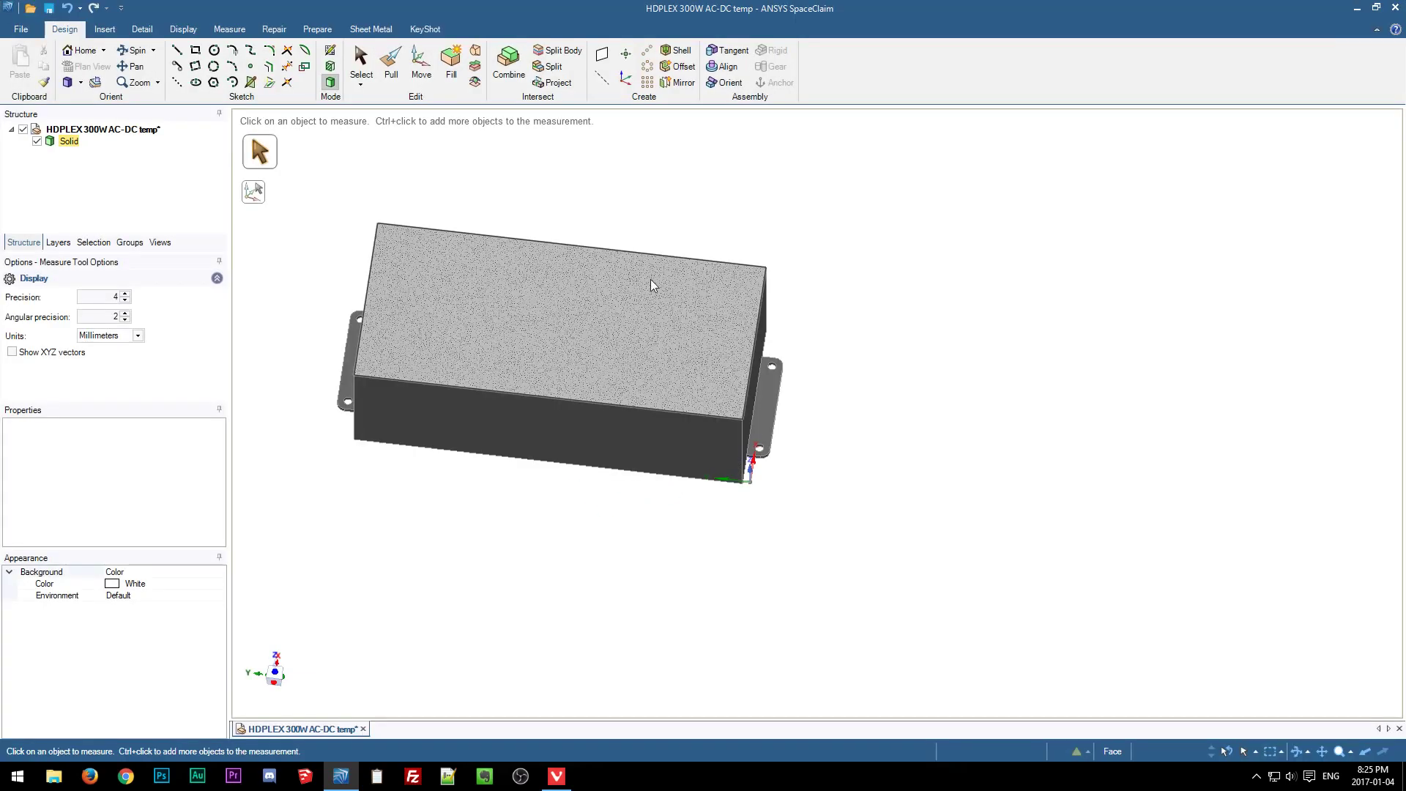
Move the enclosure's top face to a height of 41 mm measured from the bottom long edge.
left_click(651, 279)
middle_click_drag(637, 565, 541, 481)
key("m")
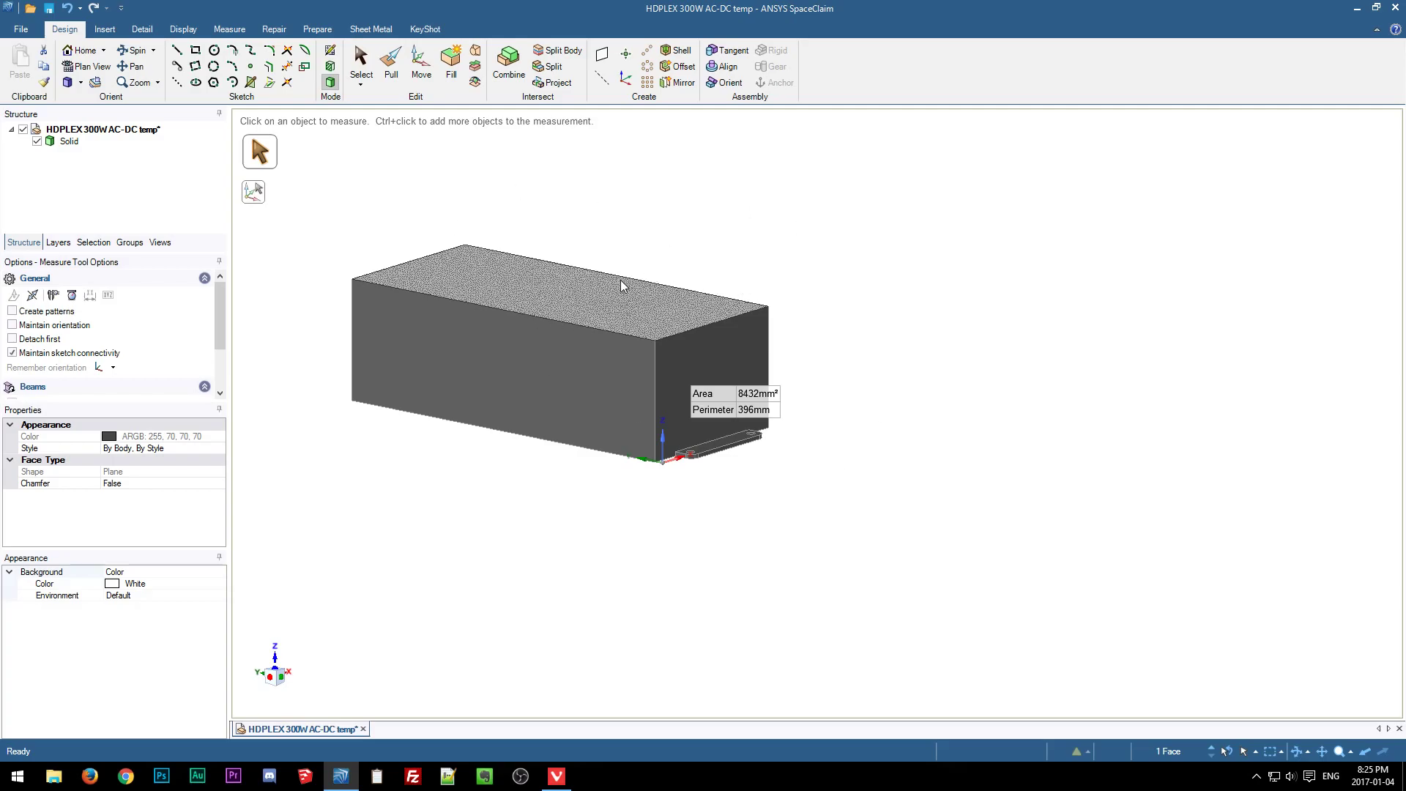
key("m")
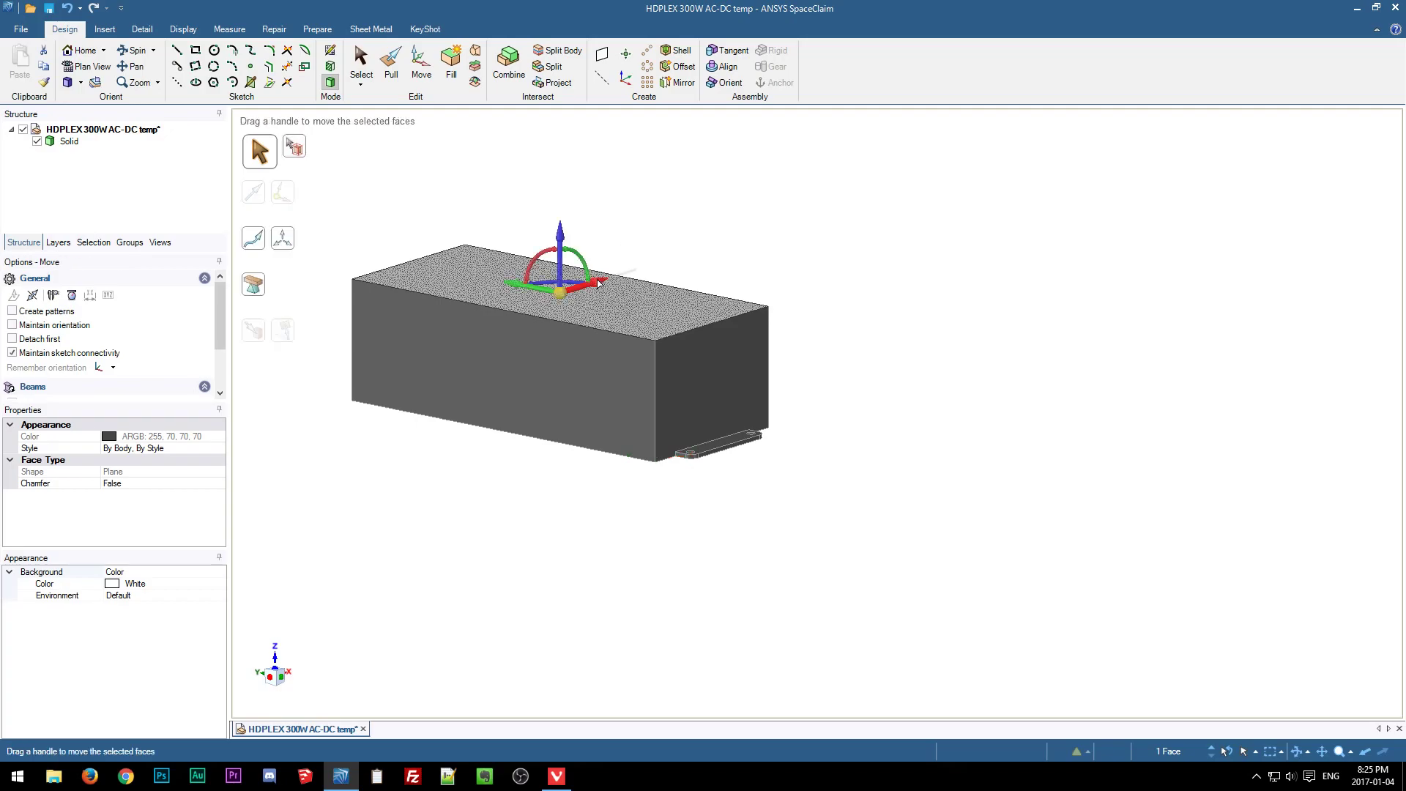
left_click(561, 234)
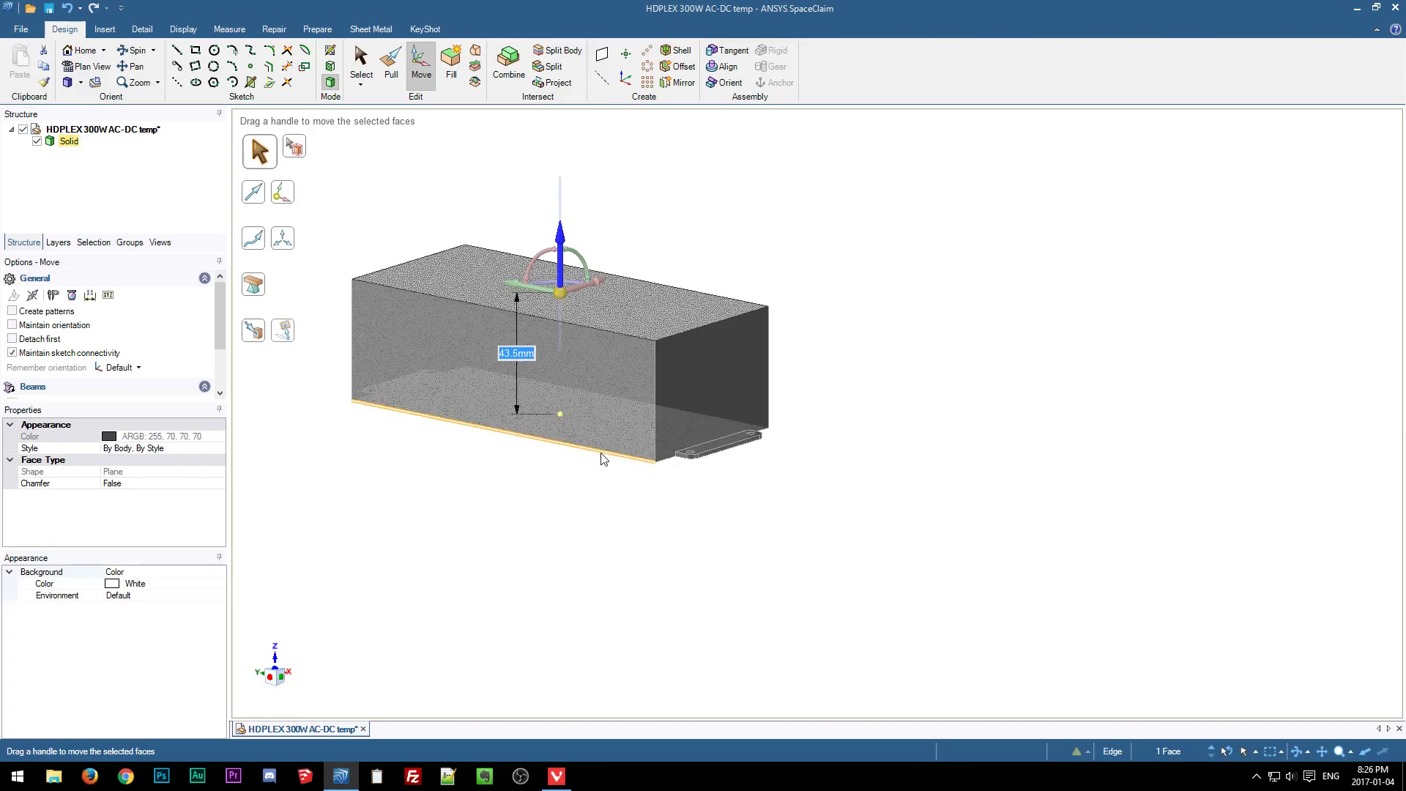
type("41")
key("Return")
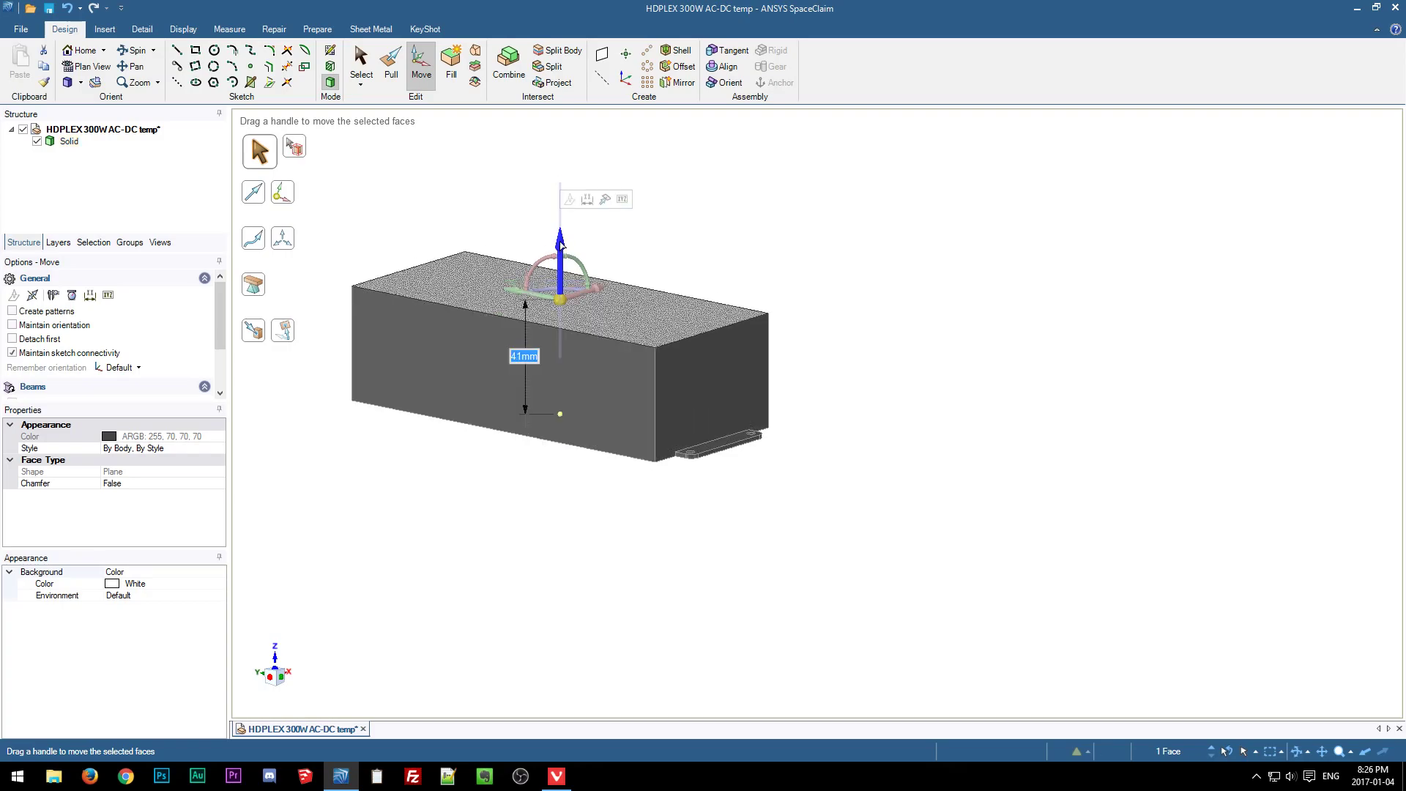
left_click(487, 501)
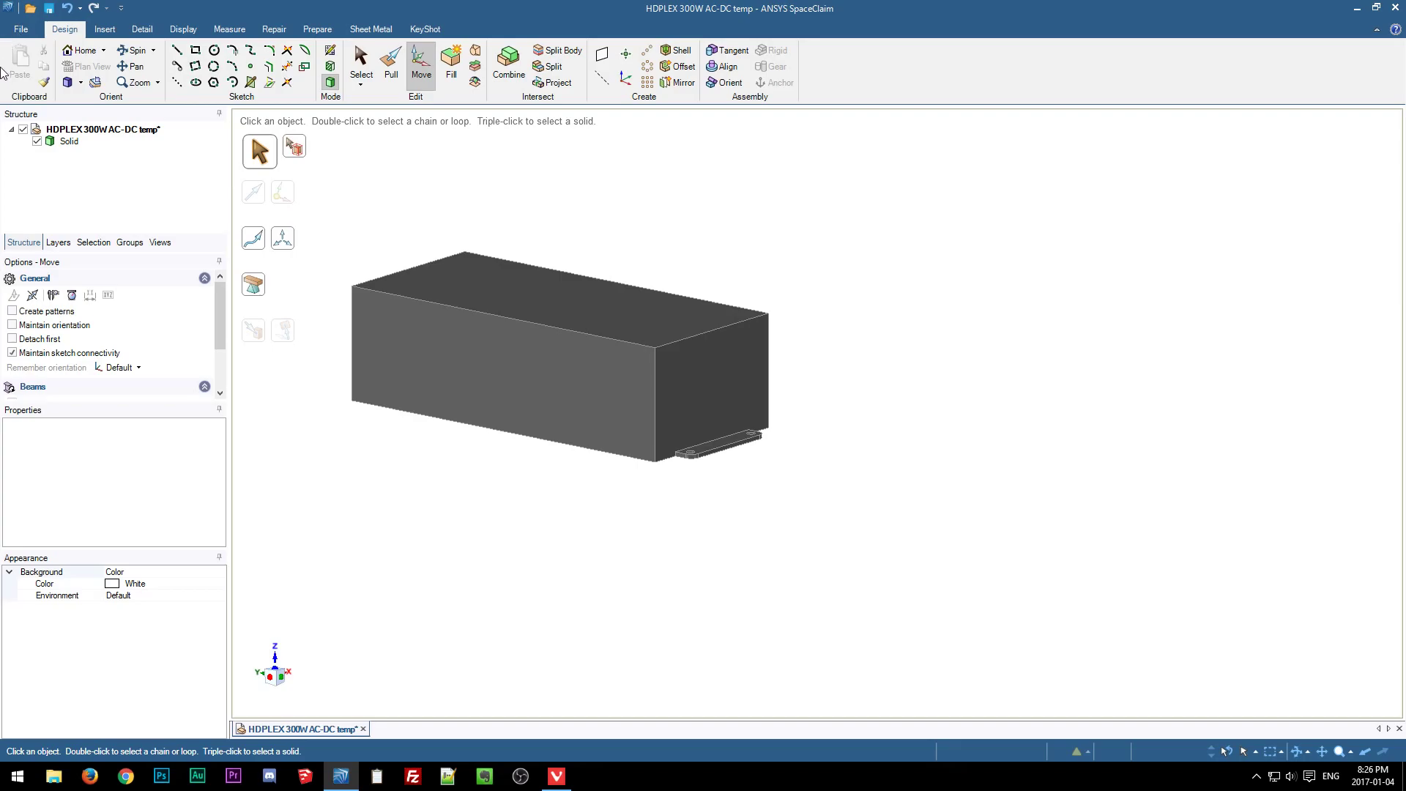
Save the updated design as HDPLEX 300W AC-DC temp.scdoc, replacing the existing file.
left_click(23, 29)
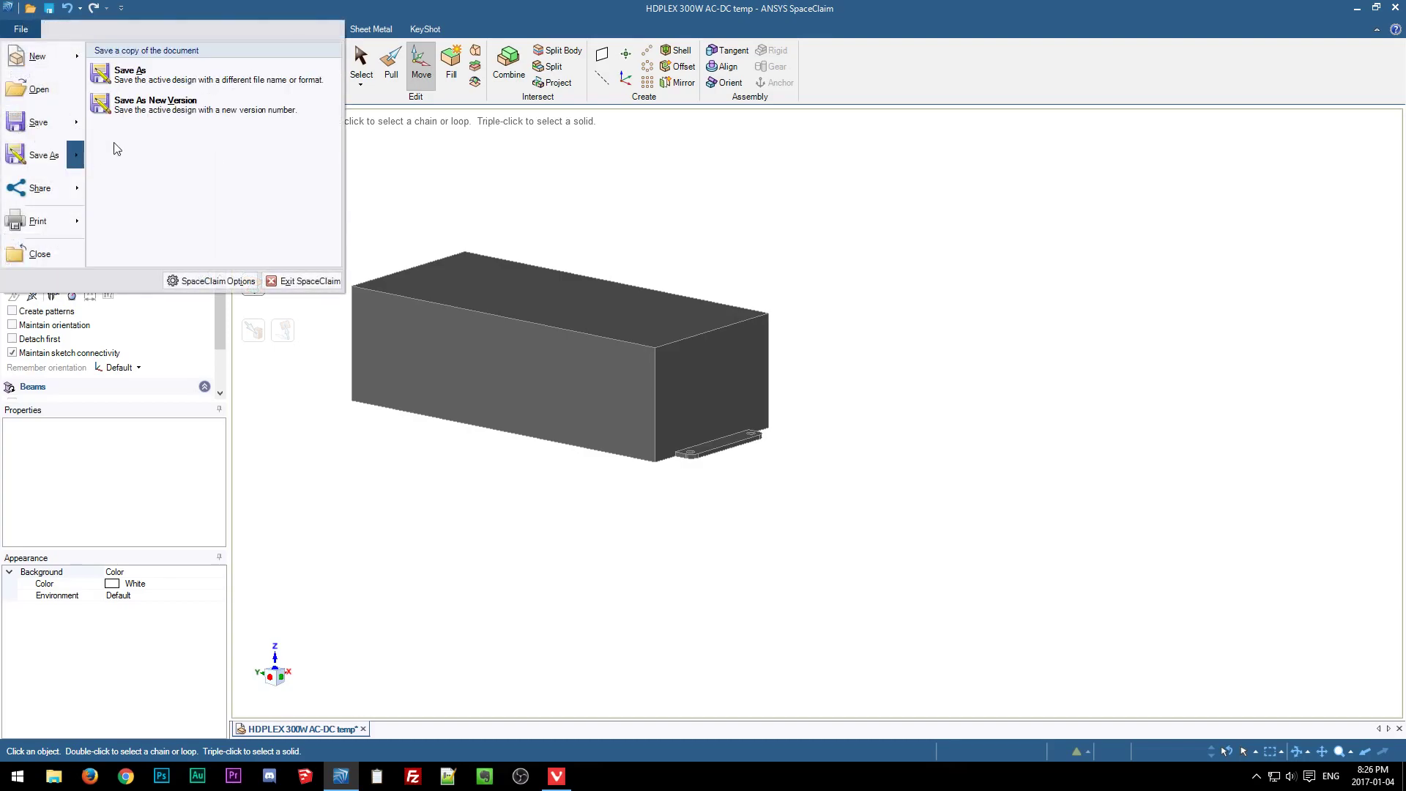
left_click(182, 74)
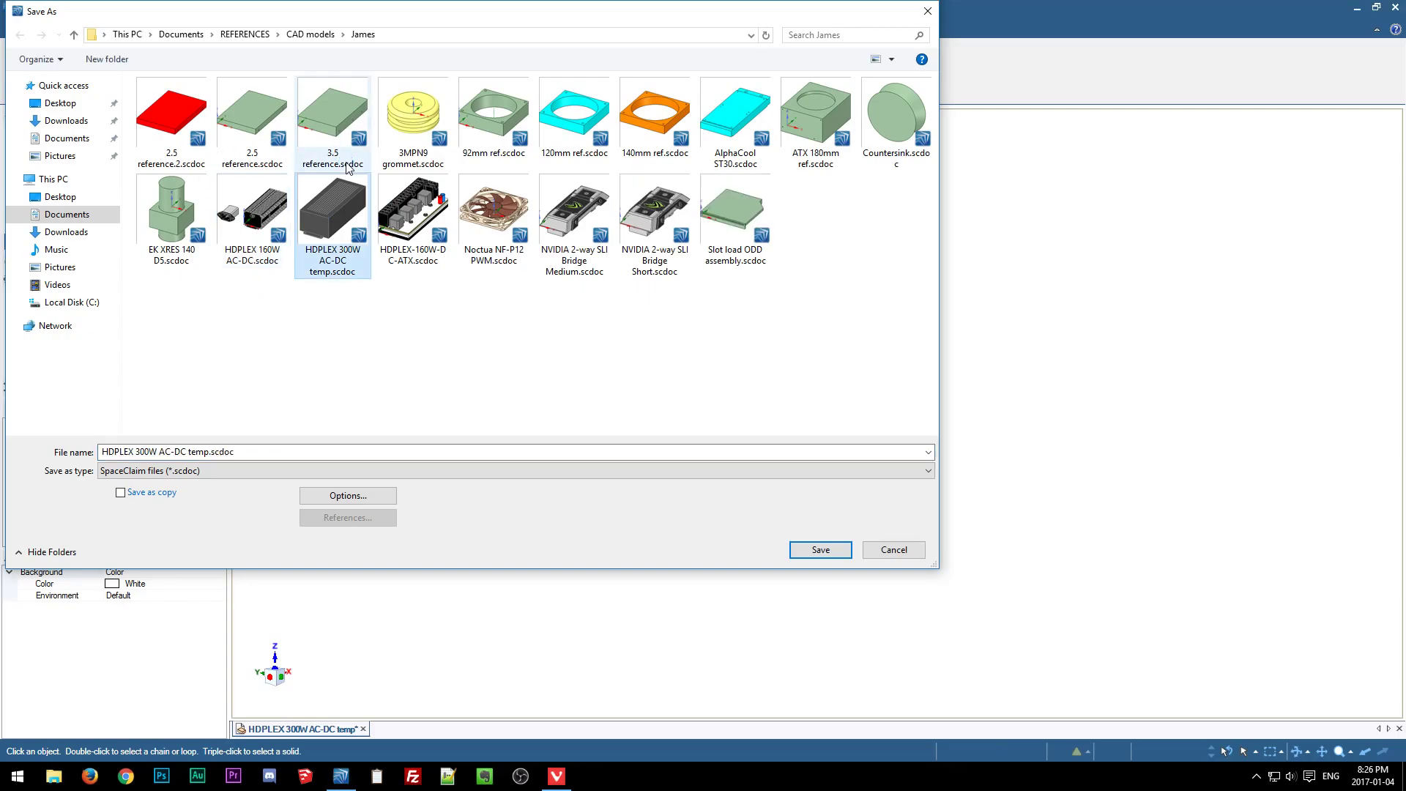
left_click(822, 550)
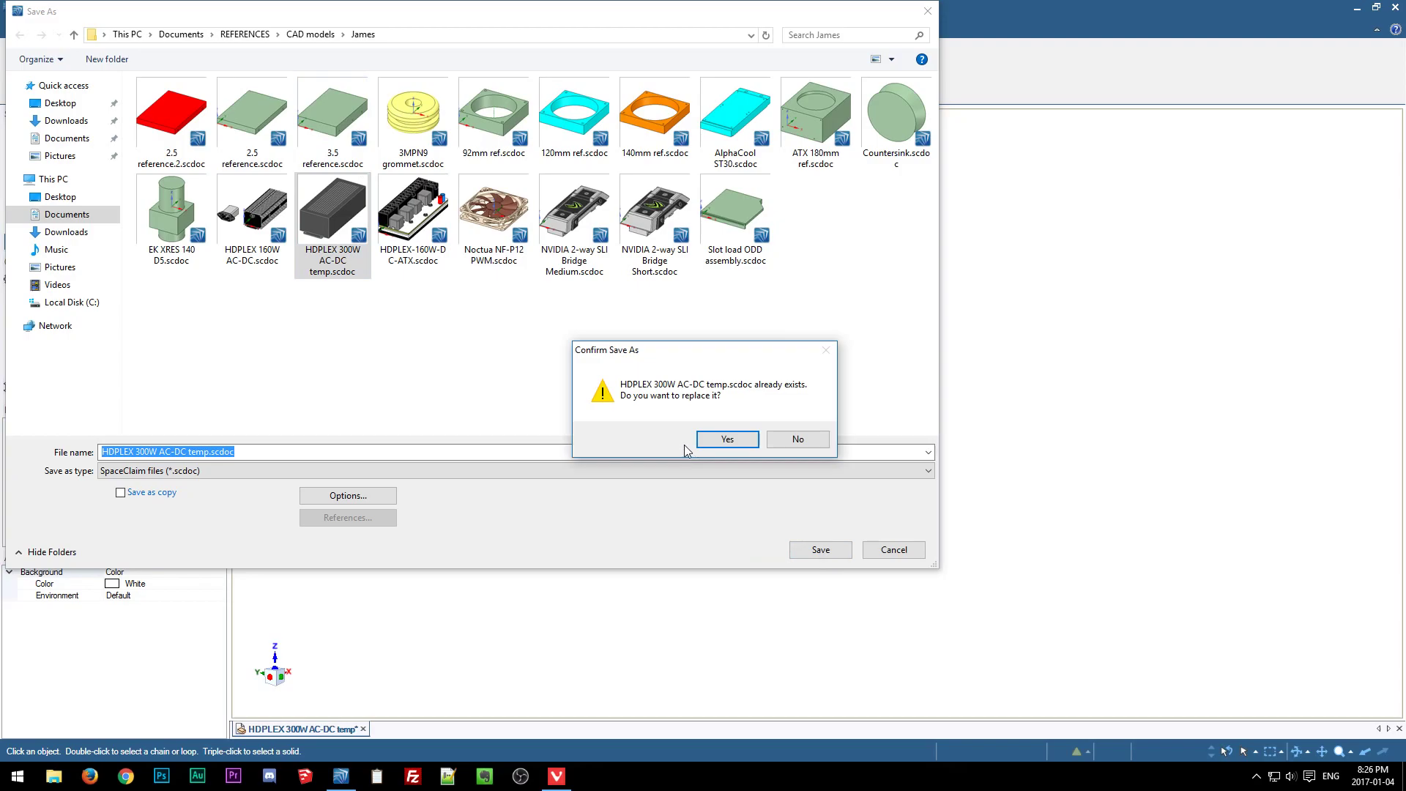
left_click(733, 442)
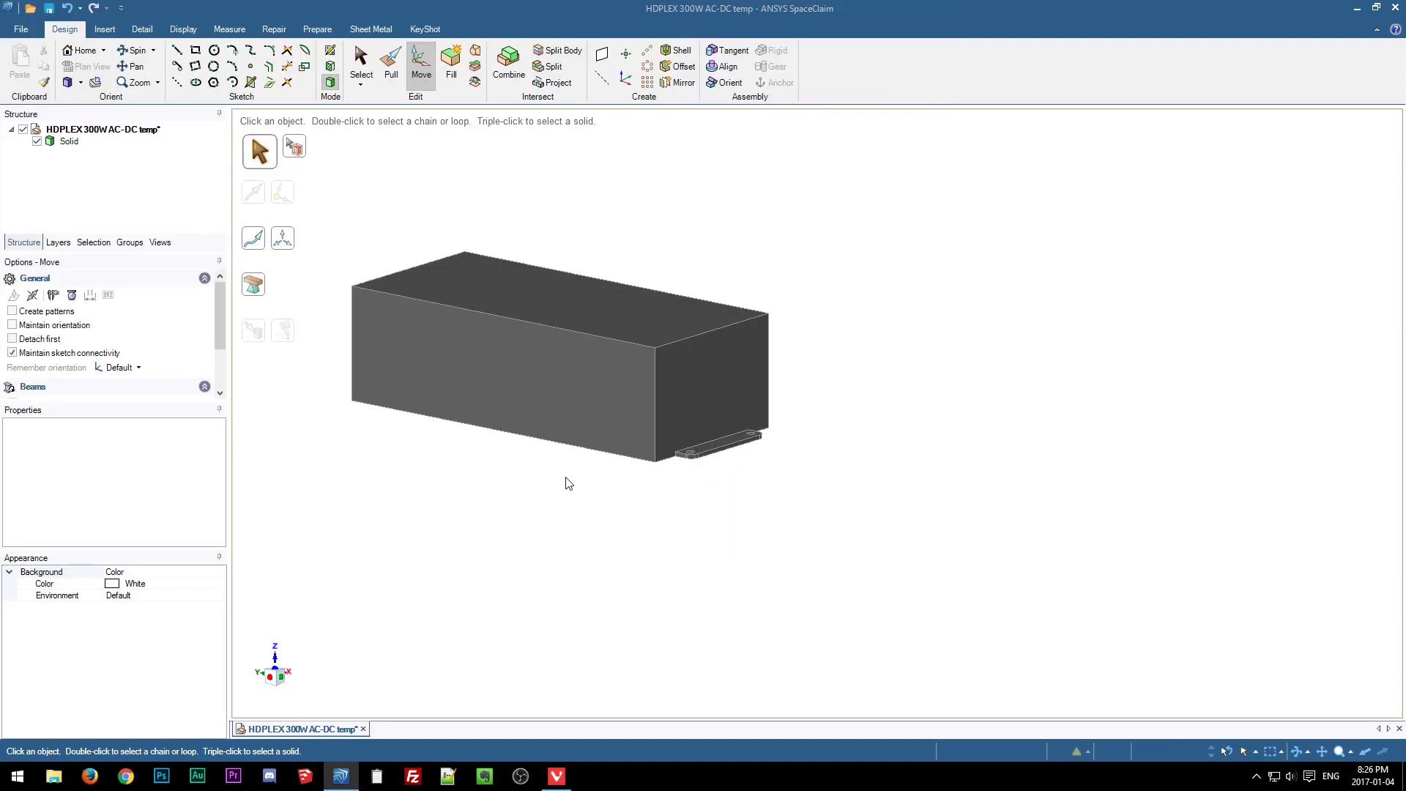
Launch SketchUp Make with the default template and start a new empty model.
left_click(1395, 9)
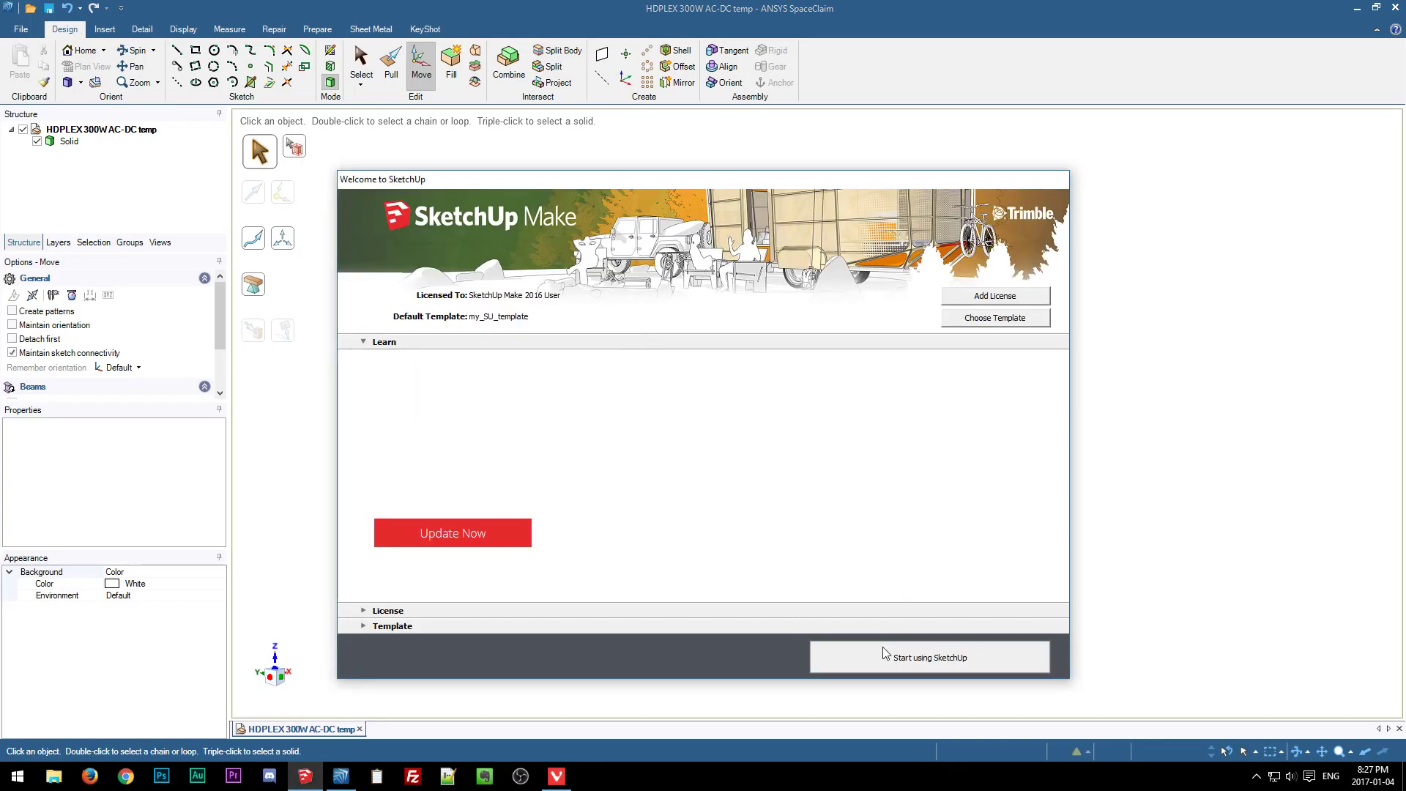
left_click(885, 654)
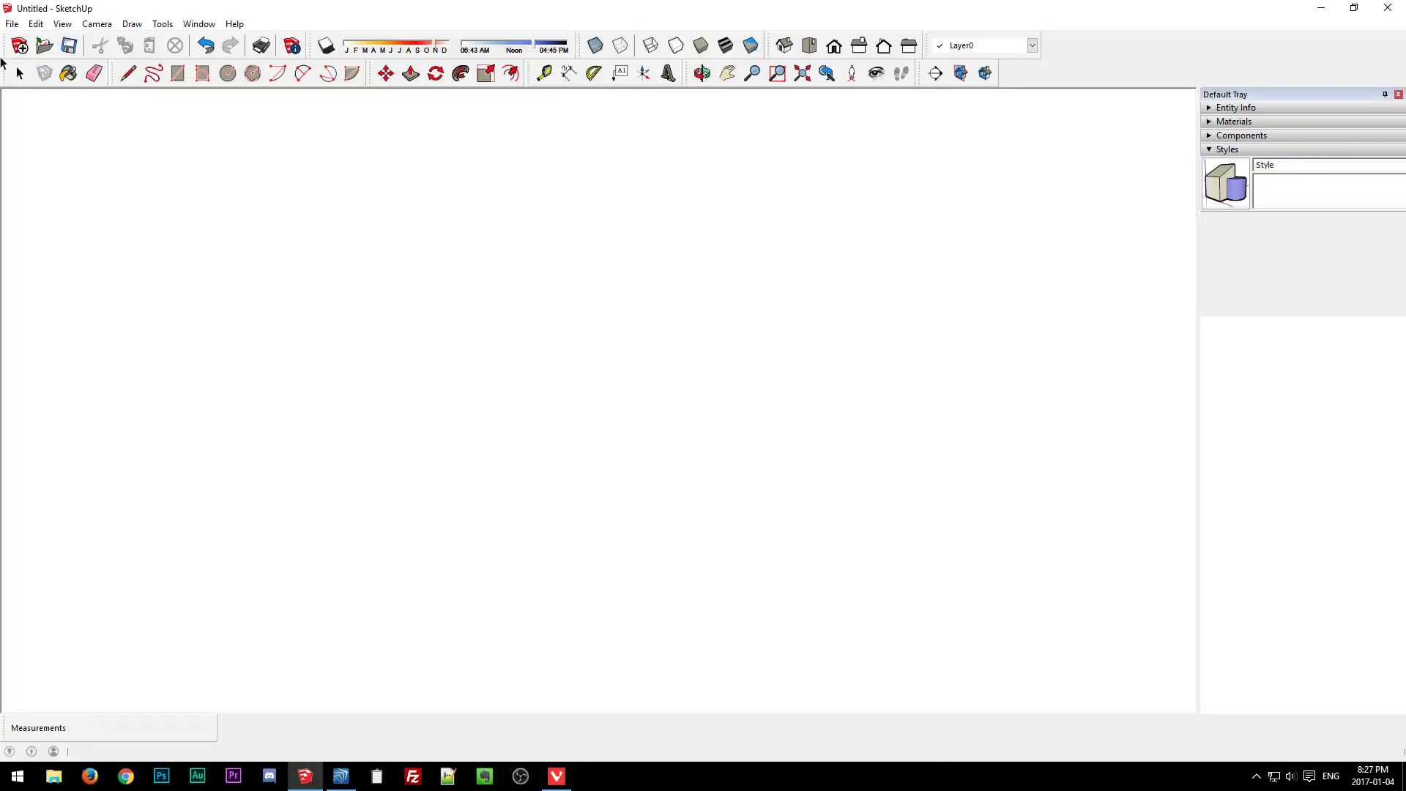
left_click(11, 23)
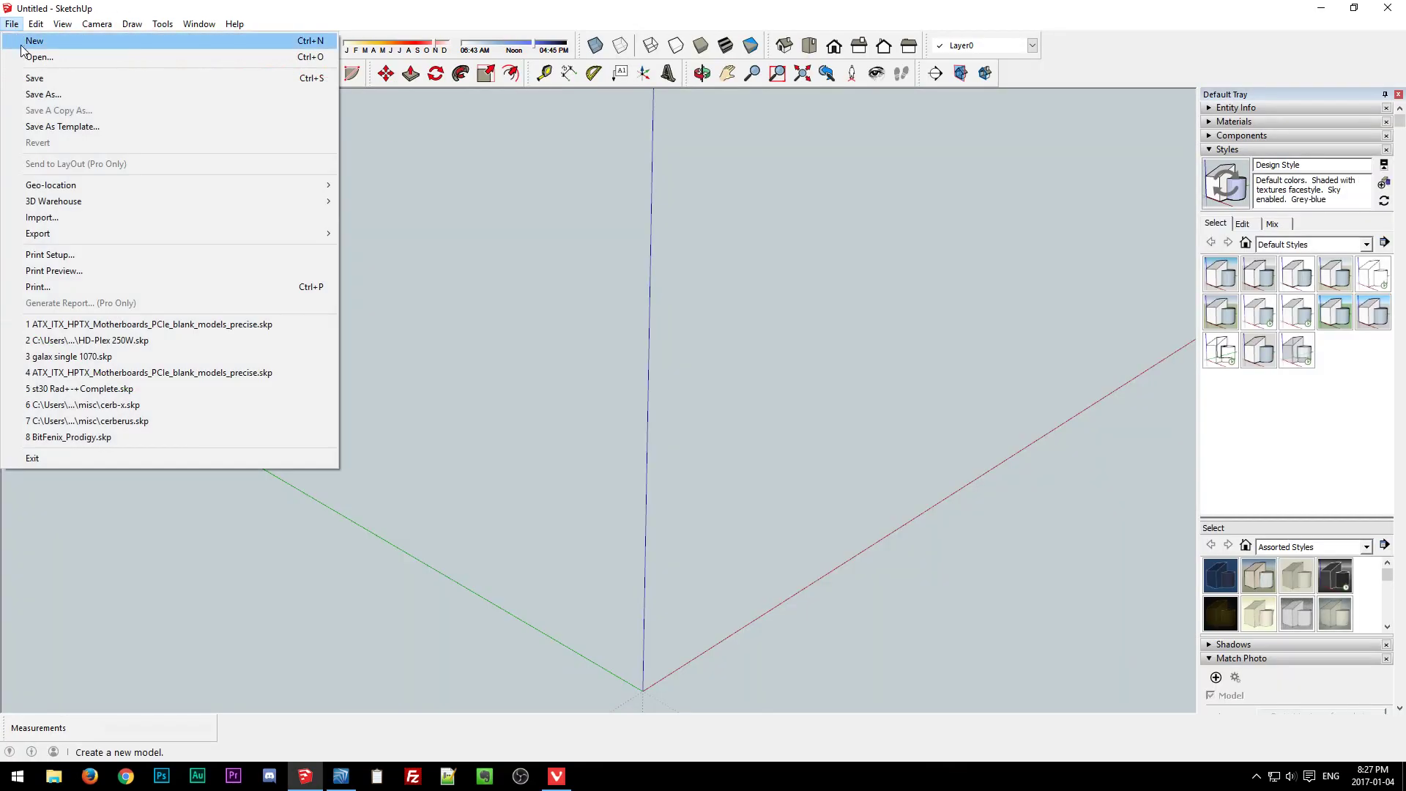
left_click(25, 41)
middle_click_drag(279, 421, 658, 514)
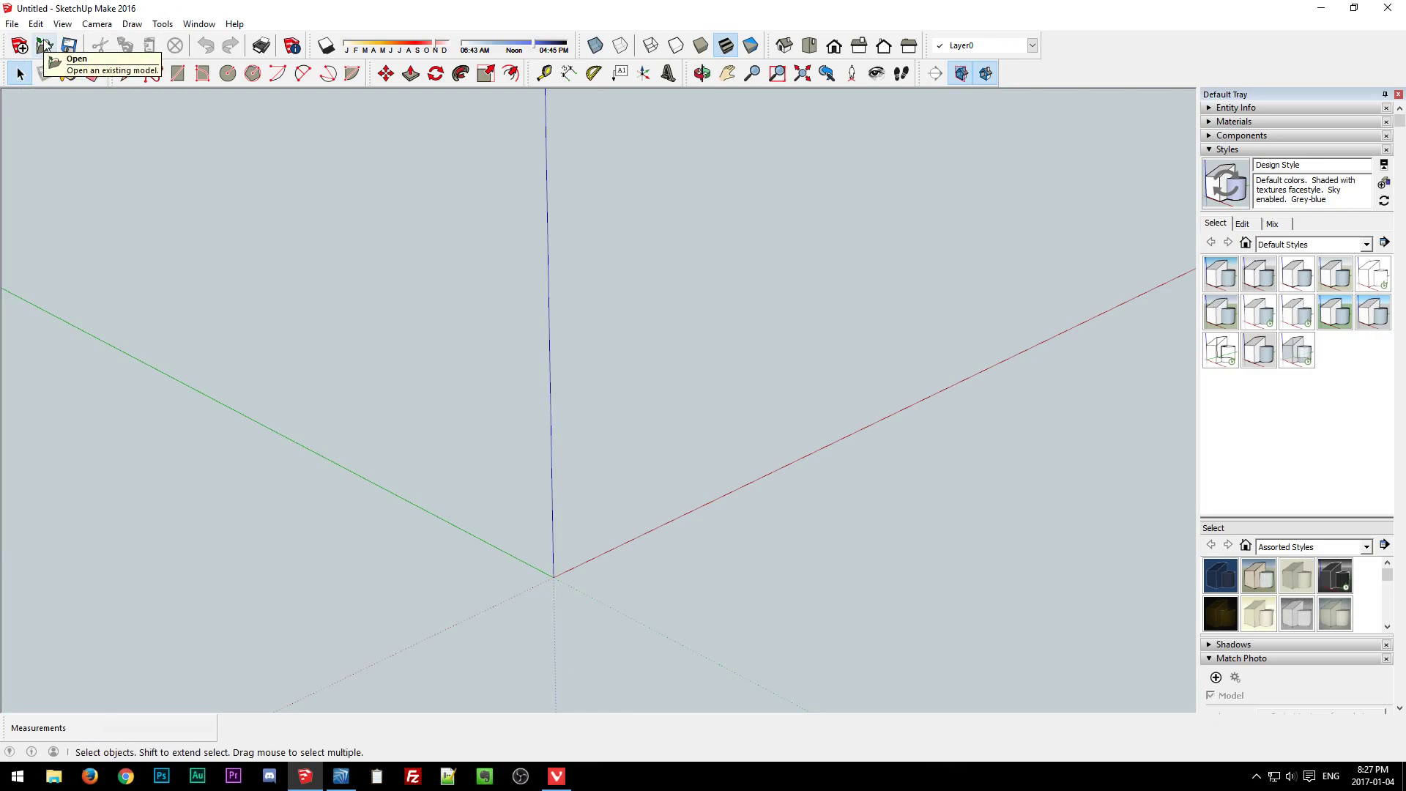
Return to SpaceClaim and export the design as the SketchUp file HDPLEX 300W AC-DC temp.skp, version V2015, replacing the existing file.
left_click(340, 776)
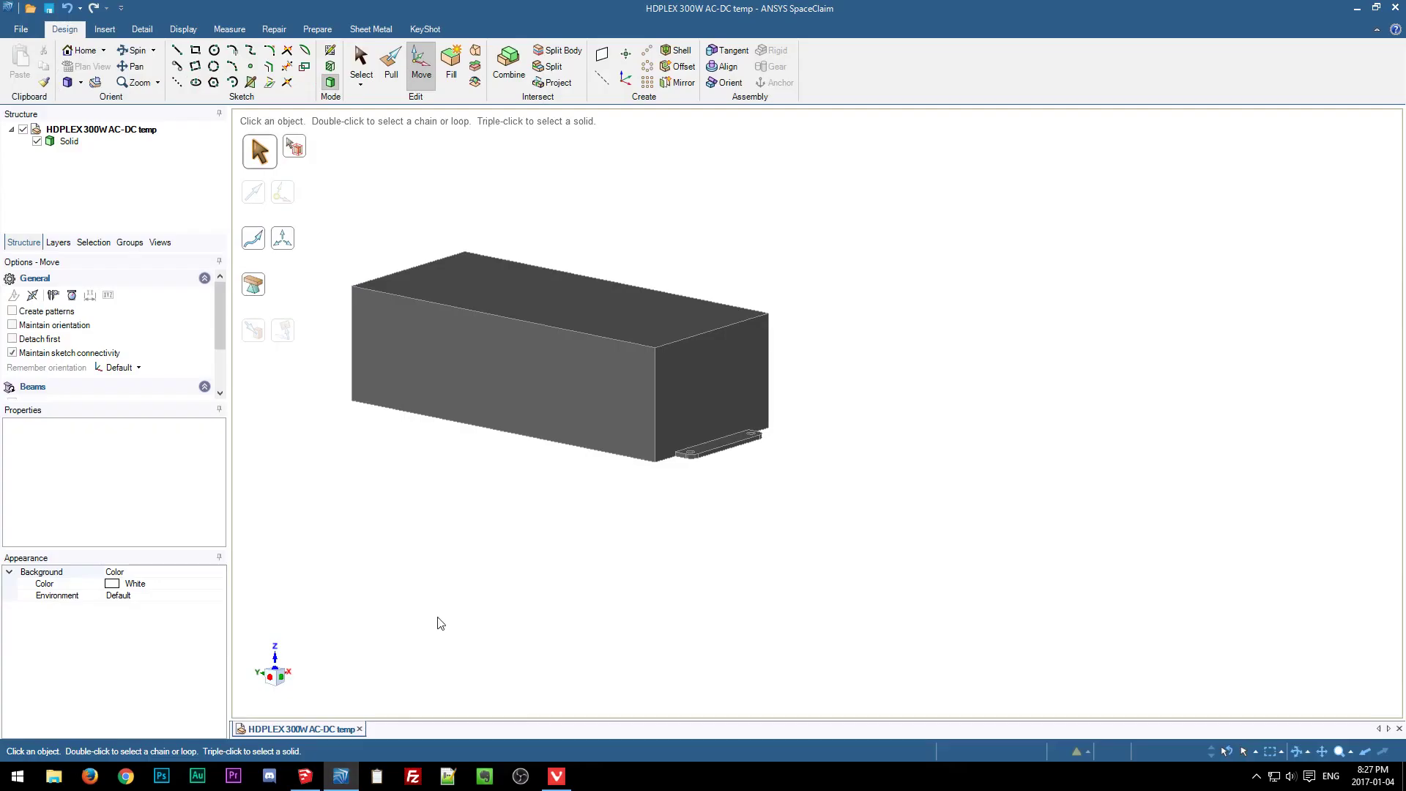
left_click(25, 33)
mouse_move(77, 153)
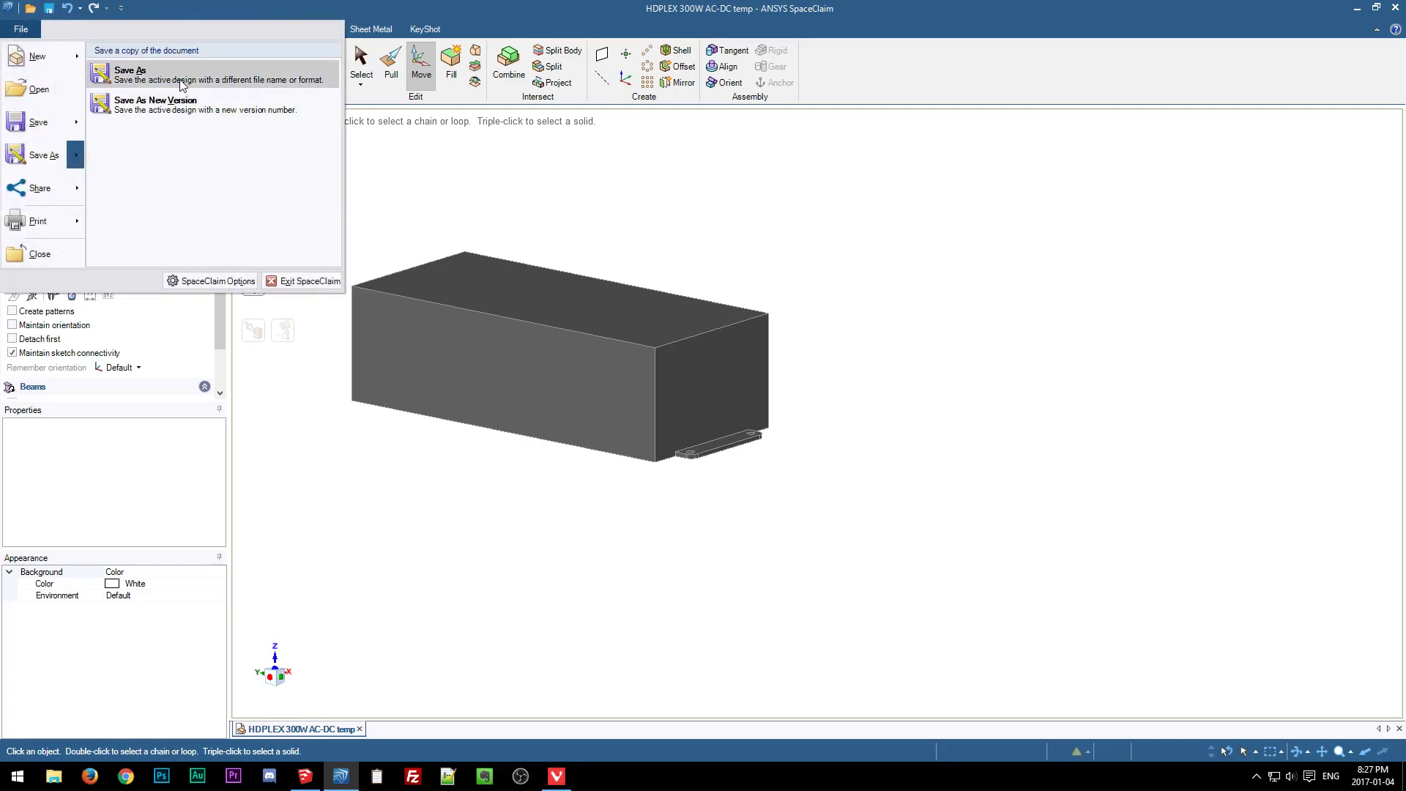
left_click(179, 77)
left_click(309, 472)
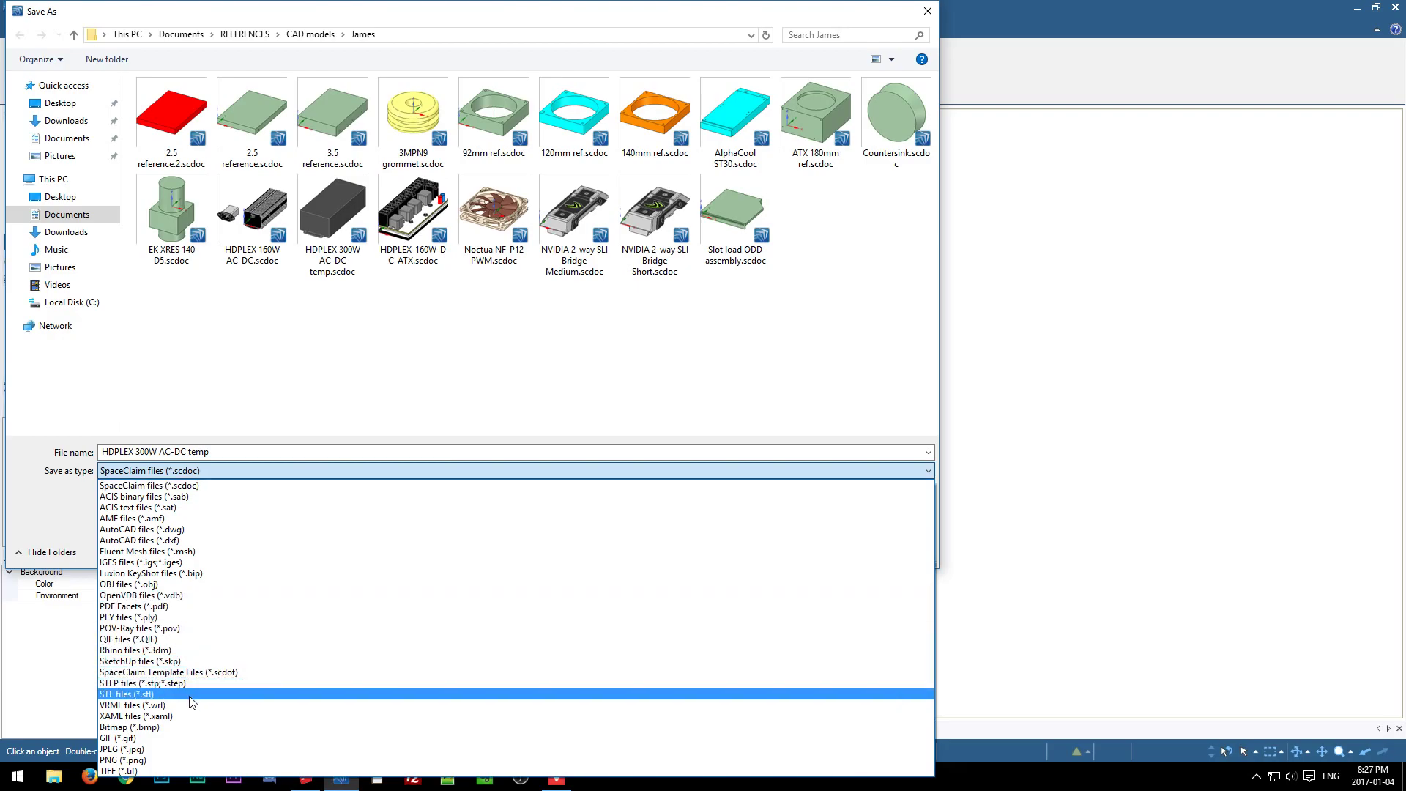
left_click(198, 661)
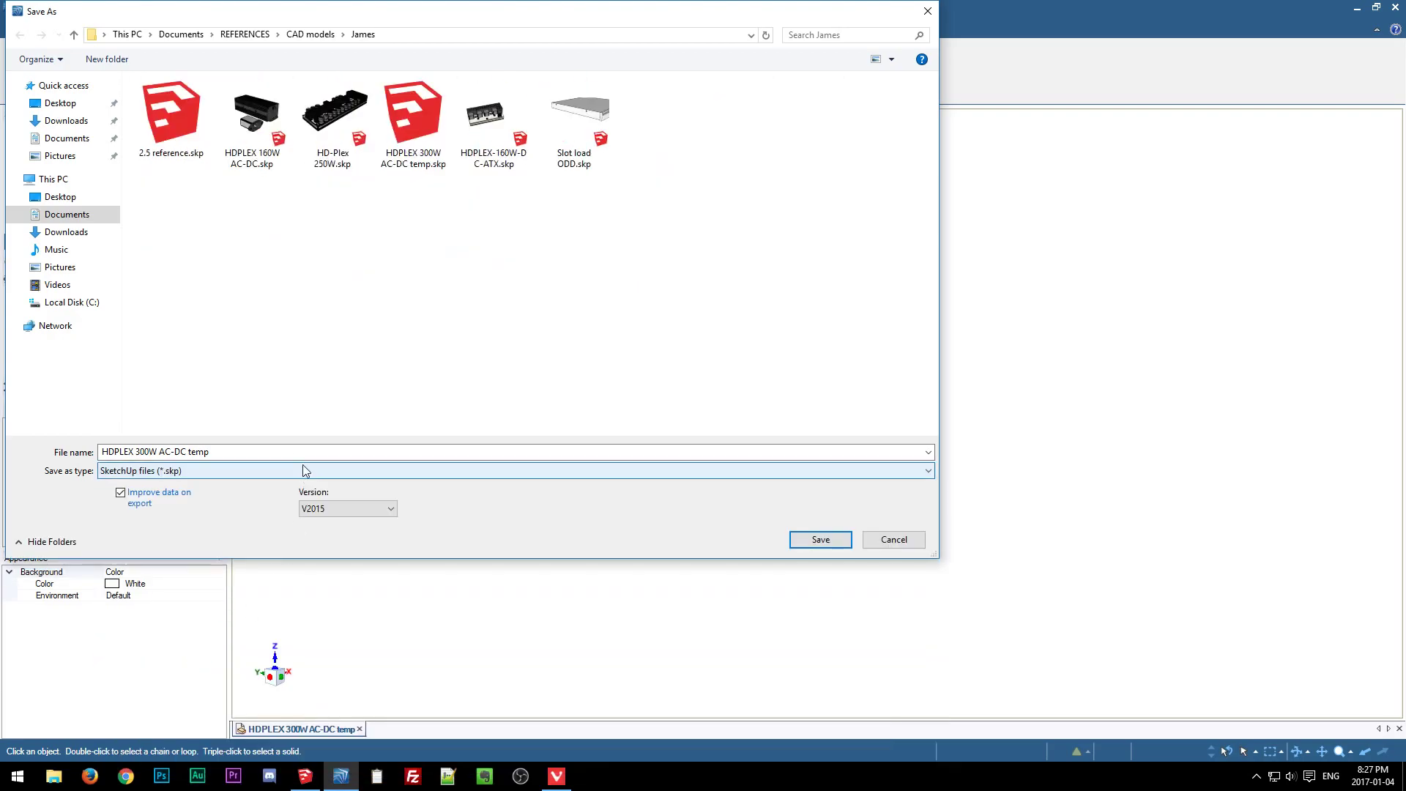
left_click(795, 542)
left_click(716, 440)
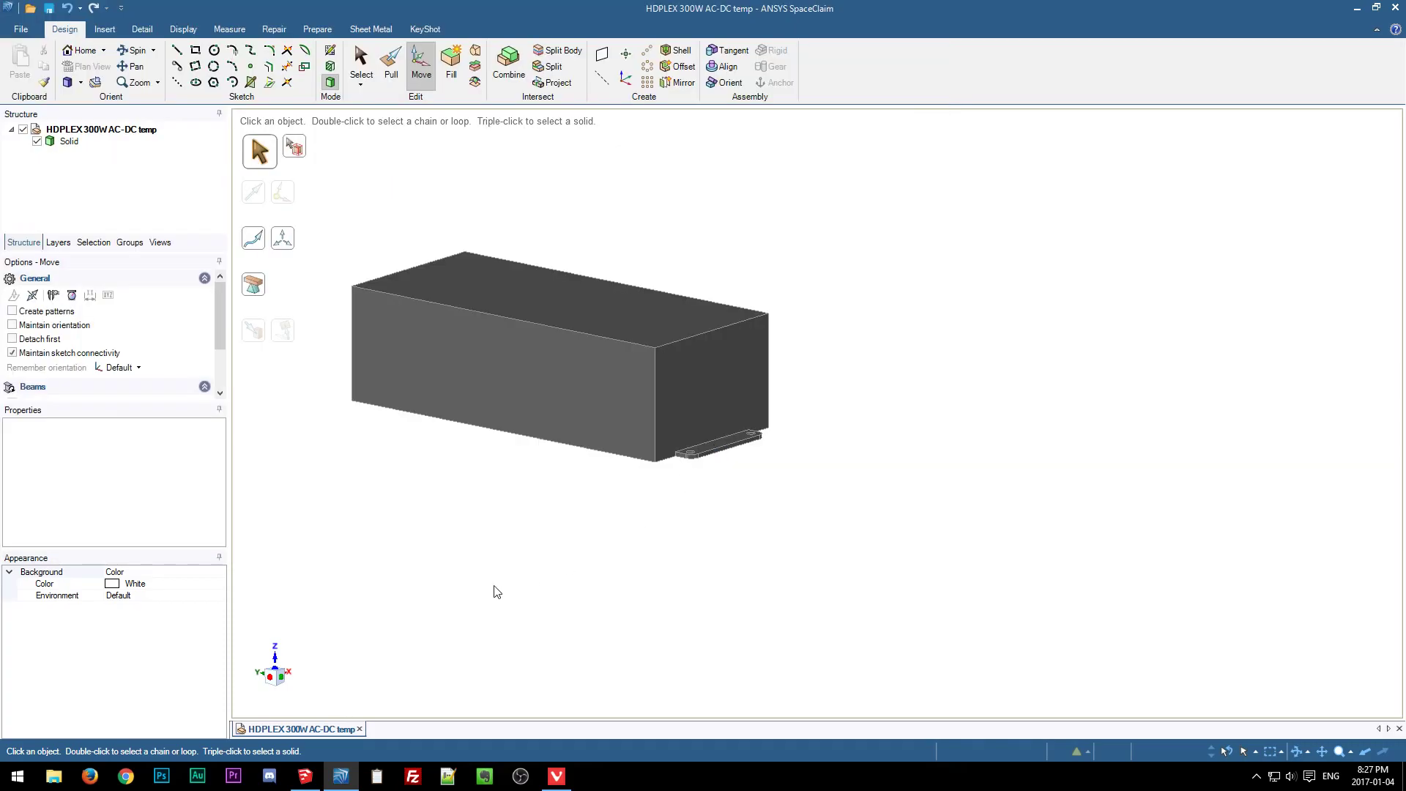
Switch to SketchUp and open HDPLEX 300W AC-DC temp.skp from the CAD models folder under REFERENCES, accepting the file version notice.
left_click(304, 776)
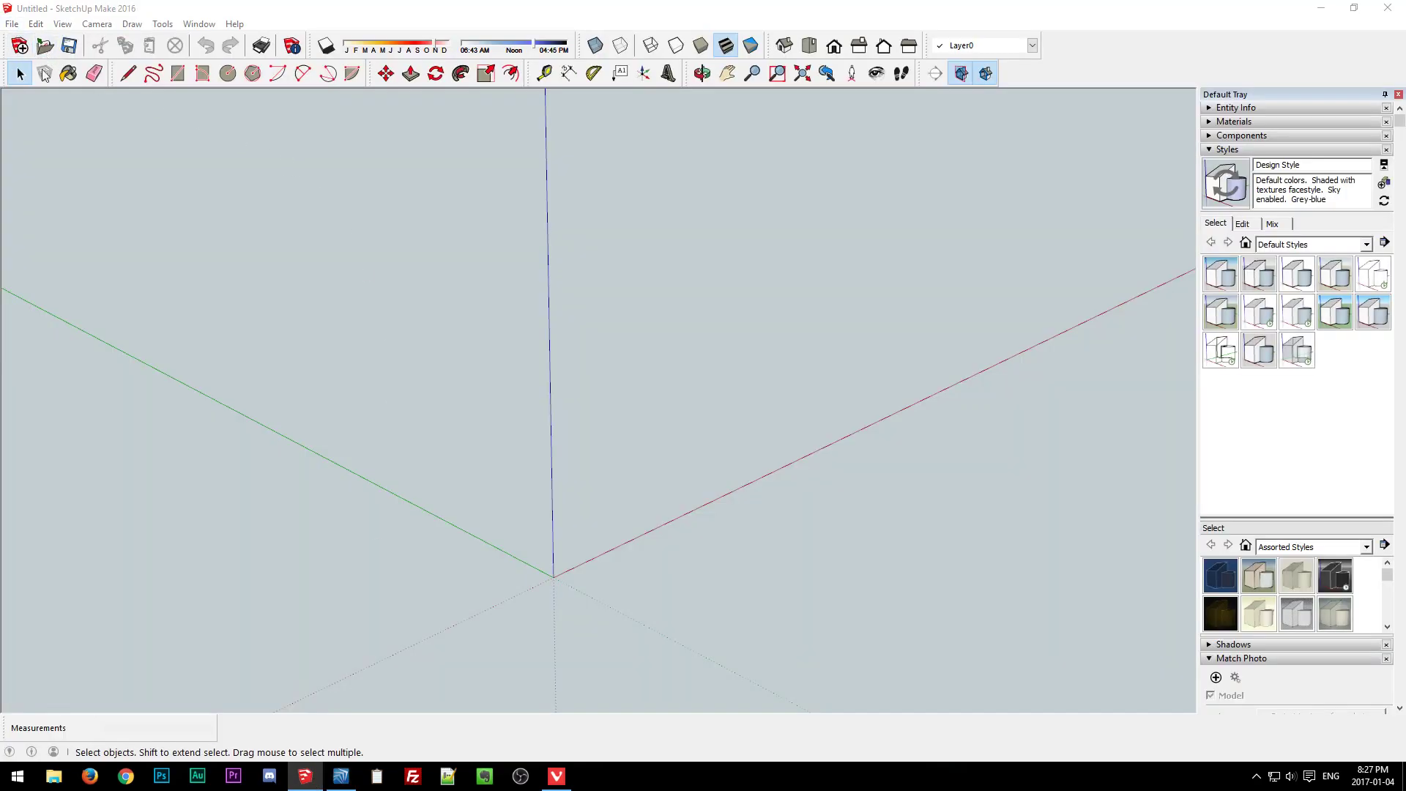
left_click(44, 45)
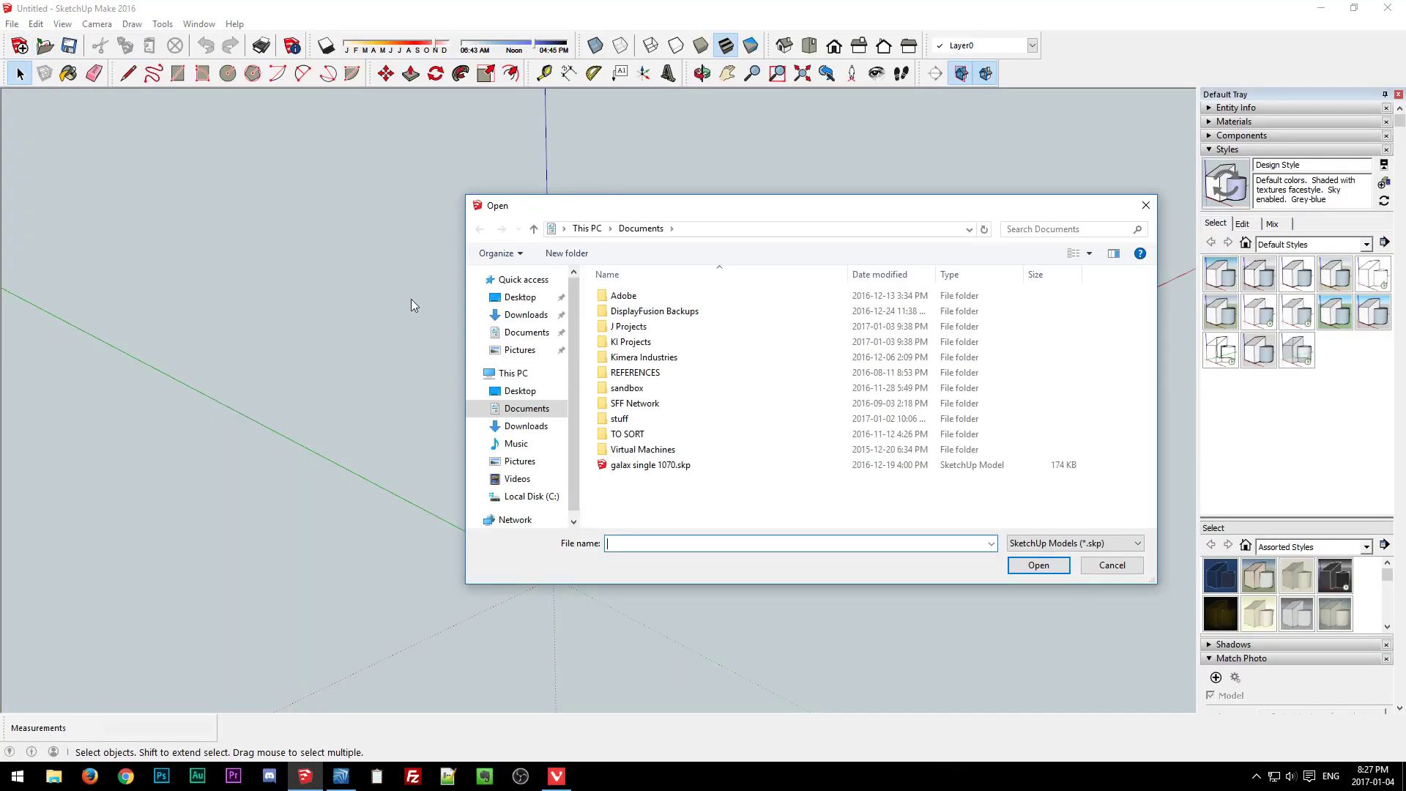
left_click(652, 375)
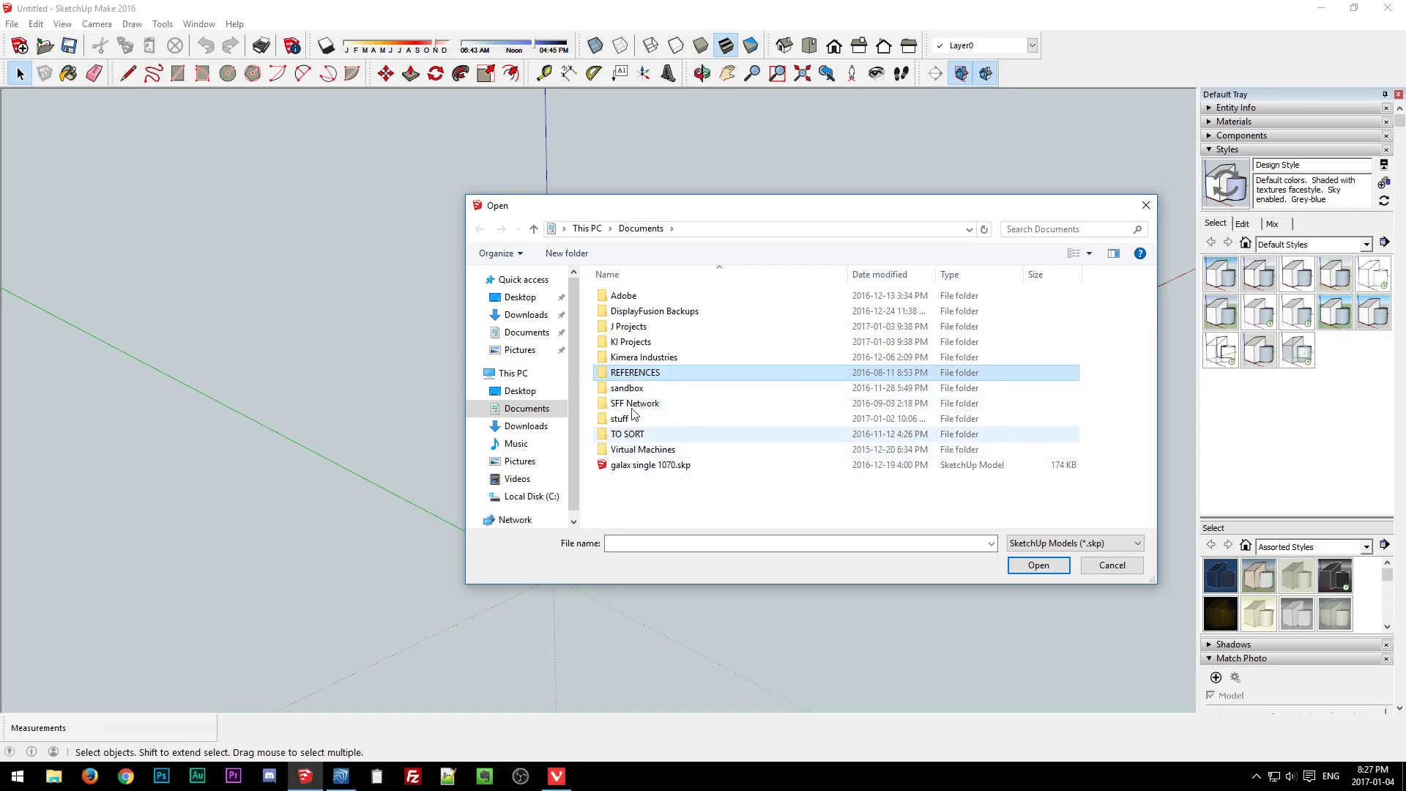
double_click(643, 375)
double_click(651, 297)
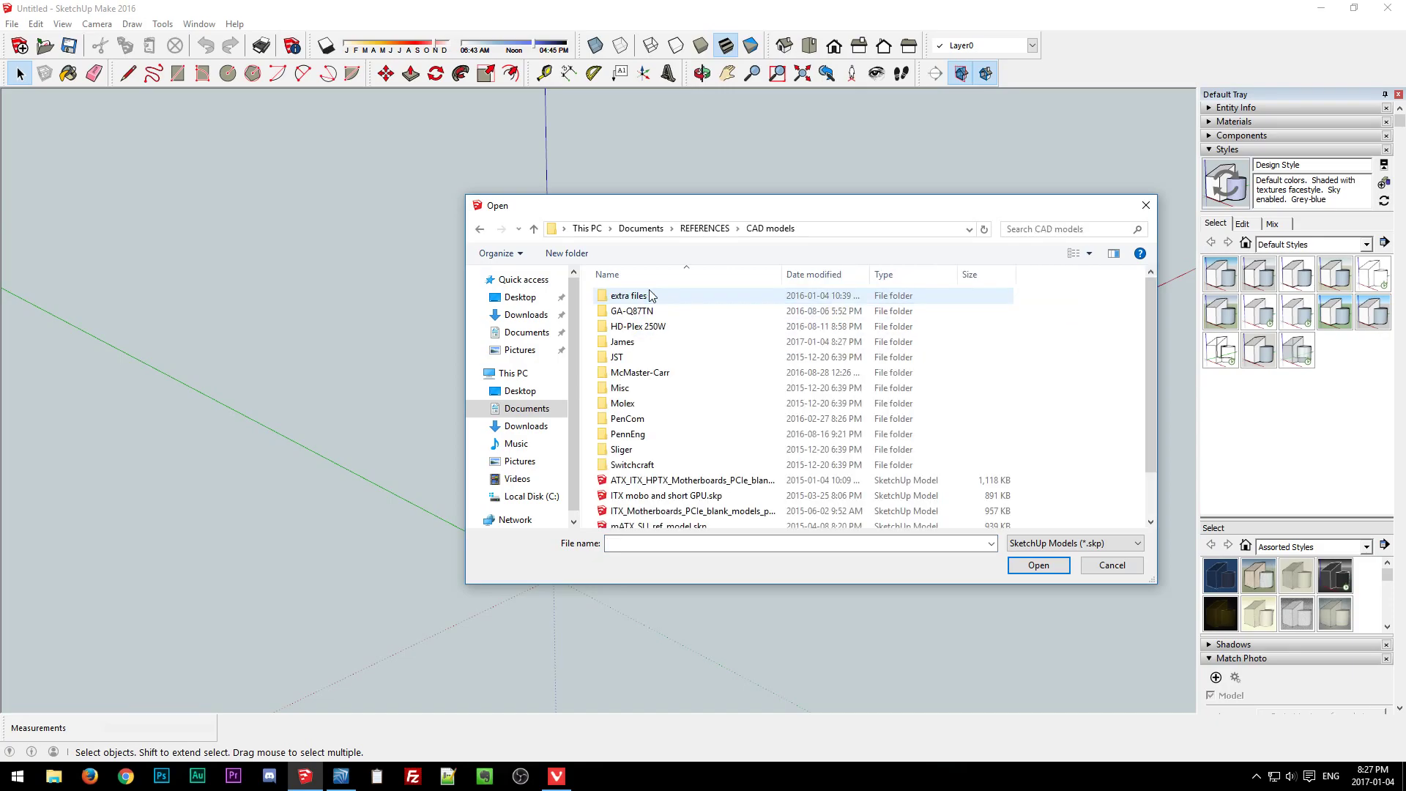
double_click(653, 341)
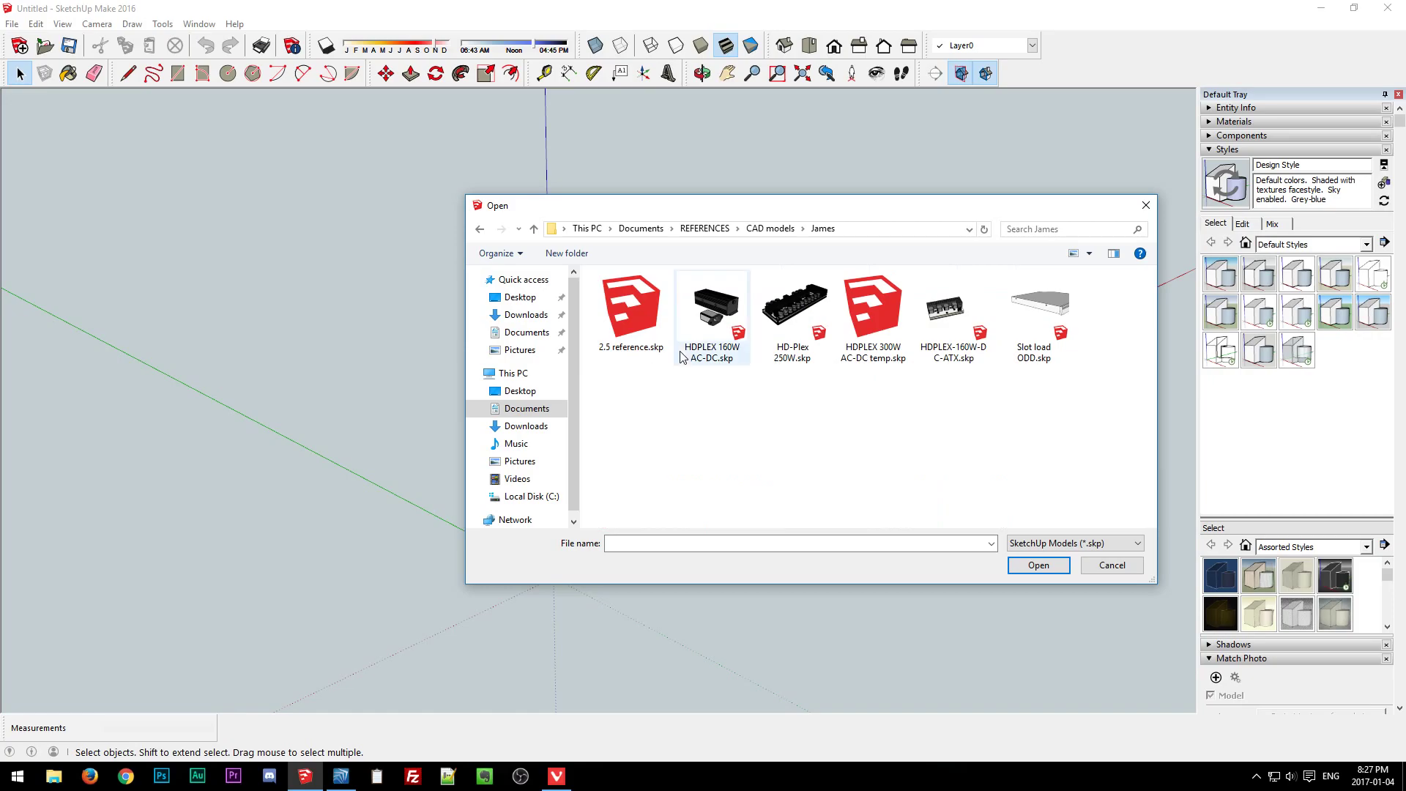
left_click(871, 309)
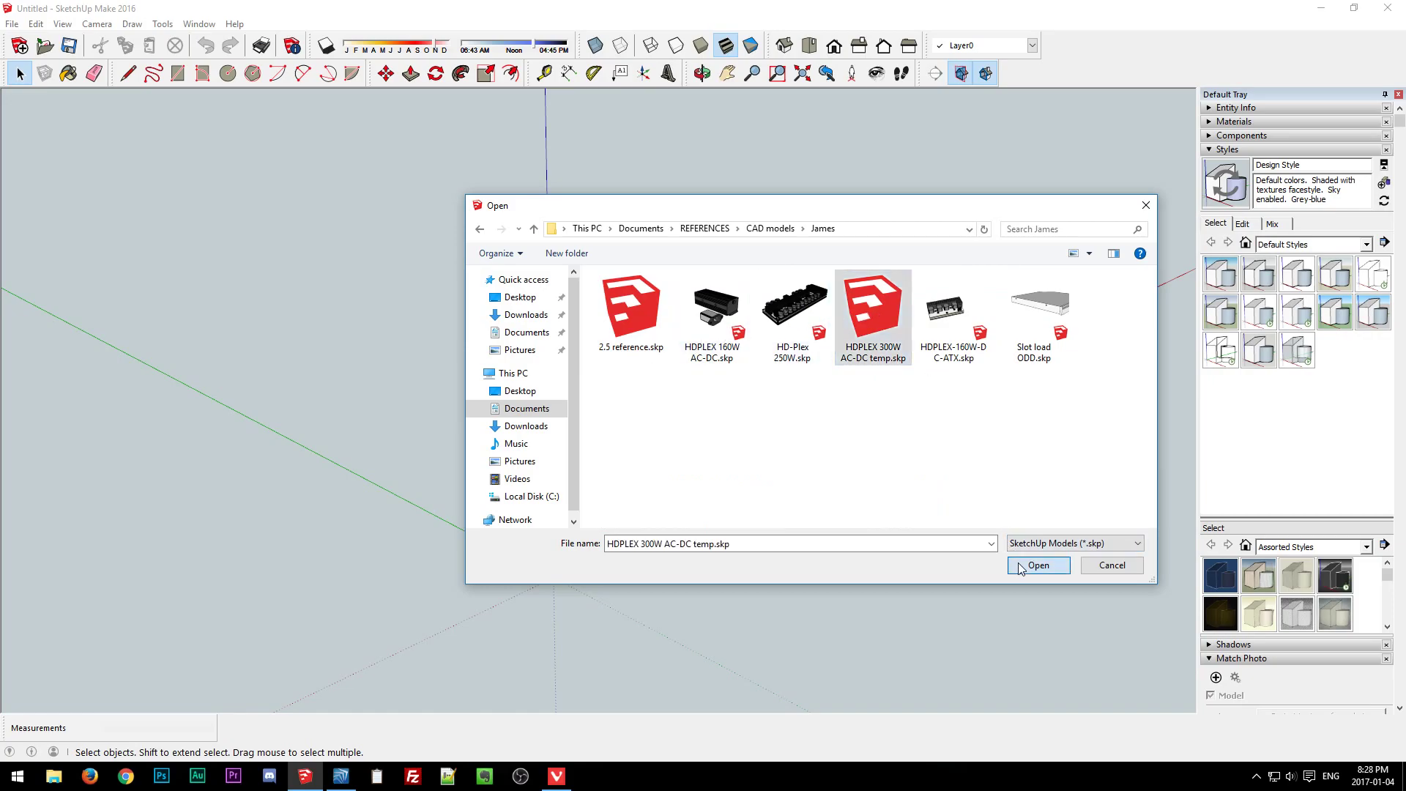
left_click(1038, 565)
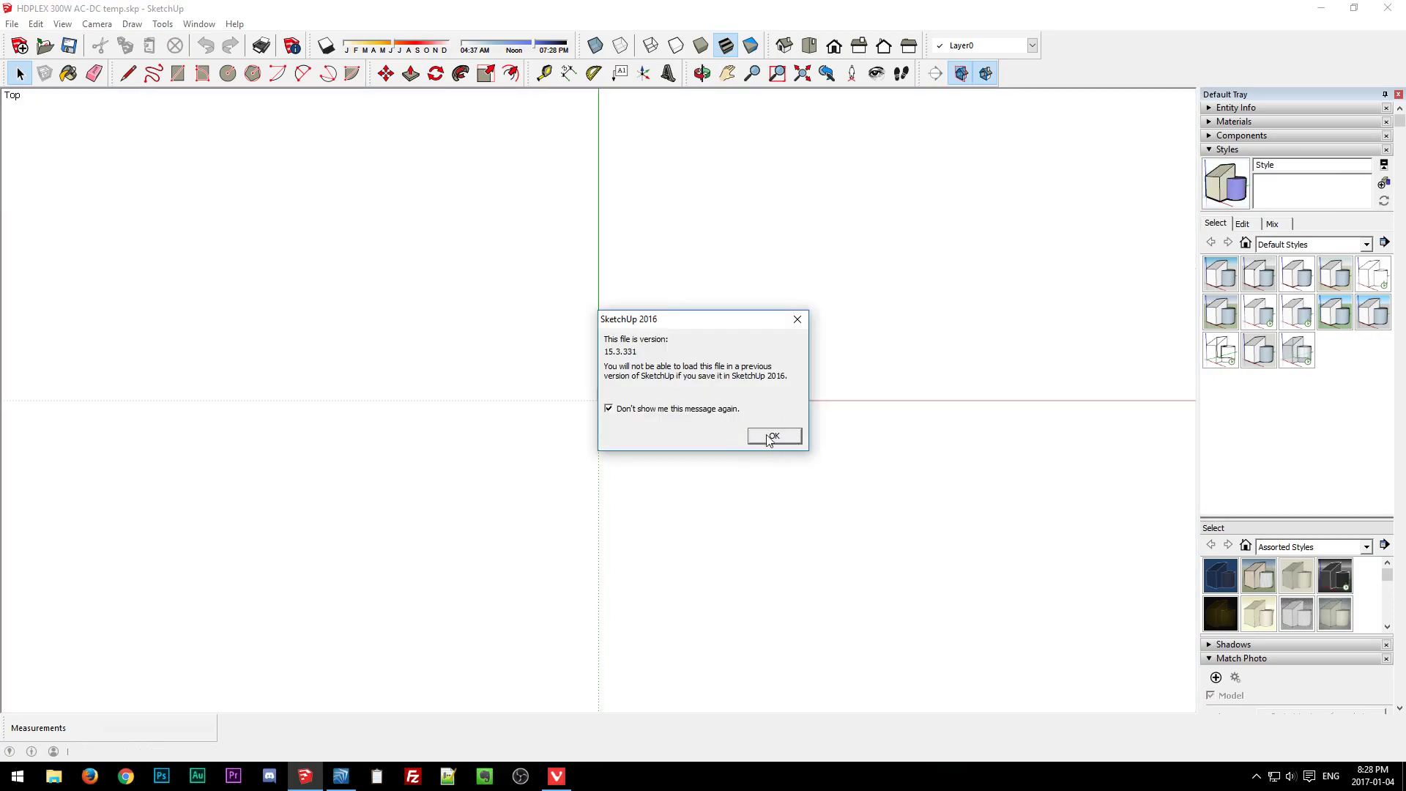
left_click(778, 437)
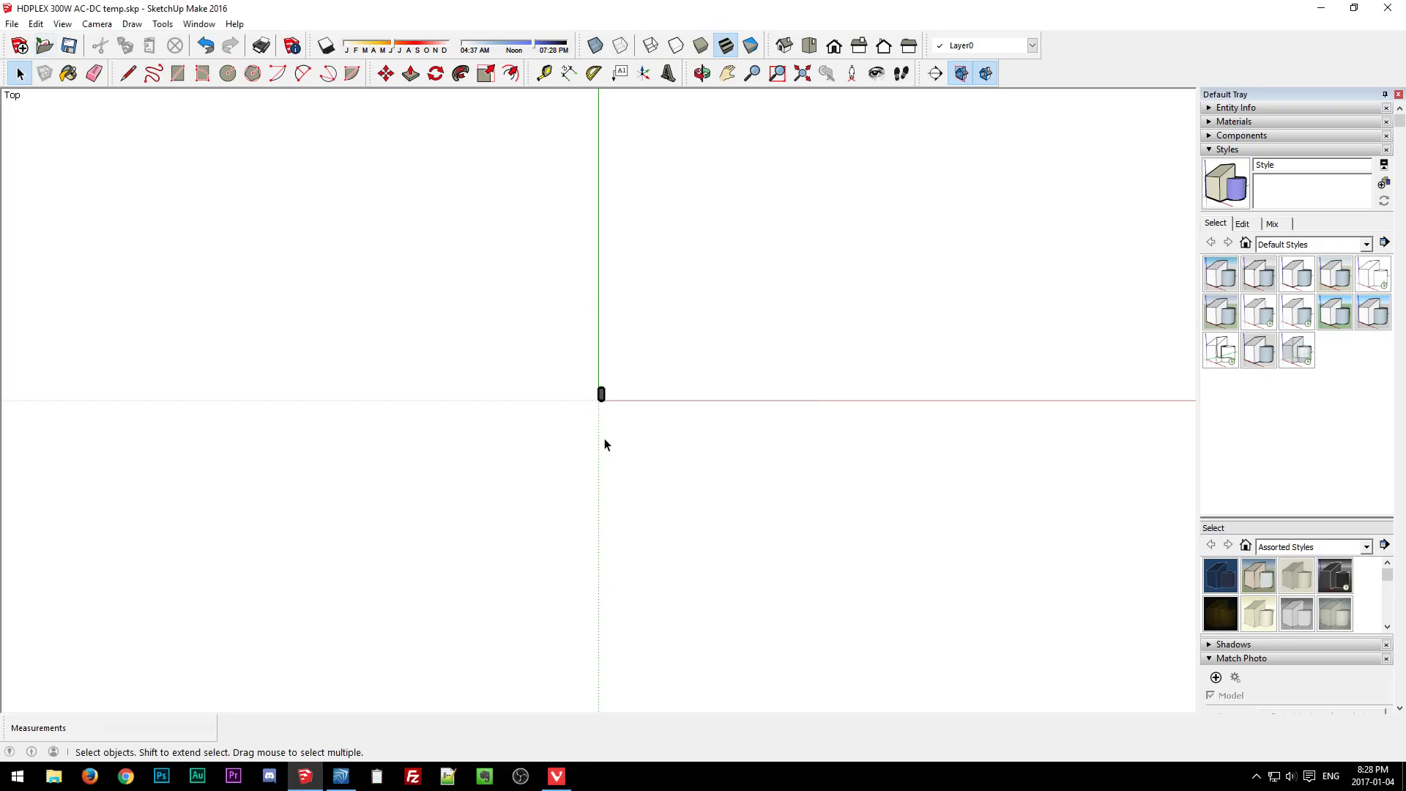
Copy the power supply enclosure into a new SketchUp model and place it at the origin.
key("shift+z")
scroll(535, 555, "down", 3)
middle_click_drag(517, 563, 420, 227)
left_click(644, 432)
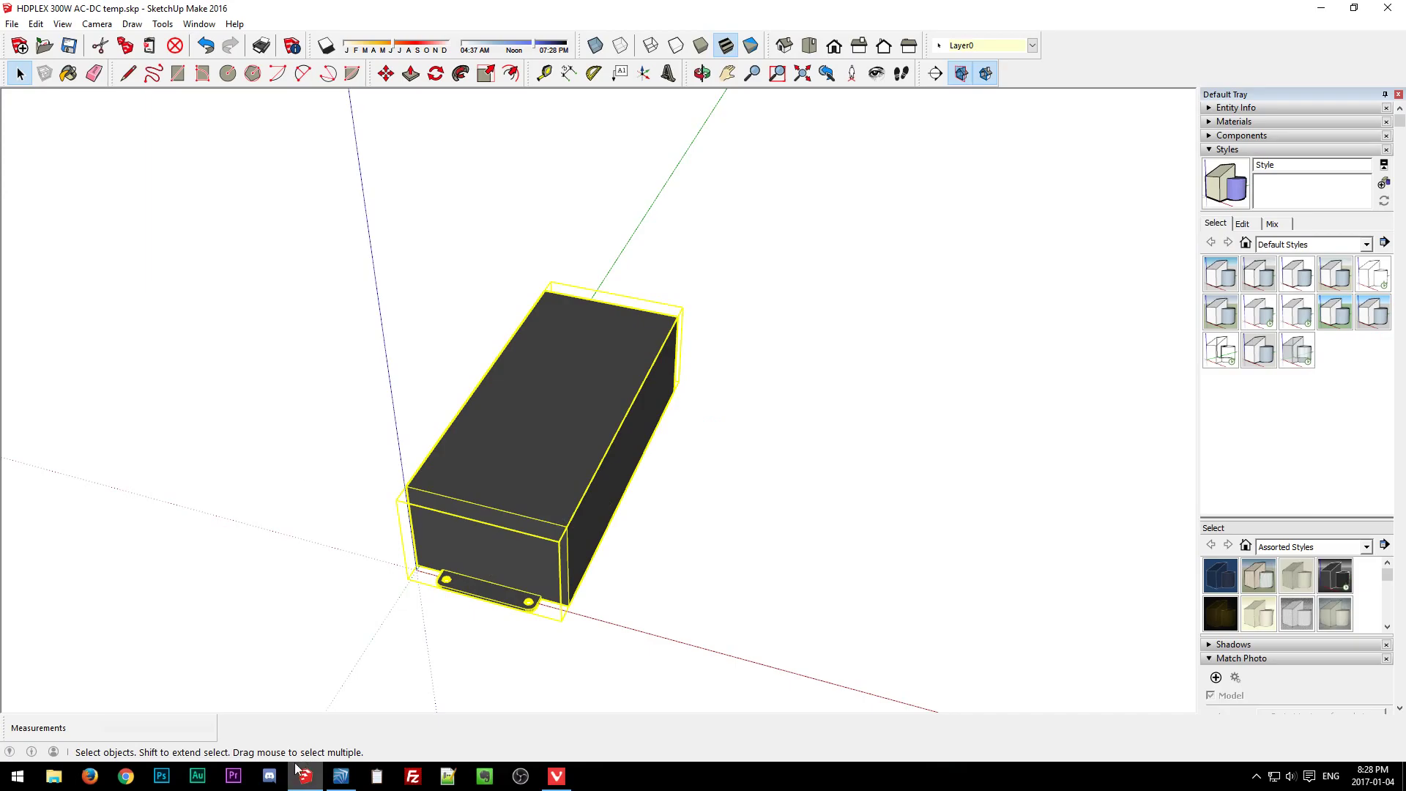
left_click(21, 46)
left_click(746, 427)
key("ctrl+v")
left_click(647, 687)
middle_click_drag(881, 593, 669, 443)
scroll(501, 410, "up", 3)
key("space")
left_click(637, 451)
scroll(501, 369, "up", 4)
middle_click_drag(669, 443, 588, 656, "shift")
scroll(591, 634, "down", 2)
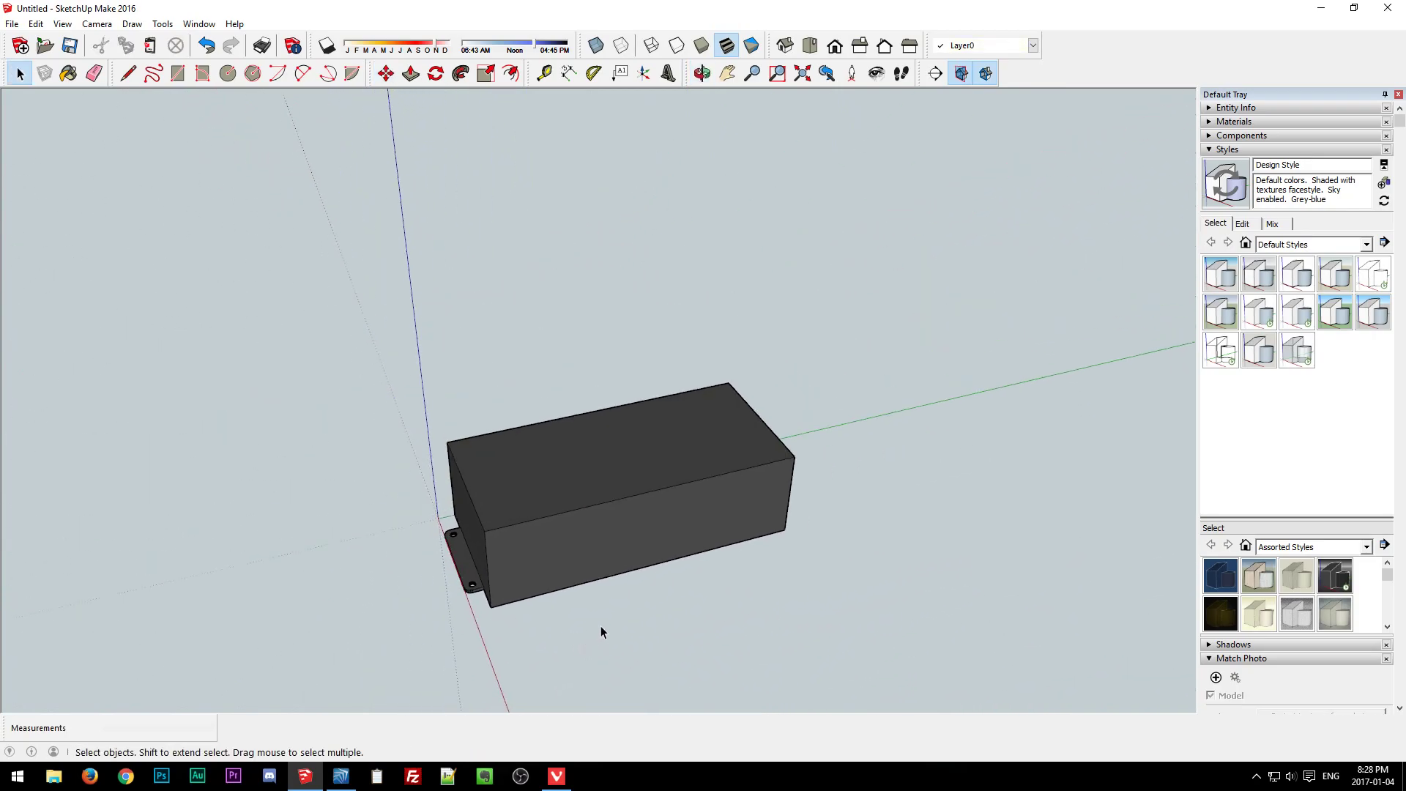
Import HD-Plex 250W.skp from the CAD models folder under REFERENCES and place it beside the enclosure.
left_click(11, 25)
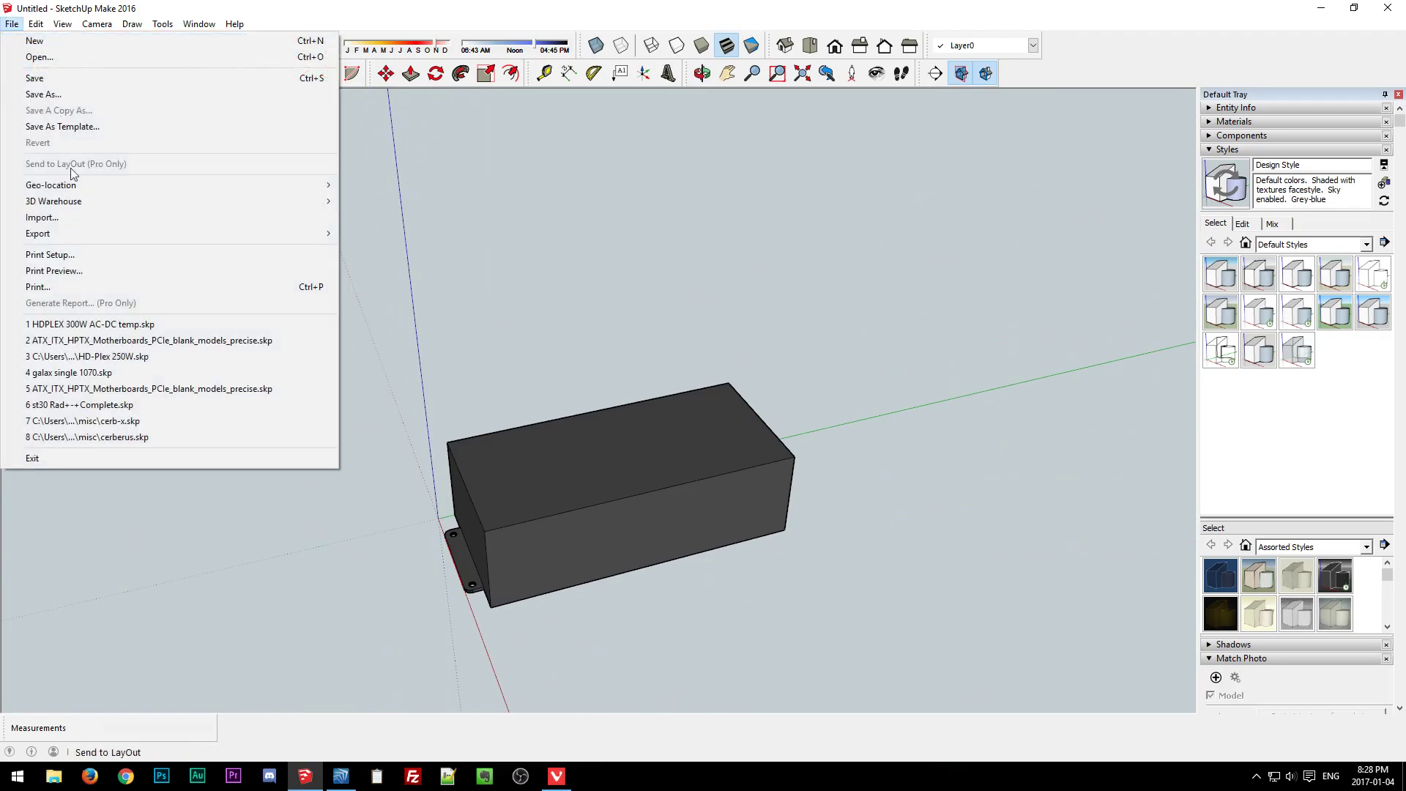
left_click(65, 217)
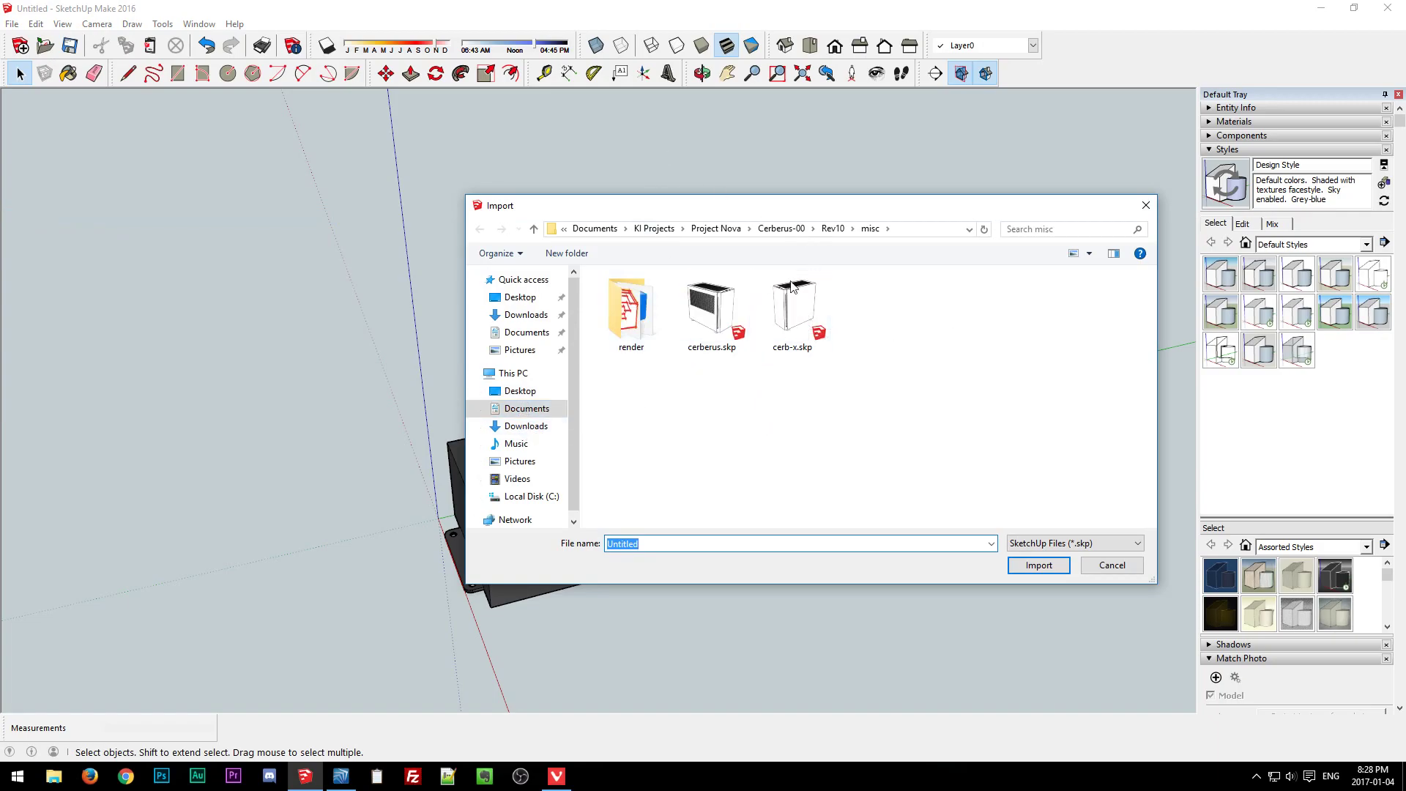
left_click(595, 228)
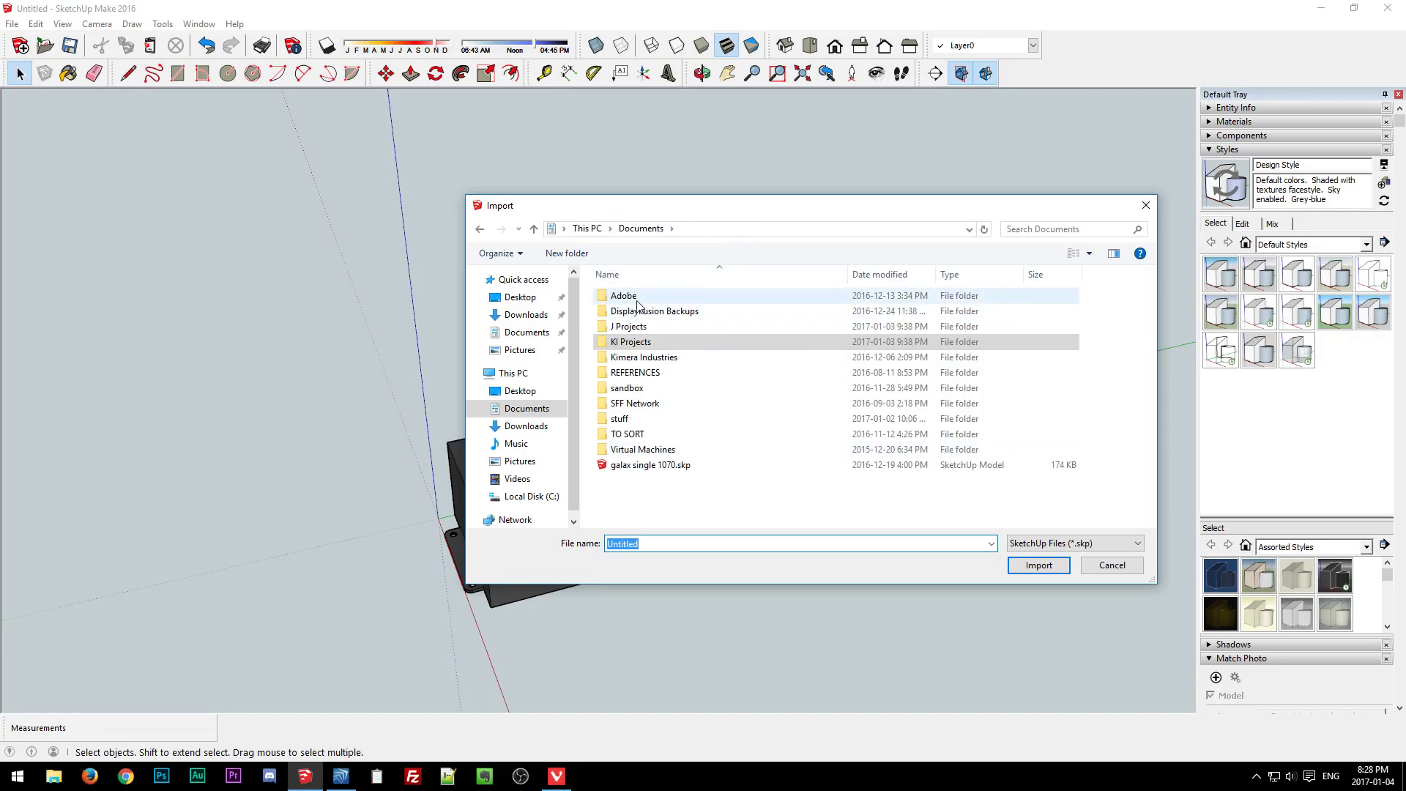
double_click(635, 372)
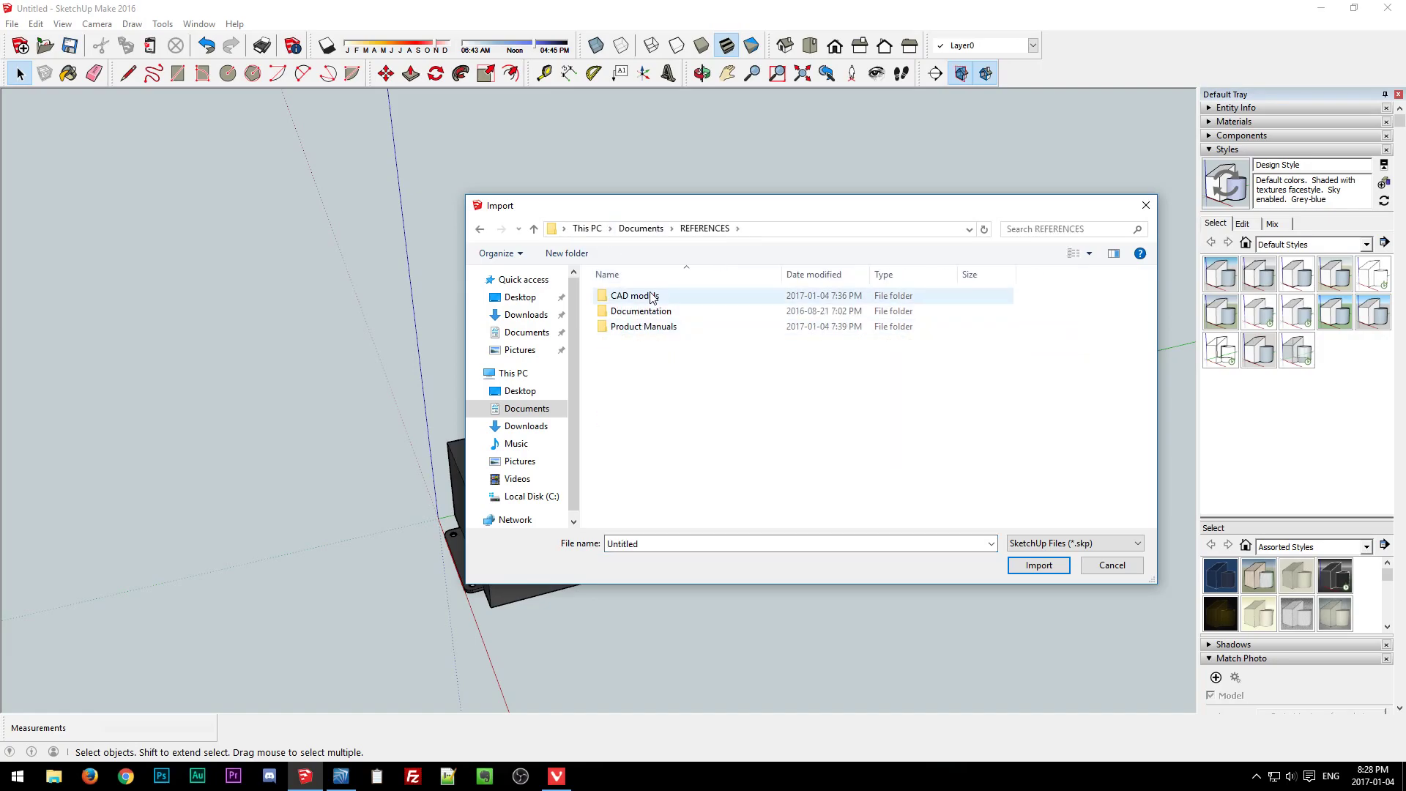
double_click(651, 297)
double_click(645, 342)
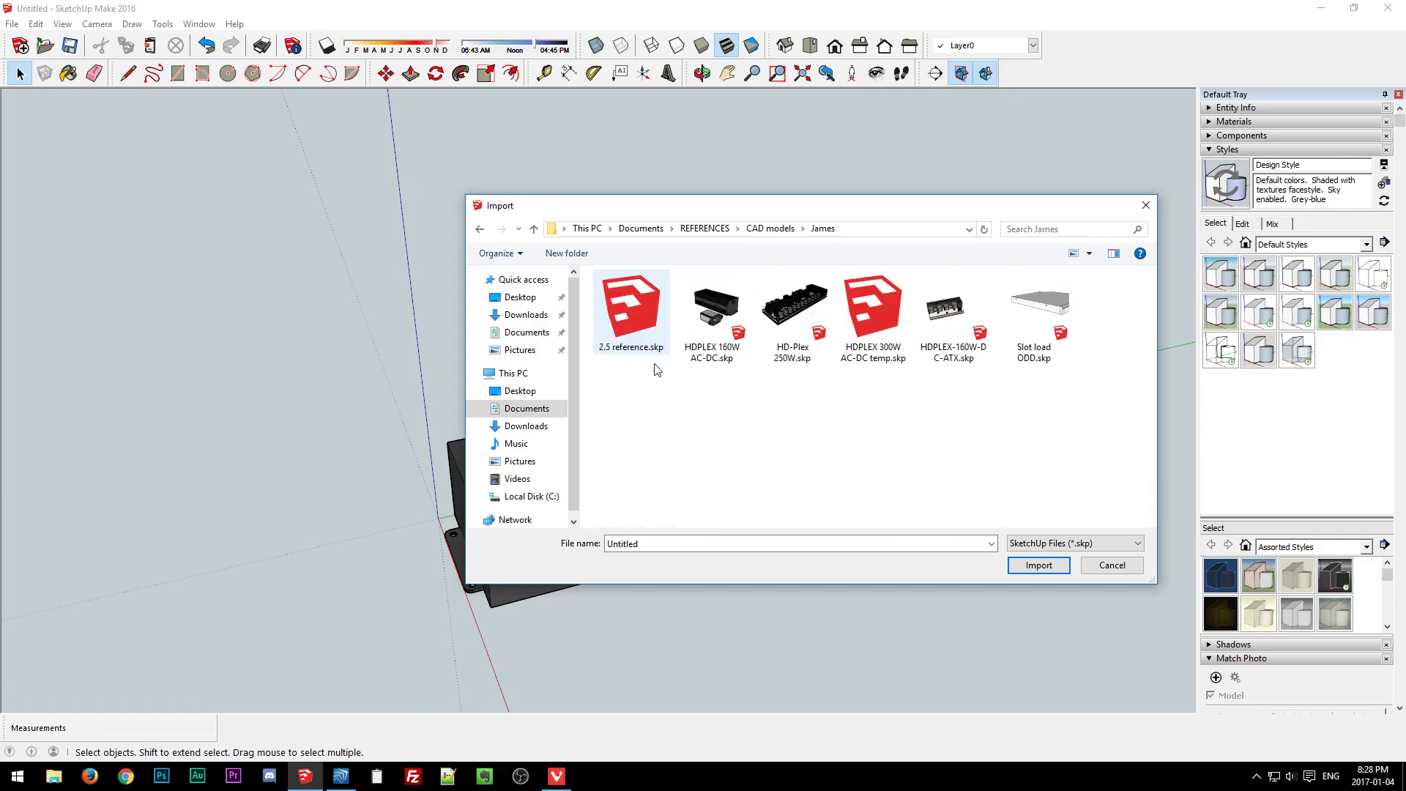
left_click(785, 343)
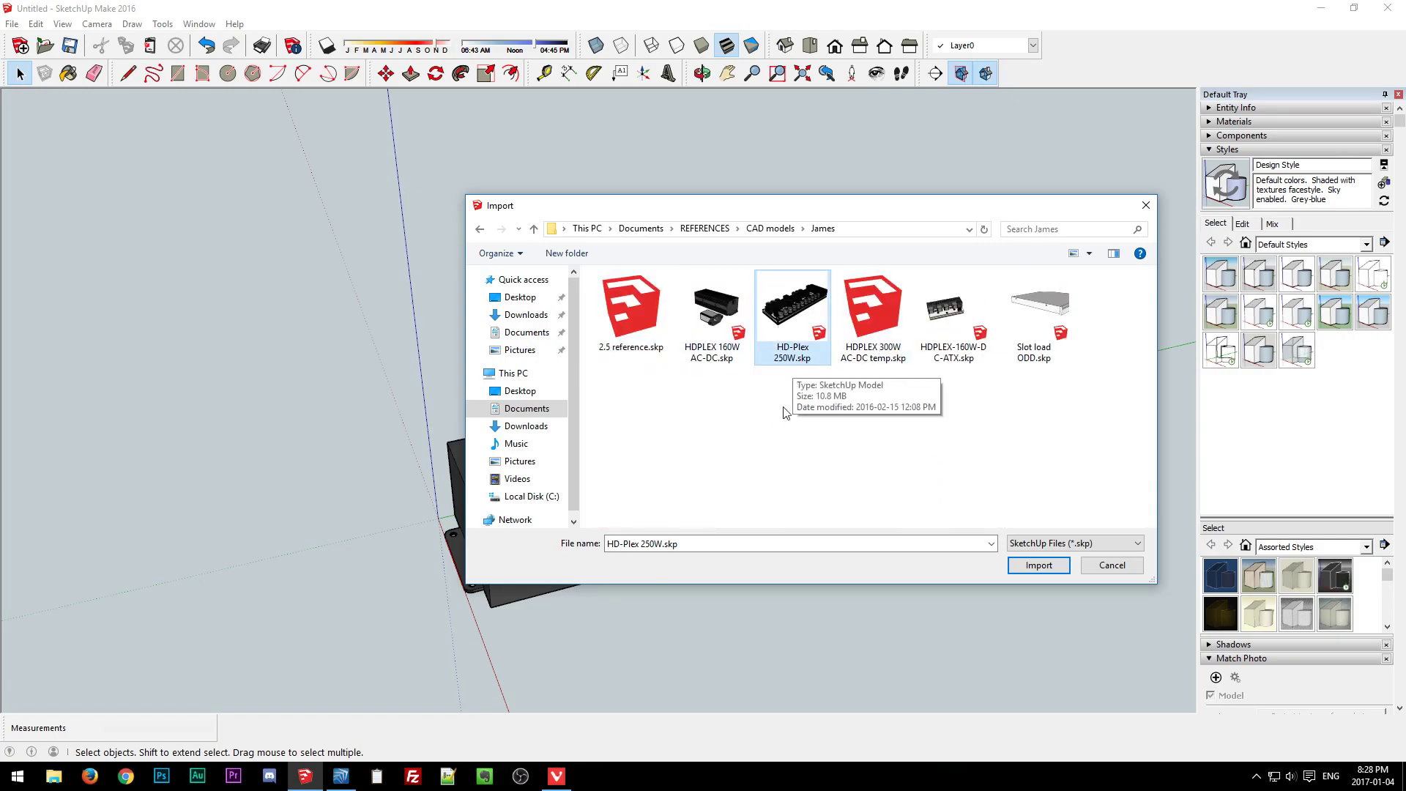
left_click(1038, 565)
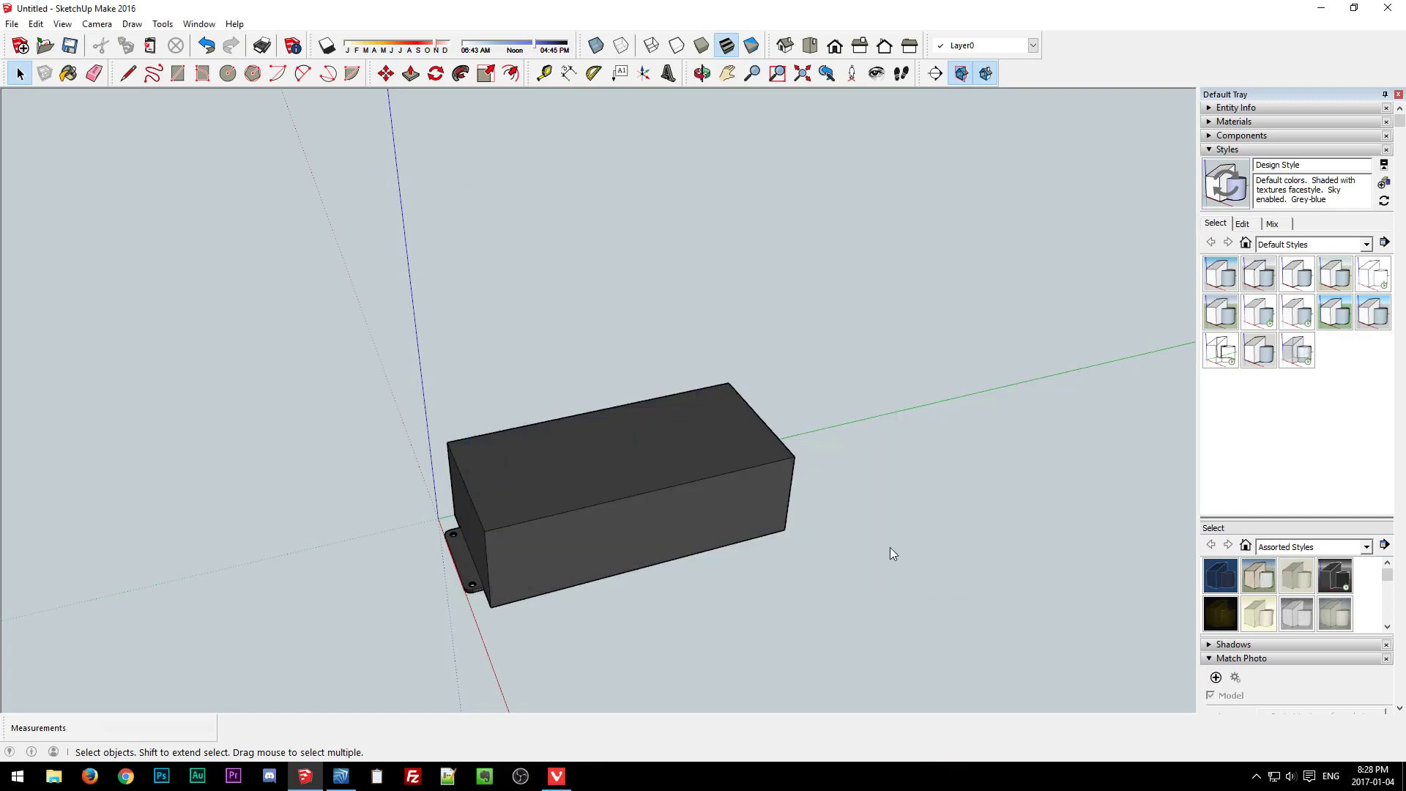
left_click(763, 493)
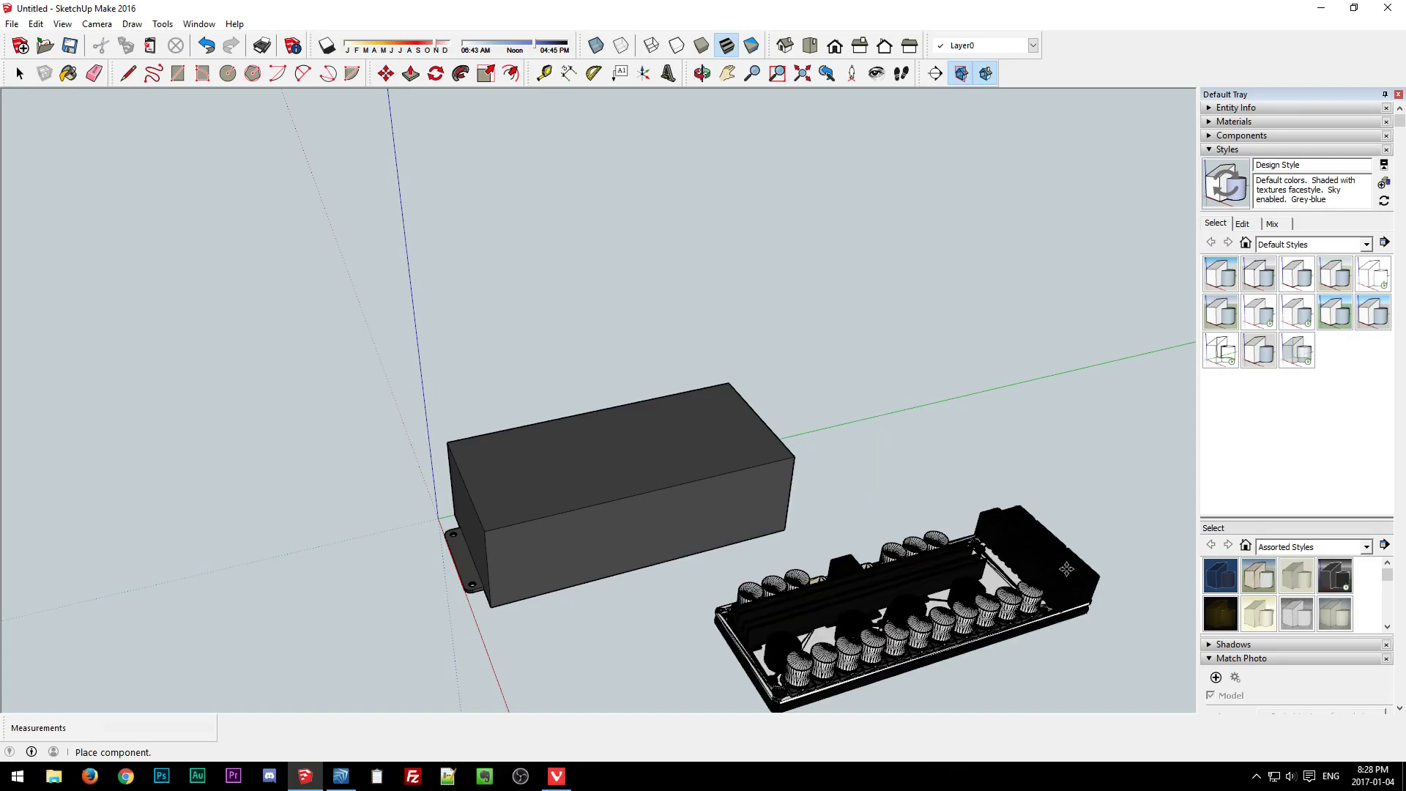
left_click(1066, 569)
Examine the mesh detail around the HD-Plex 250W board's capacitors and corner mounting hole, and select the enclosure for comparison.
key("o")
left_click_drag(810, 624, 942, 546)
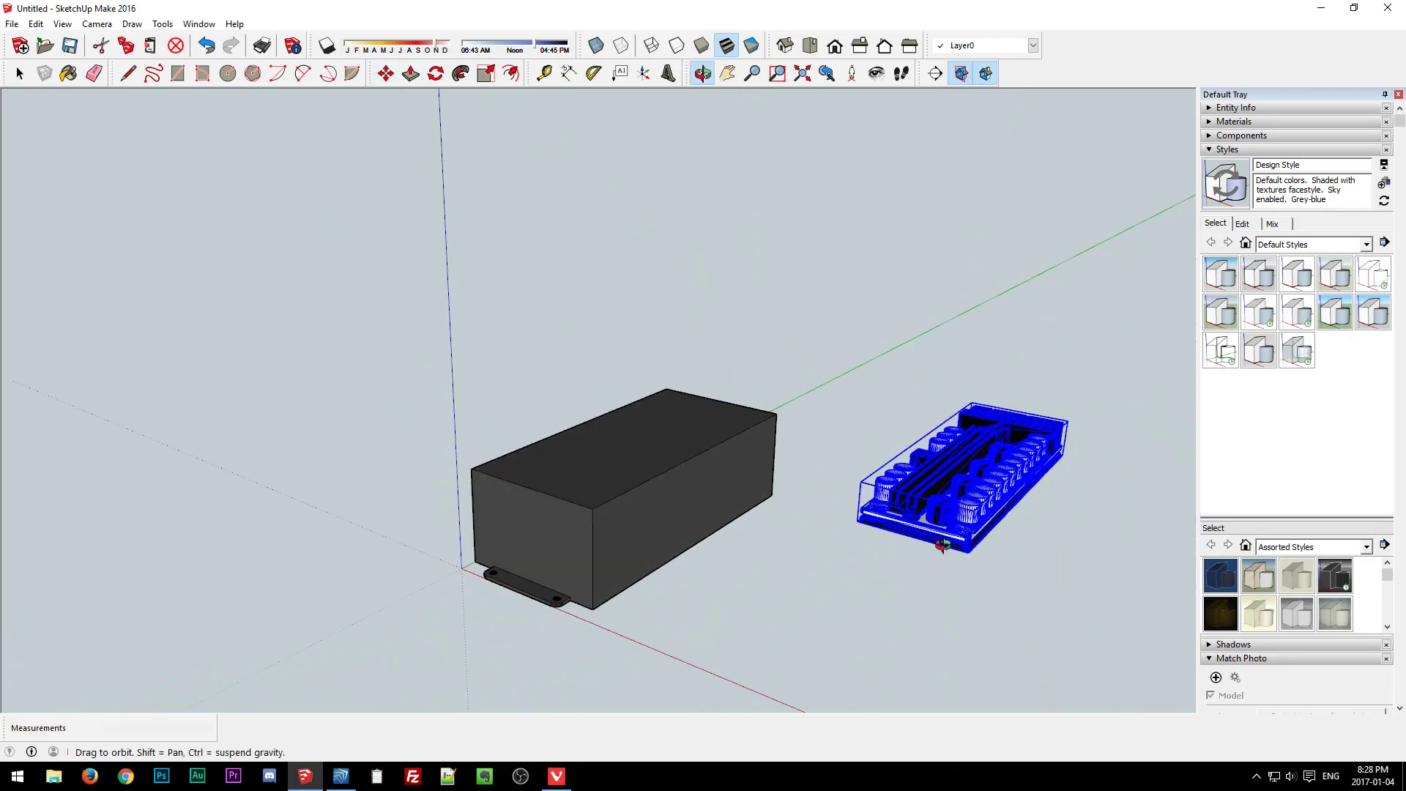
key("space")
left_click(828, 549)
middle_click_drag(926, 375, 578, 513)
scroll(879, 571, "up", 10)
scroll(297, 596, "up", 10)
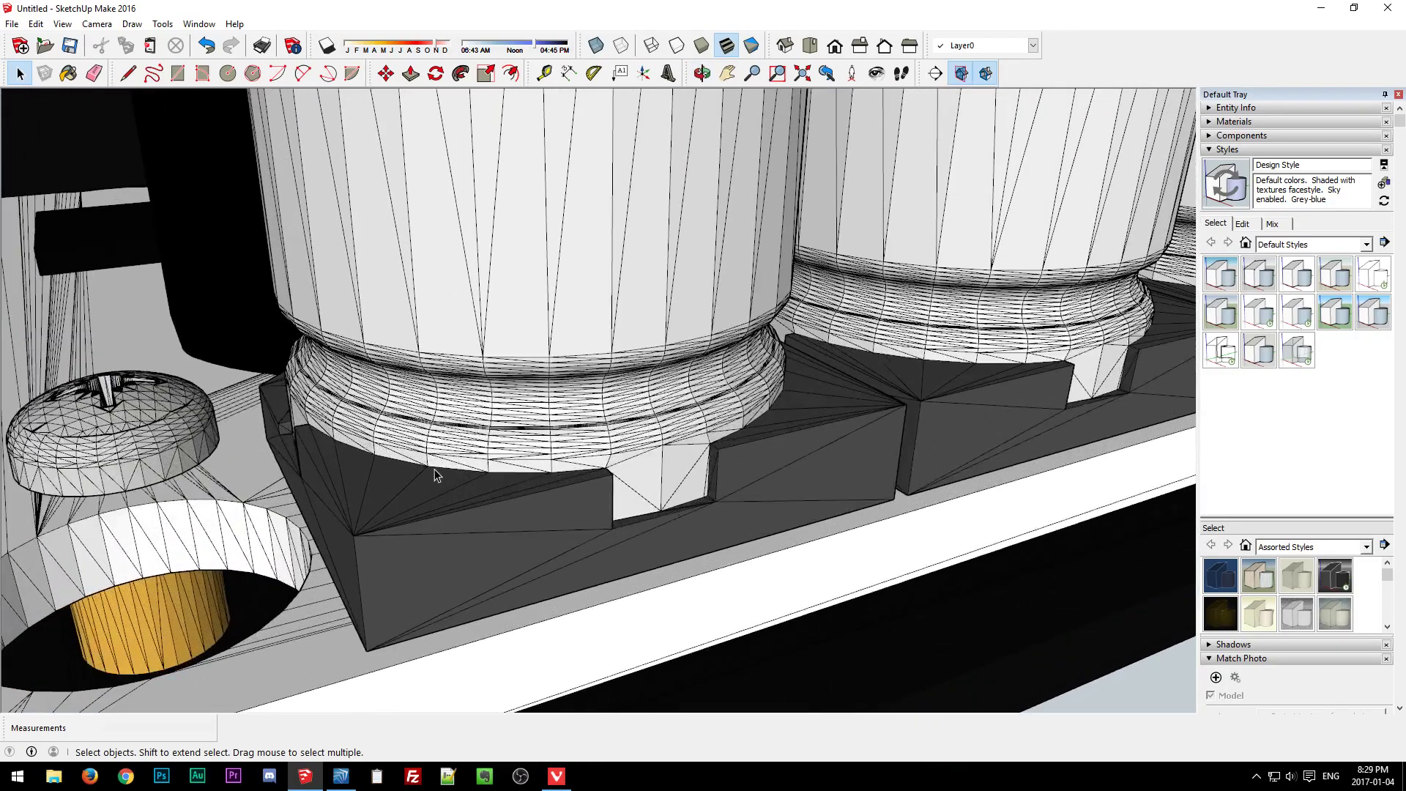
middle_click_drag(625, 441, 486, 511)
scroll(511, 534, "down", 5)
scroll(510, 539, "down", 4)
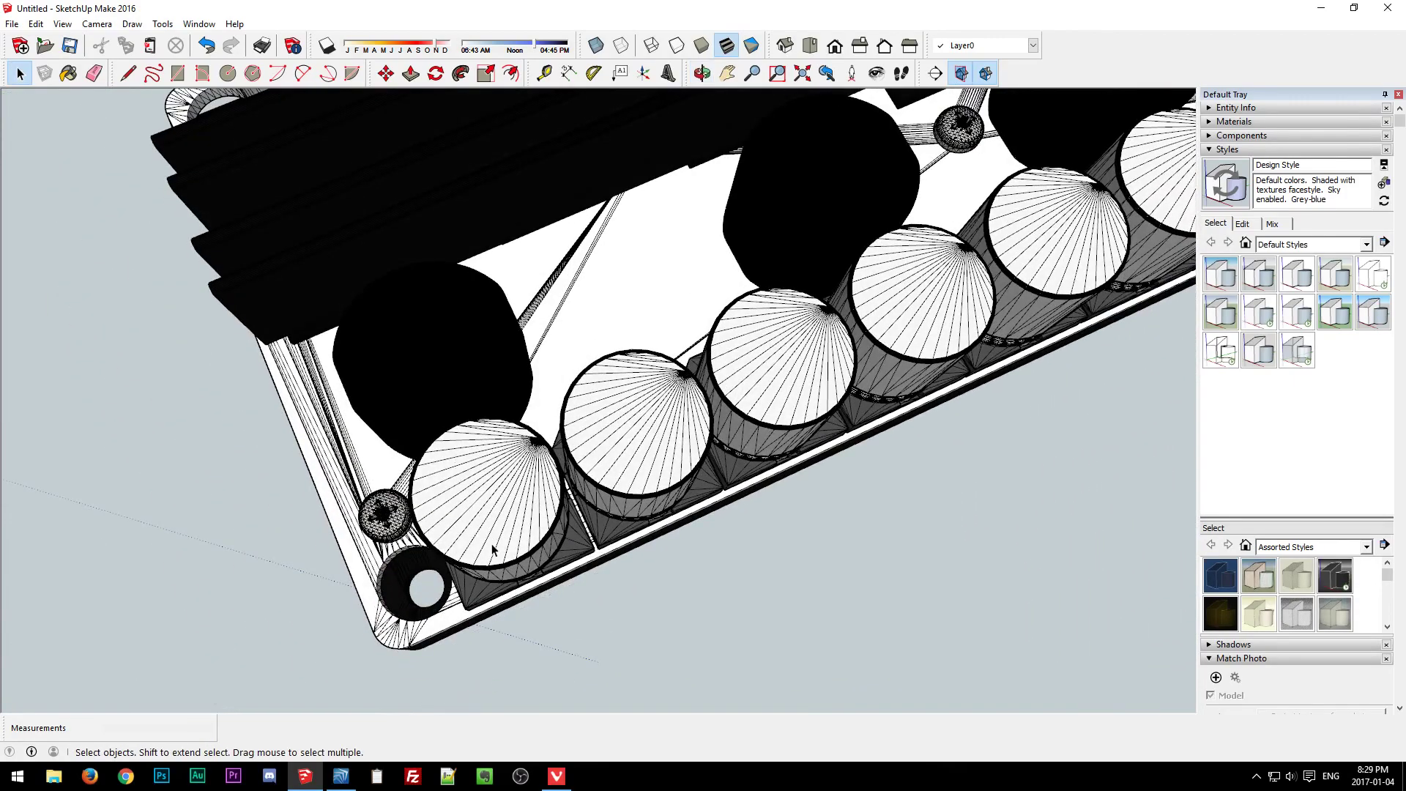
scroll(454, 580, "down", 6)
middle_click_drag(574, 500, 740, 238)
scroll(441, 478, "down", 6)
middle_click_drag(428, 485, 630, 292)
left_click(630, 296)
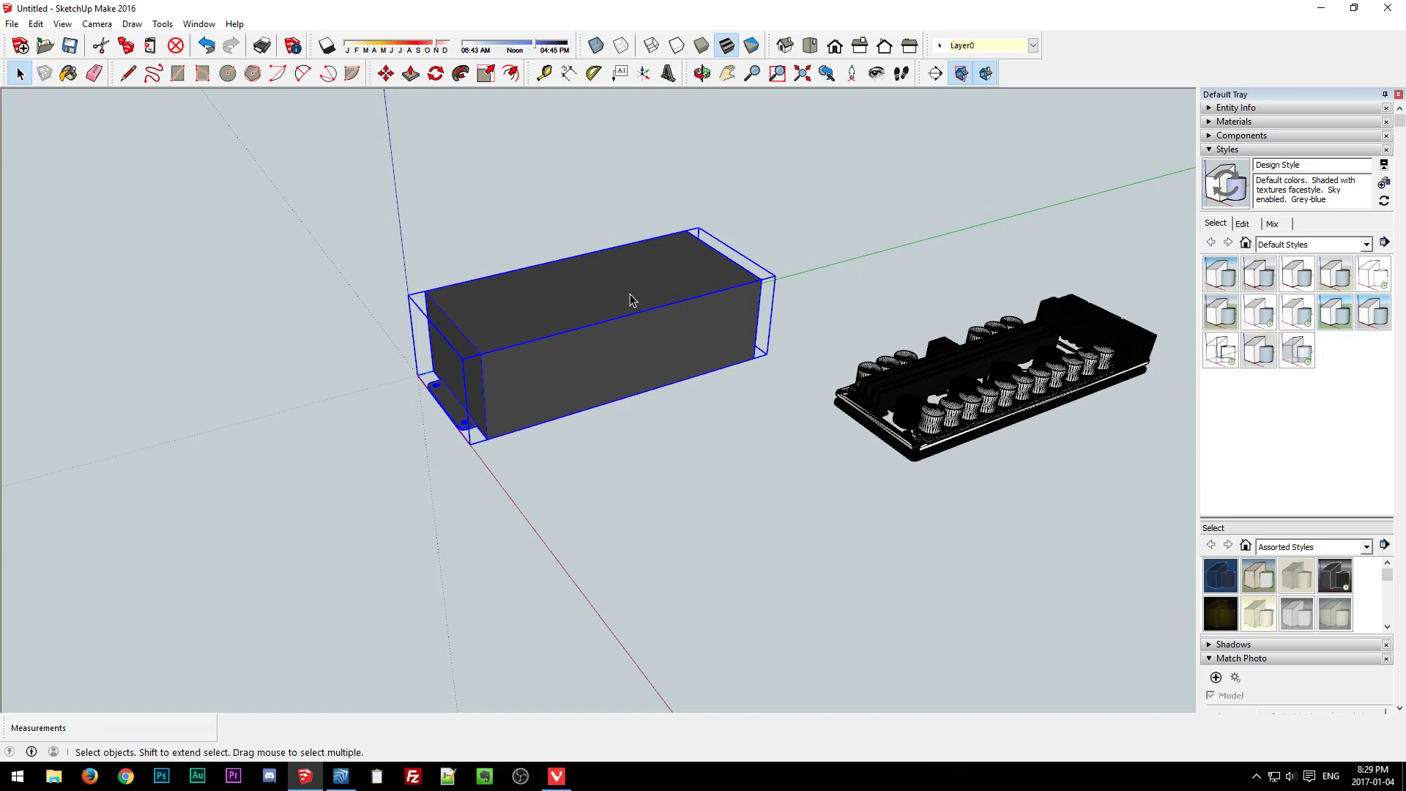
Compare the HD-Plex 250W board with the power supply enclosure from several angles.
left_click(1035, 380)
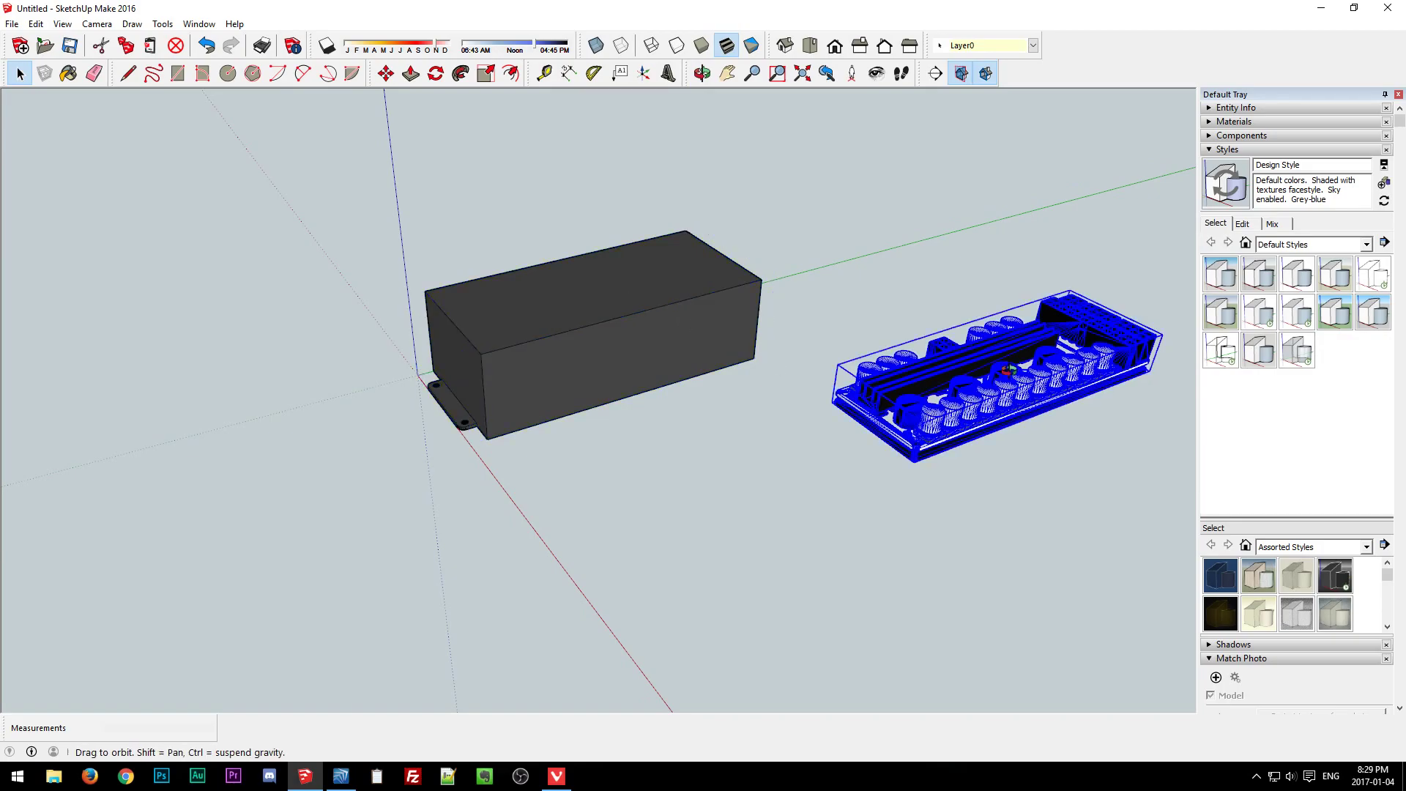
middle_click_drag(1007, 364, 1014, 574)
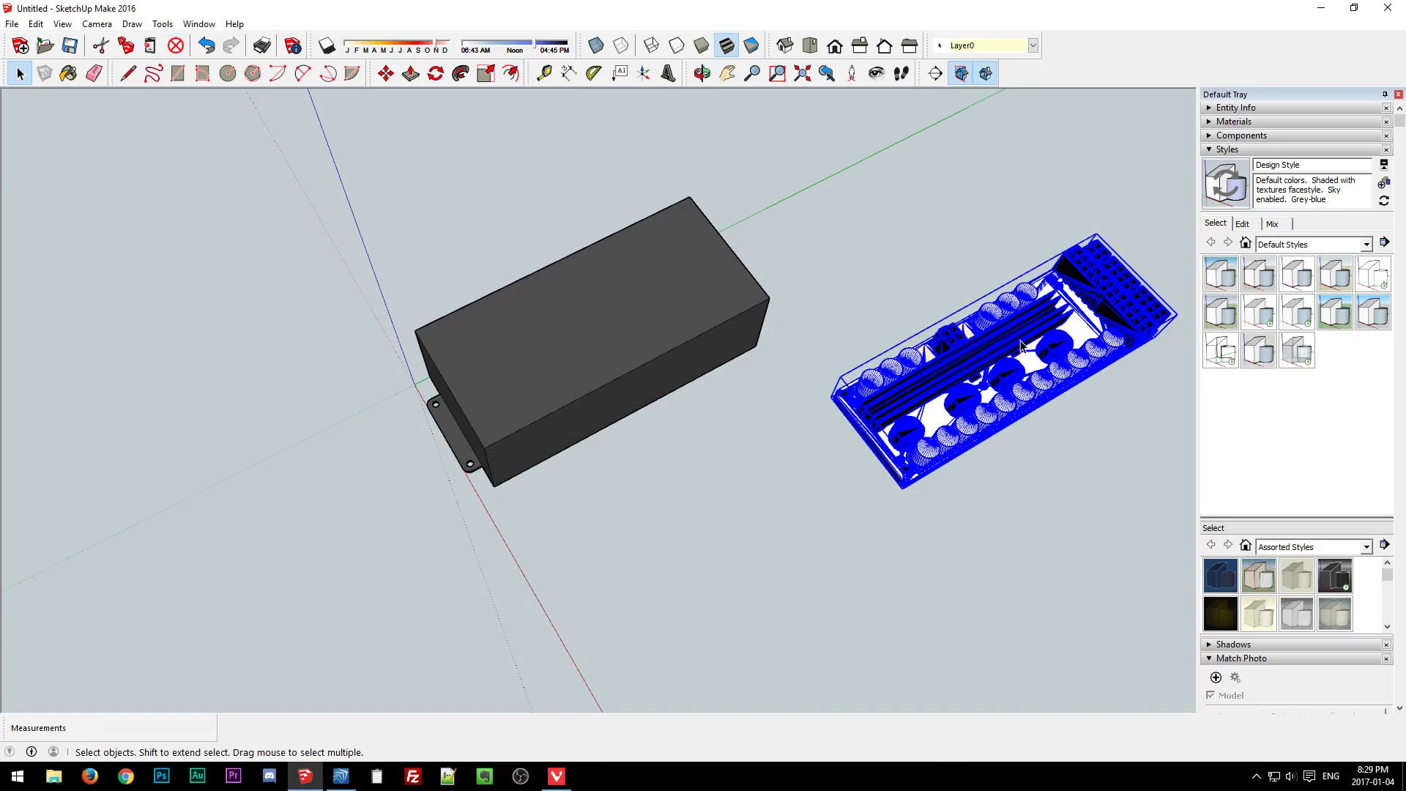
left_click(816, 522)
mouse_move(816, 522)
middle_mouse_down()
mouse_move(966, 271)
mouse_move(938, 293)
middle_mouse_up()
left_click_drag(838, 228, 1141, 557)
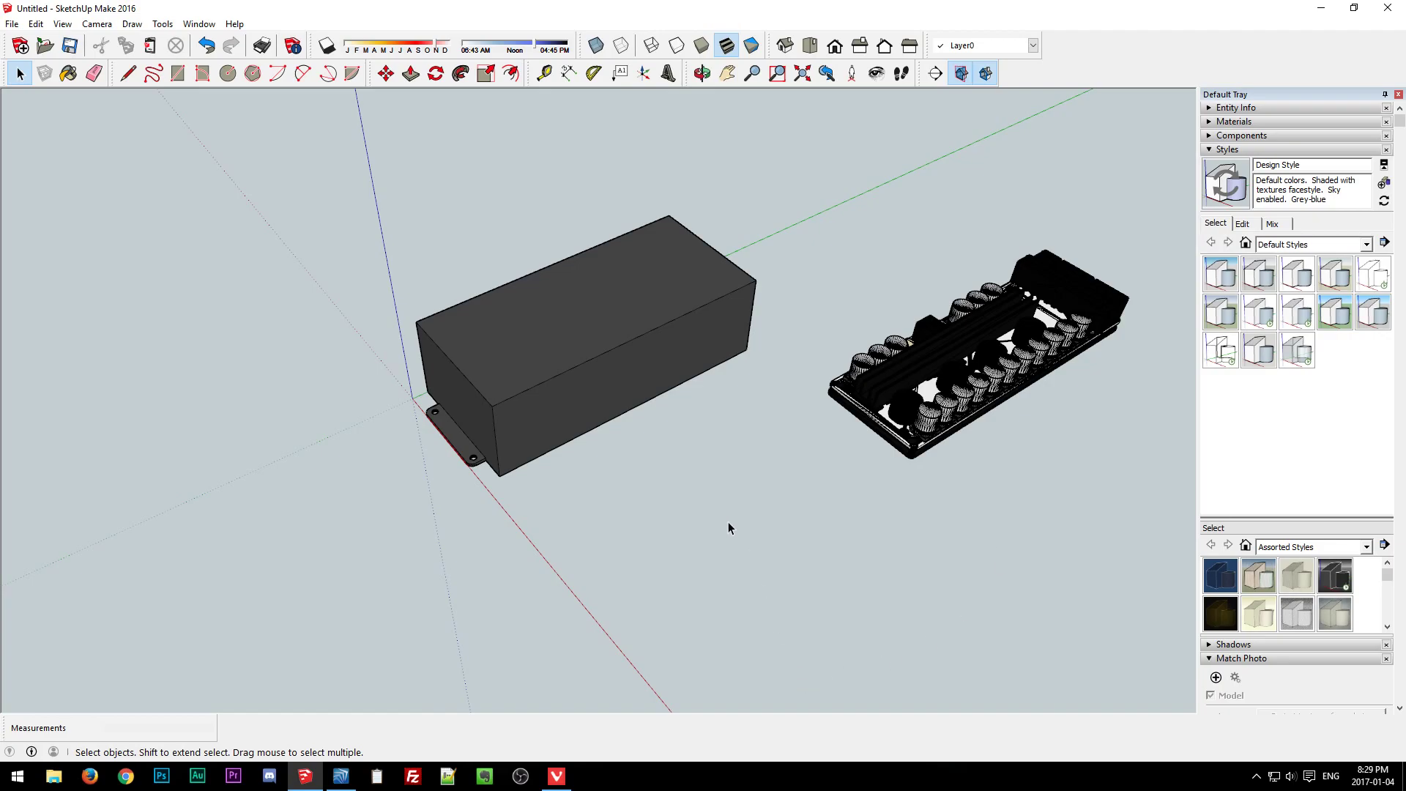
scroll(728, 526, "down", 2)
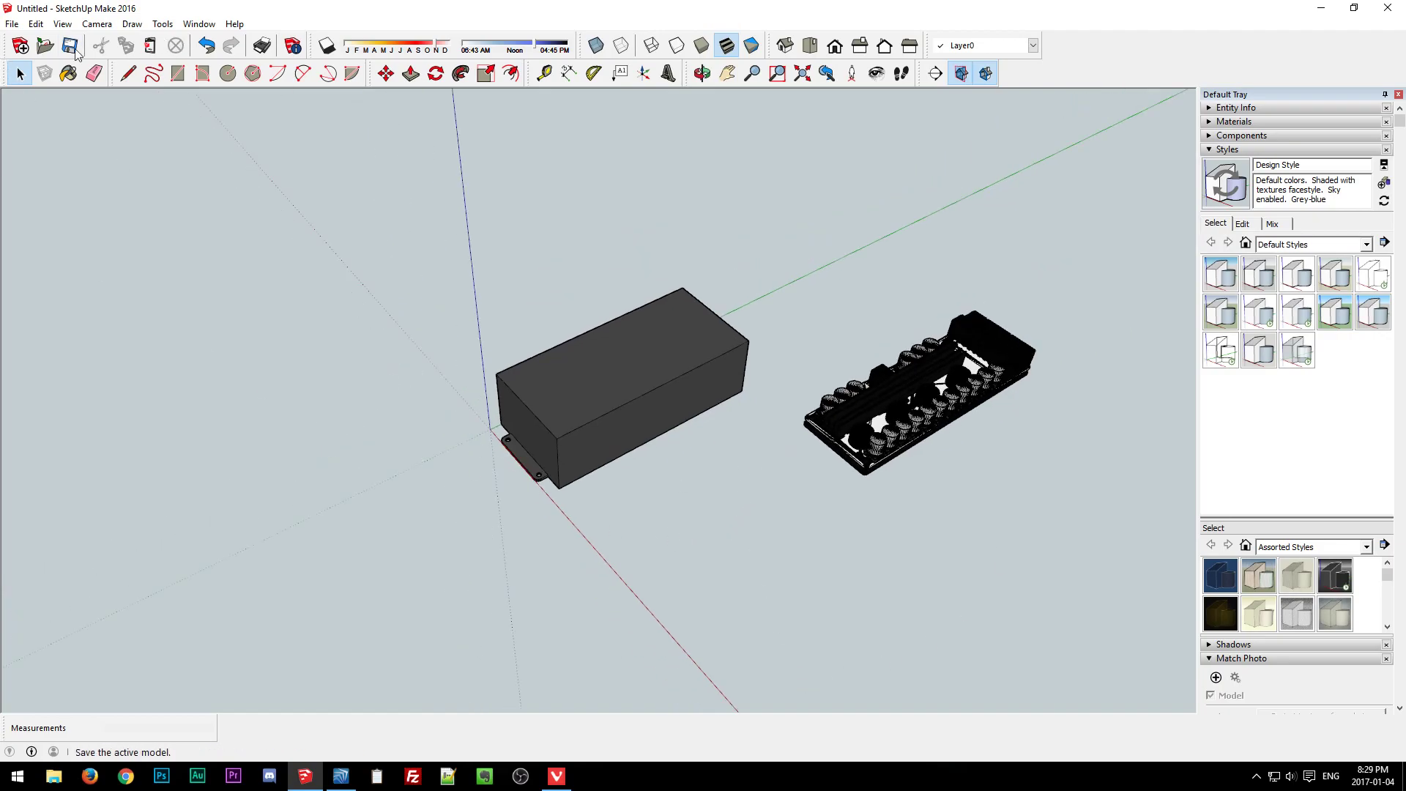
Import the motherboard and PCIe blank models file from the CAD models folder and place it behind the enclosure.
left_click(12, 23)
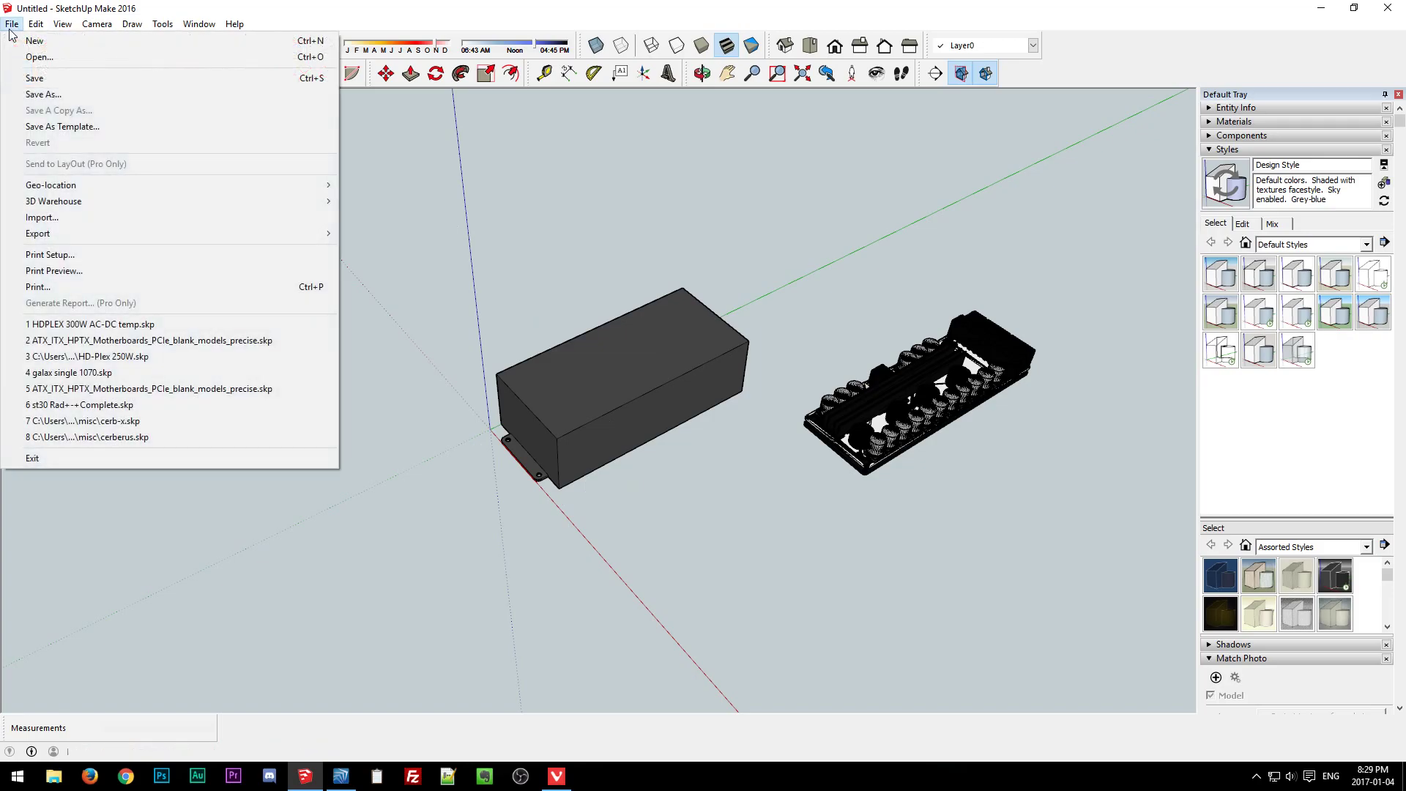
left_click(103, 221)
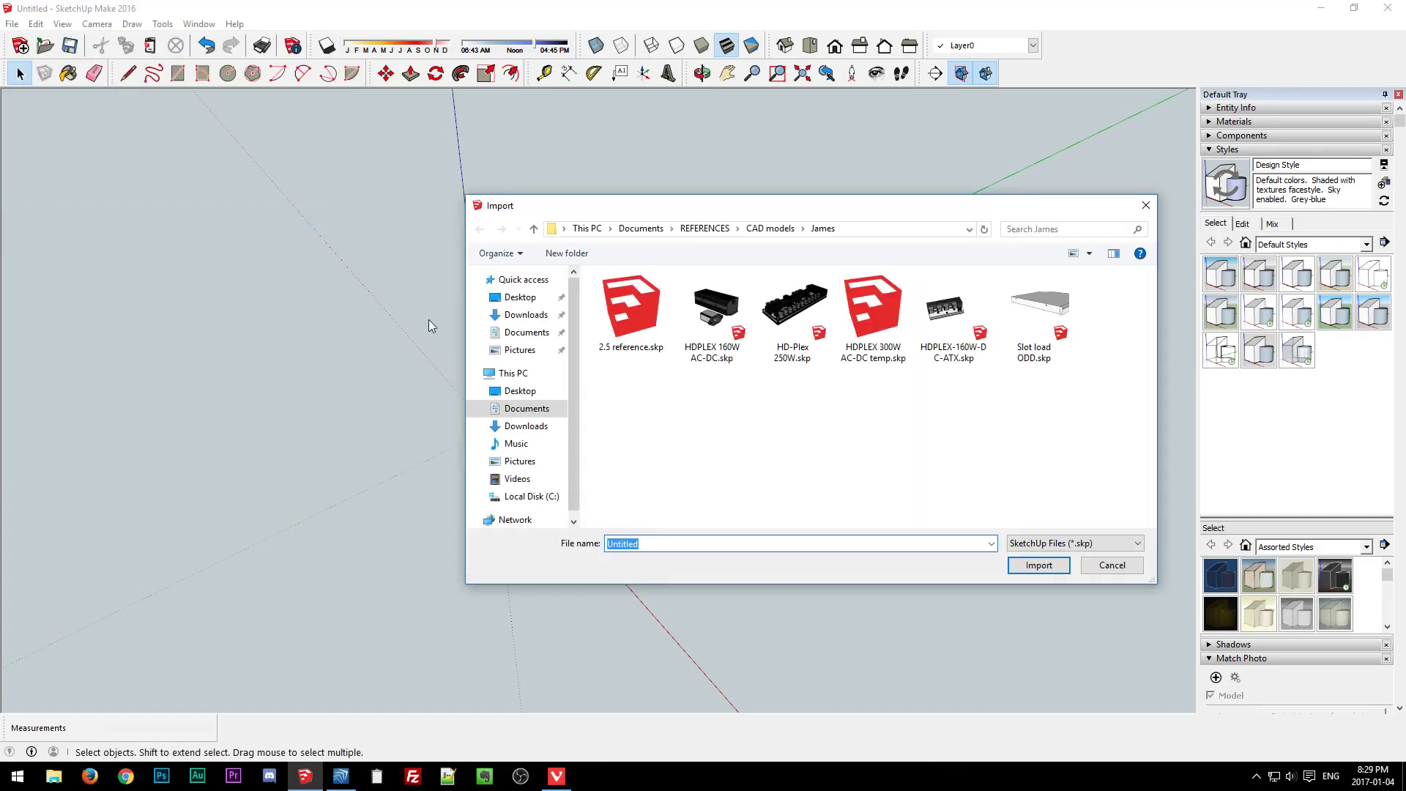
left_click(761, 229)
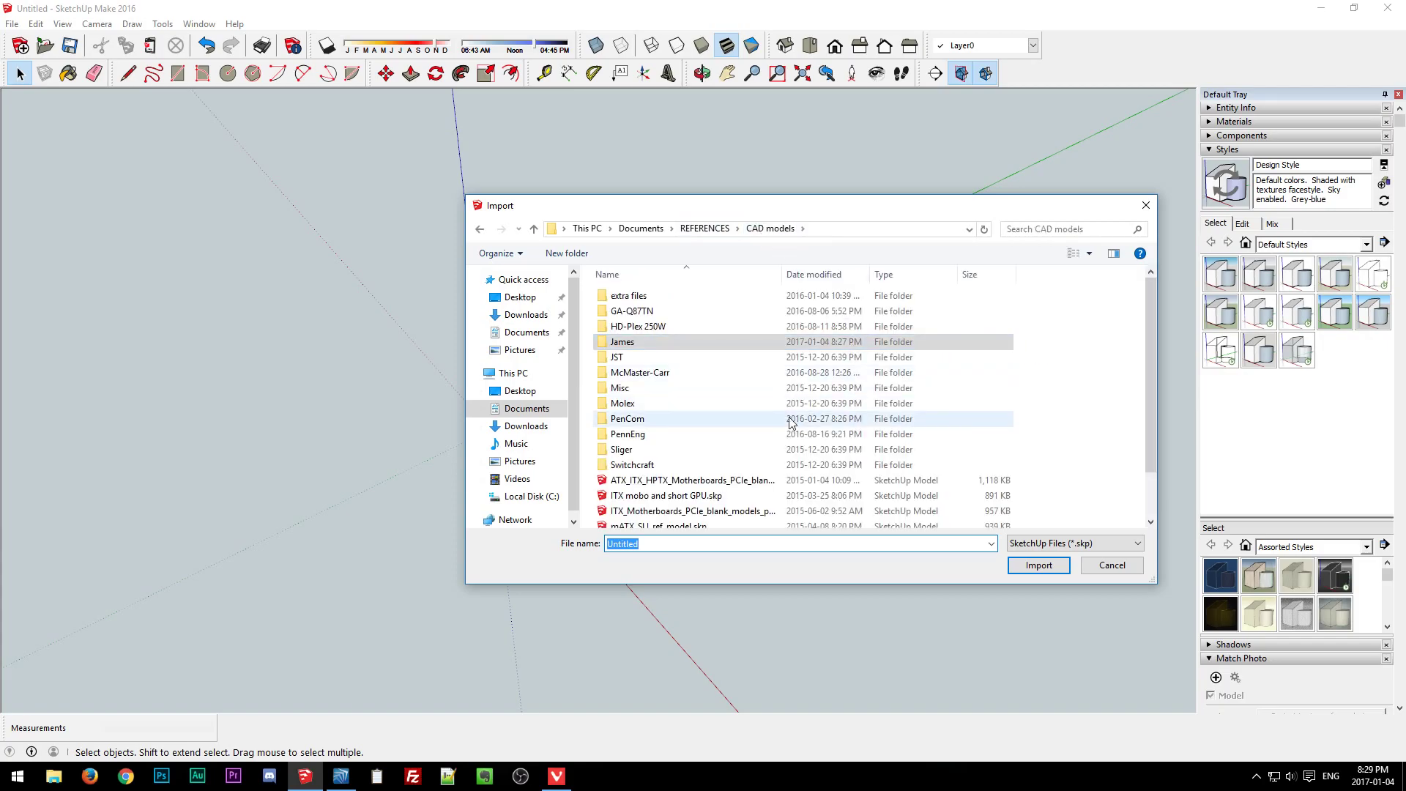
left_click(709, 434)
left_click(1038, 565)
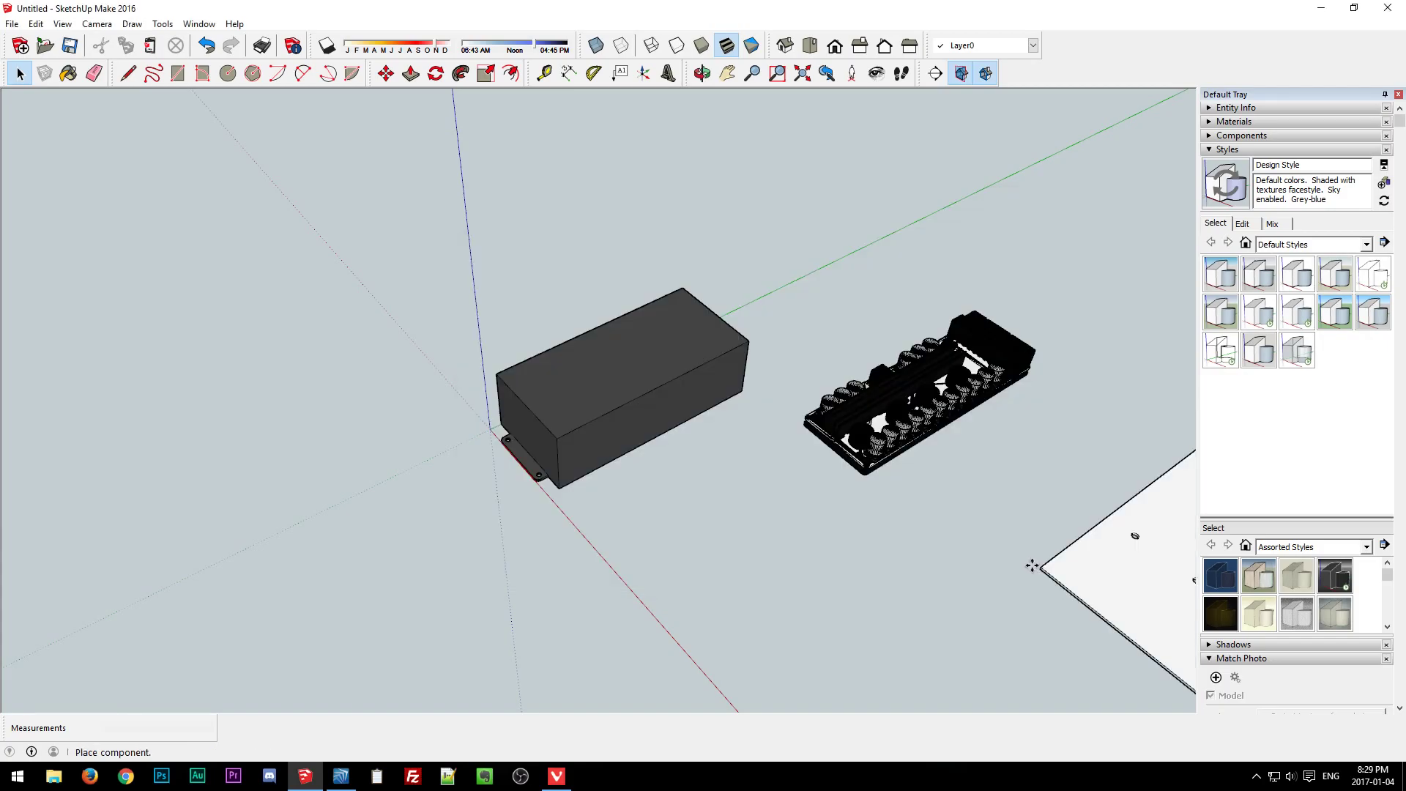
scroll(639, 458, "down", 5)
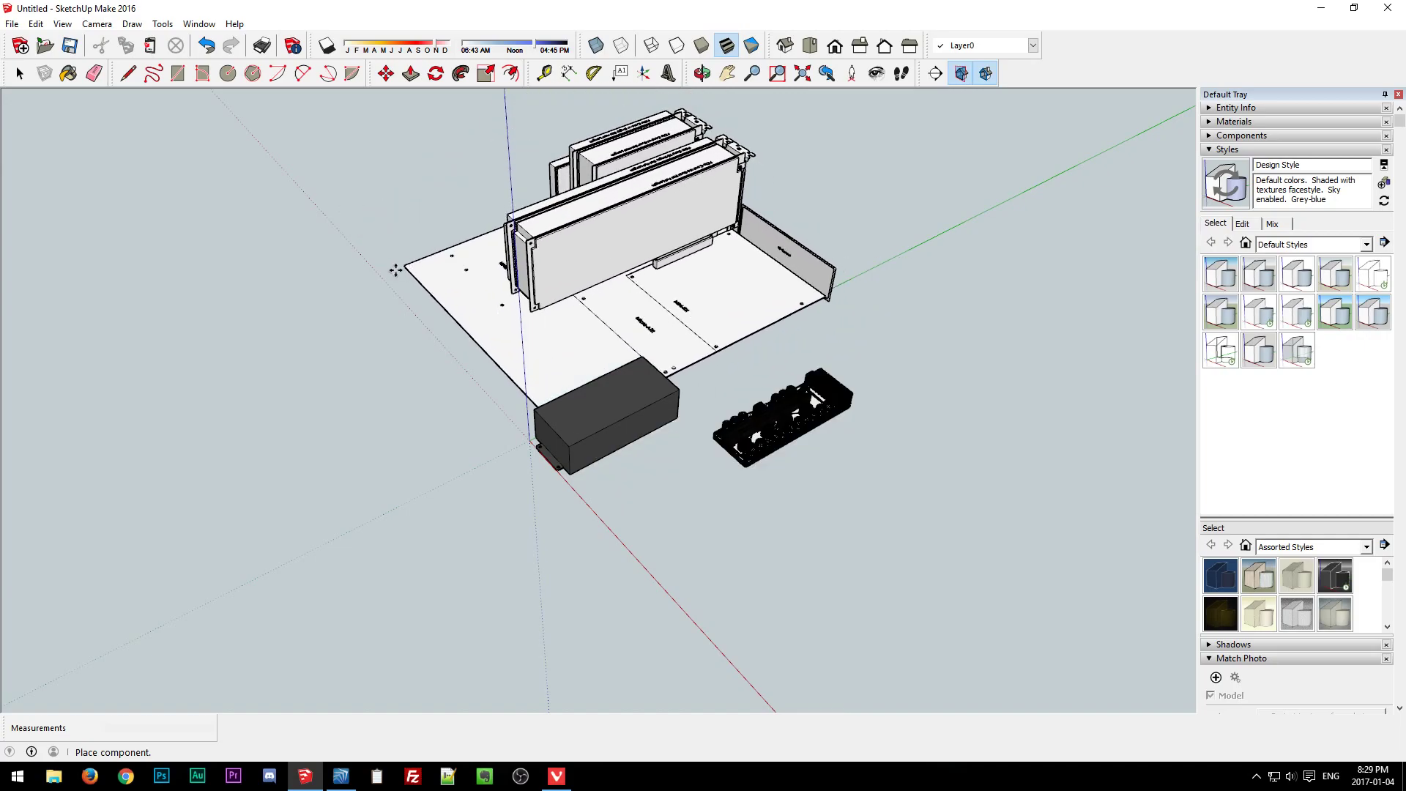
left_click(386, 268)
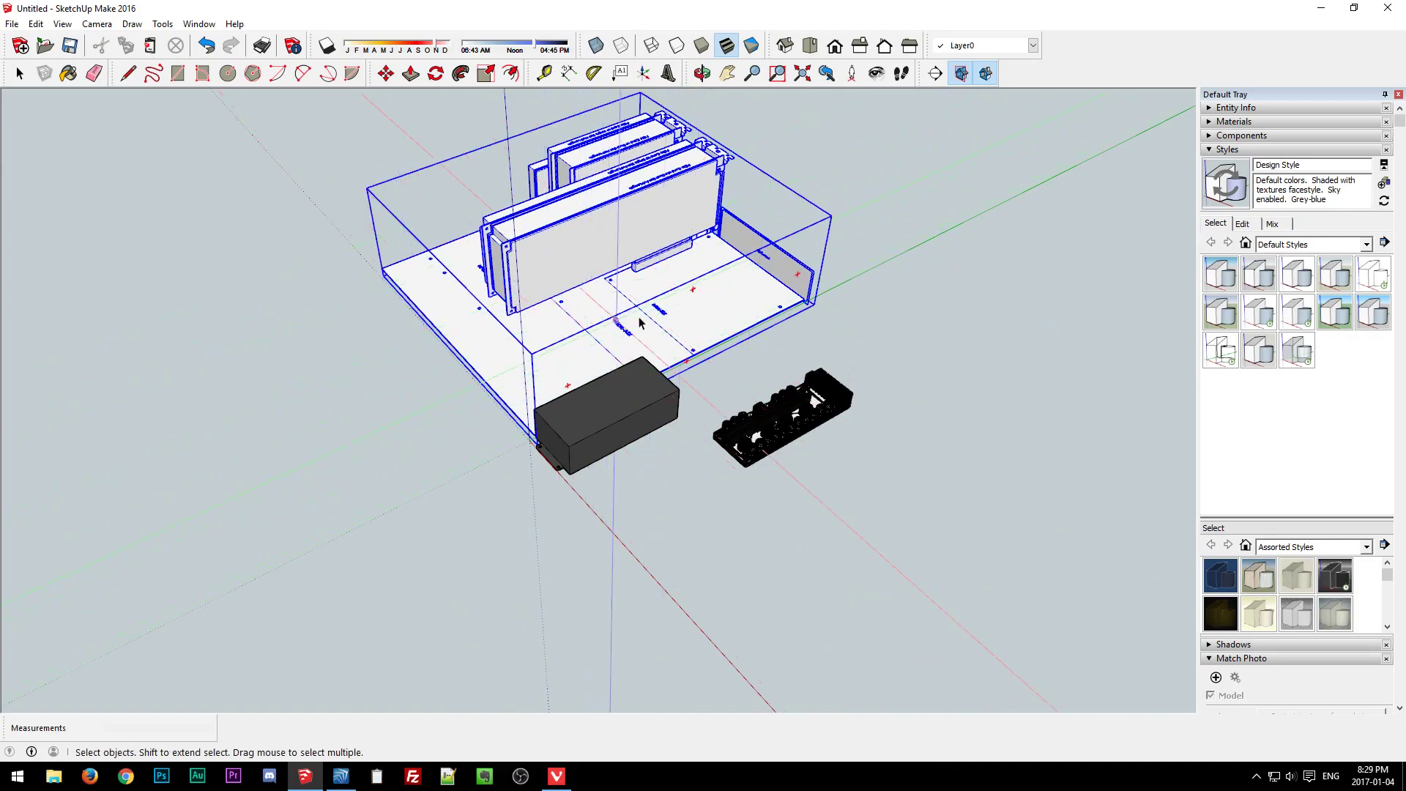
Examine the motherboard outlines, PCIe slot, IO cutout and PCIe card blanks in the imported reference model.
left_click(758, 338)
middle_click_drag(757, 339, 769, 496)
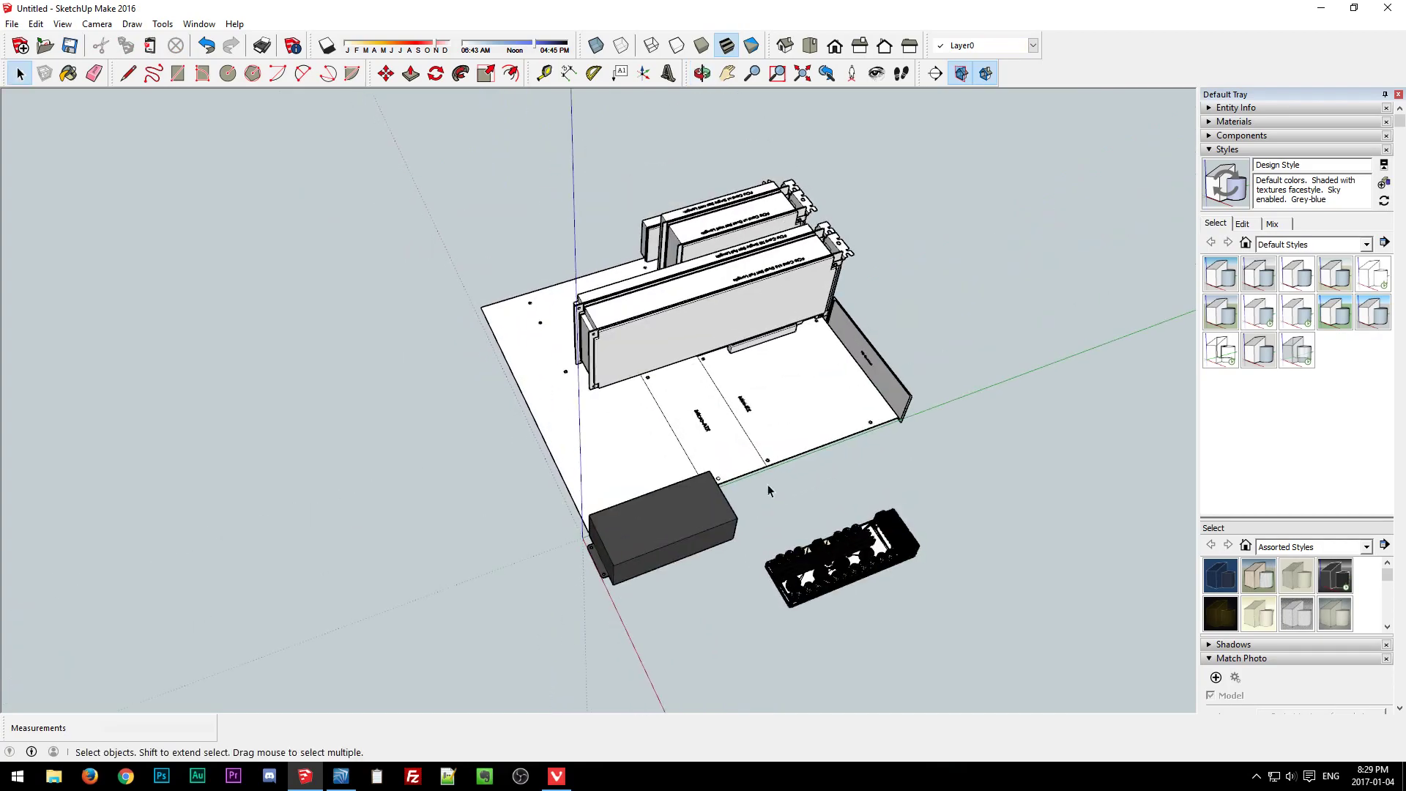
middle_click_drag(694, 399, 915, 244)
scroll(920, 334, "up", 6)
scroll(776, 359, "down", 10)
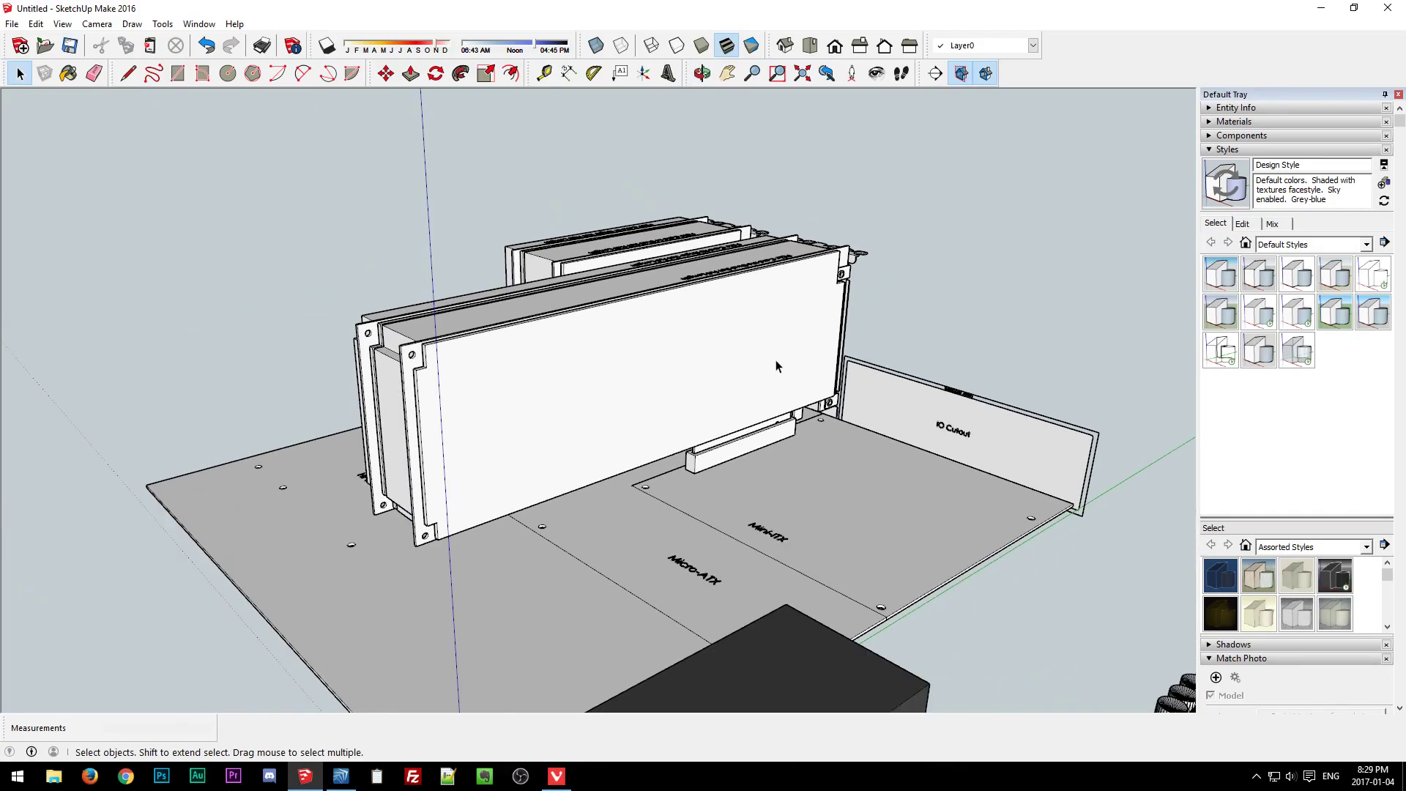
middle_click_drag(615, 547, 681, 489)
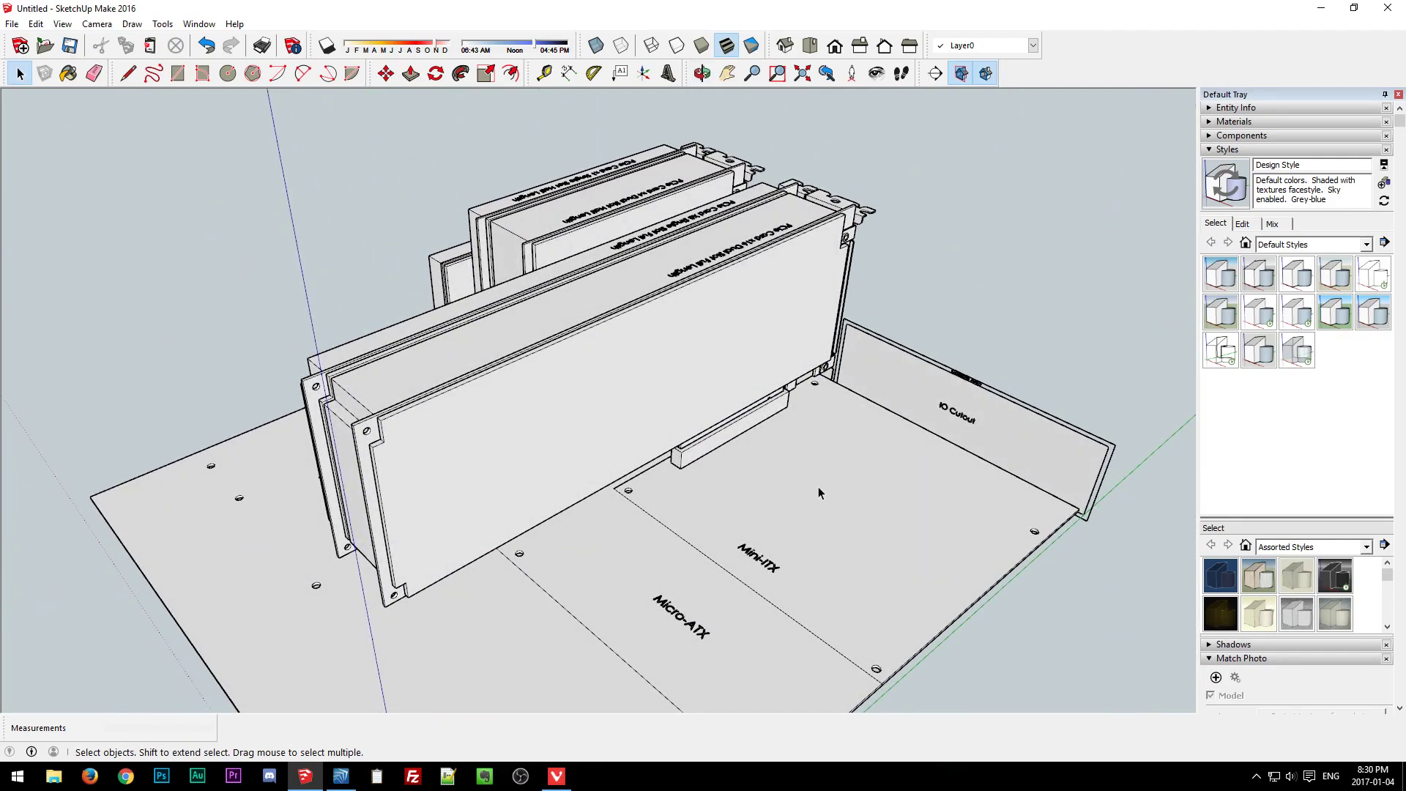
middle_click_drag(663, 457, 687, 344)
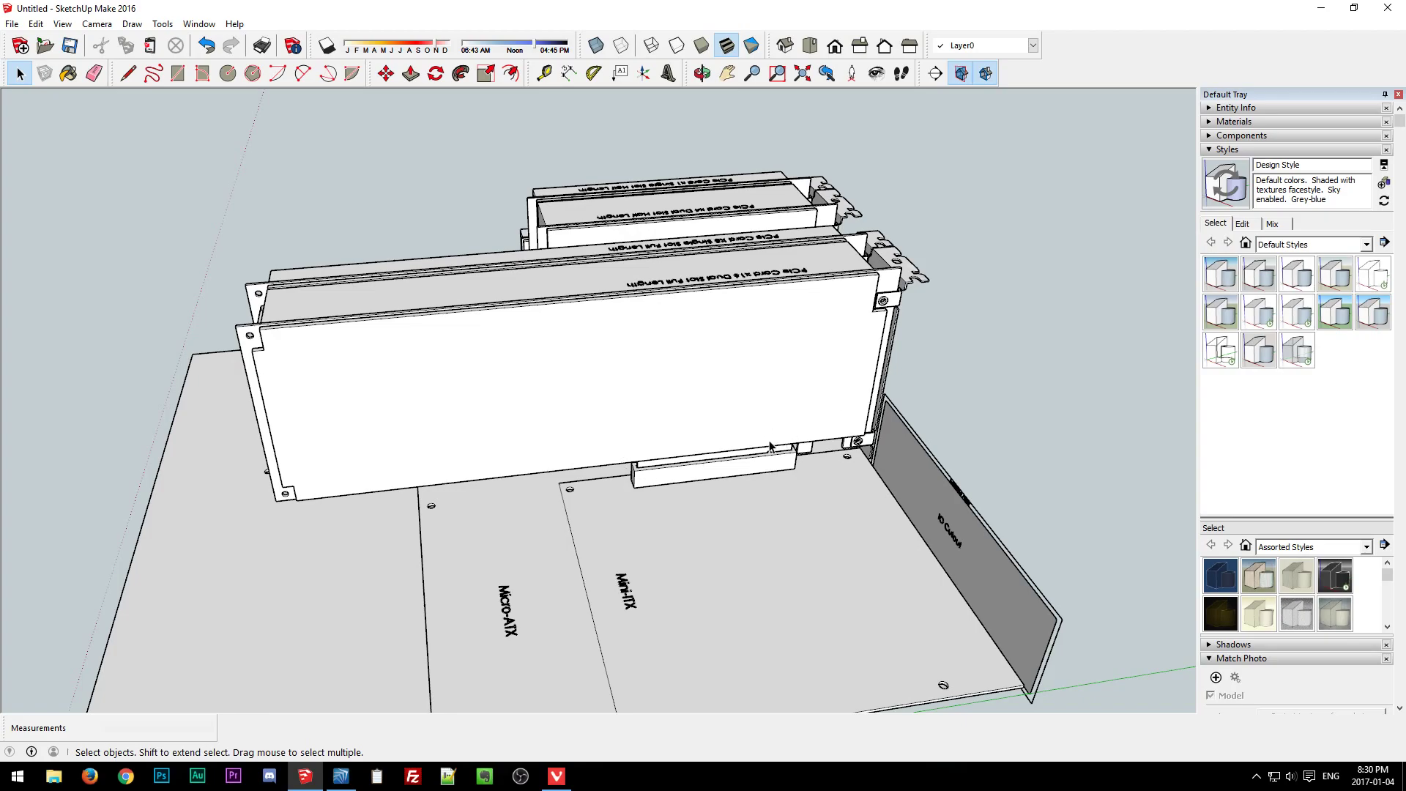
scroll(770, 446, "down", 5)
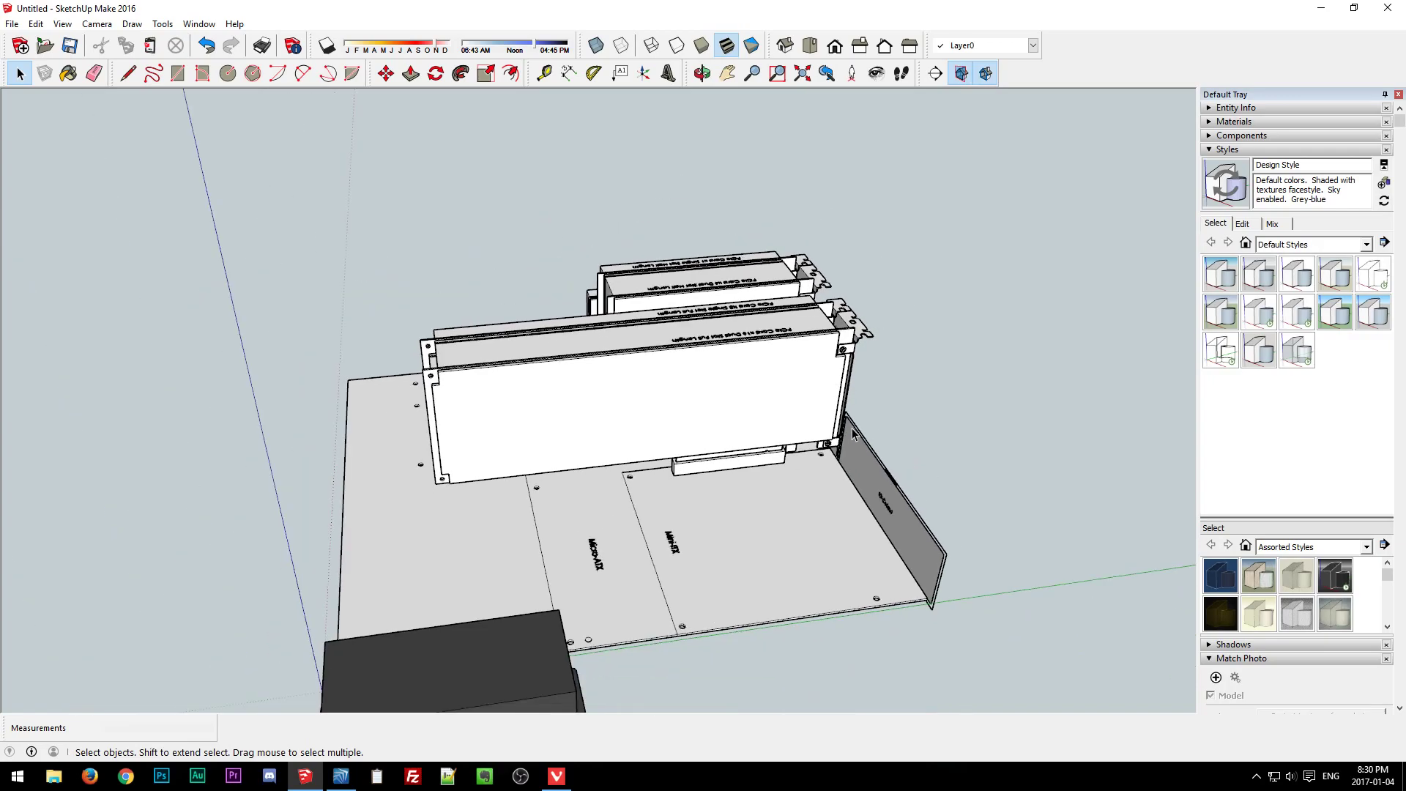
Compare the size of the motherboard and PCIe reference model with the power supply enclosure and HD-Plex 250W board.
left_click_drag(627, 256, 627, 257)
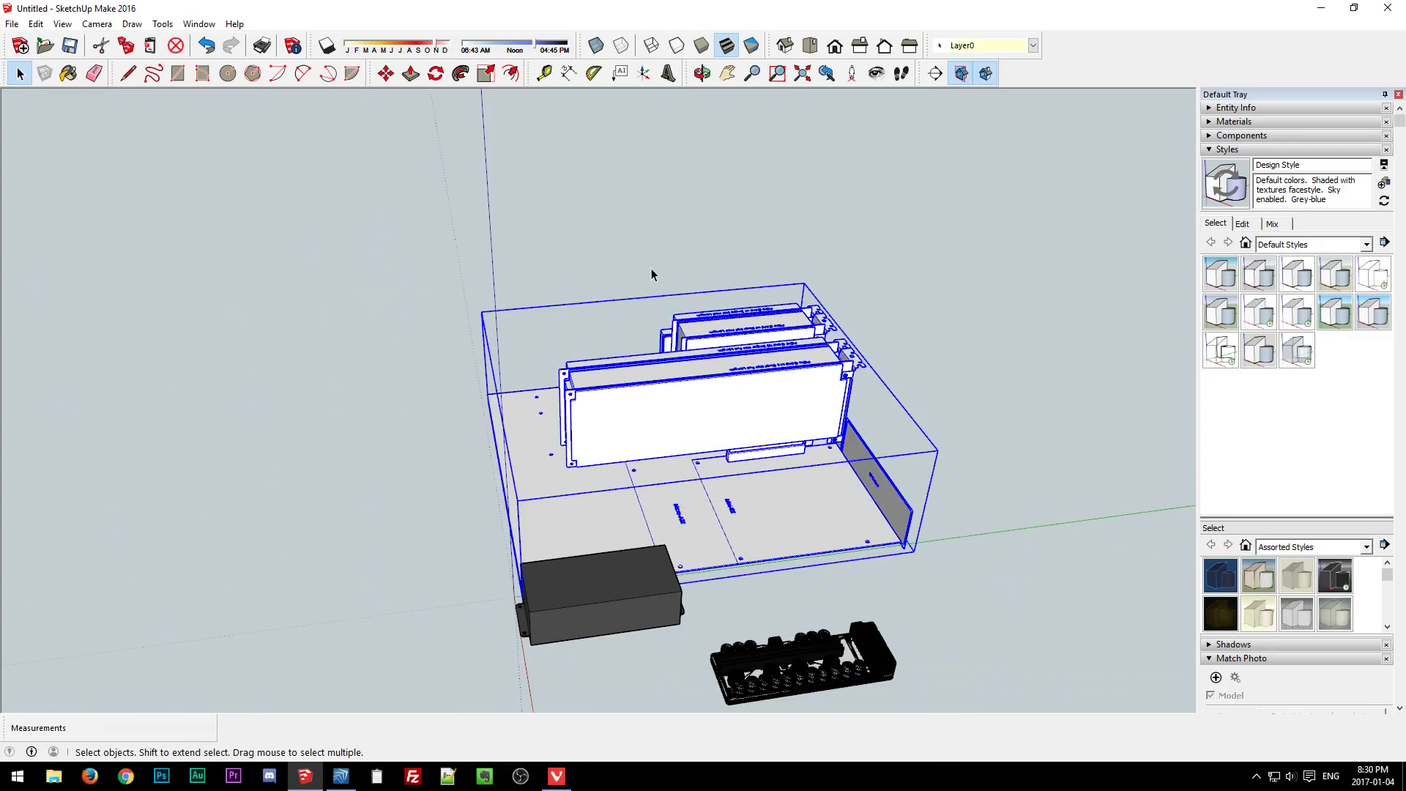
left_click(969, 360)
middle_click_drag(970, 362, 986, 421)
scroll(985, 600, "up", 8)
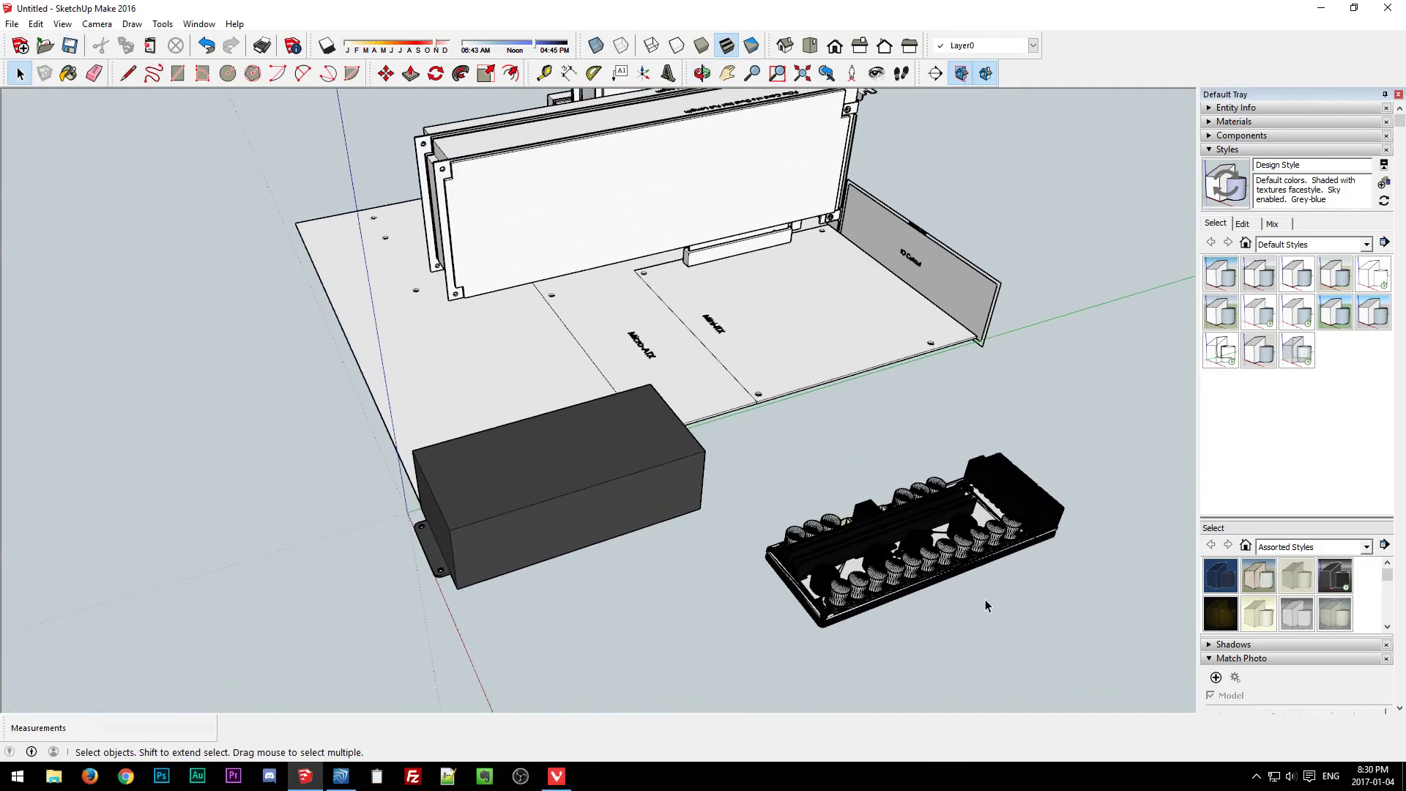
mouse_move(709, 483)
middle_mouse_down()
mouse_move(747, 579)
mouse_move(814, 447)
middle_mouse_up()
scroll(791, 454, "down", 6)
scroll(744, 252, "down", 3)
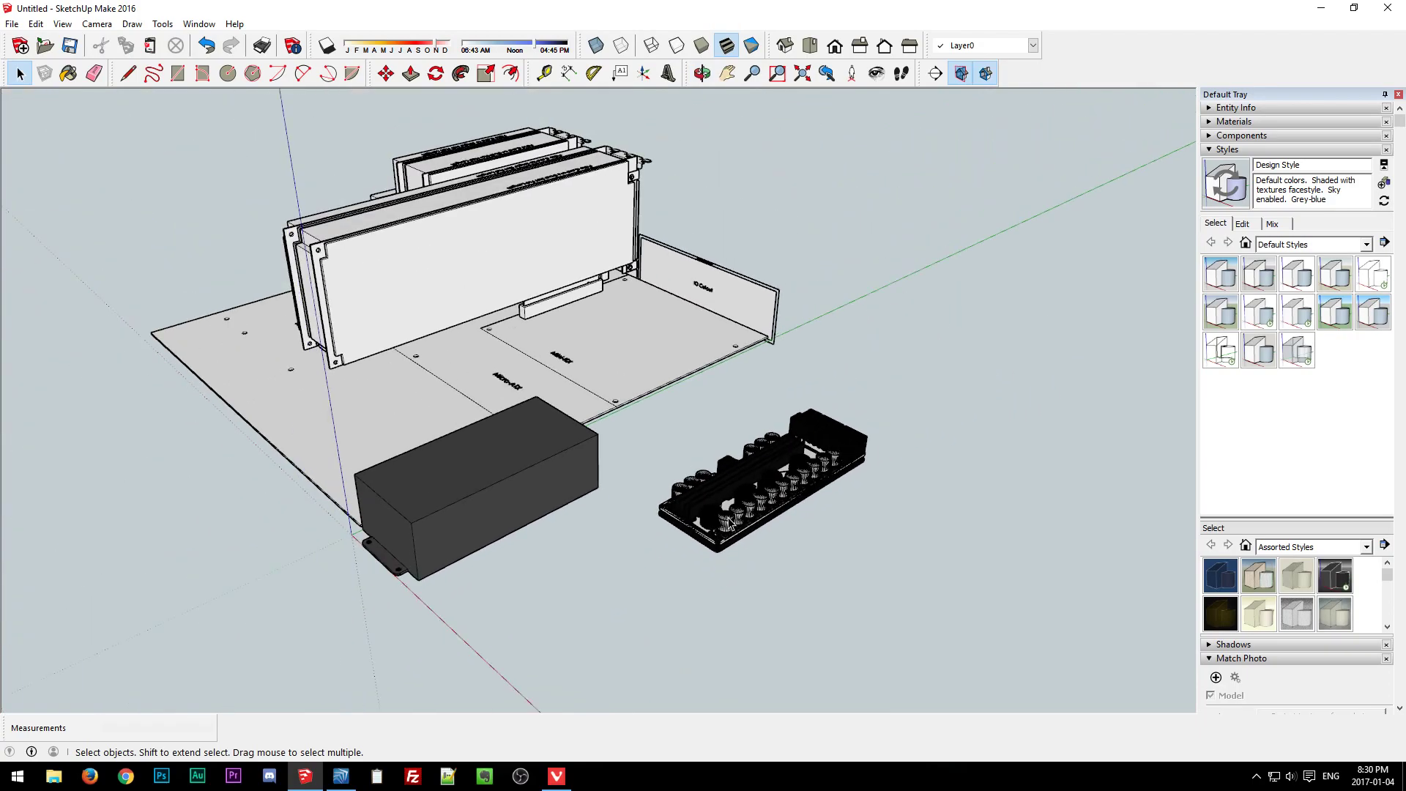
Open the imported reference component for editing and delete the motherboard plate with its IO cutout.
middle_click_drag(512, 284, 649, 296)
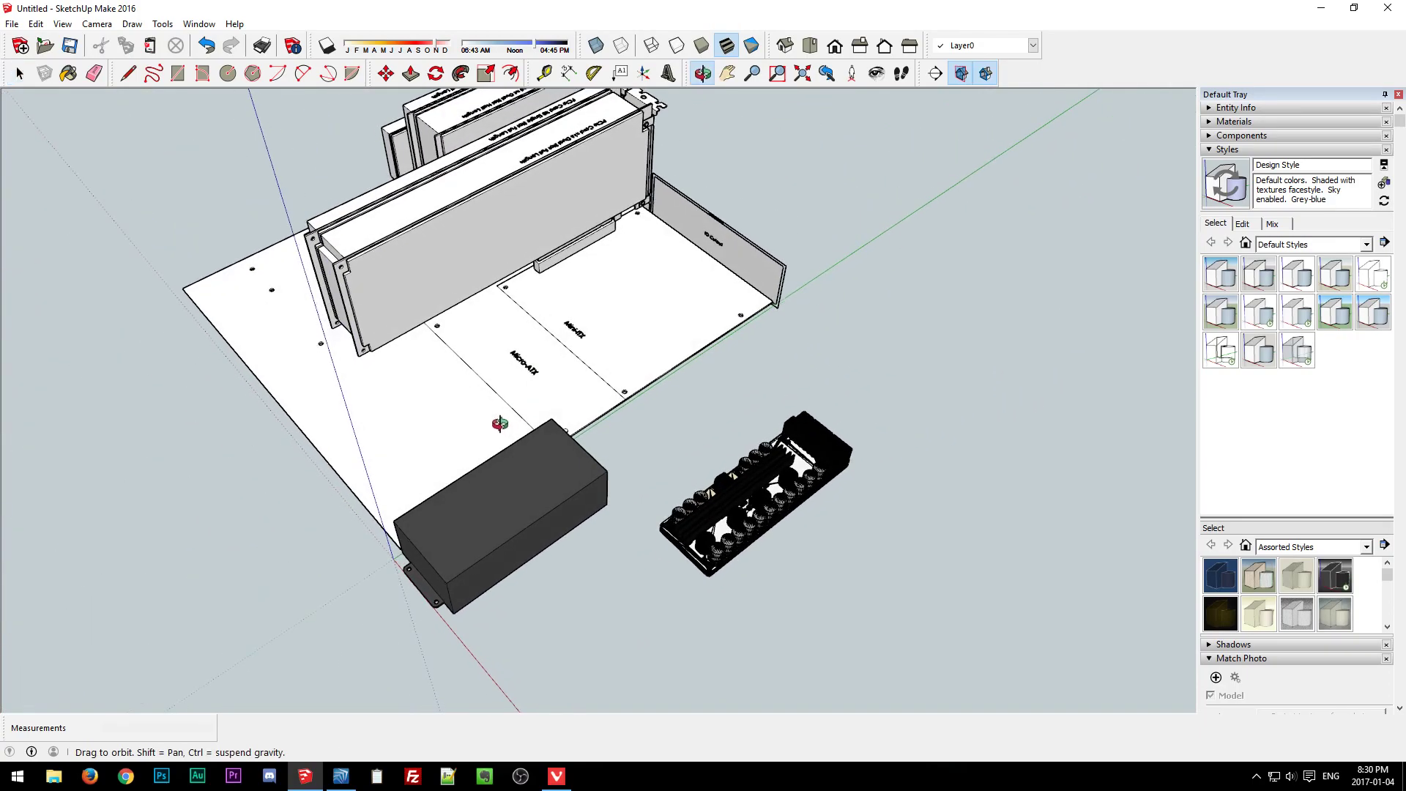
double_click(650, 297)
left_click(667, 309)
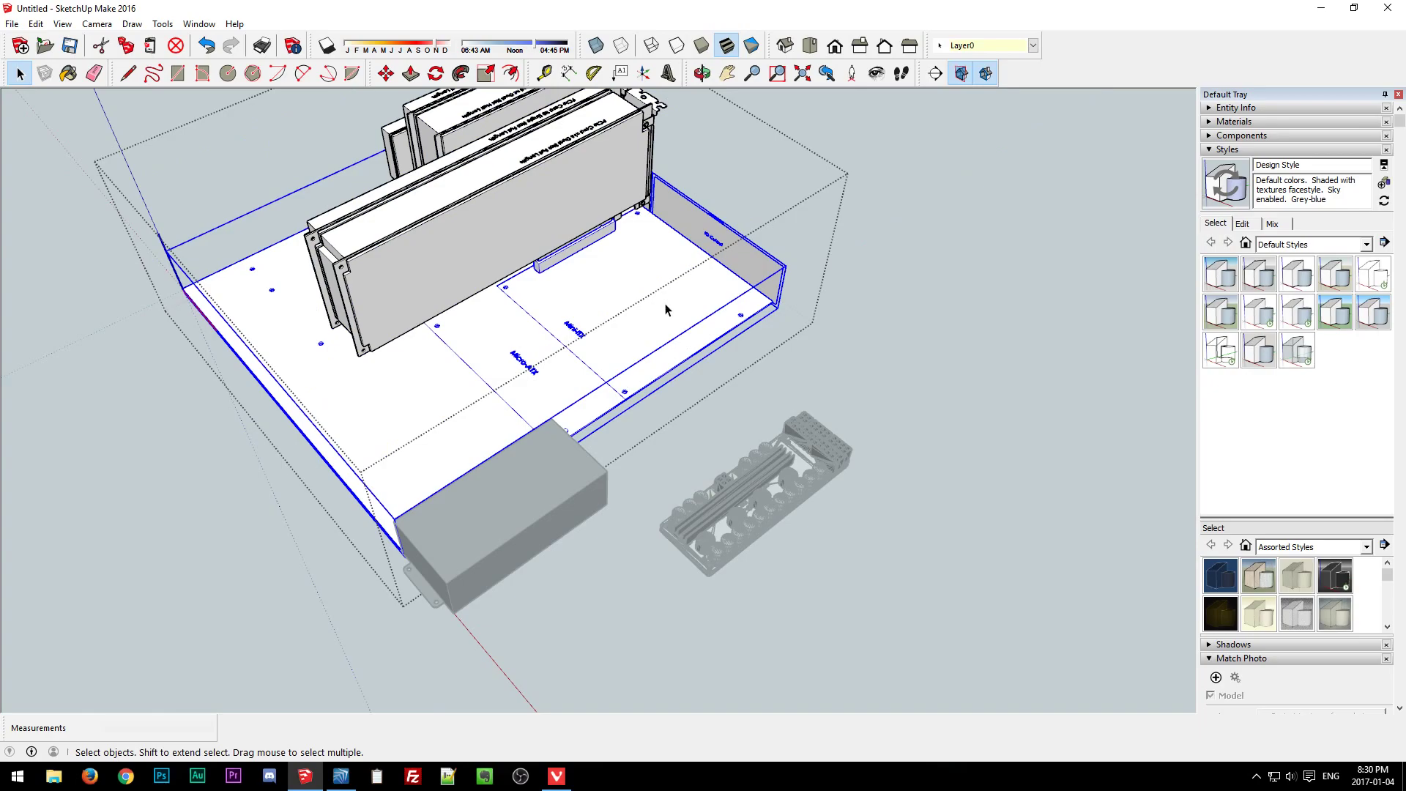
key("Delete")
left_click(665, 349)
Delete the single-slot PCIe cards from the component, keeping the x16 dual-slot full-length and x4 dual-slot half-length cards.
middle_click_drag(665, 348, 618, 241)
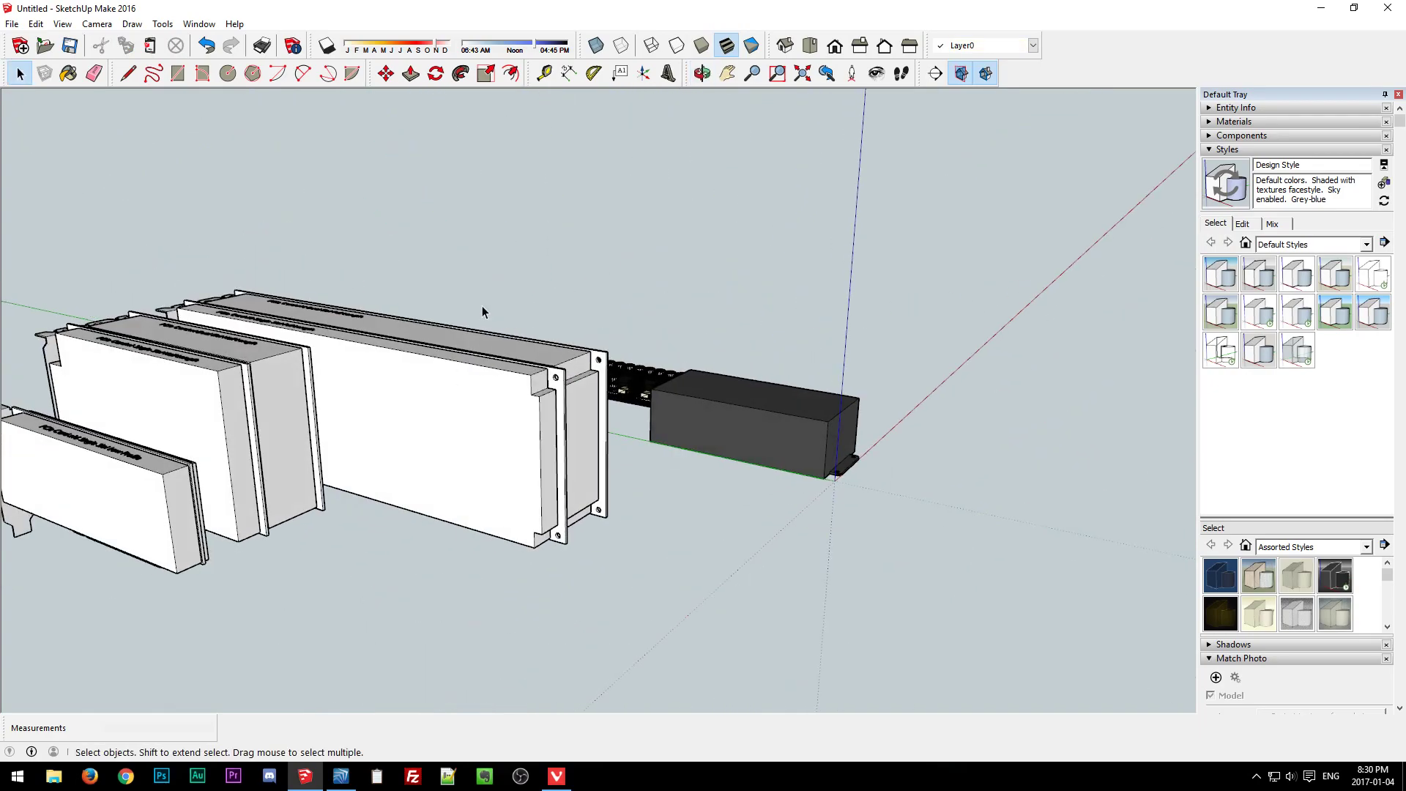
left_click(447, 408)
double_click(417, 415)
left_click(163, 496)
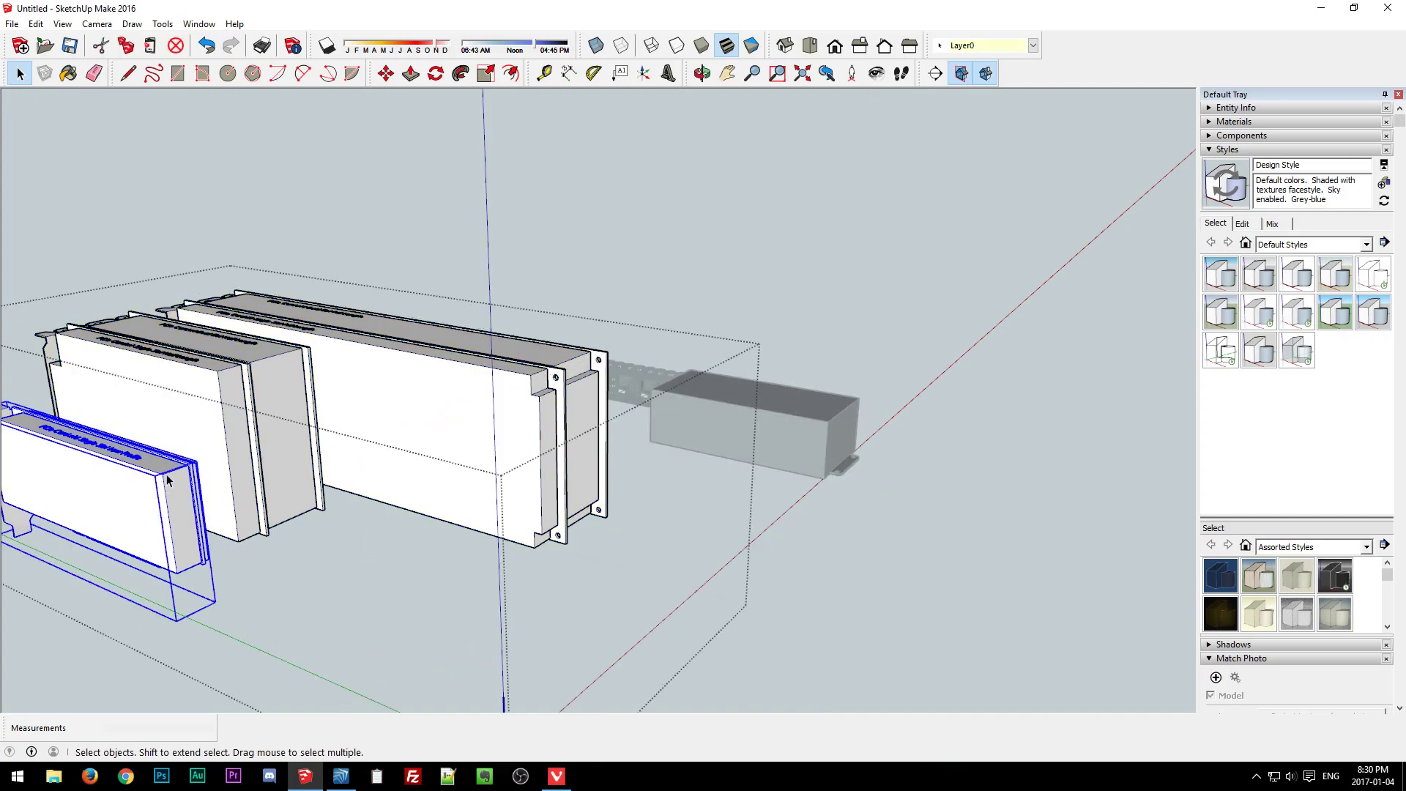
key("Delete")
left_click(260, 445)
key("Delete")
left_click(450, 473)
key("Delete")
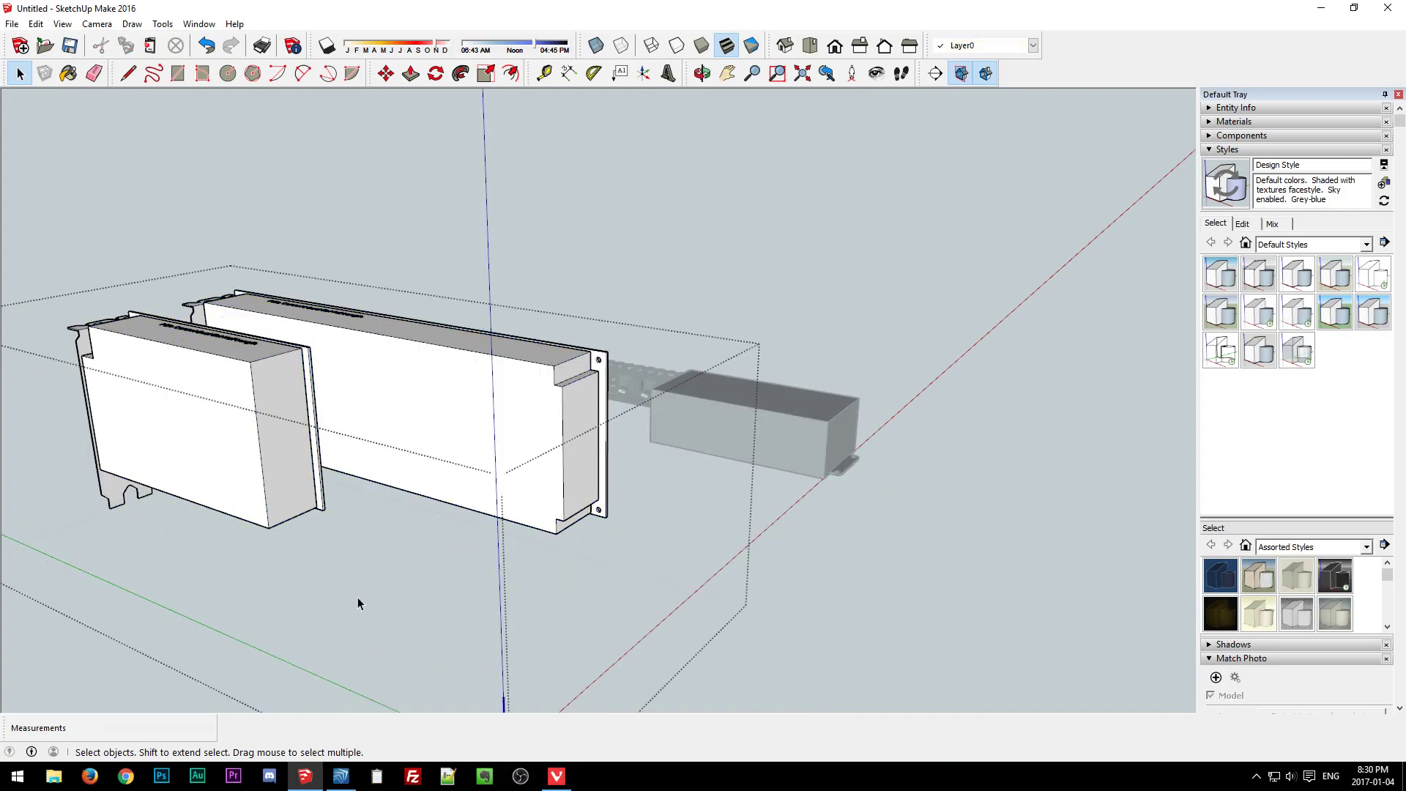
left_click(815, 595)
Examine the two remaining dual-slot PCIe cards alongside the enclosure and the HD-Plex 250W board from several angles.
middle_click_drag(293, 303, 645, 497)
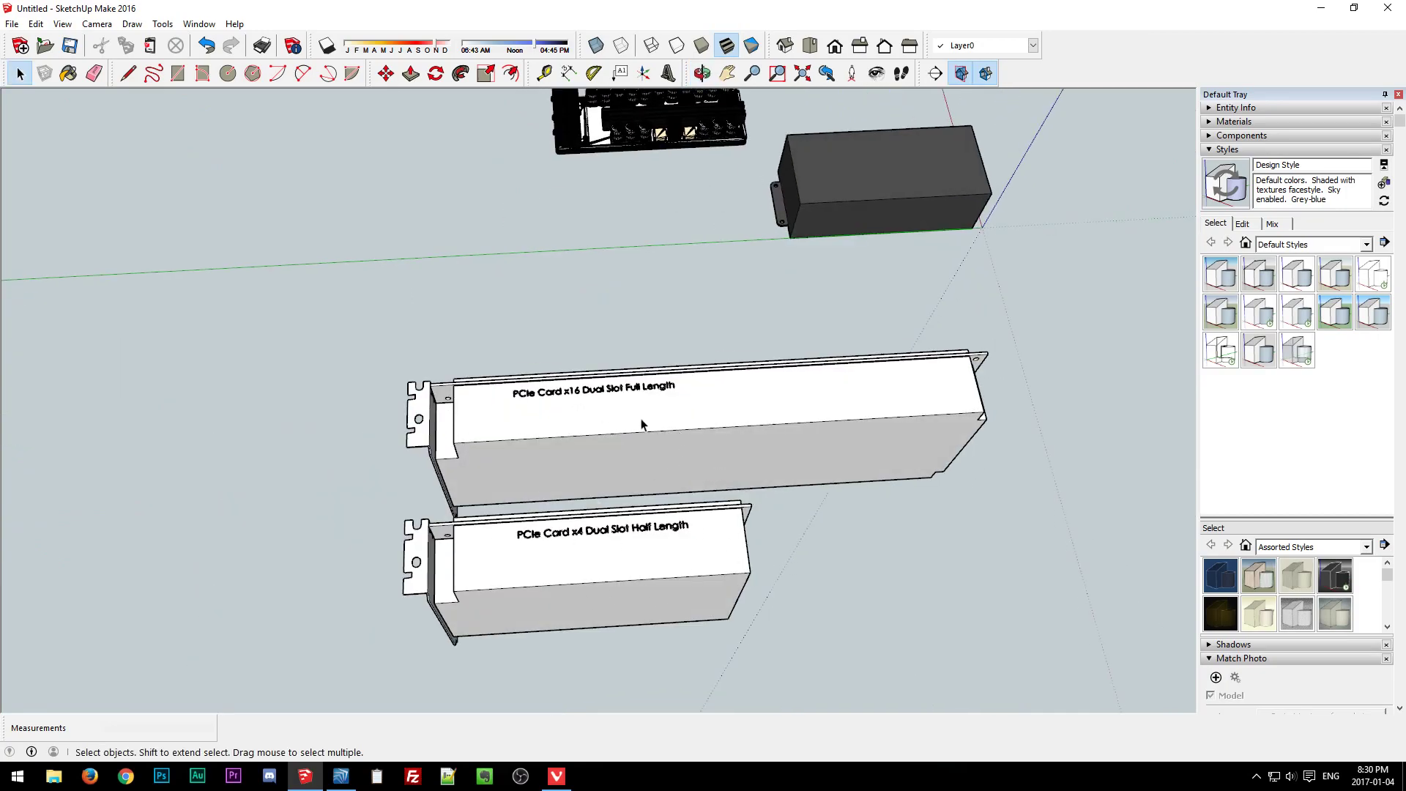
middle_click_drag(1036, 547, 742, 425)
left_click_drag(758, 442, 997, 687)
middle_click_drag(952, 567, 440, 455)
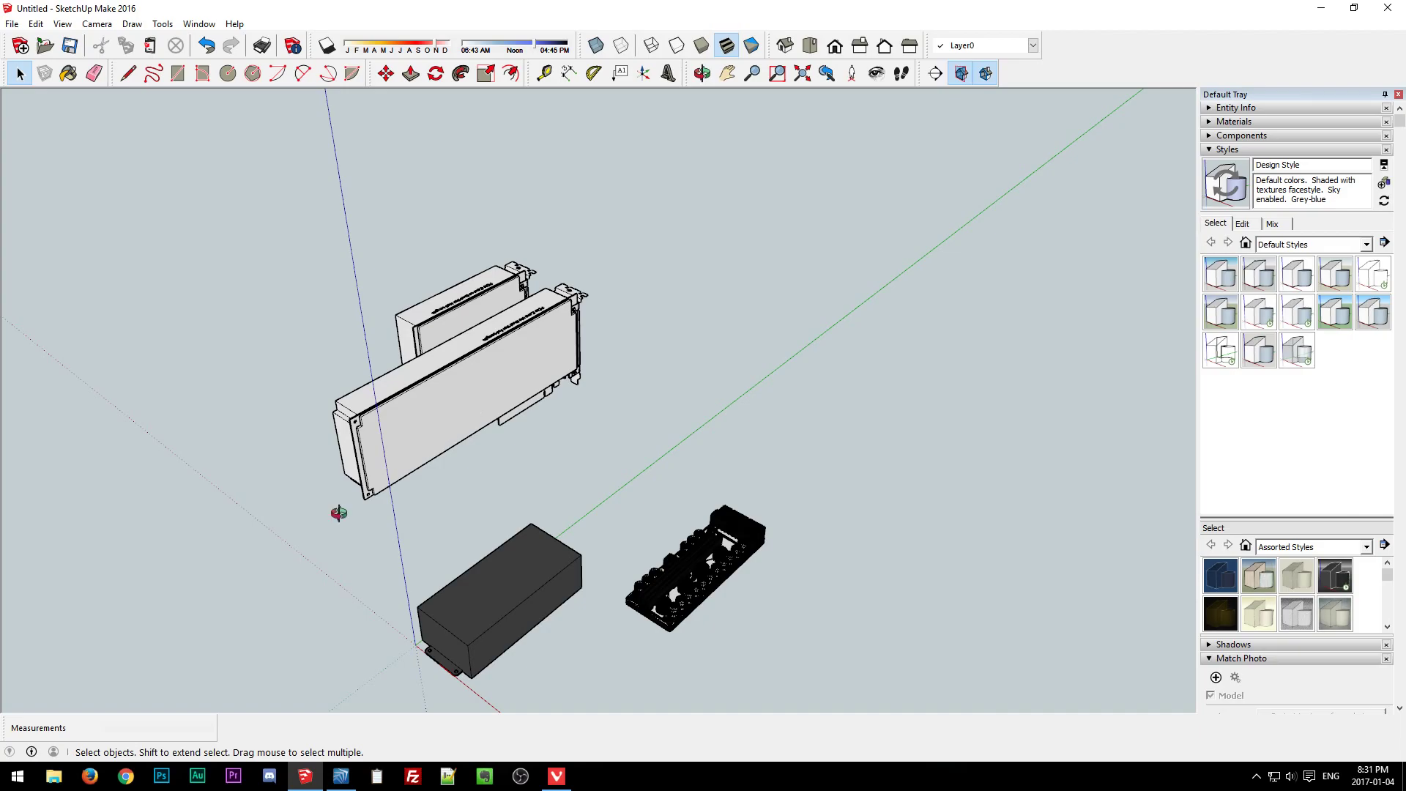
middle_click_drag(326, 511, 885, 417)
key("o")
left_click_drag(919, 455, 278, 625)
key("space")
middle_click_drag(305, 631, 441, 471)
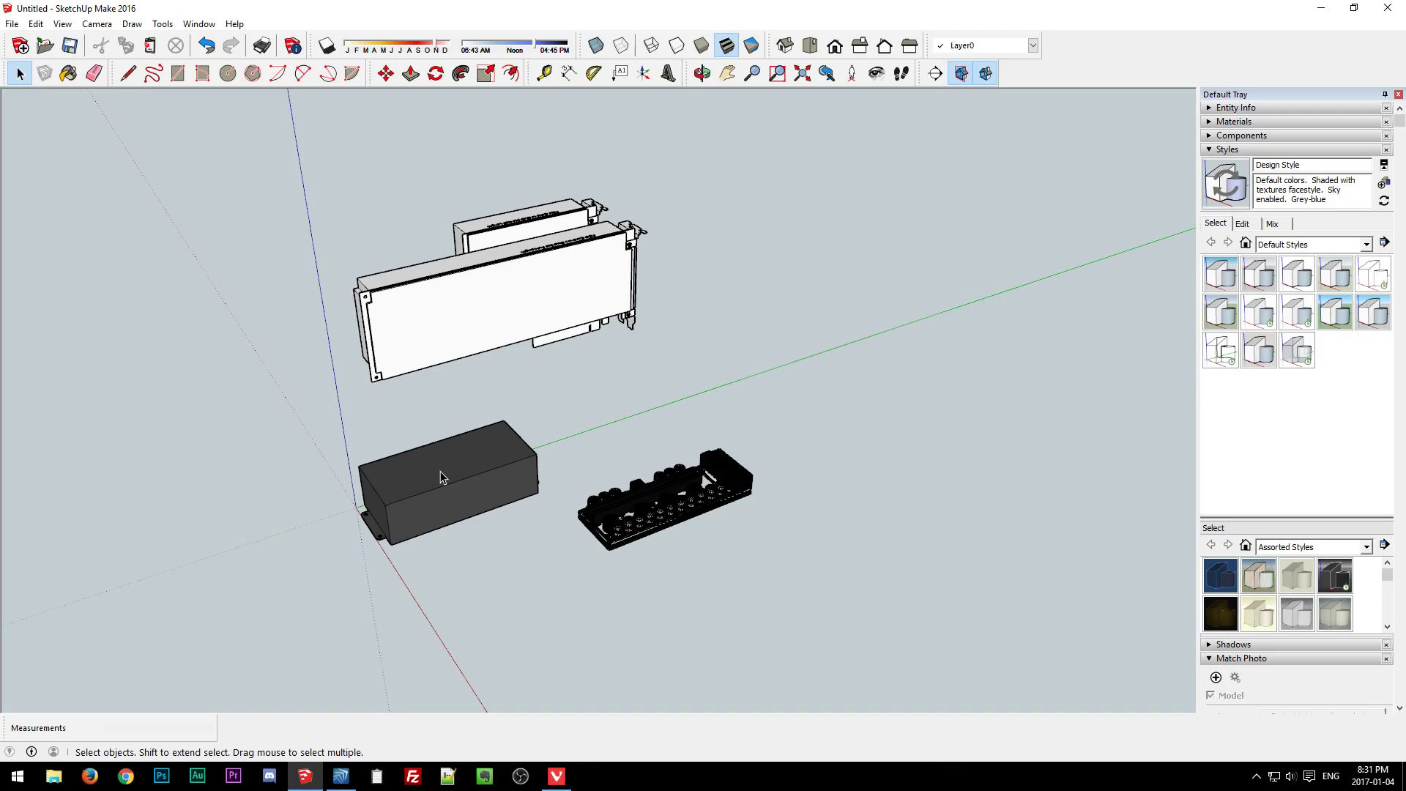
Switch to the Vivaldi browser, go to smallformfactor.net/forum, and open the eGPU dock thread in Custom Cases & Projects.
left_click(556, 783)
left_click(172, 20)
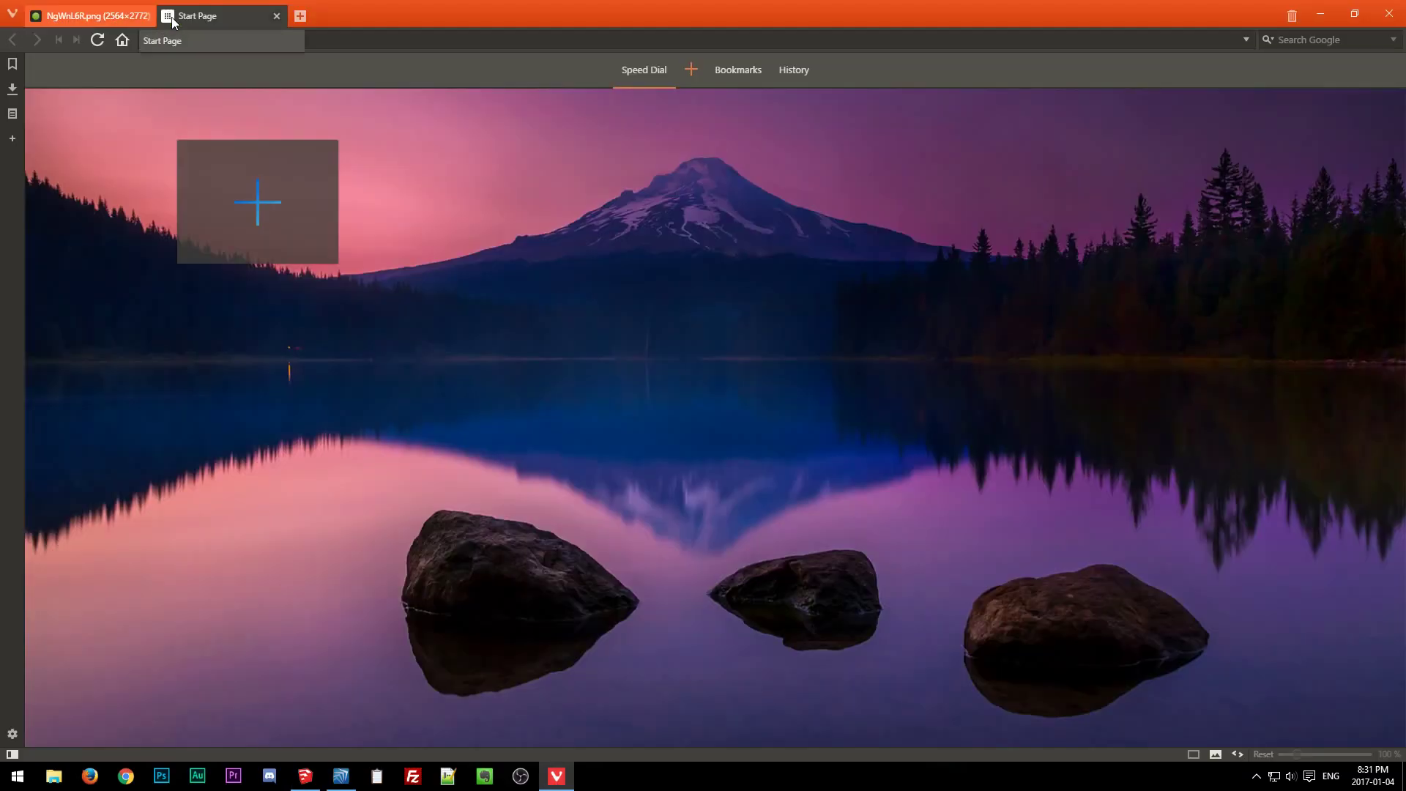
type("smal")
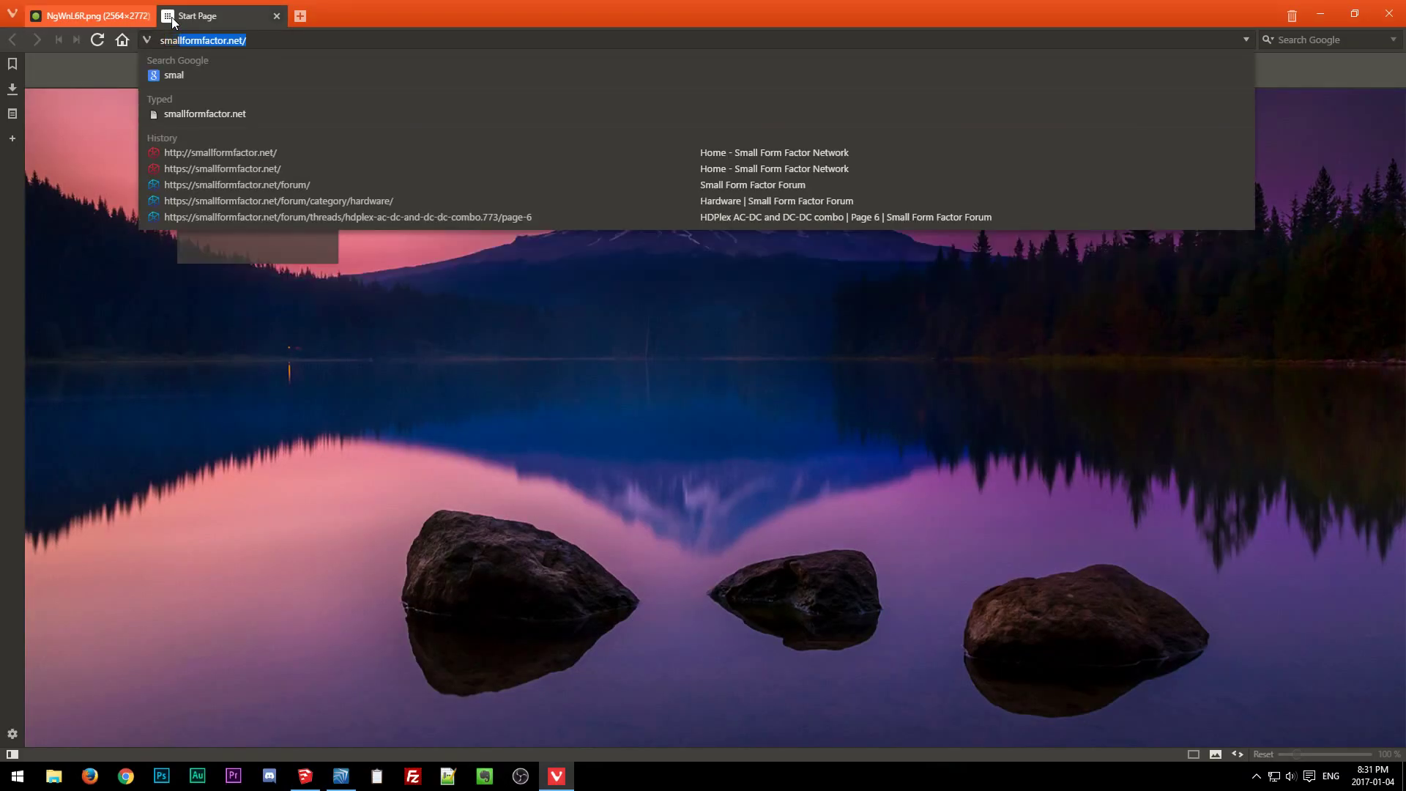
type("lformfactor.net/for")
key("Return")
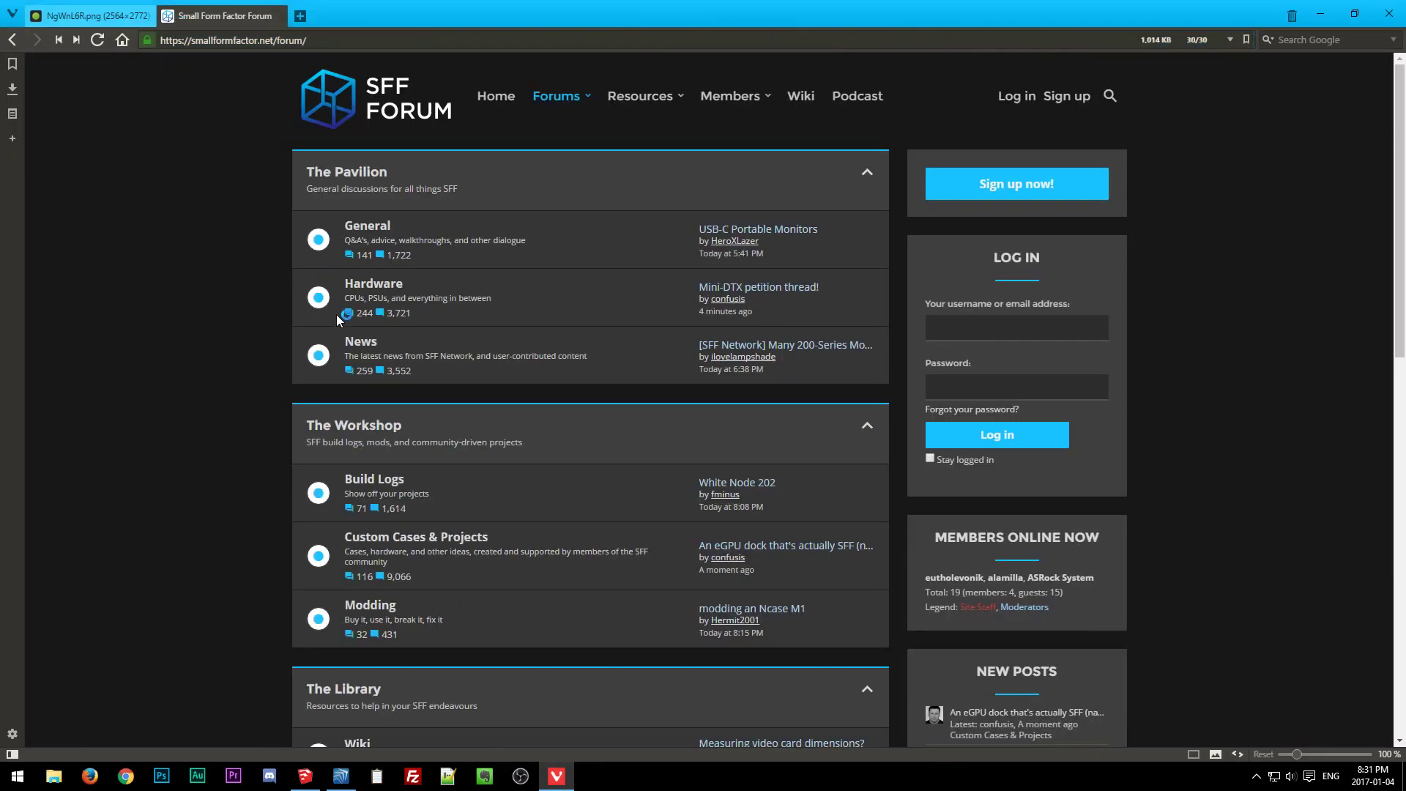
left_click(448, 538)
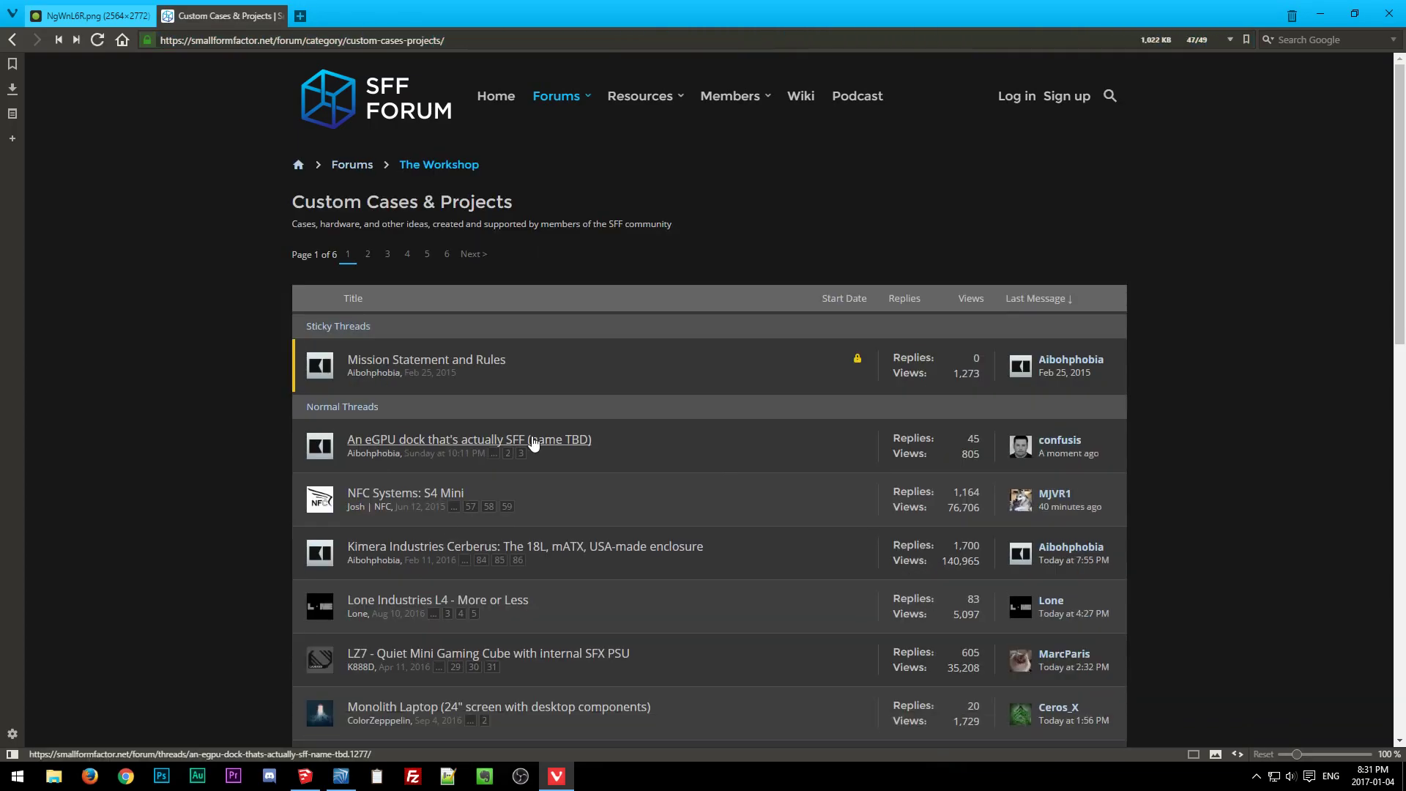
left_click(529, 441)
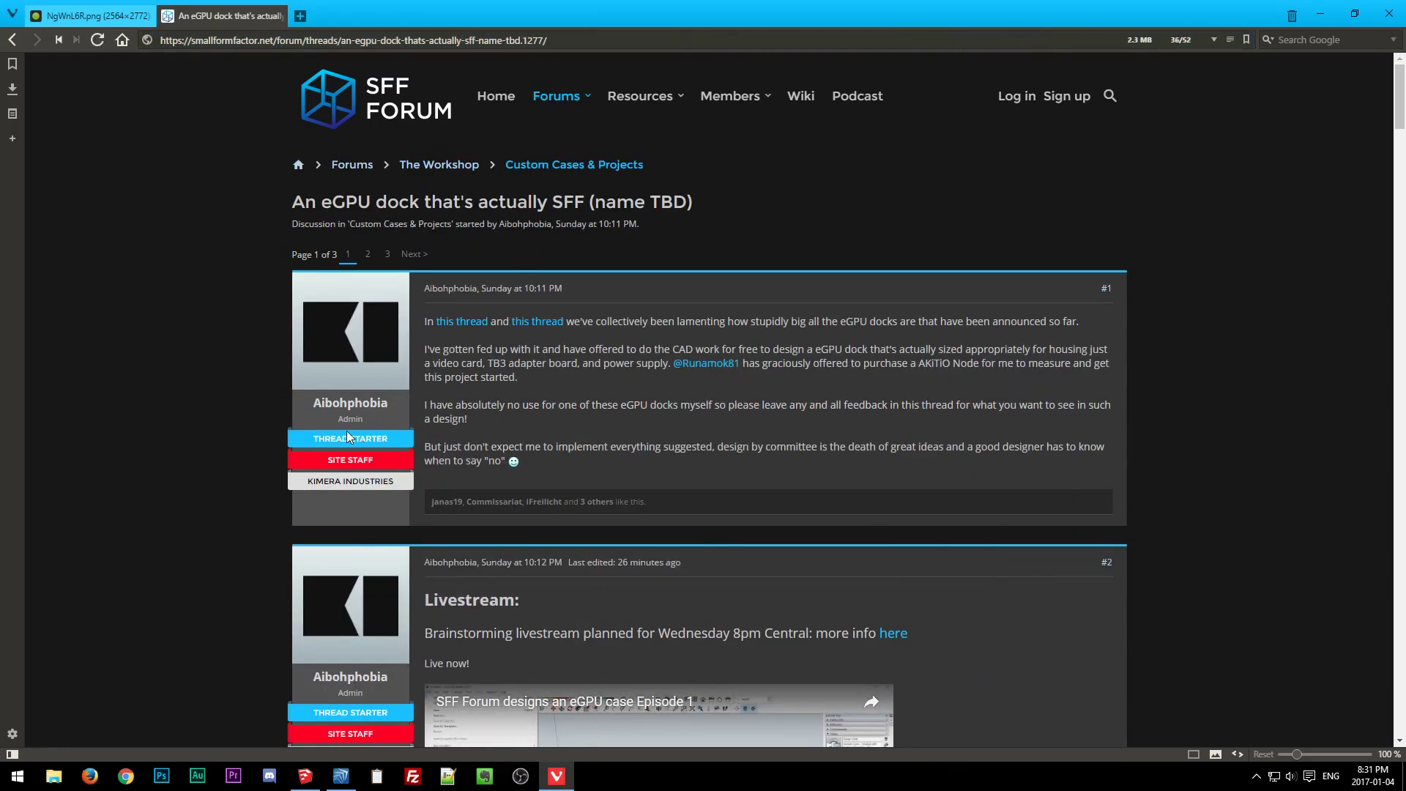
Read through pages 3 and 2 of the eGPU dock thread and examine the Thunder3 and AkiTiO Node interior photos.
left_click(388, 254)
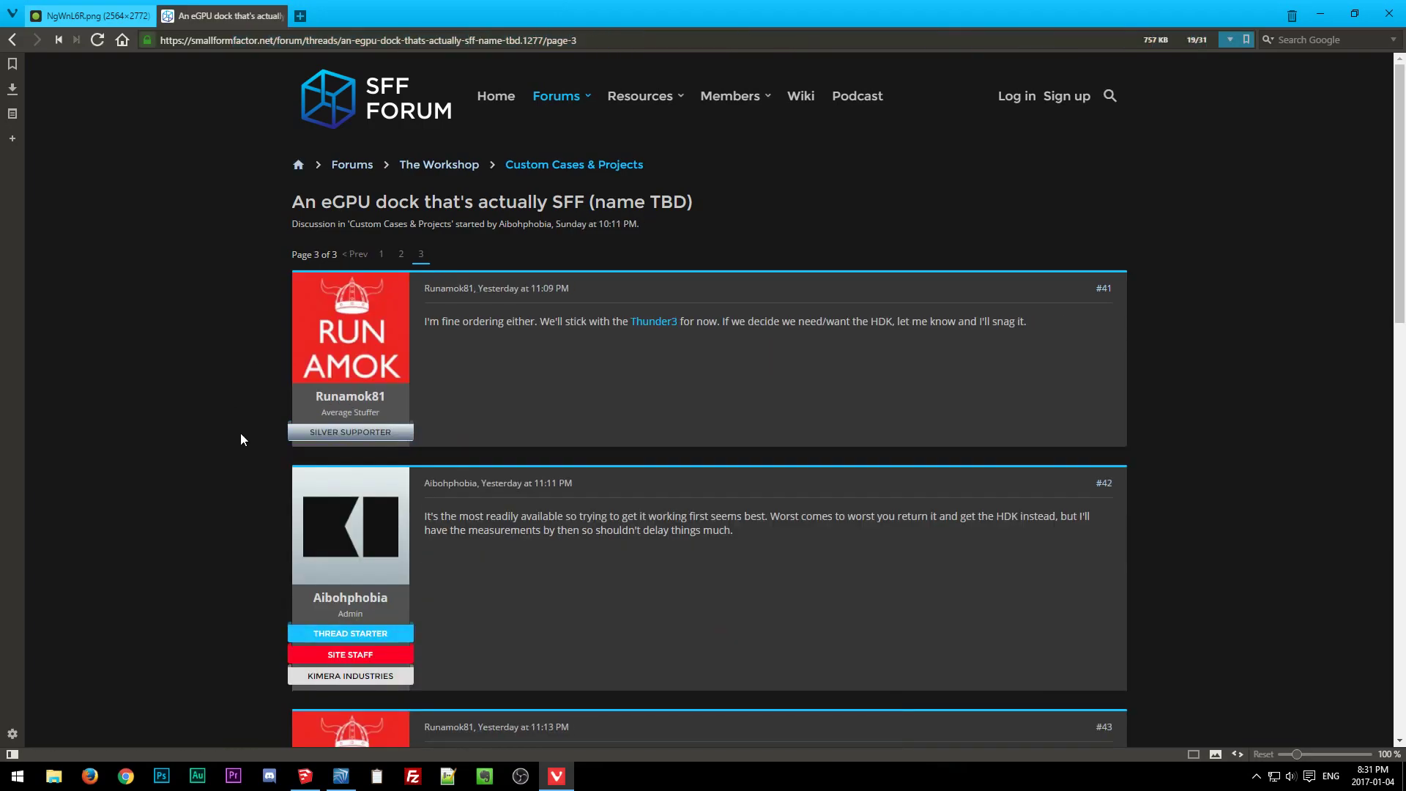
scroll(237, 426, "down", 15)
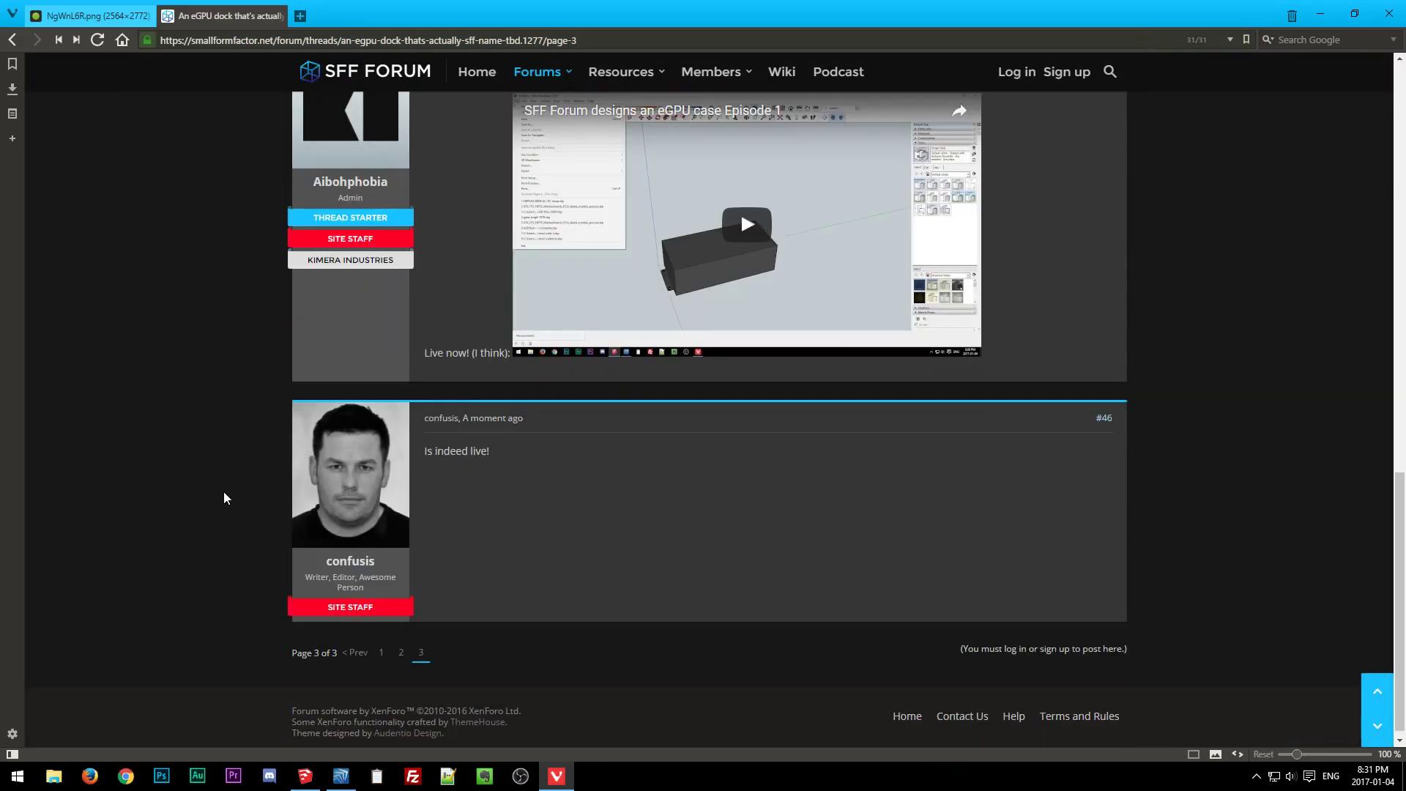
left_click(400, 652)
scroll(192, 486, "down", 20)
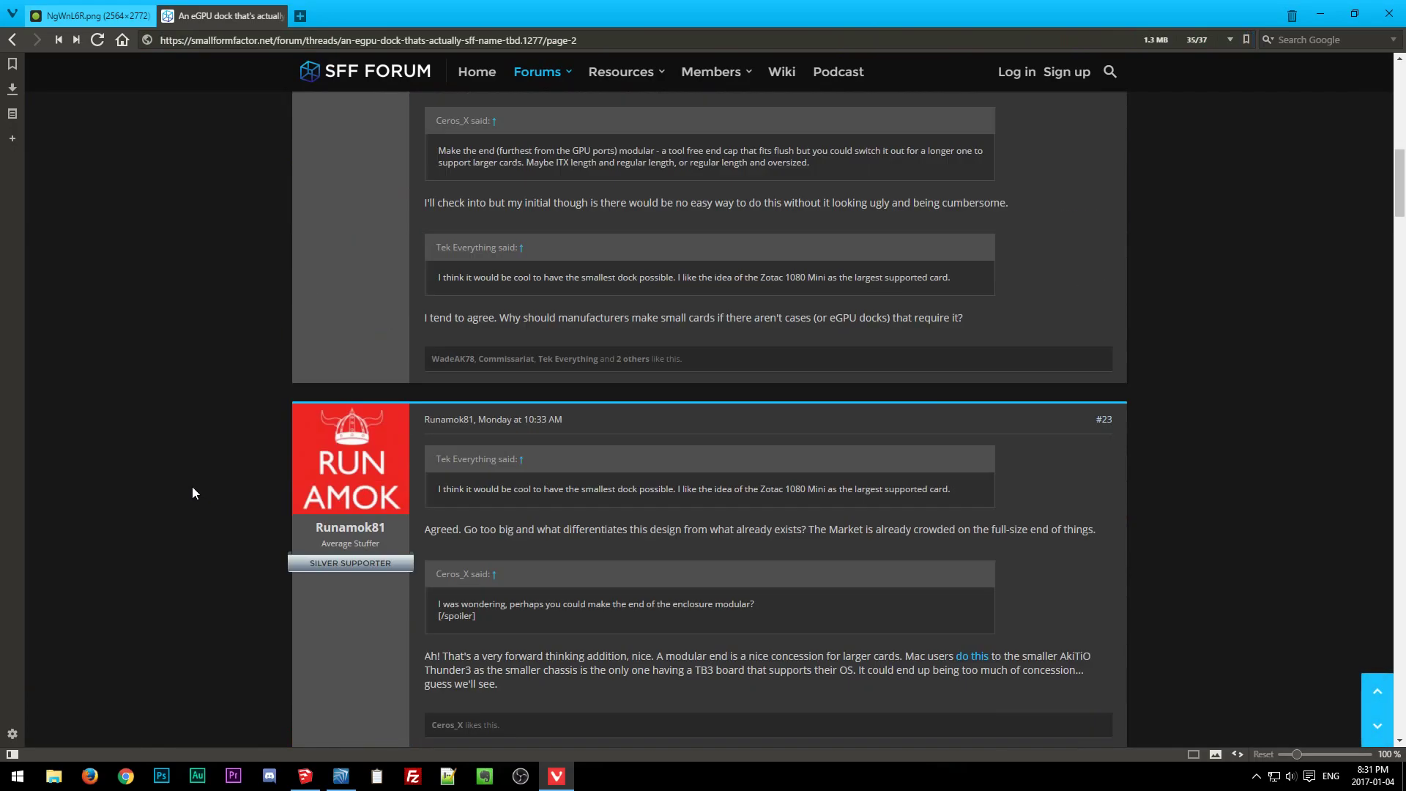
scroll(190, 487, "down", 20)
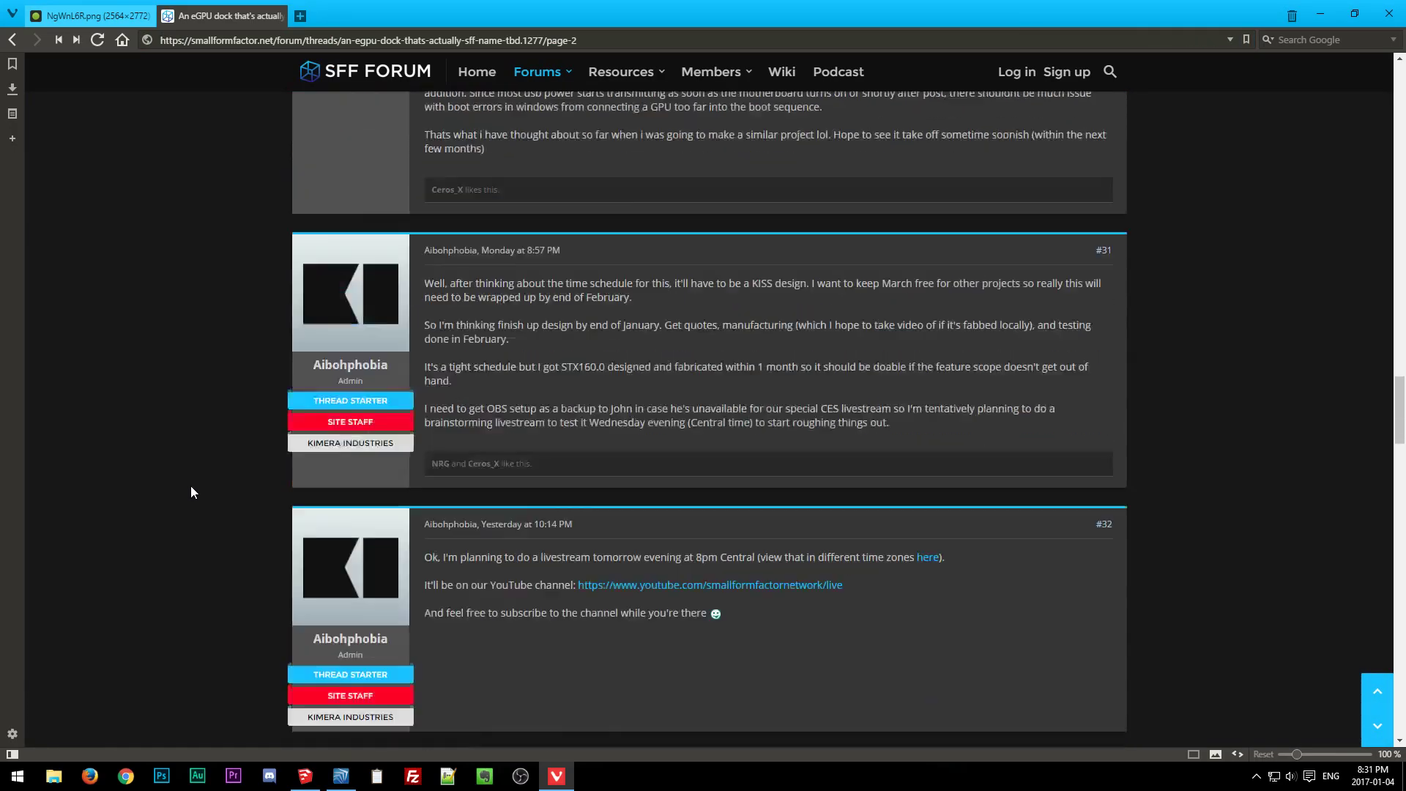
scroll(190, 486, "down", 5)
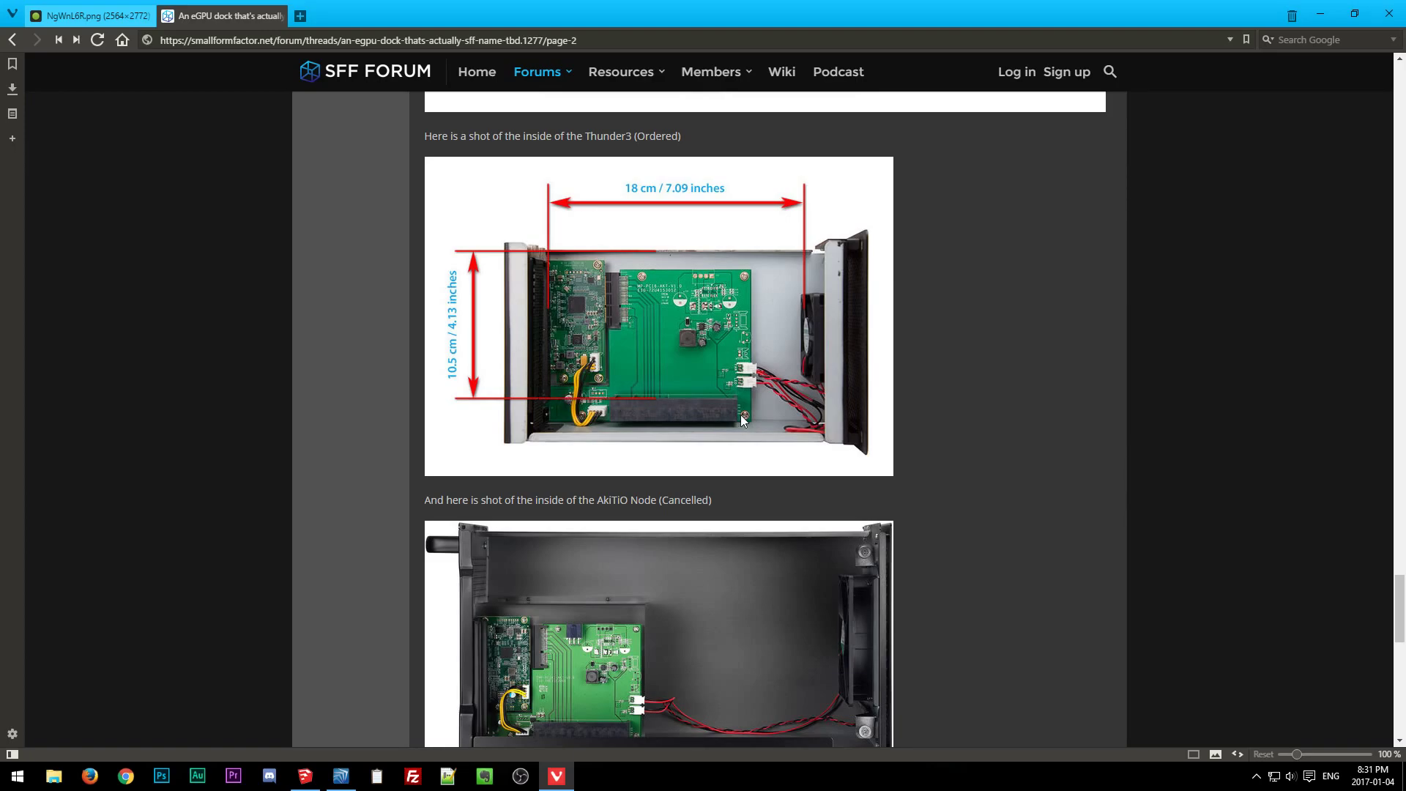
scroll(738, 411, "down", 4)
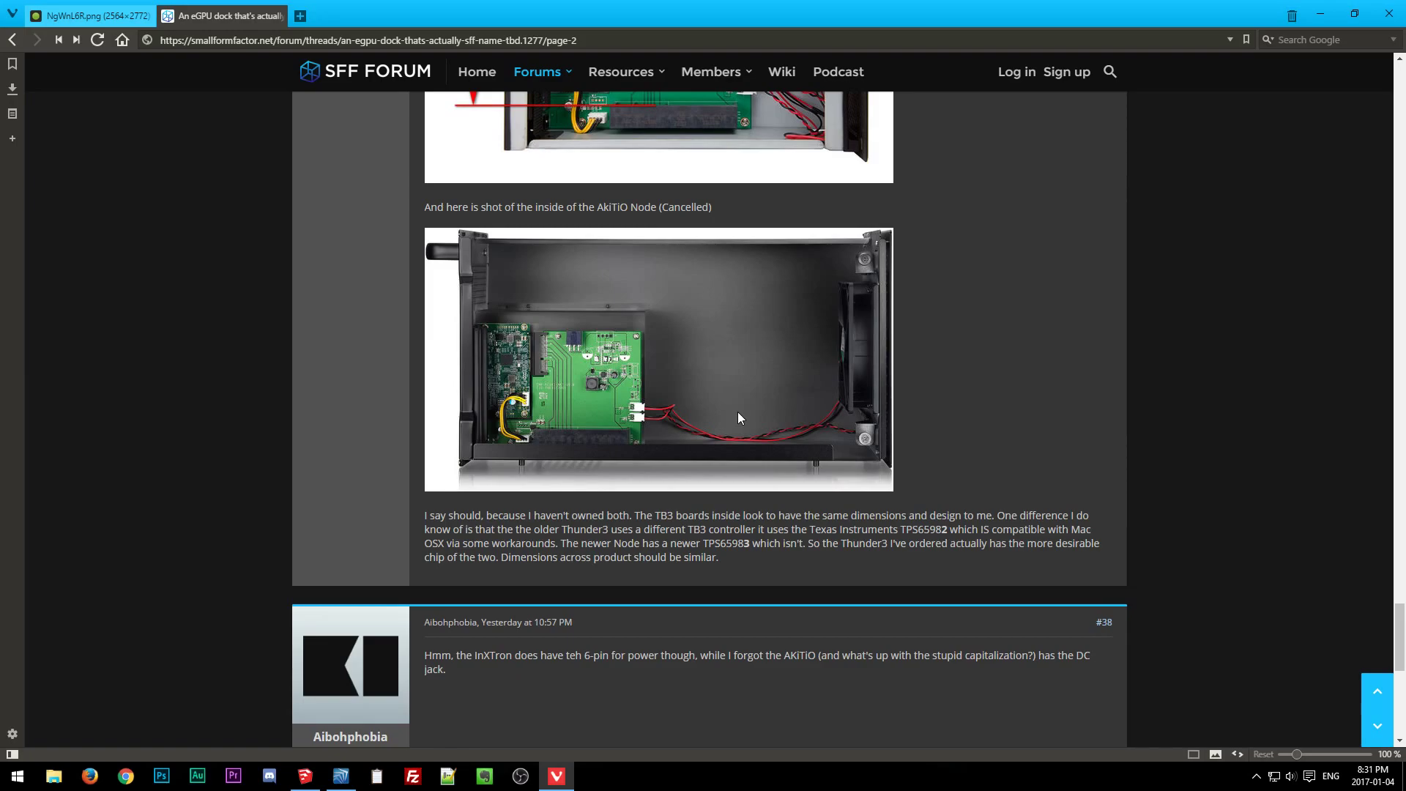
scroll(738, 415, "up", 3)
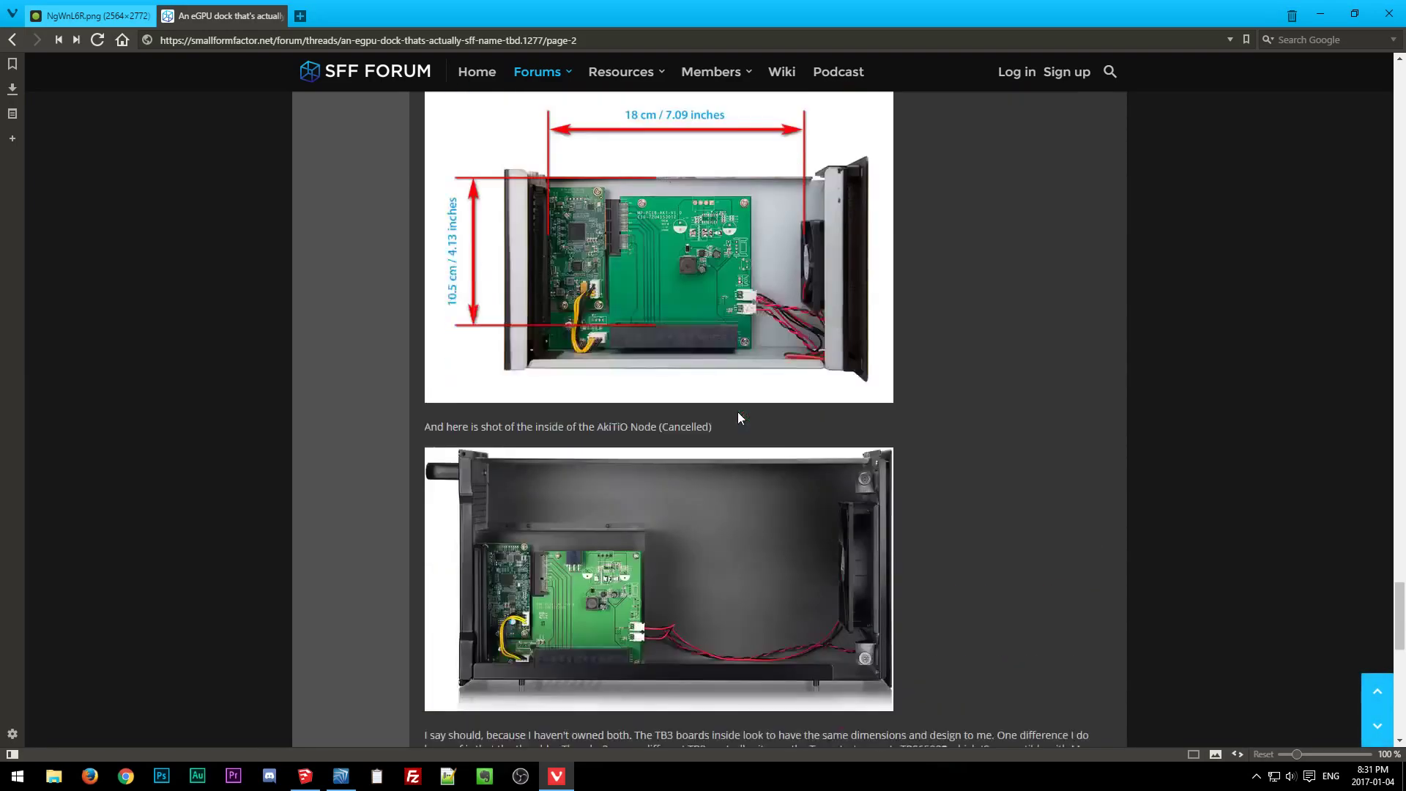
scroll(738, 418, "down", 2)
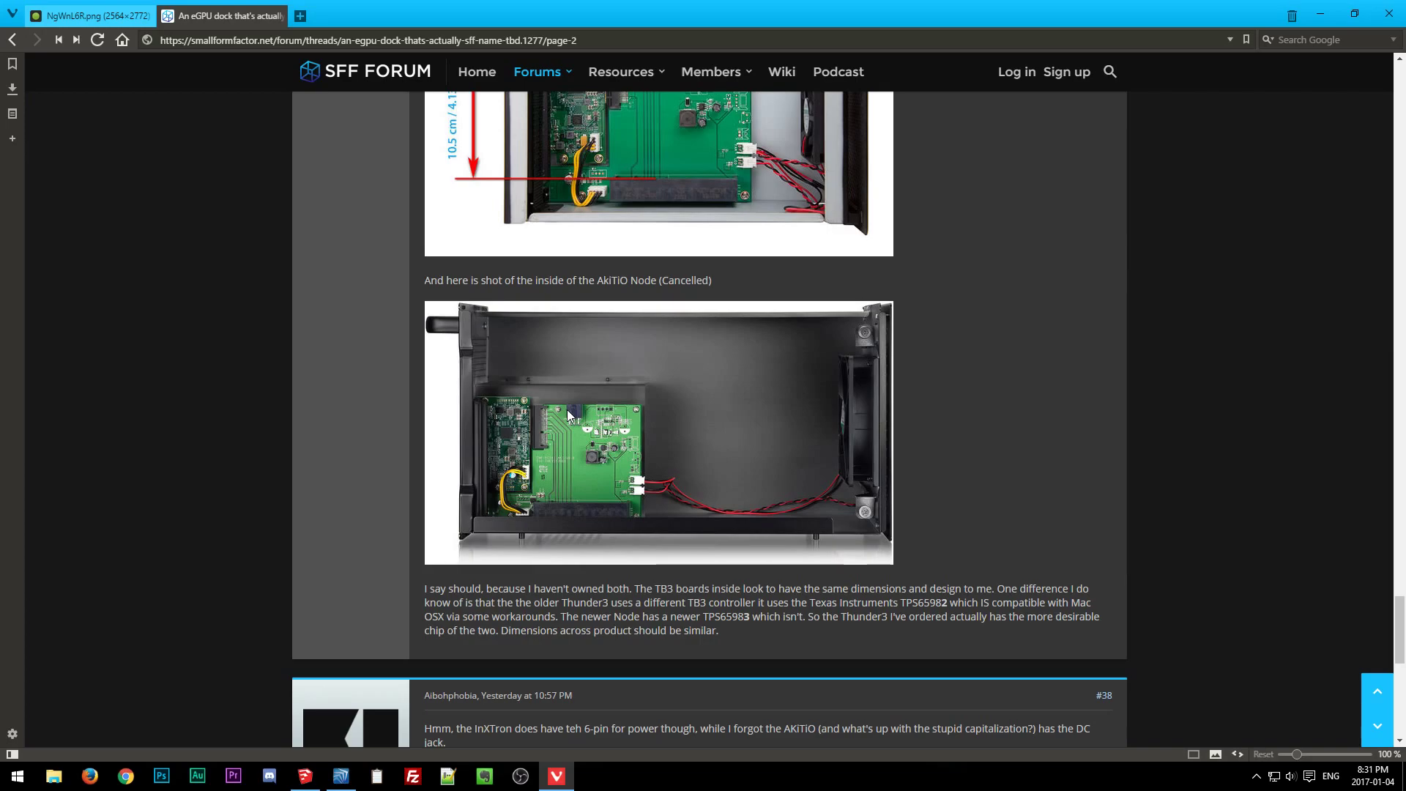
Open the AkiTiO Node interior photo in its own tab and save it to Downloads as 2K5I1Swl.jpg.
right_click(733, 344)
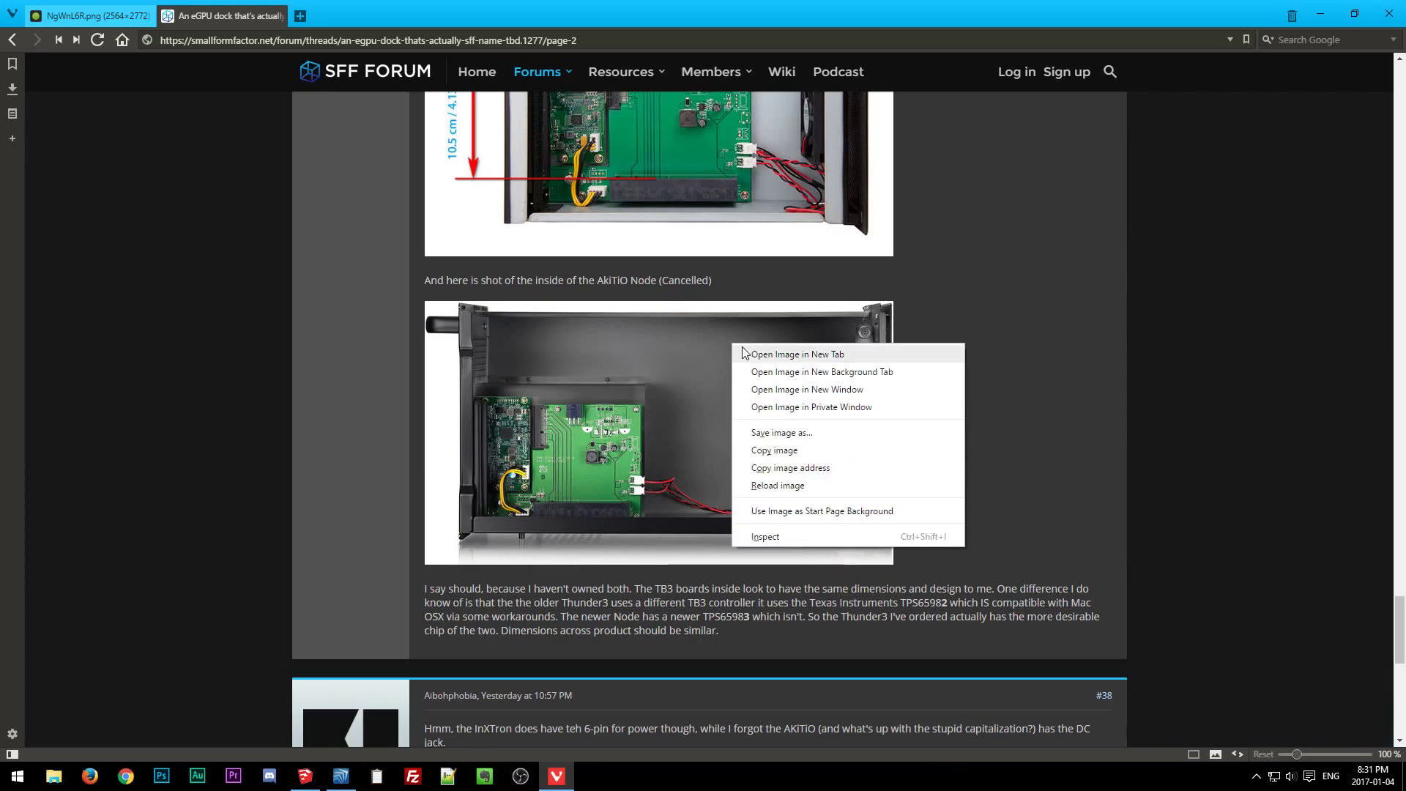
left_click(762, 355)
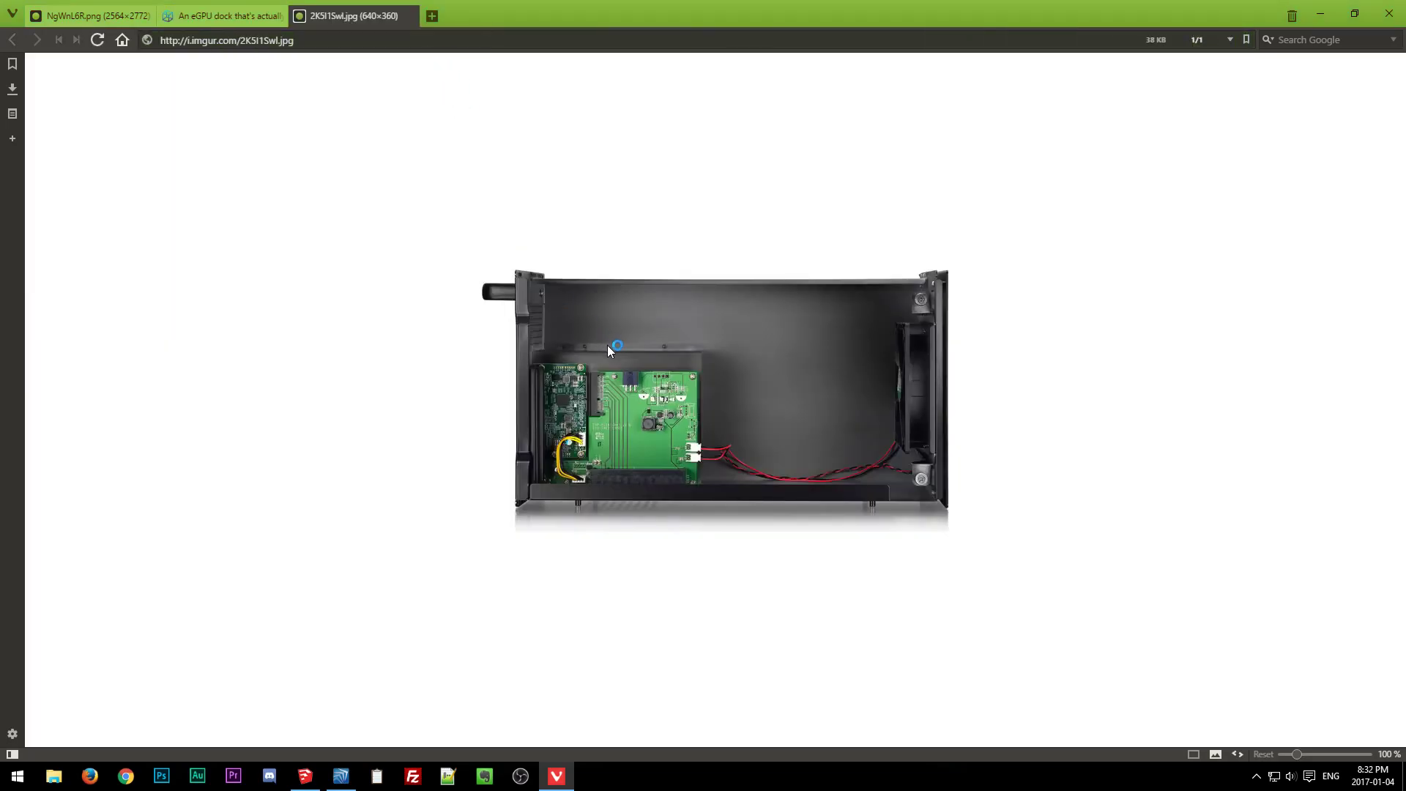
key("ctrl+s")
left_click(71, 207)
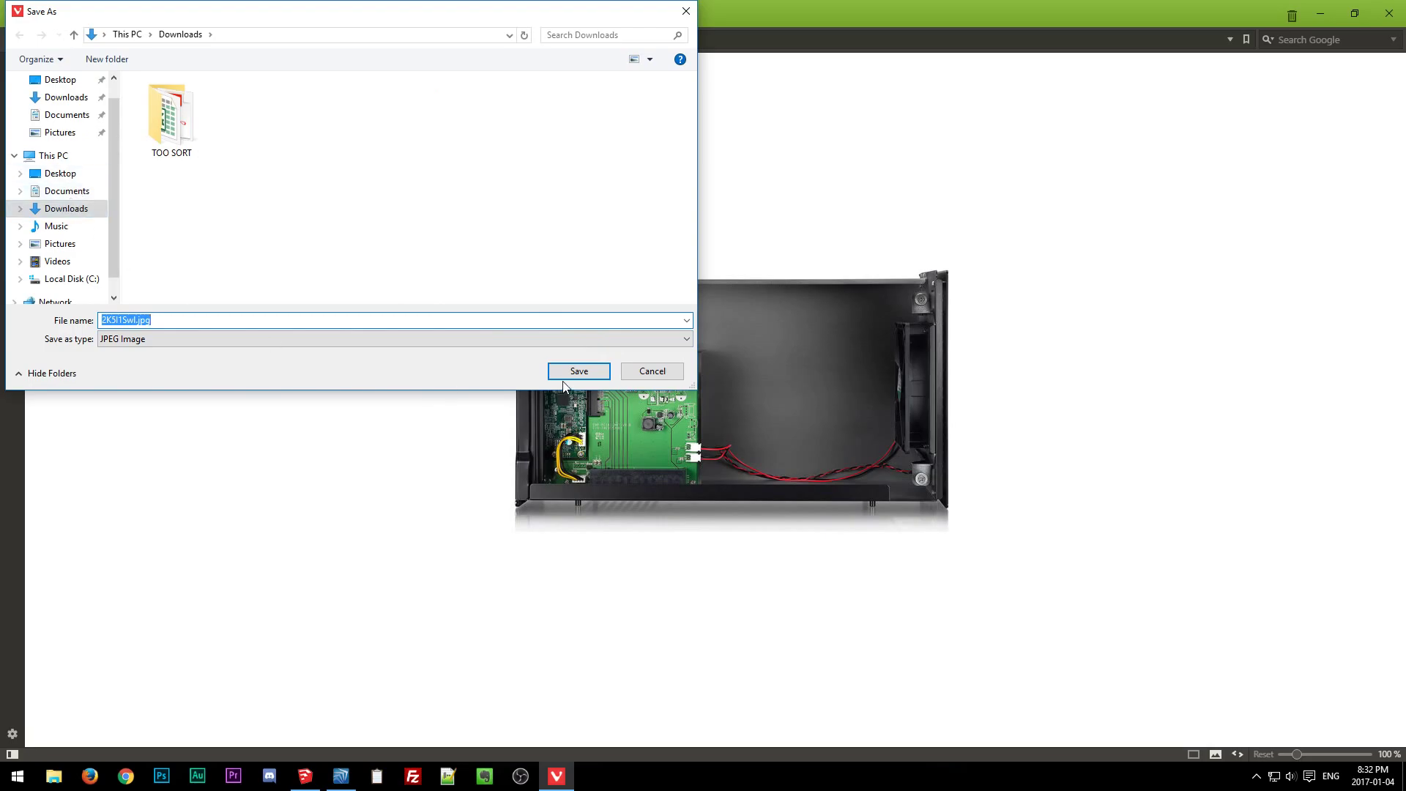
left_click(571, 372)
Switch to SketchUp and launch a second SketchUp window with an empty model.
left_click(296, 783)
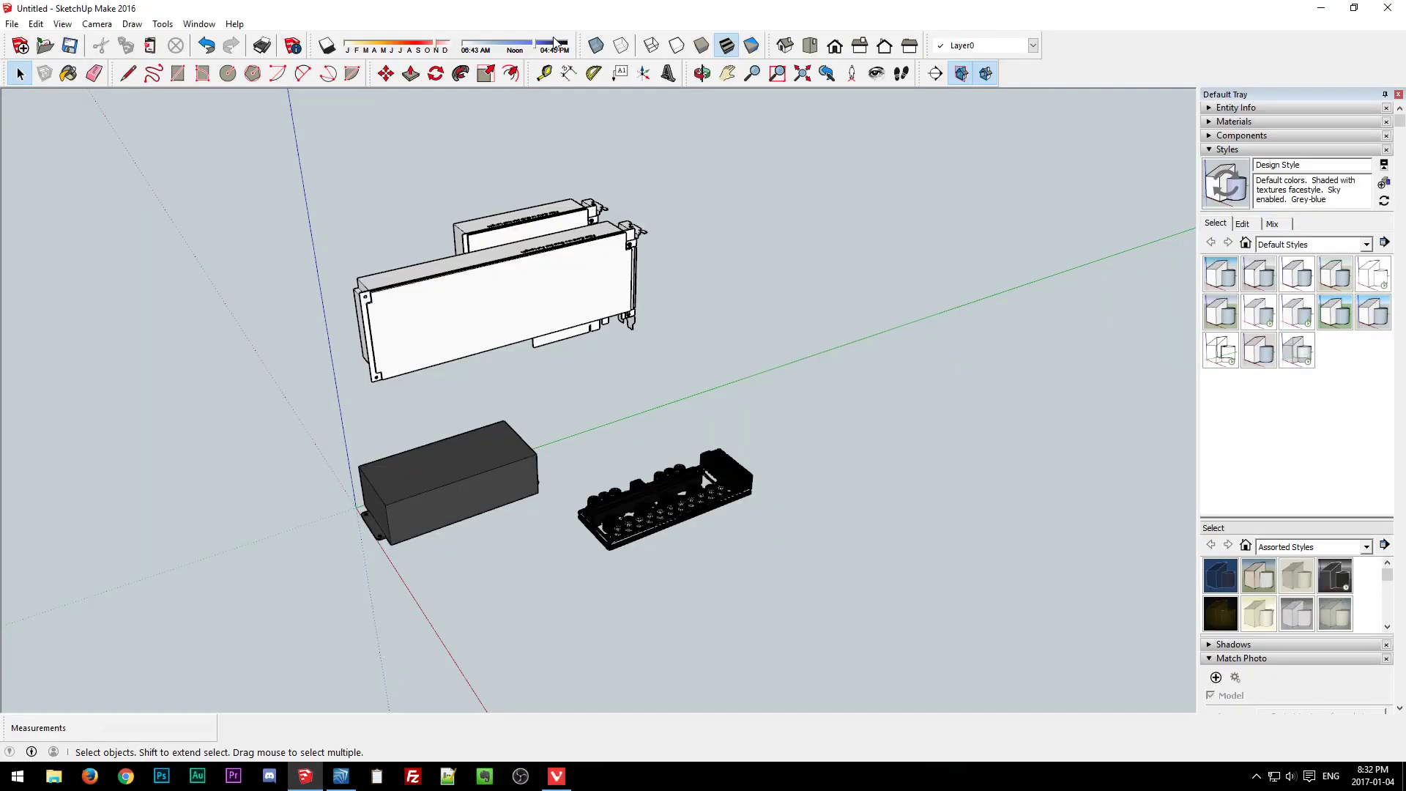
left_click_drag(285, 168, 949, 653)
left_click(950, 653)
right_click(304, 765)
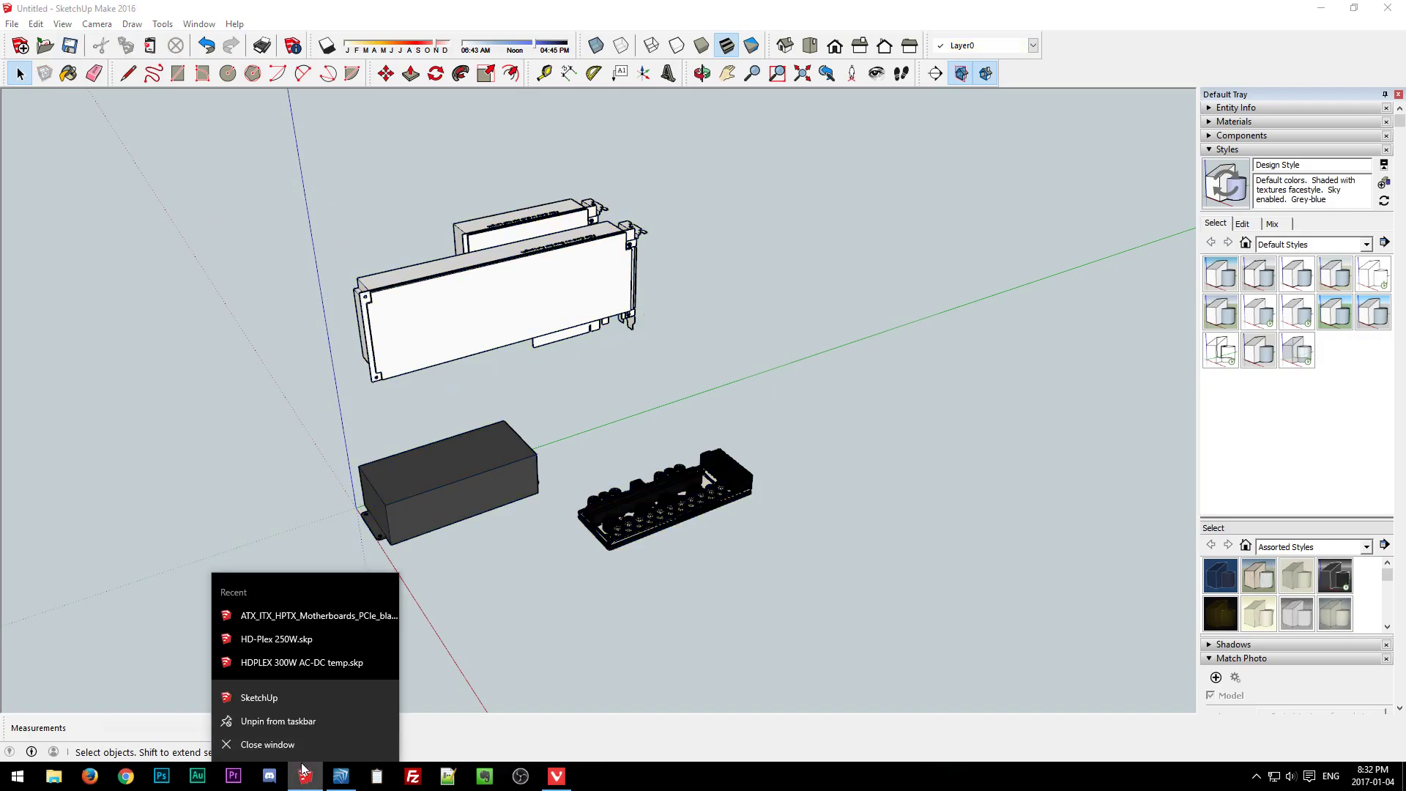
left_click(282, 701)
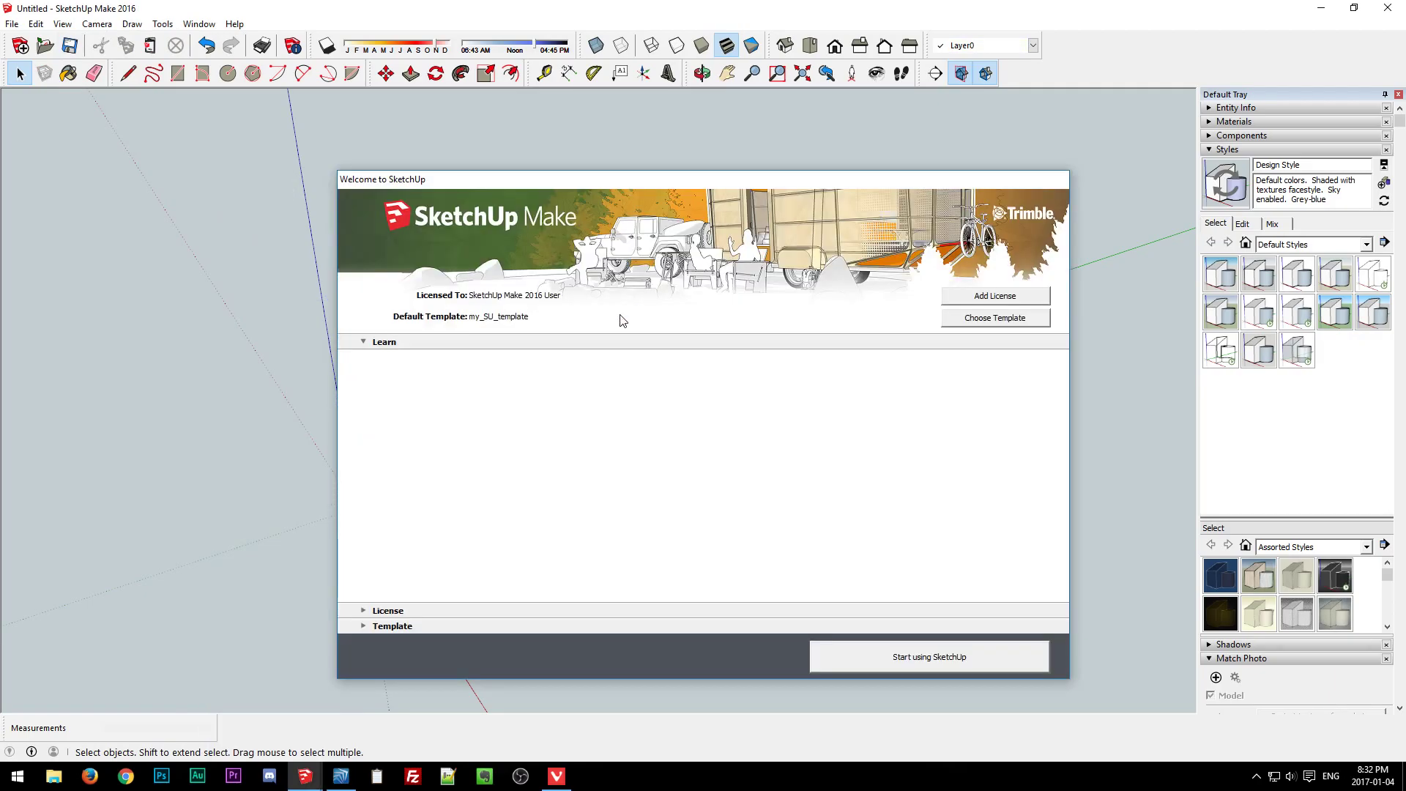
left_click(927, 655)
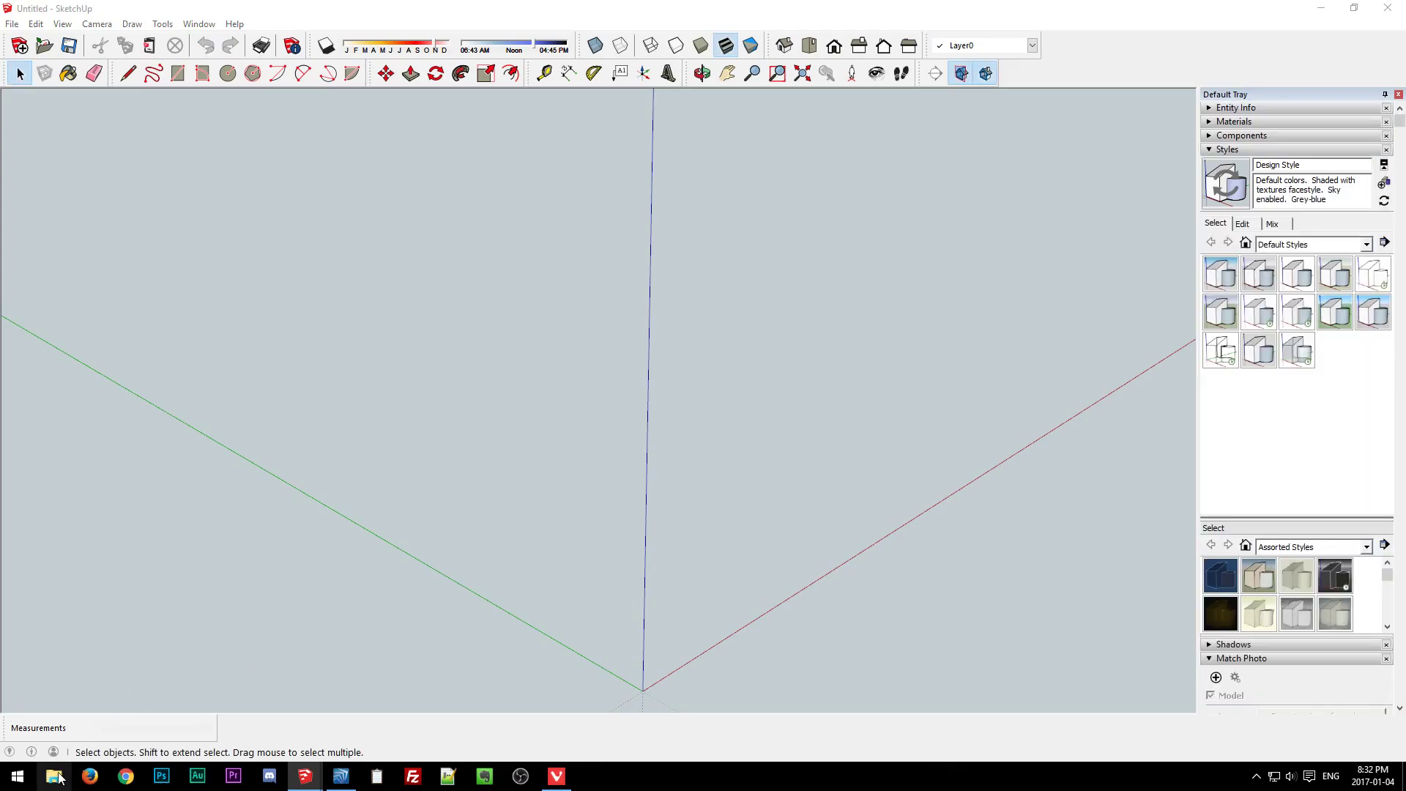
Find the saved 2K5I1Swl.jpg in the Downloads folder and open it in Photoshop.
left_click(54, 775)
left_click(41, 179)
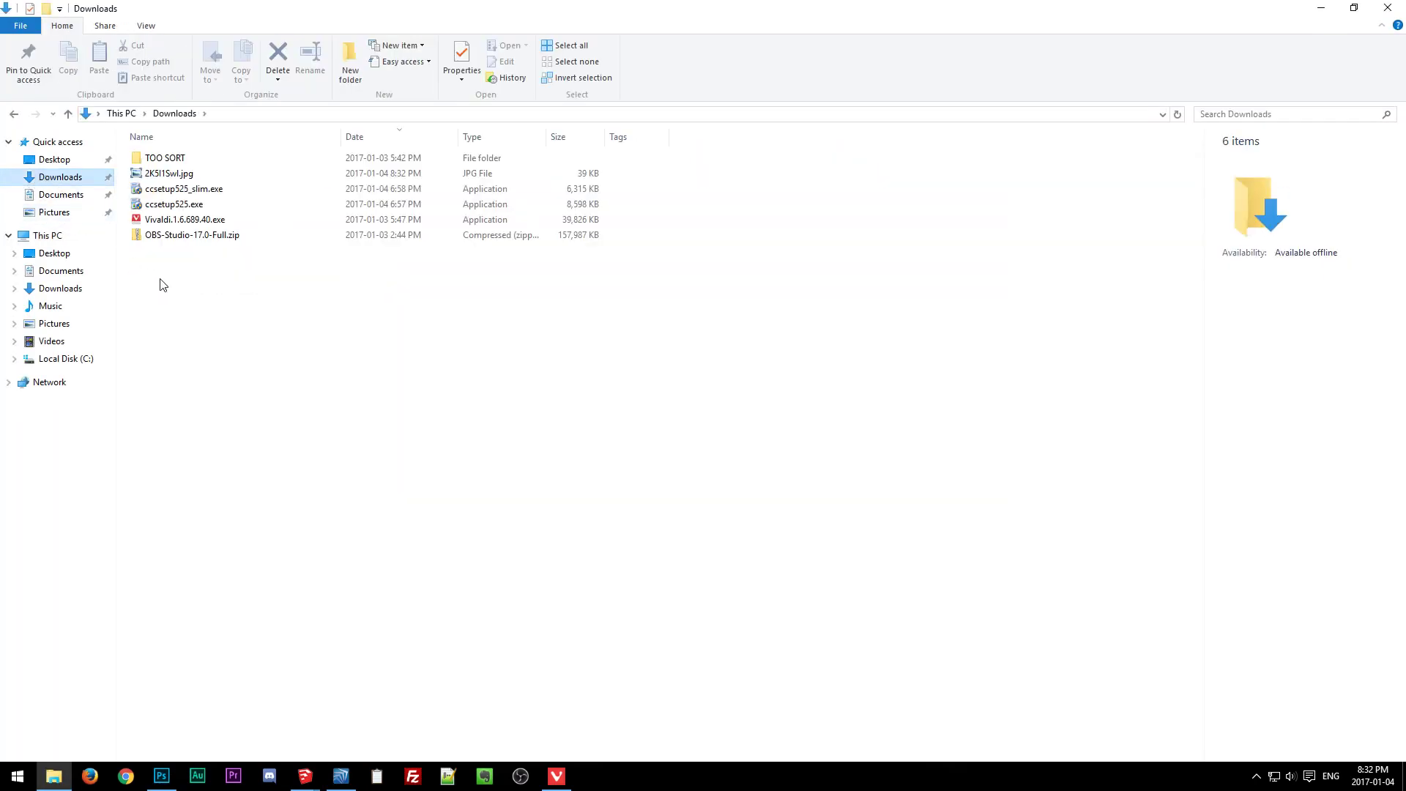
right_click(170, 181)
left_click(202, 237)
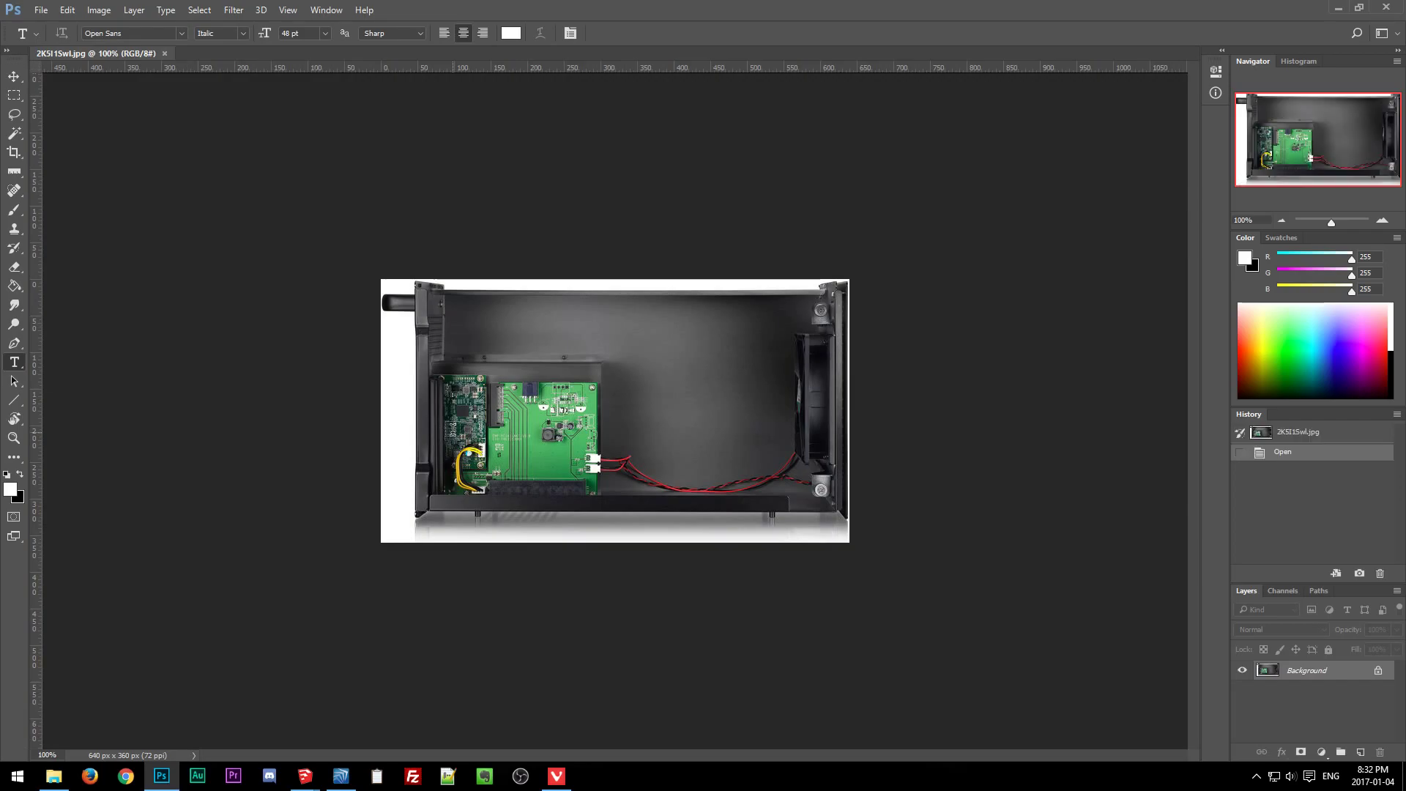
Examine the Node's TB3 and PCIe boards and power connector in the photo at 200% and 300% zoom.
left_click(1382, 221)
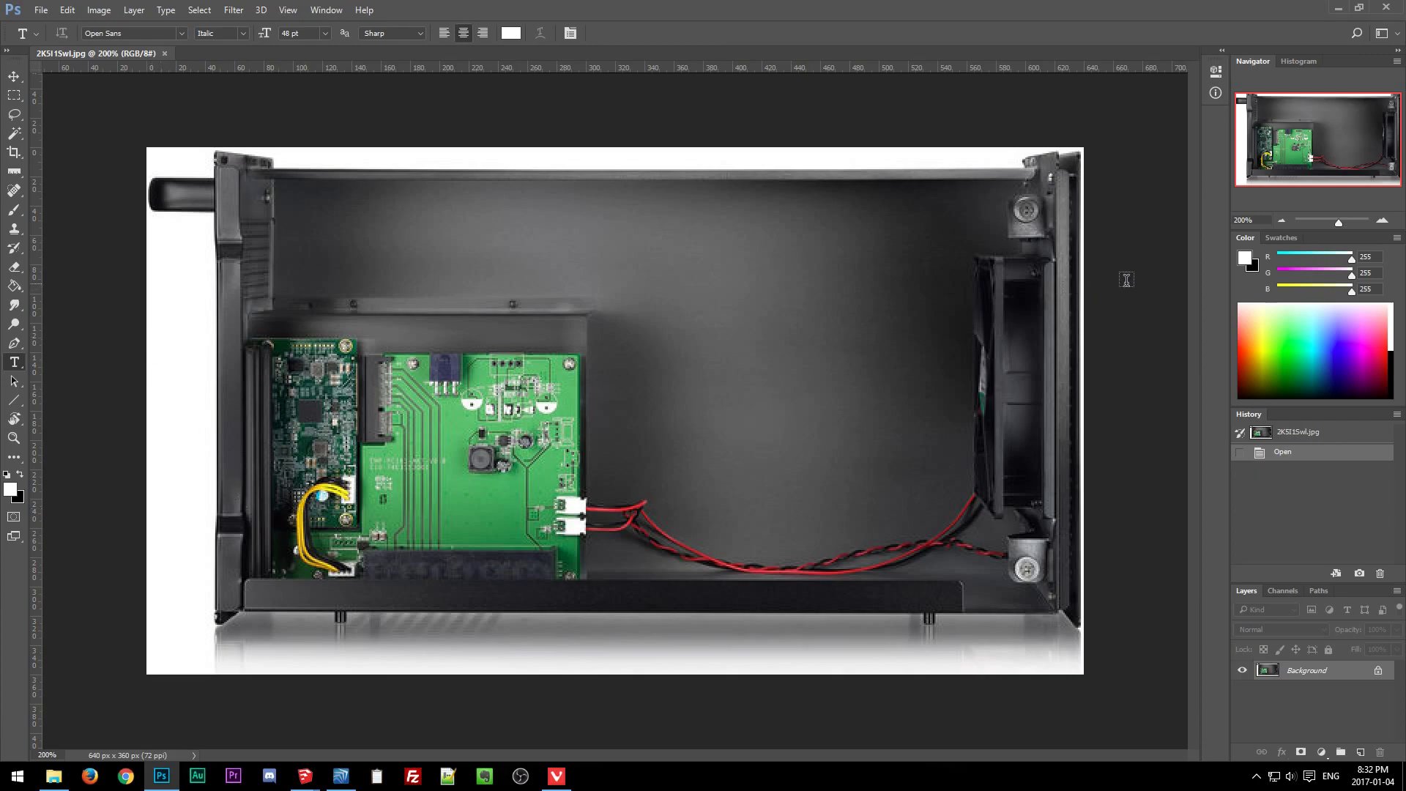
left_click(1384, 221)
left_click_drag(1354, 163, 1327, 161)
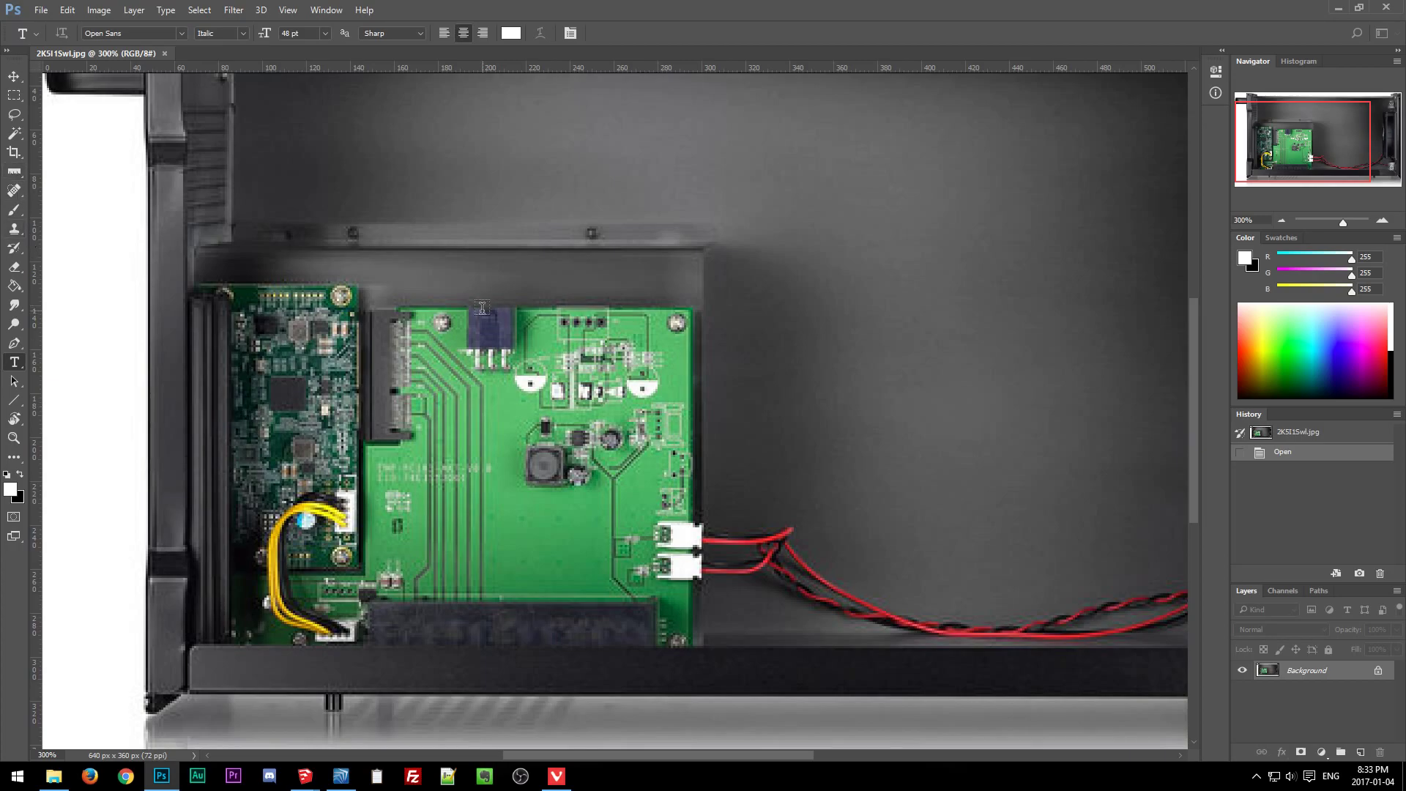
left_click(1281, 222)
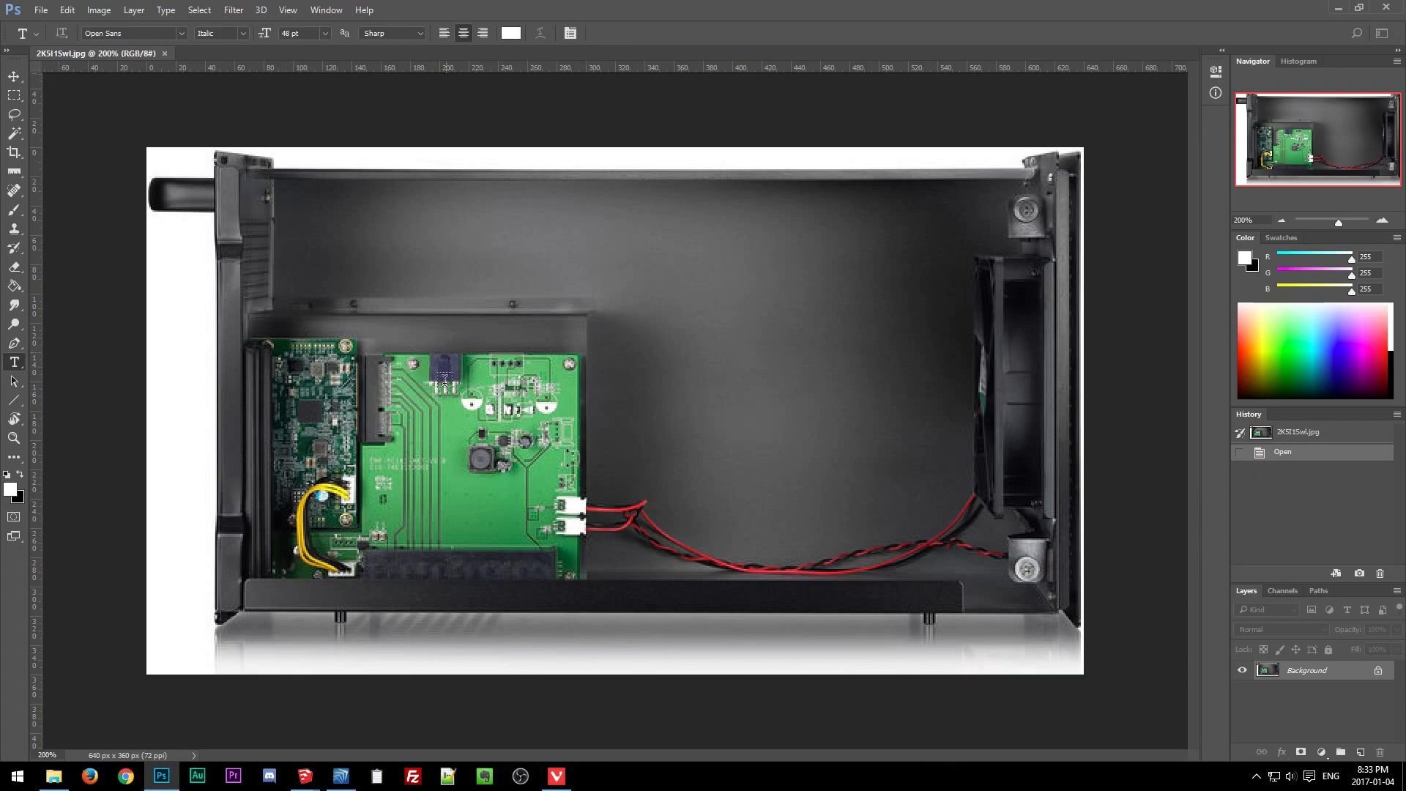
Switch to the SketchUp window holding the reference models and view the PCIe cards, enclosure and HD-Plex board.
mouse_move(317, 777)
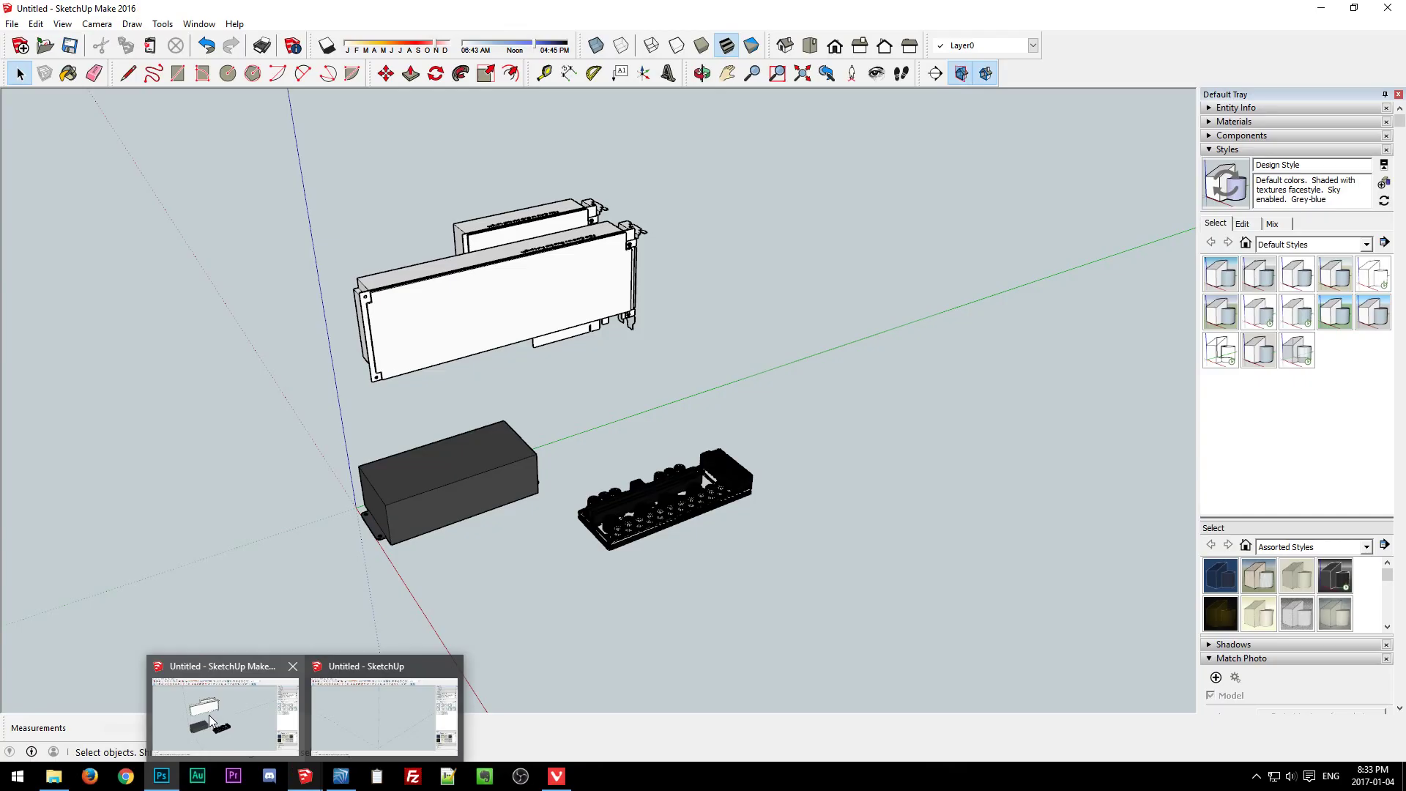
left_click(212, 720)
mouse_move(349, 548)
middle_mouse_down()
mouse_move(323, 703)
mouse_move(372, 438)
middle_mouse_up()
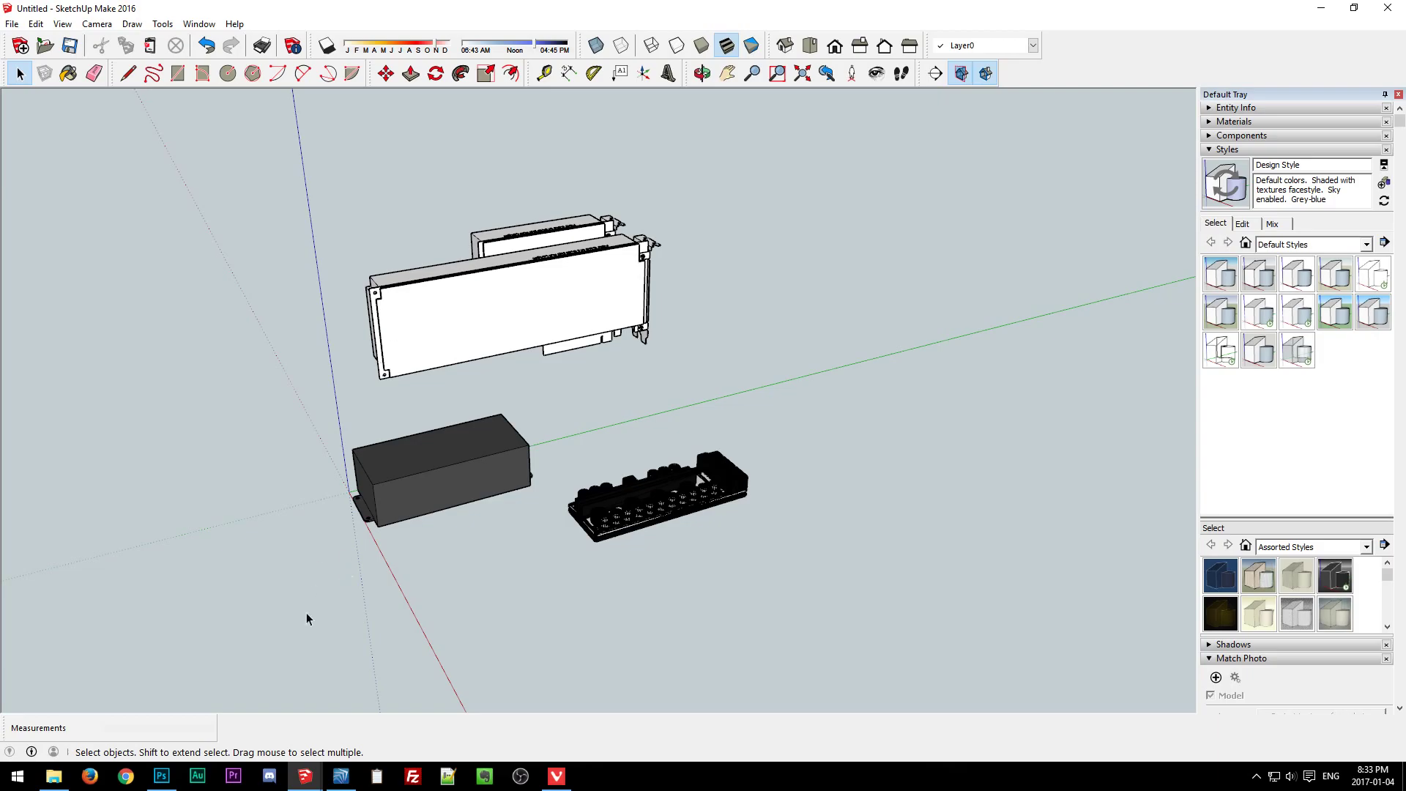
left_click(551, 778)
left_click(432, 16)
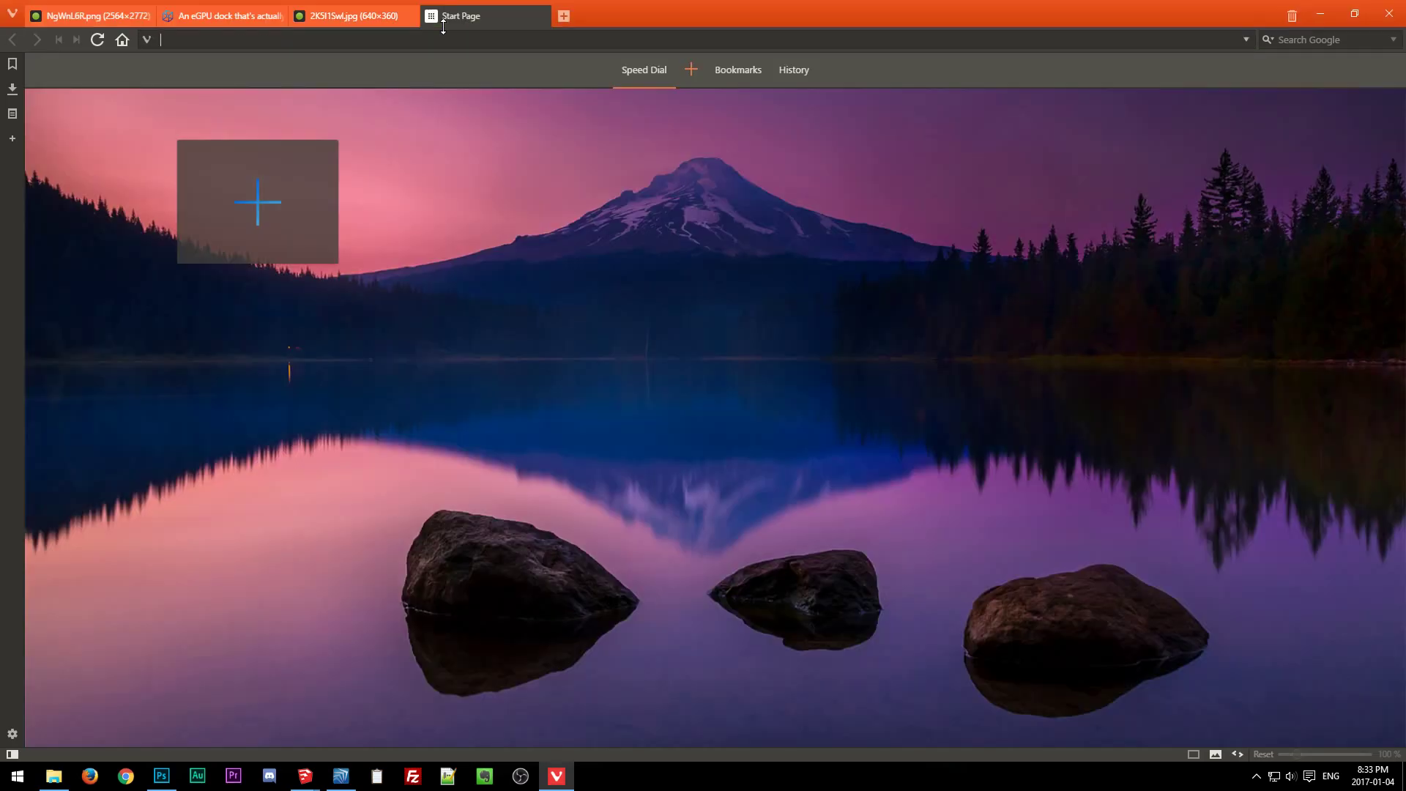
type("molex mini fit")
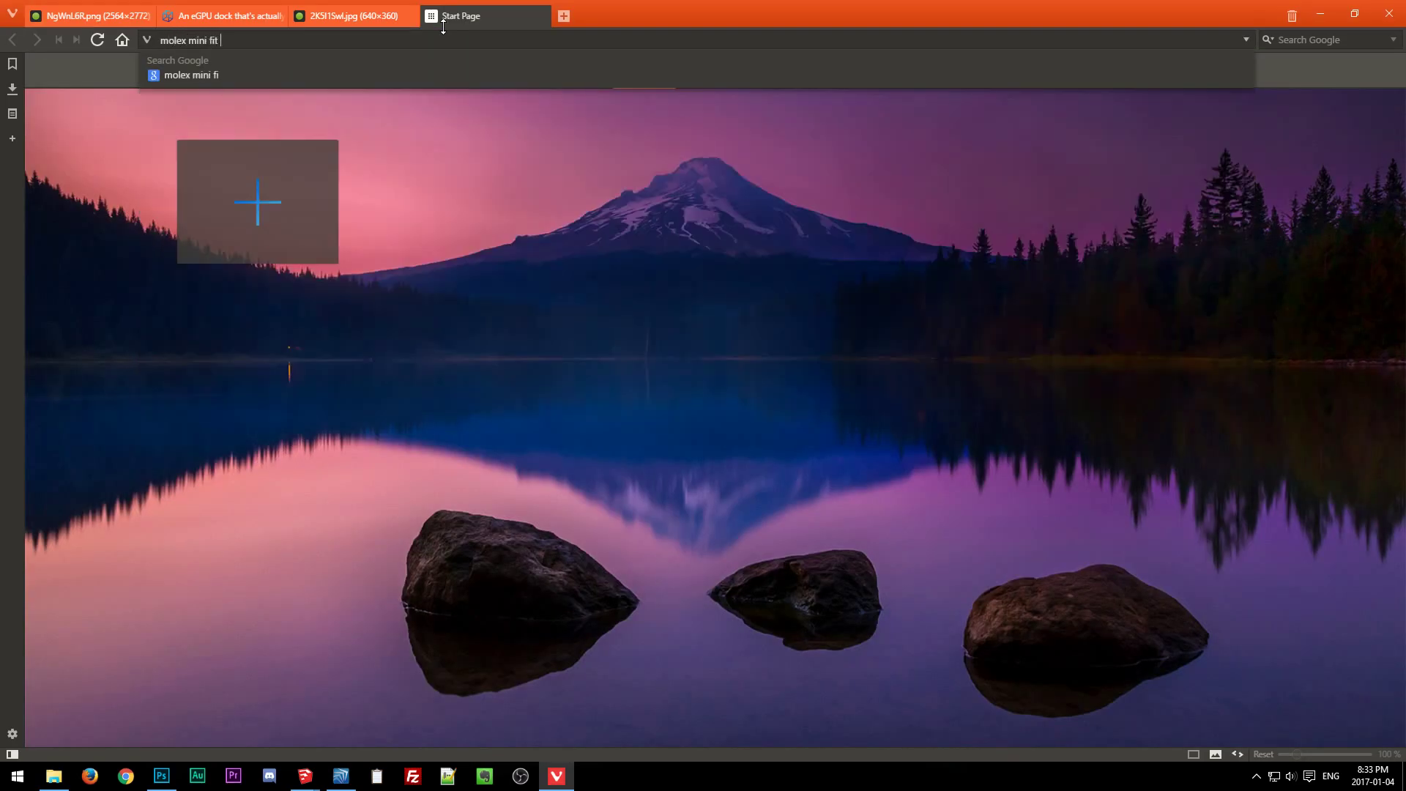
type("jr")
key("Return")
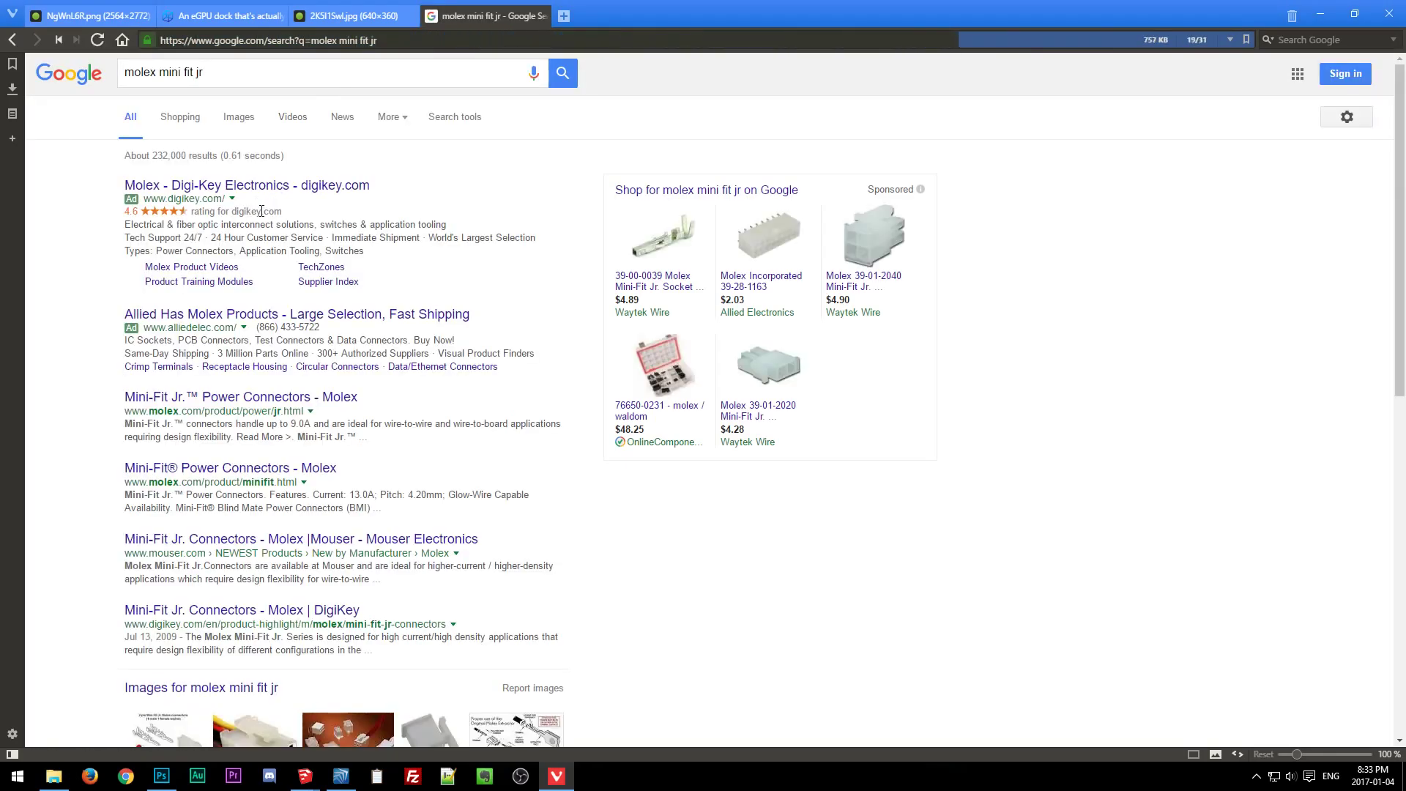
left_click(218, 401)
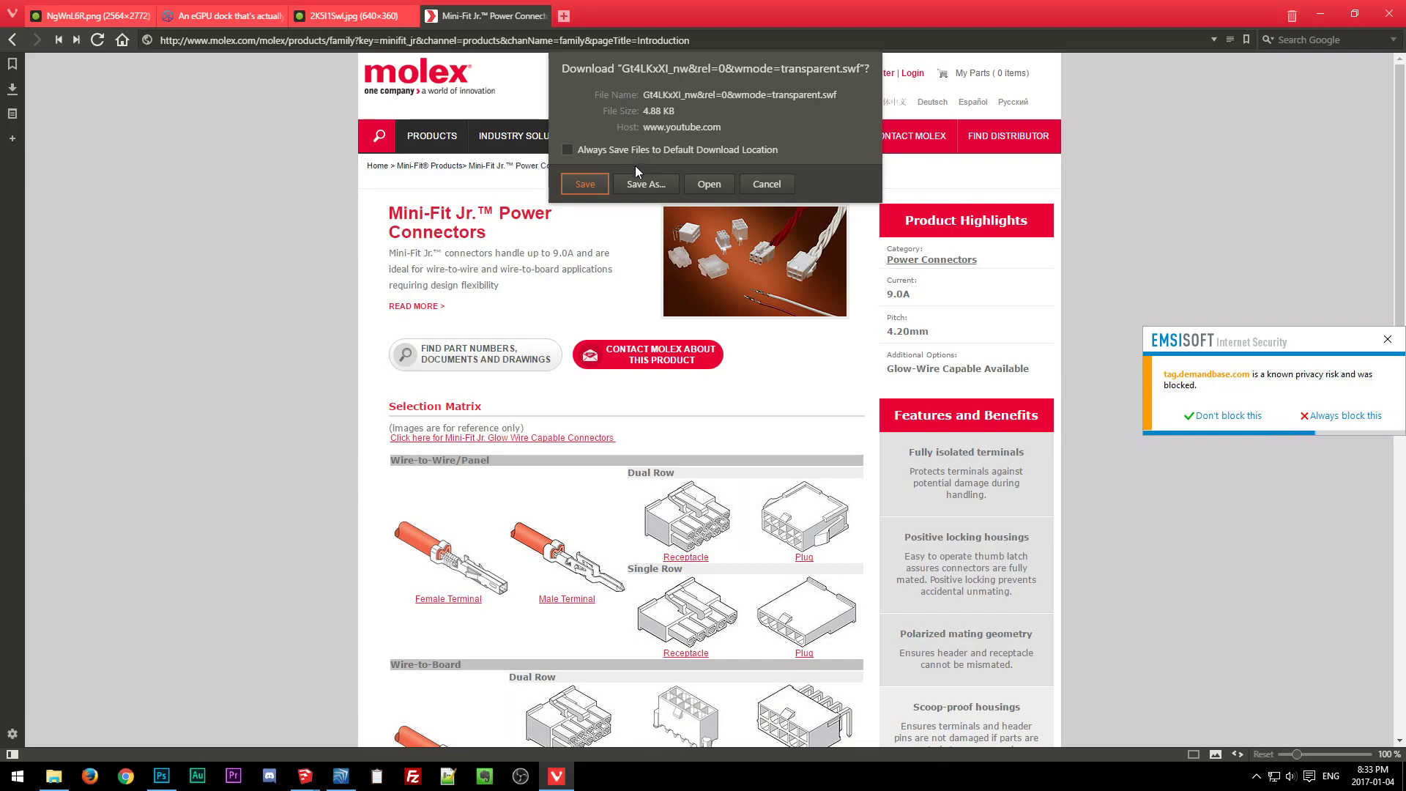
left_click(775, 186)
Examine the Mini-Fit Jr. selection matrix, comparing the wire-to-wire and wire-to-board receptacles, plugs and headers.
scroll(515, 467, "down", 4)
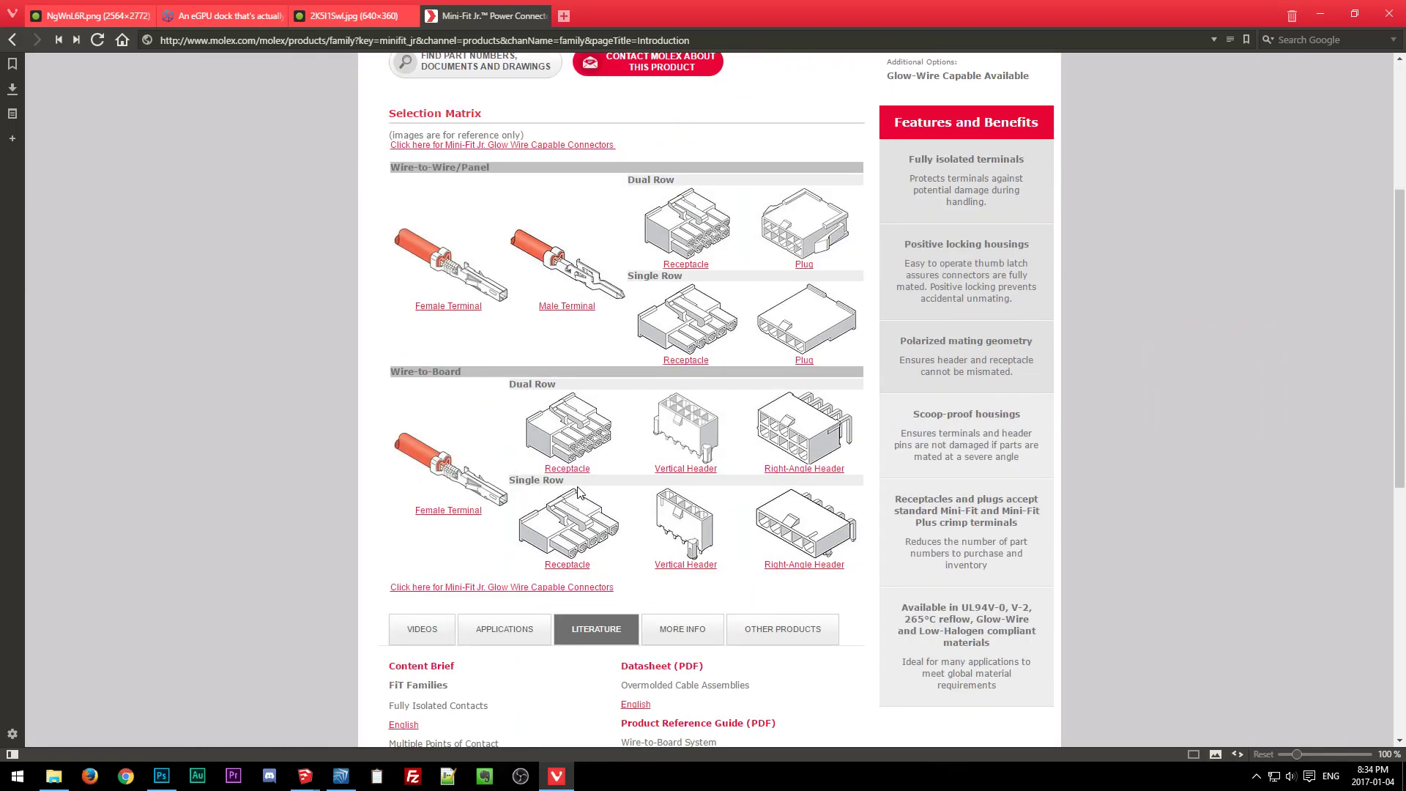
scroll(564, 501, "up", 4)
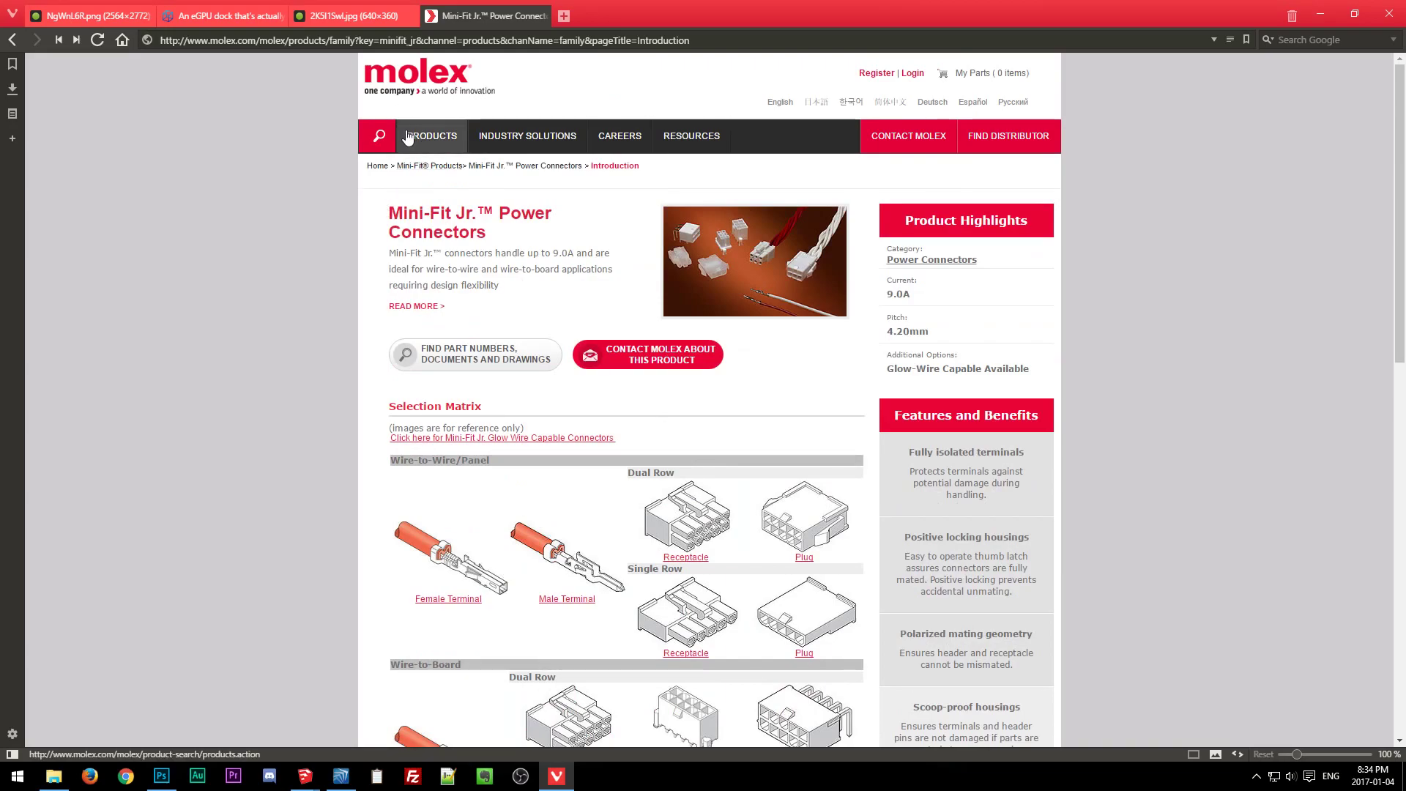
scroll(249, 248, "down", 1)
scroll(214, 327, "up", 1)
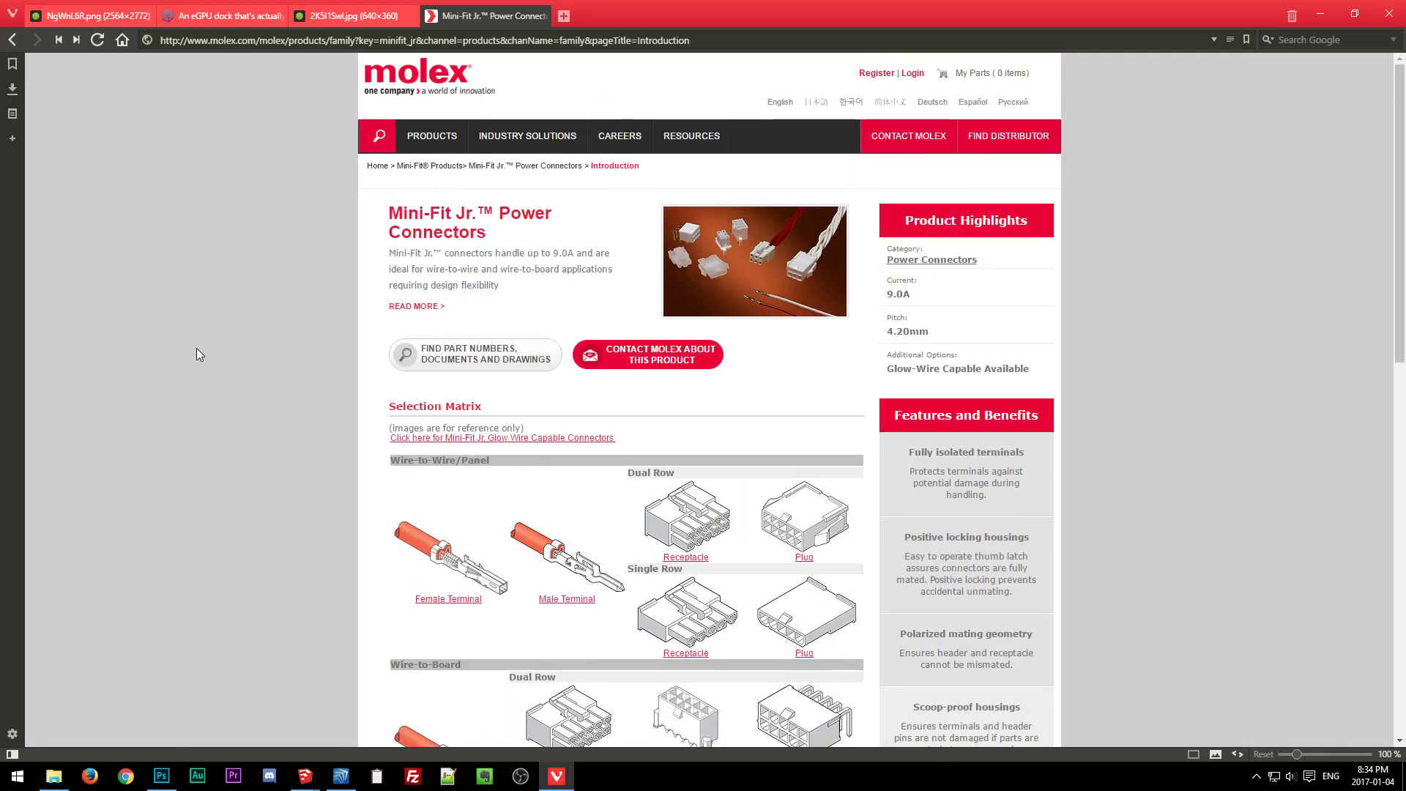
scroll(196, 348, "down", 5)
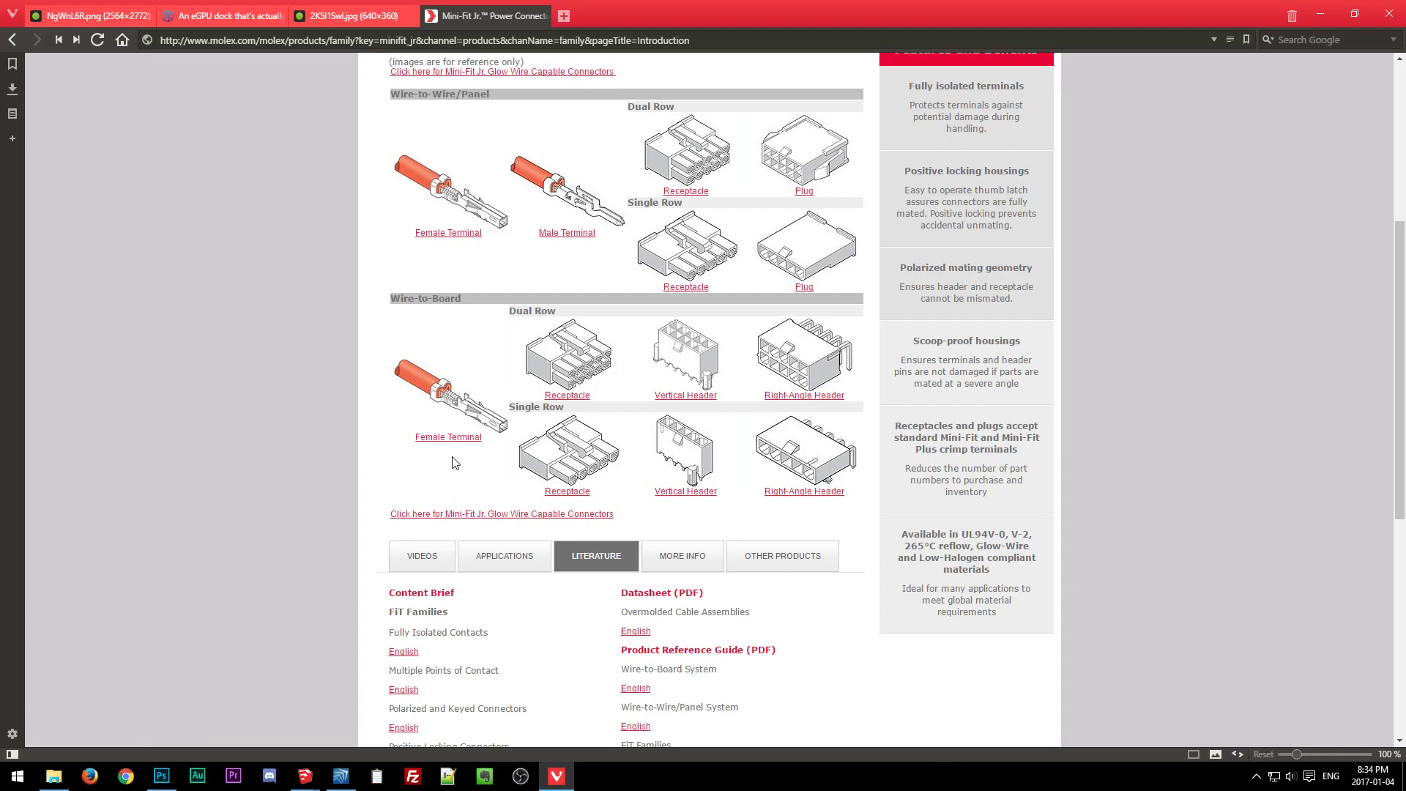
scroll(455, 494, "up", 5)
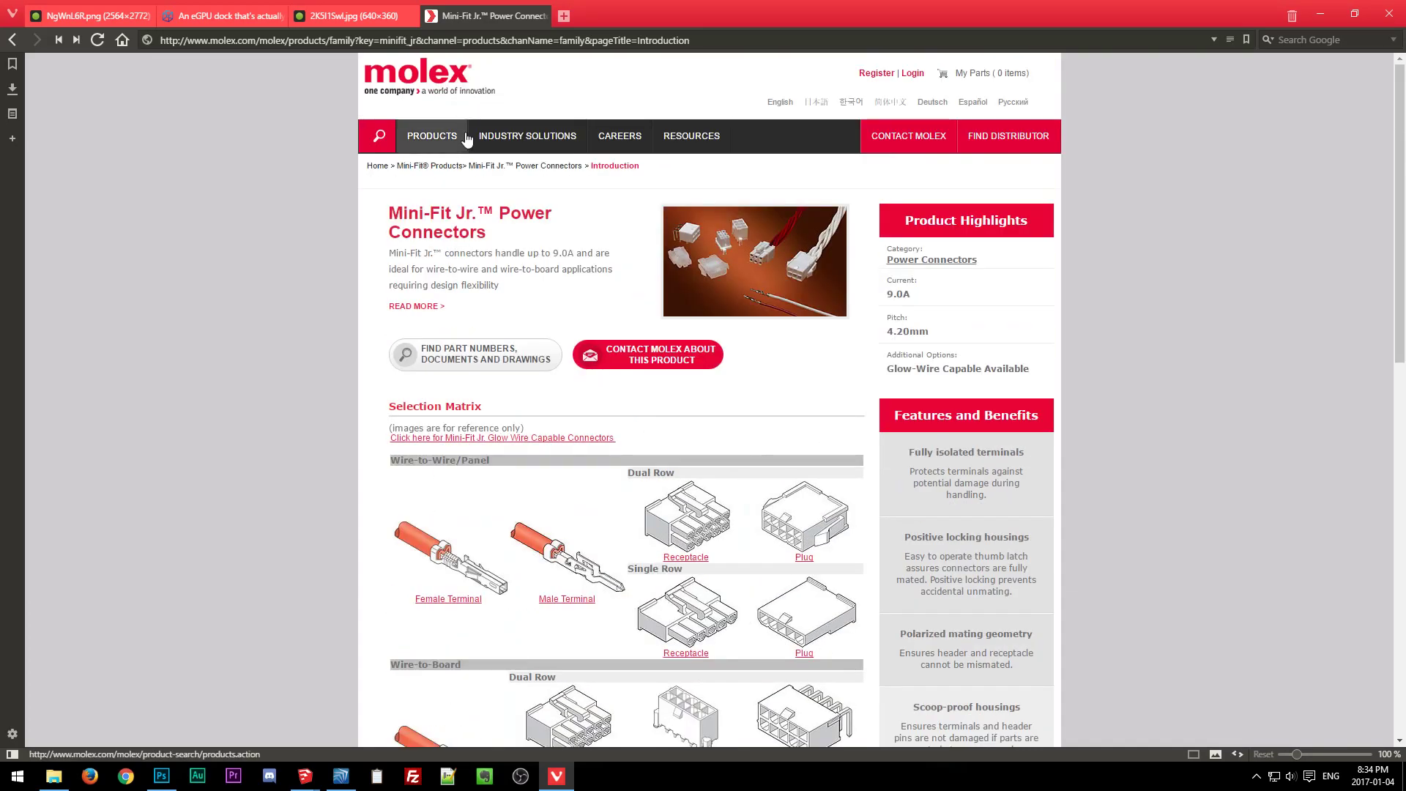
scroll(217, 311, "down", 4)
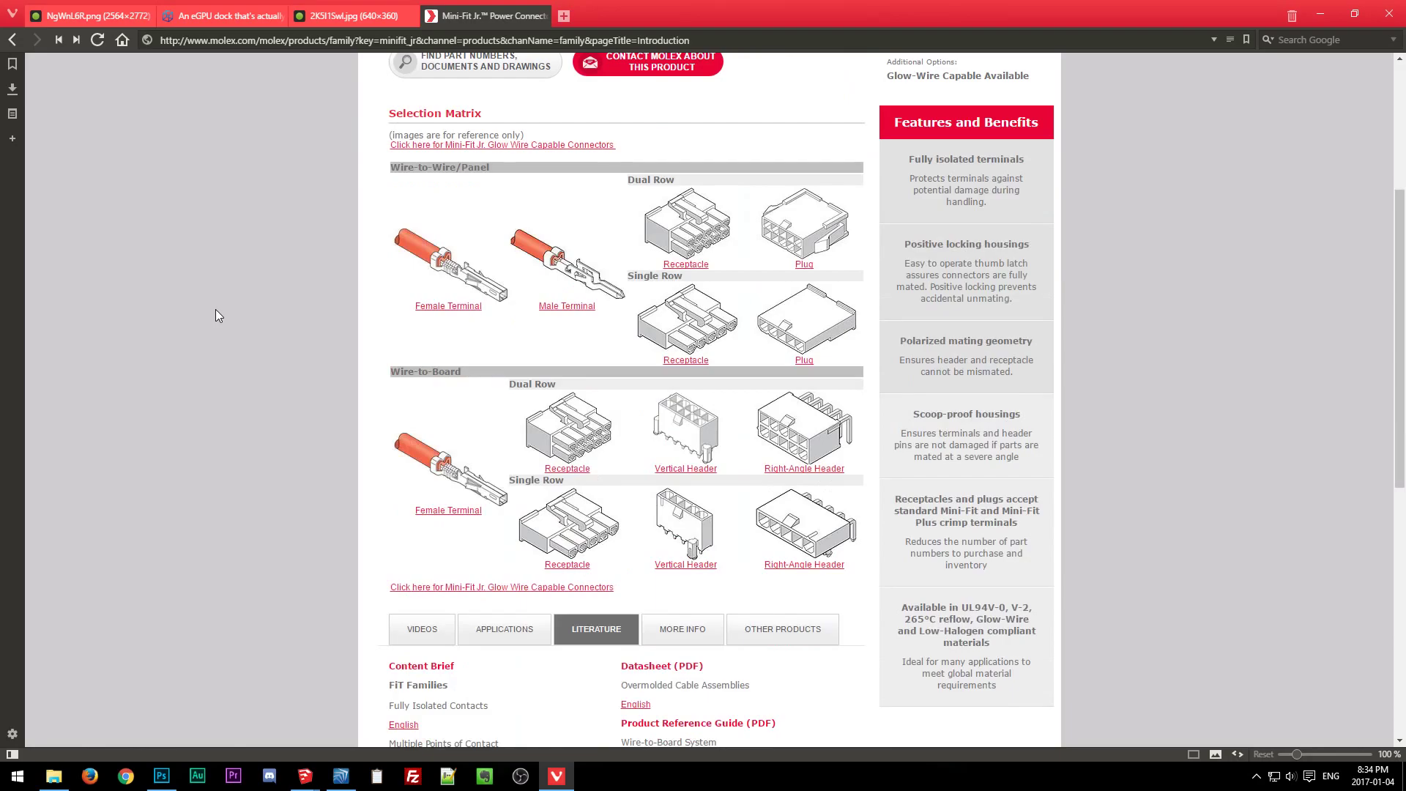
scroll(220, 344, "up", 4)
scroll(383, 534, "down", 3)
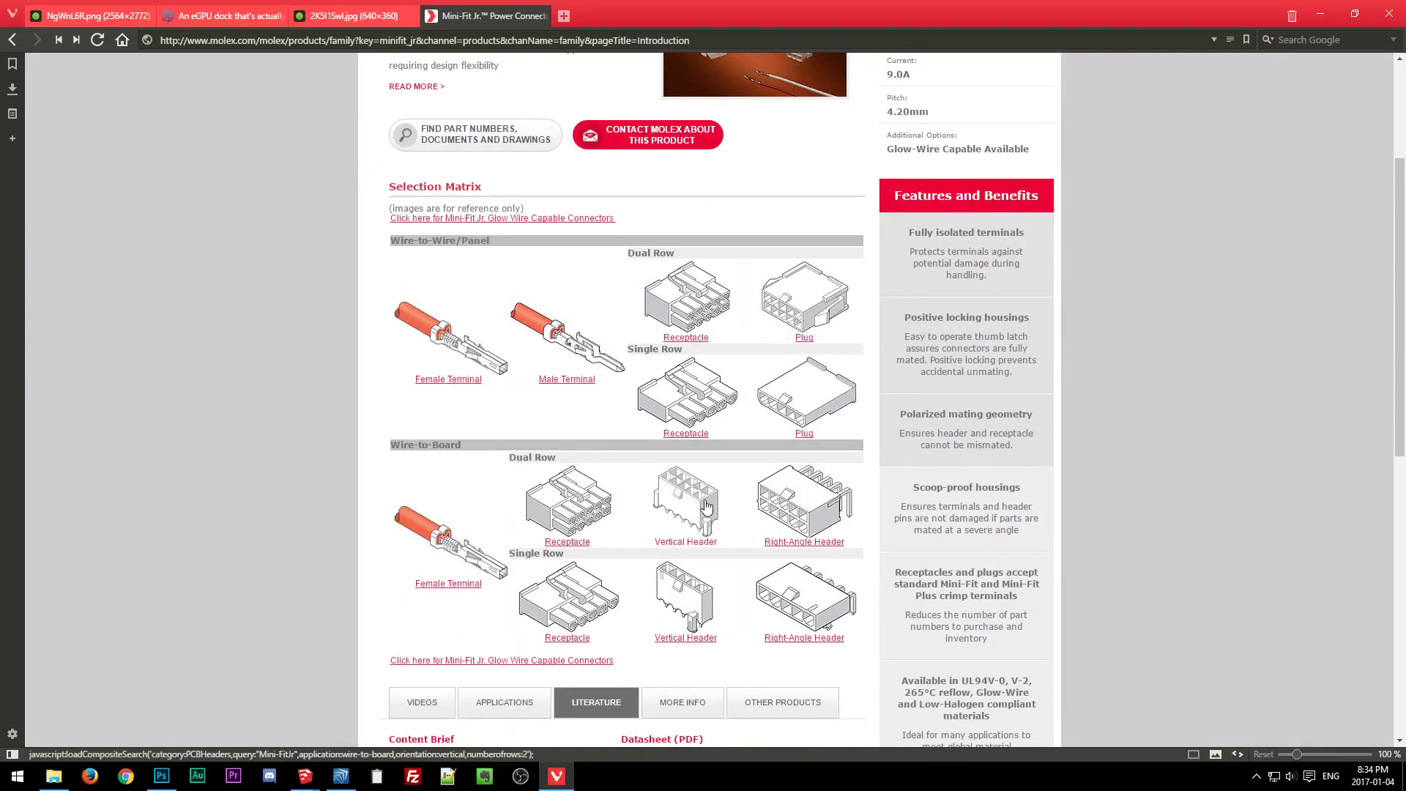
scroll(558, 607, "up", 3)
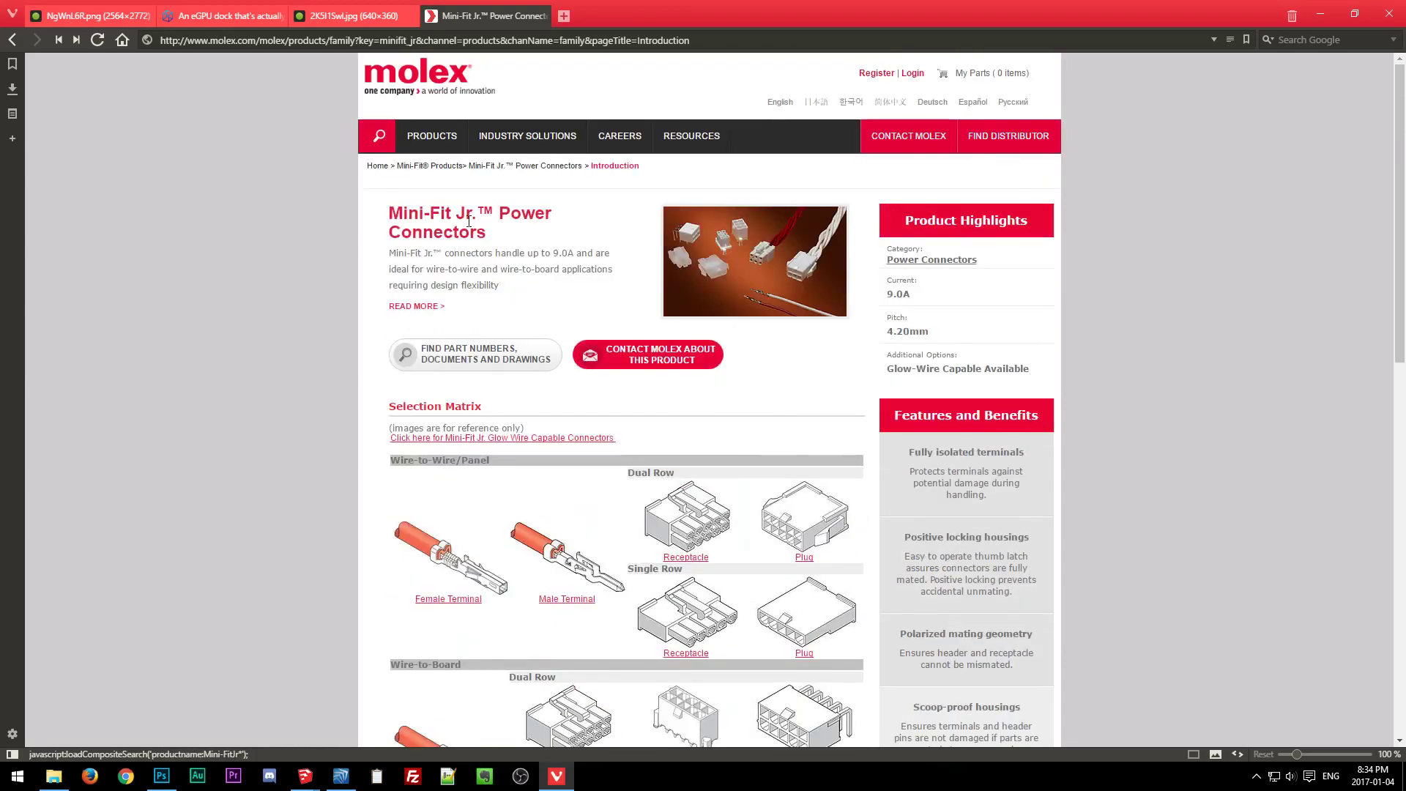
scroll(334, 197, "down", 4)
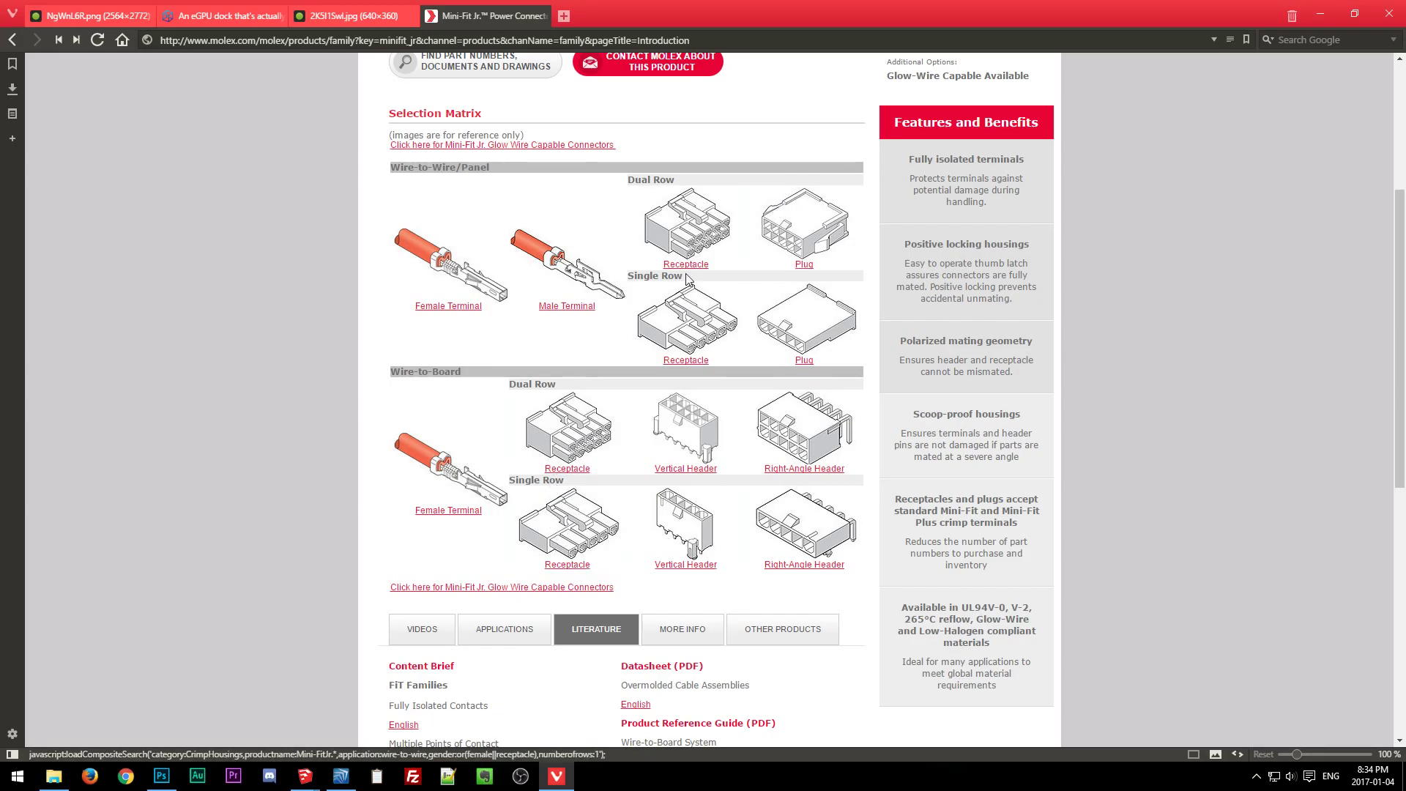
Filter the dual-row wire-to-wire receptacles to 6 circuits and open the page of part 39-01-2060.
left_click(683, 247)
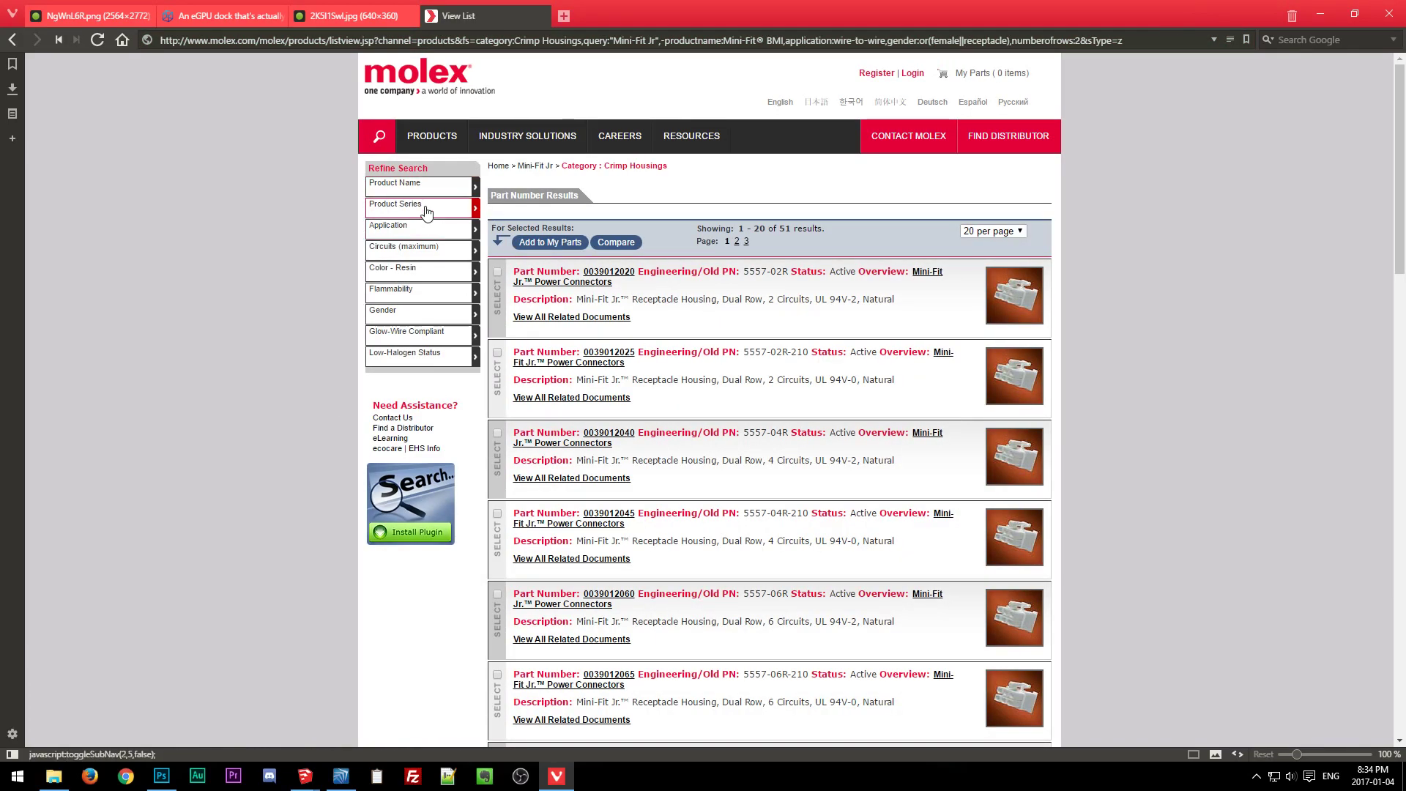
left_click(400, 250)
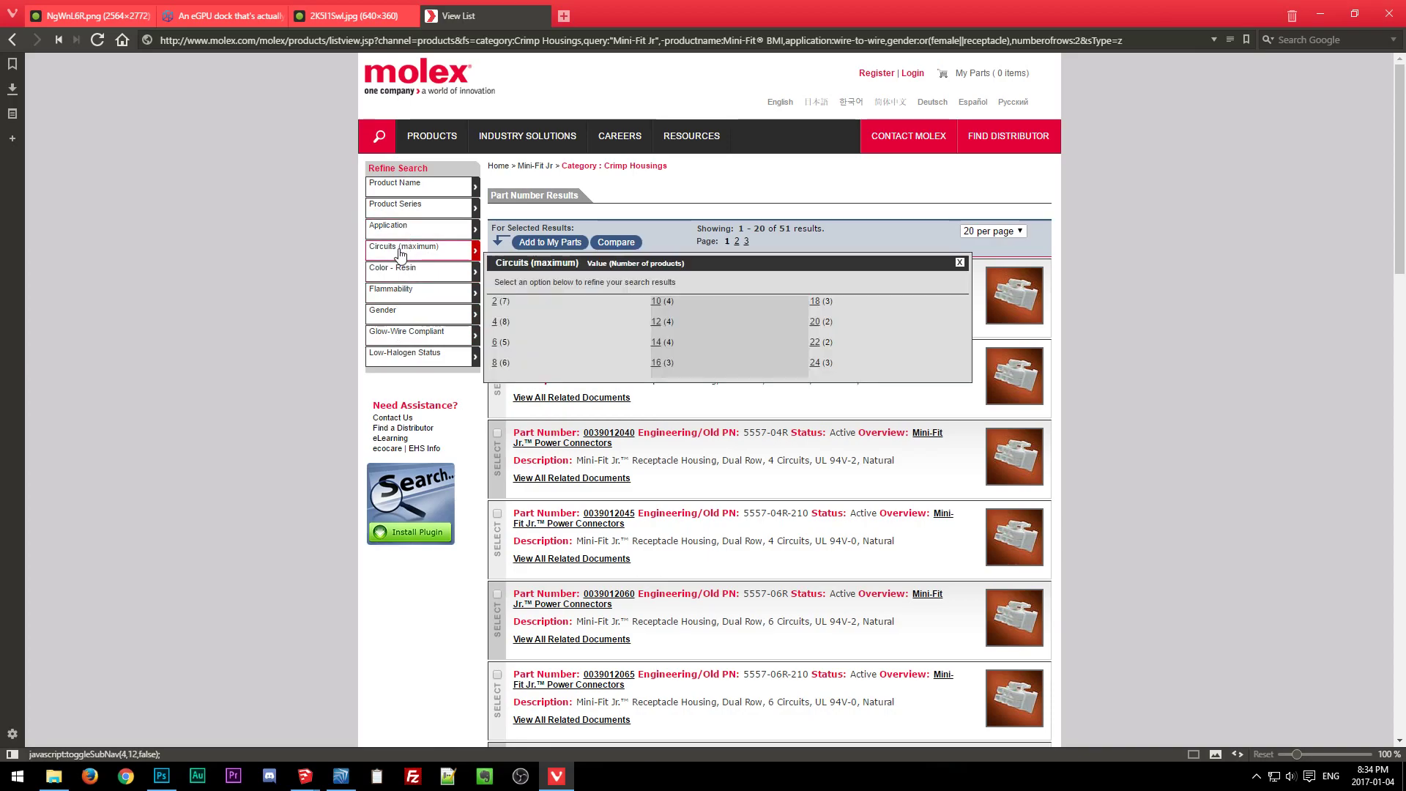
left_click(497, 342)
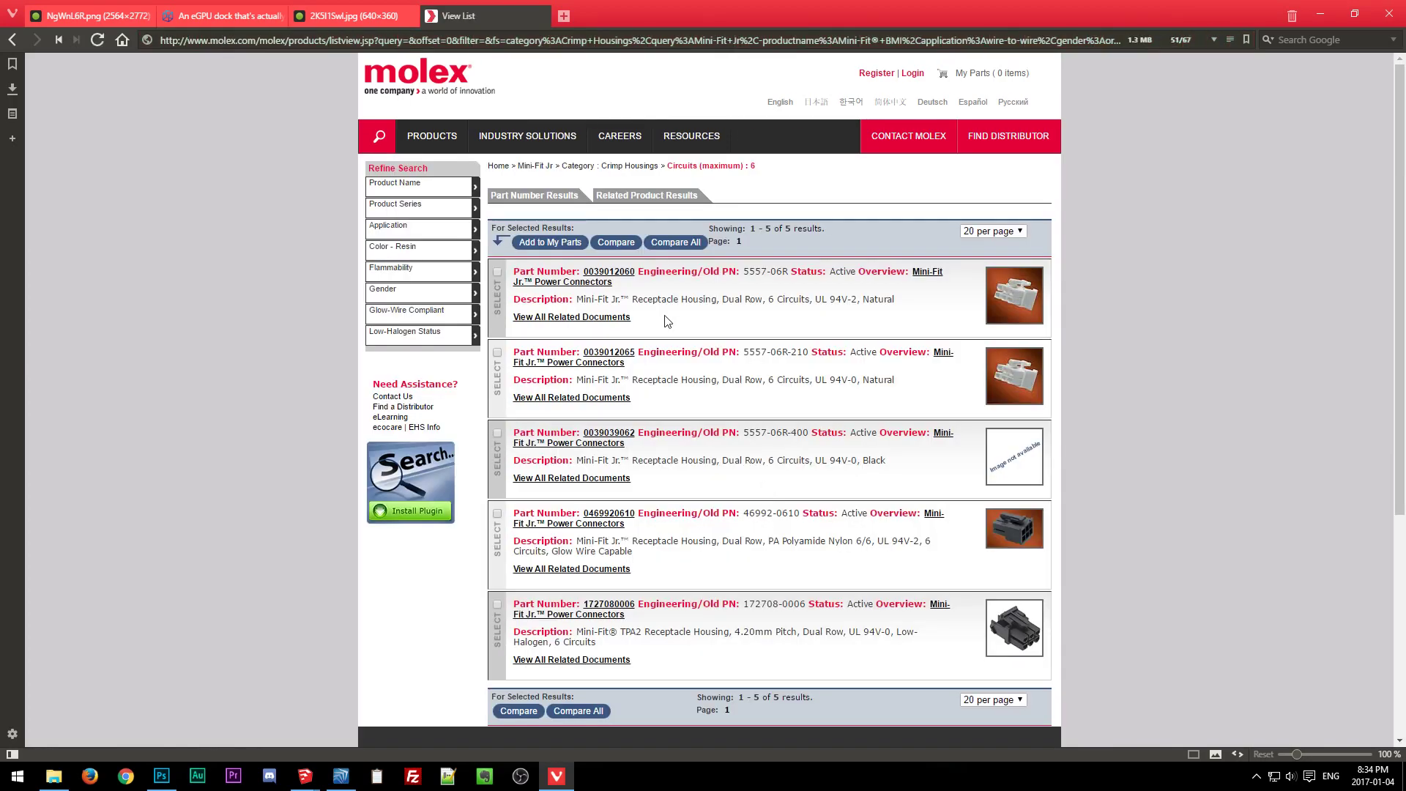
left_click(627, 274)
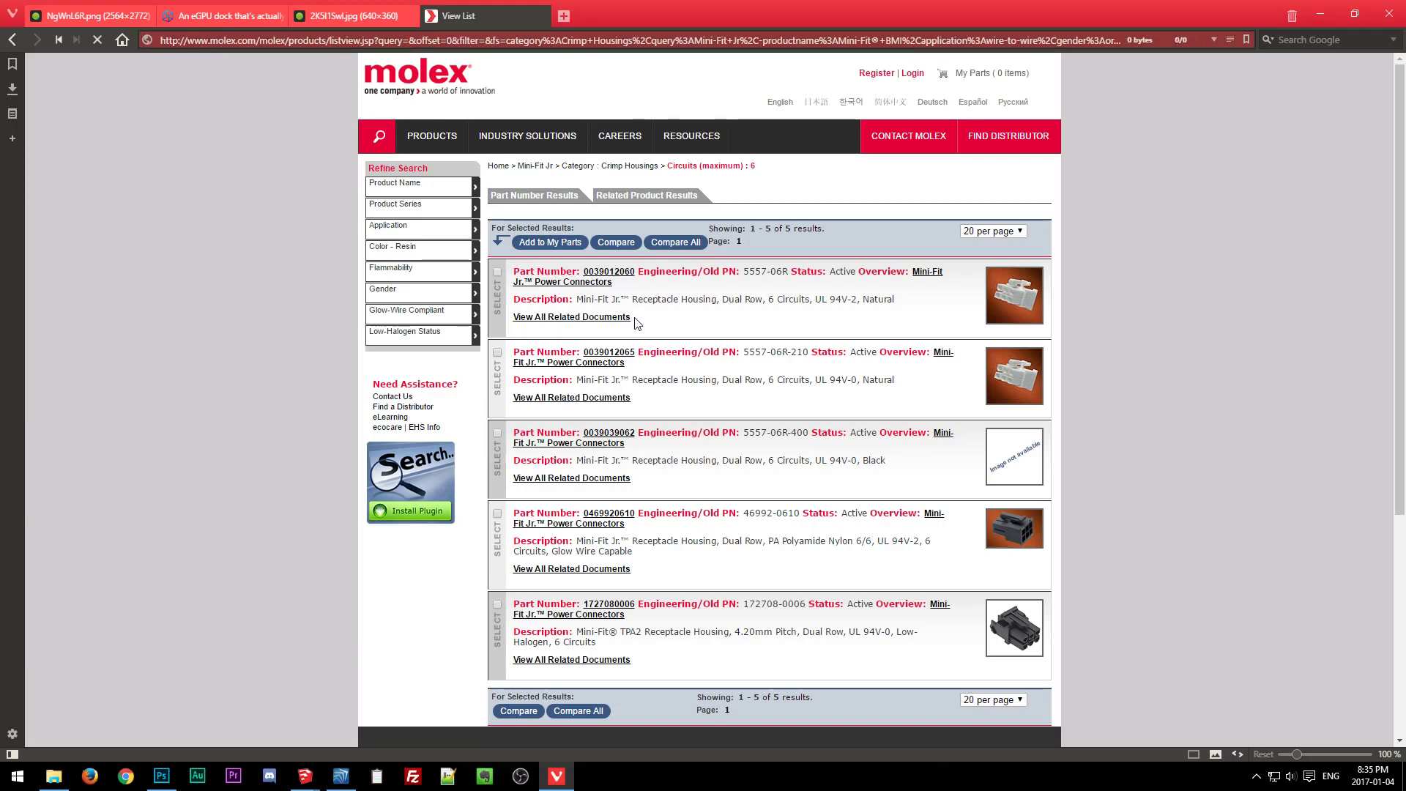
left_click(355, 19)
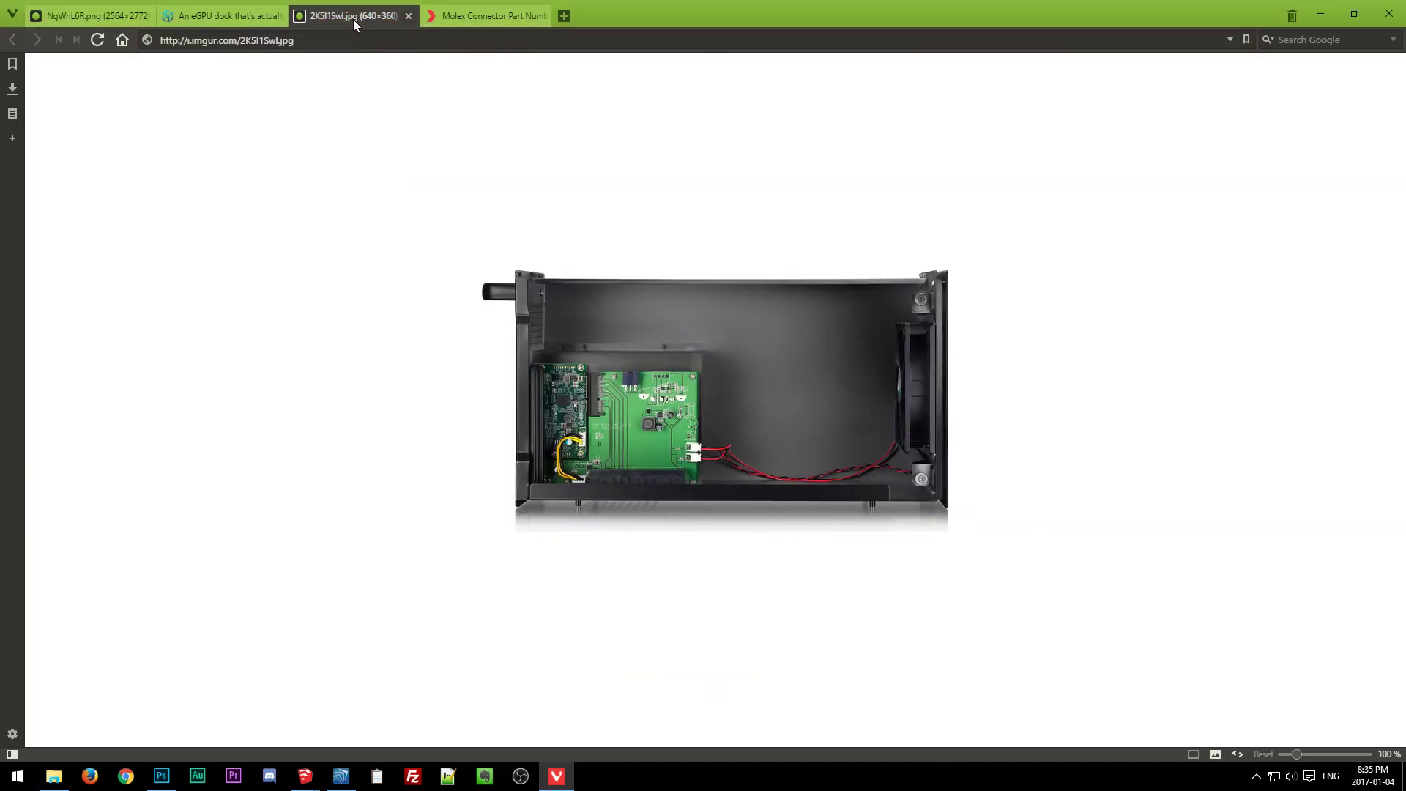
left_click(473, 22)
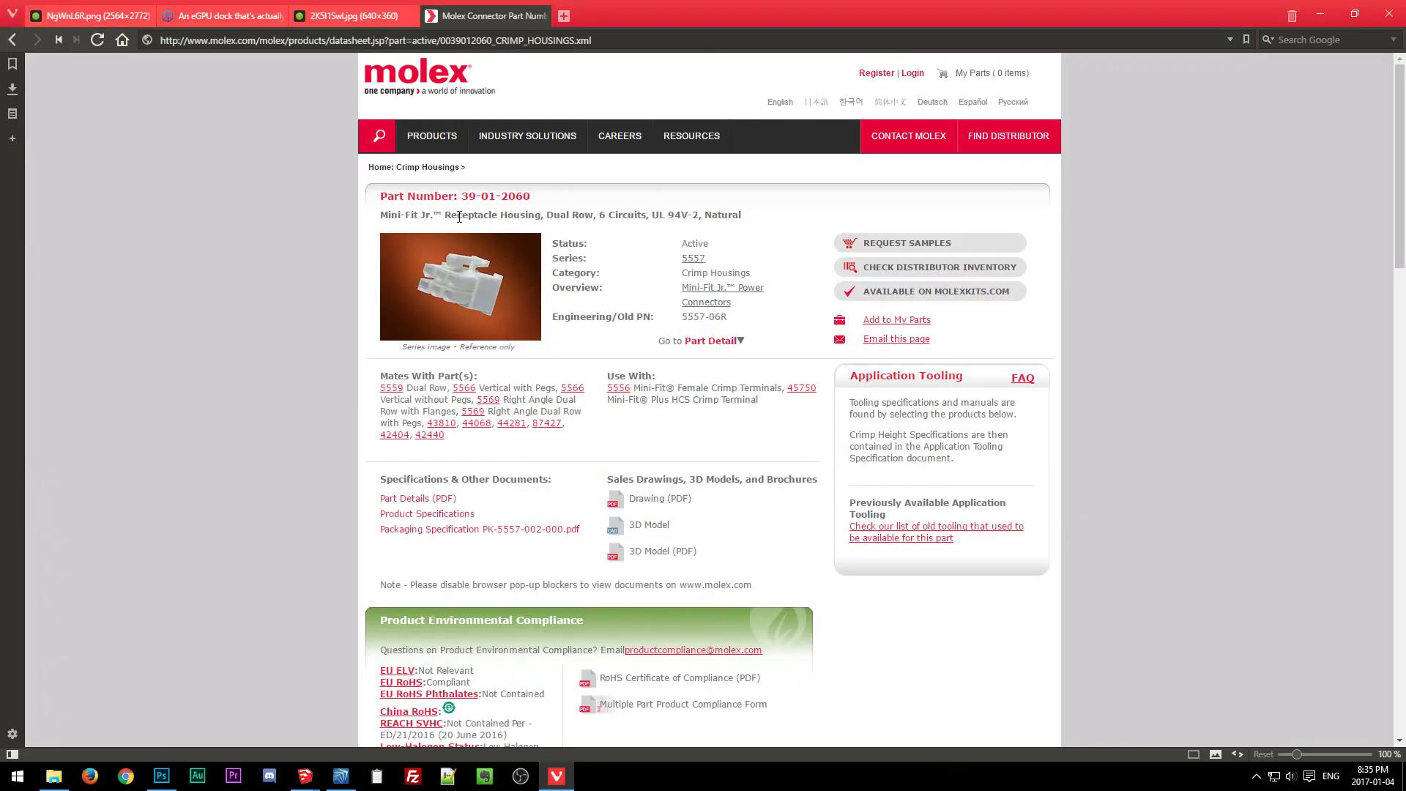
Go back to the Mini-Fit Jr. Power Connectors page and decline the file download.
left_click(448, 167)
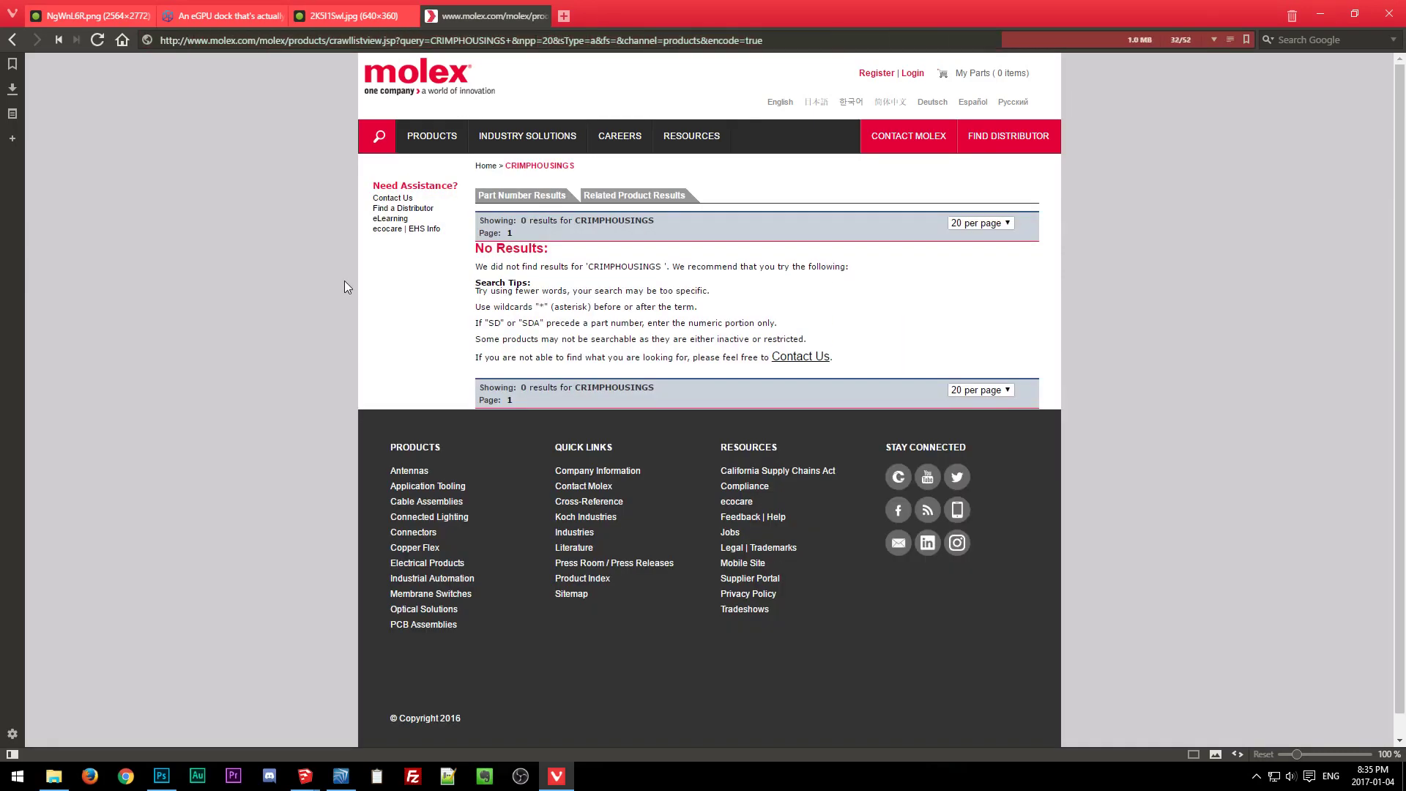
left_click(432, 136)
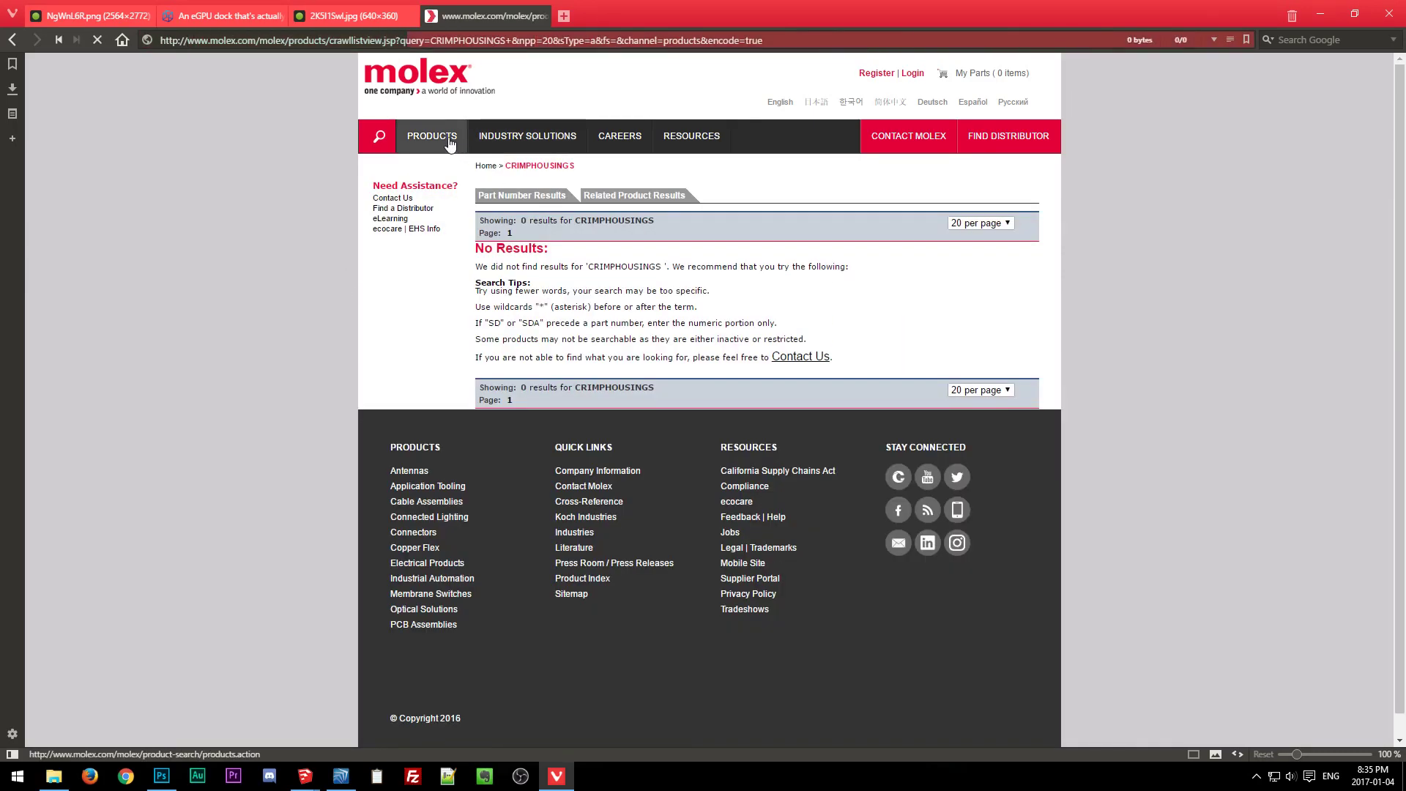
key("alt+Left")
key("alt+Left")
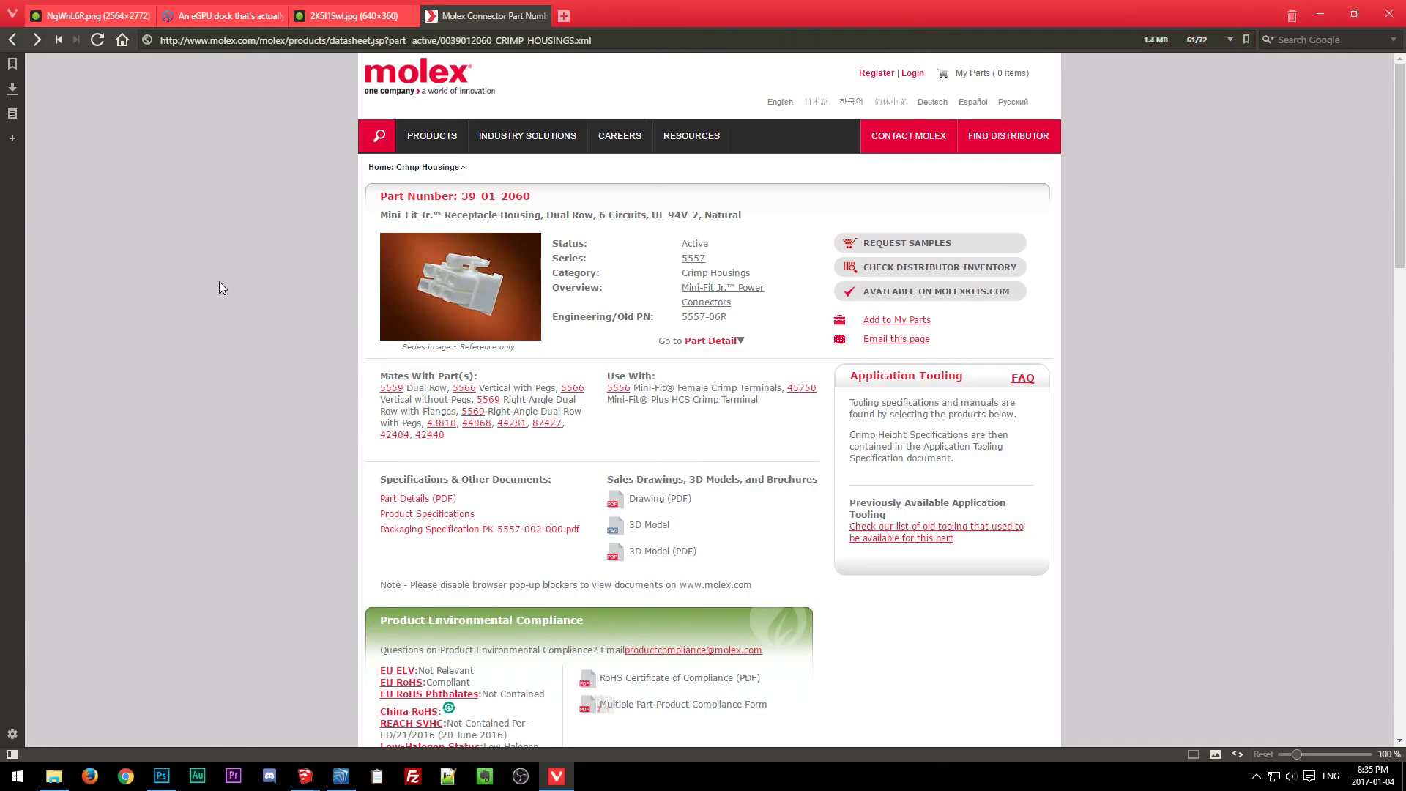
key("alt+Left")
key("alt+Left")
key("alt+Left")
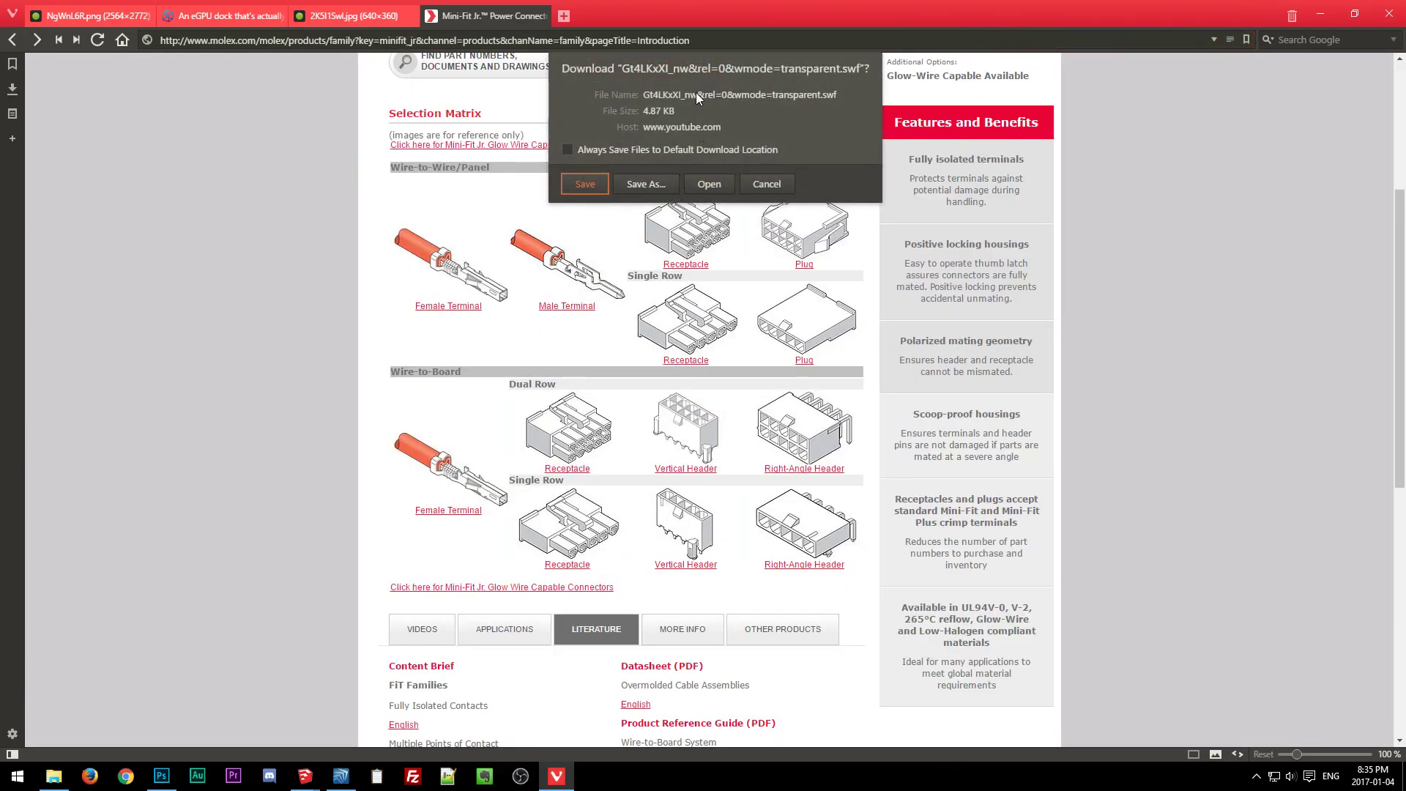
left_click(766, 184)
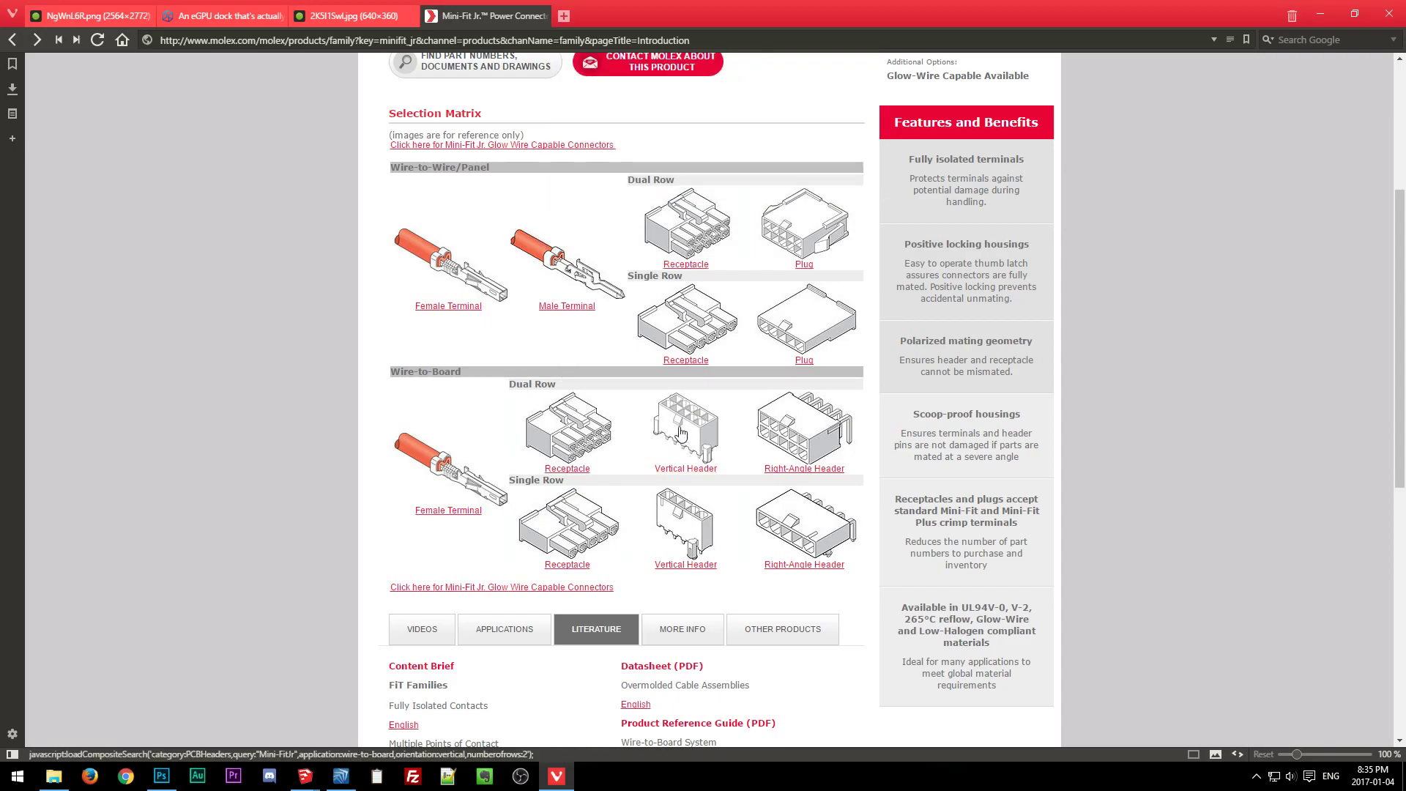
Filter the dual-row wire-to-wire plugs to 6 circuits and open the page of part 39-01-2061.
left_click(821, 233)
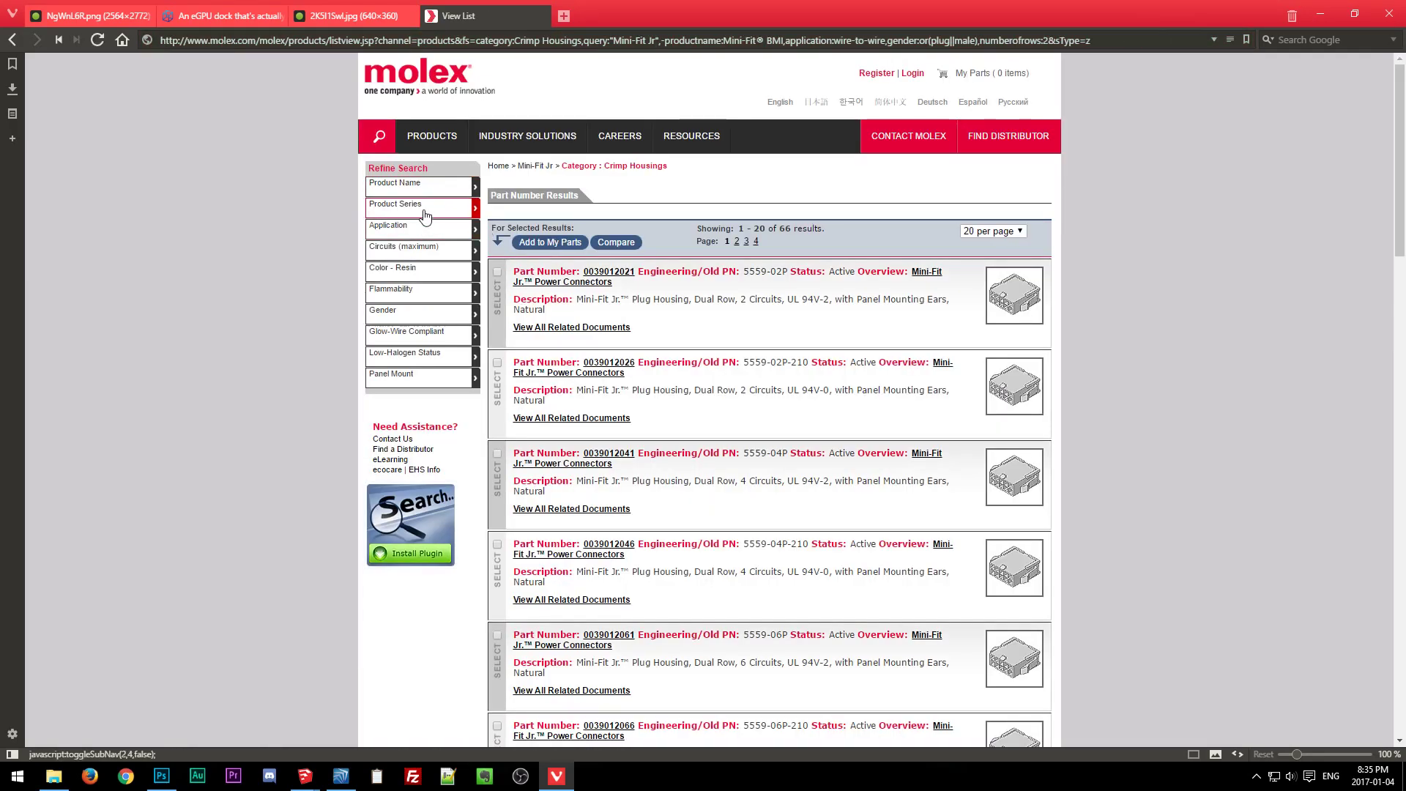
left_click(419, 250)
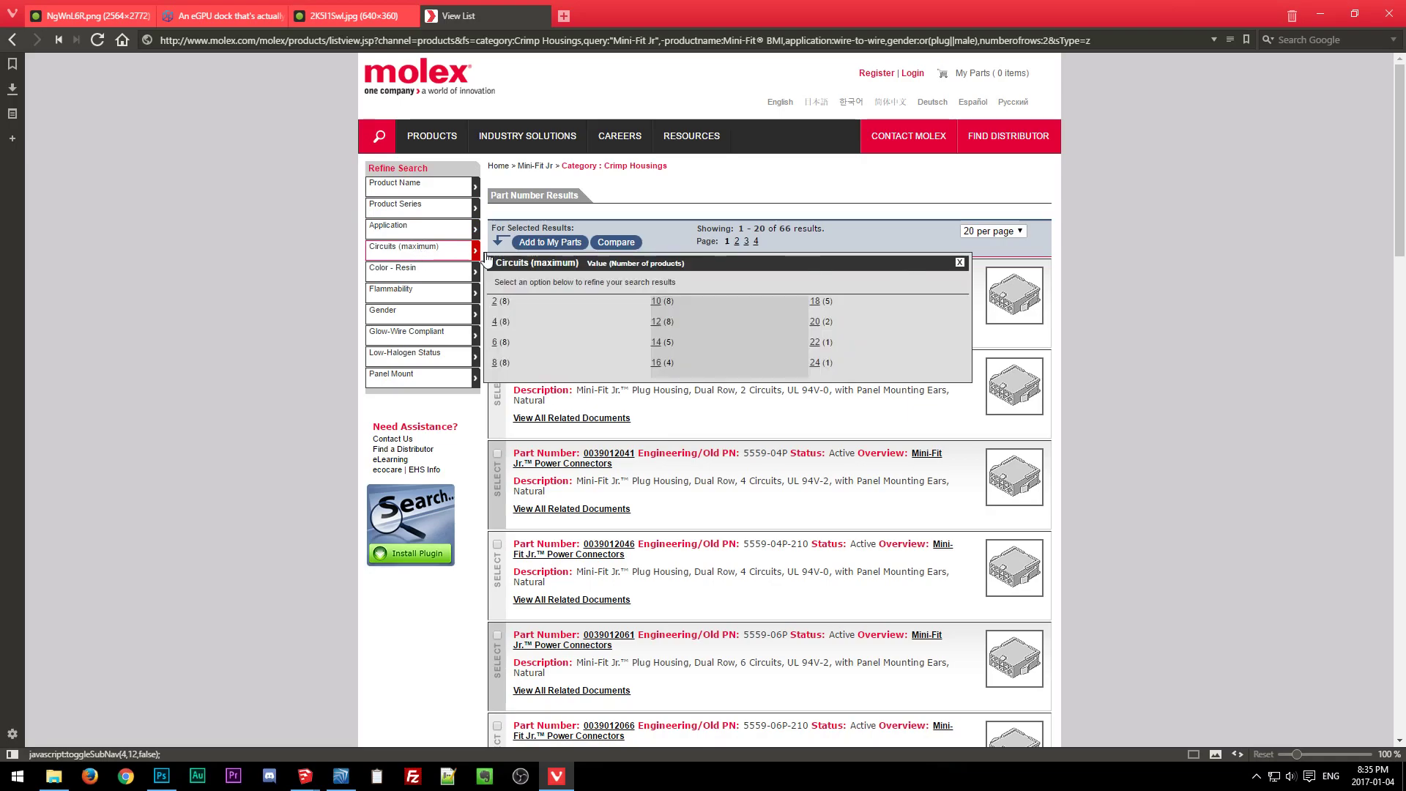
left_click(494, 343)
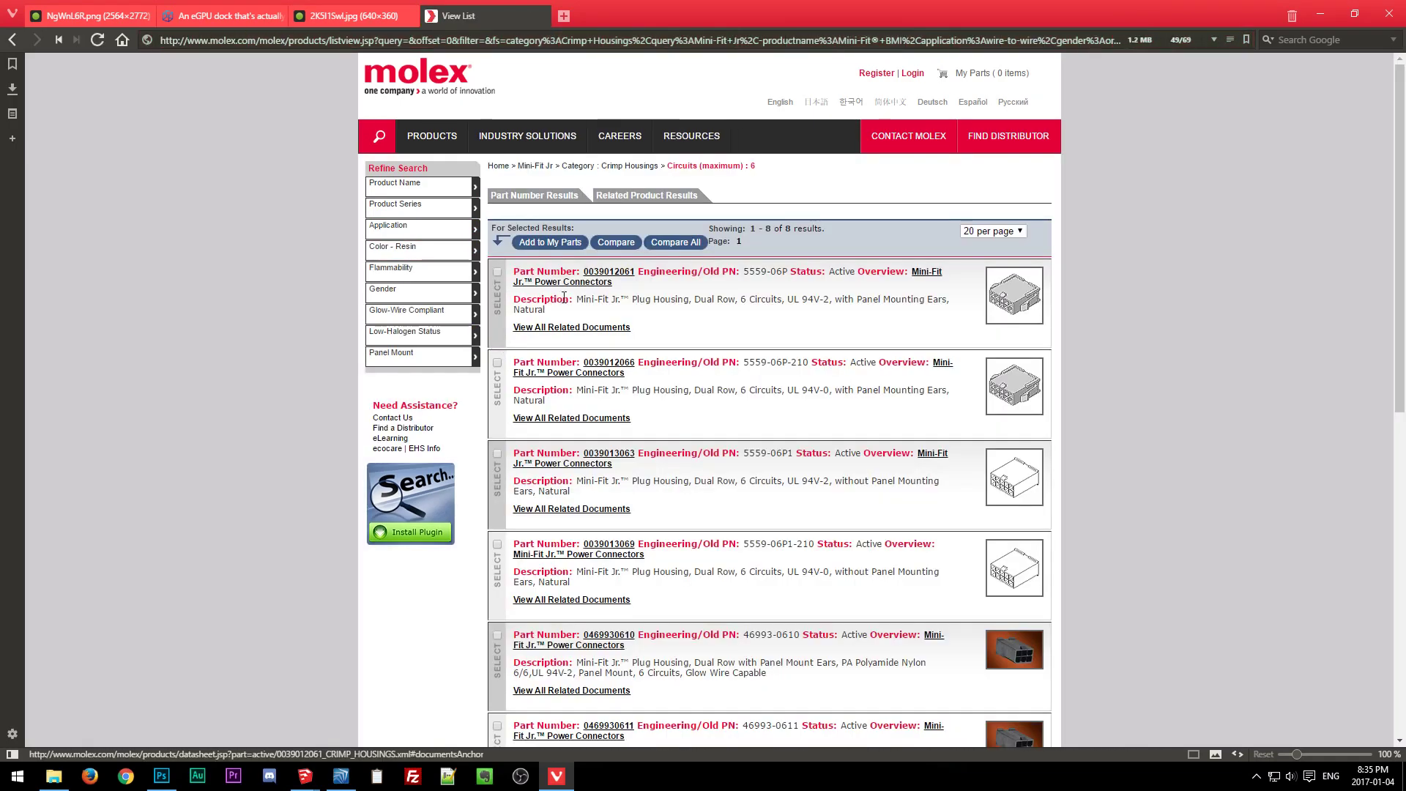
left_click(608, 272)
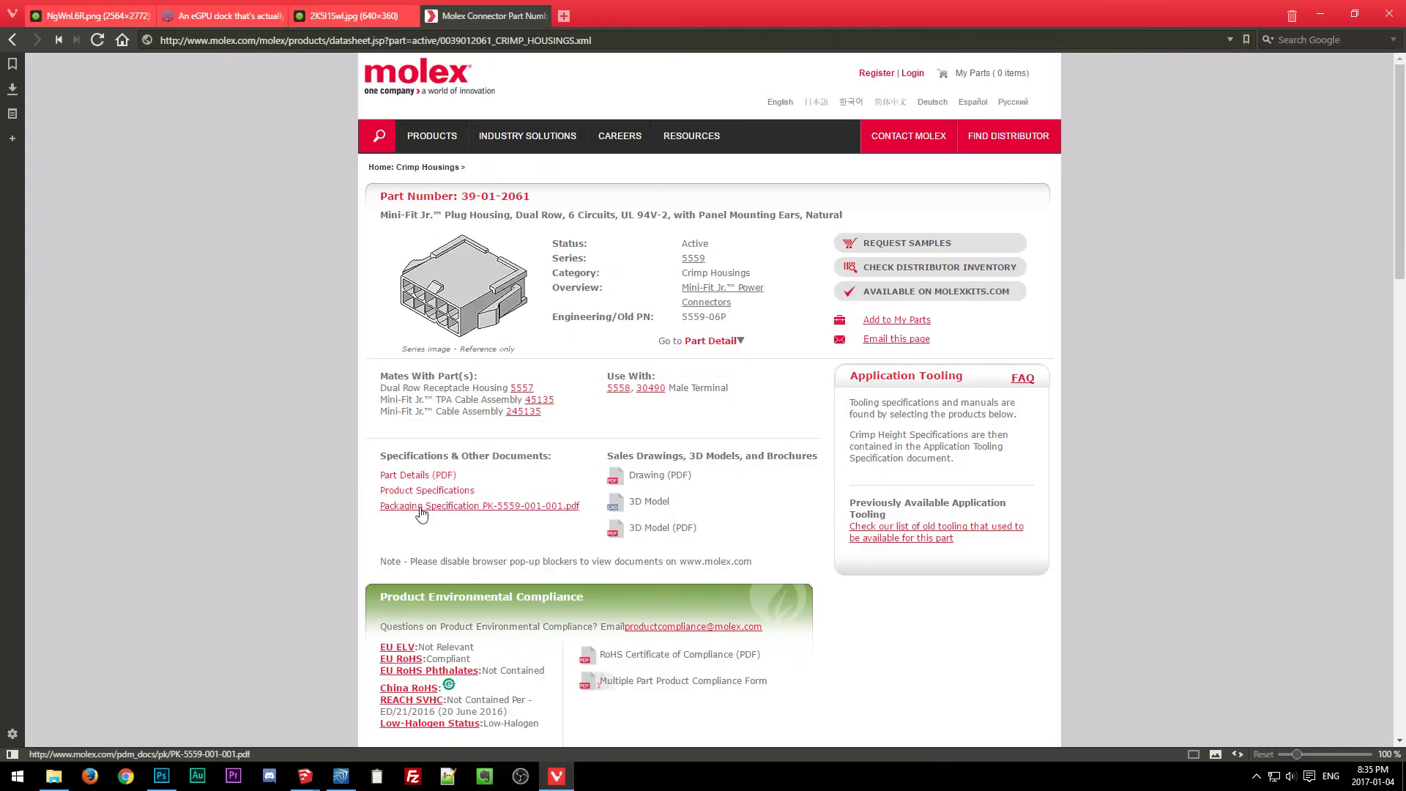
Examine the plug housing's dimensioned PDF drawing and its 3D model PDF, closing each document when finished.
left_click(672, 475)
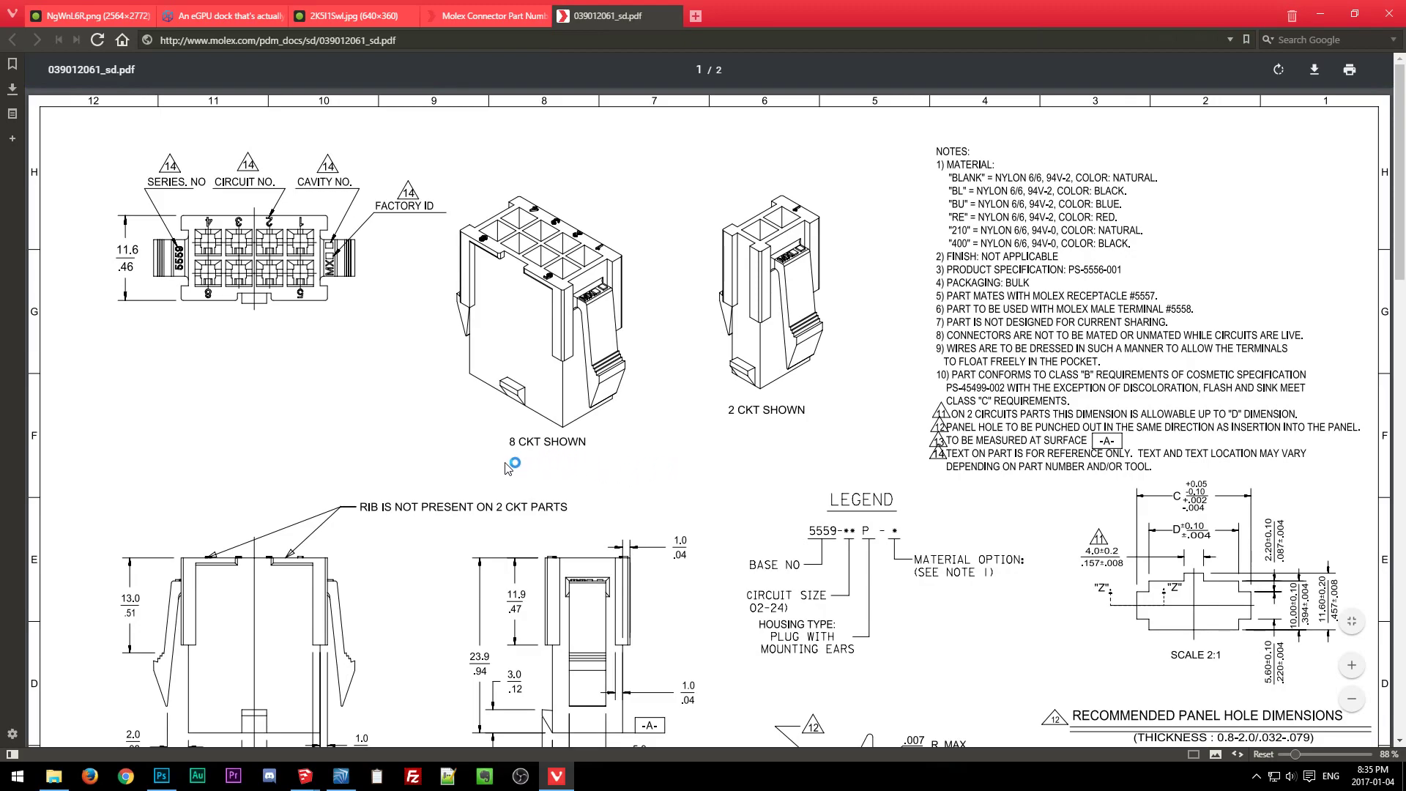
scroll(505, 469, "down", 4)
scroll(505, 469, "down", 4)
scroll(505, 469, "up", 4)
scroll(505, 468, "down", 4)
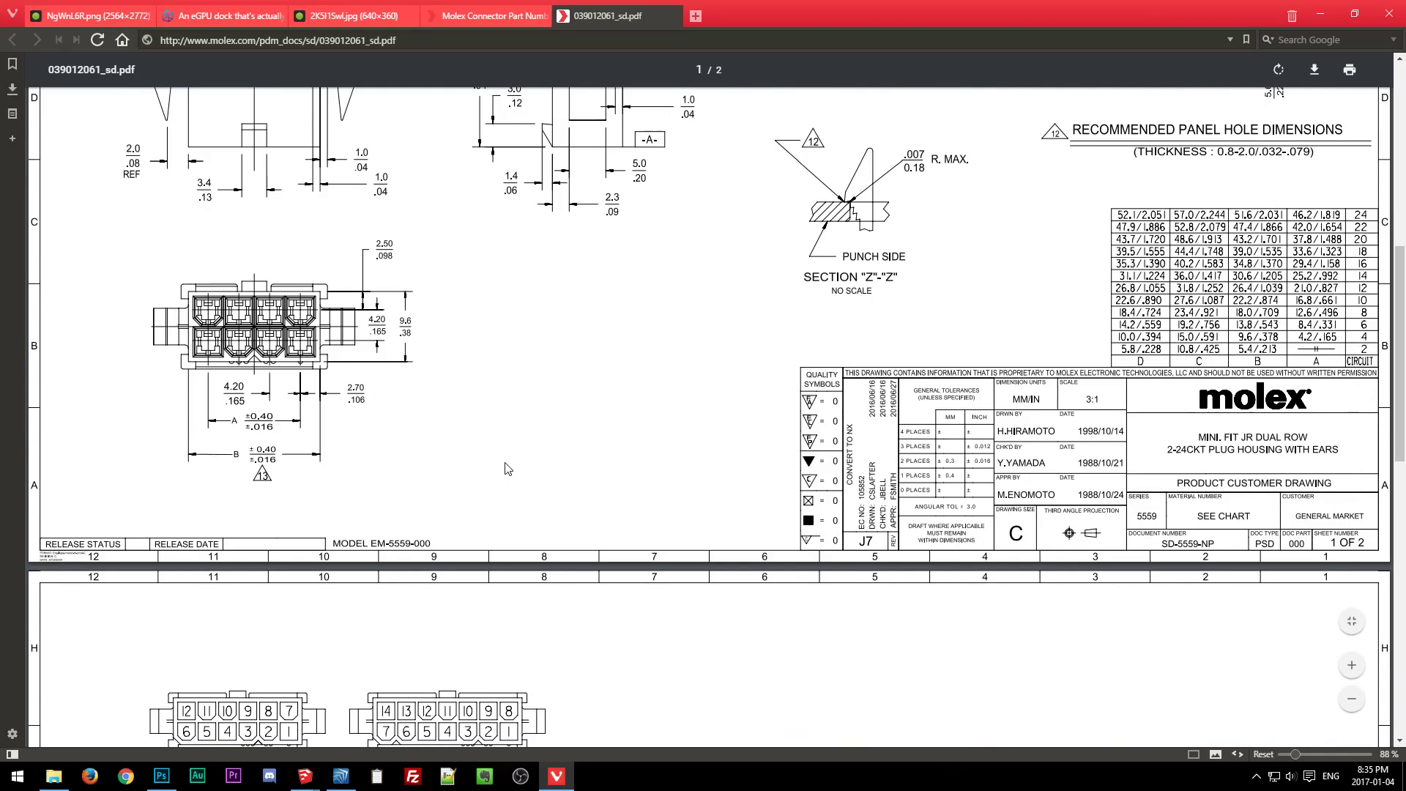
scroll(505, 468, "down", 10)
scroll(505, 469, "up", 5)
scroll(505, 469, "down", 5)
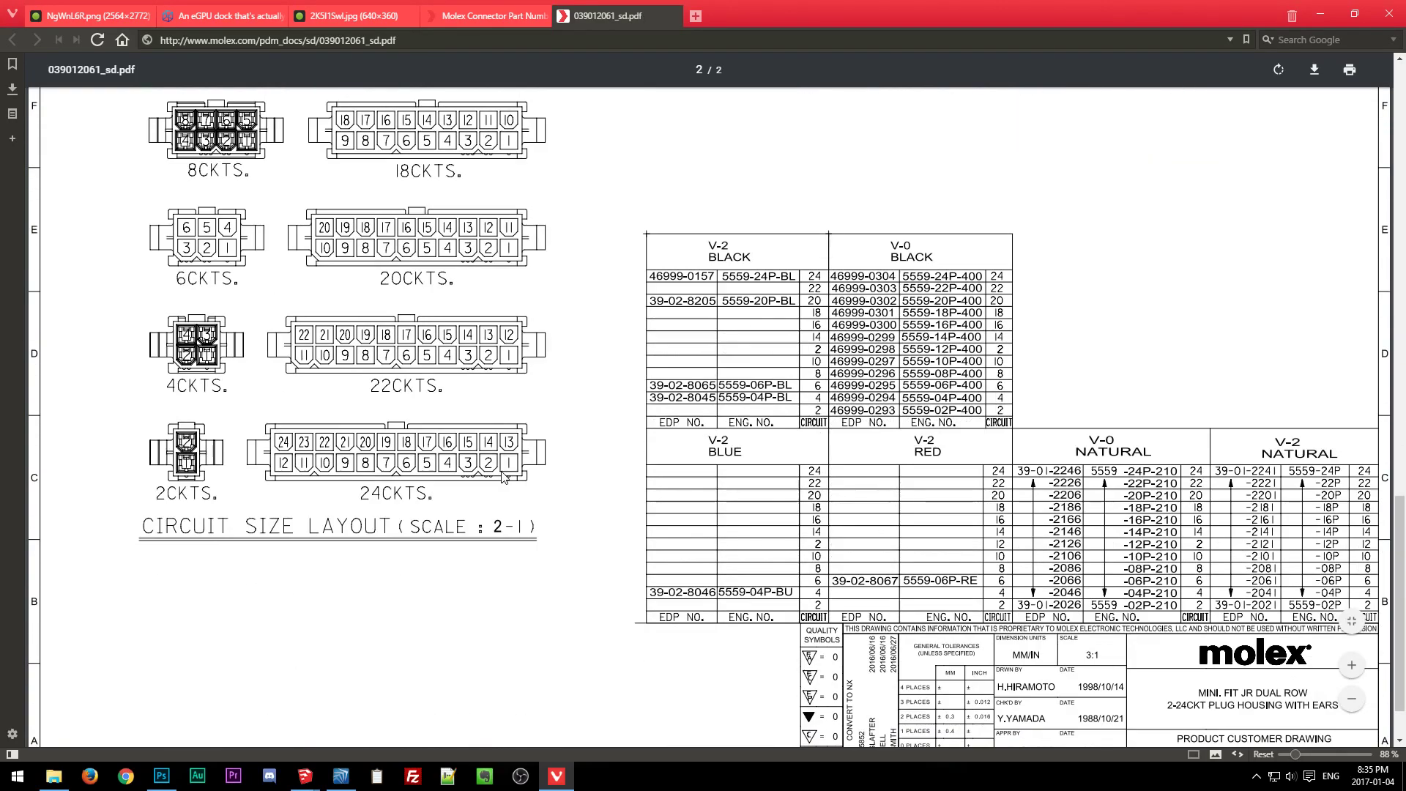
scroll(503, 477, "down", 1)
scroll(503, 478, "up", 18)
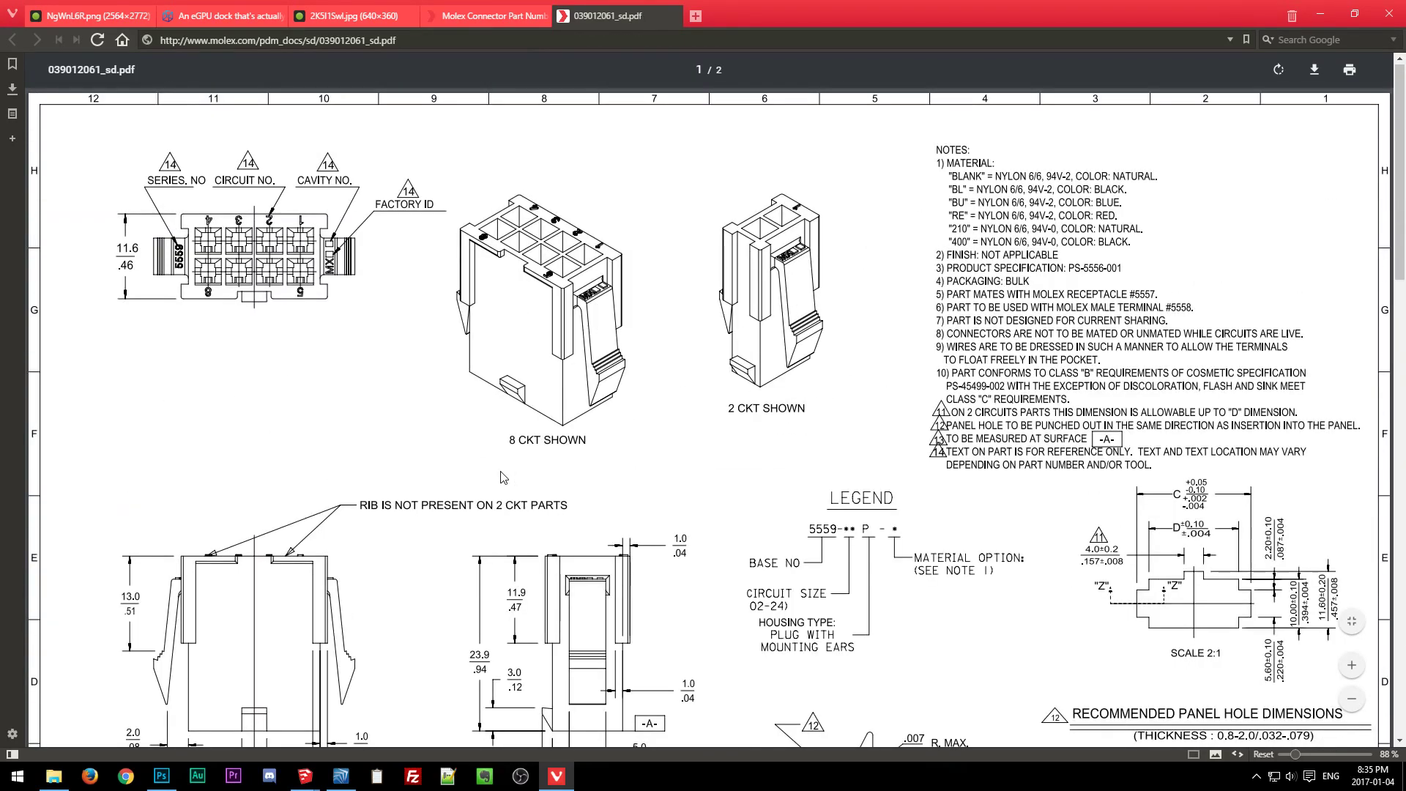
middle_click(617, 19)
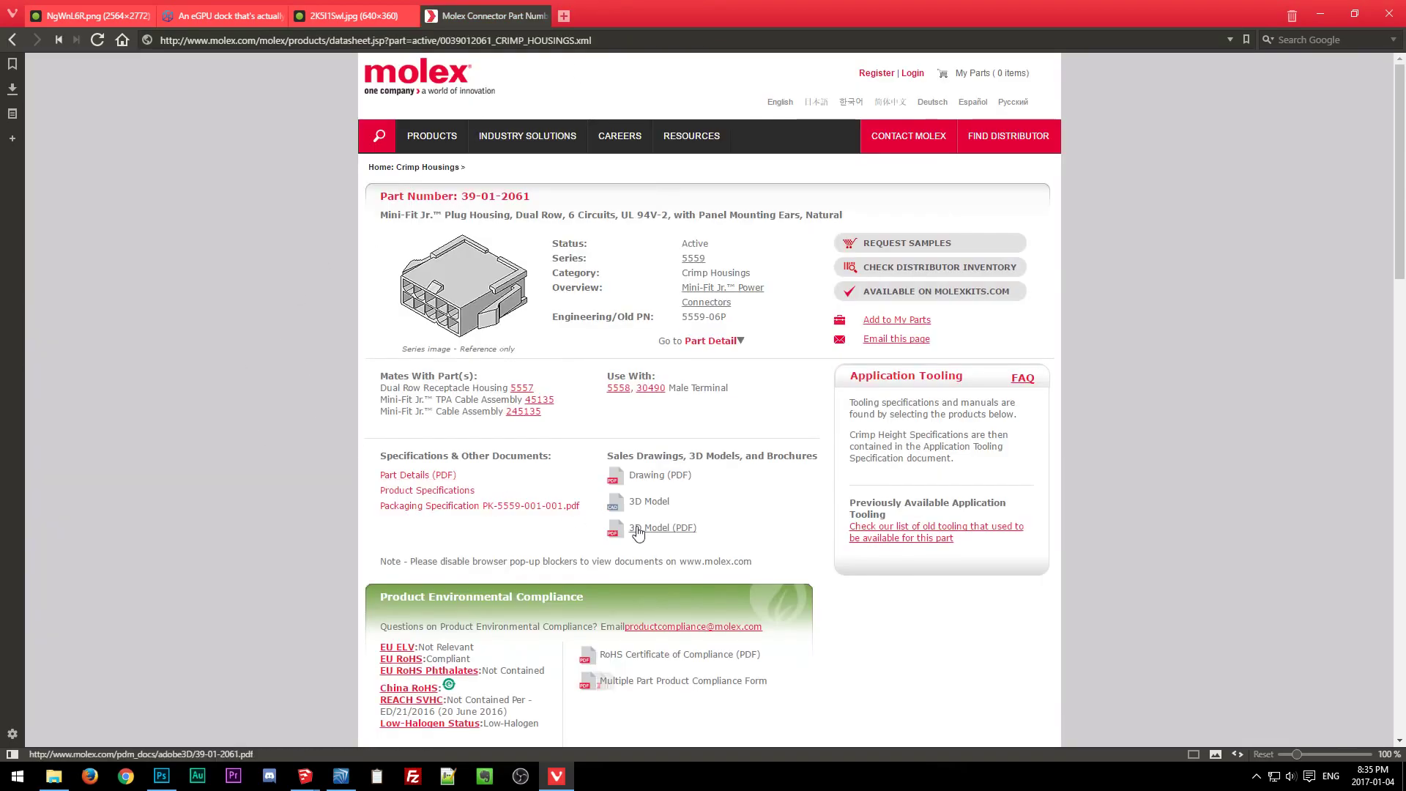
left_click(663, 527)
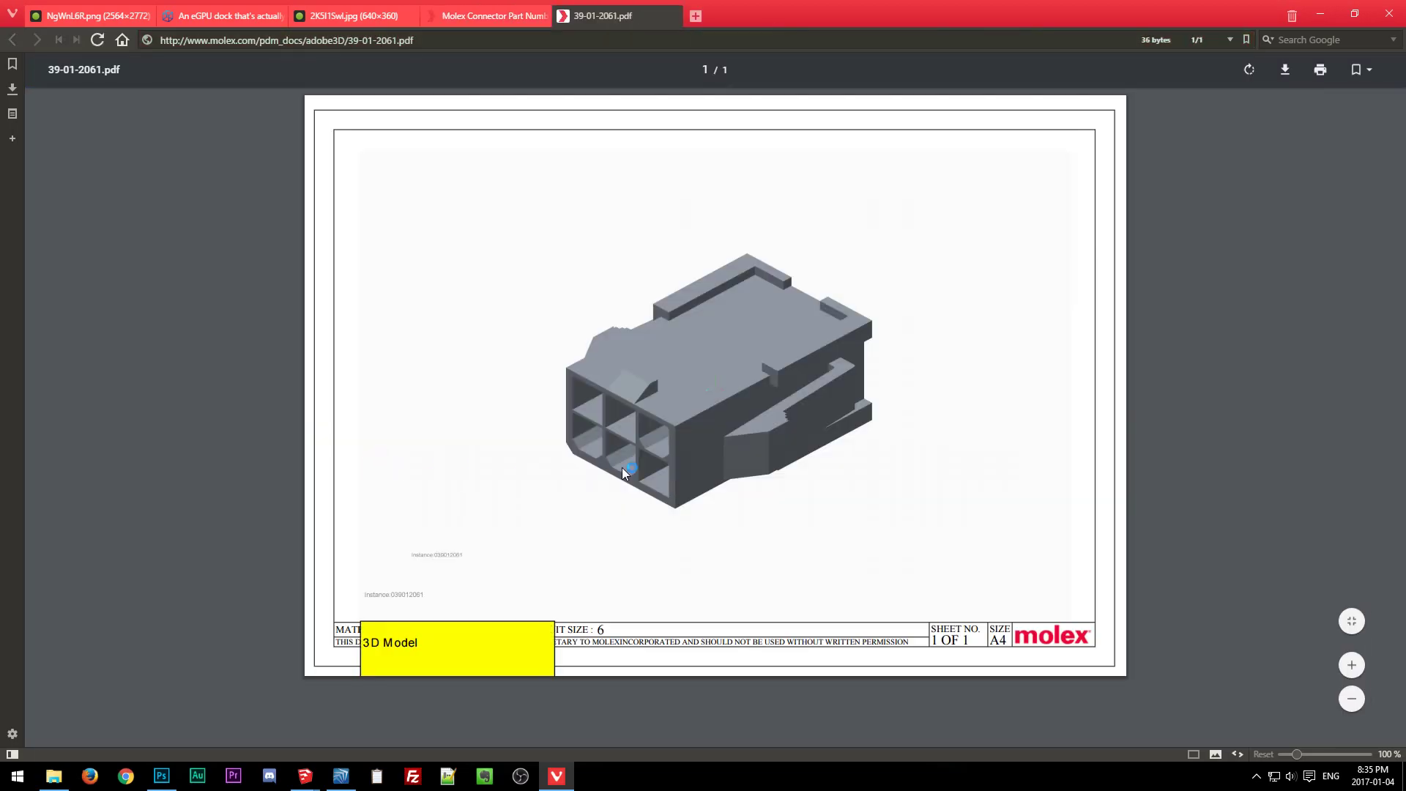
middle_click(604, 16)
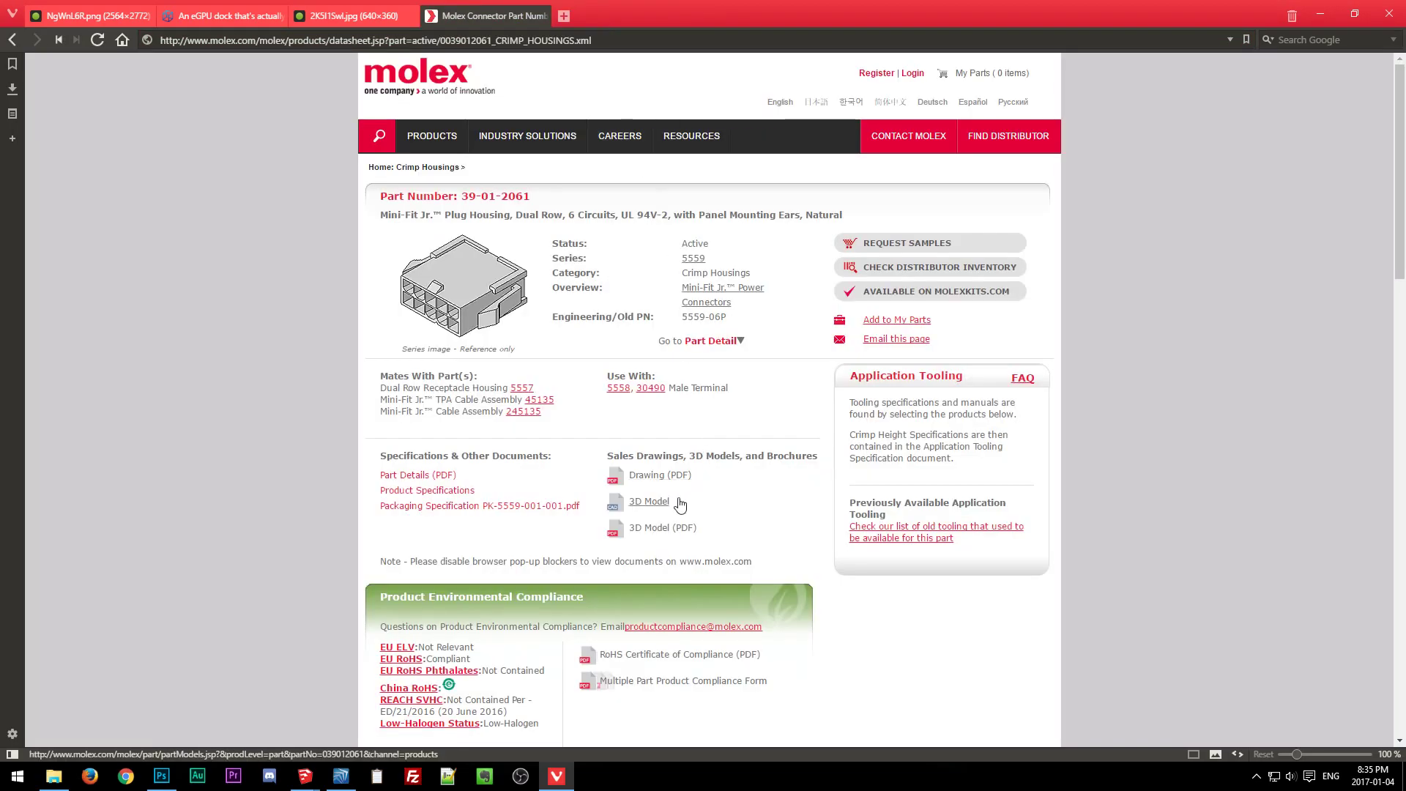
Accept the 3D model terms for the plug housing and save its STEP model as 39-01-2061_stp.zip.
left_click(648, 502)
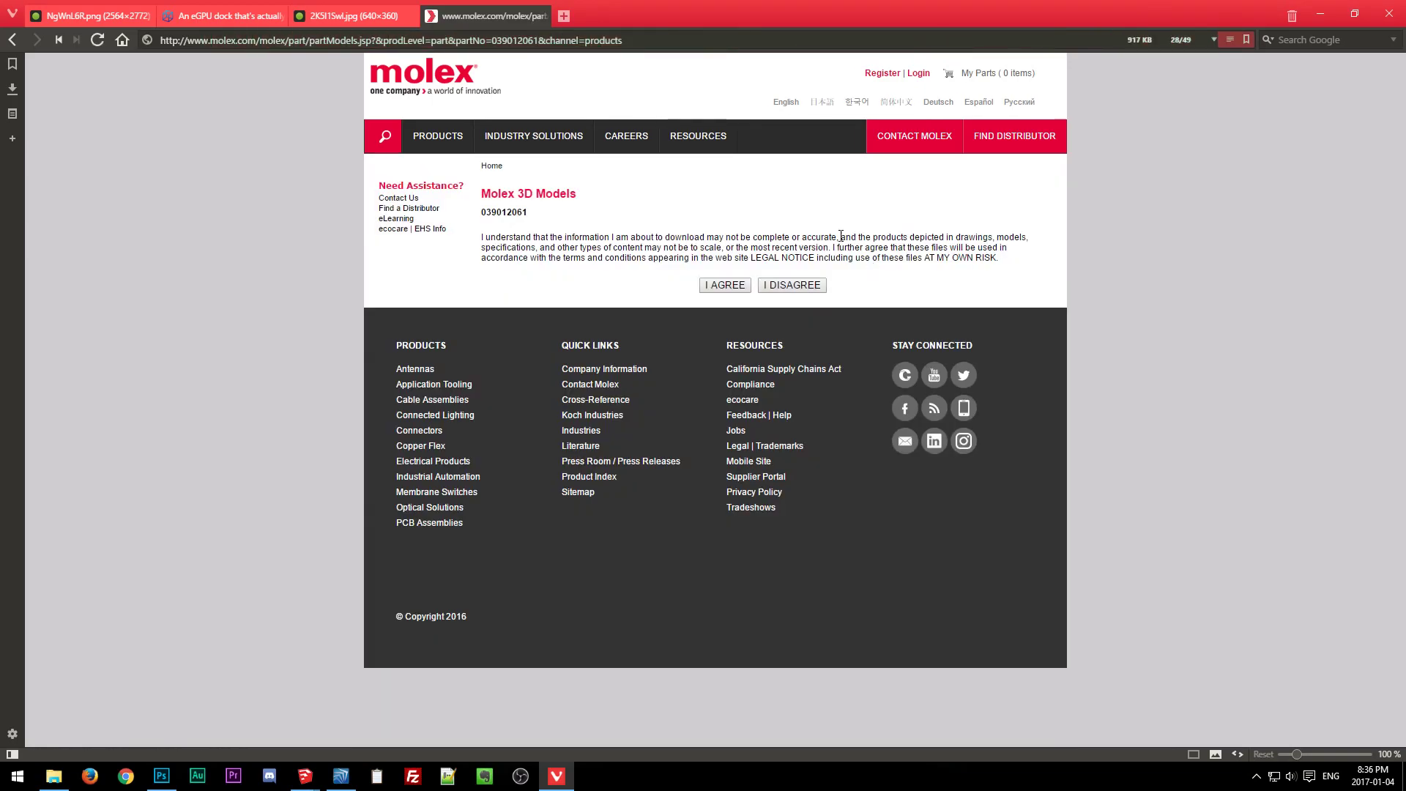
left_click(722, 287)
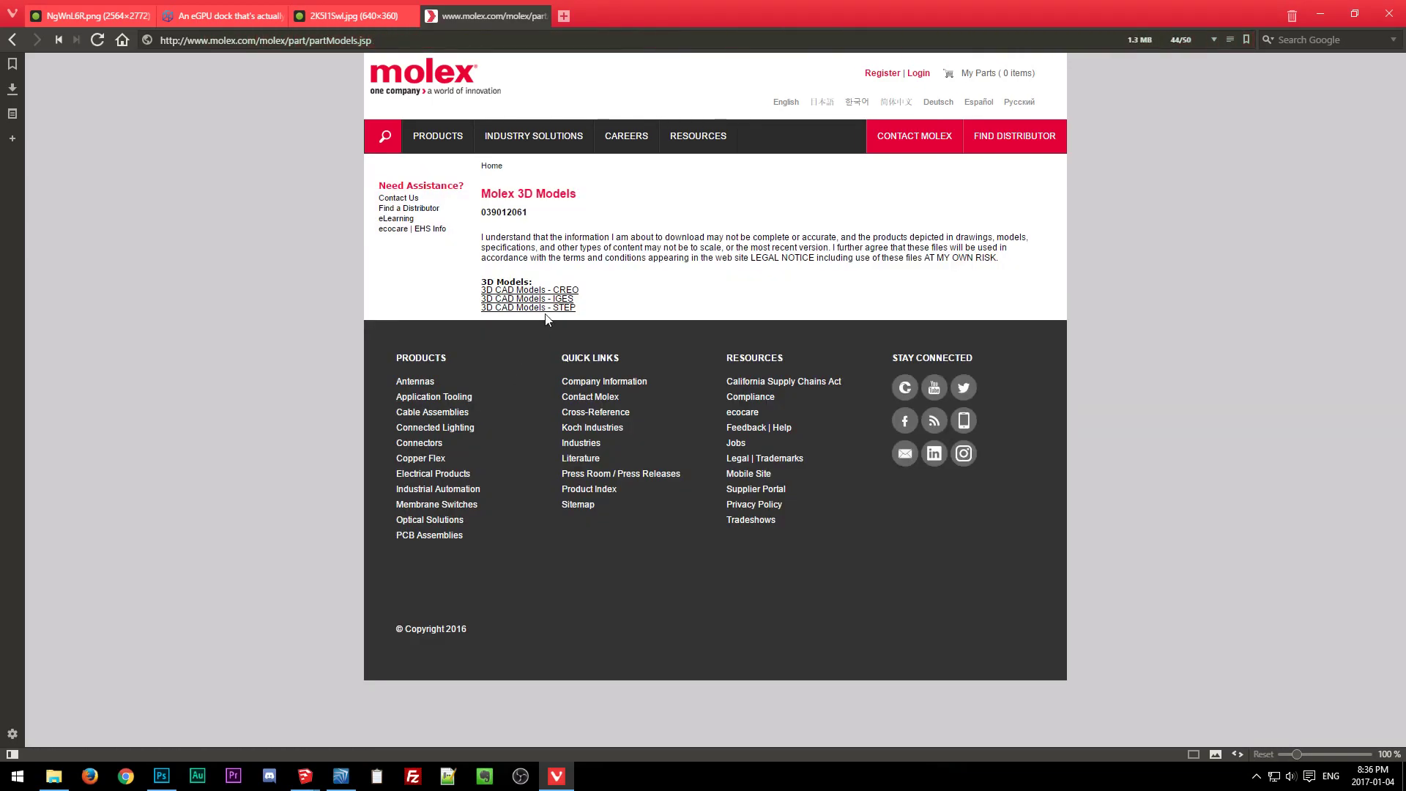
left_click(550, 307)
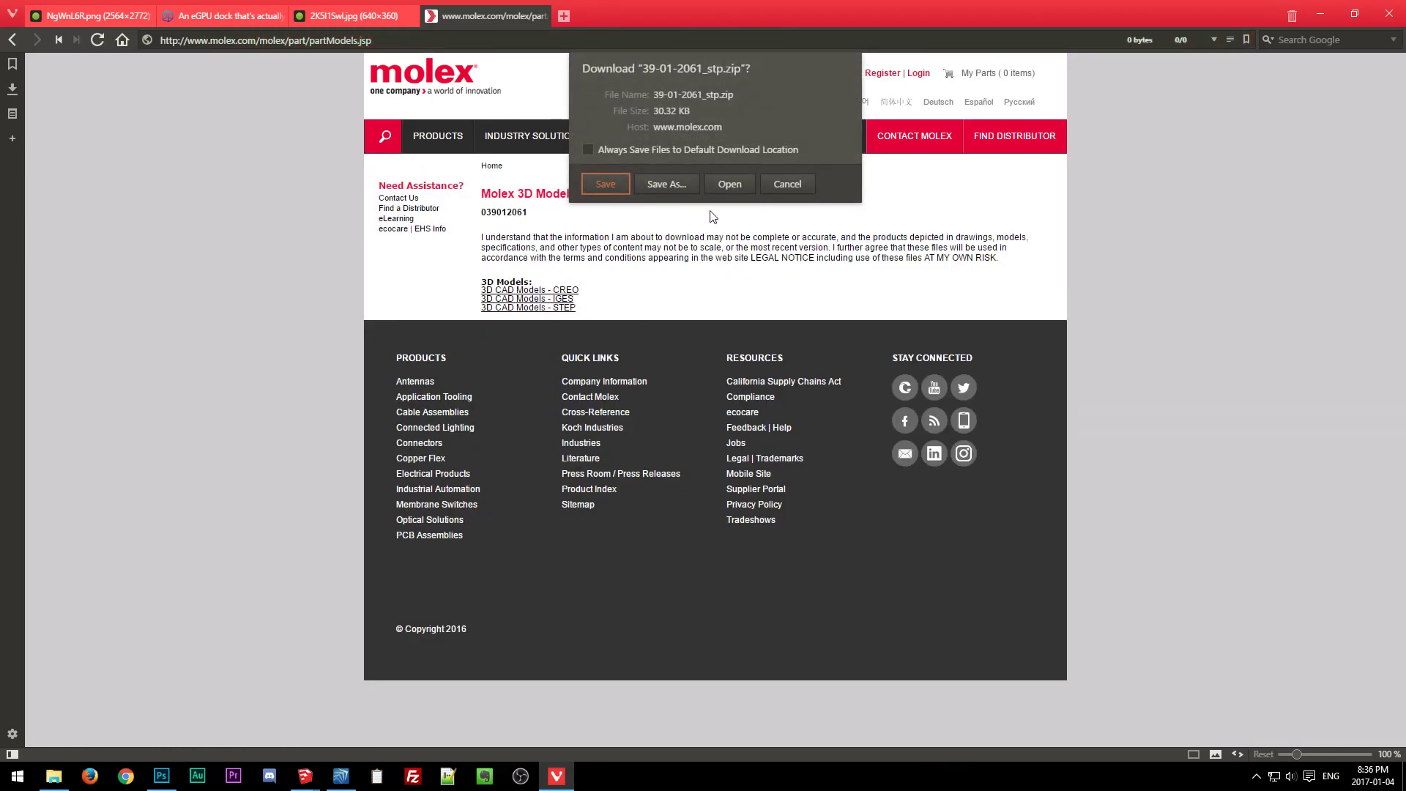
left_click(605, 184)
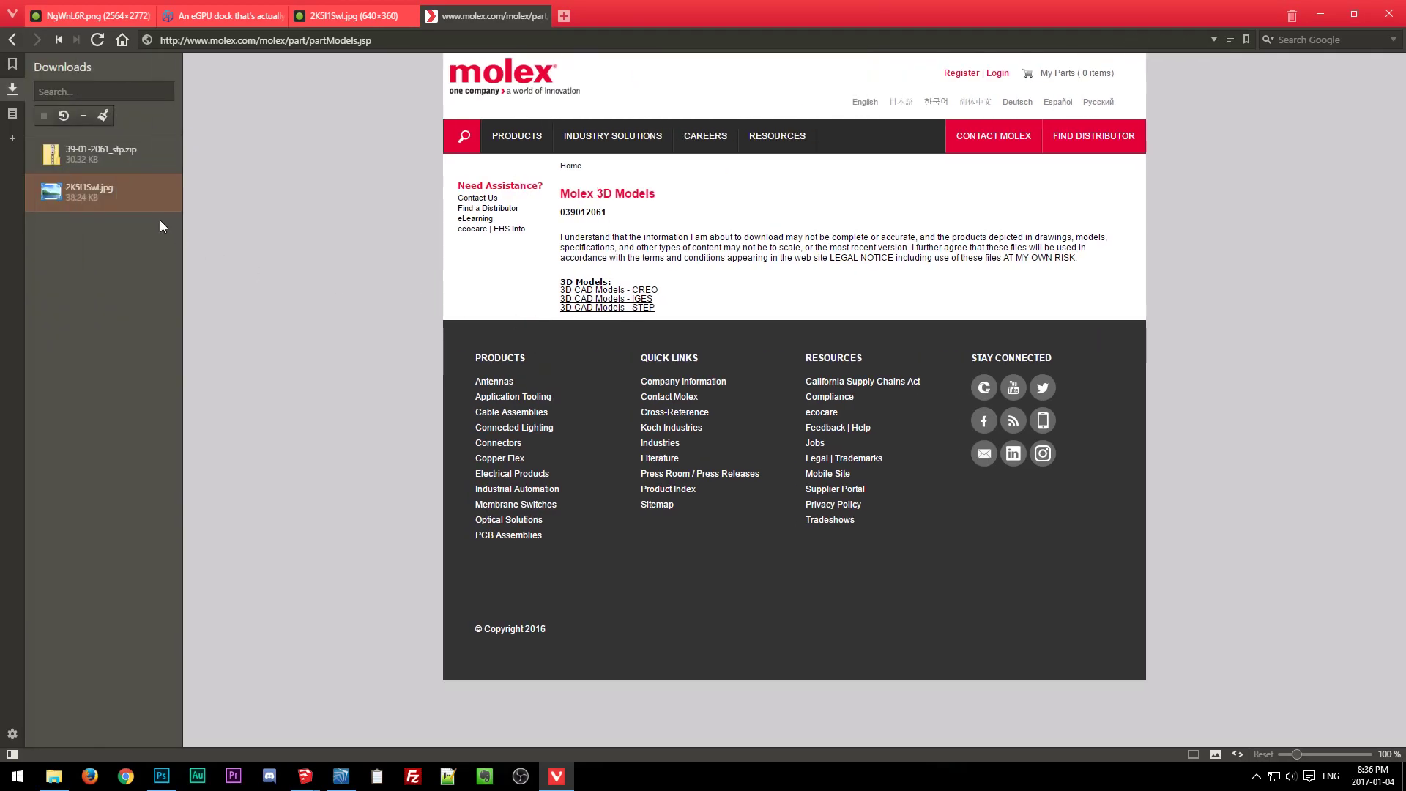
Extract 39-01-2061_stp.zip into its own folder in Downloads and open the STEP file 039012061.stp.
left_click(113, 157)
right_click(113, 157)
left_click(142, 186)
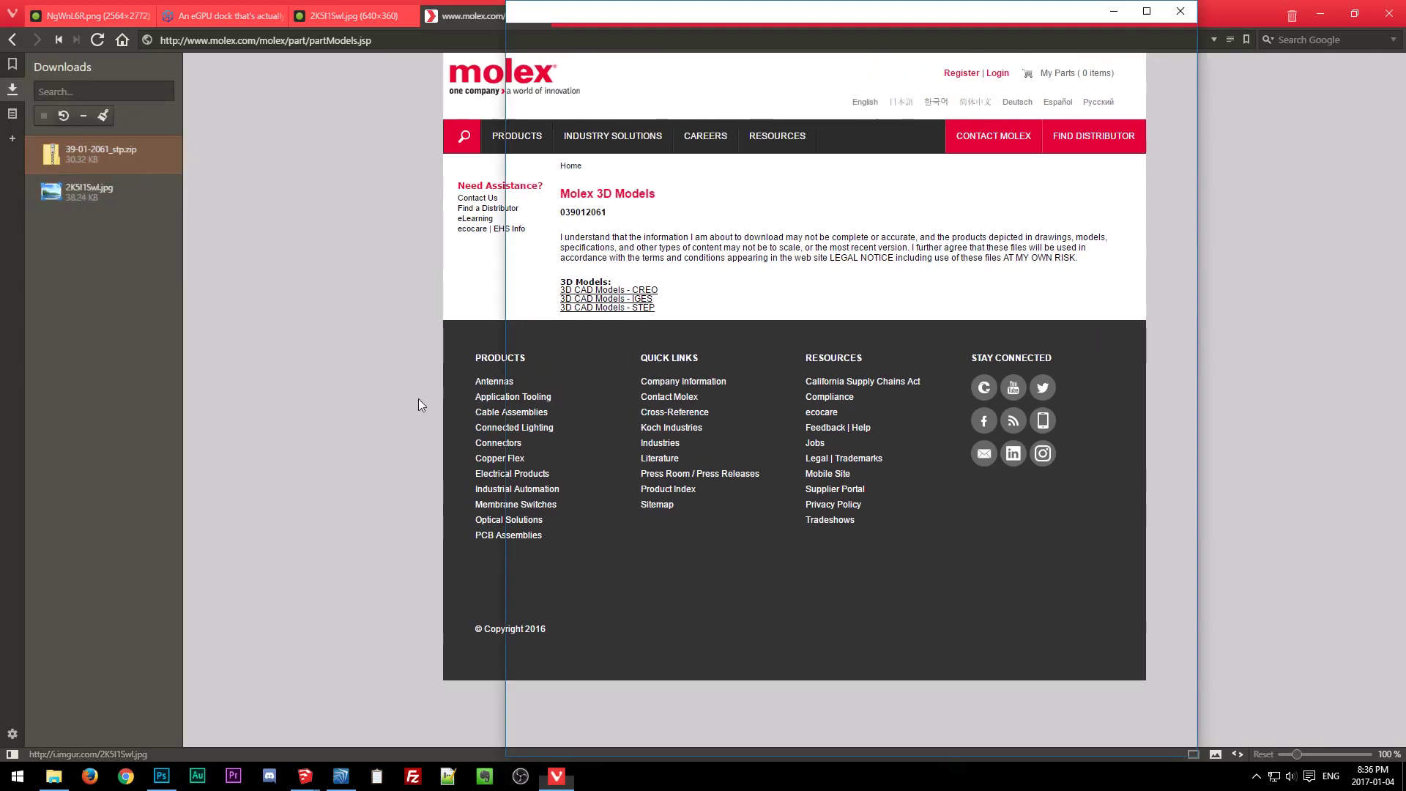
right_click(382, 221)
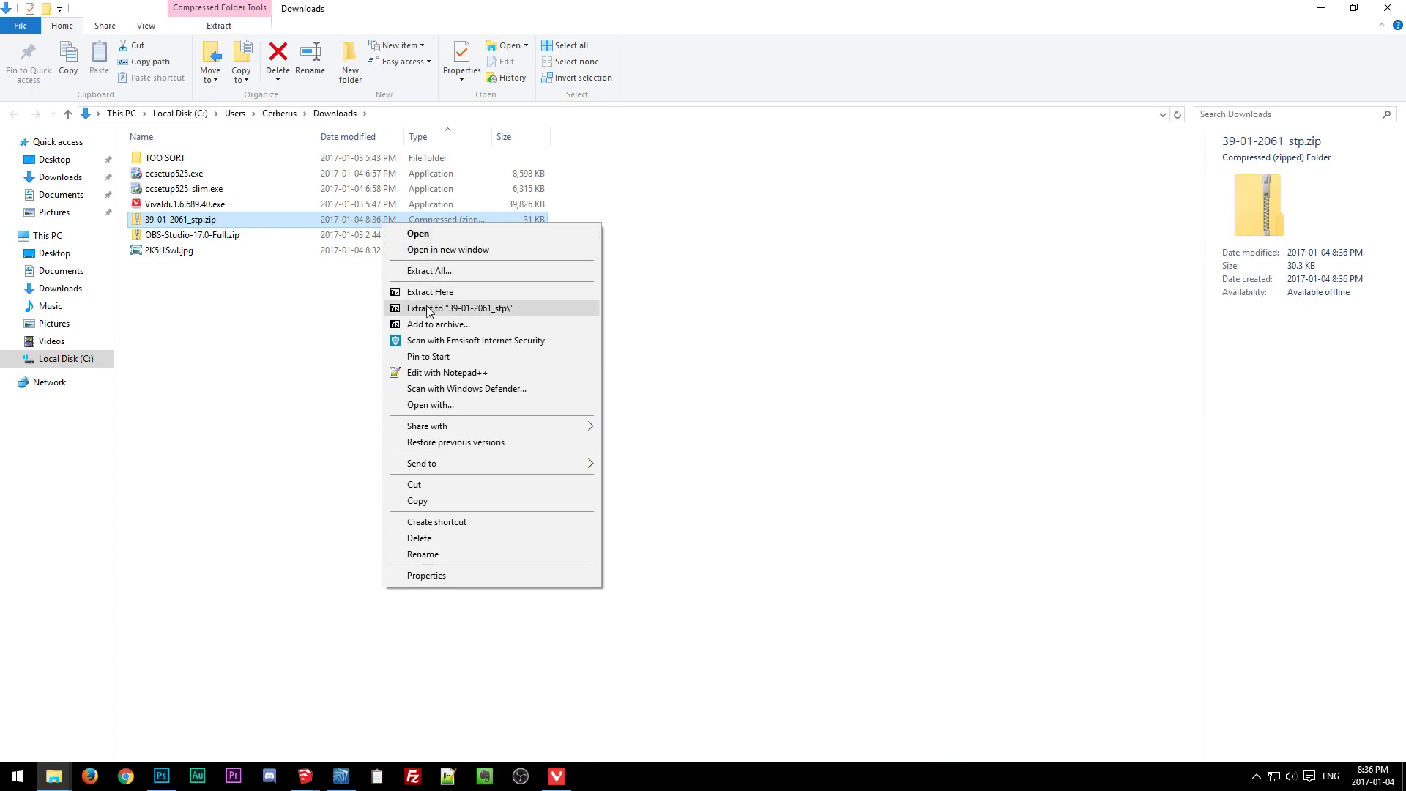
left_click(460, 308)
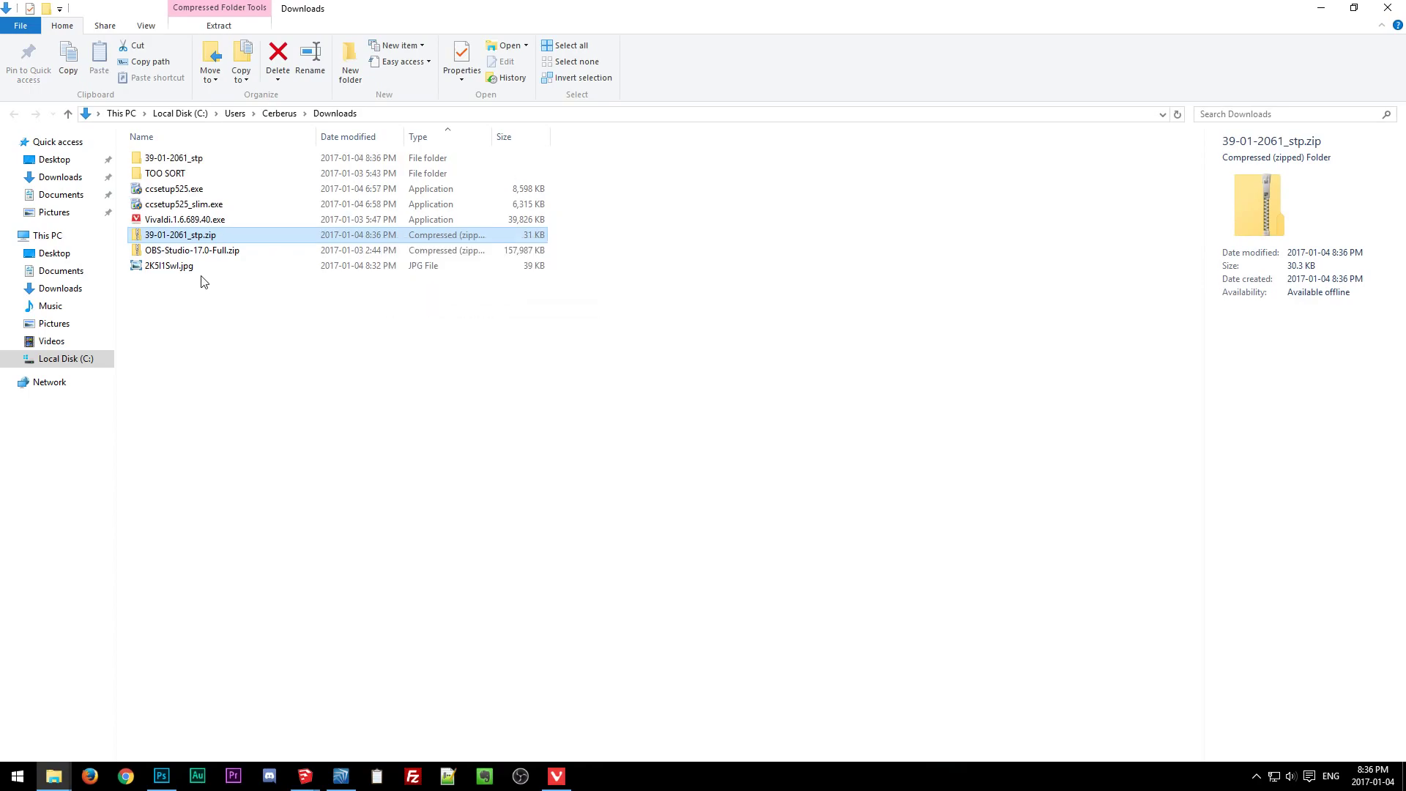
double_click(189, 160)
double_click(190, 162)
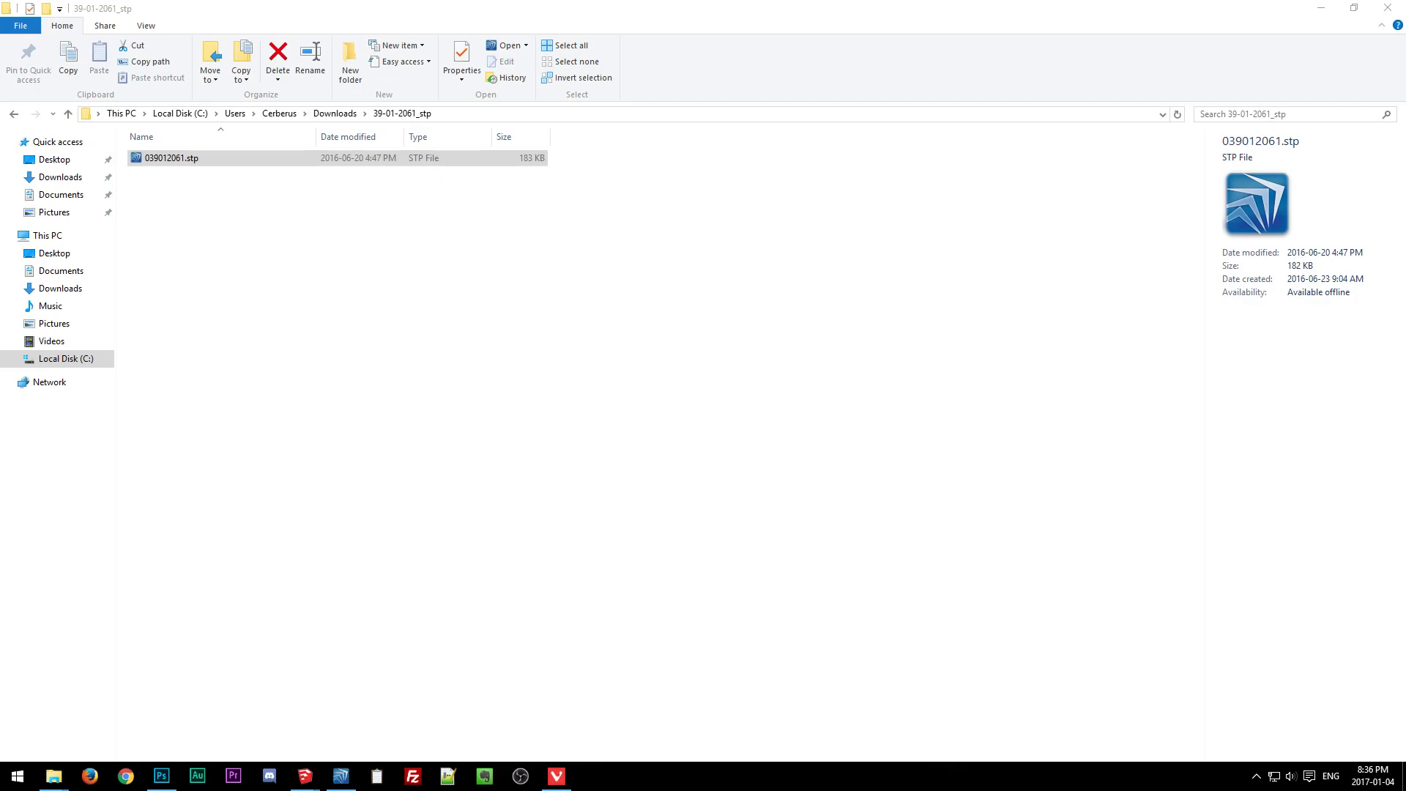
Switch to SpaceClaim and measure the distance between the plug housing's two opposite outer side faces.
left_click(495, 427)
left_click(340, 775)
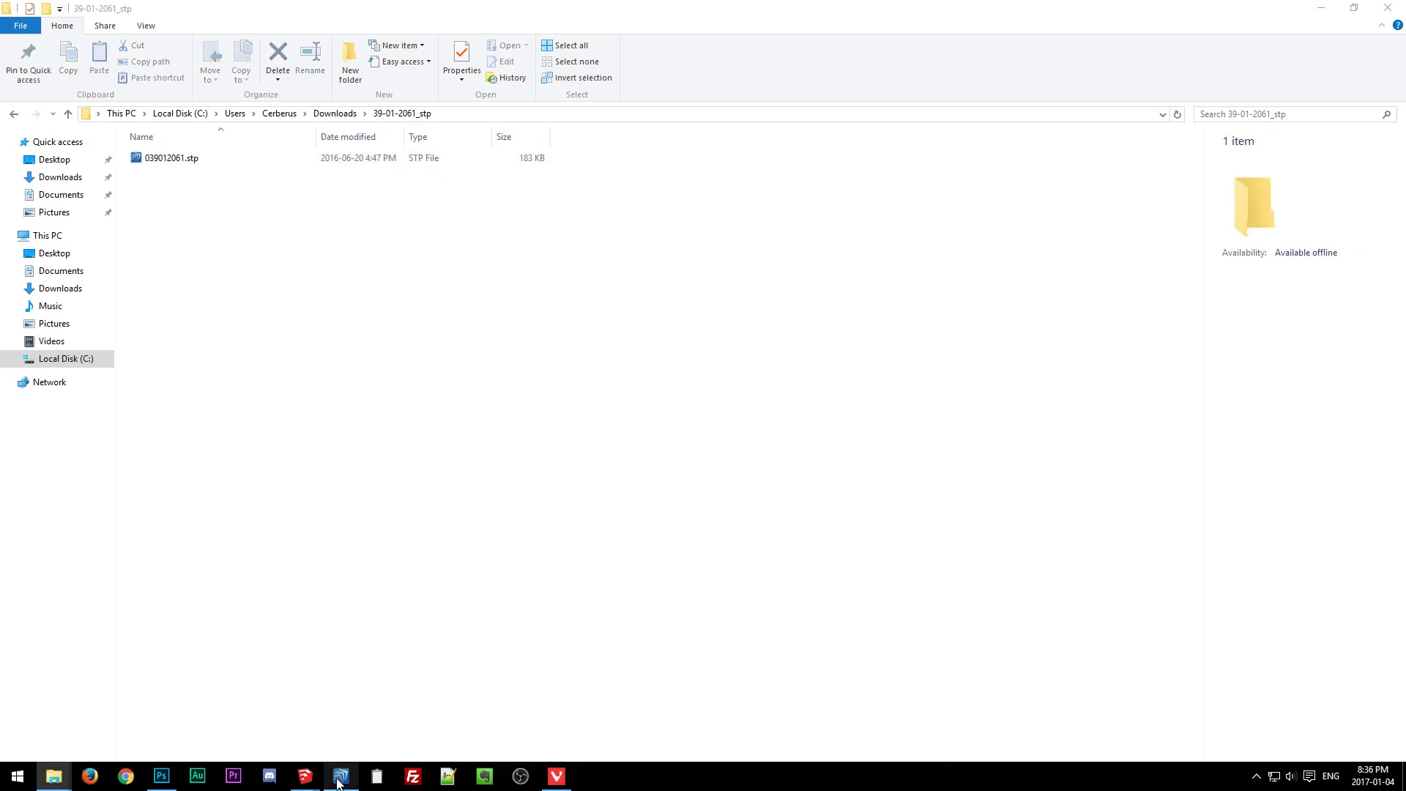
middle_click_drag(841, 379, 760, 369)
key("e")
left_click(928, 322)
middle_click_drag(927, 323, 727, 262)
left_click(727, 262, "ctrl")
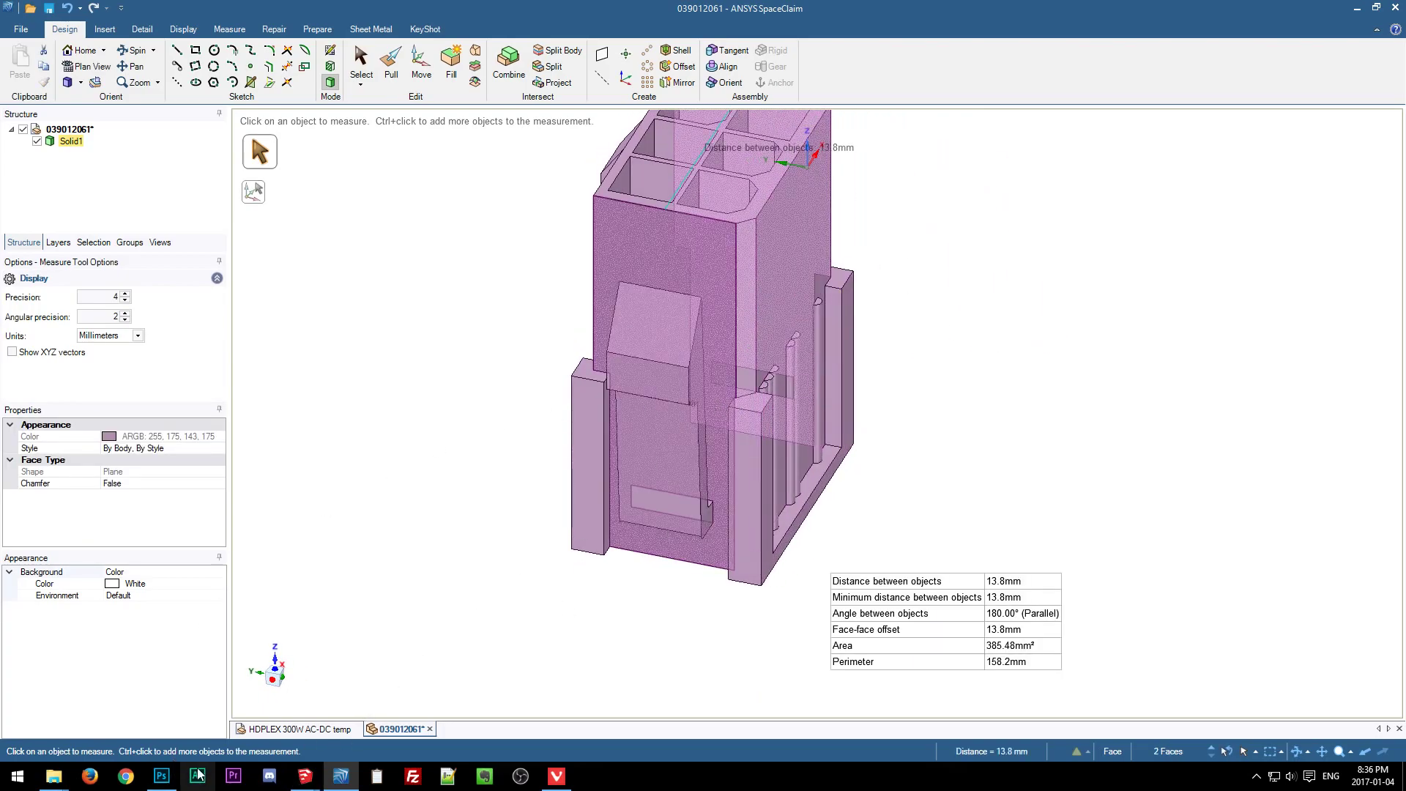
Switch to Photoshop and set a custom measurement scale where the blue connector's 19-pixel width equals 14 mm.
left_click(161, 776)
left_click(100, 11)
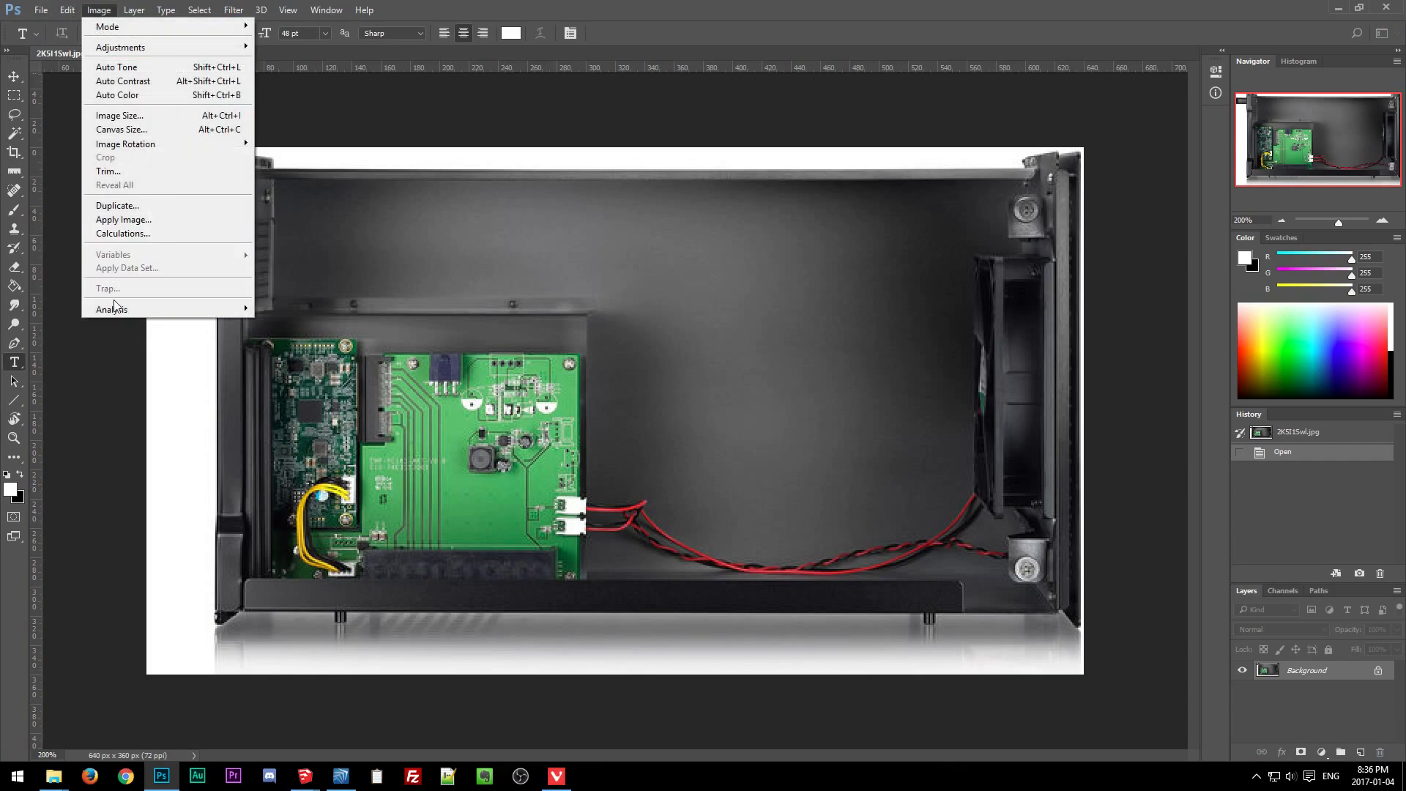
mouse_move(115, 311)
mouse_move(369, 317)
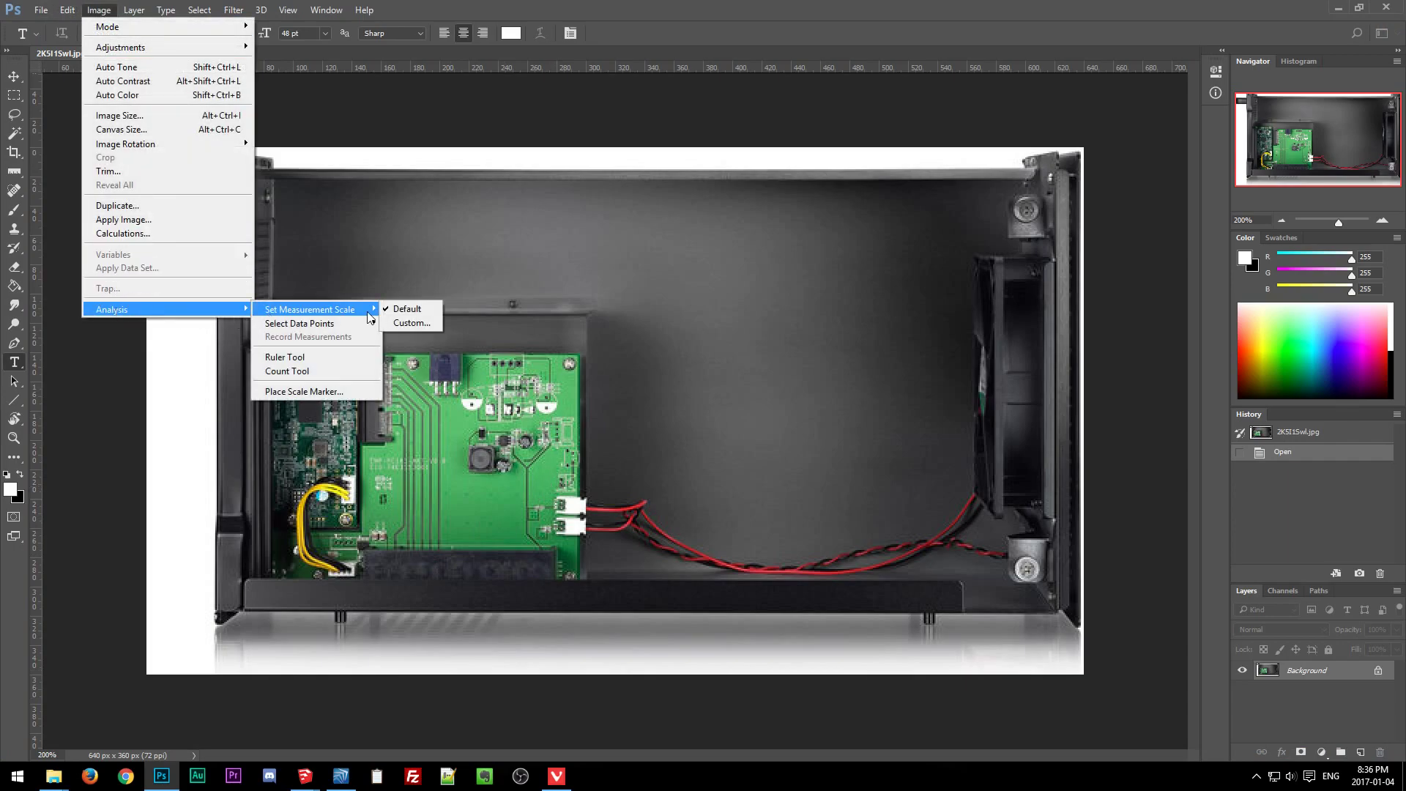
left_click(410, 323)
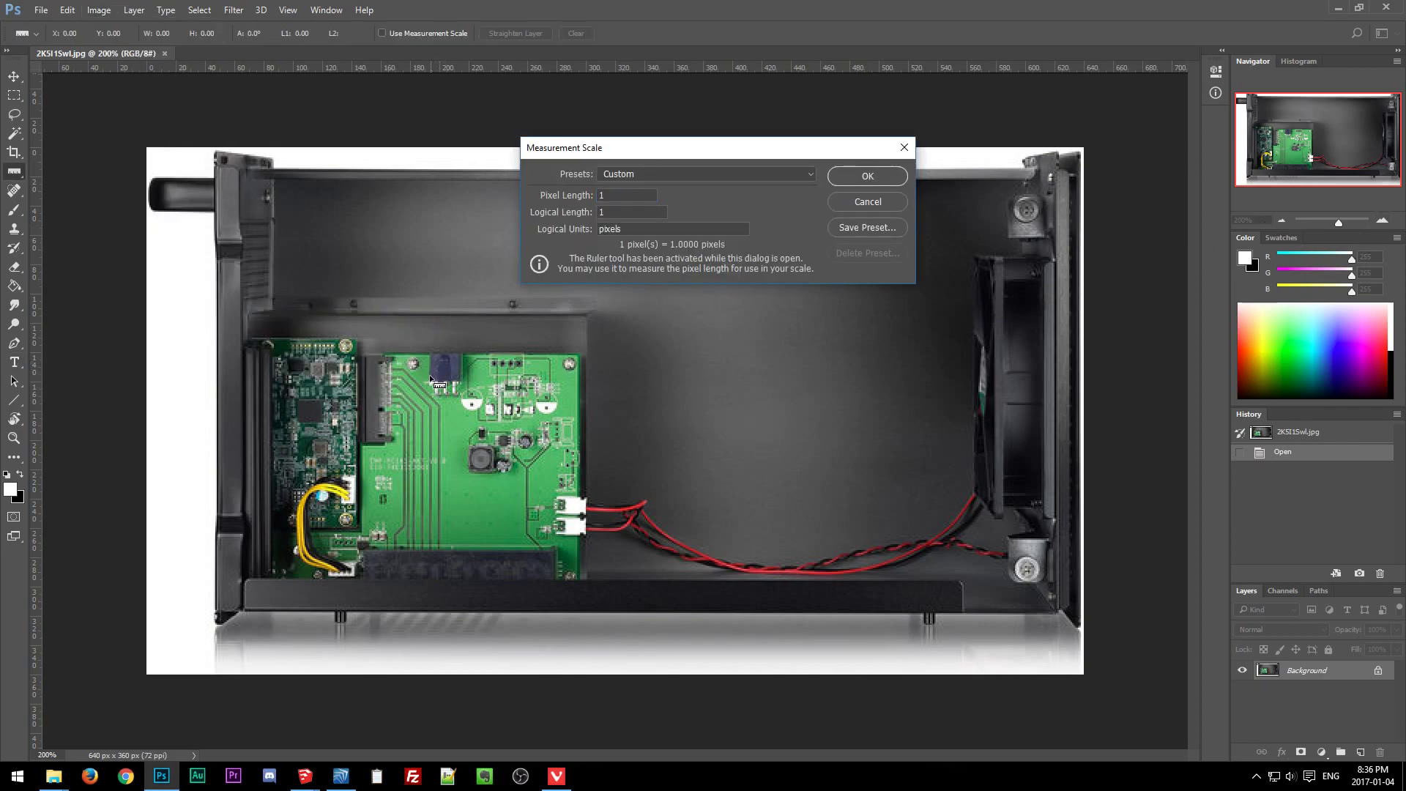
left_click_drag(430, 360, 459, 362)
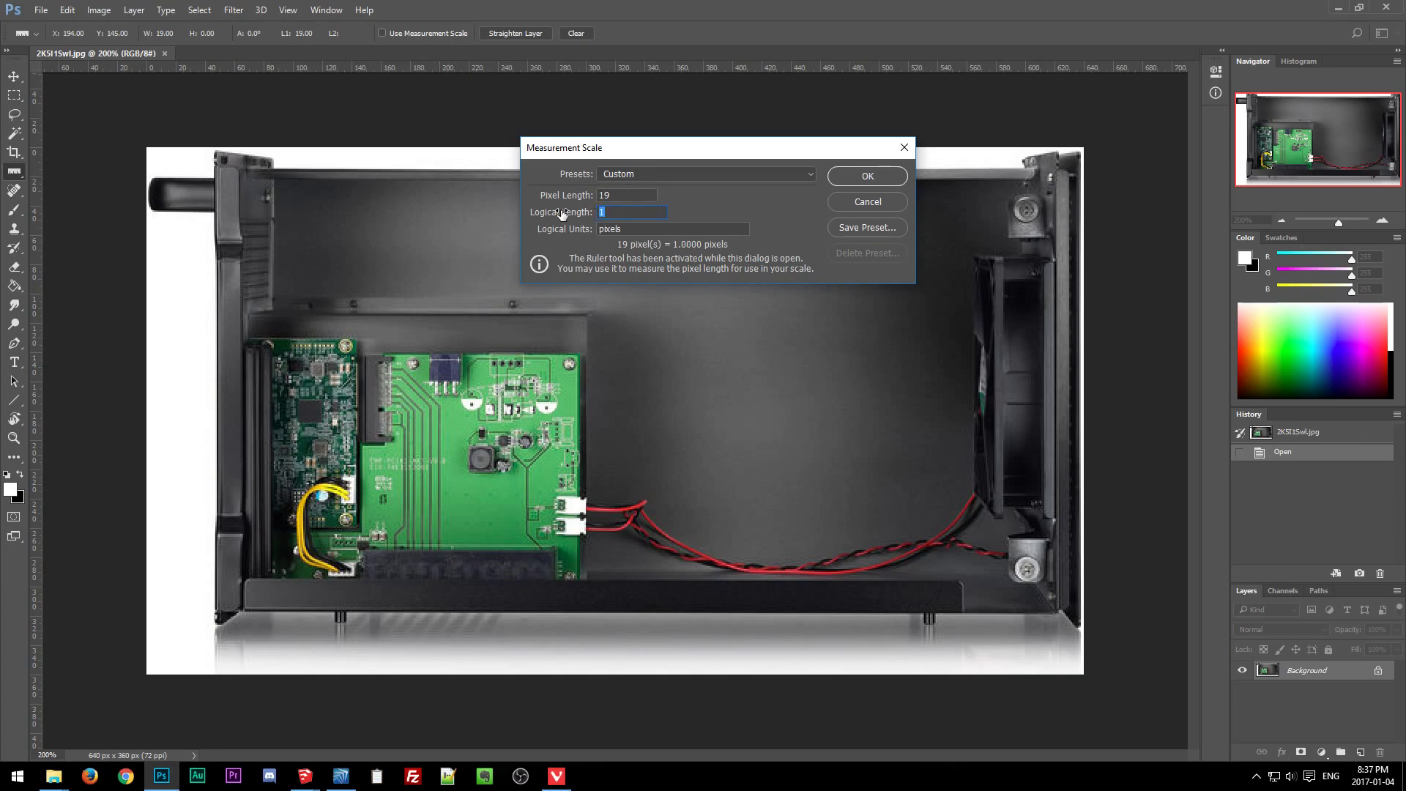
type("14")
left_click_drag(636, 229, 580, 233)
type("mm")
left_click(867, 175)
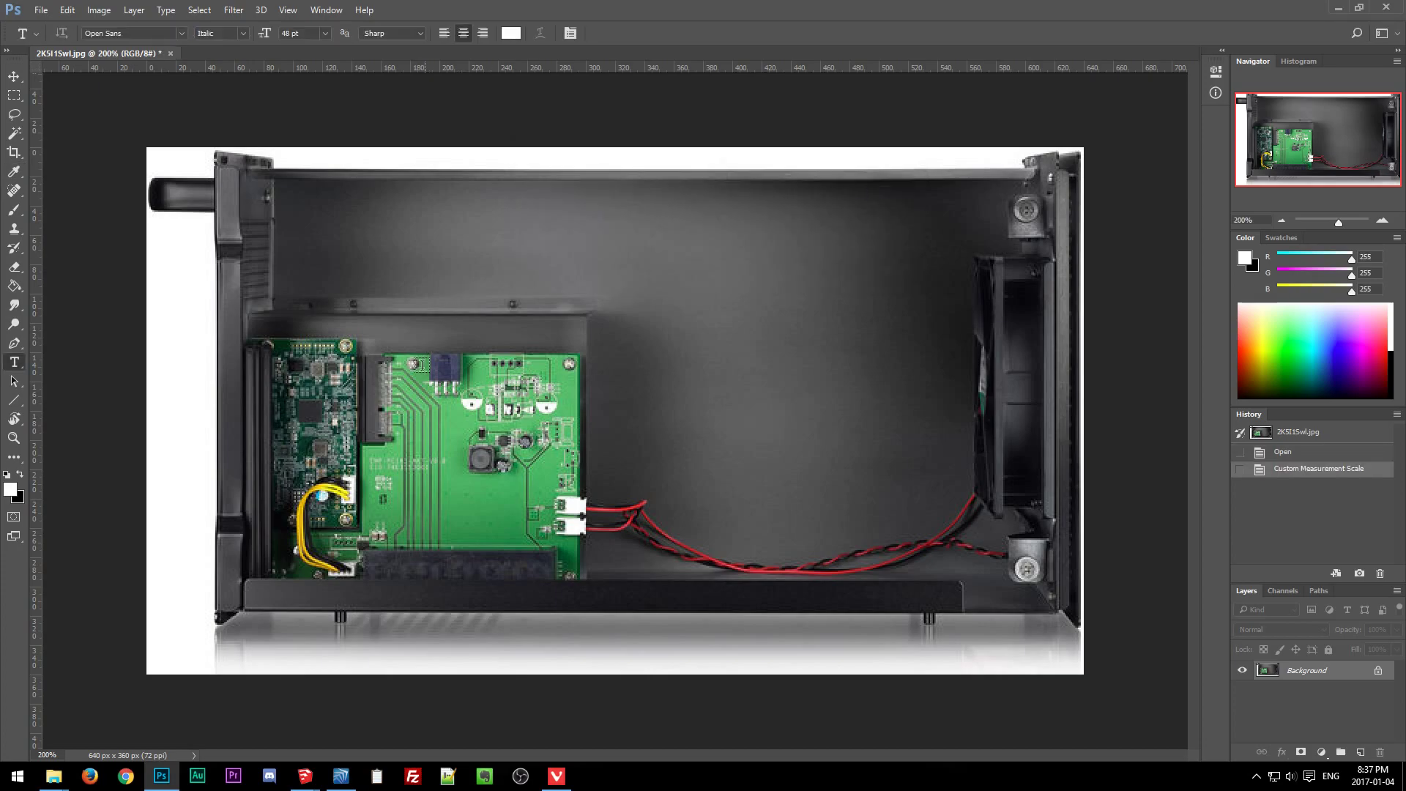
Using the custom measurement scale, measure the blue connector's width and the combined width of the two circuit boards with the Ruler tool.
left_click(14, 179)
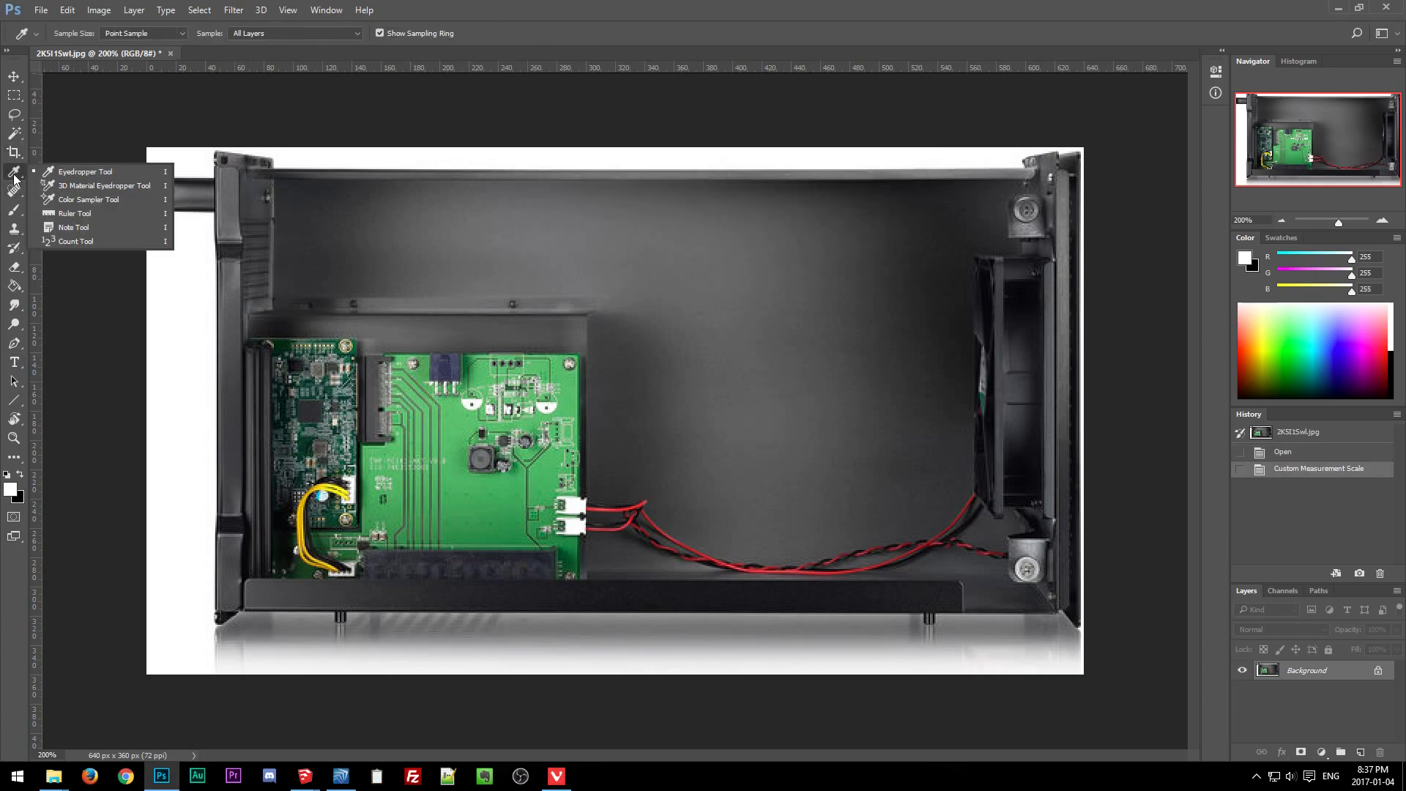
left_click(74, 213)
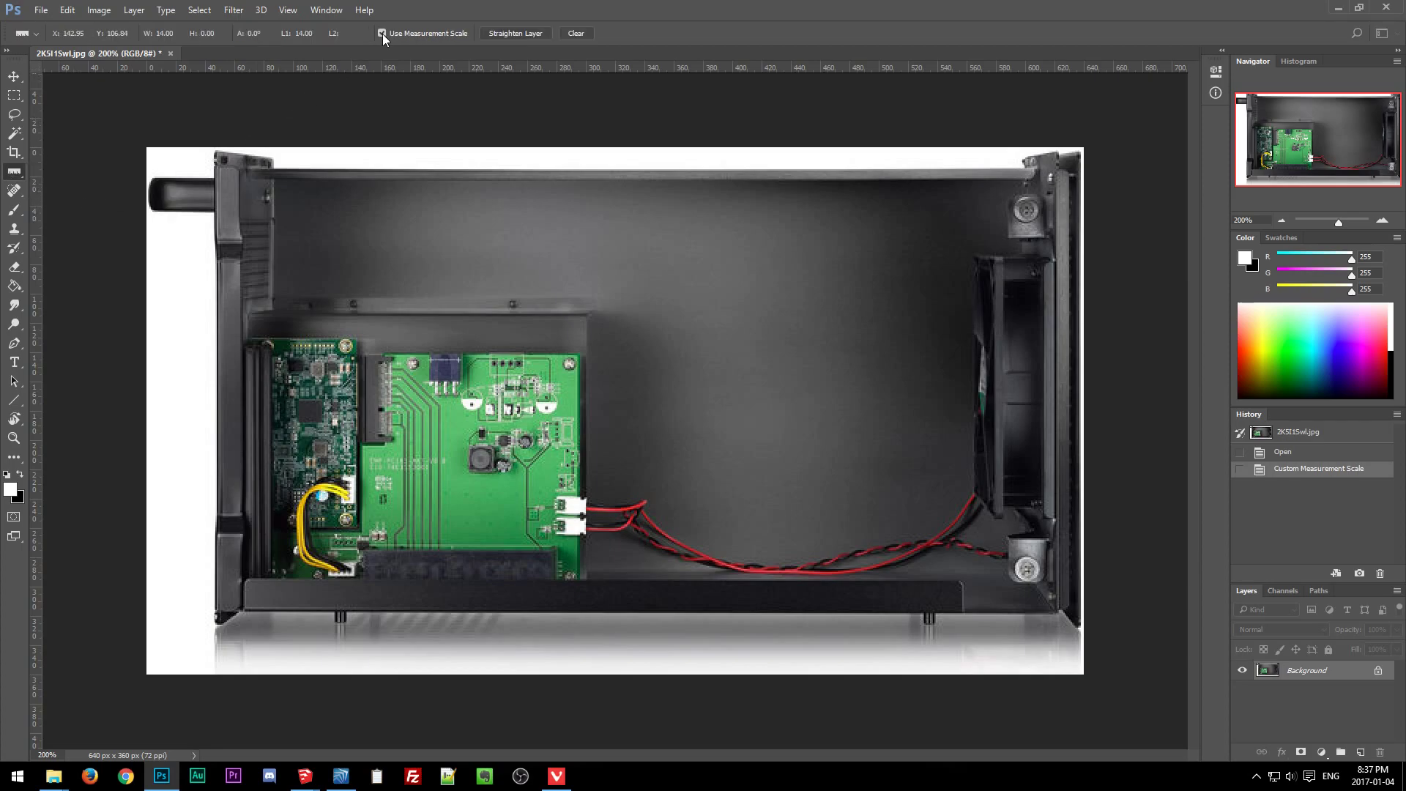
left_click_drag(432, 375, 459, 374)
left_click_drag(249, 339, 577, 339)
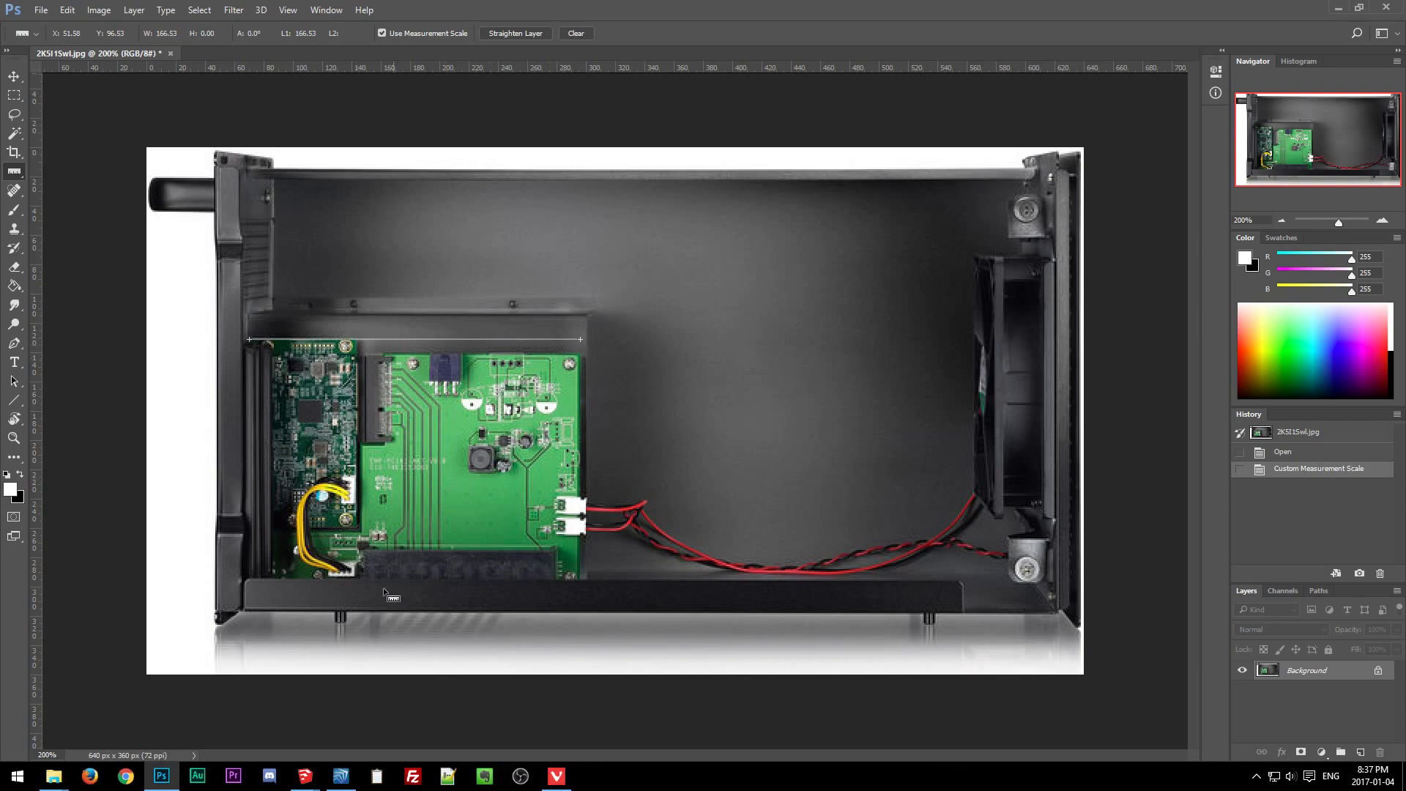
Switch to SketchUp and draw a 167 mm vertical line along the blue axis beside the graphics cards.
mouse_move(307, 784)
left_click(225, 714)
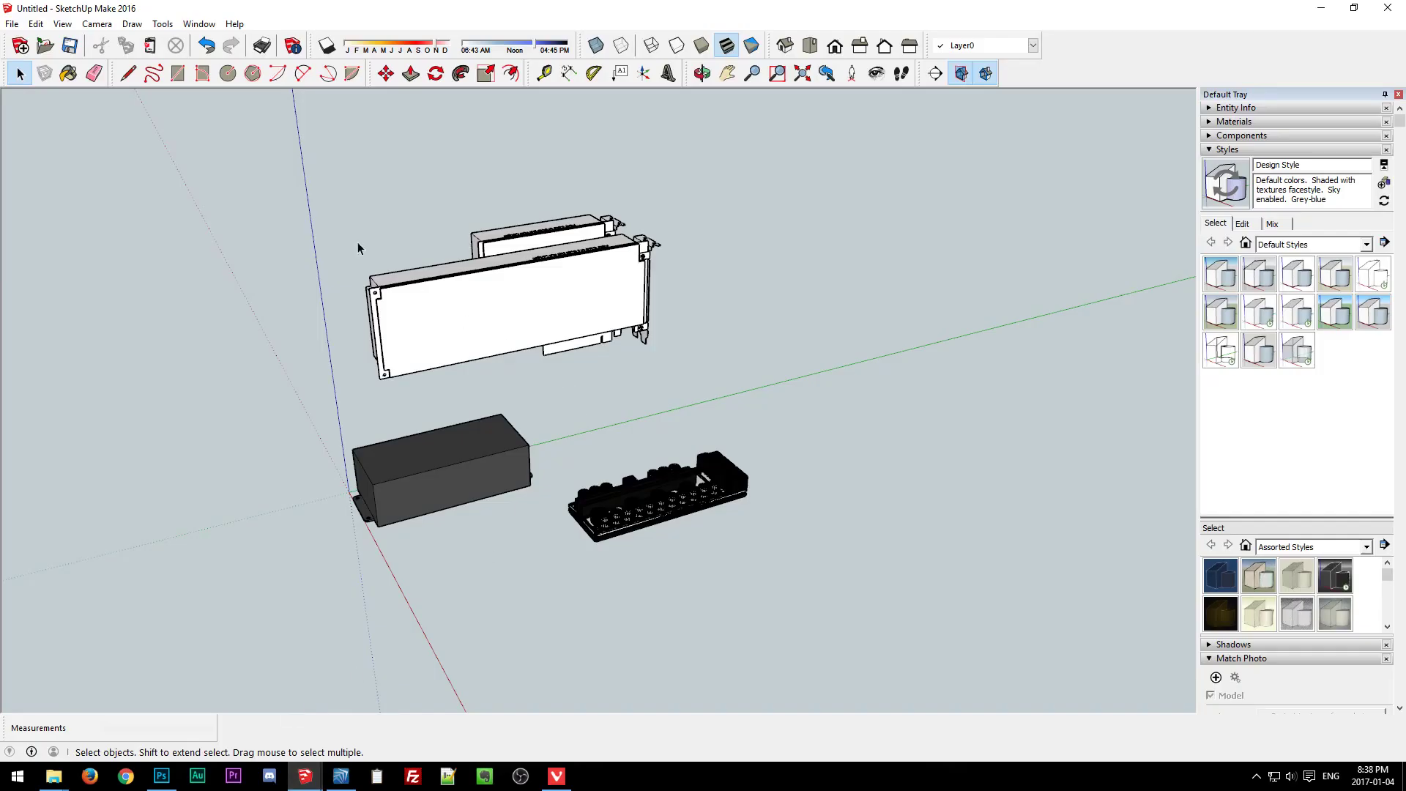
left_click(128, 74)
left_click(764, 408)
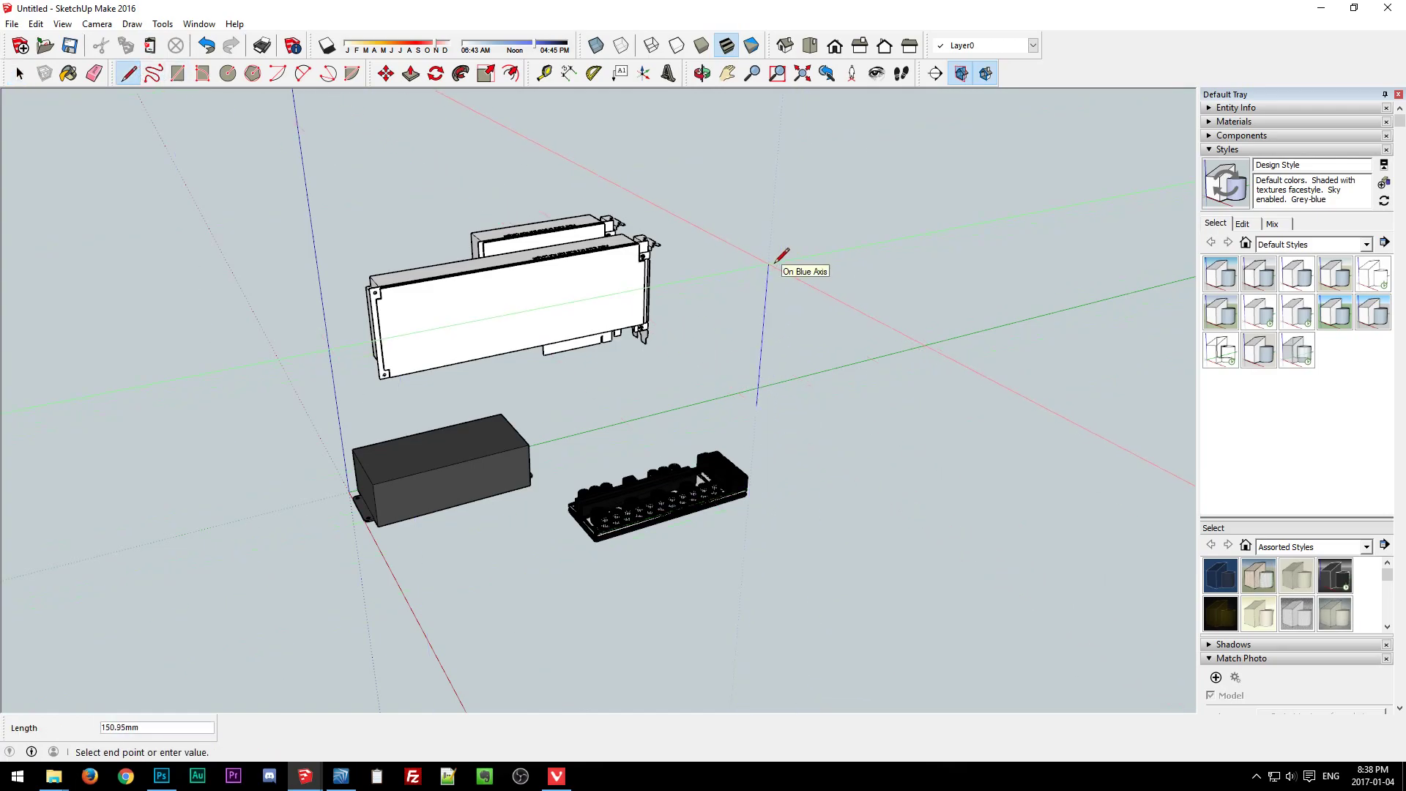
type("167")
key("Return")
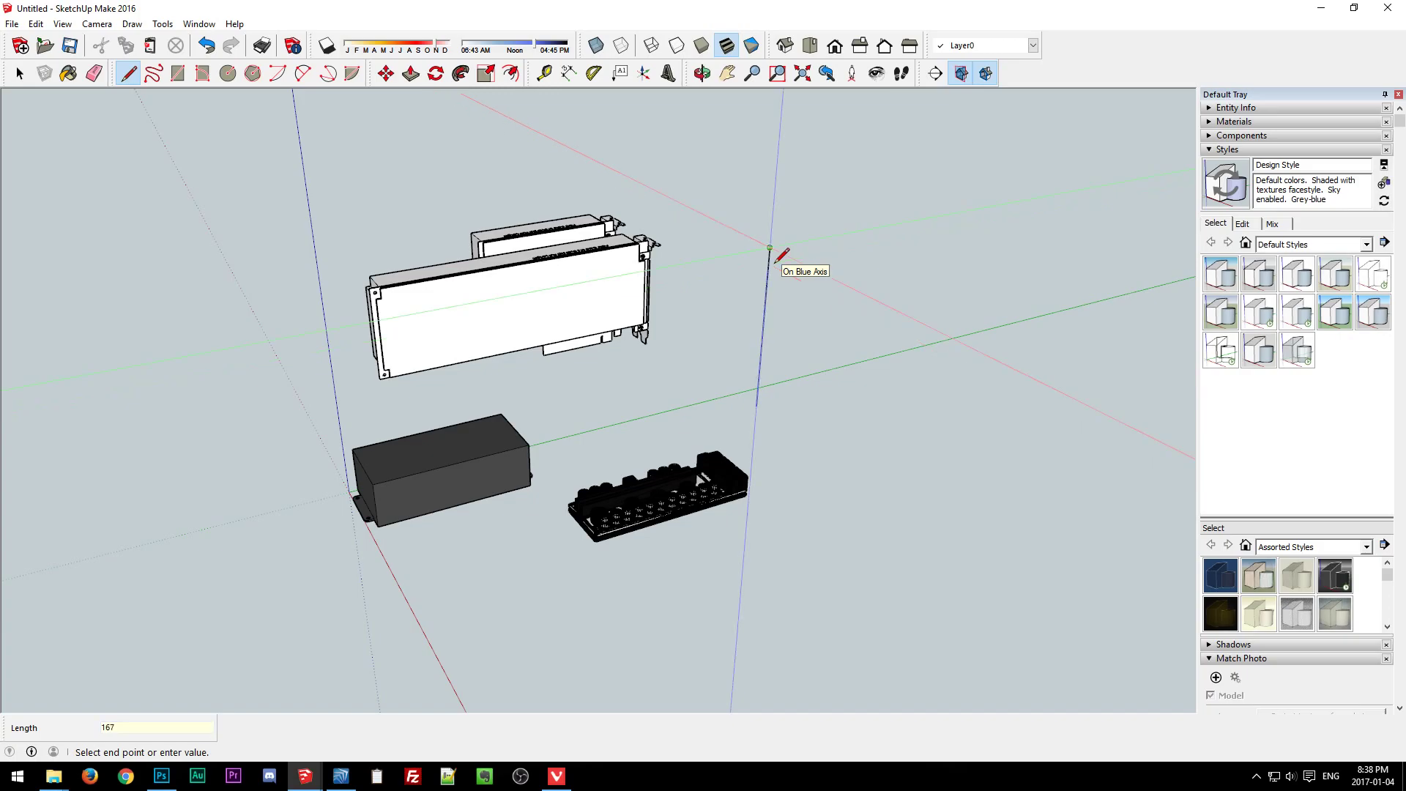
key("t")
left_click(757, 406)
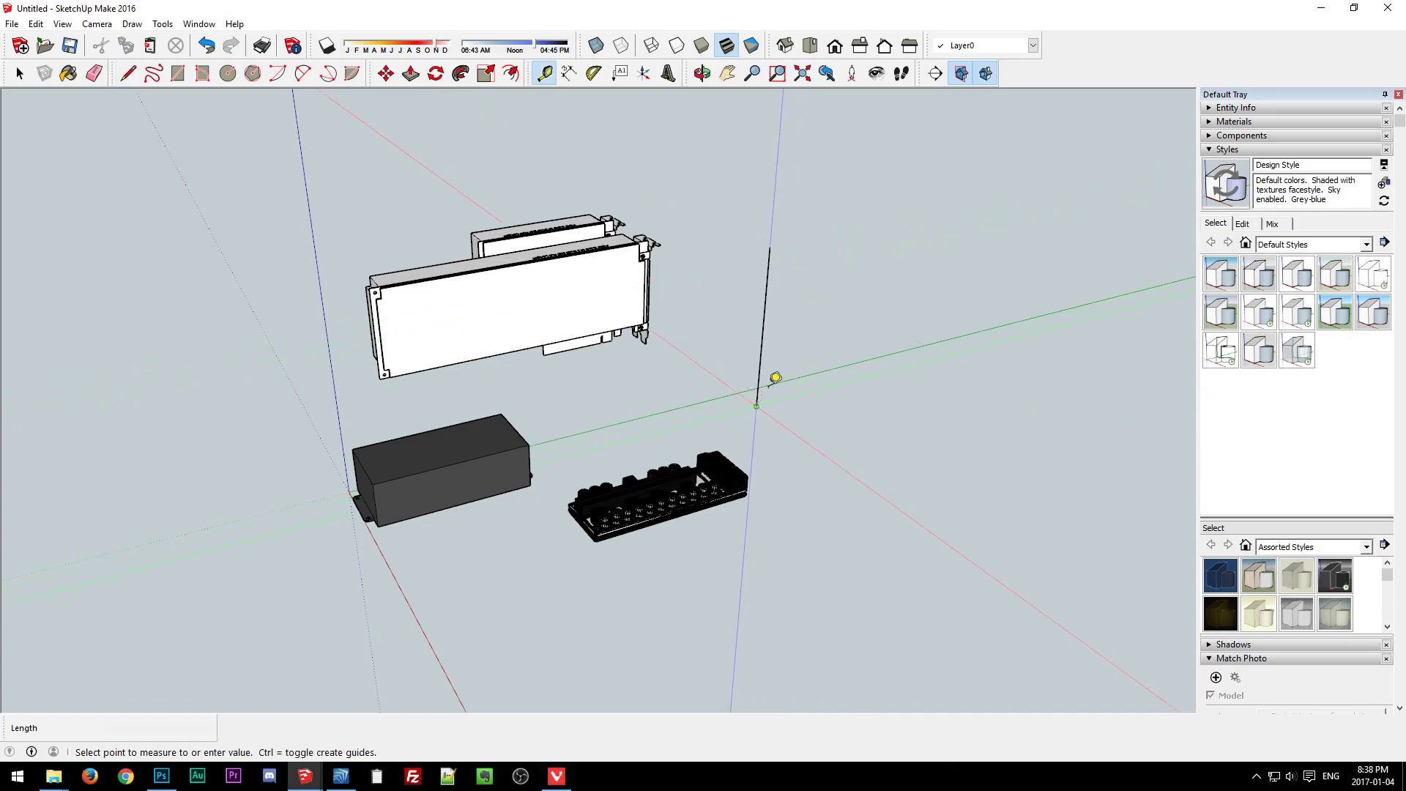
key("space")
middle_click_drag(855, 299, 578, 367)
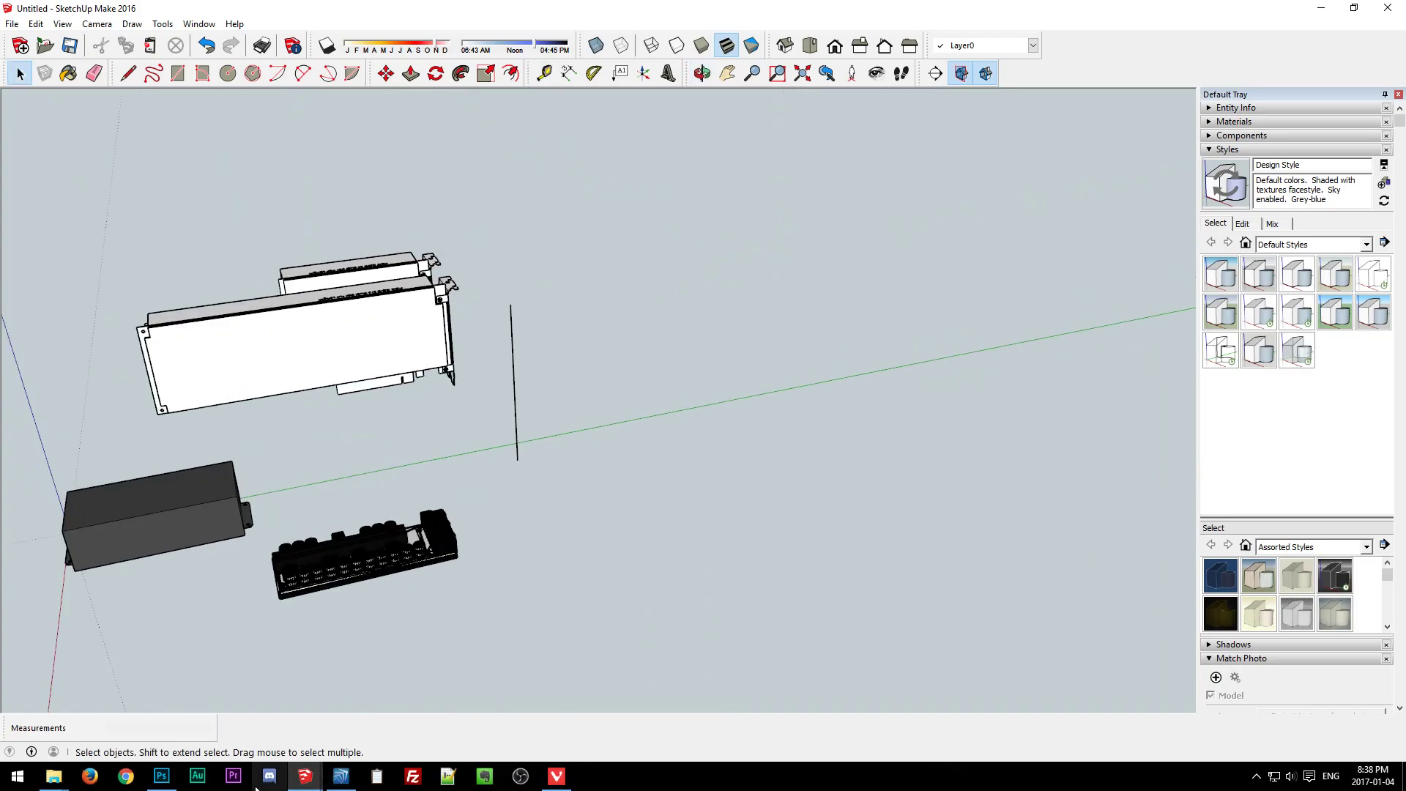
Measure the board's height in the Photoshop photo, and complete the SketchUp line into a rectangle with a 126 mm side along the green axis.
left_click(163, 780)
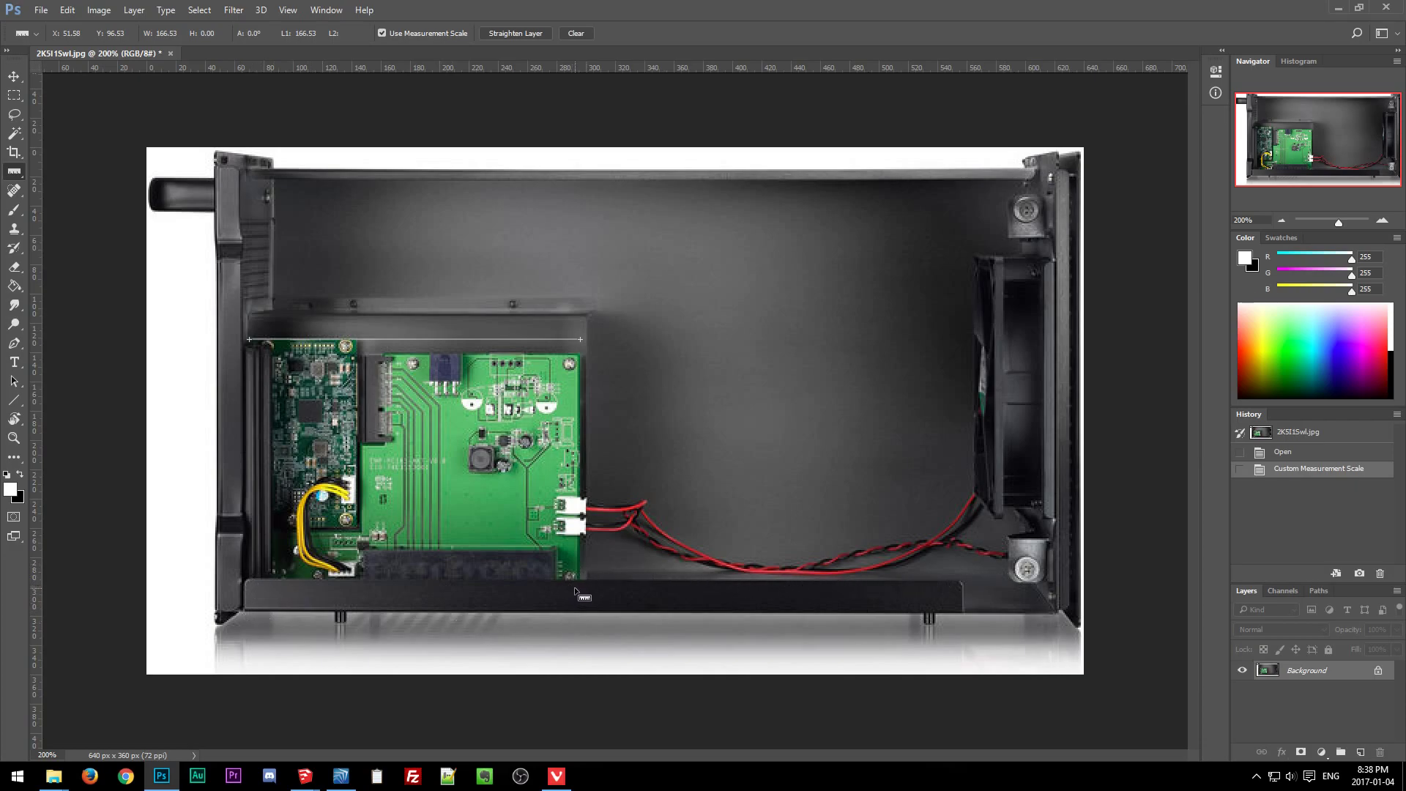
left_click_drag(576, 586, 575, 340)
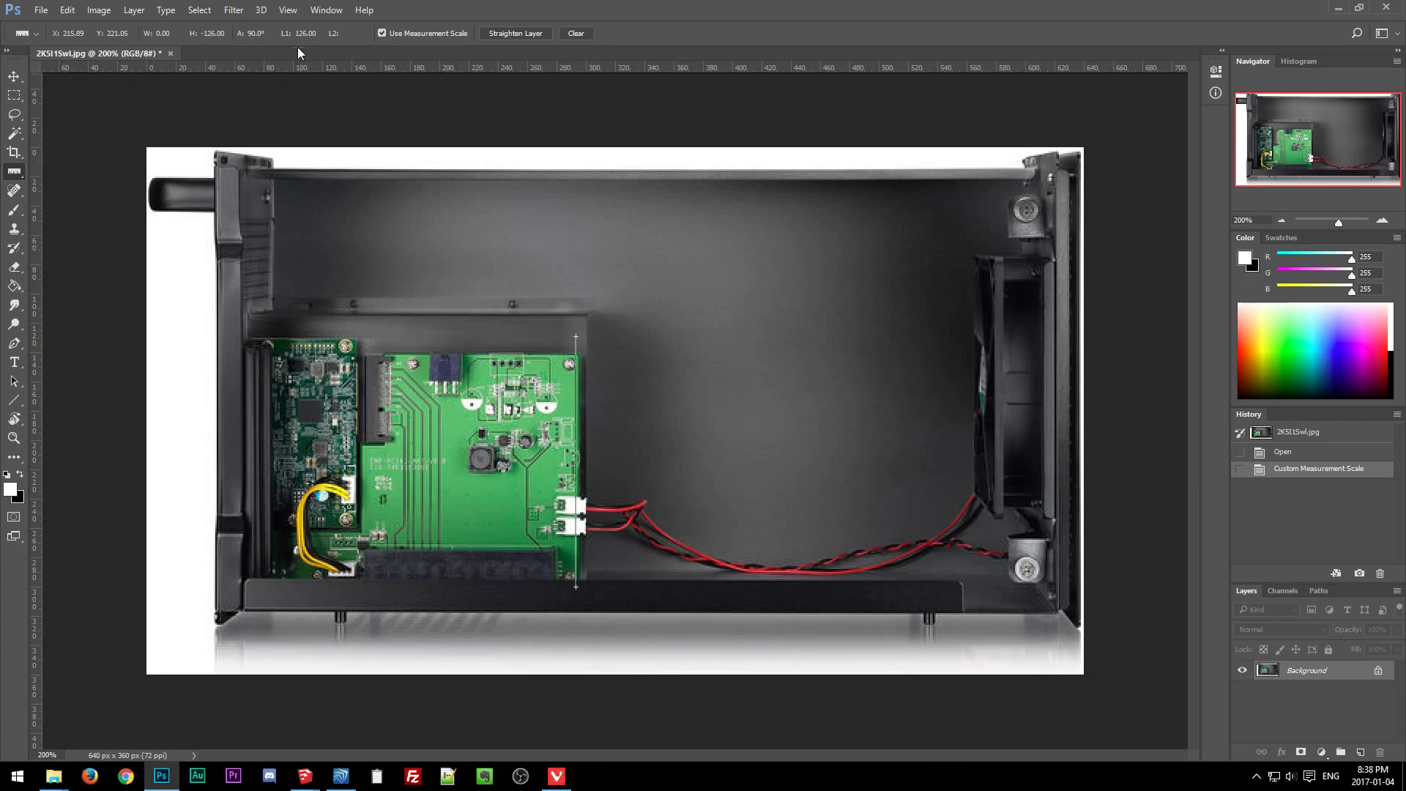
mouse_move(305, 776)
left_click(224, 736)
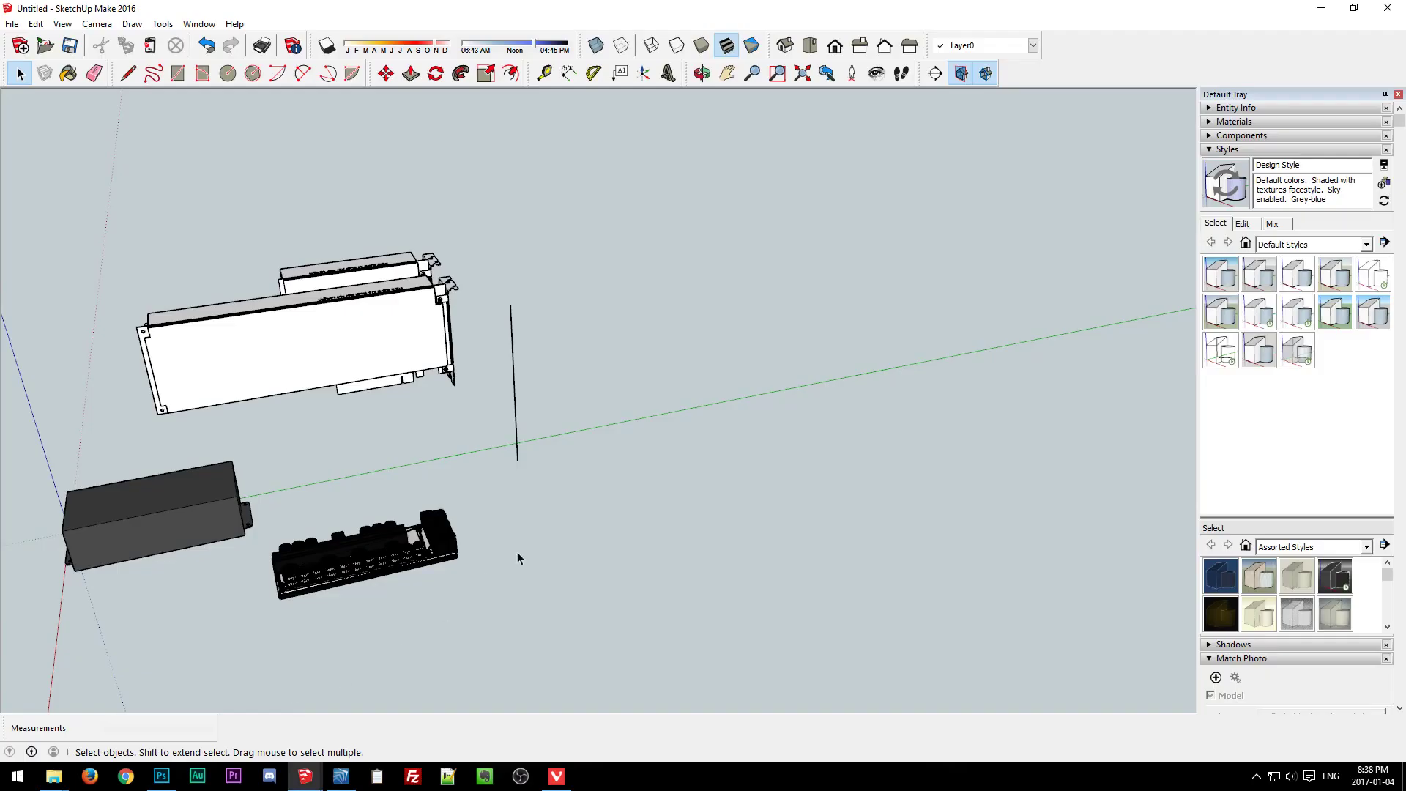
key("l")
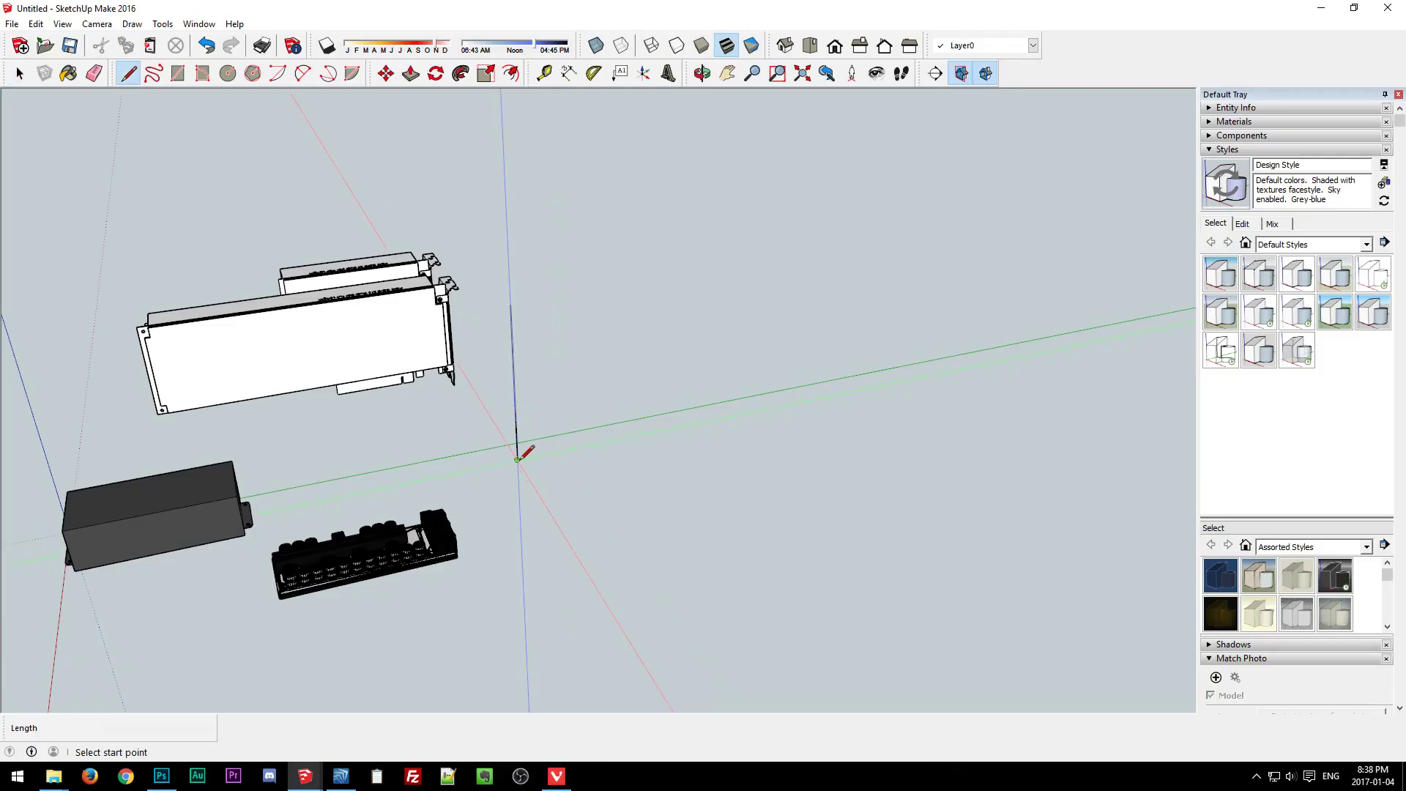
left_click(517, 459)
left_click(635, 438)
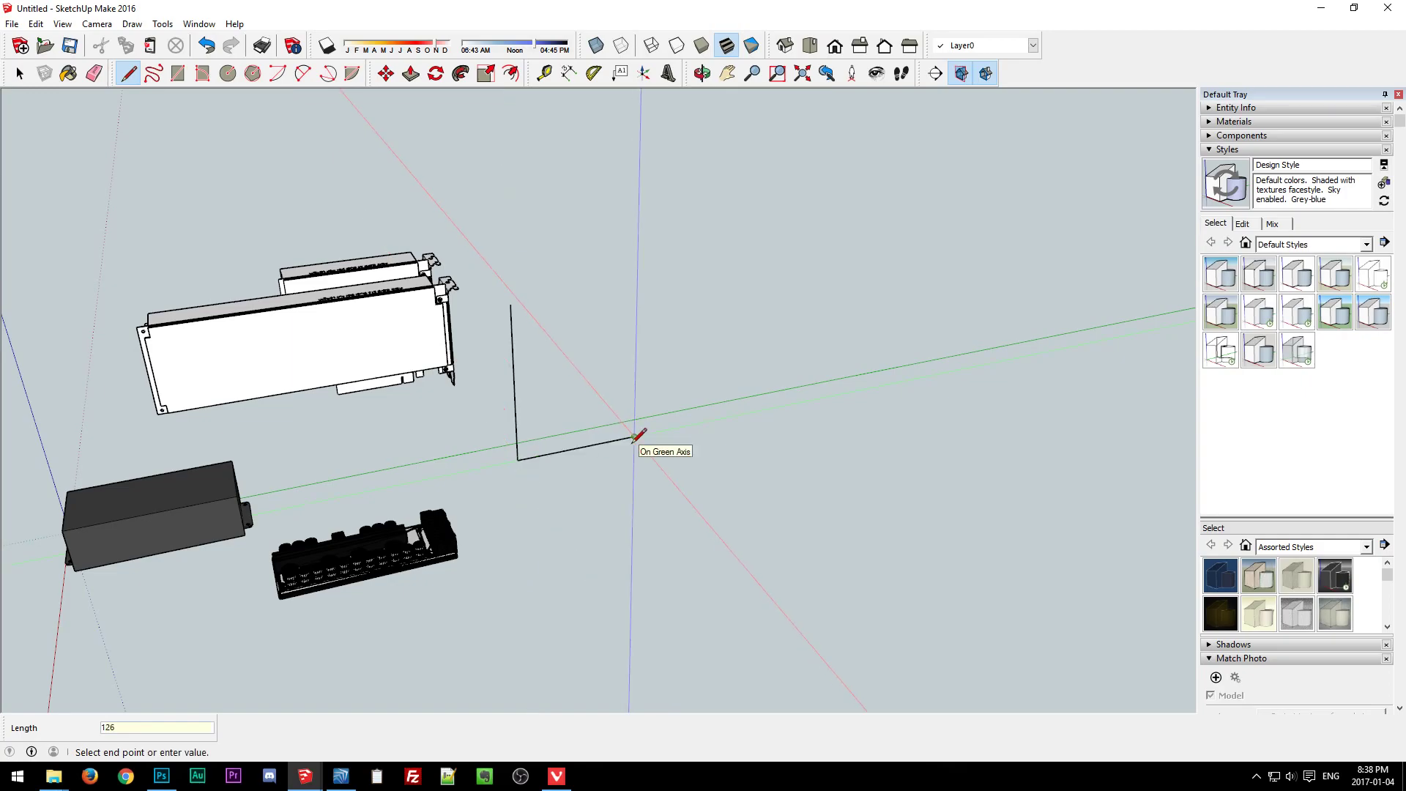
left_click(511, 304)
left_click(511, 305)
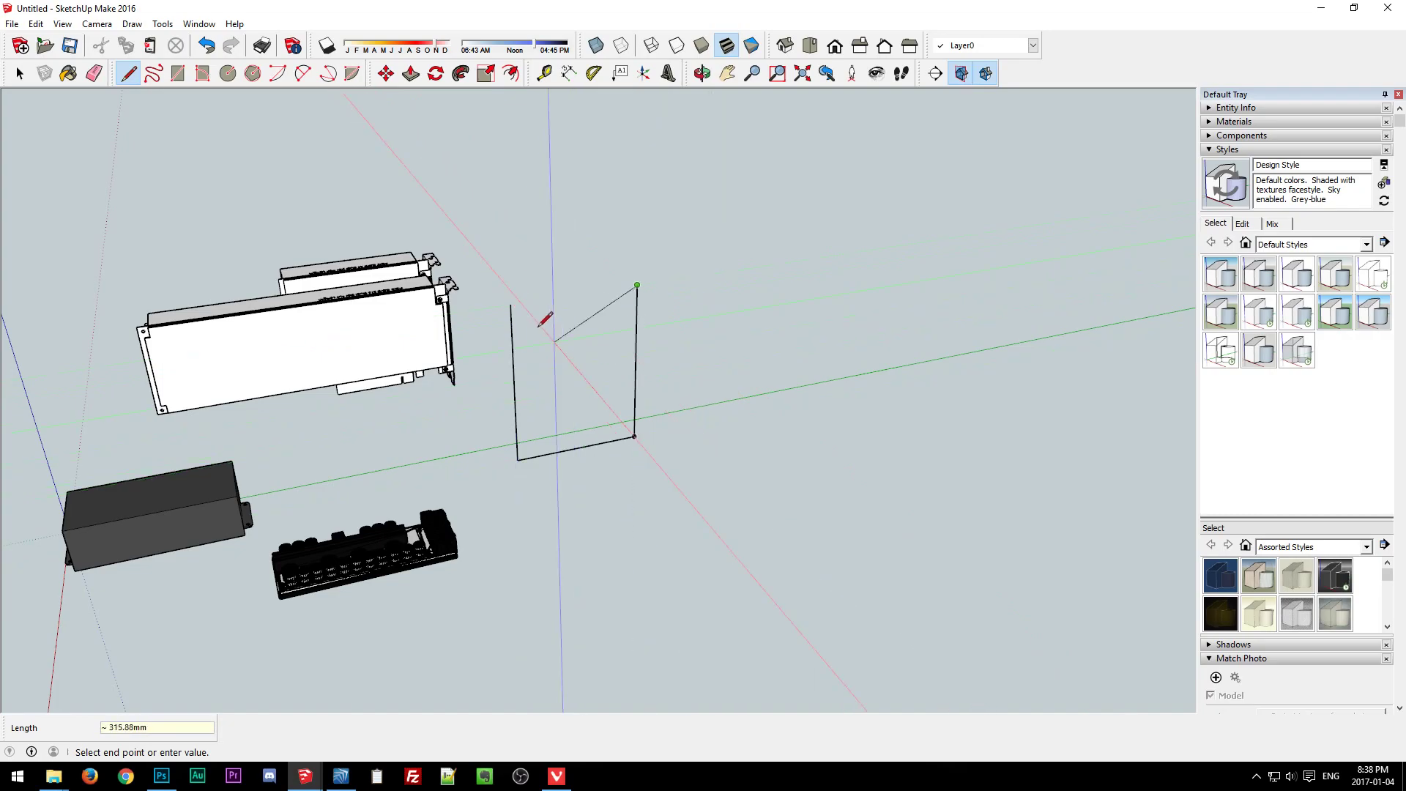
left_click(511, 305)
Push/Pull the rectangular board face to a thickness of 2 mm.
key("p")
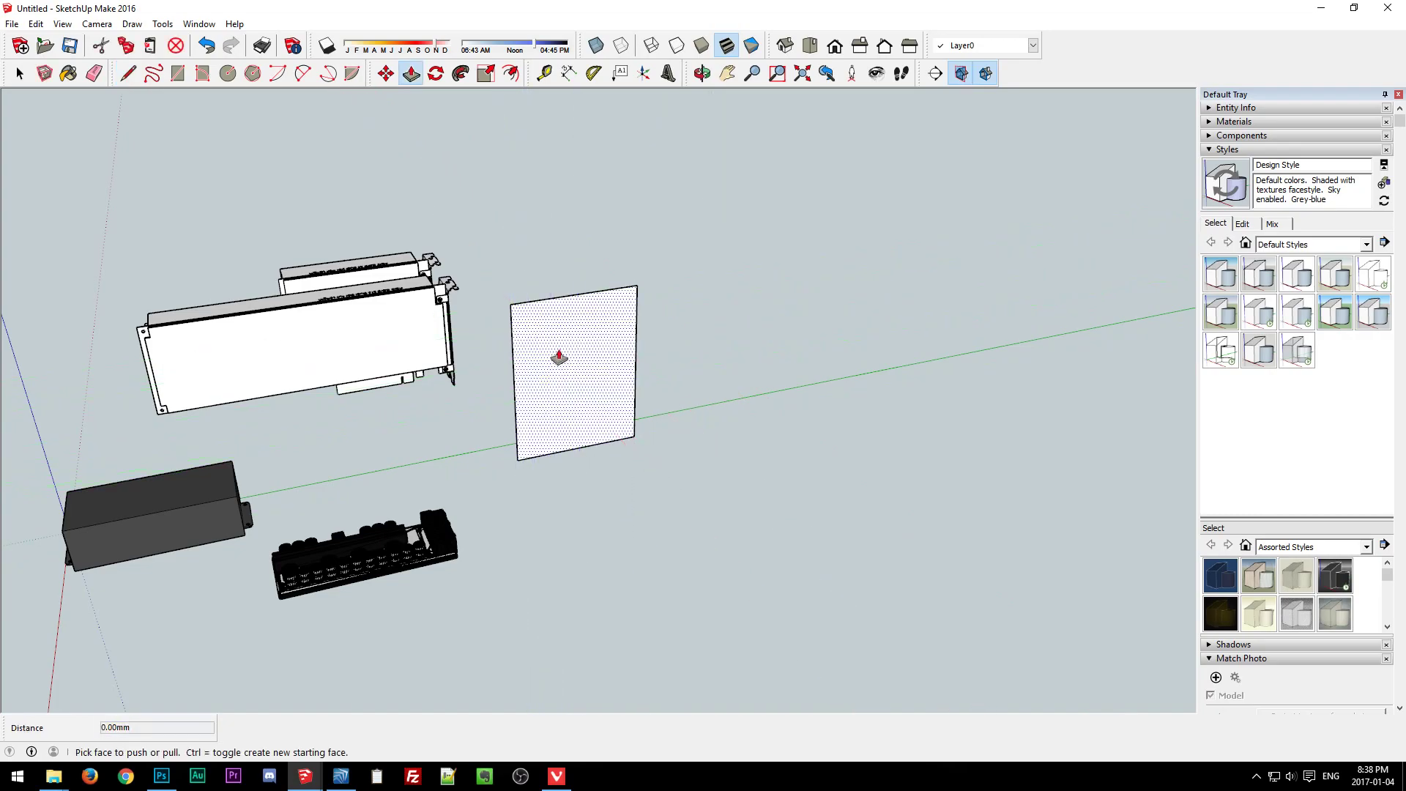
left_click(560, 359)
left_click(588, 383)
type("2")
key("Return")
key("space")
middle_click_drag(559, 540, 761, 644)
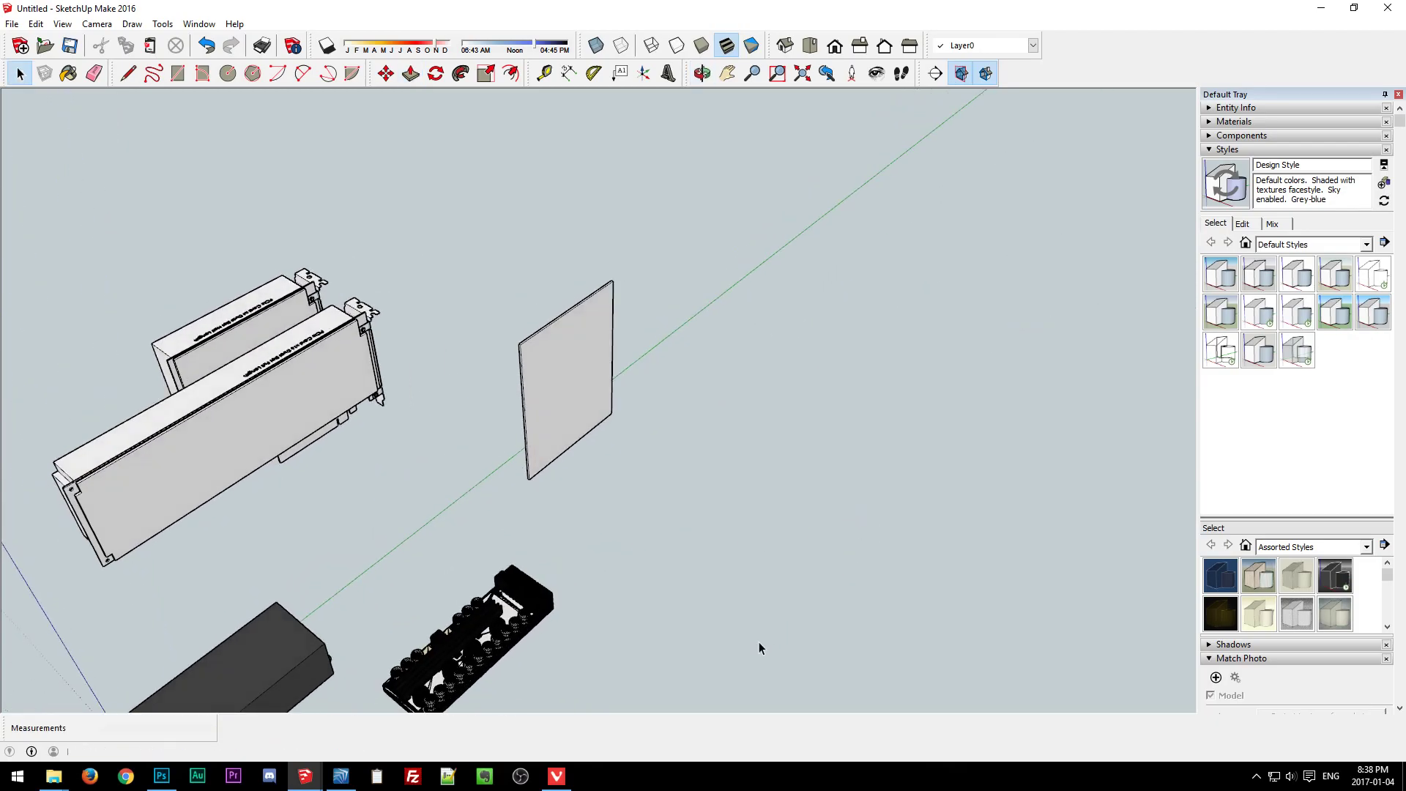
Select the whole board plate with all its faces and edges and make it a group.
scroll(515, 325, "up", 5)
left_click(562, 335)
double_click(563, 340)
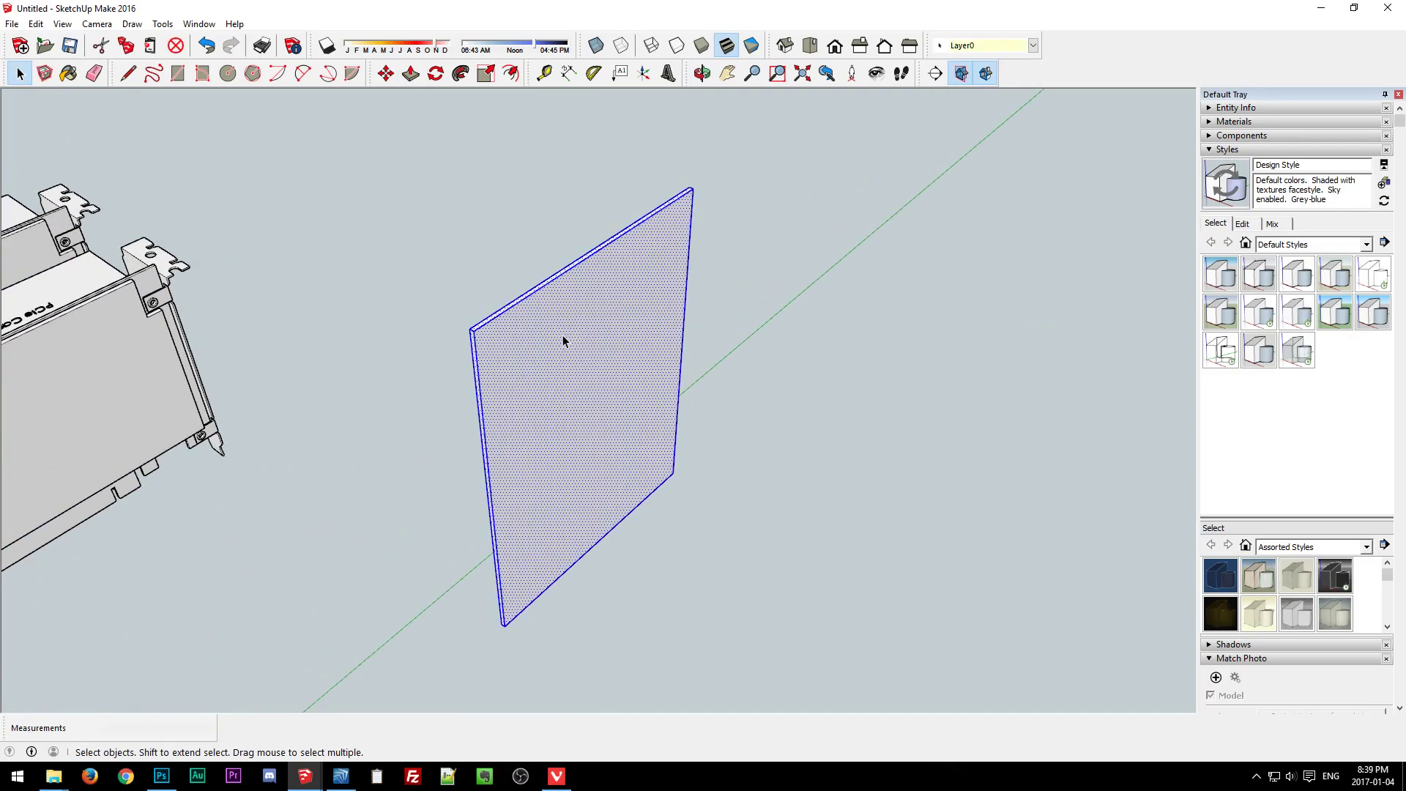
right_click(562, 340)
left_click(680, 468)
left_click(863, 405)
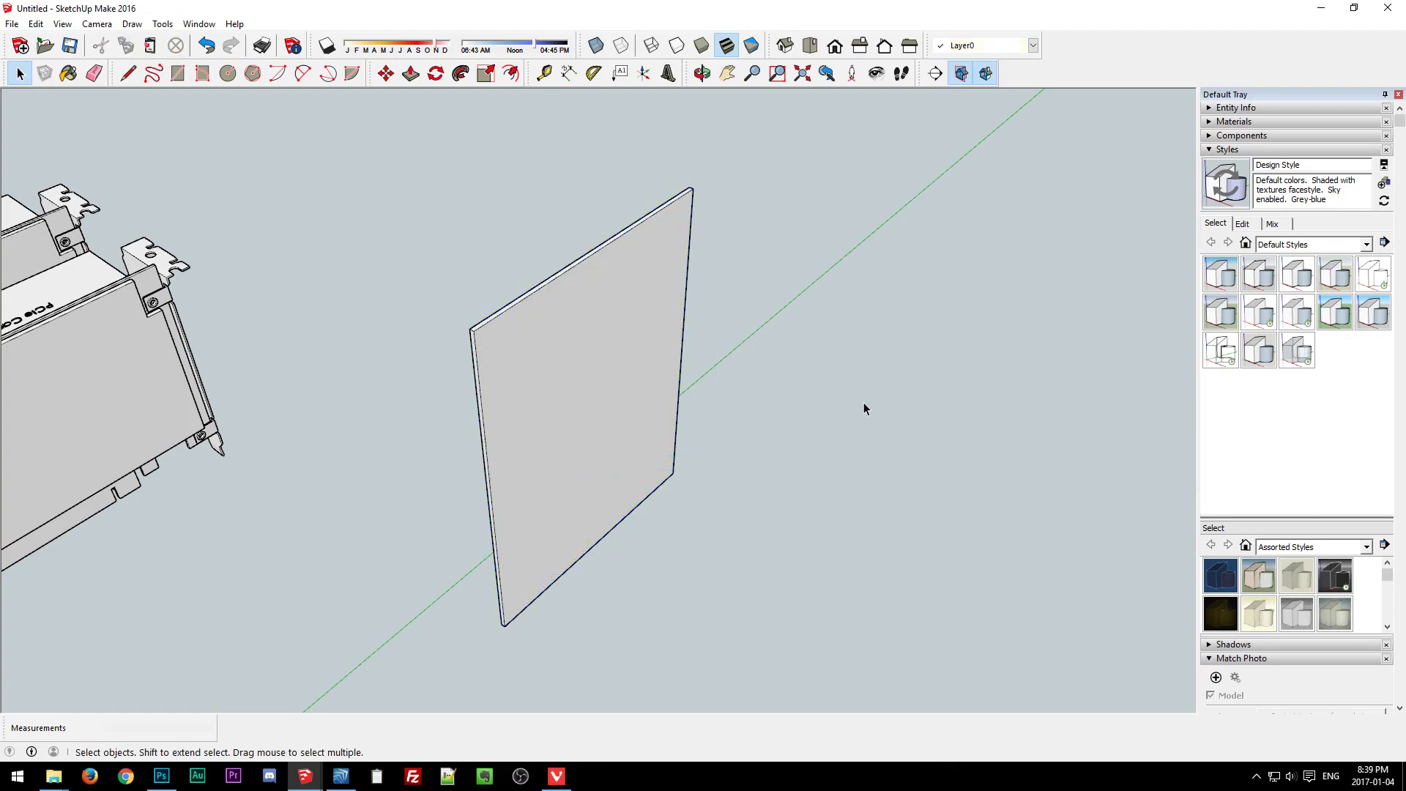
Switch to Photoshop and measure the distance from the board's lower edge up to the long black slot connector.
scroll(656, 555, "down", 3)
mouse_move(340, 777)
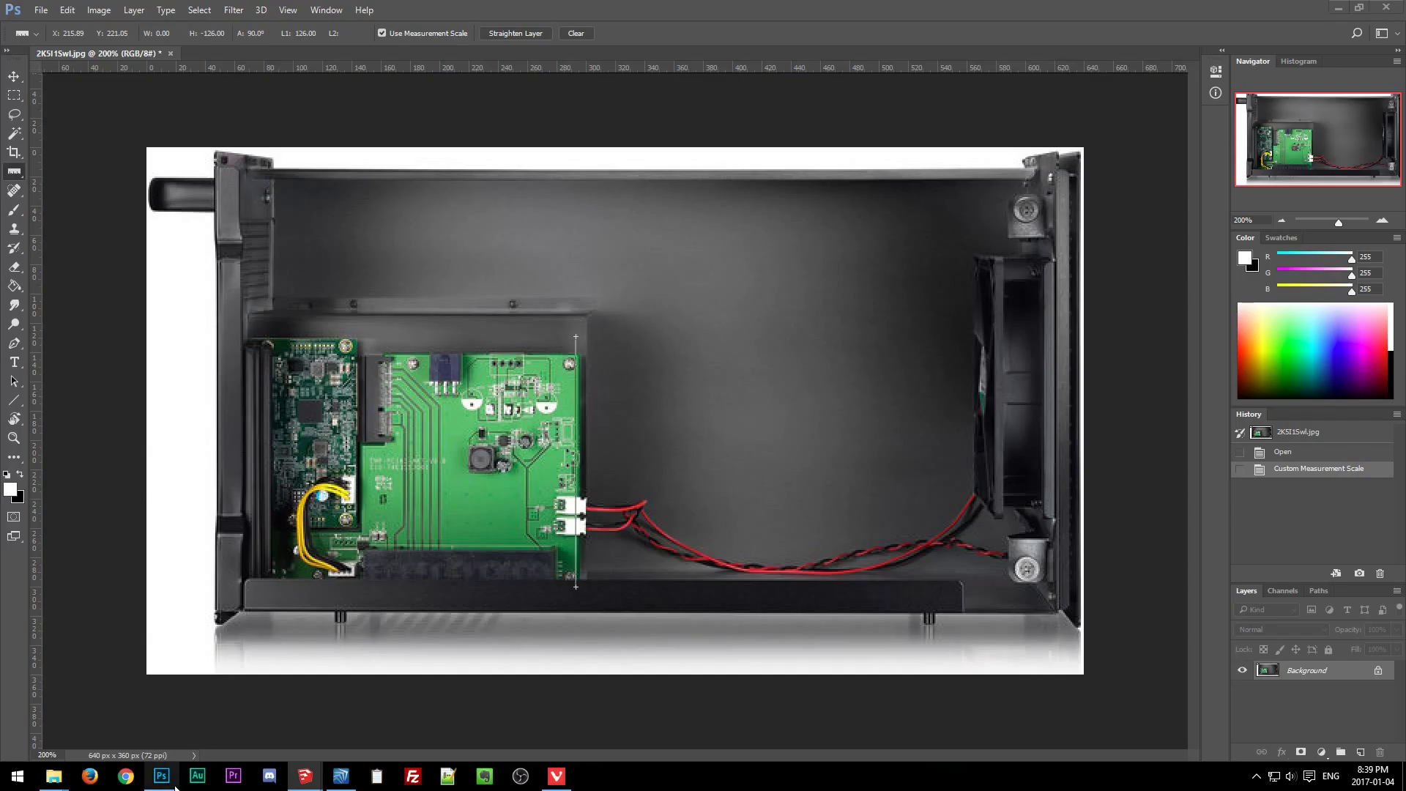
left_click(161, 777)
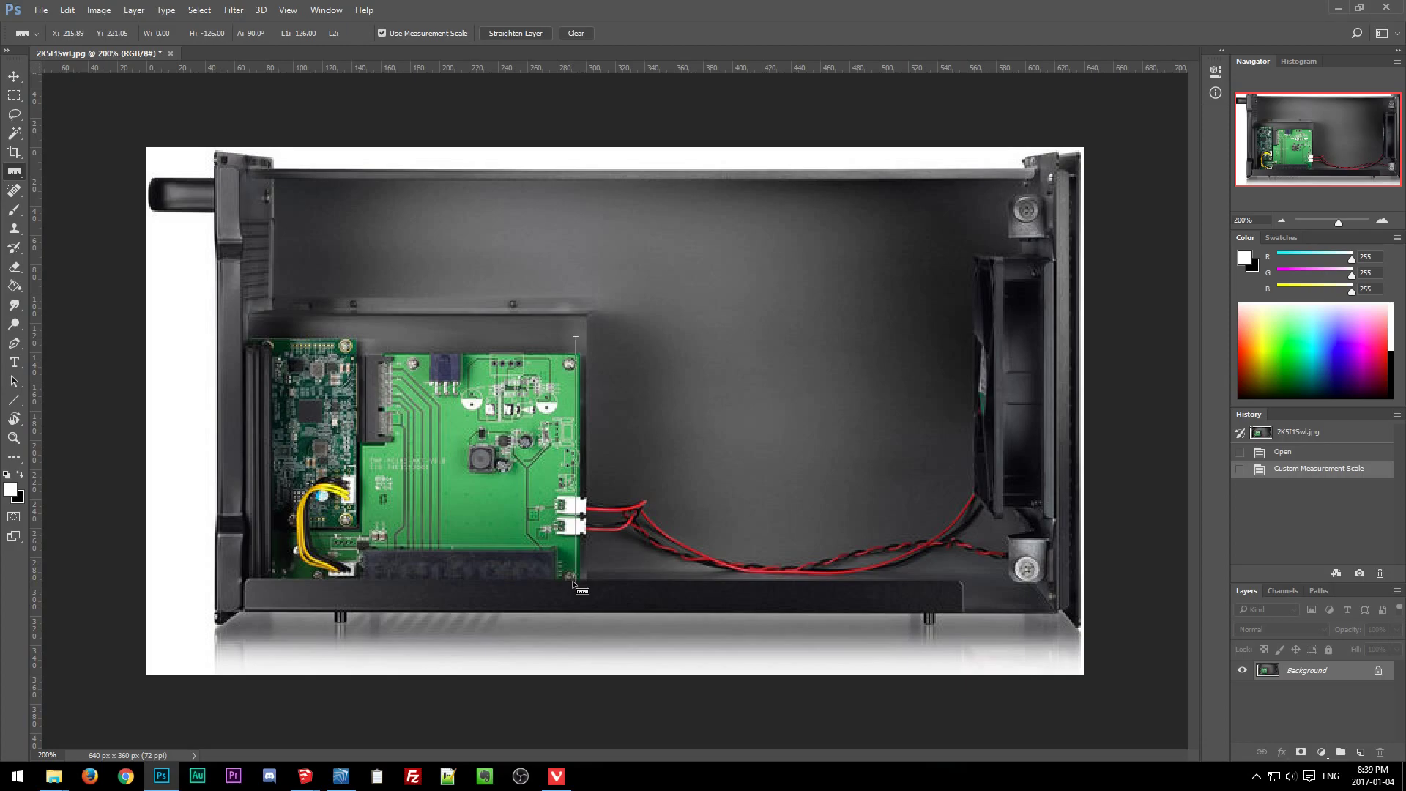
left_click(552, 586)
left_click_drag(551, 582, 553, 562)
left_click_drag(553, 565, 553, 571)
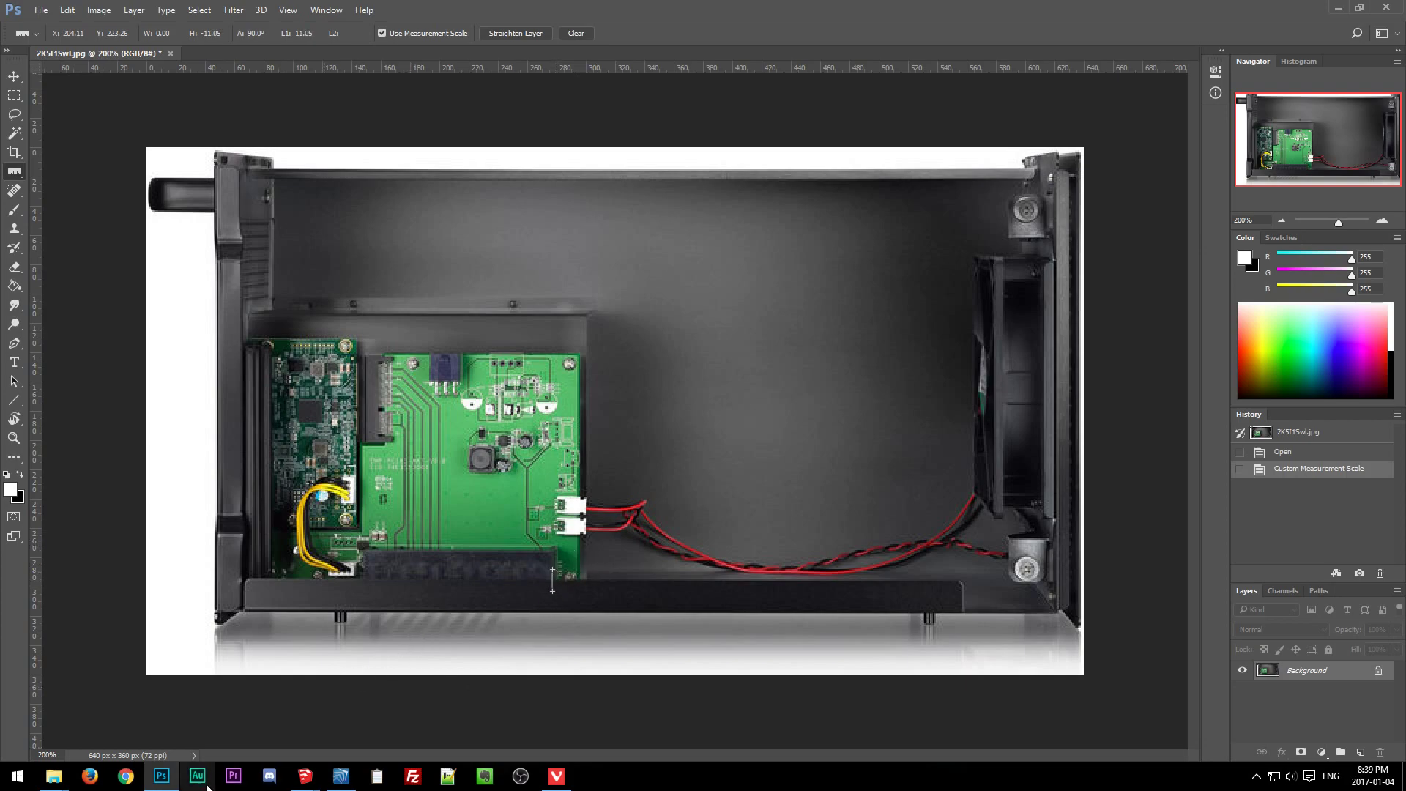
Switch to SketchUp and open the board group for editing.
mouse_move(305, 775)
left_click(246, 735)
middle_click_drag(649, 626, 498, 414)
left_click(602, 430)
key("m")
left_click(575, 345)
key("Escape")
key("space")
double_click(595, 447)
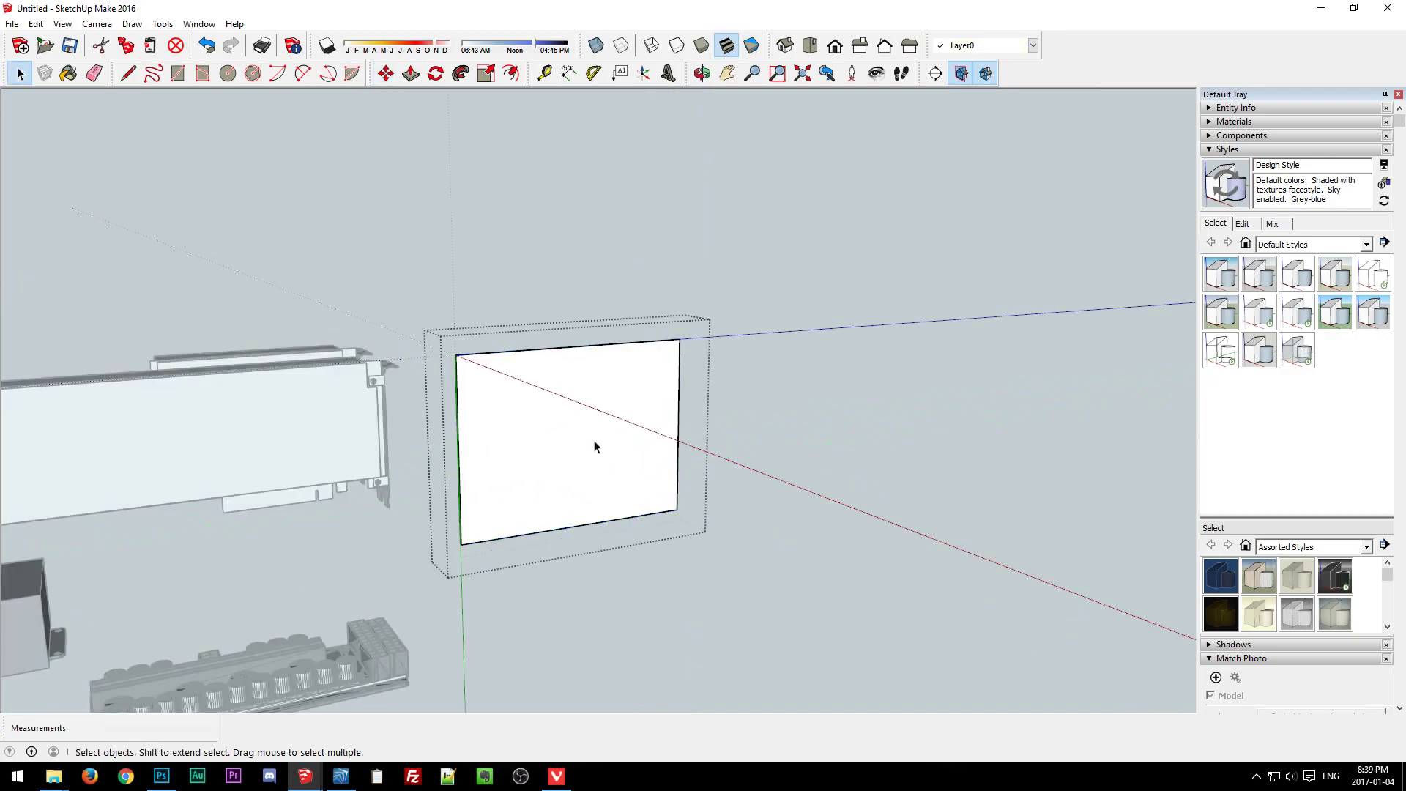
Place a guide line on the board face, parallel to and 12 mm inside its lower long edge.
key("l")
left_click(575, 525)
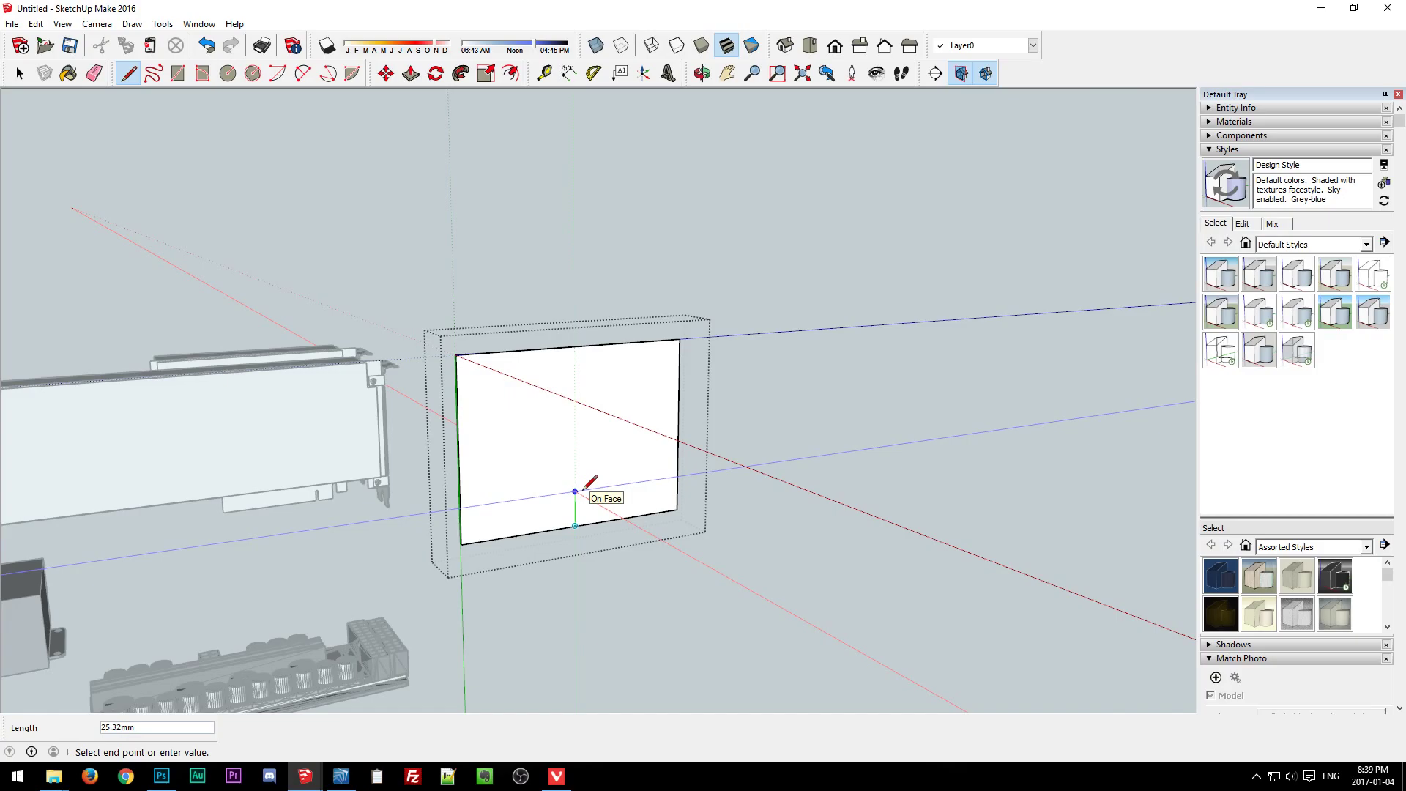
key("t")
left_click(576, 525)
type("12")
key("Return")
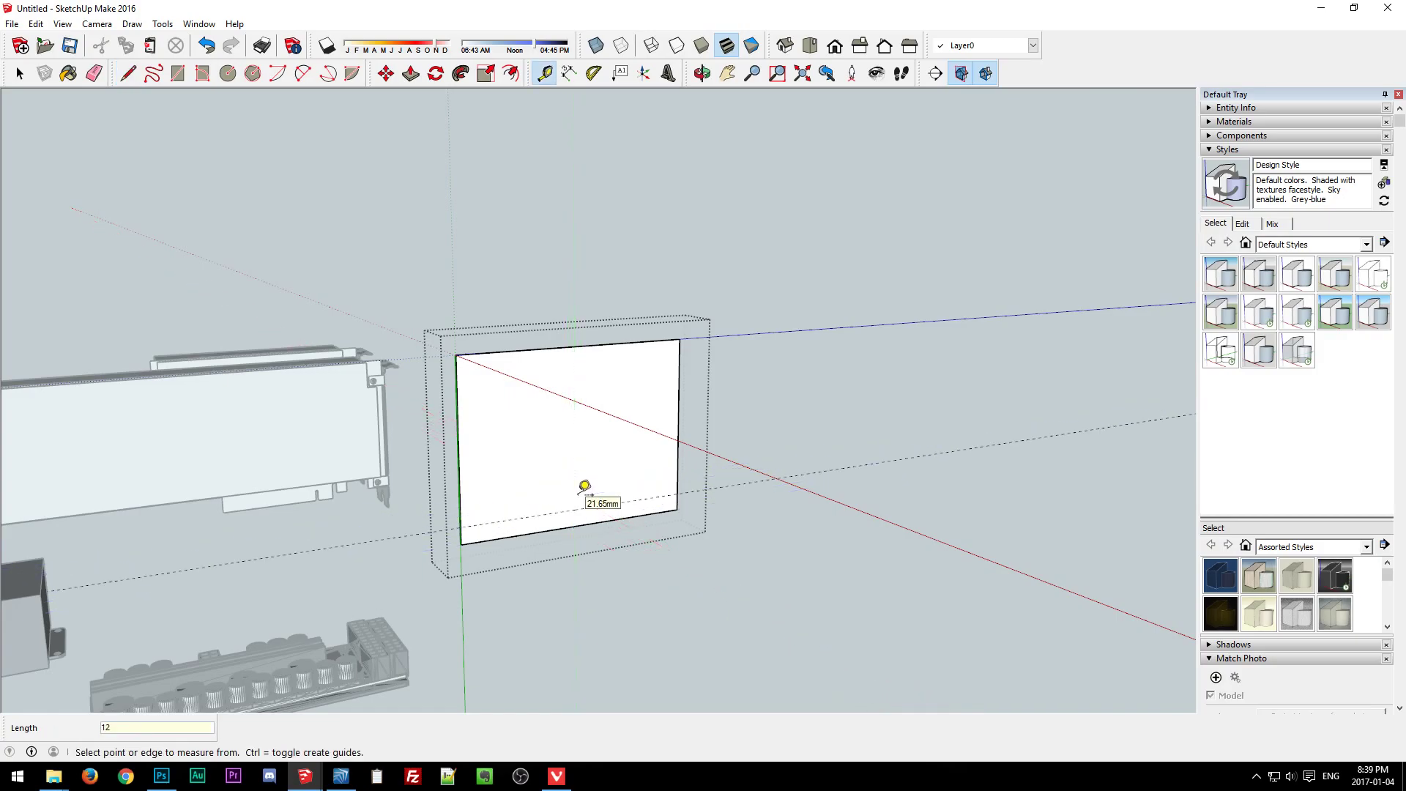
Open the front graphics card's nested groups to inspect the slot contact strip's lower edge, and check the guide line on the board.
key("space")
left_click(705, 588)
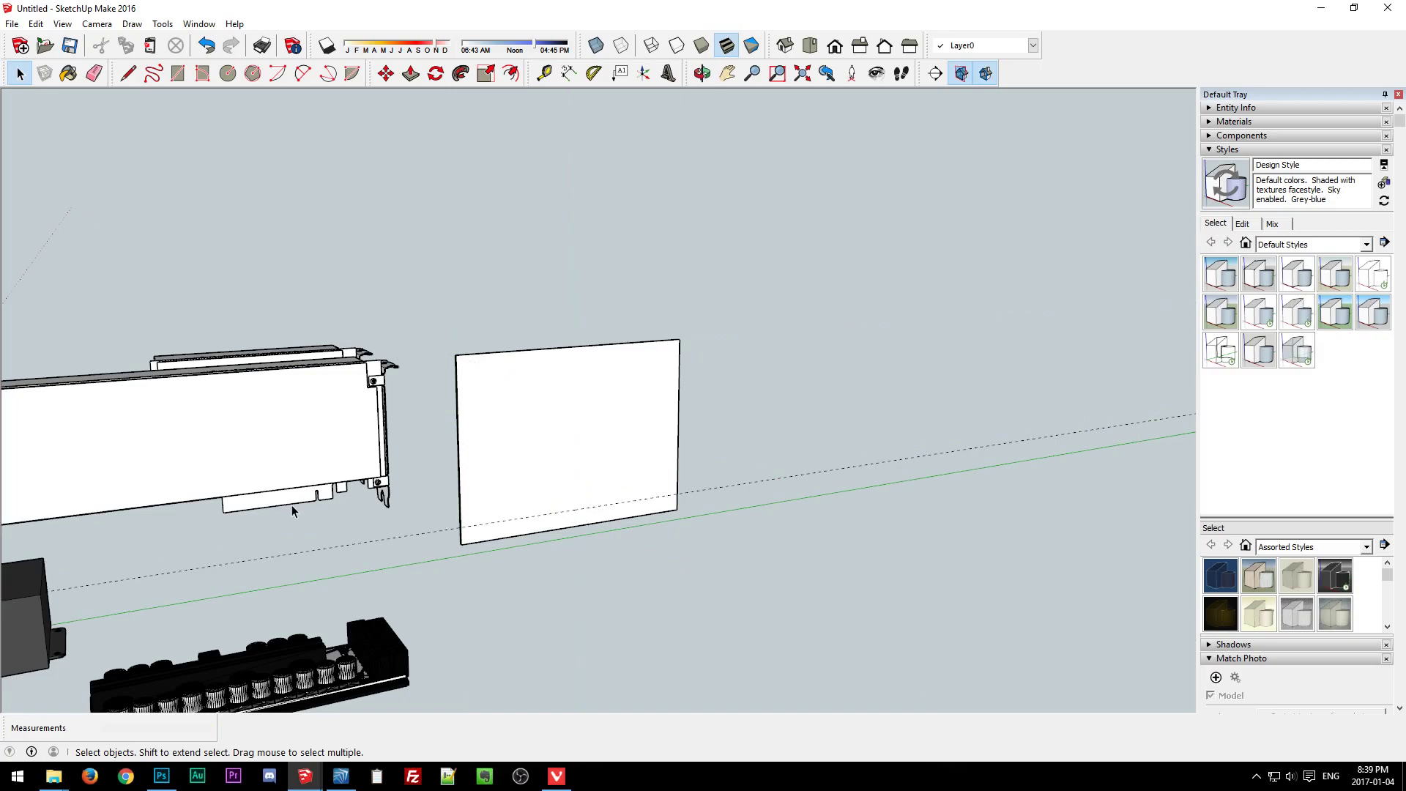
double_click(292, 504)
left_click(282, 510)
double_click(282, 506)
left_click(282, 507)
double_click(282, 511)
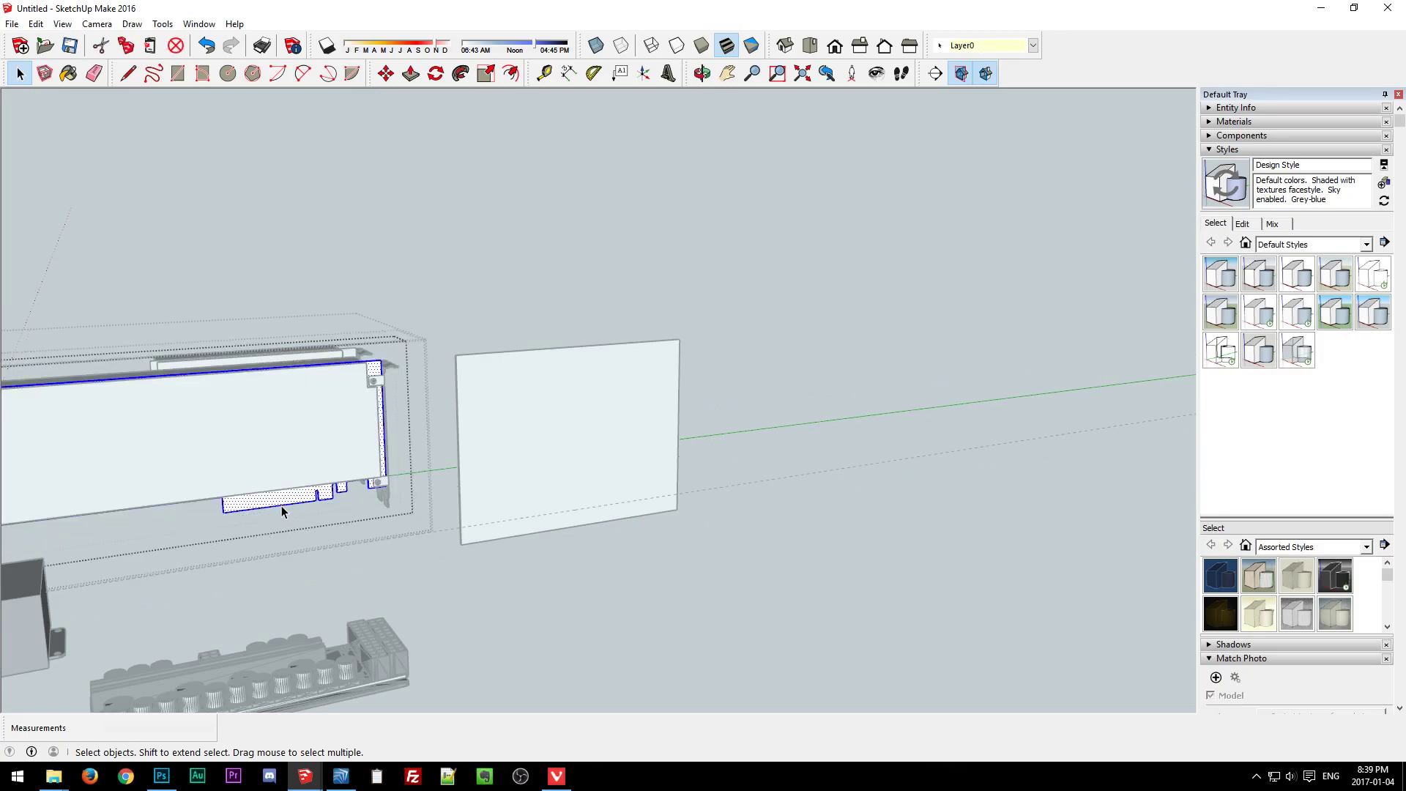
left_click(247, 513)
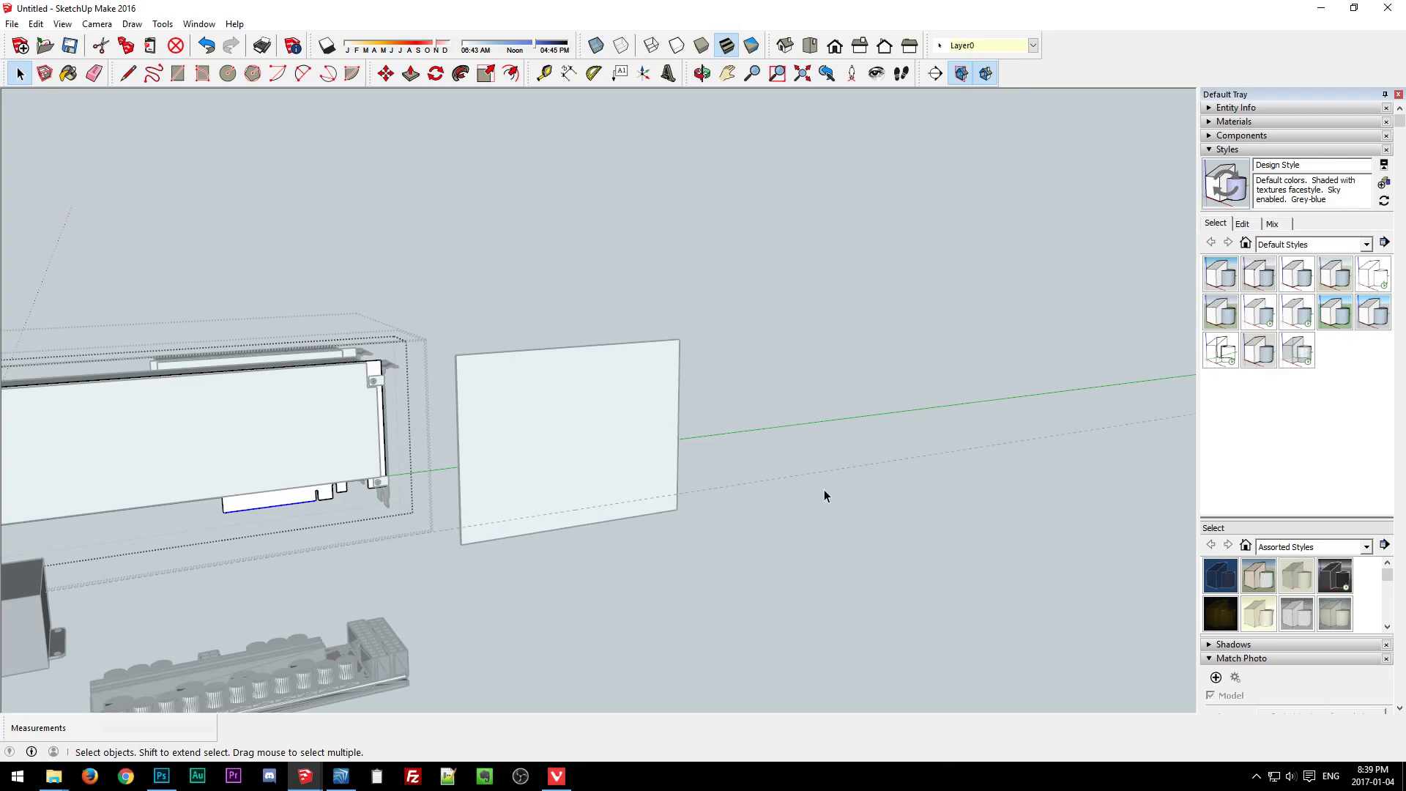
left_click(639, 573)
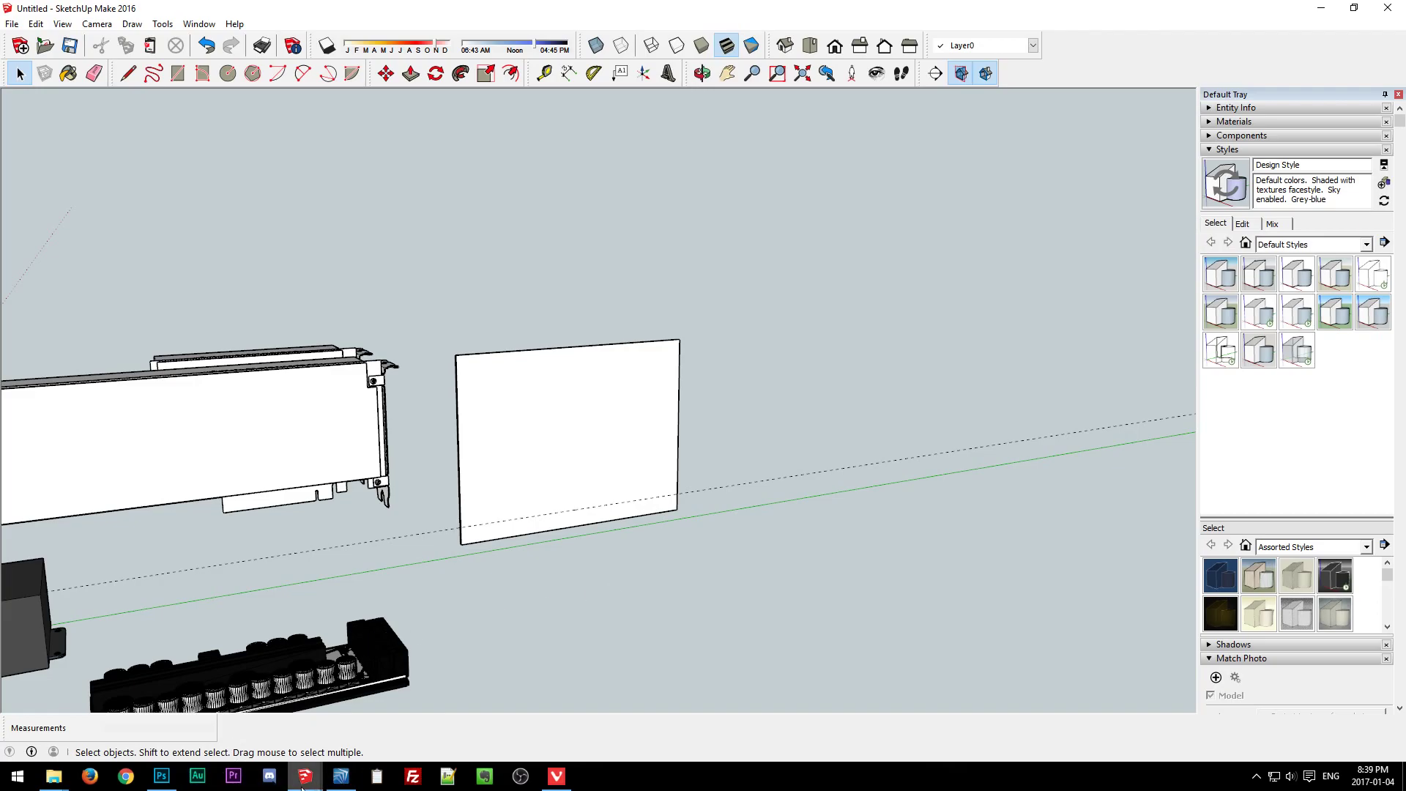
left_click(618, 430)
left_click(606, 613)
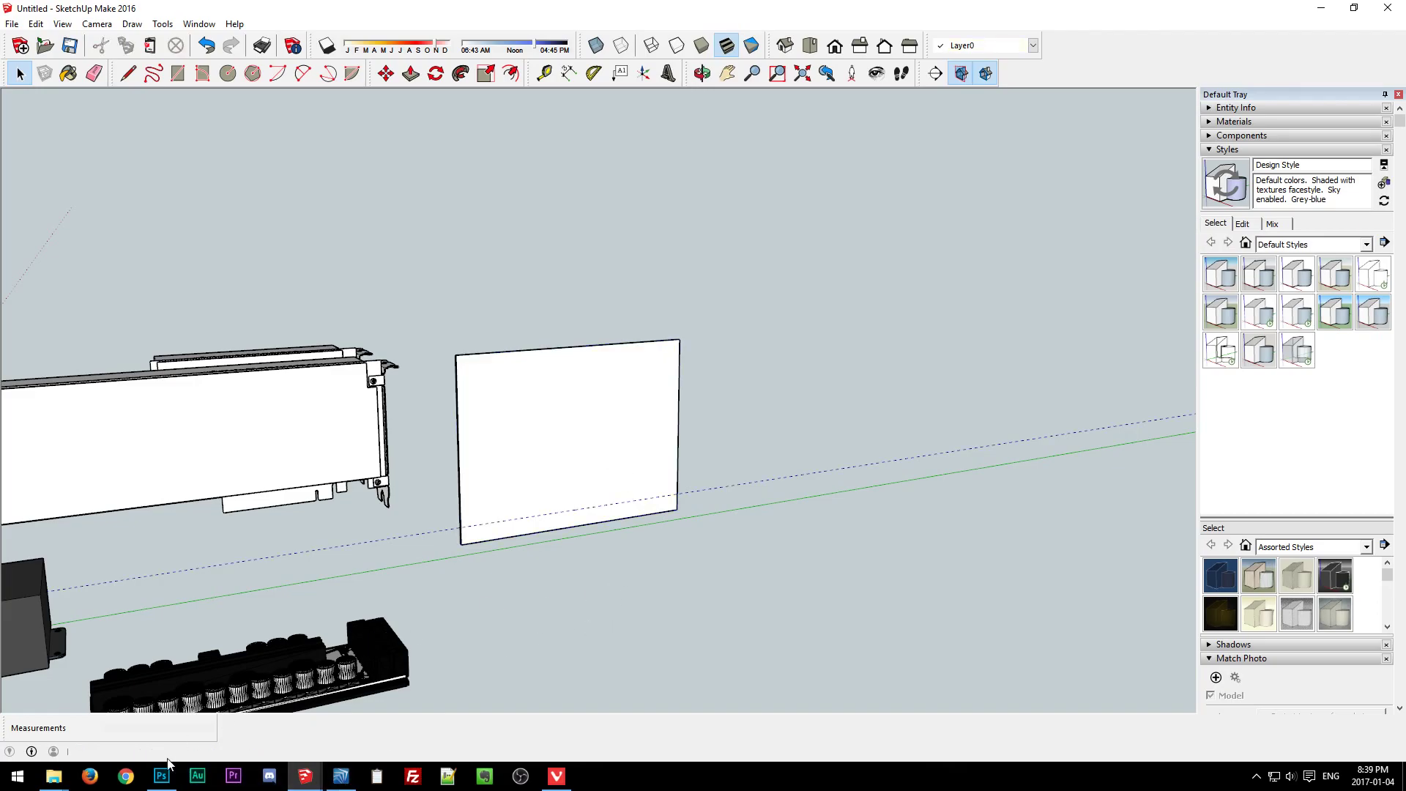
Switch to Photoshop and measure the widths of the dark blue power connector, the combined circuit boards and the whole enclosure.
left_click(151, 785)
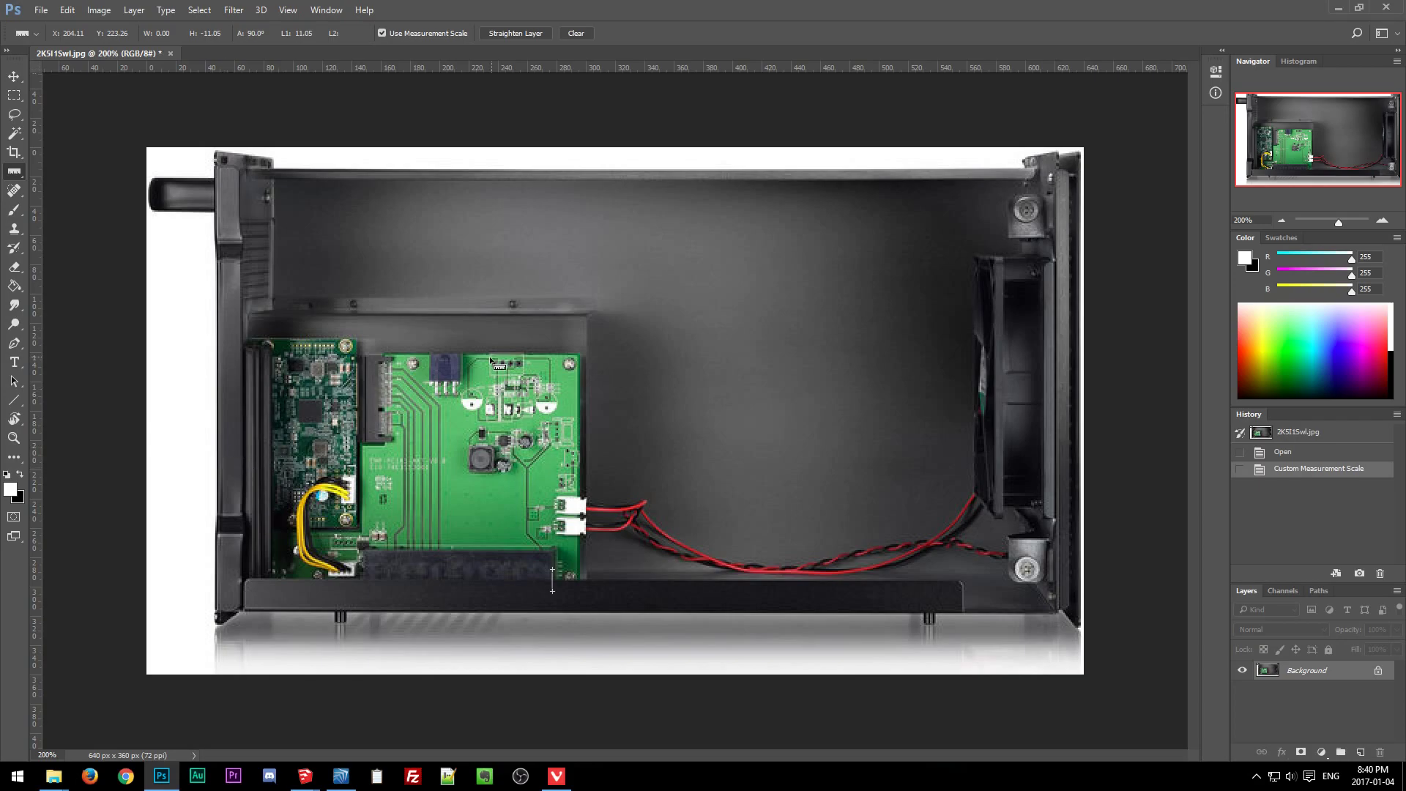
left_click_drag(430, 362, 462, 362)
left_click_drag(249, 336, 557, 336)
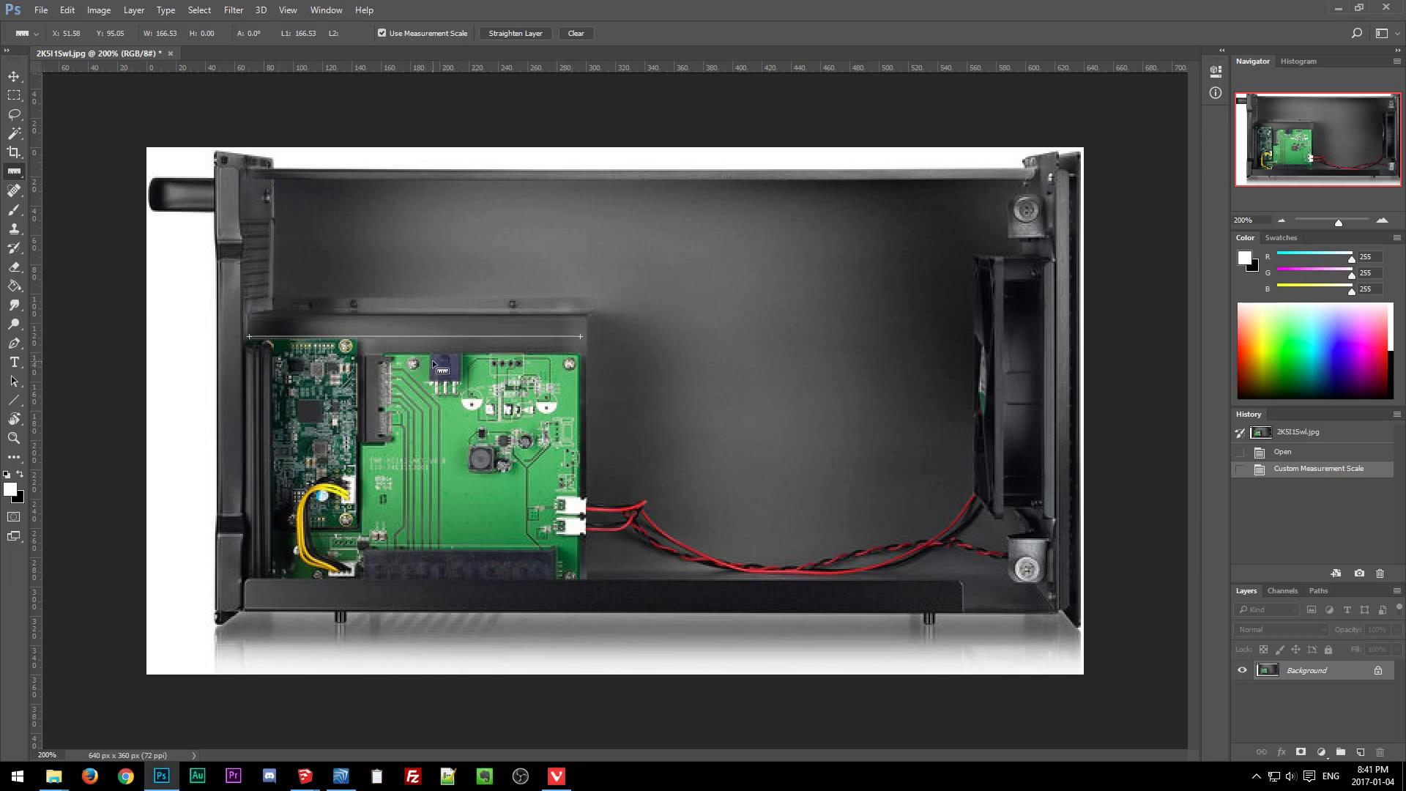
left_click_drag(430, 359, 464, 358)
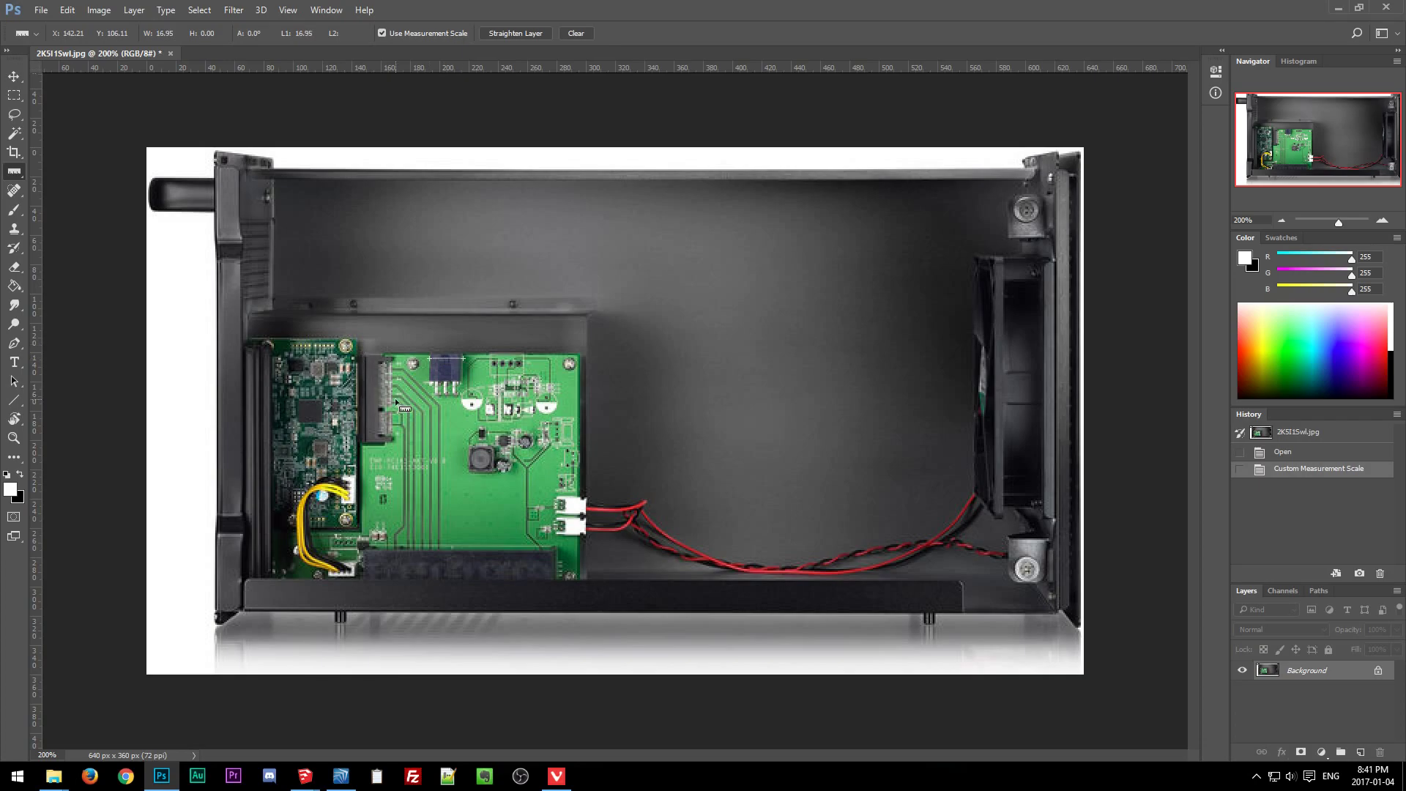
left_click_drag(258, 339, 574, 371, "shift")
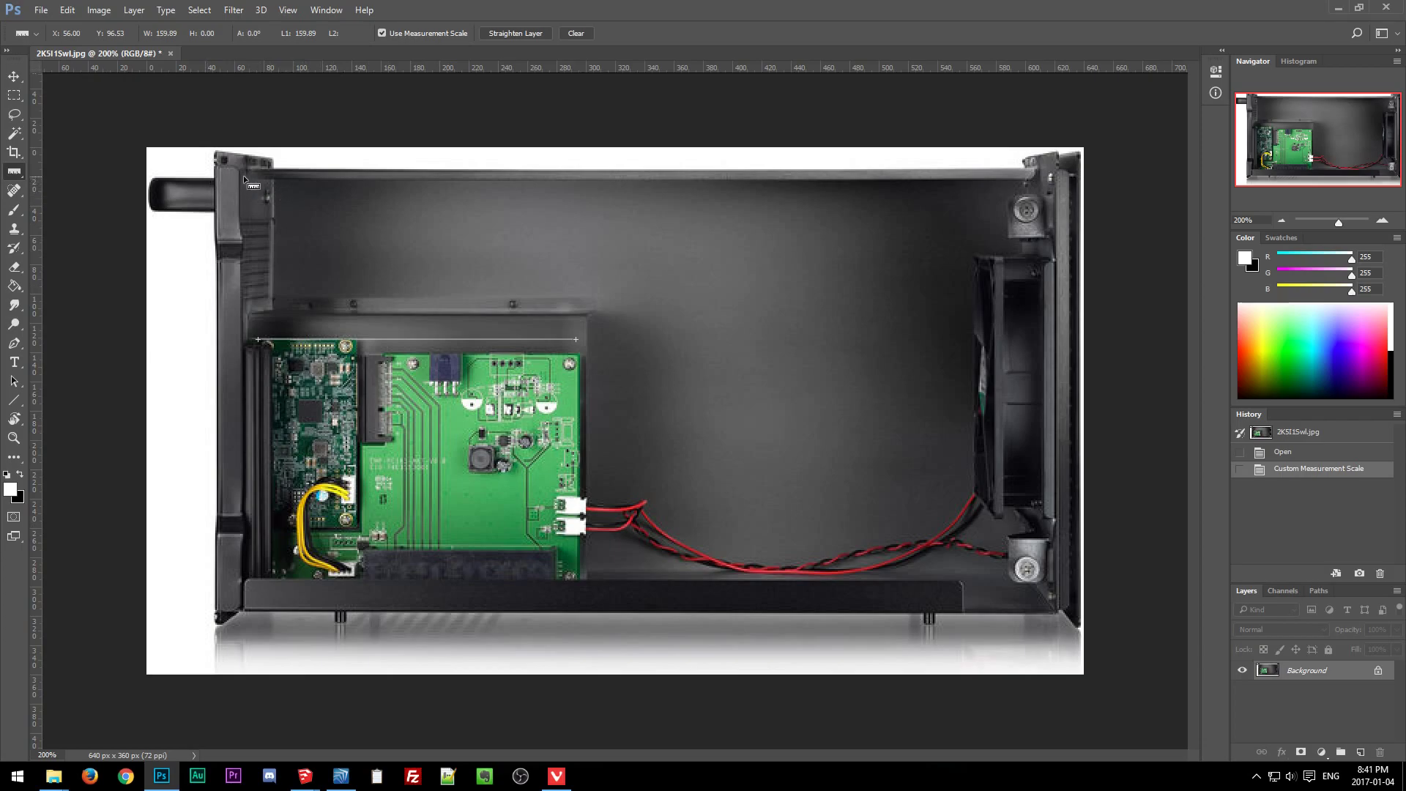
left_click_drag(214, 611, 752, 611)
left_click_drag(996, 644, 1080, 649, "shift")
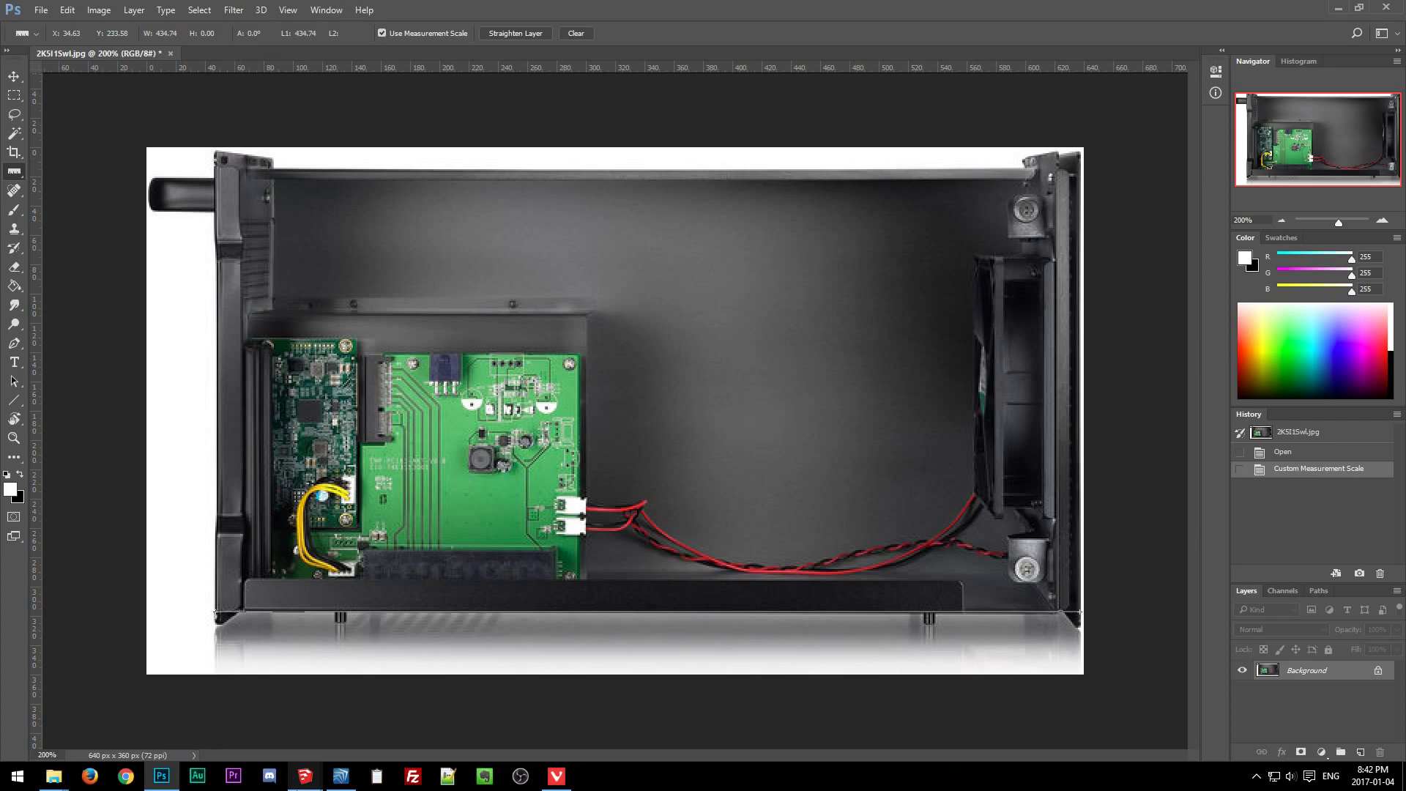
Switch to SketchUp and look over the graphics cards, the board plate, the dark box and the component-covered board.
mouse_move(305, 776)
mouse_move(357, 728)
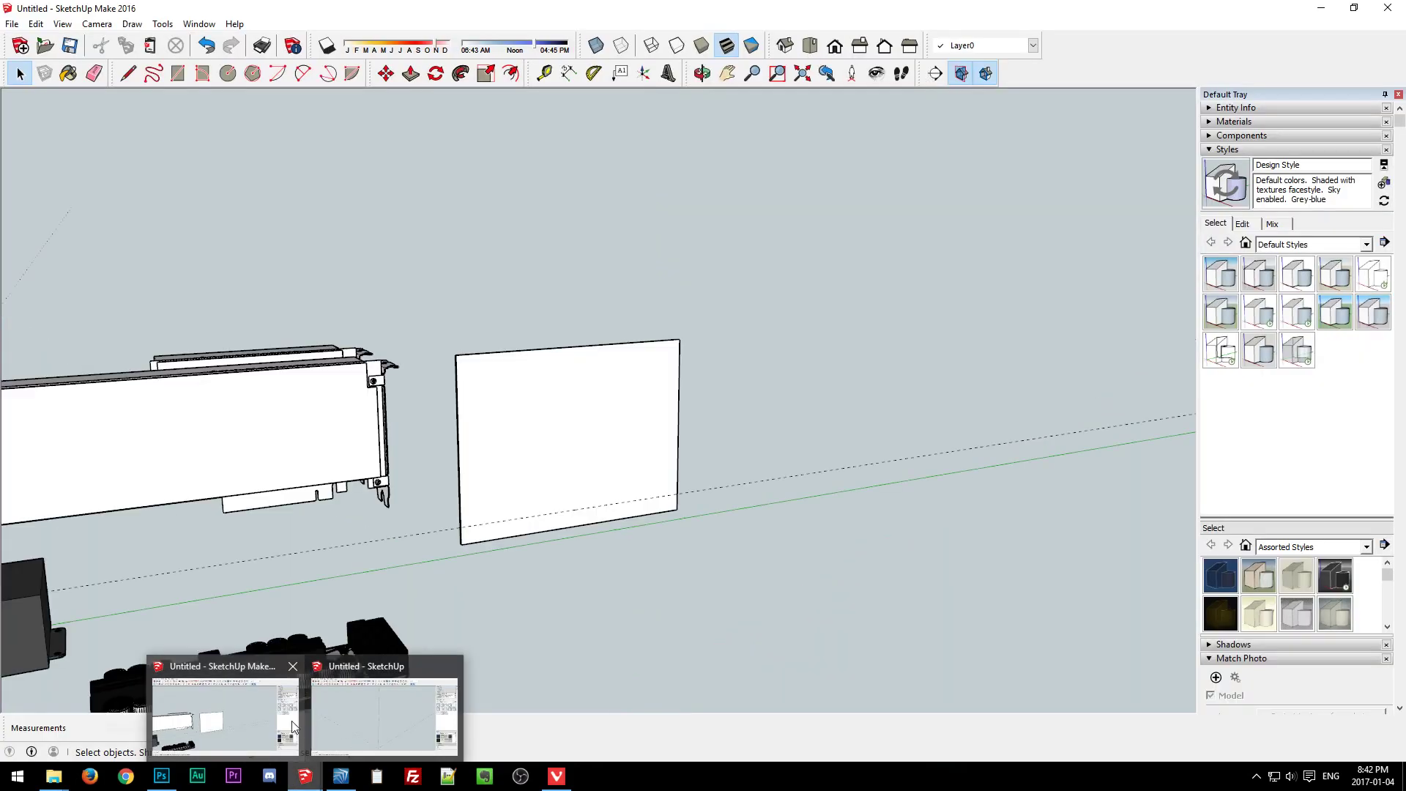
left_click(296, 722)
scroll(462, 559, "down", 3)
middle_click_drag(461, 558, 681, 593)
scroll(754, 454, "down", 2)
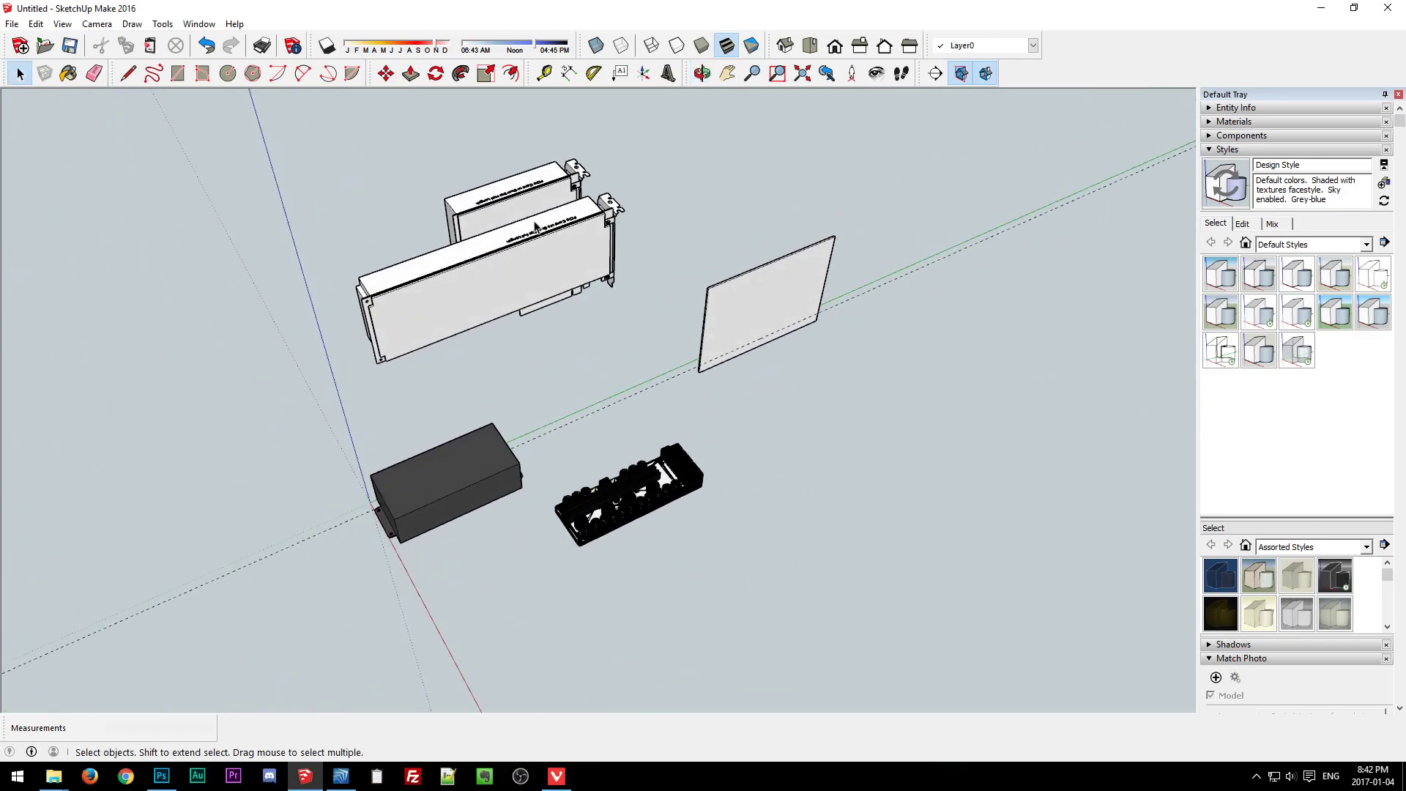
left_click(490, 221)
left_click(700, 248)
left_click(755, 315)
middle_click_drag(763, 436, 792, 443)
left_click(813, 409)
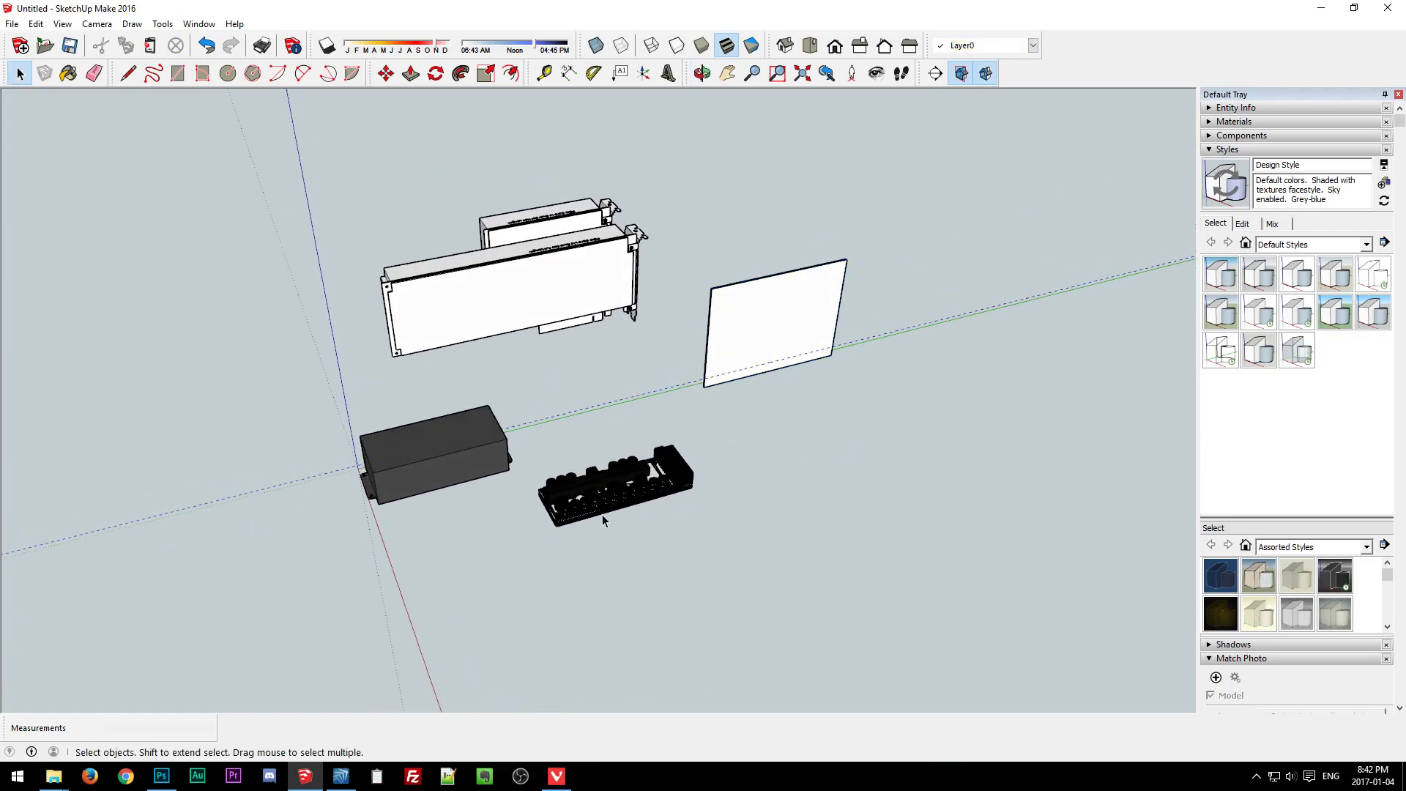
left_click(438, 462)
left_click(615, 487)
left_click(466, 601)
Switch to the Vivaldi browser and open the FlexATX power supply page on sffwiki.net to read the form factor's dimensions.
left_click(557, 780)
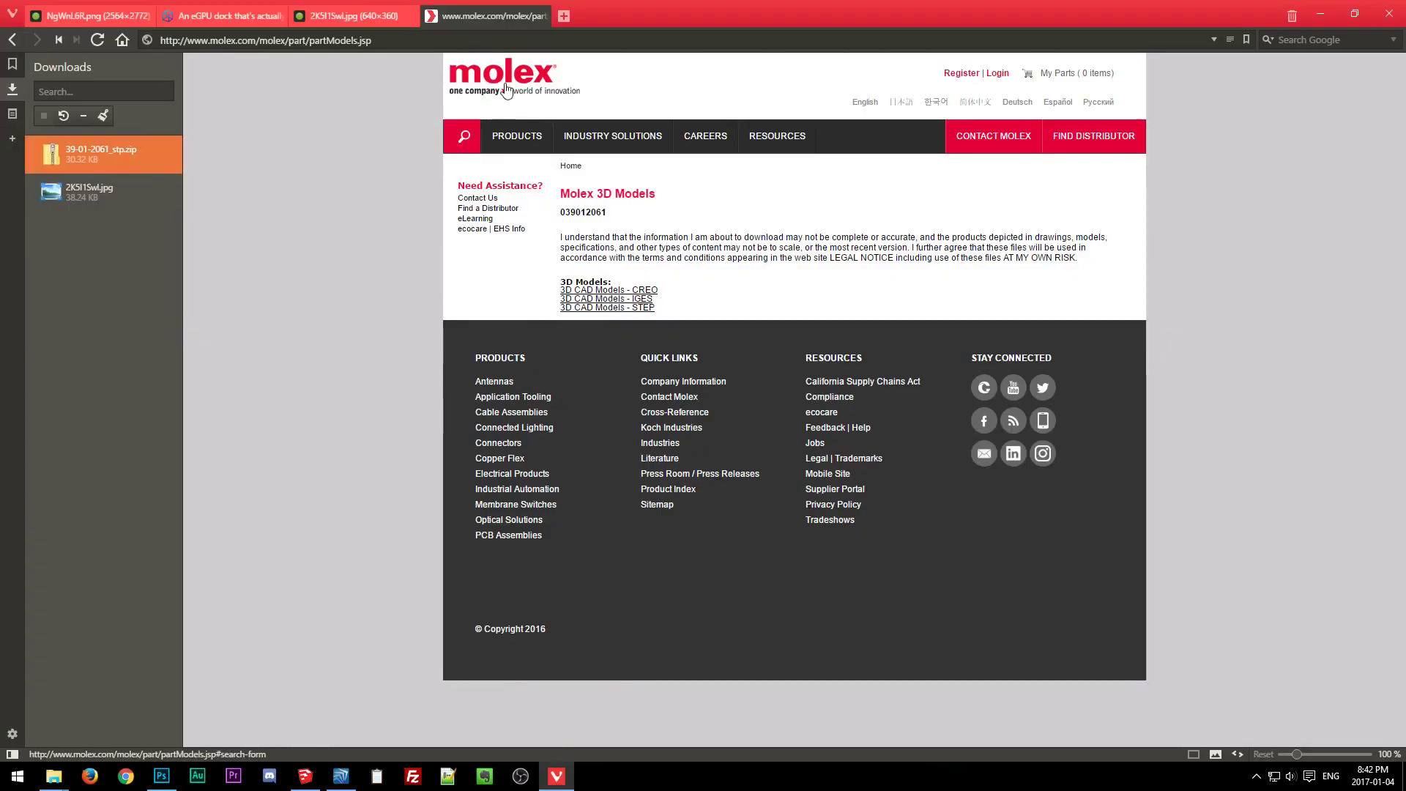
left_click(560, 16)
type("sffw")
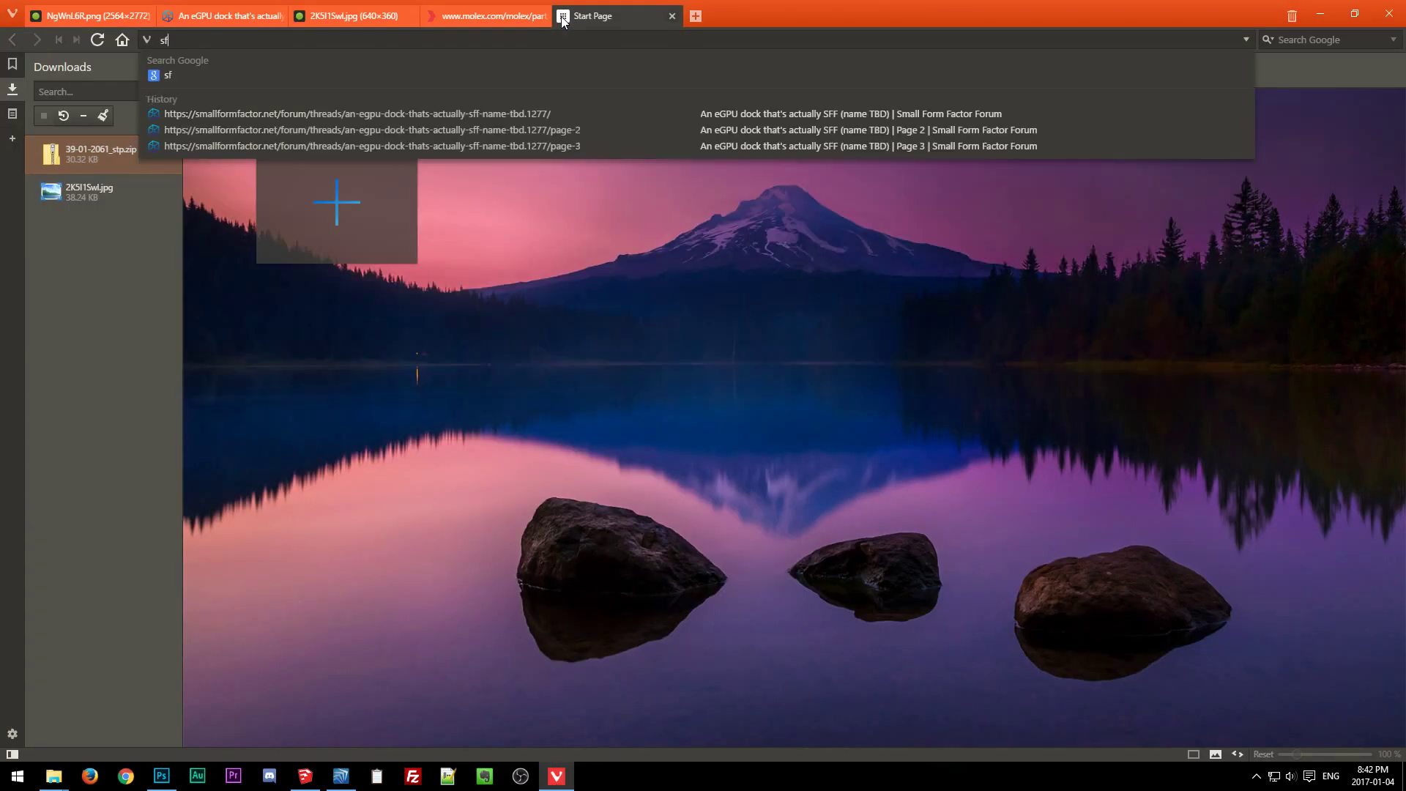
type("iki.net")
key("Return")
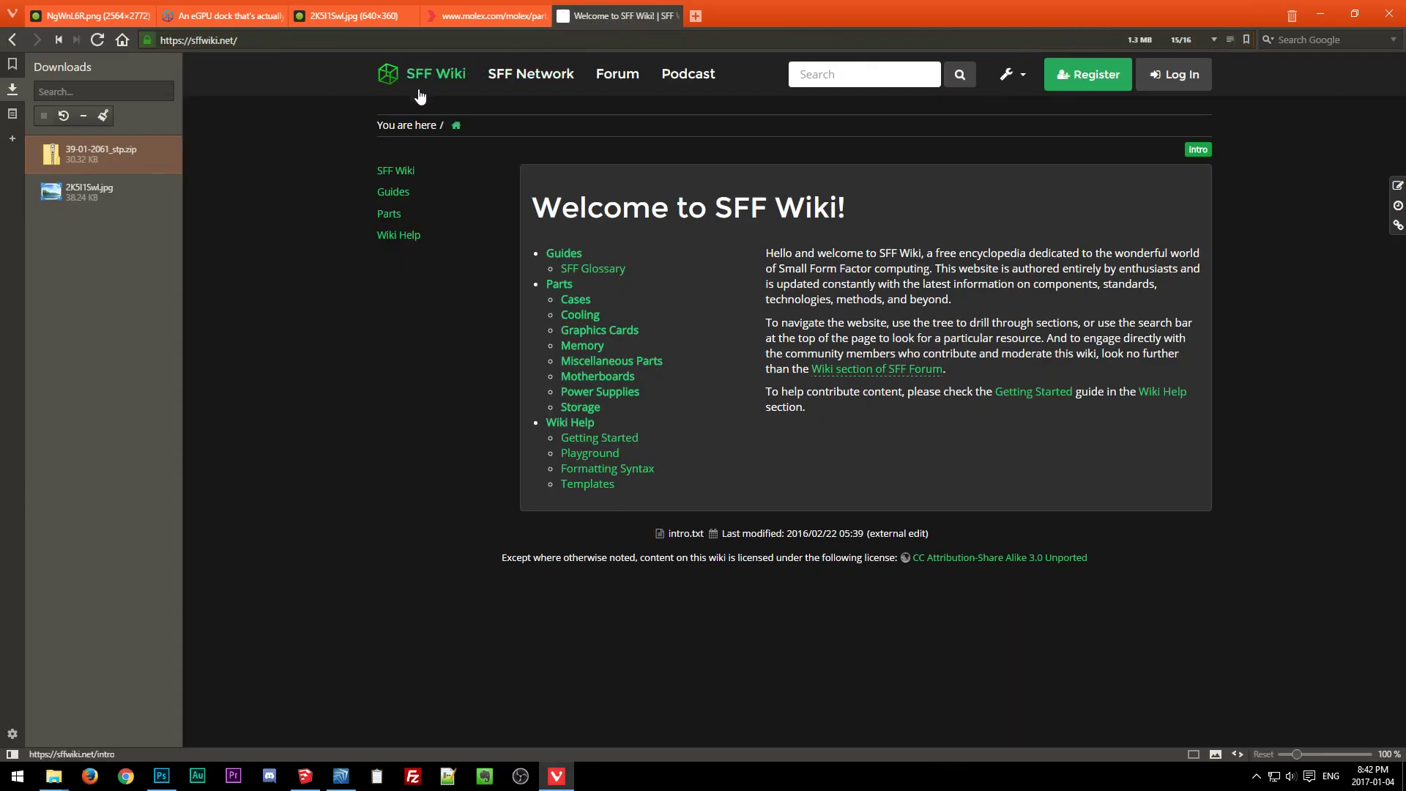
left_click(599, 394)
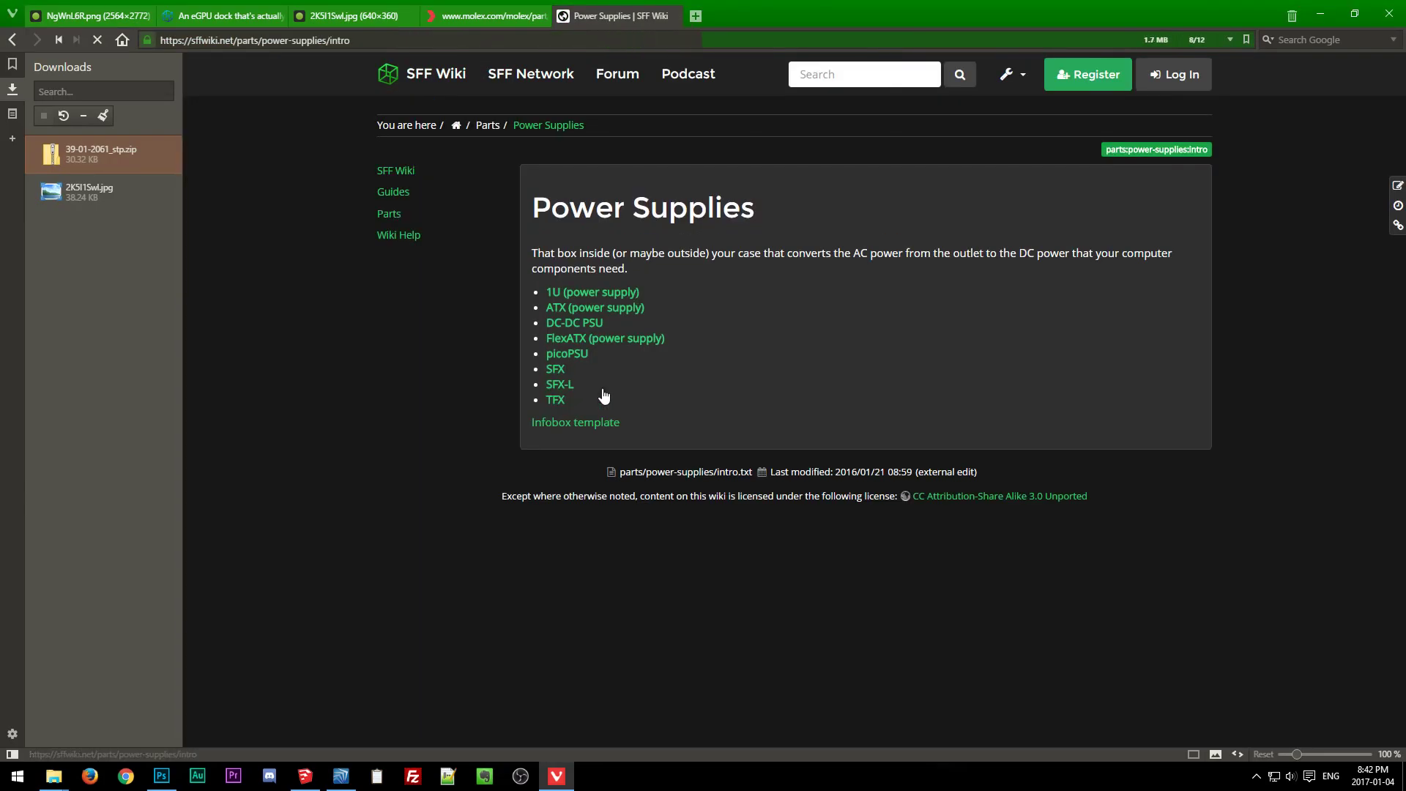
left_click(570, 340)
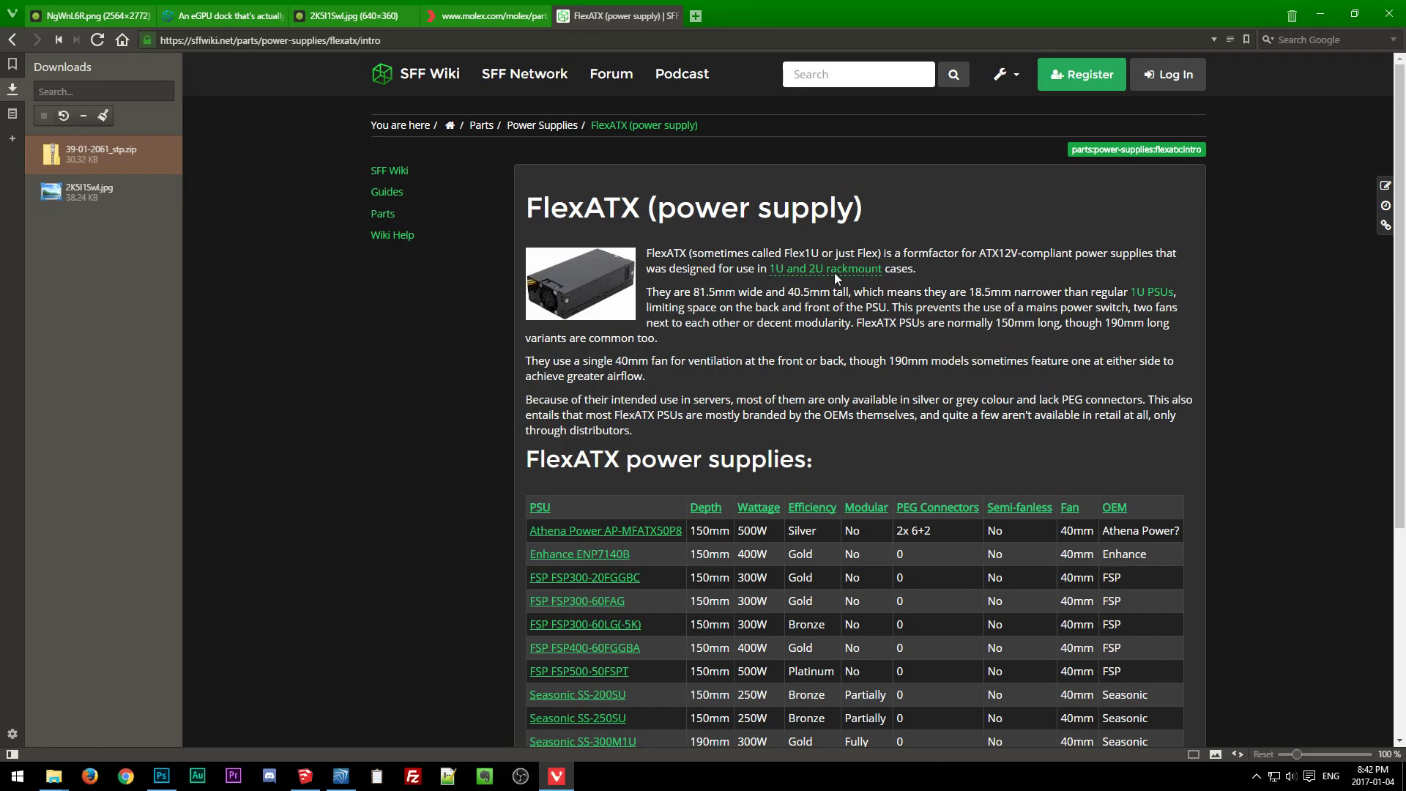
Switch to SketchUp and draw an 81.5 by 40.5 mm rectangle on the ground in front of the board plate.
left_click(306, 773)
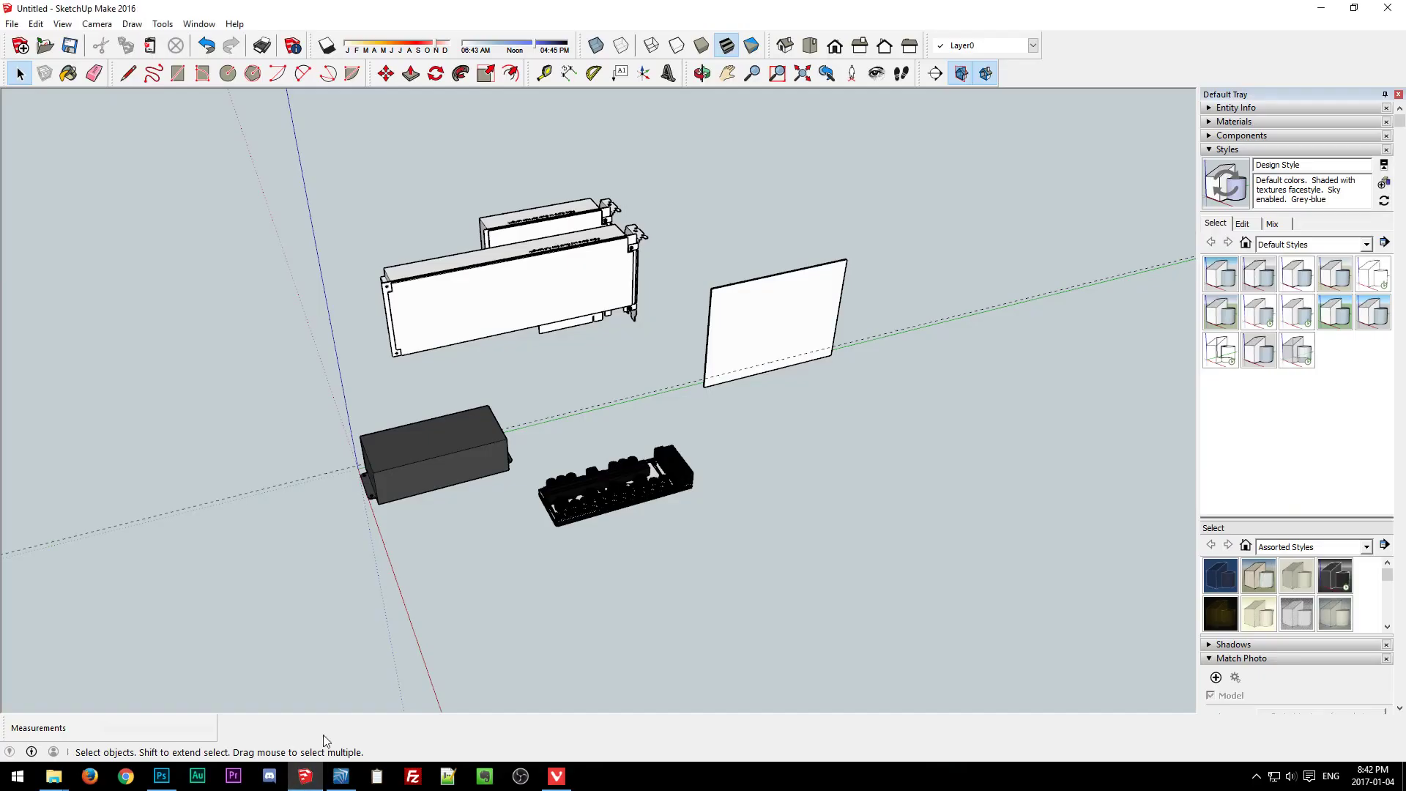
left_click(178, 73)
left_click(729, 449)
type("81.5")
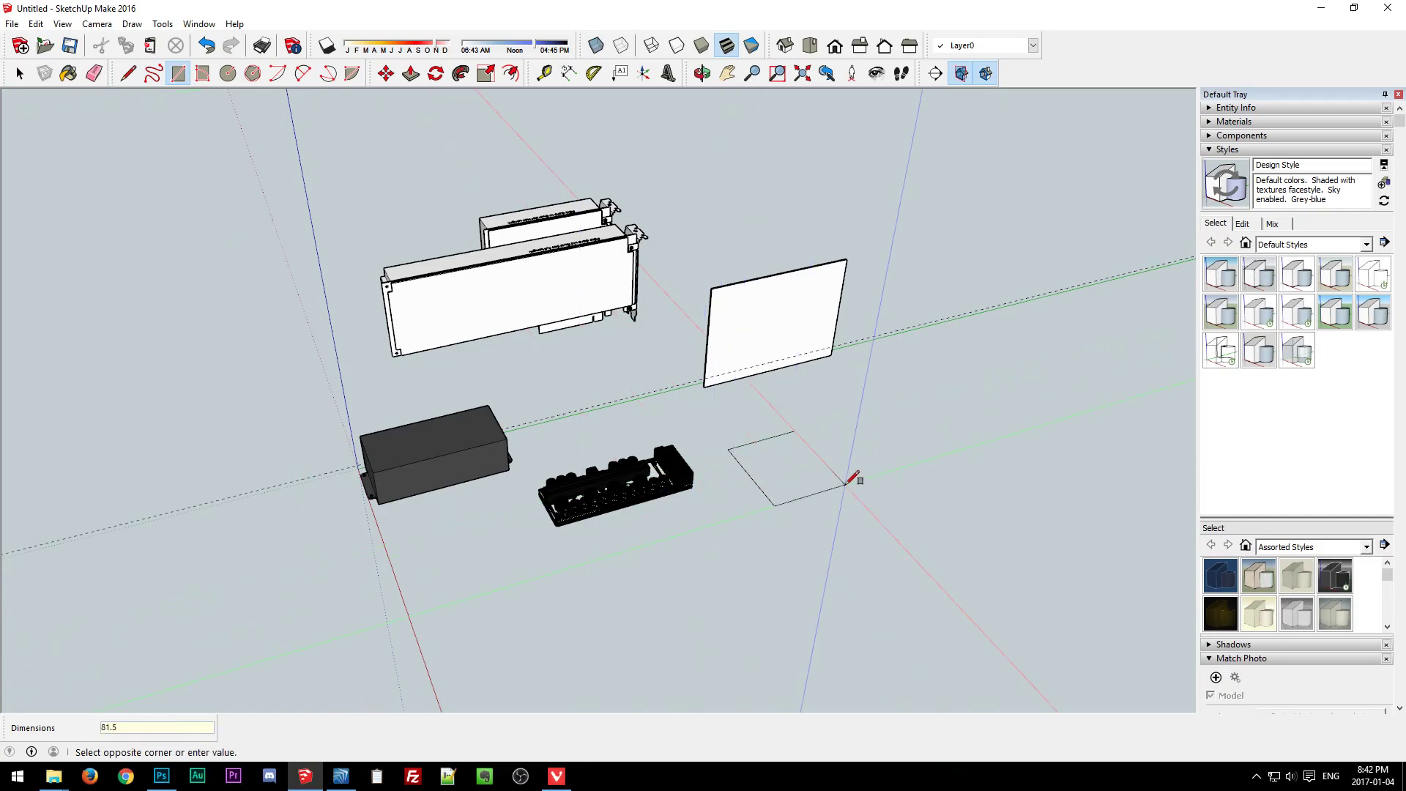
type(",40.5")
key("Return")
Pull the rectangle up 150 mm into a FlexATX power supply box and make the whole box a group.
key("p")
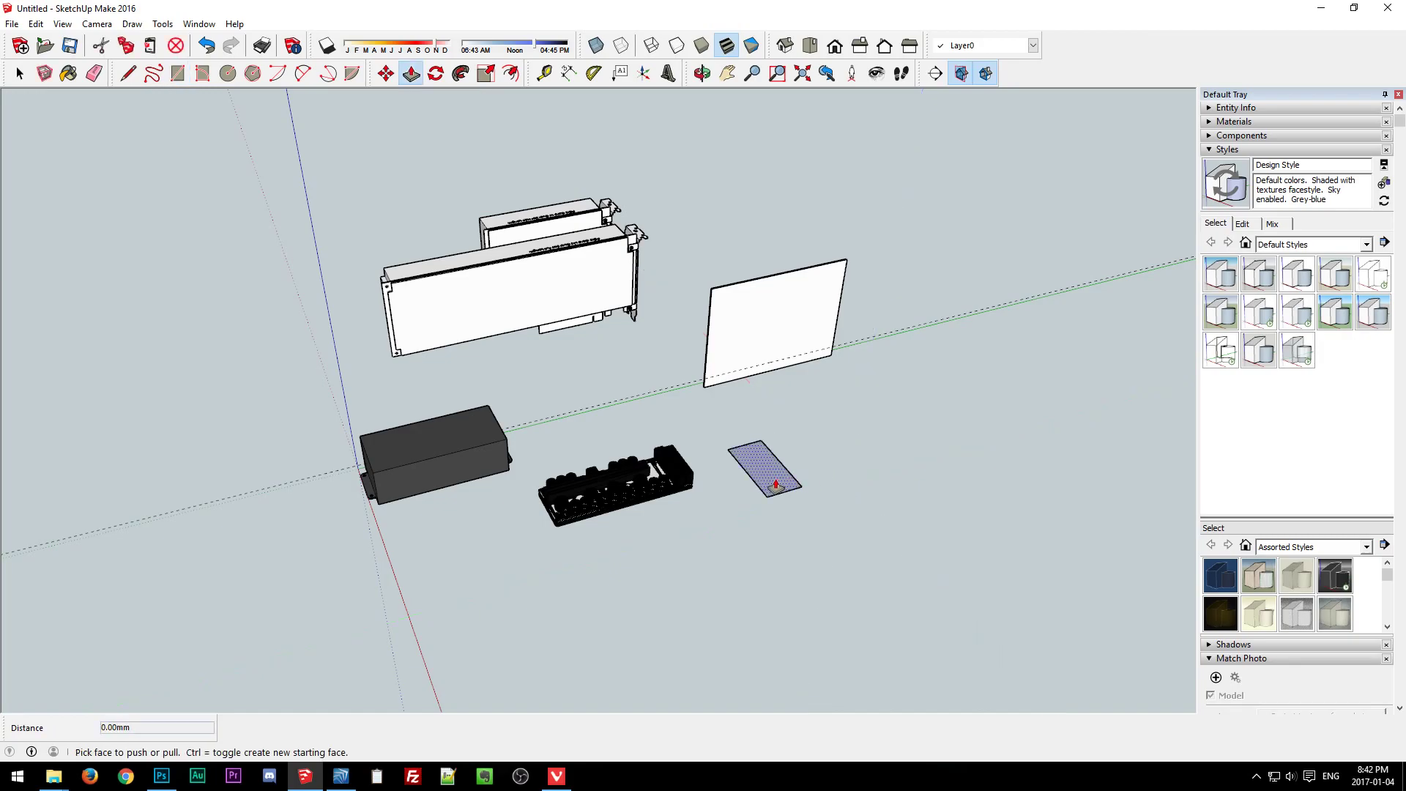
left_click(756, 464)
type("150")
key("Return")
key("space")
triple_click(784, 403)
right_click(783, 403)
left_click(832, 528)
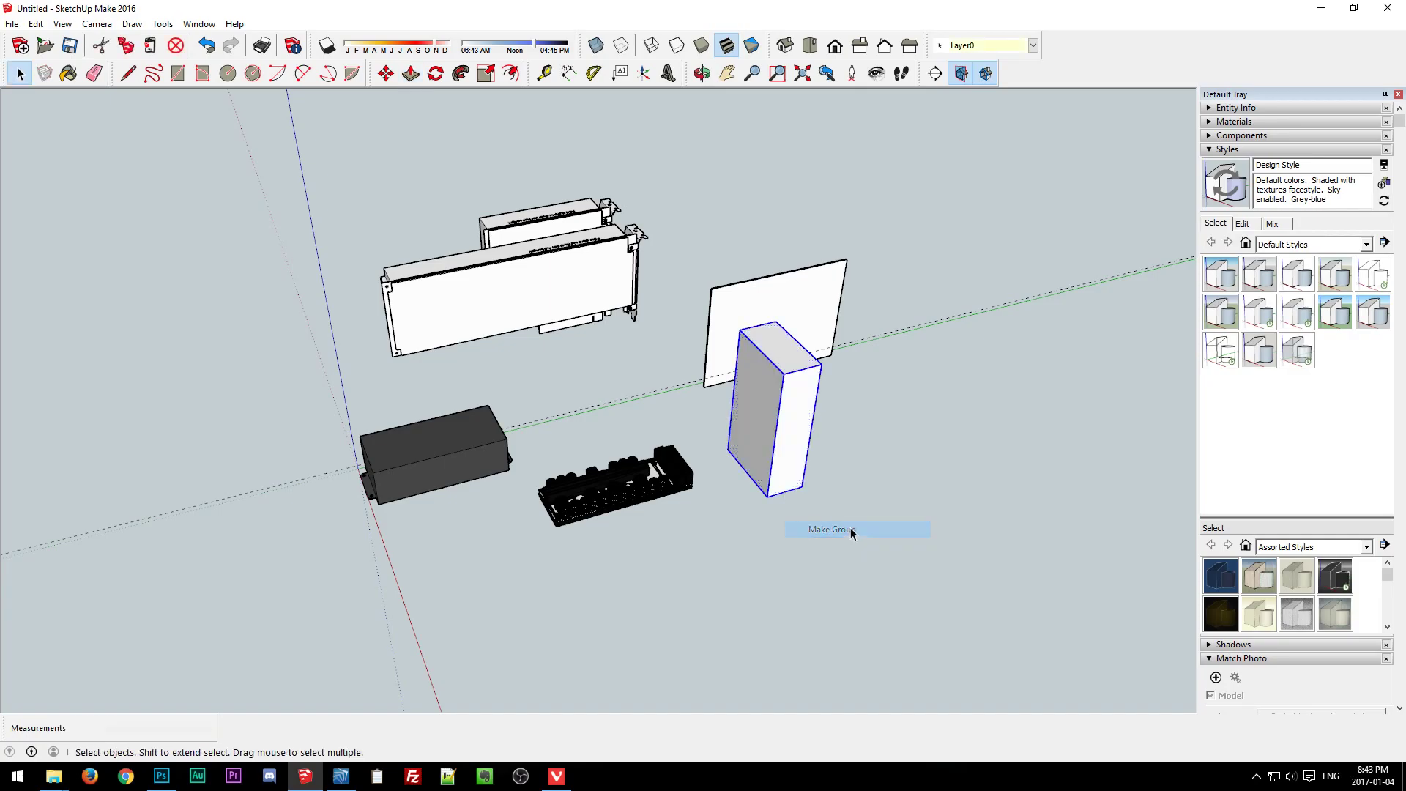
Rotate the power supply box group so it lies flat with its long side along the green axis.
key("m")
left_click(800, 384)
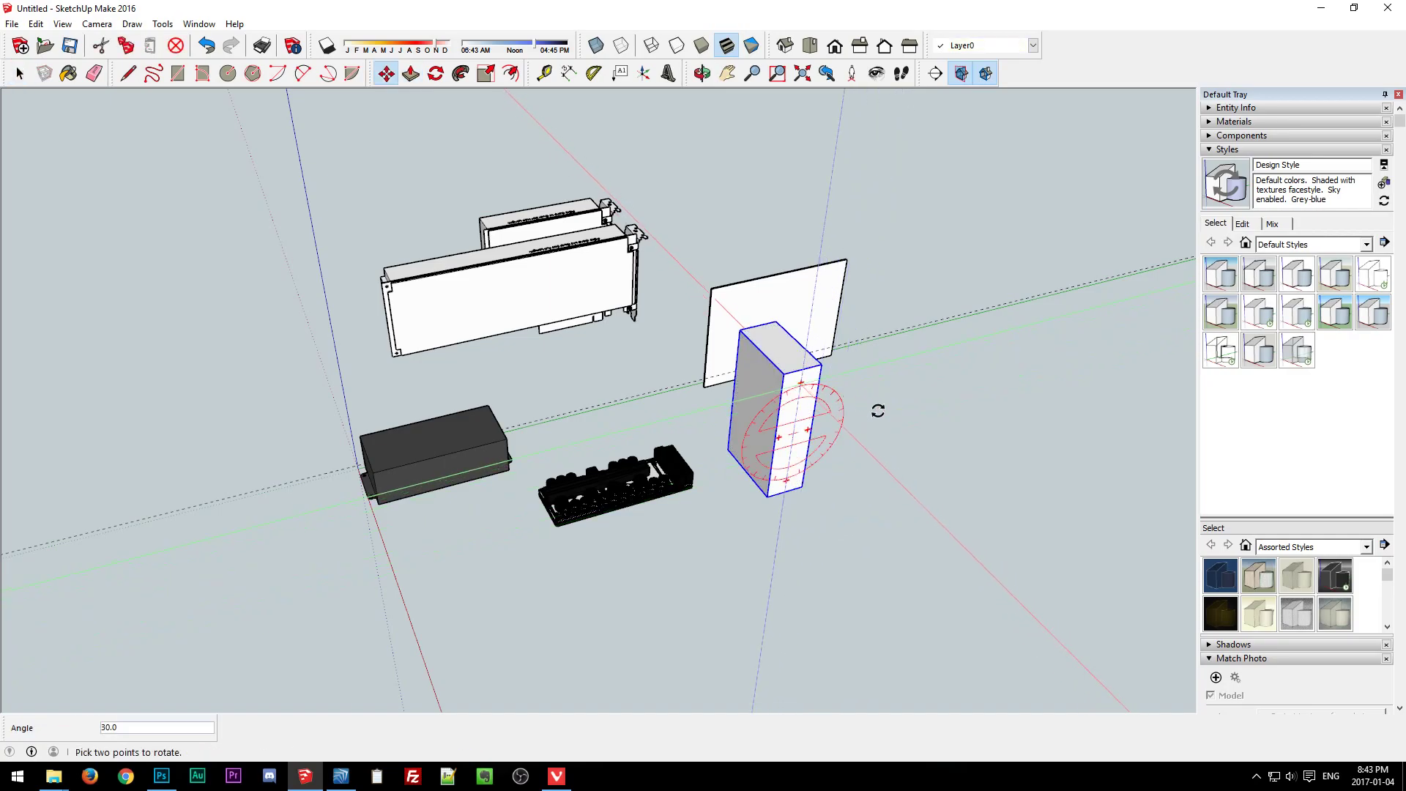
left_click(872, 408)
key("space")
left_click(867, 470)
key("o")
left_click_drag(769, 493, 936, 423)
middle_click_drag(936, 423, 845, 570)
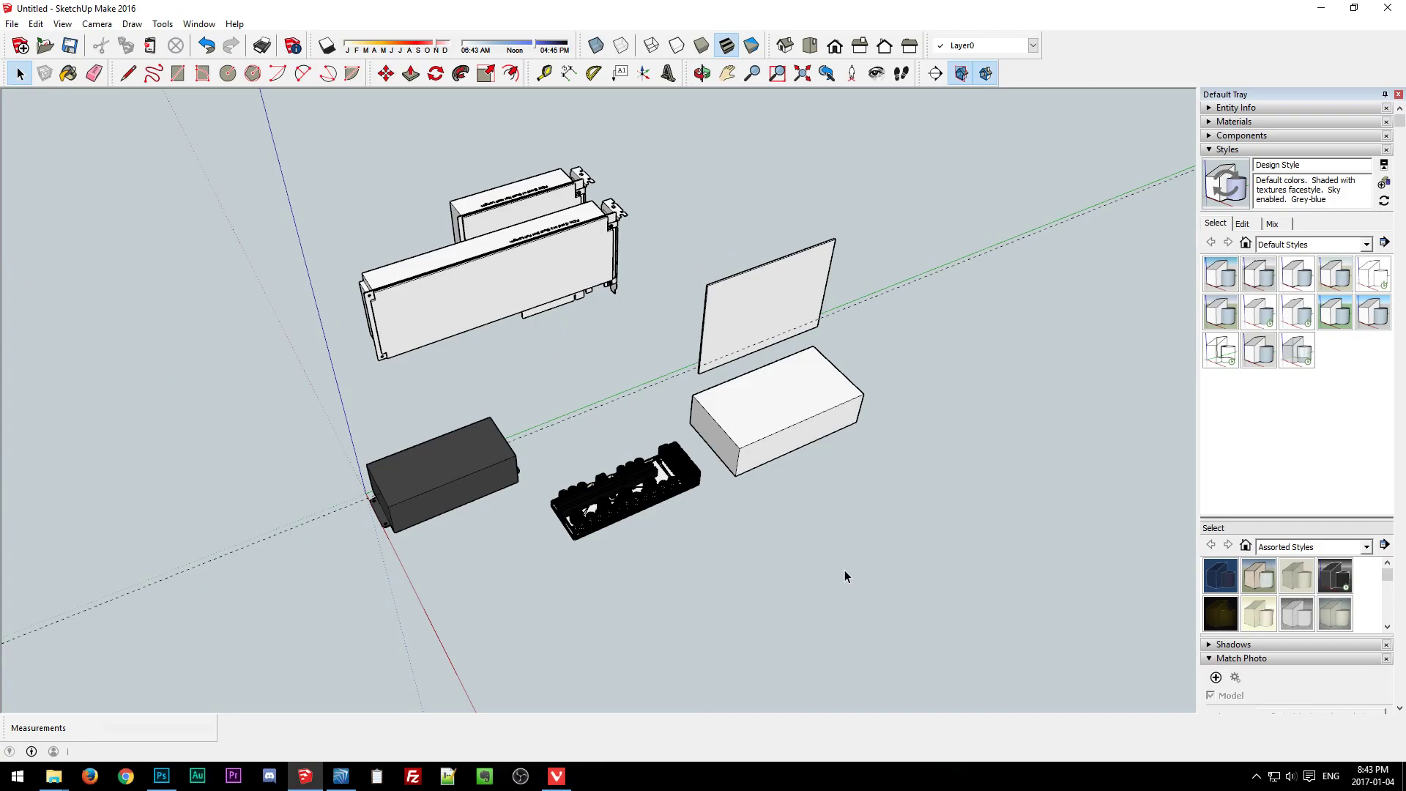
Examine the power supply box from several angles alongside the board plate, graphics cards, dark box and component-covered board.
left_click(794, 402)
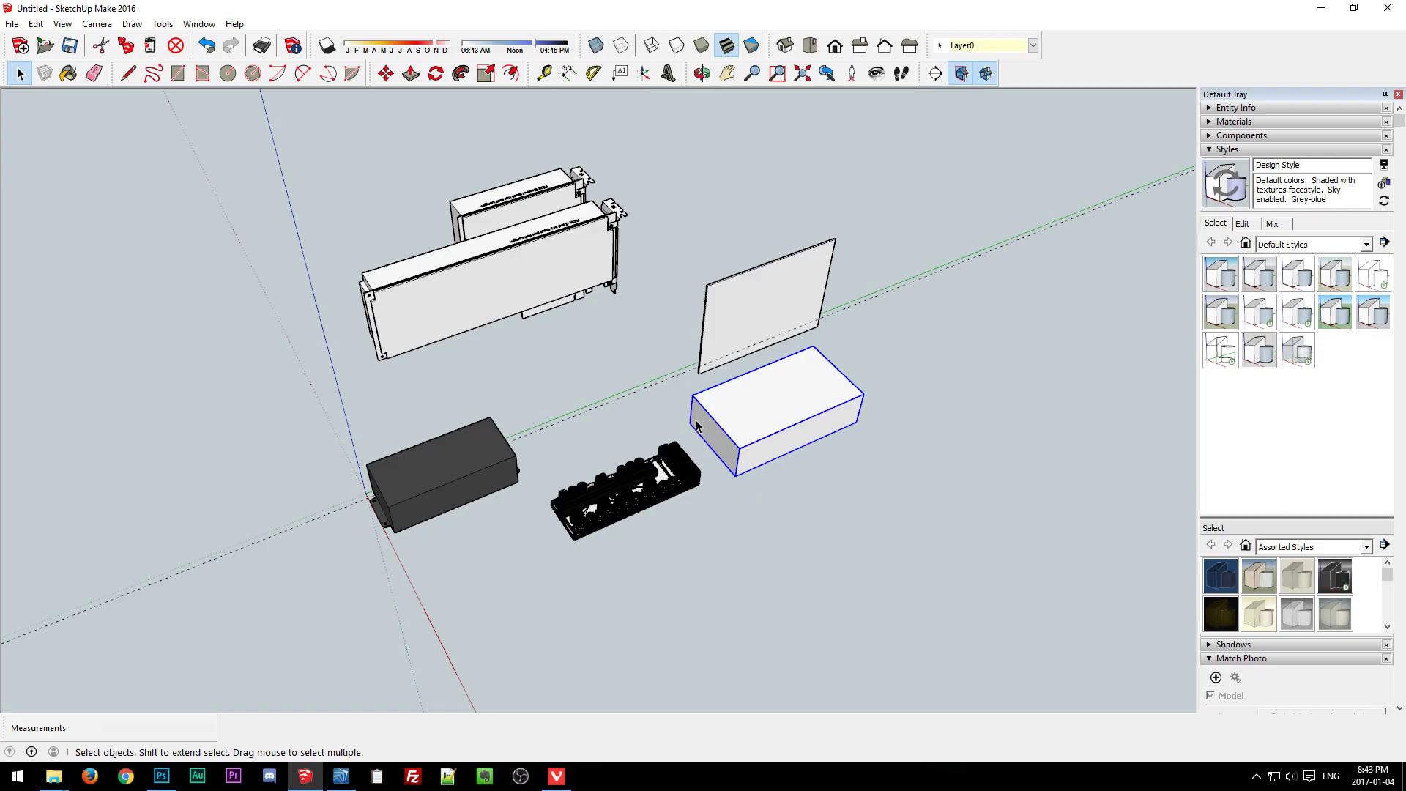
middle_click_drag(908, 493, 701, 478)
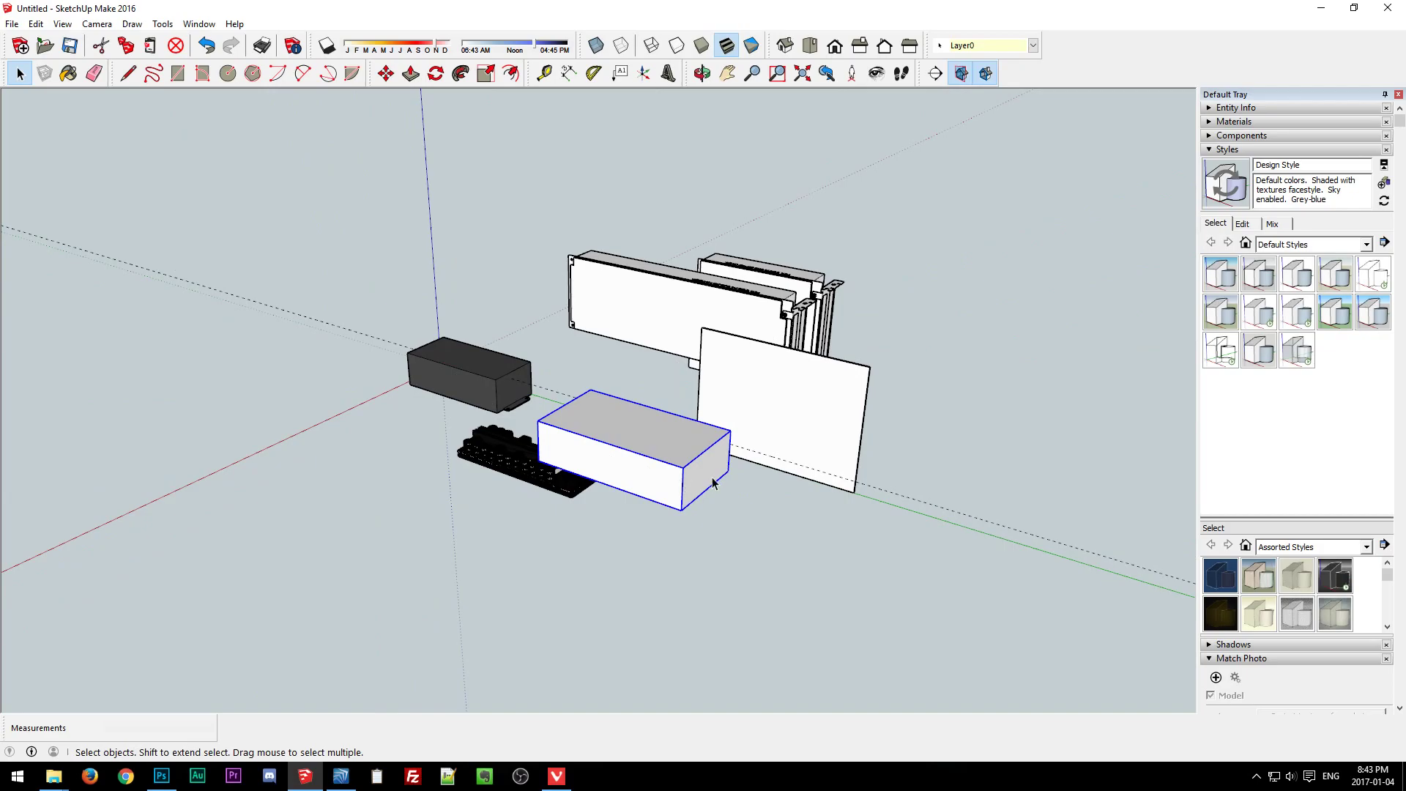
middle_click_drag(562, 600, 684, 489)
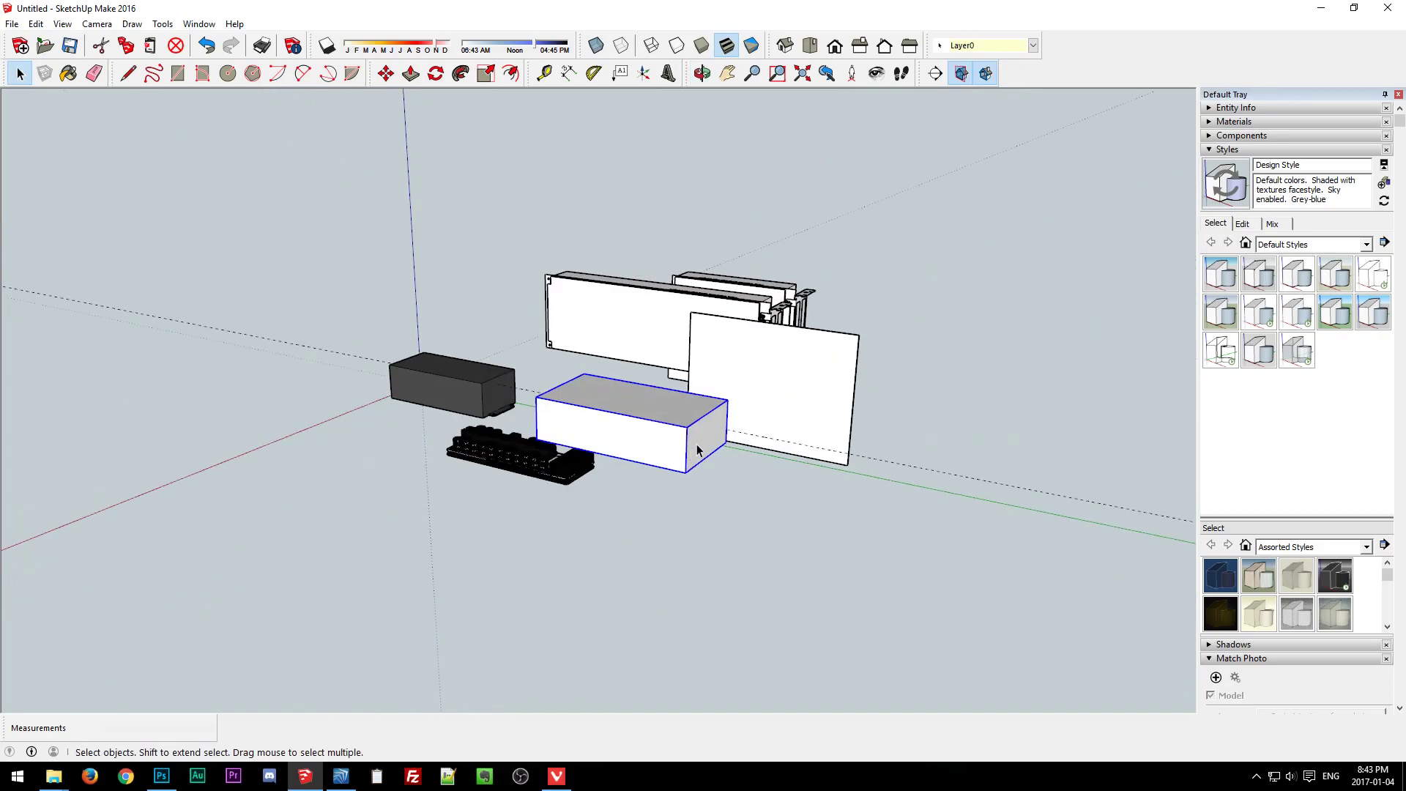
left_click(670, 566)
middle_click_drag(671, 564, 640, 424)
left_click(670, 454)
middle_click_drag(835, 483, 851, 587)
left_click(877, 503)
left_click(749, 425)
middle_click_drag(749, 425, 802, 371)
key("space")
left_click(807, 483)
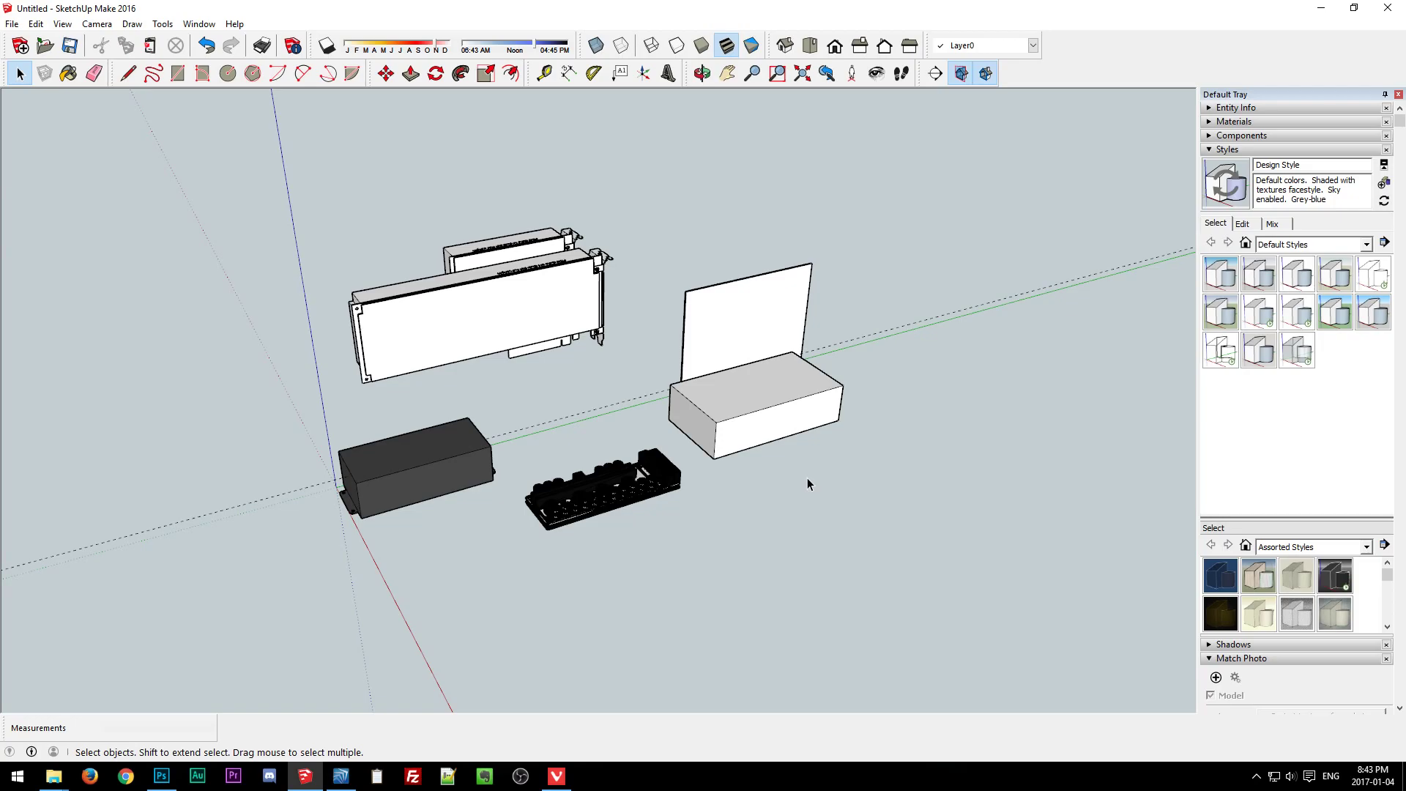
middle_click_drag(807, 477, 712, 396)
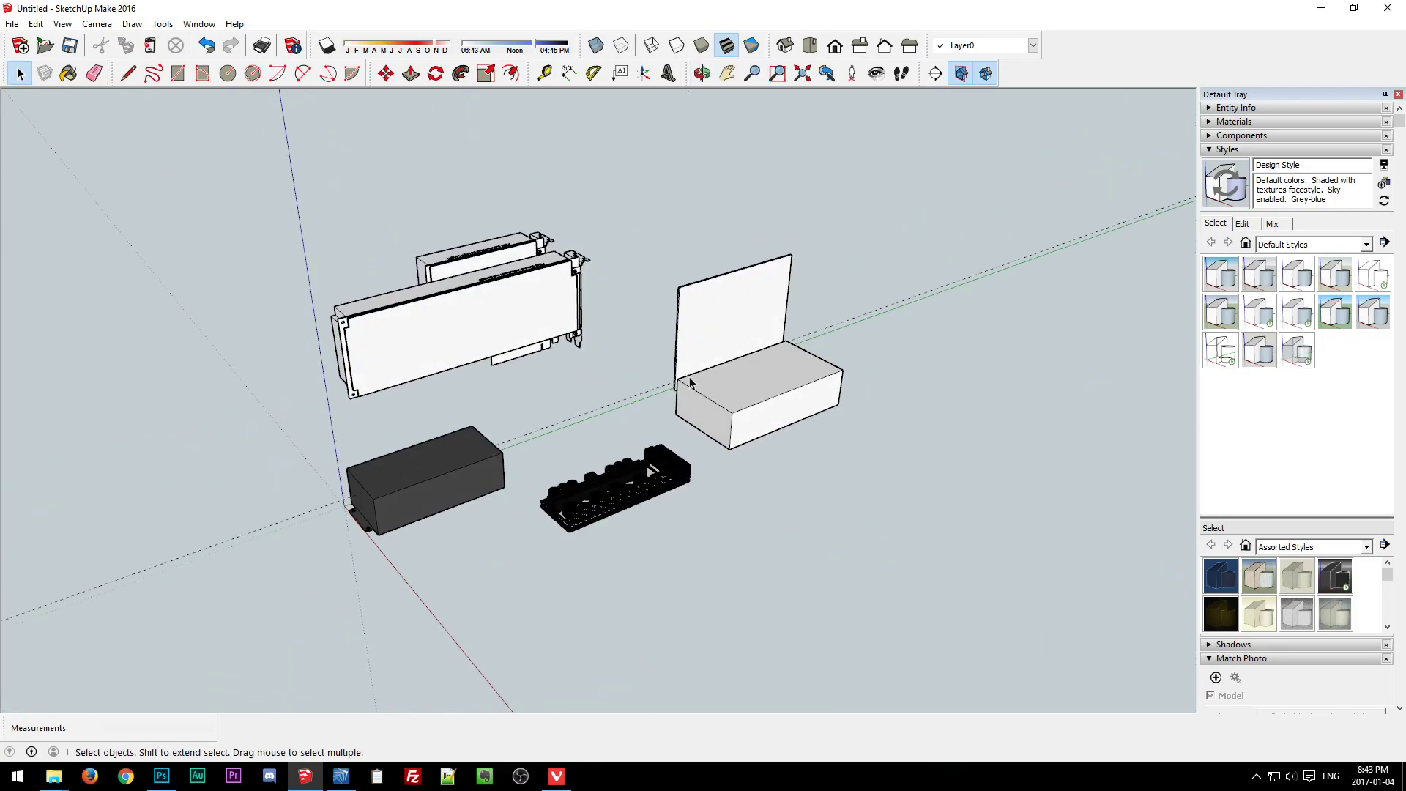
middle_click_drag(762, 385, 696, 488)
scroll(480, 388, "up", 3)
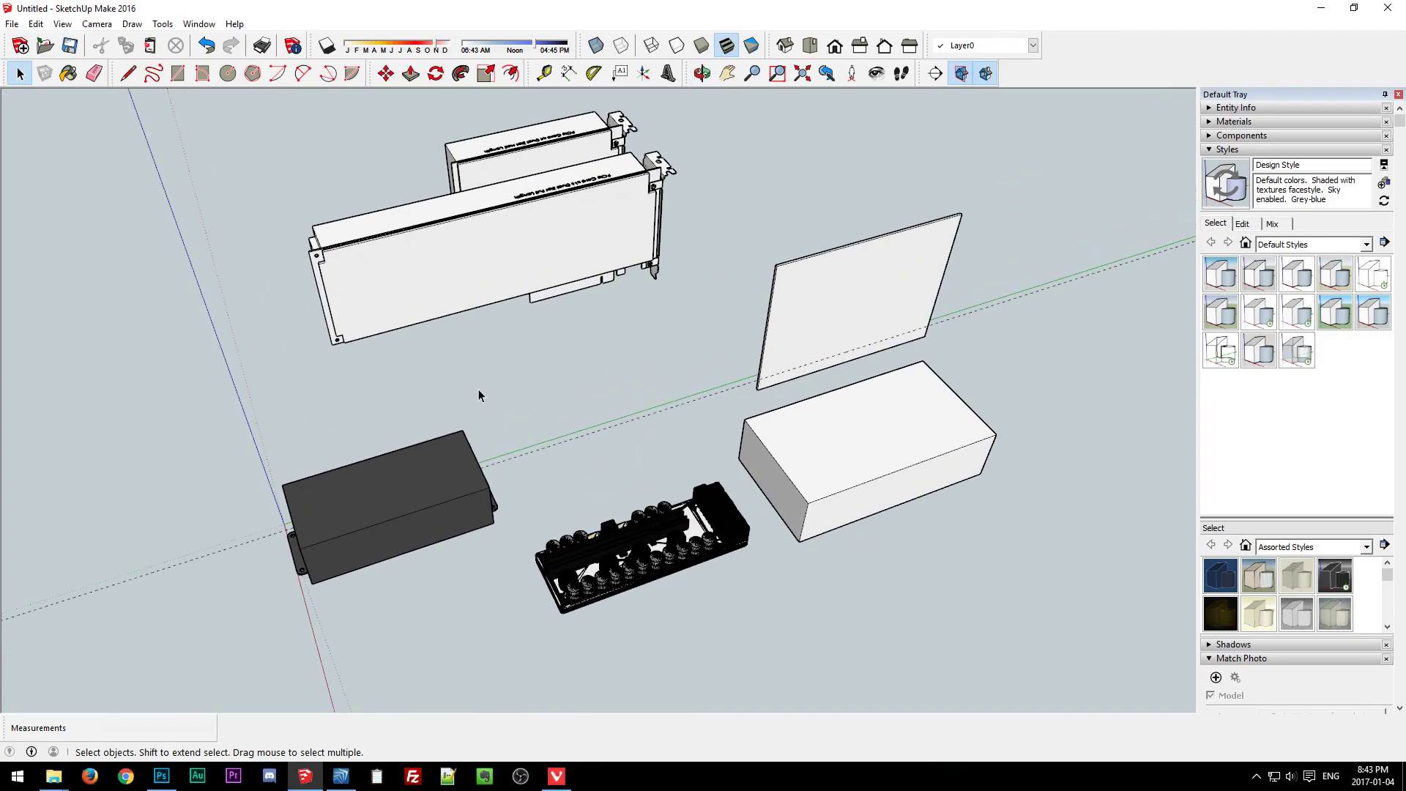
middle_click_drag(877, 520, 961, 450)
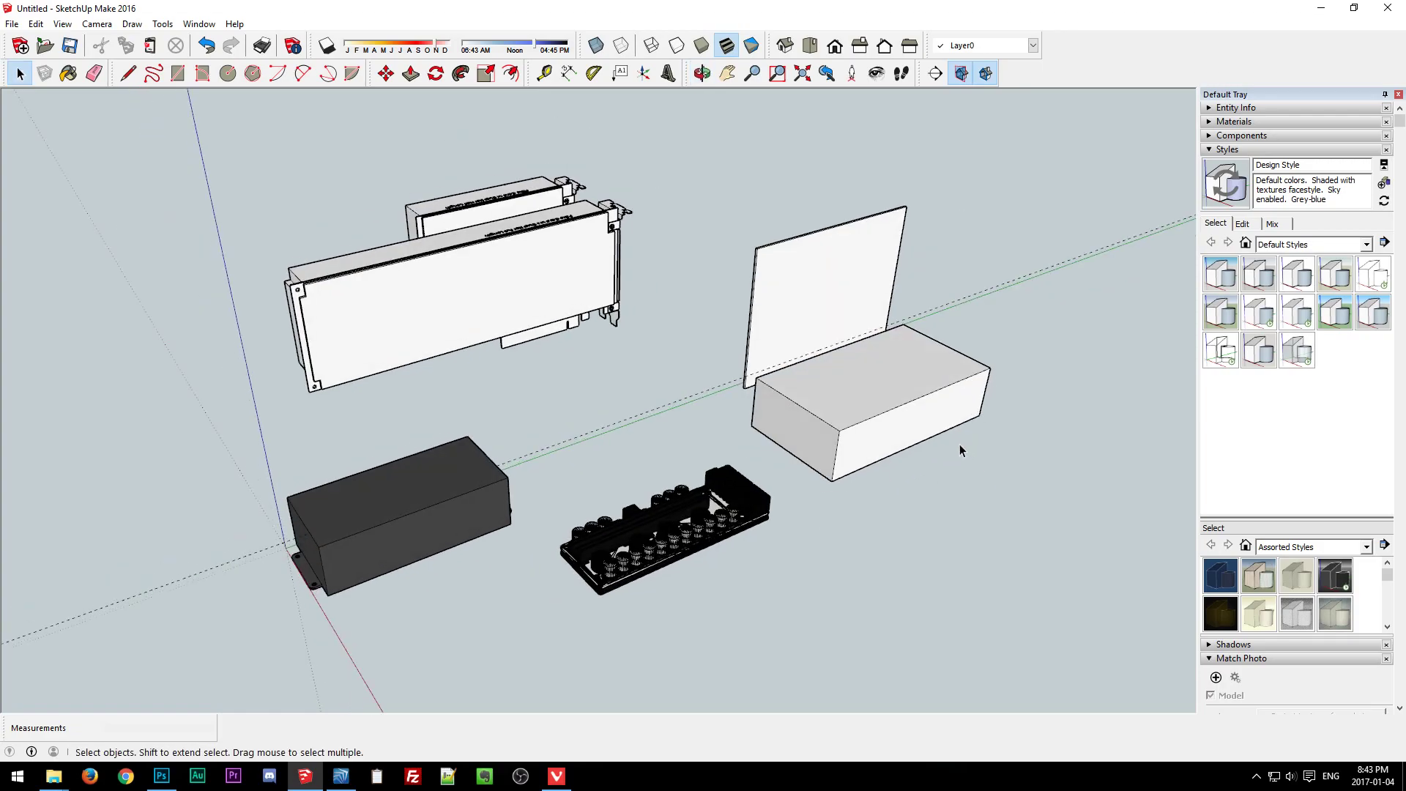
middle_click_drag(875, 459, 760, 481)
left_click(813, 515)
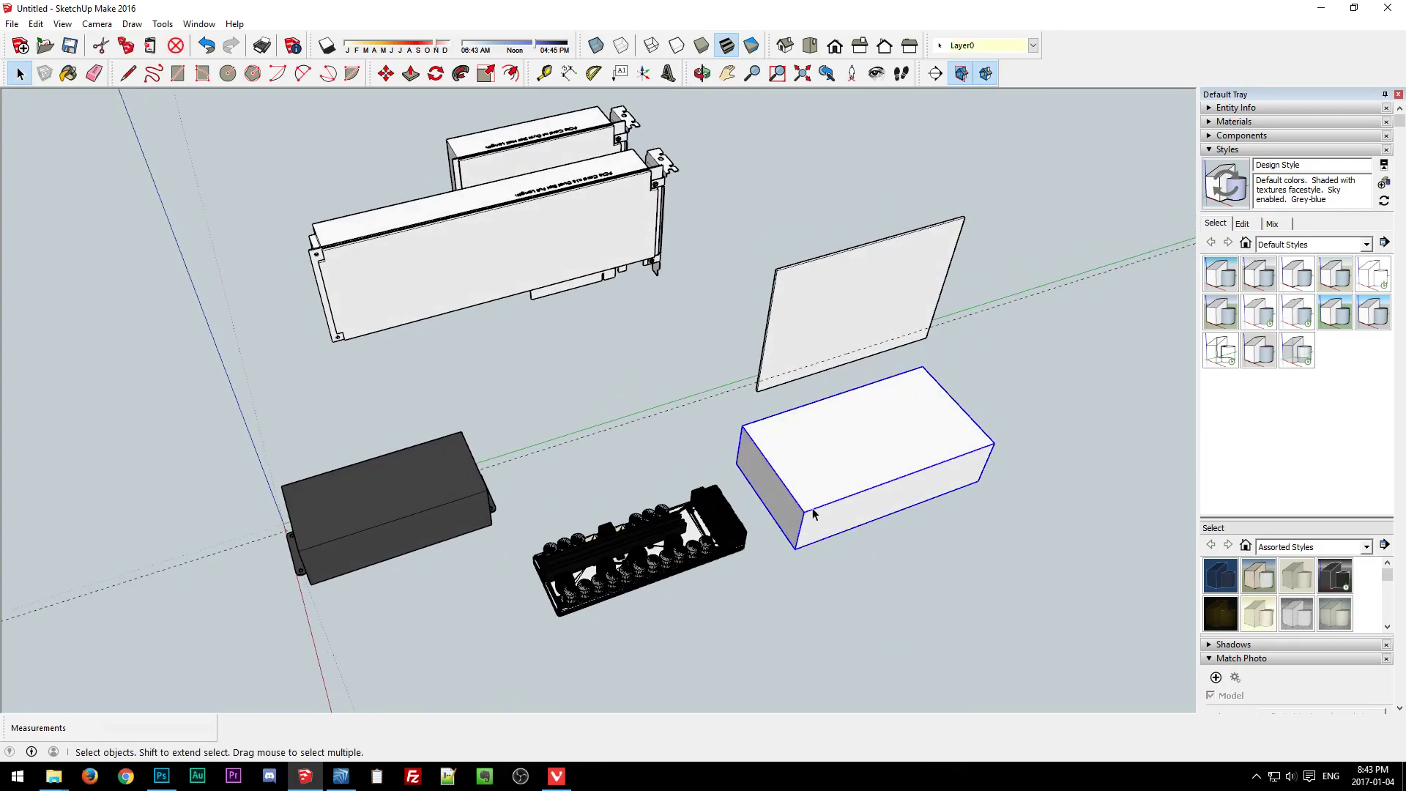
key("m")
key("space")
left_click(801, 594)
middle_click_drag(801, 595, 754, 612)
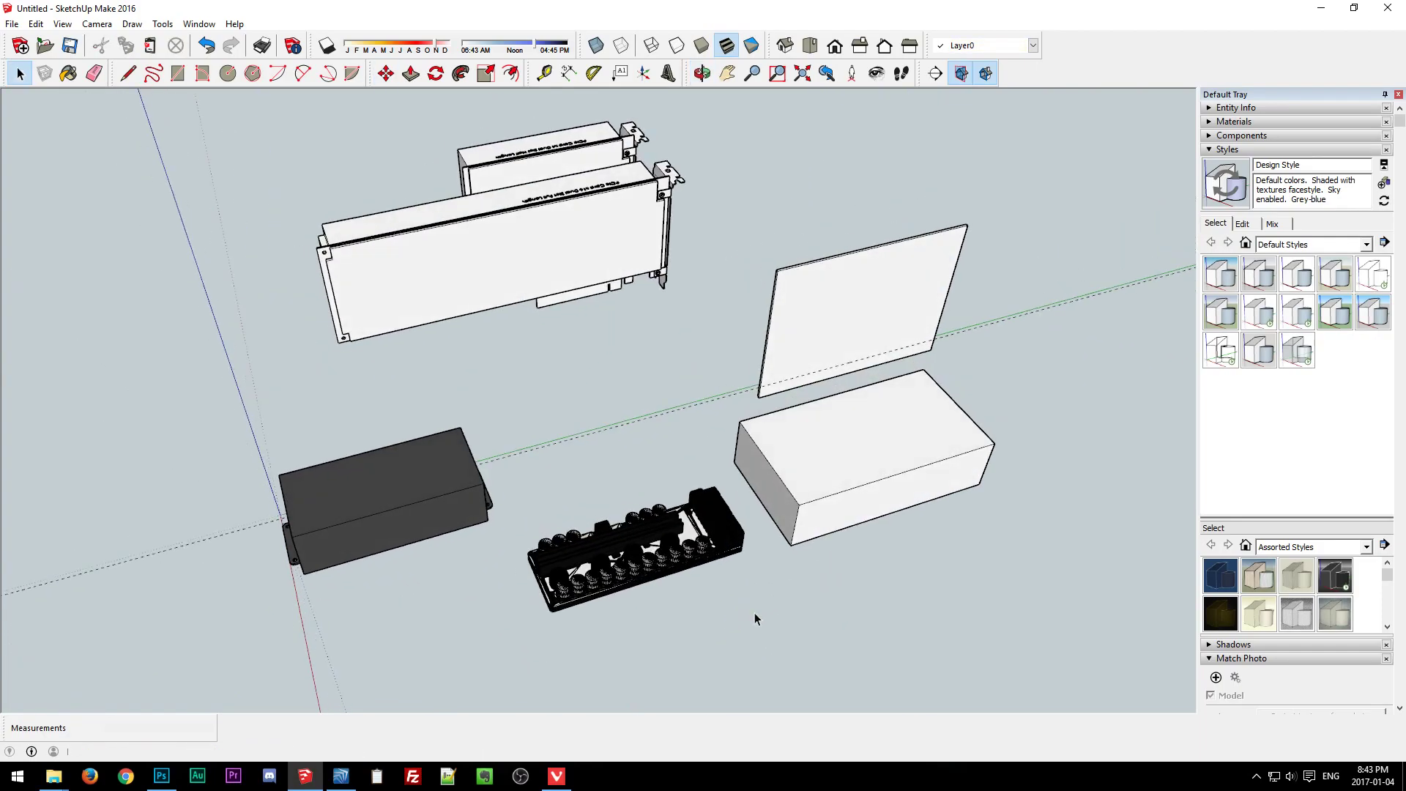
scroll(754, 612, "down", 2)
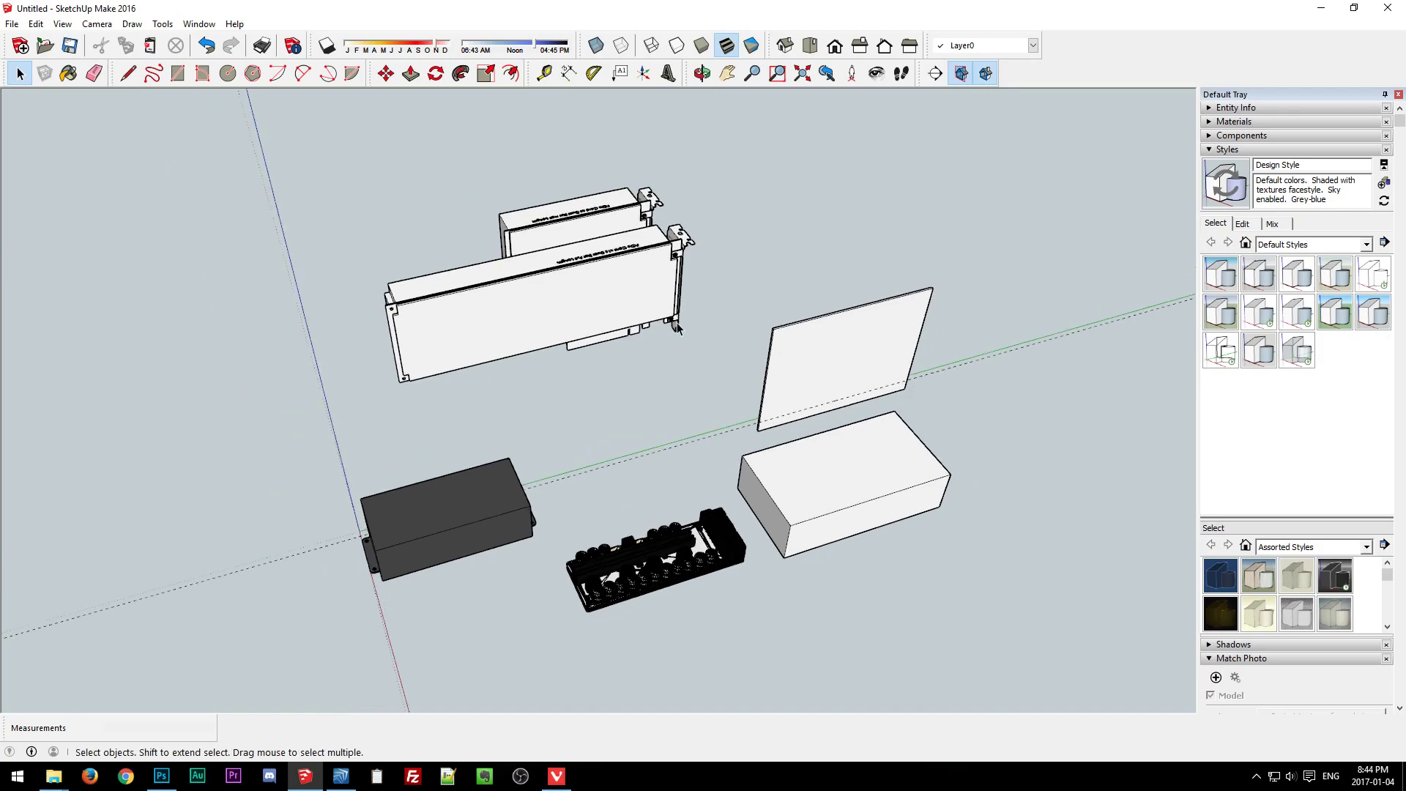
middle_click_drag(651, 385, 533, 387, "shift")
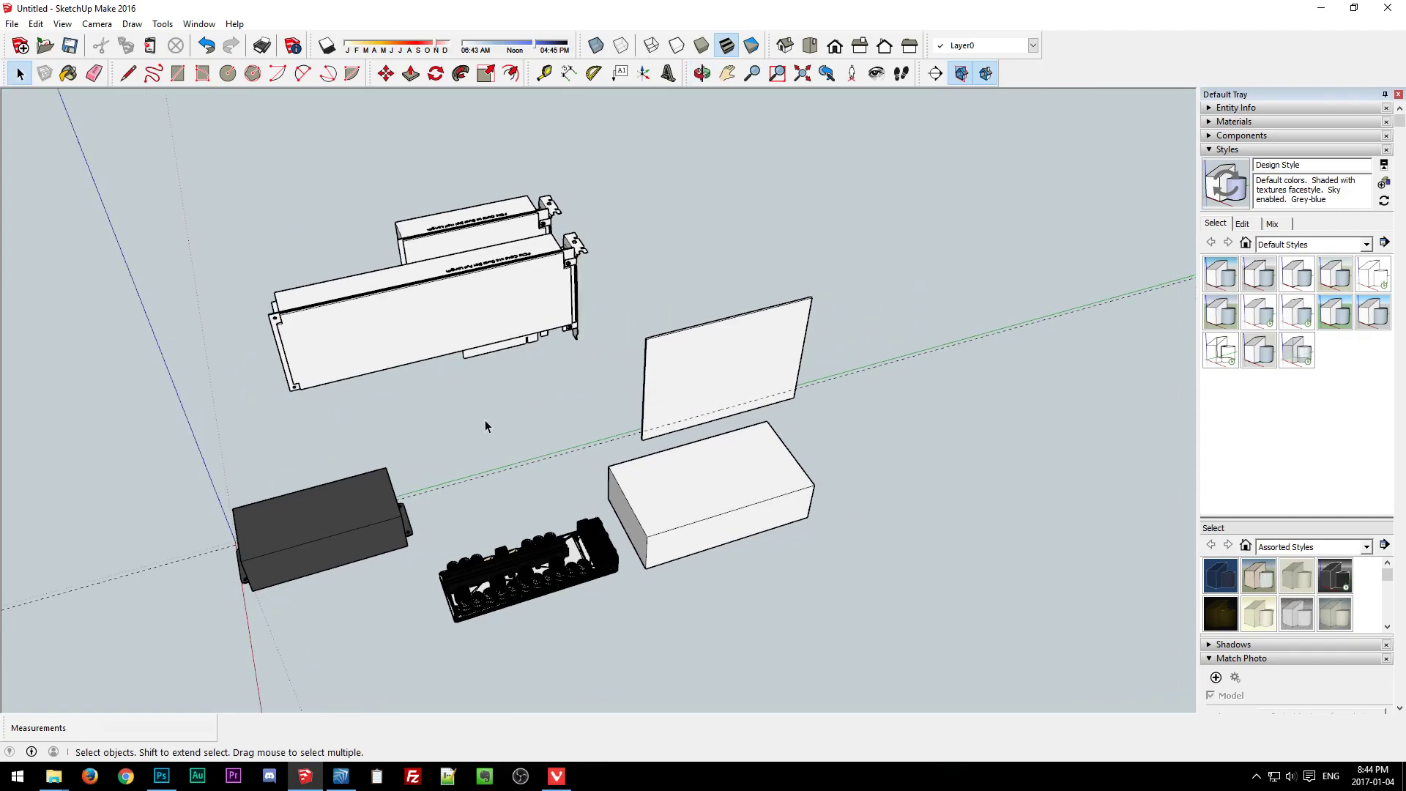
Rotate the graphics card group about the vertical axis so its brackets face the opposite end.
middle_click_drag(484, 433, 591, 471)
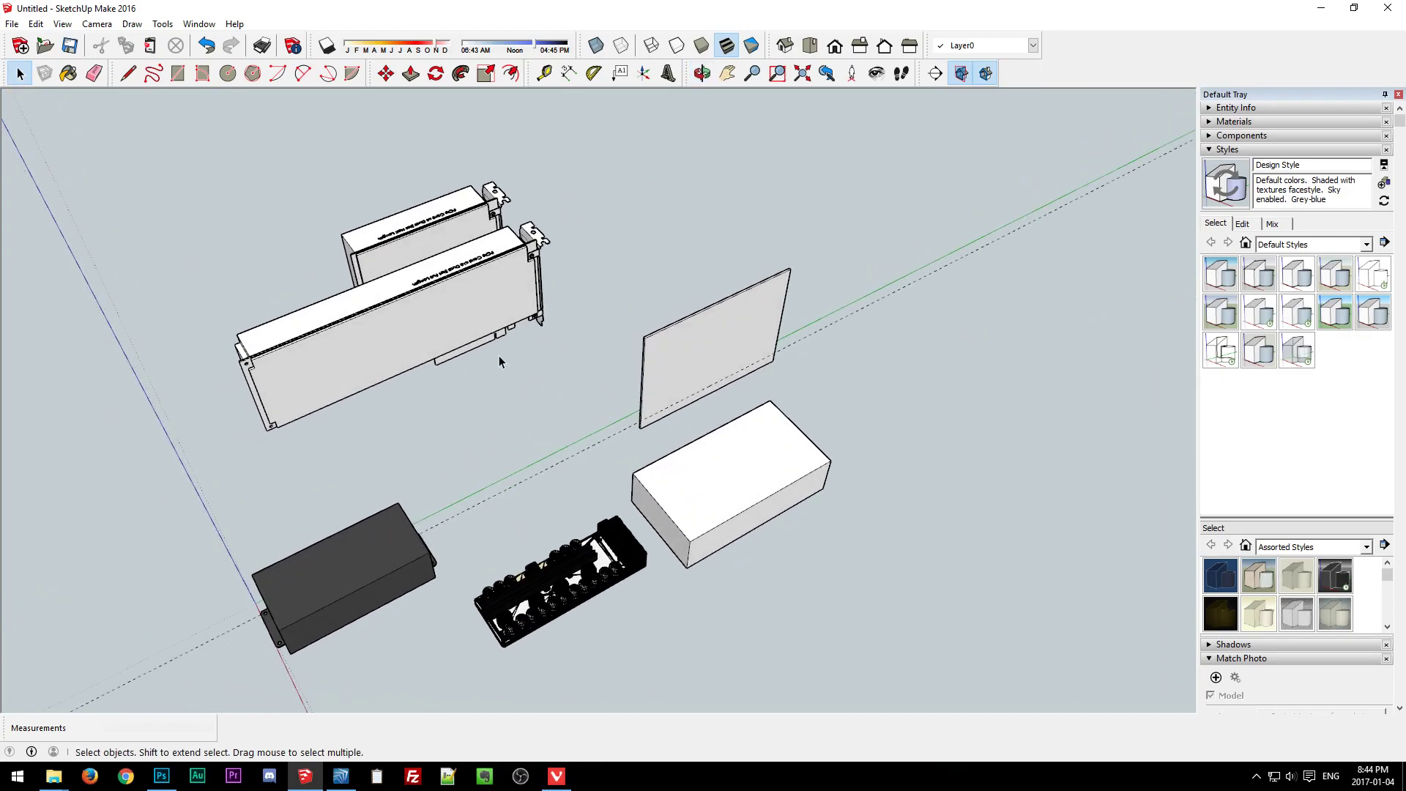
left_click(434, 295)
key("m")
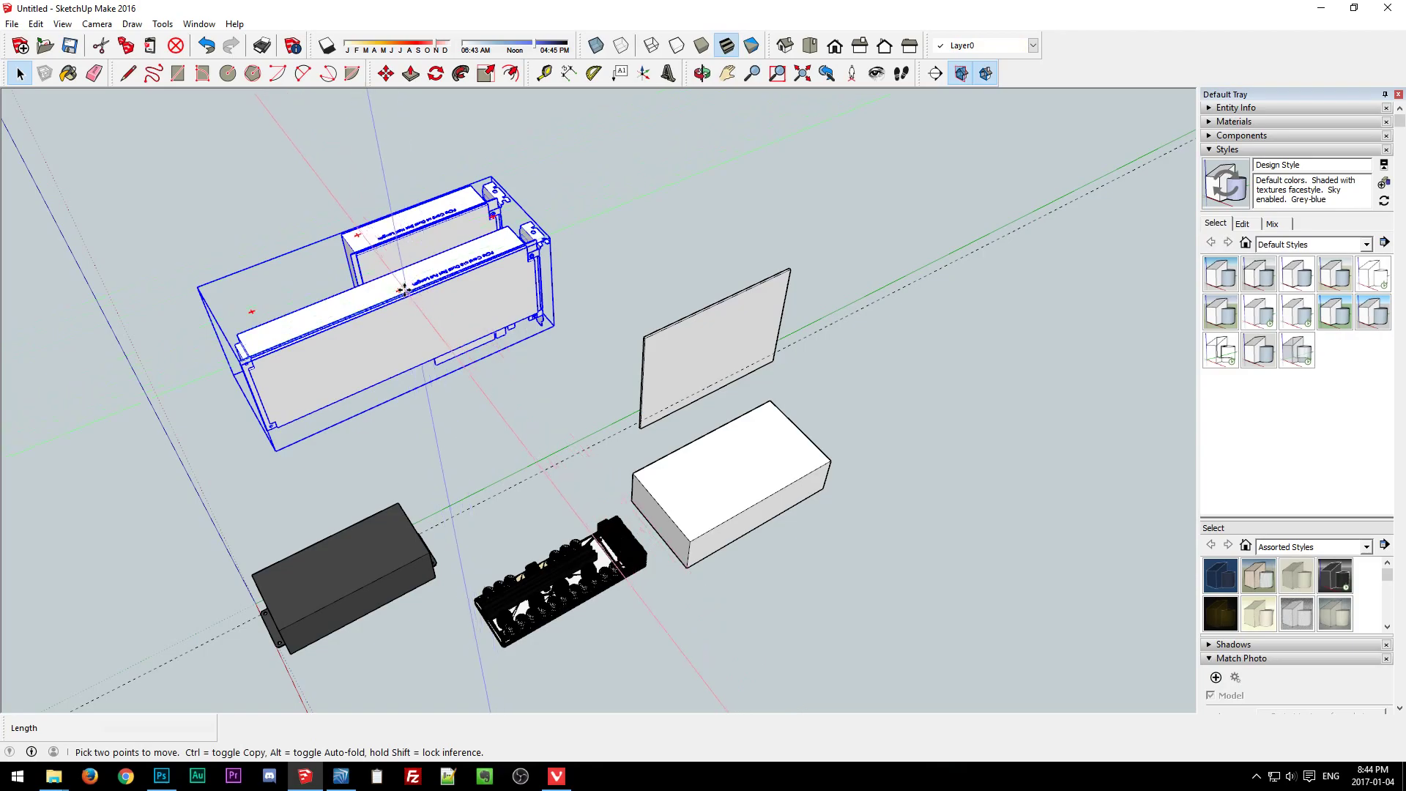
key("q")
left_click(398, 292)
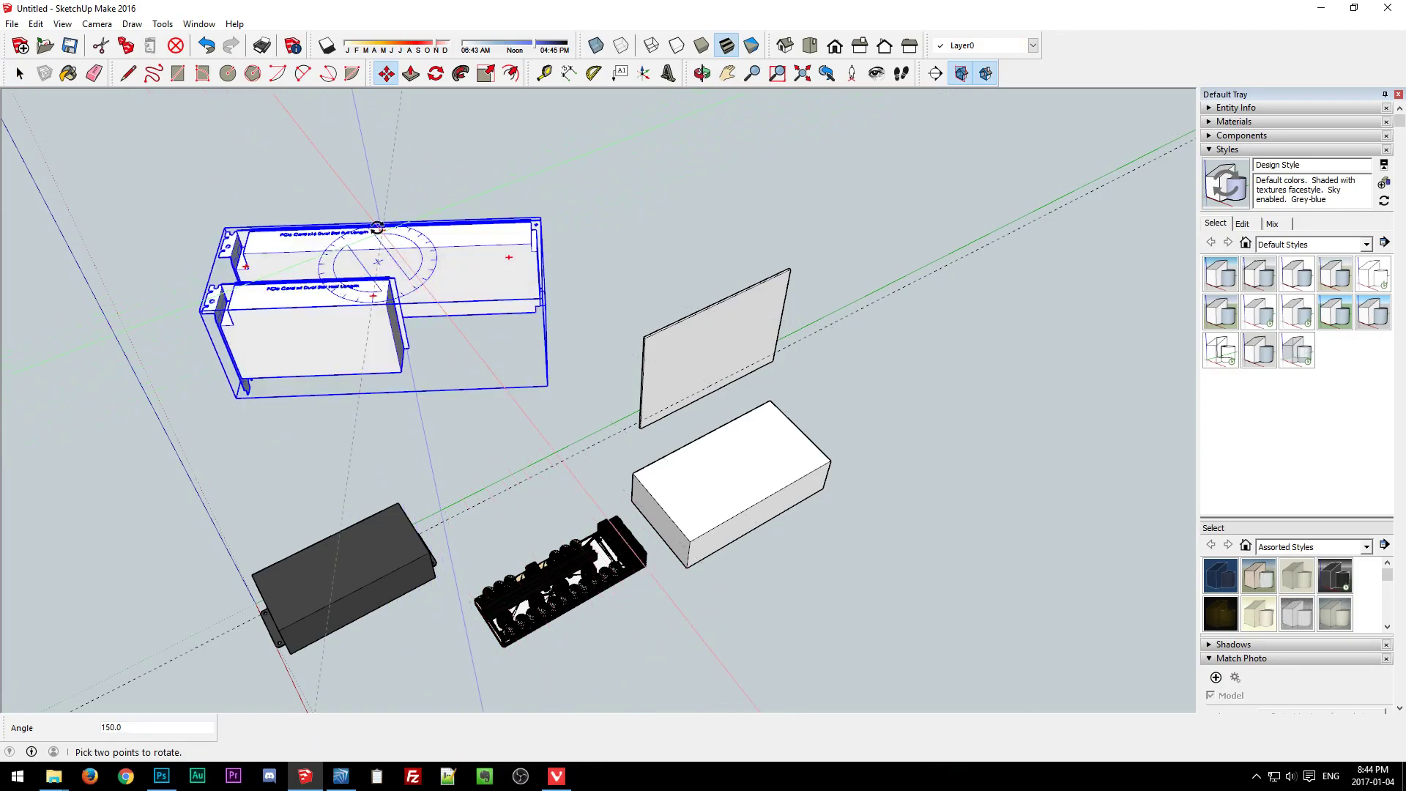
left_click(340, 213)
Move the graphics card group over beside the board plate, and move the board plate to the origin.
middle_click_drag(408, 364, 439, 251)
middle_click_drag(375, 341, 476, 213, "shift")
left_click(477, 214)
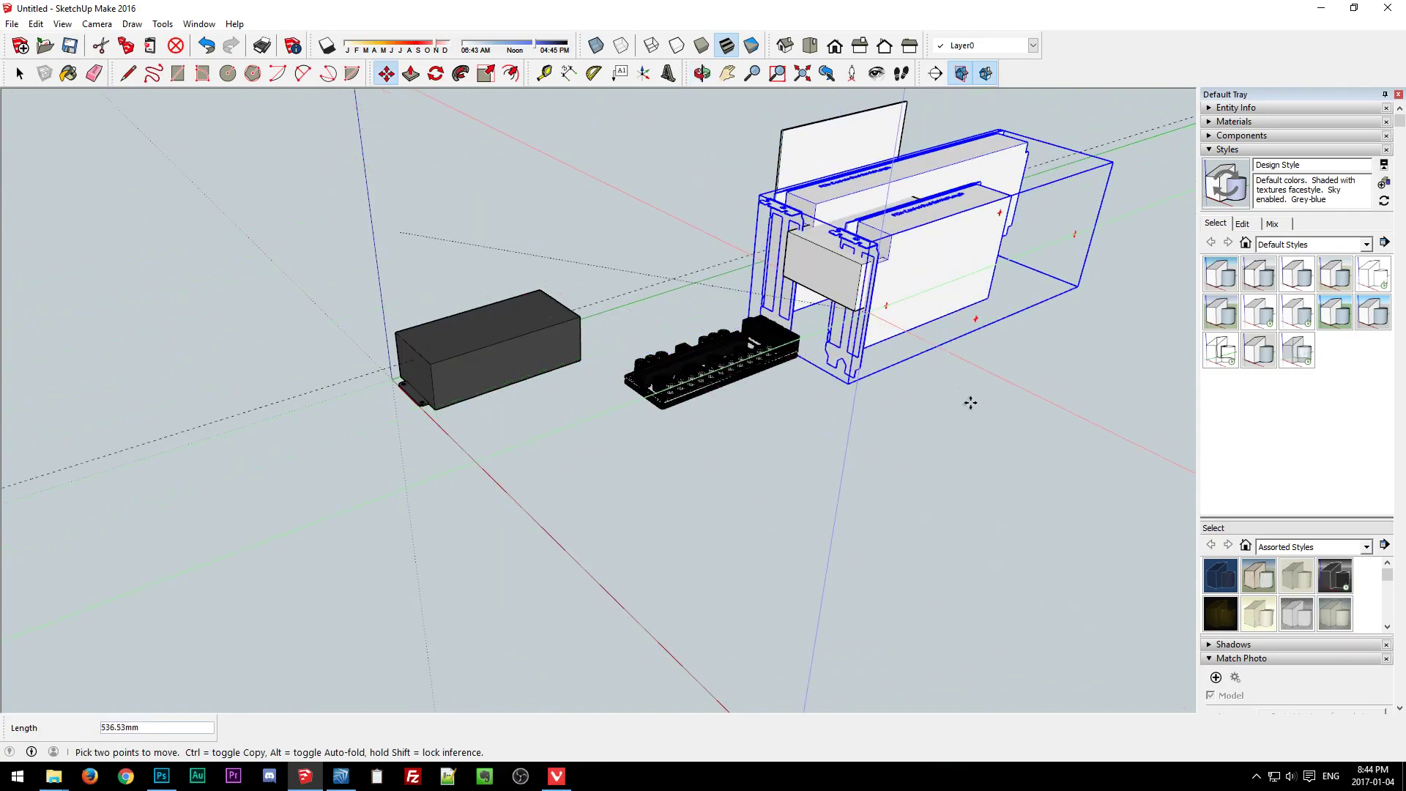
key("space")
left_click(864, 152)
key("m")
left_click(836, 155)
left_click(471, 251)
Move the dark box and the component-covered board clear of the graphics cards, out beyond their far ends.
key("space")
left_click(467, 370)
key("m")
left_click(468, 370)
left_click(962, 401)
key("space")
left_click(777, 353)
key("m")
left_click(776, 354)
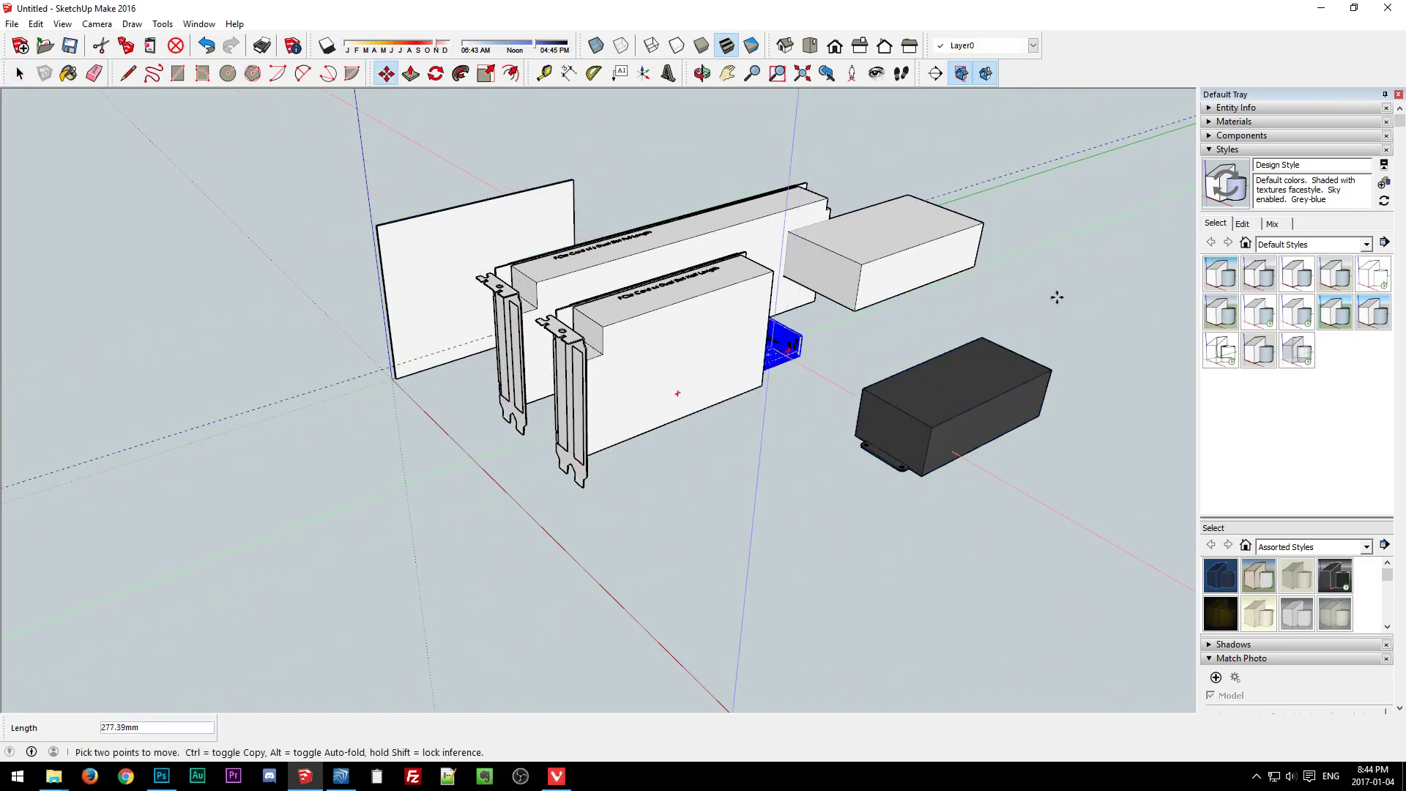
left_click(1054, 298)
Move the FlexATX power supply box to free space beside the dark box.
key("space")
left_click(914, 241)
key("m")
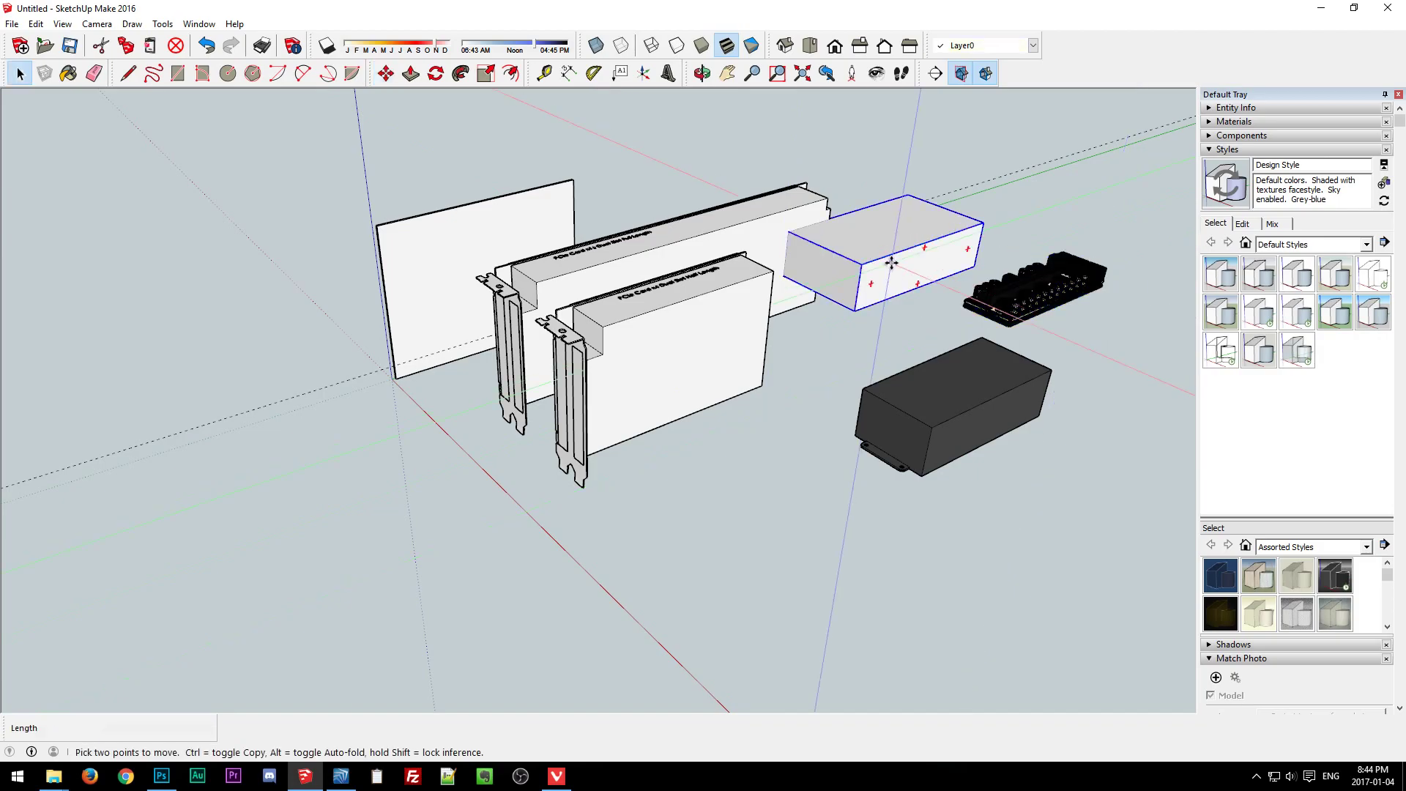
left_click(838, 287)
left_click(1062, 451)
key("space")
left_click(829, 477)
Open the graphics card group and move the half-length x4 card up against the board plate.
middle_click_drag(829, 478, 736, 425)
scroll(452, 301, "up", 2)
middle_click_drag(453, 307, 480, 471)
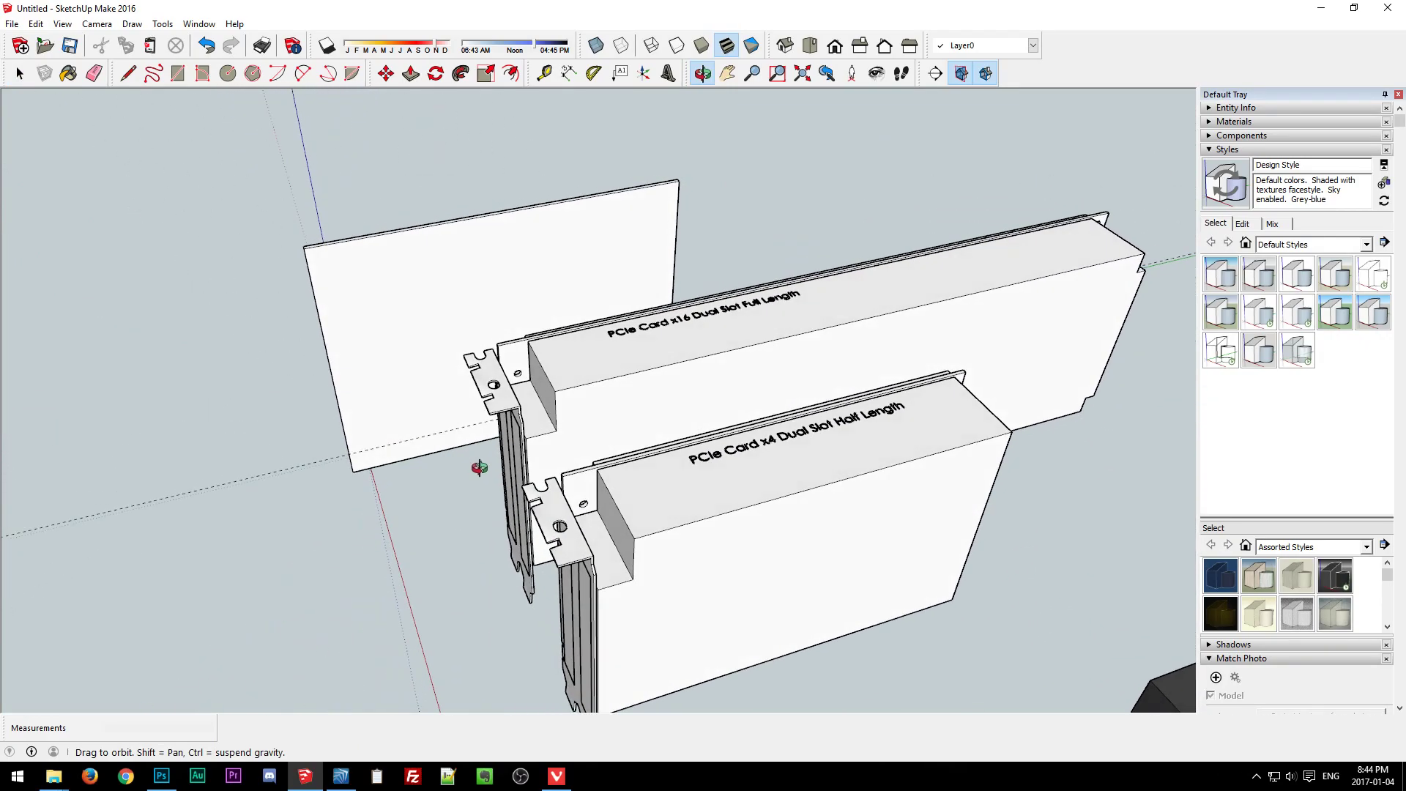
scroll(416, 545, "up", 2)
middle_click_drag(416, 545, 385, 589)
scroll(385, 589, "down", 2)
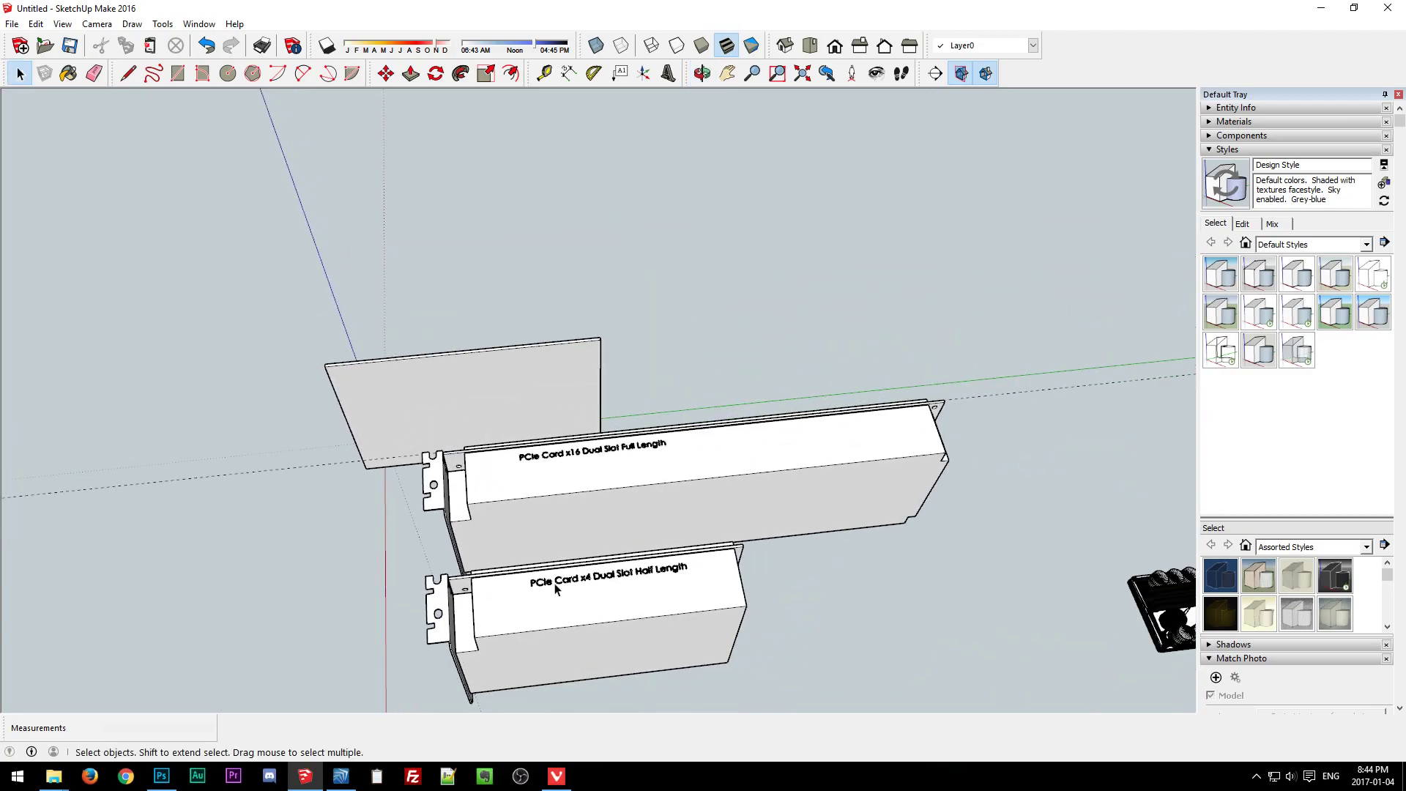
left_click(507, 628)
double_click(501, 637)
left_click(520, 620)
key("m")
left_click(516, 603)
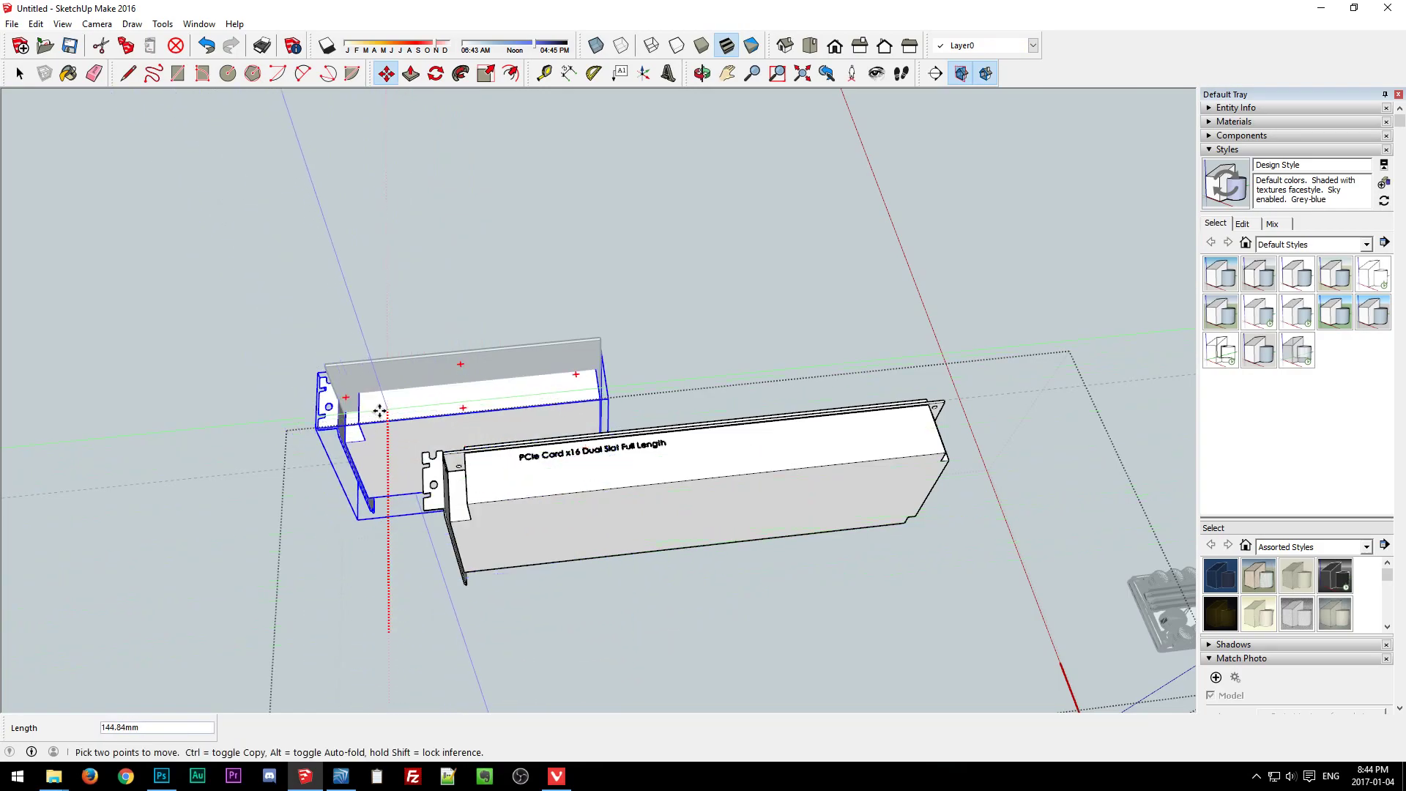
left_click(379, 436)
middle_click_drag(584, 477, 410, 397)
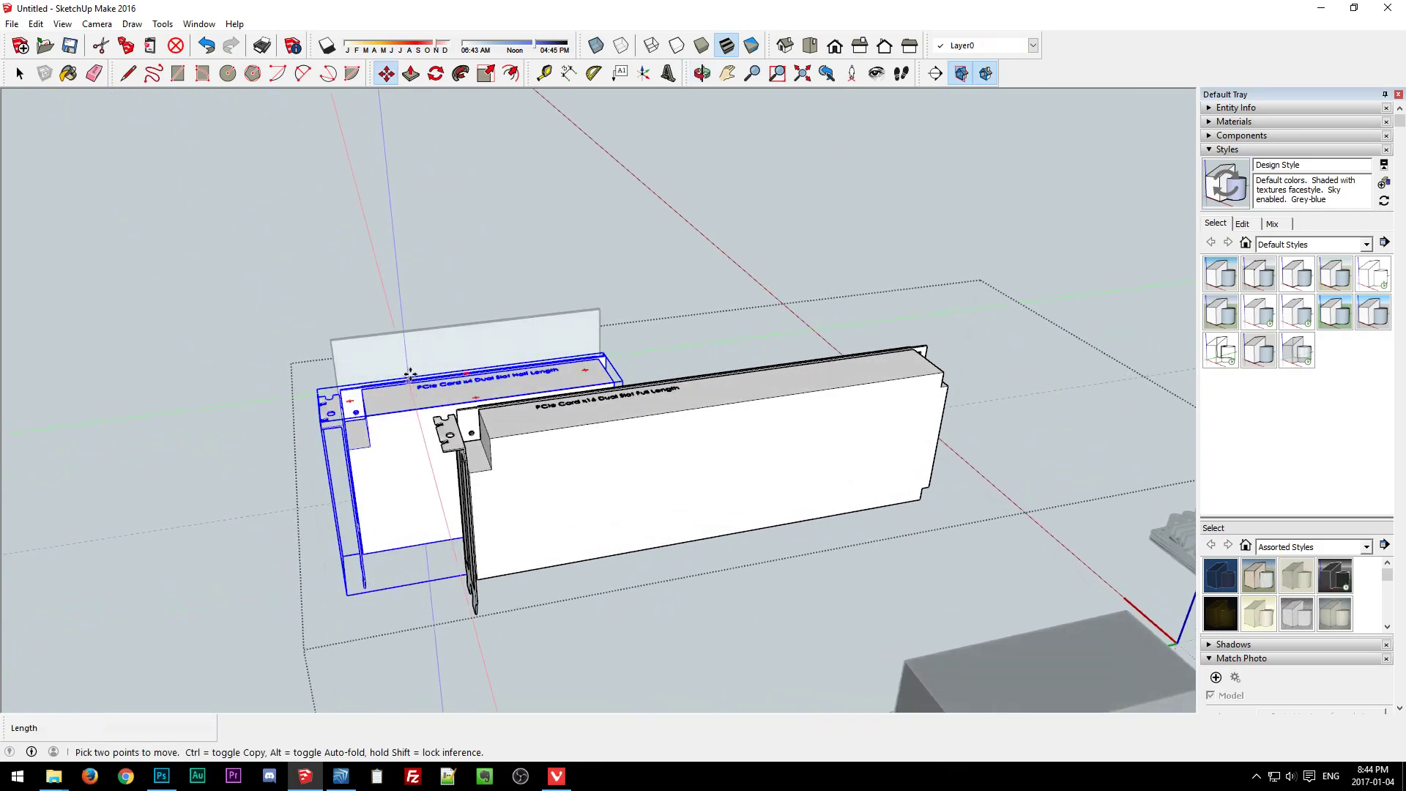
key("space")
left_click(252, 398)
Examine how the board plate sits behind the half-length card from several angles.
left_click(384, 361)
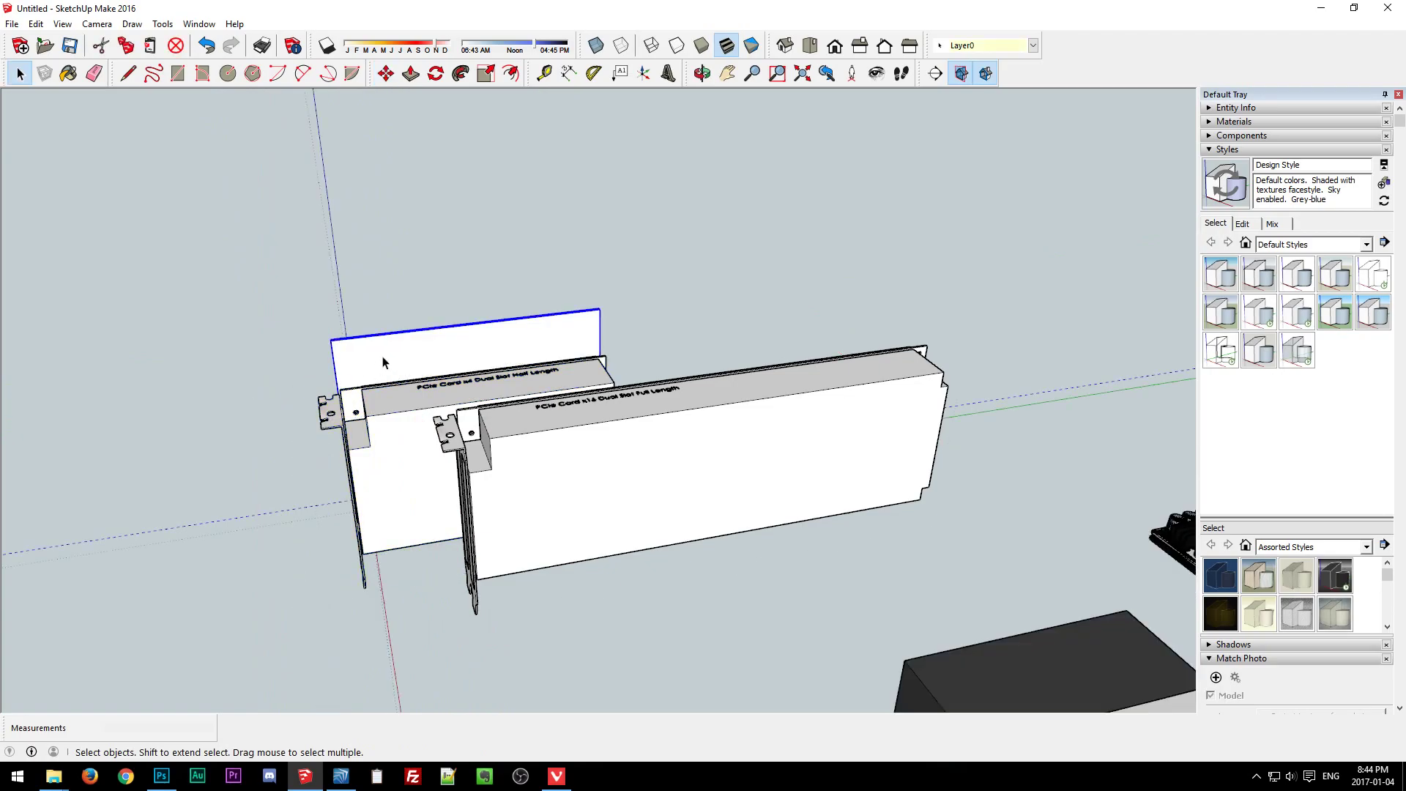
scroll(329, 413, "up", 2)
middle_click_drag(314, 493, 454, 579)
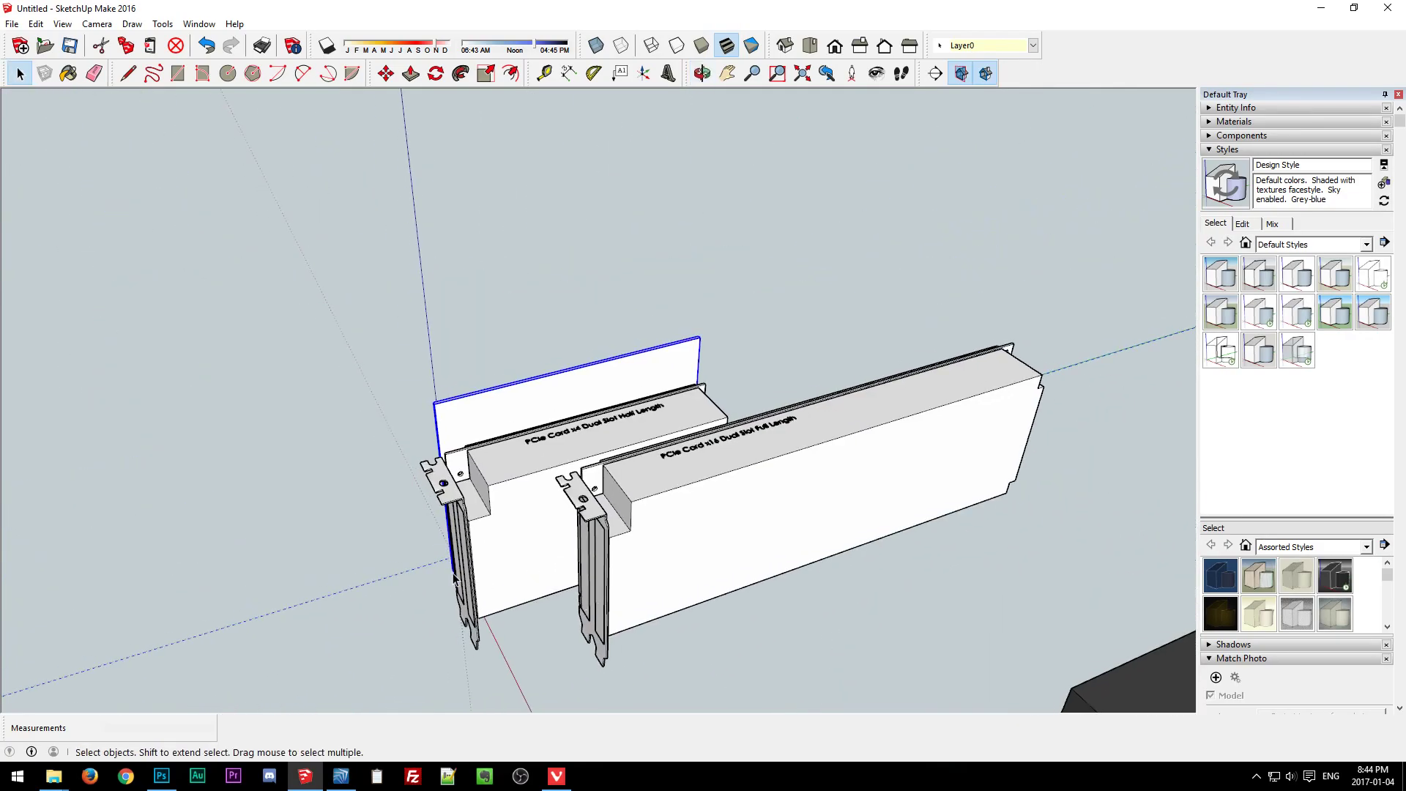
left_click(394, 666)
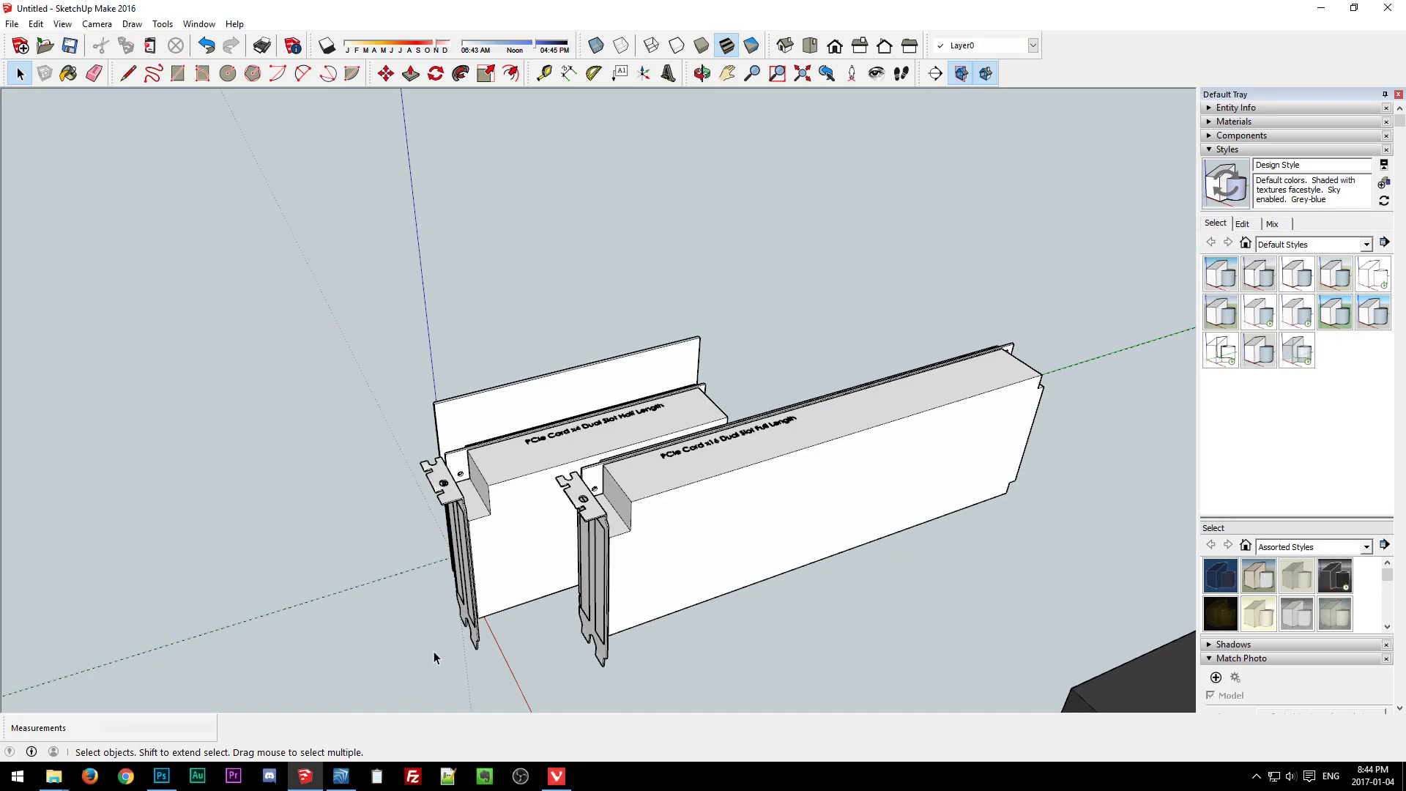
middle_click_drag(434, 651, 512, 335)
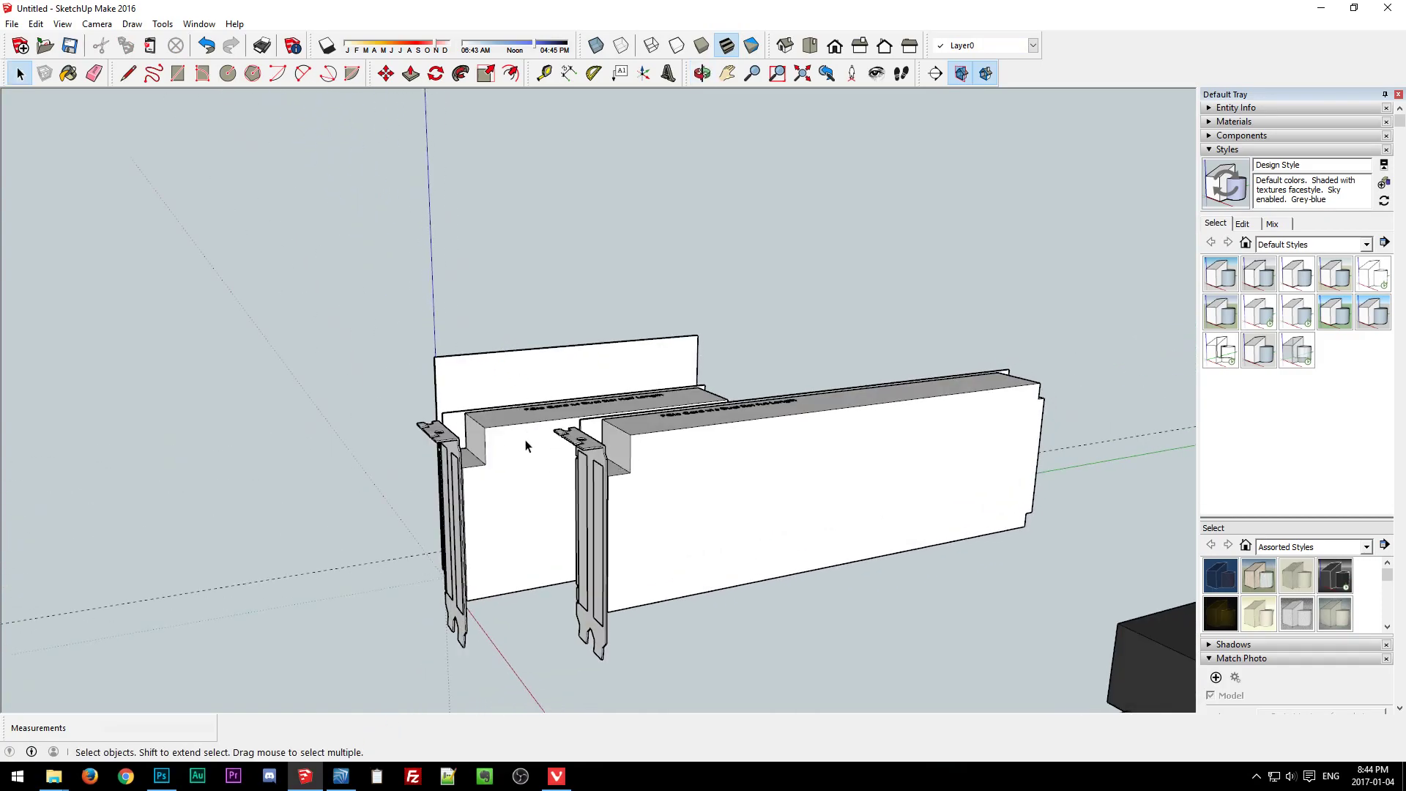
left_click(548, 390)
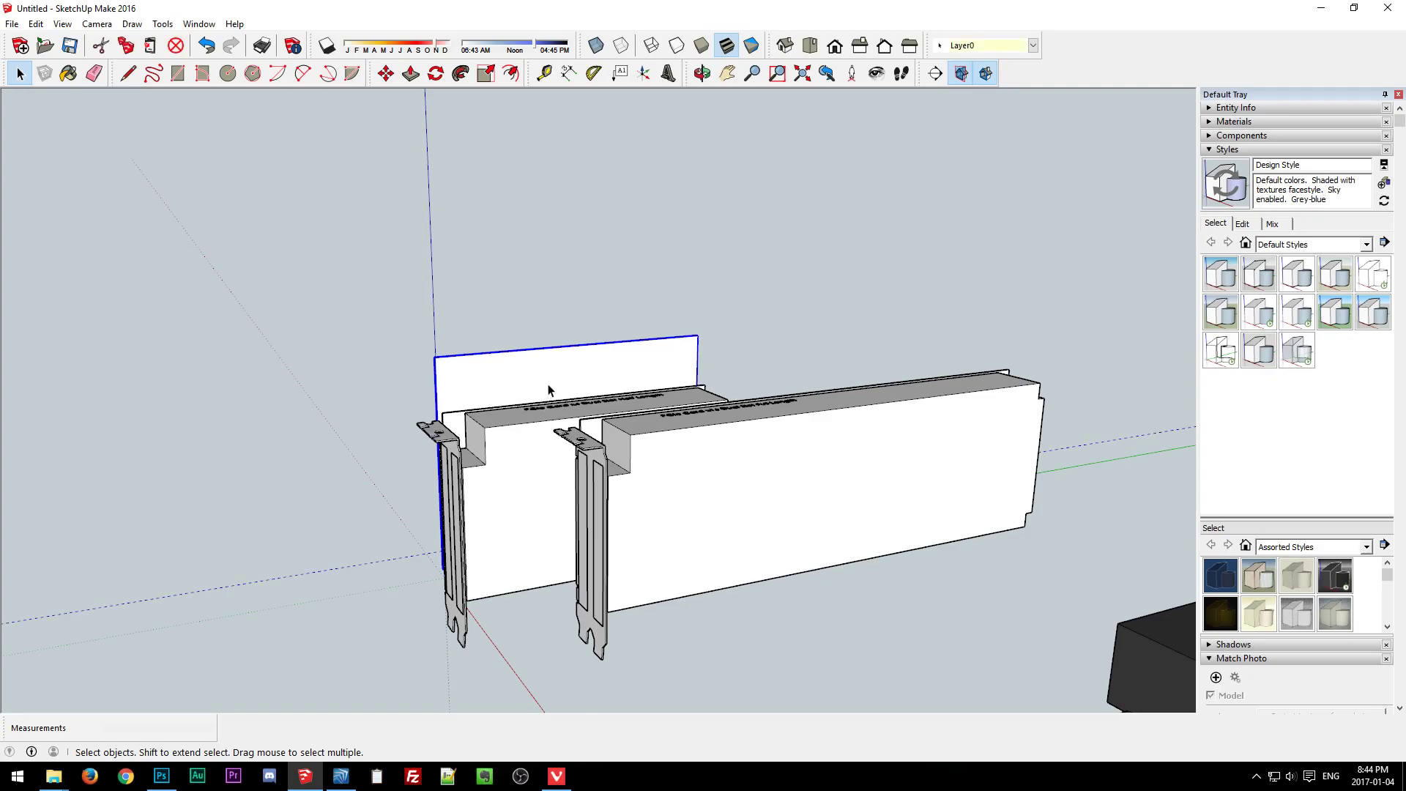
middle_click_drag(549, 390, 505, 599)
left_click(797, 485)
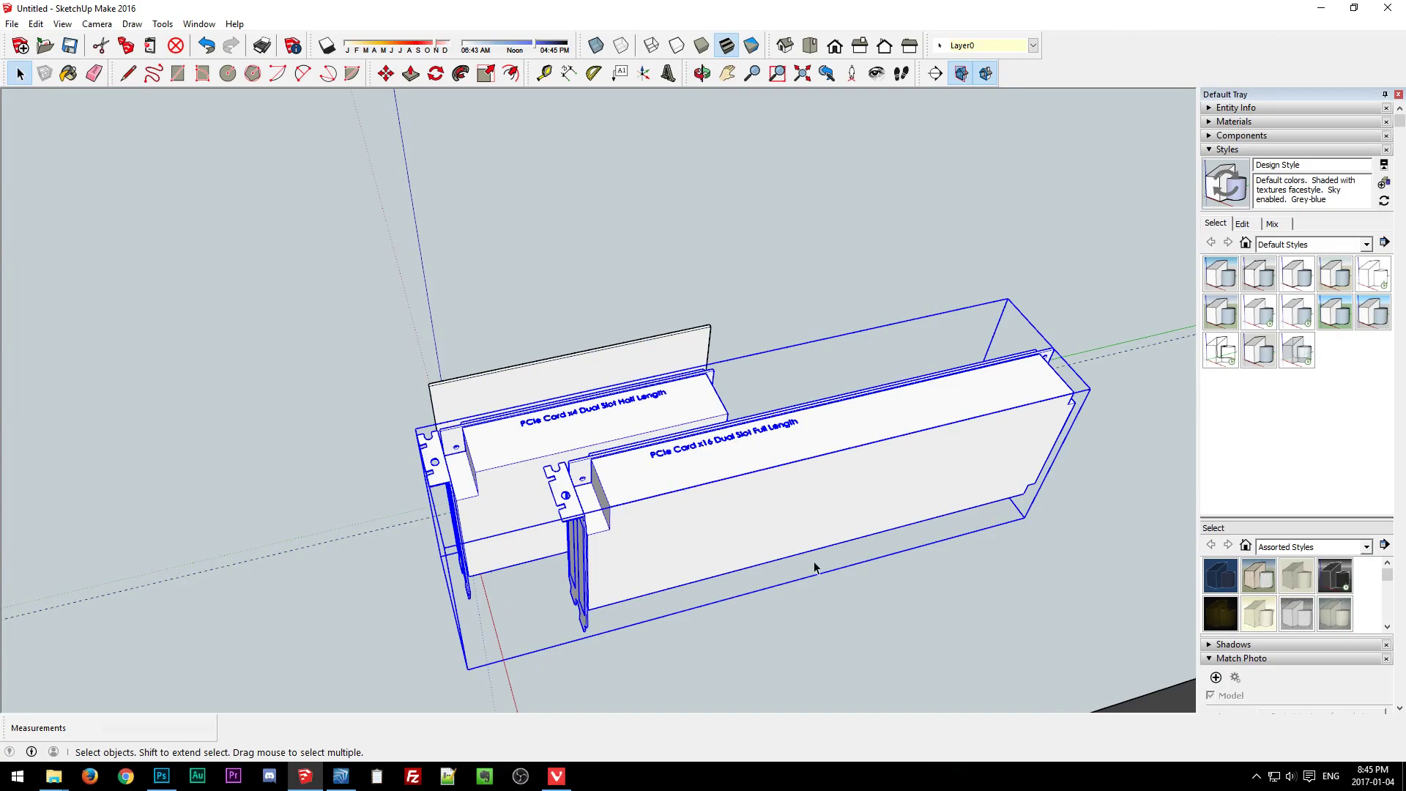
left_click(833, 568)
Raise the graphics card group about 27.5 mm along the blue axis to align it with the board plate.
middle_click_drag(833, 564, 593, 440)
middle_click_drag(410, 546, 466, 504)
scroll(512, 474, "up", 4)
left_click(712, 502)
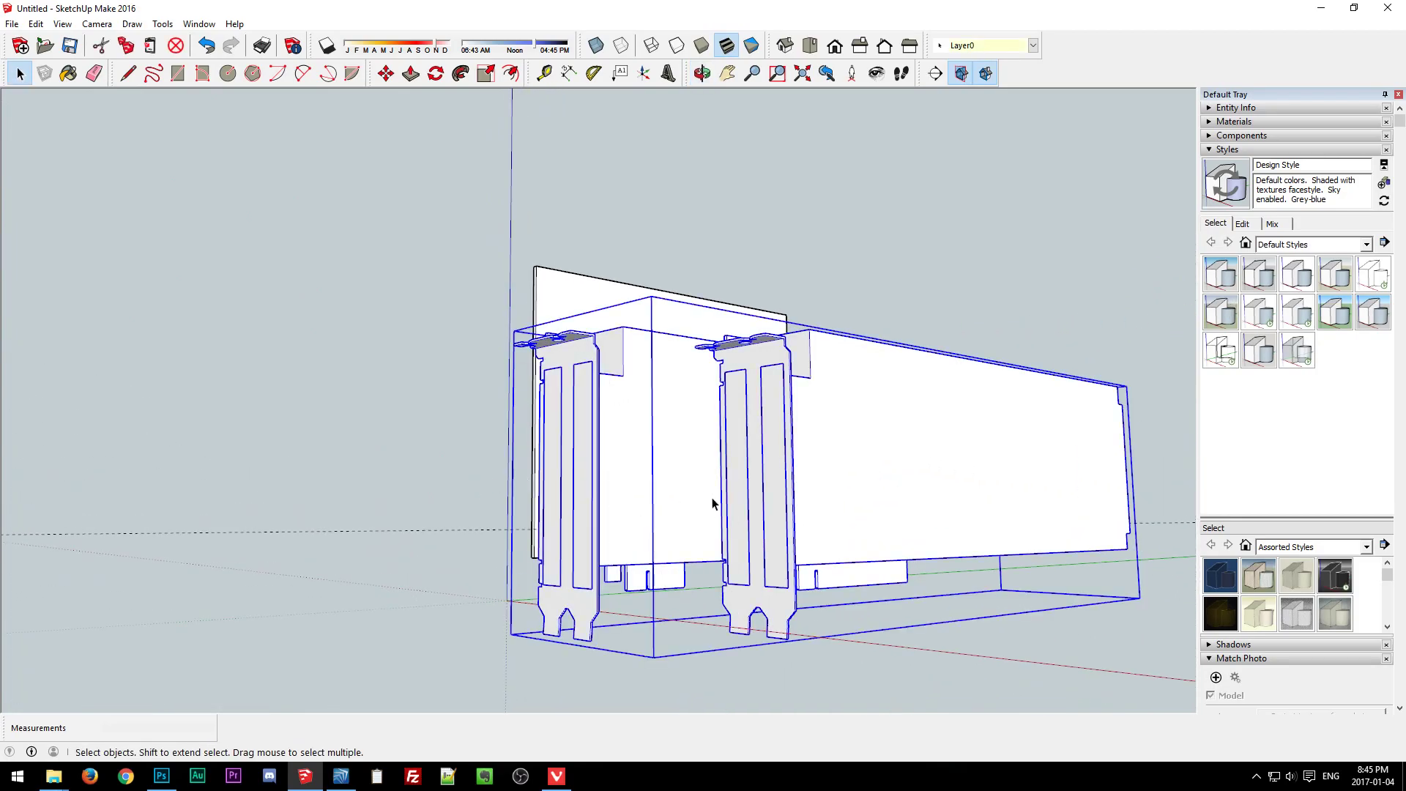
double_click(693, 466)
left_click(706, 521)
left_click(340, 603)
left_click(630, 527)
key("m")
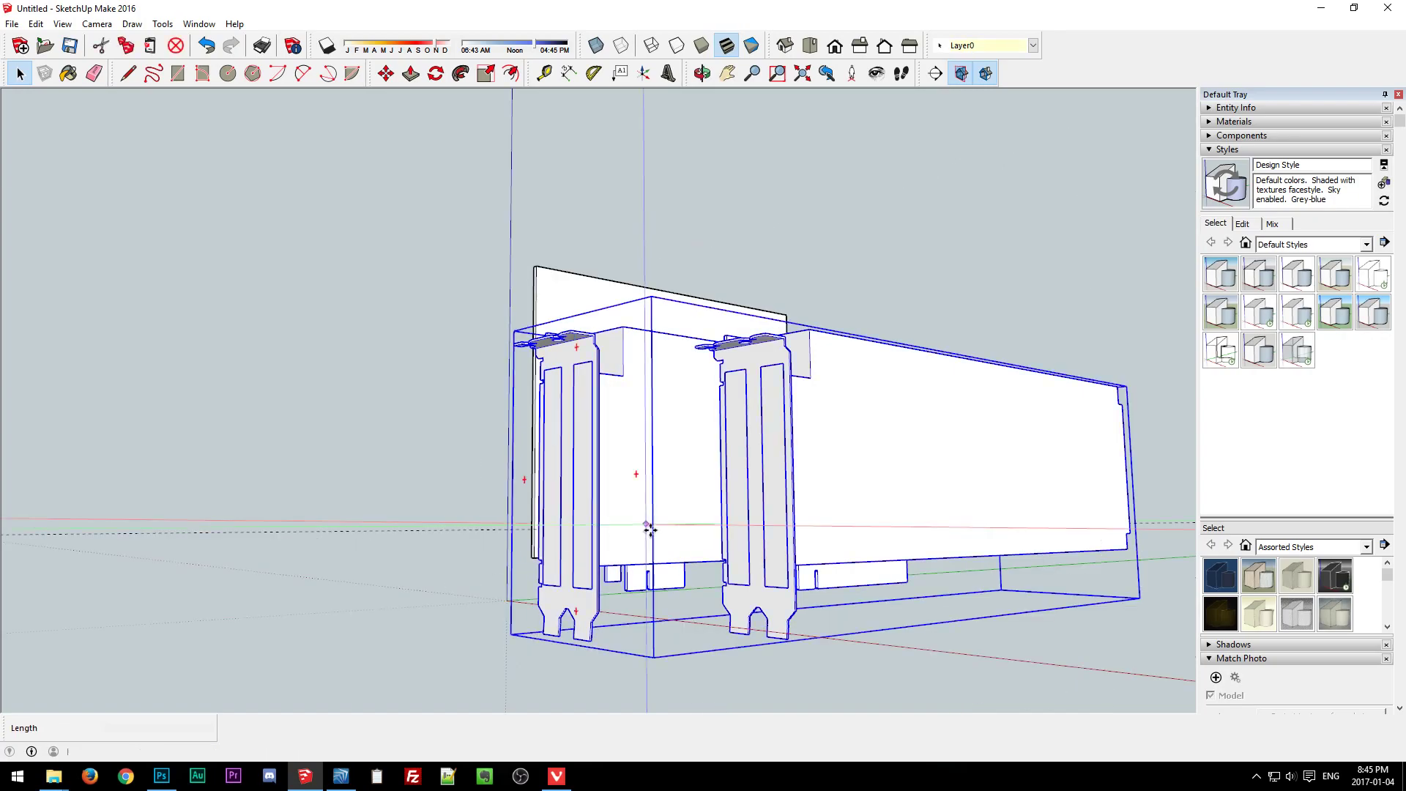
left_click(665, 583)
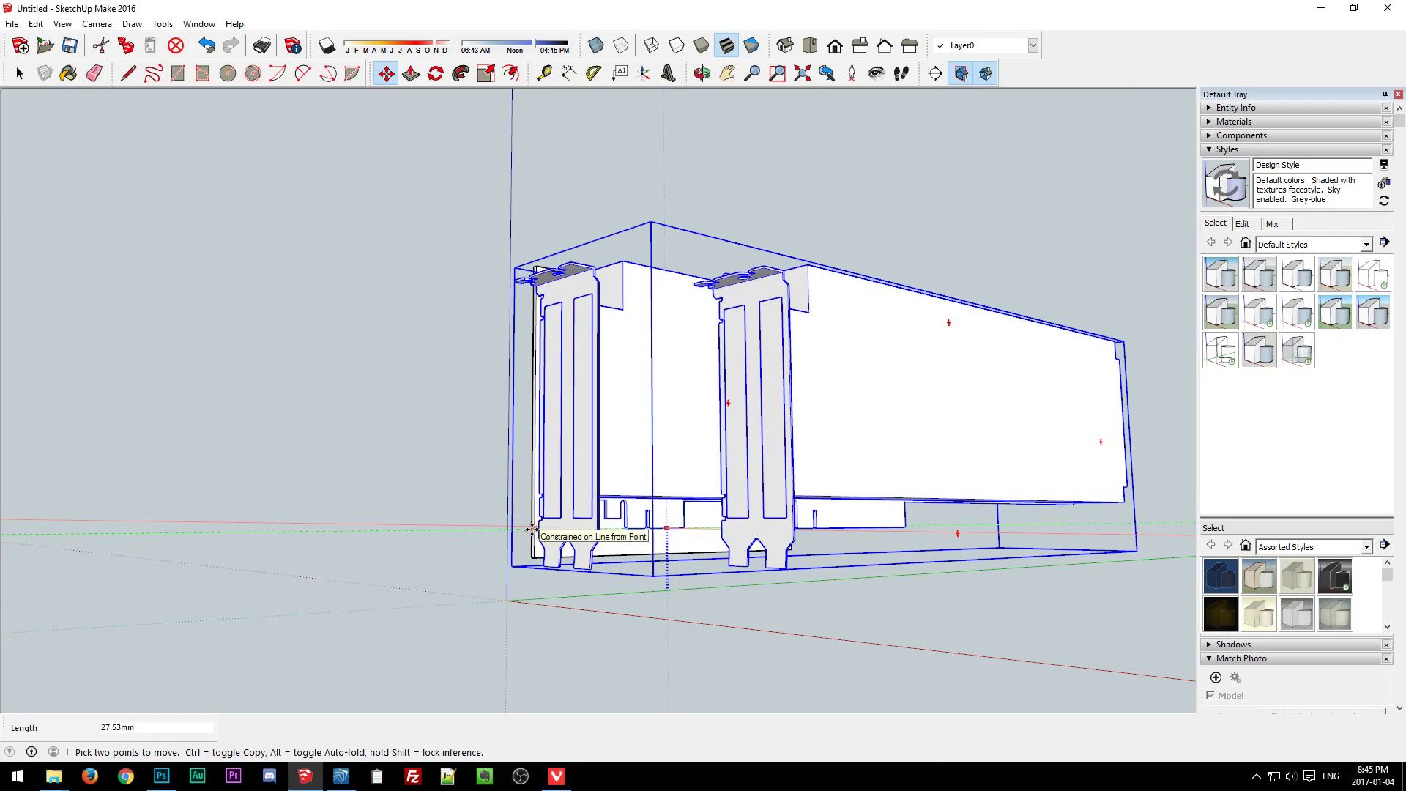
middle_click_drag(568, 530, 379, 635)
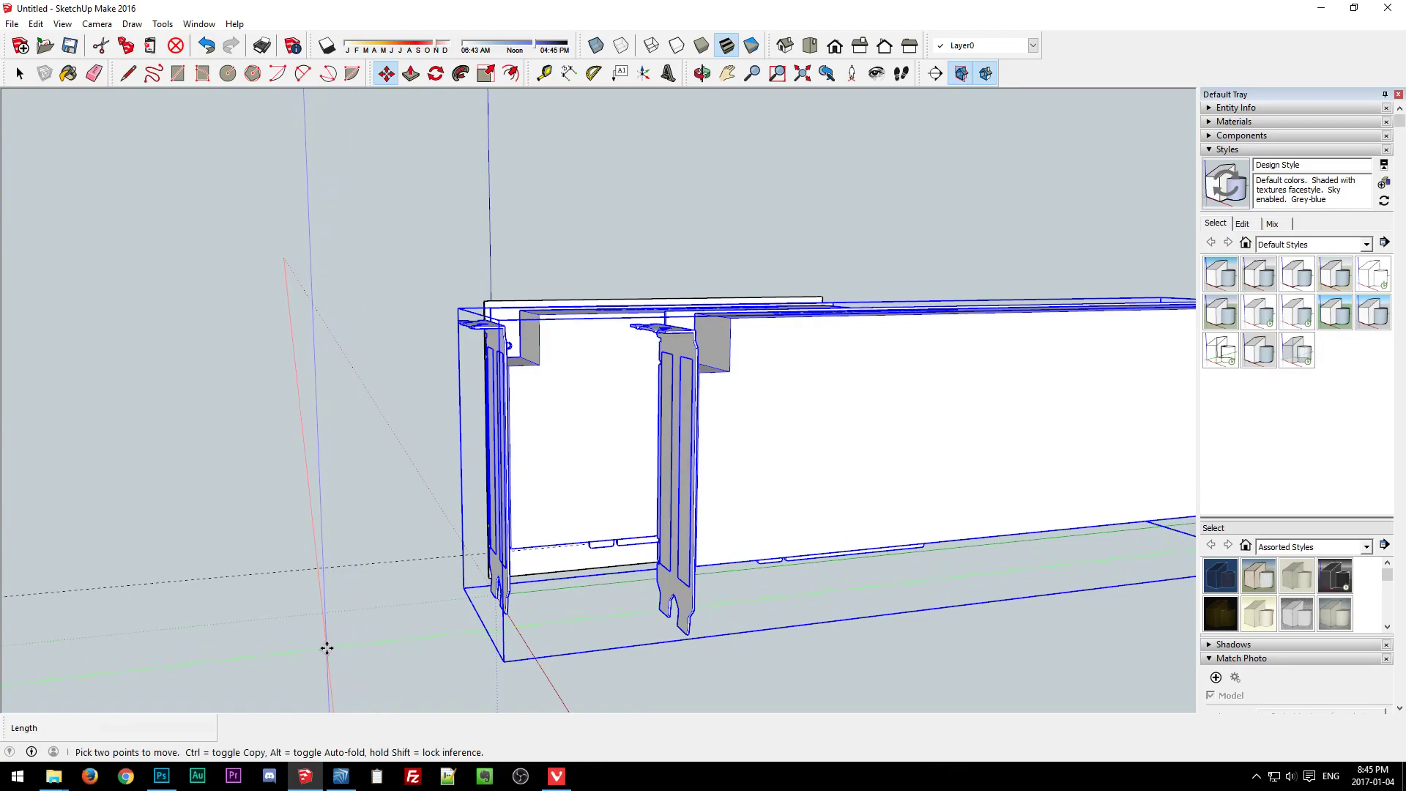
key("space")
left_click(396, 490)
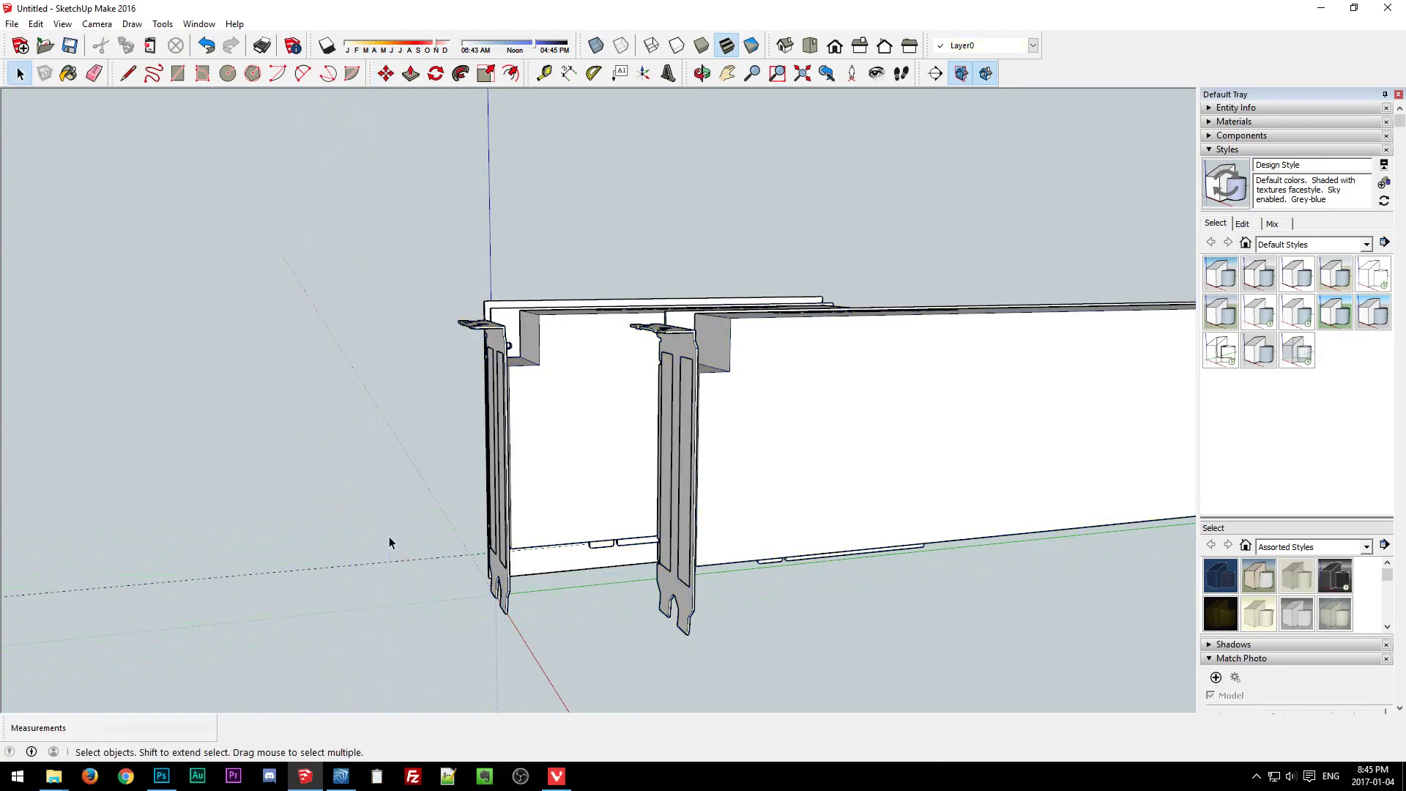
Open the graphics card group and hide the full-length x16 card.
scroll(369, 511, "down", 3)
middle_click_drag(364, 494, 605, 484)
middle_click_drag(646, 432, 476, 623)
left_click(654, 573)
double_click(654, 574)
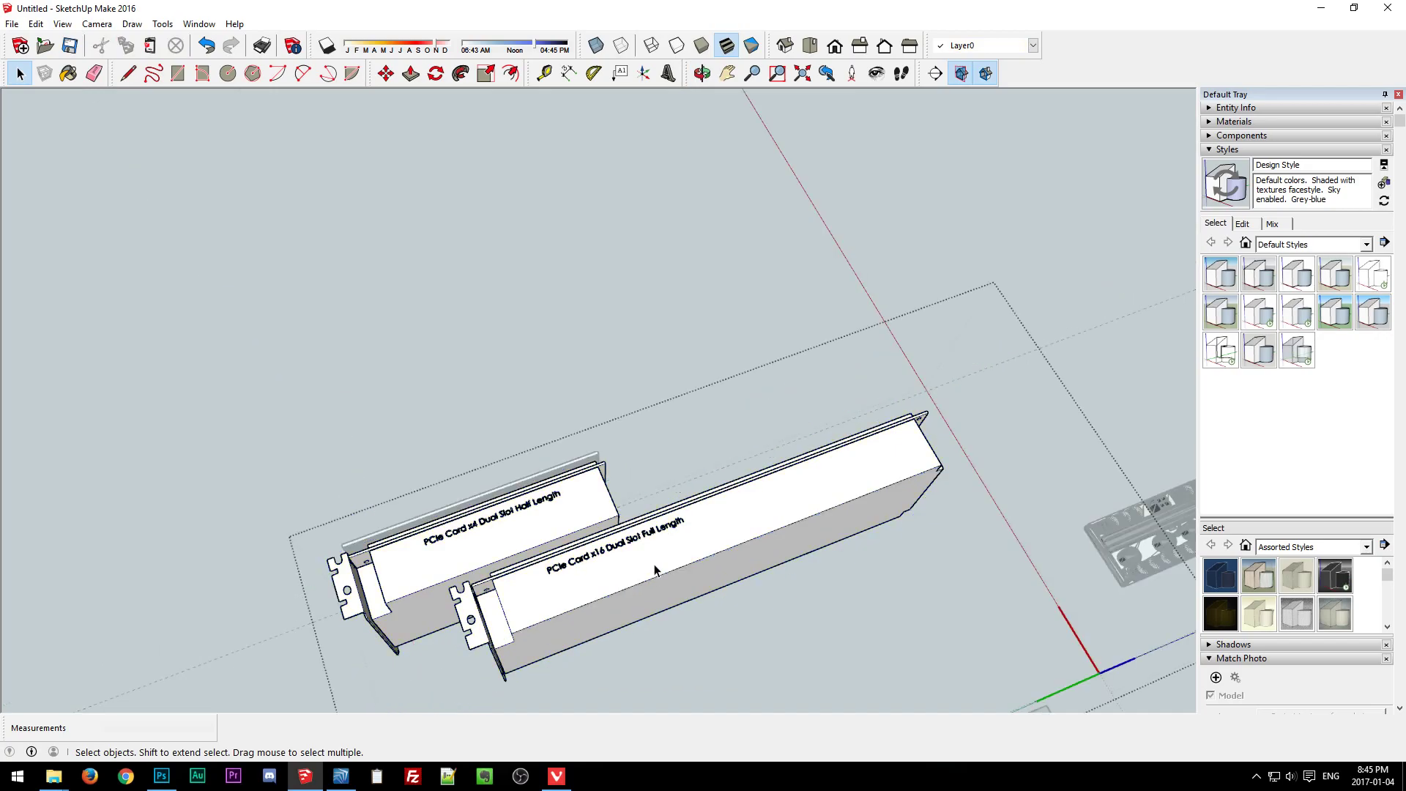
right_click(655, 571)
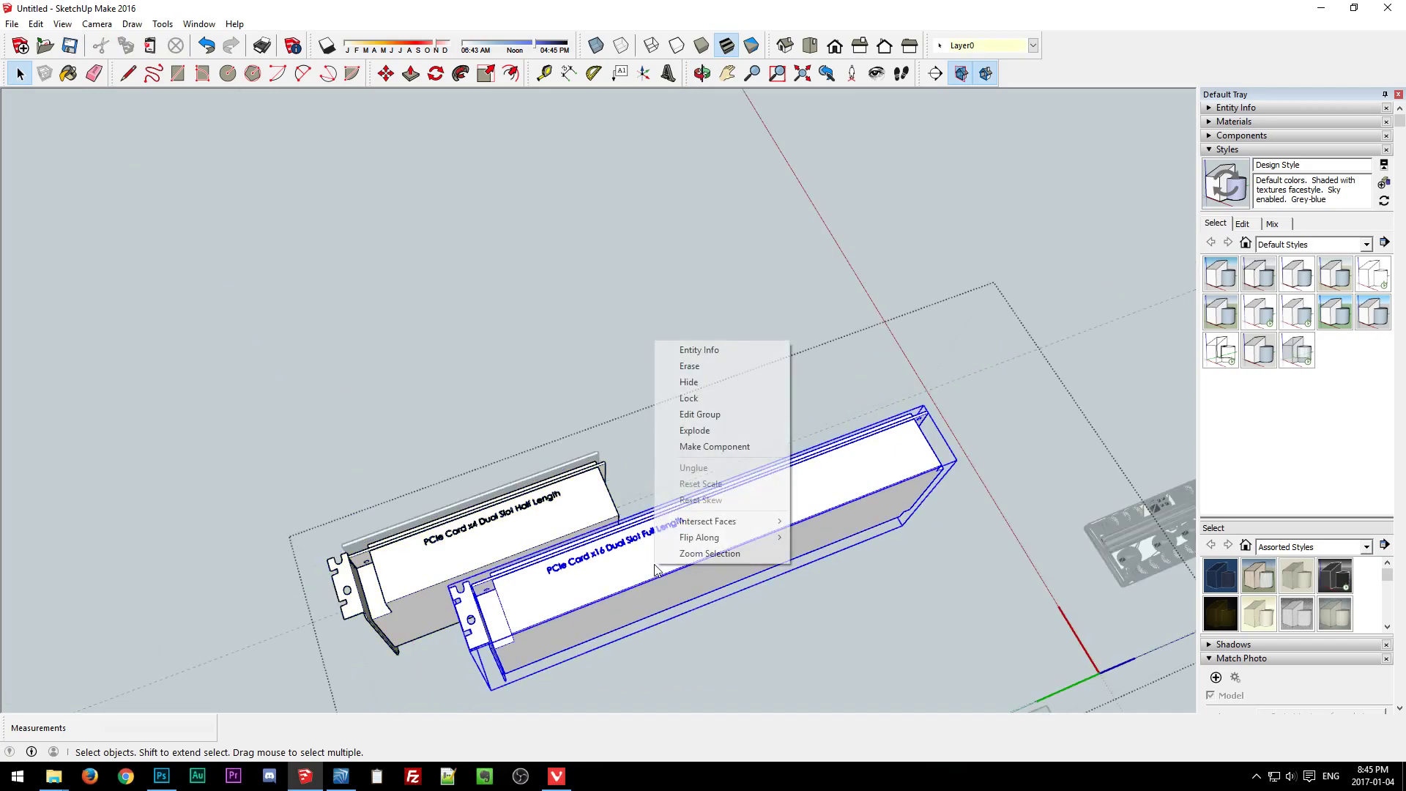
left_click(713, 388)
Inspect the board plate and the half-length card as one assembly.
middle_click_drag(715, 623, 779, 440)
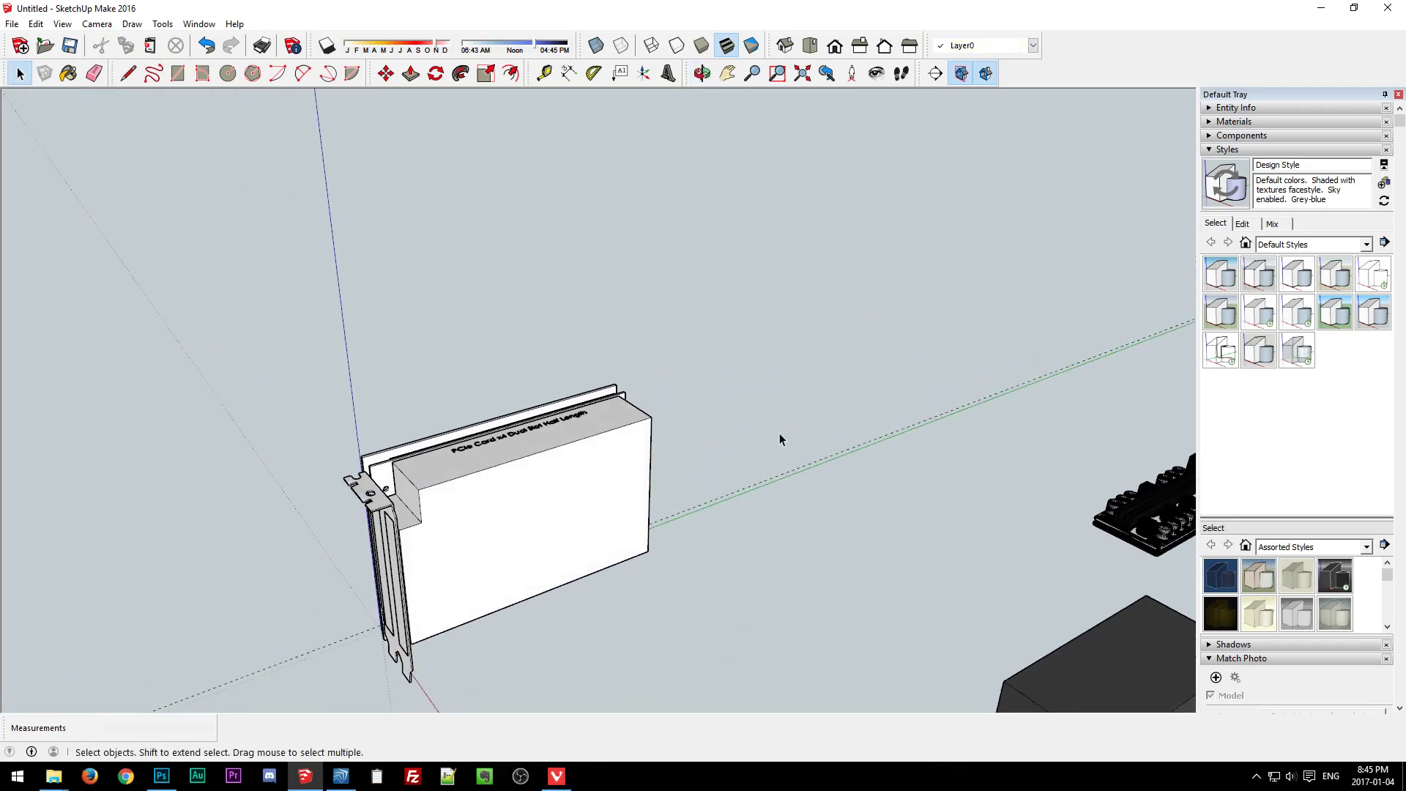
middle_click_drag(583, 481, 451, 405)
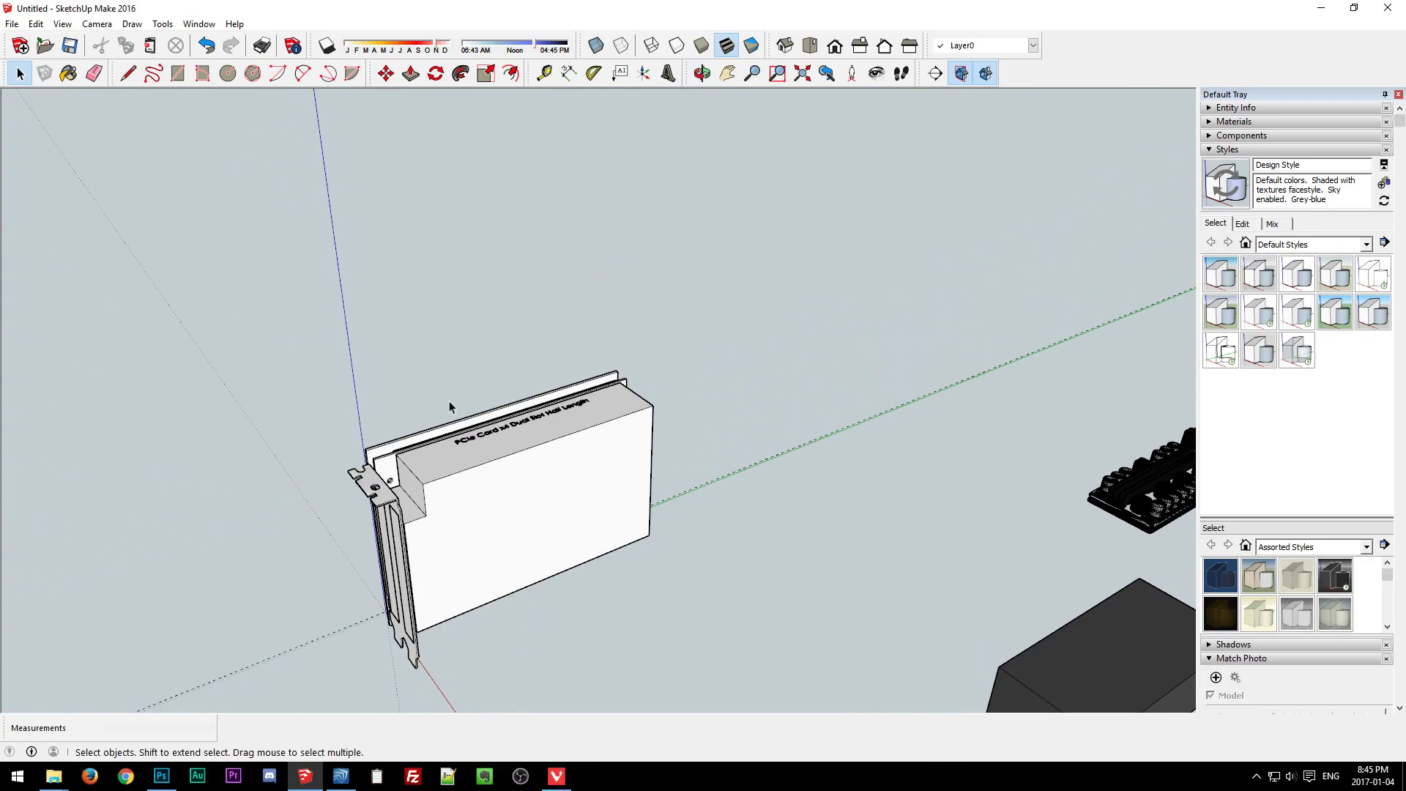
left_click(378, 458)
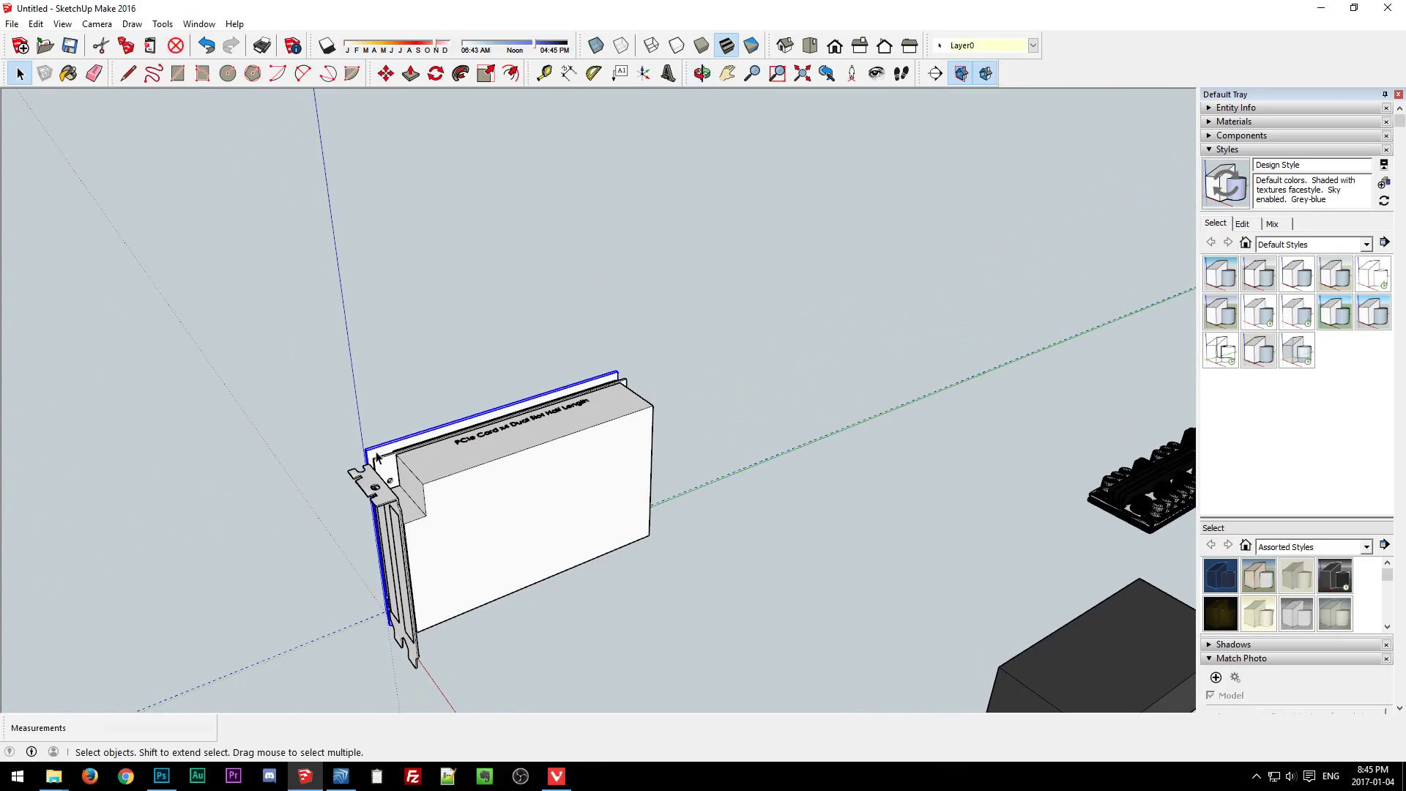
left_click(507, 472)
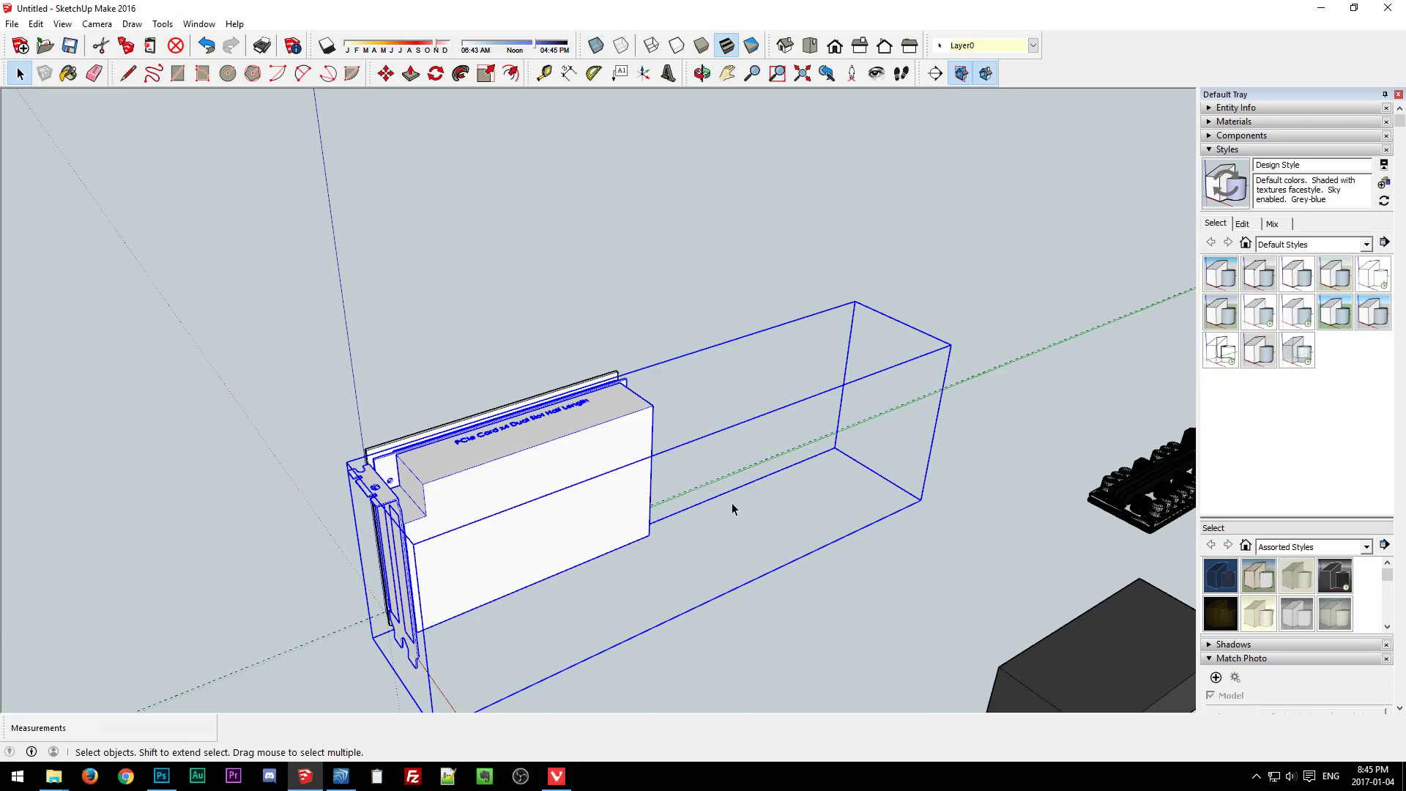
left_click(841, 593)
middle_click_drag(842, 593, 766, 388)
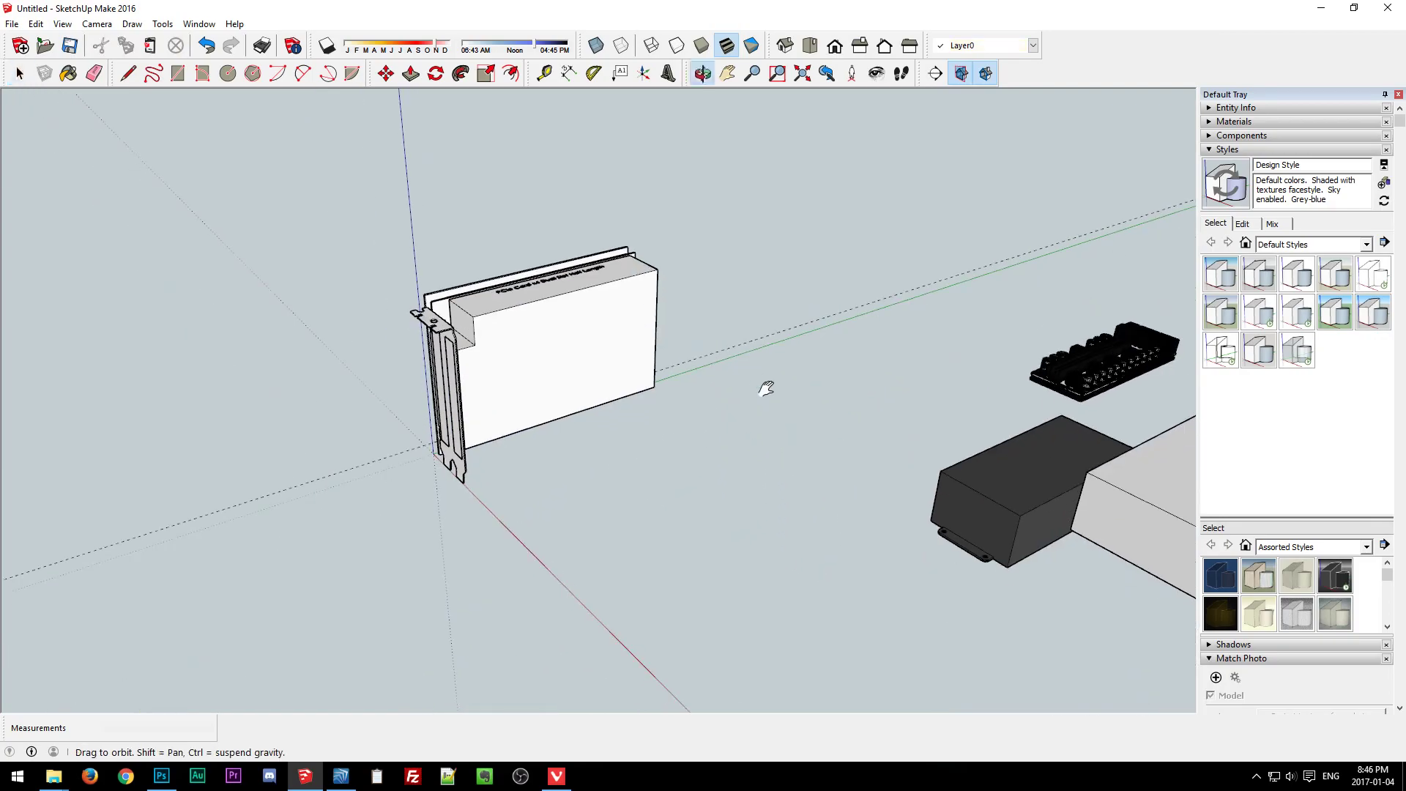
Place the dark box upright at the end of the half-length card opposite its bracket.
left_click(1014, 495)
key("m")
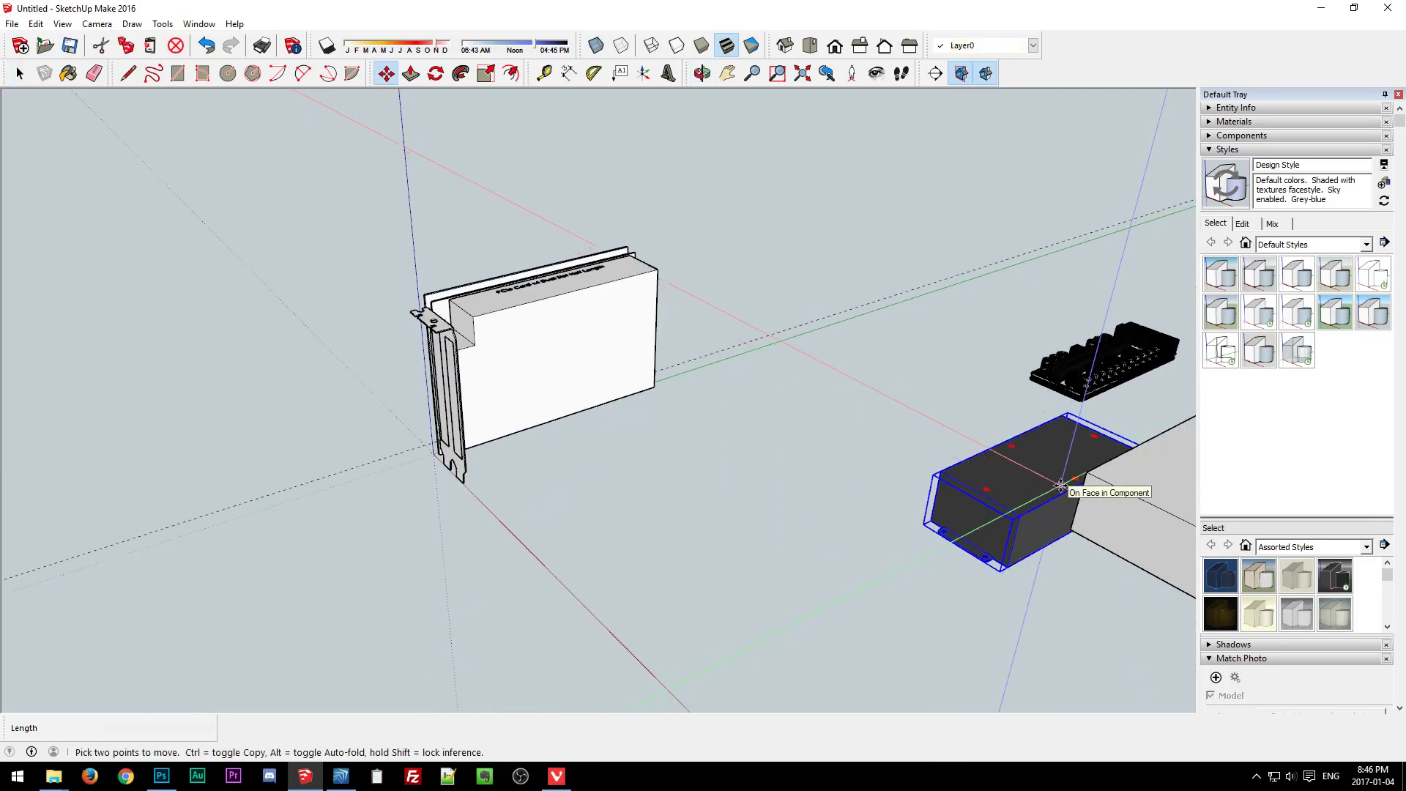
left_click(1061, 486)
left_click(812, 366)
left_click(769, 322)
middle_click_drag(761, 421, 703, 367)
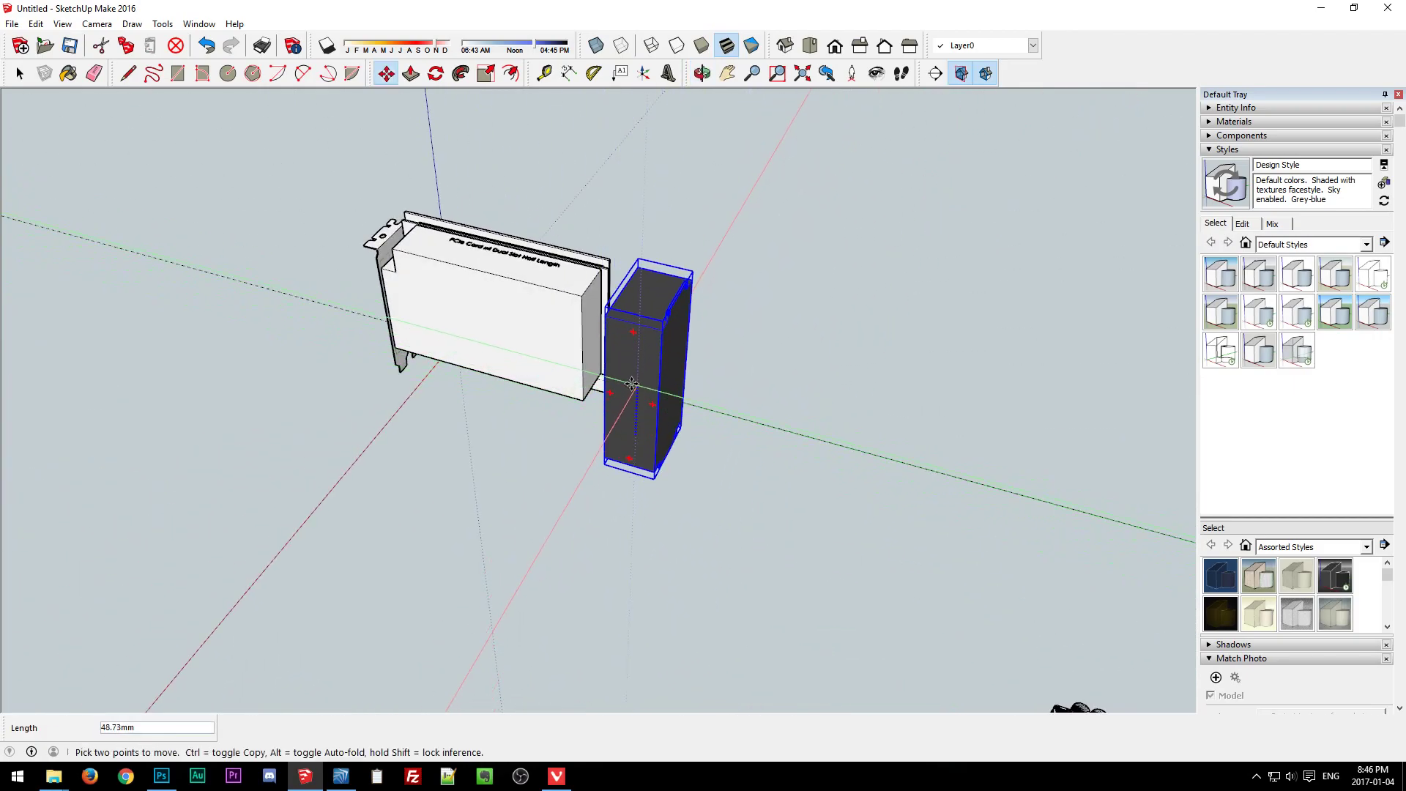
middle_click_drag(631, 385, 749, 202)
key("space")
left_click(744, 427)
middle_click_drag(745, 429, 857, 320)
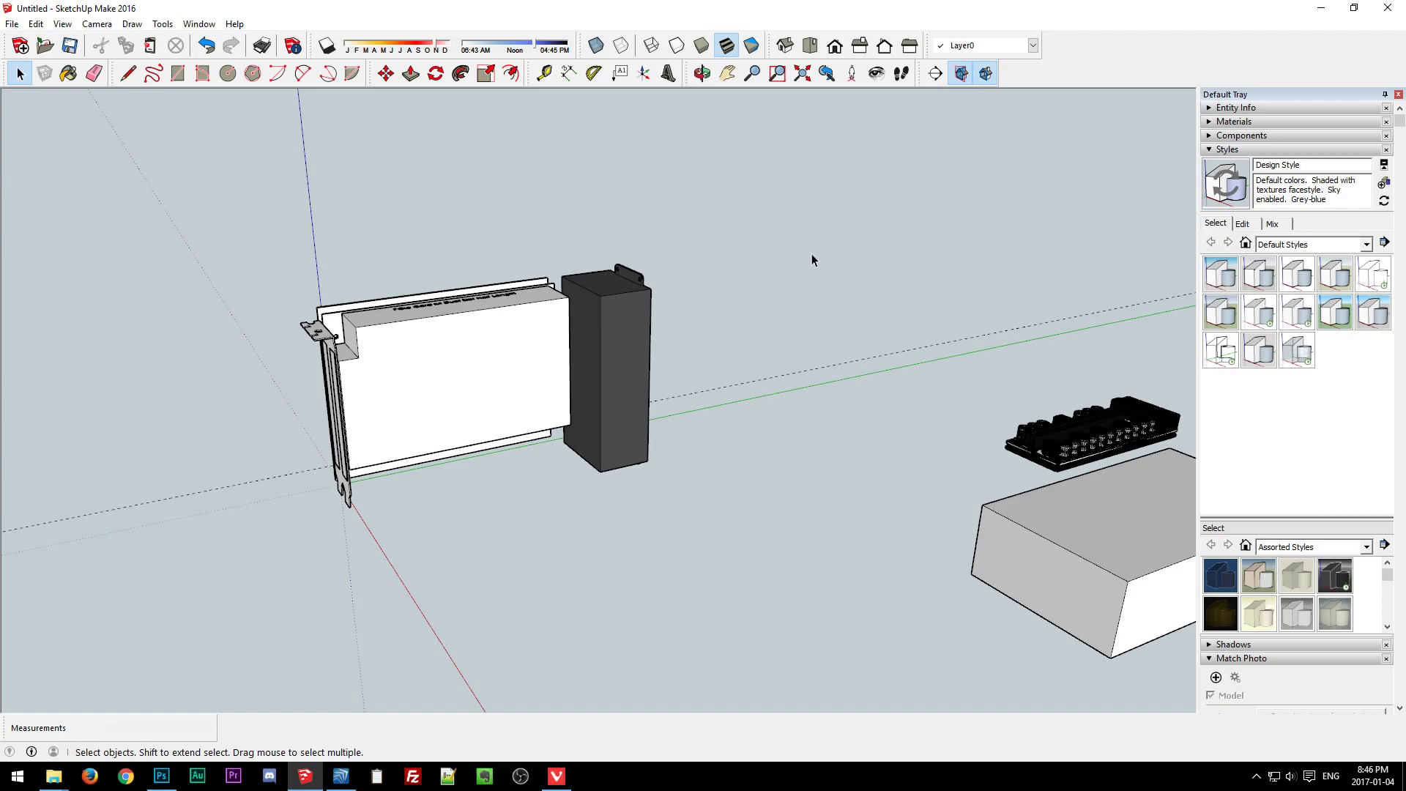
Delete the upright dark box from the end of the half-length card.
left_click(599, 358)
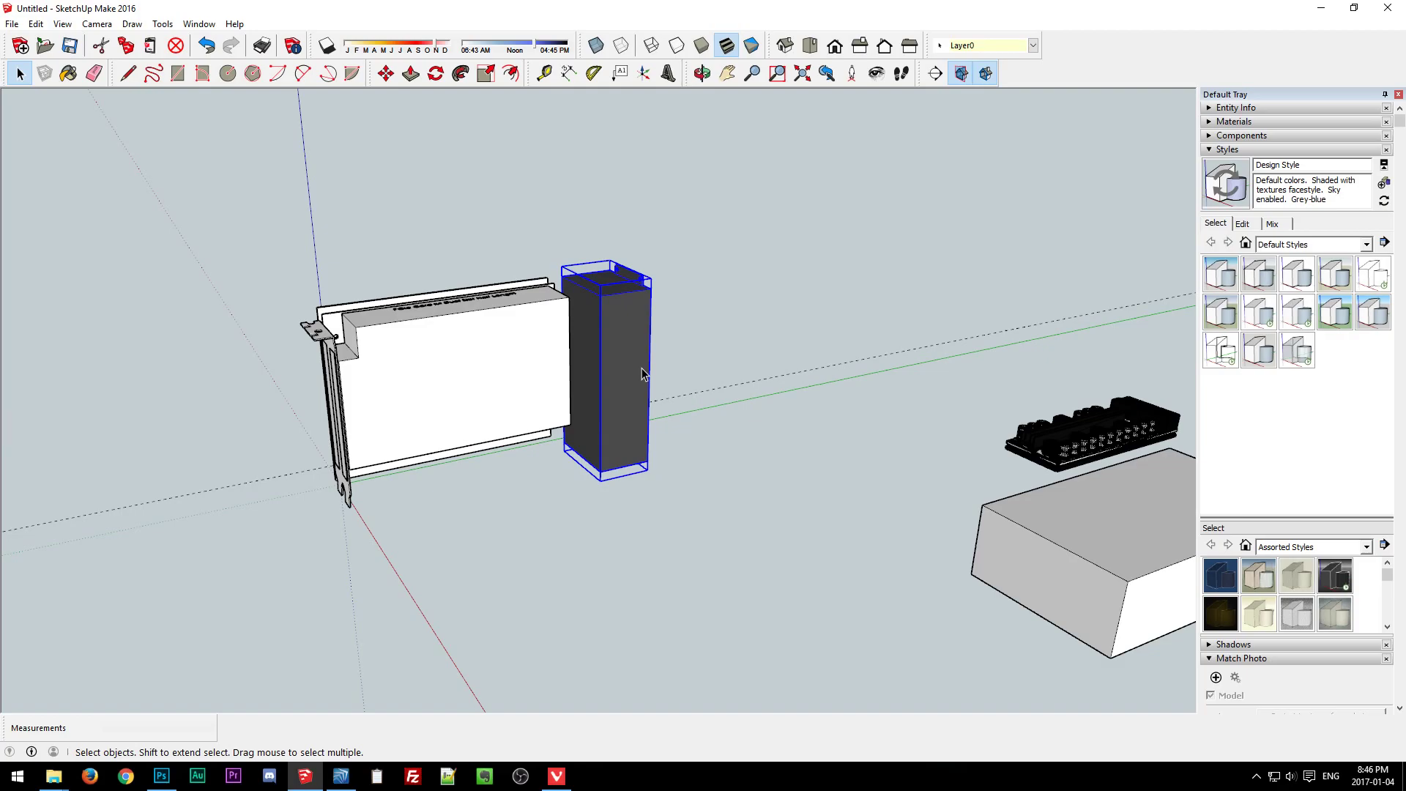
left_click(822, 353)
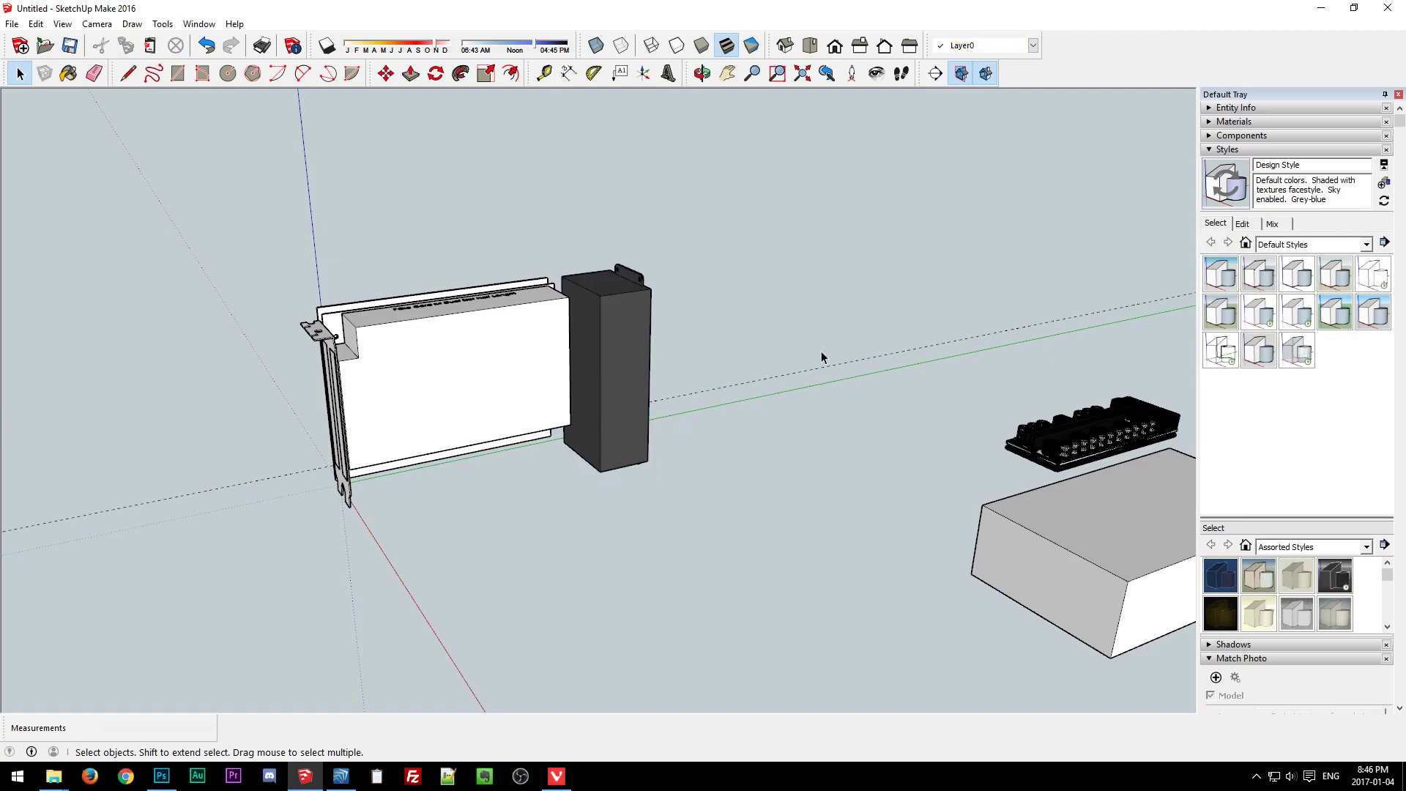
left_click(612, 338)
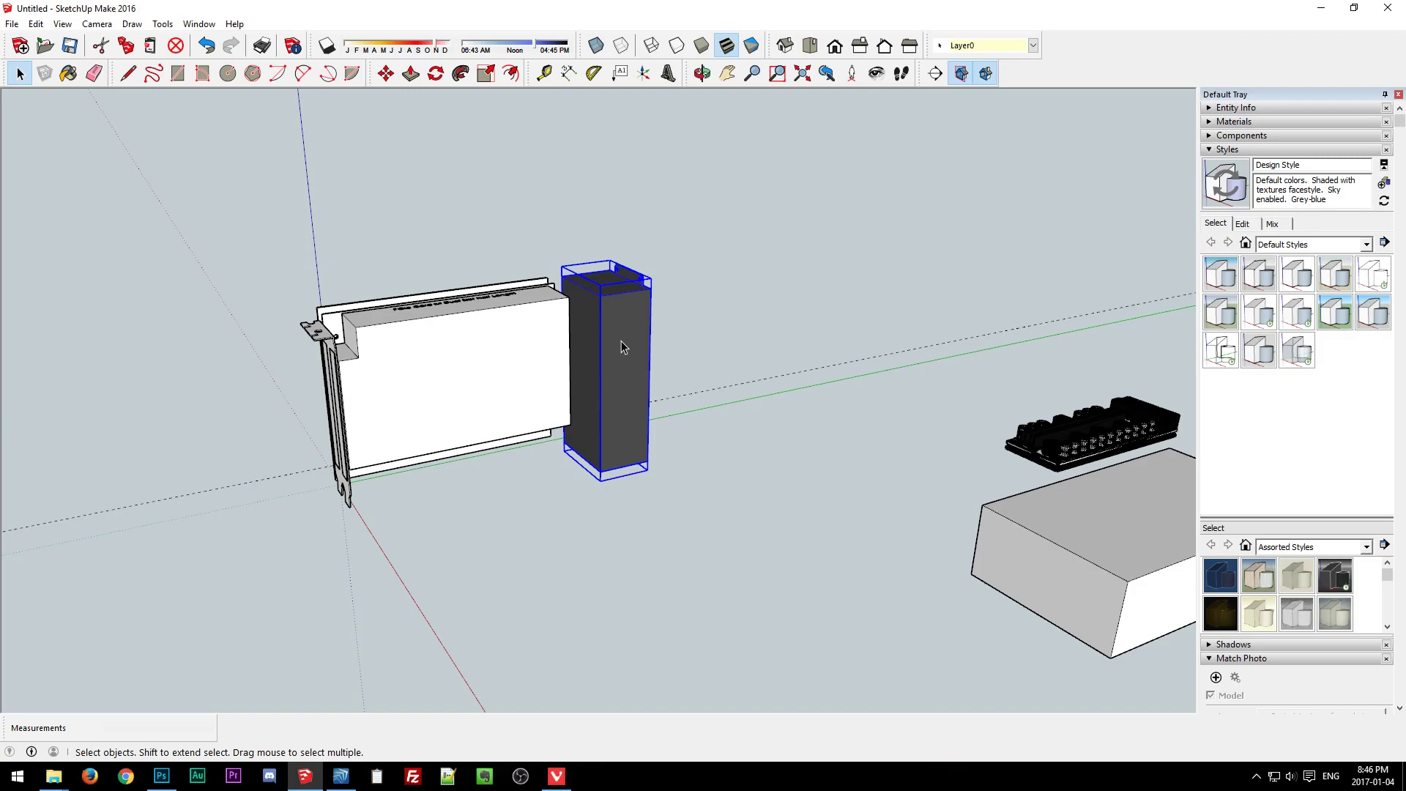
left_click(720, 357)
middle_click_drag(720, 271, 719, 342)
left_click(626, 330)
key("Delete")
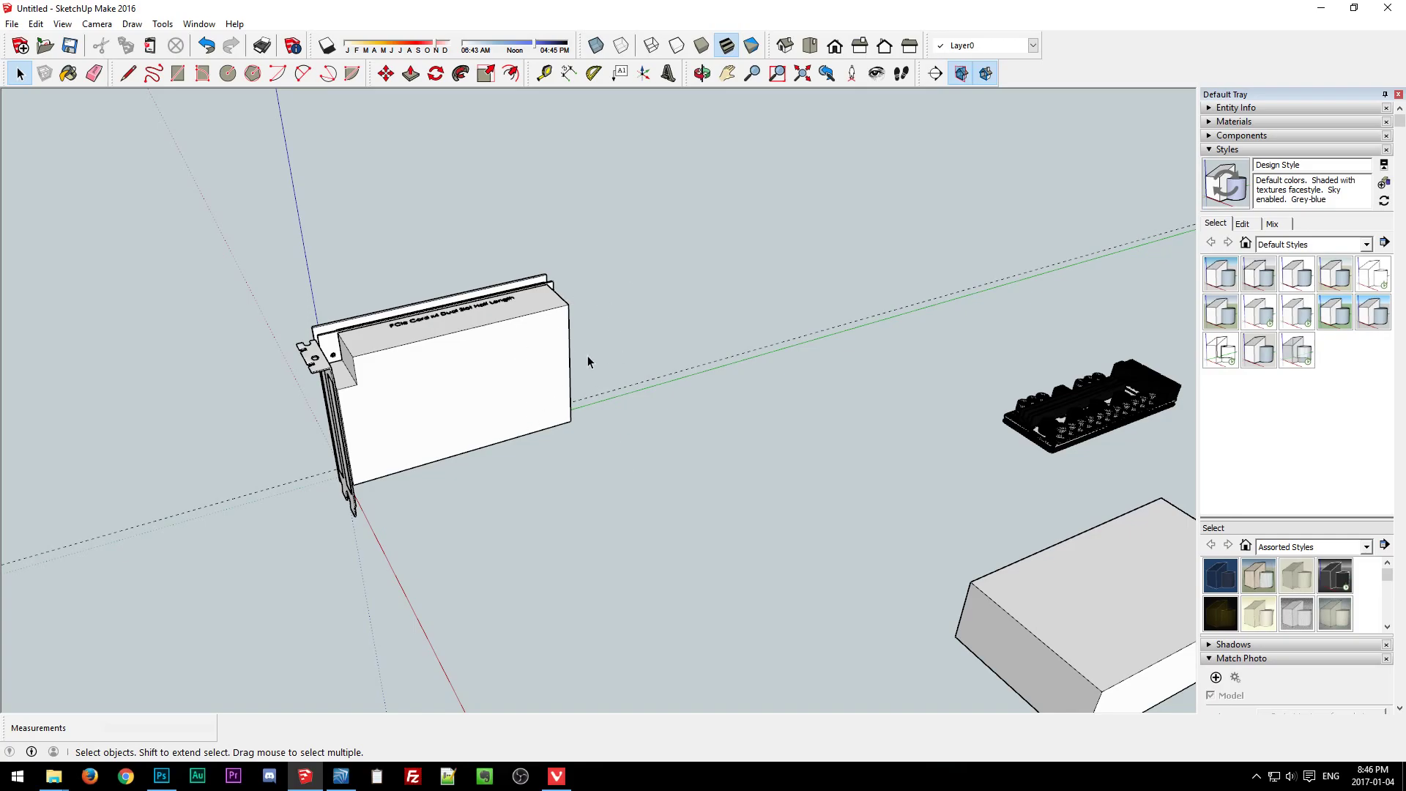
Undo the deletion of the upright dark box and check how it sits against the end of the half-length card.
left_click(489, 389)
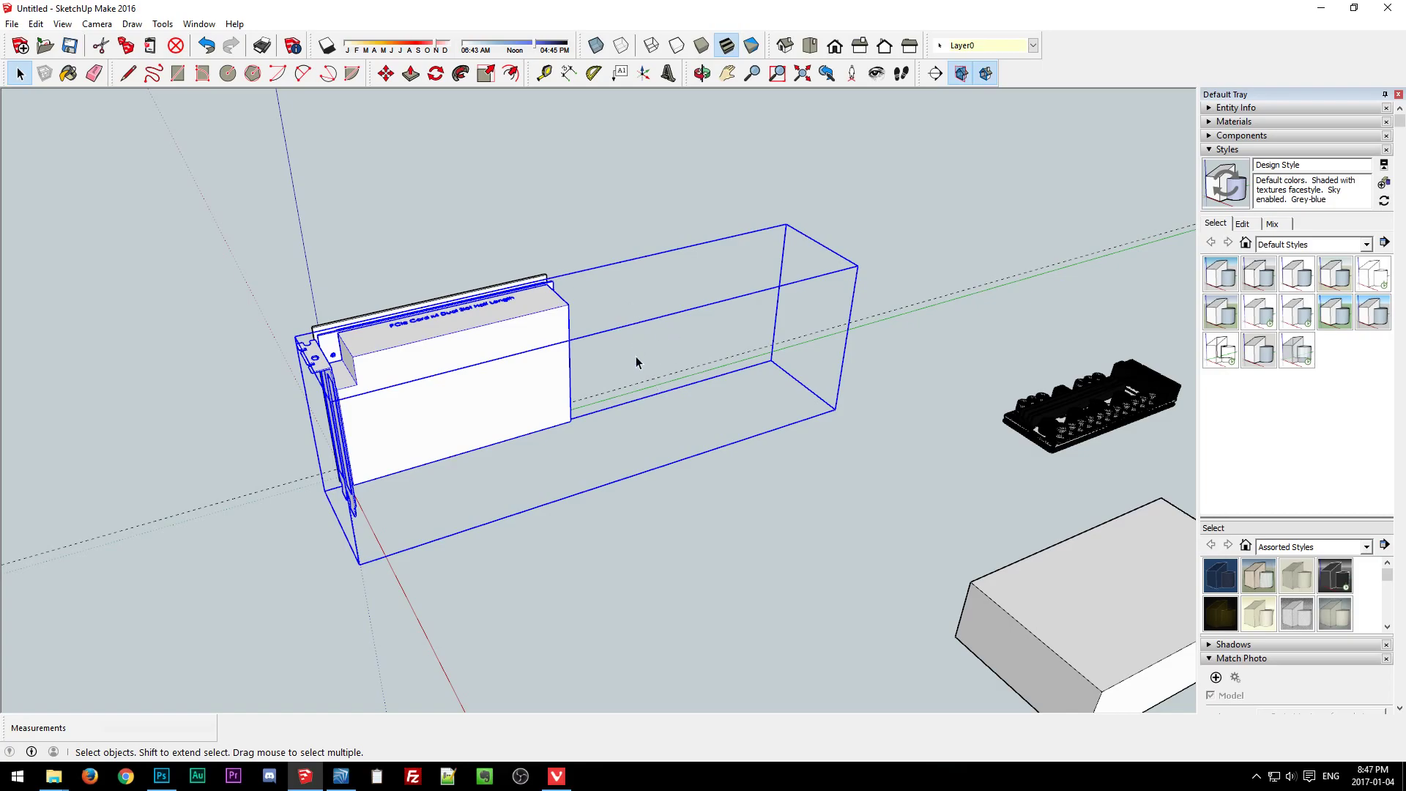
left_click(681, 543)
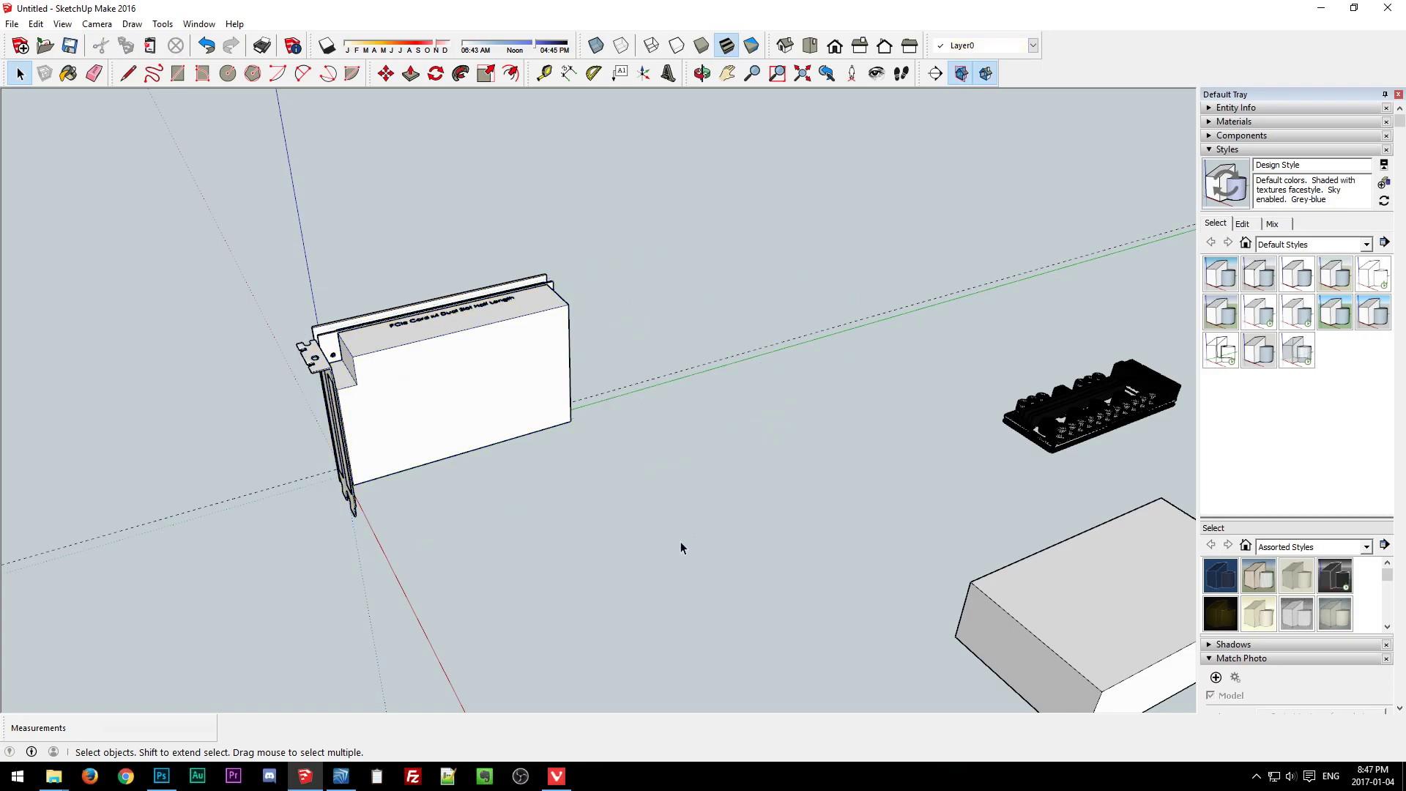
key("ctrl+z")
middle_click_drag(638, 560, 698, 154)
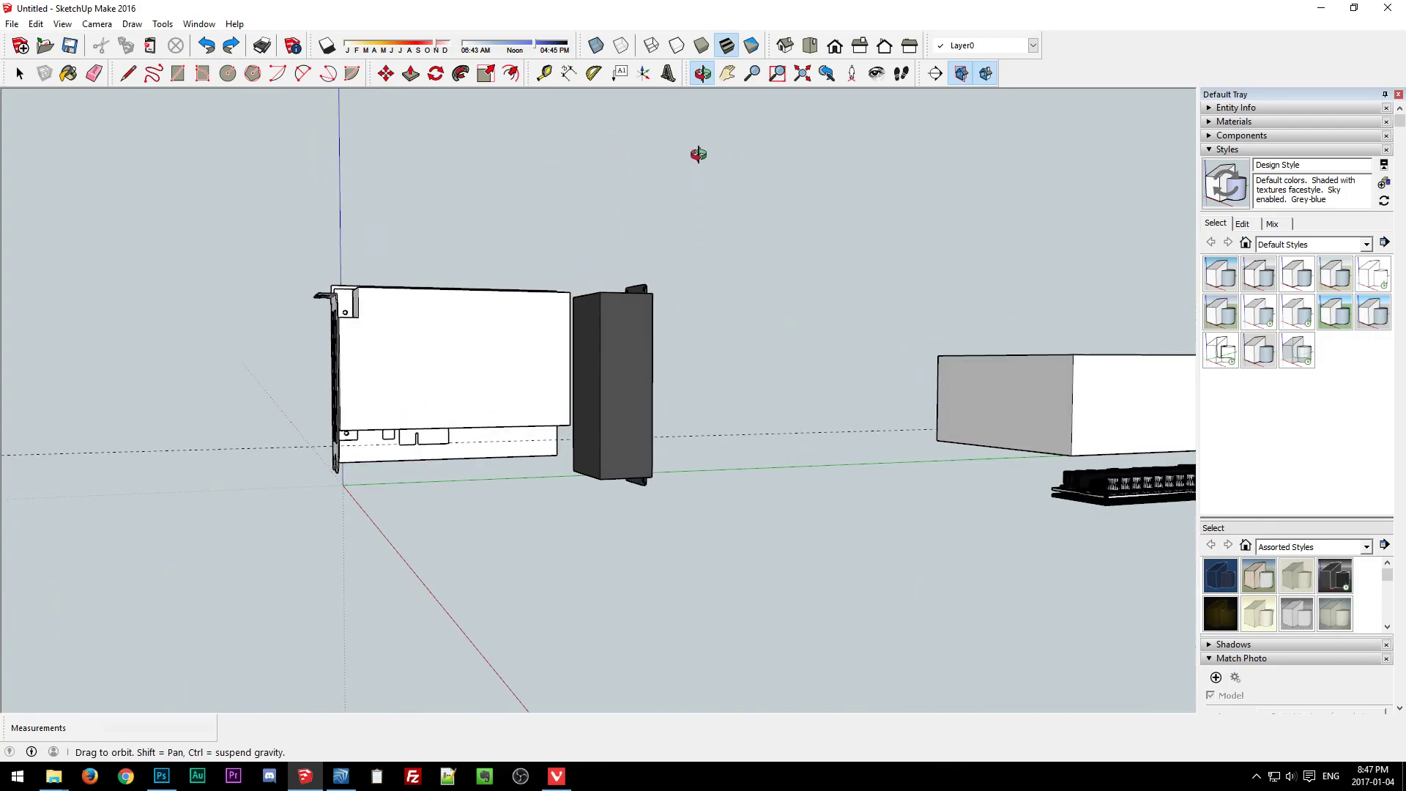
middle_click_drag(698, 162, 703, 338)
left_click(482, 306)
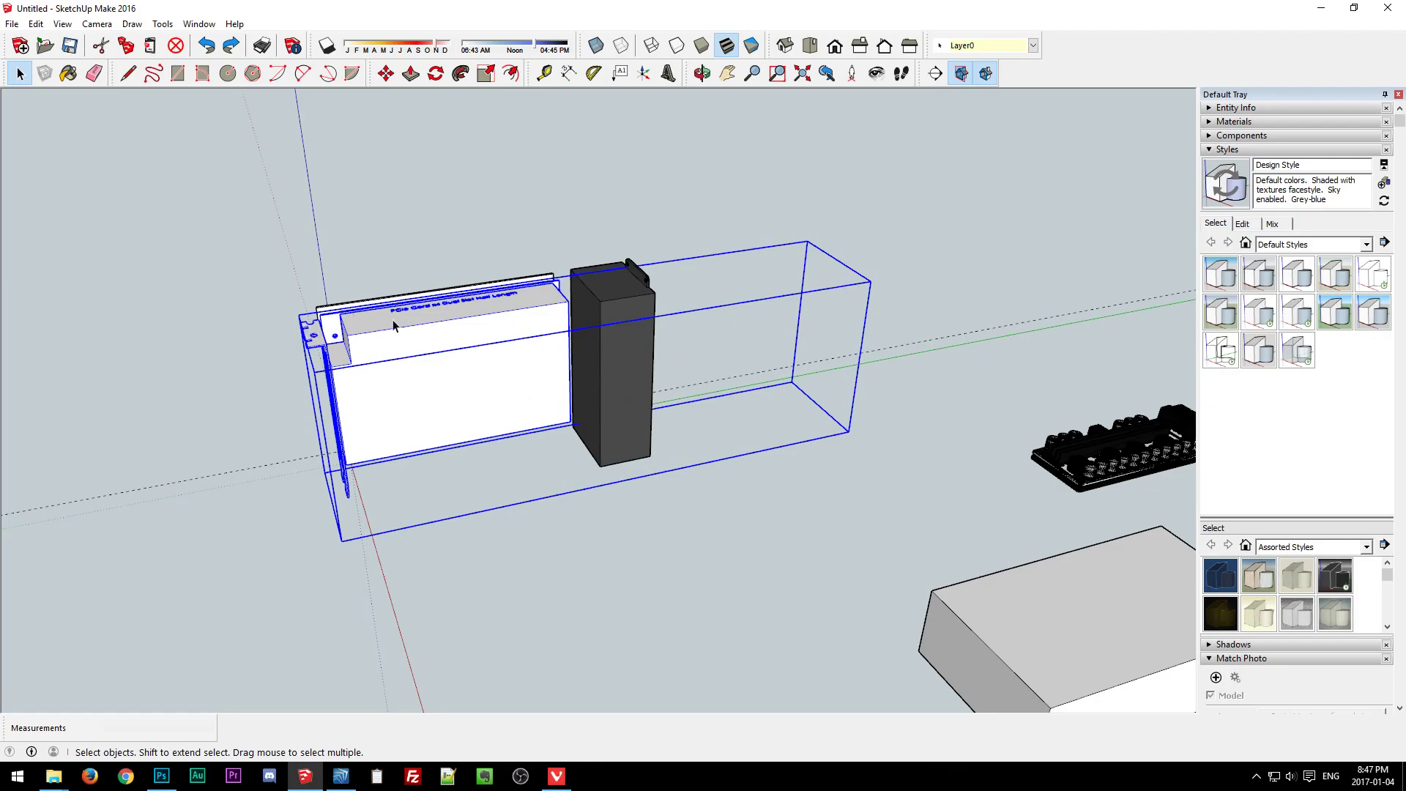
middle_click_drag(539, 298, 409, 296)
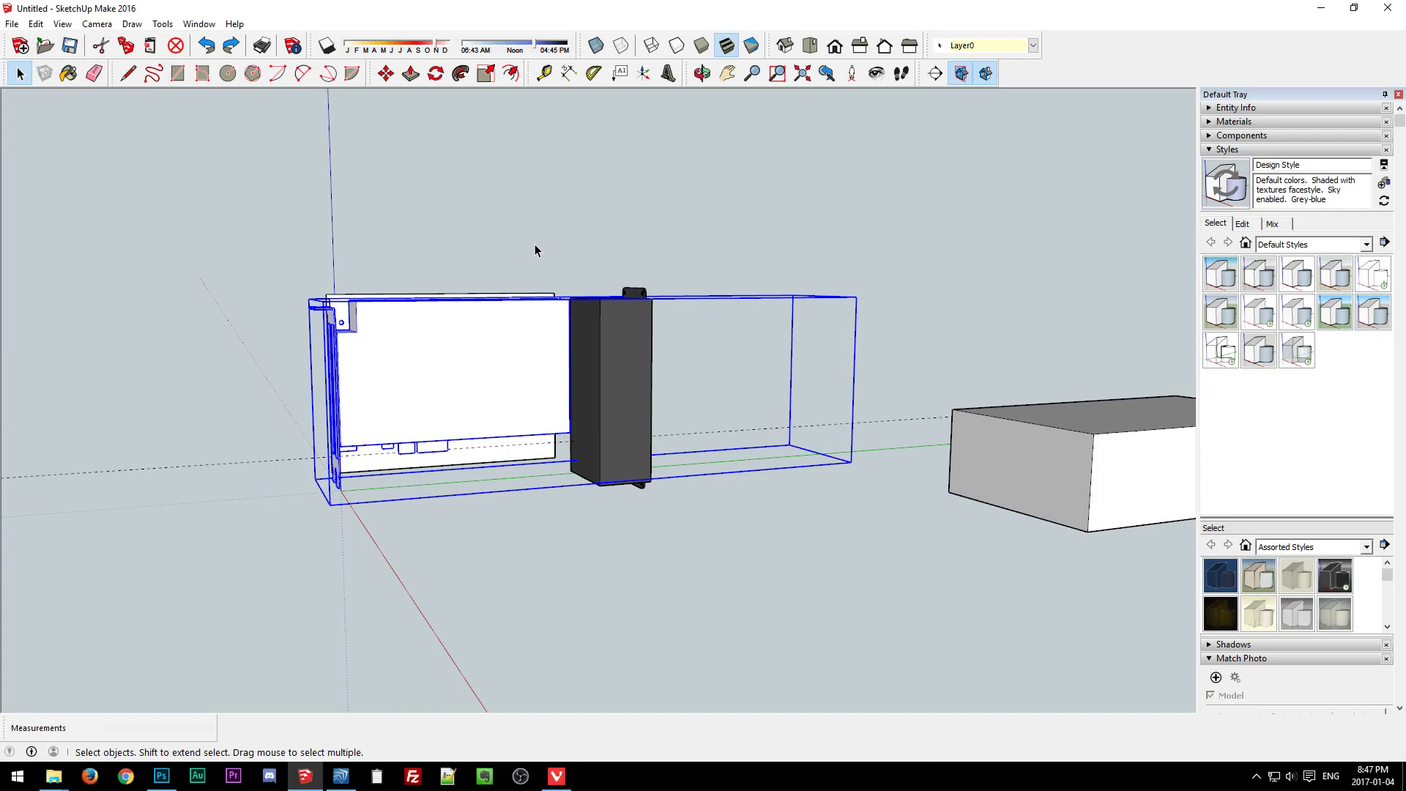
left_click(563, 591)
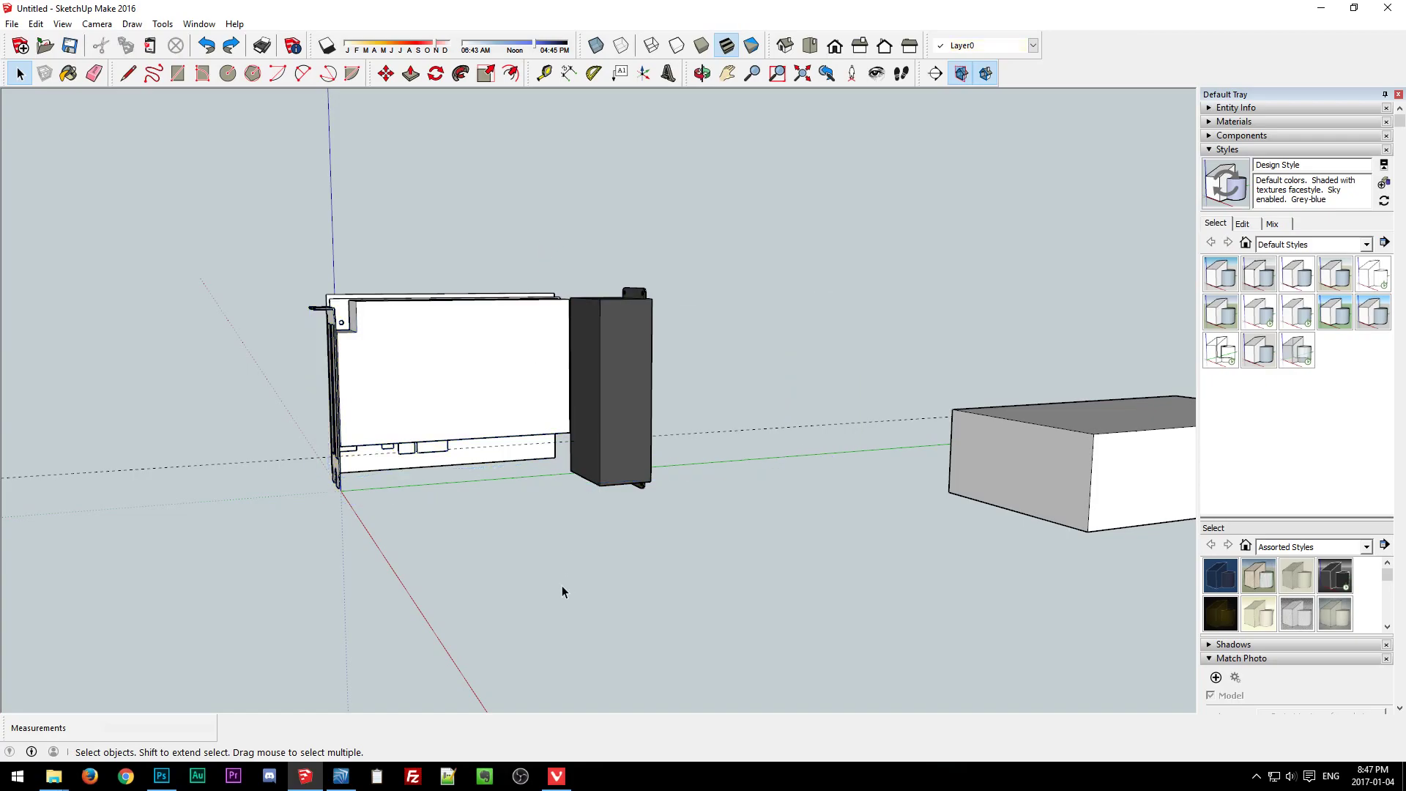
Move the upright dark box slightly upward along the blue axis at the end of the half-length card.
left_click(611, 454)
key("m")
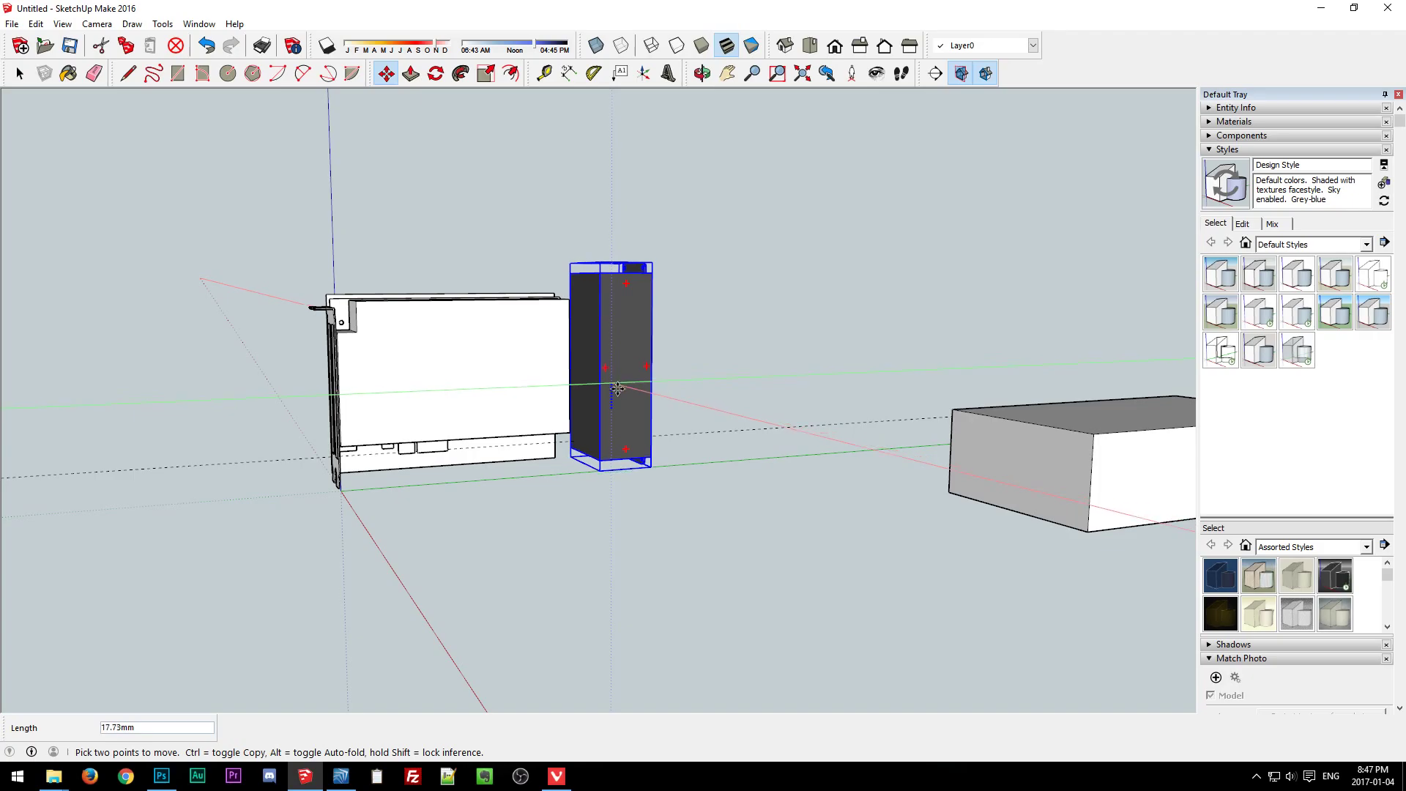
left_click(620, 386)
key("space")
left_click(660, 530)
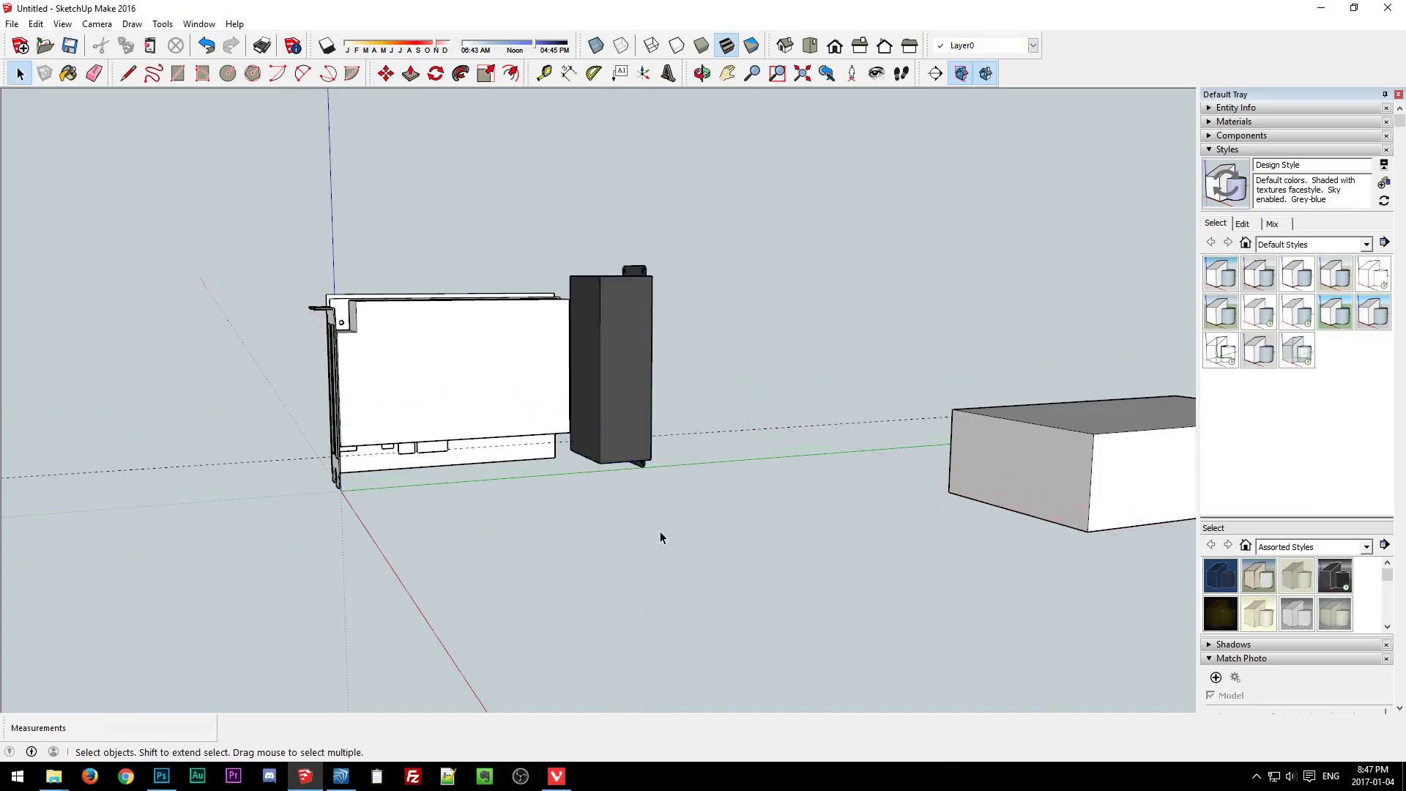
Move the flat black component from beside the white box to just below the half-length card.
scroll(661, 532, "down", 2)
scroll(648, 526, "down", 2)
middle_click_drag(645, 531, 929, 490)
left_click(938, 487)
key("m")
left_click(920, 476)
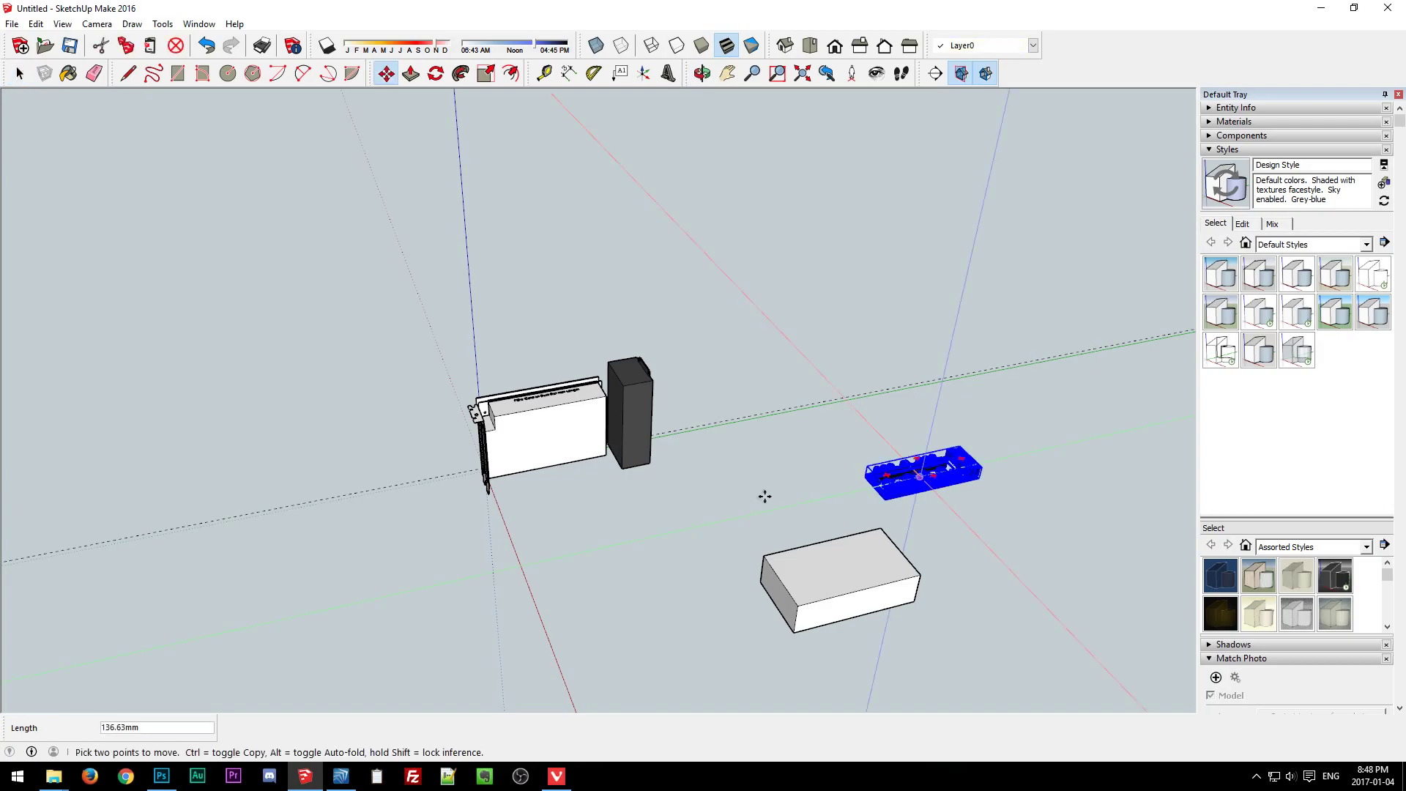
left_click(566, 486)
Shift the flat black component sideways along the red axis until it lines up beneath the card's dual-slot bracket.
middle_click_drag(639, 567, 794, 256)
scroll(369, 481, "up", 1)
scroll(585, 484, "up", 3)
middle_click_drag(584, 484, 795, 561)
left_click(795, 561)
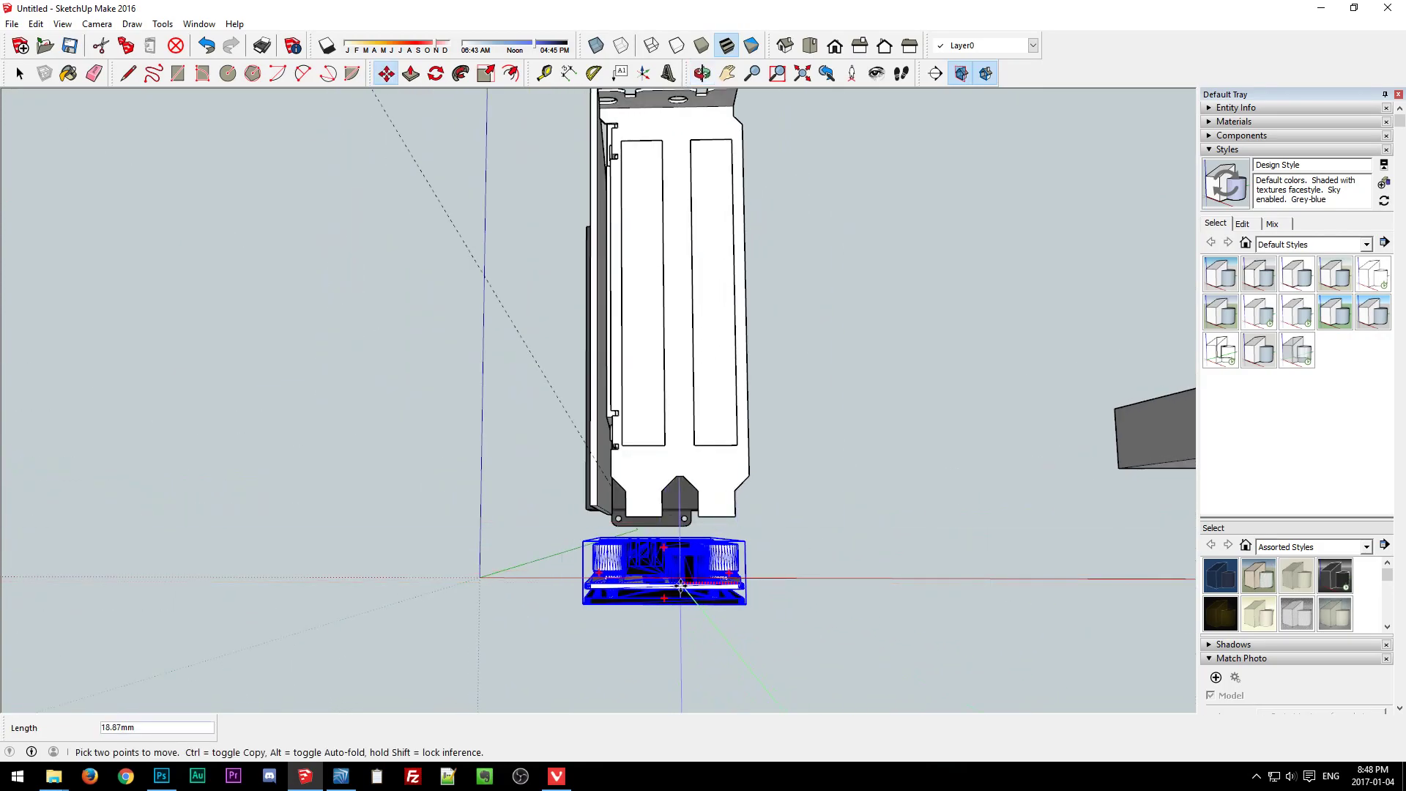
Place the selected circuit board component beneath the PCIe card.
left_click(681, 584)
middle_click_drag(811, 518, 498, 636)
middle_click_drag(517, 580, 497, 634)
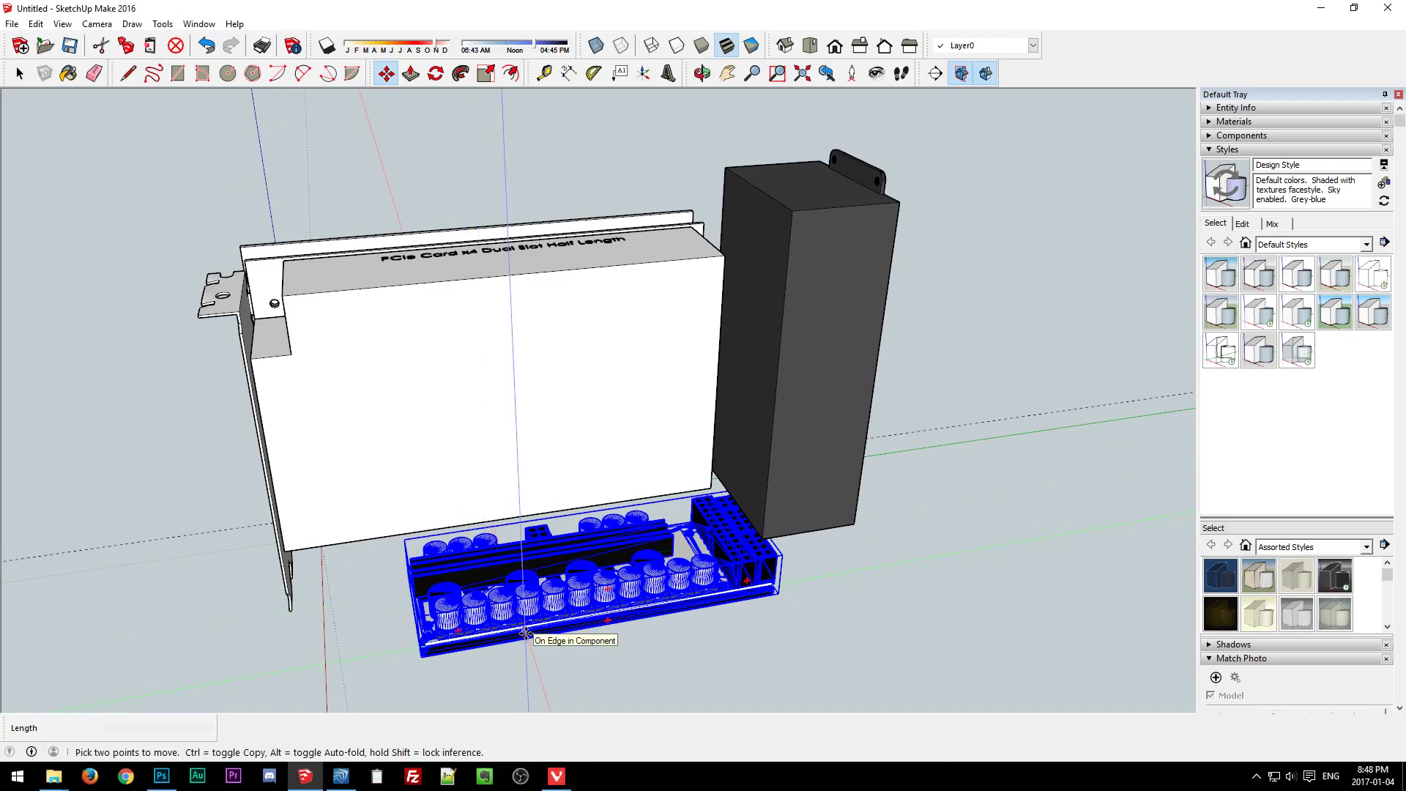
middle_click_drag(526, 631, 765, 559)
Measure the gap between the circuit board and the dark box above it.
key("space")
key("t")
left_click(753, 563)
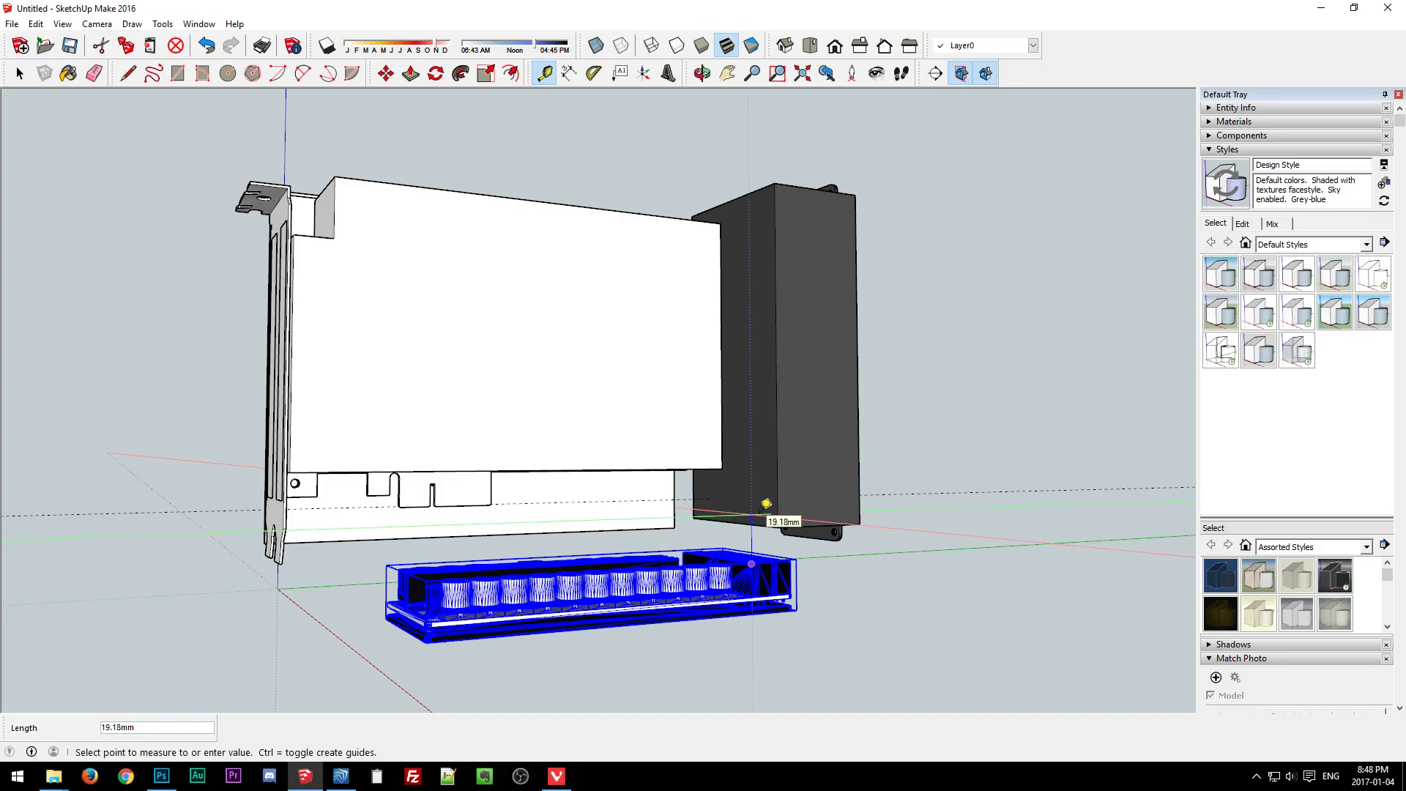
key("Escape")
Move the circuit board along the green axis toward the bracket end of the PCIe card.
key("space")
left_click(652, 630)
middle_click_drag(661, 628, 590, 618)
left_click(589, 618)
key("m")
left_click(594, 581)
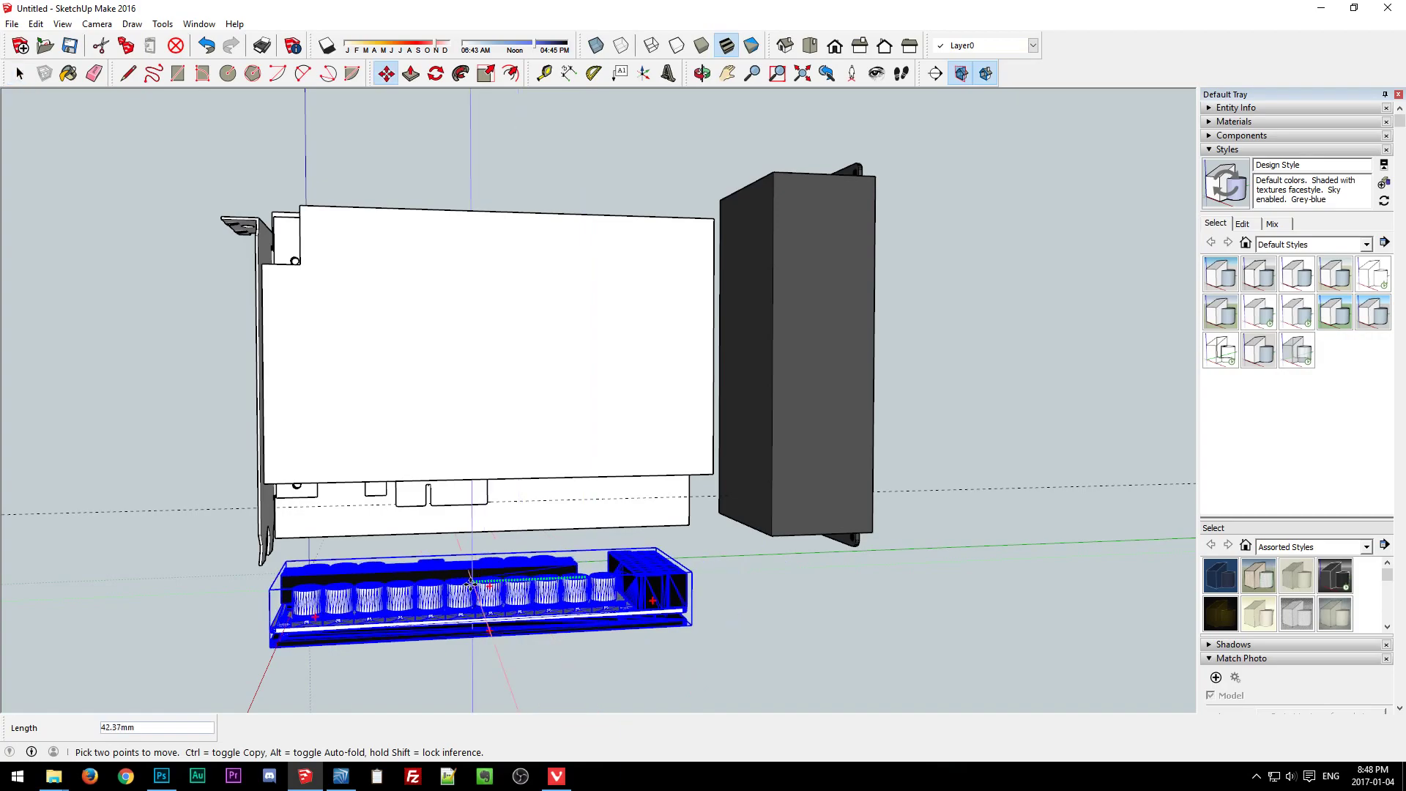
left_click(516, 611)
key("space")
left_click(594, 635)
middle_click_drag(594, 636, 657, 593)
left_click(600, 599)
middle_click_drag(432, 584, 463, 700)
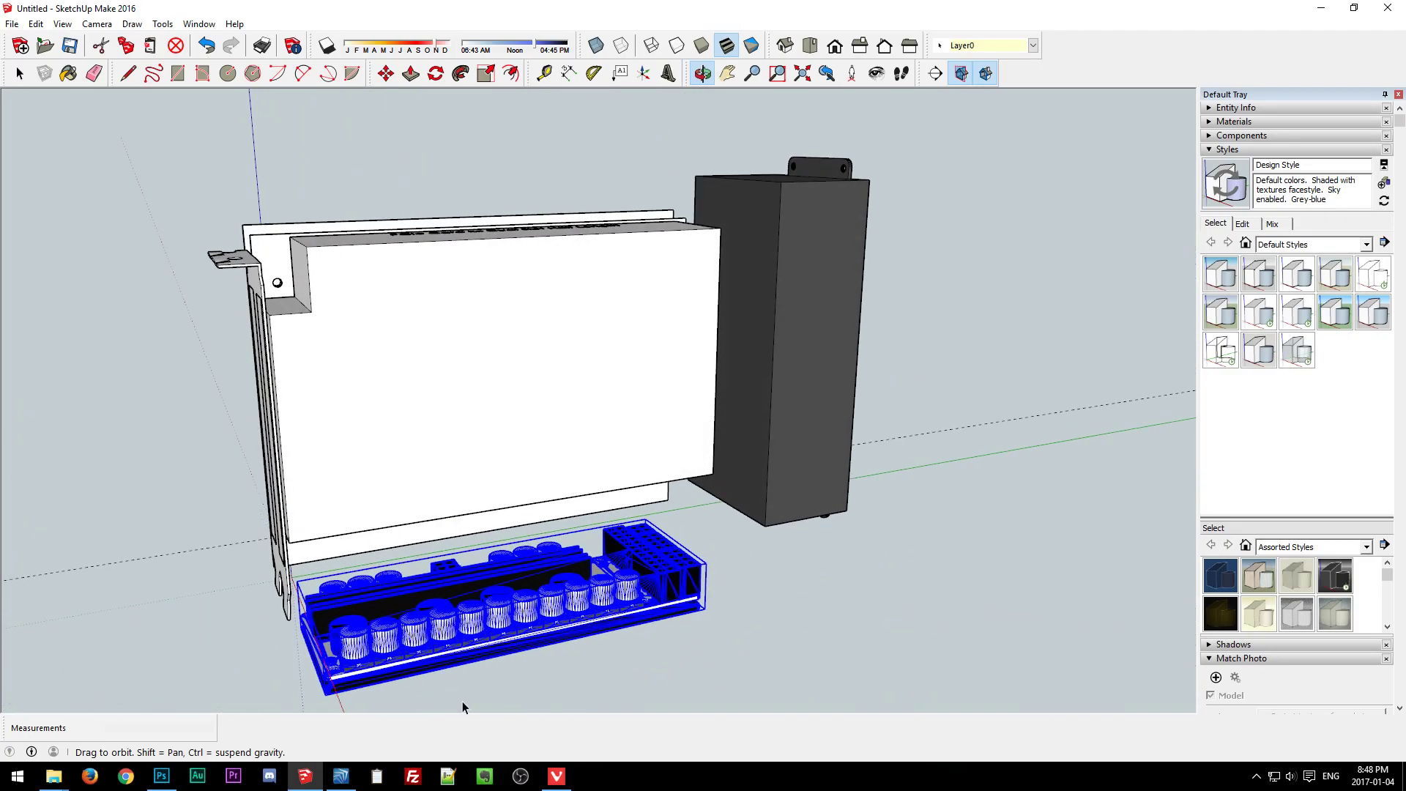
Rotate the dark box 90 degrees about its vertical axis and clear the selection.
left_click(665, 649)
scroll(665, 649, "down", 1)
middle_click_drag(665, 649, 761, 346)
left_click(762, 345)
key("q")
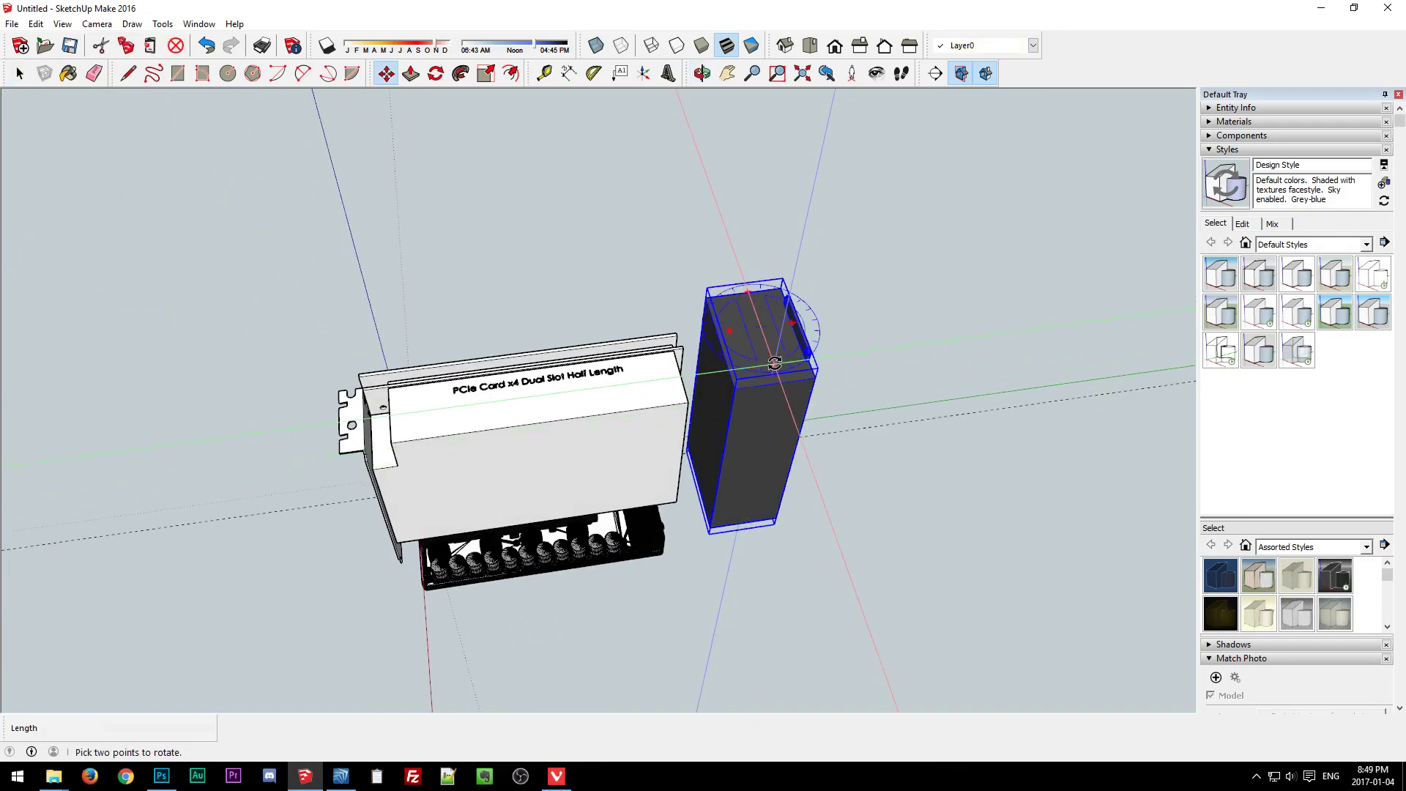
left_click(775, 363)
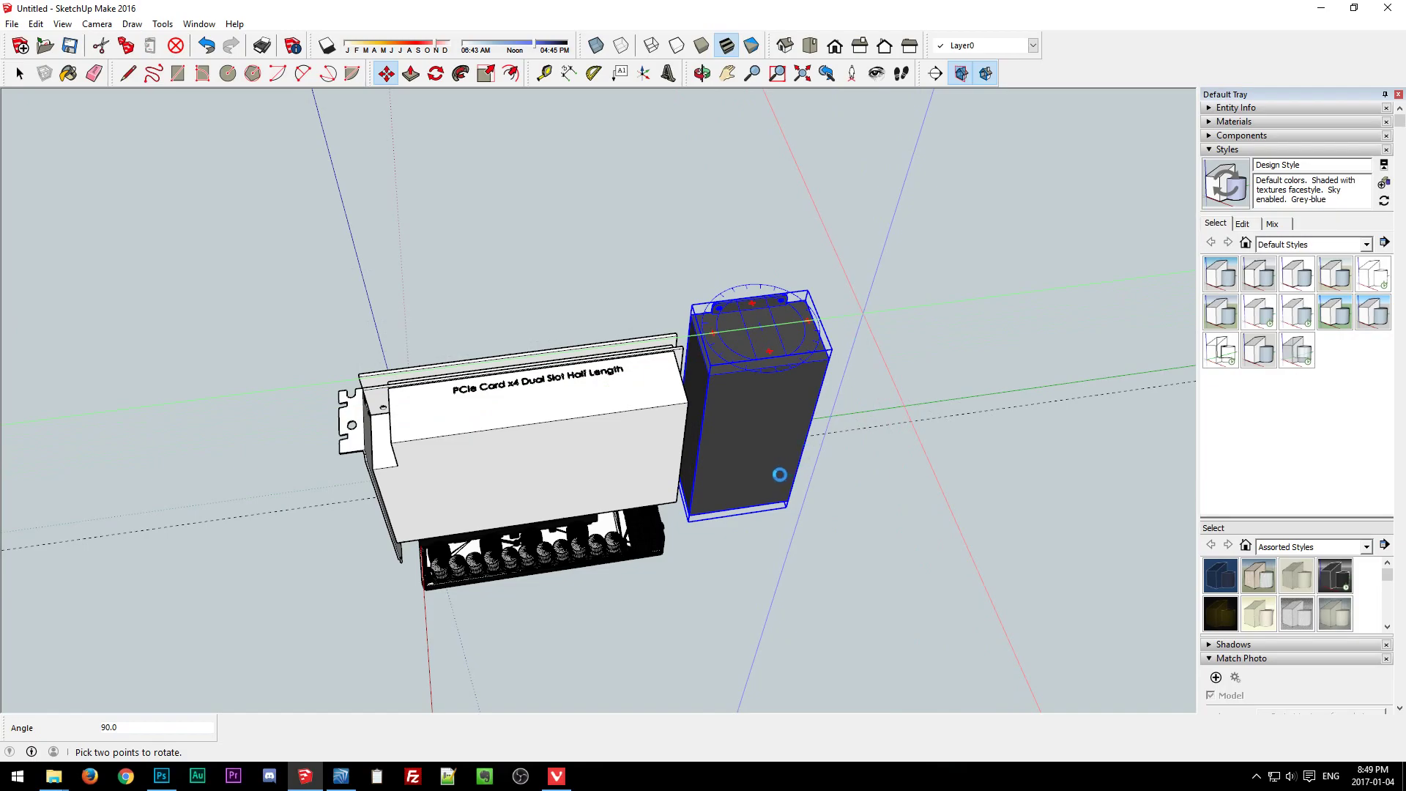
mouse_move(785, 427)
middle_mouse_down()
mouse_move(1224, 229)
mouse_move(1275, 190)
mouse_move(910, 353)
mouse_move(696, 644)
mouse_move(715, 674)
mouse_move(741, 669)
mouse_move(777, 590)
mouse_move(301, 420)
mouse_move(157, 264)
mouse_move(326, 393)
mouse_move(685, 566)
mouse_move(938, 552)
middle_mouse_up()
key("m")
key("space")
left_click(758, 583)
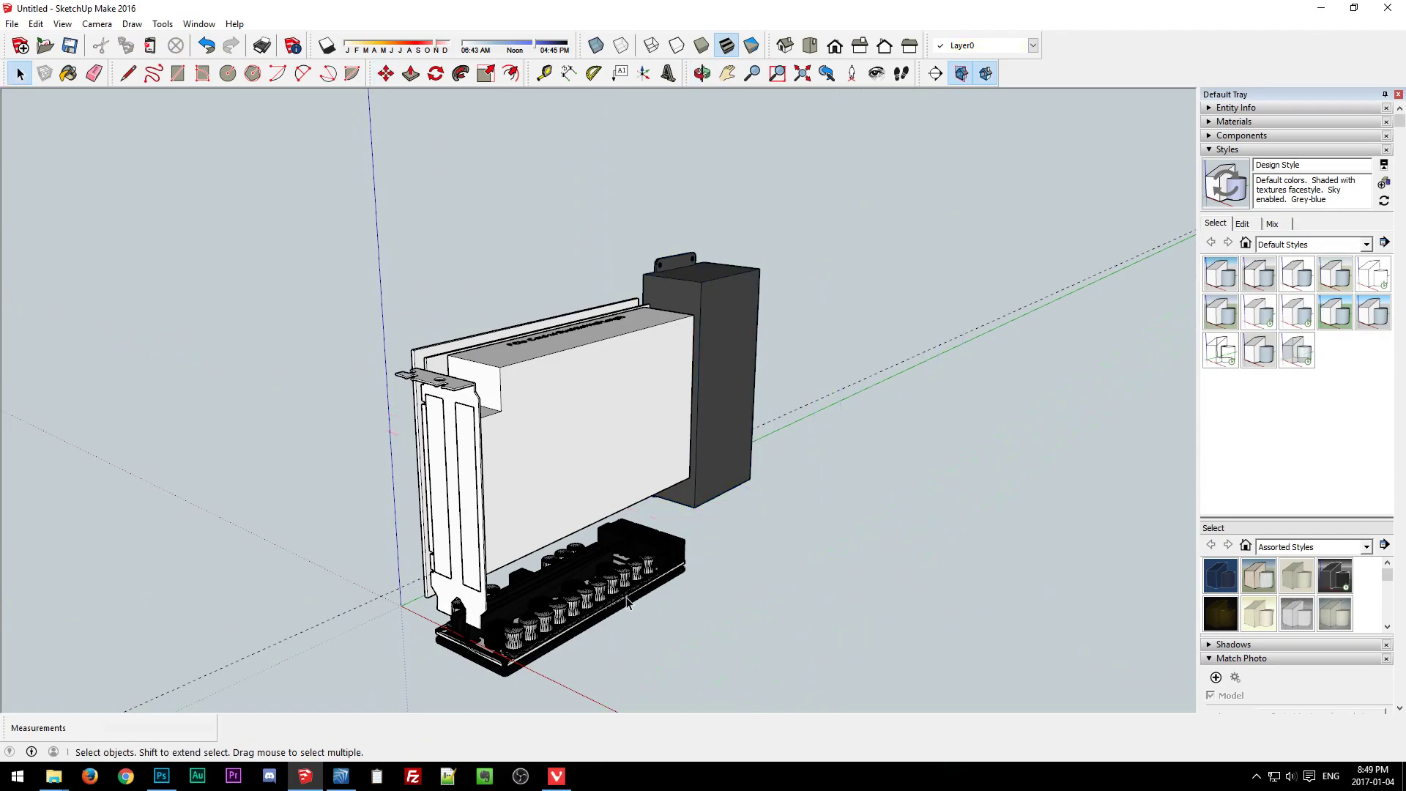
Switch the camera to parallel projection and inspect the component layout from the front.
mouse_move(478, 637)
middle_mouse_down()
mouse_move(905, 543)
mouse_move(853, 569)
middle_mouse_up()
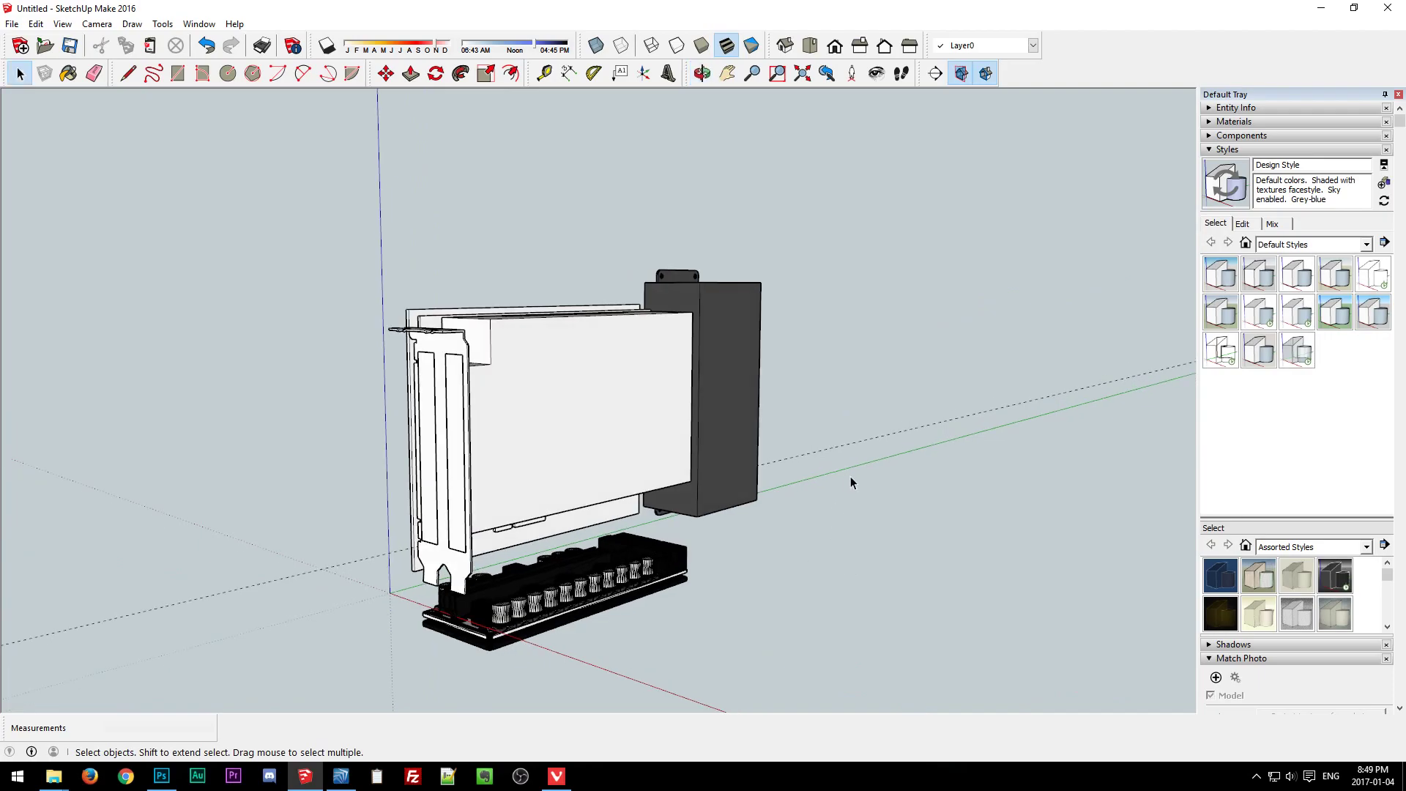
middle_click_drag(619, 563, 822, 479)
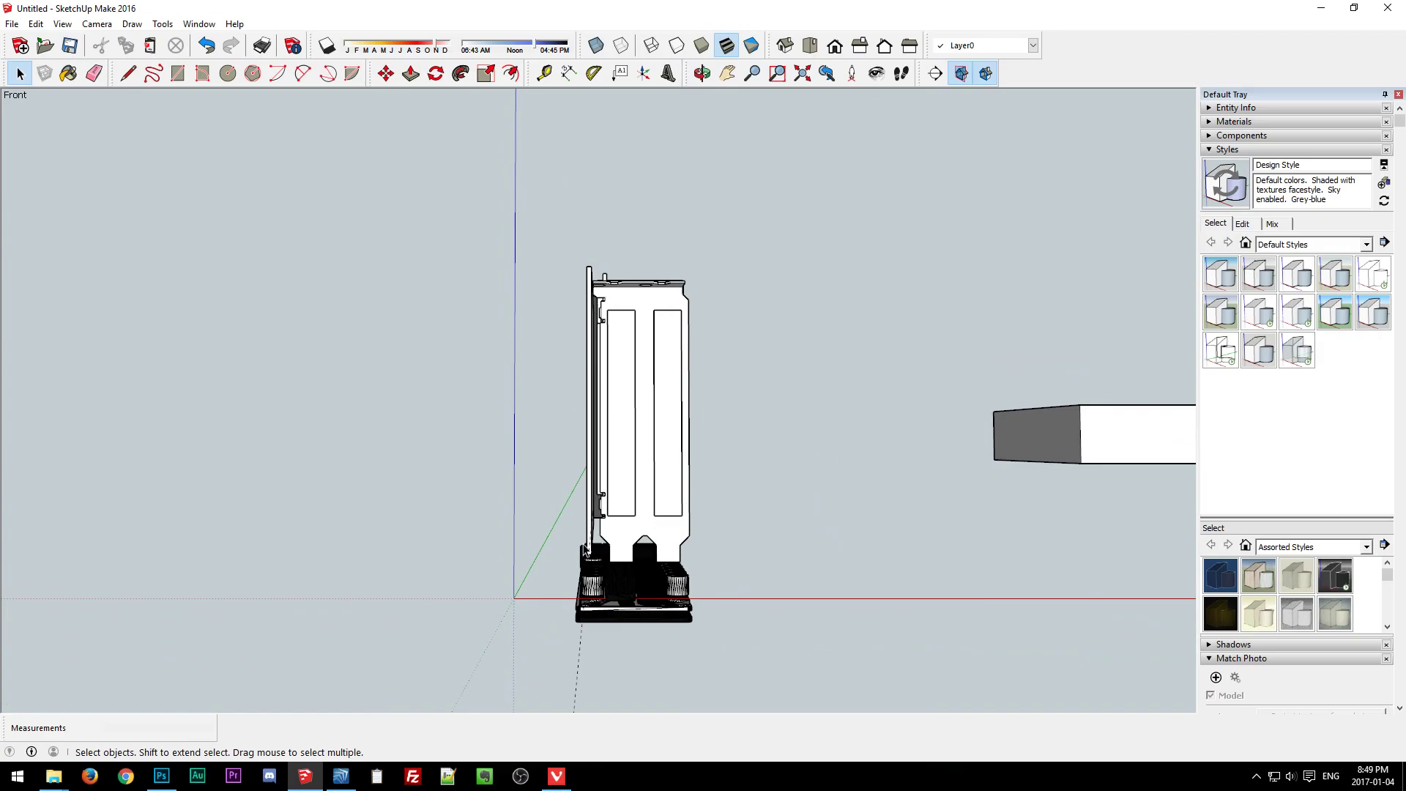
middle_click_drag(784, 399, 526, 344)
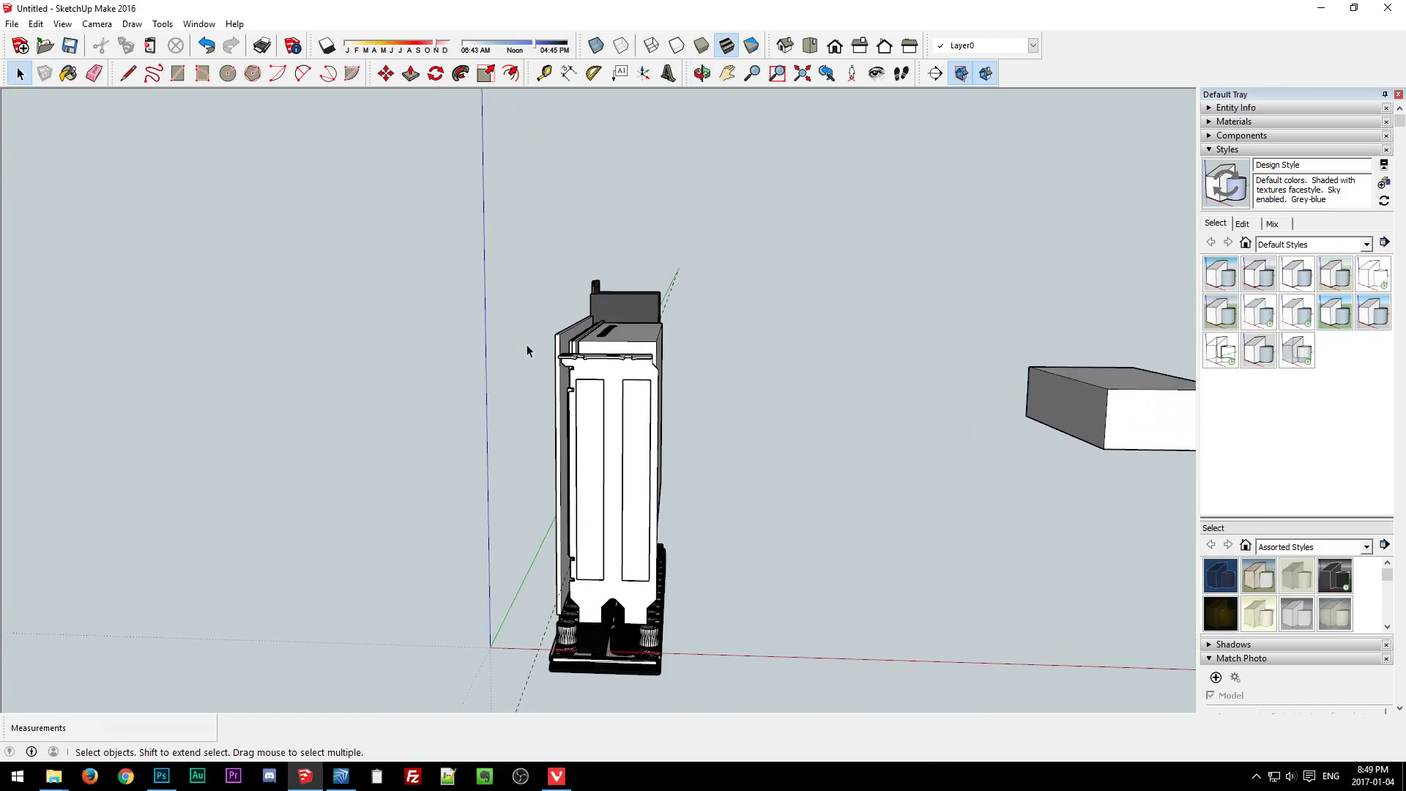
left_click(97, 23)
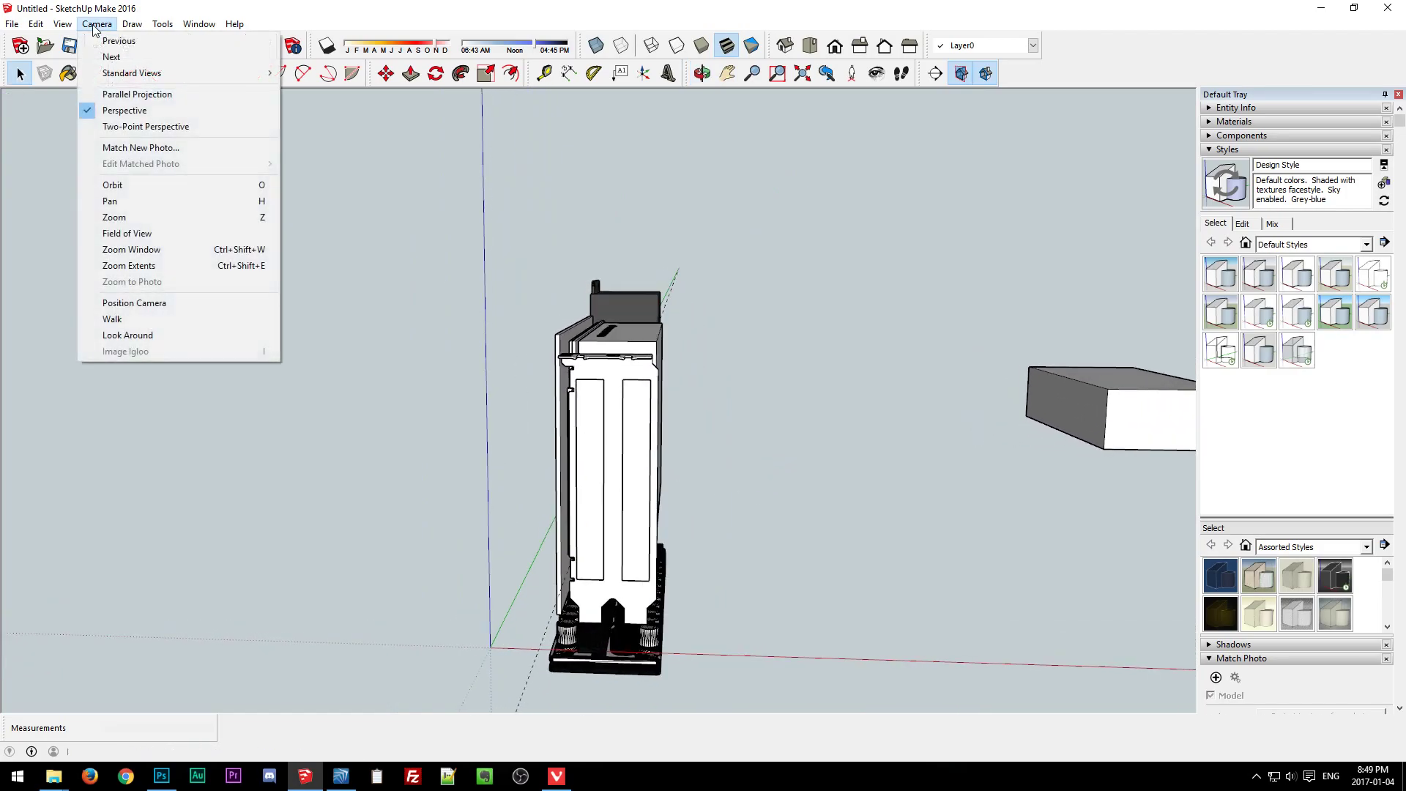
left_click(109, 95)
middle_click_drag(278, 358, 390, 344)
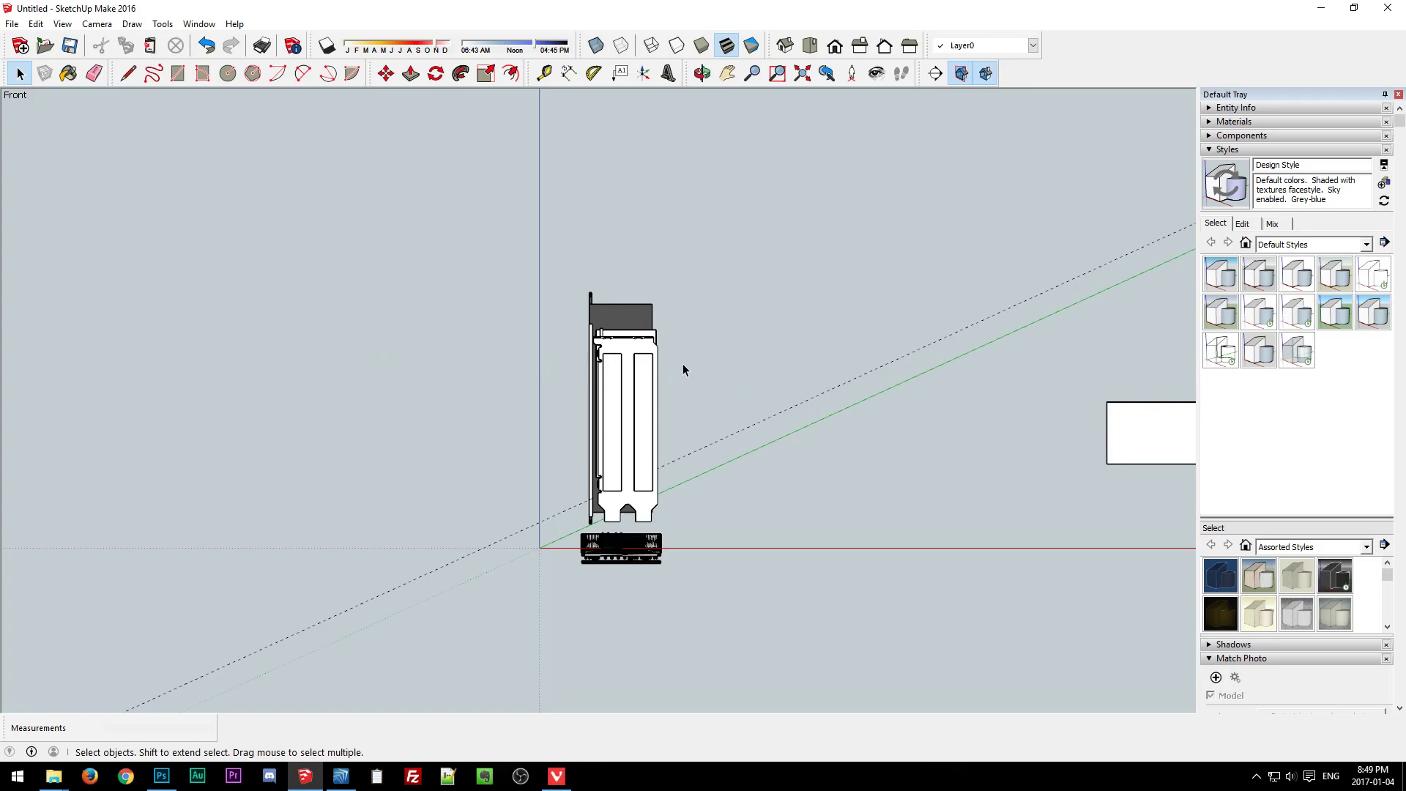
middle_click_drag(673, 381, 574, 433)
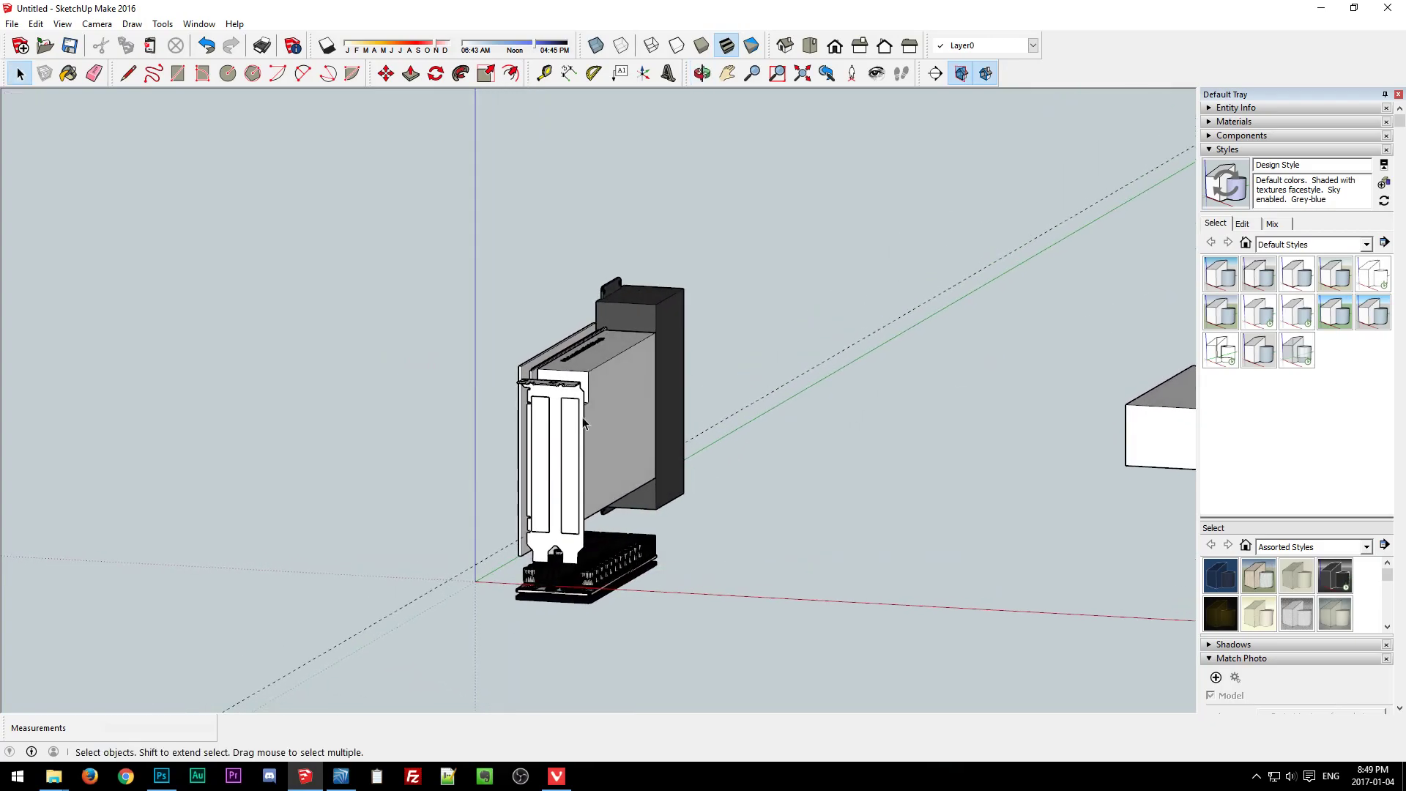
Compare the layout in perspective with parallel projection, ending in parallel projection.
left_click(632, 353)
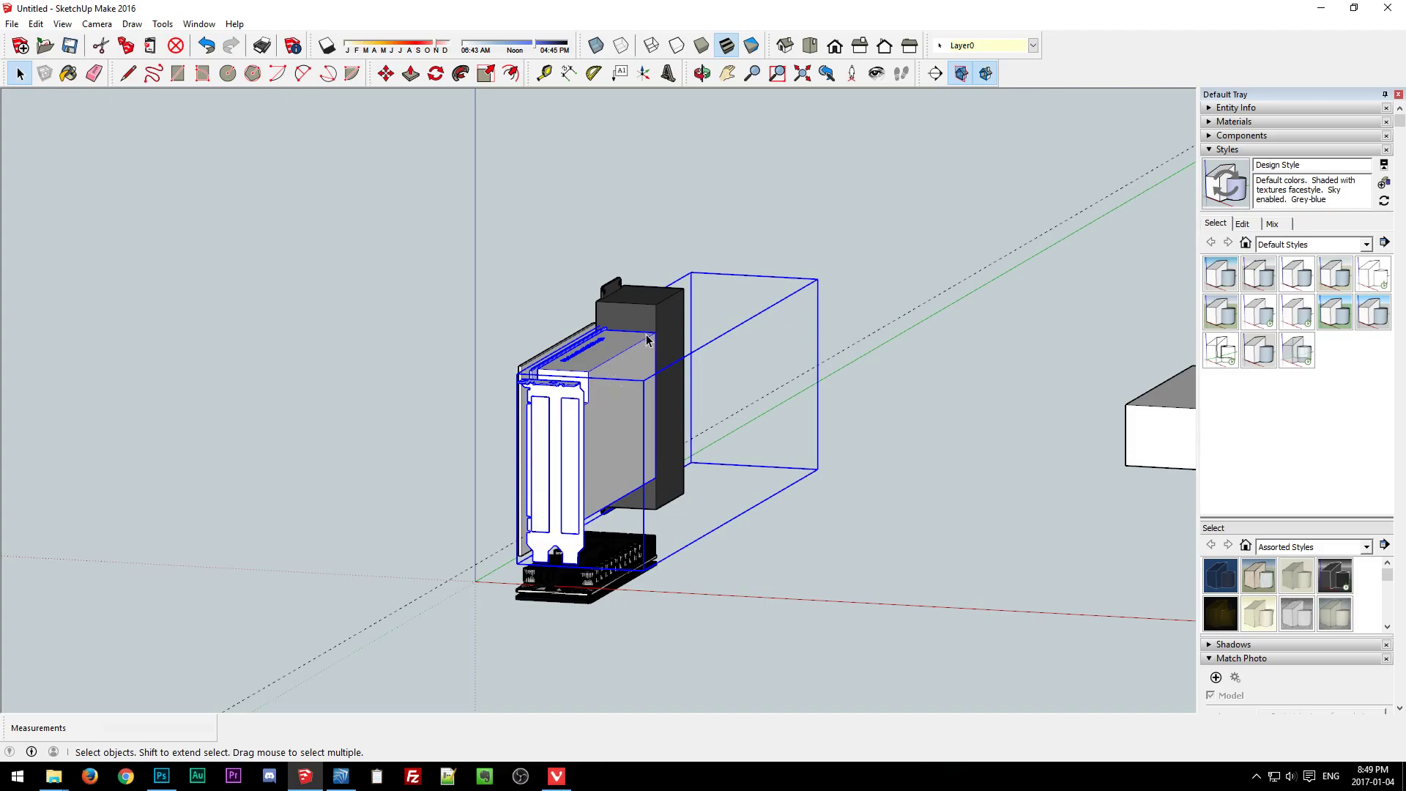
left_click(96, 24)
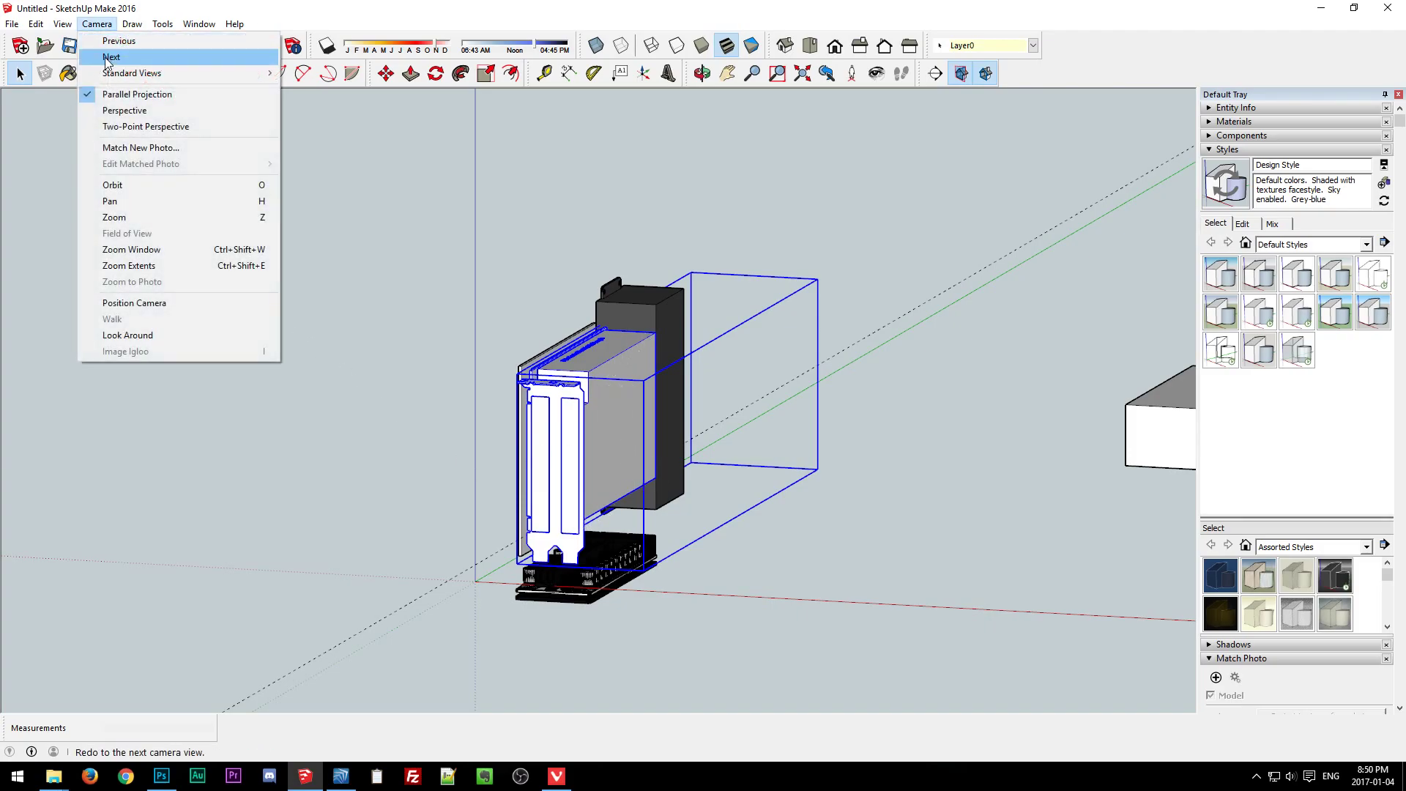
left_click(121, 115)
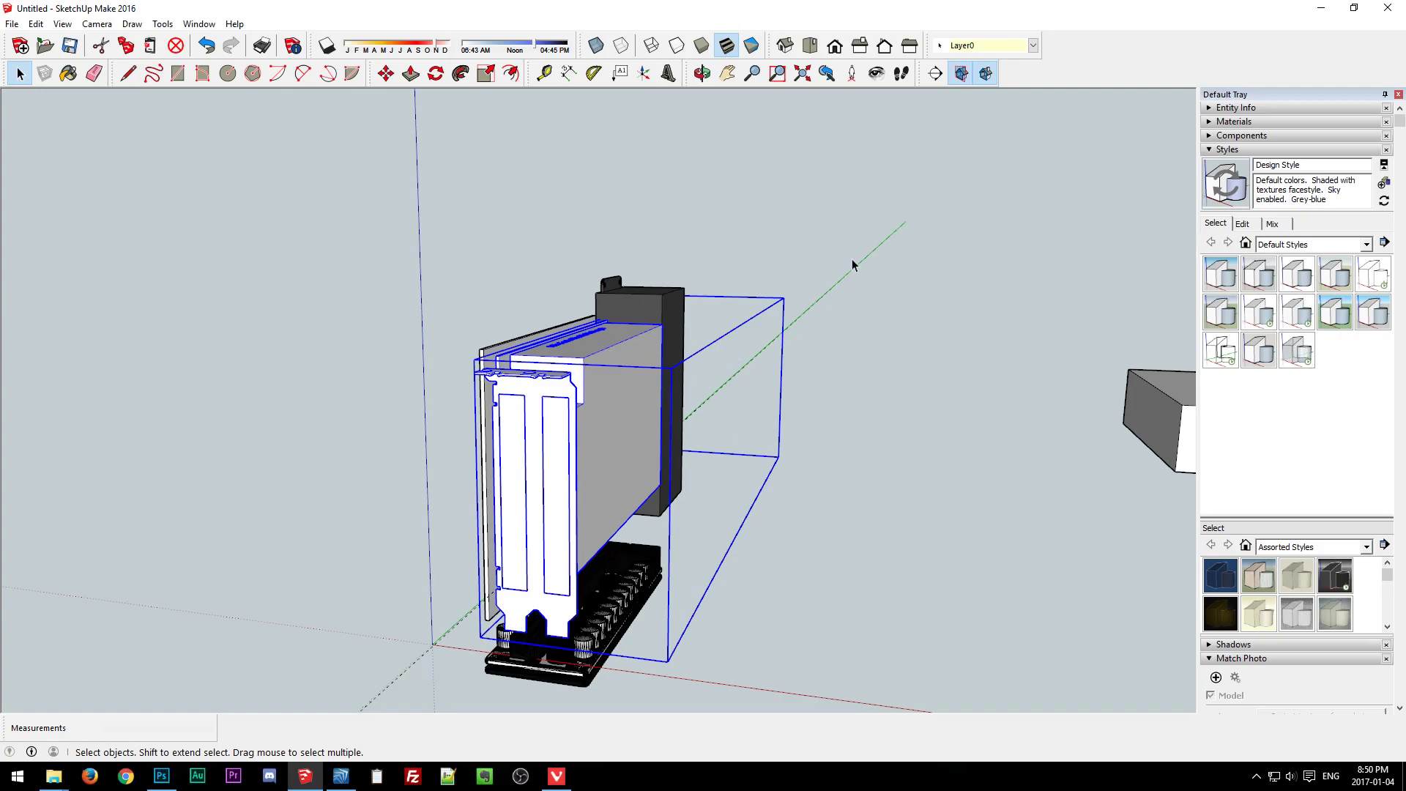
left_click(104, 25)
left_click(109, 92)
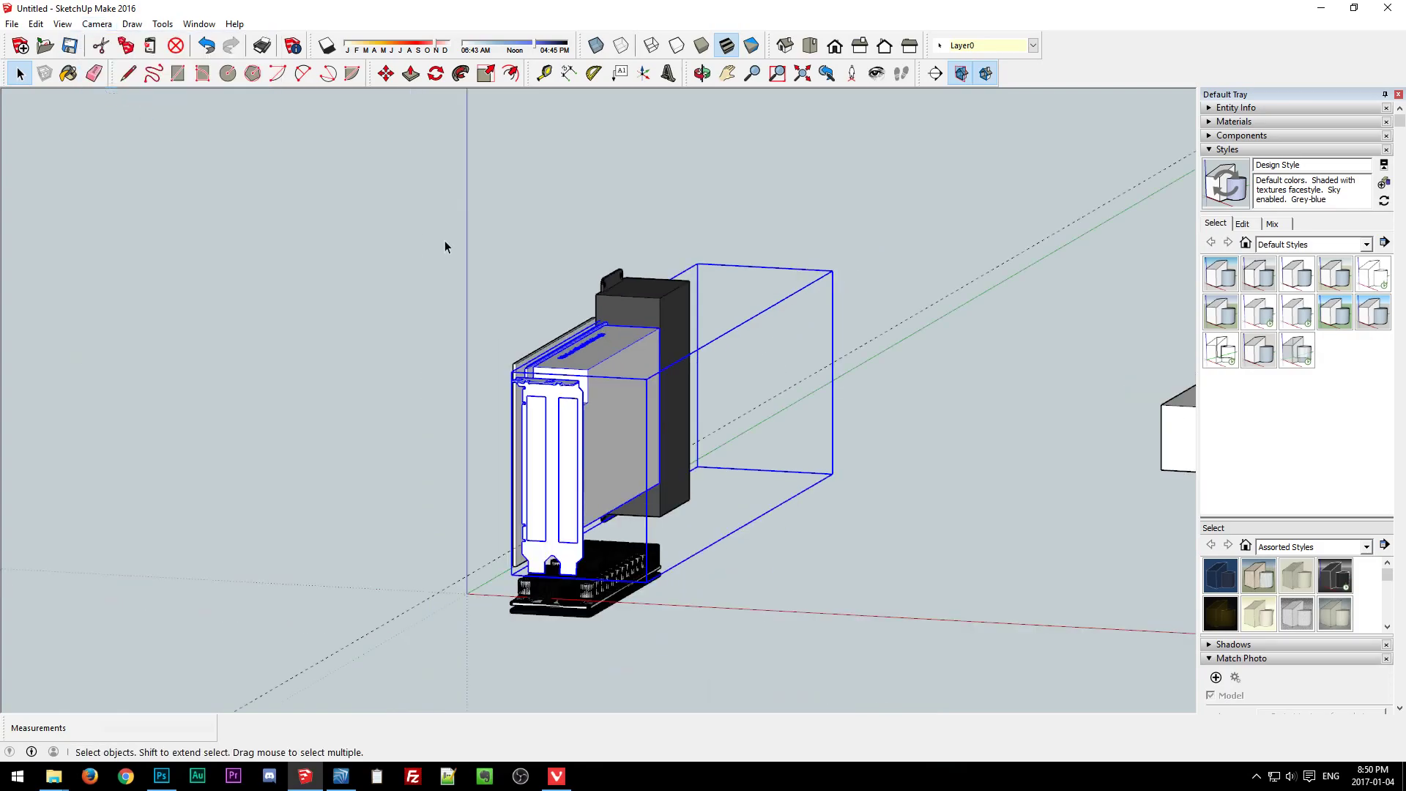
left_click(810, 511)
middle_click_drag(783, 481, 392, 525)
Return the camera to perspective and examine the component layout from several angles.
left_click(96, 24)
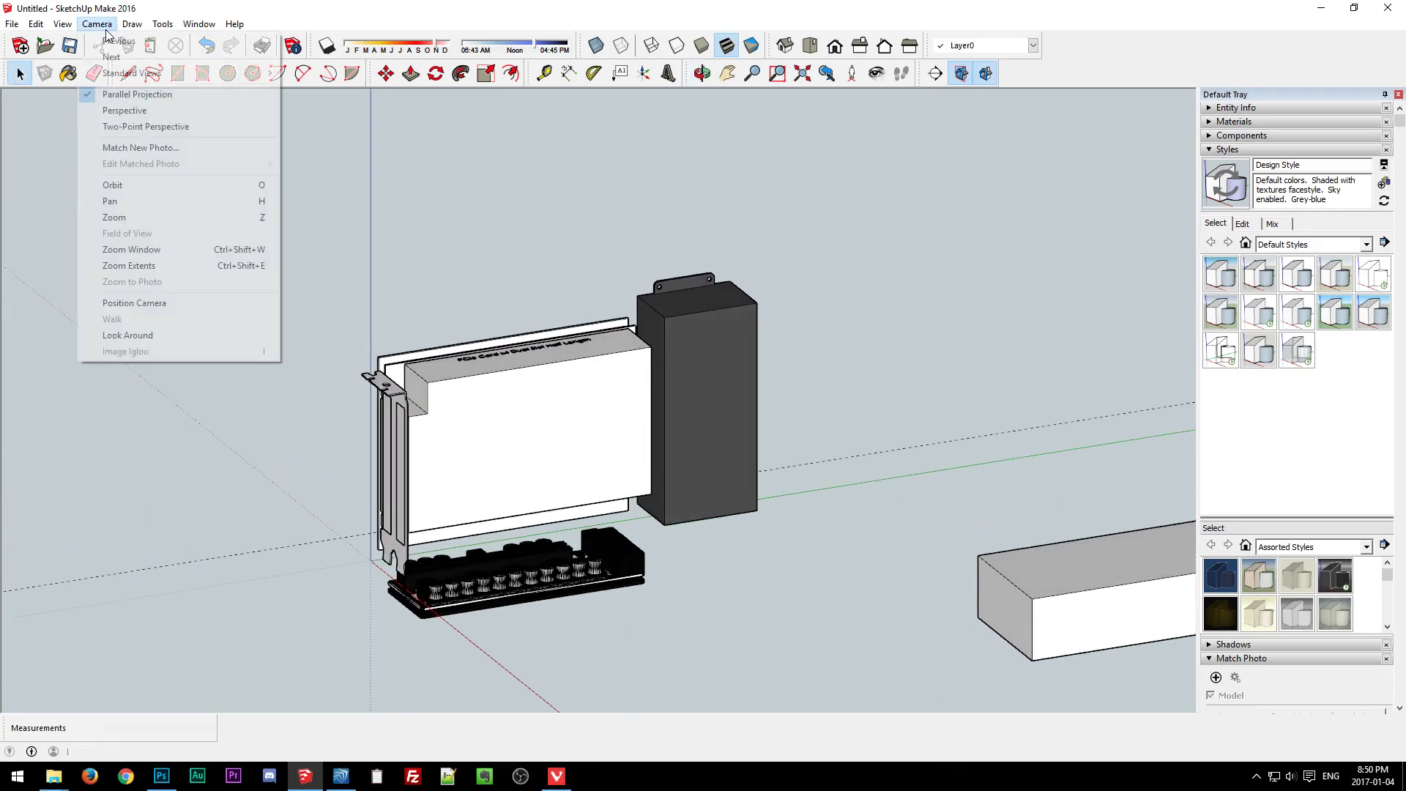
left_click(123, 111)
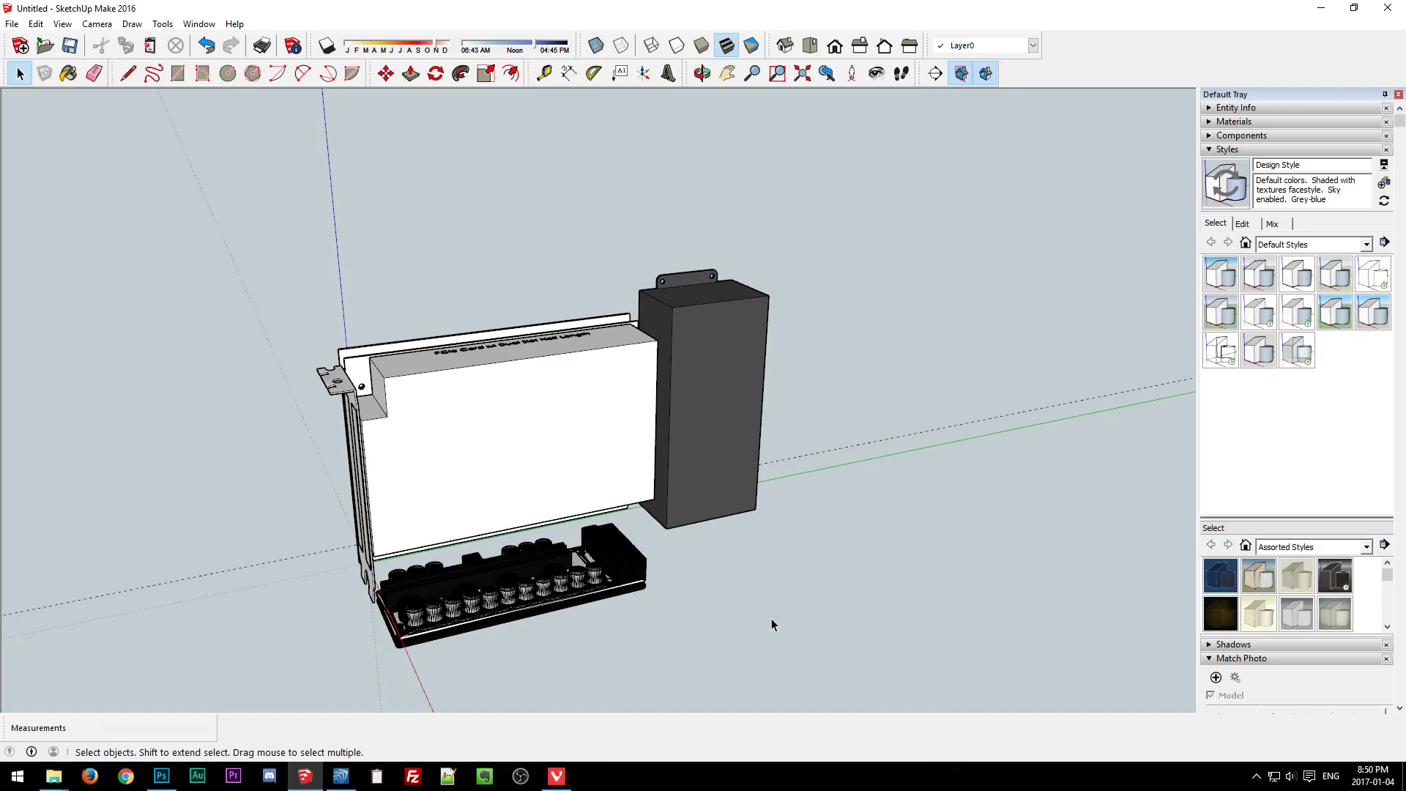
middle_click_drag(717, 574, 796, 645)
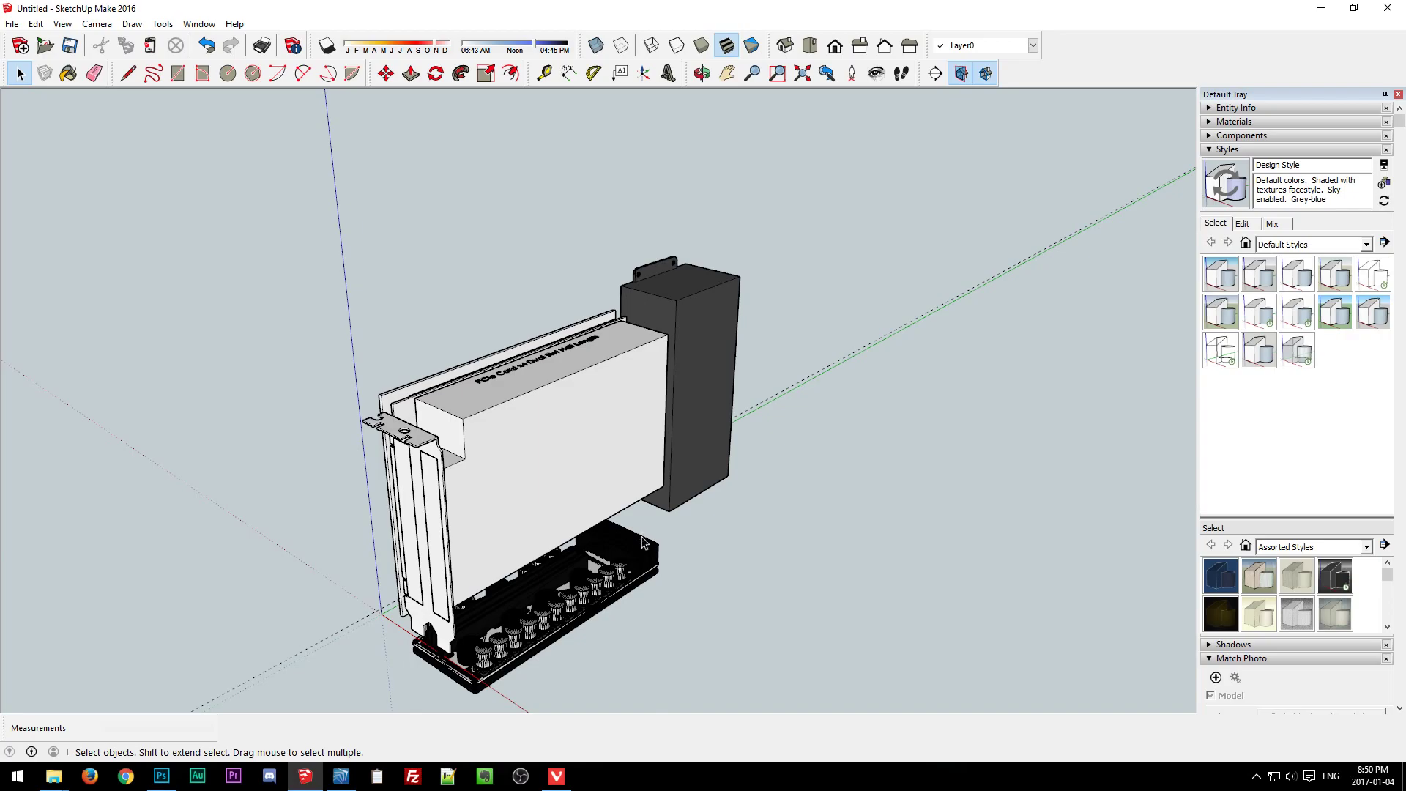
middle_click_drag(687, 603, 525, 682)
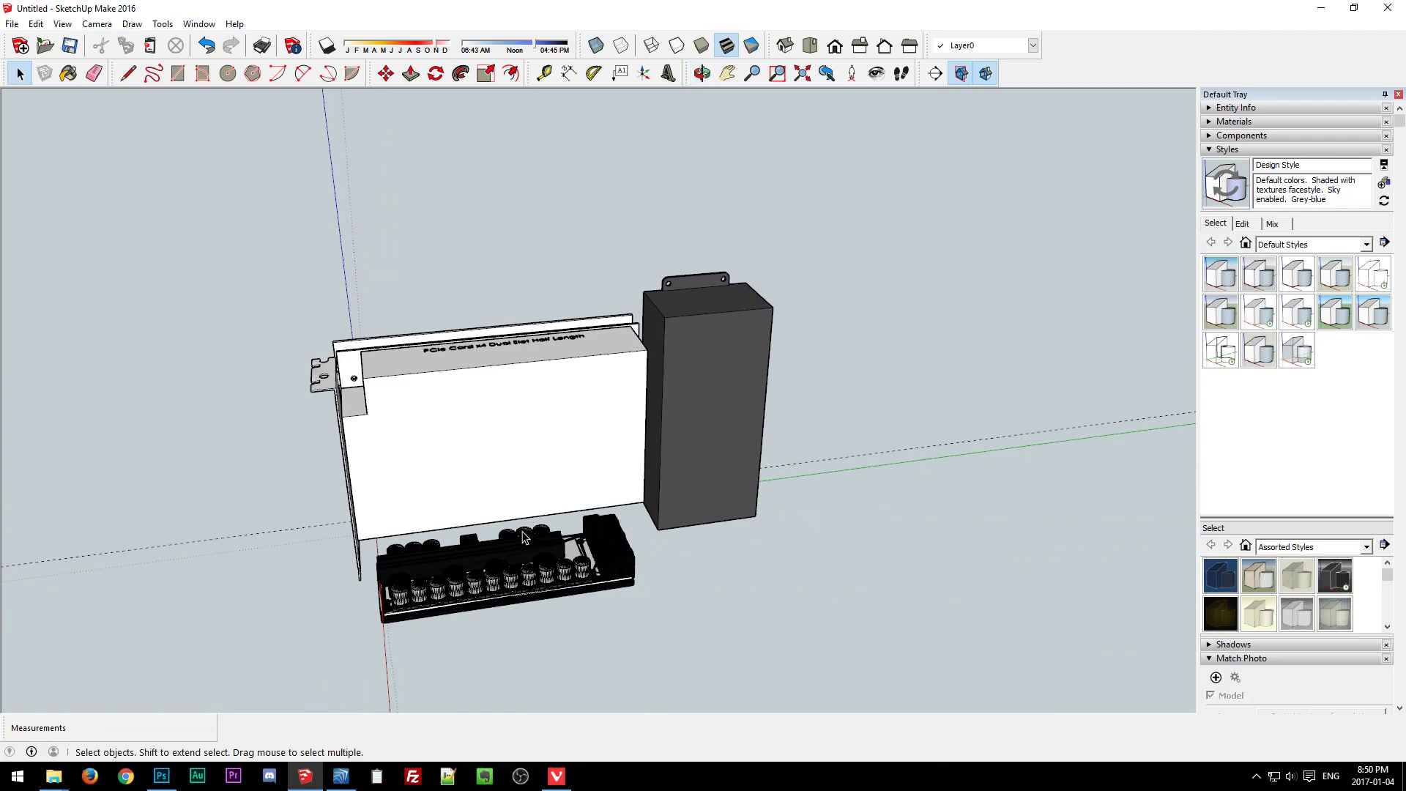
middle_click_drag(427, 609, 630, 571)
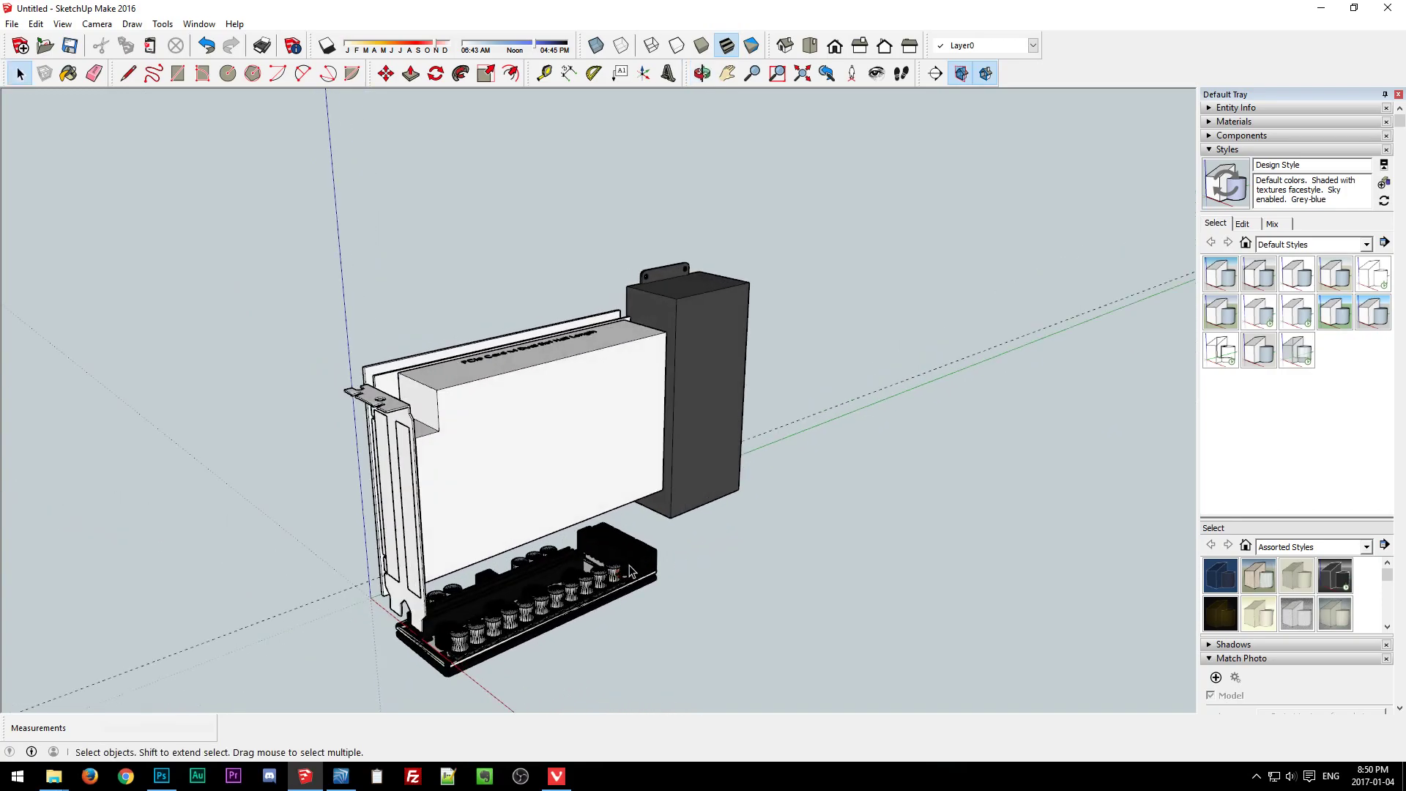
middle_click_drag(767, 538, 591, 634)
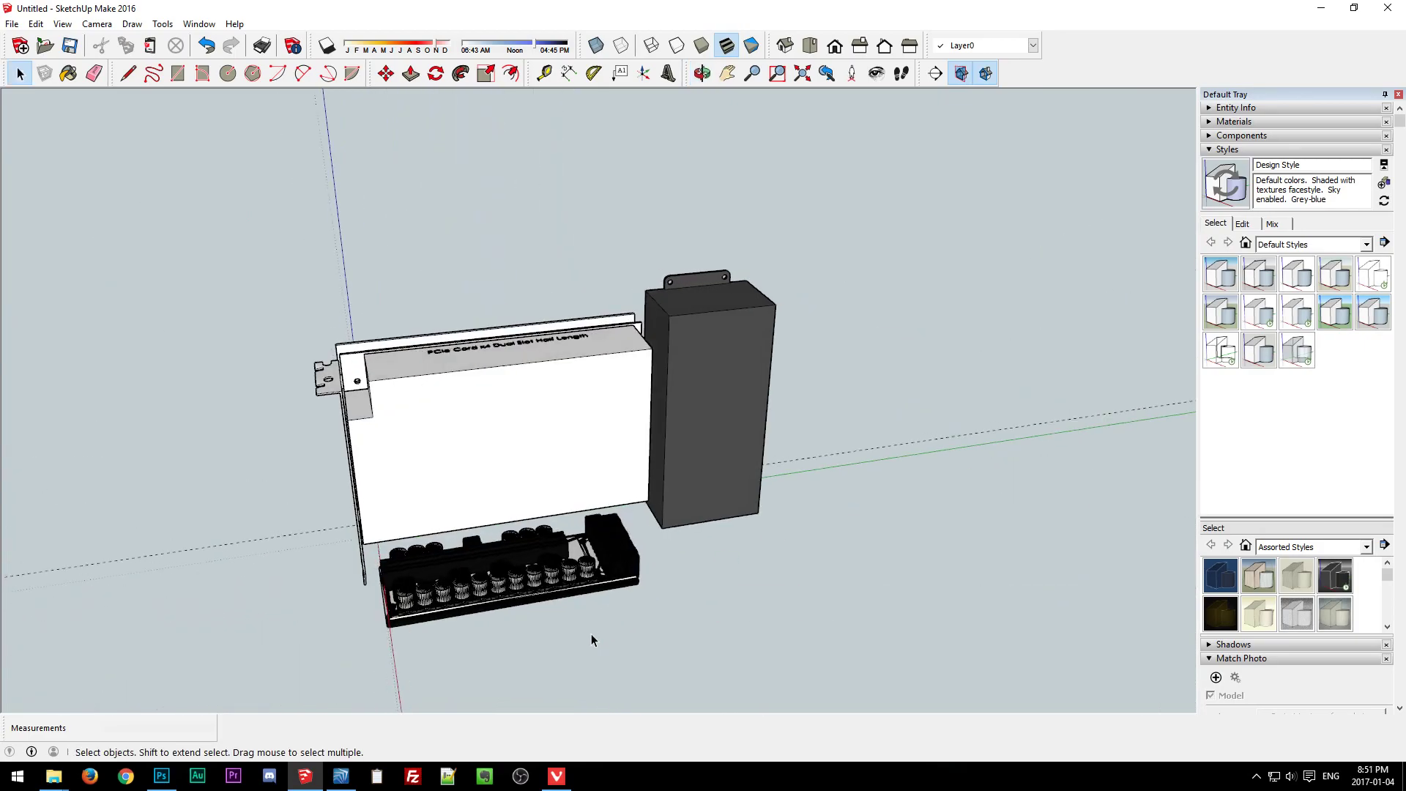
middle_click_drag(471, 361, 697, 650)
Draw a horizontal rectangle about 241 × 59 mm covering the footprint of the card, dark box and circuit board.
left_click(178, 73)
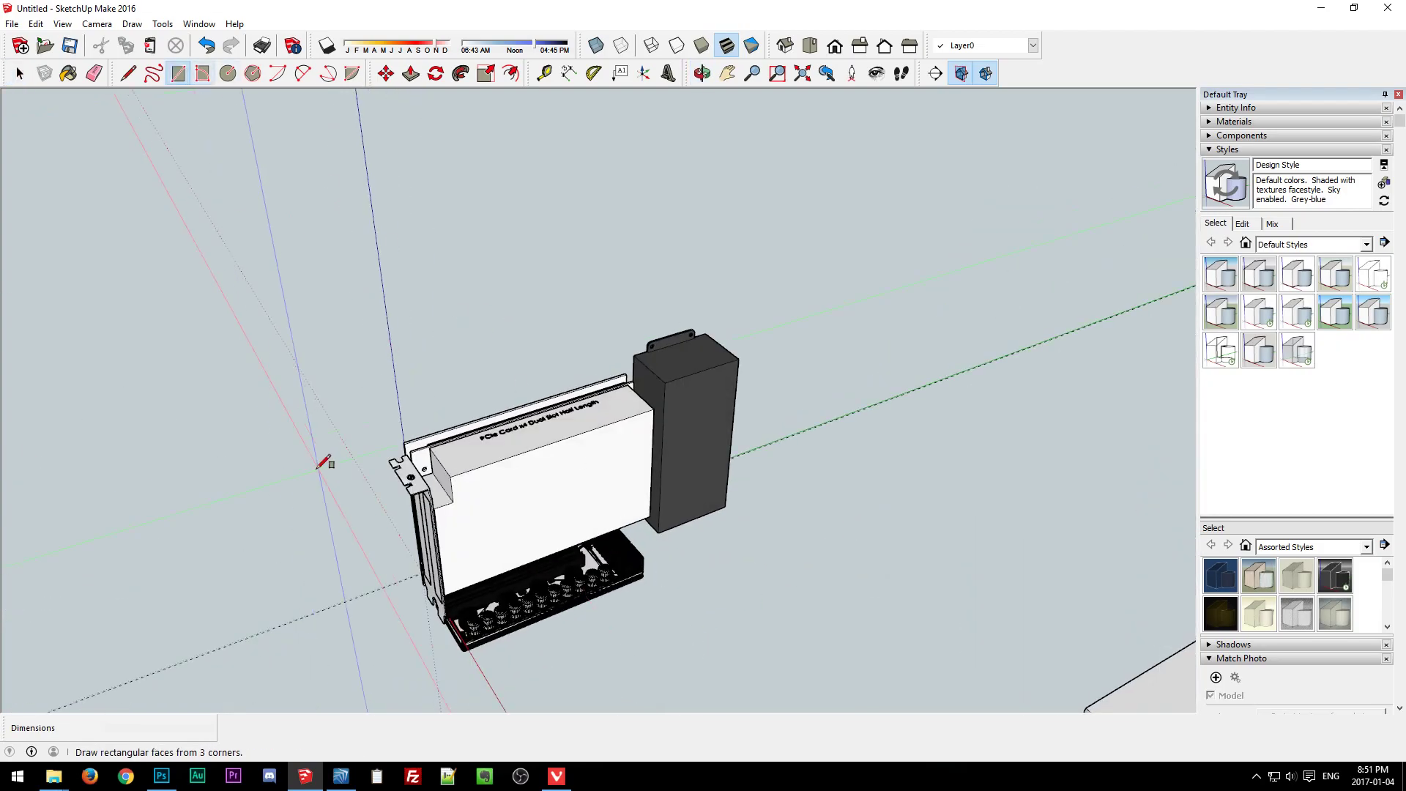
middle_click_drag(308, 506, 526, 523)
left_click(525, 523)
middle_click_drag(795, 396, 560, 634)
middle_click_drag(811, 497, 747, 586)
left_click(740, 590)
middle_click_drag(525, 517, 718, 512)
Move the footprint rectangle down along the blue axis to the underside of the circuit board.
key("space")
left_click(724, 500)
middle_click_drag(741, 571, 758, 483)
key("m")
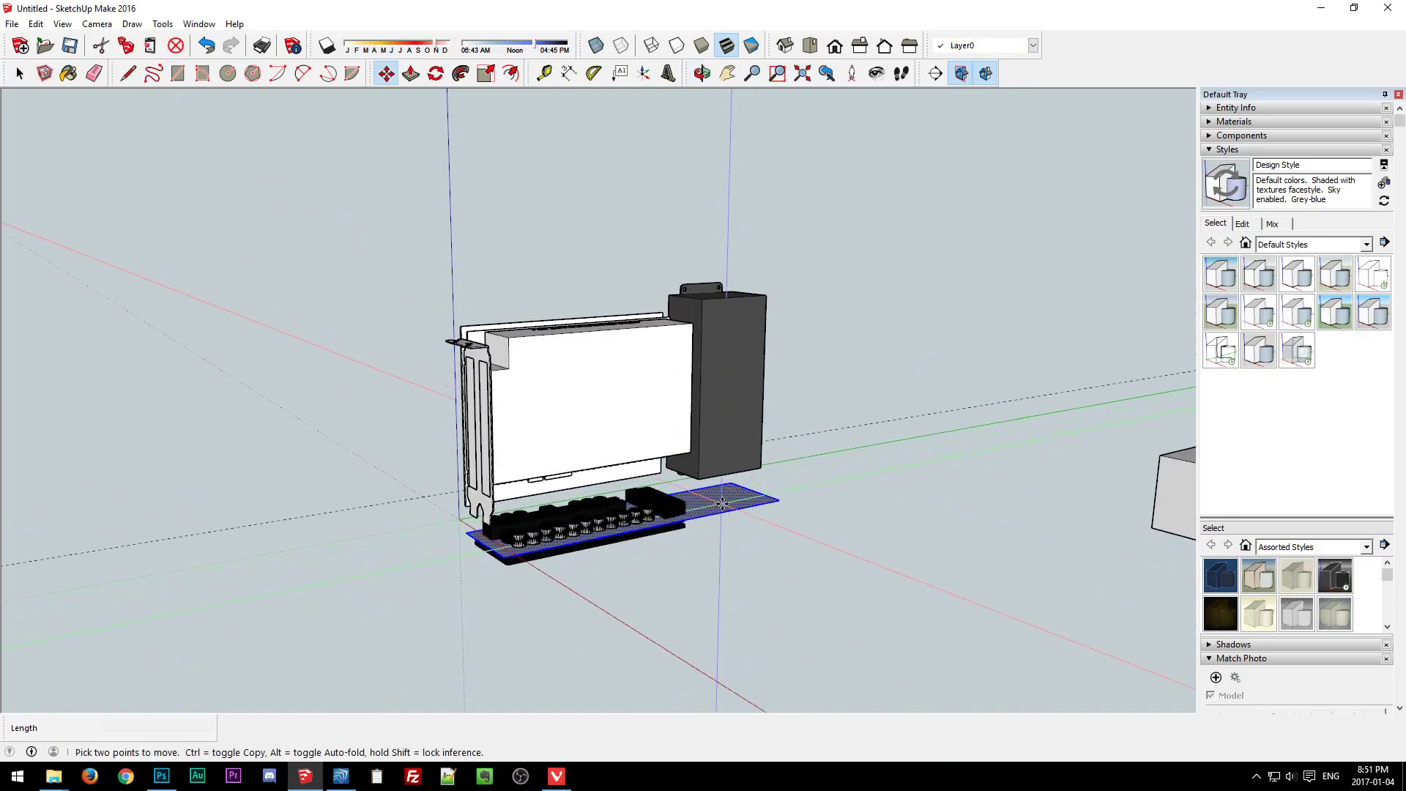
left_click(723, 500)
left_click(723, 520)
key("space")
Push/Pull the footprint rectangle upward about 183 mm into a block enclosing the components.
left_click(753, 565)
key("p")
left_click_drag(784, 596, 822, 292)
key("space")
Select the whole enclosure block and adjust its position along the red axis so it surrounds the components.
middle_click_drag(603, 564, 900, 503)
left_click(653, 471)
key("m")
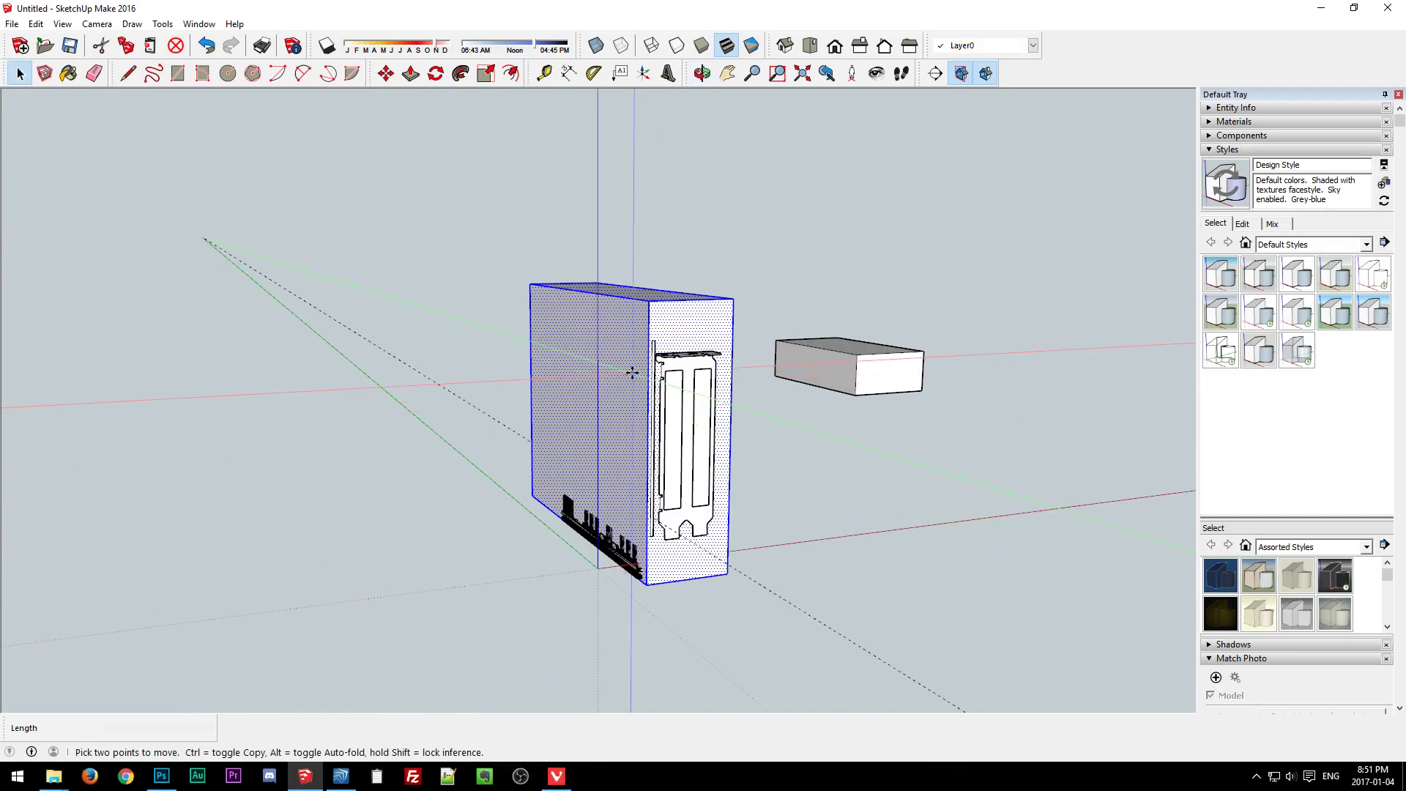
left_click(627, 371)
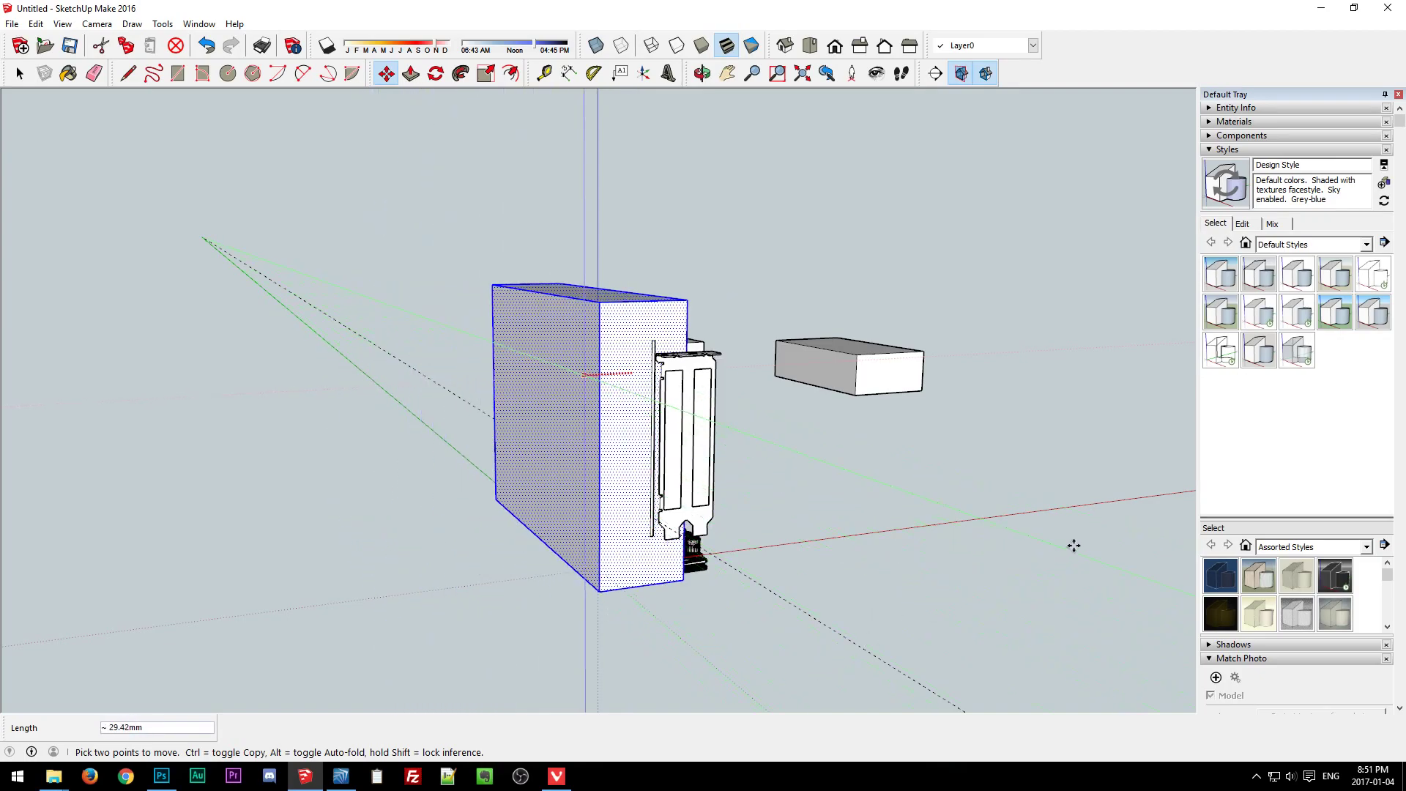
left_click(1121, 534)
key("space")
left_click(800, 471)
middle_click_drag(848, 477, 410, 495)
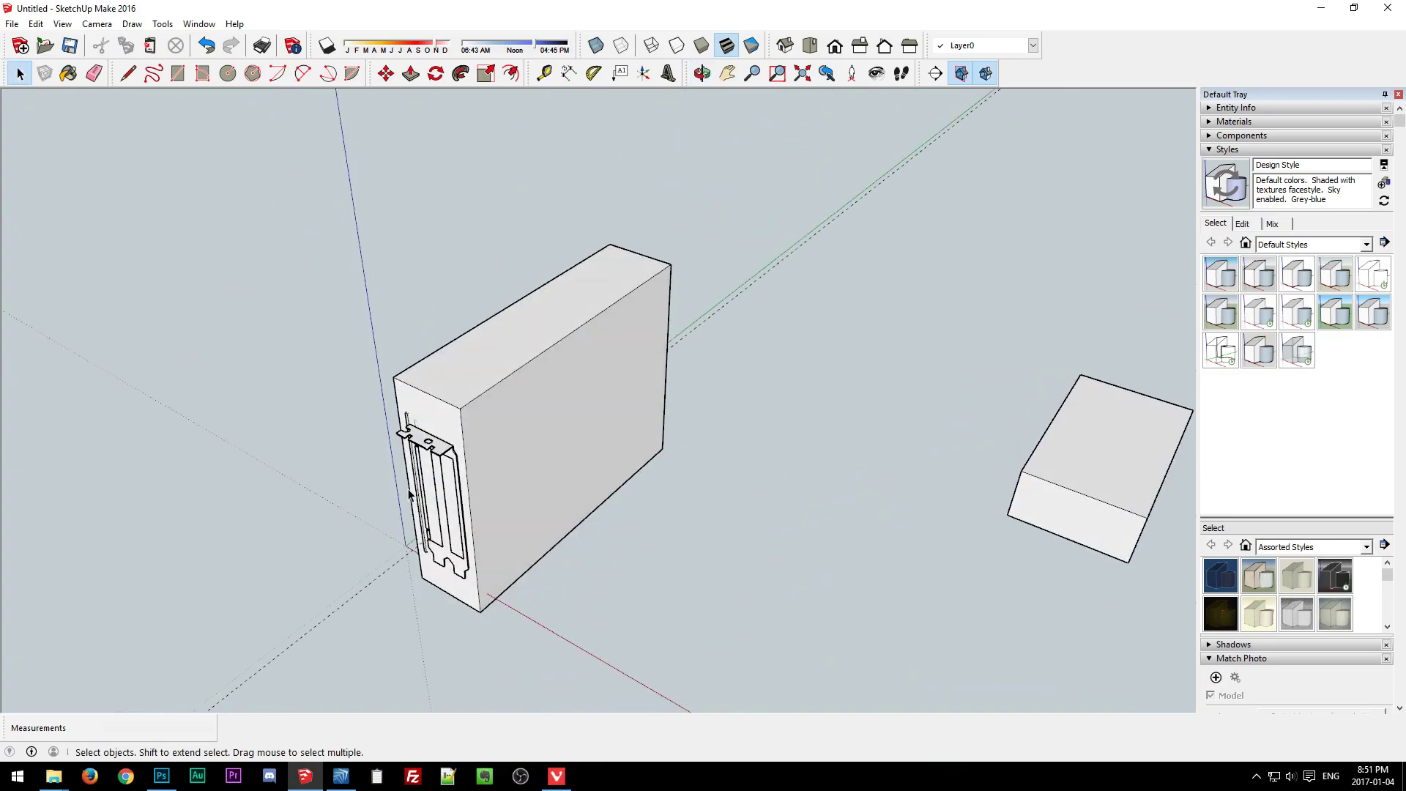
Add dimensions for the enclosure block's length, height and width.
middle_click_drag(714, 599, 667, 481)
left_click(570, 77)
left_click(483, 317)
left_click(518, 245)
left_click(688, 343)
left_click(725, 346)
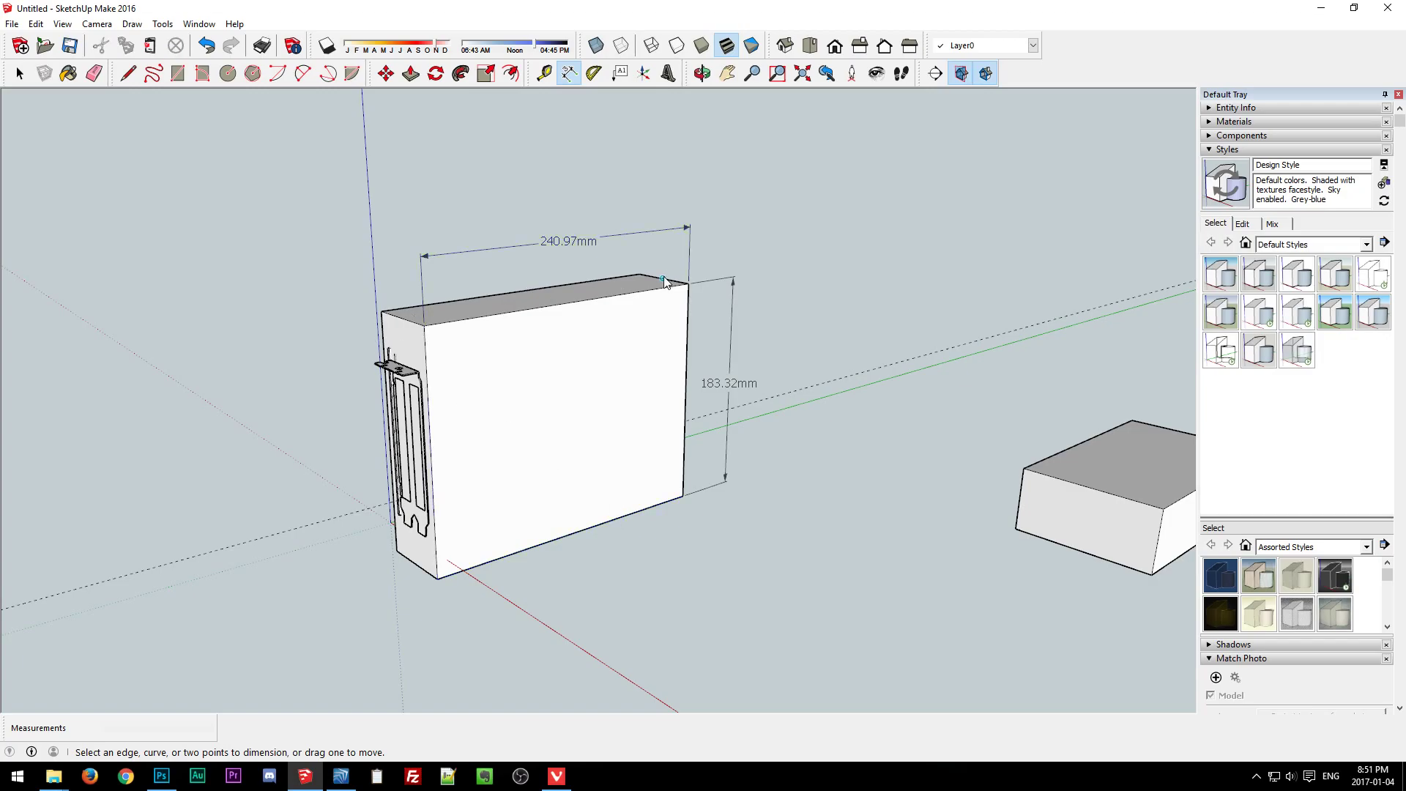
left_click(415, 564)
key("Escape")
left_click(421, 576)
left_click(383, 594)
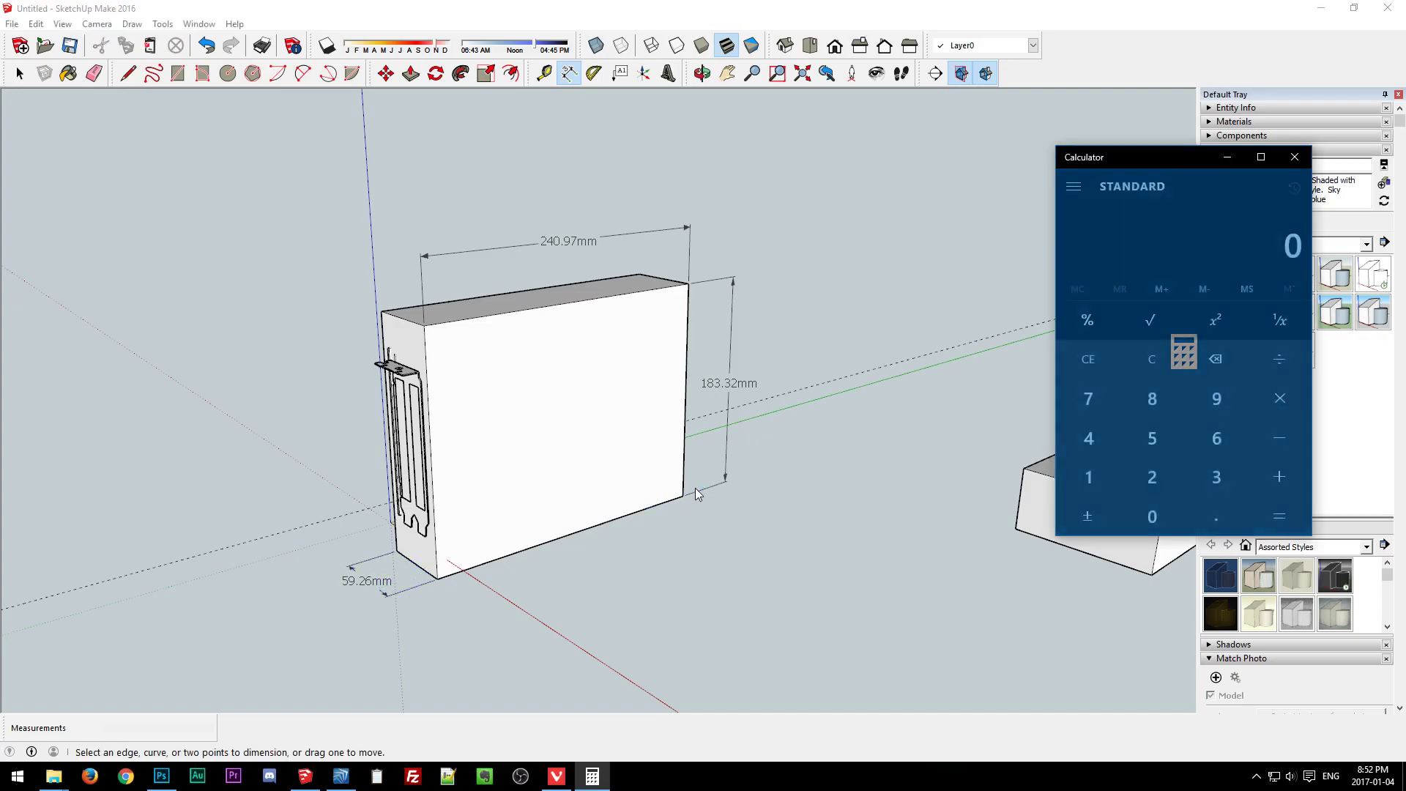
Multiply 241 × 183 × 60 in Calculator to get the enclosure's volume.
type("241")
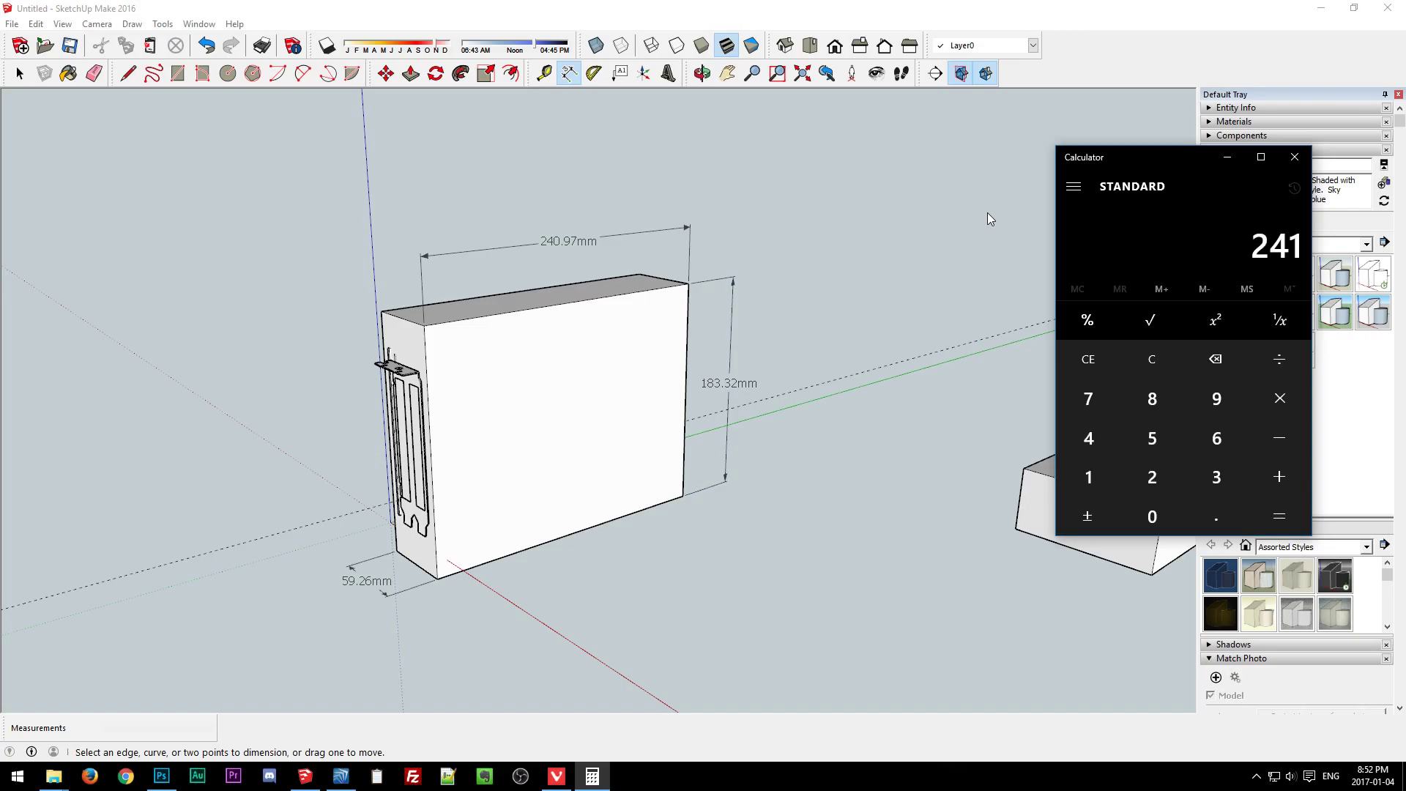
key("asterisk")
type("183")
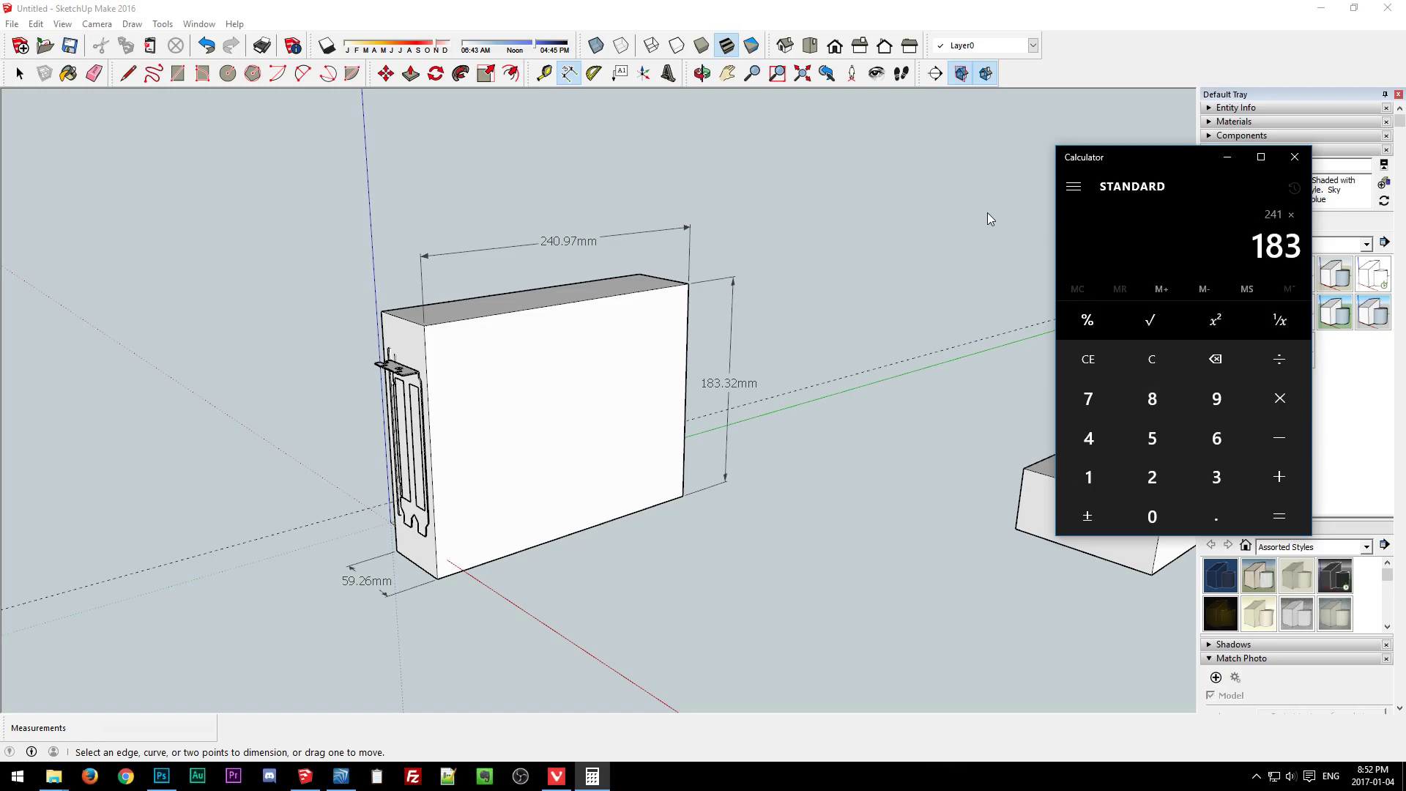
key("asterisk")
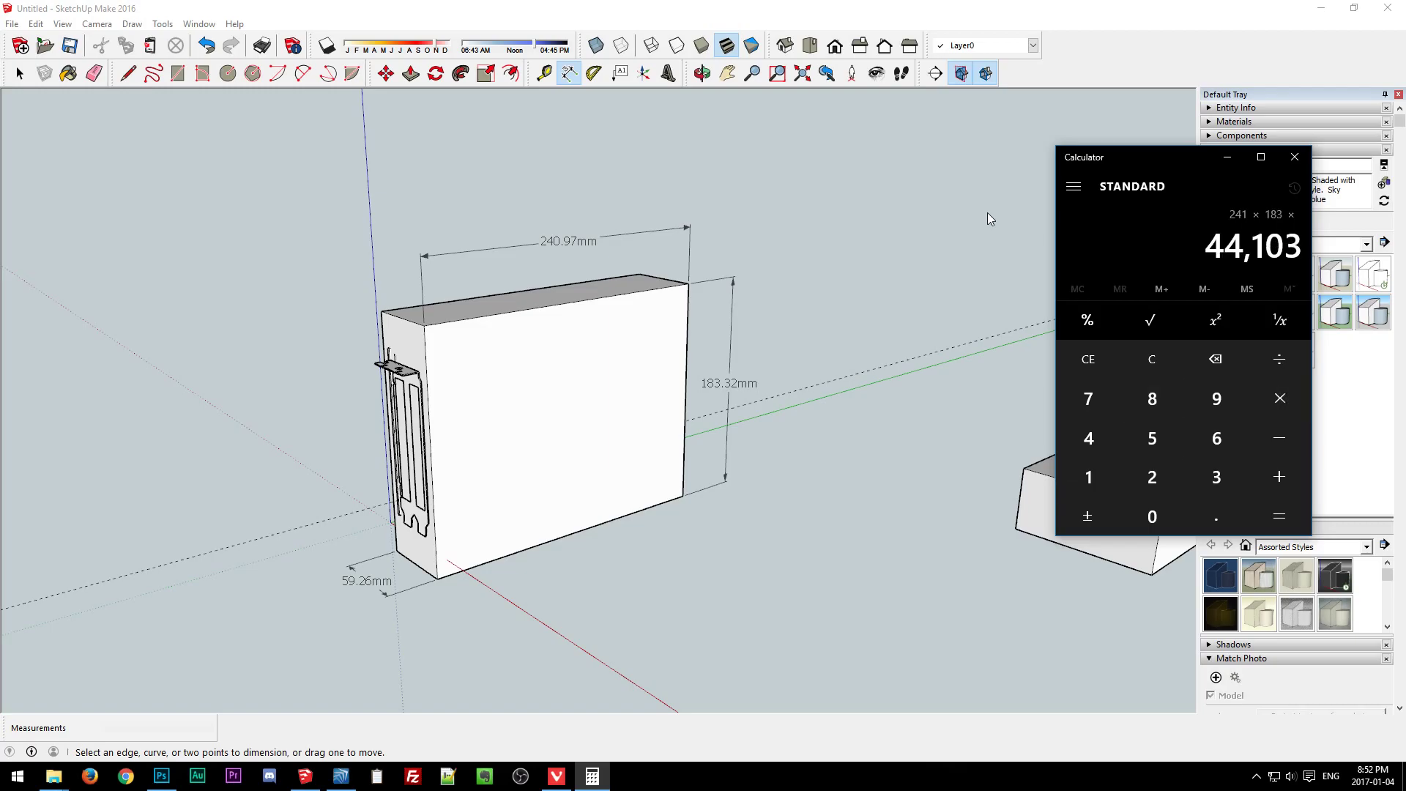
type("60")
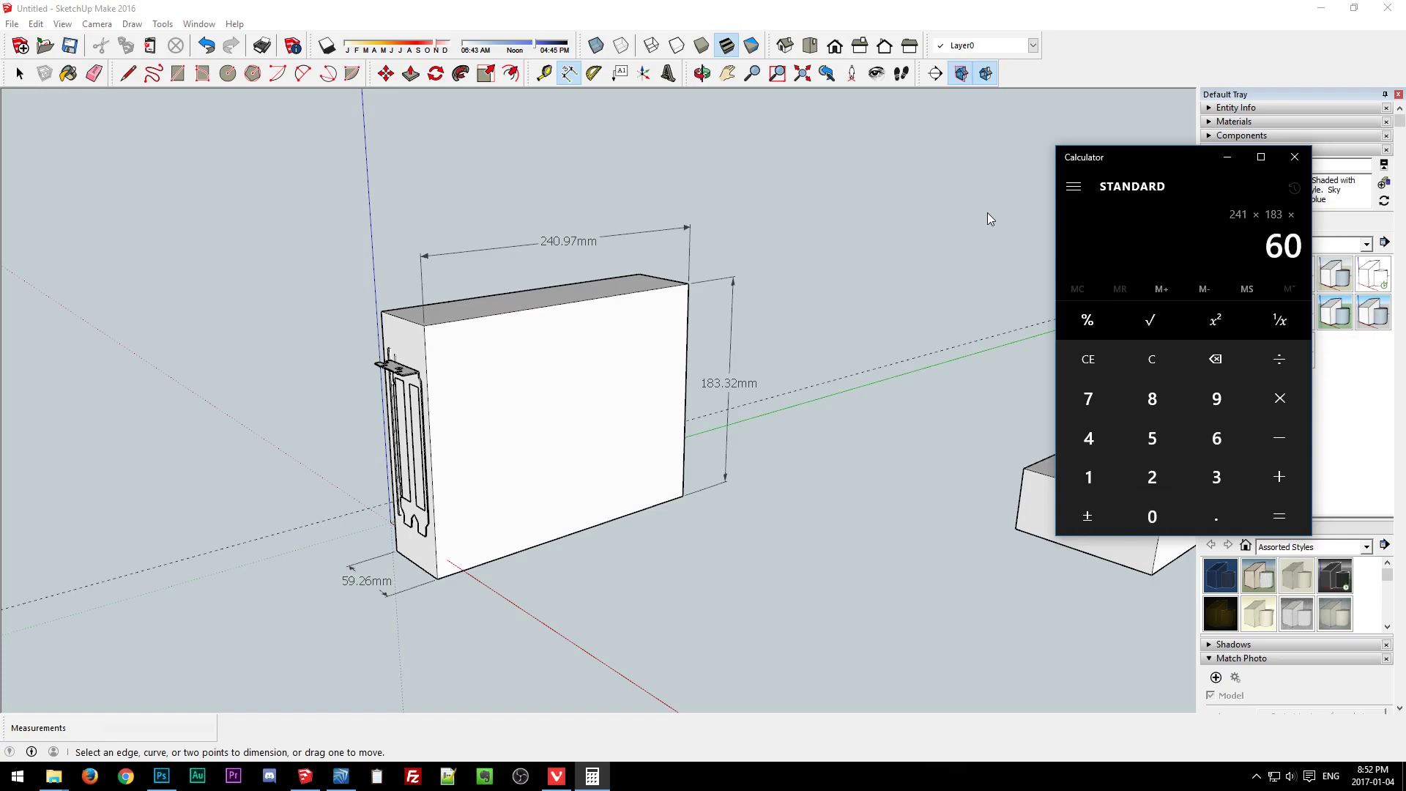
key("Return")
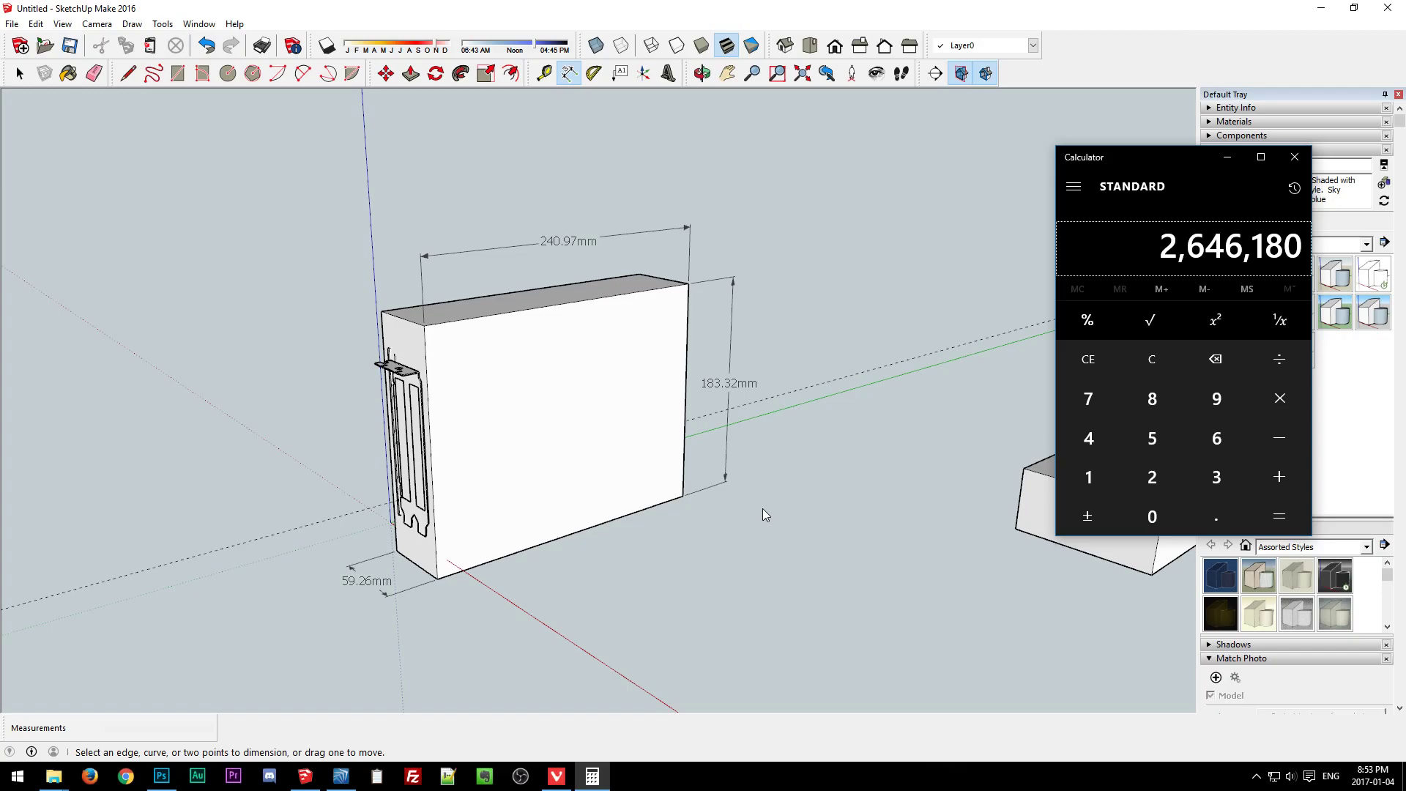
Bring the Calculator window closer to the block to review the computed volume, and close Calculator.
left_click(728, 432)
left_click(722, 427)
mouse_move(1190, 164)
left_mouse_down()
mouse_move(1010, 219)
mouse_move(955, 187)
left_mouse_up()
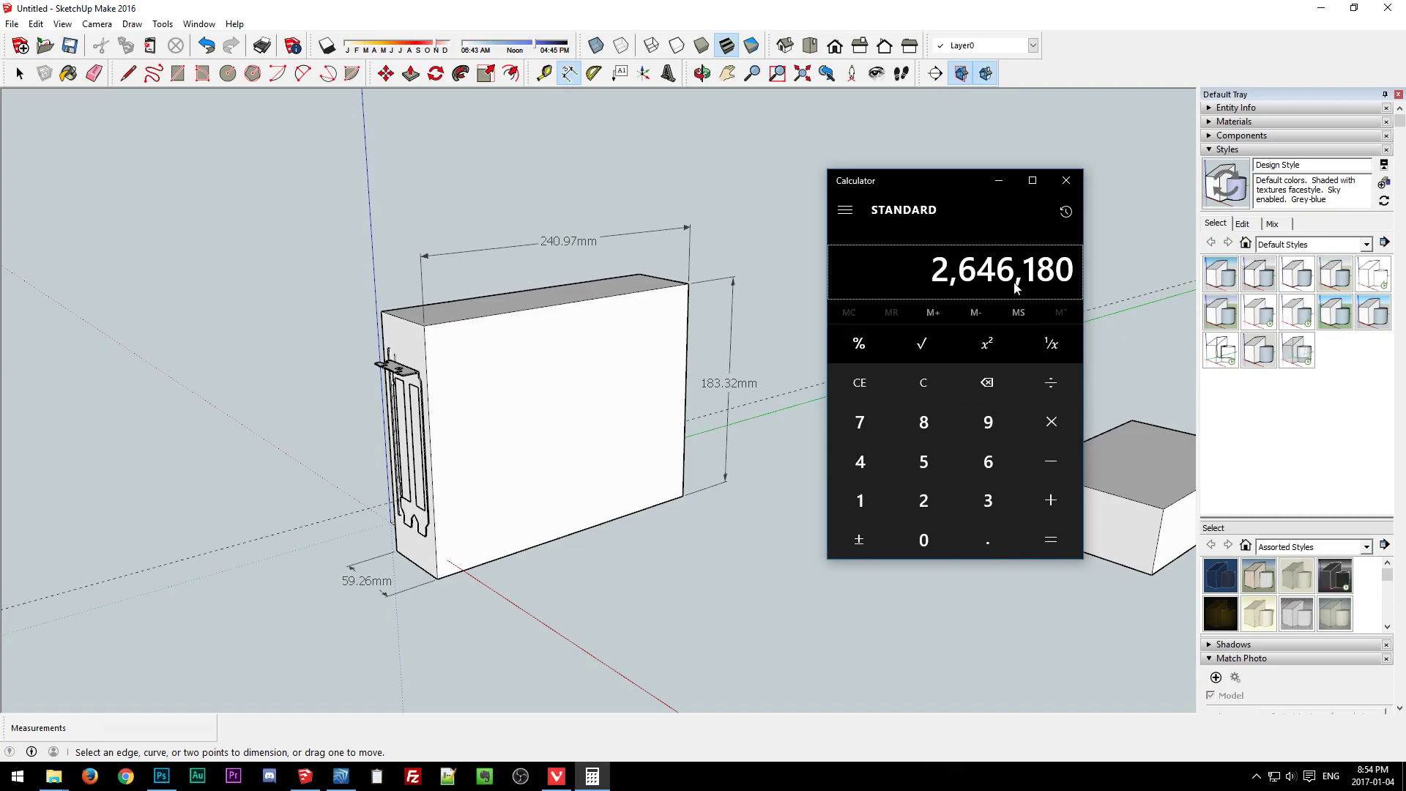
left_click(1067, 180)
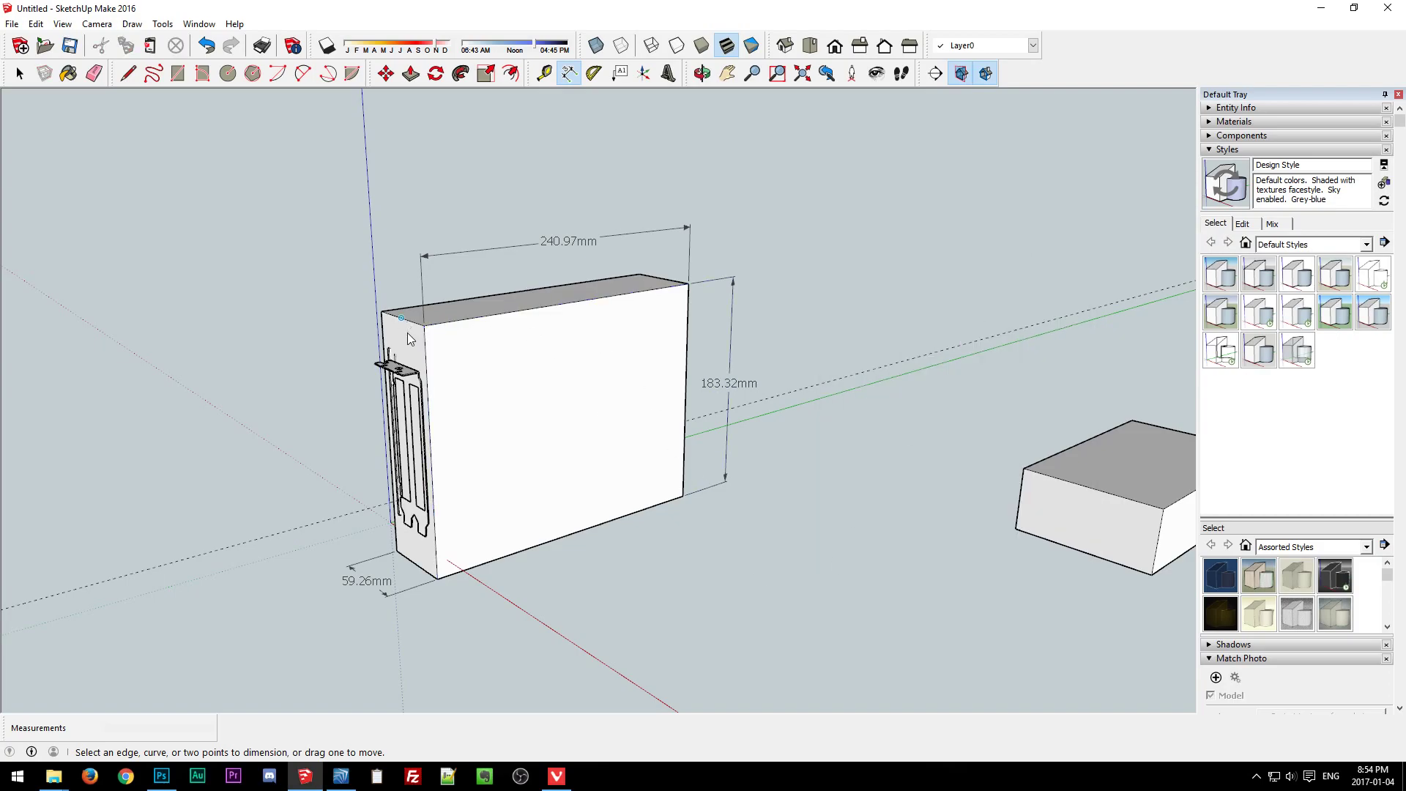
Add another length dimension along the enclosure block's top front edge.
middle_click_drag(577, 320, 488, 424)
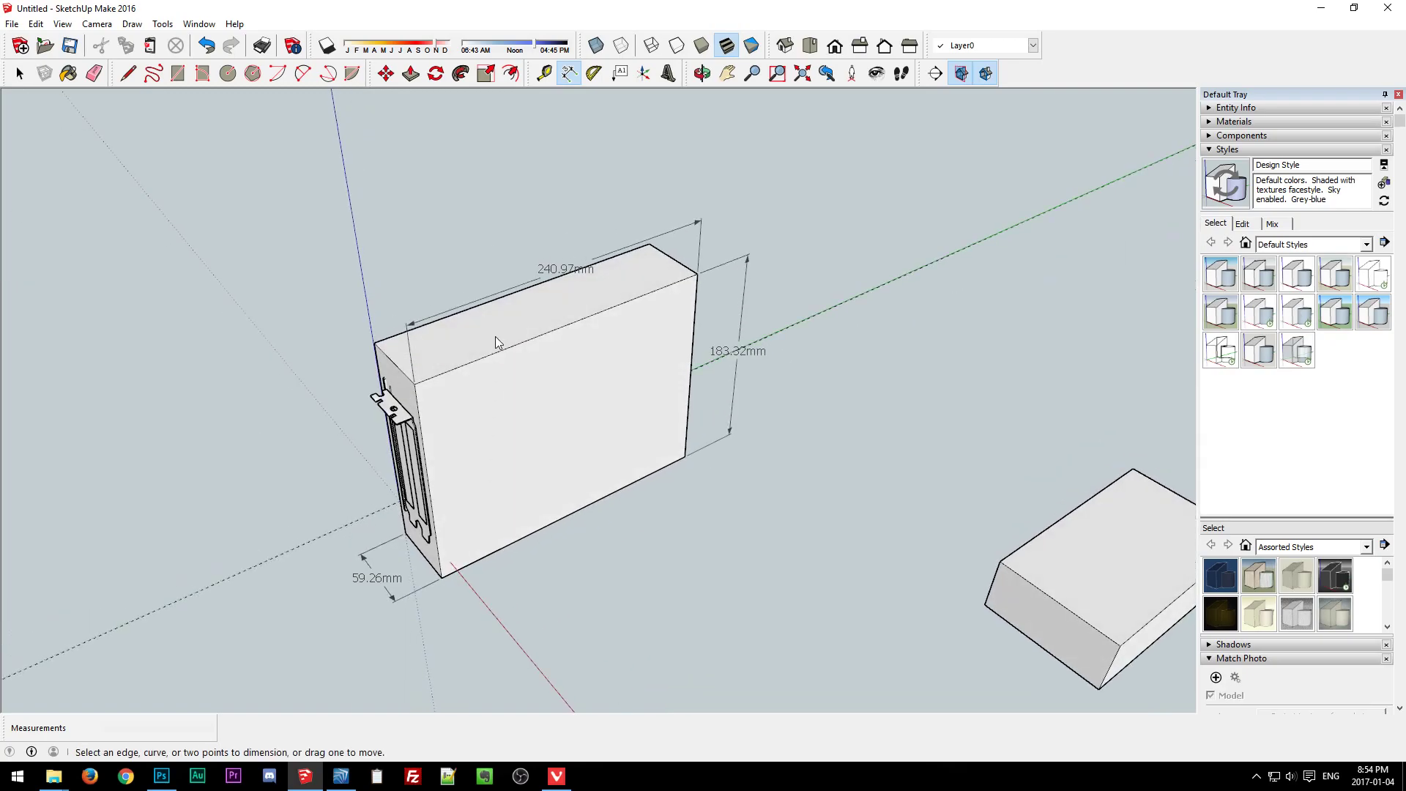
left_click(495, 356)
left_click(512, 354)
key("space")
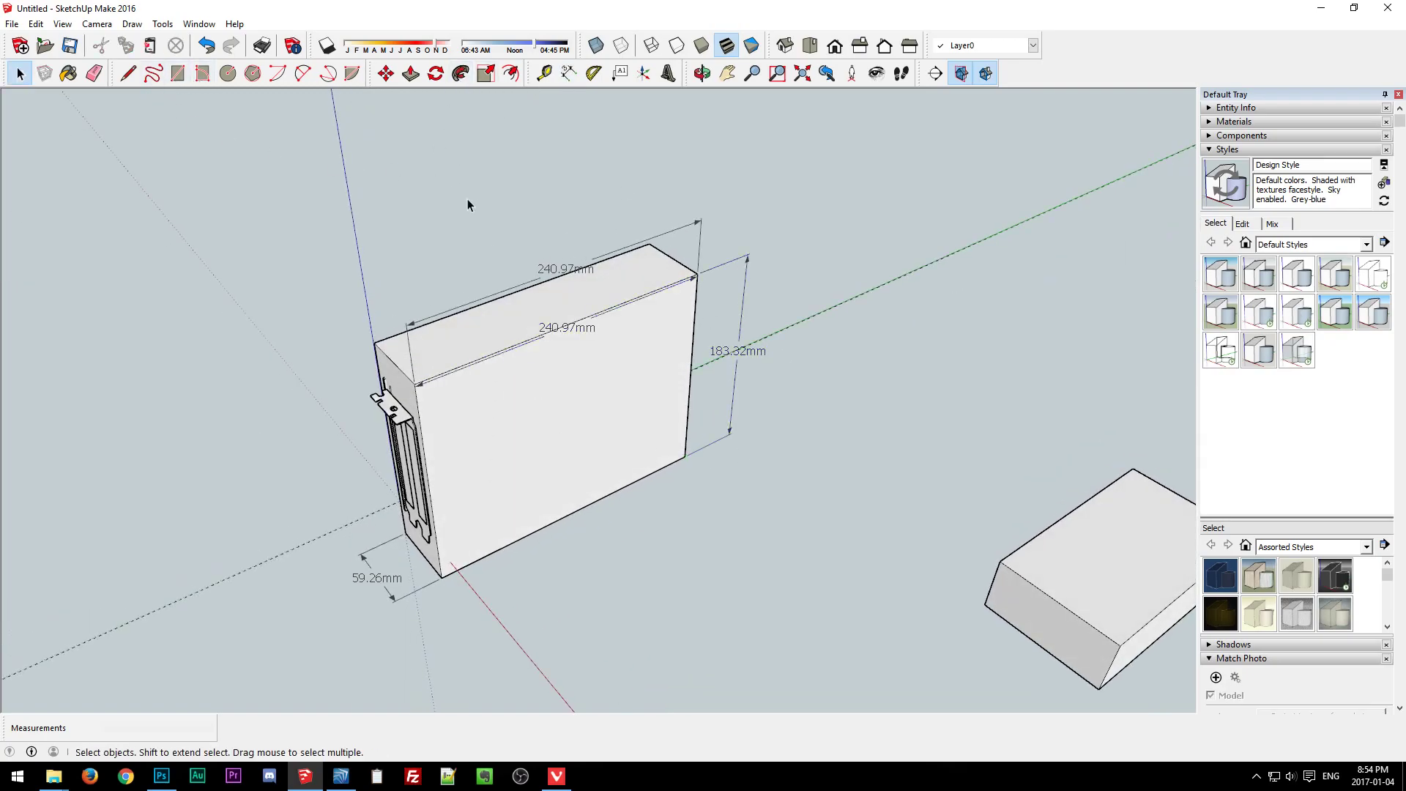
Undo the dimensions placed on the enclosure block.
key("ctrl+z")
key("ctrl+z")
key("ctrl+z")
key("ctrl+z")
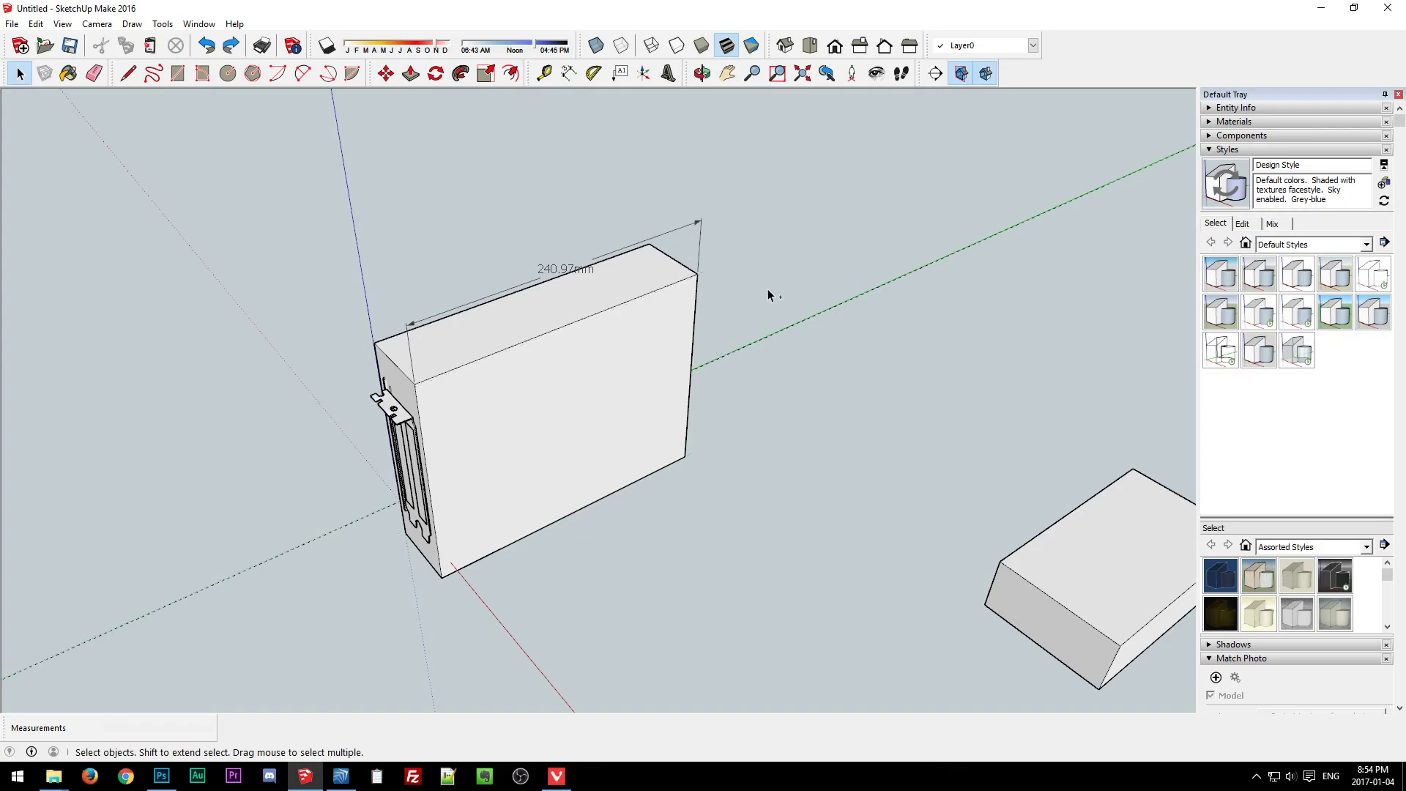
Select all faces and edges of the enclosure block and make them a group.
left_click(615, 327)
triple_click(615, 327)
right_click(617, 320)
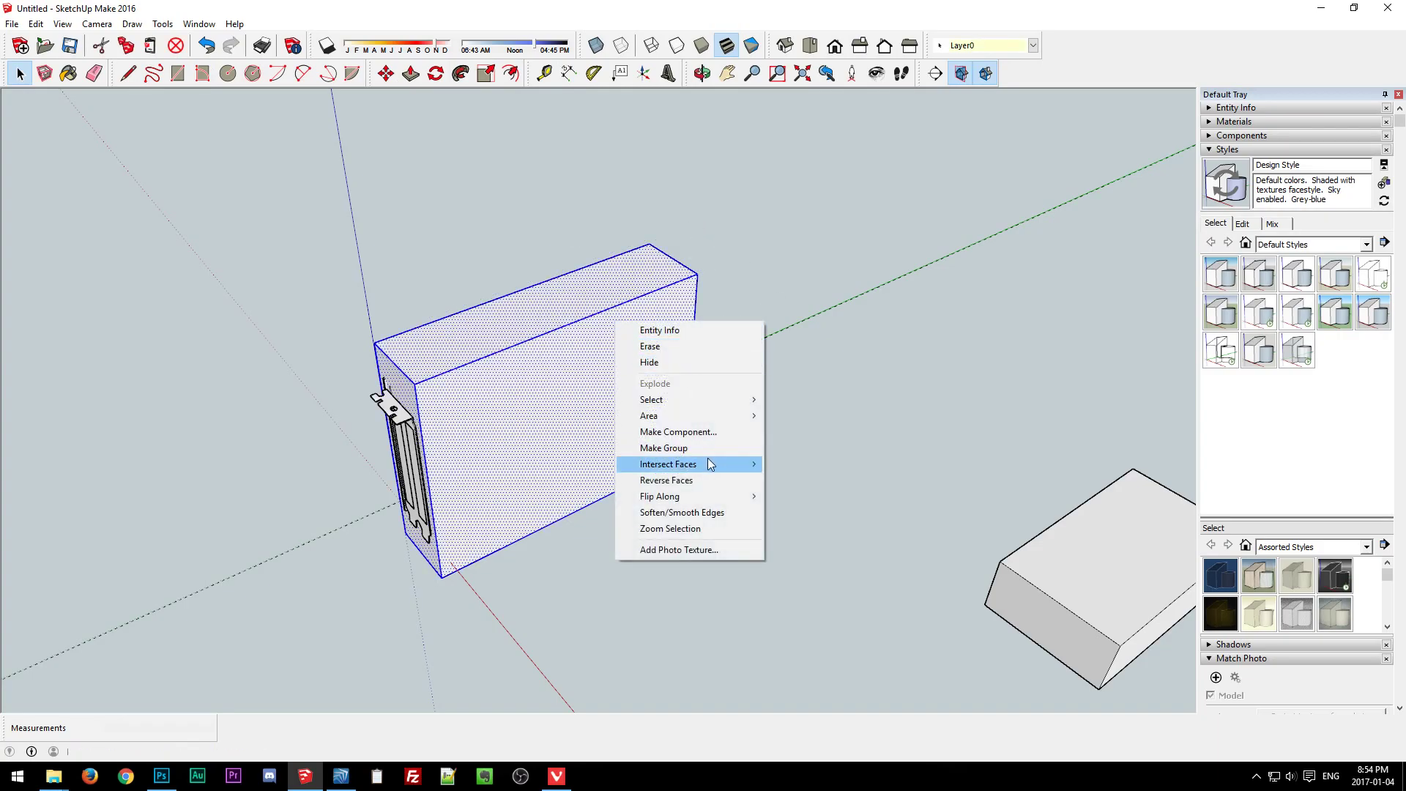
left_click(706, 449)
Show the Entity Info of the enclosure group, read its volume value, and clear the selection.
right_click(591, 343)
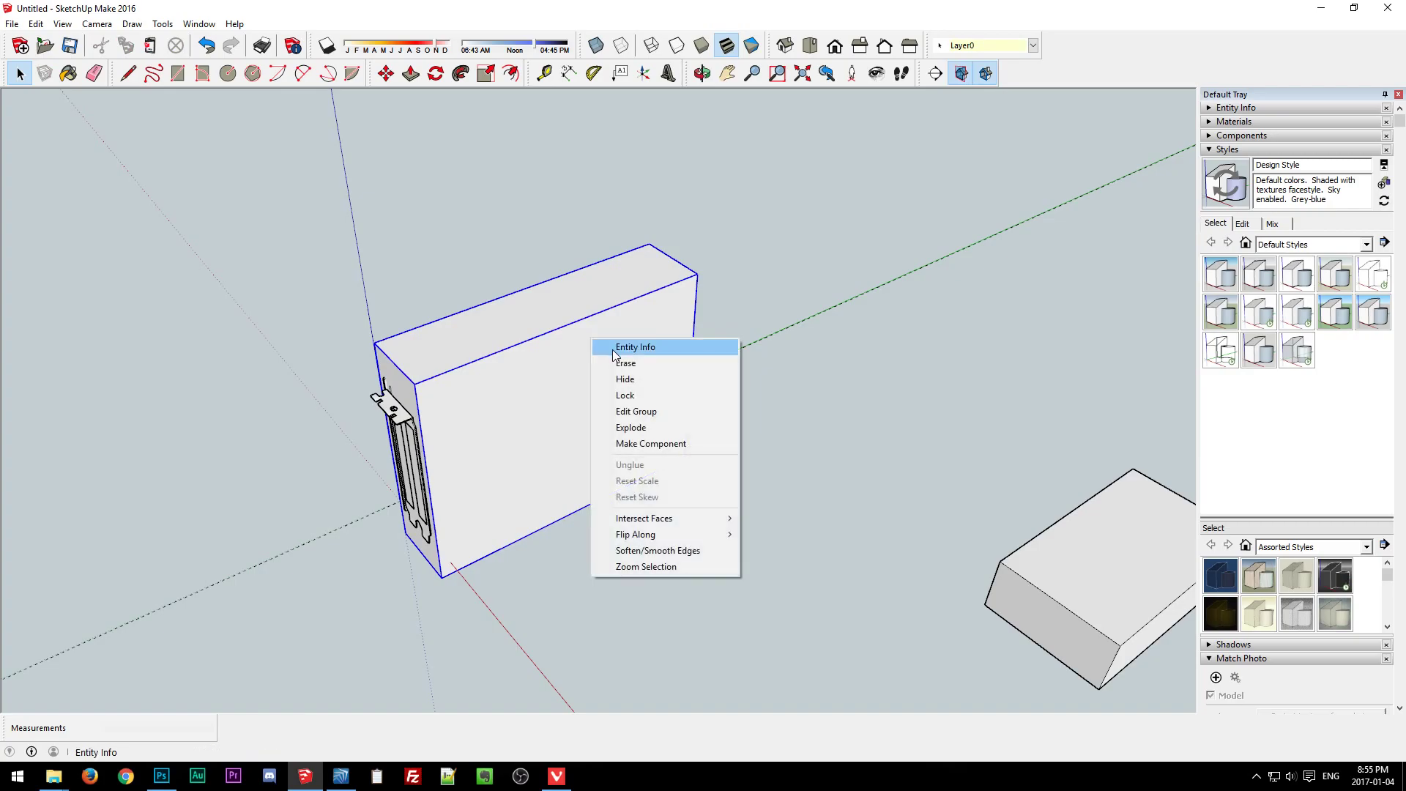
left_click(612, 349)
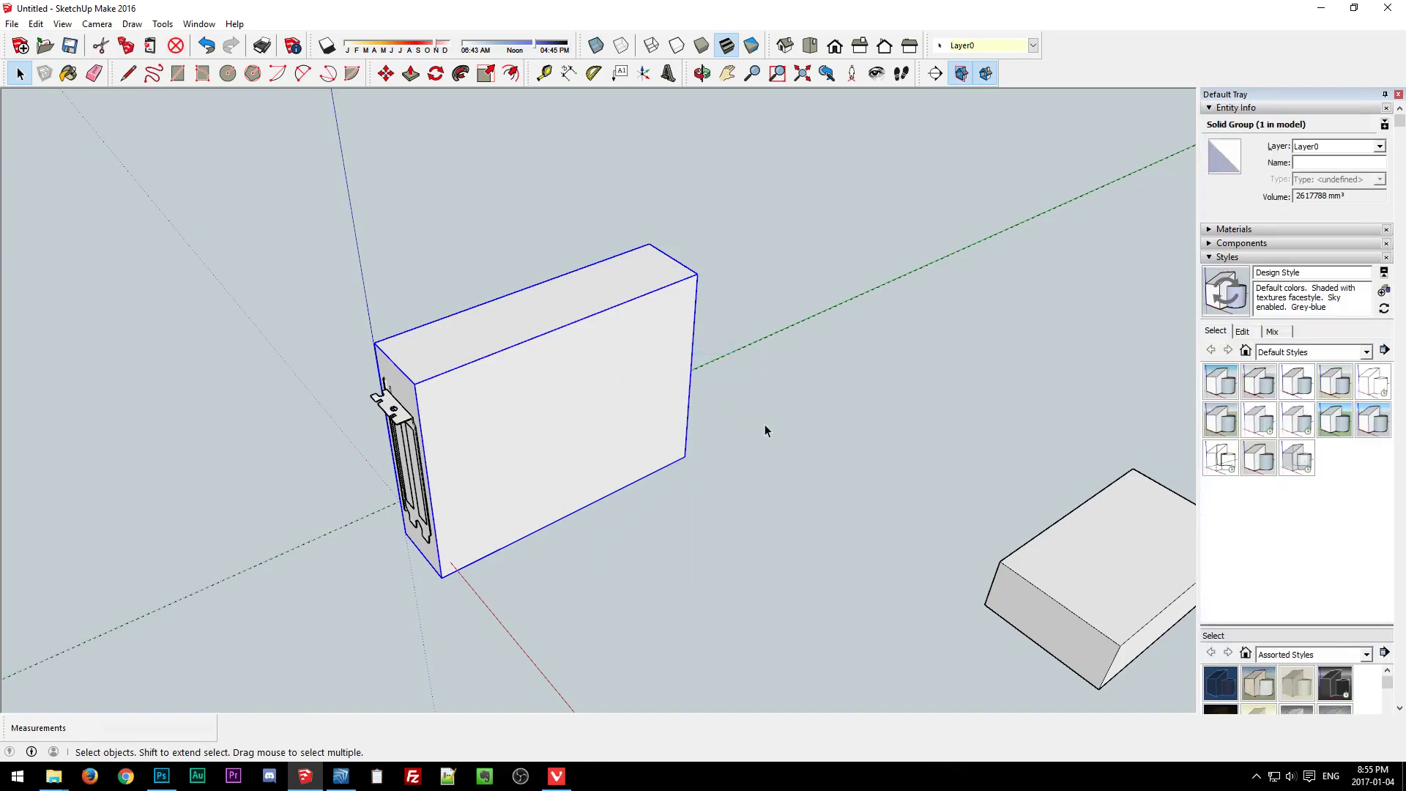
left_click(1329, 196)
left_click_drag(1329, 196, 1277, 197)
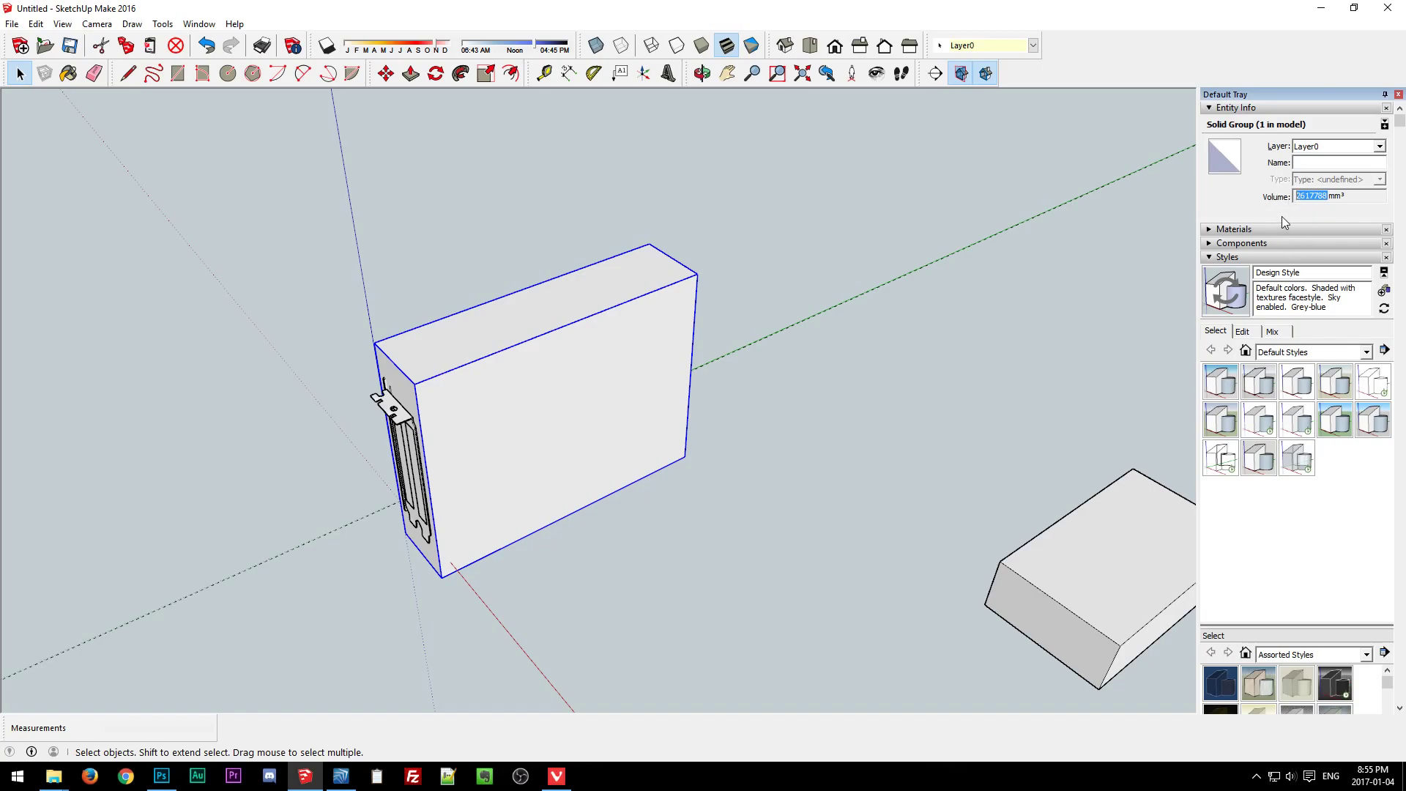
left_click(1316, 196)
left_click_drag(1315, 195, 1302, 198)
left_click(1334, 197)
left_click_drag(1348, 196, 1331, 196)
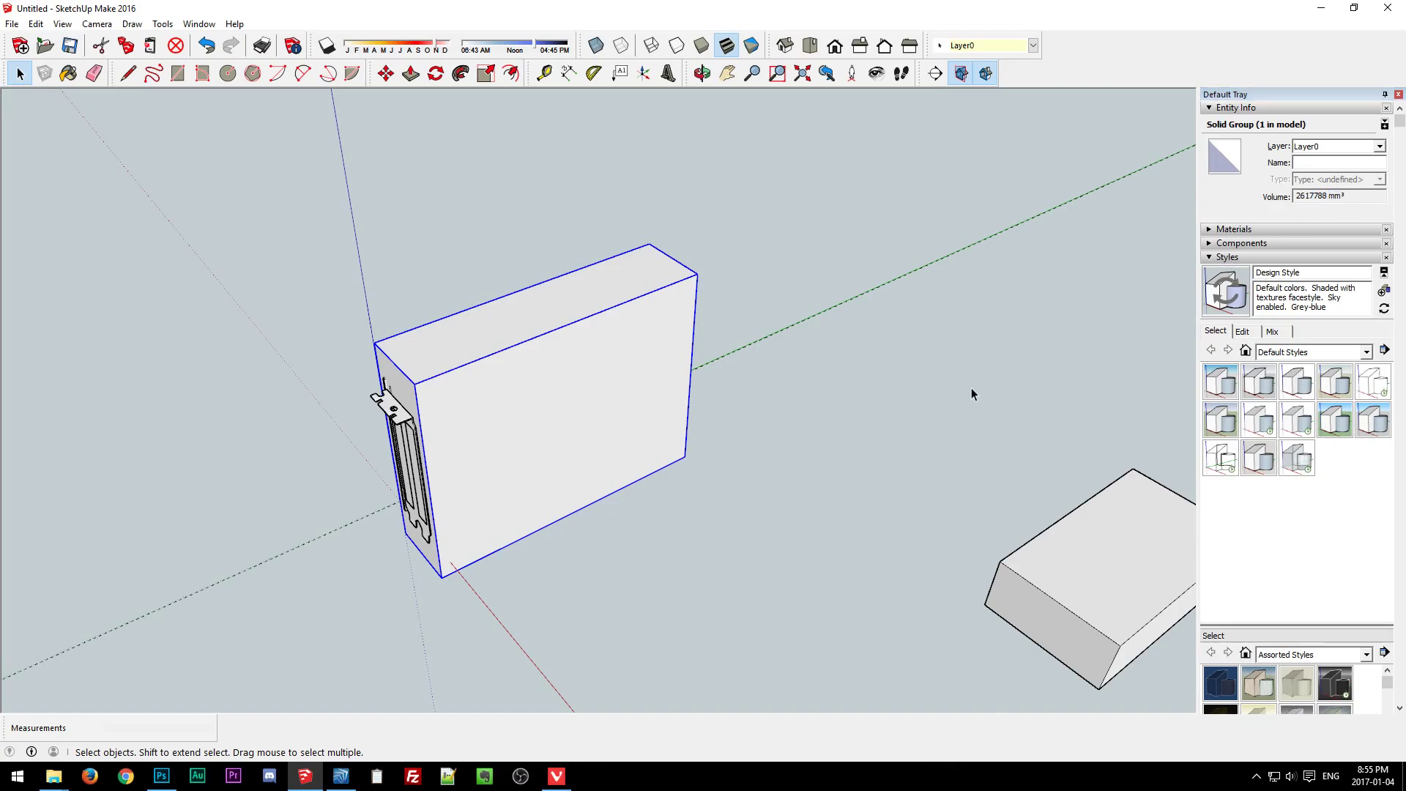
left_click(923, 397)
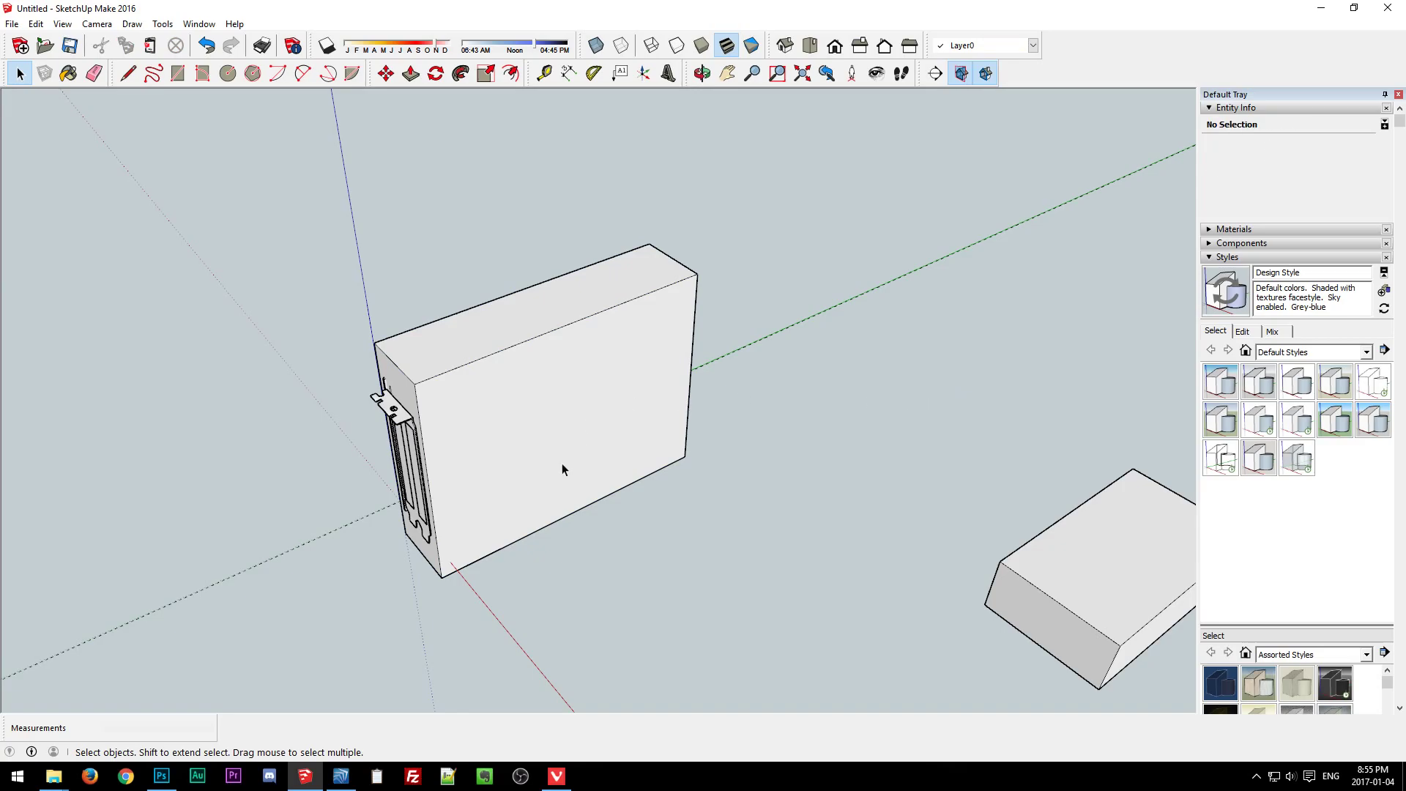
left_click(505, 518)
left_click(706, 584)
left_click(473, 480)
left_click(556, 605)
middle_click_drag(547, 608, 549, 486)
middle_click_drag(835, 475, 718, 587)
Delete the enclosure group surrounding the components.
left_click(592, 400)
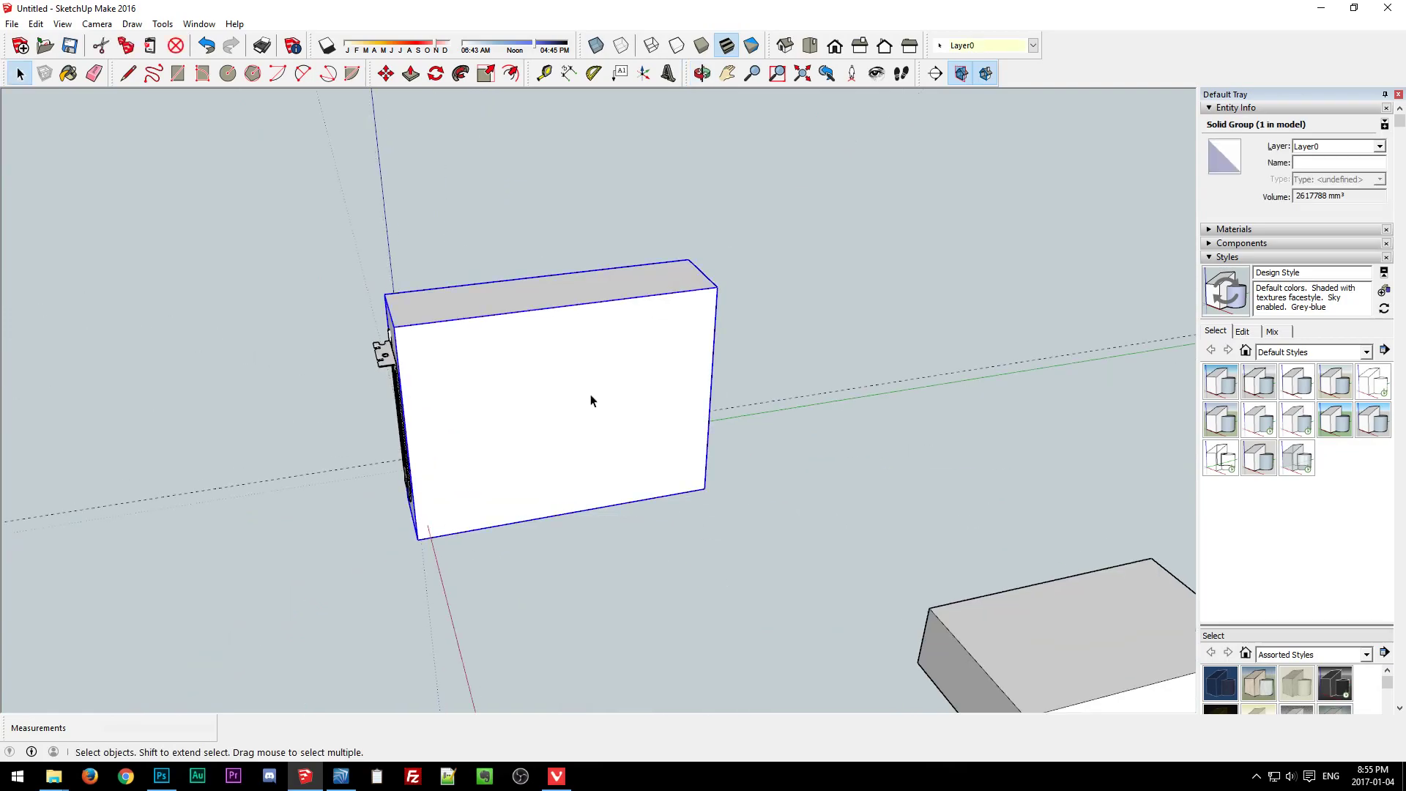
right_click(591, 396)
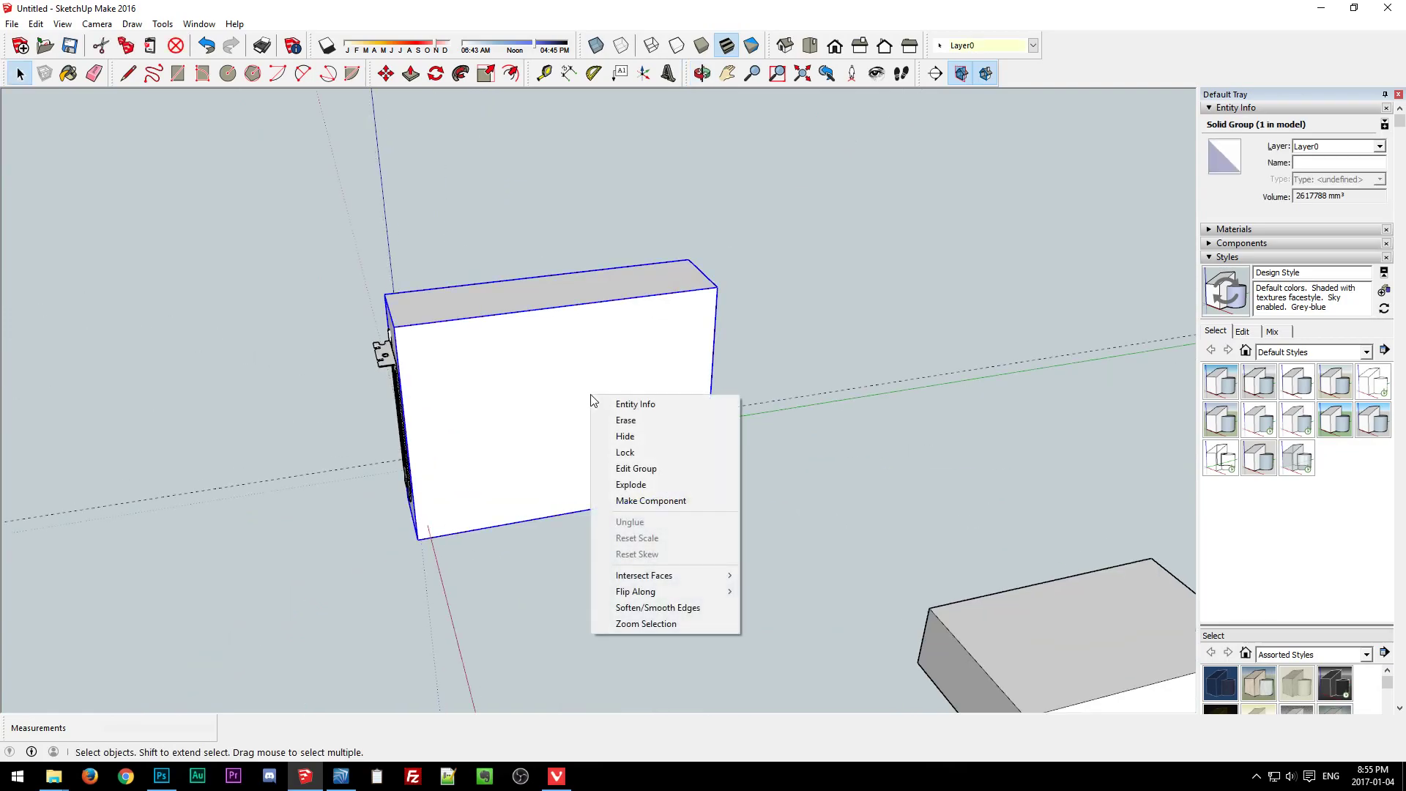
left_click(552, 487)
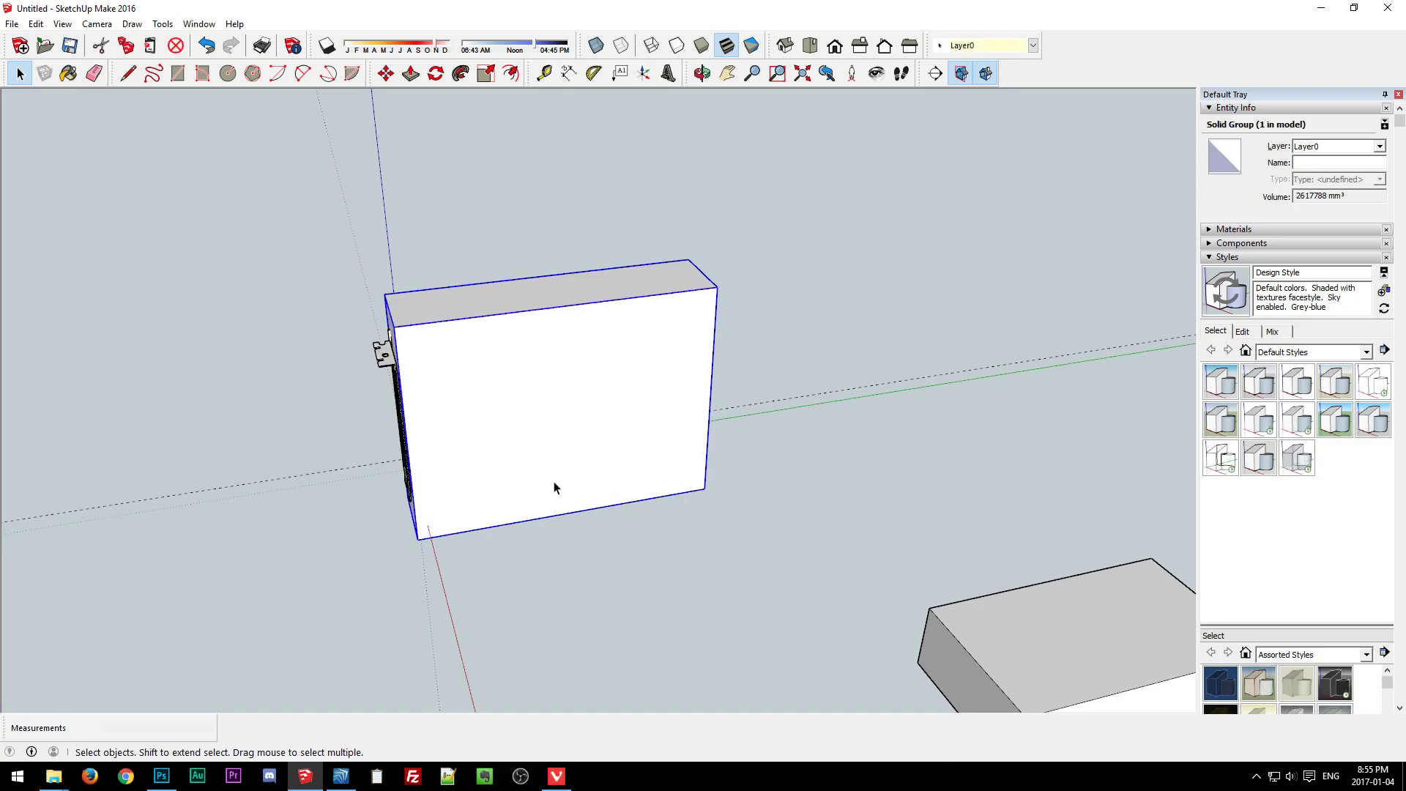
key("Delete")
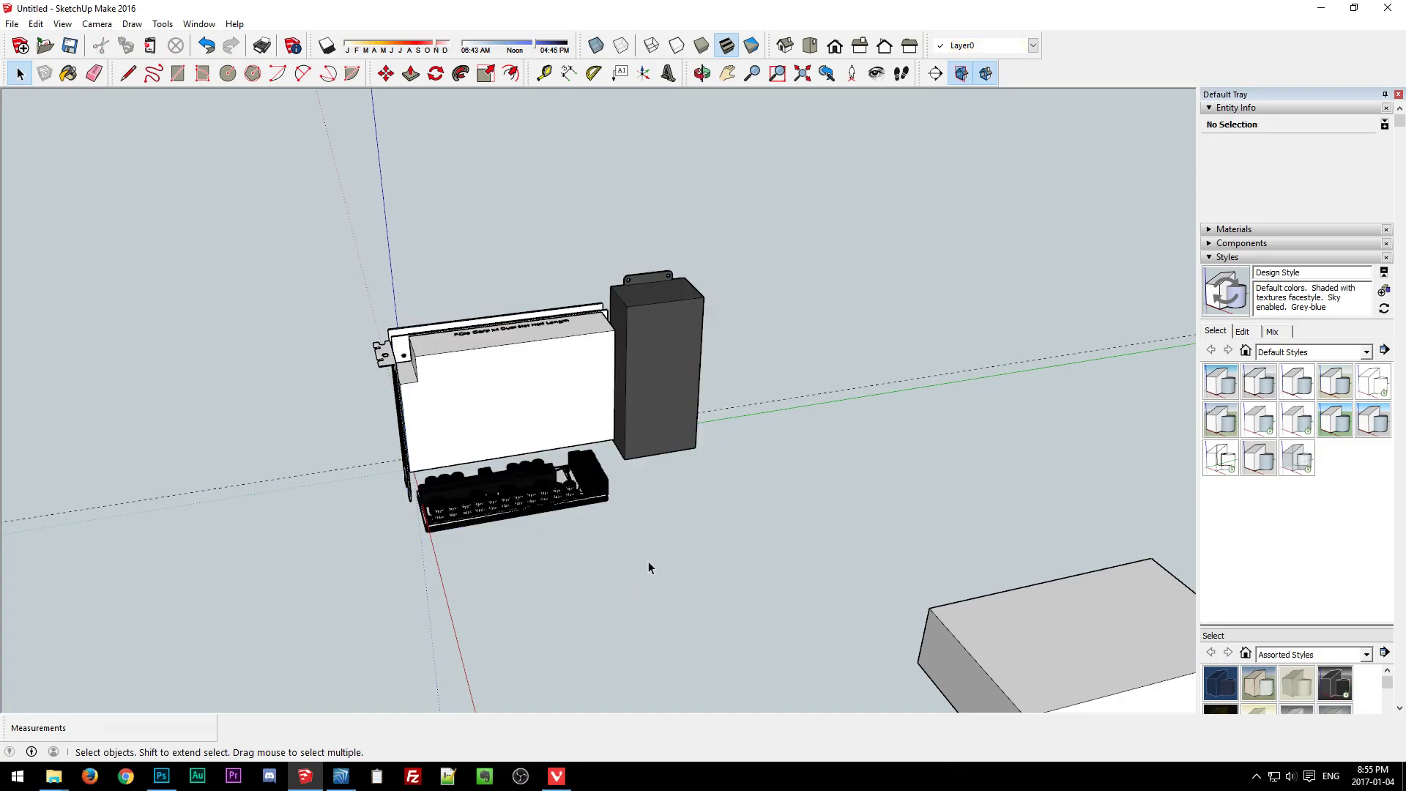
Examine the layout of the PCIe card, the board below it and the power supply from several angles.
middle_click_drag(549, 586, 707, 443)
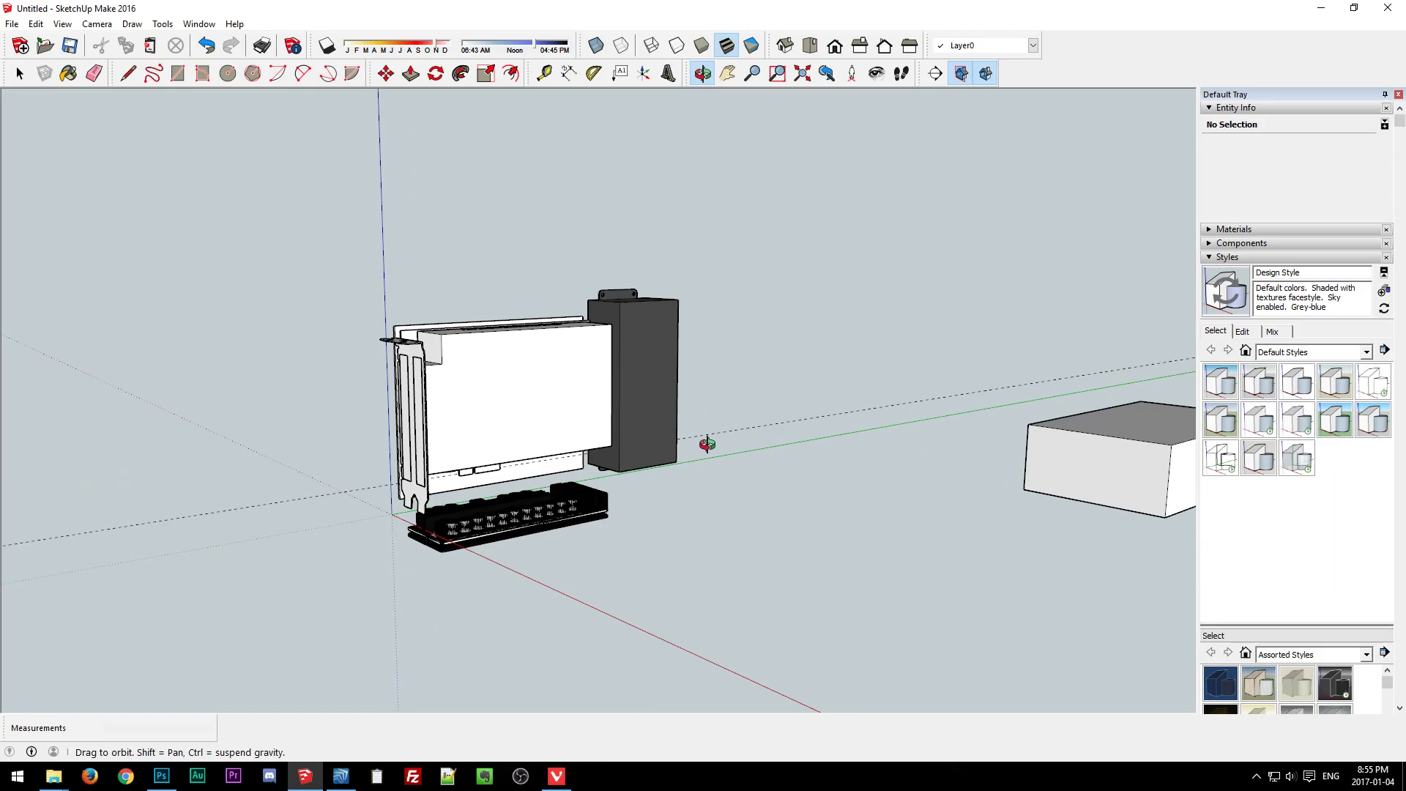
middle_click_drag(707, 444, 363, 601)
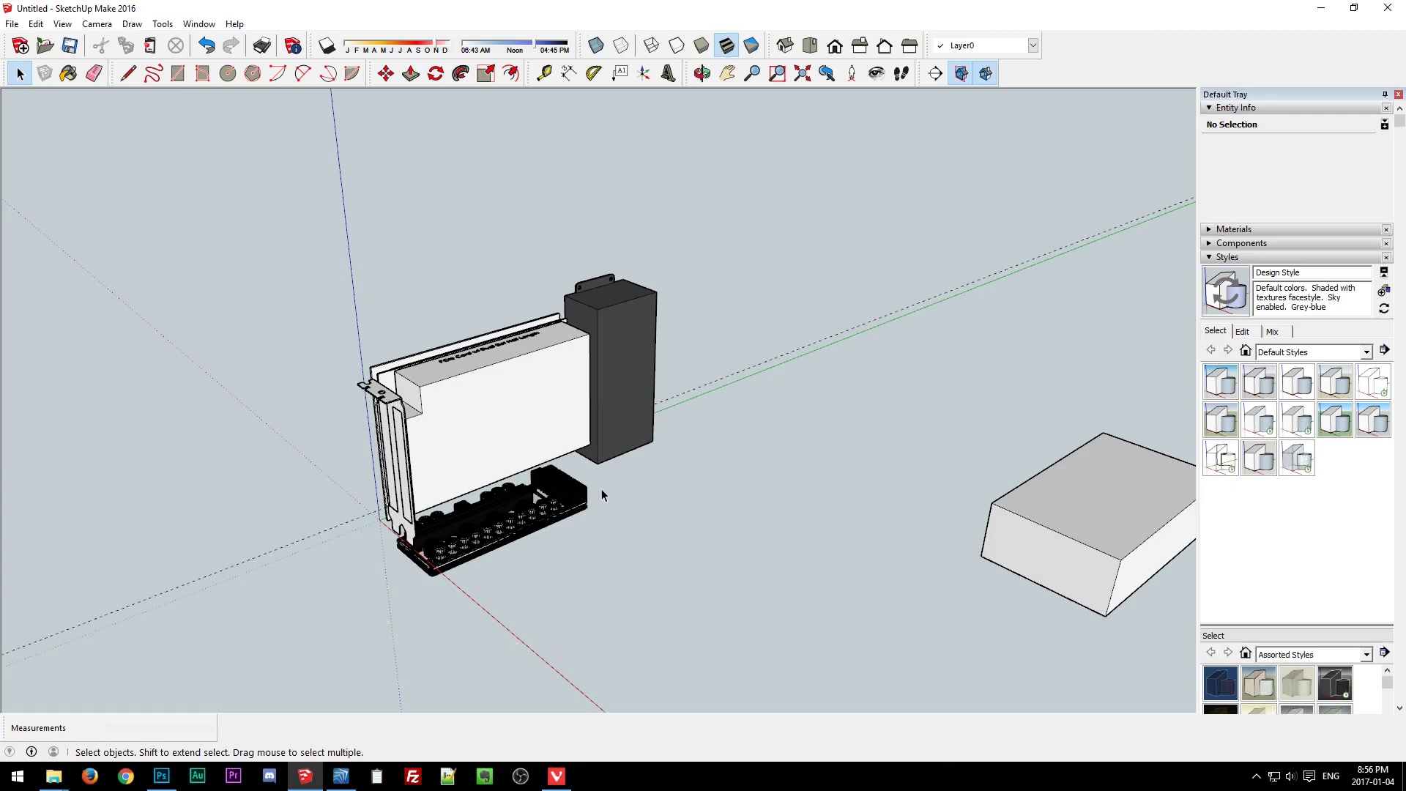
left_click(547, 421)
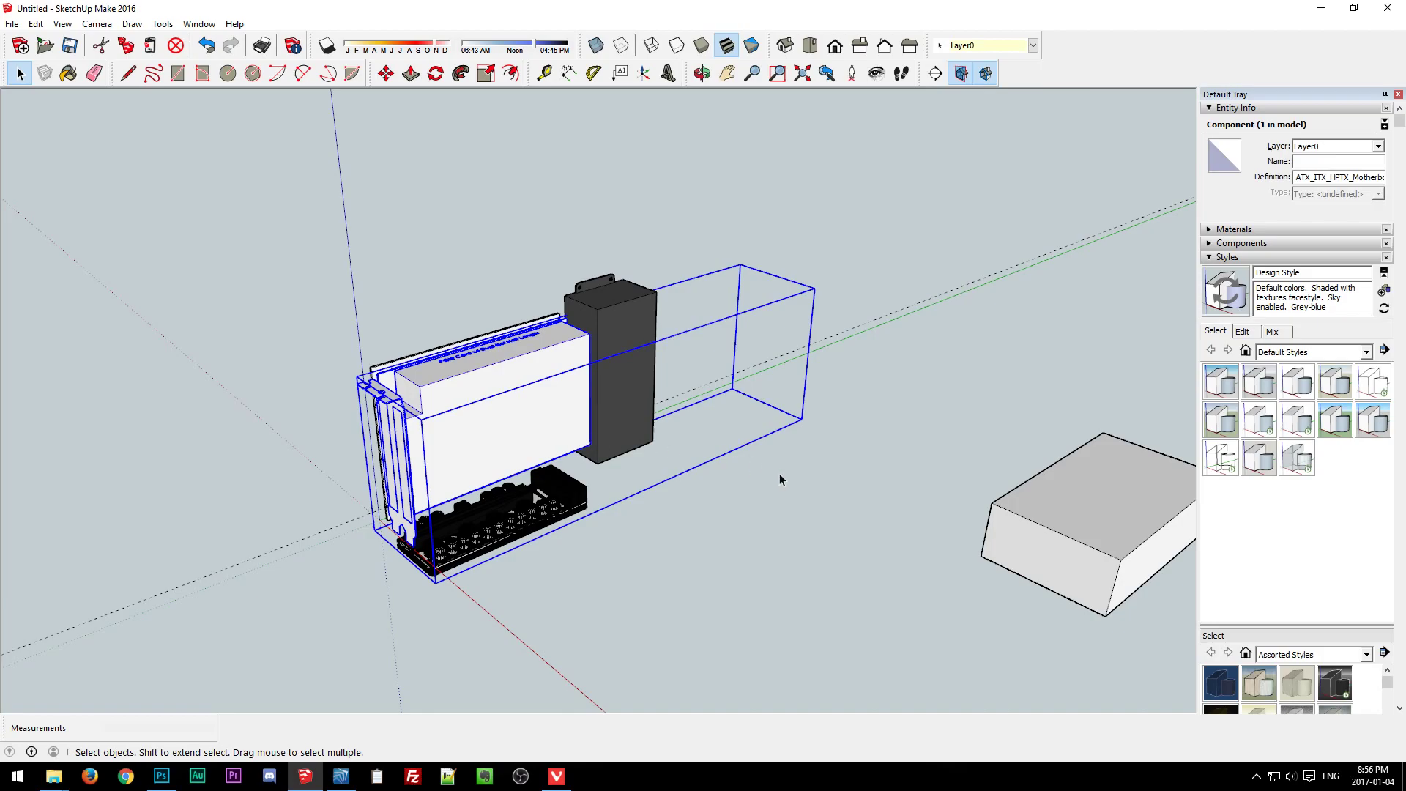
left_click(736, 562)
middle_click_drag(671, 495, 553, 546)
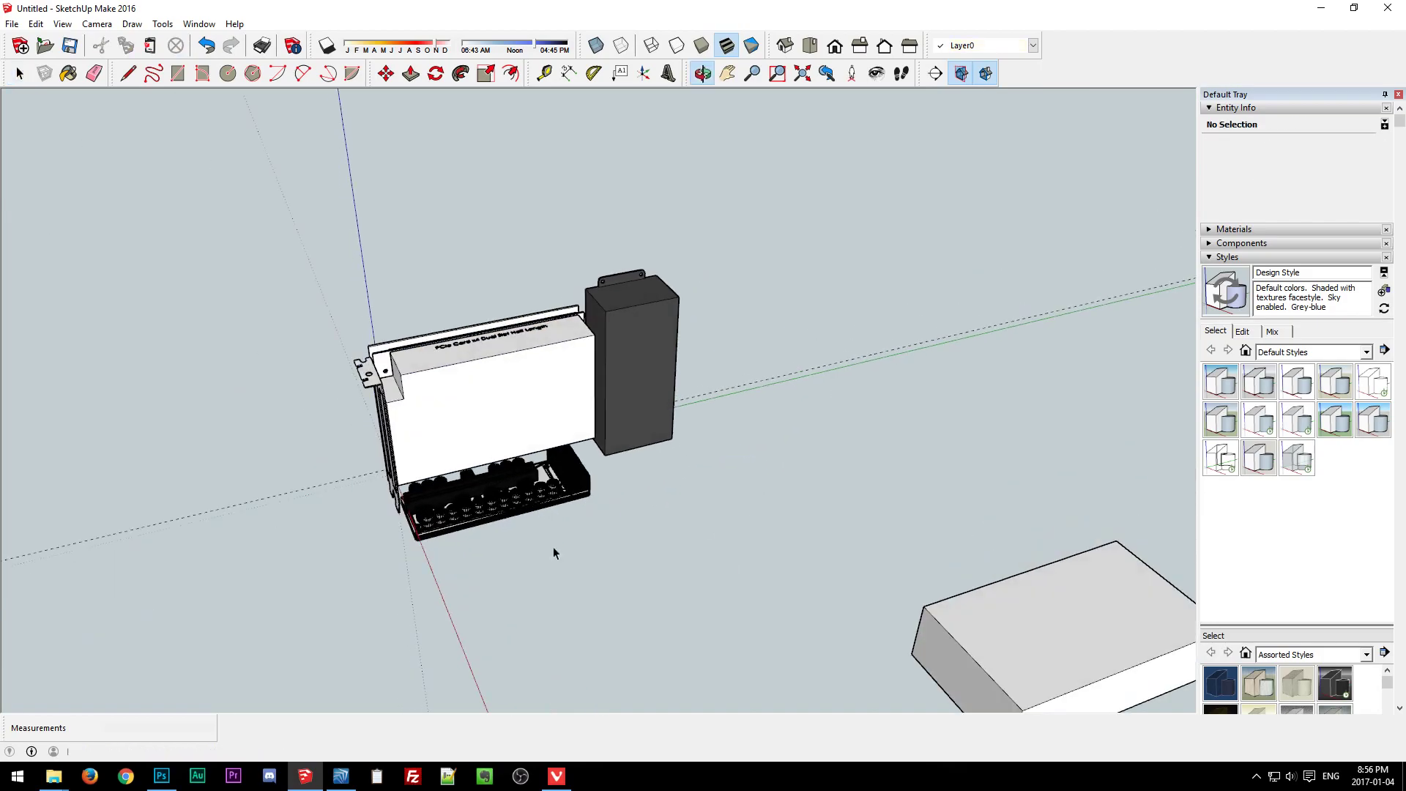
left_click(531, 361)
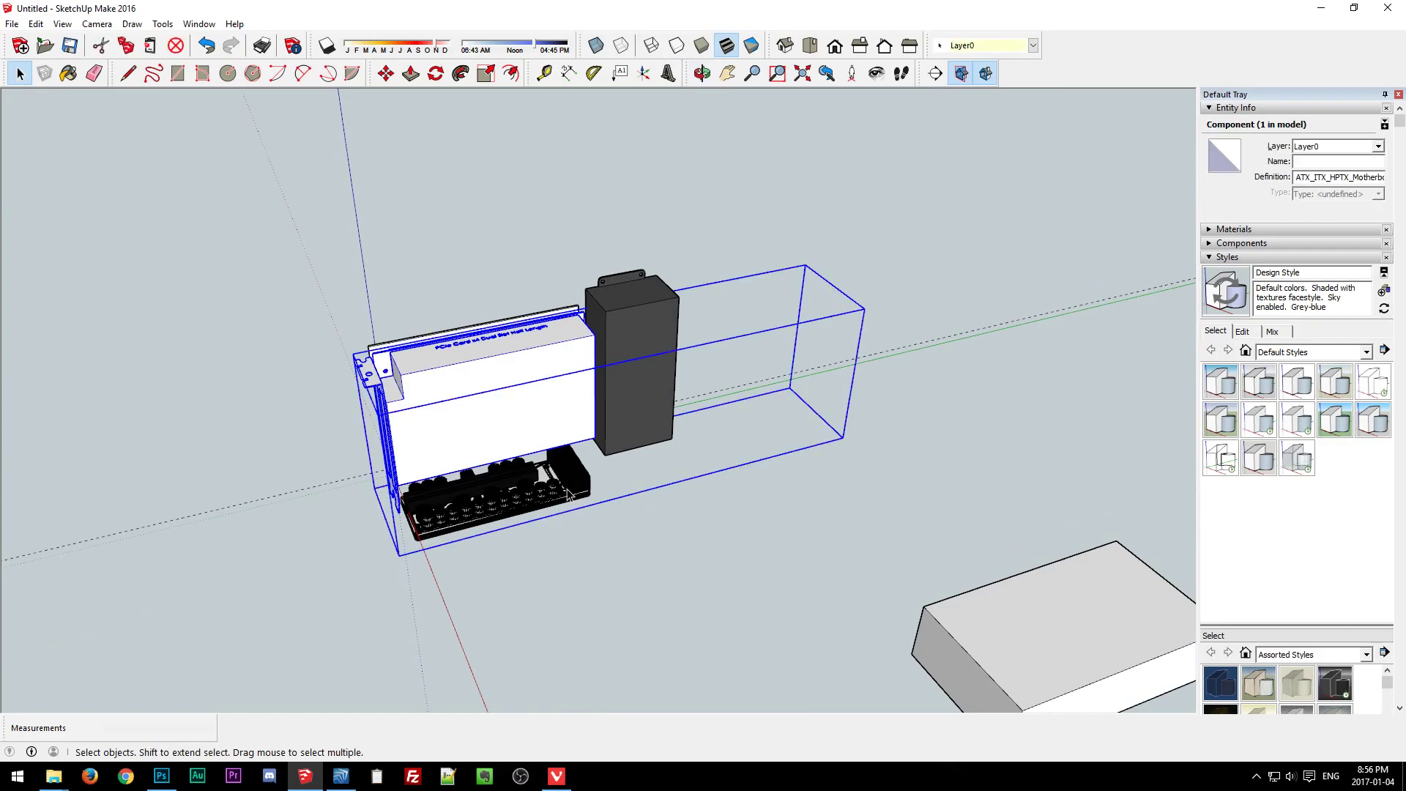
left_click(627, 577)
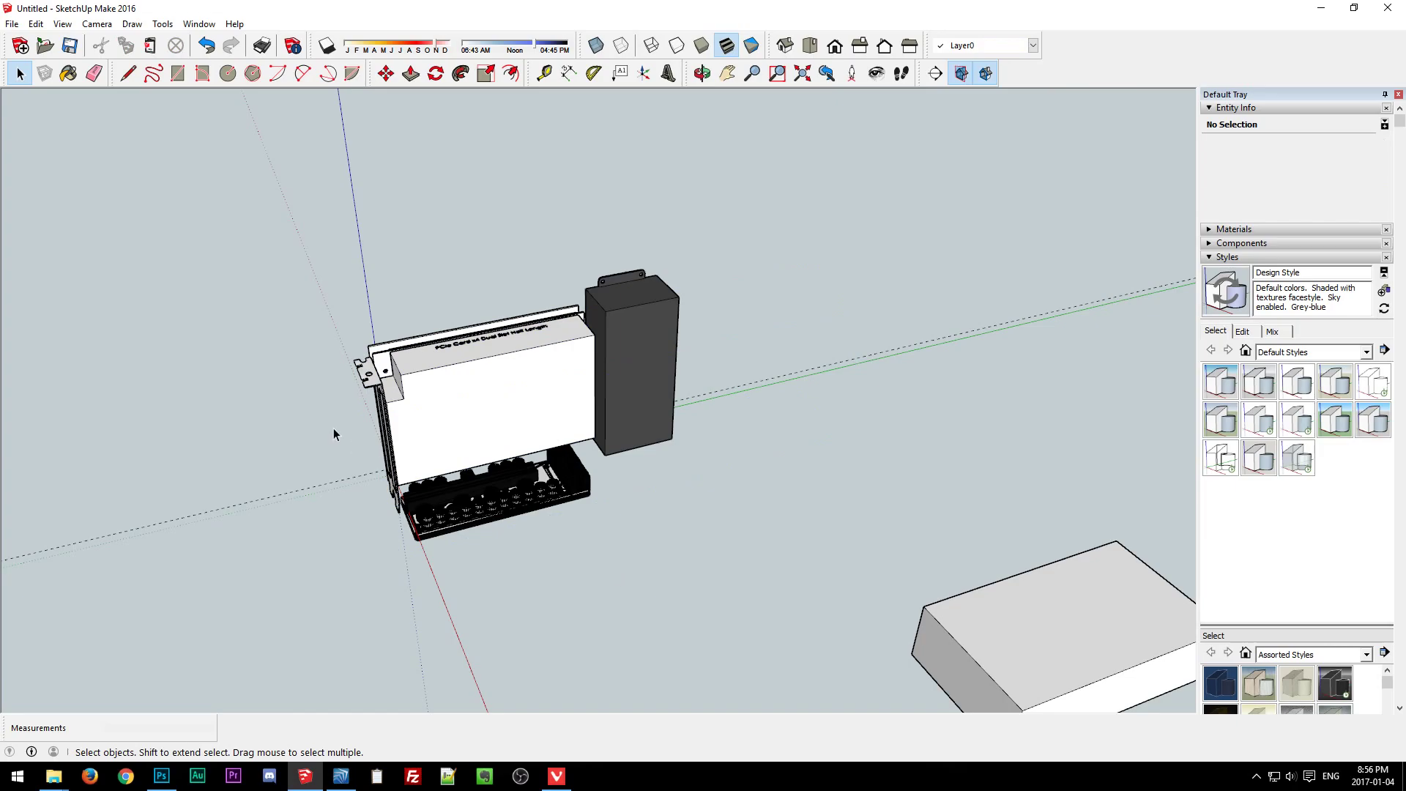
scroll(397, 407, "up", 5)
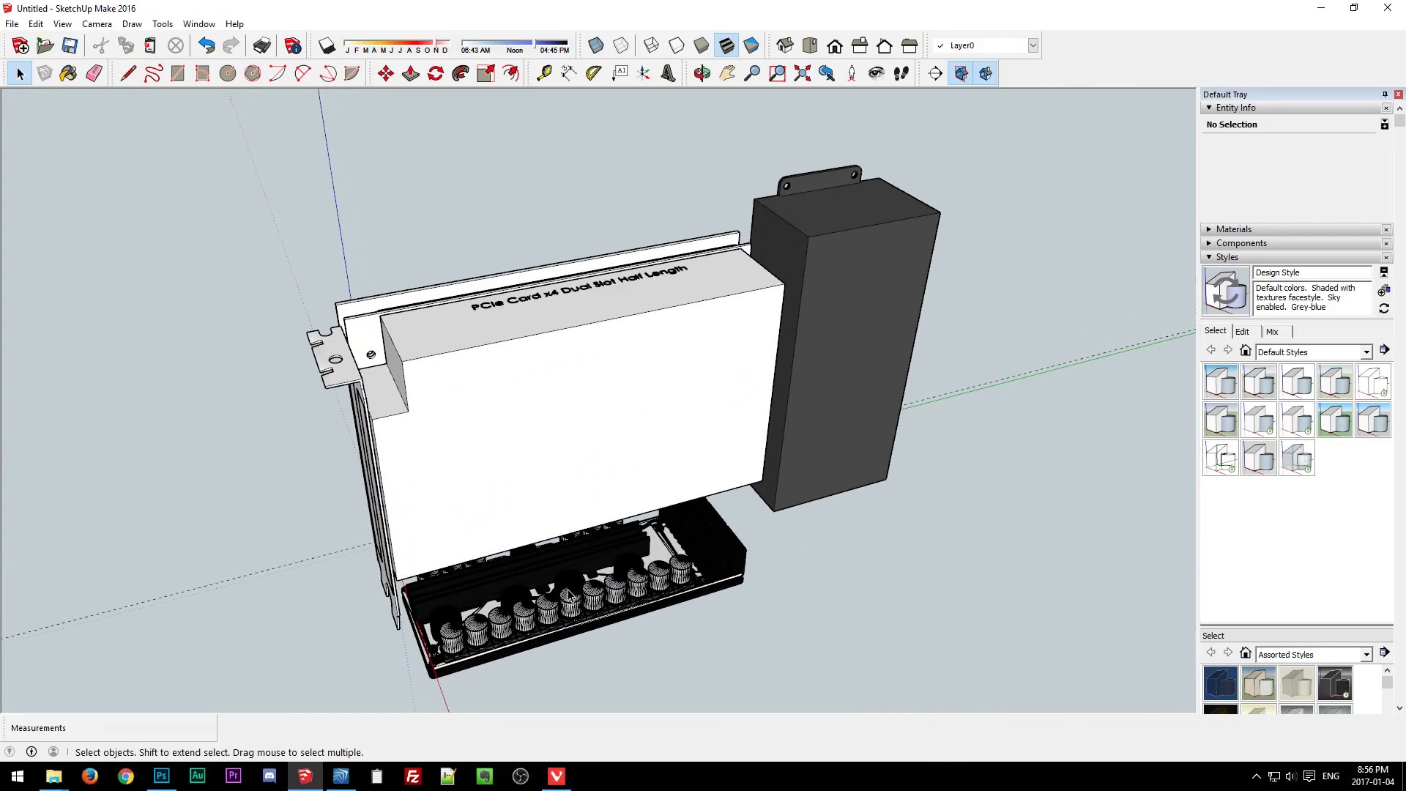
middle_click_drag(397, 407, 442, 176)
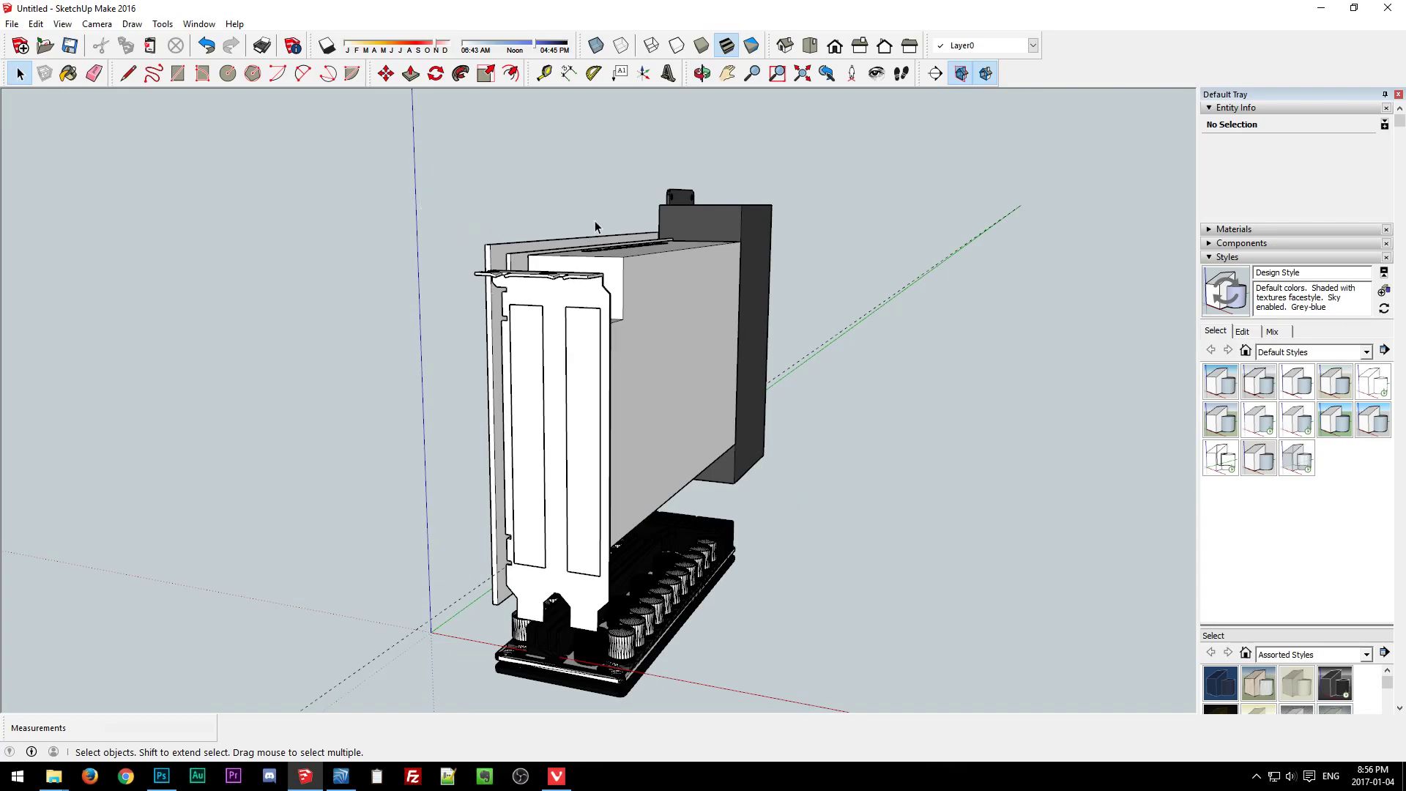
middle_click_drag(715, 371, 449, 534)
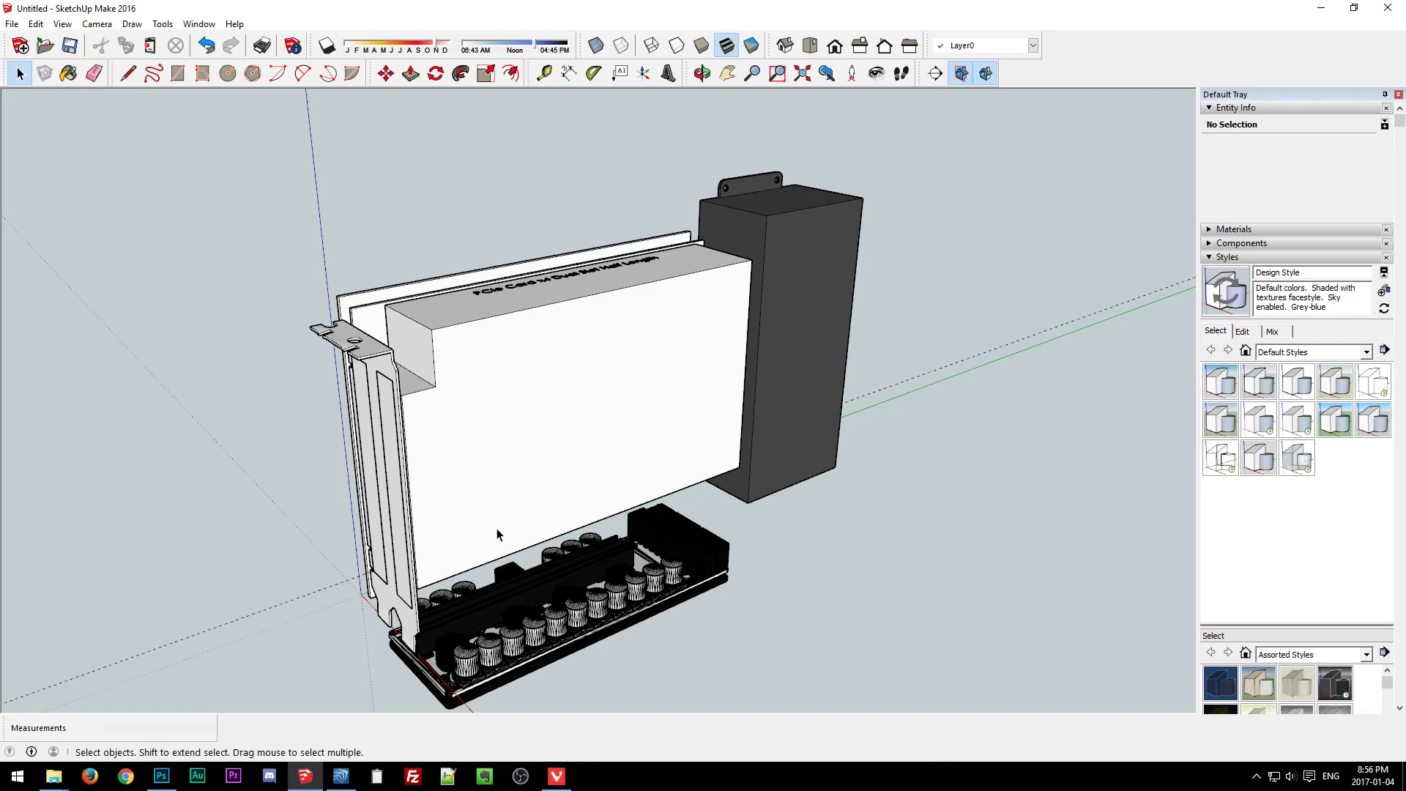
middle_click_drag(756, 536, 682, 508)
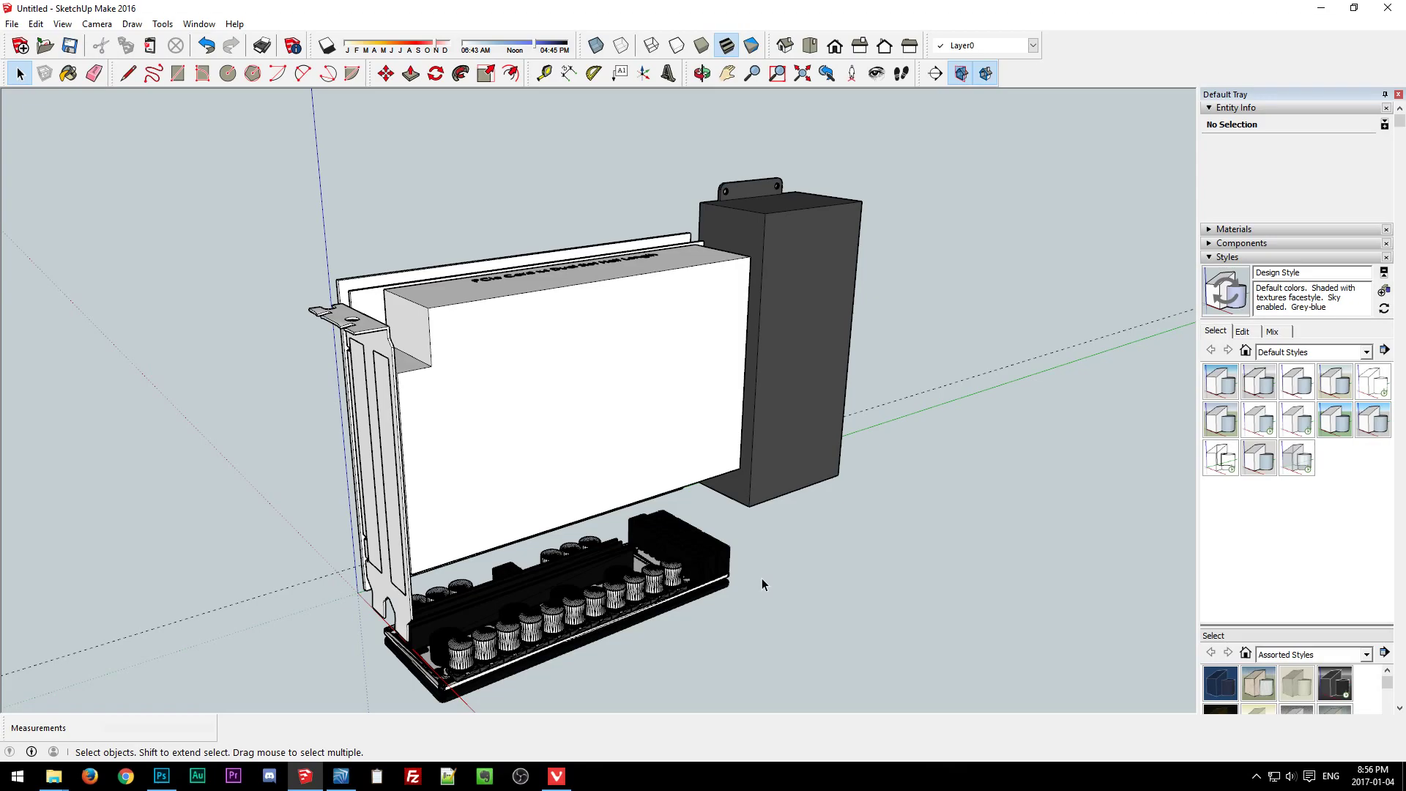
middle_click_drag(813, 527, 701, 595)
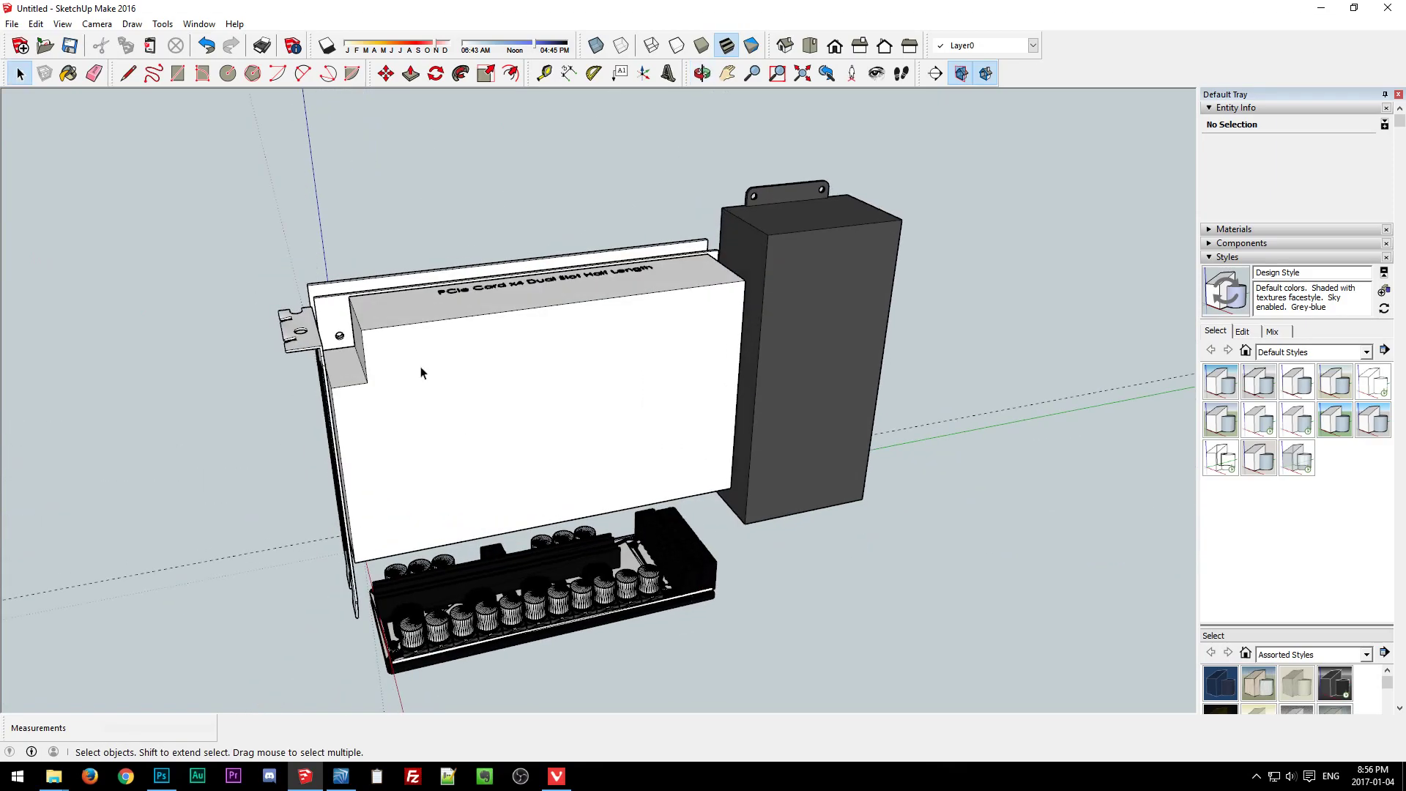
Delete the PCIe card to inspect the thin panel behind it, and undo the deletion.
left_click(404, 376)
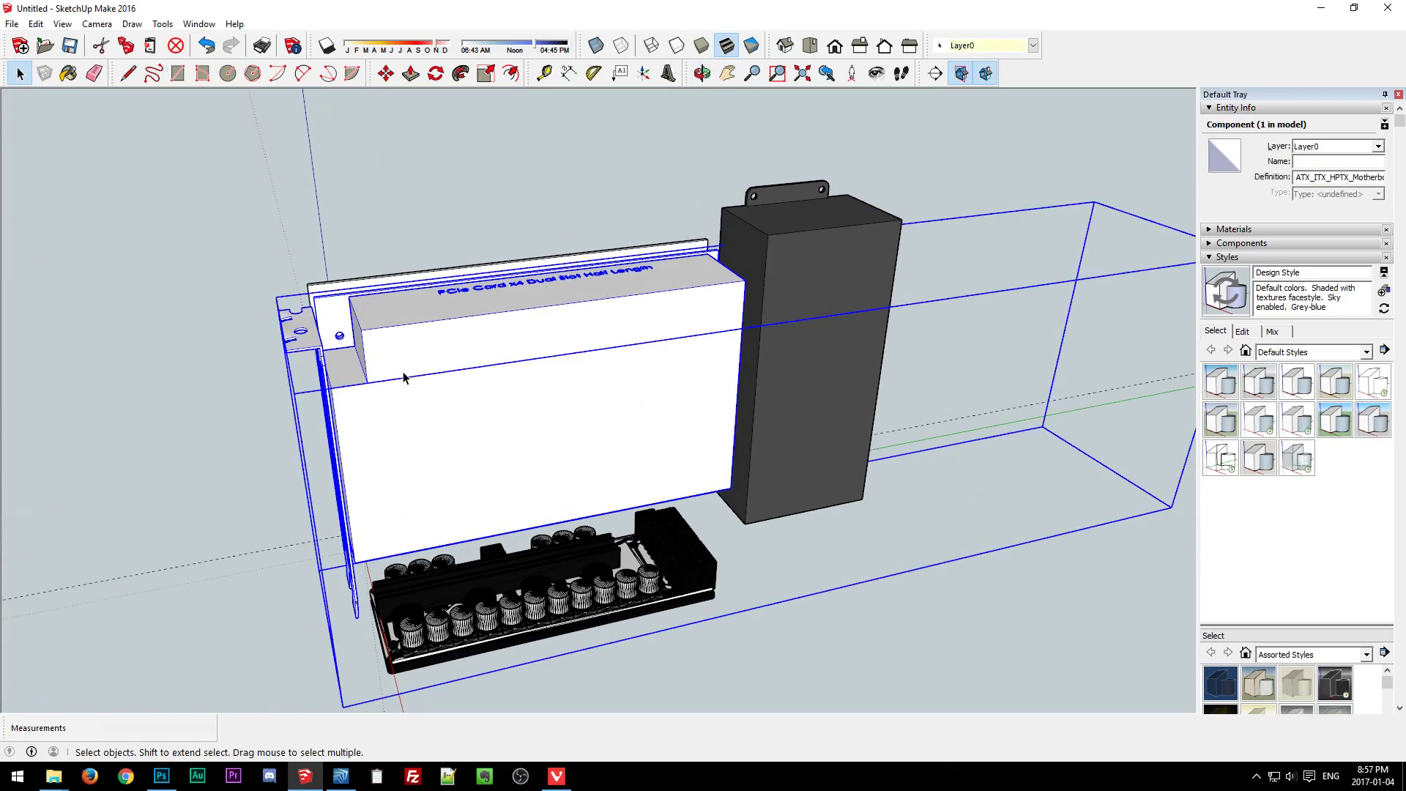
key("Delete")
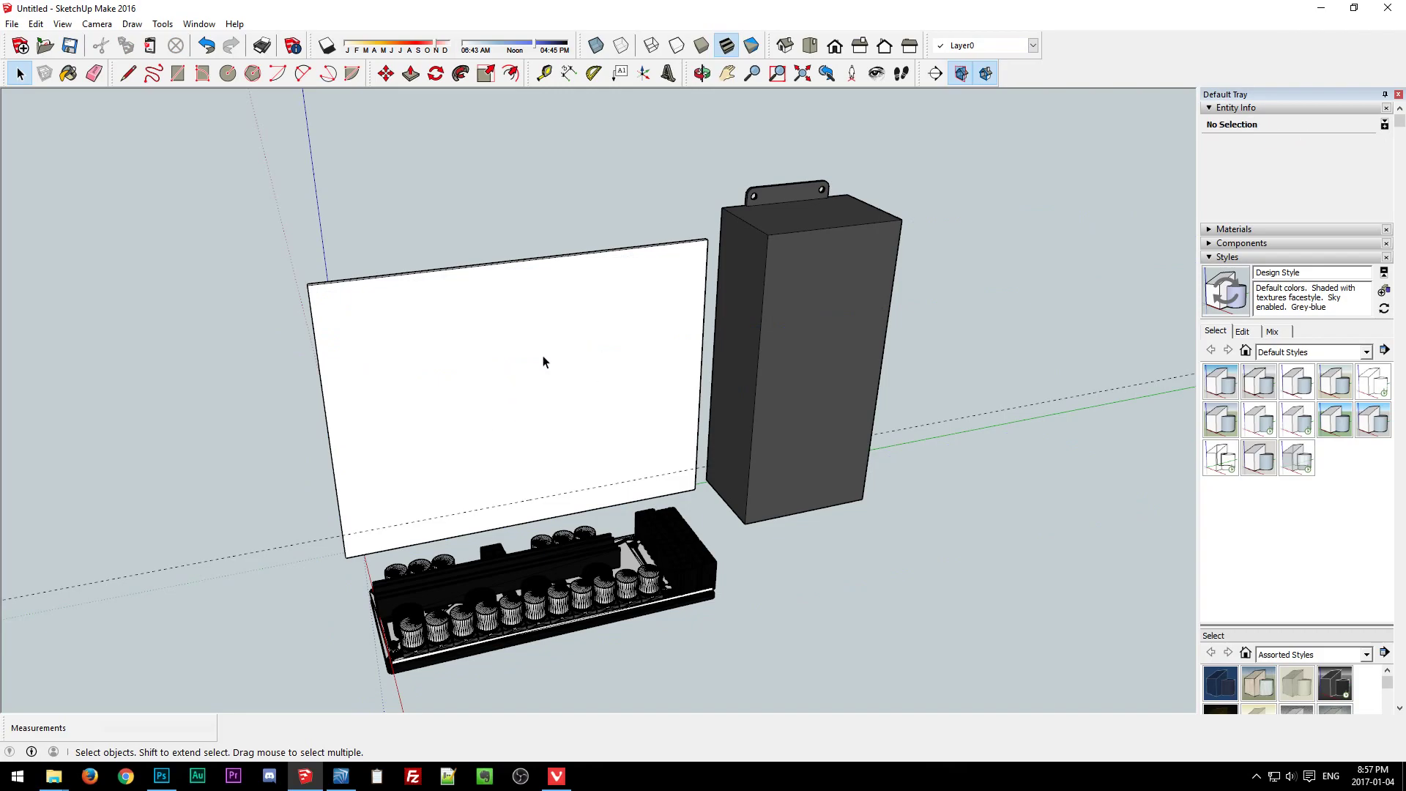
left_click(541, 366)
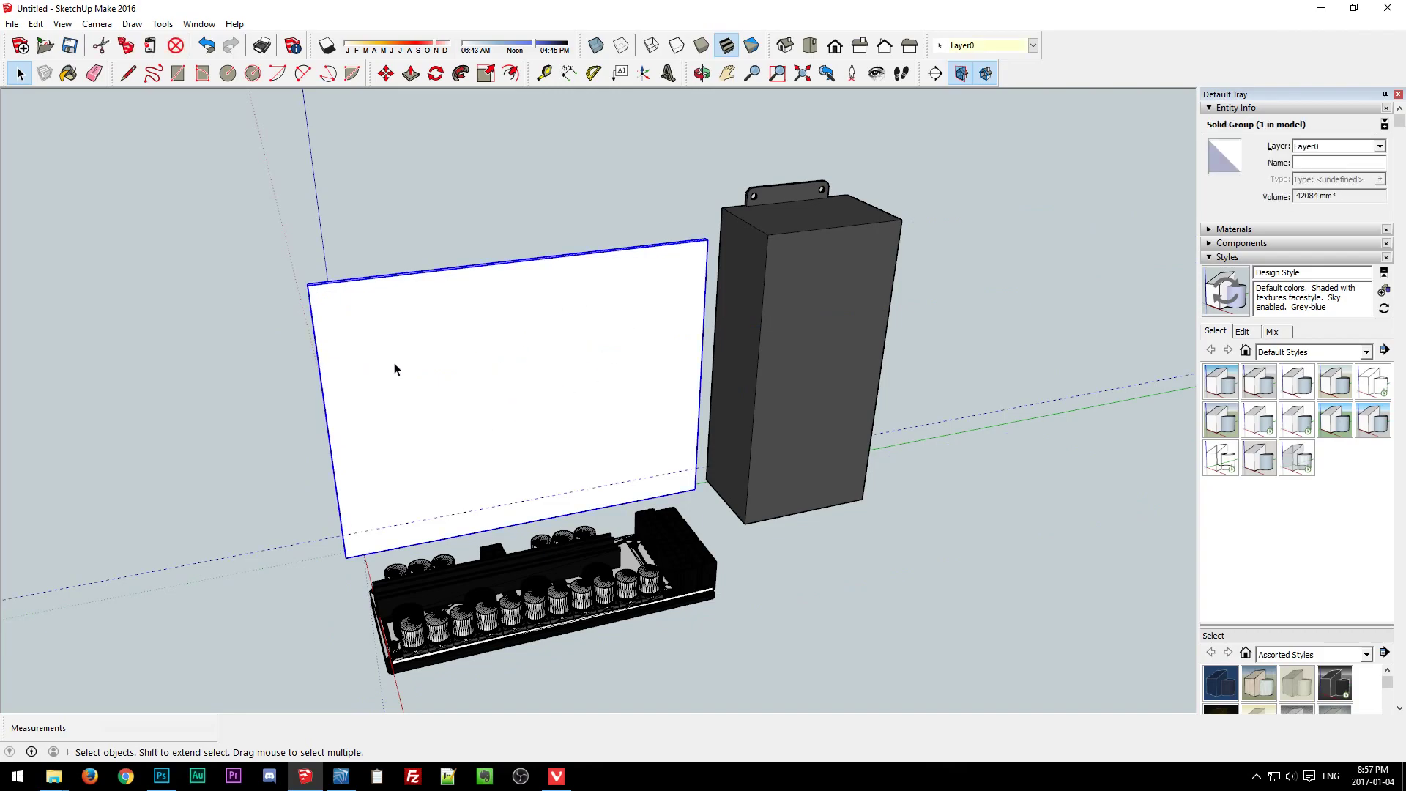
left_click(936, 538)
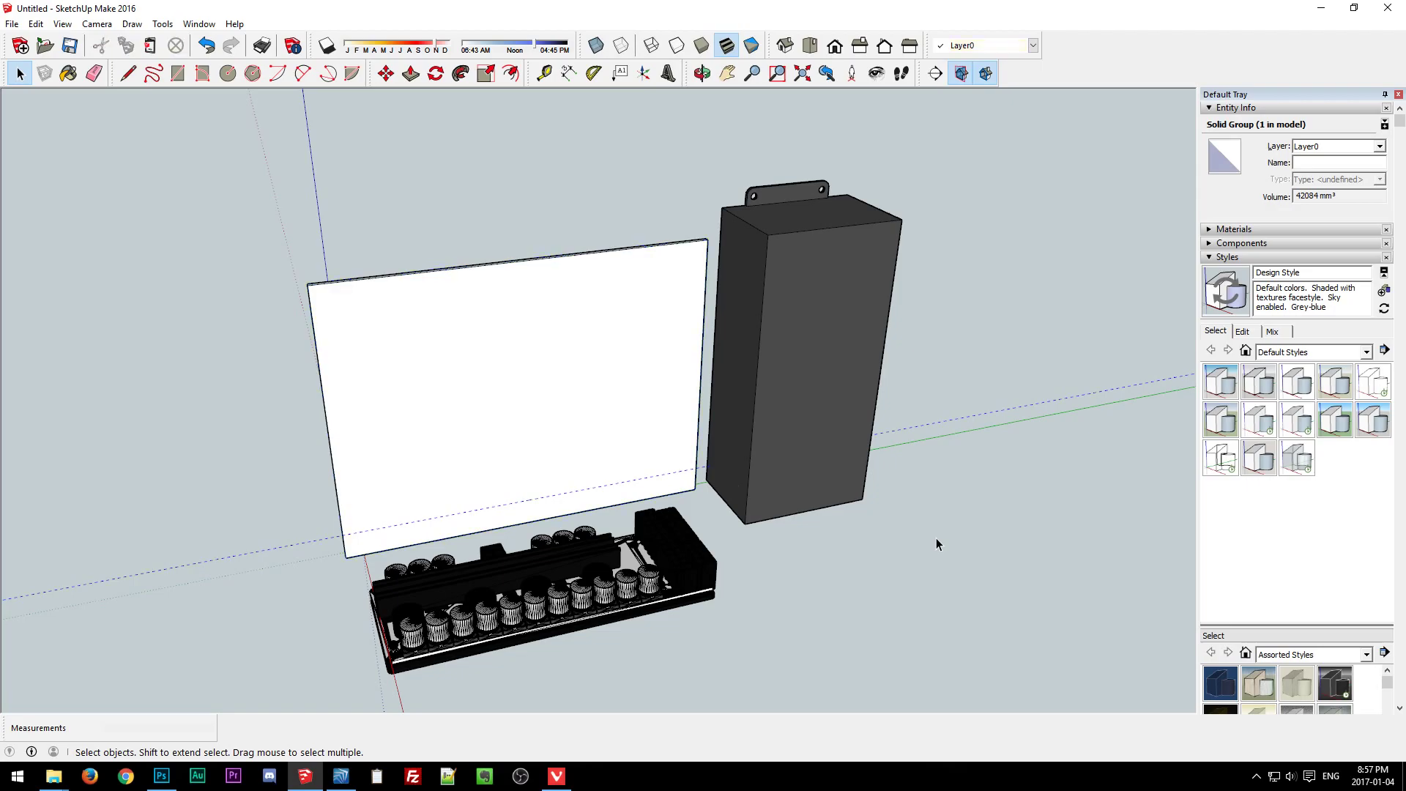
key("ctrl+z")
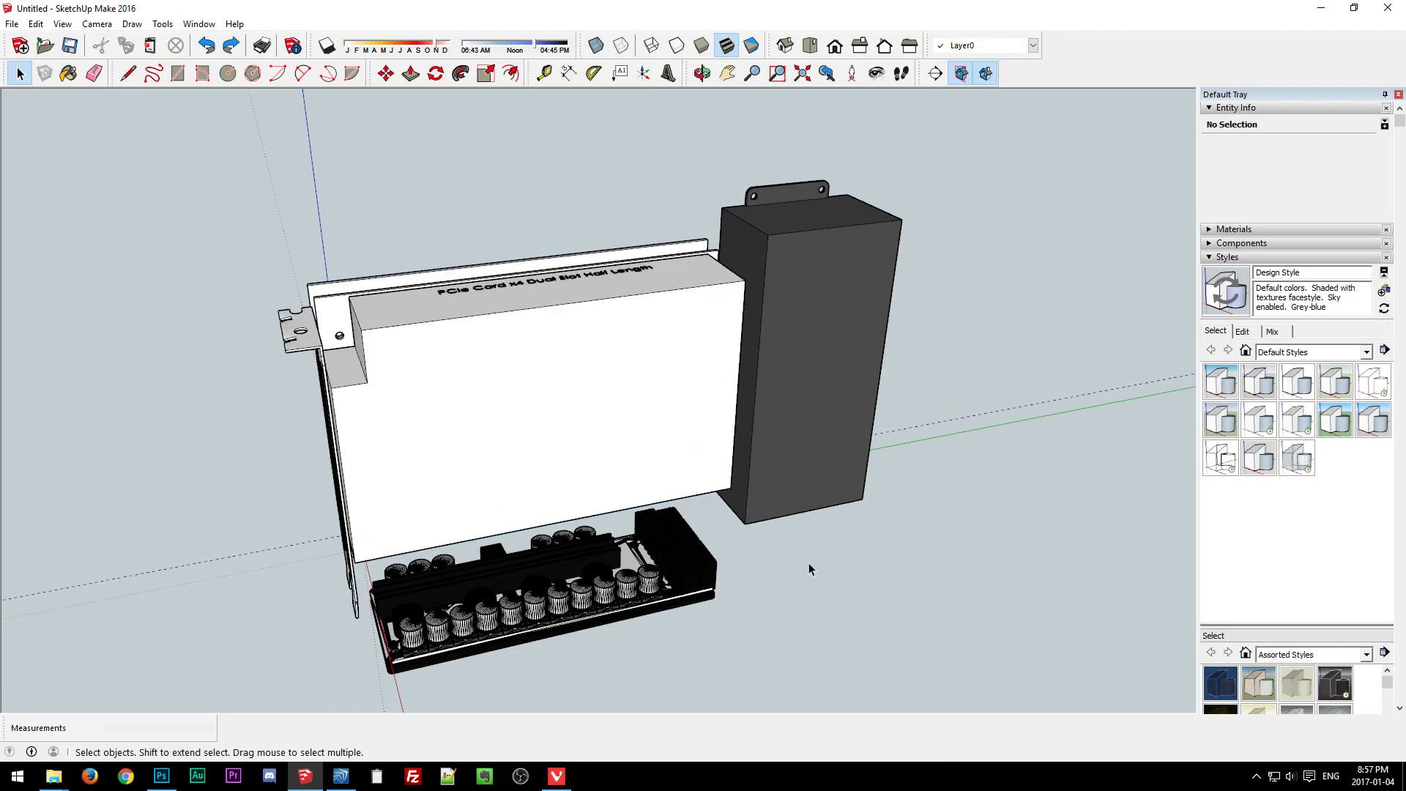
Measure the PCIe card's length with the Tape Measure, from its top front corner at the power supply end to the bracket.
middle_click_drag(863, 506, 546, 631)
key("t")
left_click(664, 360)
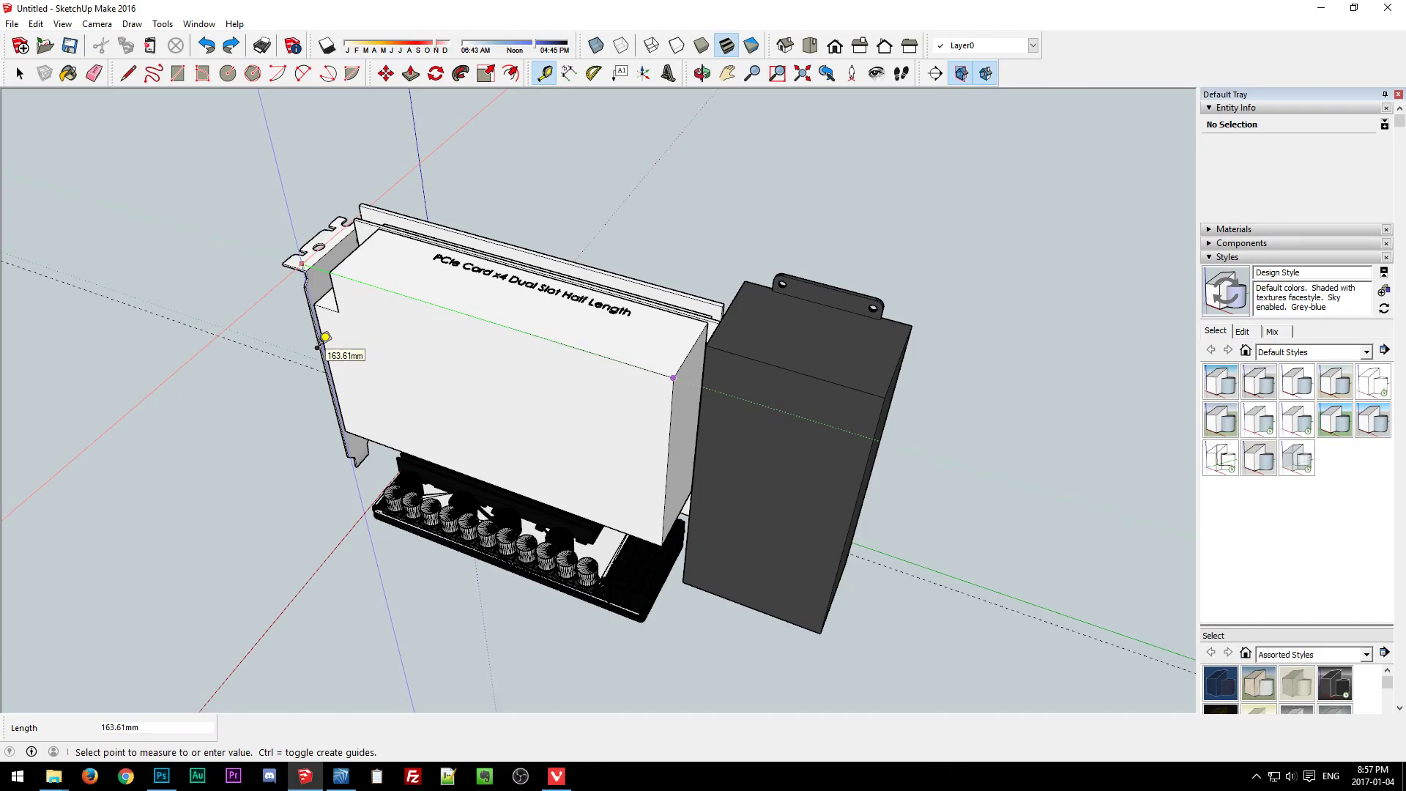
key("space")
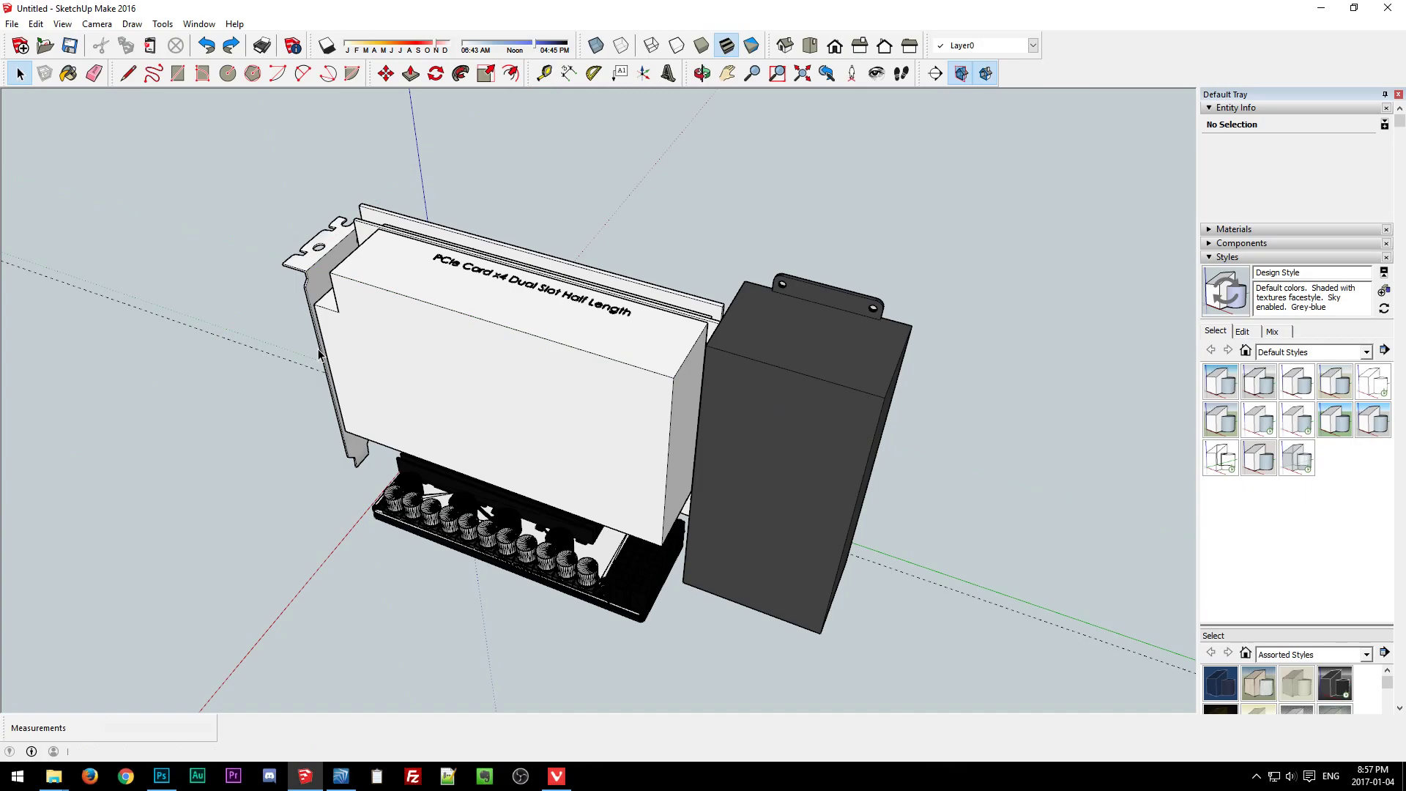
Measure with the Tape Measure from the PCIe card's top front corner along the green axis to a point beyond the power supply.
middle_click_drag(923, 388, 747, 424)
key("t")
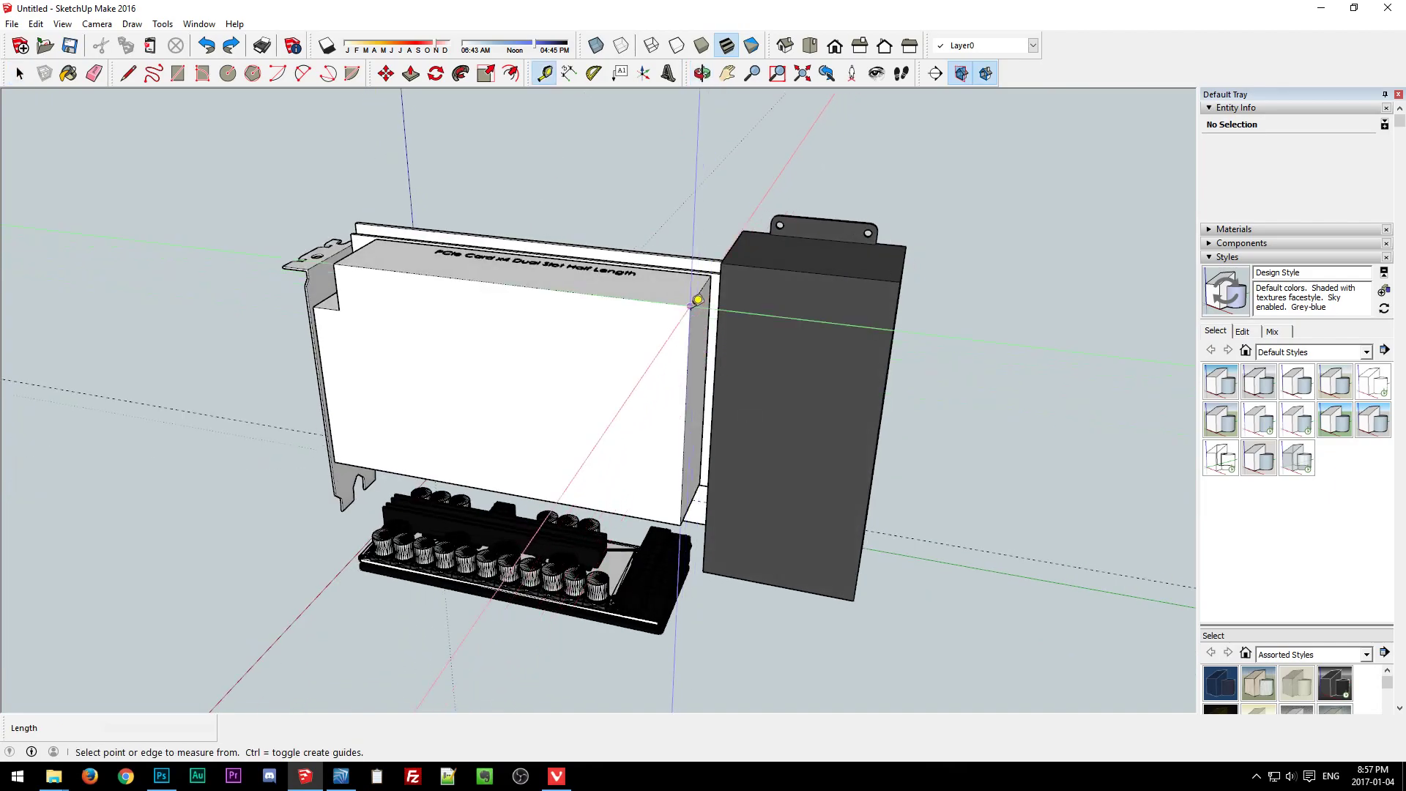
left_click(690, 306)
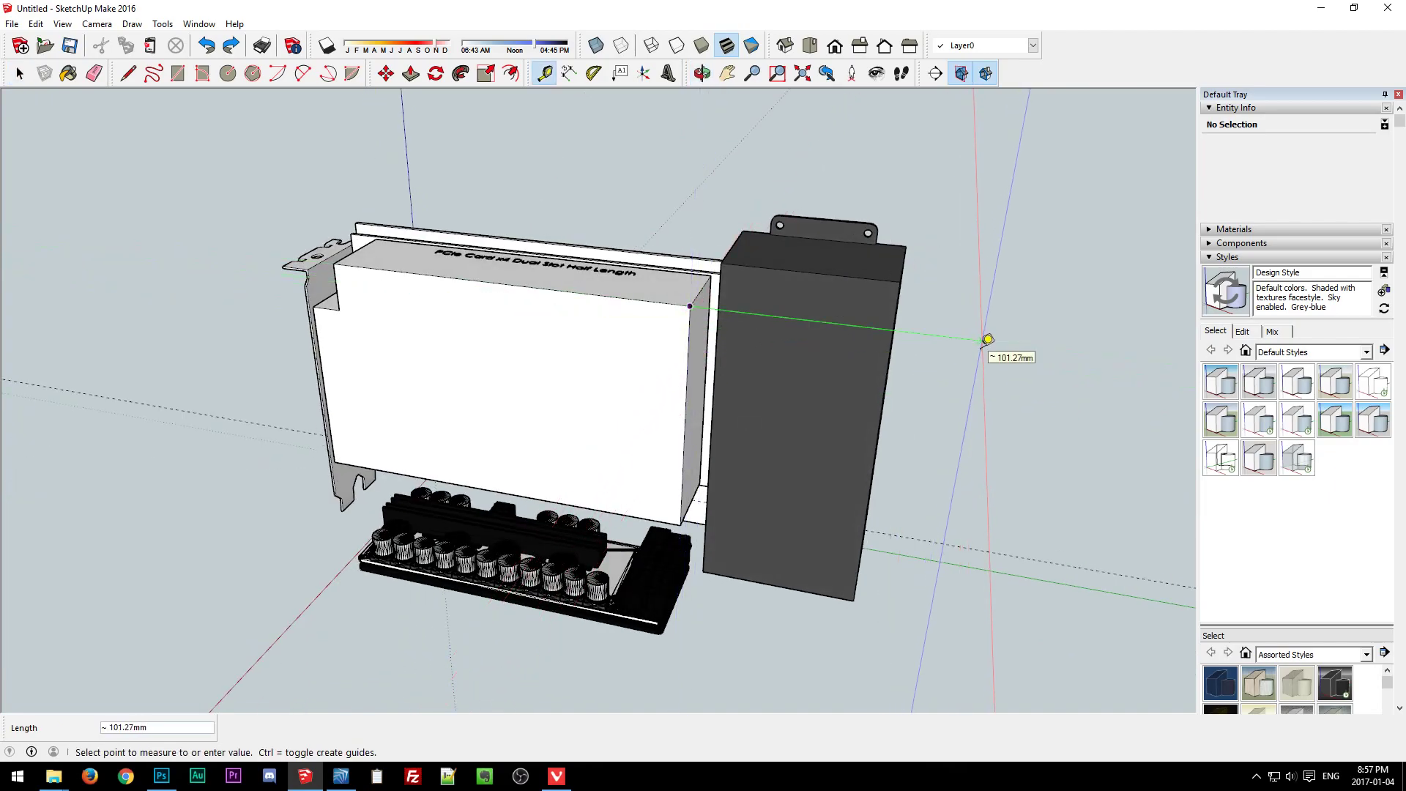
key("space")
left_click(750, 372)
left_click(951, 384)
Measure the distance from the PCIe card's bracket to the outer edge of the power supply.
key("t")
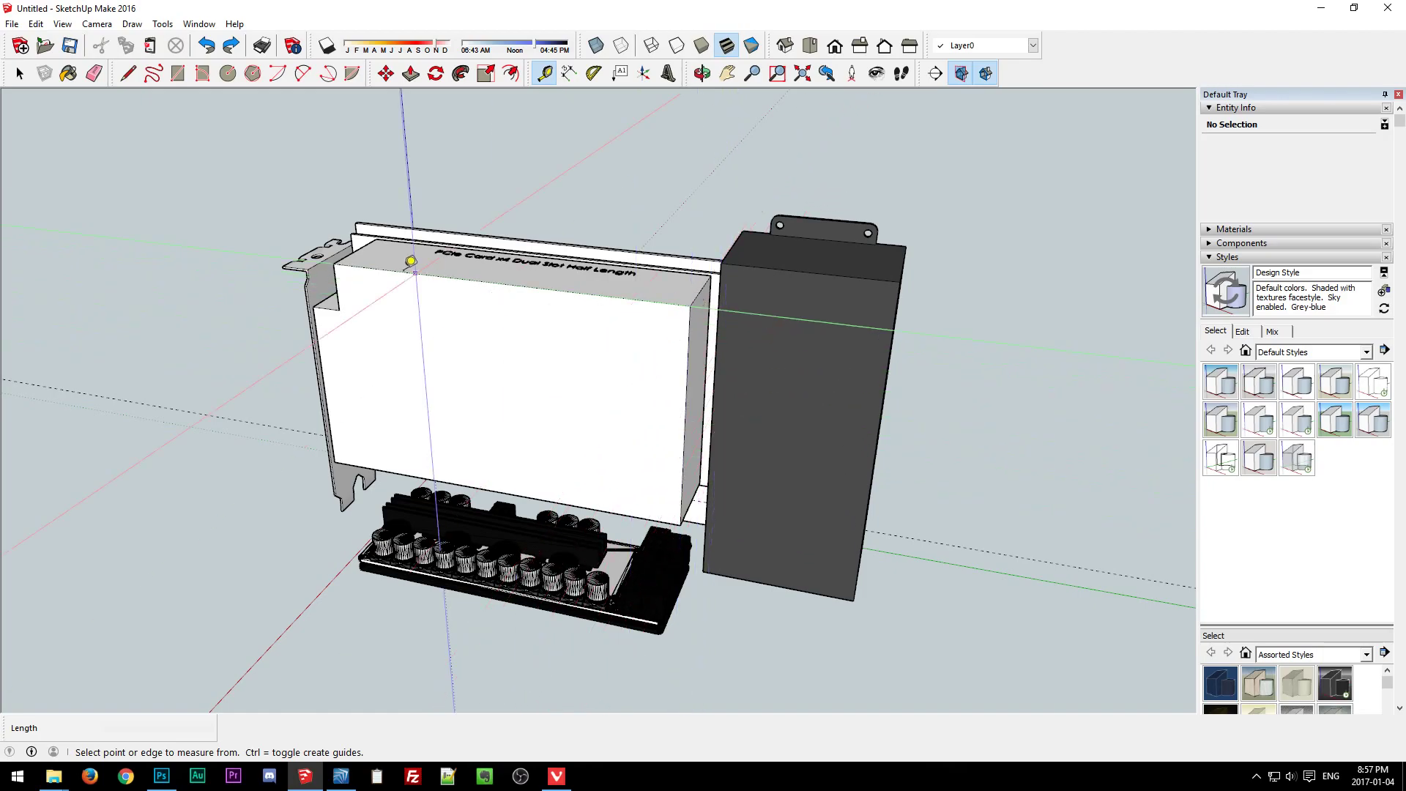
left_click(312, 294)
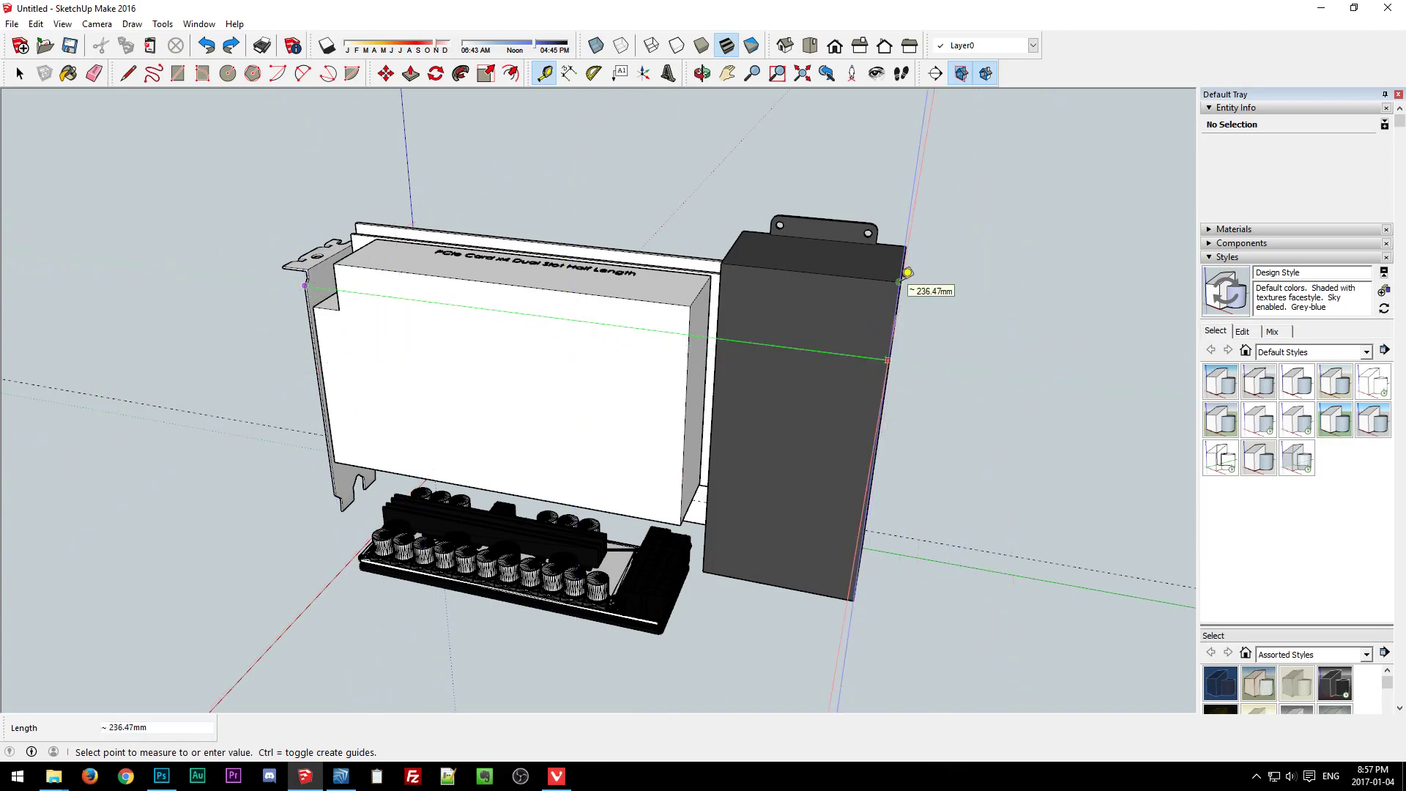
key("space")
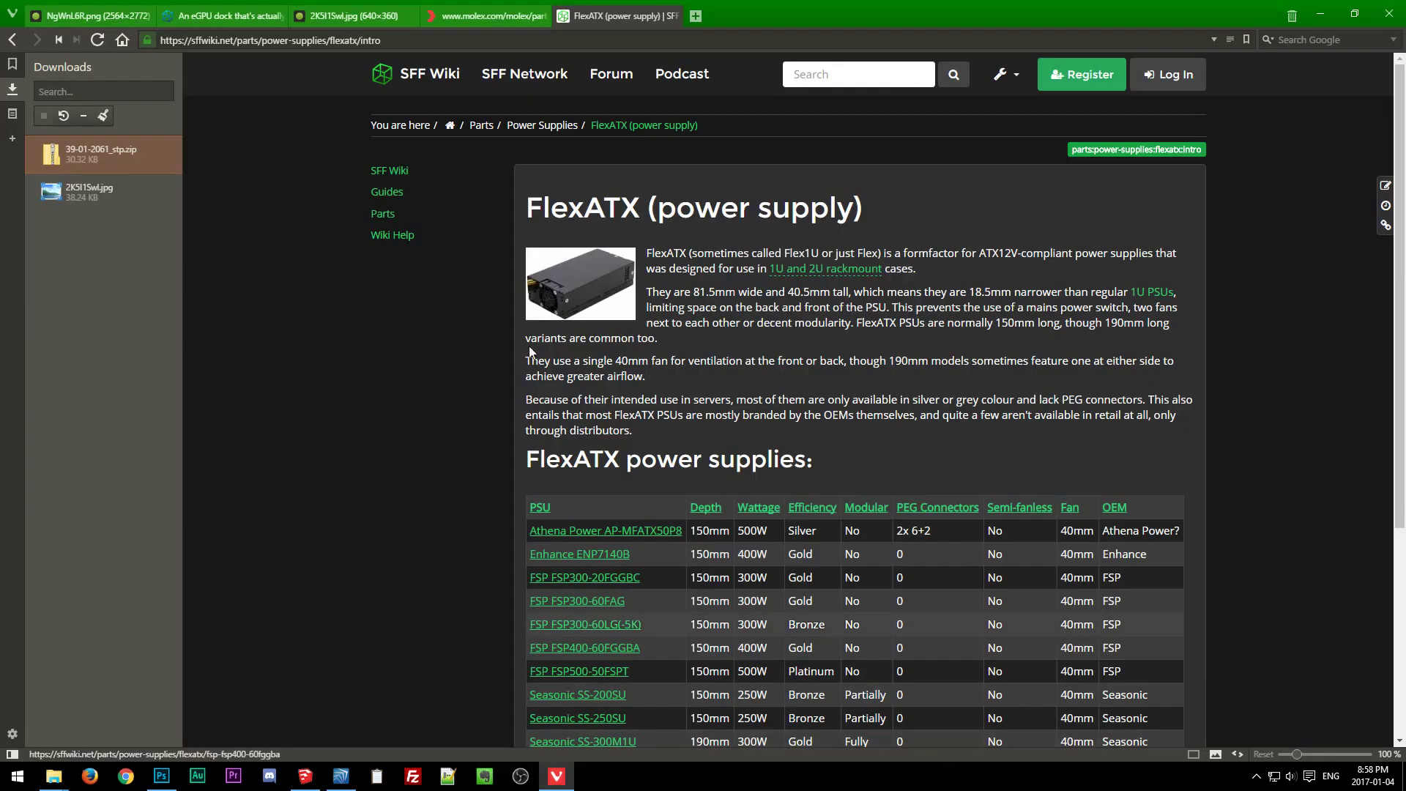
Switch to the Vivaldi browser and search Google in a new tab for "10.5in in mm".
left_click(557, 776)
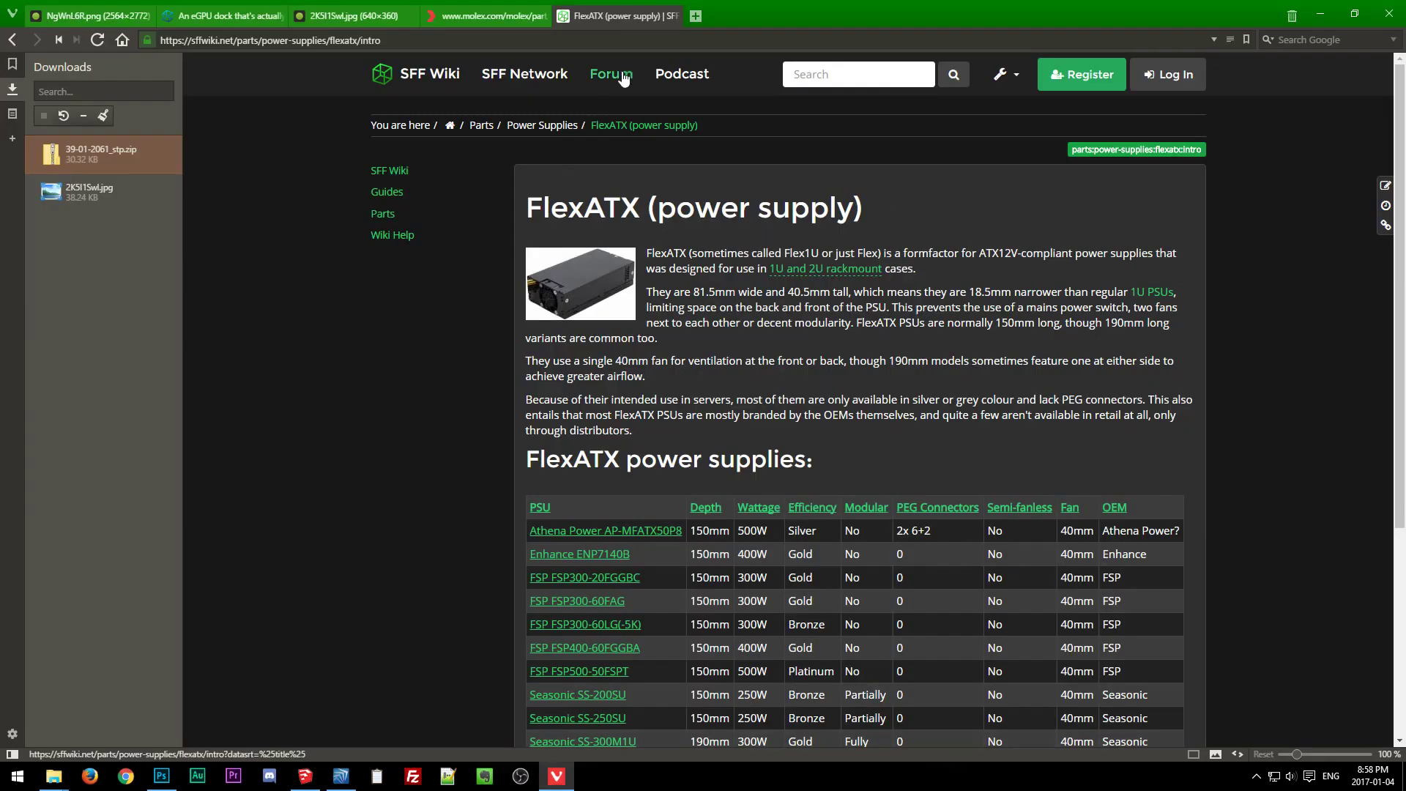
left_click(696, 15)
type("10.5in mm")
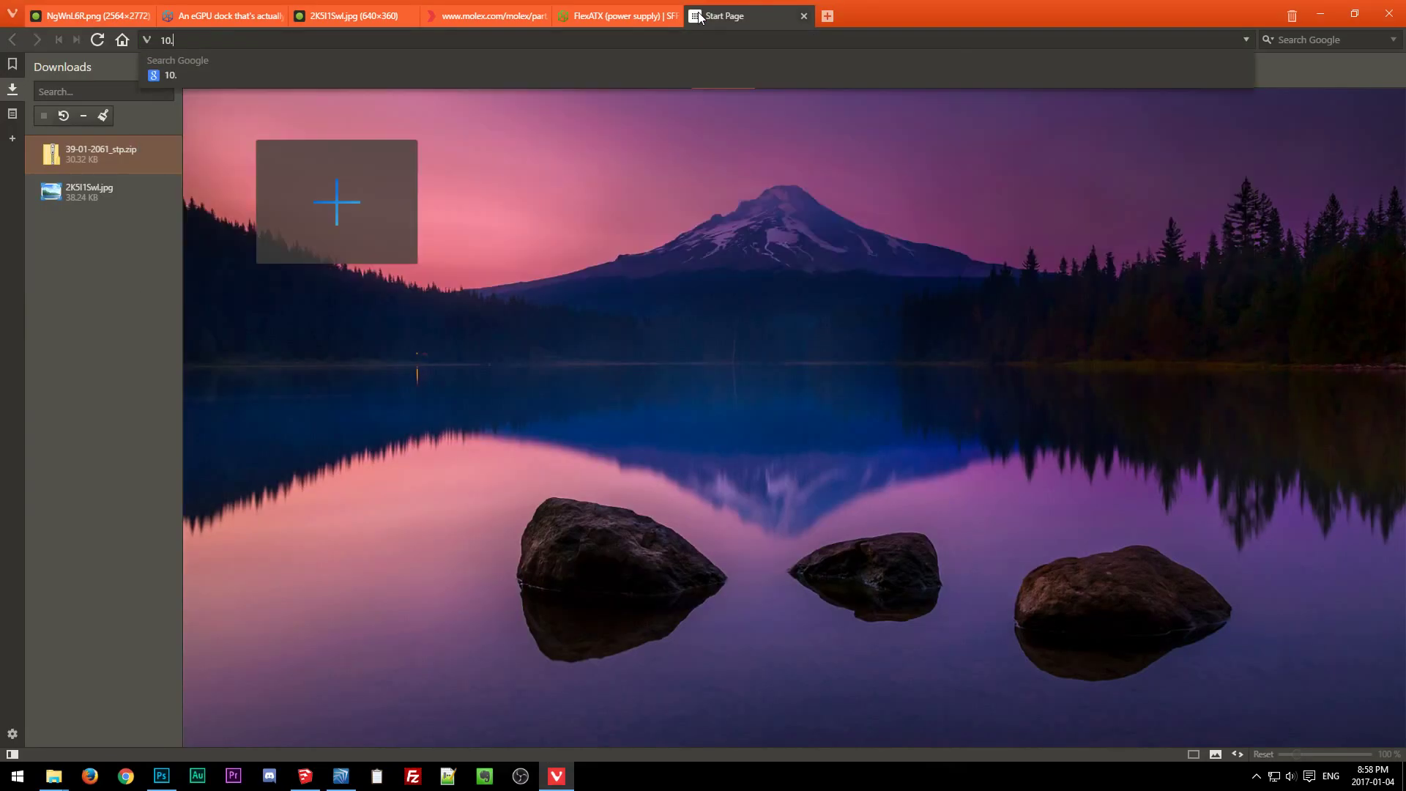
key("BackSpace")
key("BackSpace")
type("in mm")
key("Return")
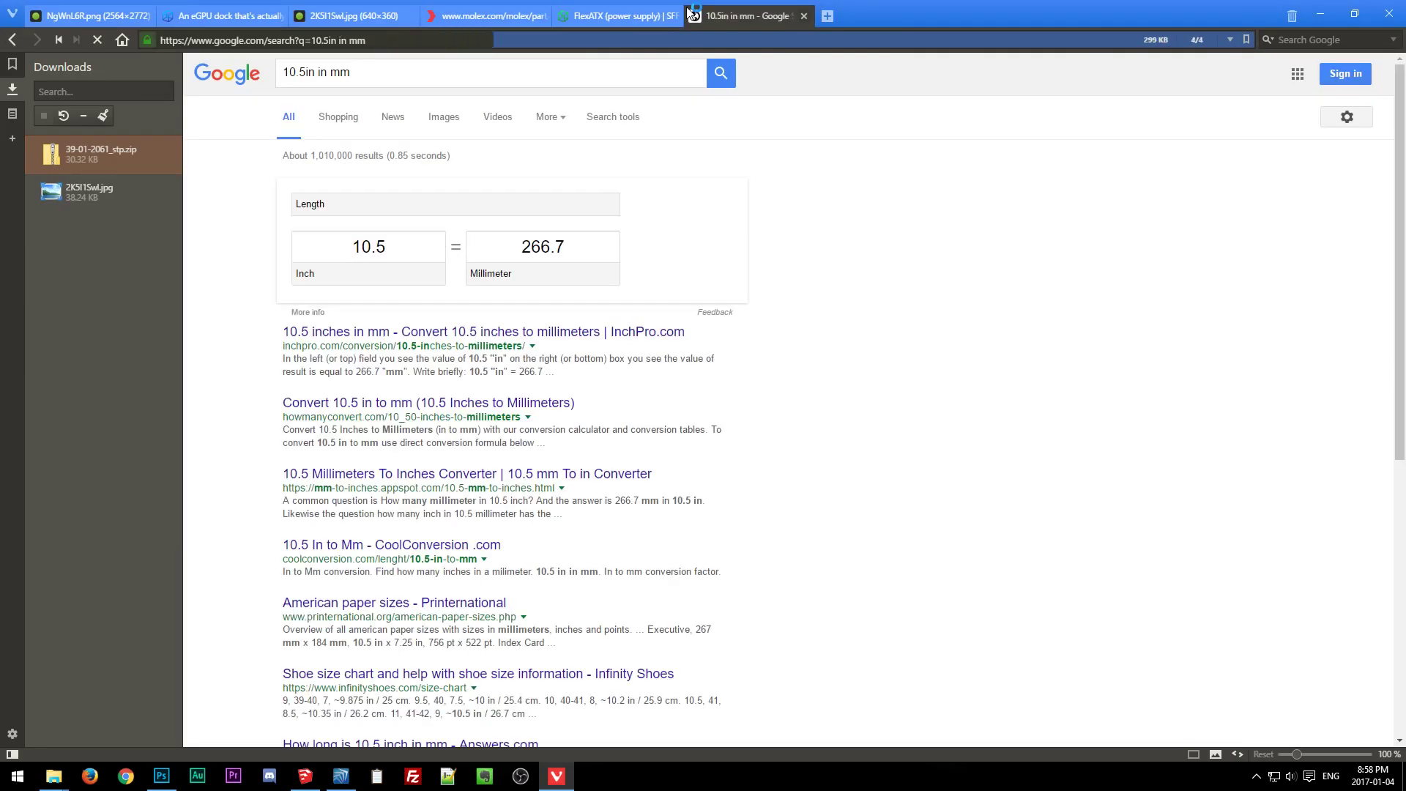
left_click(483, 72)
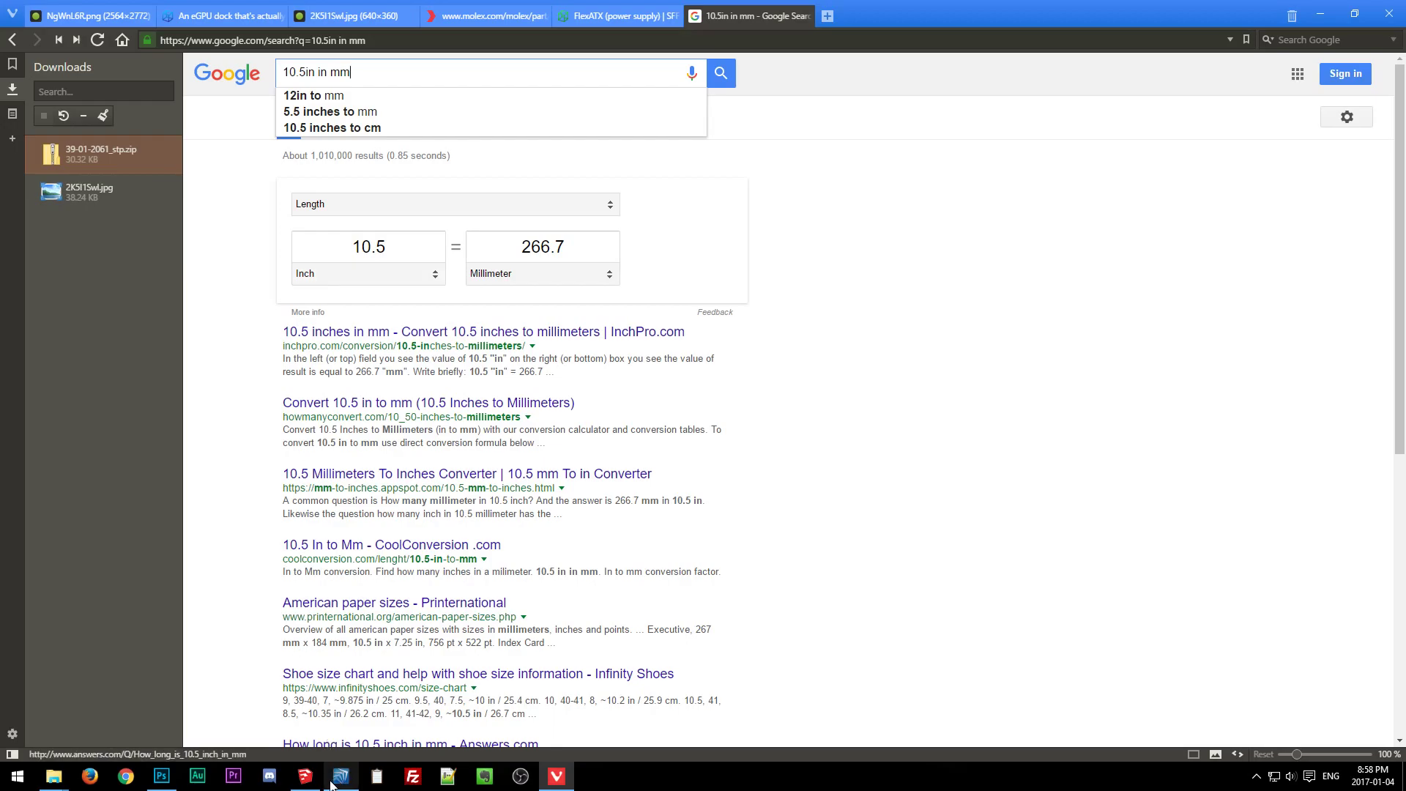
Return to SketchUp and remeasure the span from the card's bracket to the power supply's far edge for comparison with the converted length.
mouse_move(307, 783)
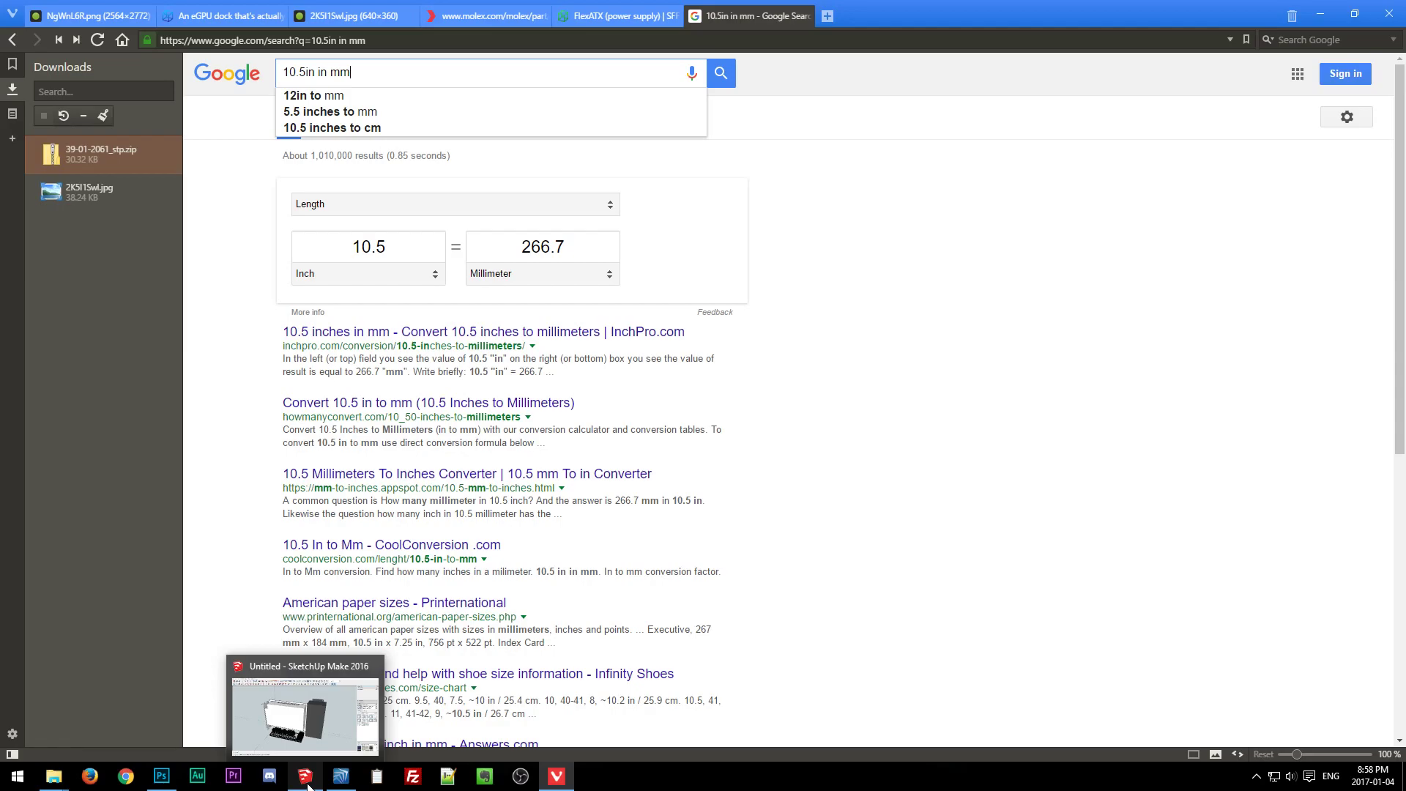
left_click(308, 784)
key("t")
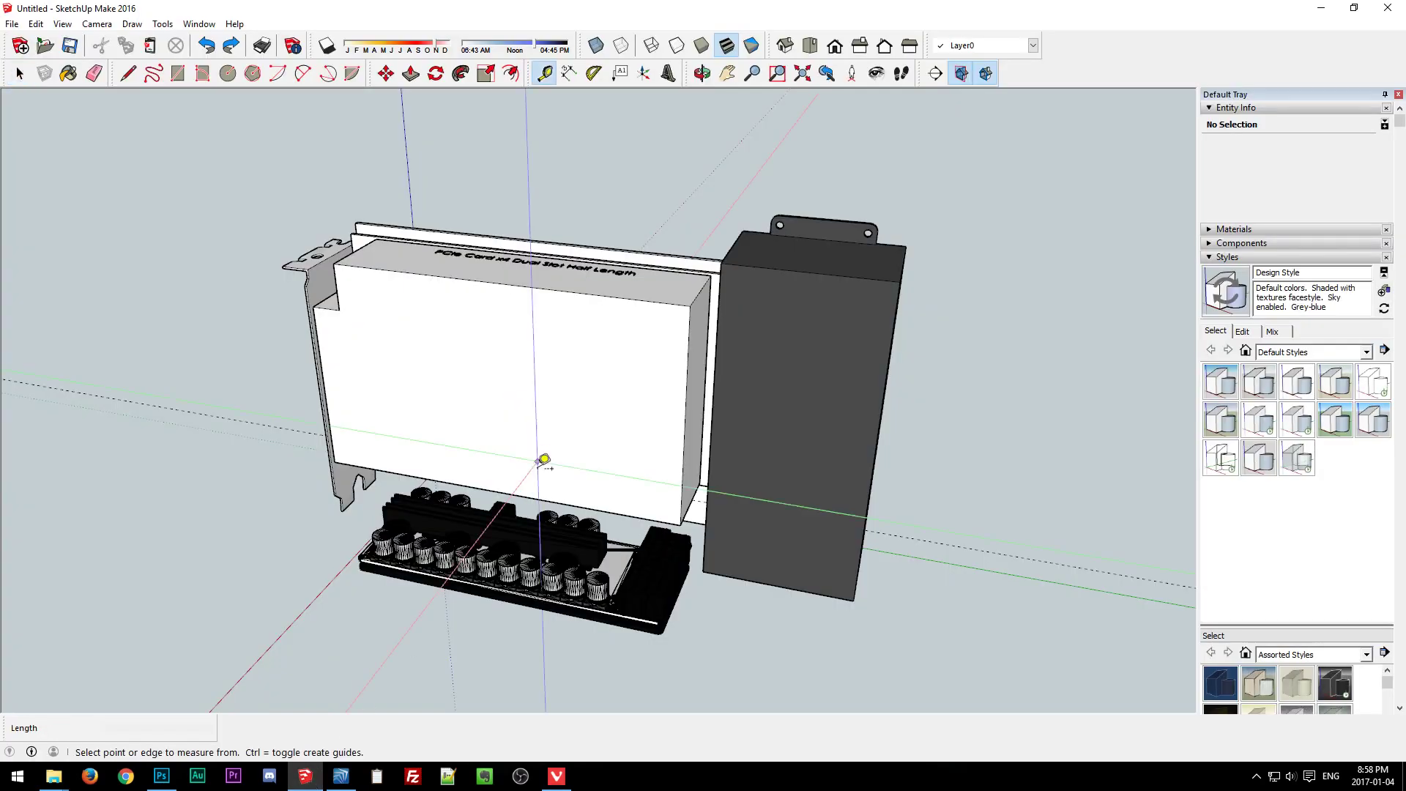
left_click(307, 285)
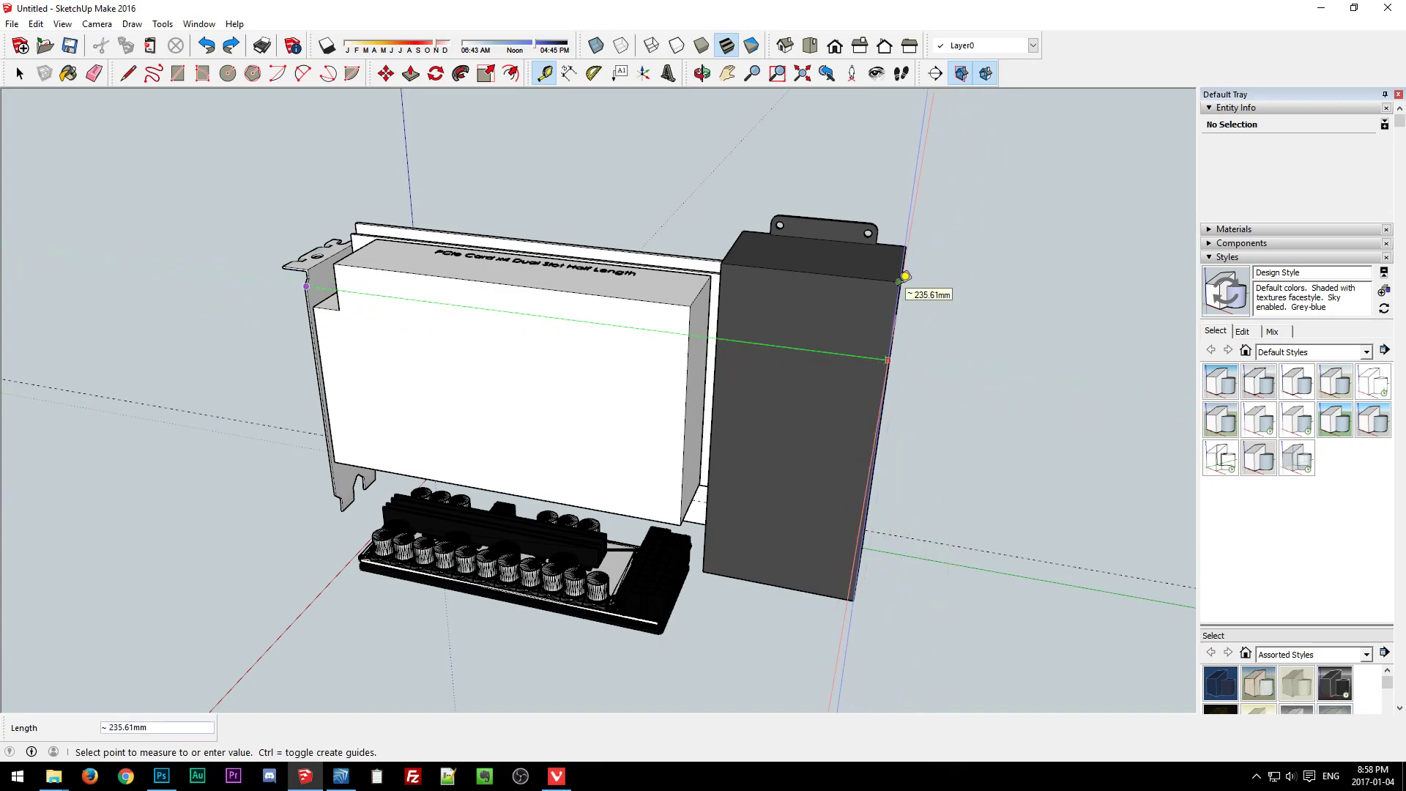
key("space")
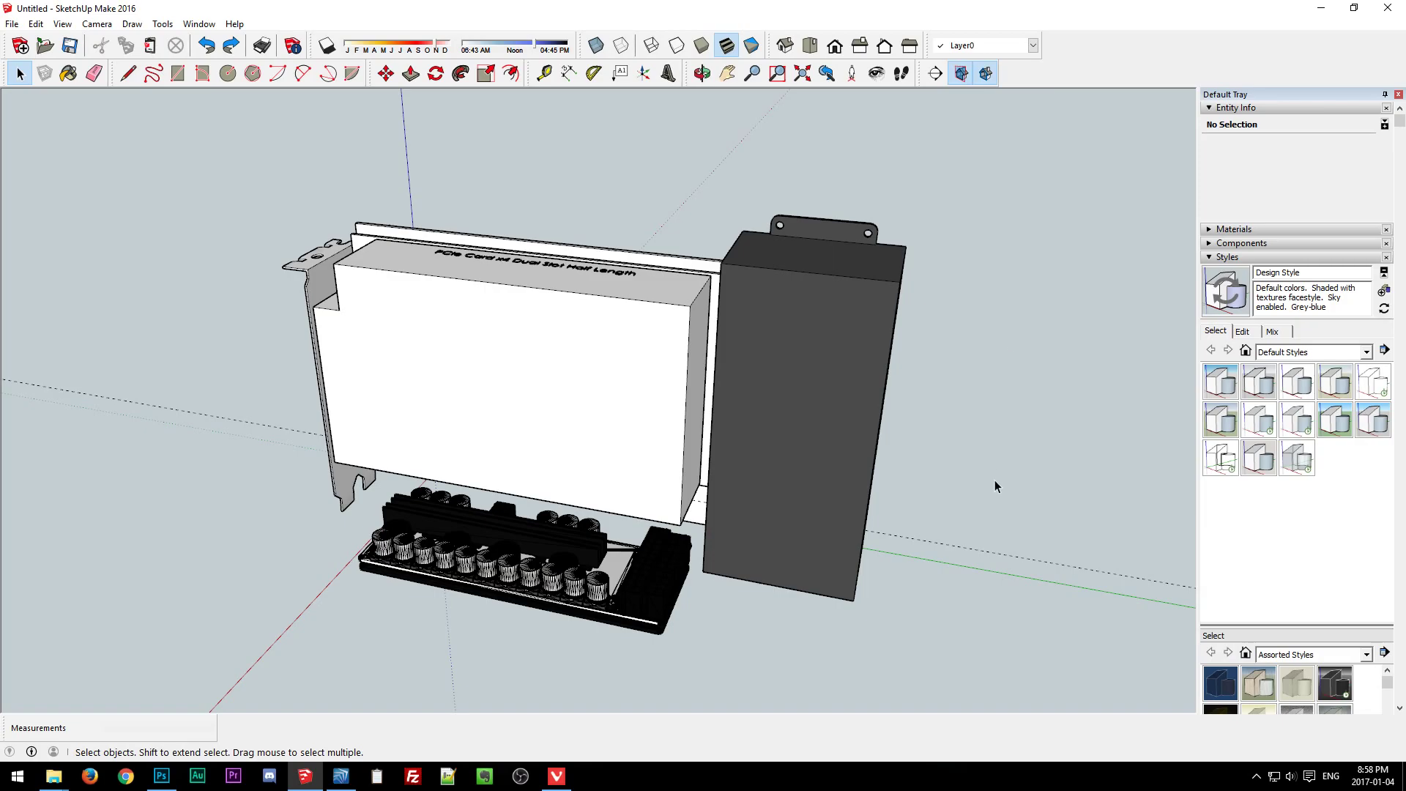
Examine the arrangement of the PCIe card, the board beneath it and the power supply from several angles.
middle_click_drag(957, 456, 1070, 487)
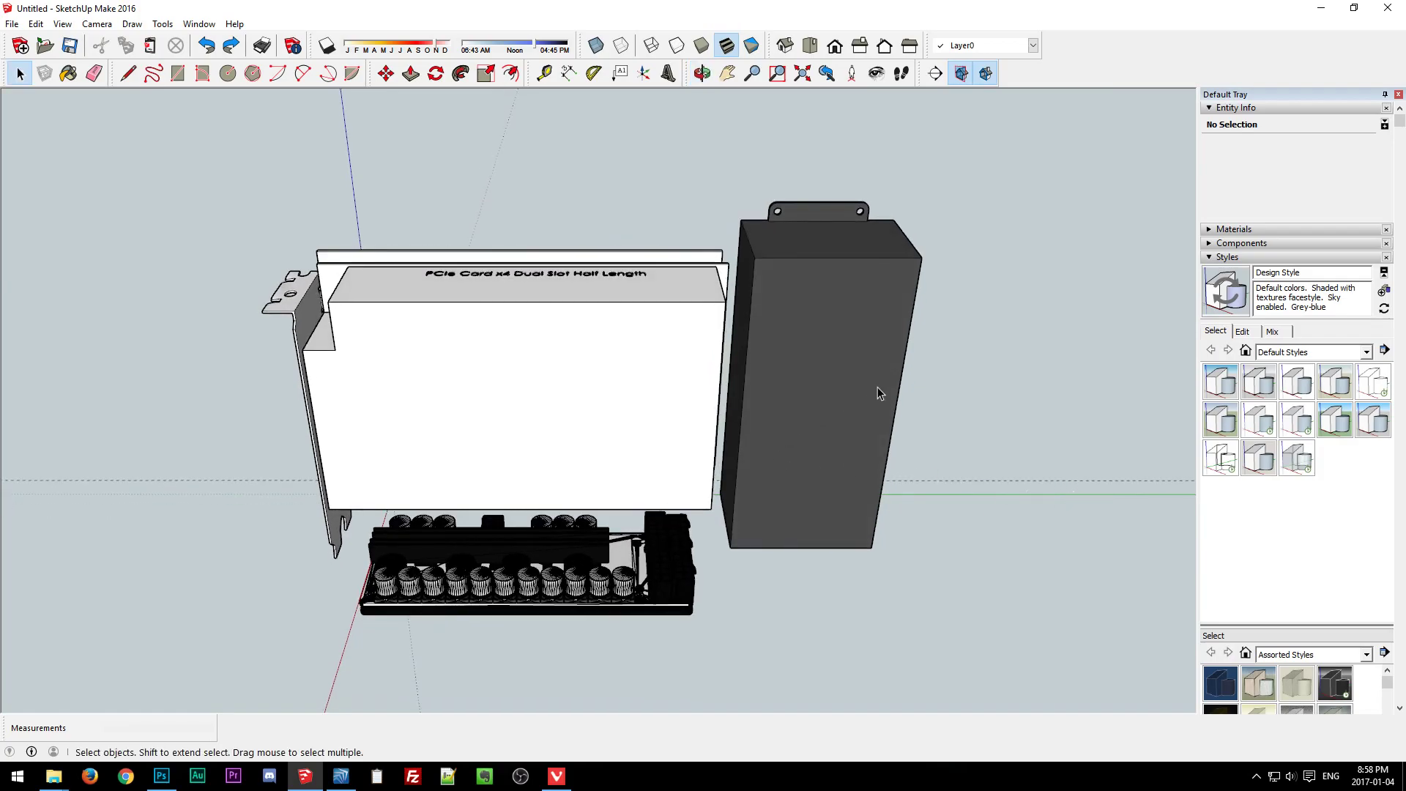
middle_click_drag(947, 405, 495, 398)
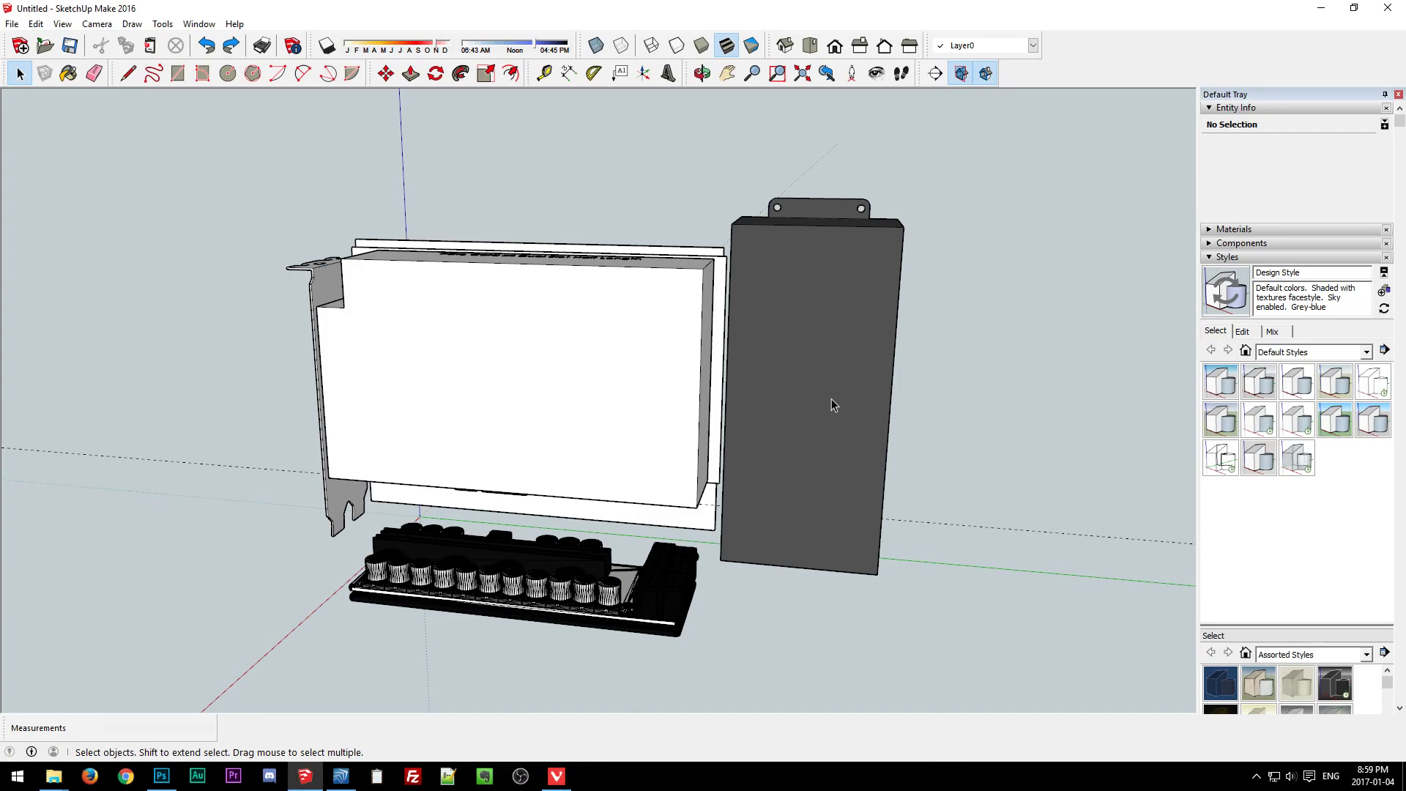
middle_click_drag(832, 398, 673, 592)
middle_click_drag(624, 322, 766, 437)
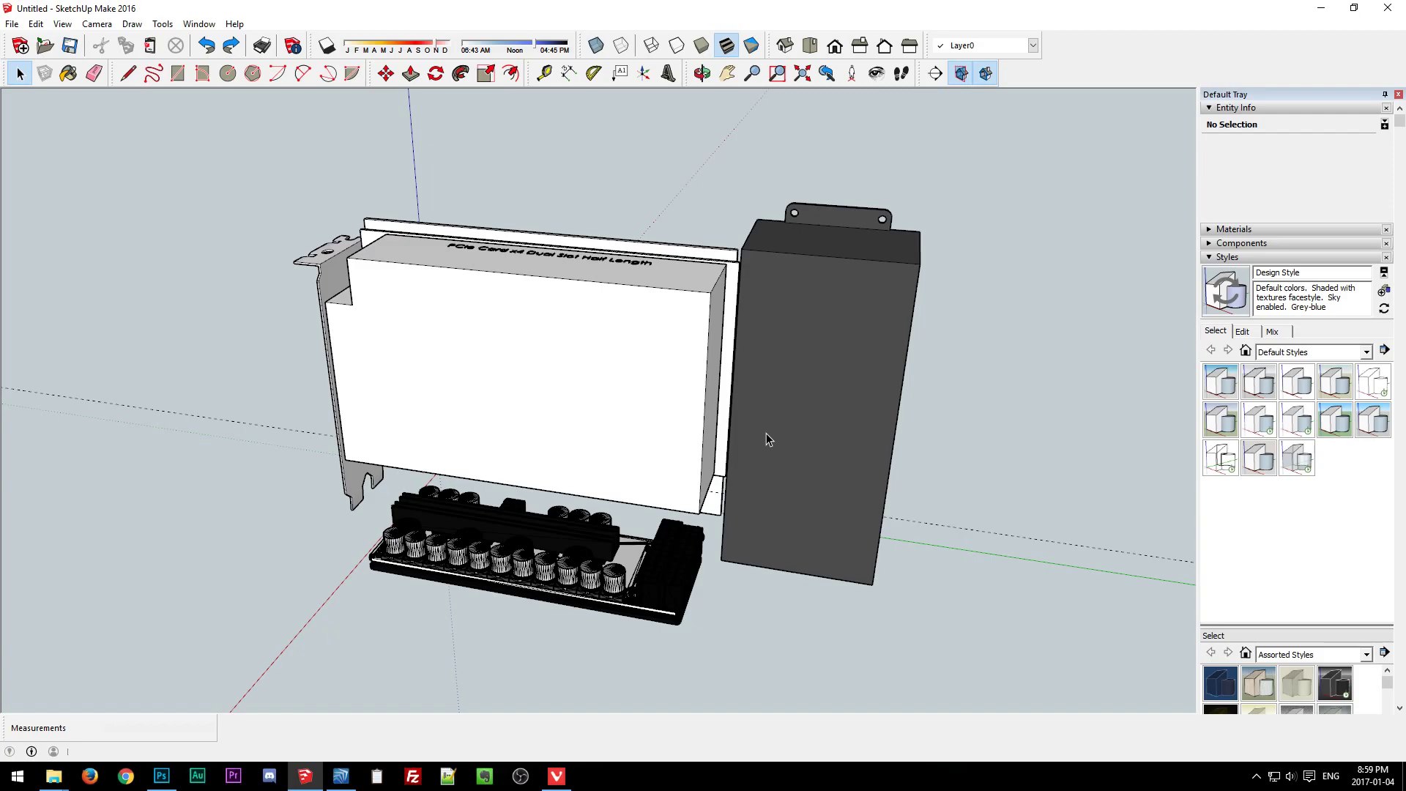
middle_click_drag(766, 433, 518, 323)
middle_click_drag(758, 402, 818, 588)
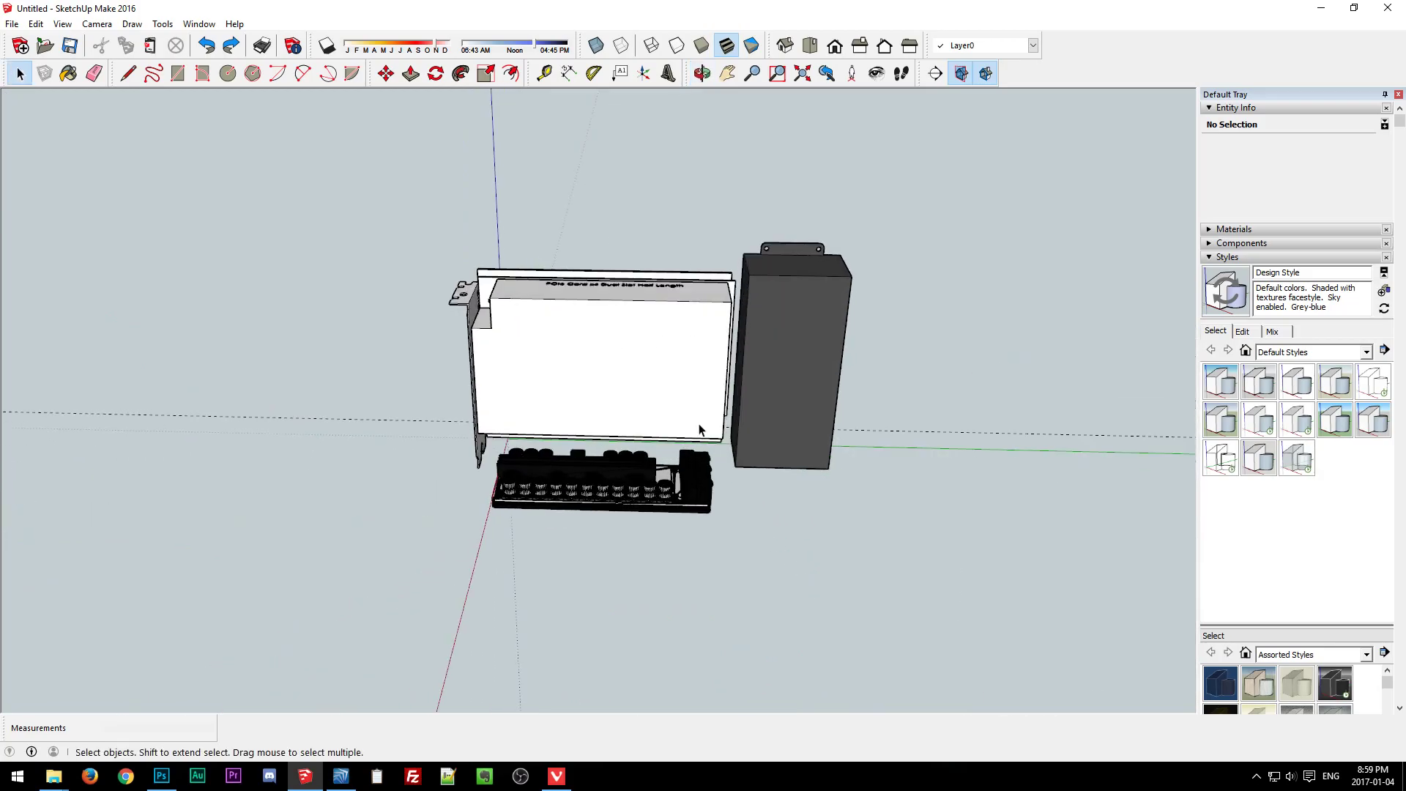
middle_click_drag(463, 294, 646, 392)
left_click_drag(876, 508, 578, 253)
left_click(816, 538)
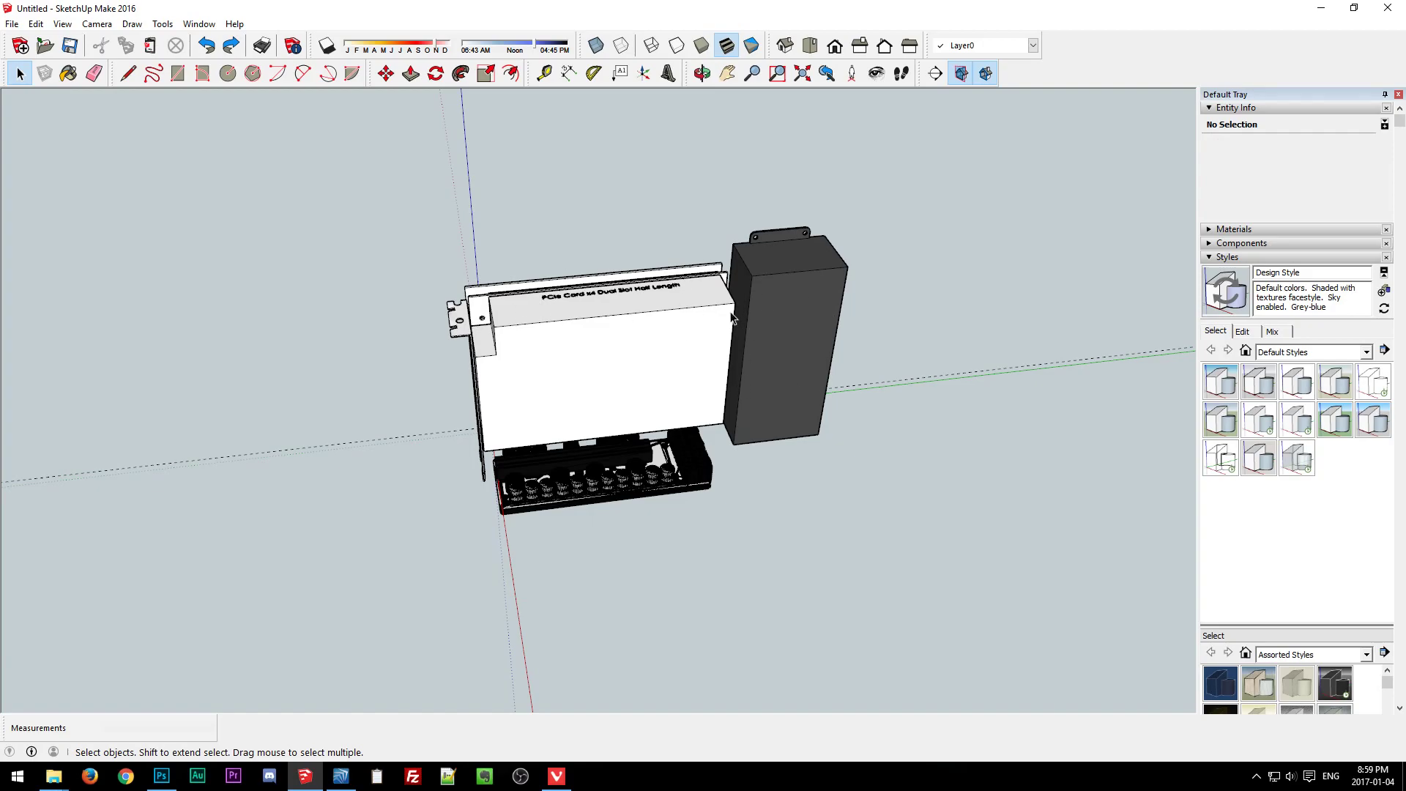
middle_click_drag(742, 311, 556, 425)
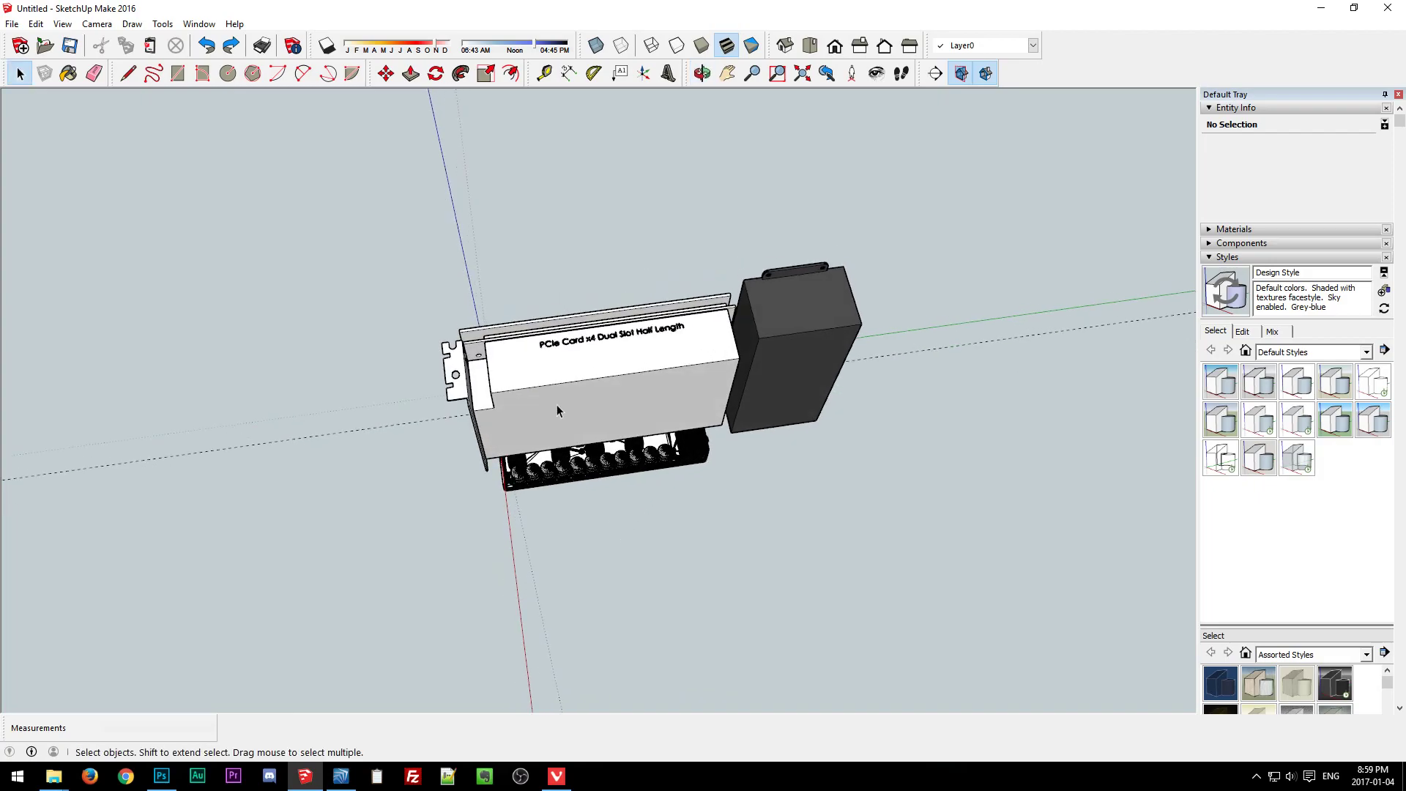
middle_click_drag(711, 368, 556, 307)
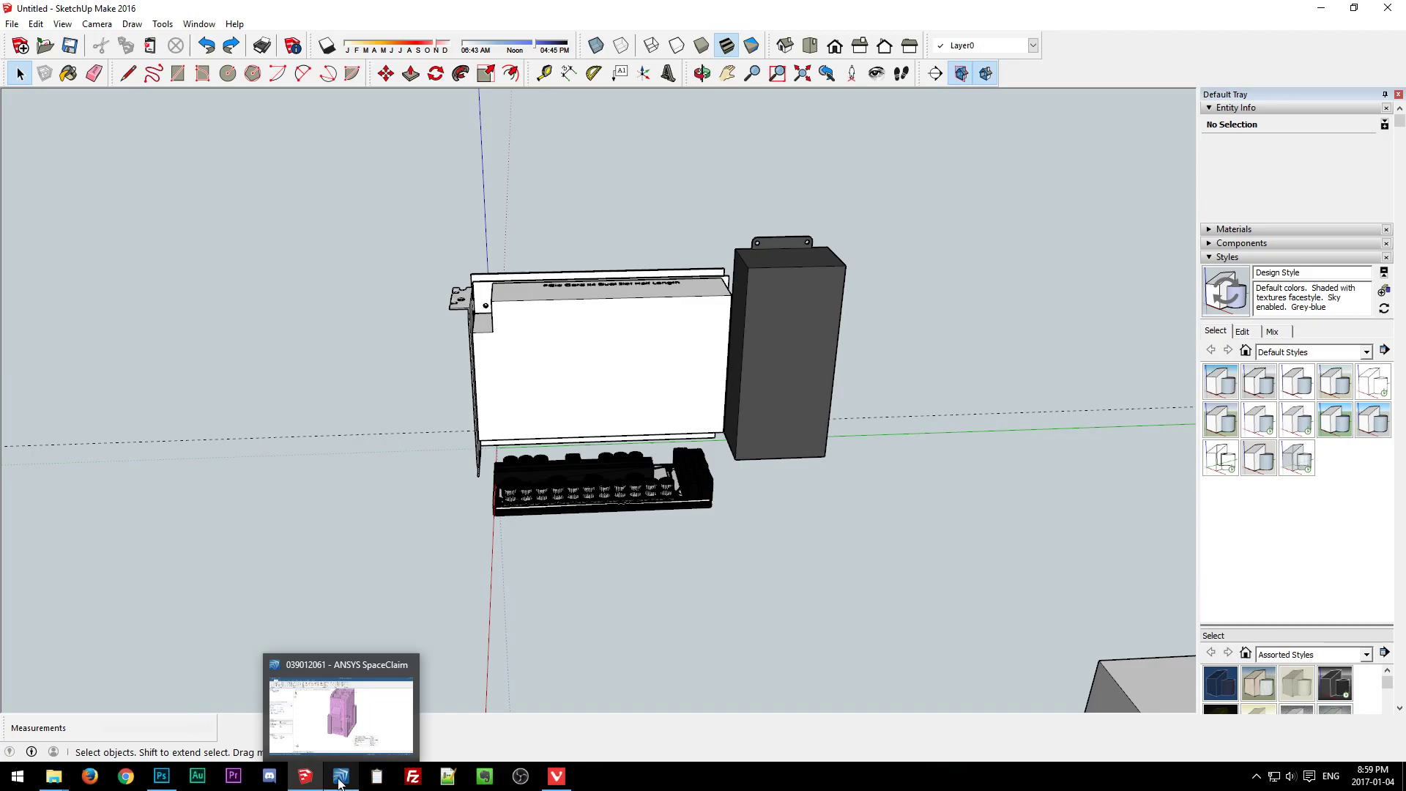
Switch to the Vivaldi browser, search Google for "evga 1060" and open EVGA's GeForce GTX 1060 SC GAMING product page.
left_click(558, 777)
triple_click(409, 79)
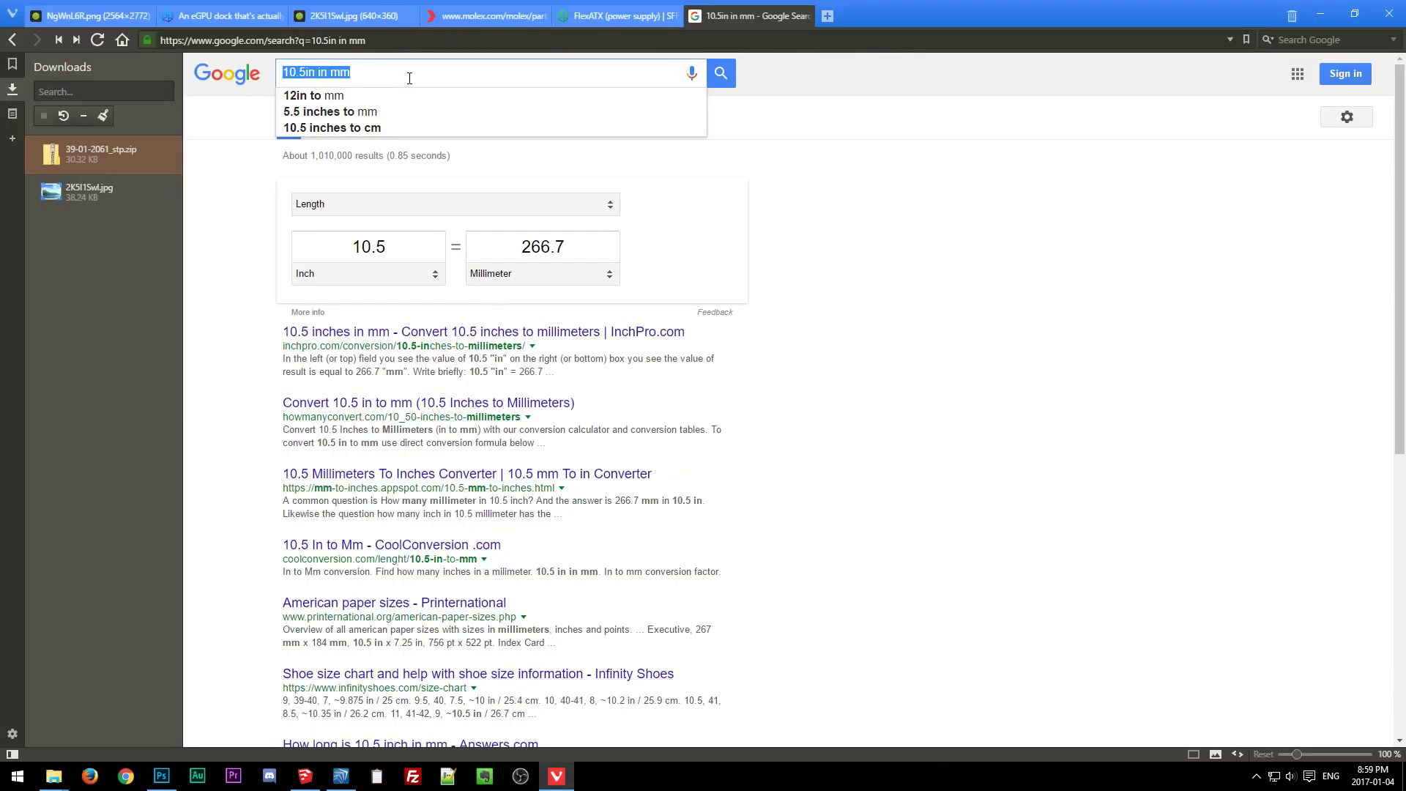
type("ev")
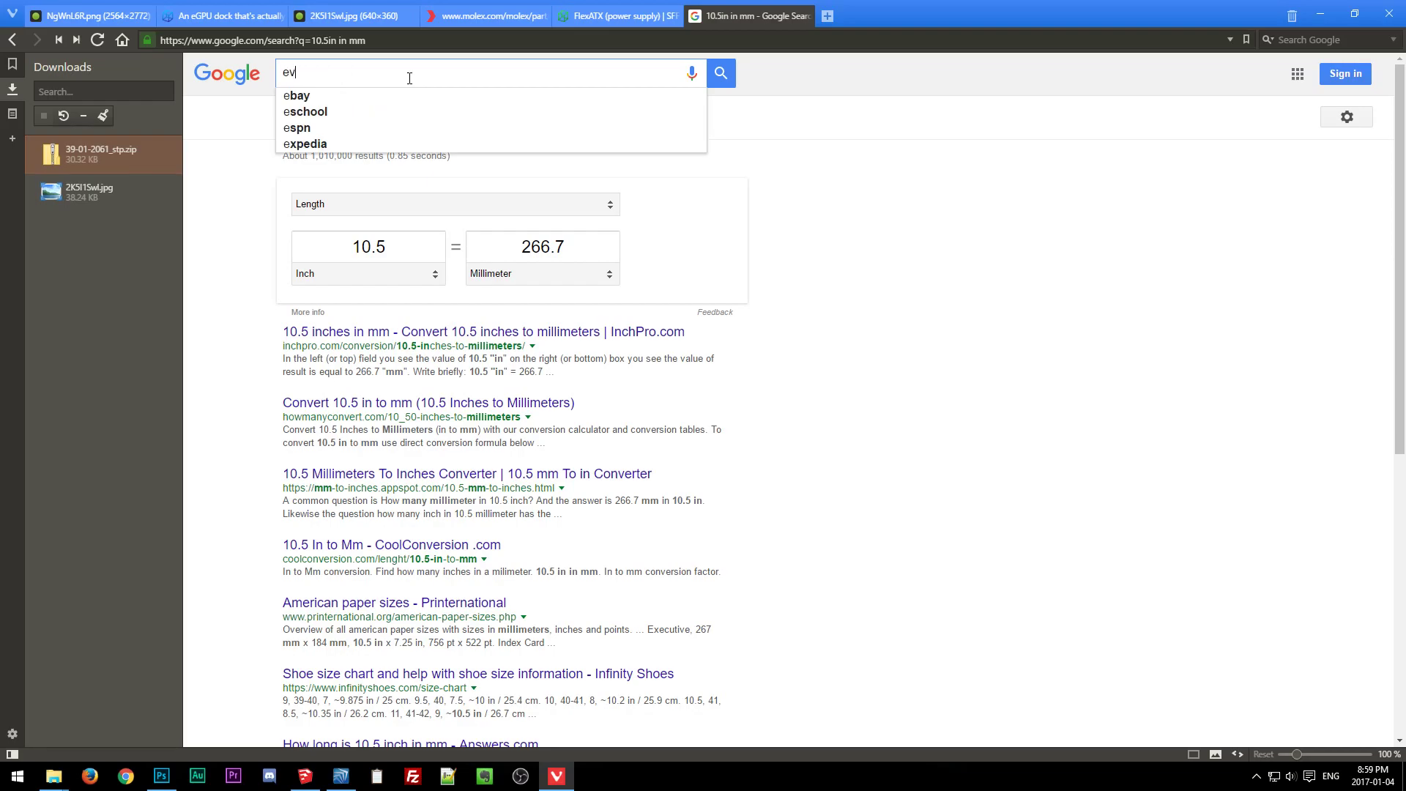
type("ga 10606")
key("Return")
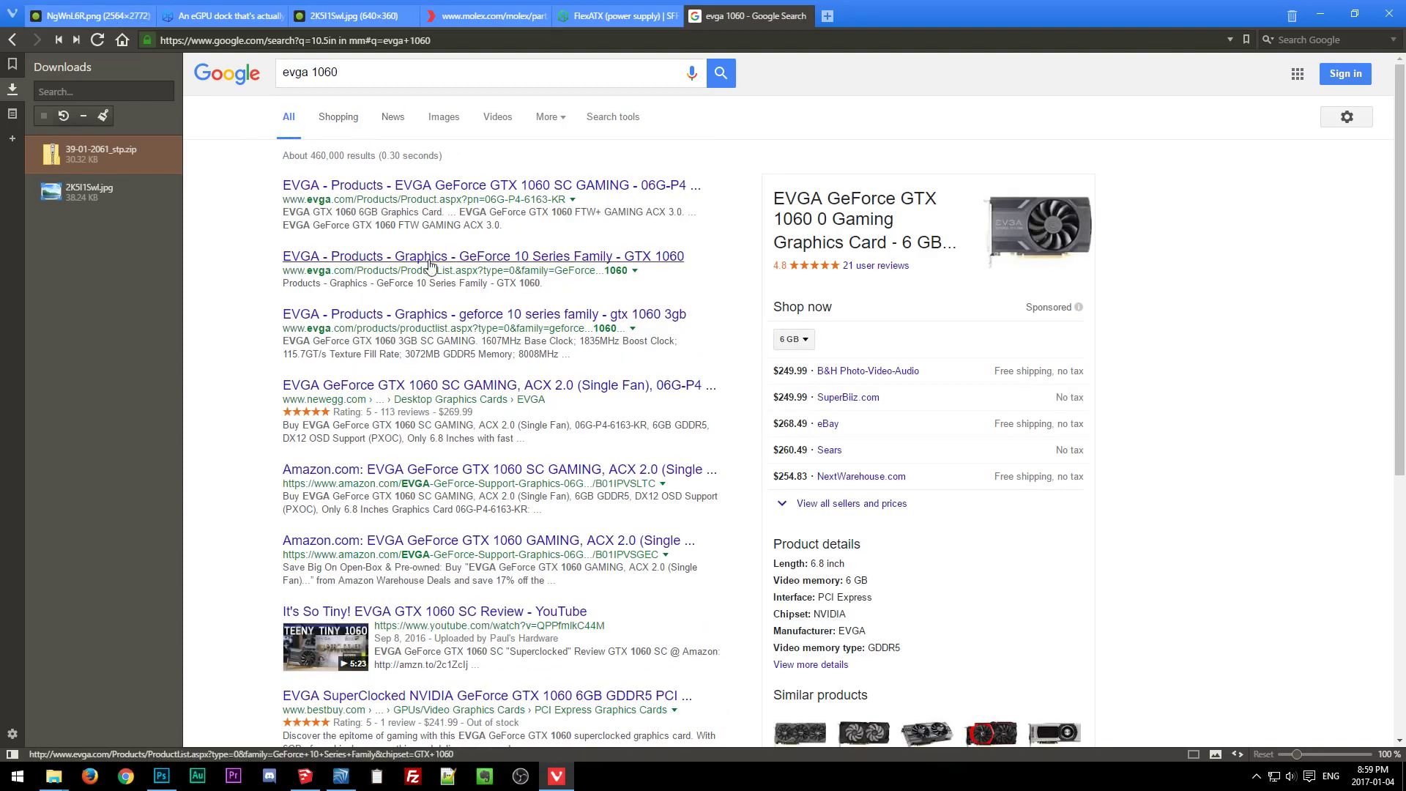
left_click(445, 184)
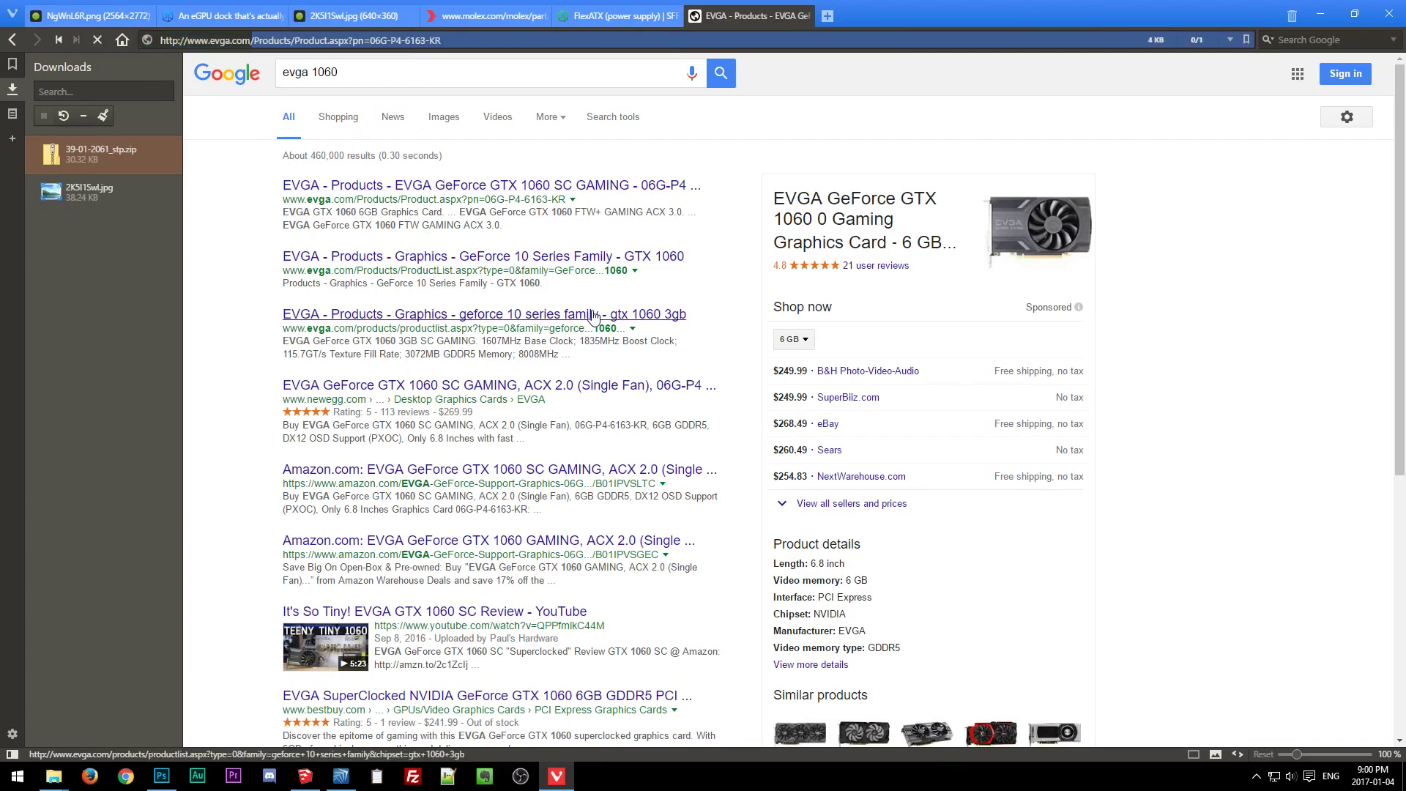
Look up the graphics card's length in the dimensions section of its specifications.
scroll(515, 414, "down", 4)
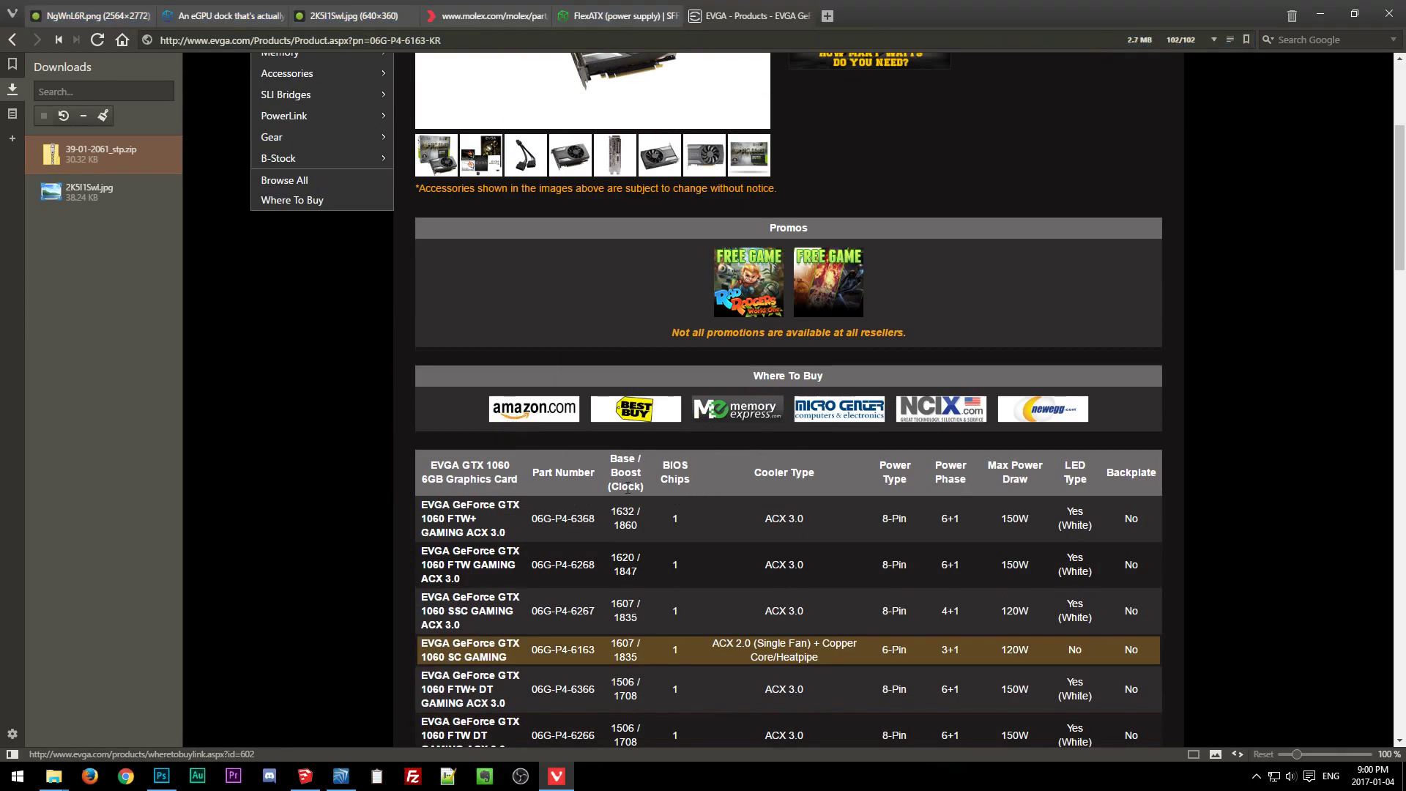
scroll(564, 454, "up", 4)
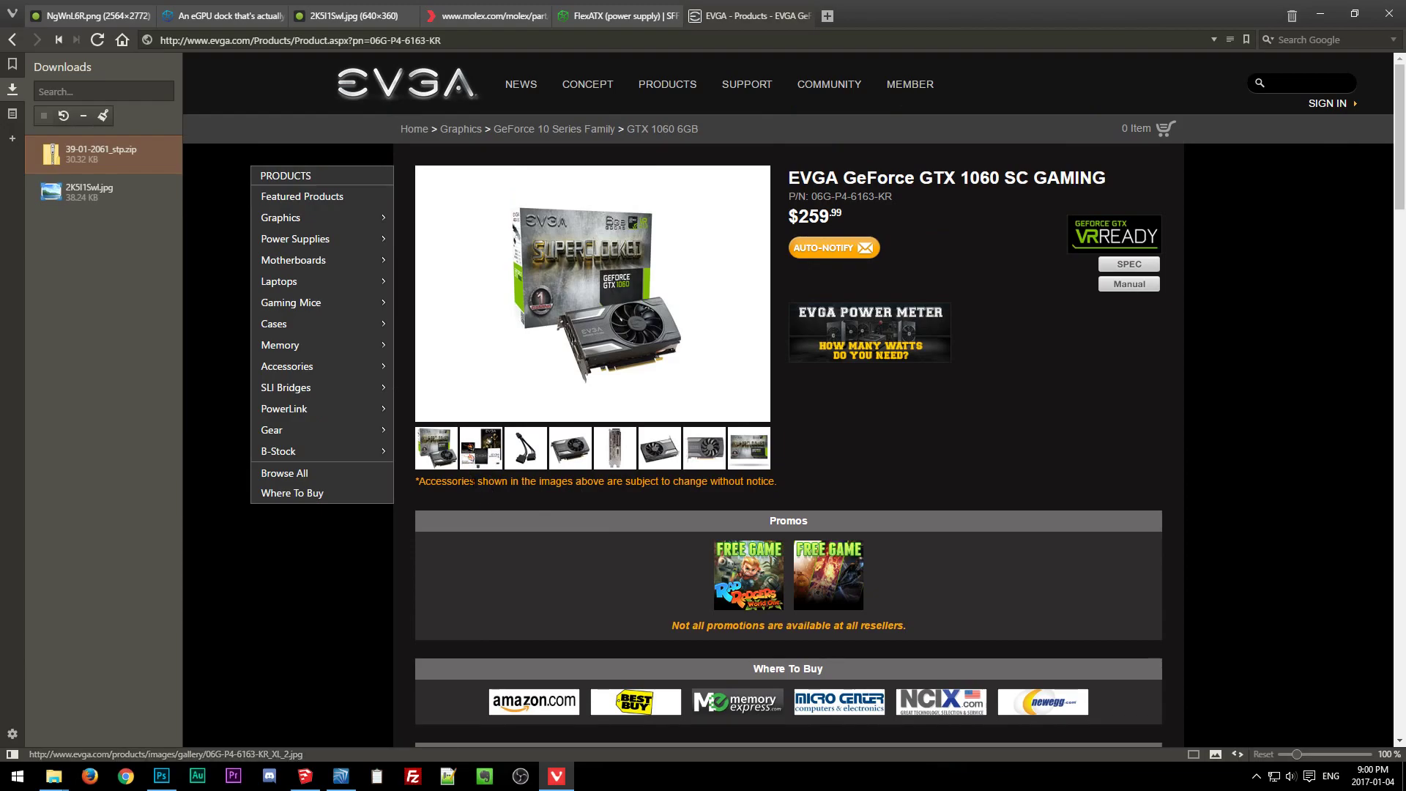
scroll(481, 496, "down", 8)
scroll(481, 513, "down", 5)
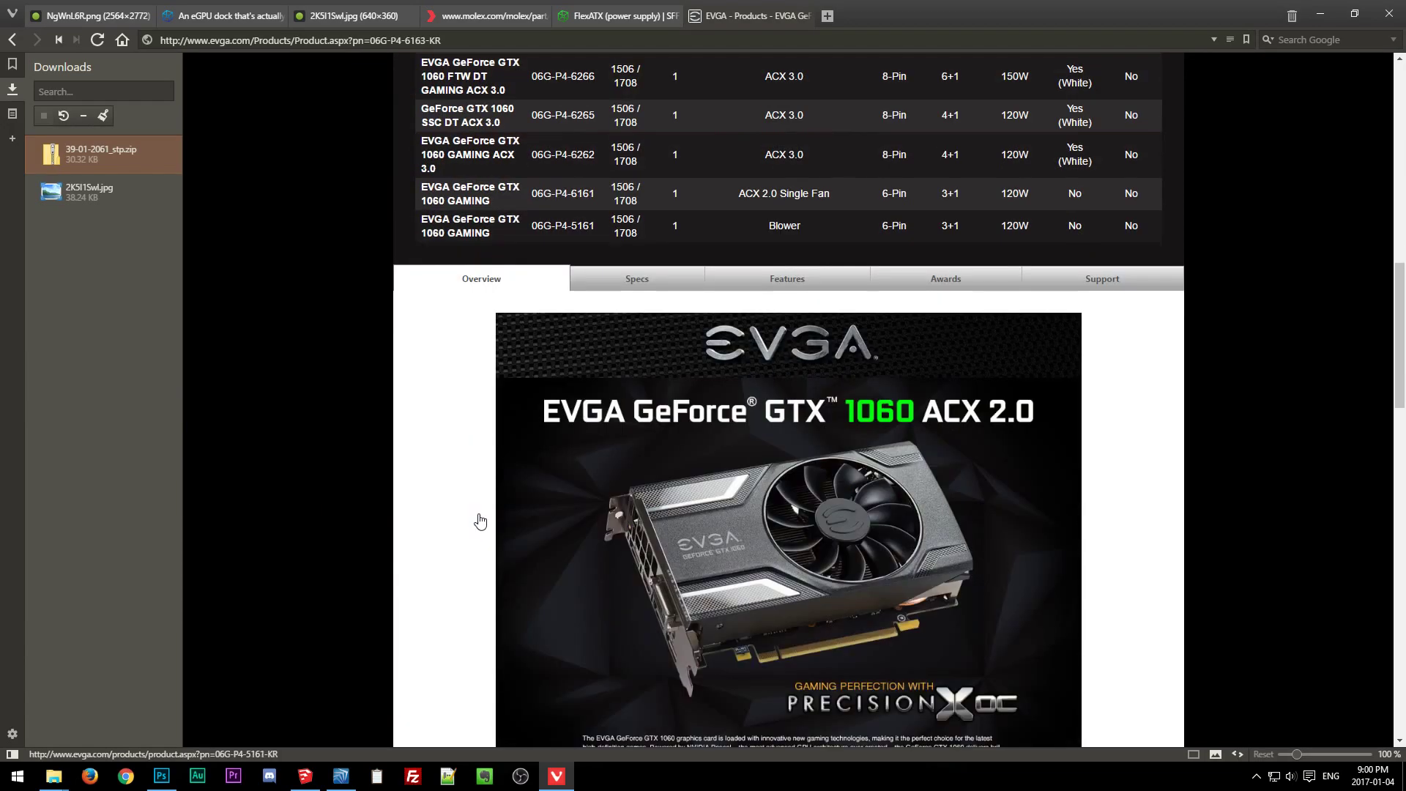
left_click(654, 279)
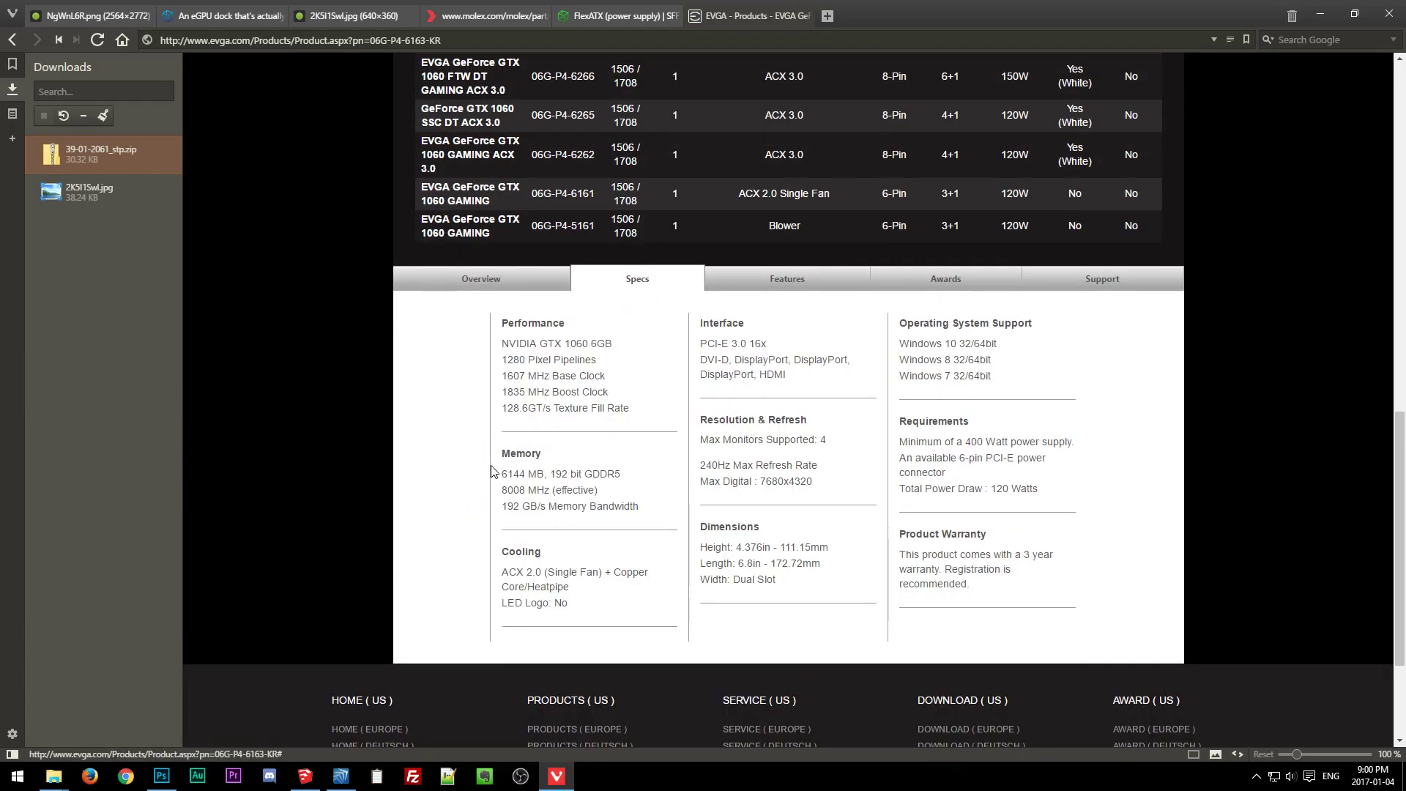
left_click_drag(766, 565, 841, 565)
Enlarge the gallery image showing the fan side of the GTX 1060 and save it as 06G-P4-6163-KR_XL_7.jpg.
scroll(726, 650, "up", 11)
scroll(727, 651, "up", 2)
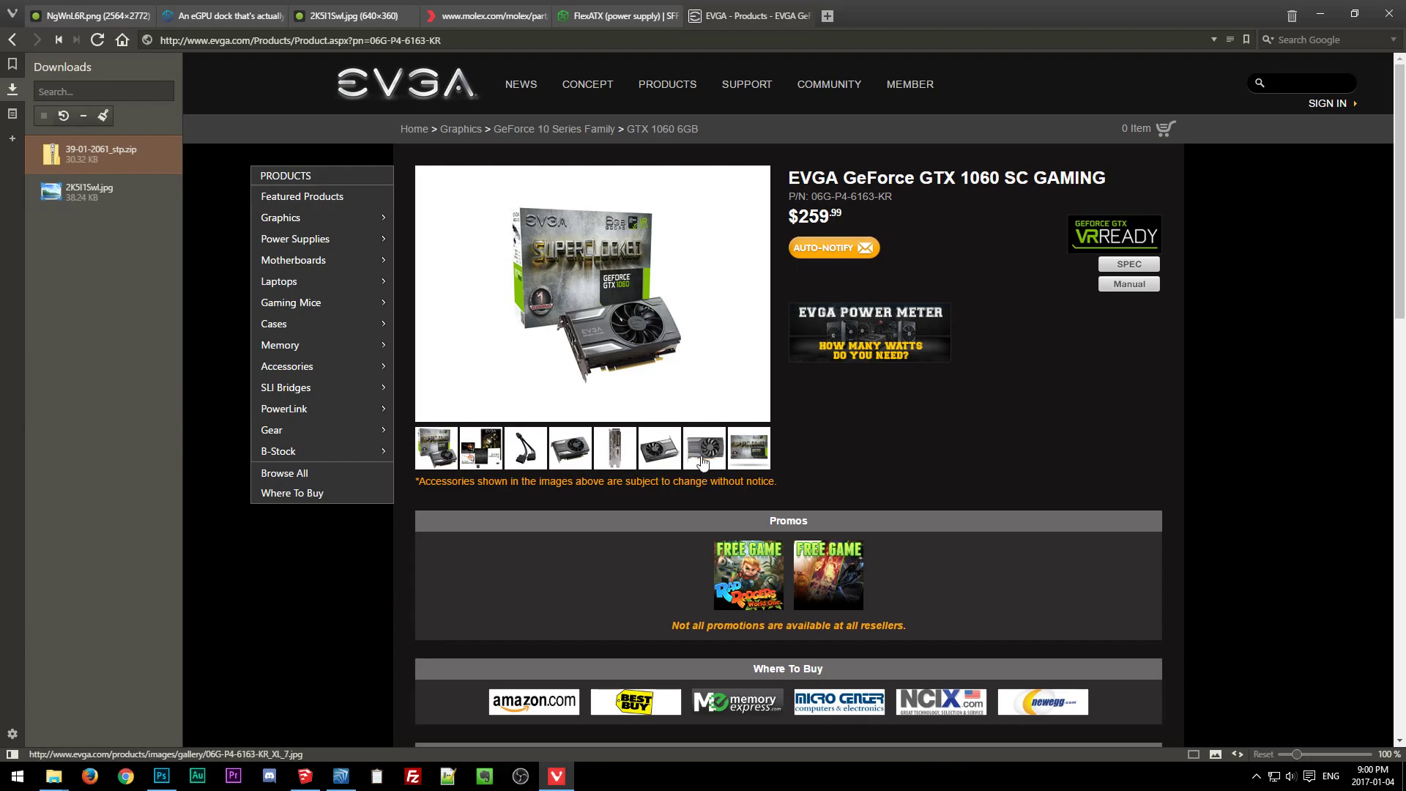
left_click(702, 462)
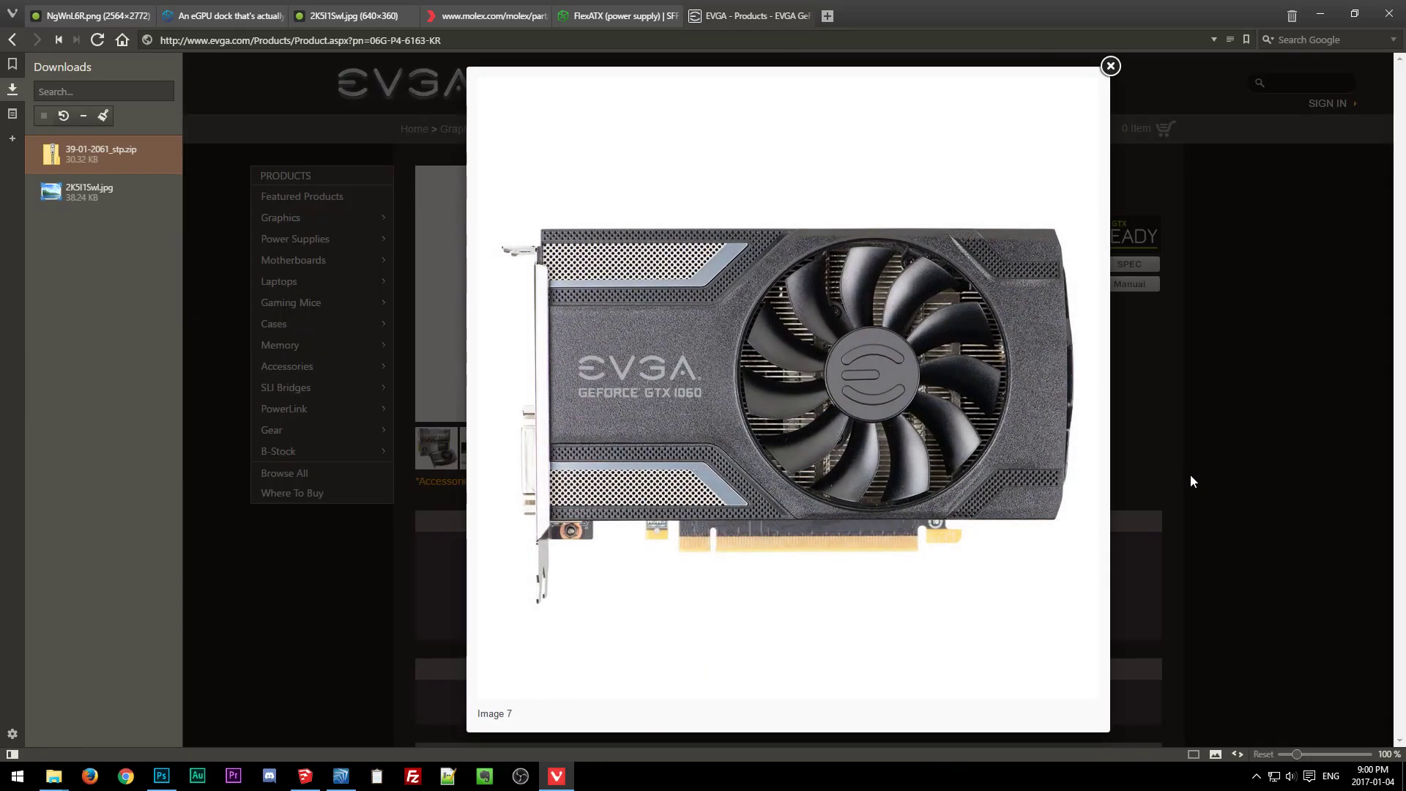
mouse_move(1055, 457)
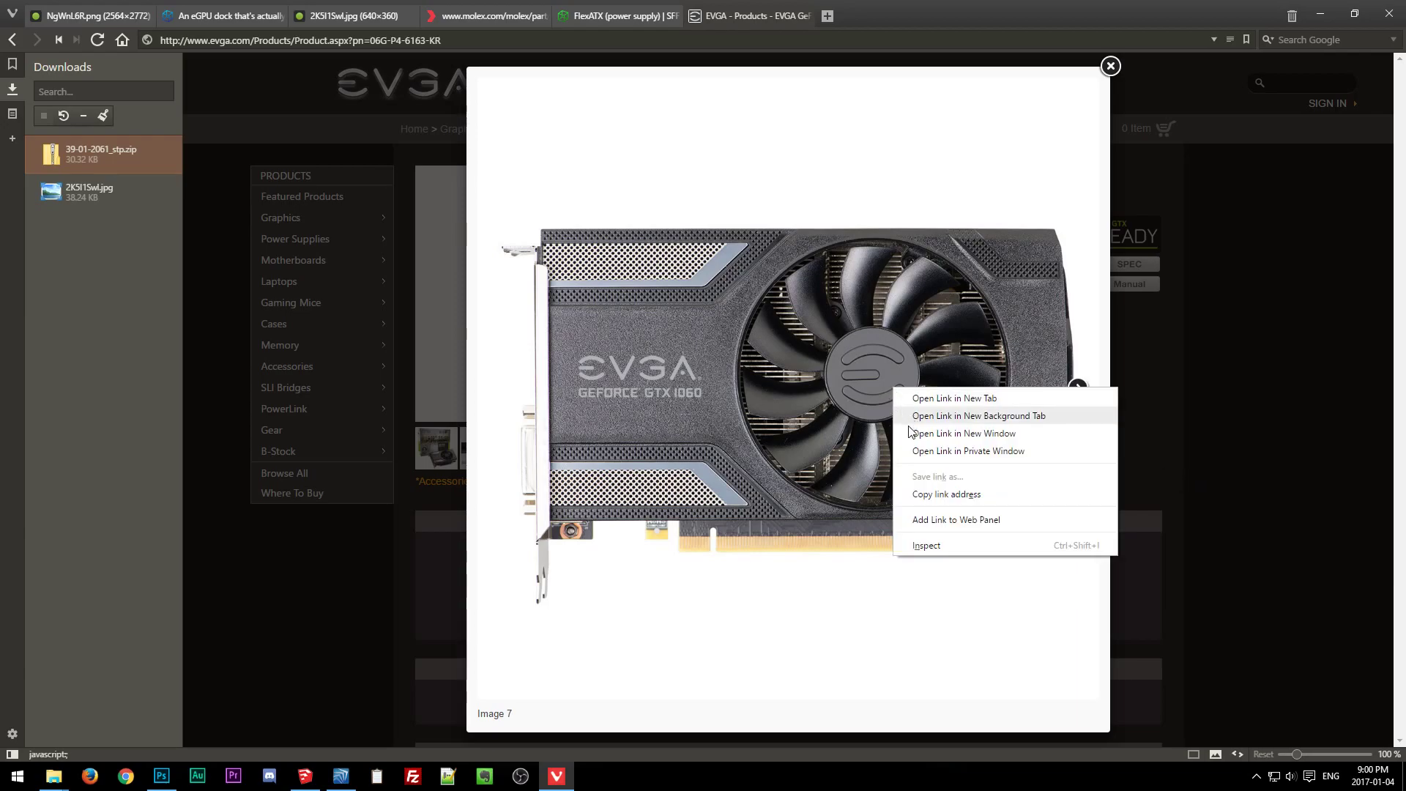
right_click(768, 386)
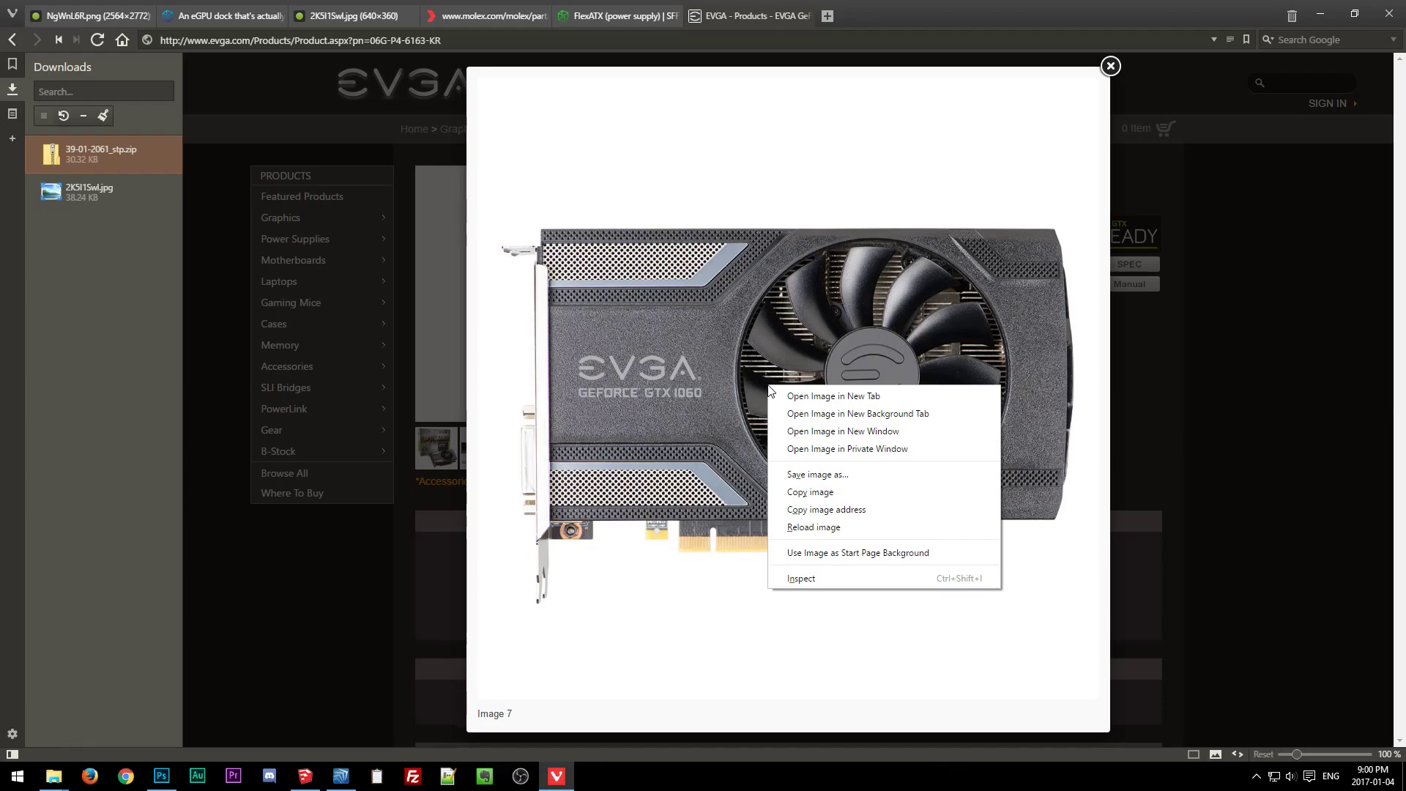
left_click(781, 474)
left_click(577, 371)
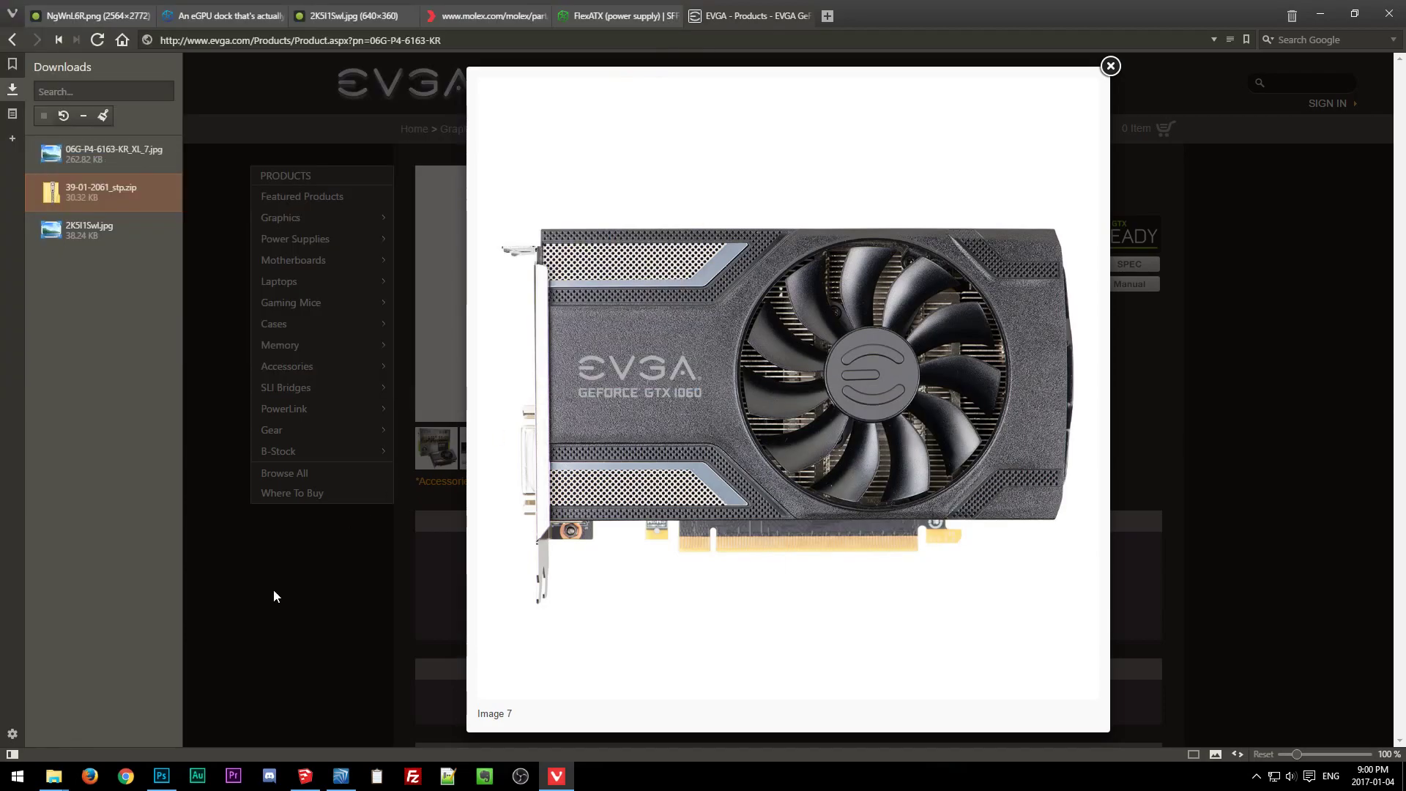
Open 06G-P4-6163-KR_XL_7.jpg from the Downloads folder in Photoshop.
mouse_move(54, 769)
left_click(79, 717)
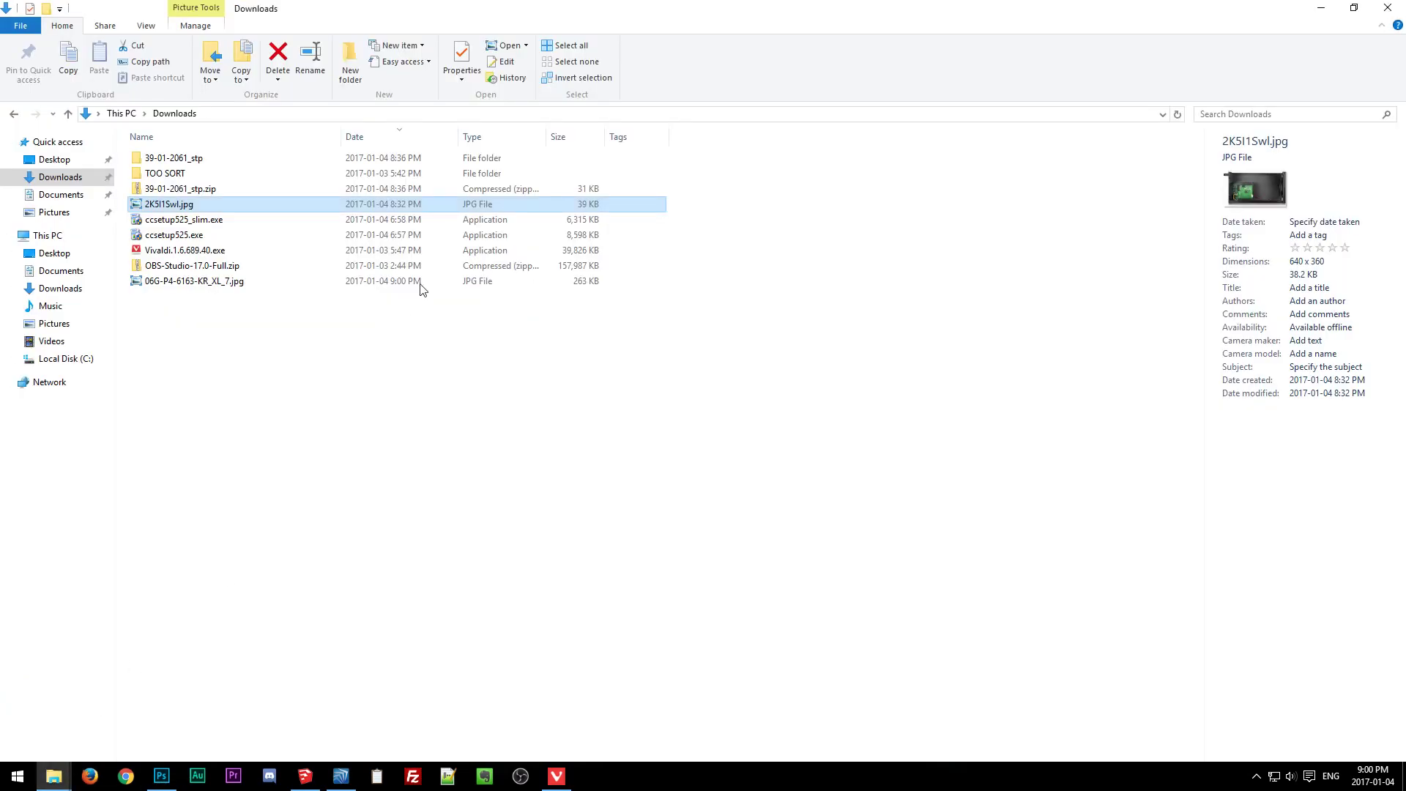
left_click(178, 285)
right_click(178, 286)
left_click(220, 344)
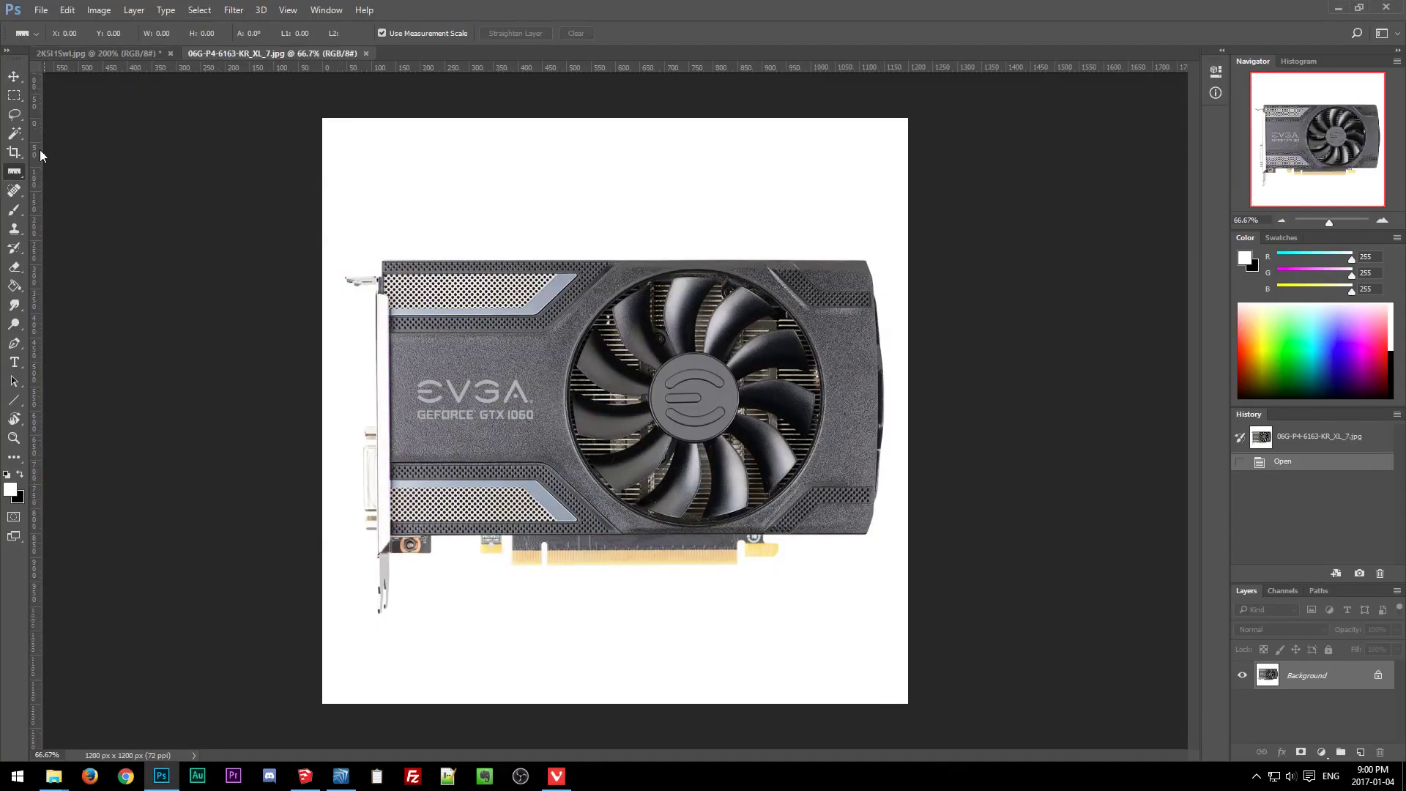
Set a custom measurement scale from the card's gold PCIe connector, with a pixel length of 462 and a logical length of 85.
left_click(99, 10)
mouse_move(170, 308)
mouse_move(322, 313)
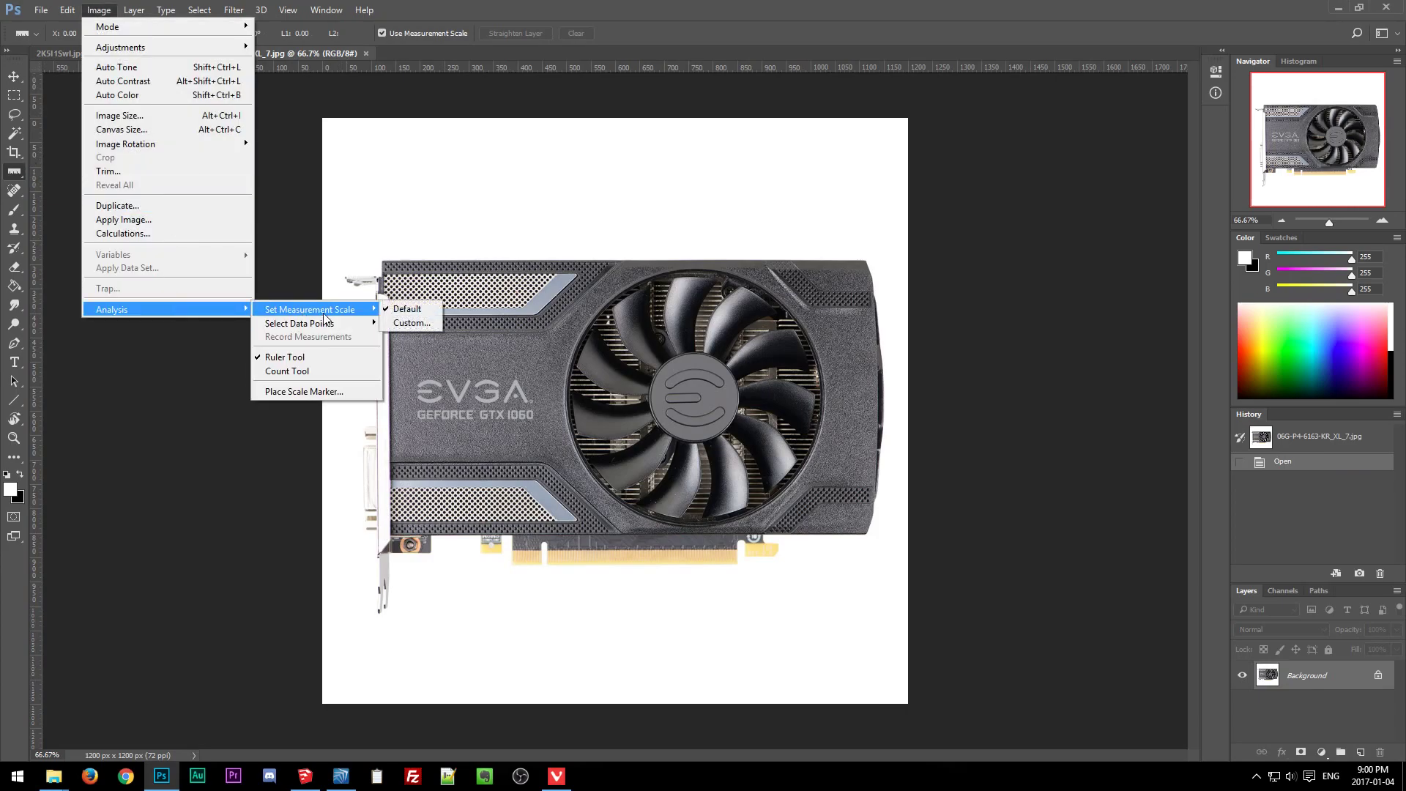
left_click(398, 322)
mouse_move(513, 551)
left_mouse_down()
mouse_move(754, 550)
mouse_move(738, 550)
left_mouse_up()
key("Tab")
type("9")
key("BackSpace")
type("85")
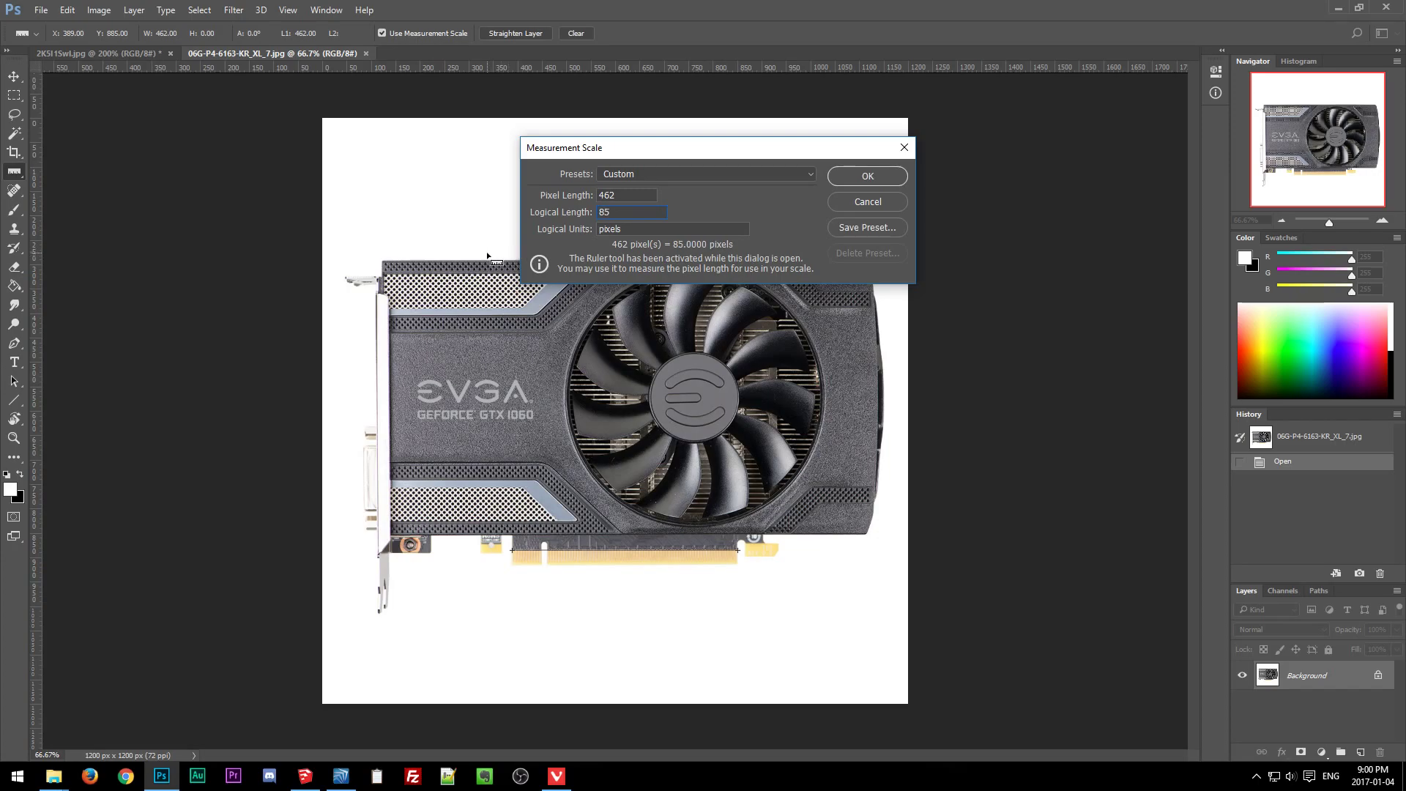
key("Return")
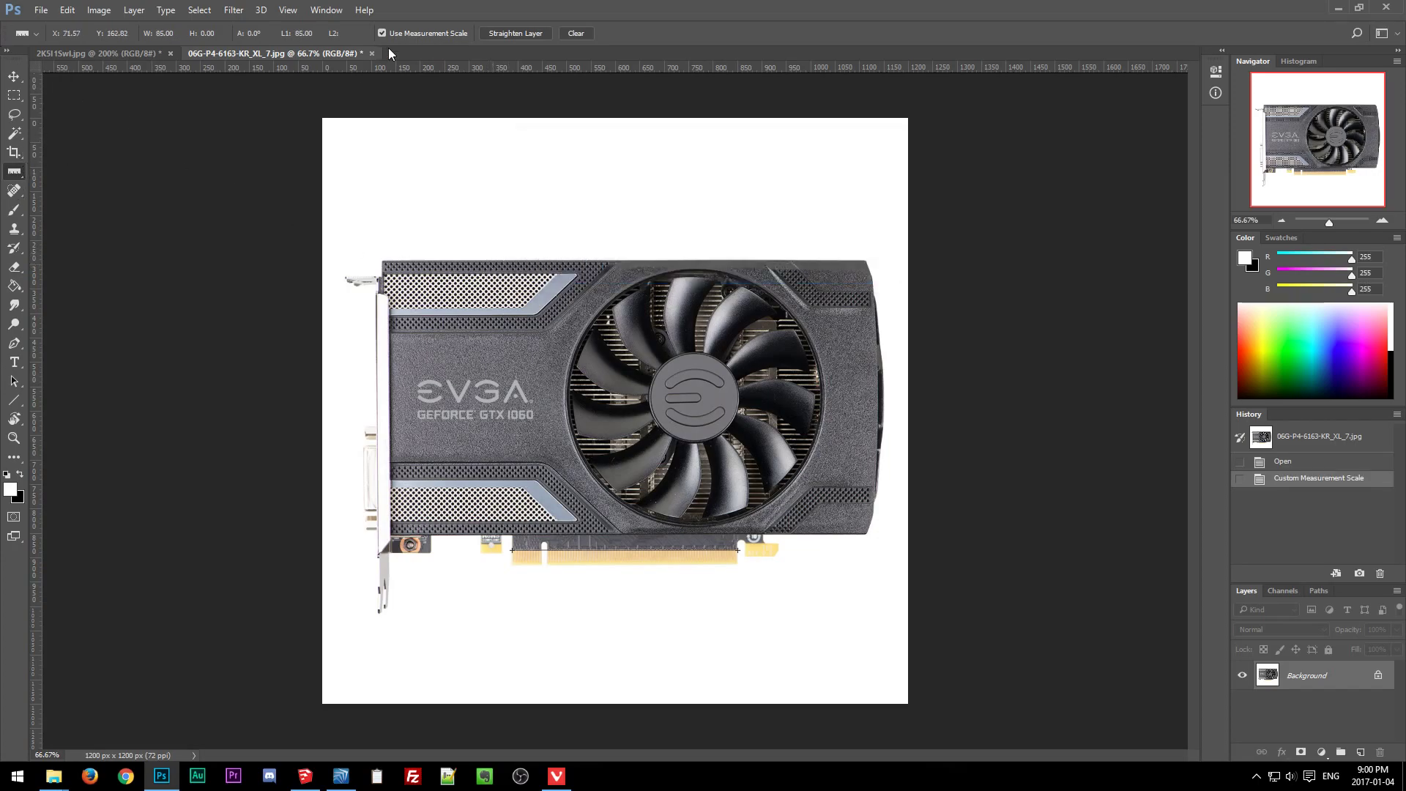
Measure the graphics card's overall length horizontally from the bracket to the far end of the shroud.
left_click_drag(374, 365, 884, 394, "shift")
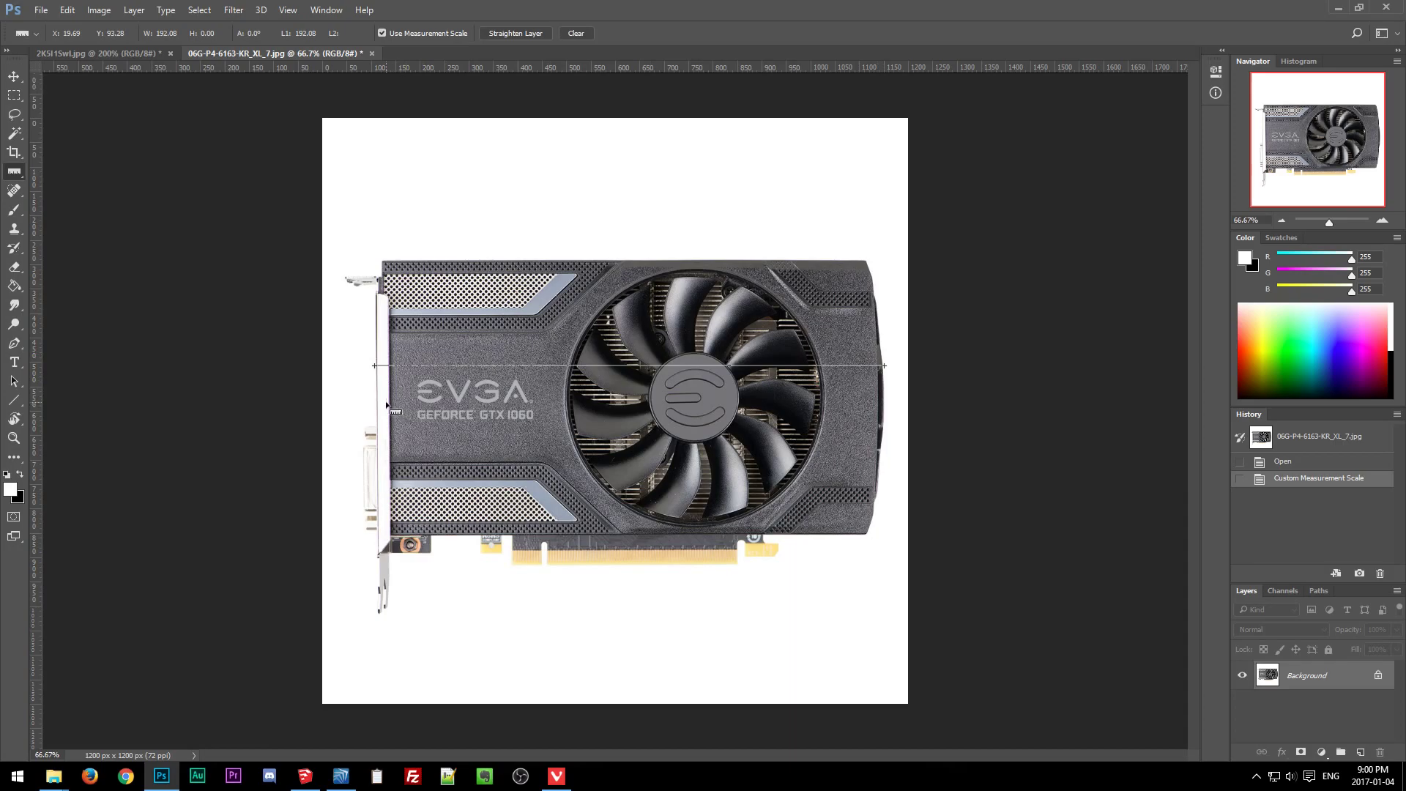
left_click_drag(377, 395, 881, 420, "shift")
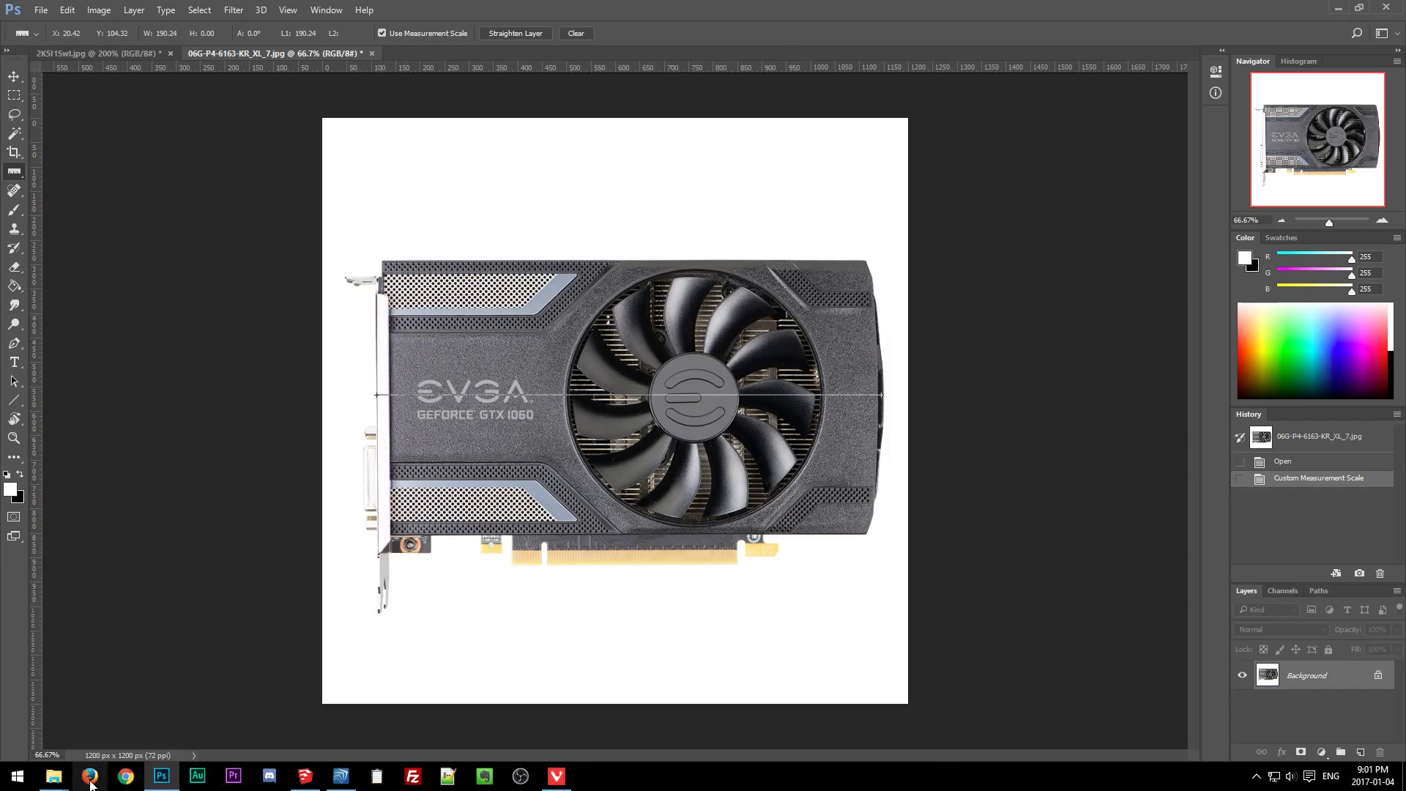
Switch to Vivaldi, close the enlarged image and check the Dimensions section in the GTX 1060 SC GAMING specifications.
left_click(556, 776)
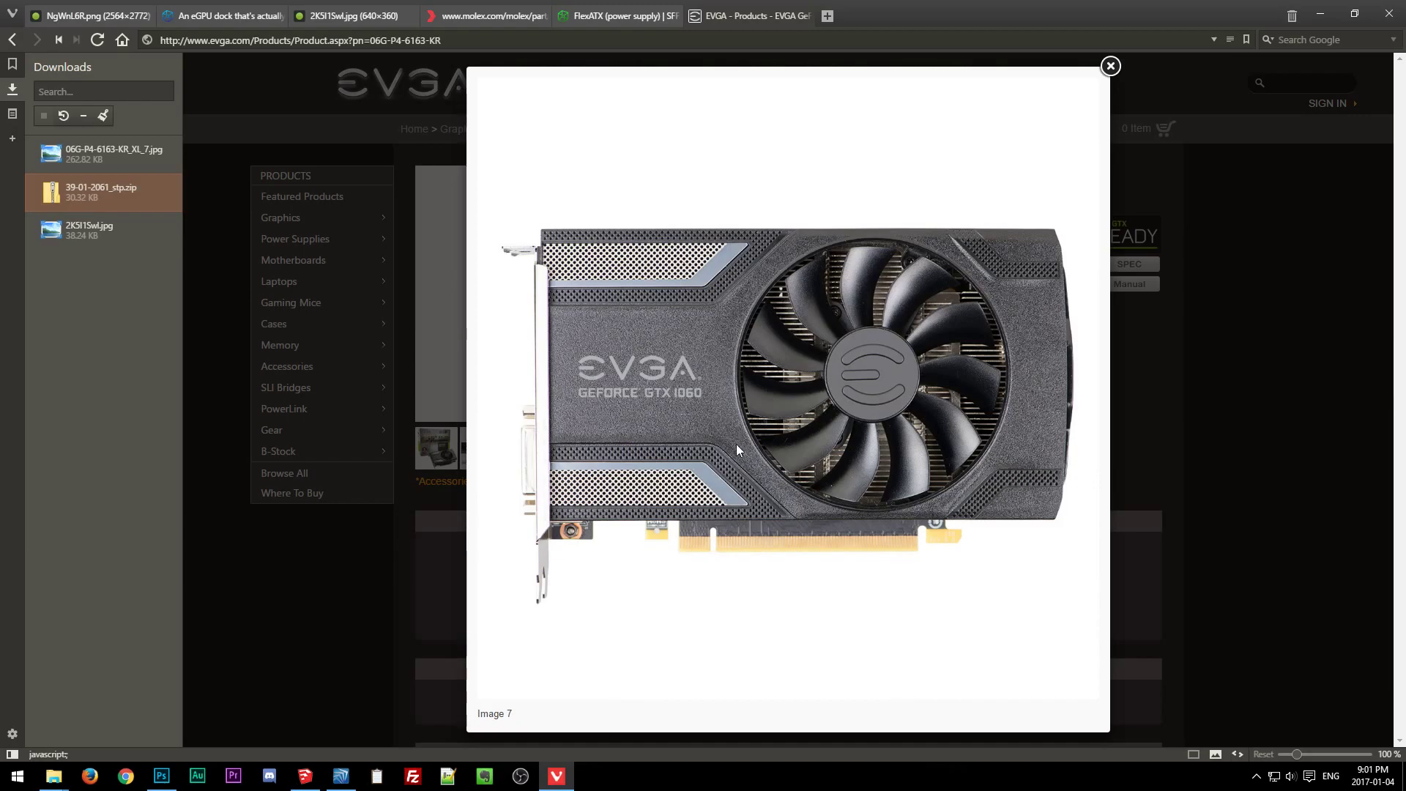
left_click(328, 591)
scroll(526, 615, "down", 7)
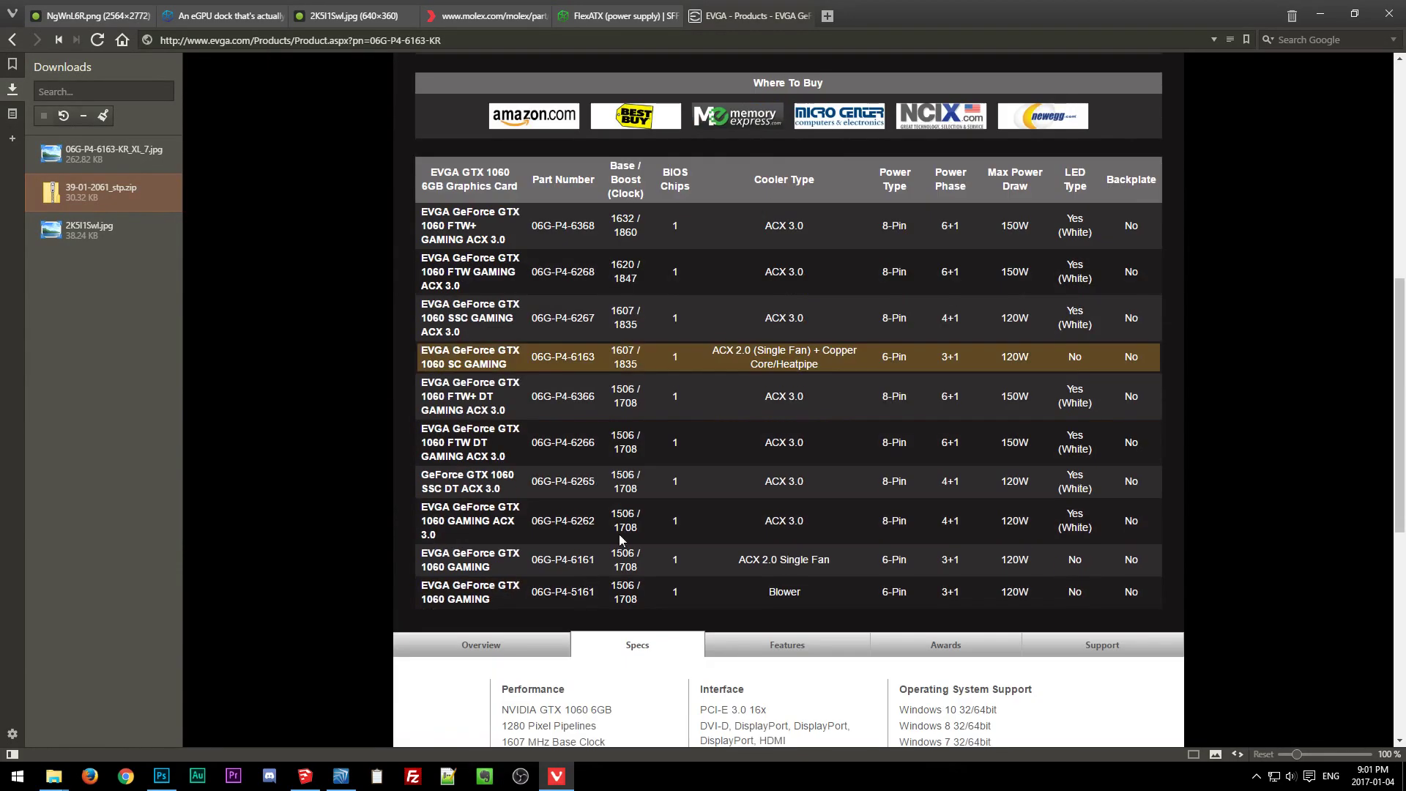
scroll(526, 615, "down", 5)
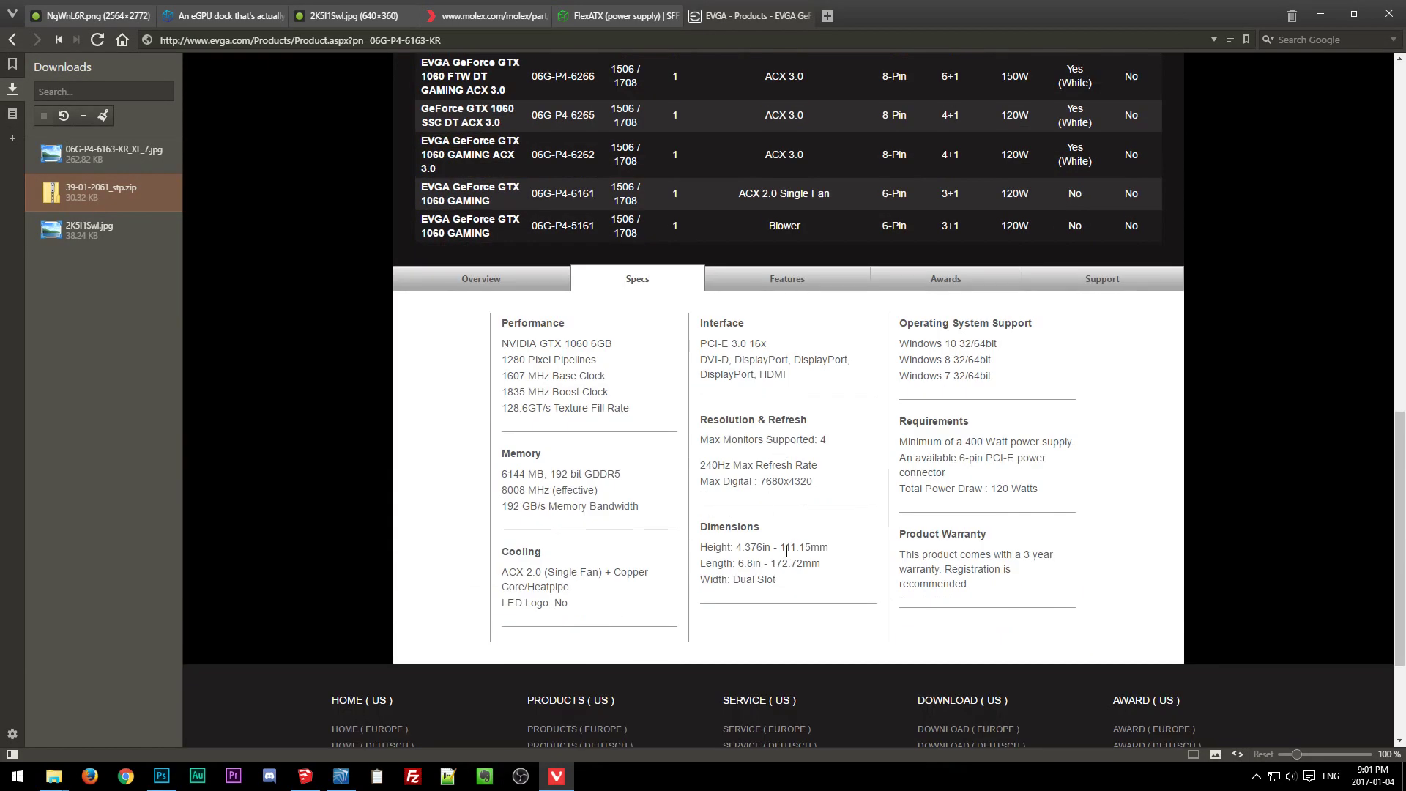
scroll(578, 531, "up", 2)
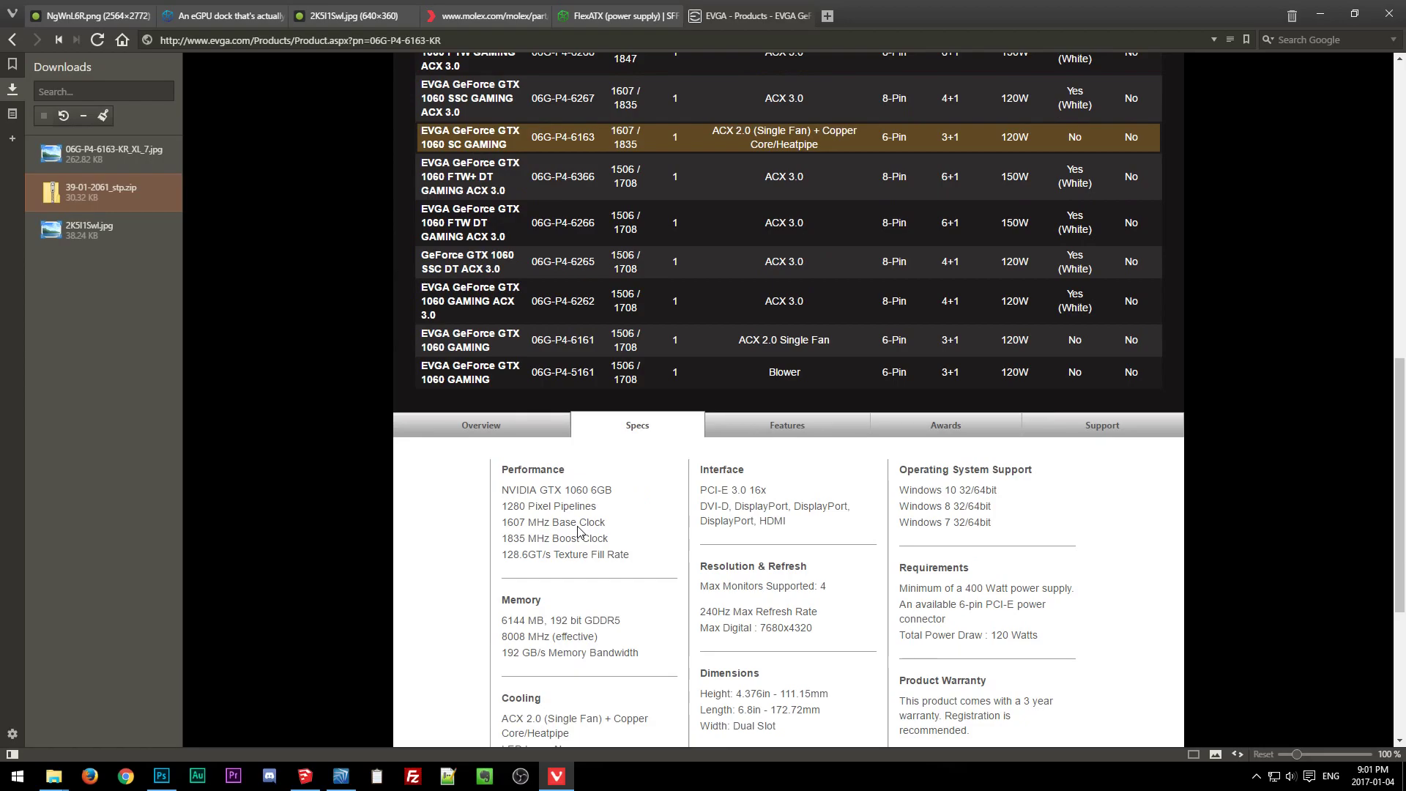
scroll(507, 588, "up", 5)
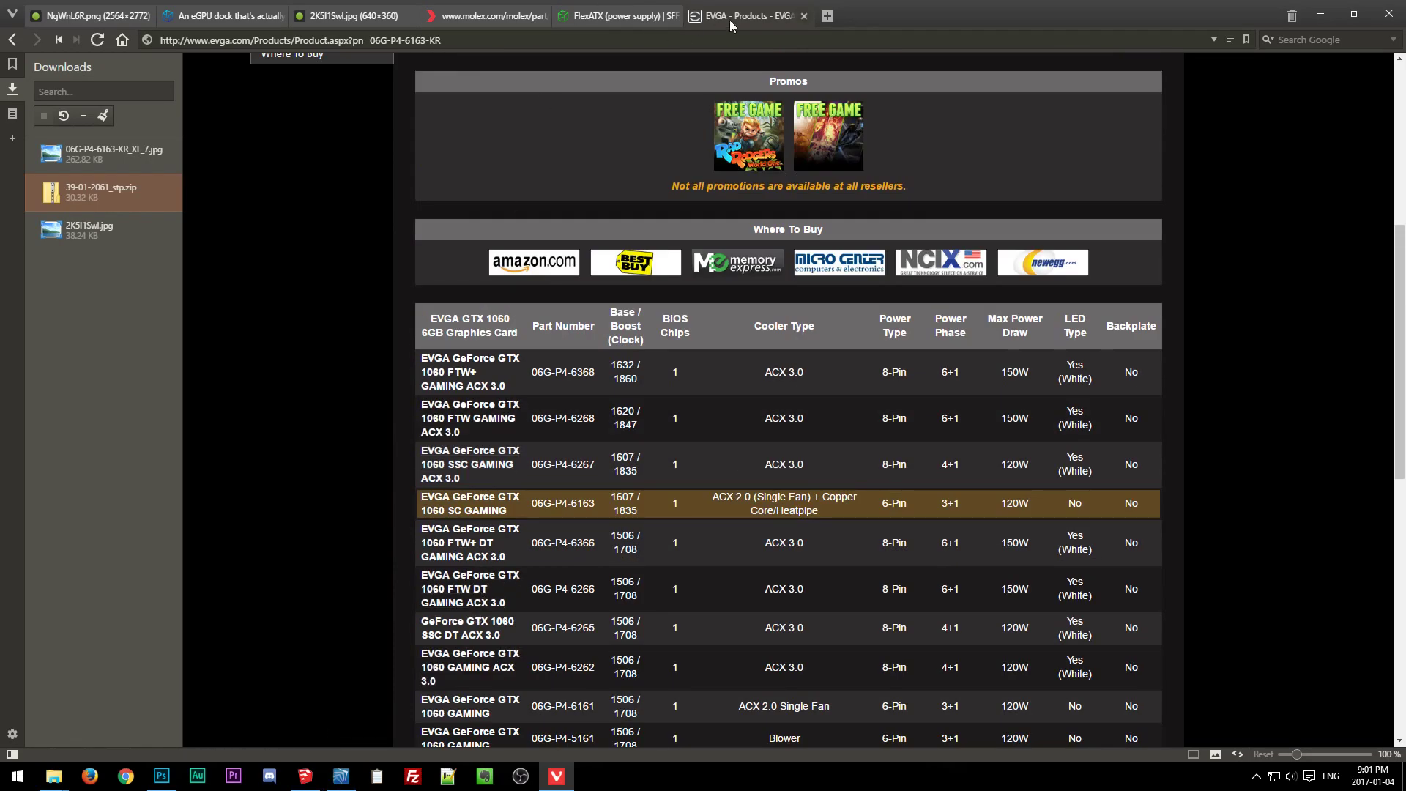
scroll(644, 114, "up", 6)
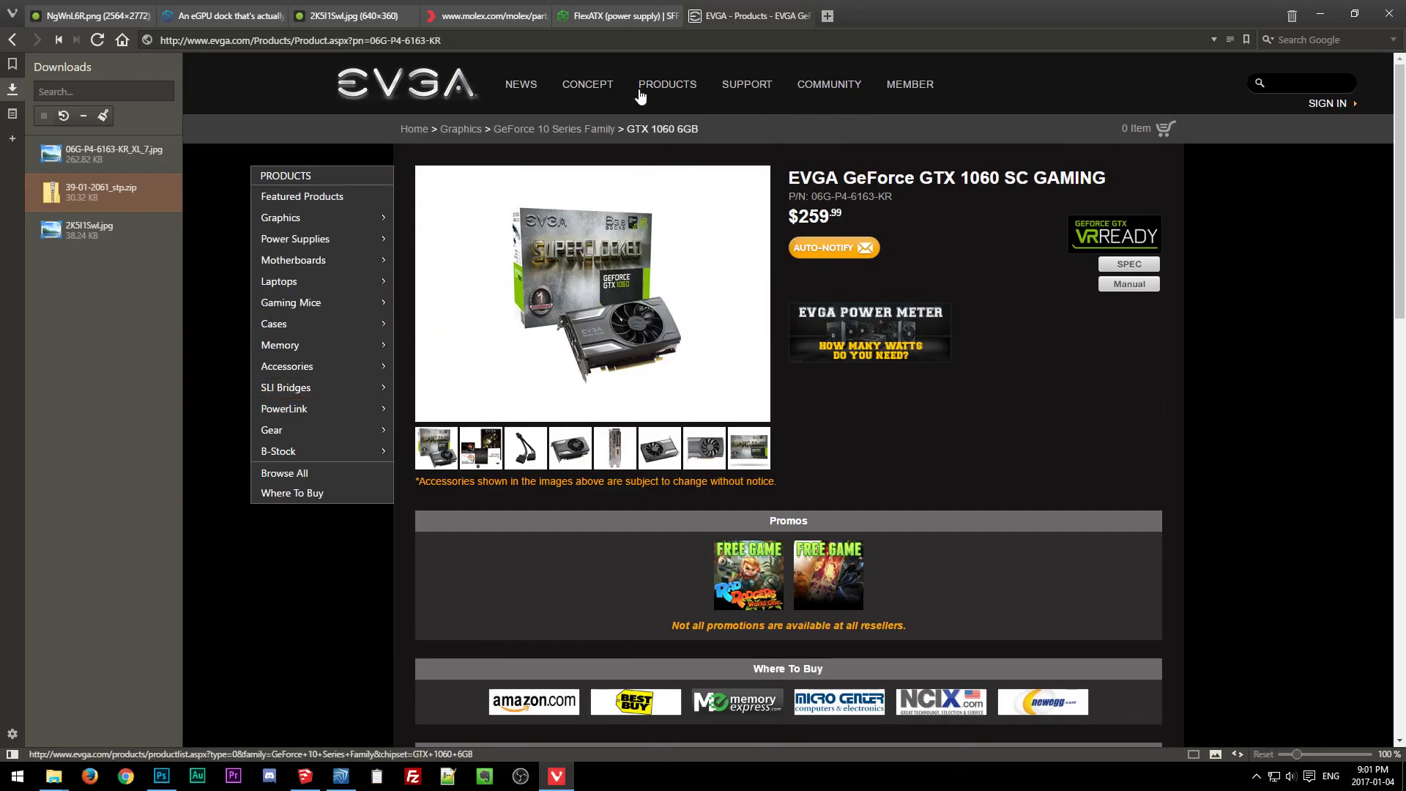
Search Google for "zotac 1070" and open ZOTAC's GeForce GTX 1070 Series graphics card listing.
left_click(597, 42)
type("zotc")
key("BackSpace")
type("ac")
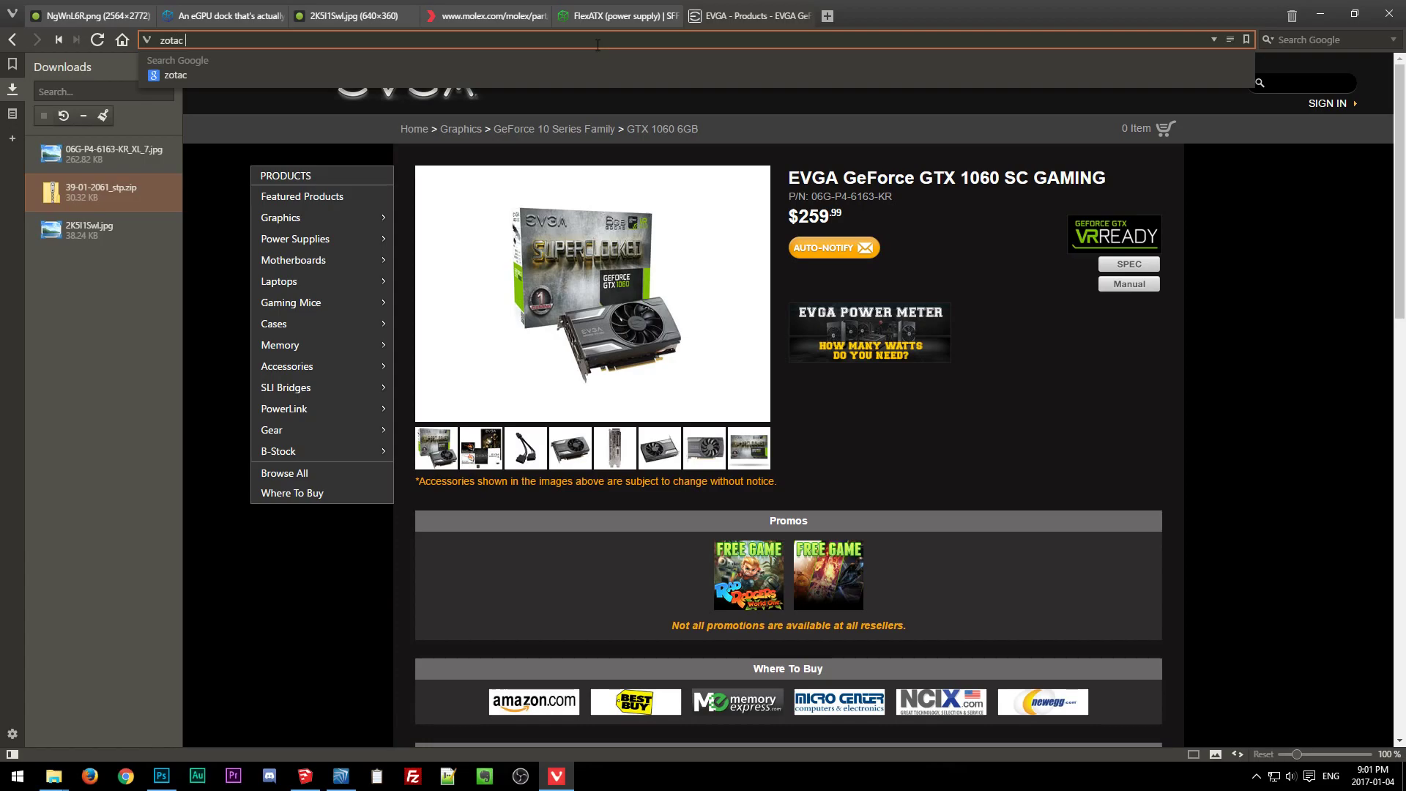
type(" 1070")
key("Return")
left_click(388, 189)
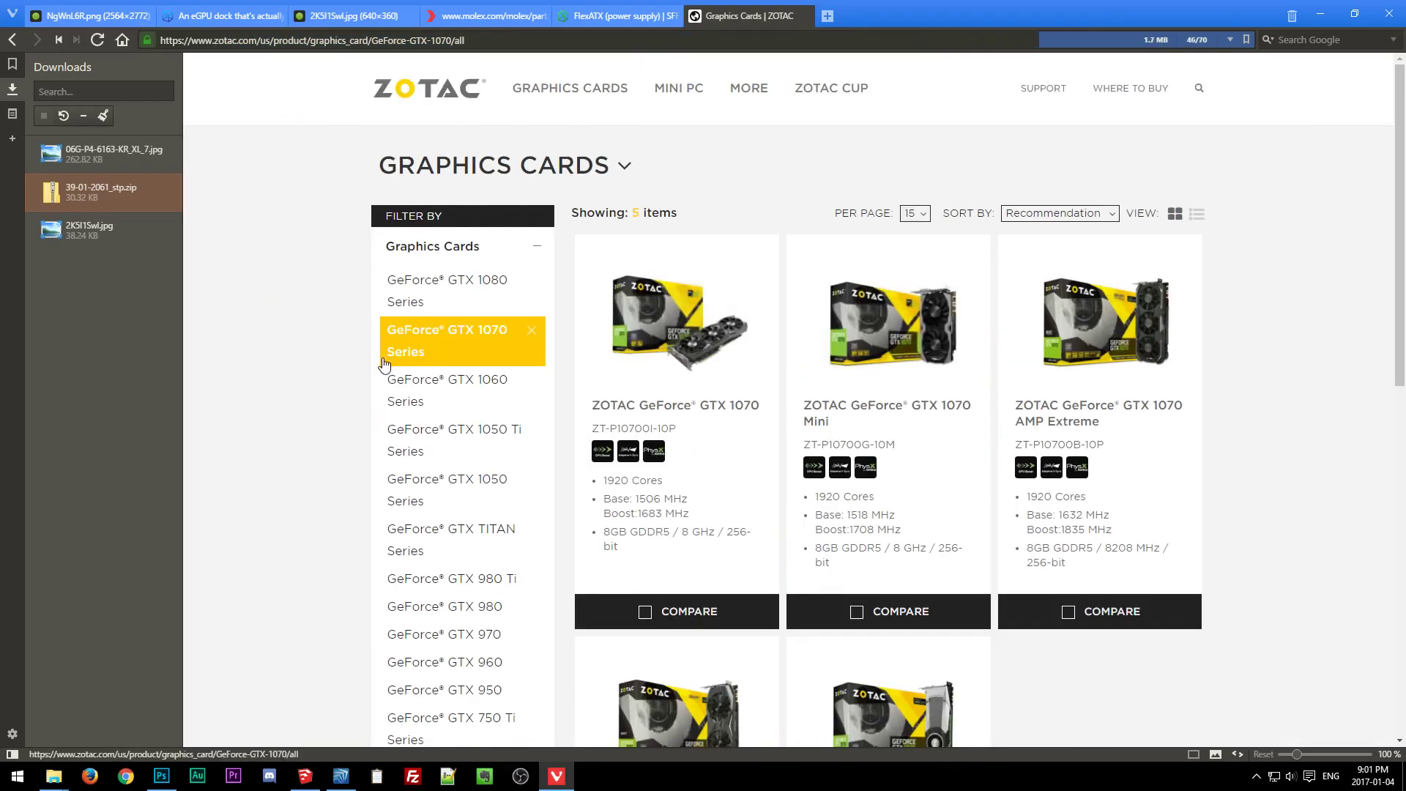
Look through the listed cards, open the ZOTAC GeForce GTX 1070 Mini page and show its fan-side image.
scroll(384, 366, "down", 3)
scroll(778, 483, "up", 3)
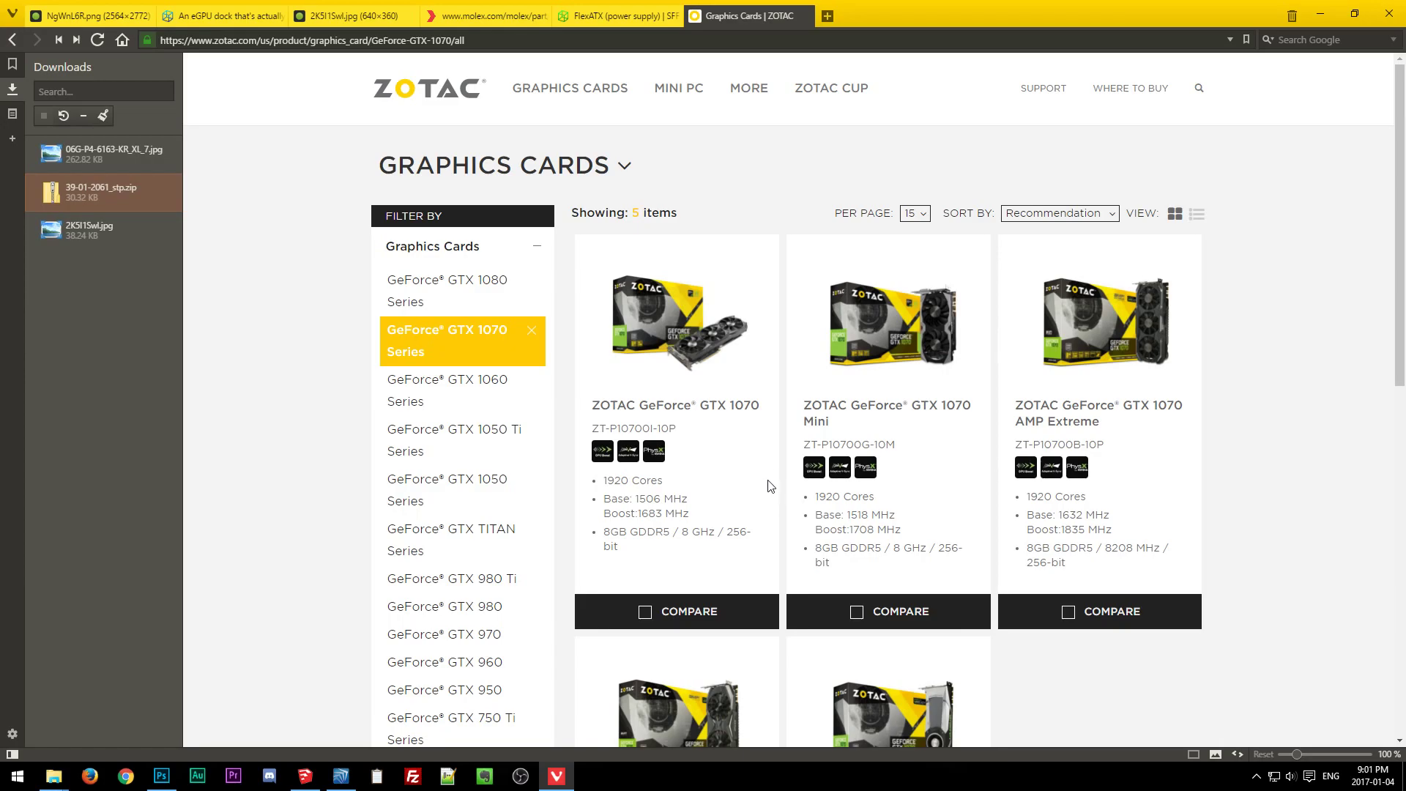
scroll(980, 487, "down", 5)
scroll(980, 485, "up", 4)
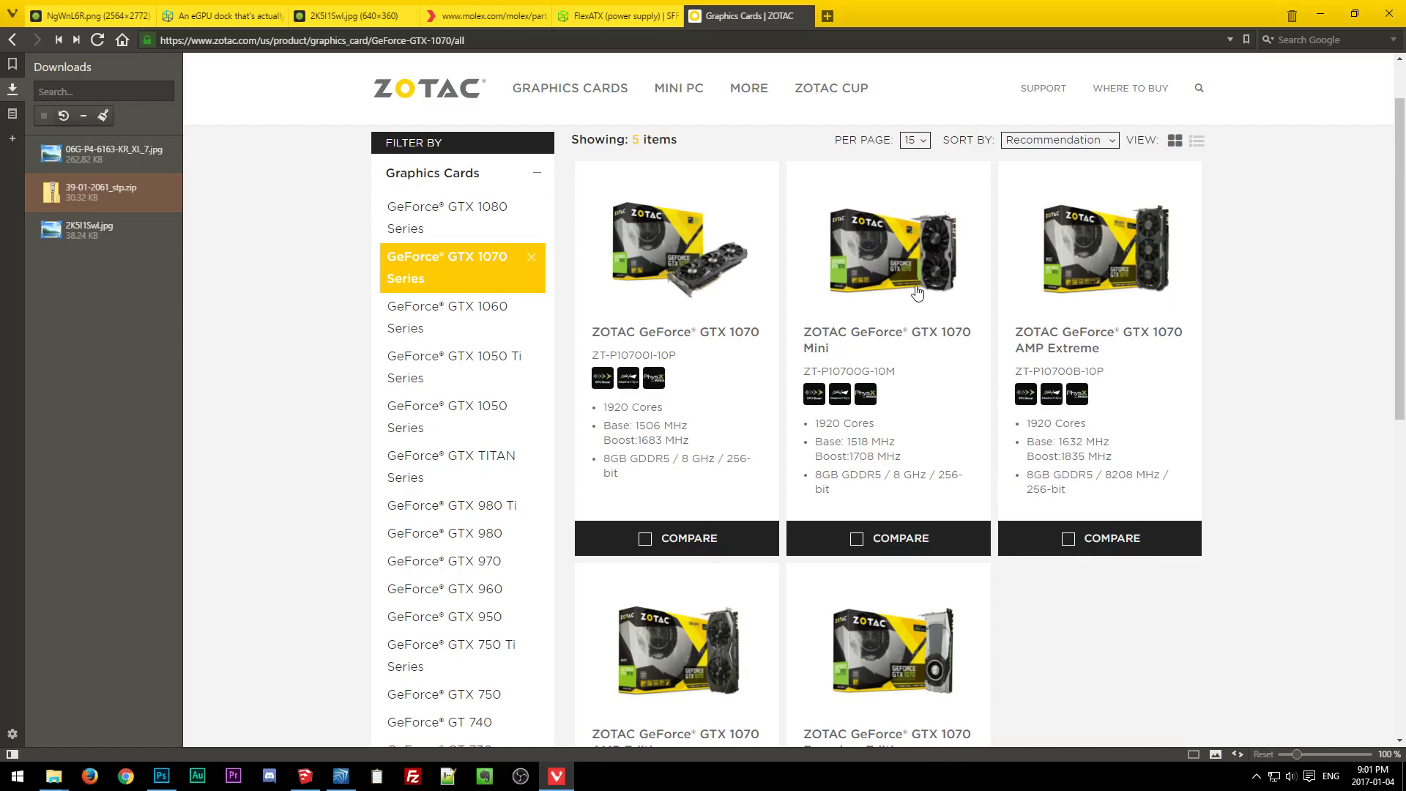
left_click(909, 260)
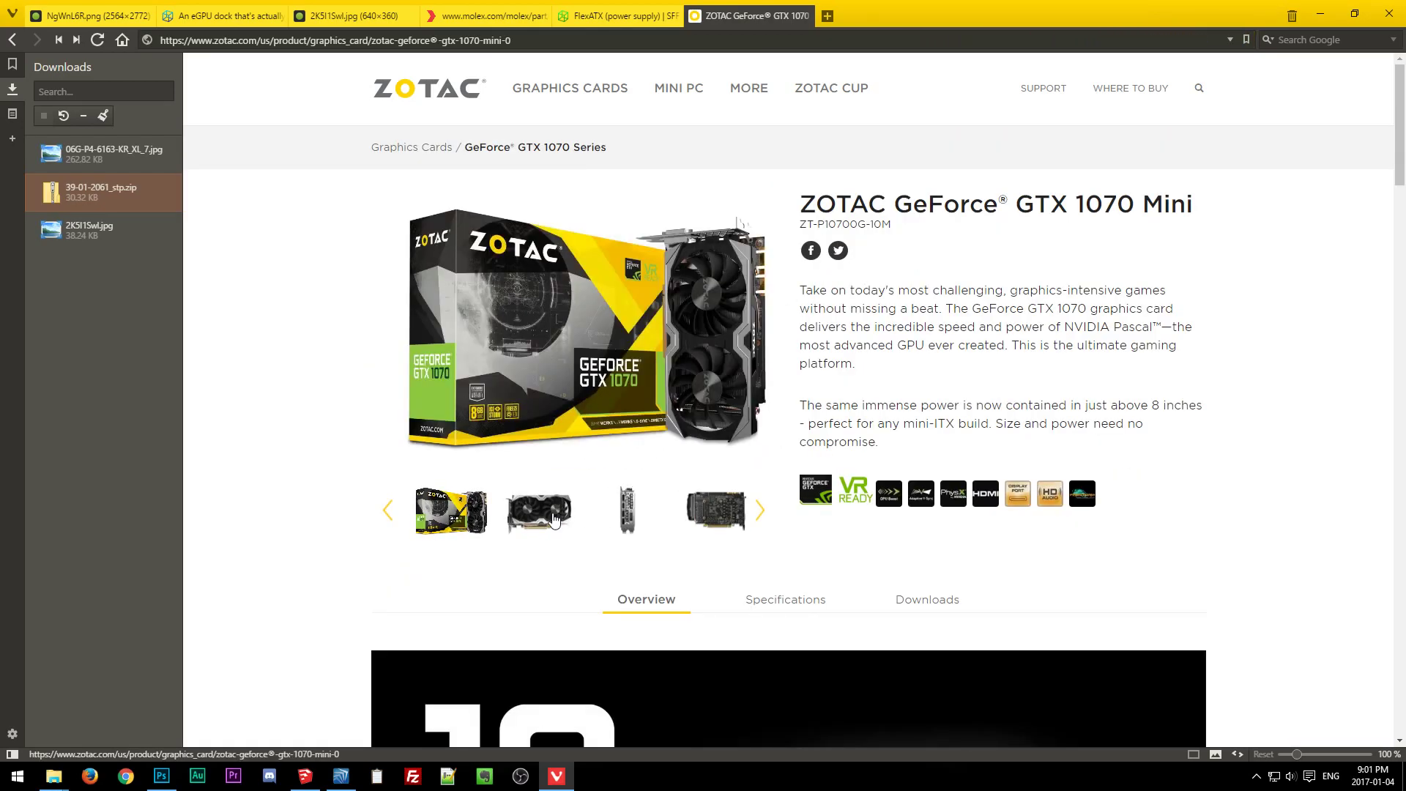
left_click(546, 521)
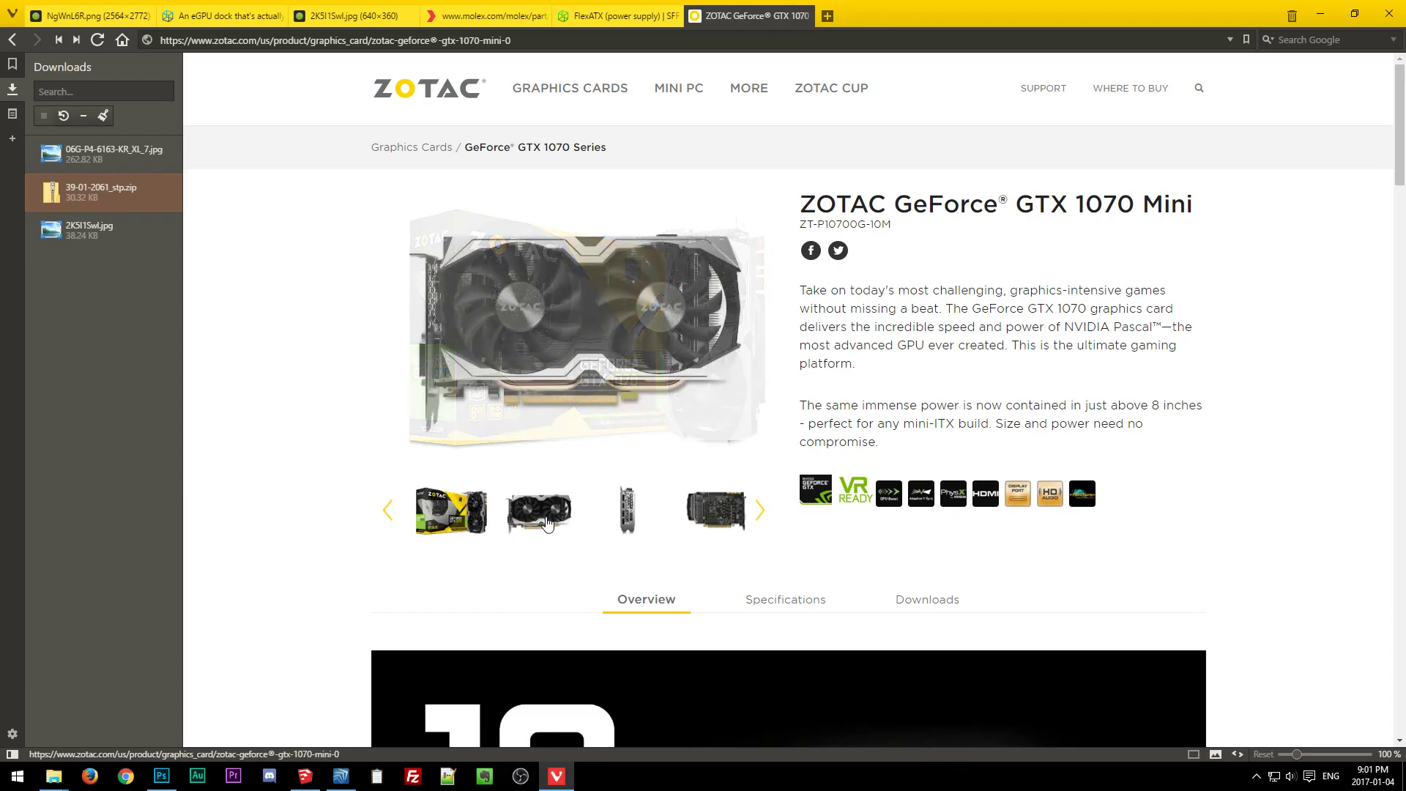
Look up the card length in the GTX 1070 Mini's specifications and show the image of its circuit board side.
left_click(823, 608)
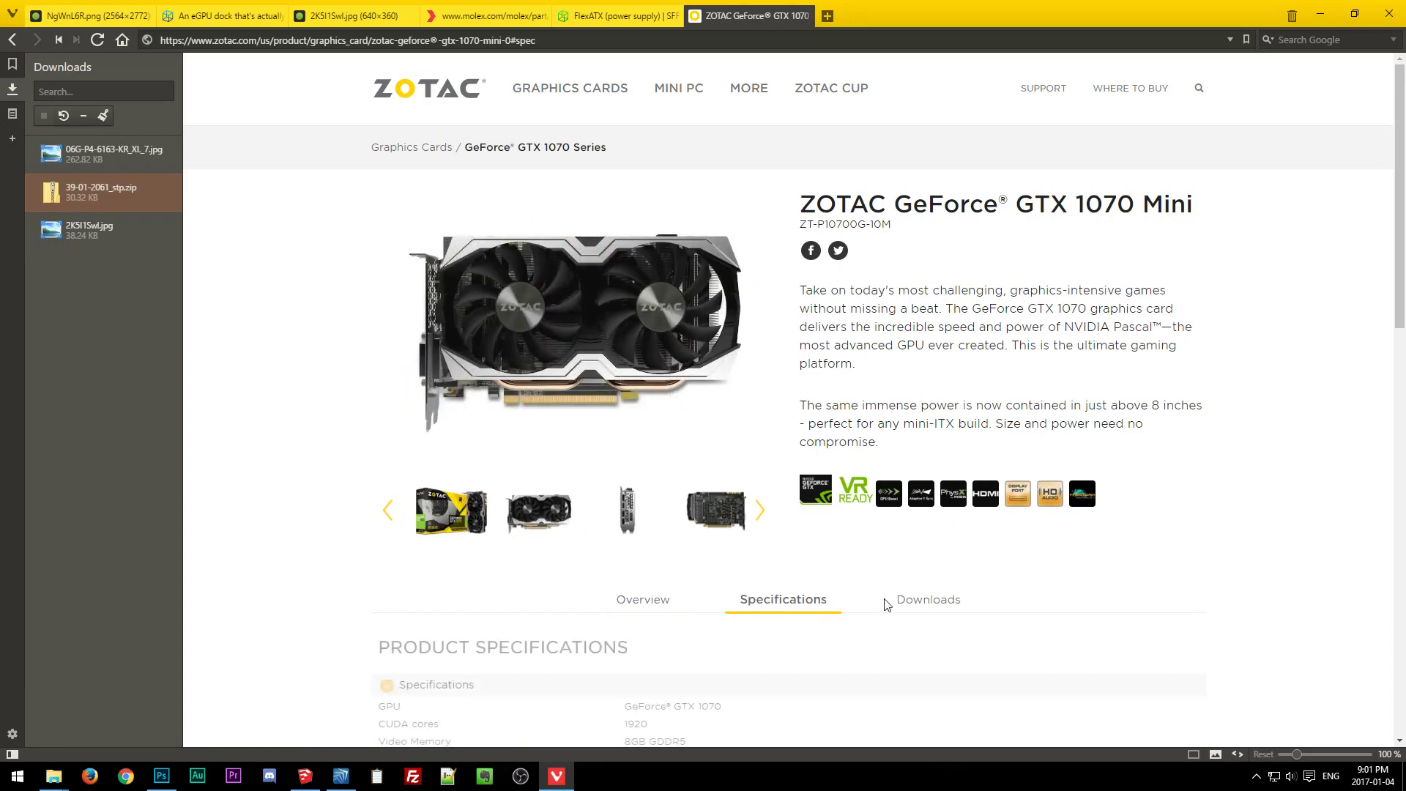
scroll(959, 594, "down", 4)
scroll(962, 595, "down", 4)
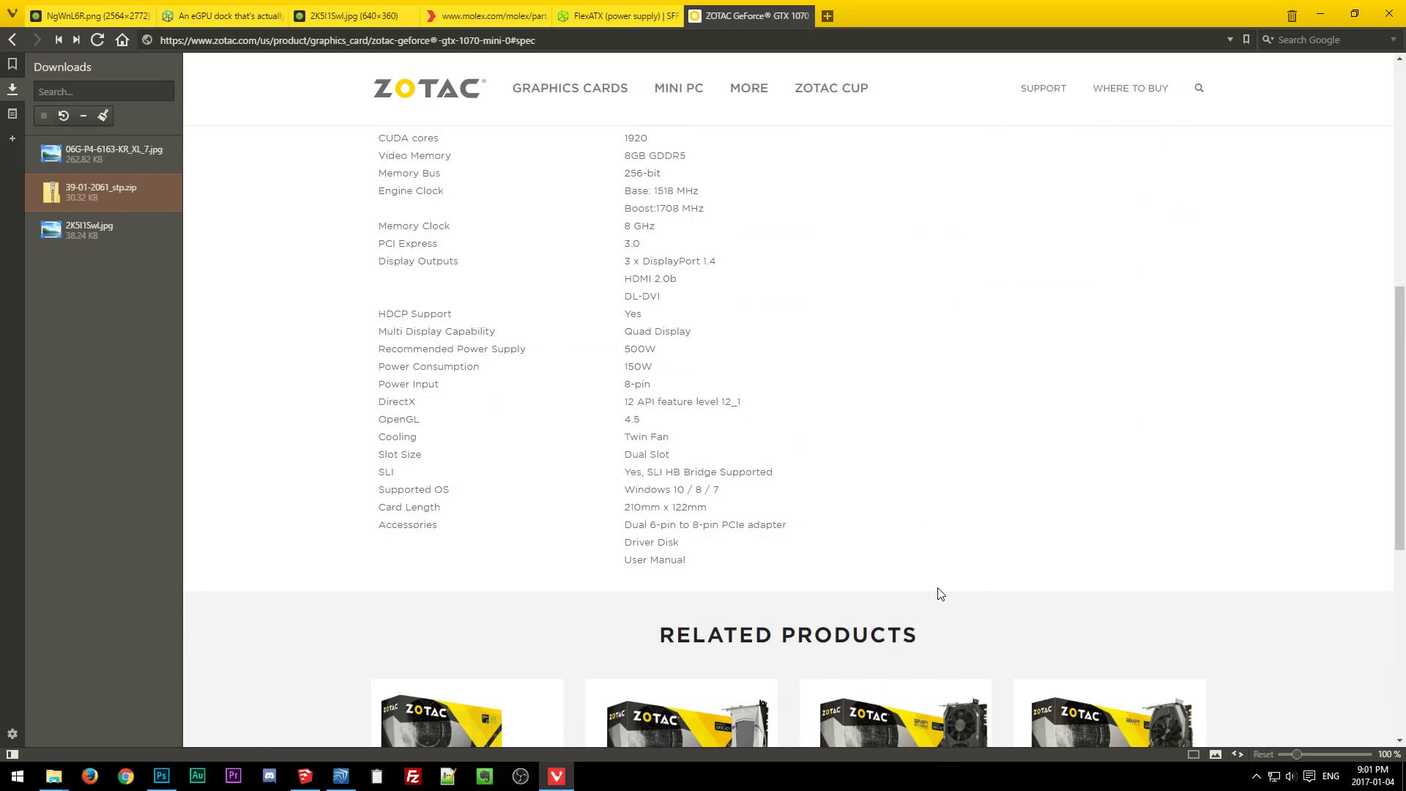
scroll(659, 553, "up", 8)
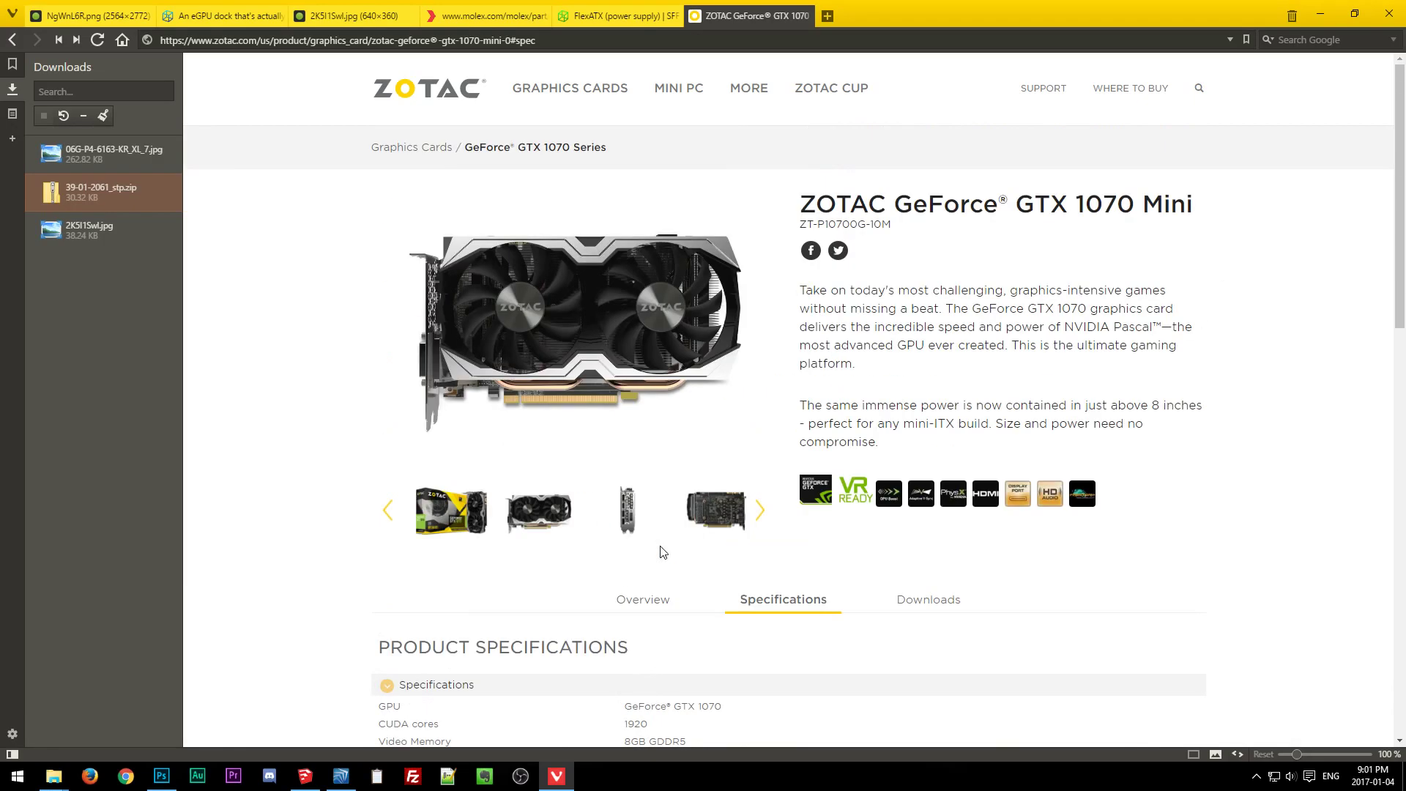
left_click(720, 525)
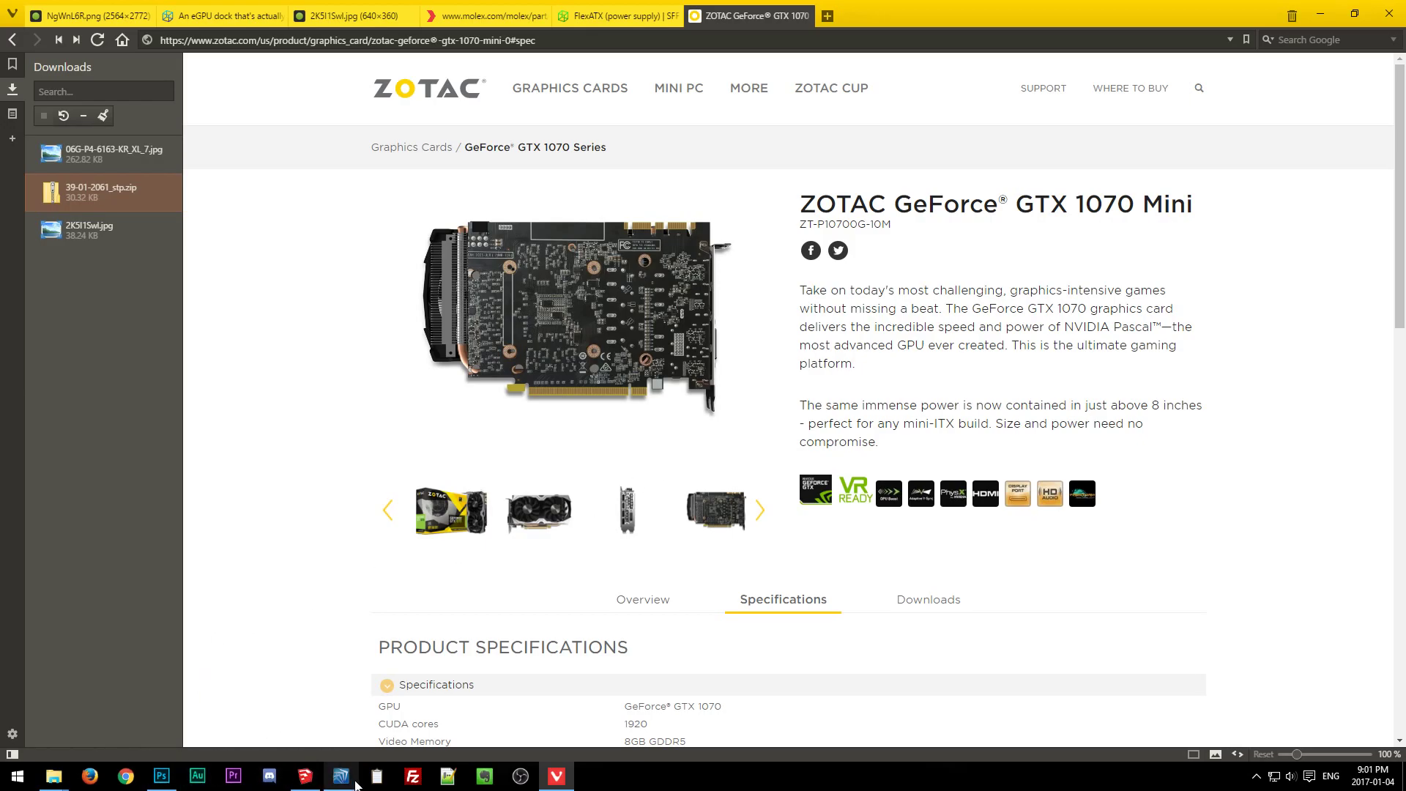
Switch to SketchUp and move the HDPLEX 300W AC-DC power supply 50 mm away from the graphics card along the green axis.
left_click(307, 780)
left_click(673, 358)
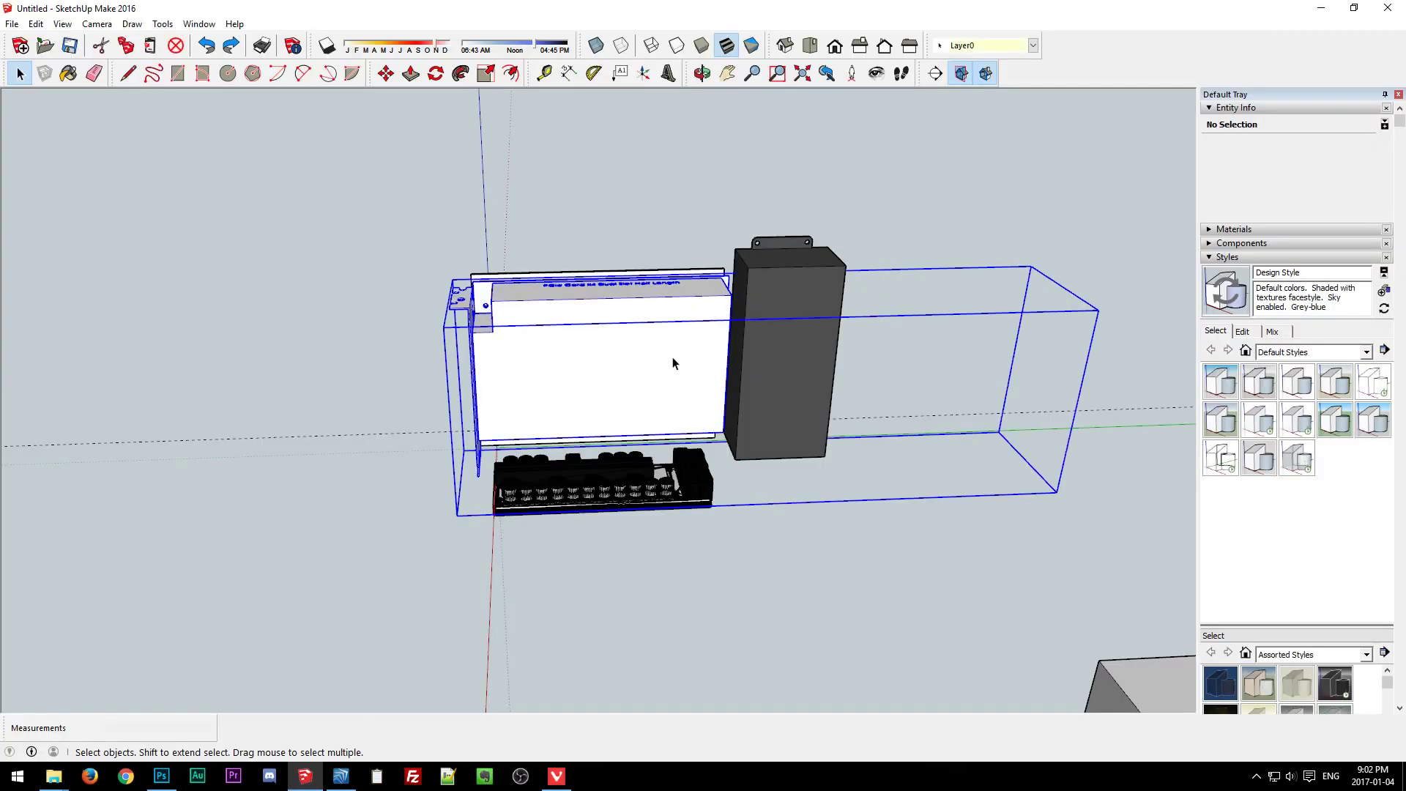
middle_click_drag(707, 421, 575, 432)
left_click(508, 537)
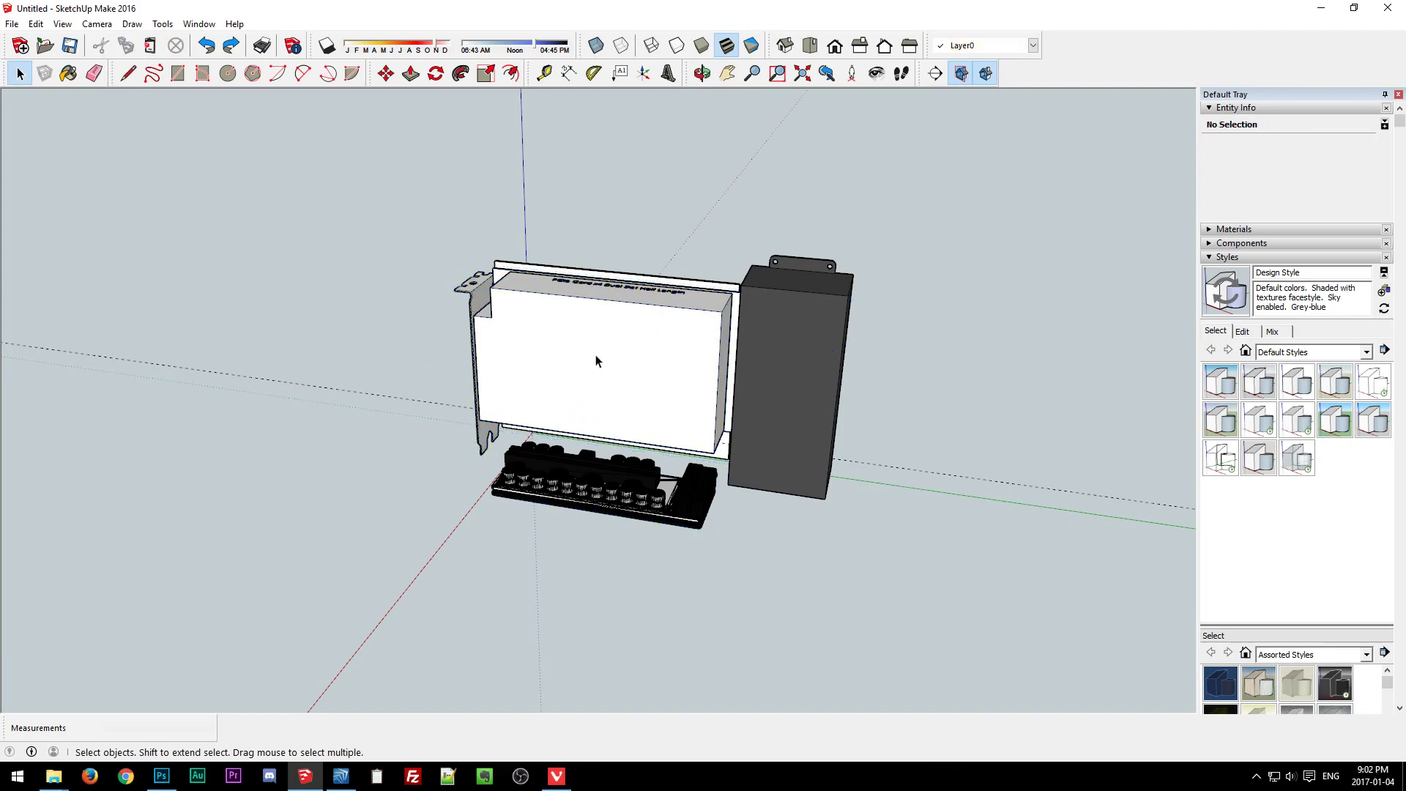
left_click(596, 355)
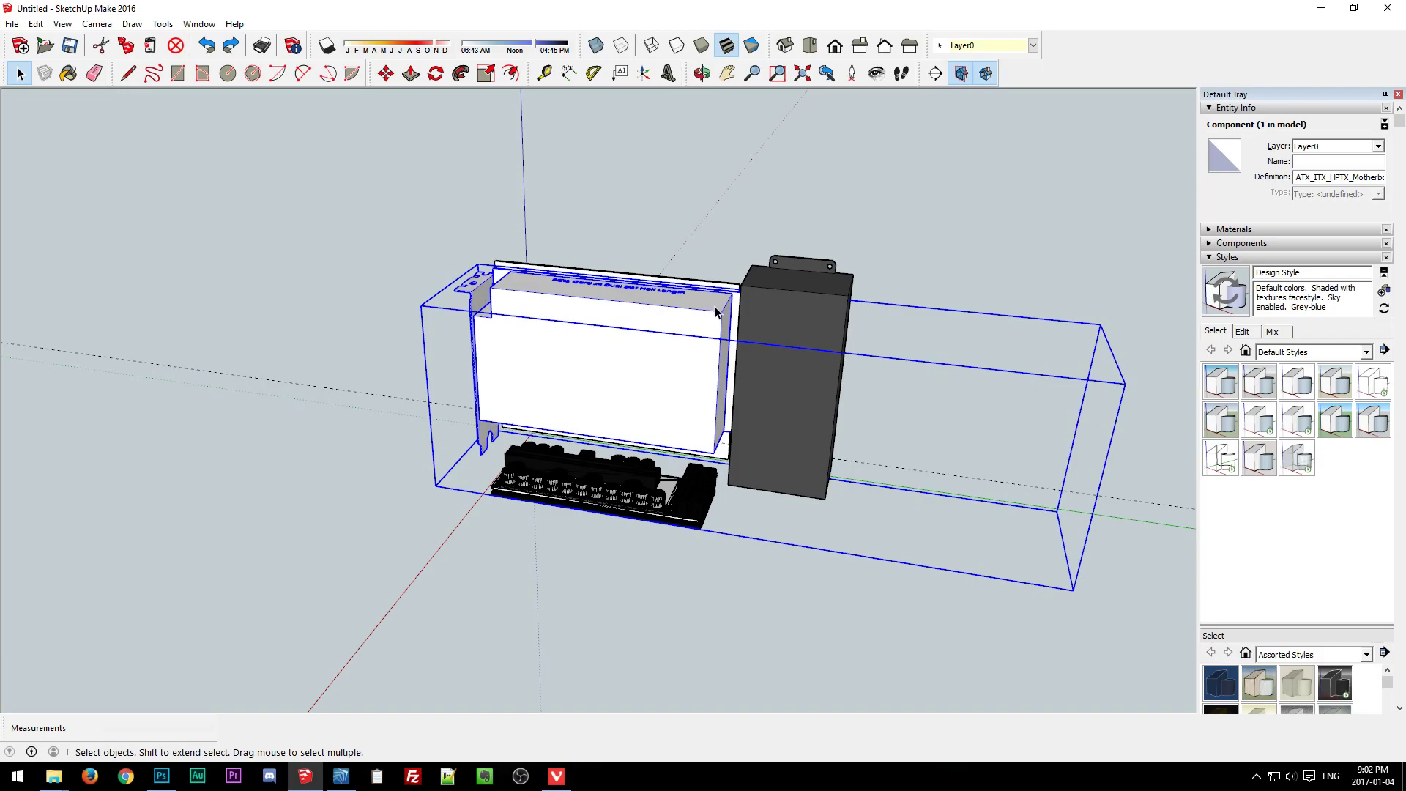
left_click(819, 341)
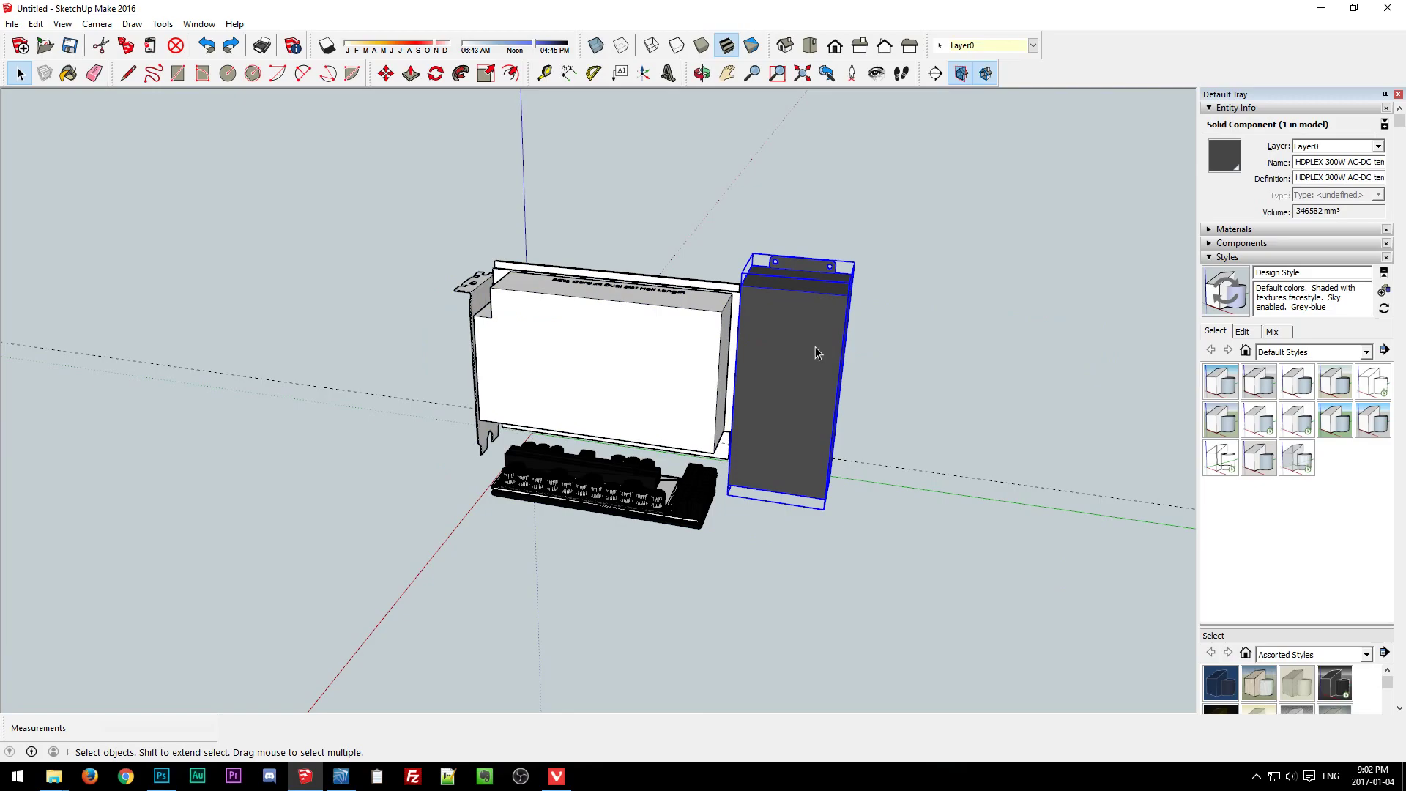
key("m")
left_click(779, 342)
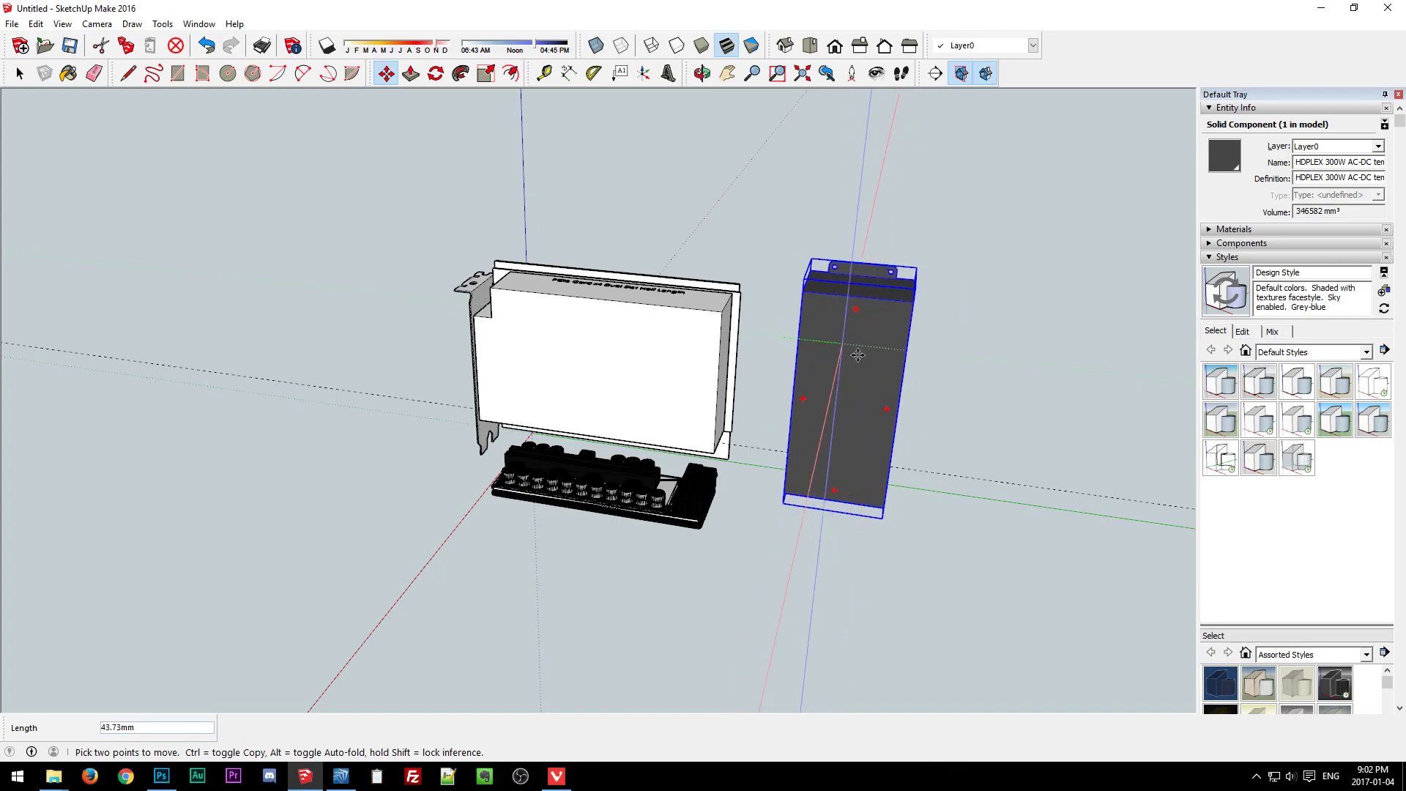
type("50")
key("Return")
key("space")
left_click(754, 420)
Measure from the graphics card's bracket to the near and far edges of the power supply.
key("t")
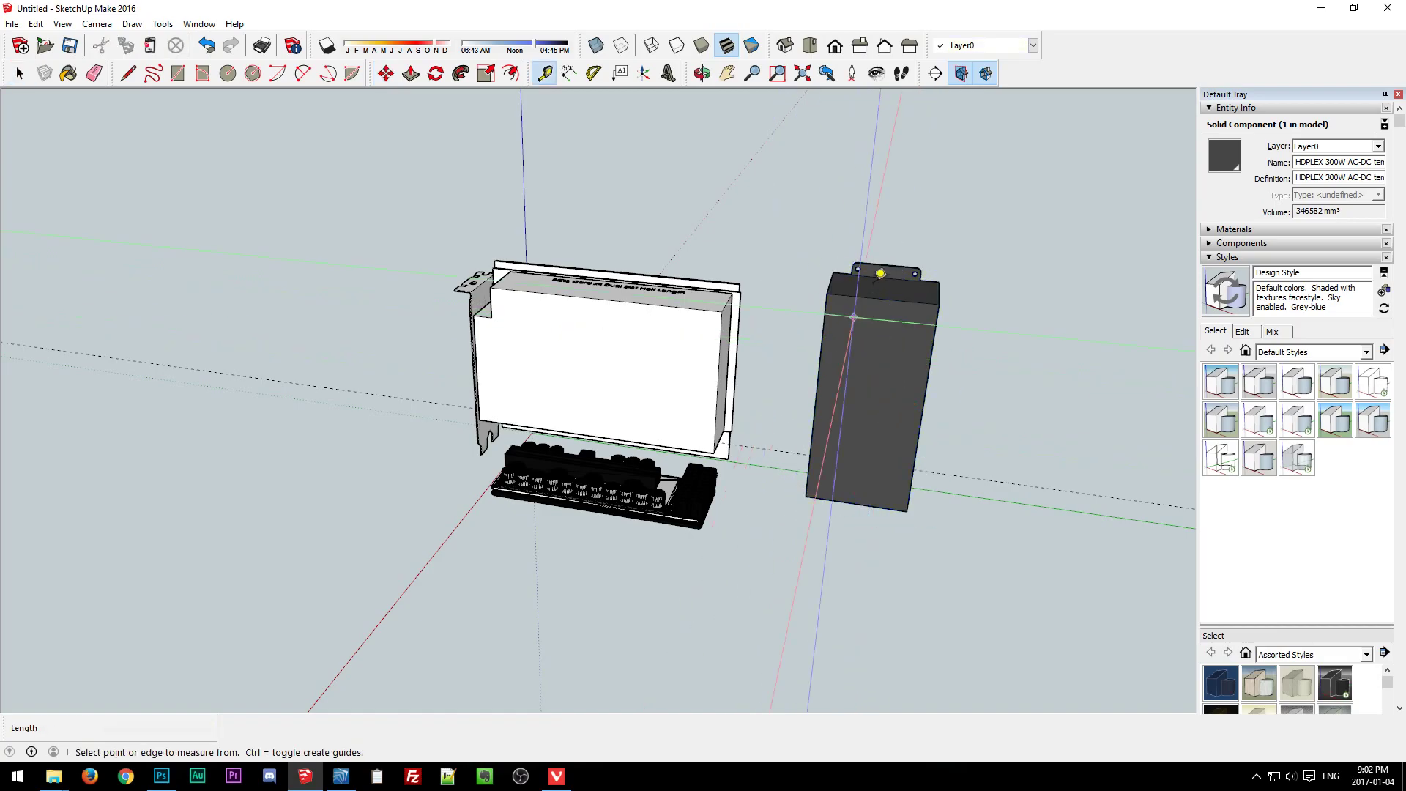
left_click(827, 293)
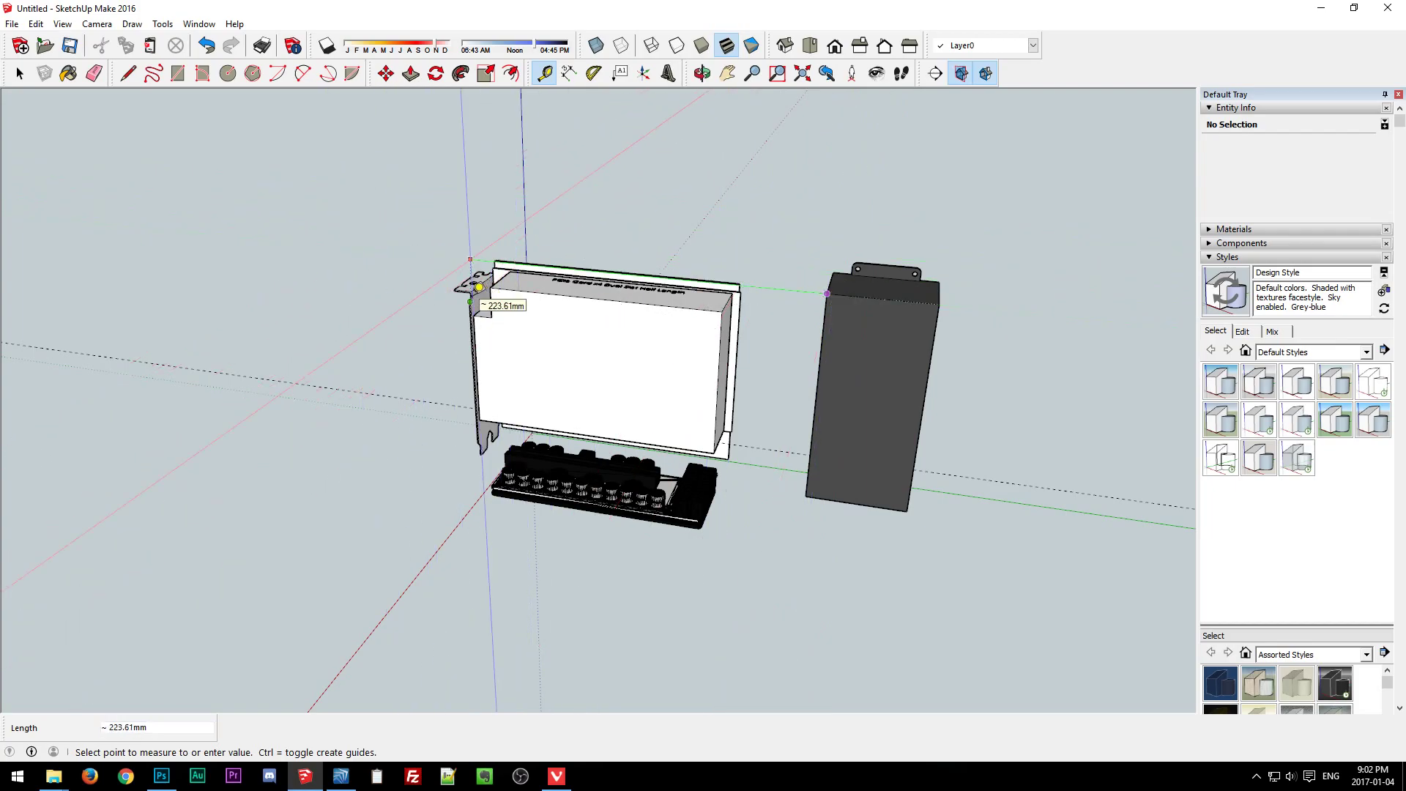
left_click(479, 286)
key("space")
key("t")
left_click(479, 296)
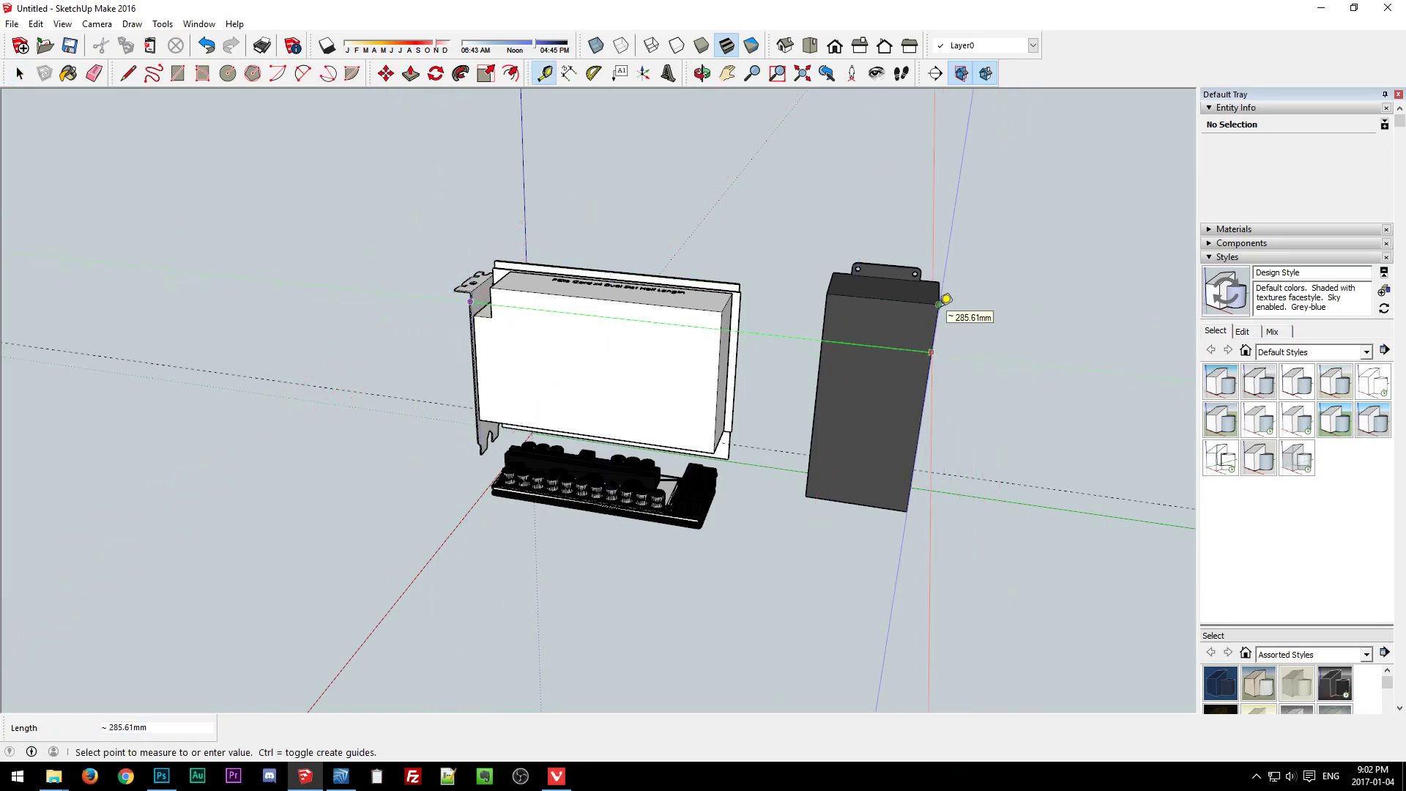
key("space")
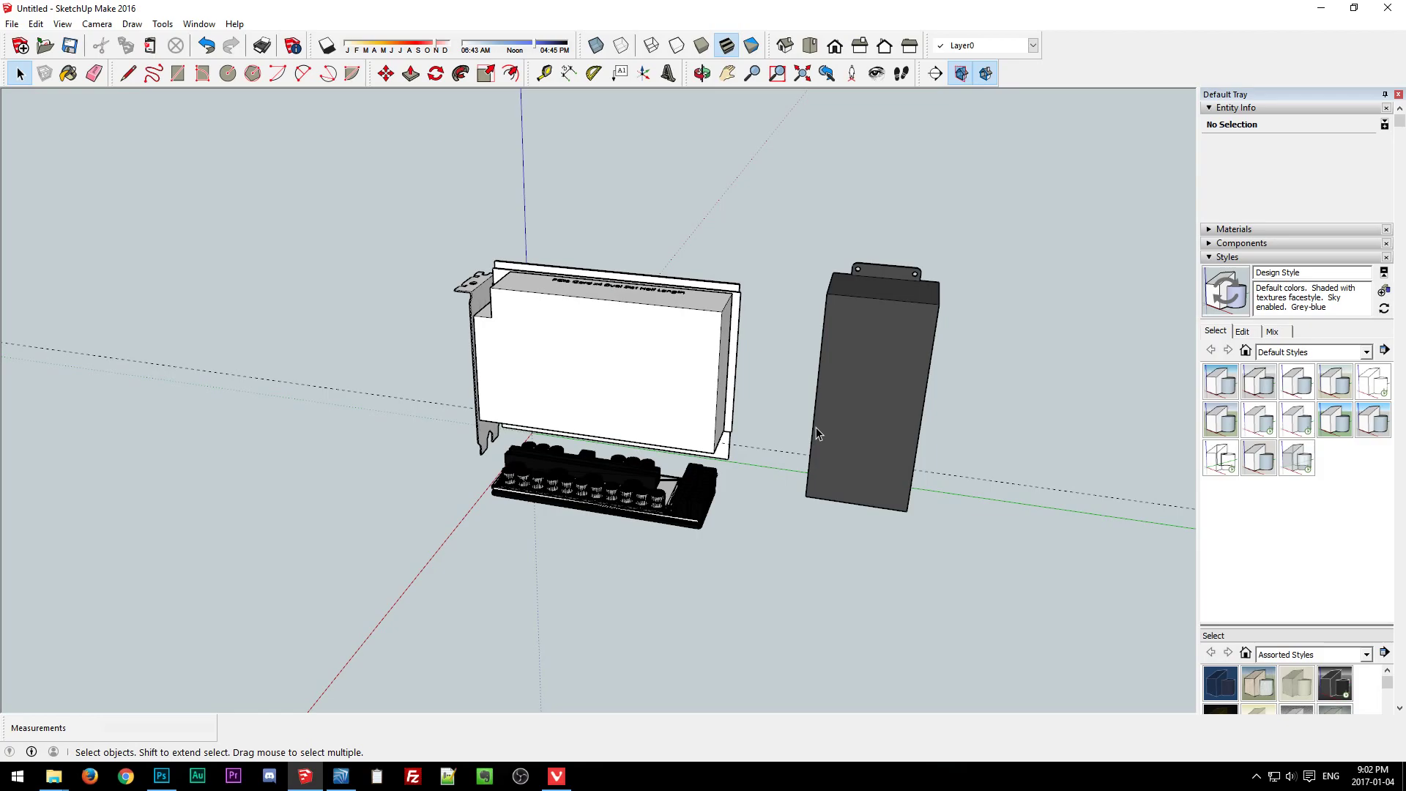
Measure the card model's length along the green axis from the bracket to its far end.
middle_click_drag(775, 431, 729, 424)
key("t")
left_click(462, 331)
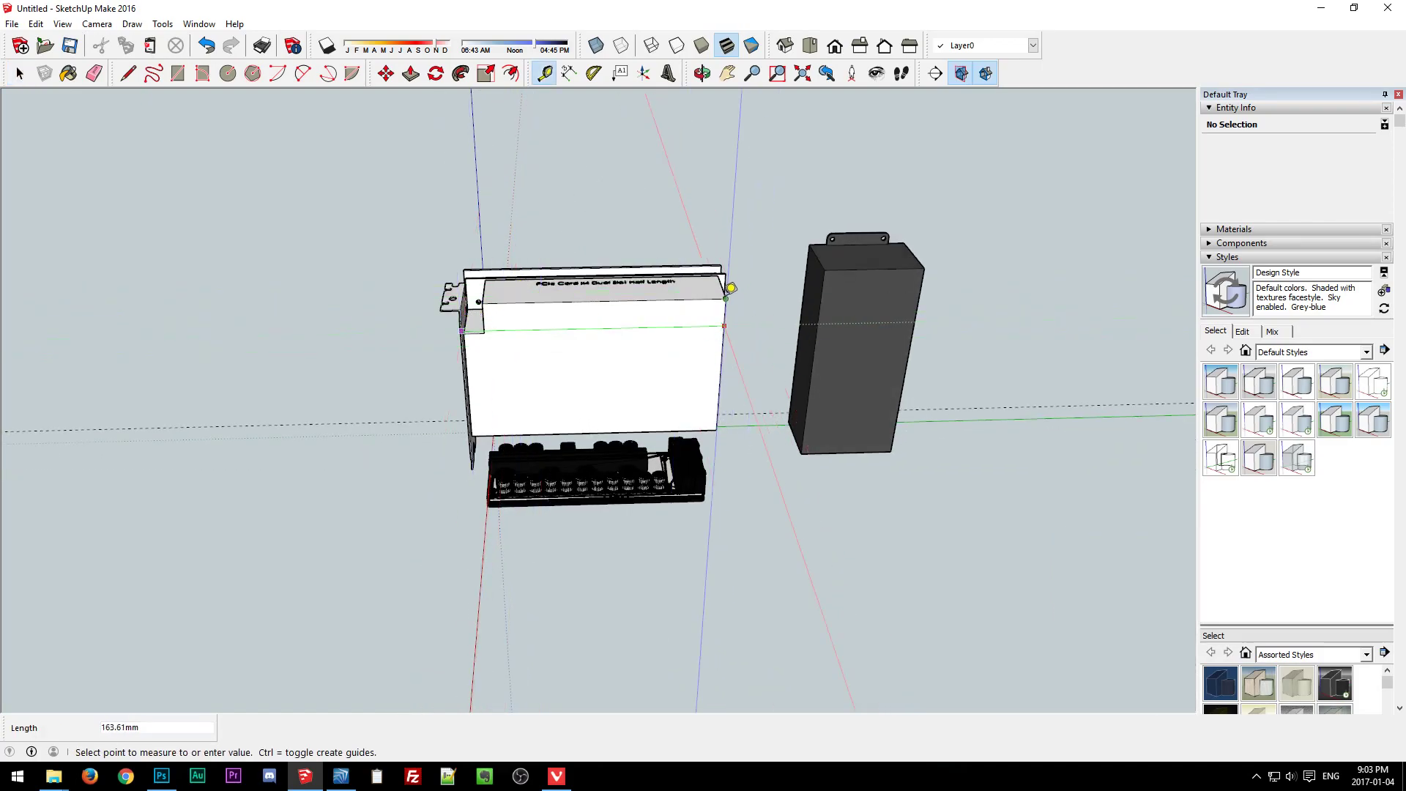
key("space")
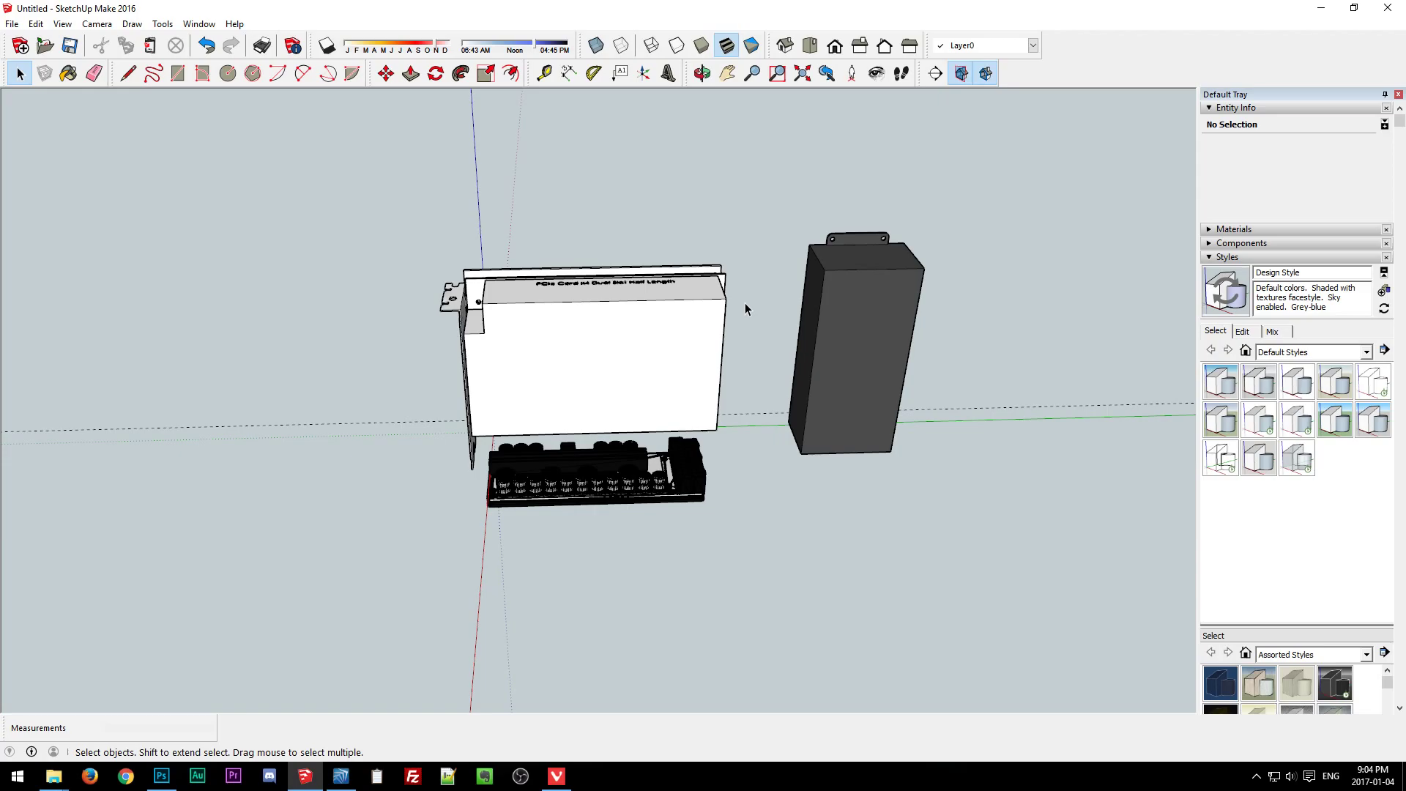
Recheck the distance from the card's bracket to the near side of the power supply.
key("t")
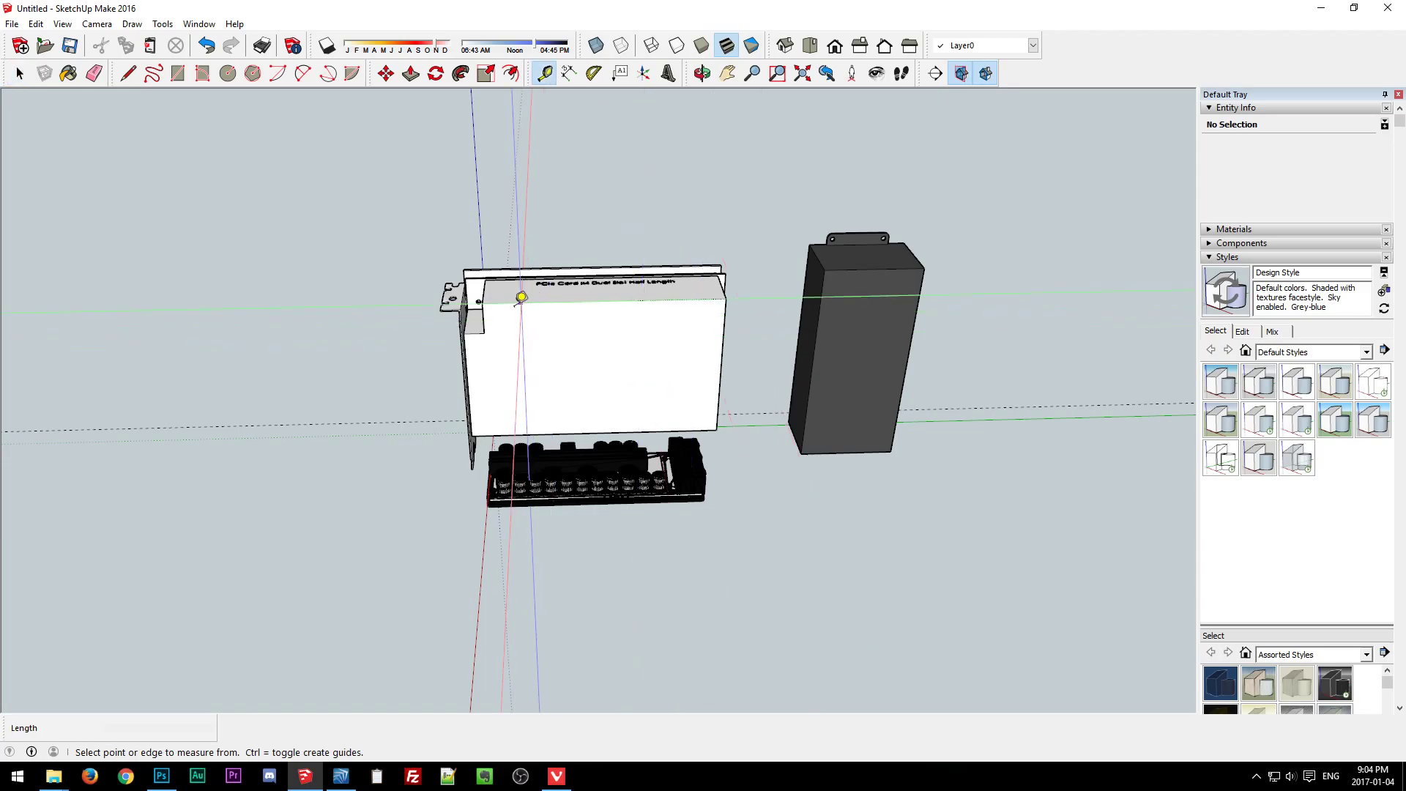
left_click(461, 310)
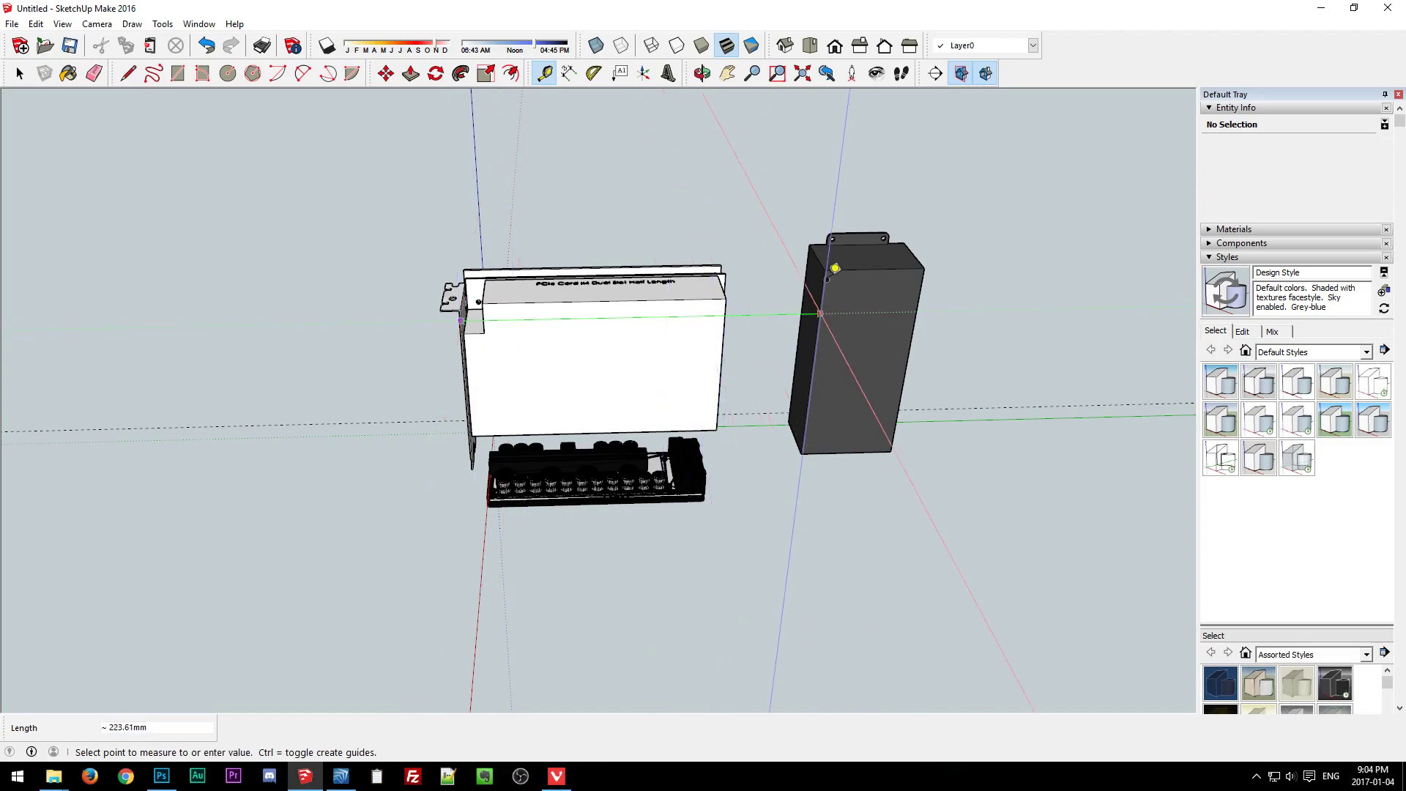
key("space")
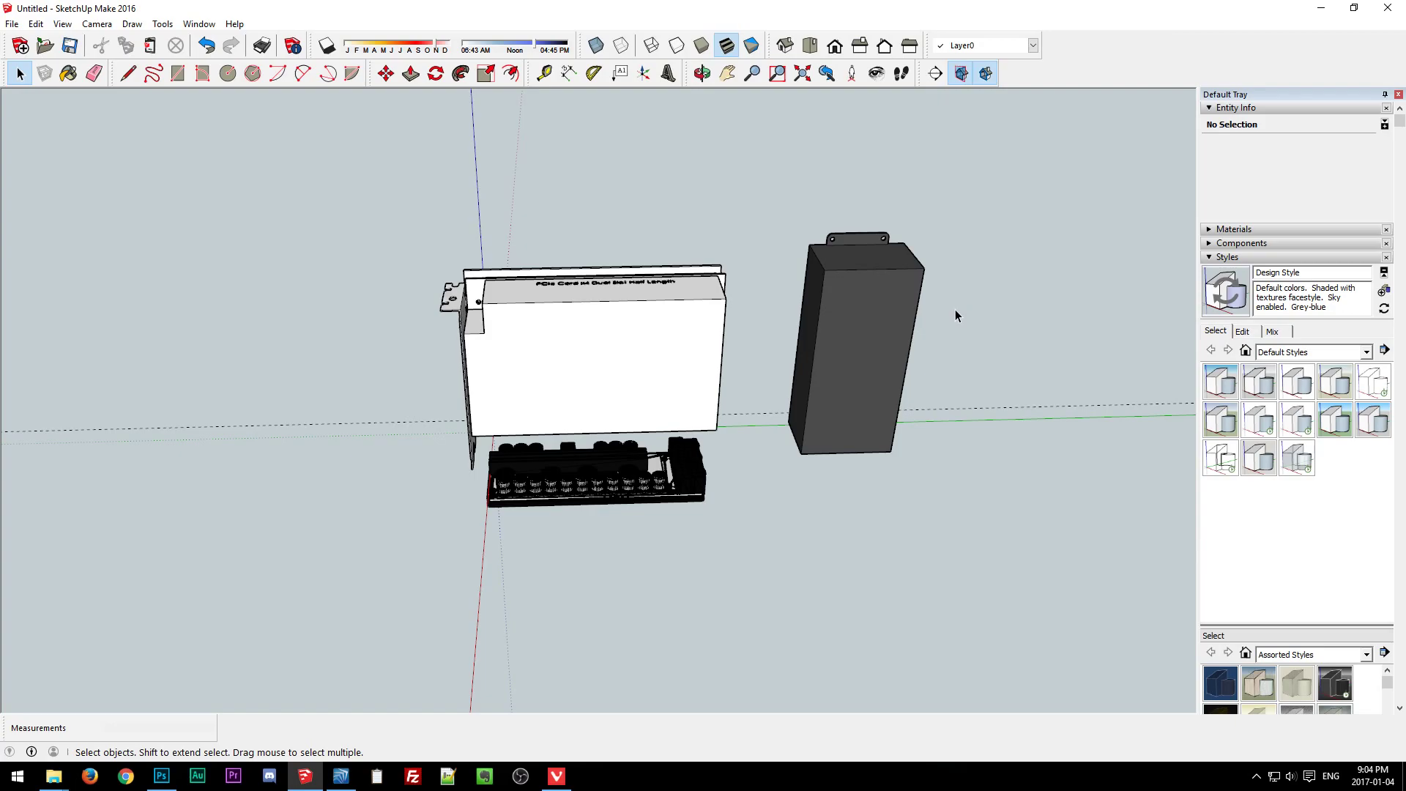
Measure along the green axis from the graphics card's bracket to the far side of the power supply.
middle_click_drag(955, 309, 852, 349)
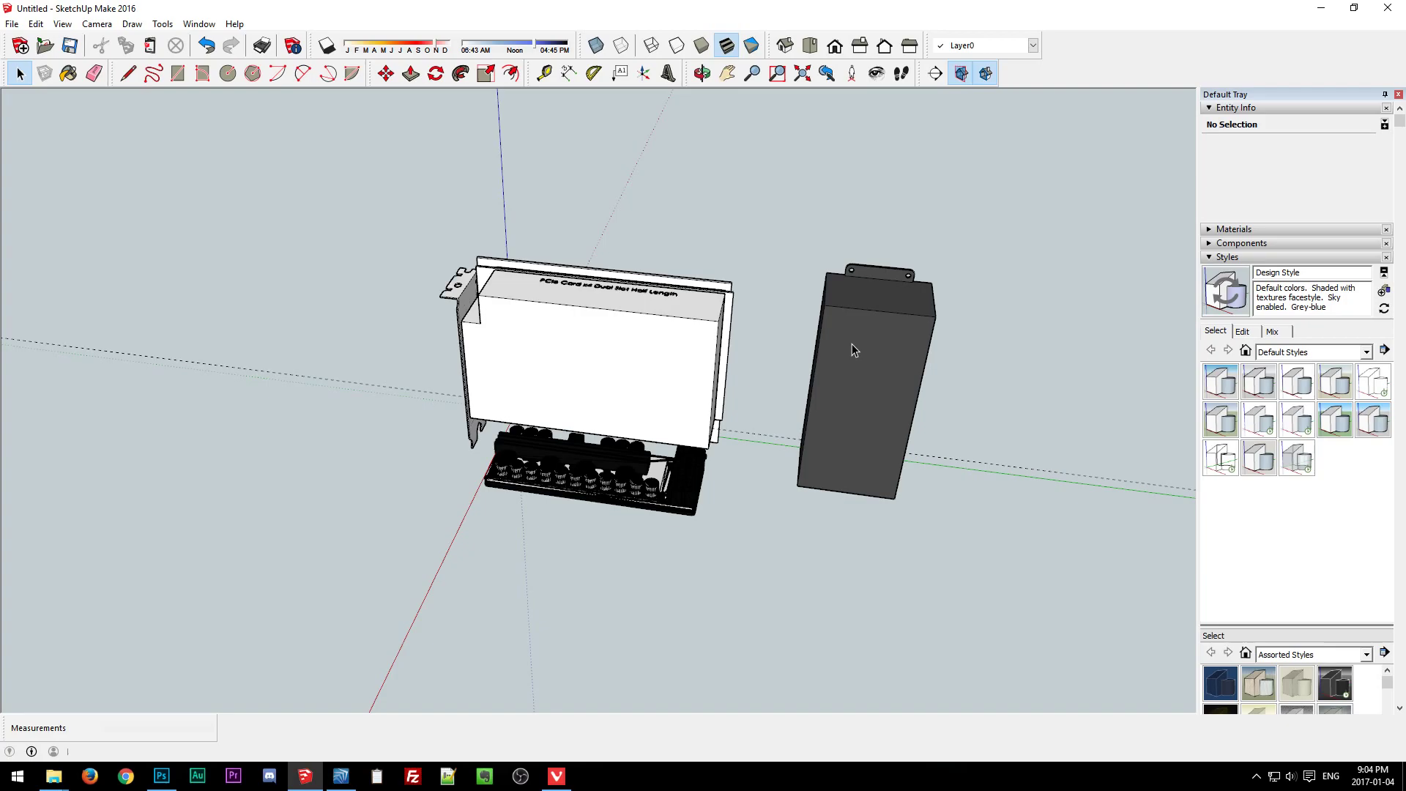
key("t")
left_click(464, 299)
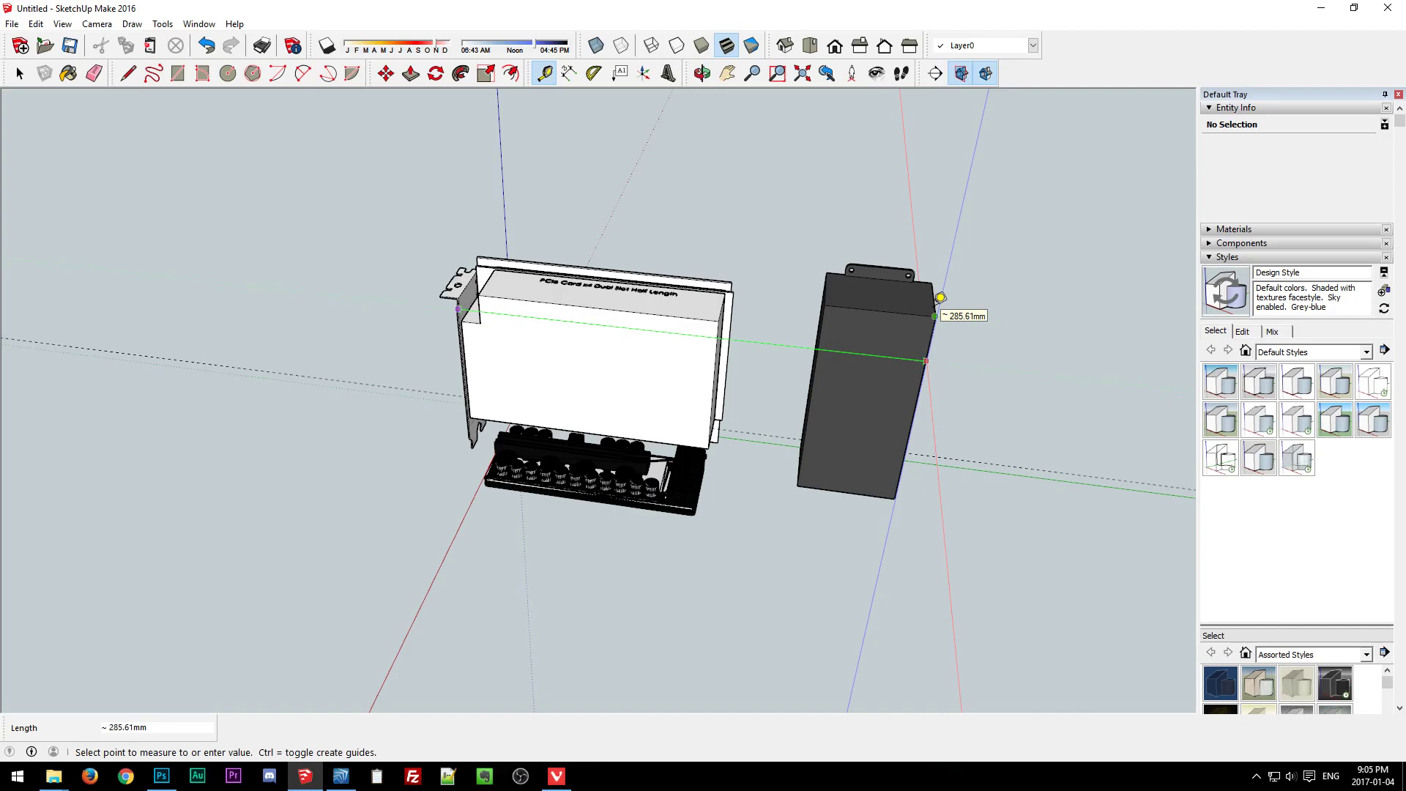
key("space")
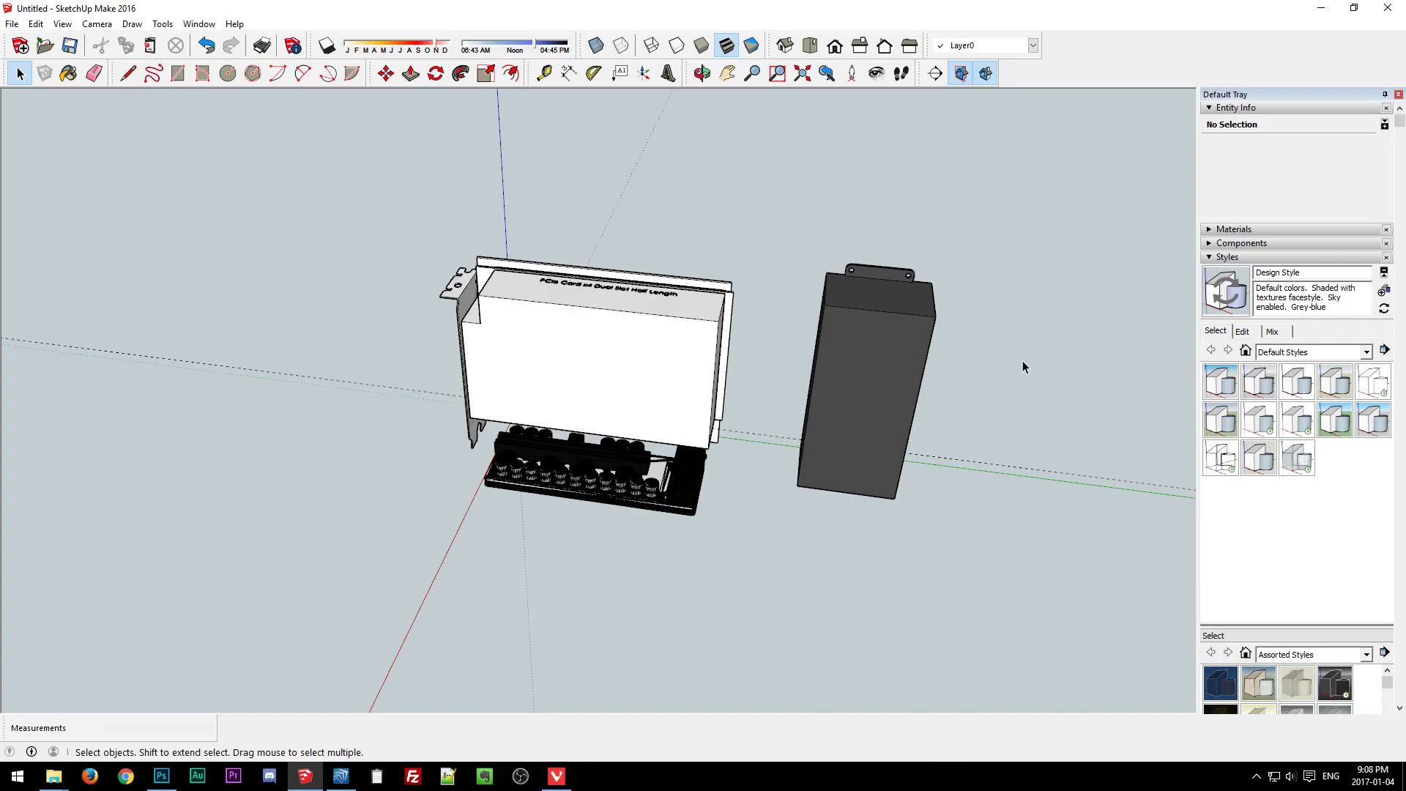
Measure along the green axis from the graphics card's bracket to the near side of the power supply.
middle_click_drag(818, 589, 628, 590)
key("t")
left_click(481, 282)
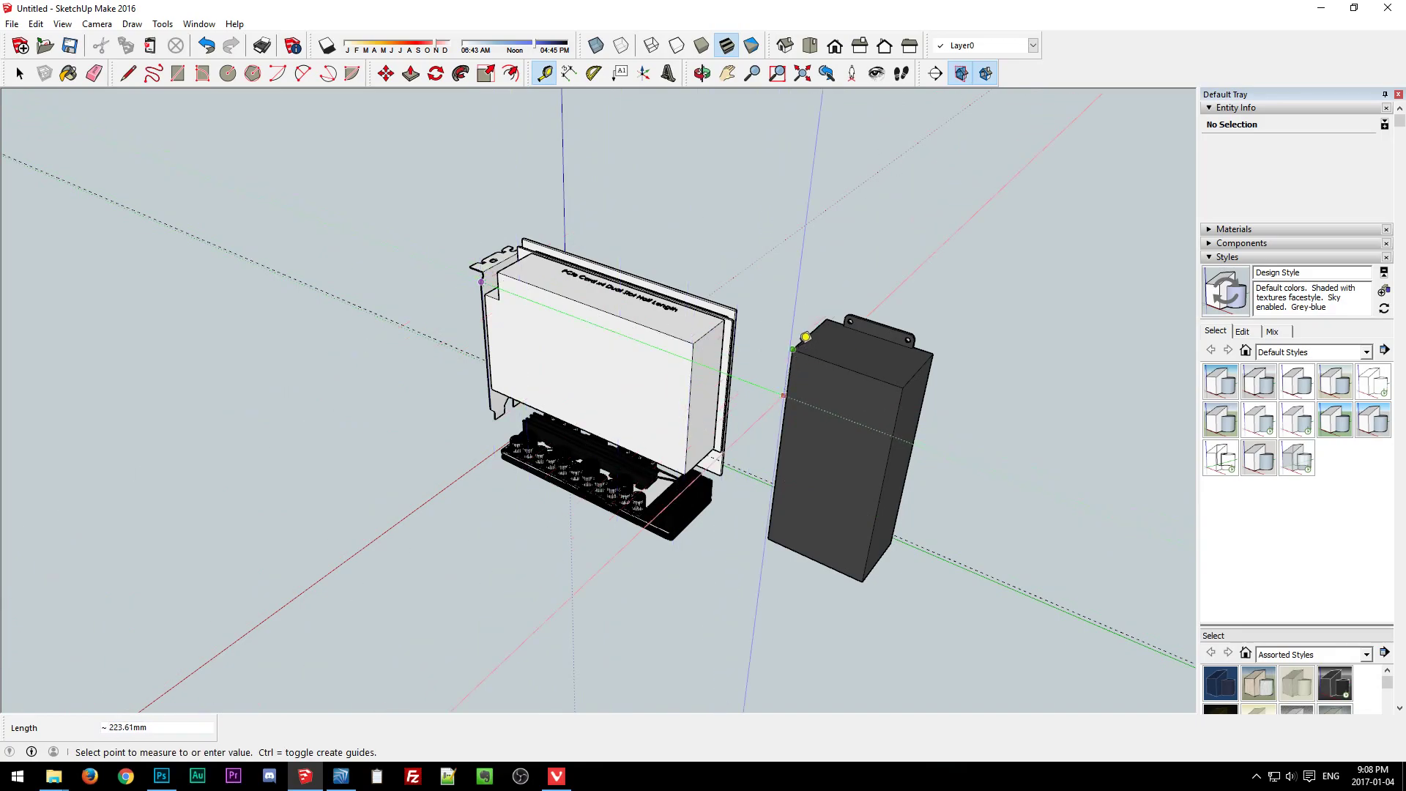
key("space")
middle_click_drag(647, 595, 818, 573)
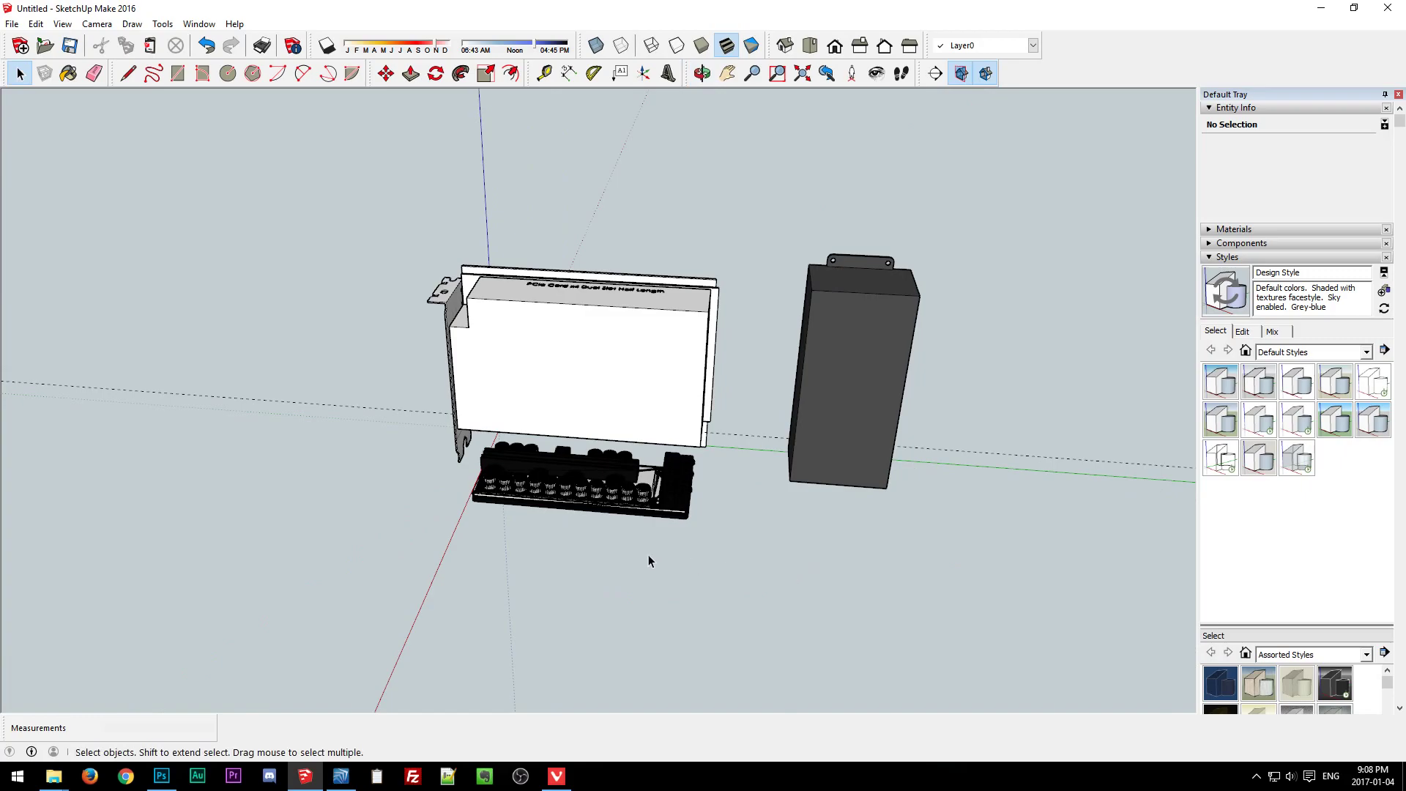
middle_click_drag(649, 560, 813, 580)
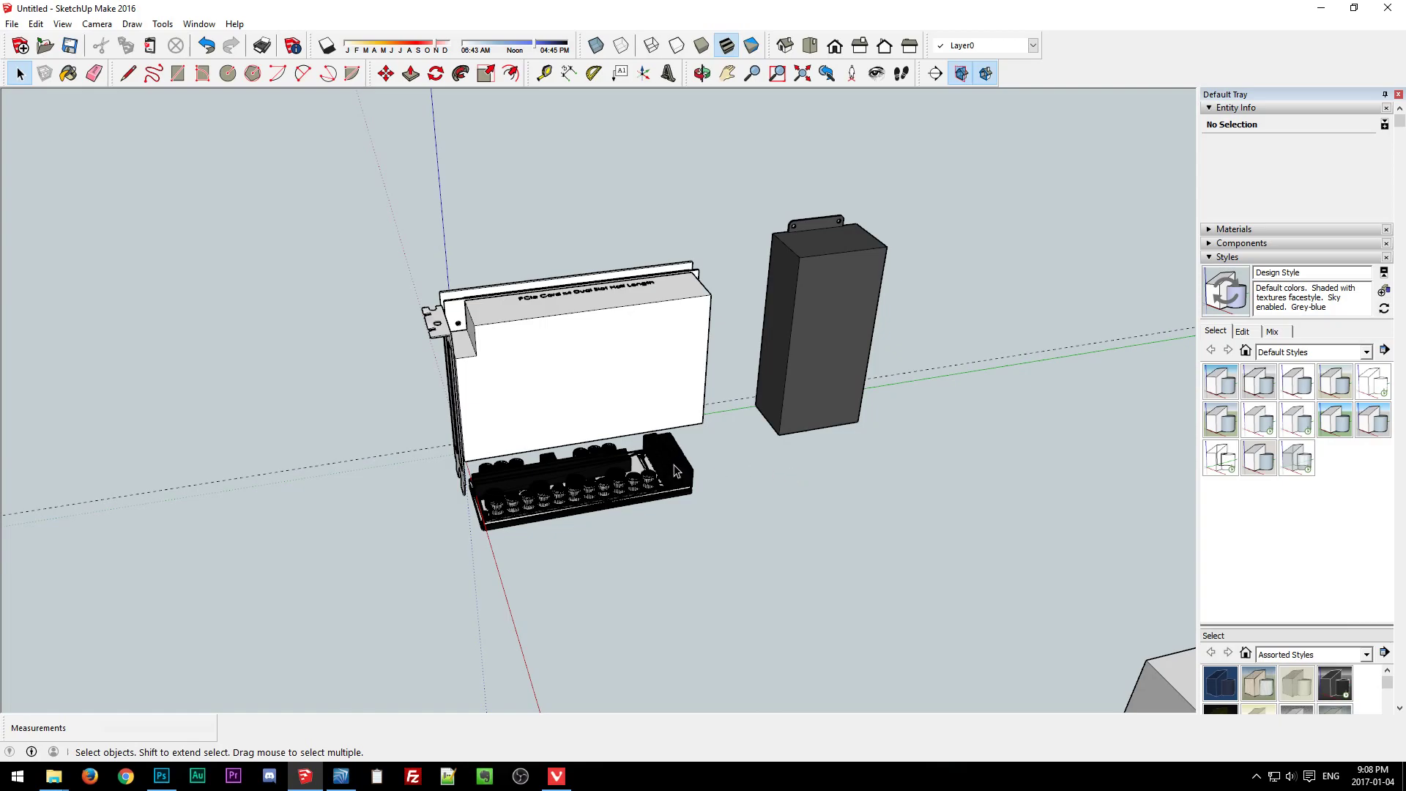
key("t")
key("space")
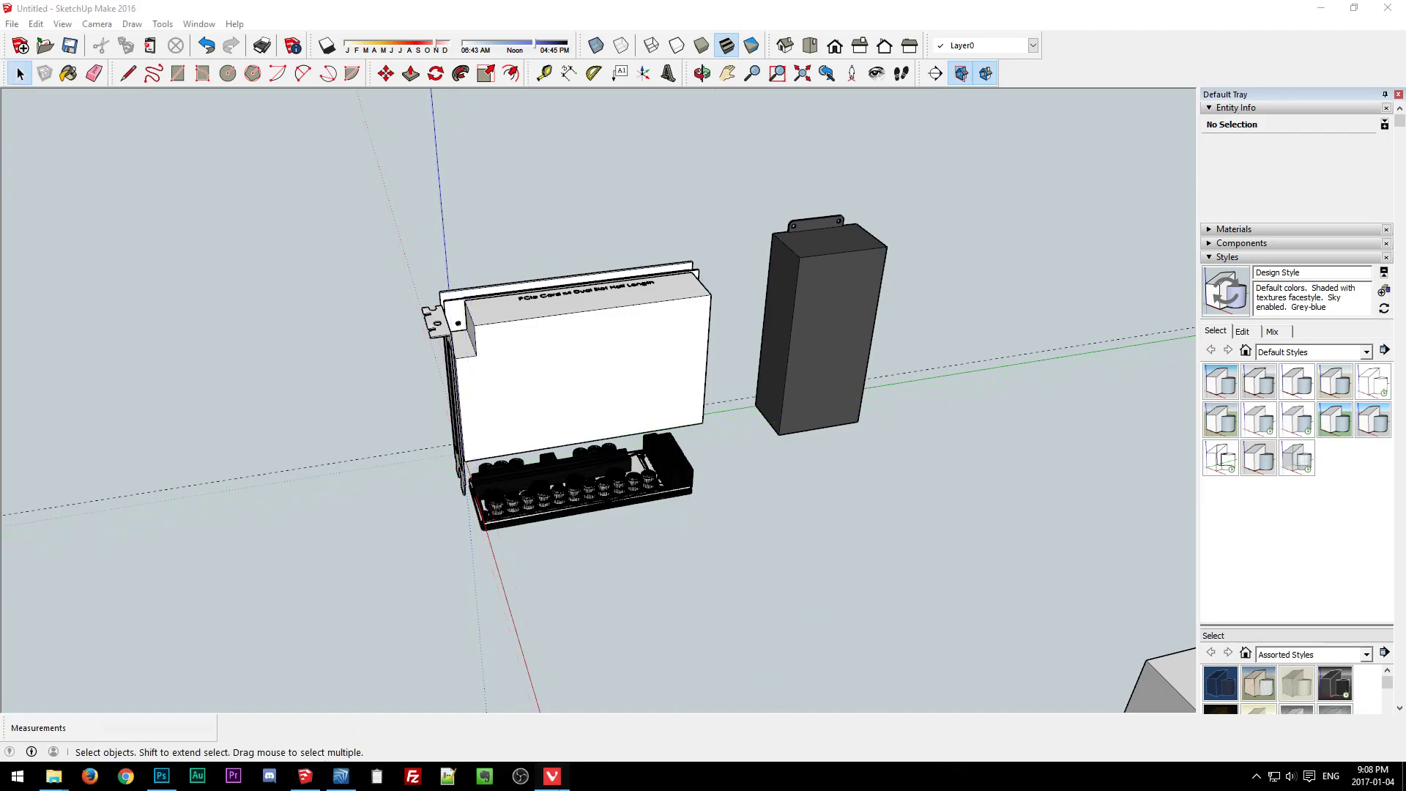
Switch to the browser and open the ZOTAC GeForce GTX 1050 Ti Mini product page from the GTX 1050 Ti series listing.
left_click(556, 777)
left_click(828, 15)
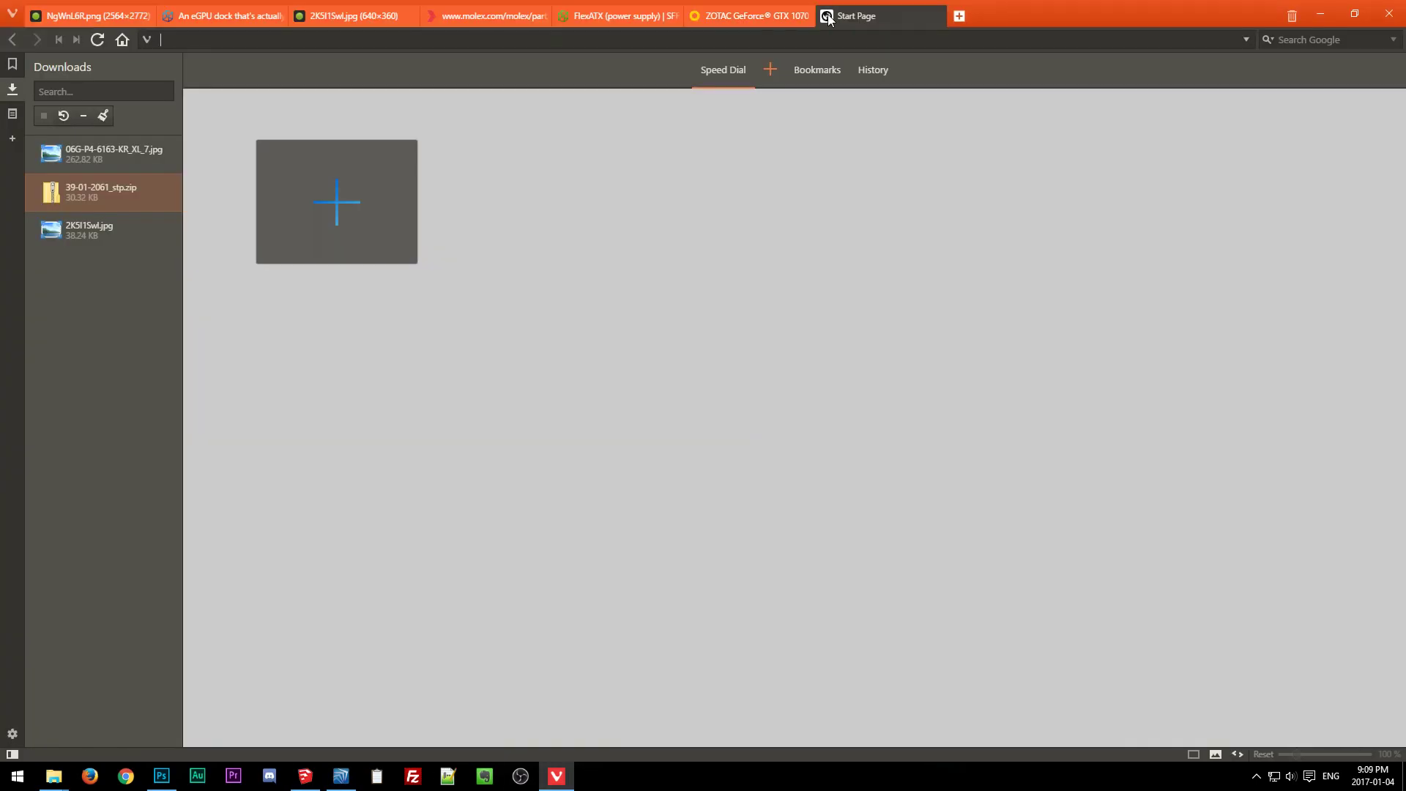
middle_click(876, 6)
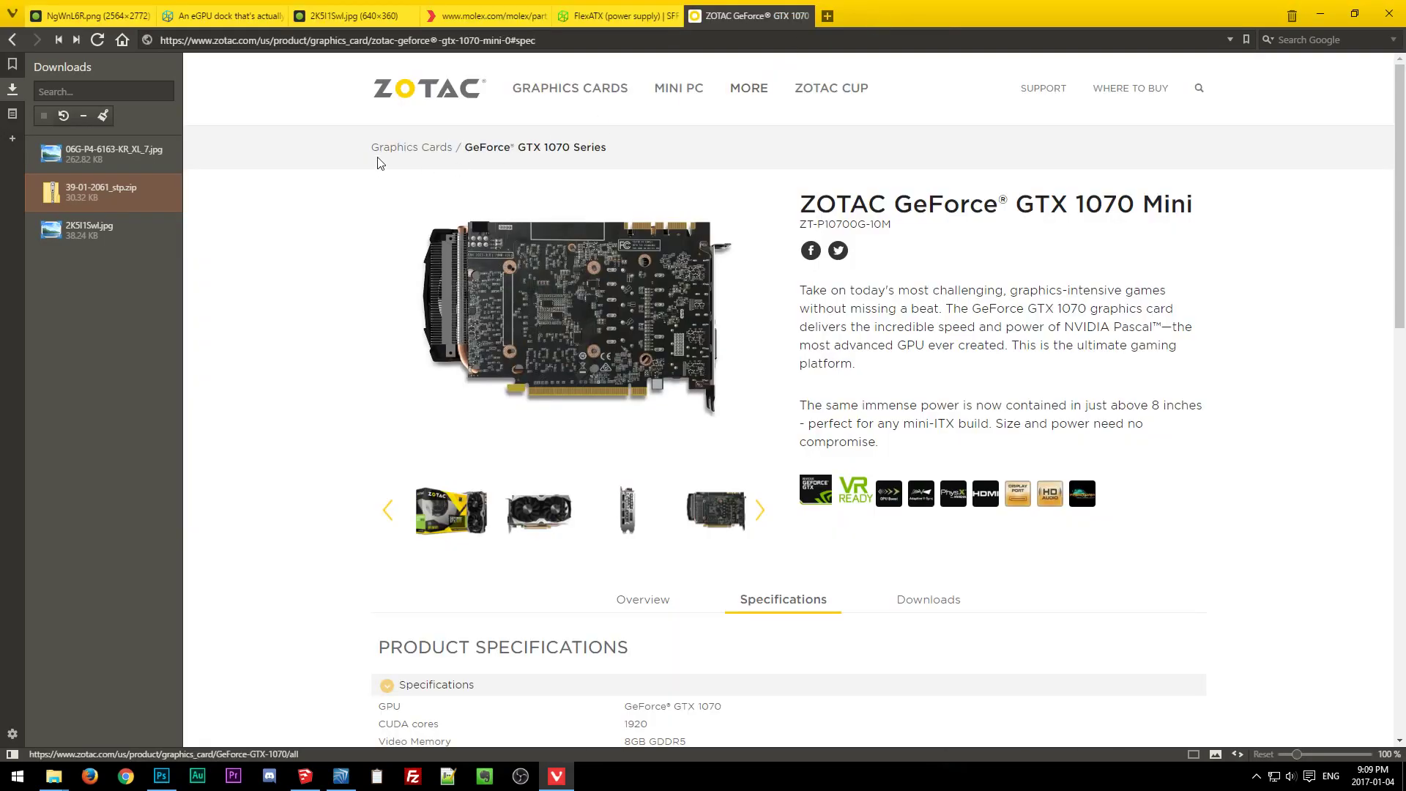
left_click(424, 151)
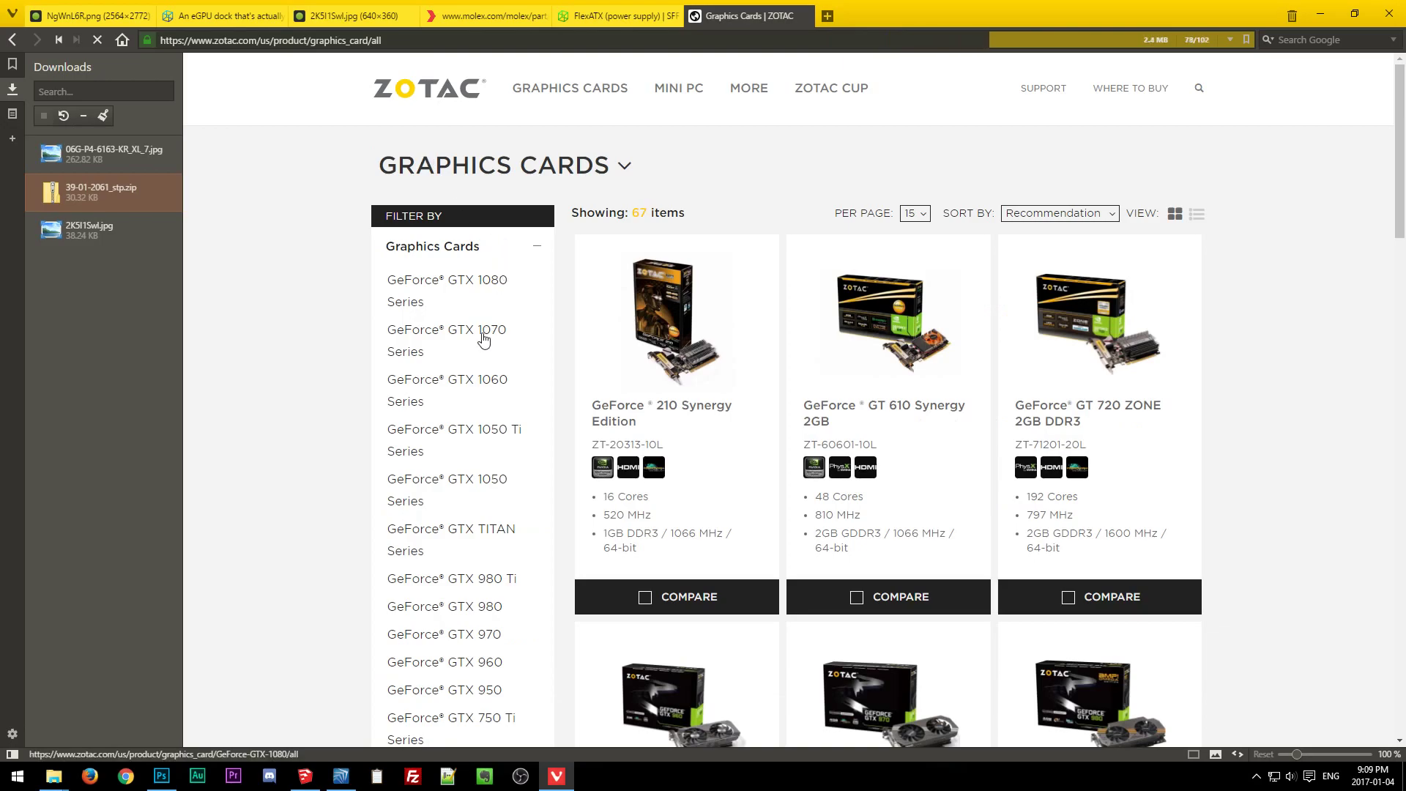
left_click(487, 439)
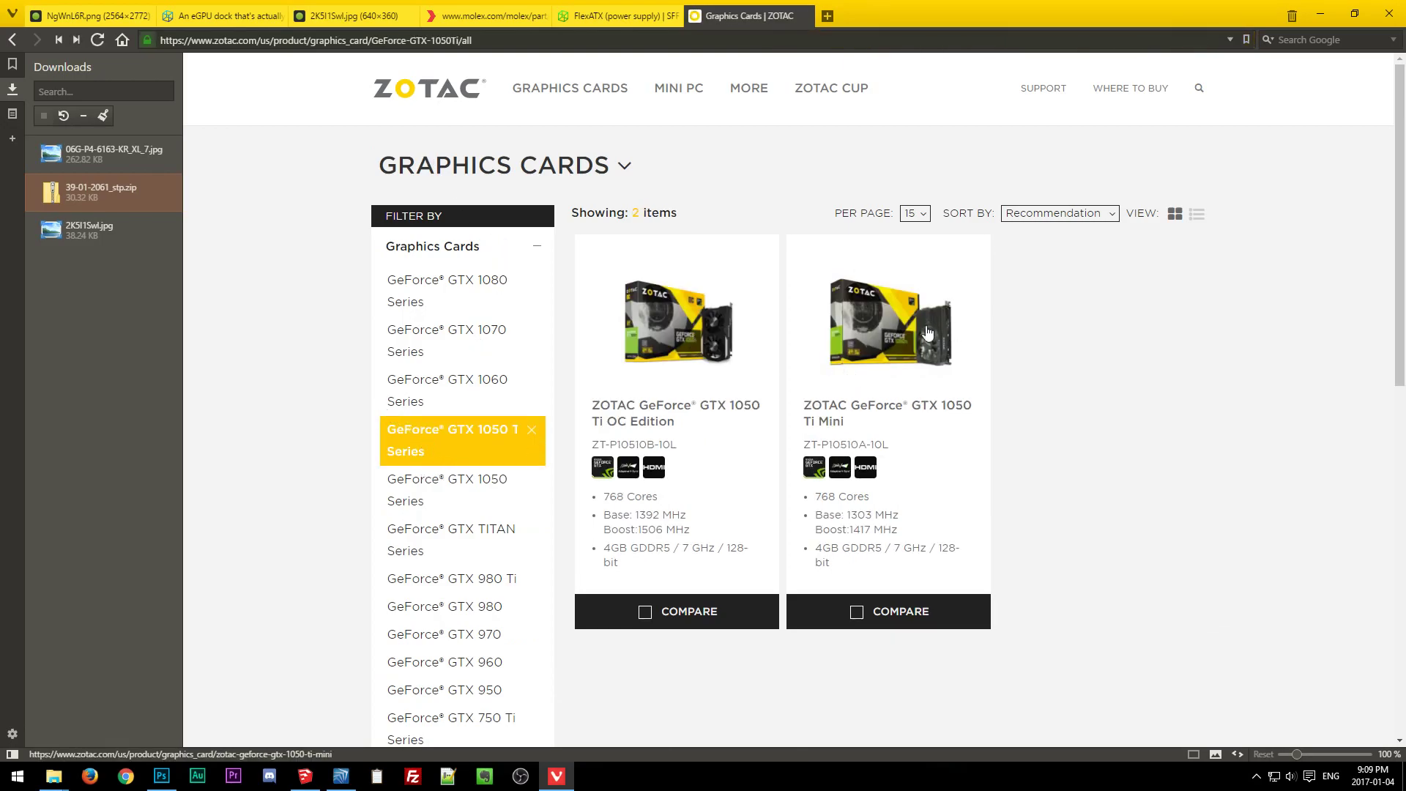
left_click(952, 331)
Examine the GTX 1050 Ti Mini's front photo and the card dimensions in the product overview.
scroll(575, 546, "down", 5)
scroll(575, 545, "up", 3)
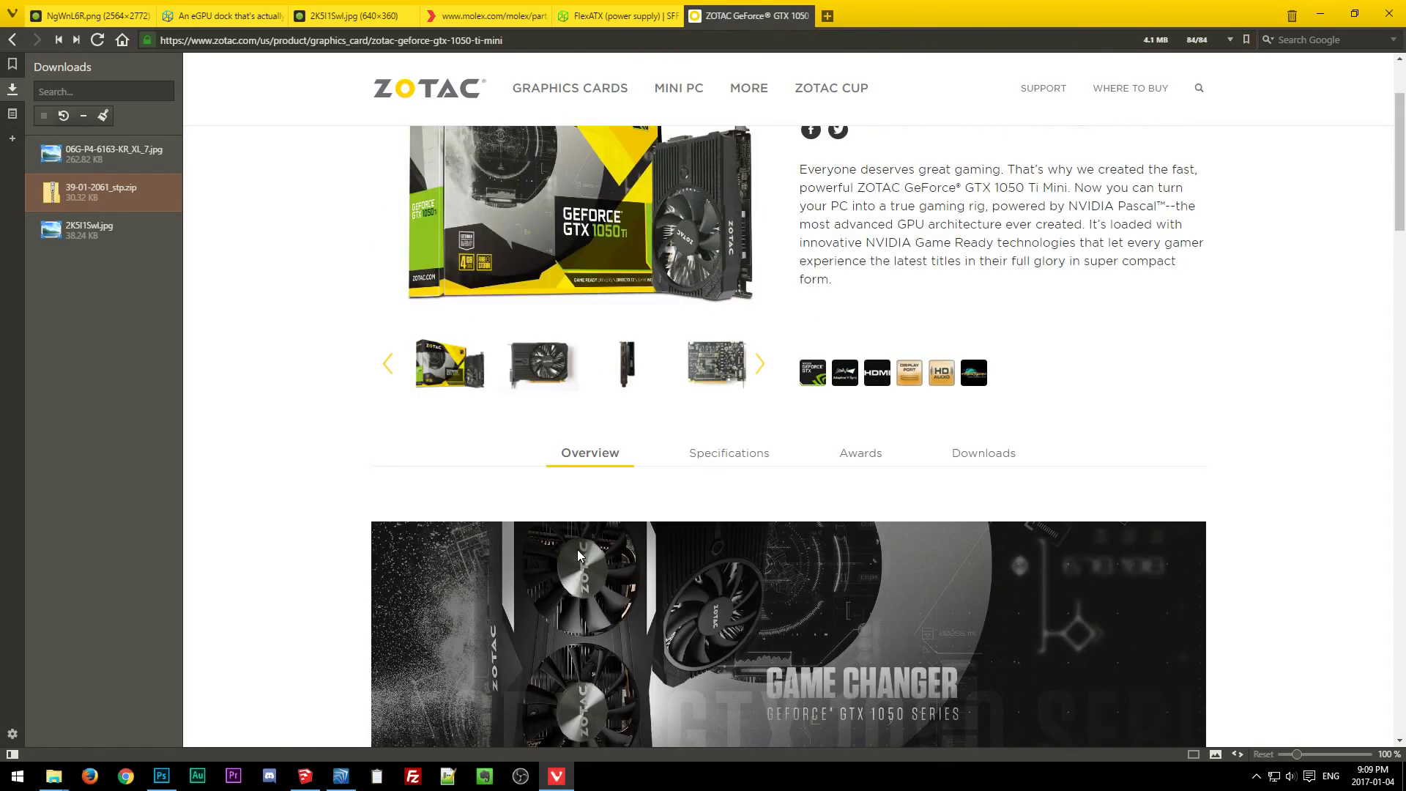
left_click(543, 358)
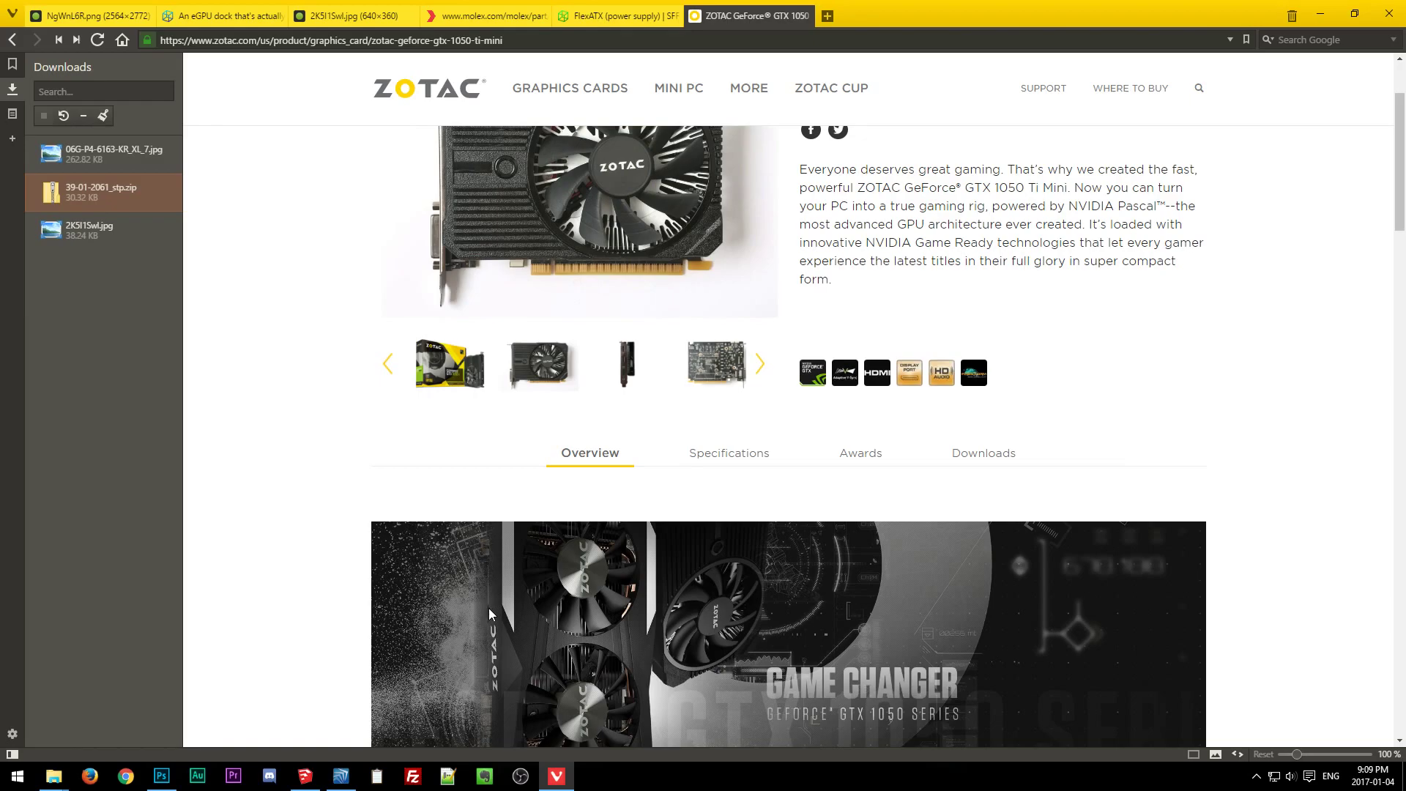
scroll(490, 615, "up", 2)
scroll(488, 624, "down", 14)
scroll(494, 629, "down", 10)
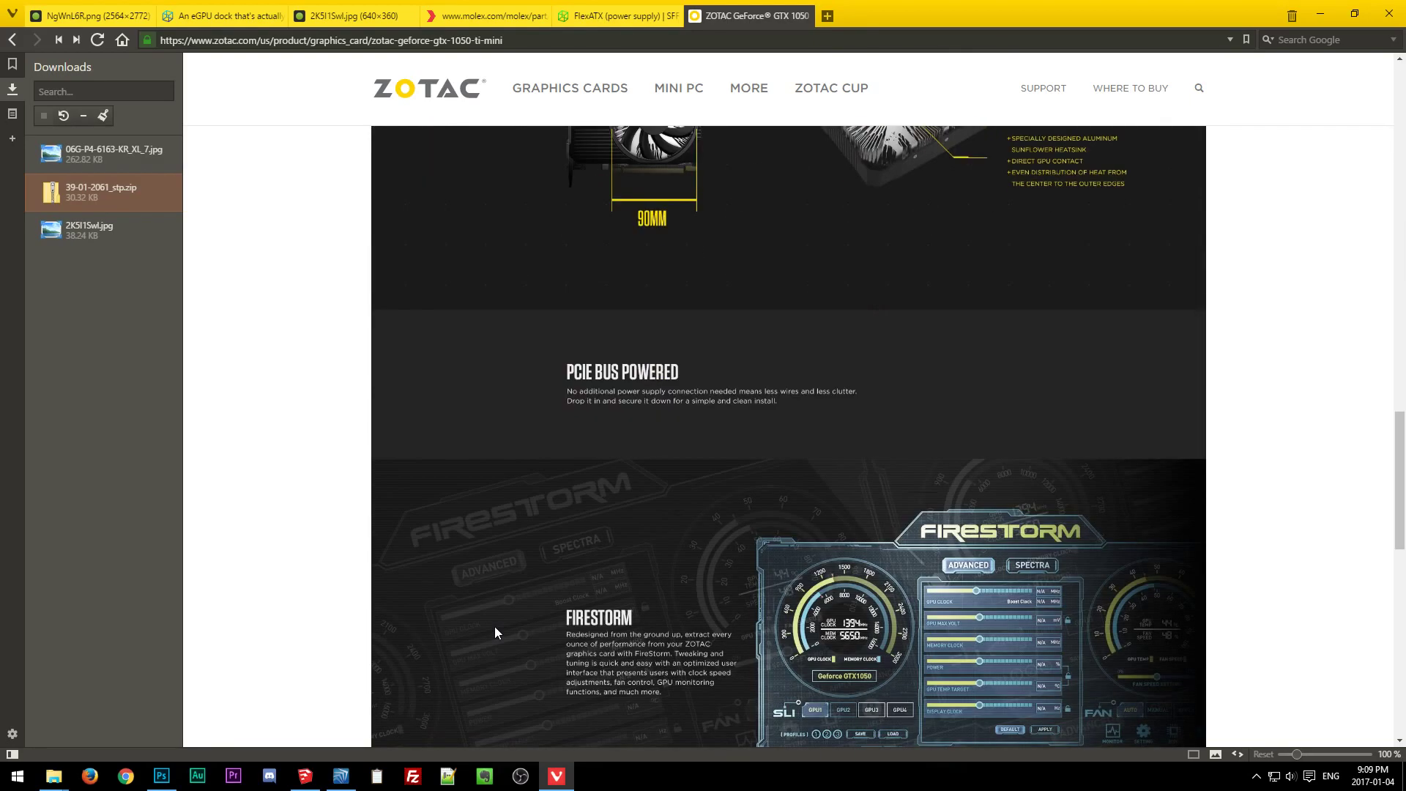
scroll(496, 631, "up", 4)
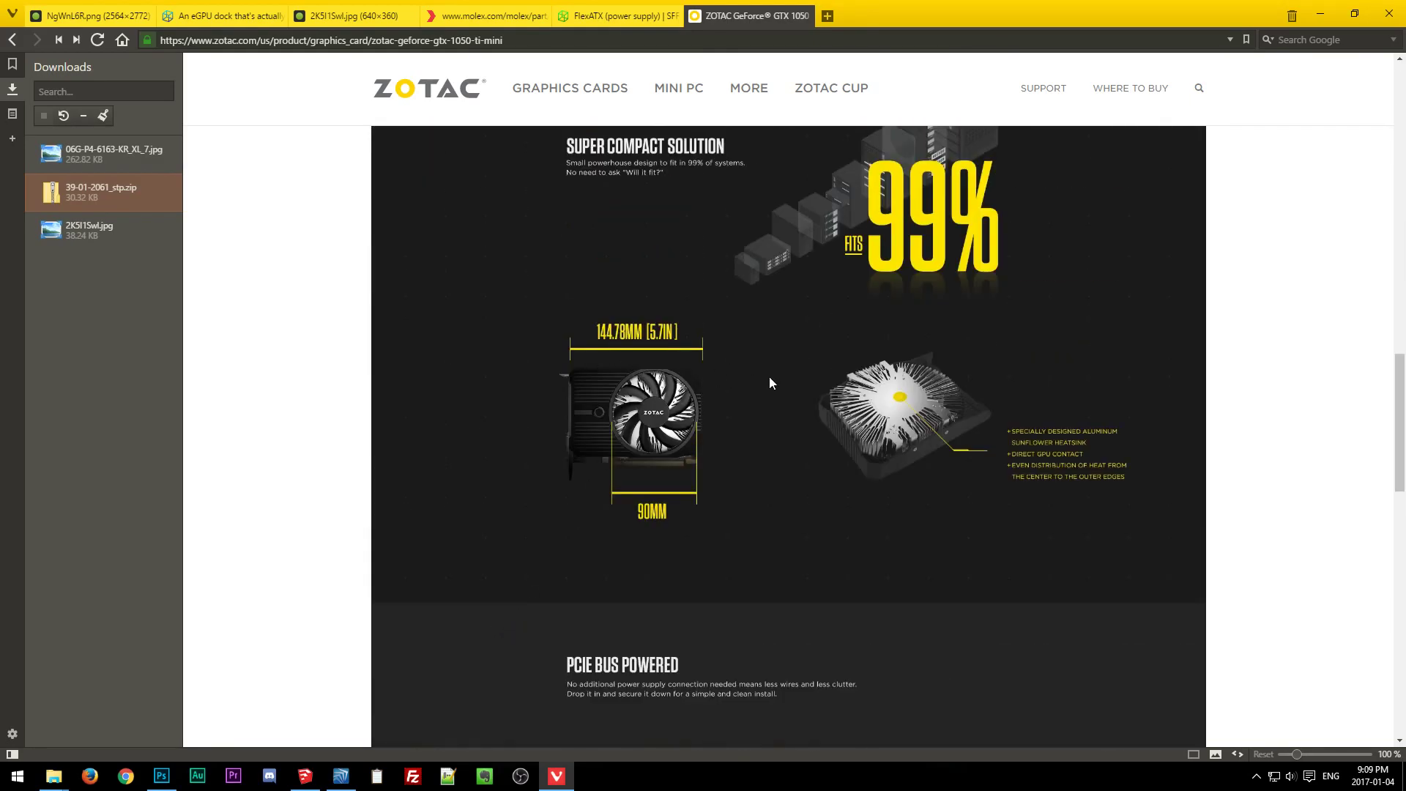
scroll(588, 577, "up", 4)
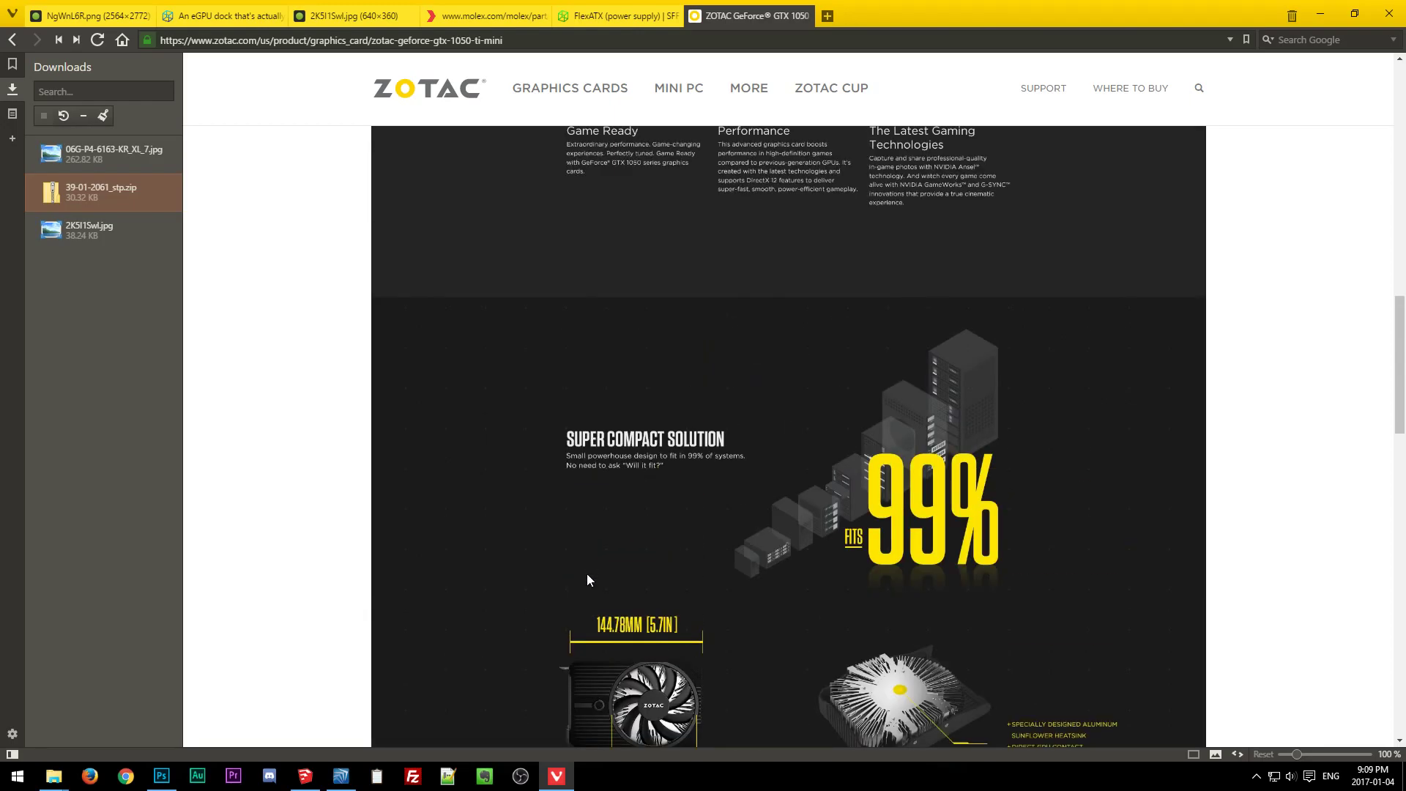
scroll(587, 578, "down", 5)
scroll(596, 607, "up", 12)
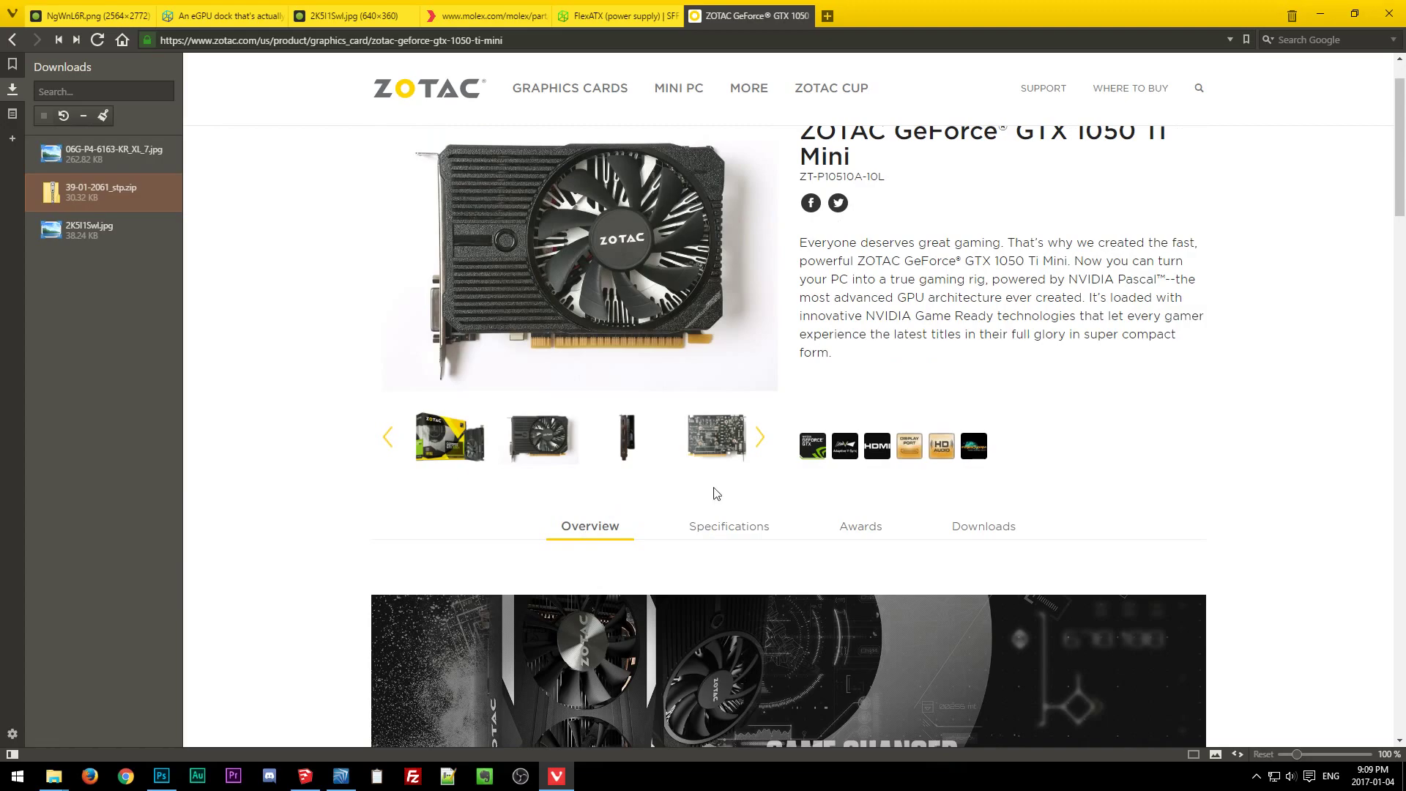
Close the ZOTAC product, FlexATX, Molex and 2K5I1Swl.jpg pages, and open a blank page.
middle_click(730, 21)
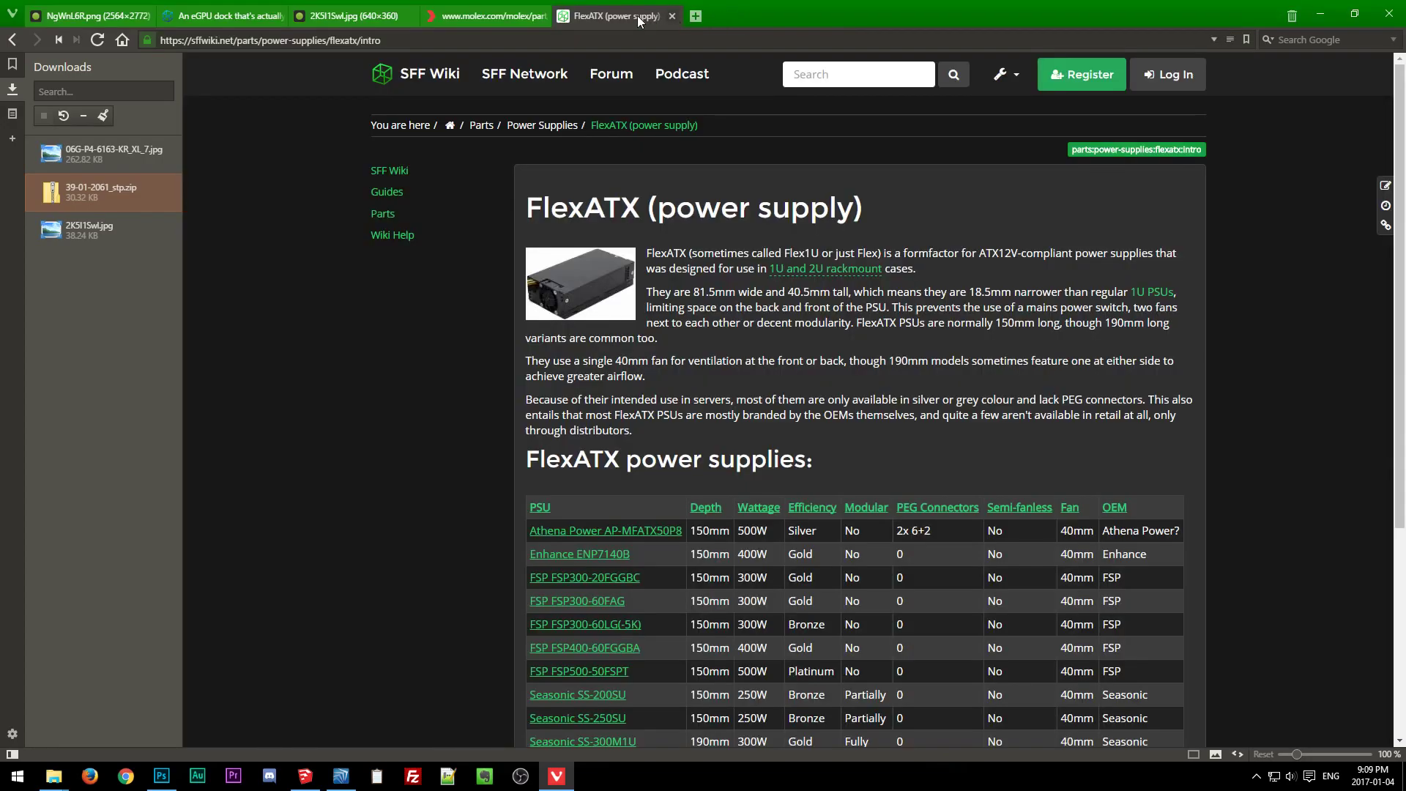
middle_click(608, 20)
middle_click(452, 22)
middle_click(357, 17)
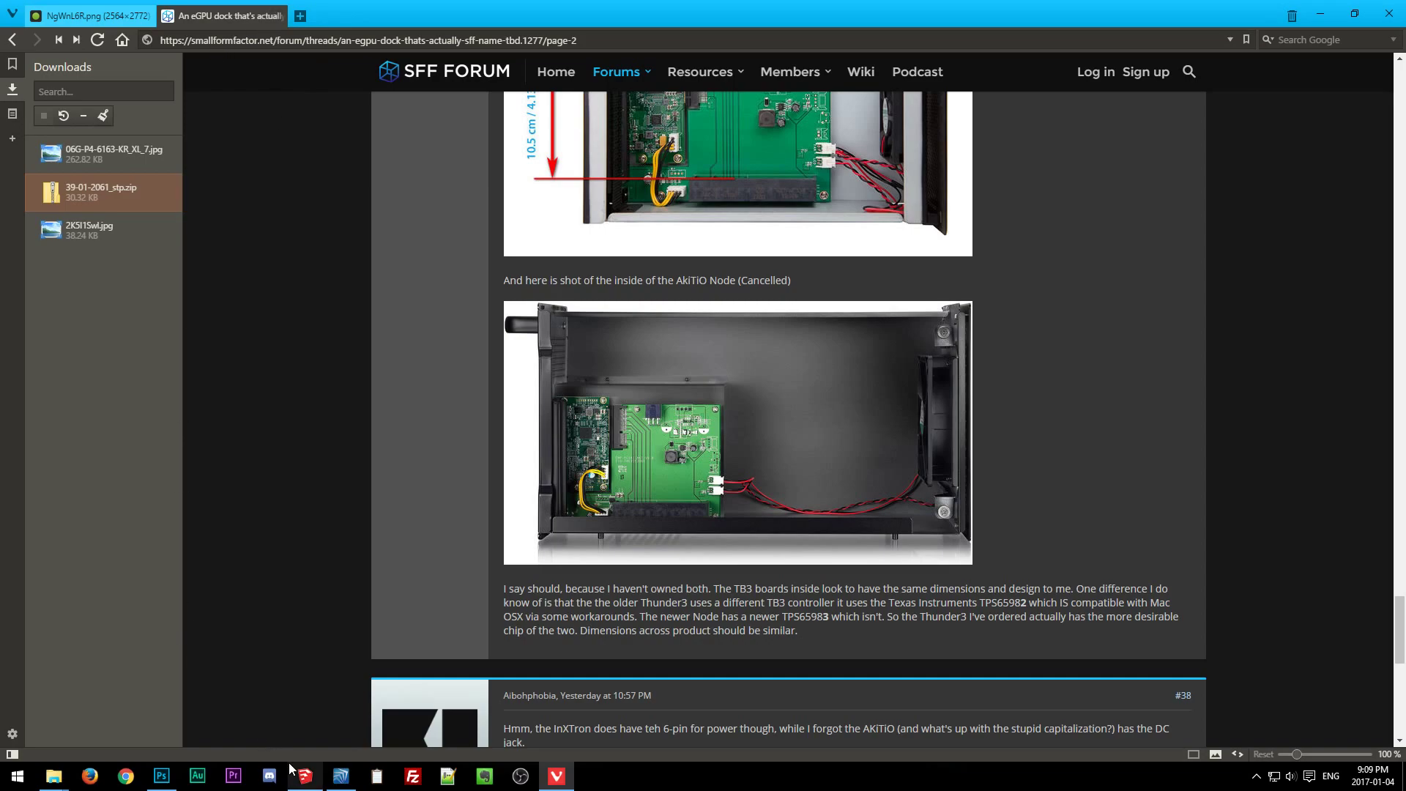
left_click(300, 16)
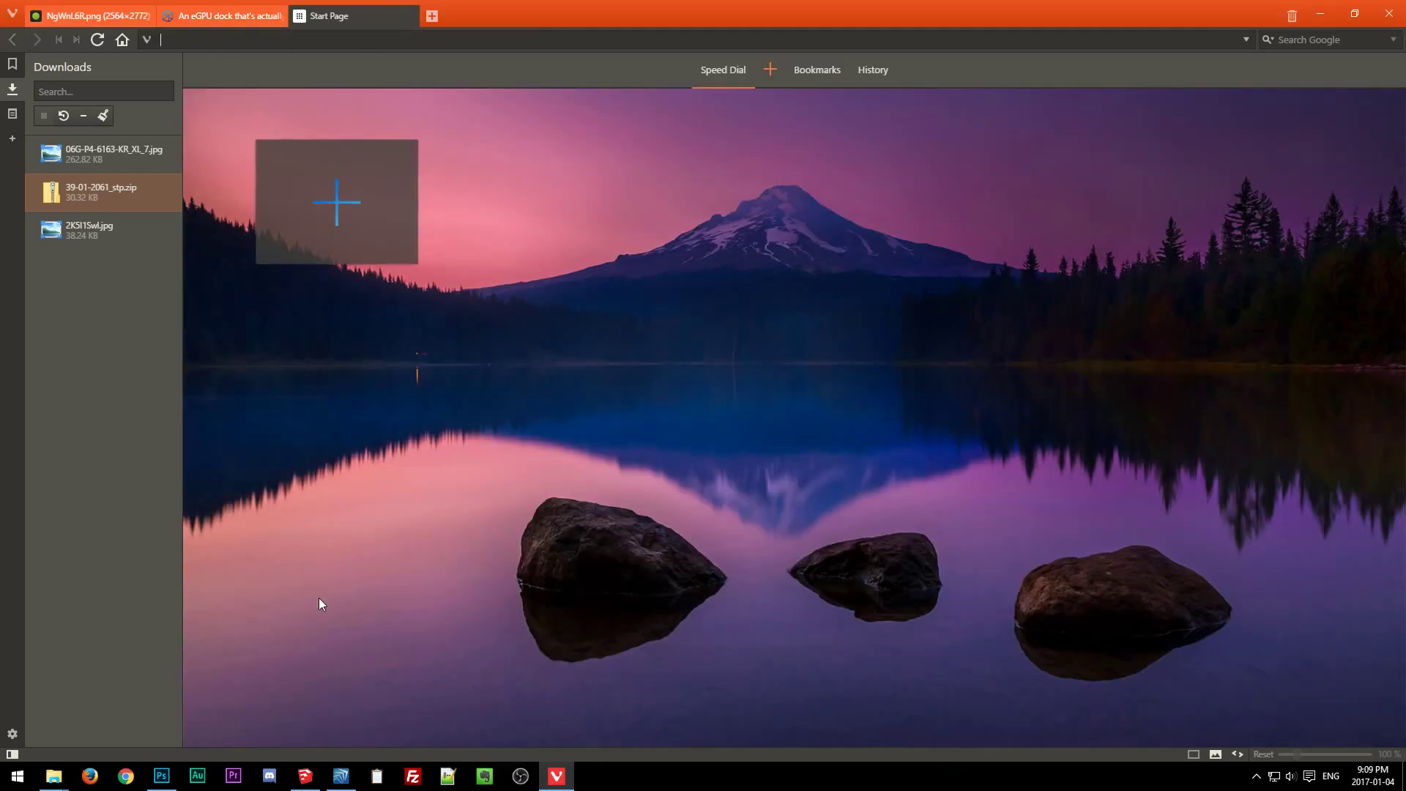
Switch to SketchUp and open the graphics card's nested dual-slot block for editing.
left_click(305, 776)
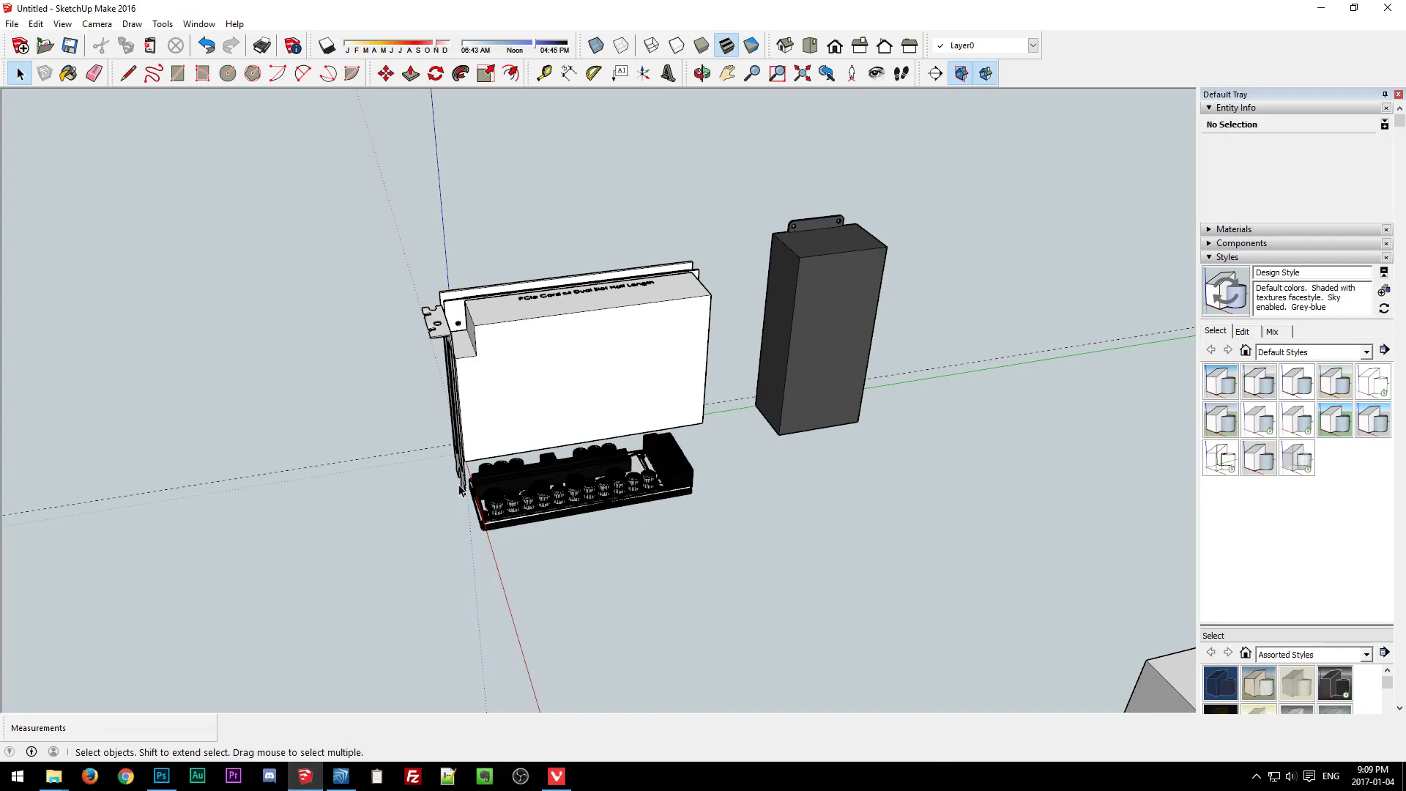
middle_click_drag(650, 599, 579, 627)
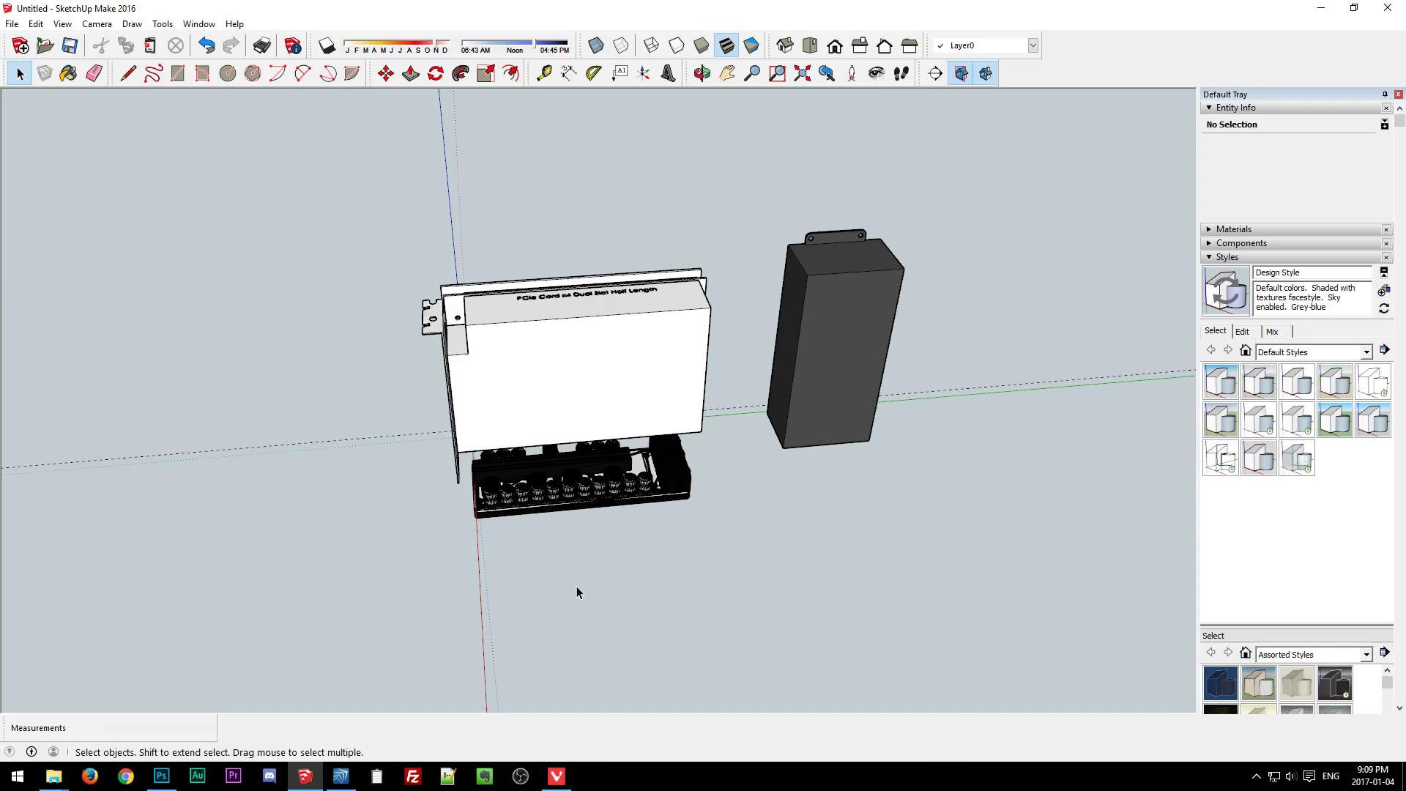
mouse_move(524, 592)
middle_mouse_down()
mouse_move(684, 603)
mouse_move(565, 556)
mouse_move(513, 585)
middle_mouse_up()
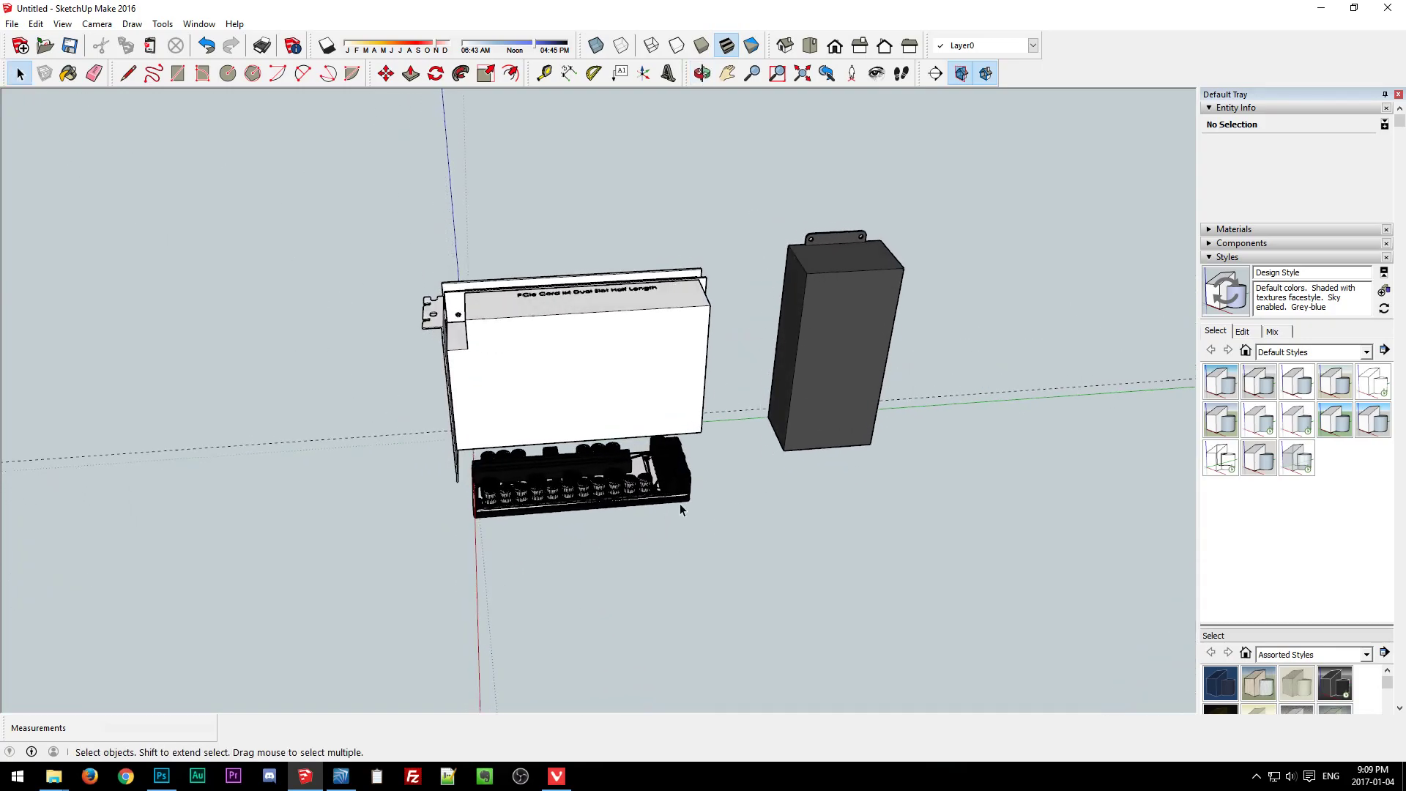
middle_click_drag(680, 504, 547, 512)
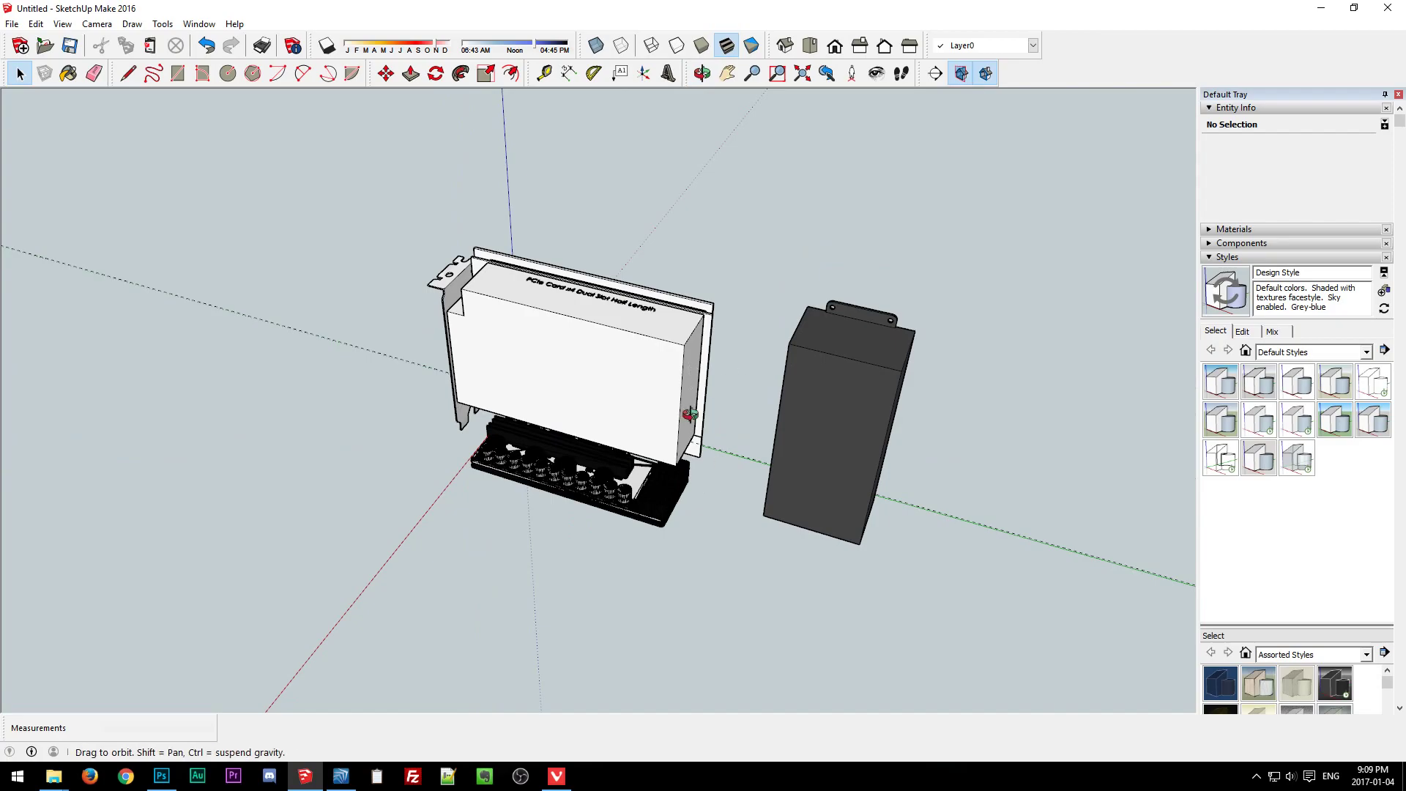
middle_click_drag(759, 361, 669, 351)
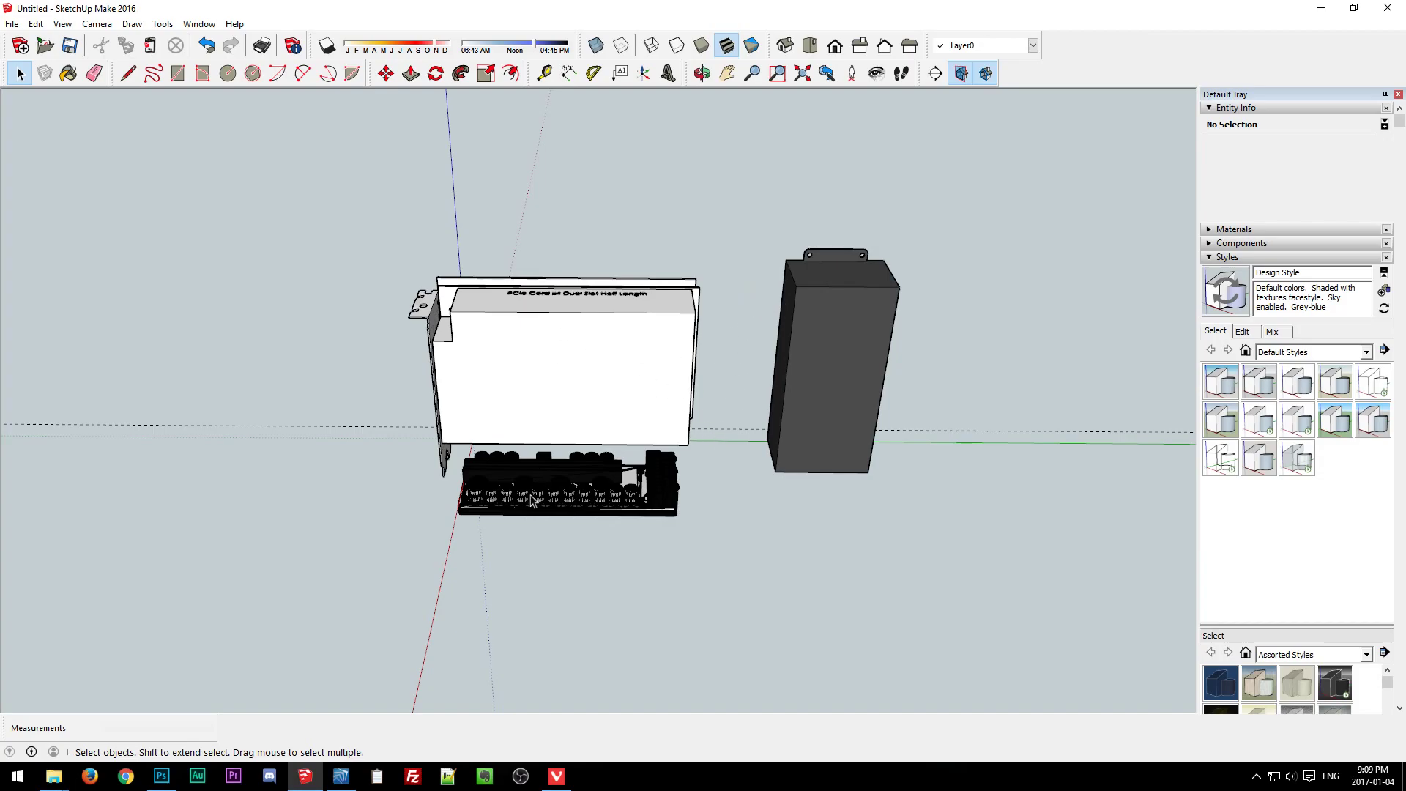
double_click(634, 399)
double_click(635, 394)
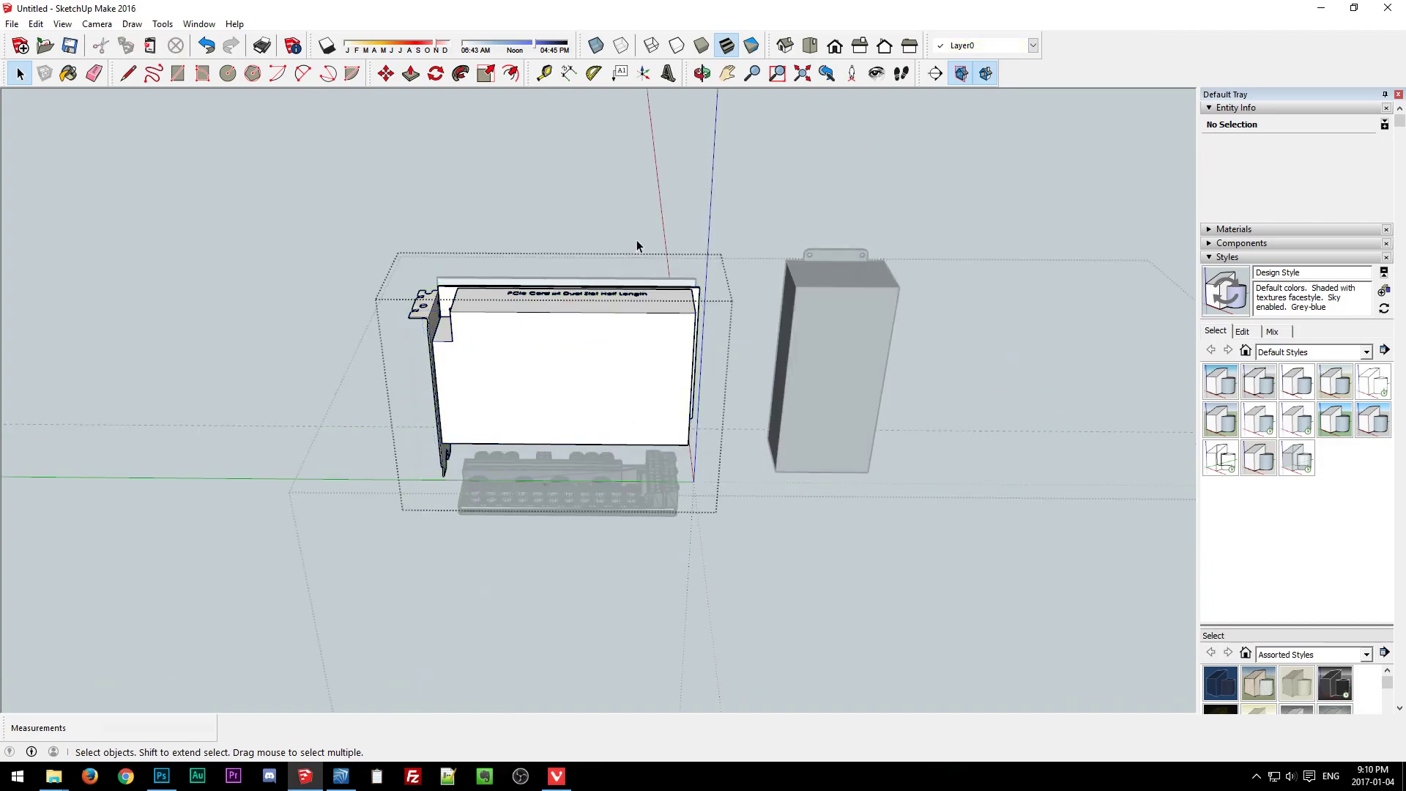
double_click(624, 322)
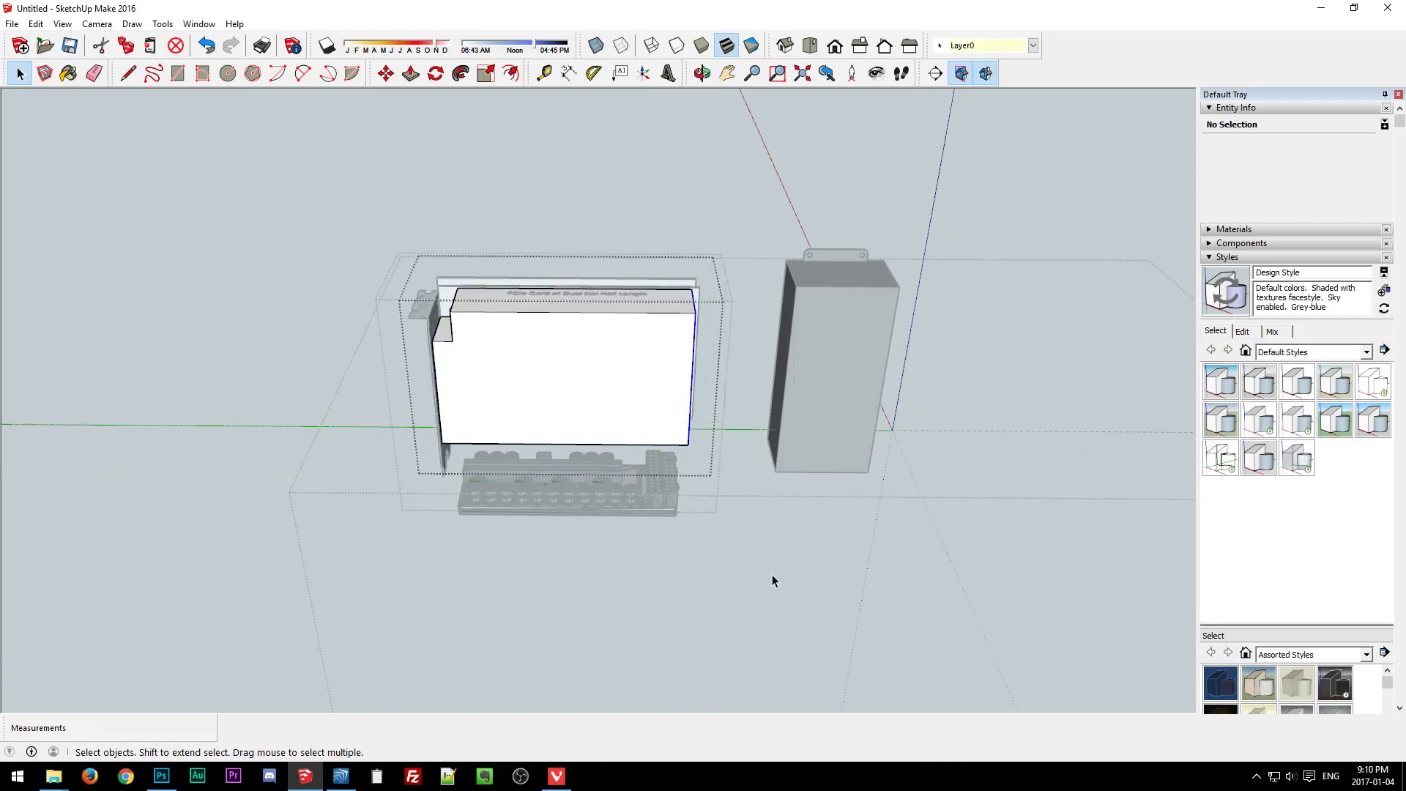
Lengthen the dual-slot block by moving its end 25 mm toward the power supply along the green axis, and leave the group.
key("ctrl+a")
key("m")
left_click(628, 618)
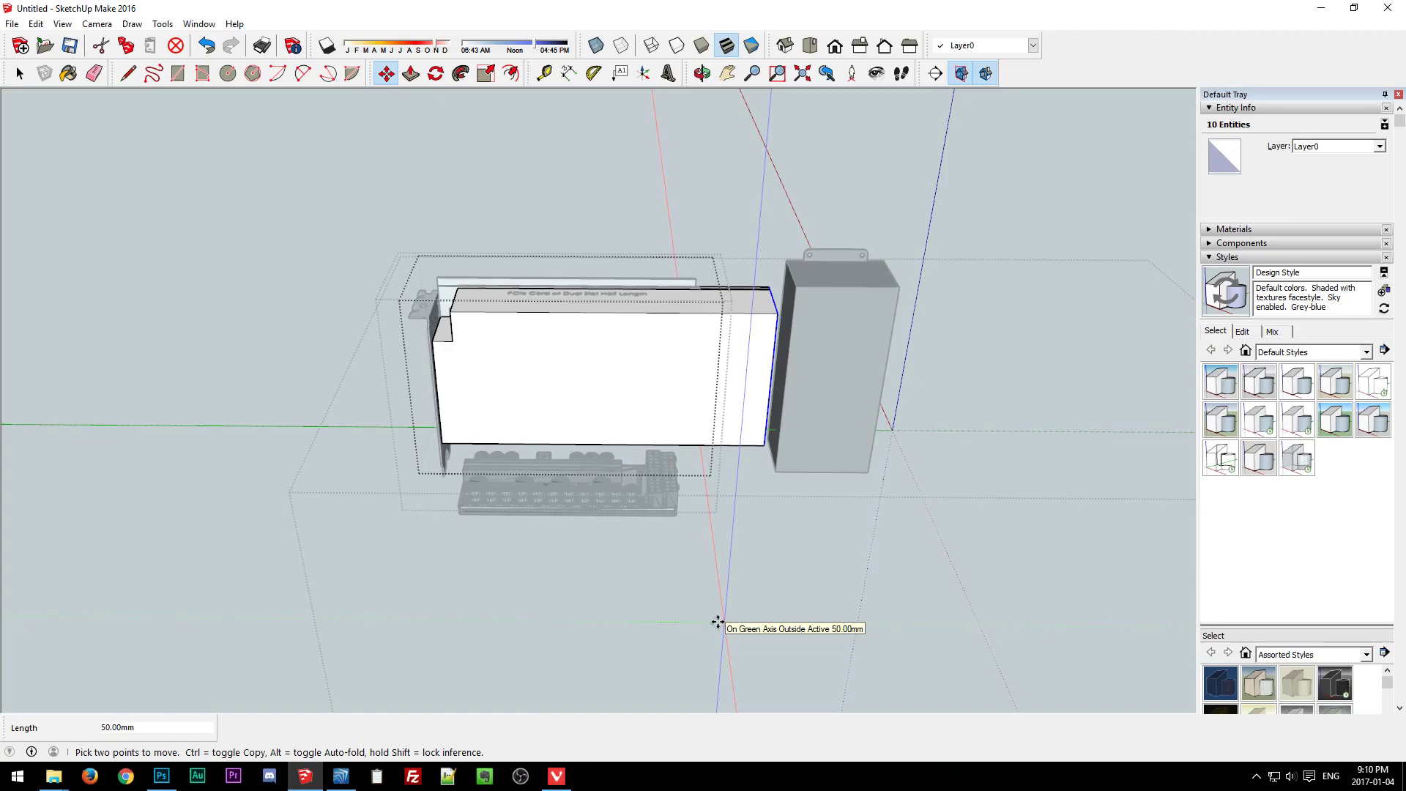
type("25")
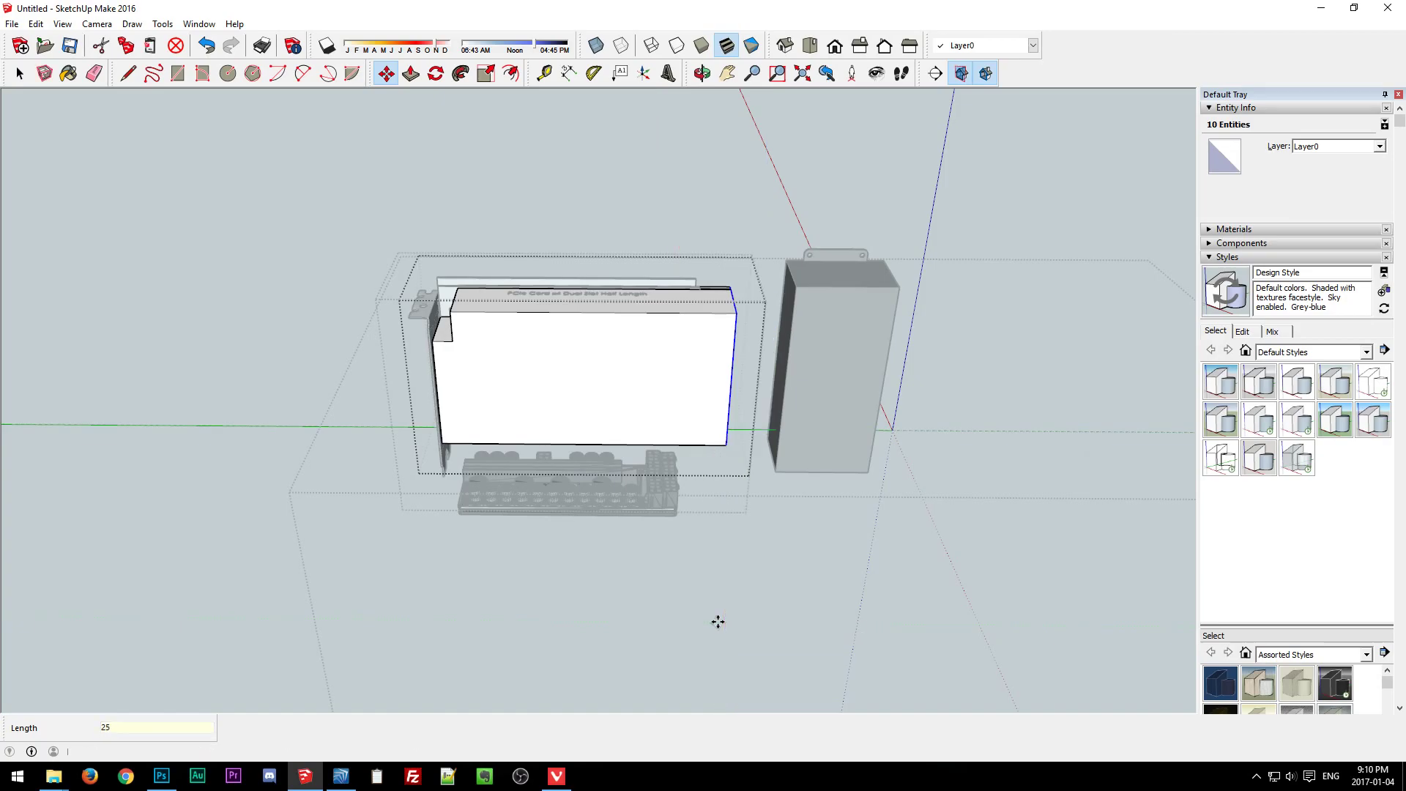
key("Return")
key("space")
double_click(753, 571)
Open the graphics card's nested circuit board for editing from the back of the model.
middle_click_drag(818, 456, 484, 462)
left_click(817, 459)
middle_click_drag(817, 460, 466, 488)
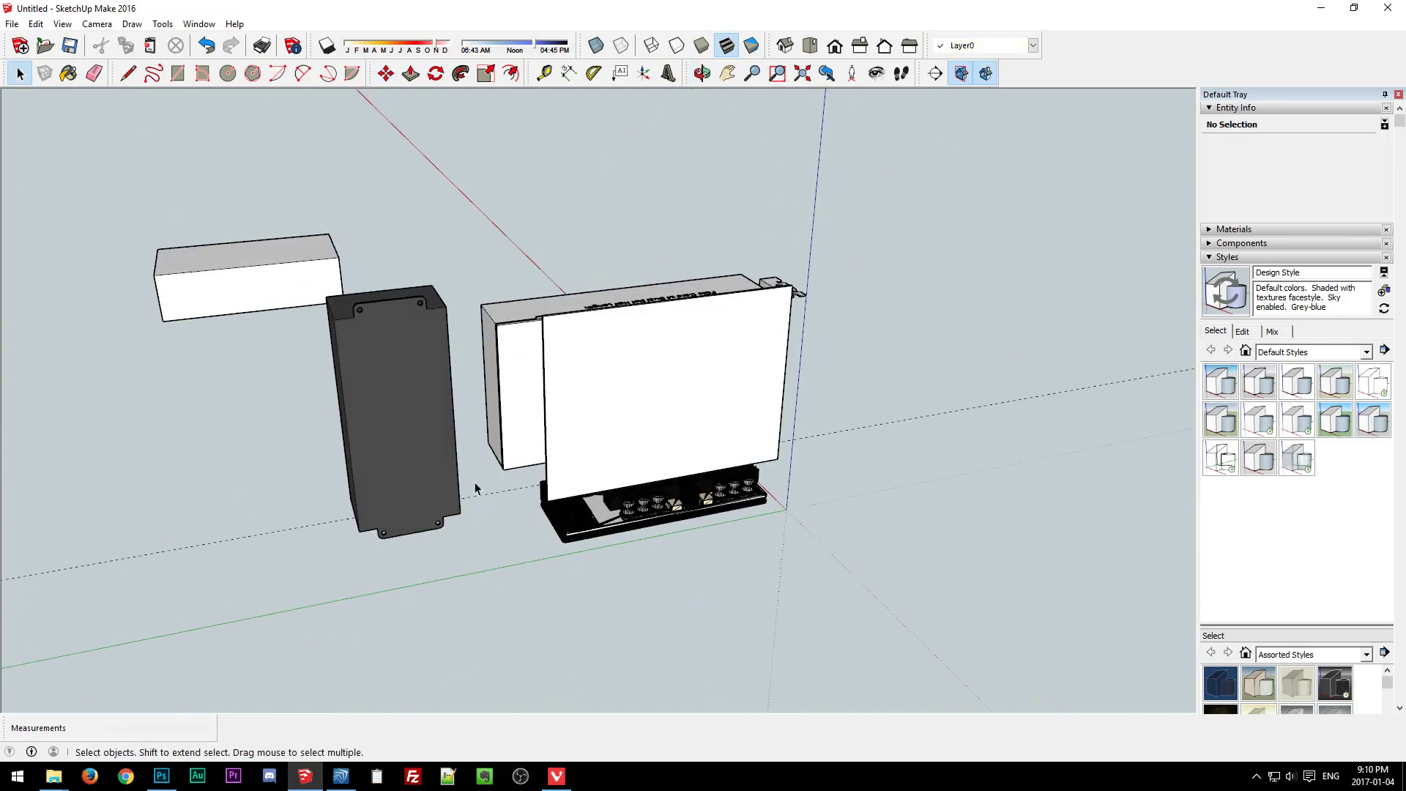
left_click(531, 396)
middle_click_drag(531, 395, 554, 448)
double_click(555, 446)
left_click(561, 434)
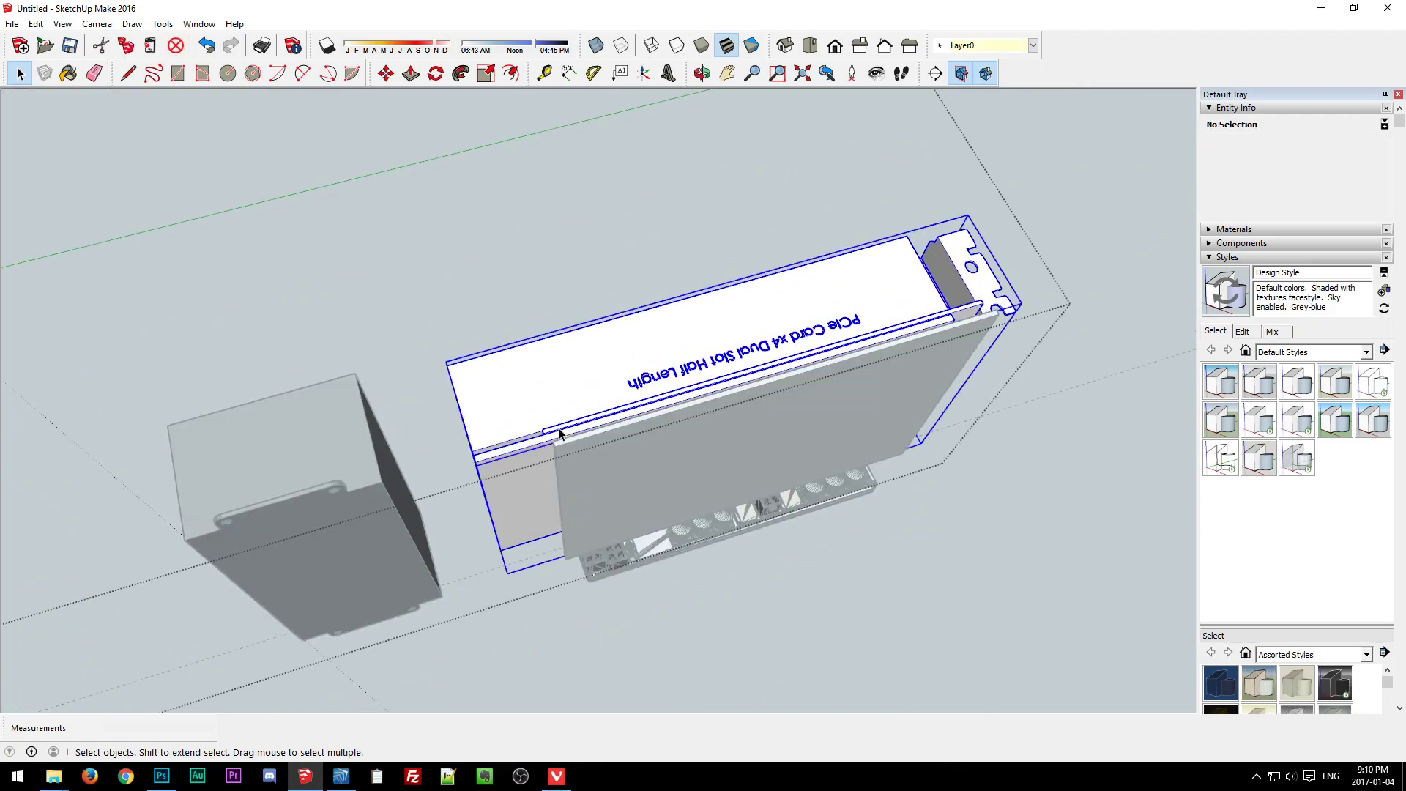
double_click(560, 433)
double_click(561, 433)
Stretch the circuit board's end toward the power supply to match the lengthened dual-slot block, and leave the group.
key("ctrl+a")
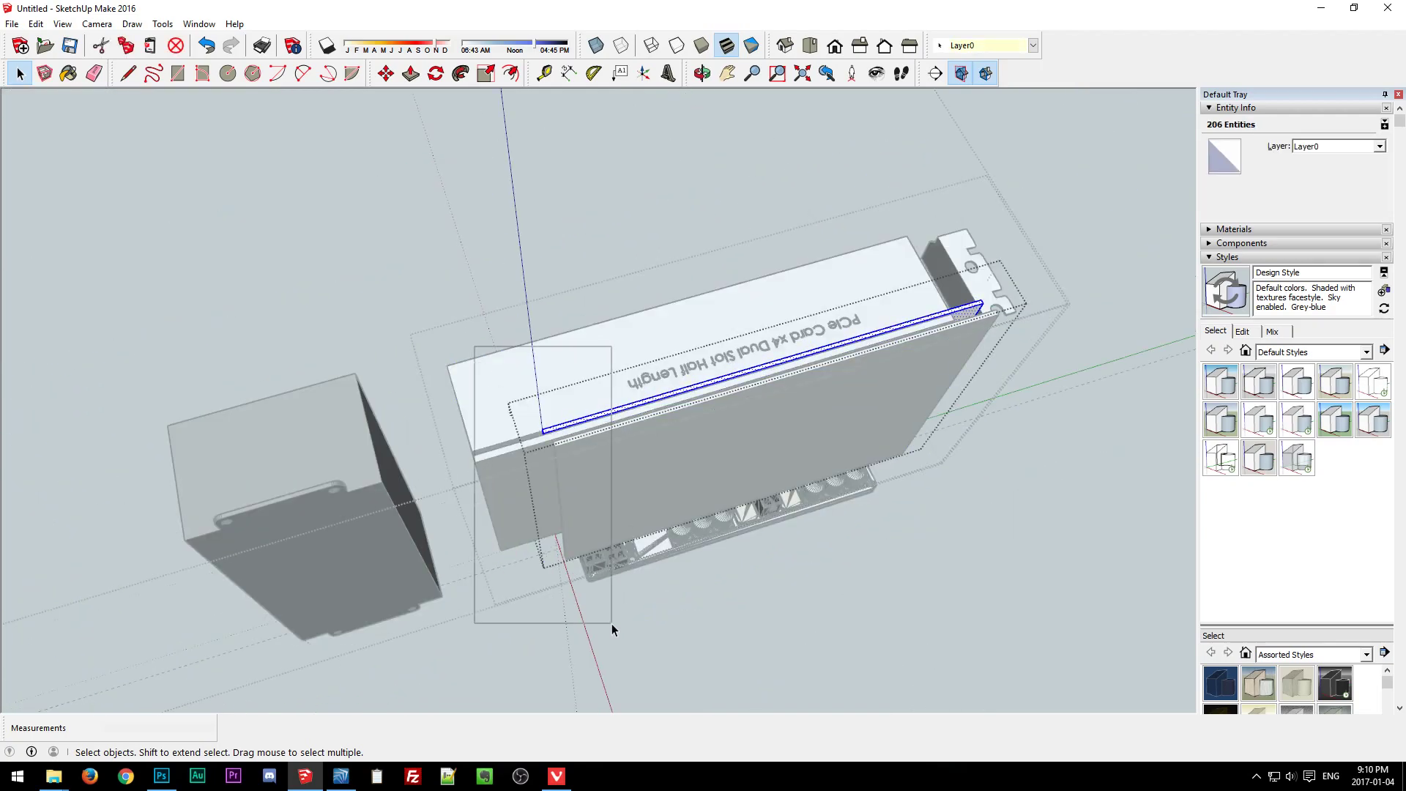
left_click(651, 645)
key("space")
left_click(652, 646)
middle_click_drag(226, 398, 1128, 410)
left_click(882, 384)
Remeasure from the card's bracket to the far edge of the power supply with the lengthened card in place.
middle_click_drag(557, 433, 806, 563)
scroll(791, 567, "down", 2)
middle_click_drag(791, 494, 618, 500)
key("t")
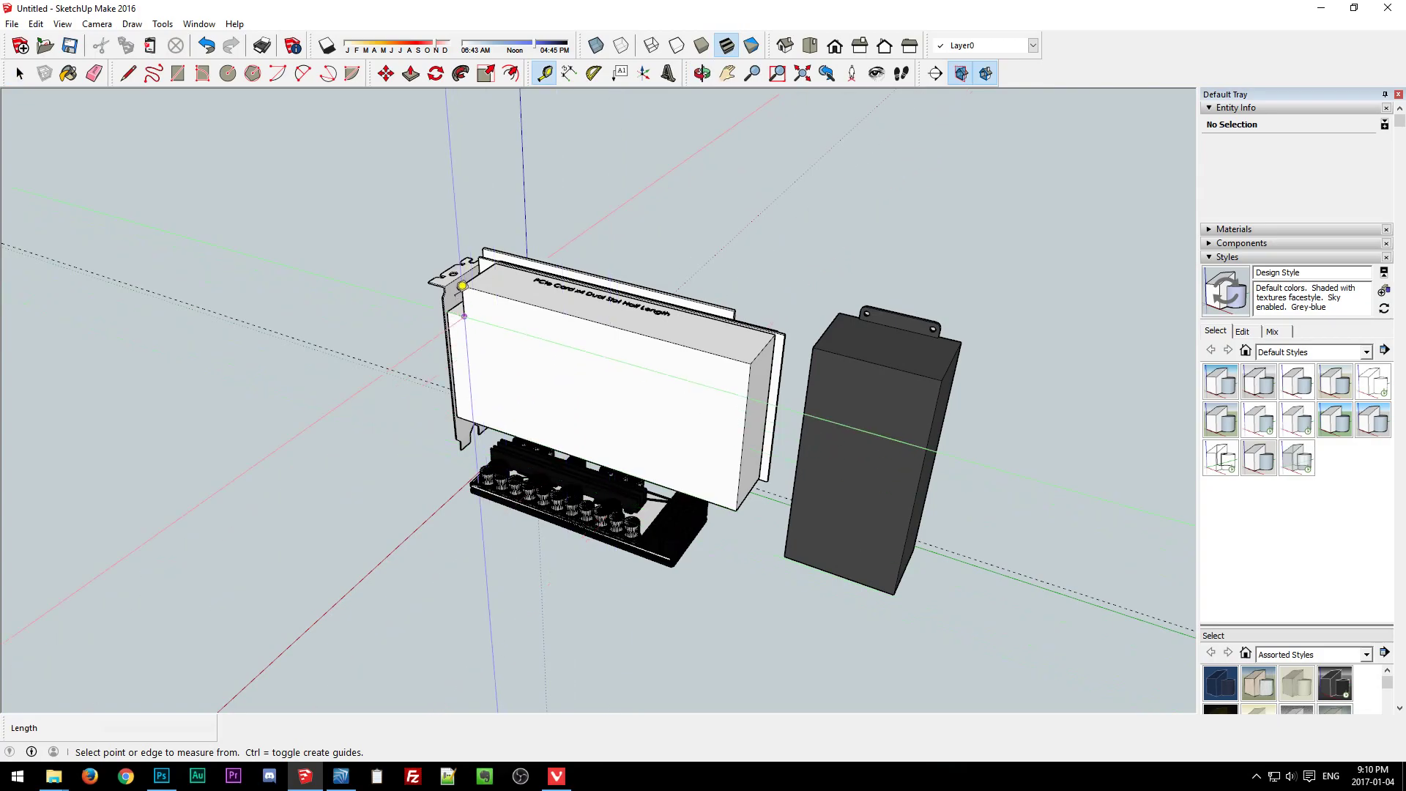
left_click(442, 297)
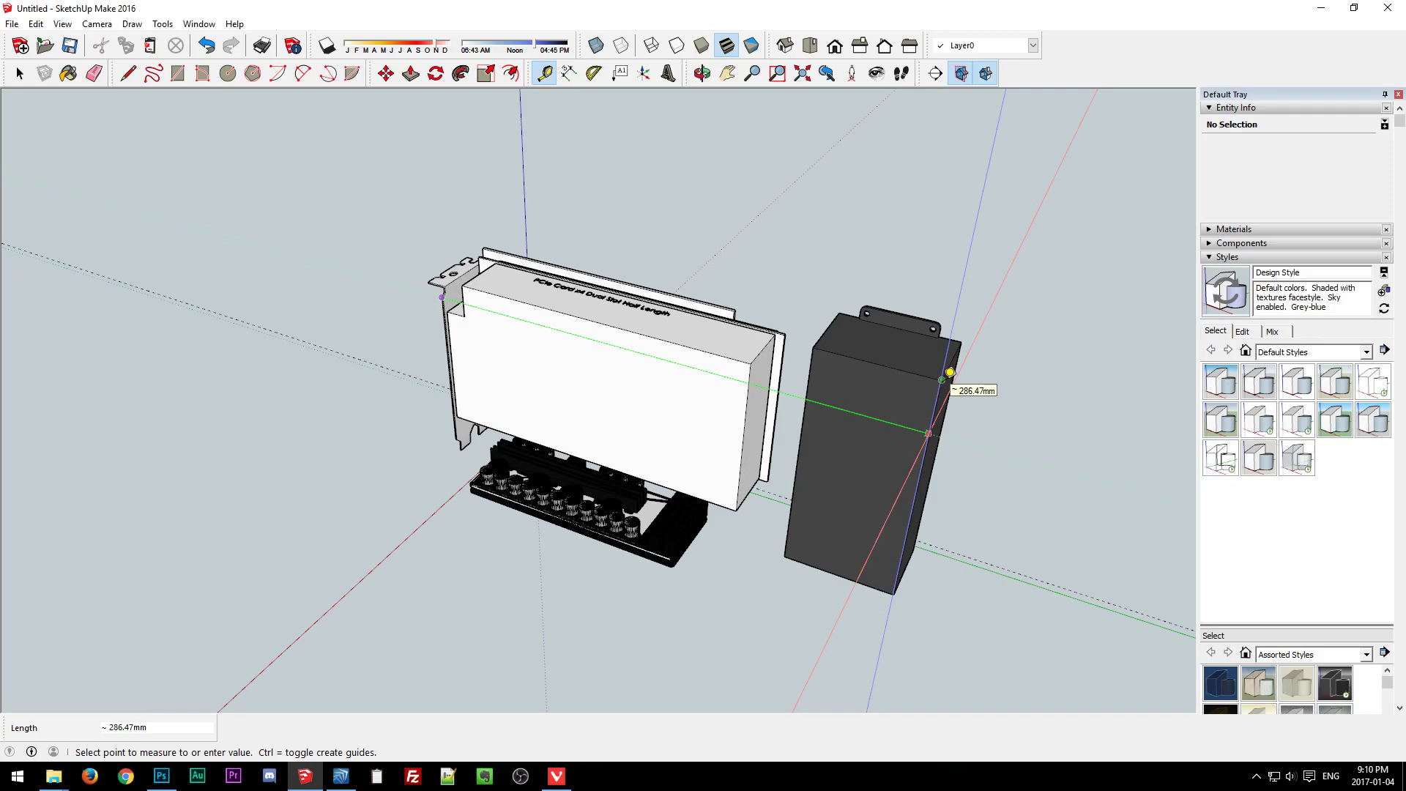
key("space")
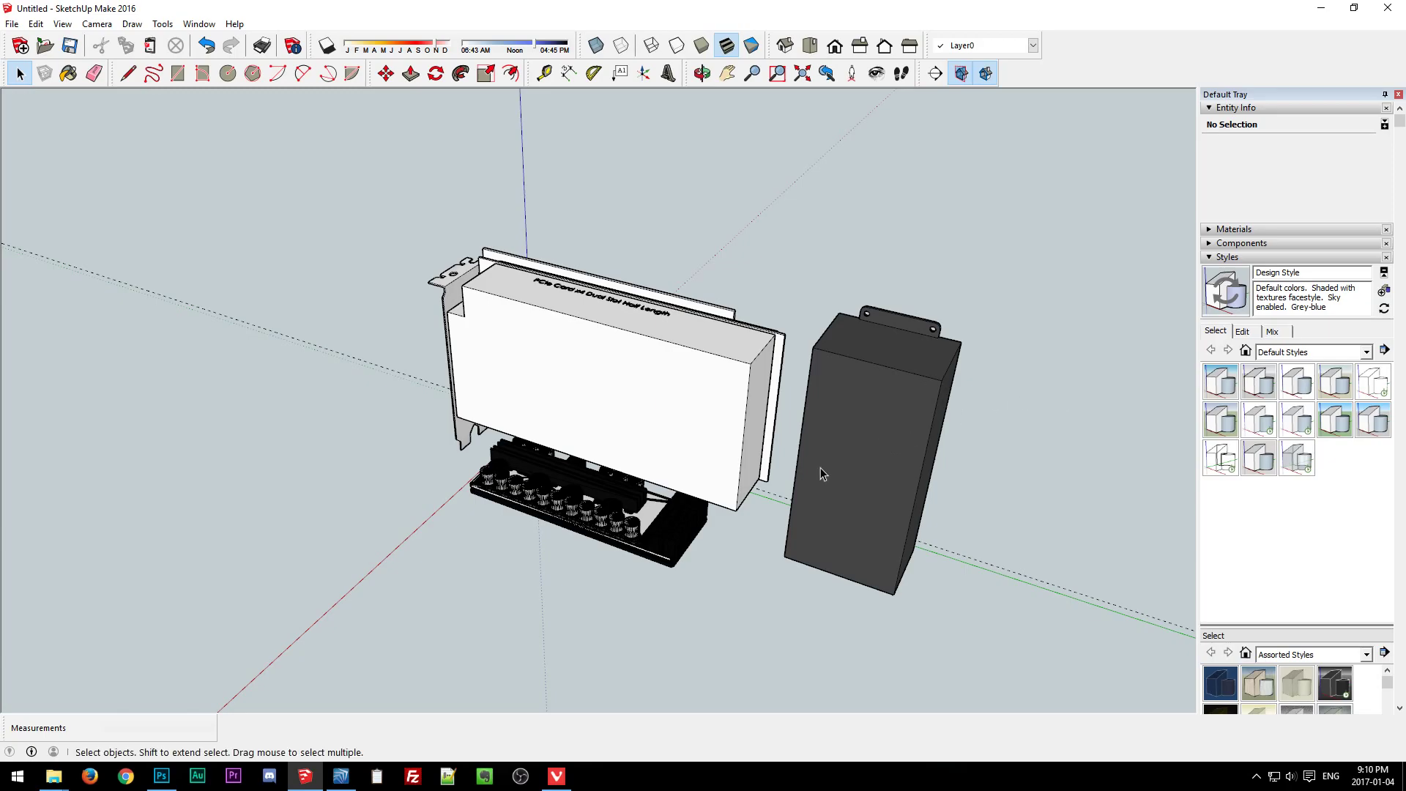
Examine the power supply's placement beside the lengthened graphics card and the DC-ATX board from several angles.
middle_click_drag(552, 600, 797, 596)
left_click(835, 378)
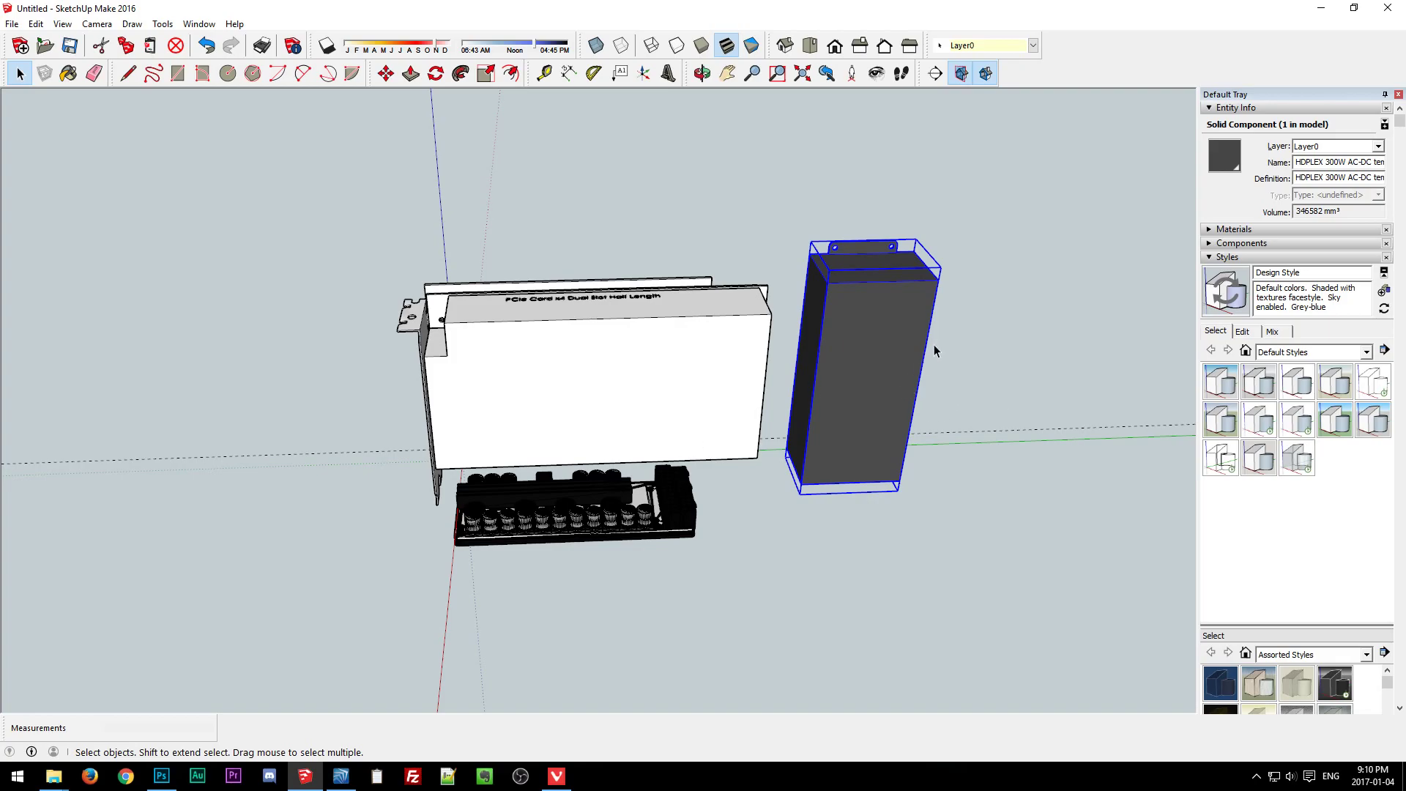
left_click(658, 547)
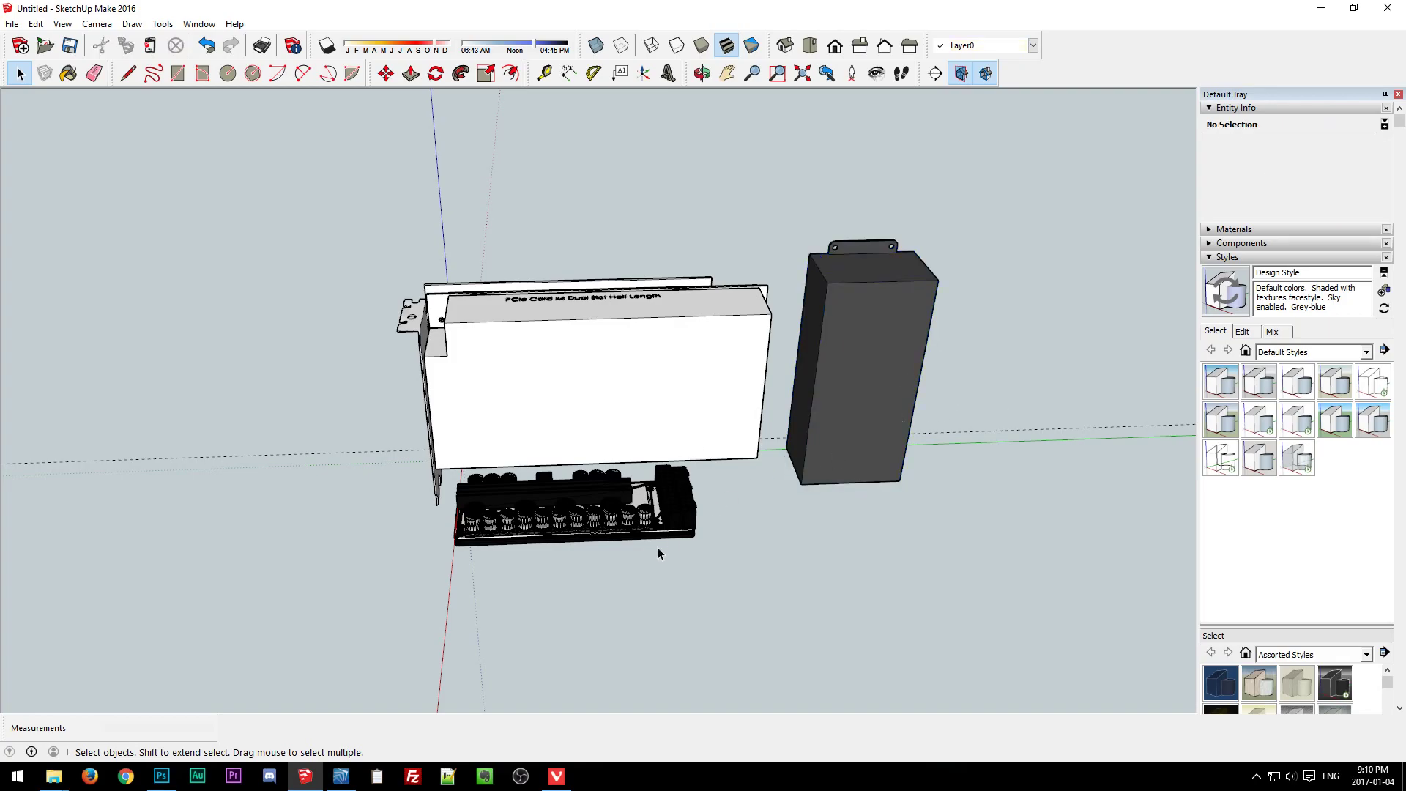
middle_click_drag(697, 583, 762, 579)
left_click(860, 356)
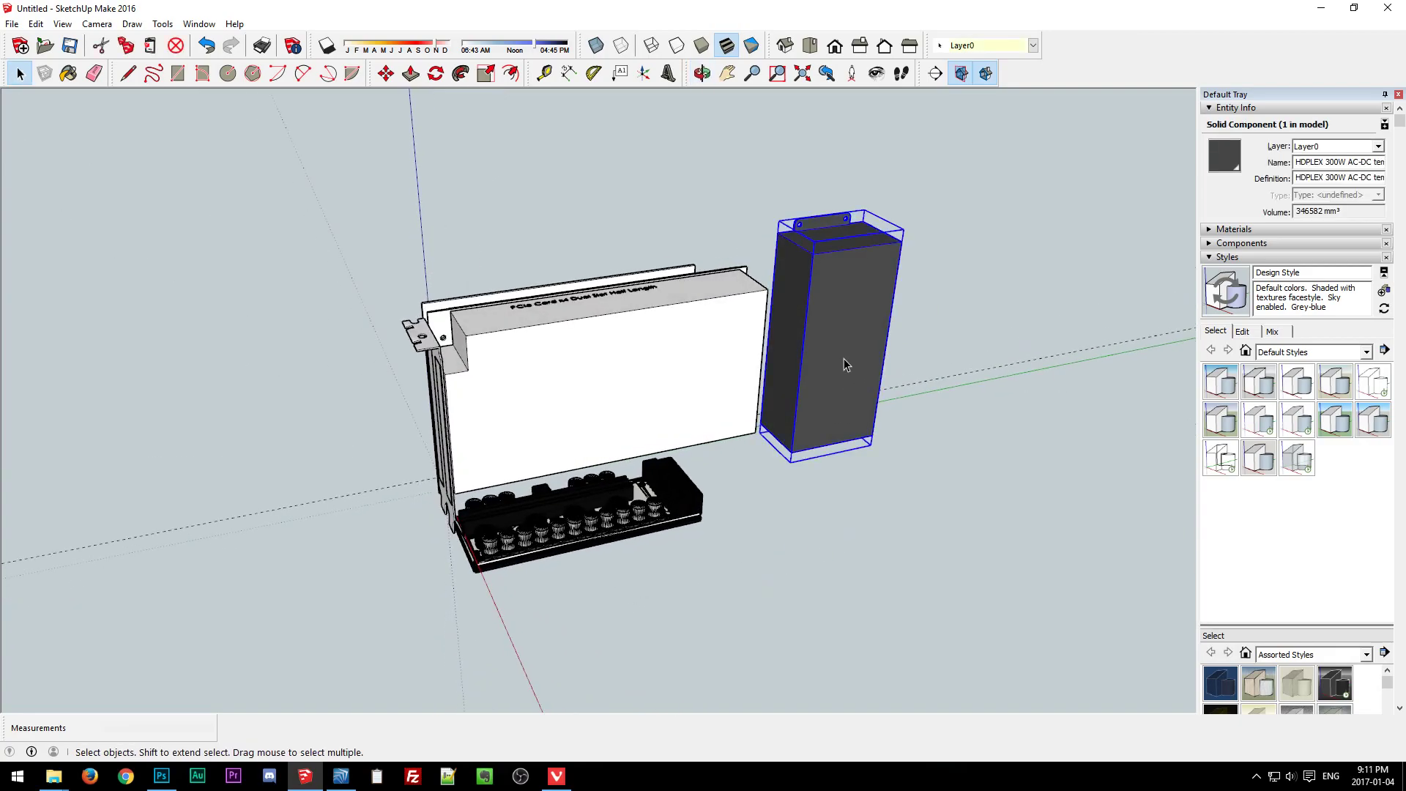
left_click(828, 492)
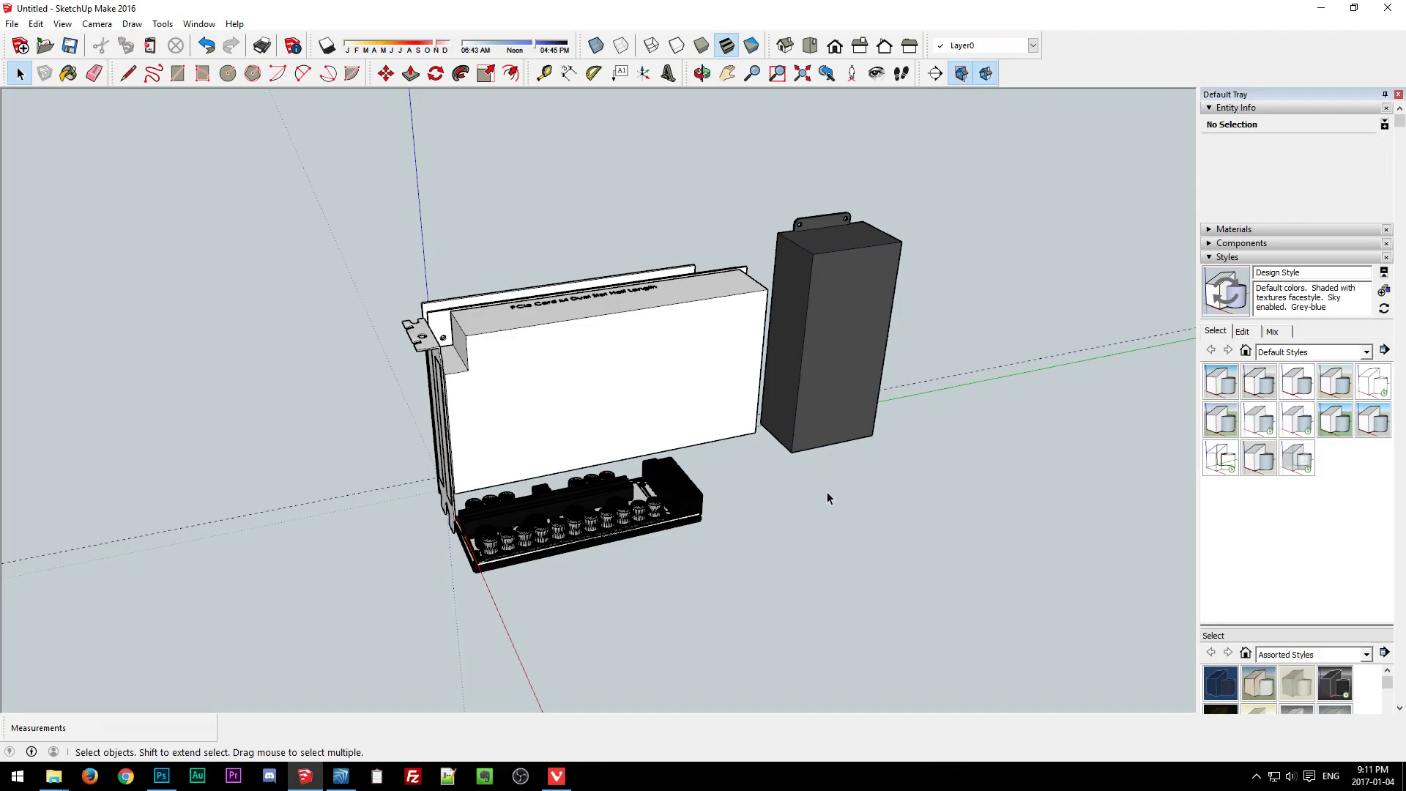
left_click(829, 391)
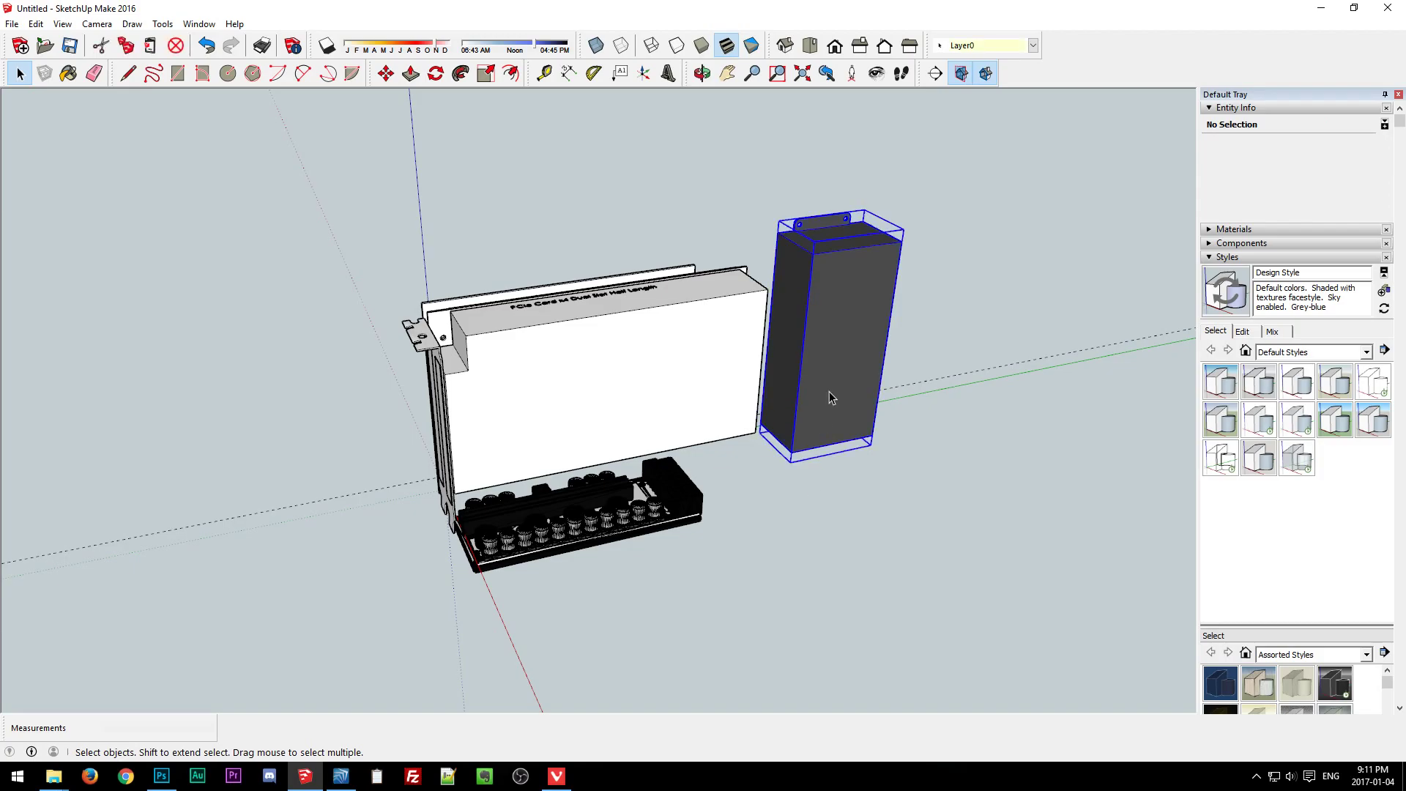
left_click(737, 573)
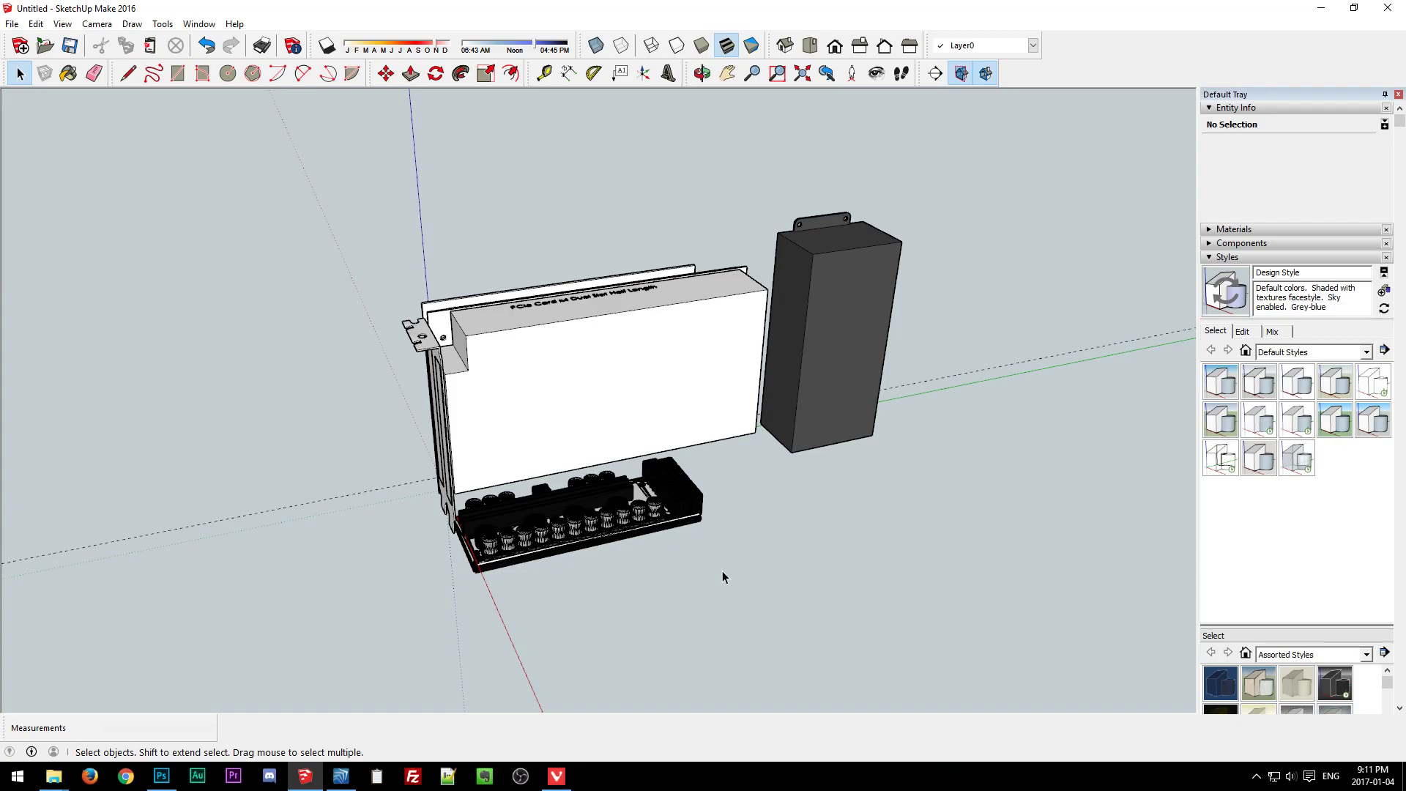
left_click(793, 410)
left_click(797, 559)
left_click(858, 273)
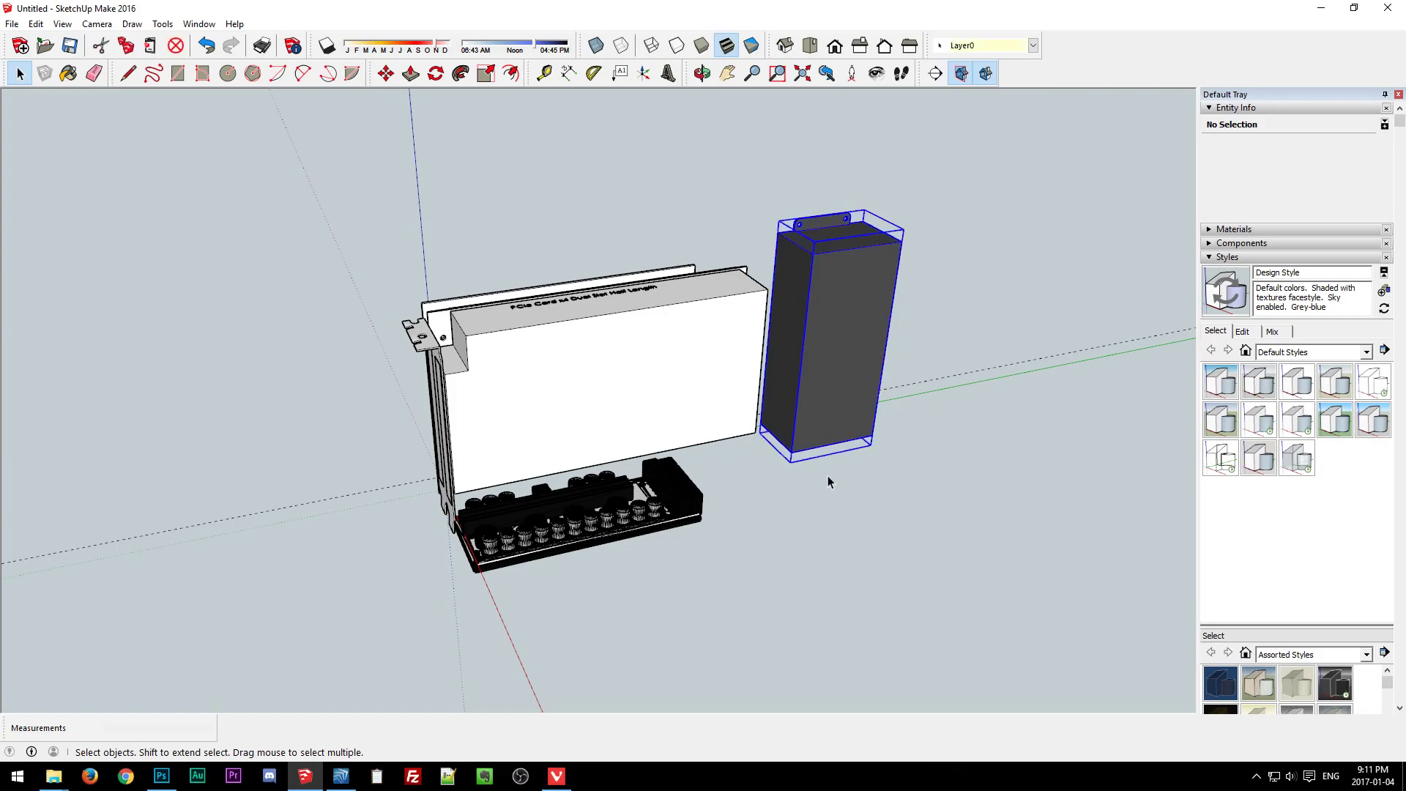
left_click(824, 484)
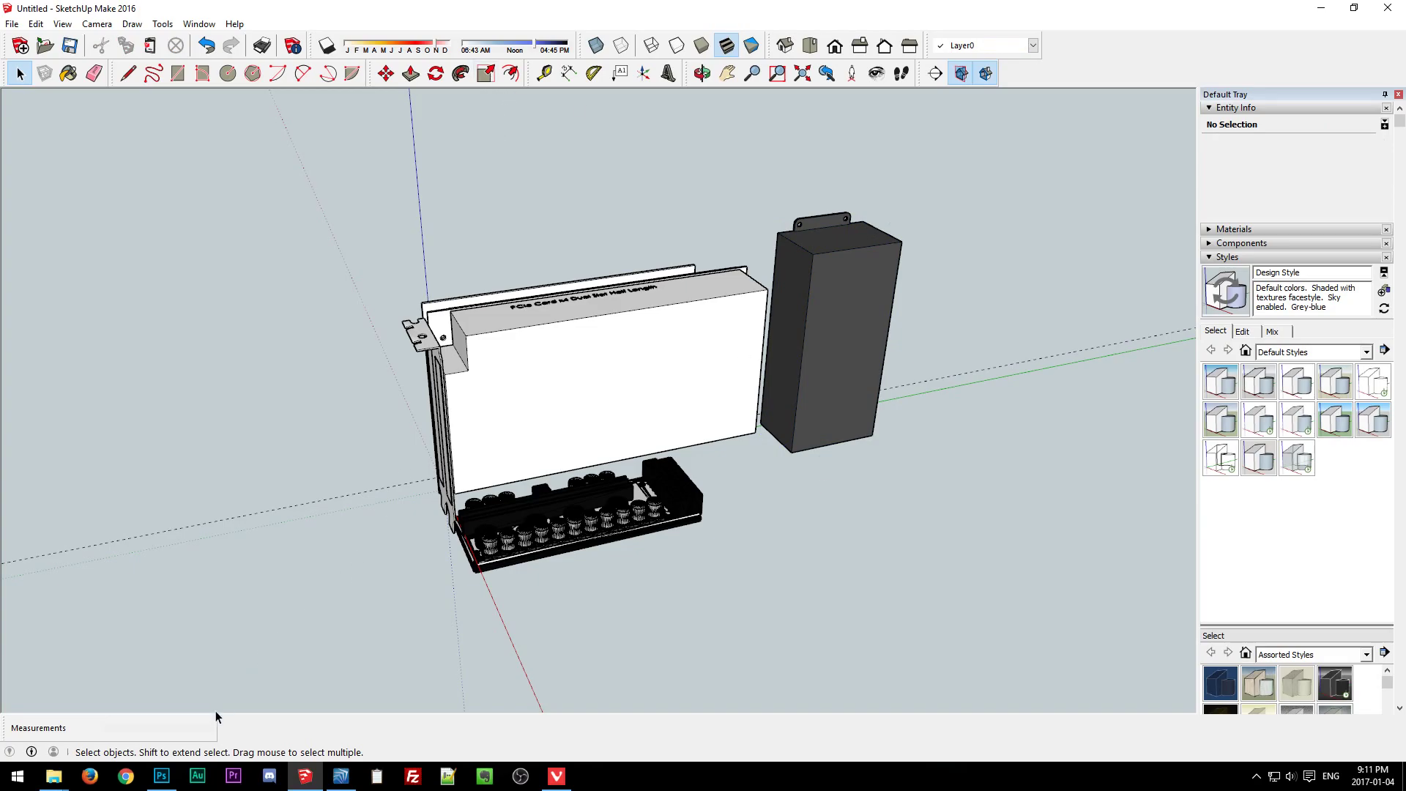
Switch to the web browser and search Google for "meanwell 19v".
left_click(556, 778)
type("meanwell")
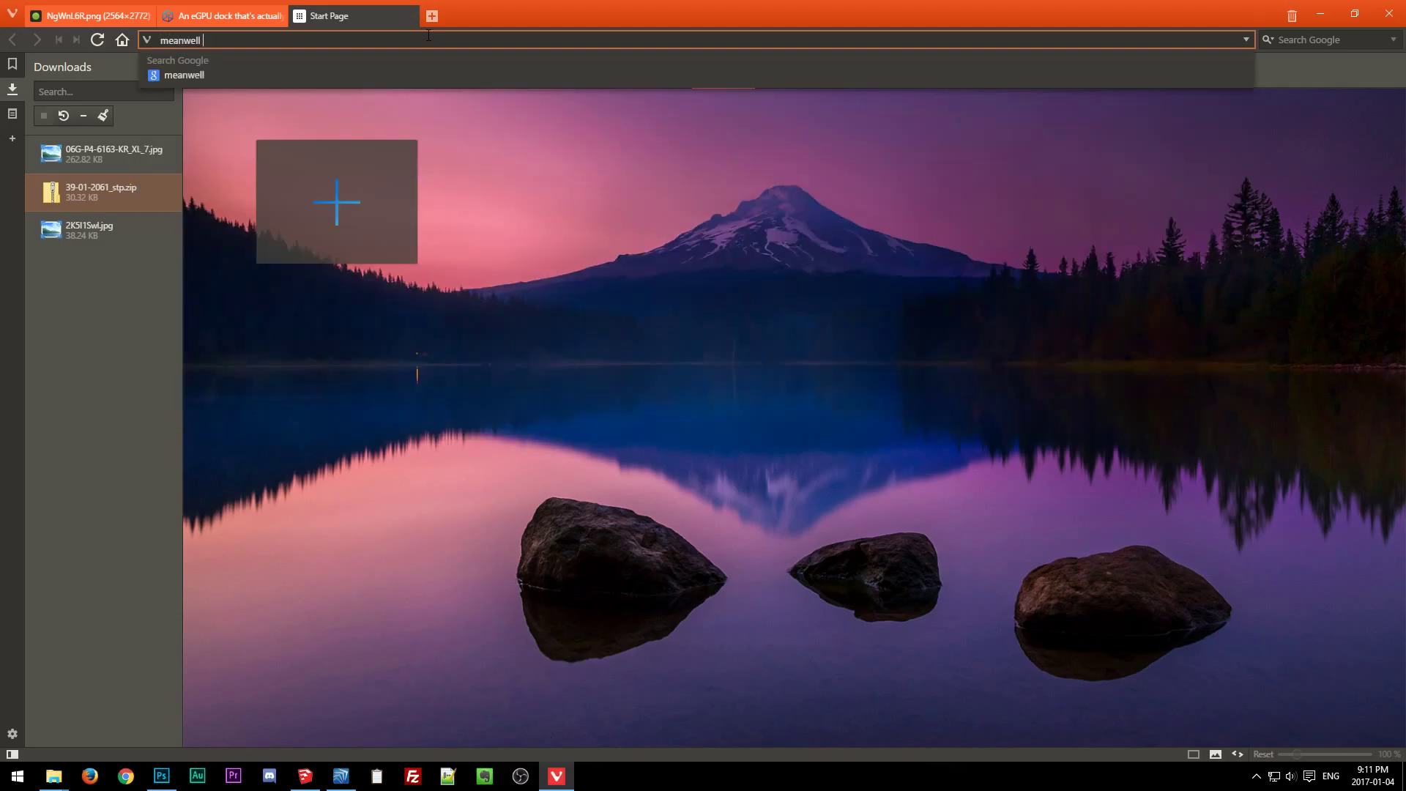
key("Return")
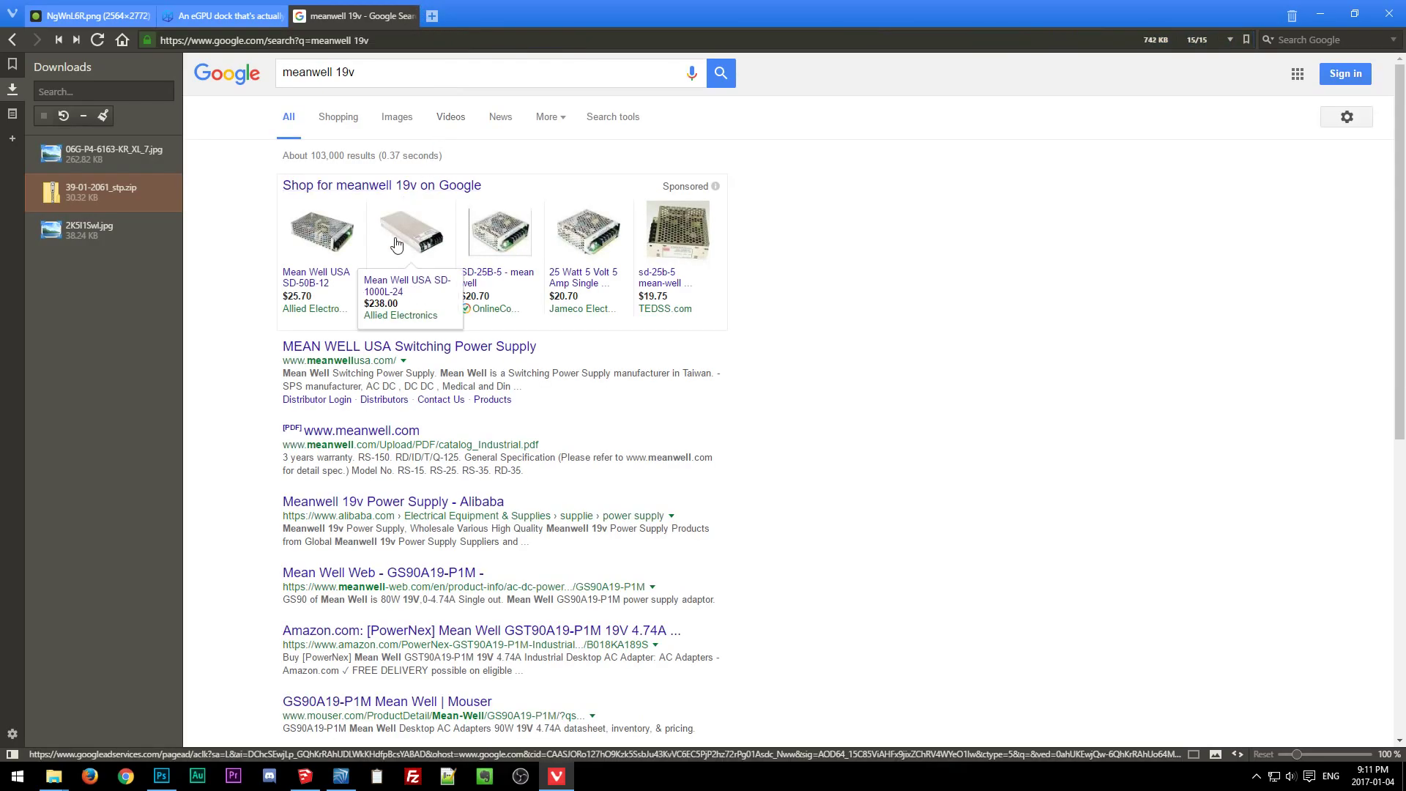
Review the specifications of the Mean Well USA SD-1000L-24 supply, close the search tab, and return to SketchUp.
left_click(395, 221)
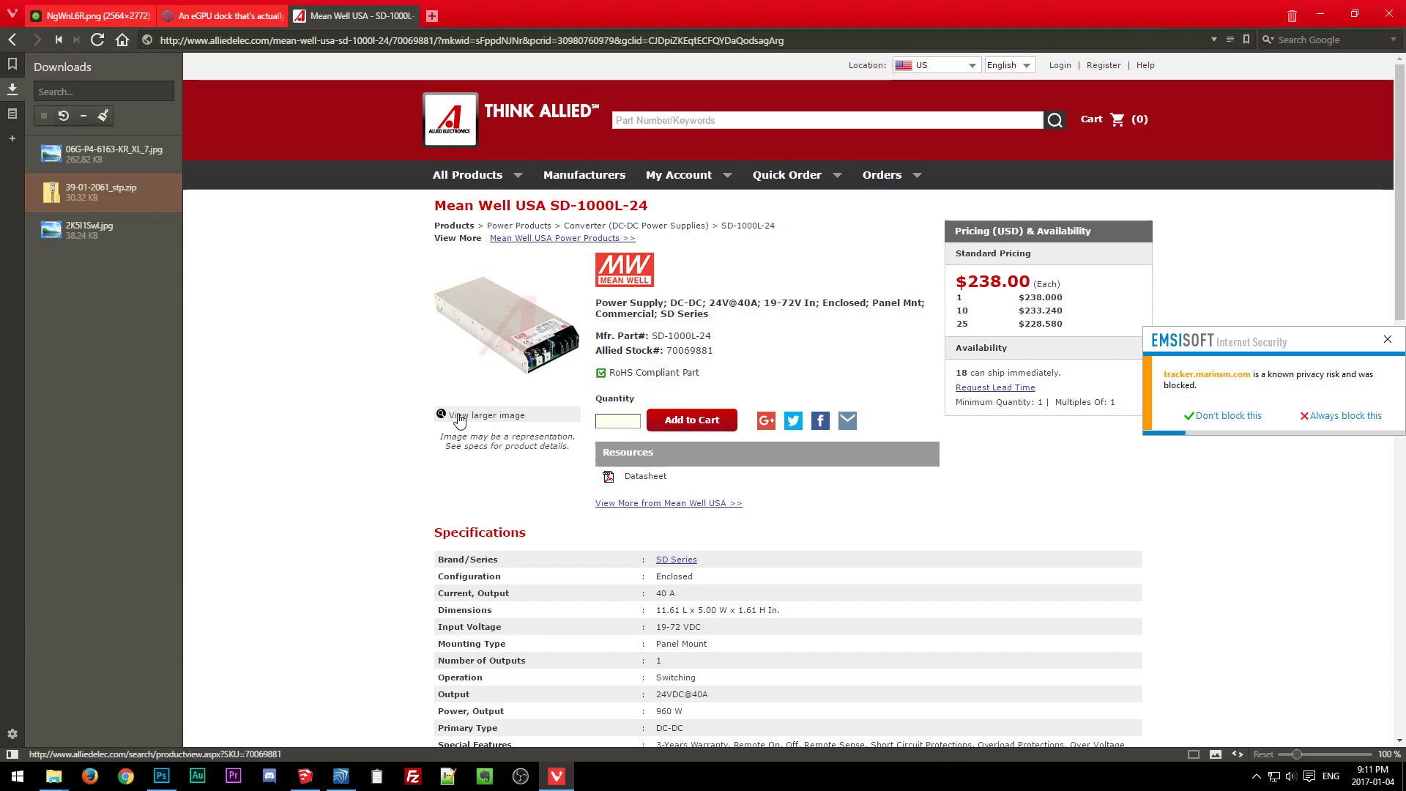
scroll(656, 465, "down", 4)
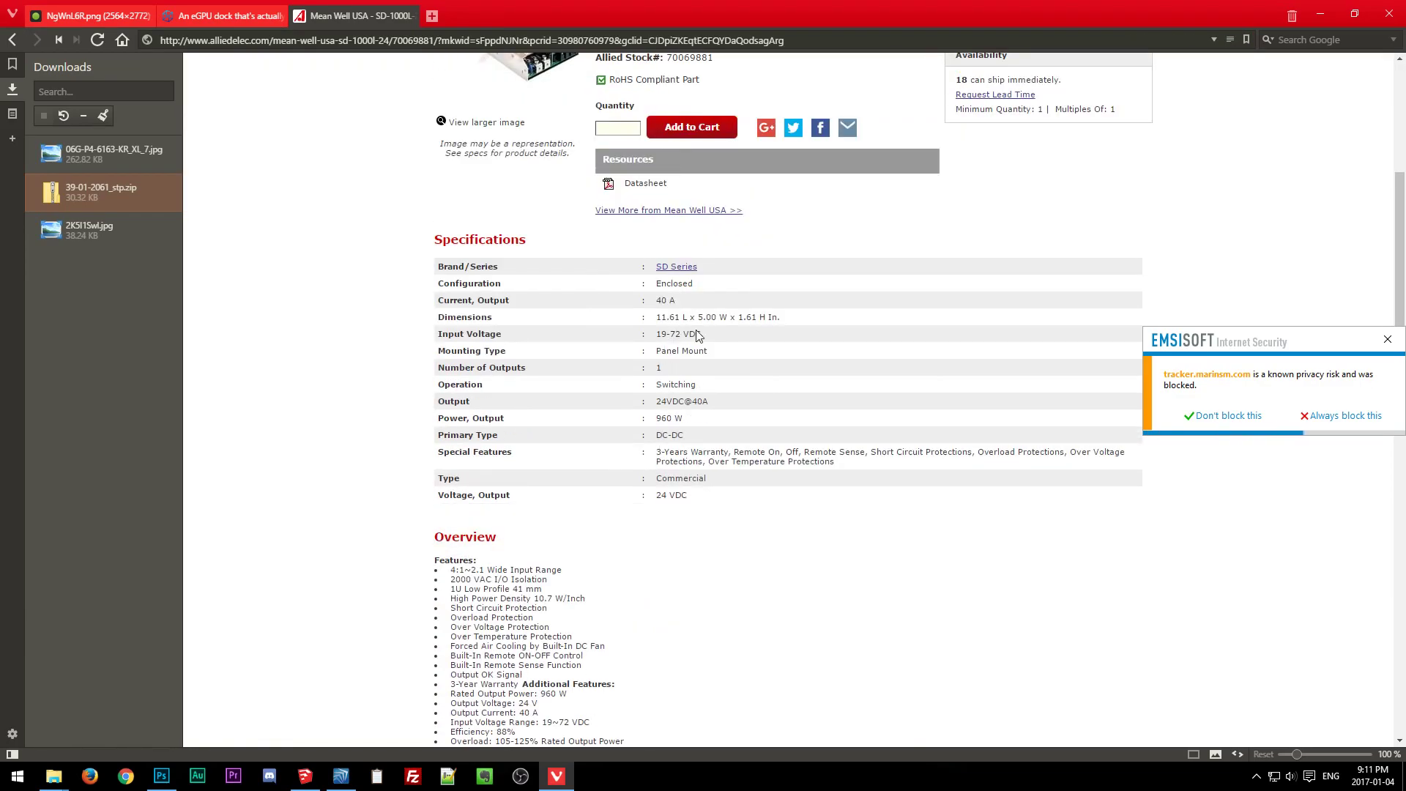
scroll(704, 373, "up", 4)
key("alt+Left")
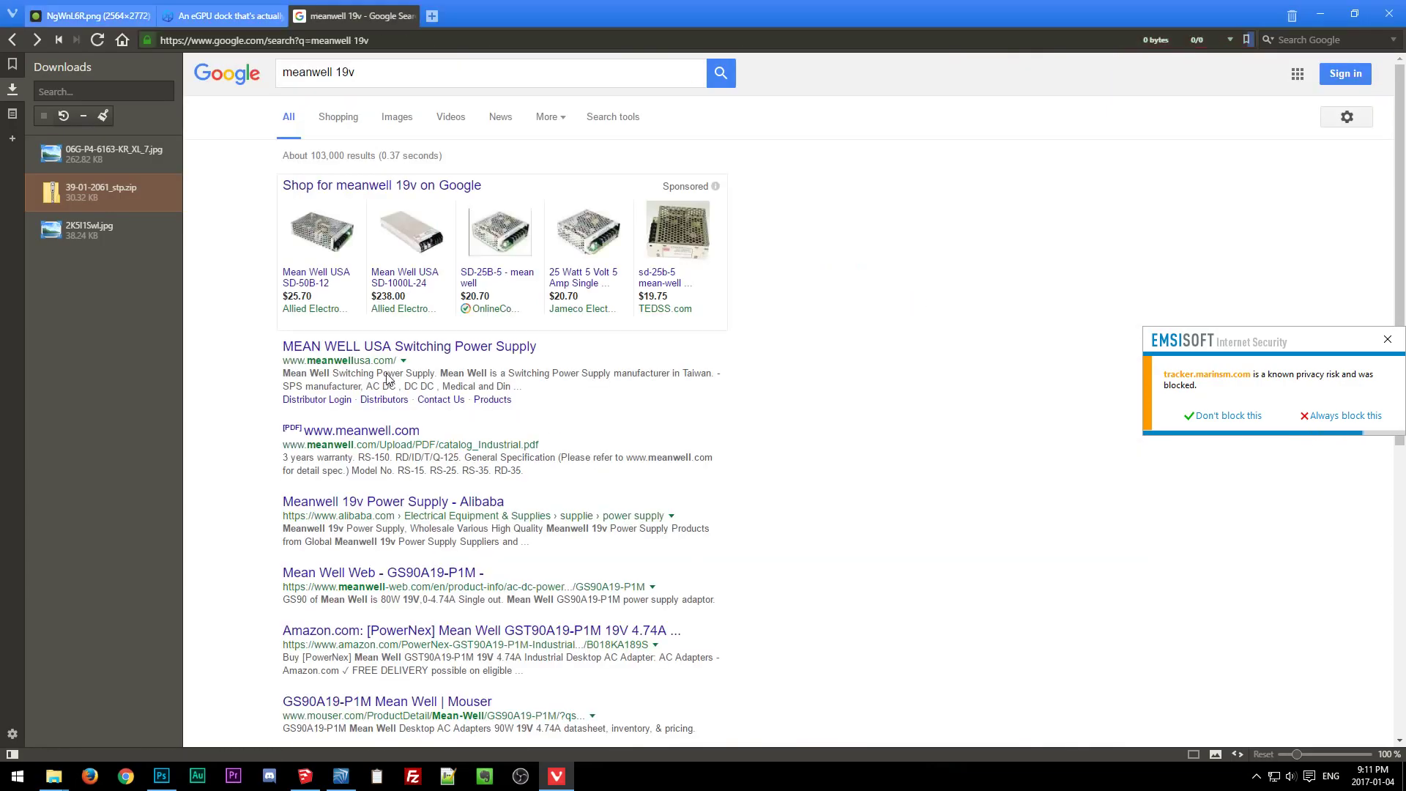
middle_click(370, 18)
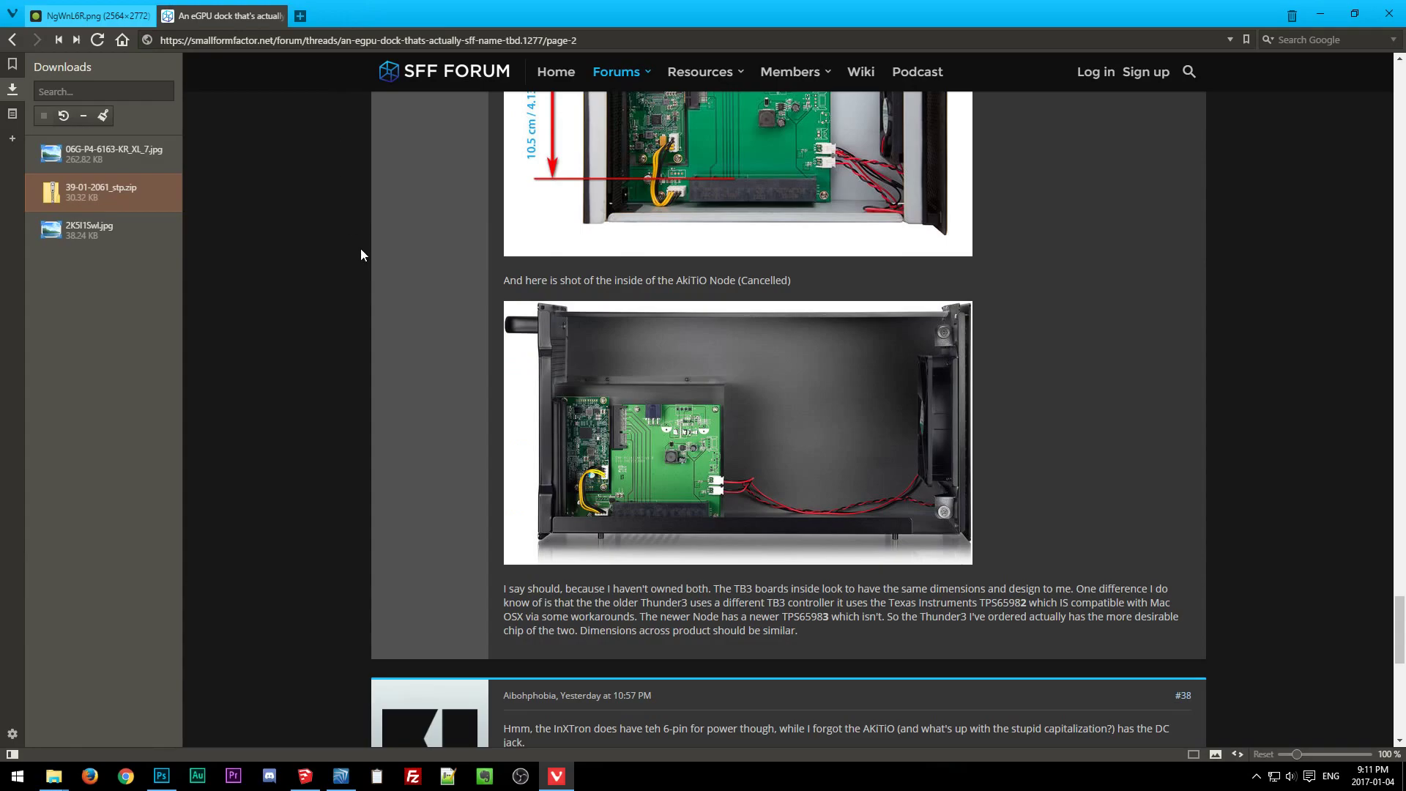
left_click(305, 775)
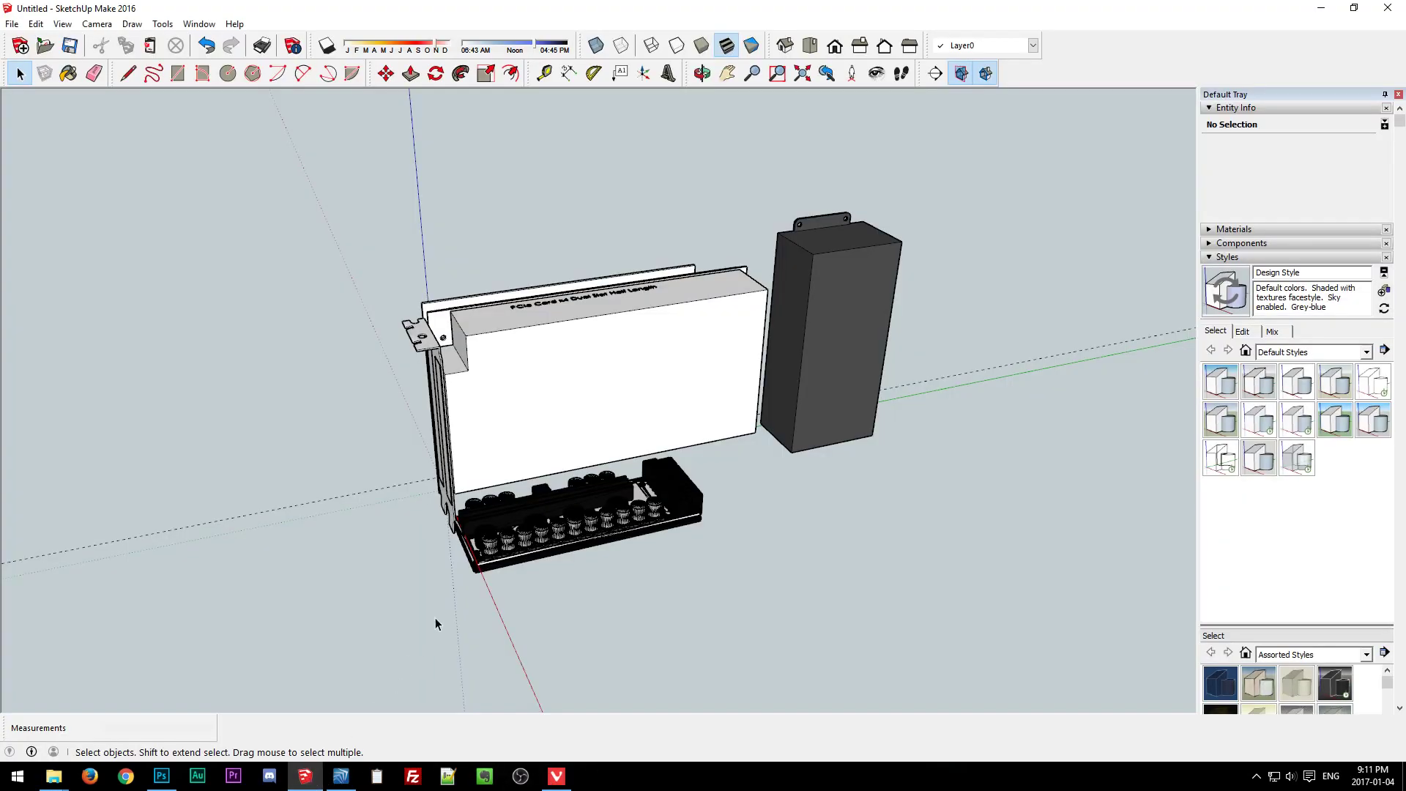
Examine the free space below the power supply and around the DC-ATX board under the graphics card.
middle_click_drag(488, 649, 520, 449)
middle_click_drag(743, 542, 785, 571)
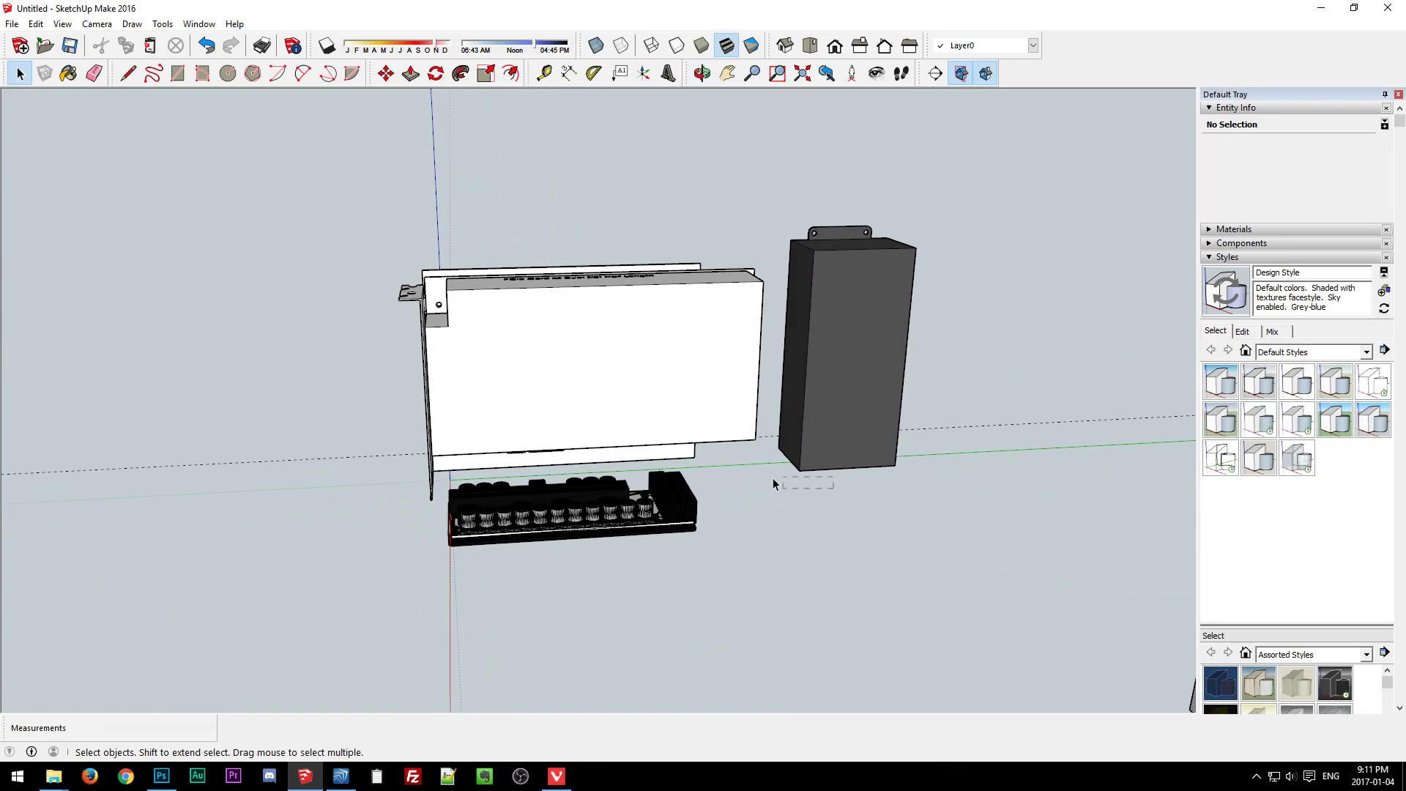
left_click_drag(708, 468, 920, 563)
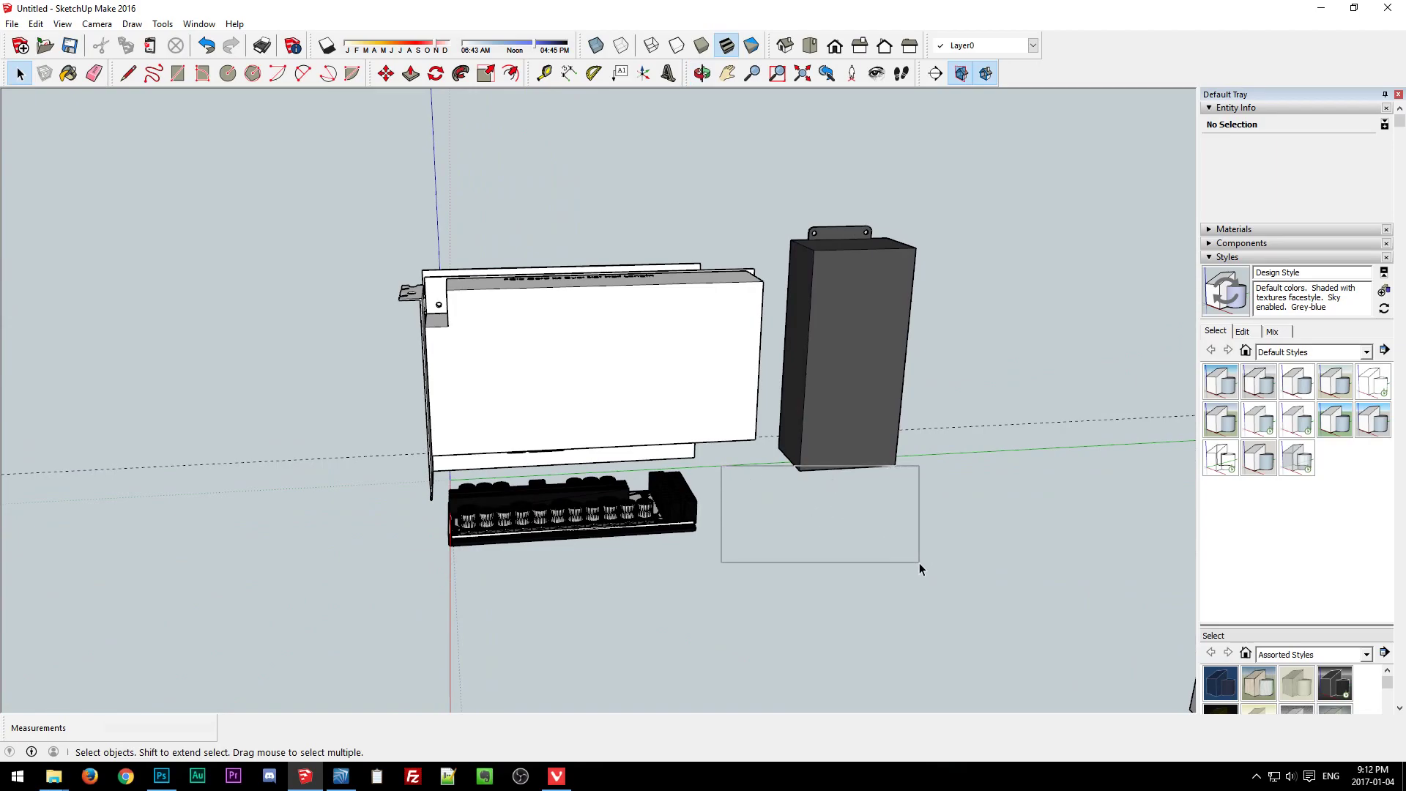
left_click_drag(920, 562, 920, 562)
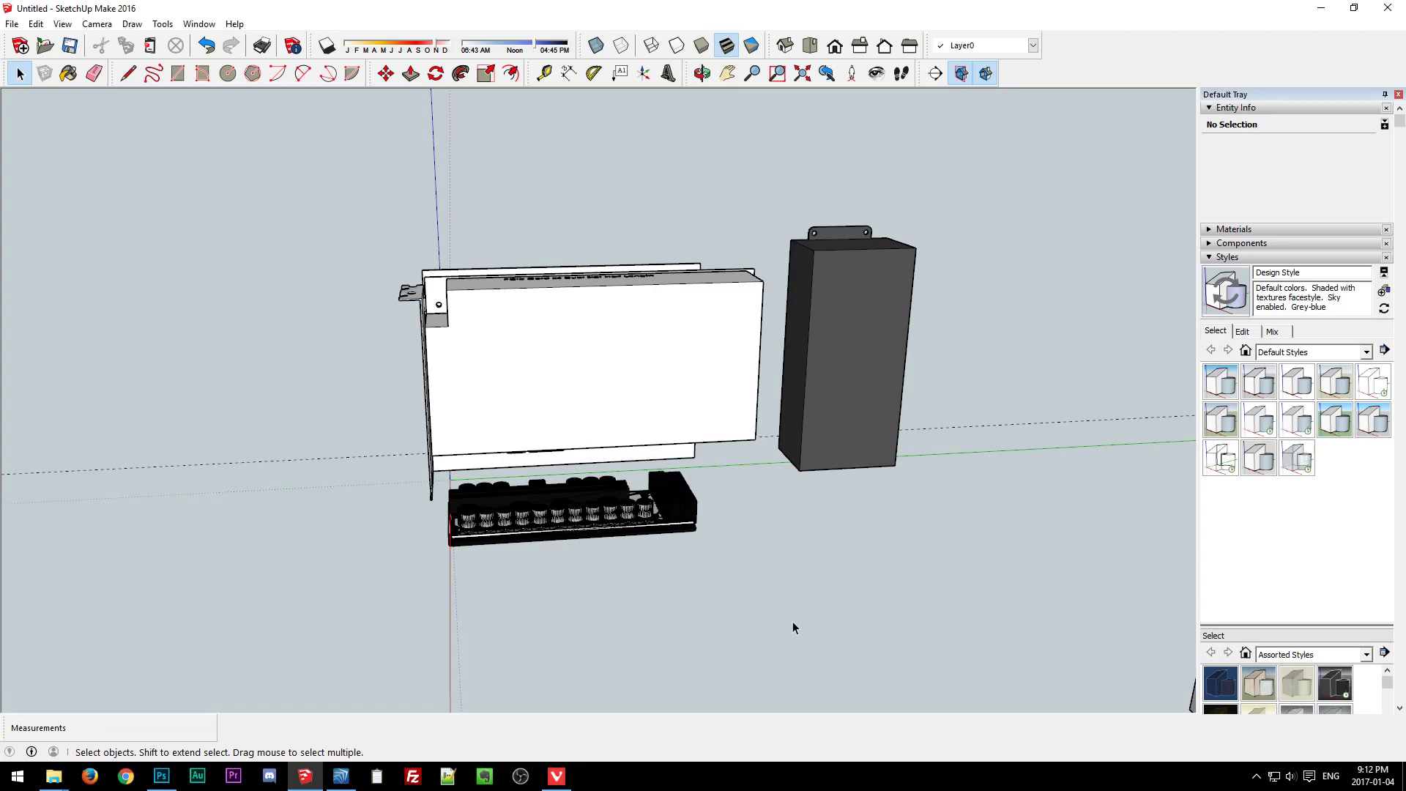
key("o")
mouse_move(644, 627)
left_mouse_down()
mouse_move(954, 652)
mouse_move(647, 572)
mouse_move(521, 562)
mouse_move(661, 638)
left_mouse_up()
key("space")
left_click(663, 521)
middle_click_drag(559, 581, 627, 649)
left_click(636, 582)
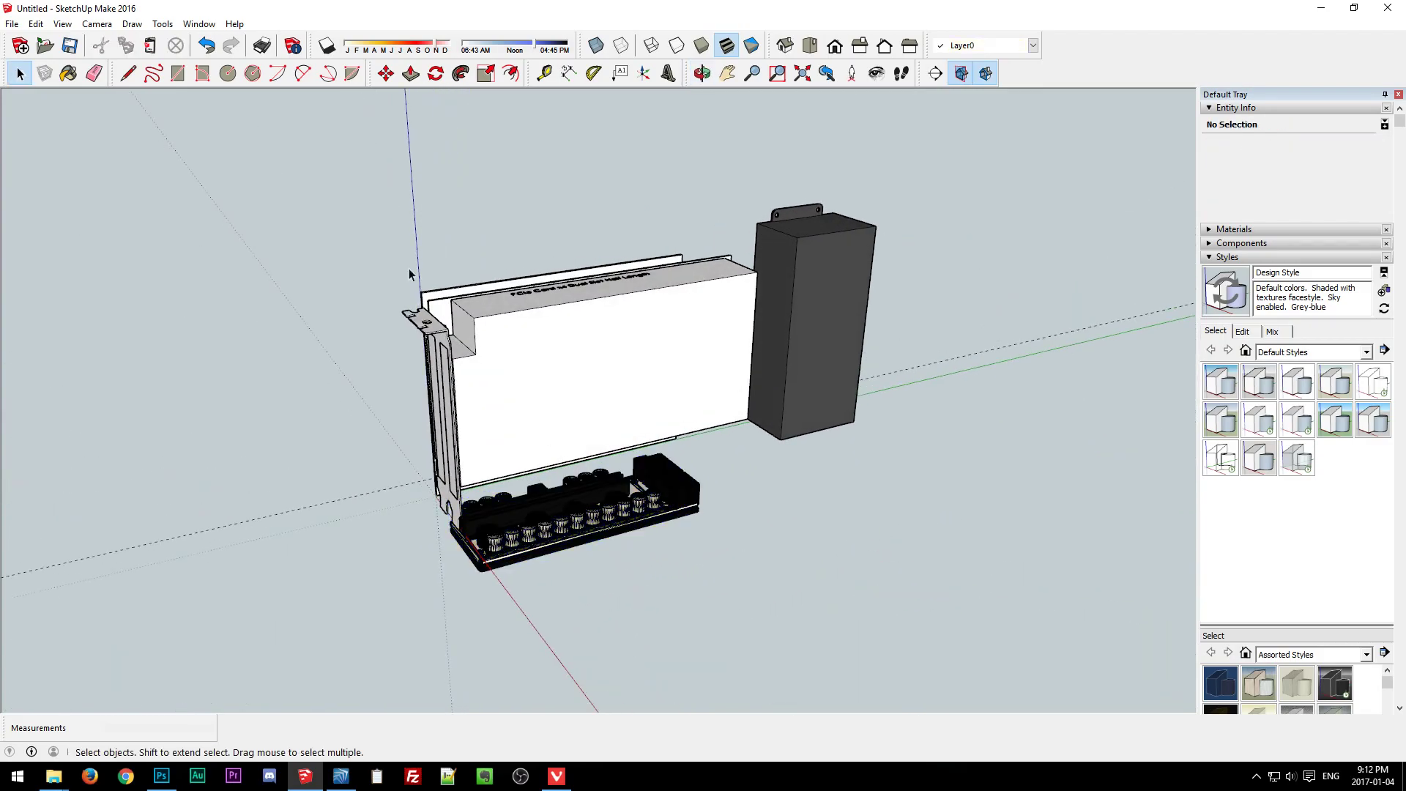
left_click(12, 25)
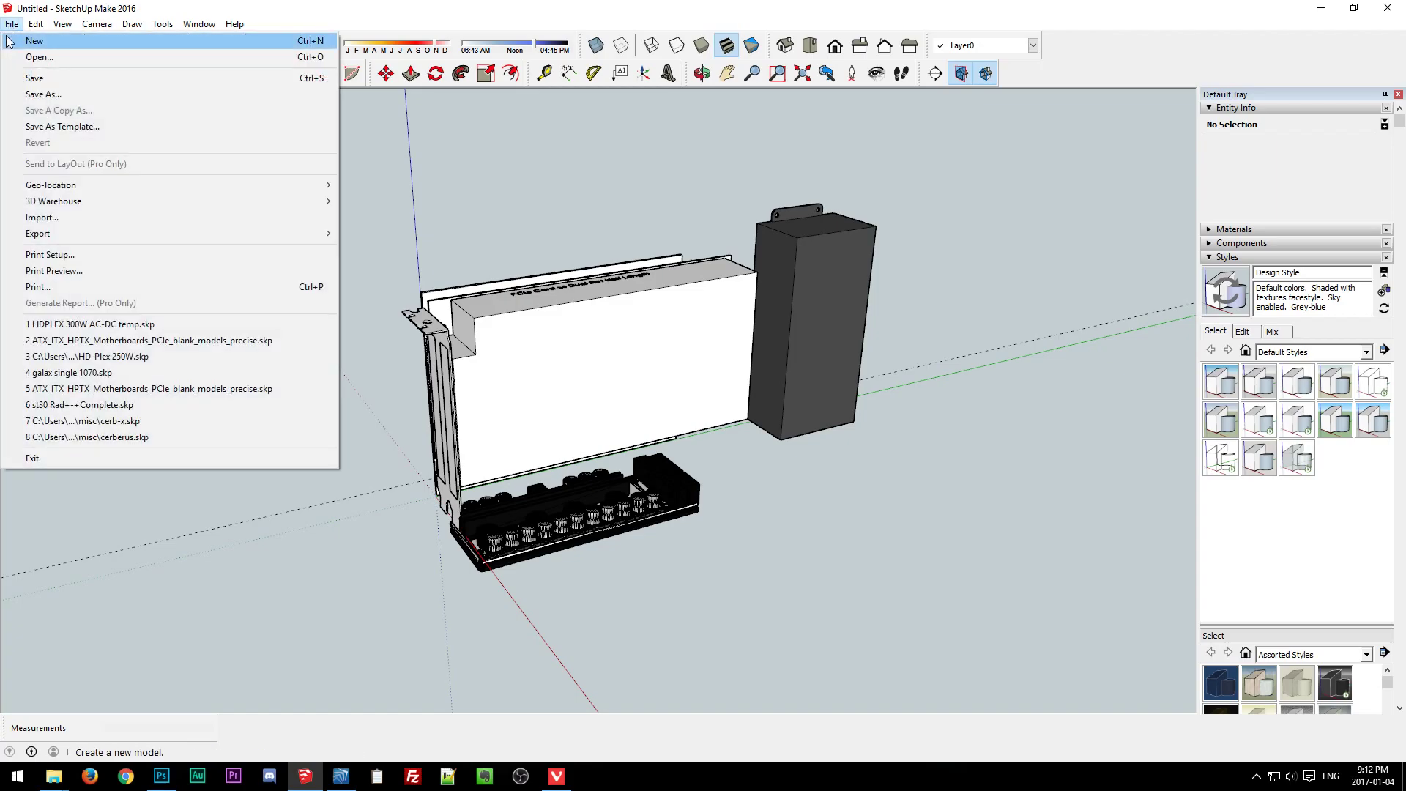
left_click(488, 187)
left_click(436, 300)
left_click(599, 217)
left_click_drag(498, 252, 1017, 644)
left_click(881, 563)
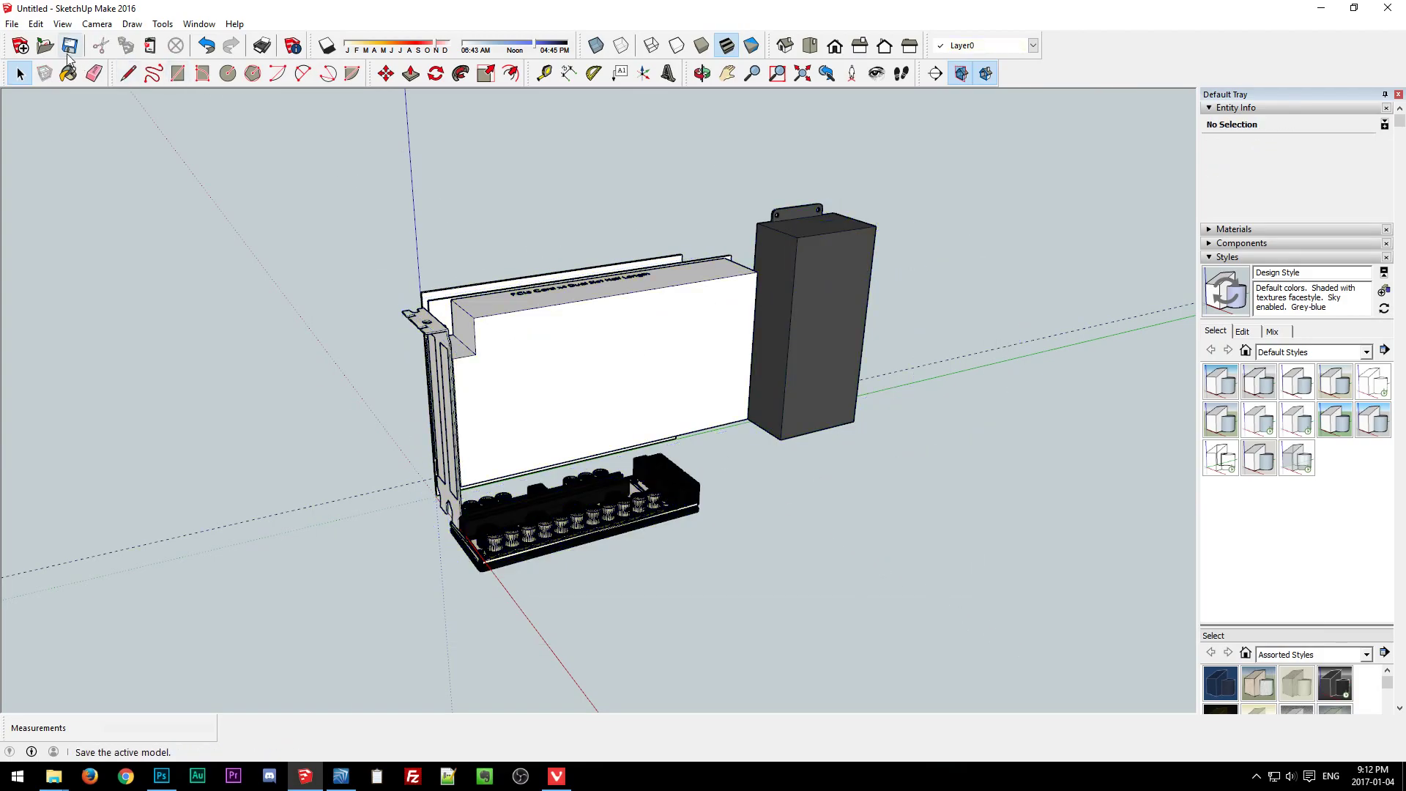
middle_click_drag(468, 308, 1004, 352)
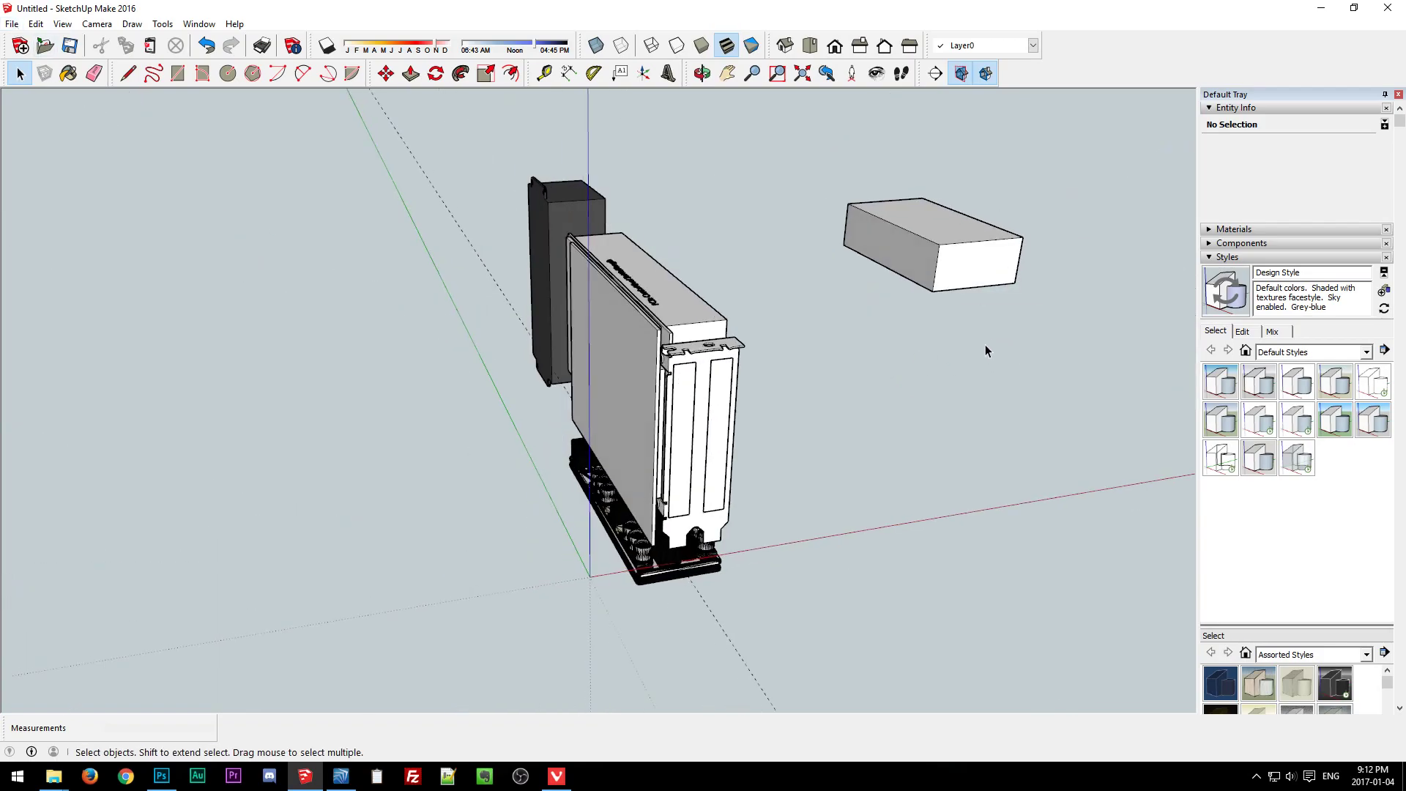
left_click(635, 344)
middle_click_drag(864, 307, 428, 439)
left_click(669, 443)
middle_click_drag(687, 419, 500, 229)
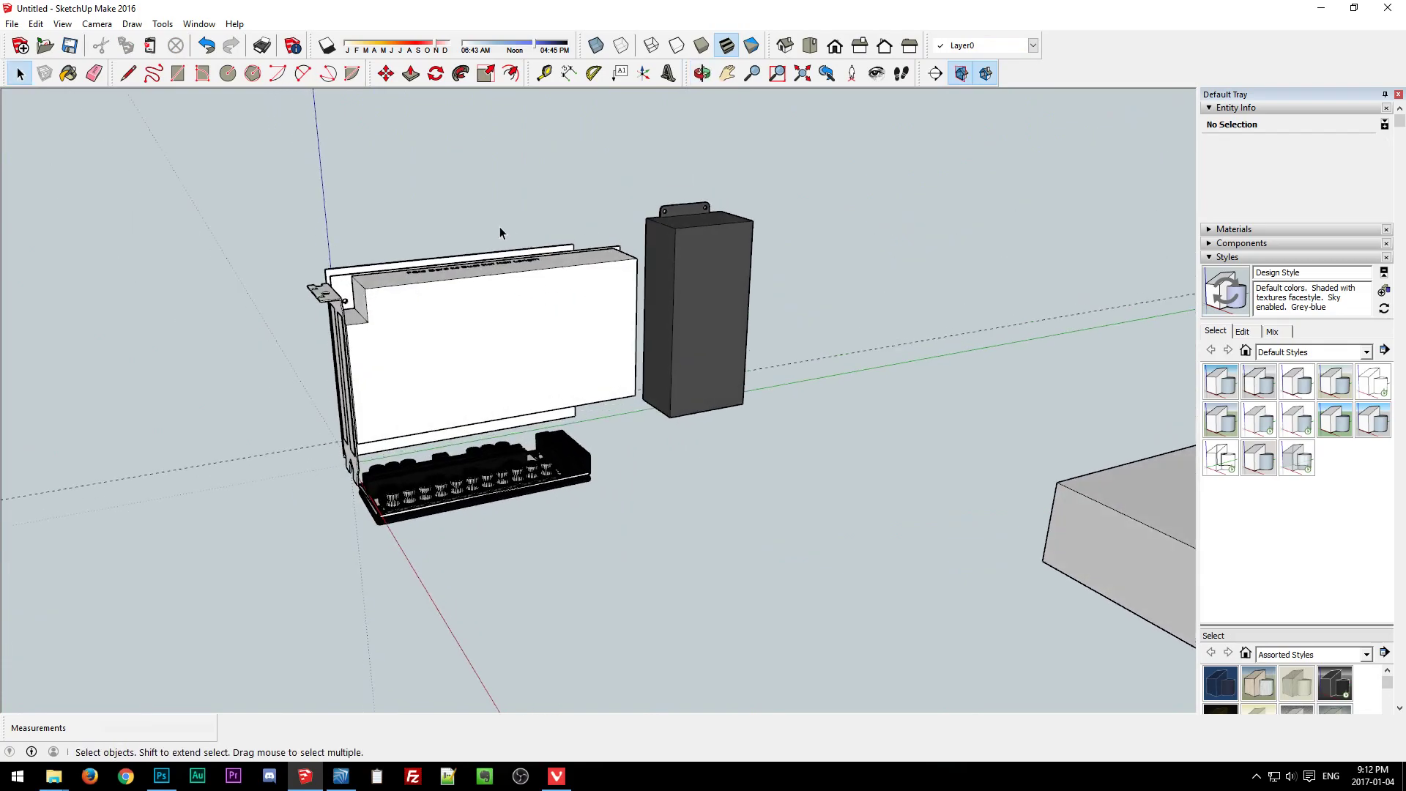
left_click(329, 275)
left_click(264, 220)
Import the "2.5 reference.skp" drive model from the CAD models subfolder and place it beside the DC-ATX board.
left_click(10, 25)
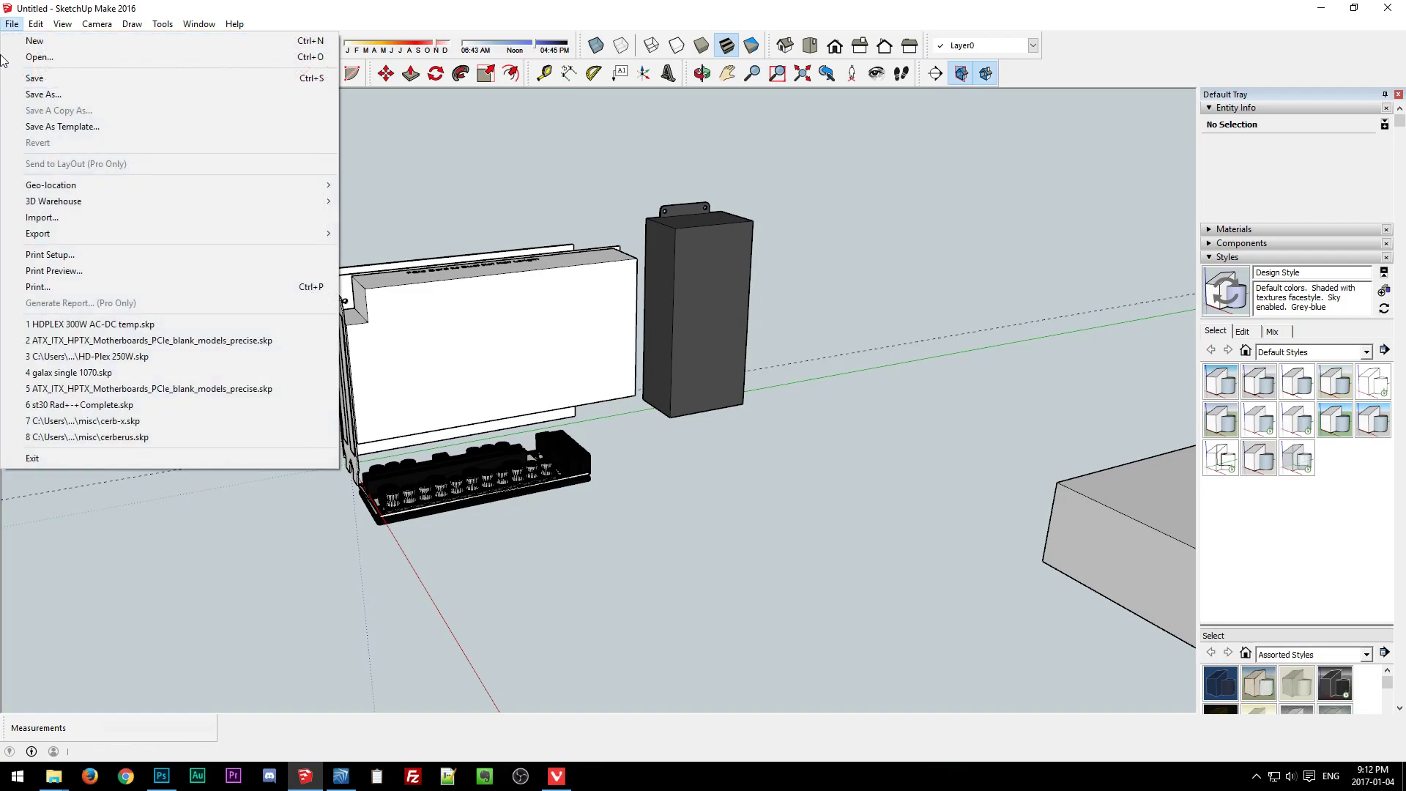
left_click(296, 226)
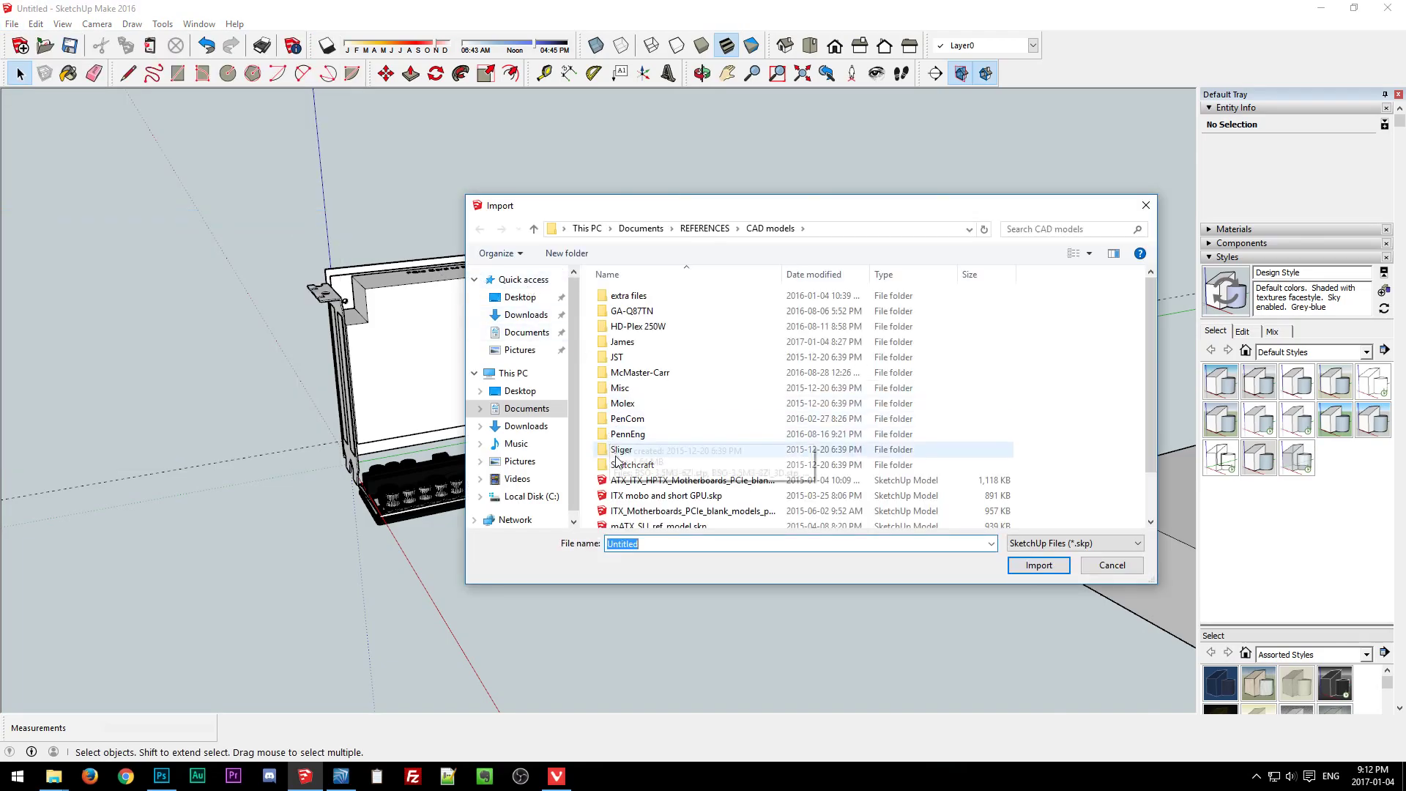
left_click(619, 465)
scroll(622, 498, "down", 1)
scroll(641, 375, "up", 1)
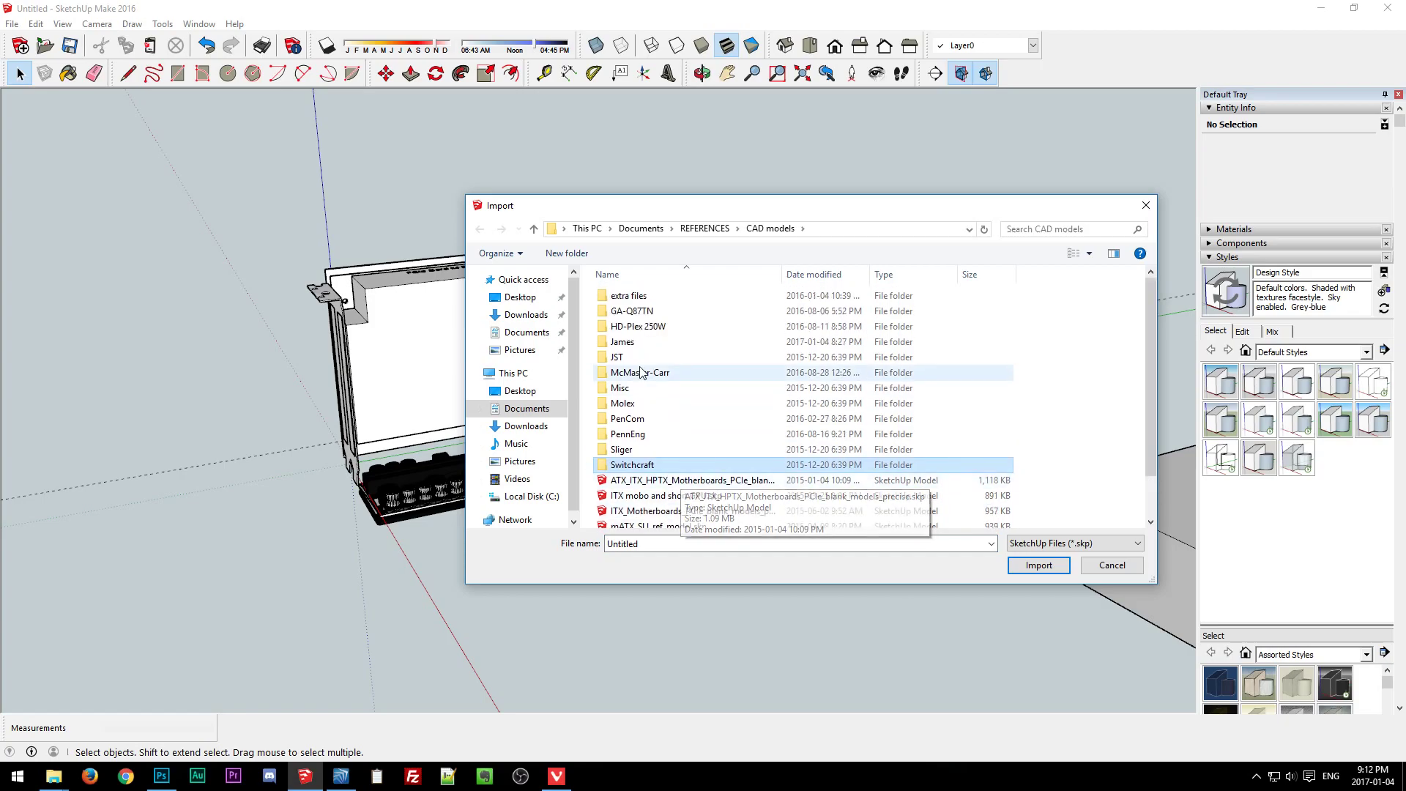
double_click(622, 341)
left_click(643, 302)
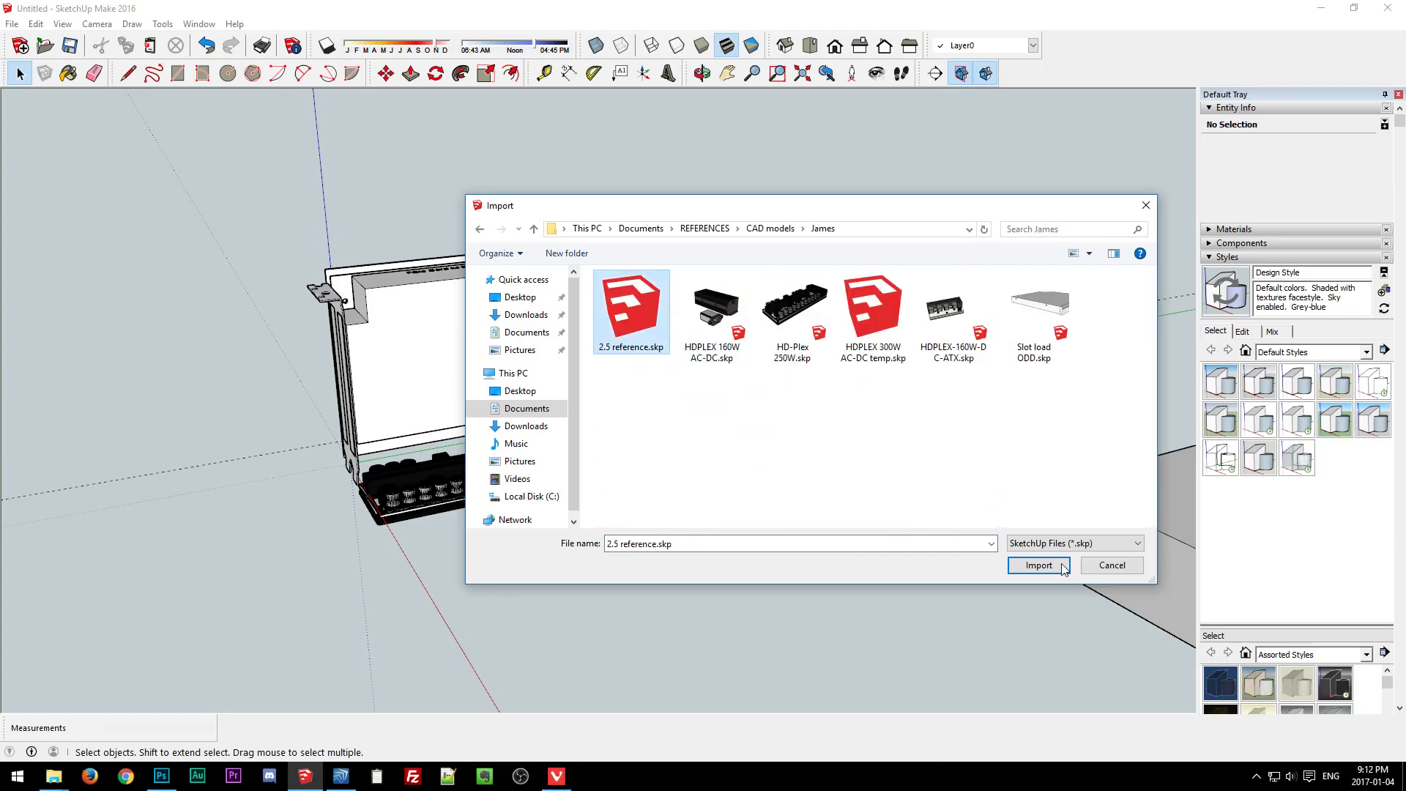
left_click(1039, 565)
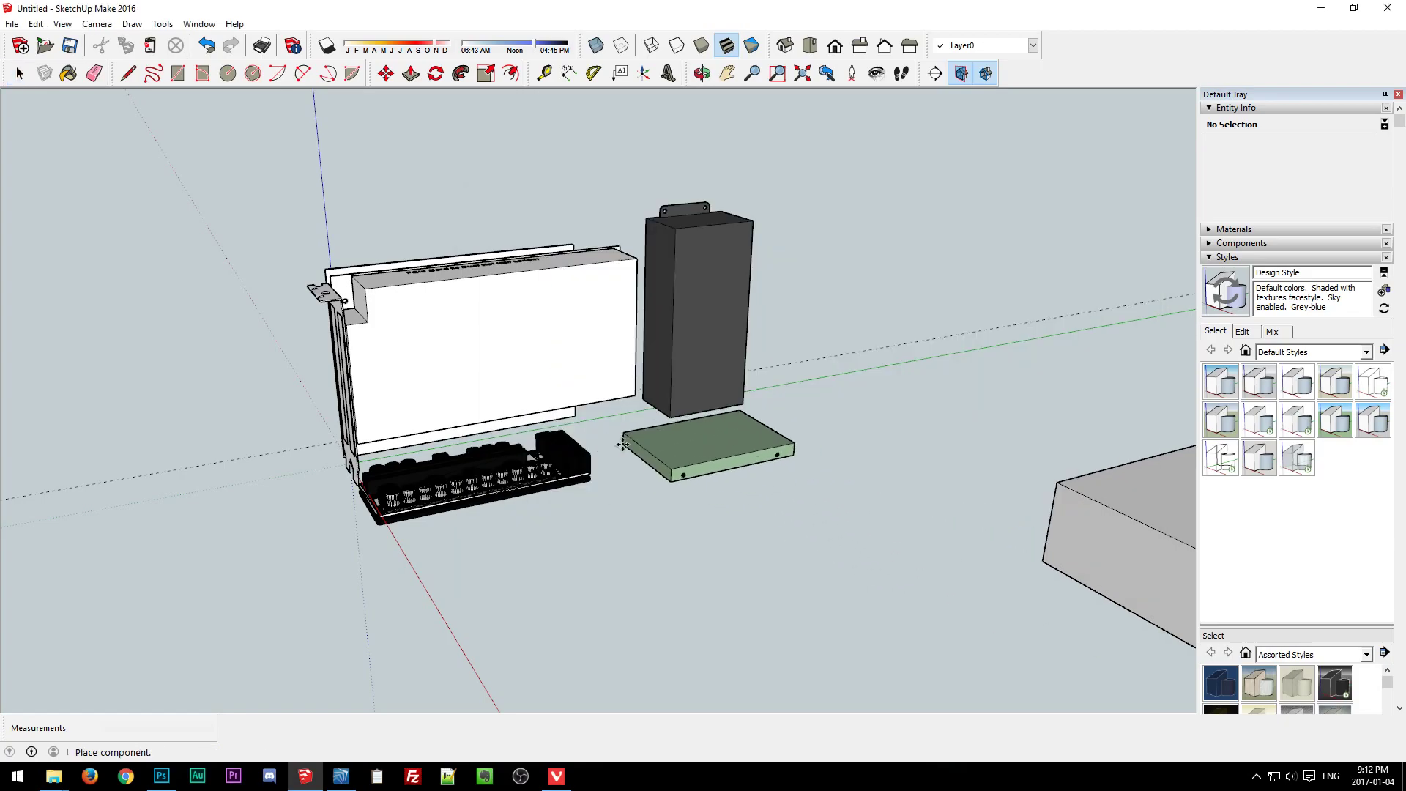
left_click(622, 449)
Try to move the 2.5-inch drive by its corner to the front corner of the DC-ATX board, and undo the move.
middle_click_drag(628, 527, 526, 516)
scroll(526, 517, "up", 4)
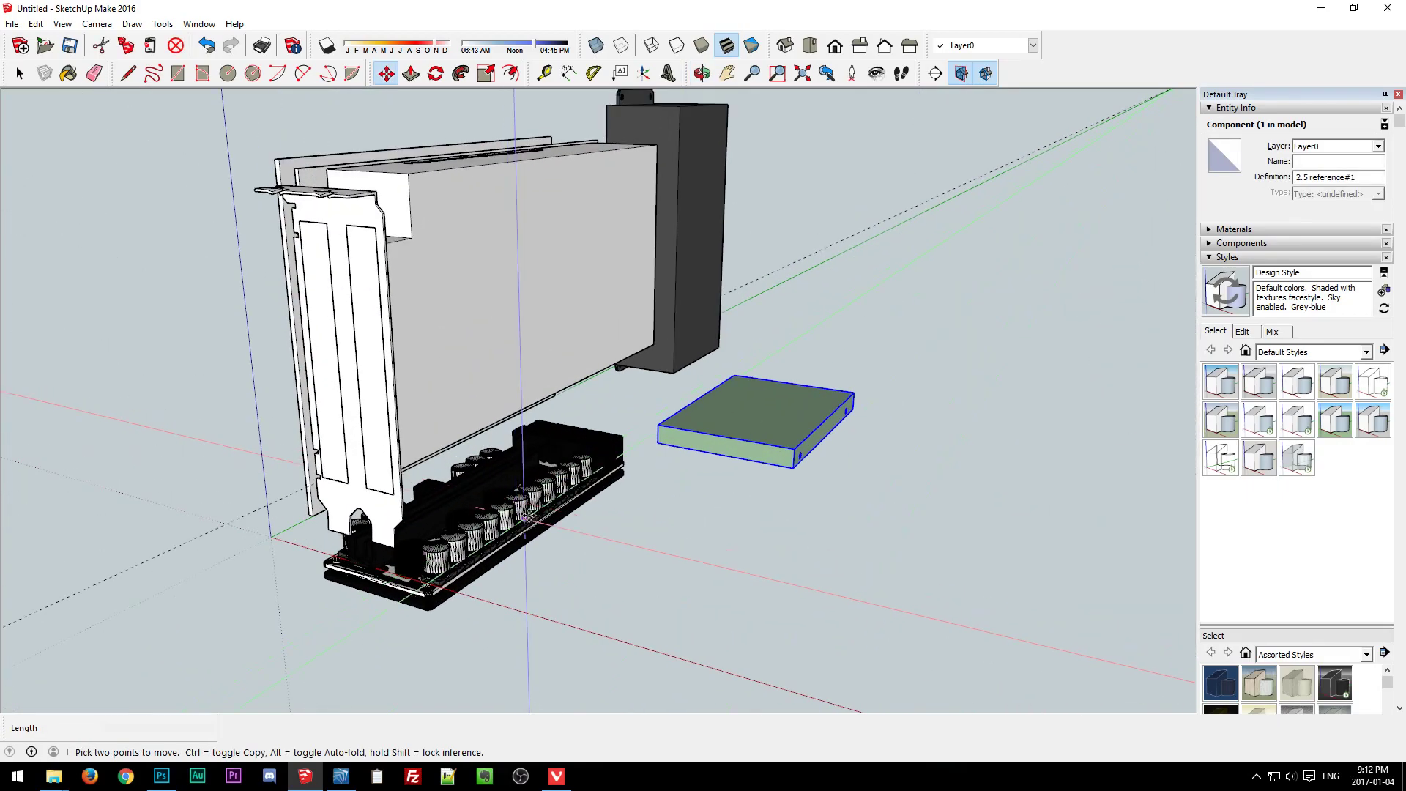
middle_click_drag(664, 511, 860, 396)
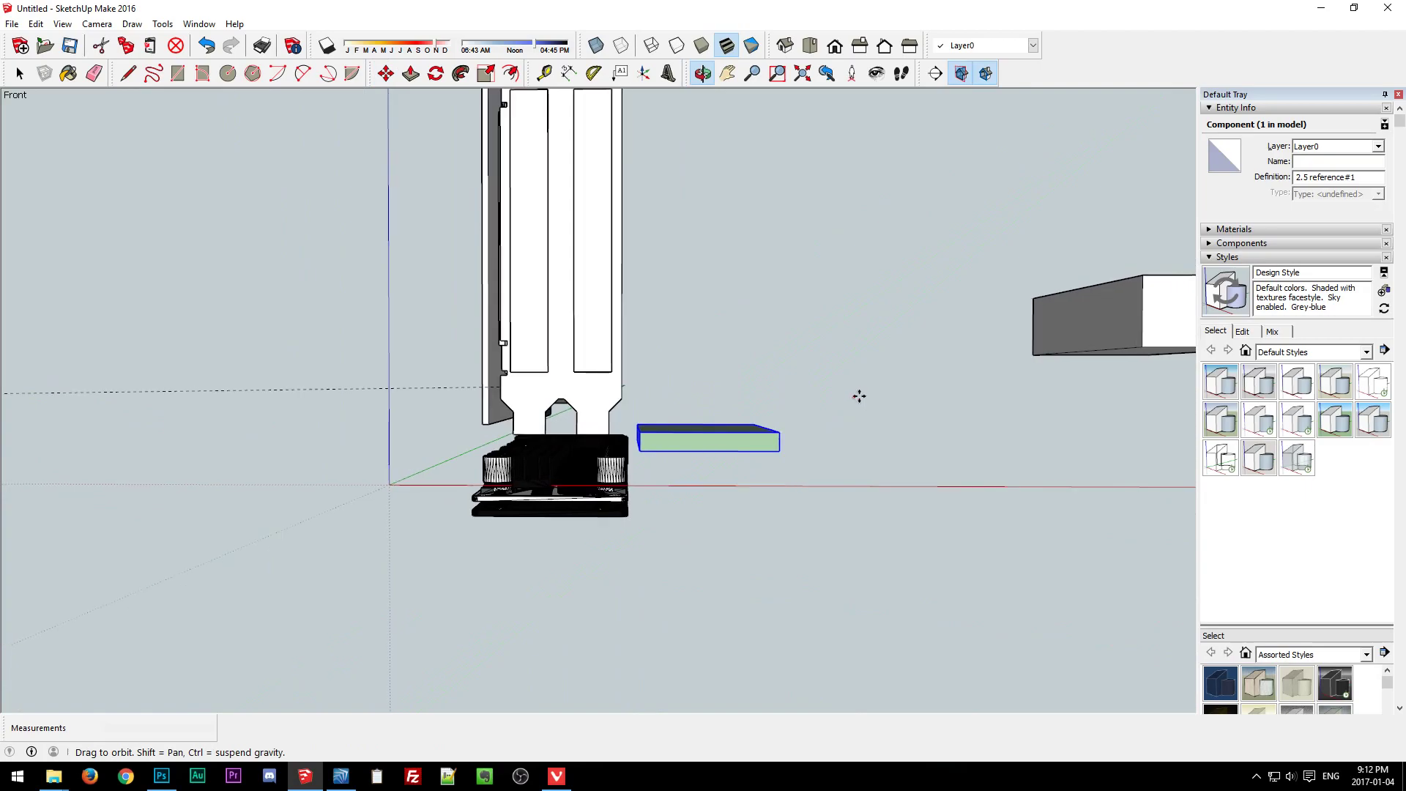
left_click(640, 432)
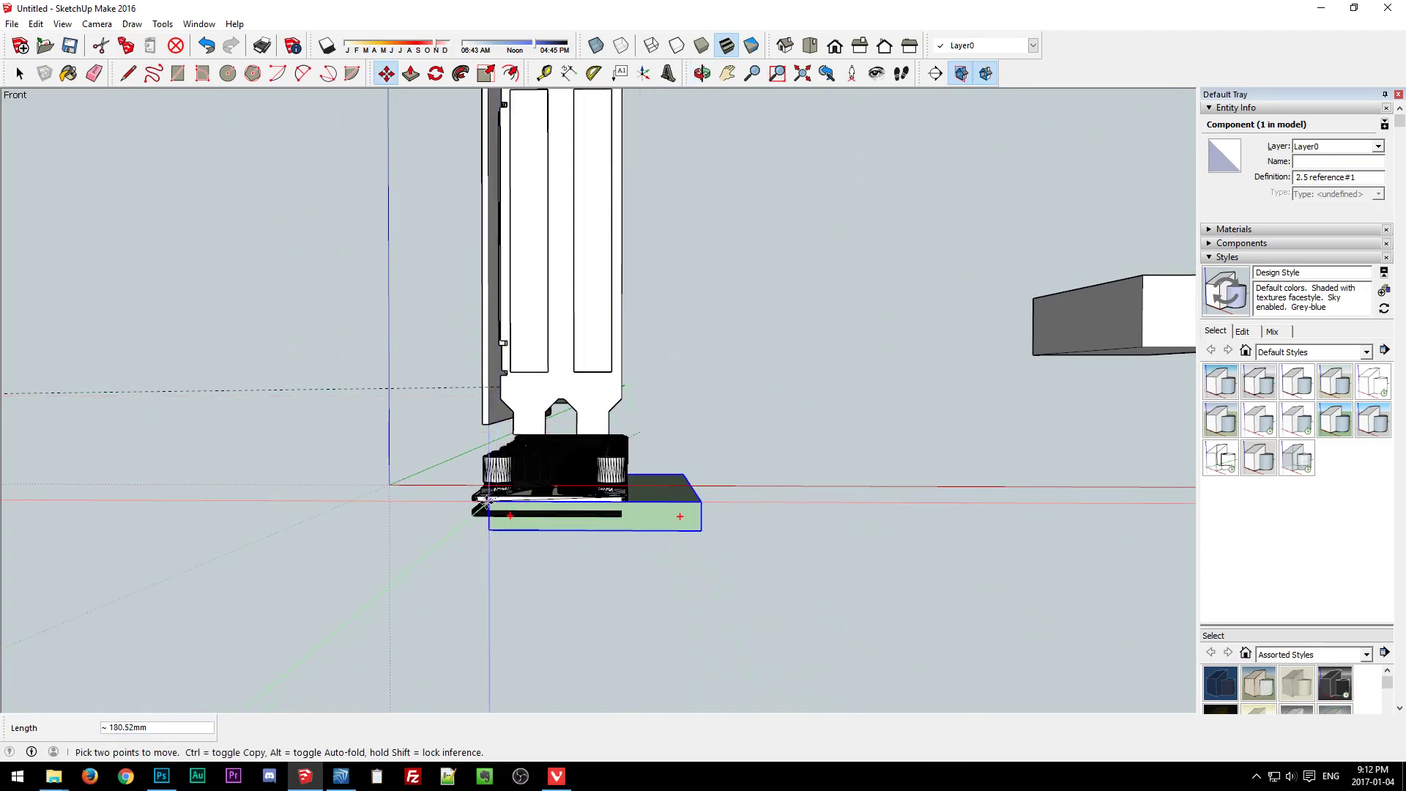
left_click(477, 501)
key("ctrl+z")
key("ctrl+z")
Delete the imported 2.5-inch drive from the layout.
mouse_move(744, 417)
middle_mouse_down()
mouse_move(622, 584)
mouse_move(694, 616)
mouse_move(711, 477)
mouse_move(746, 405)
middle_mouse_up()
key("space")
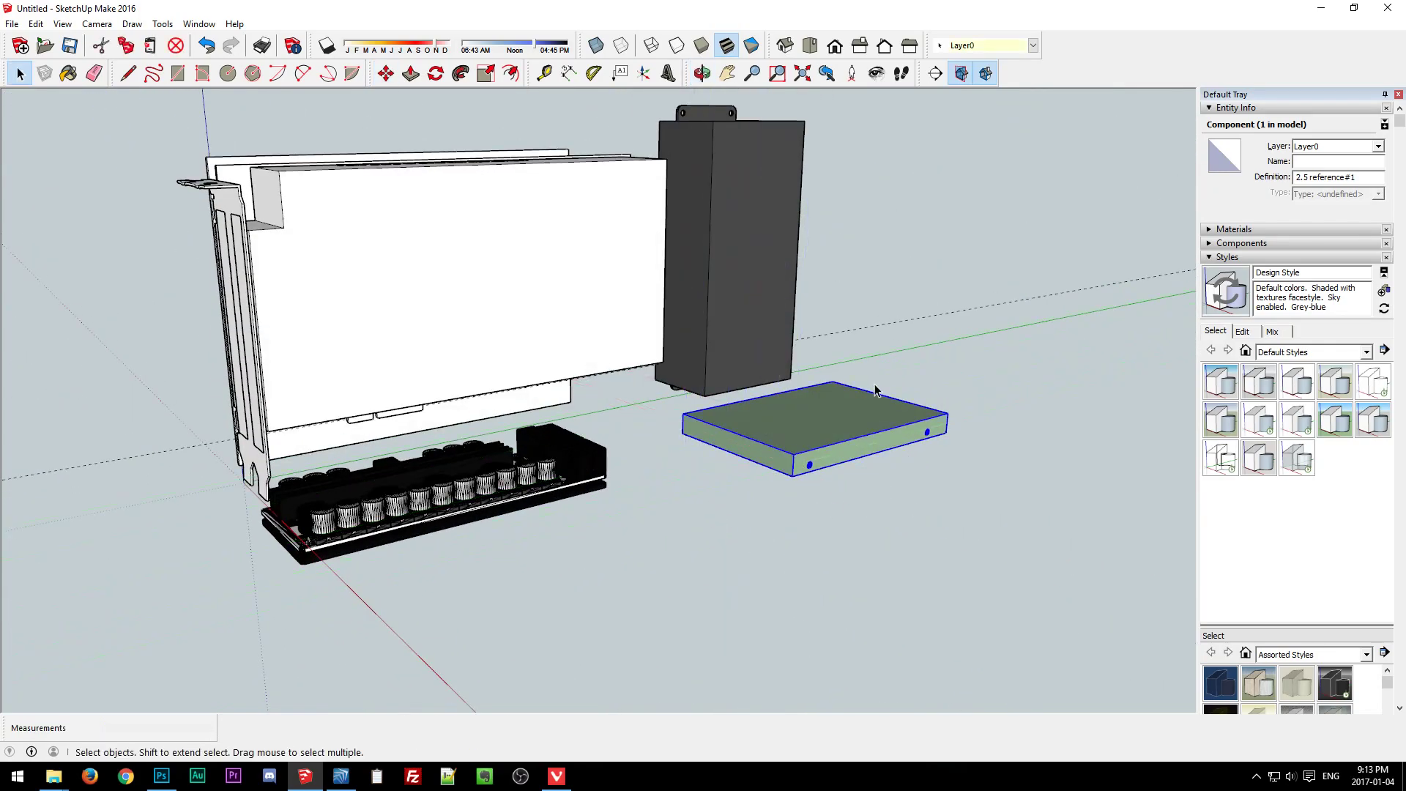
key("Delete")
key("o")
left_click_drag(909, 379, 947, 334)
key("space")
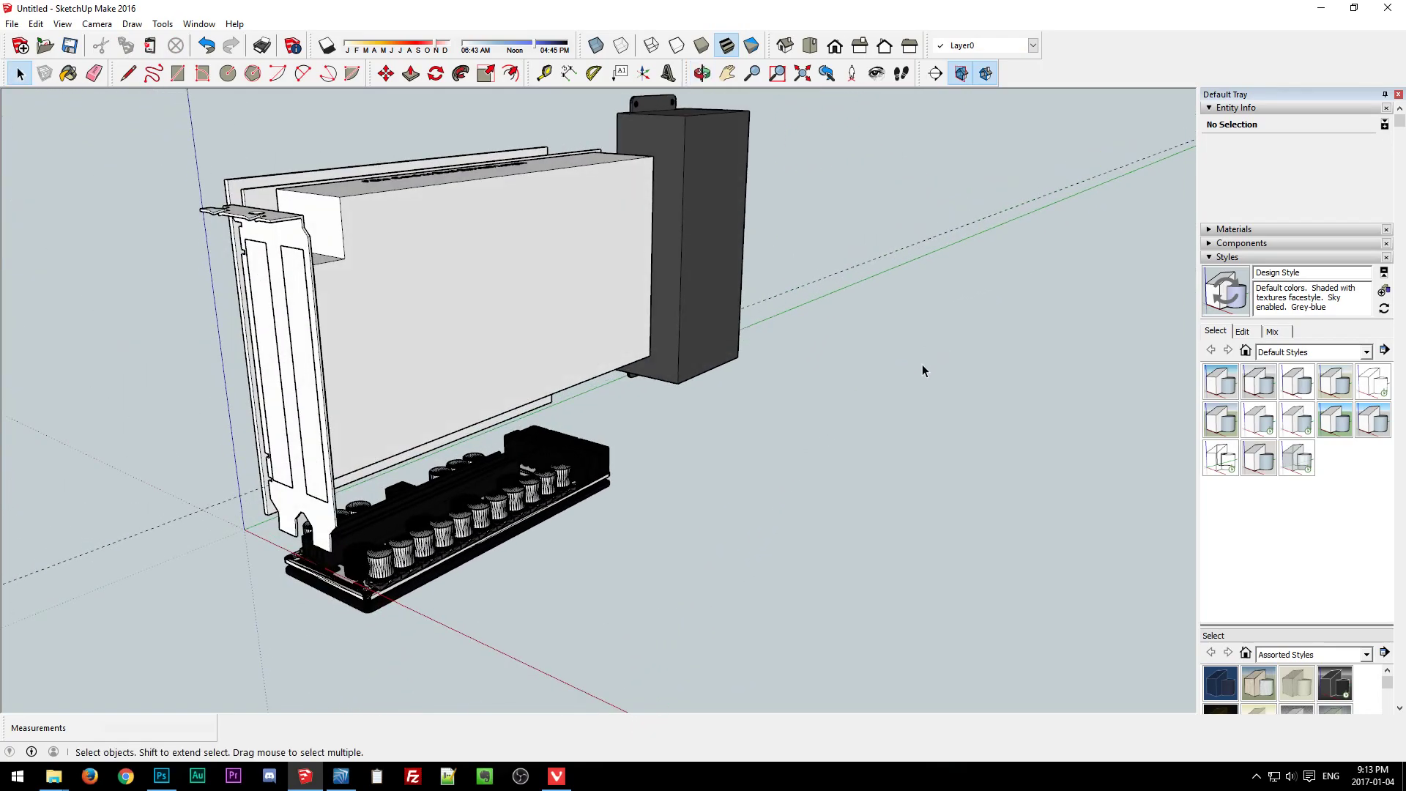
Measure across the graphics card's width from its slot bracket toward the cooler's outer side.
key("t")
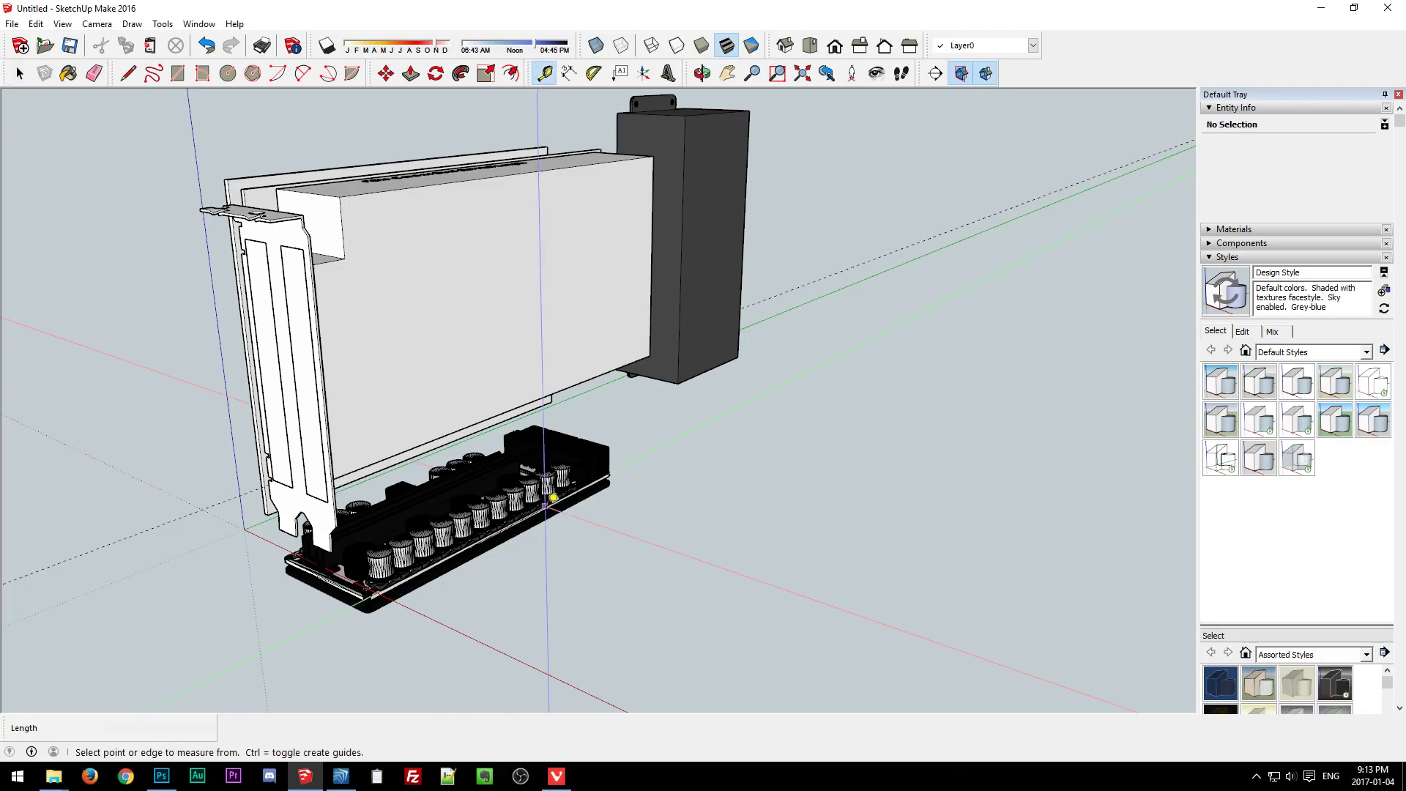
middle_click_drag(568, 552, 923, 476)
left_click(624, 345)
middle_click_drag(732, 411, 785, 396)
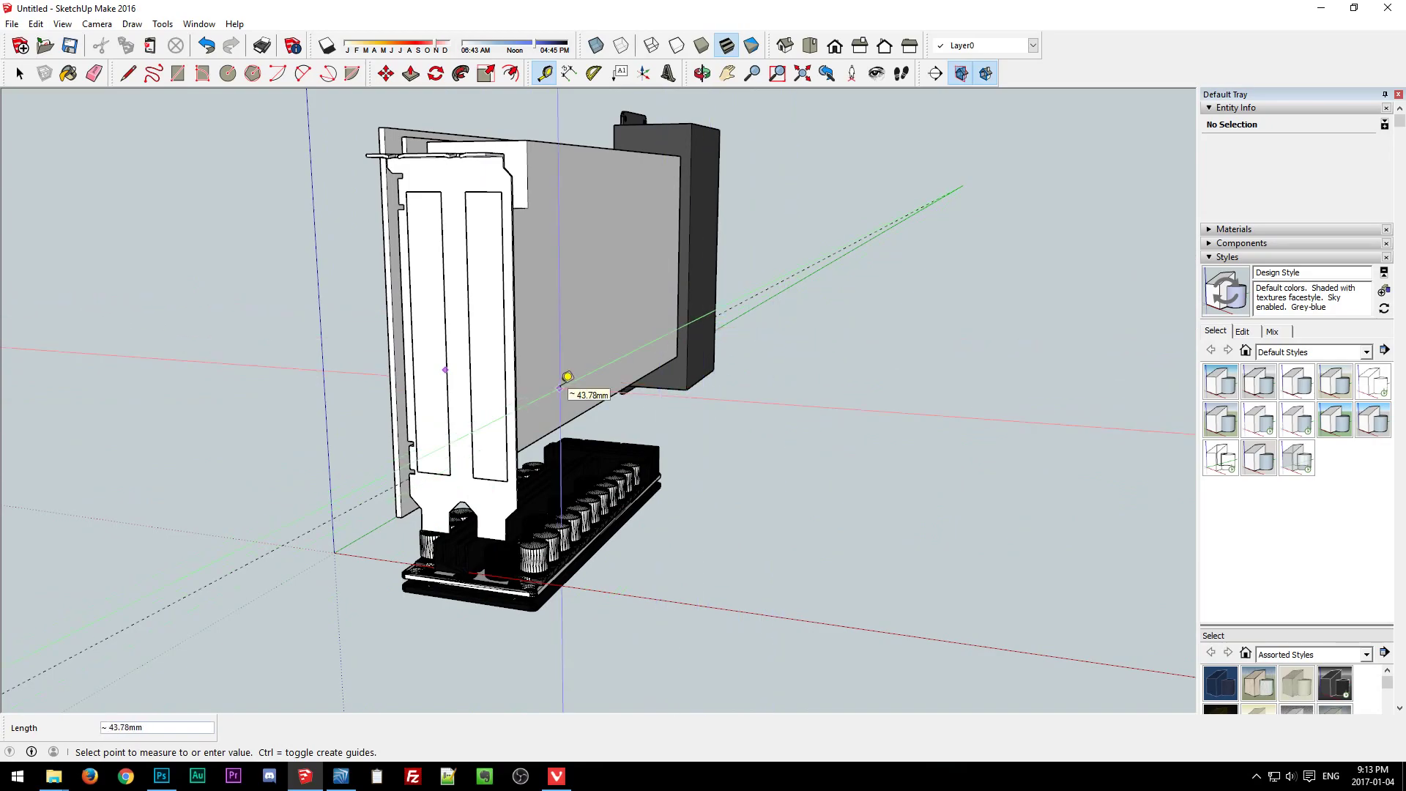
key("space")
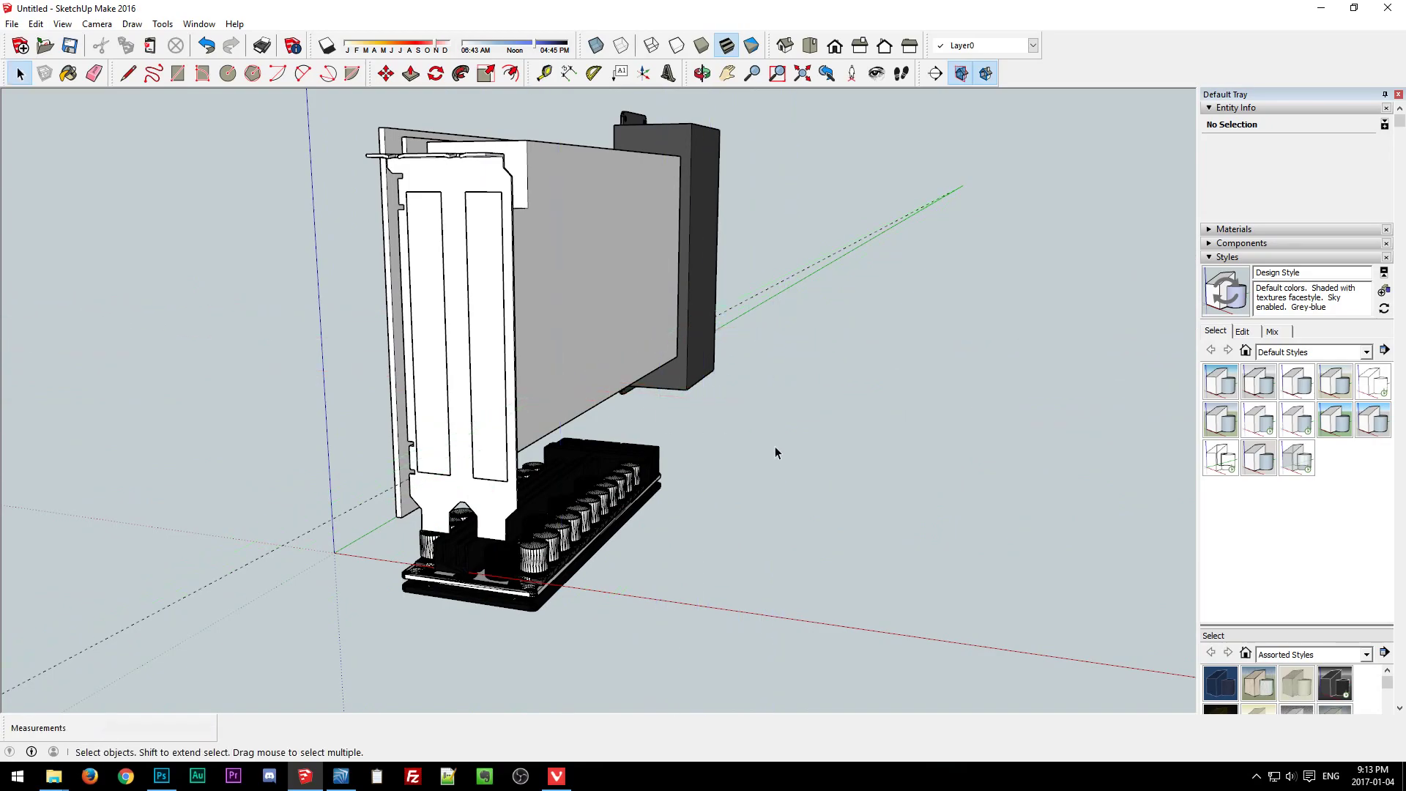
Measure along the red axis from the motherboard's lower front corner outward past the graphics card.
middle_click_drag(710, 468, 632, 474)
key("t")
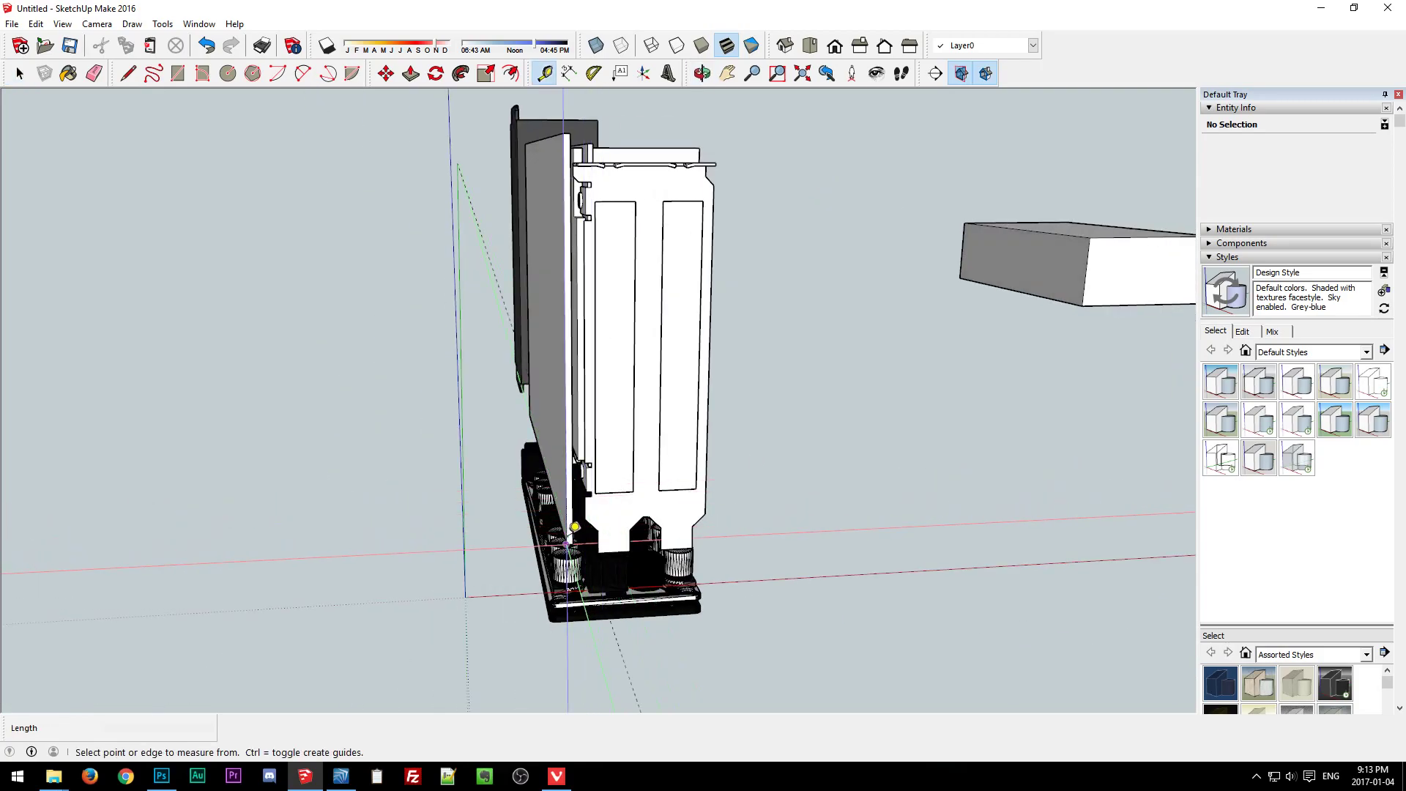
left_click(567, 544)
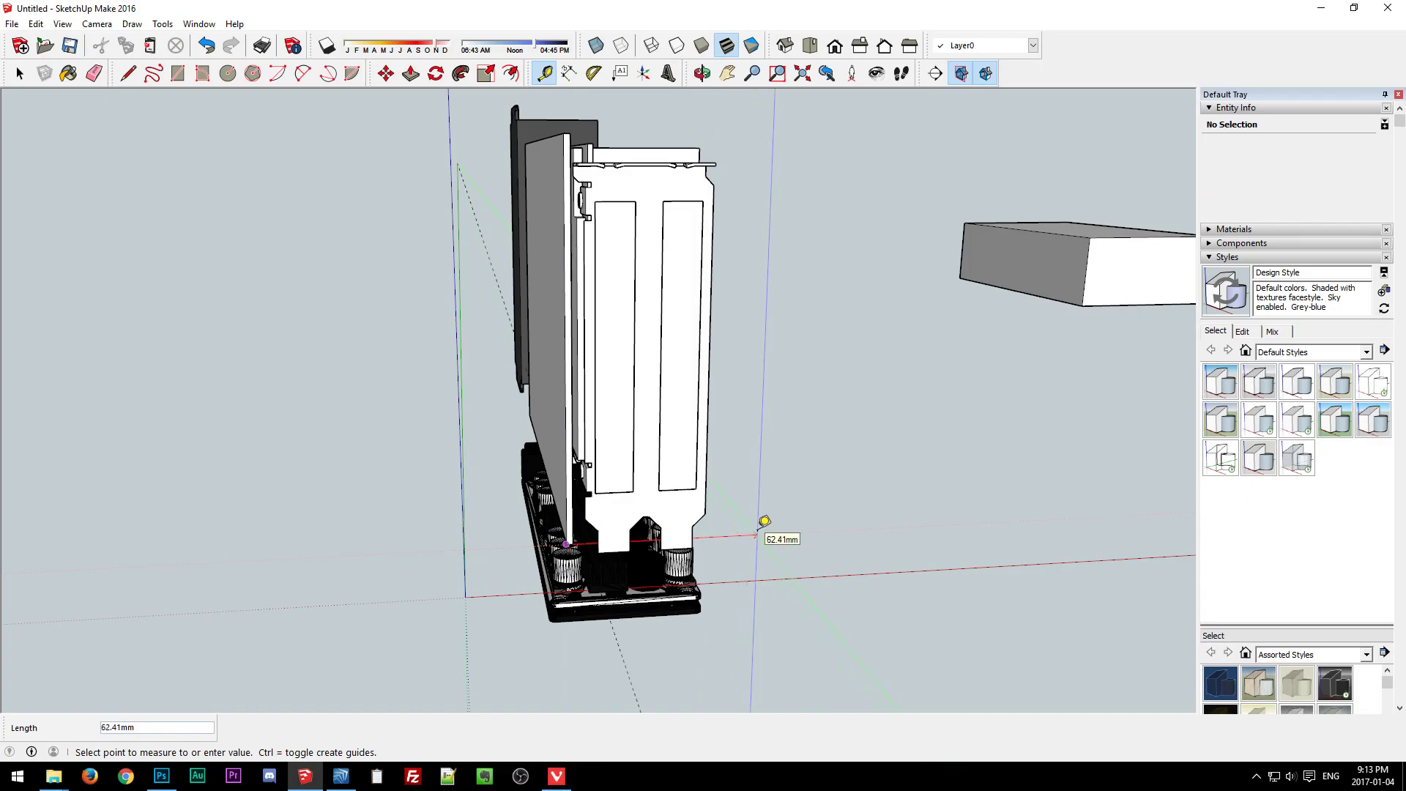
key("space")
Measure the combined thickness from the motherboard's upper front corner to the graphics card's outer face.
middle_click_drag(454, 527, 556, 568)
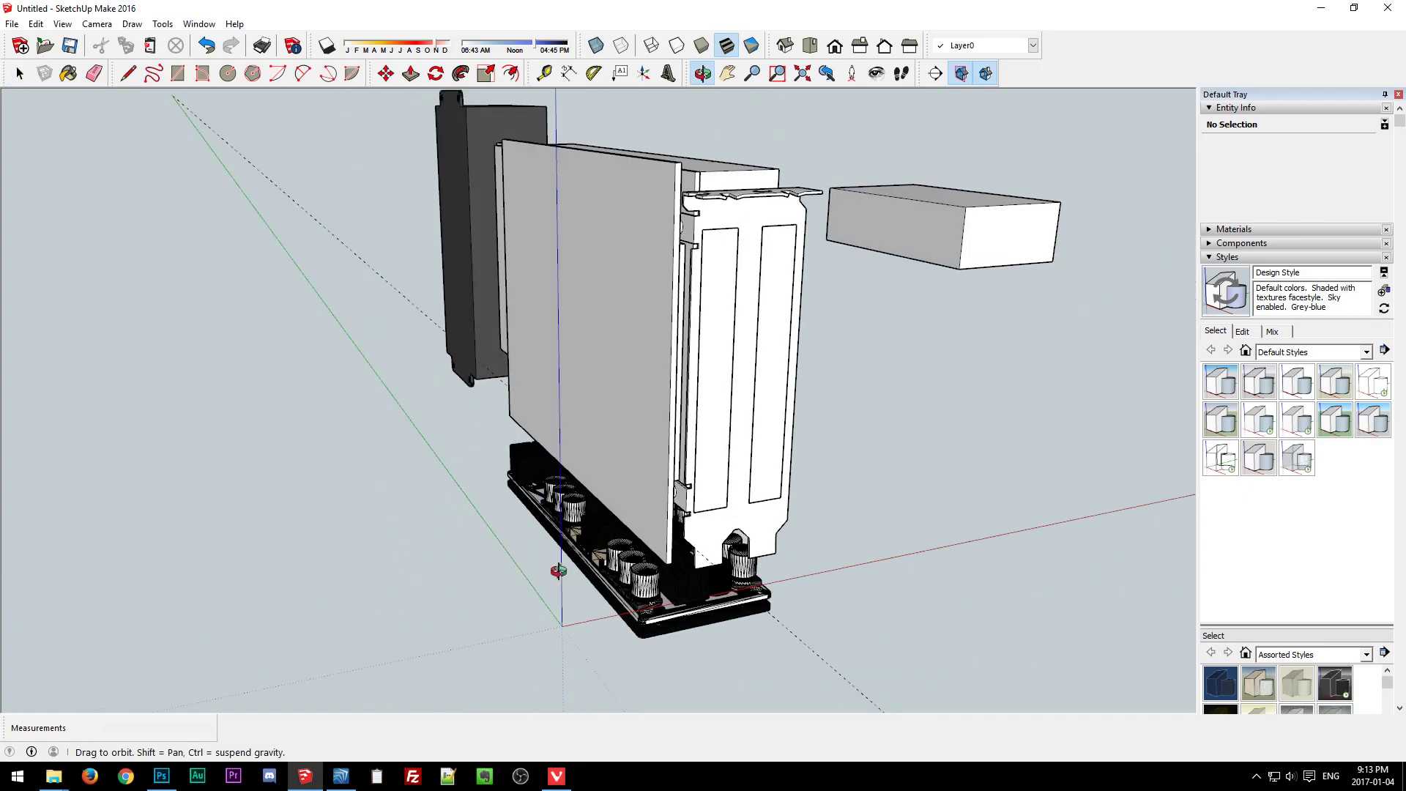
left_click(610, 327)
middle_click_drag(622, 445, 350, 451)
left_click(379, 397)
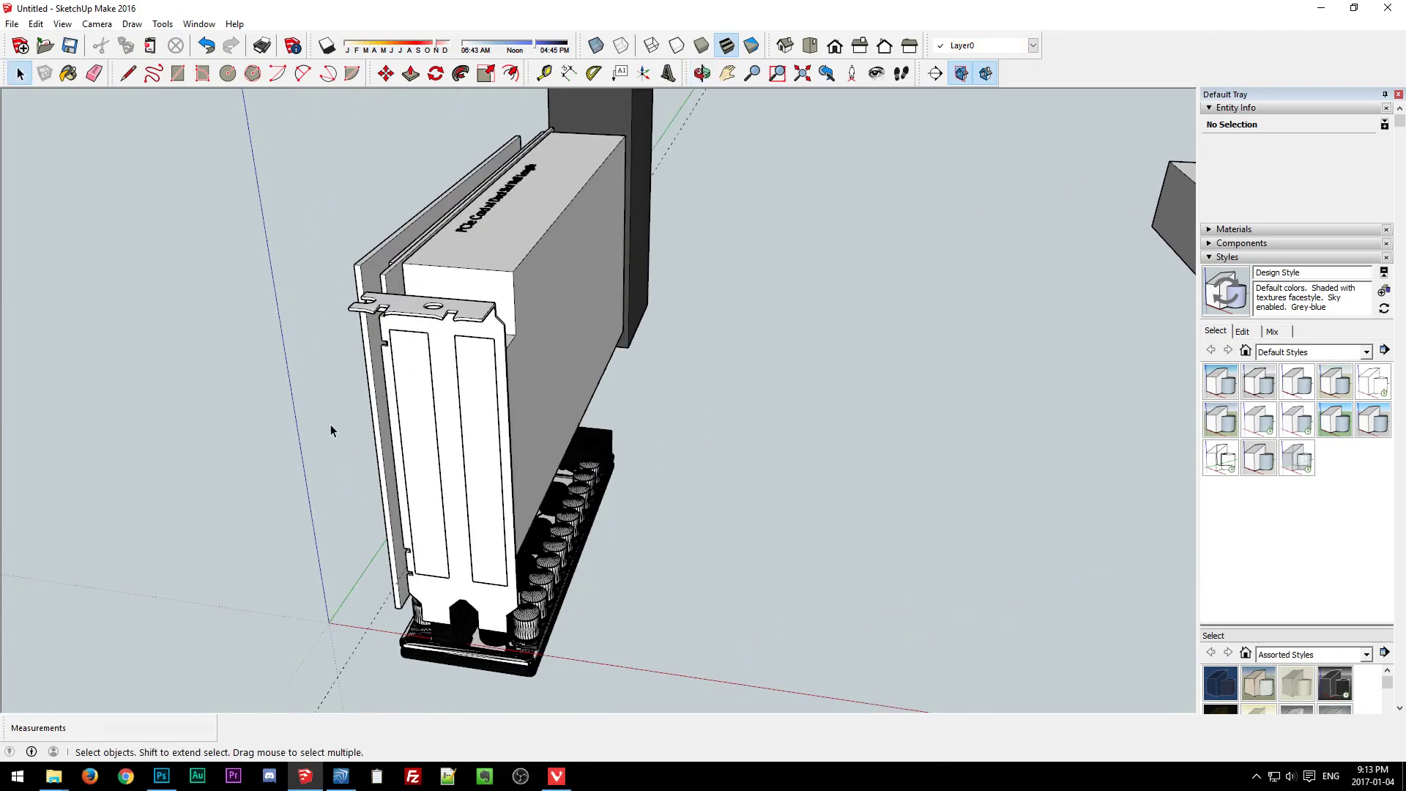
key("t")
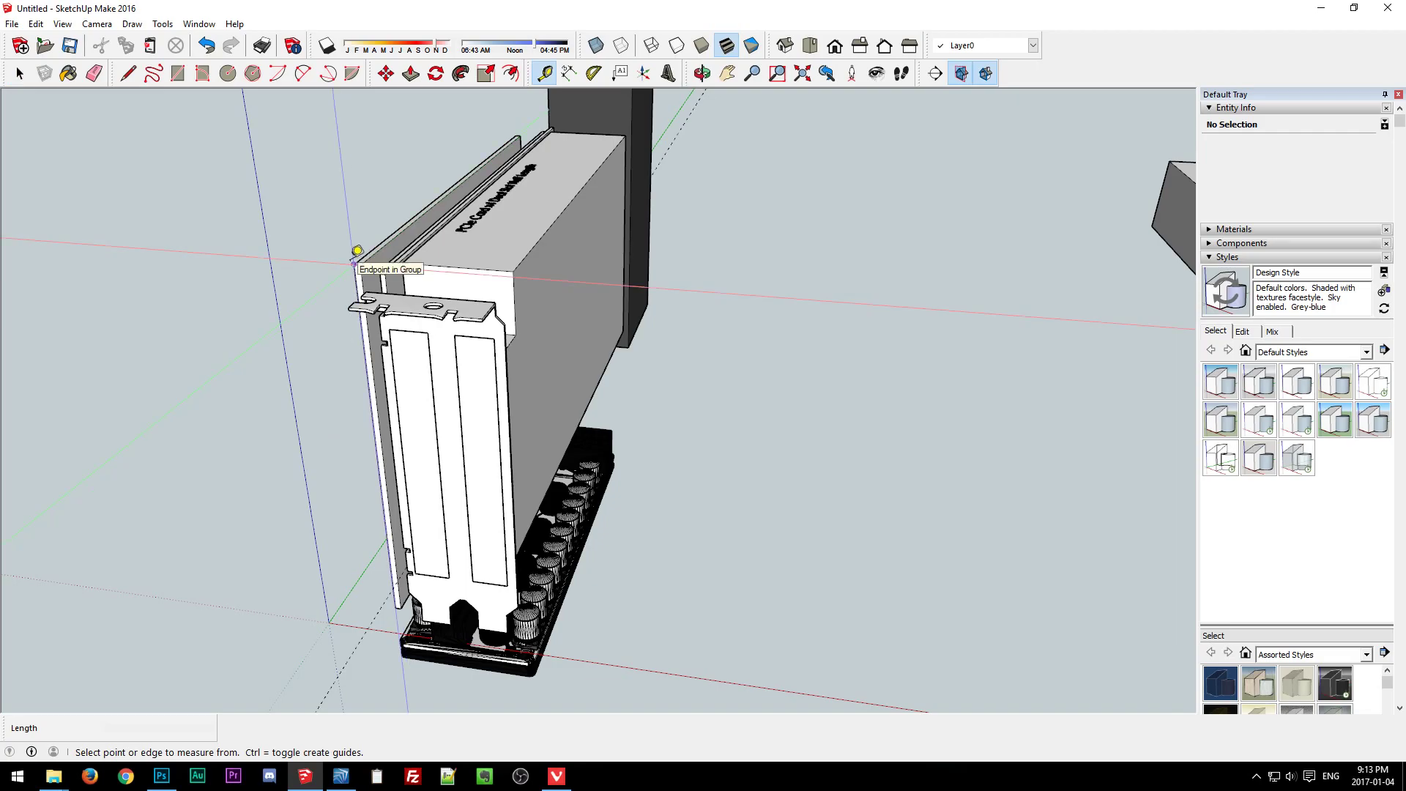
left_click(355, 263)
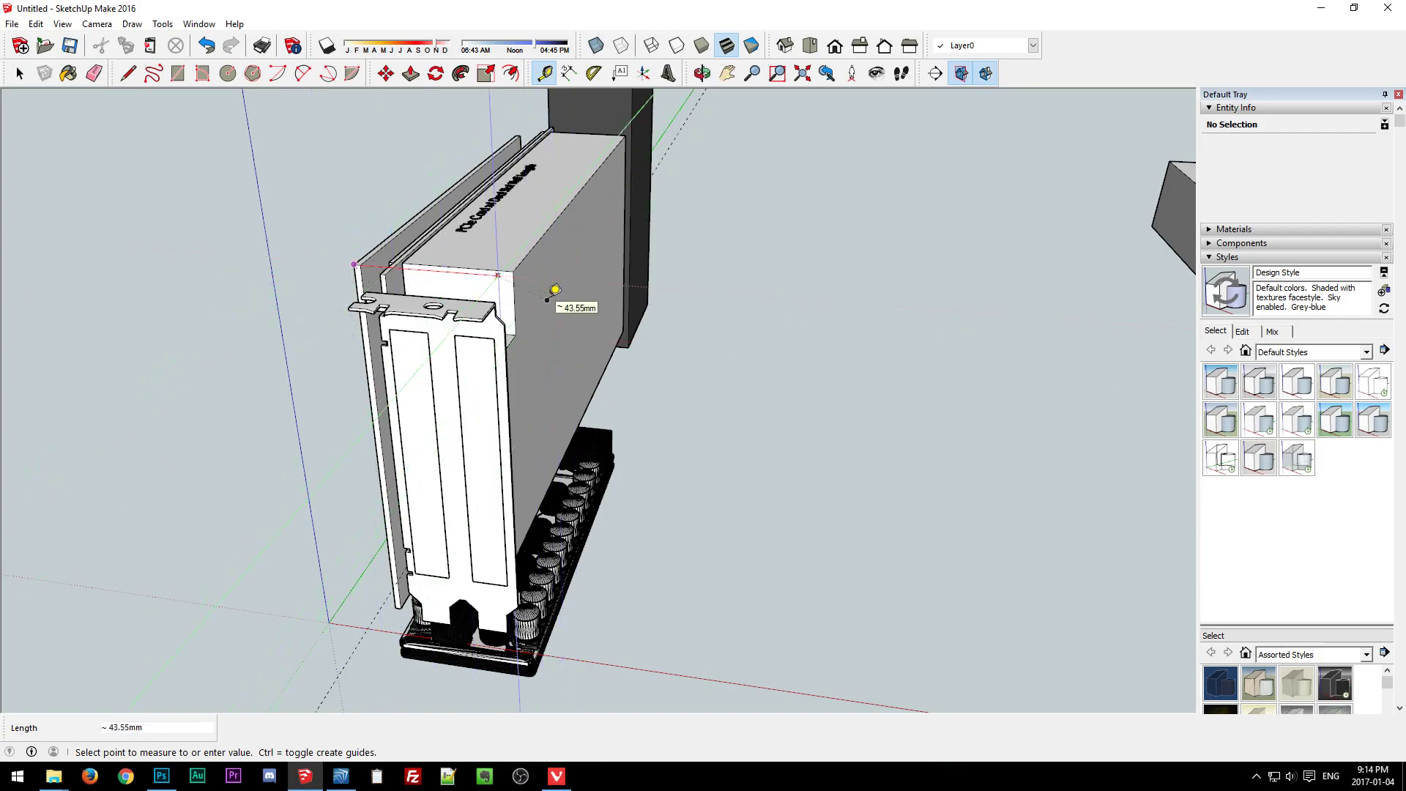
key("space")
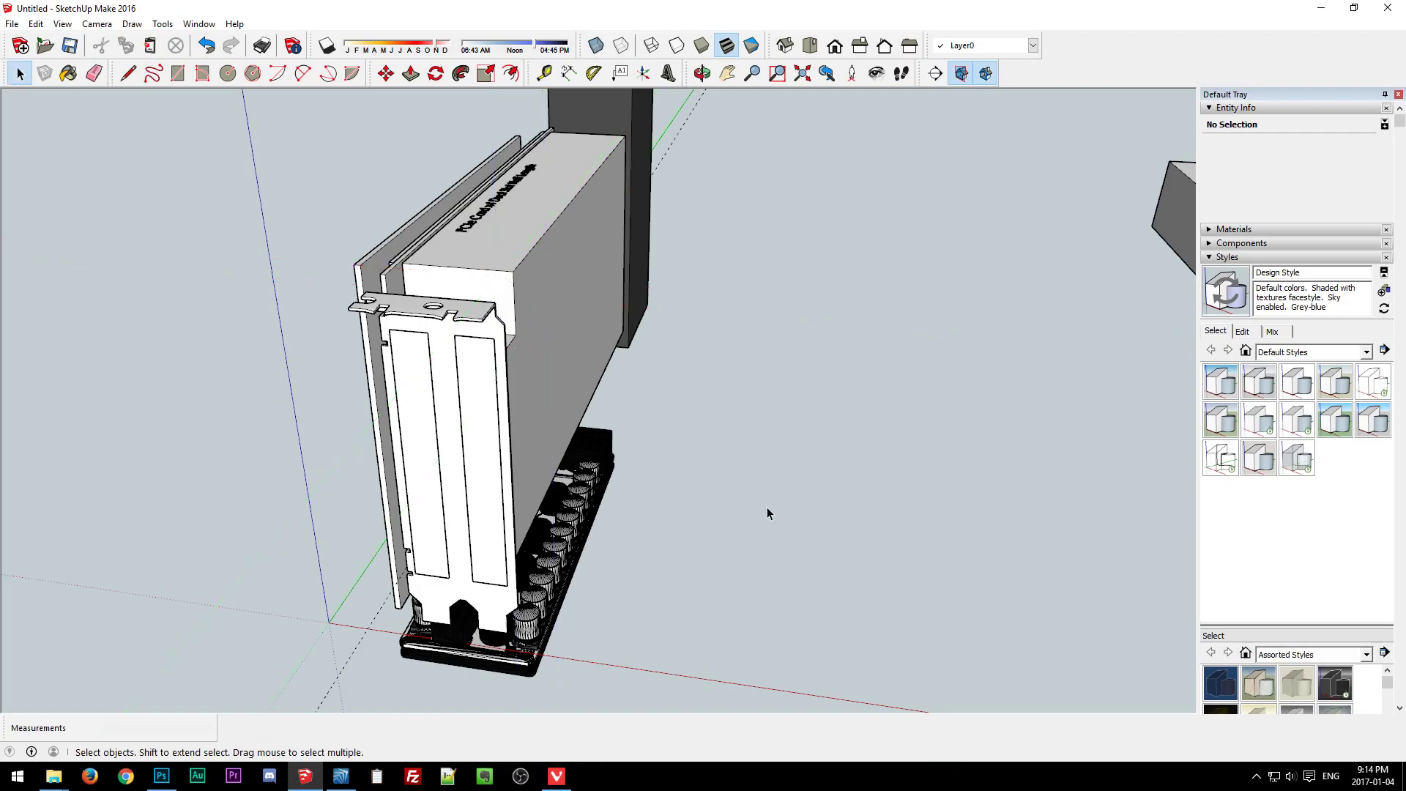
Measure along the green axis from the DC-ATX board's rear corner to below the power supply's far edge.
scroll(777, 429, "down", 2)
middle_click_drag(777, 429, 685, 476)
scroll(934, 342, "up", 3)
scroll(766, 411, "up", 2)
key("t")
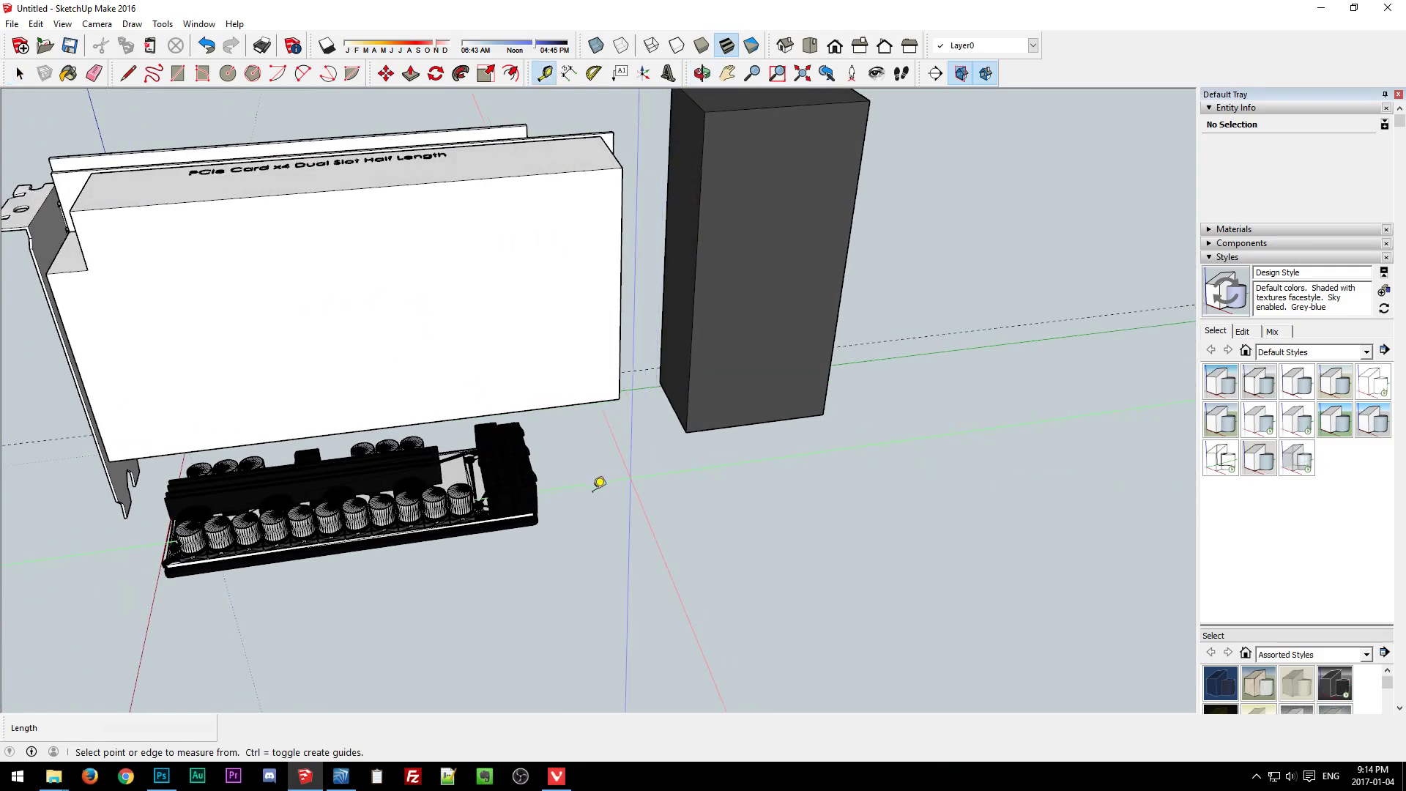
left_click(533, 522)
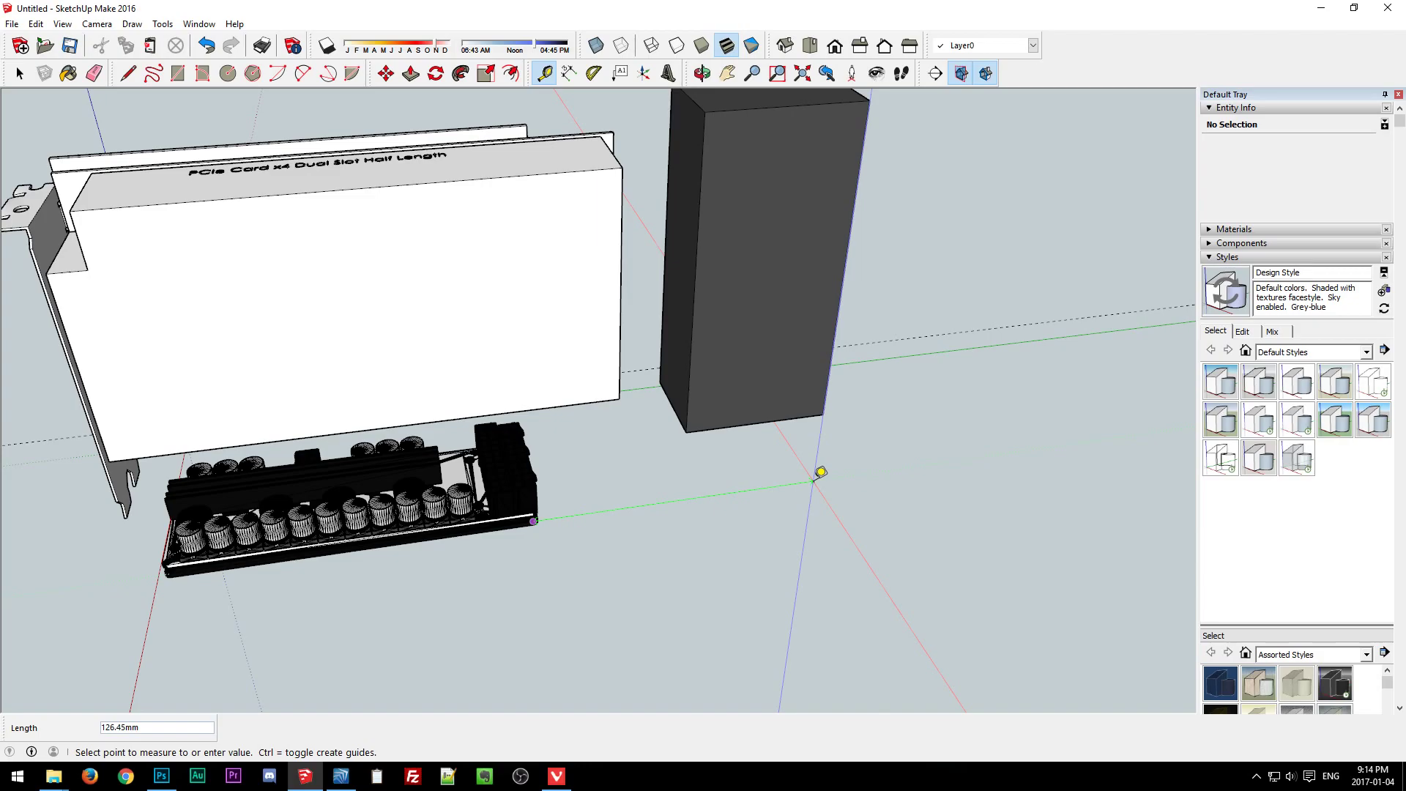
key("space")
scroll(566, 561, "down", 2)
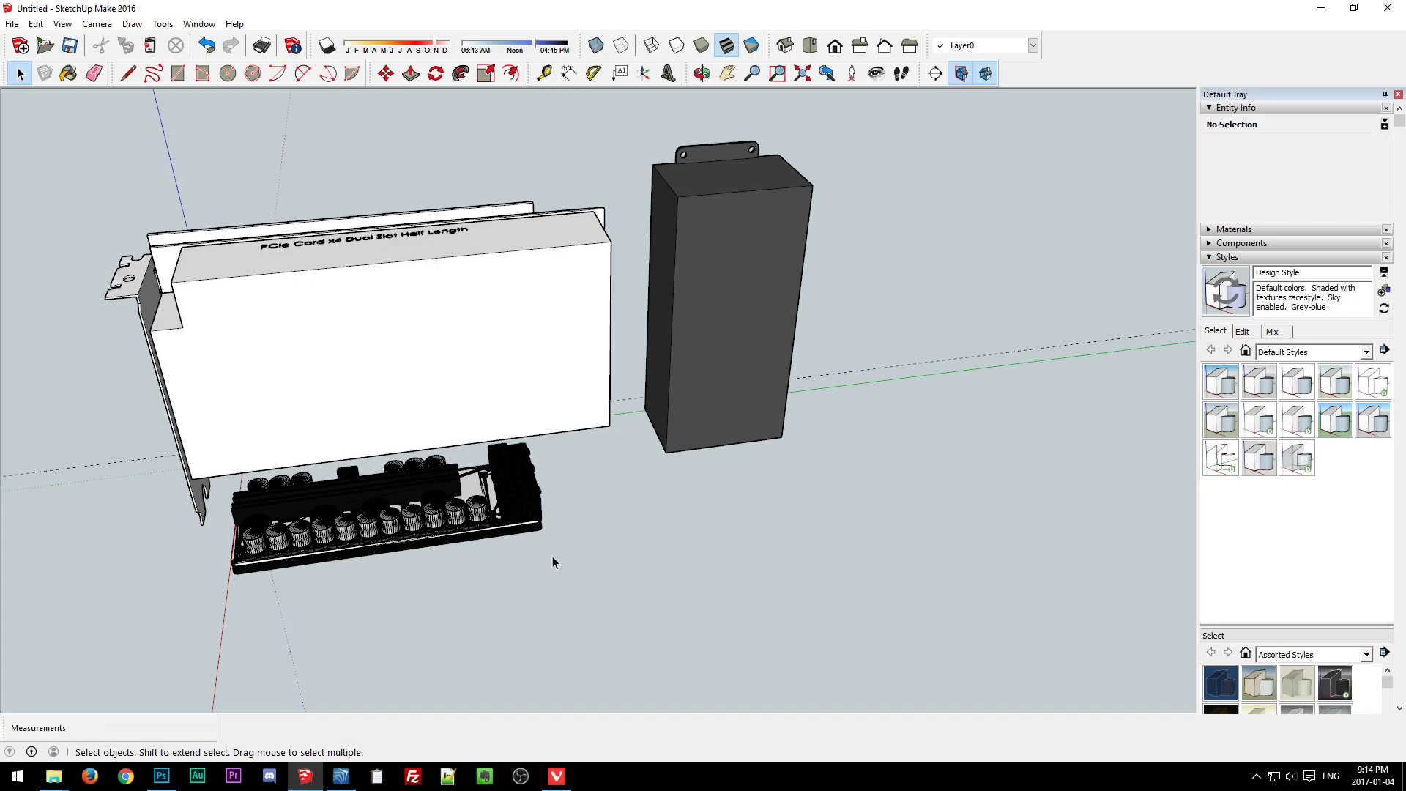
Measure the DC-ATX board's length, and the distance from the motherboard's lower rear corner to the power supply's far edge.
middle_click_drag(690, 557, 795, 572)
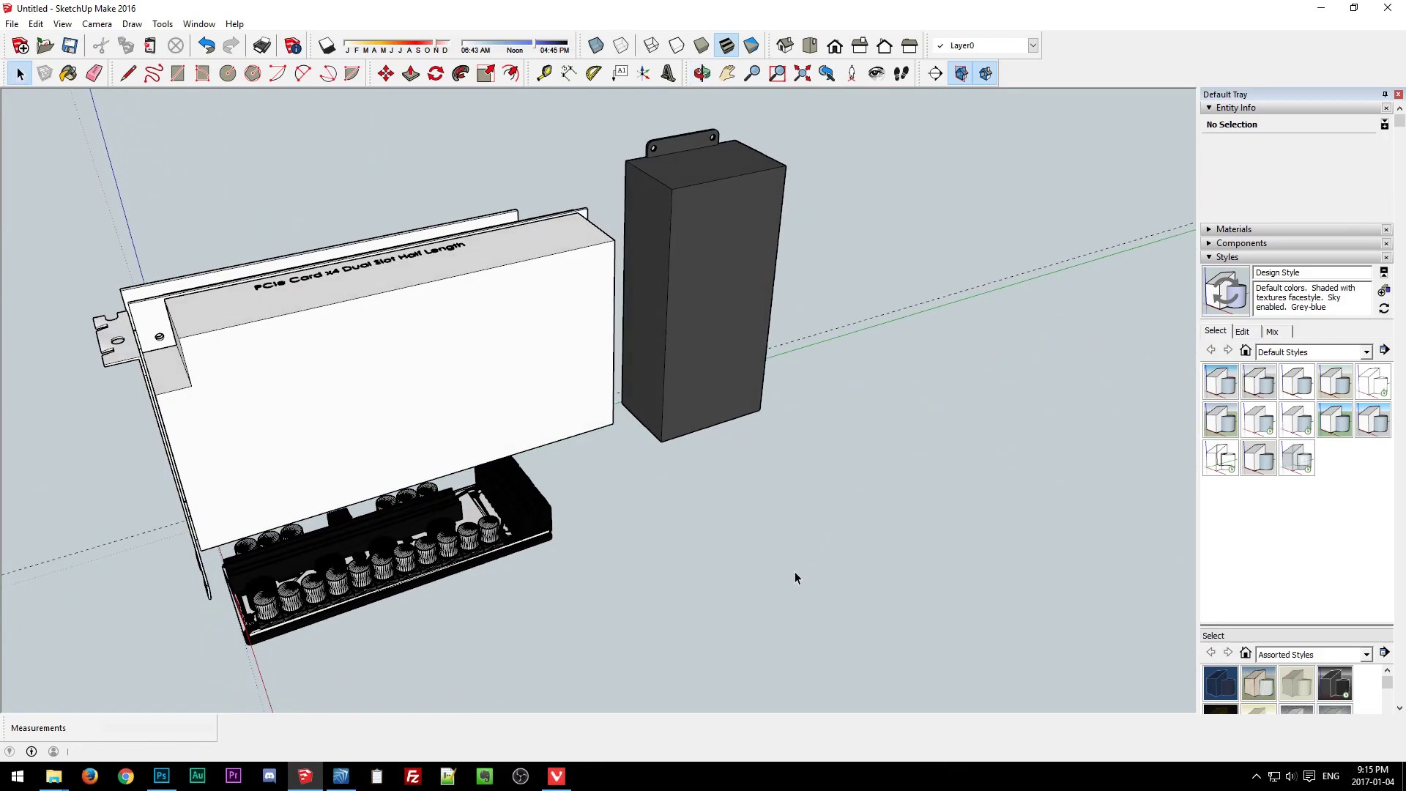
left_click(429, 386)
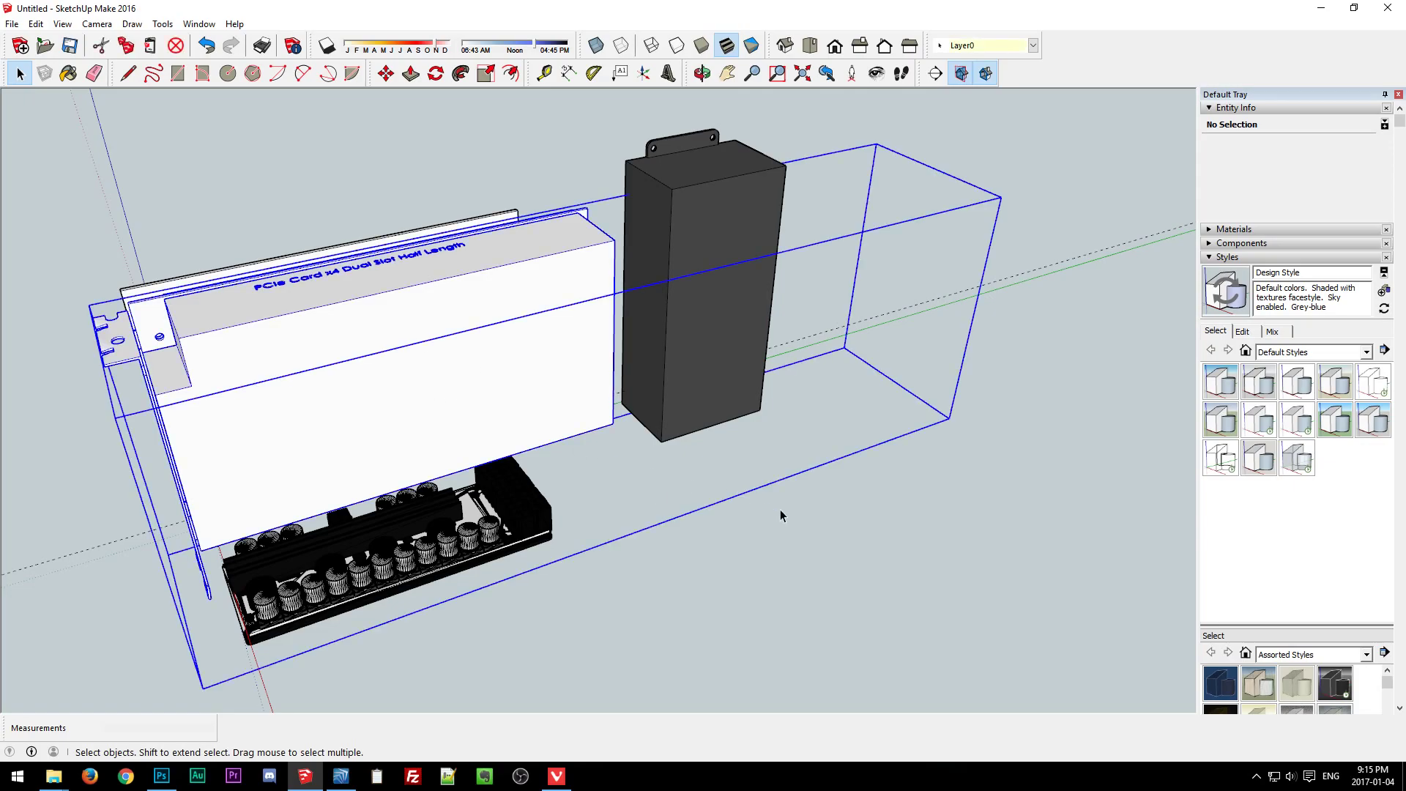
left_click(784, 518)
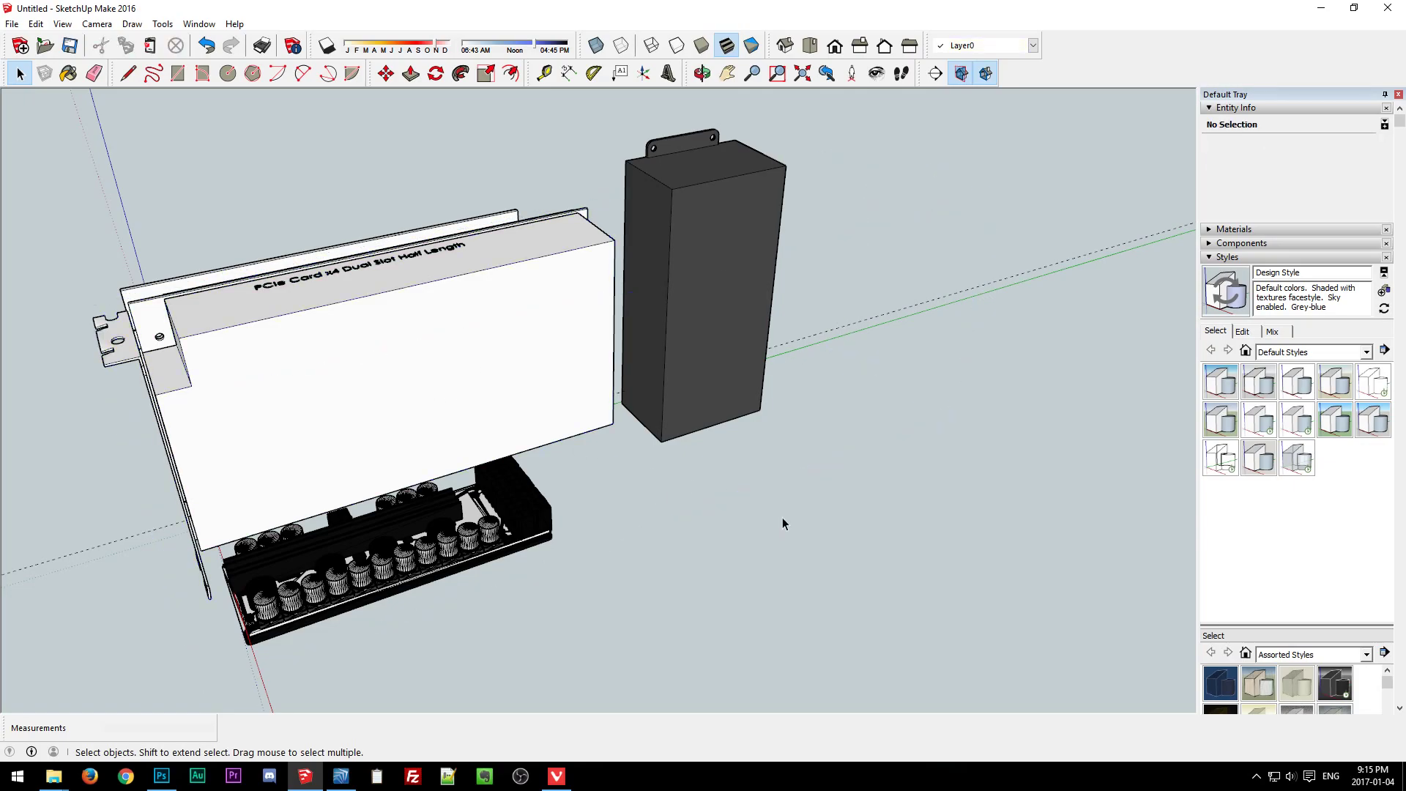
middle_click_drag(782, 517, 612, 285)
key("space")
key("t")
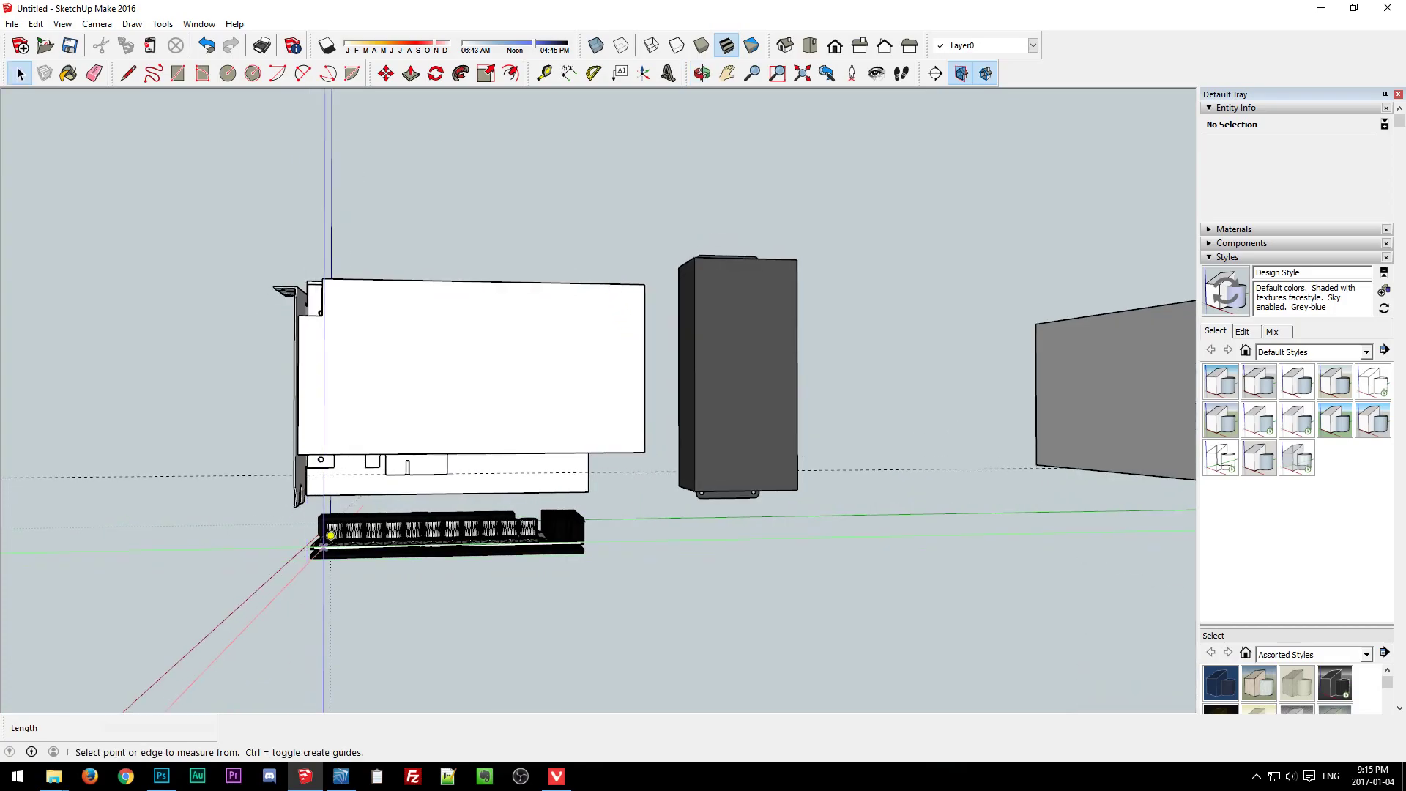
left_click(312, 545)
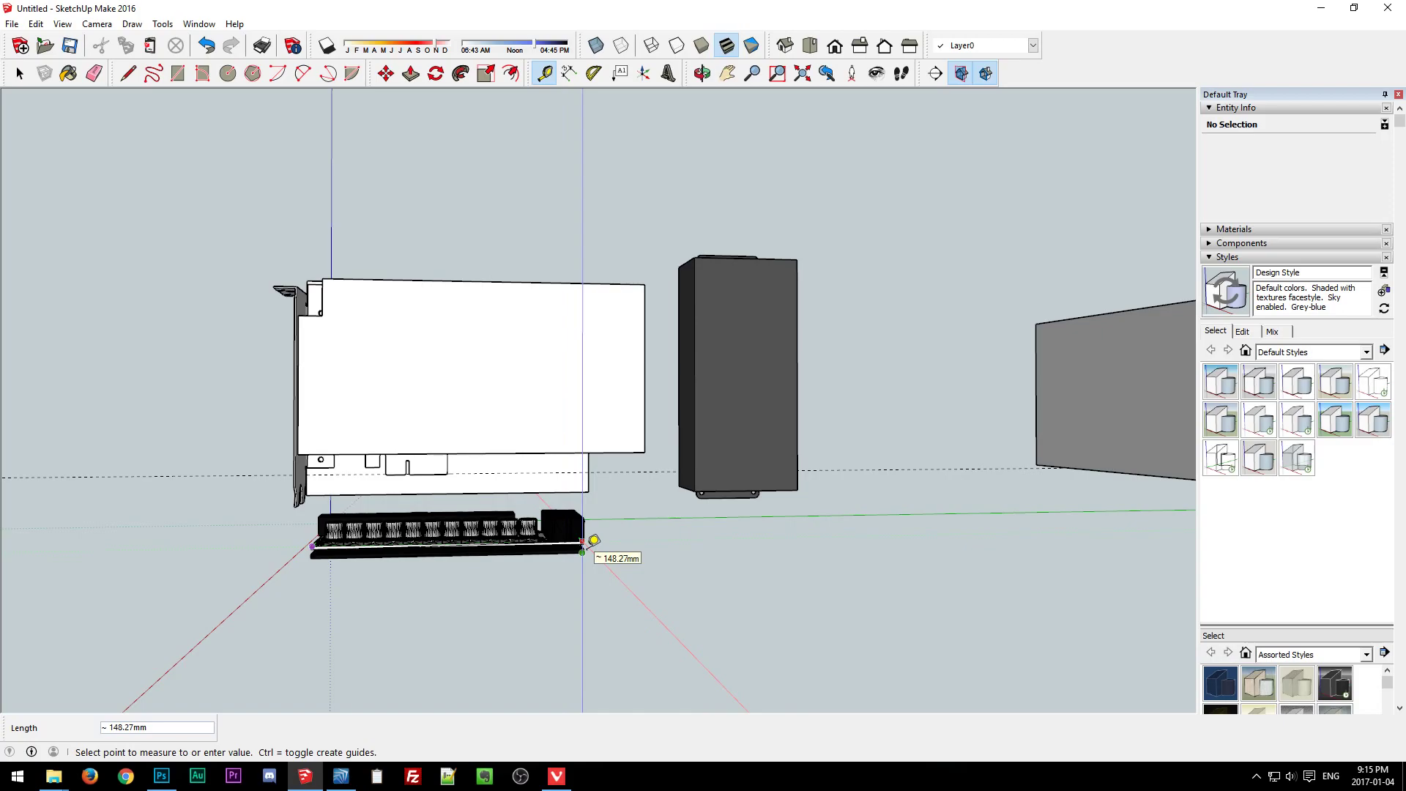
left_click(586, 550)
left_click(588, 491)
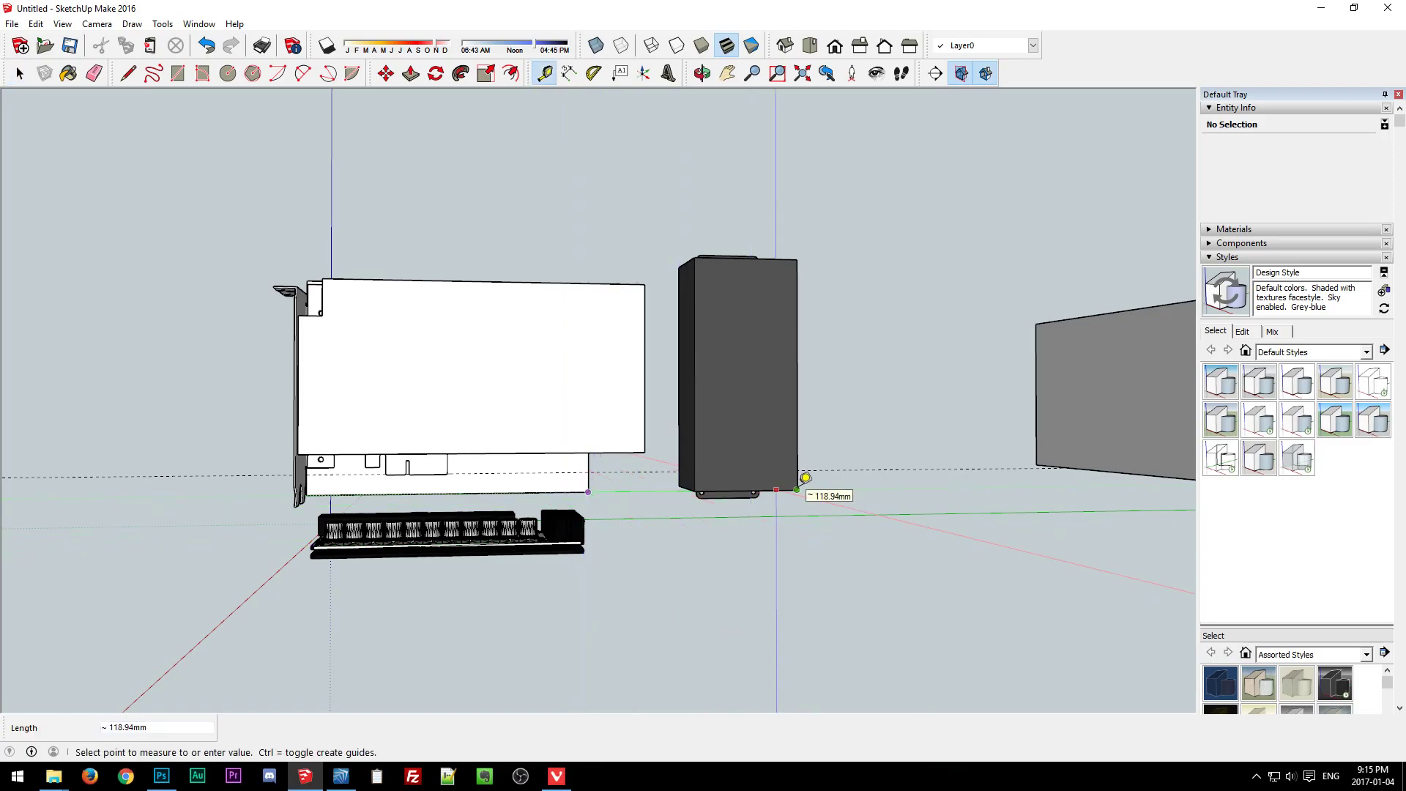
key("space")
key("o")
left_click_drag(627, 564, 668, 591)
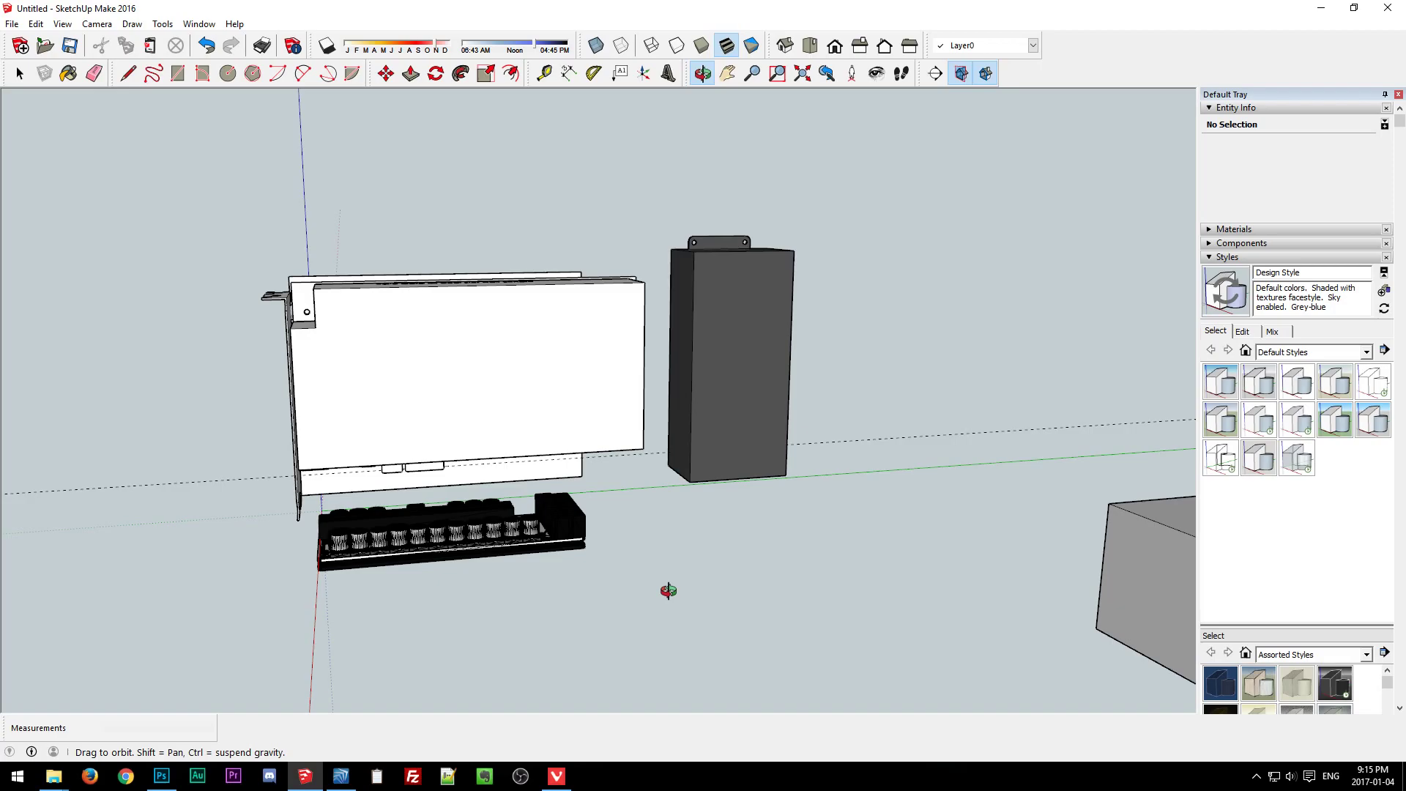
key("space")
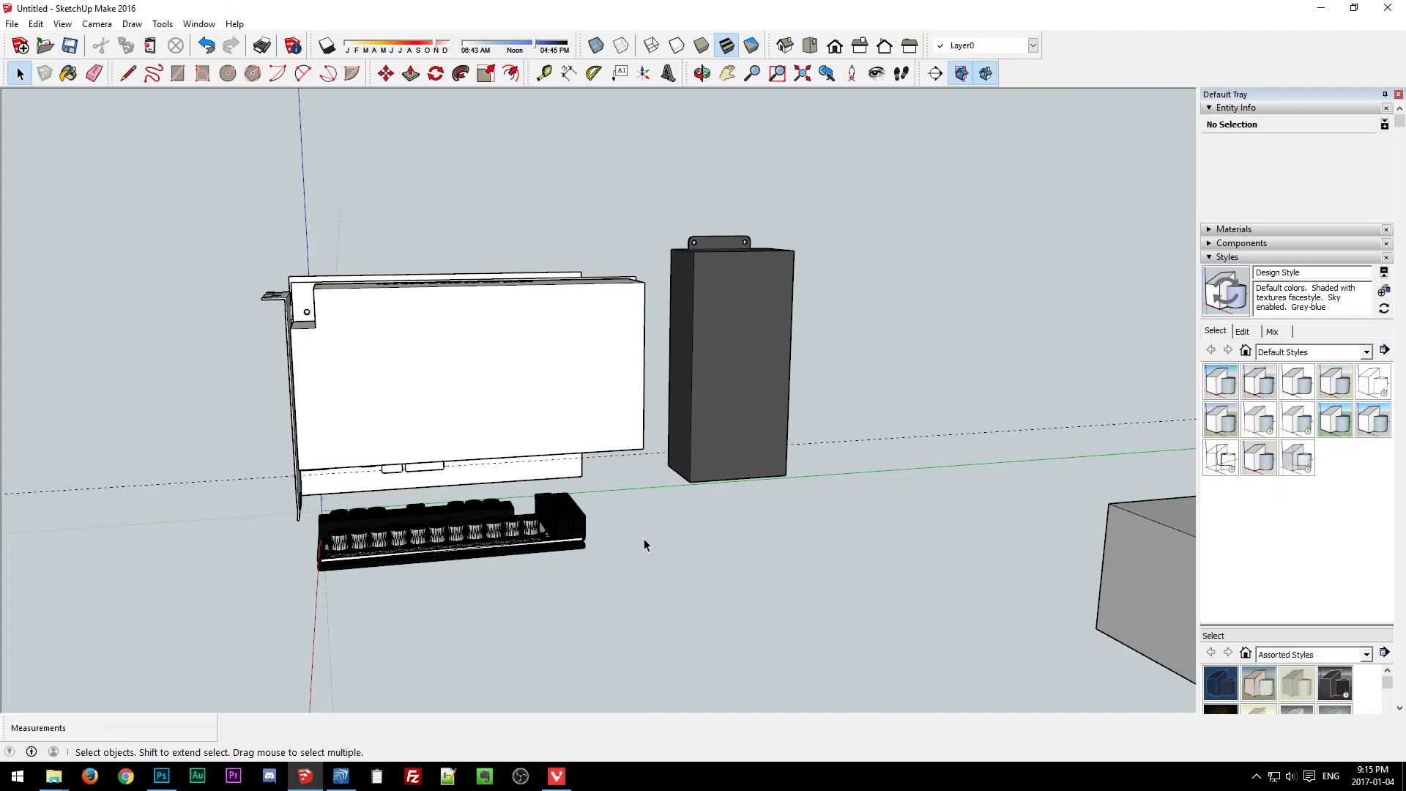
middle_click_drag(652, 518, 717, 622)
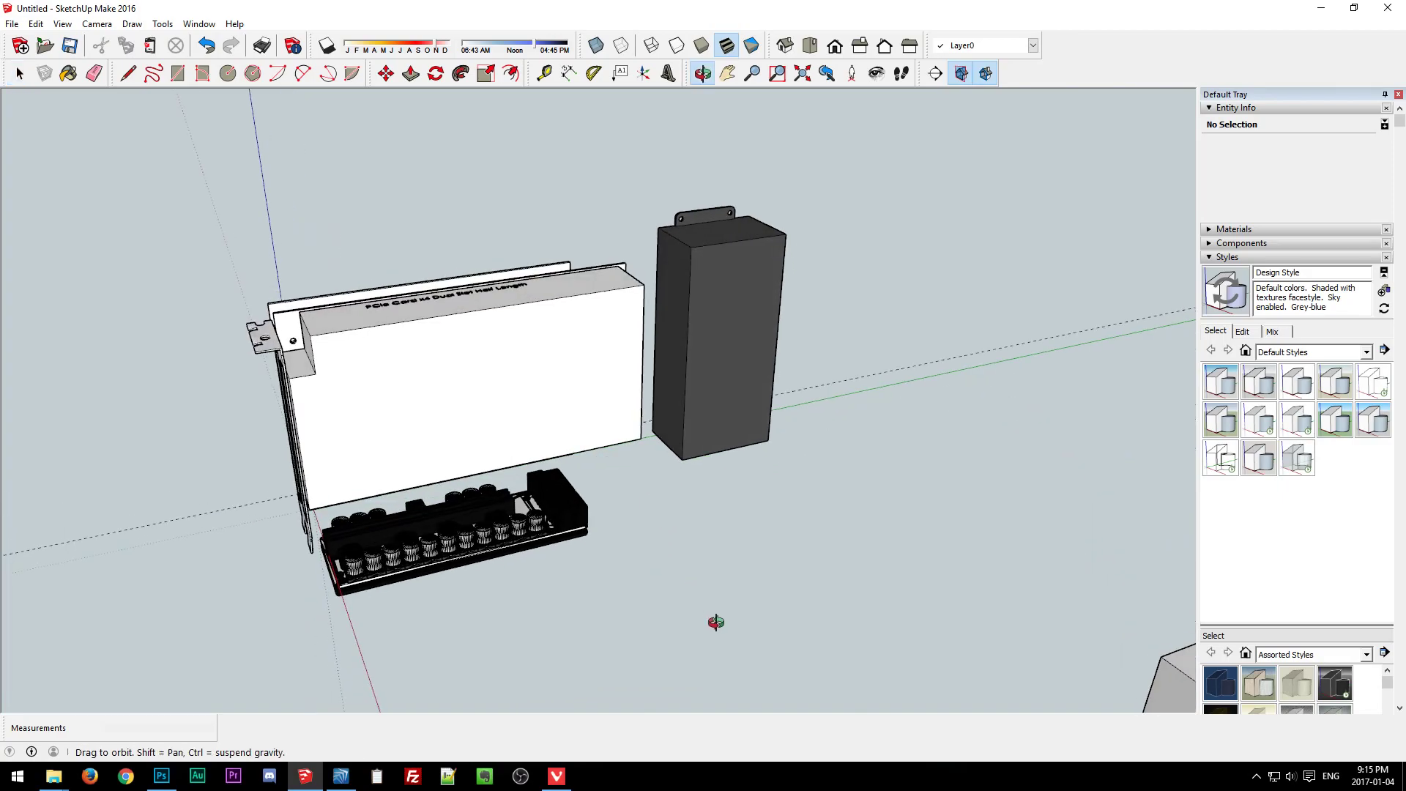
key("space")
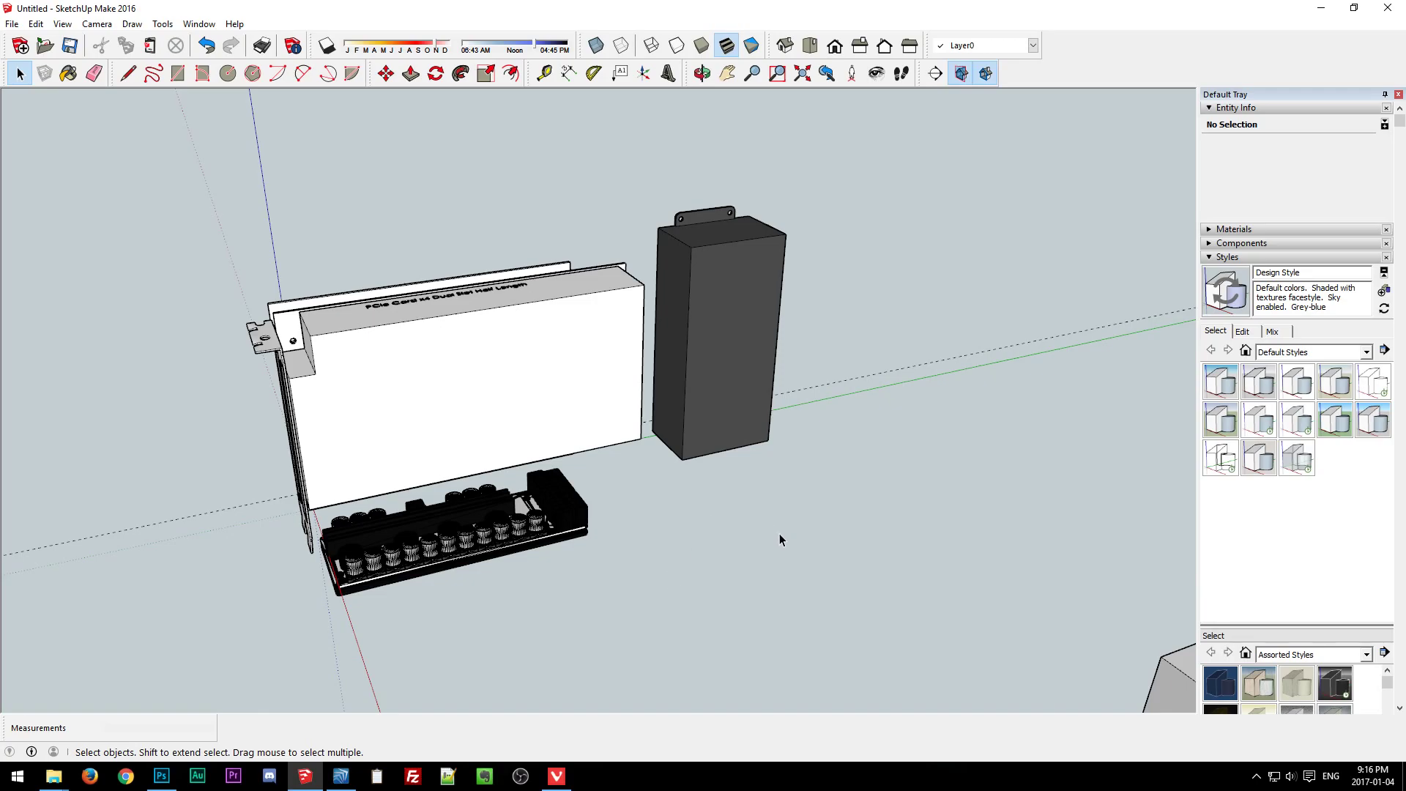
scroll(775, 538, "down", 1)
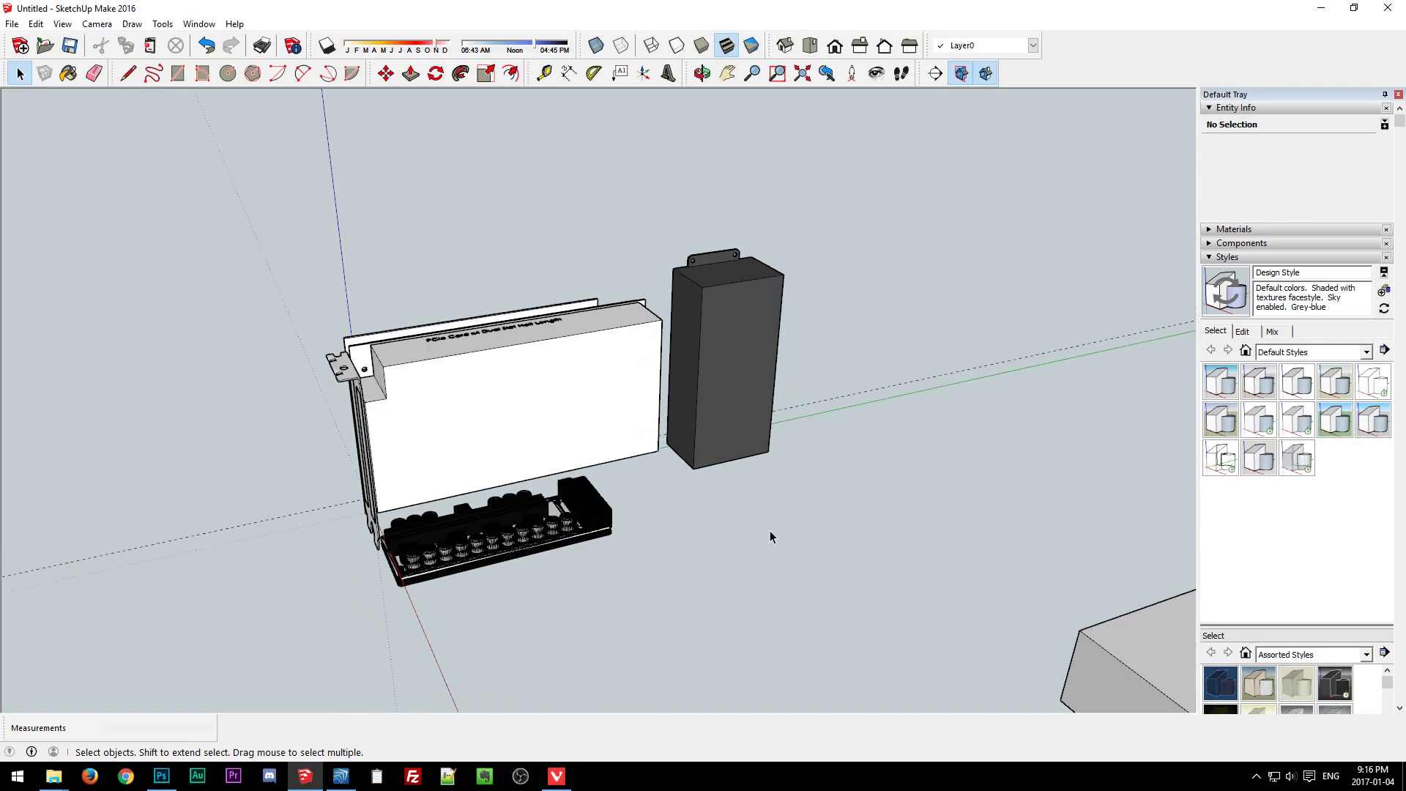
mouse_move(569, 559)
middle_mouse_down()
mouse_move(917, 443)
mouse_move(669, 624)
mouse_move(583, 572)
middle_mouse_up()
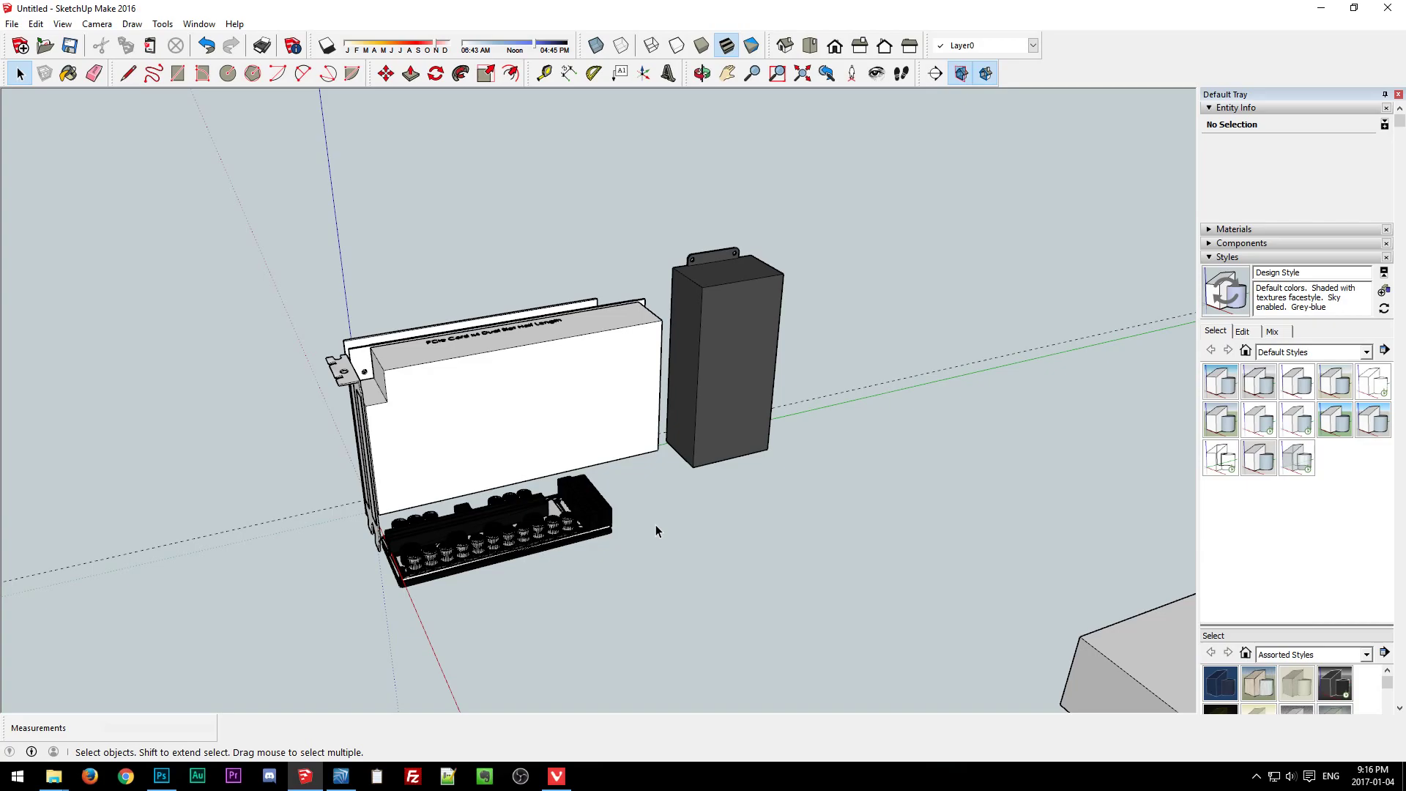
Move the separate light grey box closer, beside the dark power supply and the DC-ATX board.
scroll(656, 524, "down", 5)
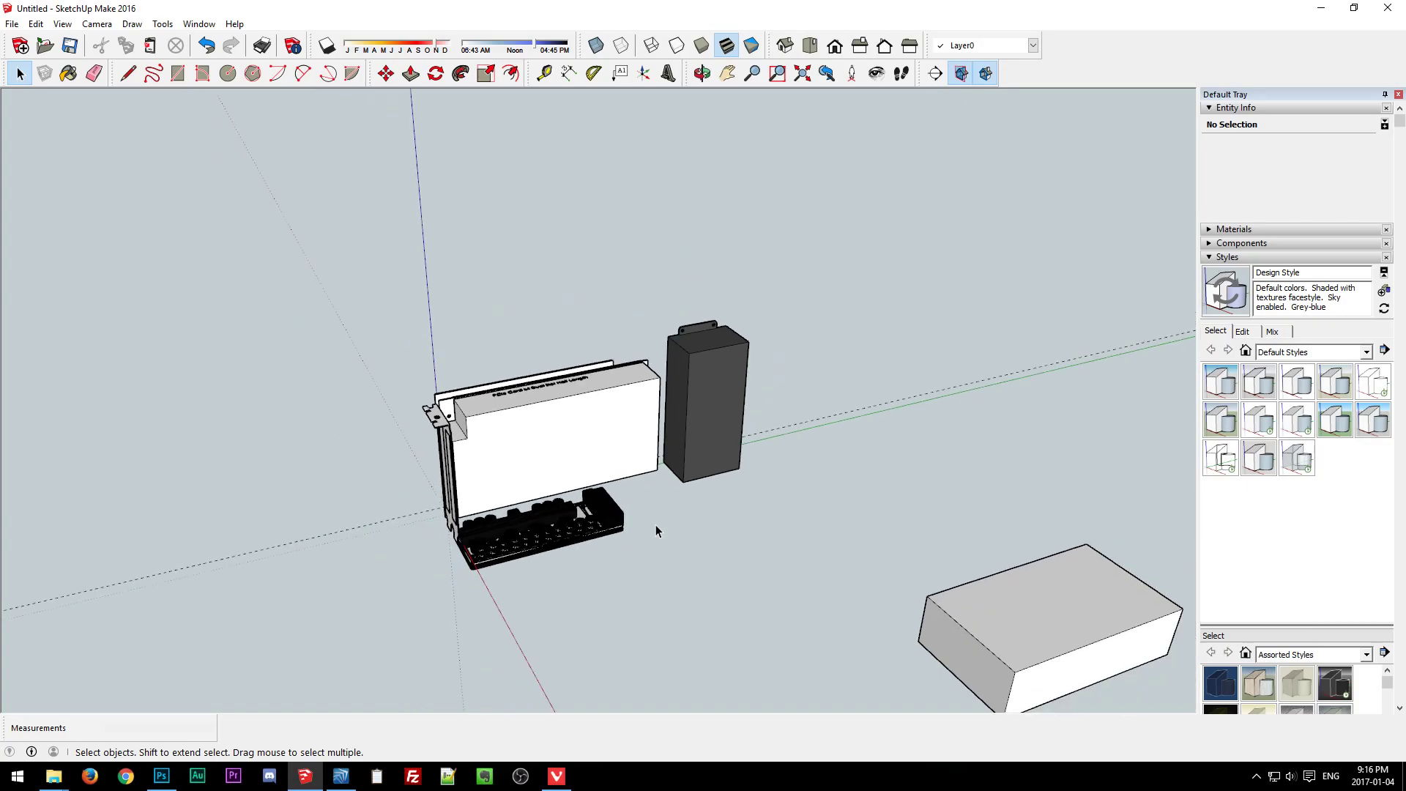
middle_click_drag(689, 540, 1028, 500)
left_click(1028, 499)
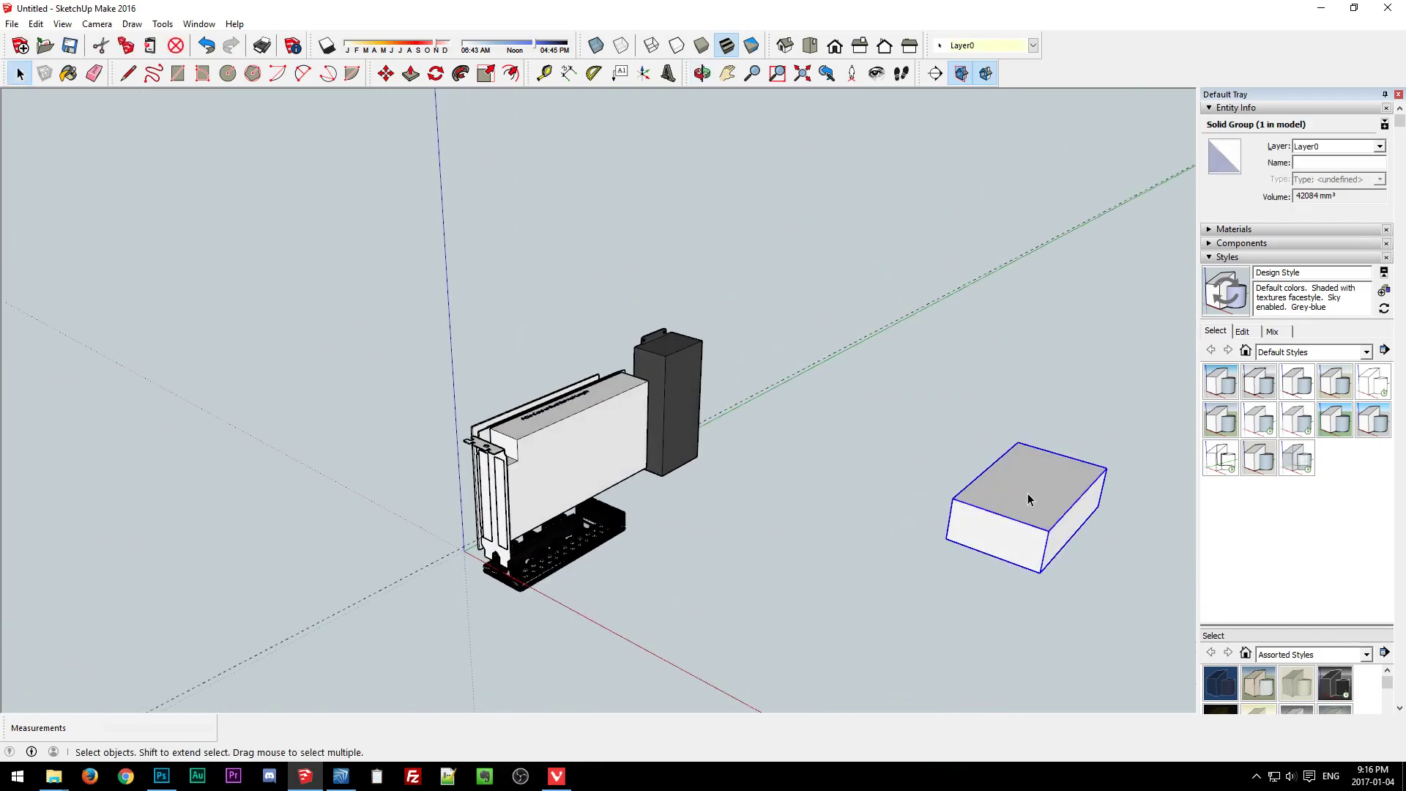
key("m")
left_click(959, 540)
left_click(659, 534)
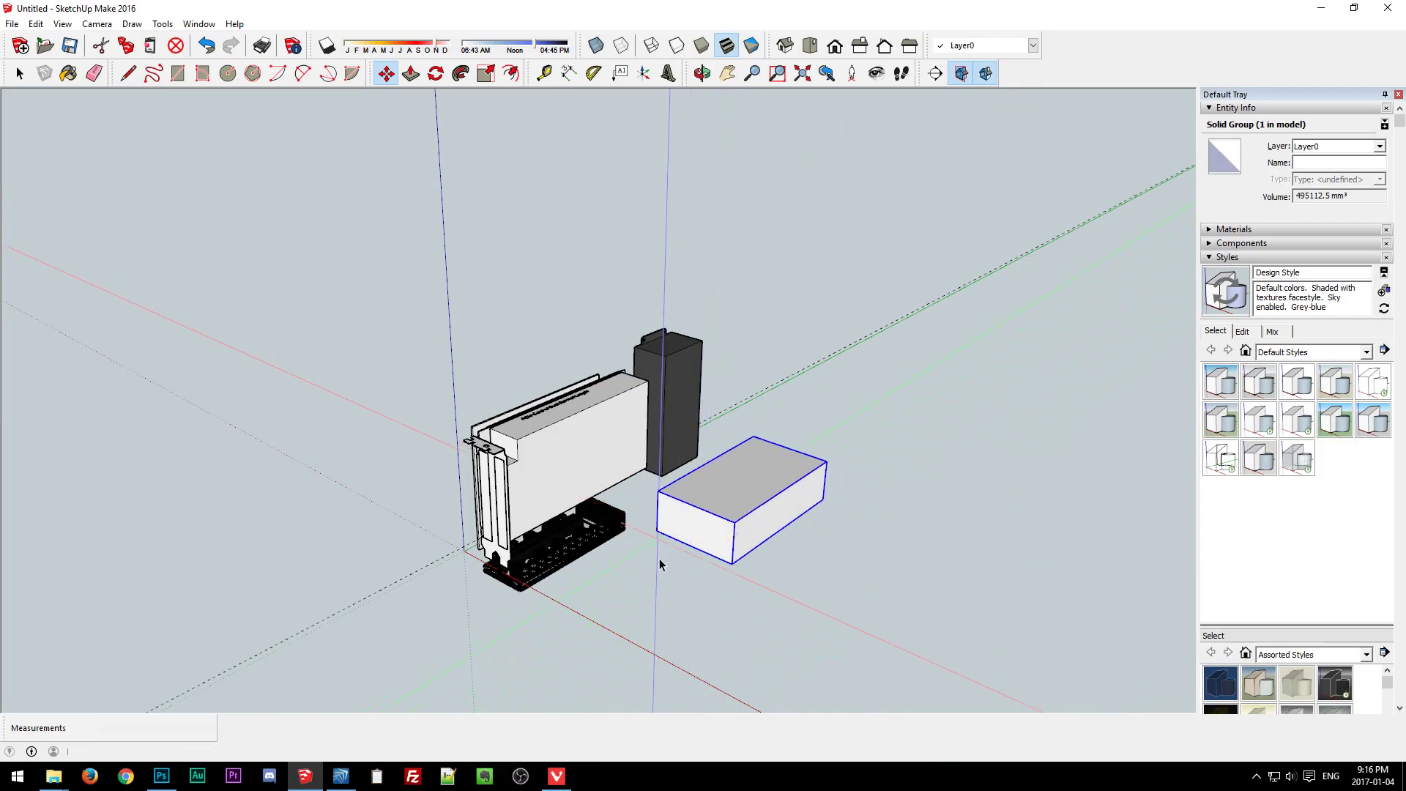
key("space")
Examine the motherboard, graphics card and DC-ATX stack from the front against the light grey box.
left_click(446, 512)
scroll(573, 505, "up", 5)
middle_click_drag(695, 577, 619, 611)
left_click(577, 583)
left_click(914, 232)
middle_click_drag(668, 498, 992, 304)
left_click(657, 306)
left_click(545, 300)
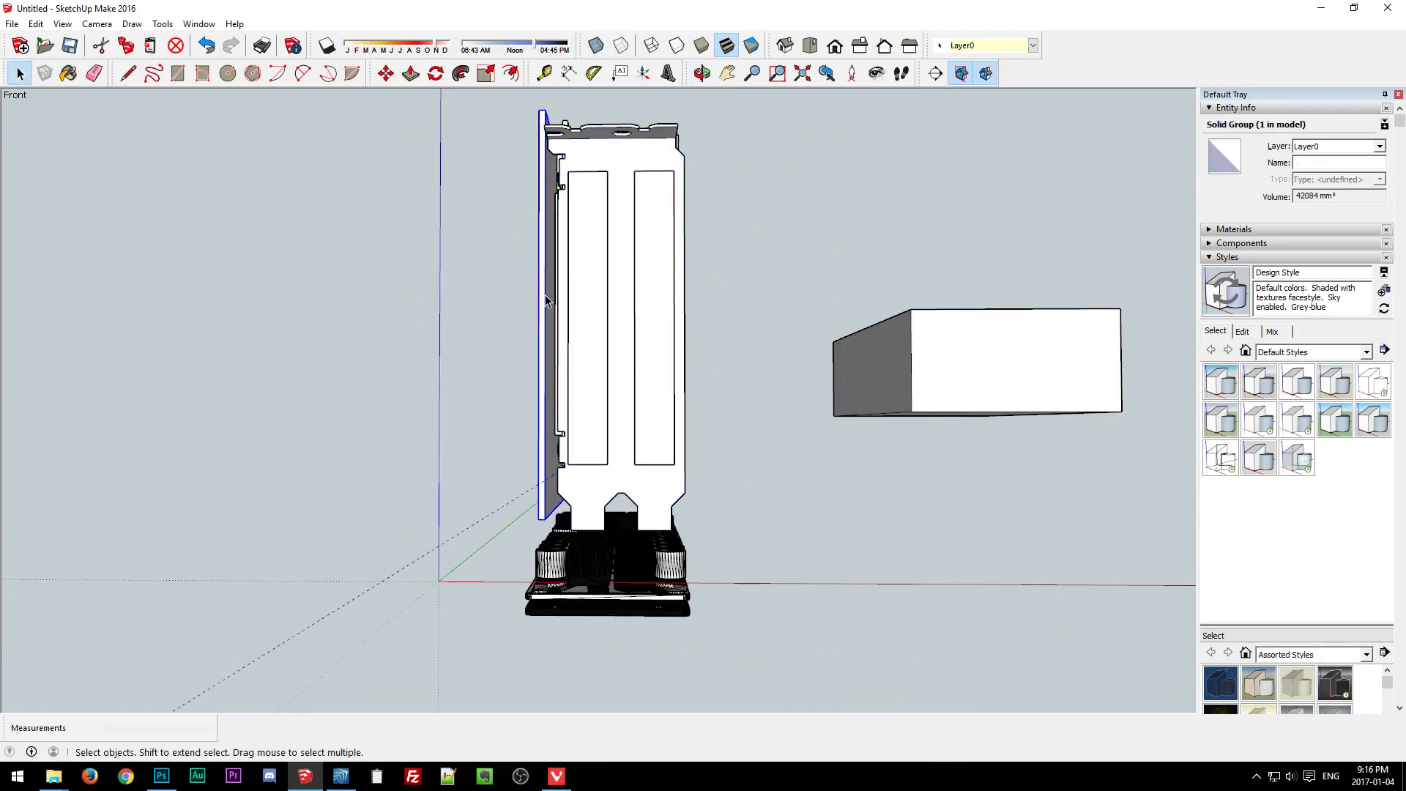
middle_click_drag(478, 447, 552, 470)
left_click(717, 569)
middle_click_drag(706, 449, 788, 295)
left_click_drag(472, 134, 788, 701)
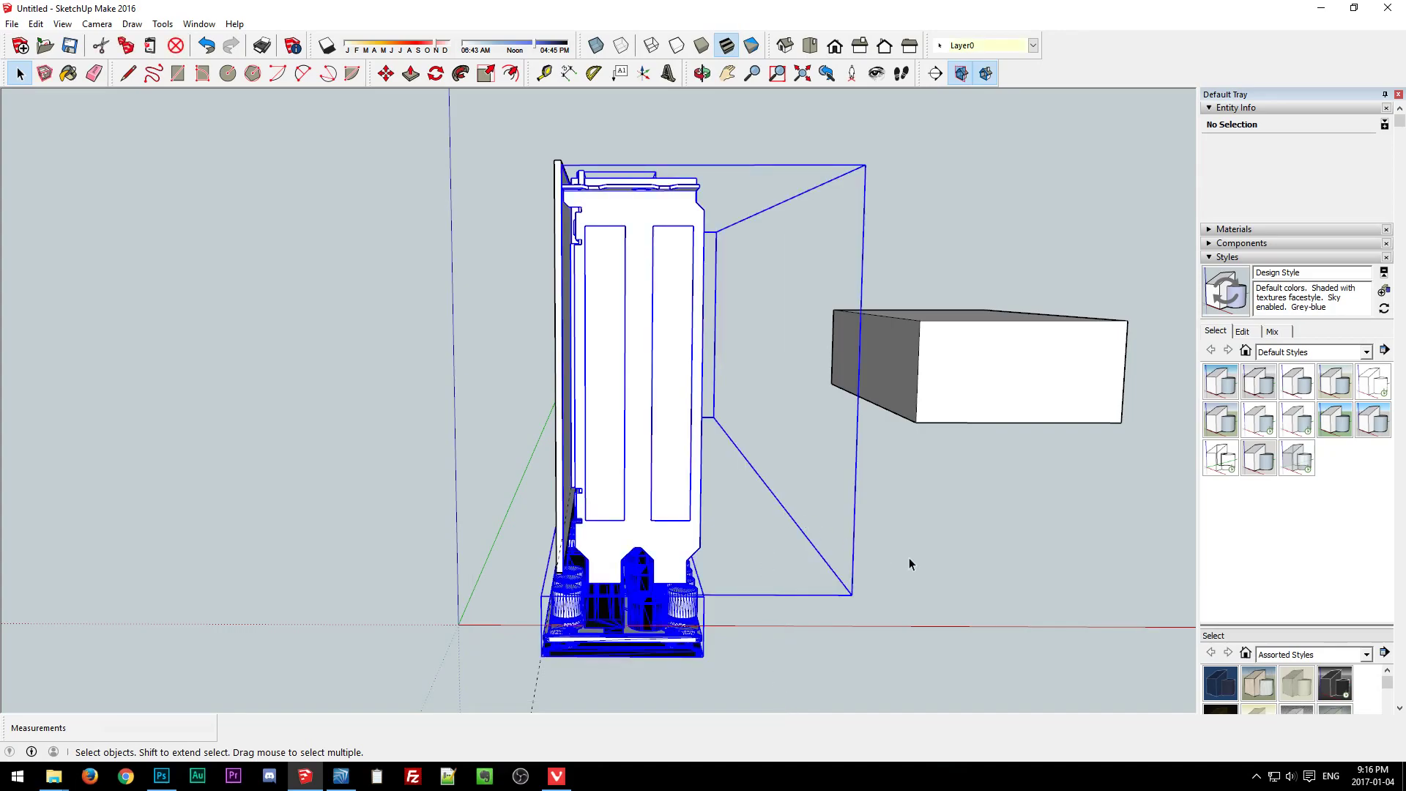
left_click(954, 569)
middle_click_drag(891, 505, 995, 567)
Rotate the light grey box 90 degrees about its long axis so it stands upright on its narrow side.
left_click(914, 521)
scroll(915, 546, "down", 3)
key("m")
key("m")
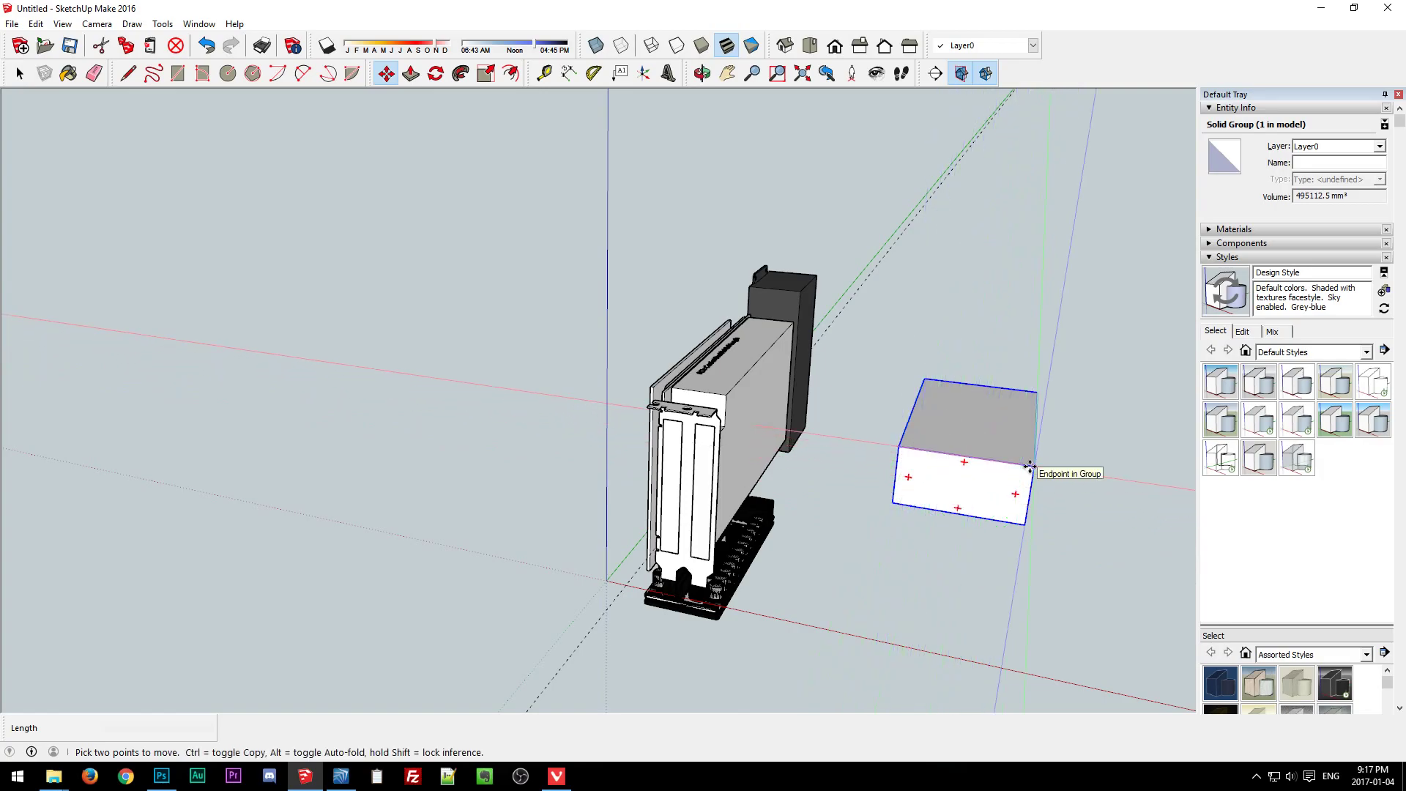
middle_click_drag(1032, 466, 565, 459)
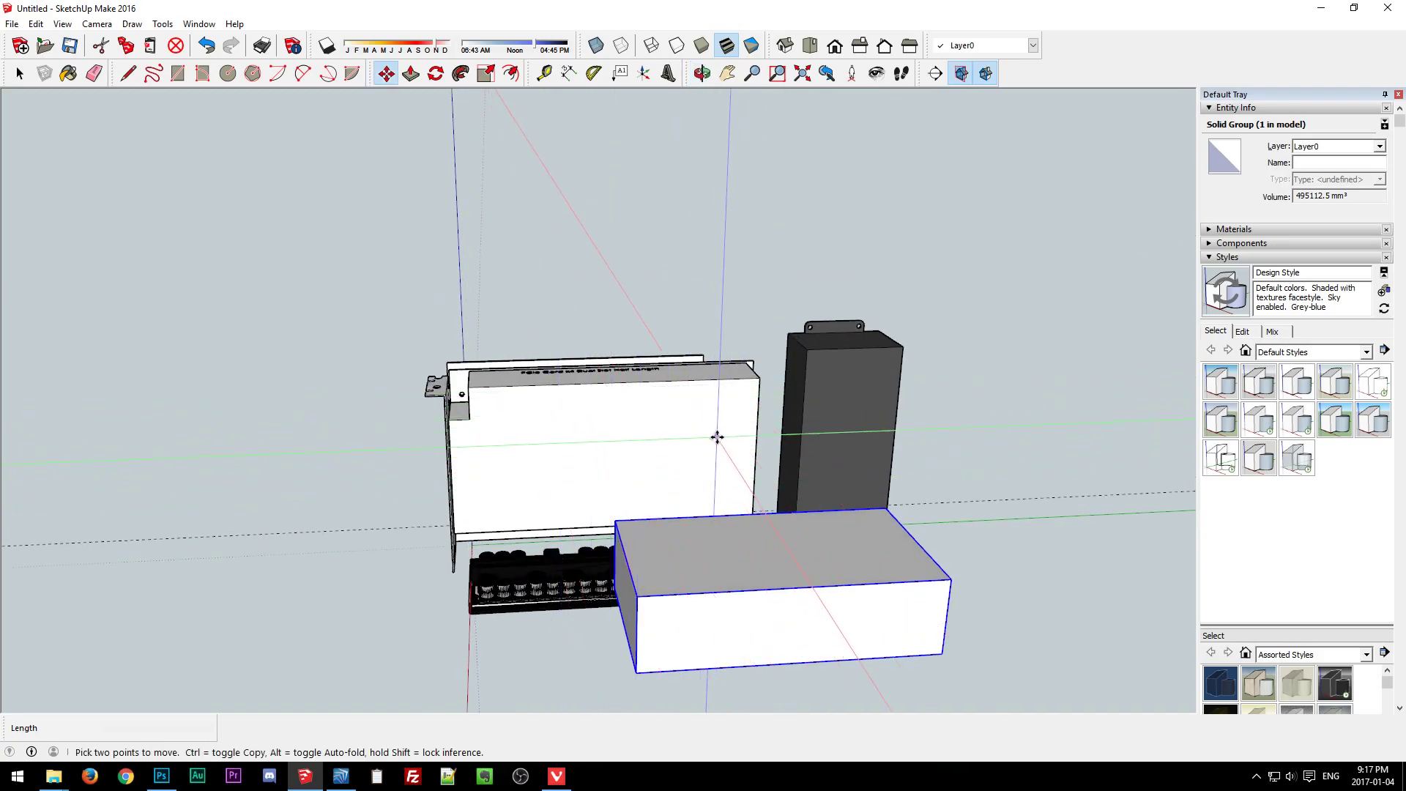
middle_click_drag(640, 454, 907, 493)
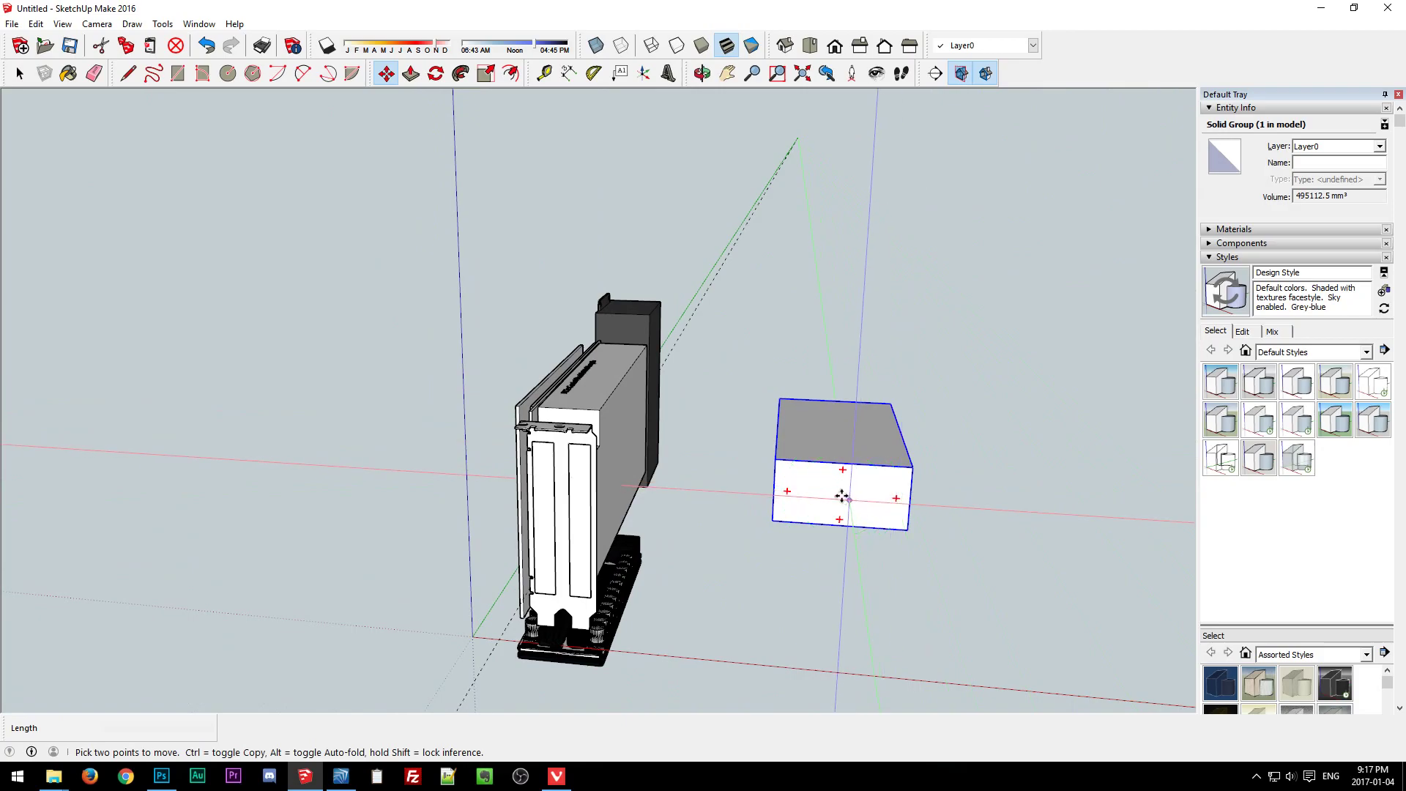
left_click(788, 490)
left_click(841, 464)
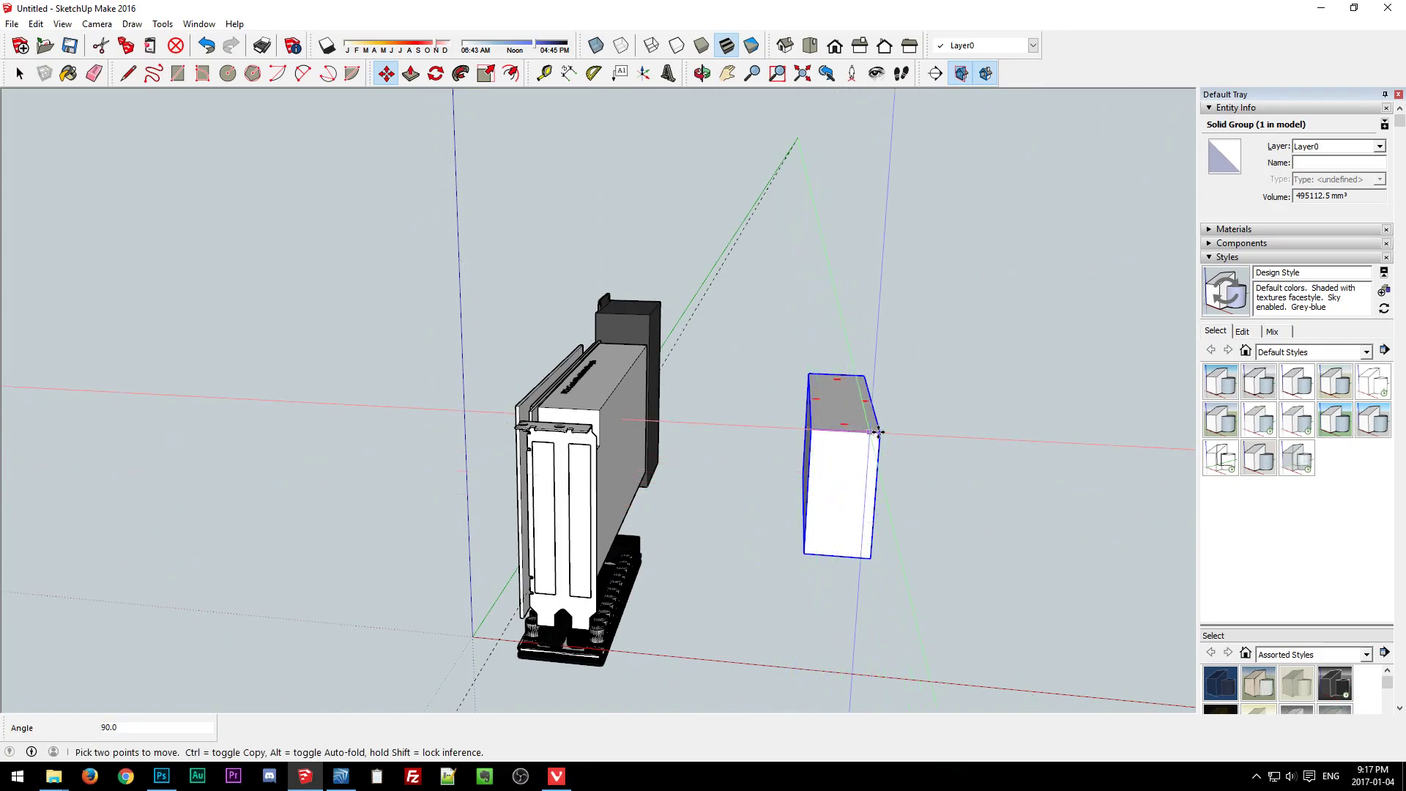
middle_click_drag(763, 584, 830, 414)
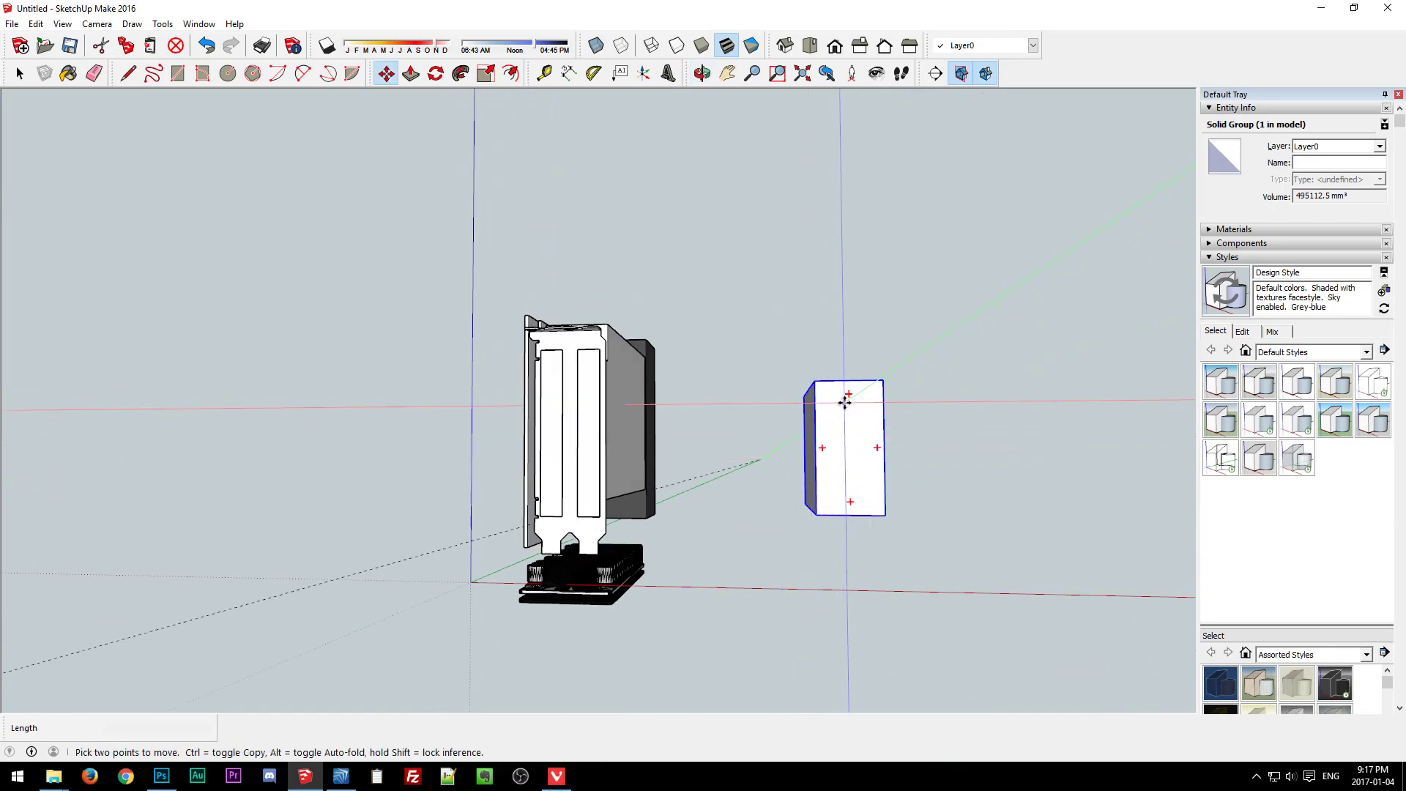
Move the light grey box directly beneath the DC-ATX board, lengthwise under the motherboard and graphics card.
left_click(832, 432)
left_click(570, 588)
middle_click_drag(841, 558, 355, 568)
middle_click_drag(412, 342, 439, 367)
middle_click_drag(481, 408, 622, 675)
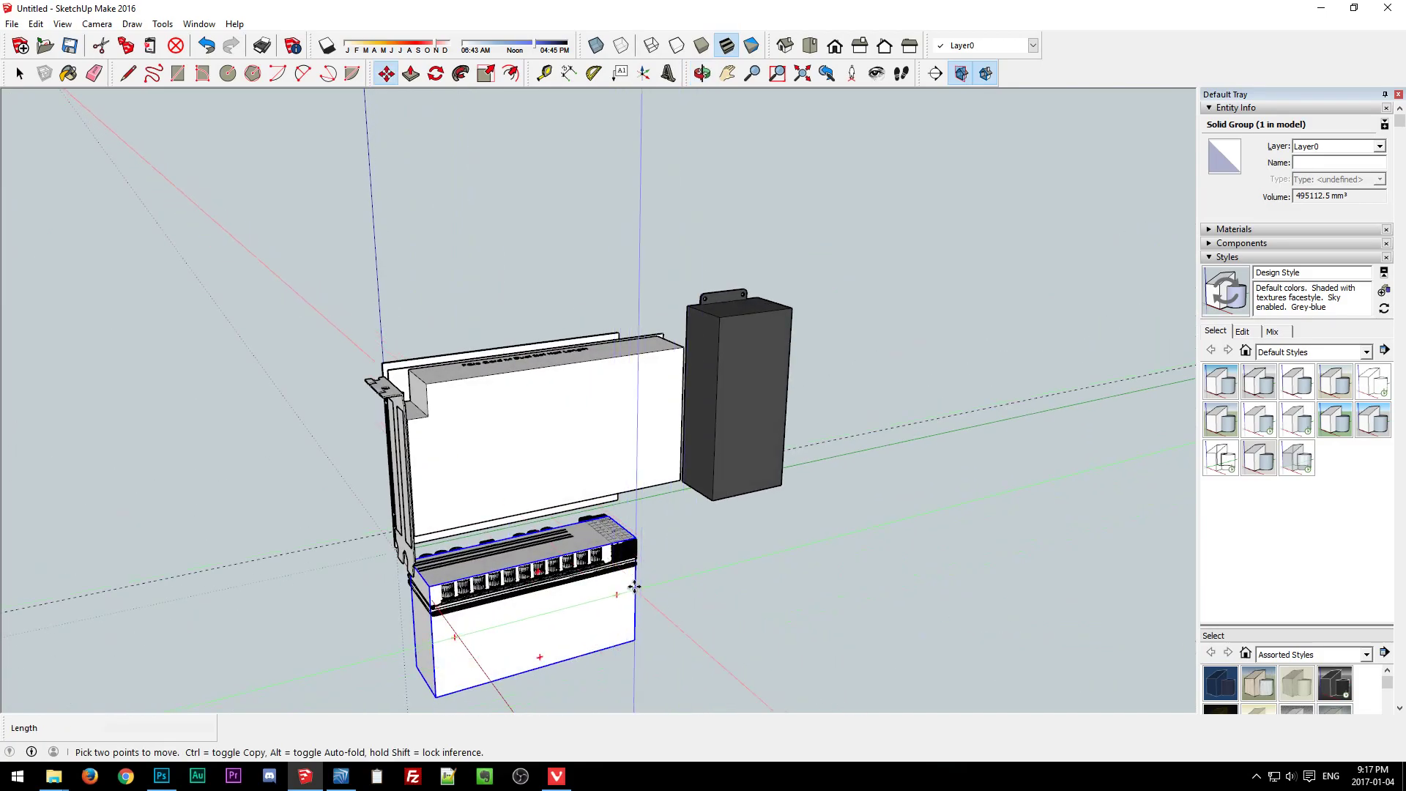
middle_click_drag(644, 619, 953, 516)
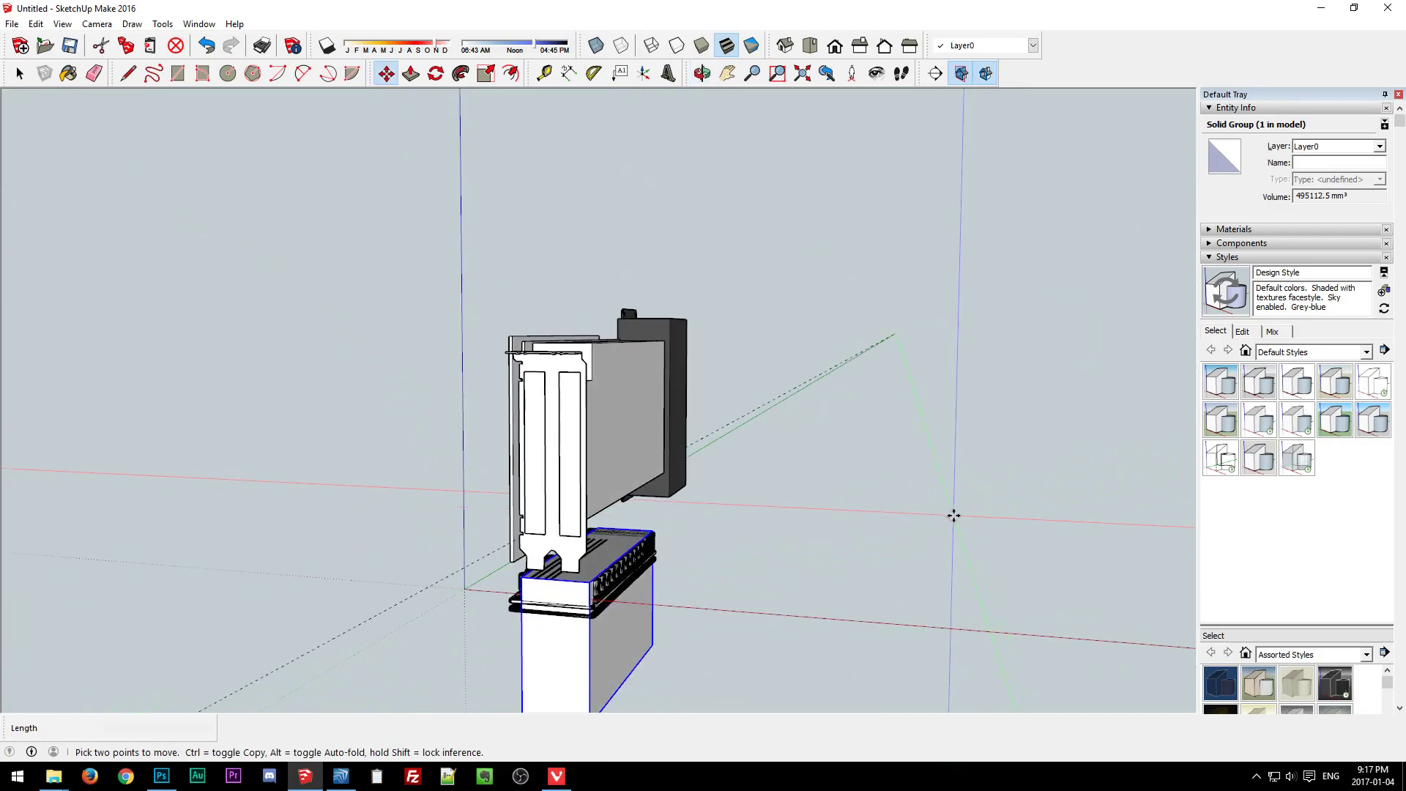
mouse_move(844, 583)
middle_mouse_down()
mouse_move(460, 519)
mouse_move(873, 479)
mouse_move(966, 493)
mouse_move(733, 528)
mouse_move(439, 617)
mouse_move(337, 559)
mouse_move(941, 559)
mouse_move(788, 586)
mouse_move(1061, 586)
mouse_move(1152, 552)
mouse_move(273, 643)
mouse_move(410, 606)
mouse_move(934, 603)
mouse_move(716, 635)
mouse_move(1052, 525)
mouse_move(827, 585)
middle_mouse_up()
Rotate the light grey box in its broad side's plane so that it stands upright on its short end.
key("m")
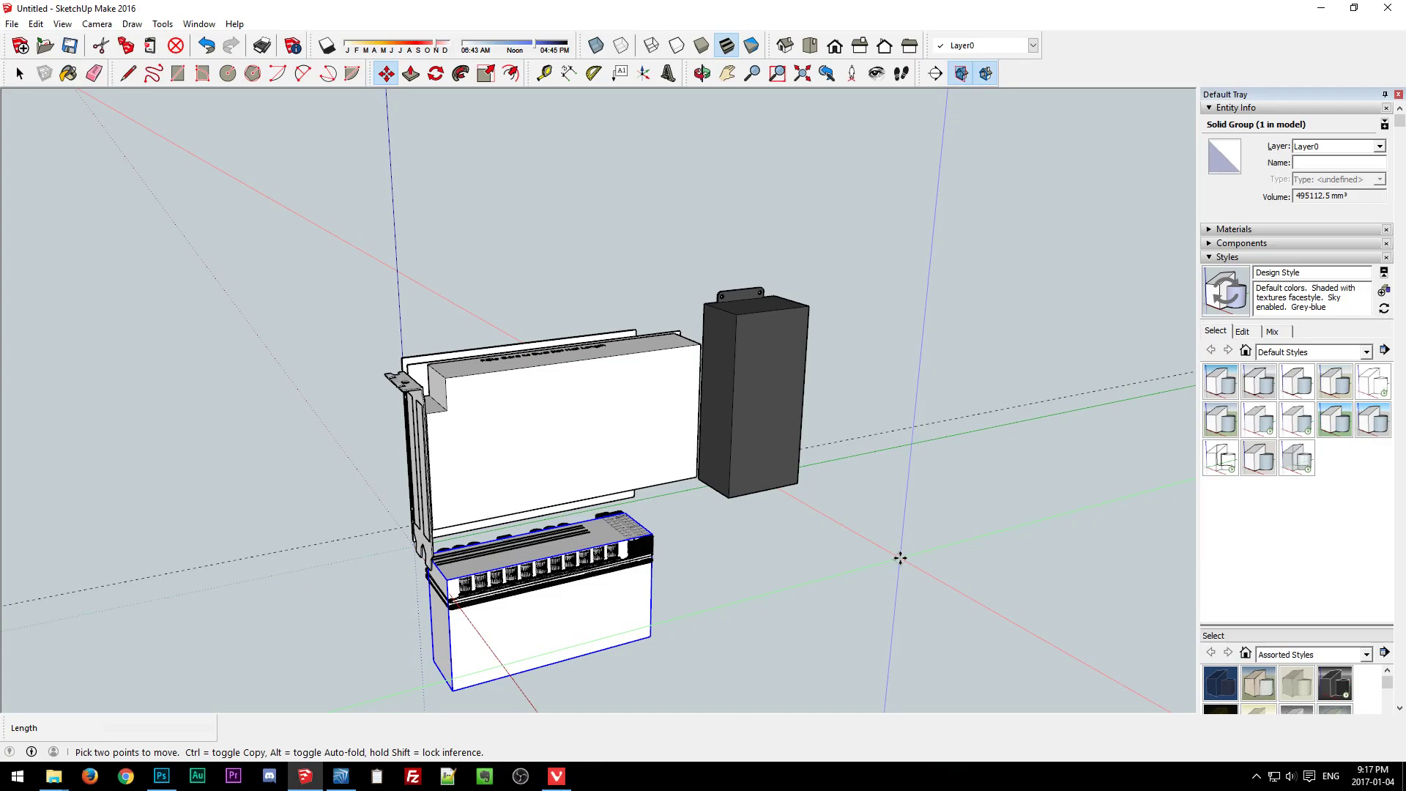
key("o")
left_click_drag(769, 587, 493, 586)
key("m")
middle_click_drag(511, 574, 549, 644)
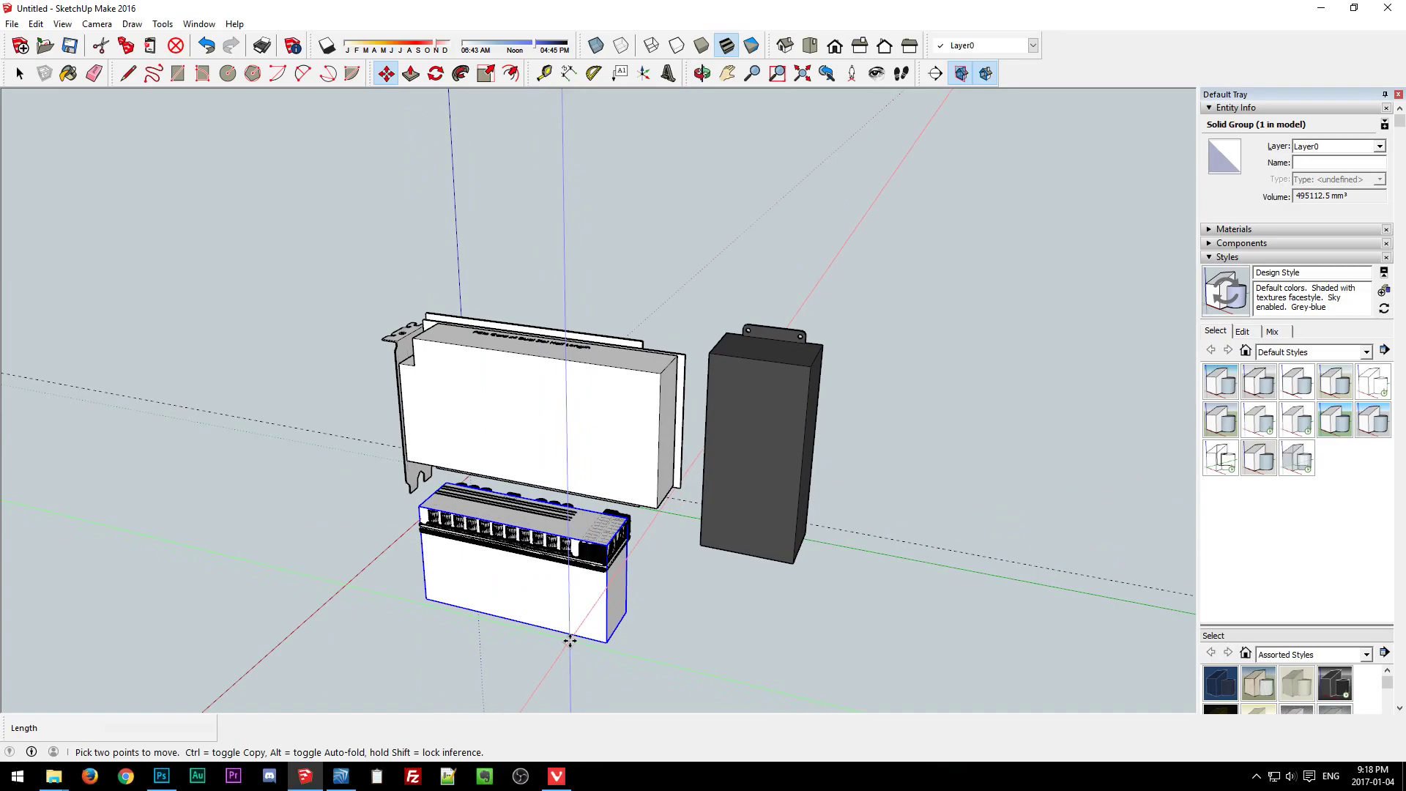
key("q")
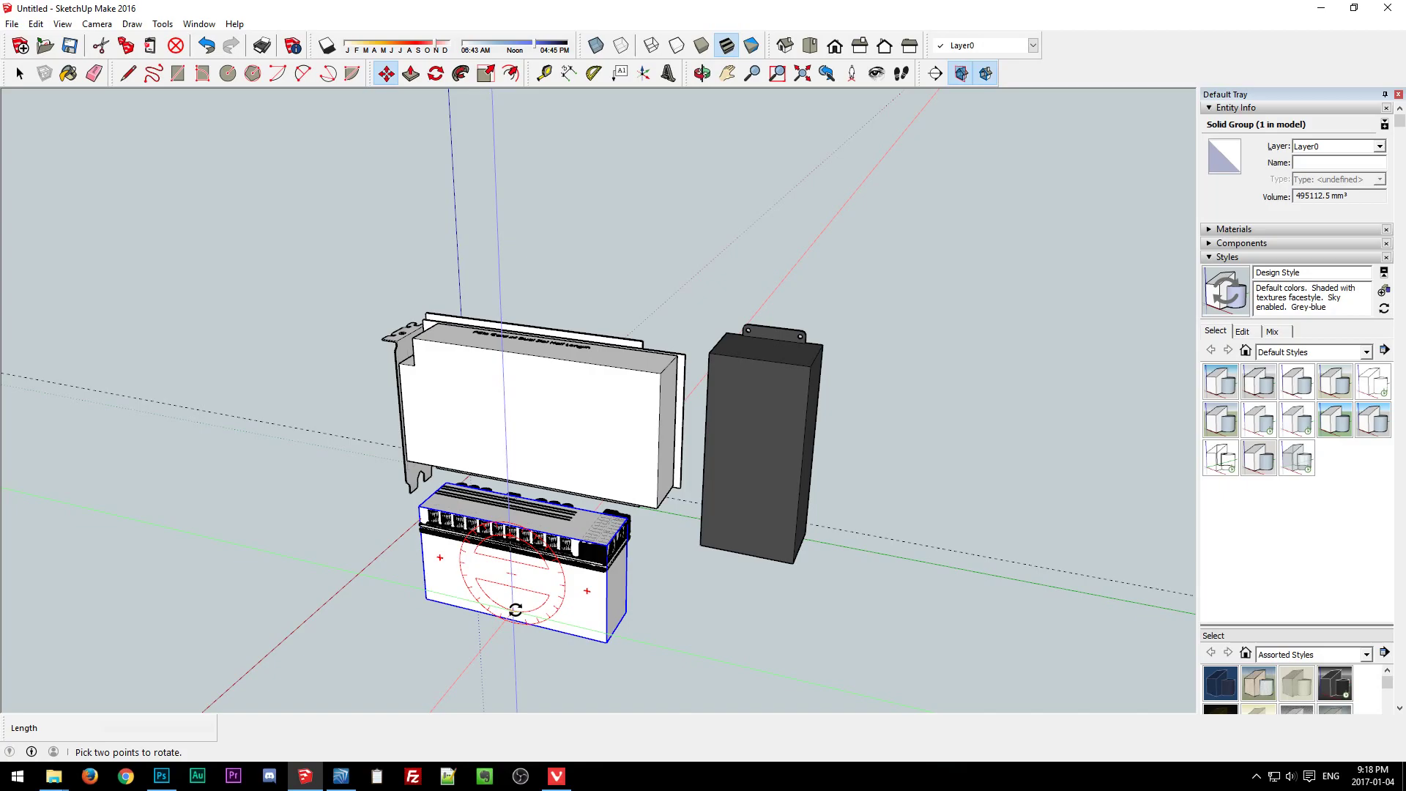
left_click(442, 558)
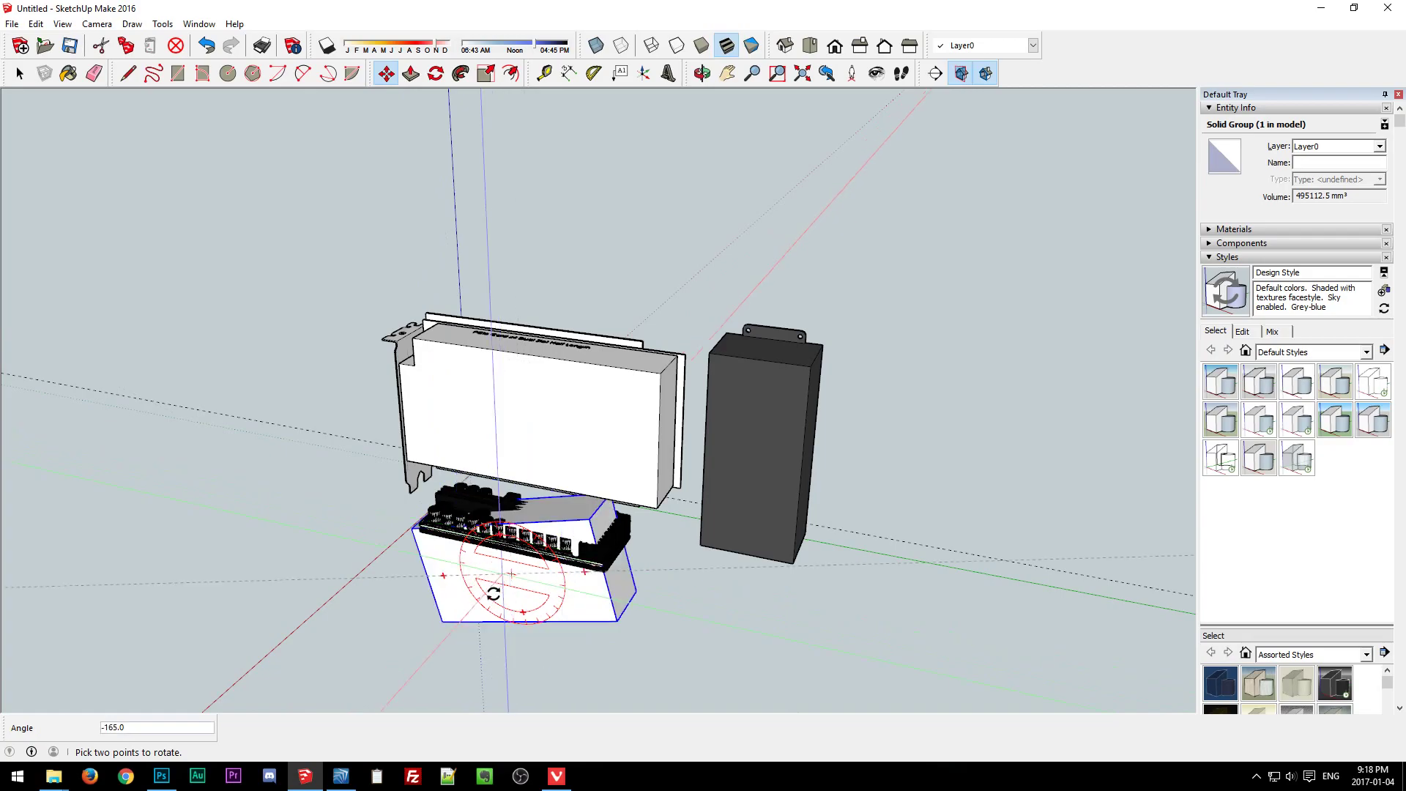
left_click(515, 613)
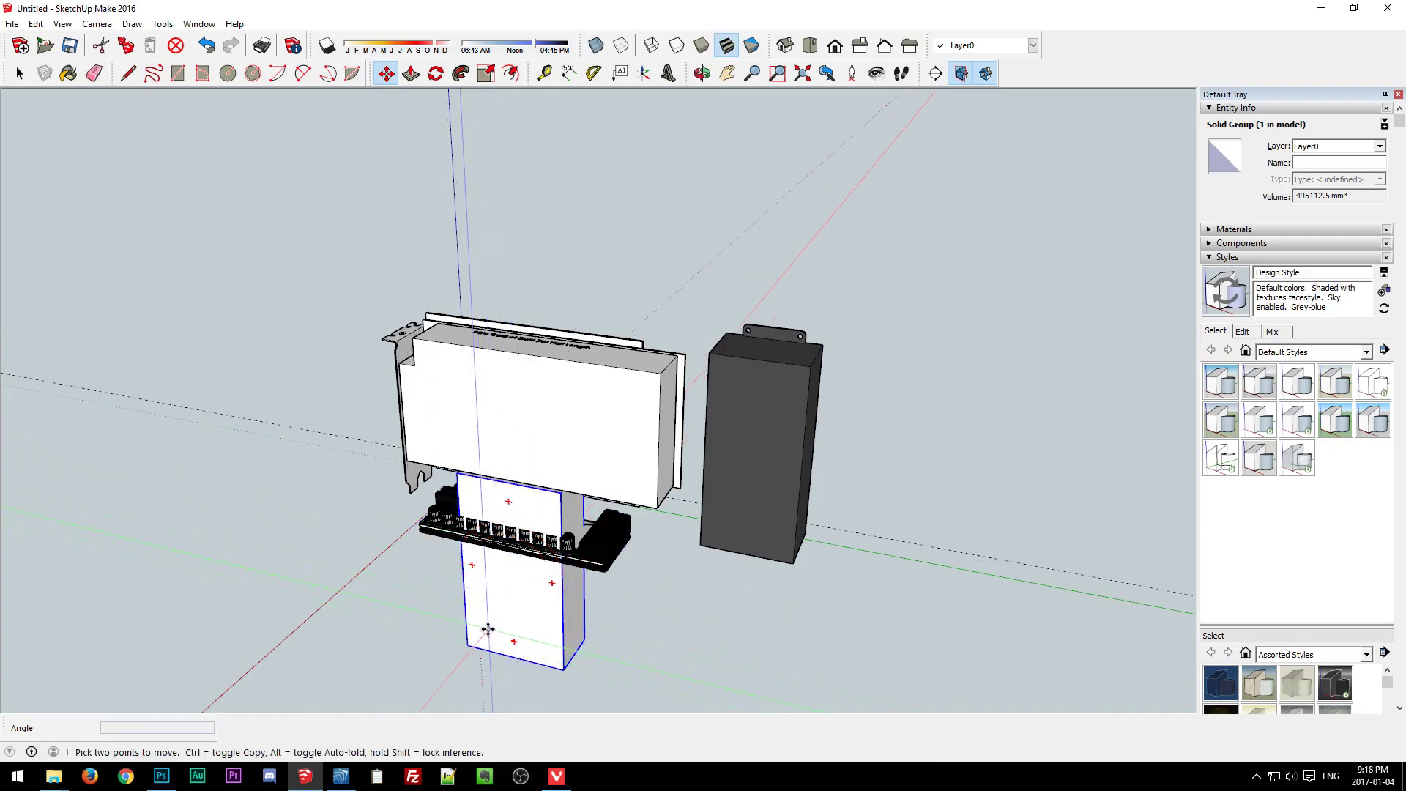
Move the upright light grey box onto the dark power supply behind the graphics card, overlapping it for a size comparison.
left_click(487, 628)
left_click(707, 546)
mouse_move(721, 506)
middle_mouse_down()
mouse_move(825, 418)
mouse_move(796, 434)
mouse_move(810, 399)
mouse_move(793, 434)
mouse_move(770, 425)
middle_mouse_up()
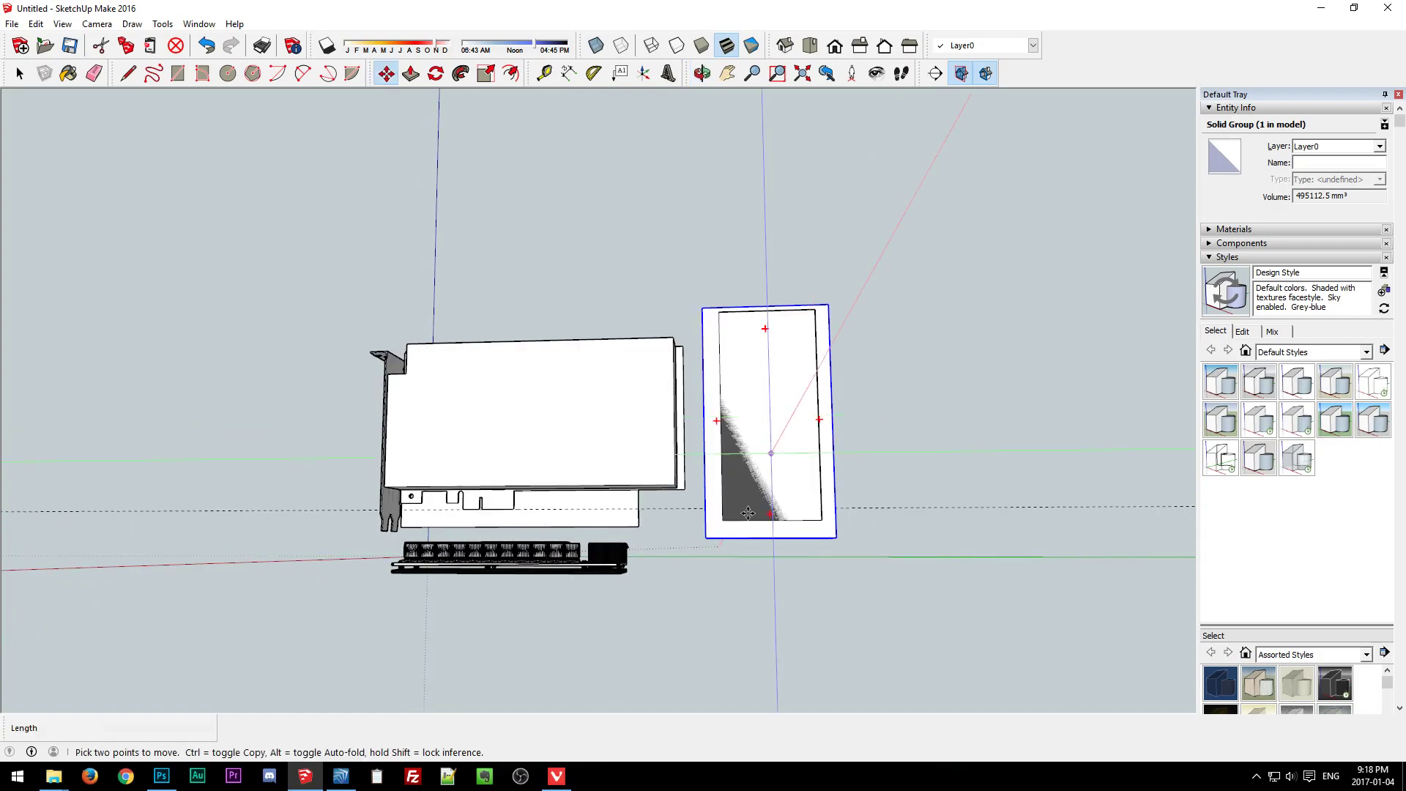
left_click(707, 539)
left_click(716, 529)
key("space")
middle_click_drag(684, 611, 731, 613)
left_click(797, 521)
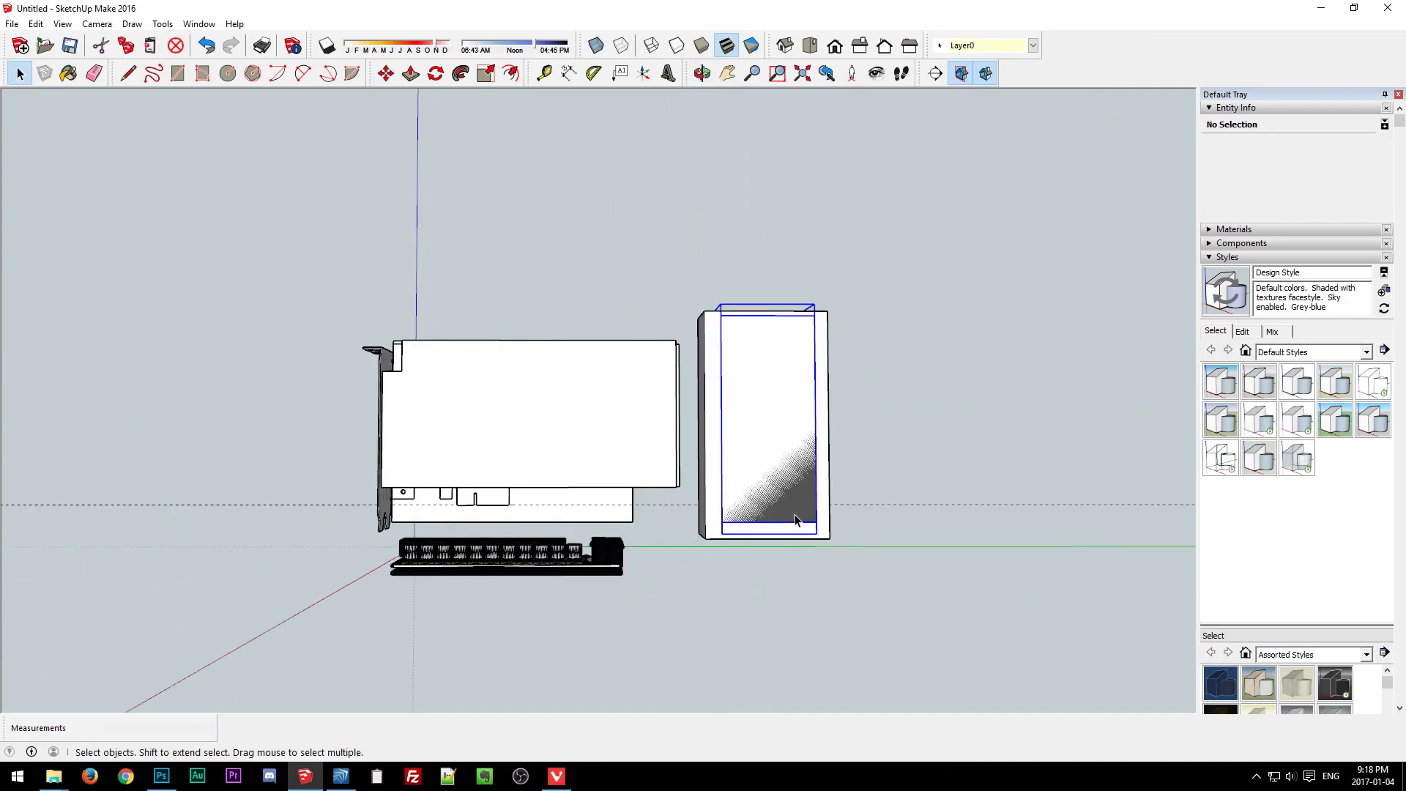
left_click(770, 610)
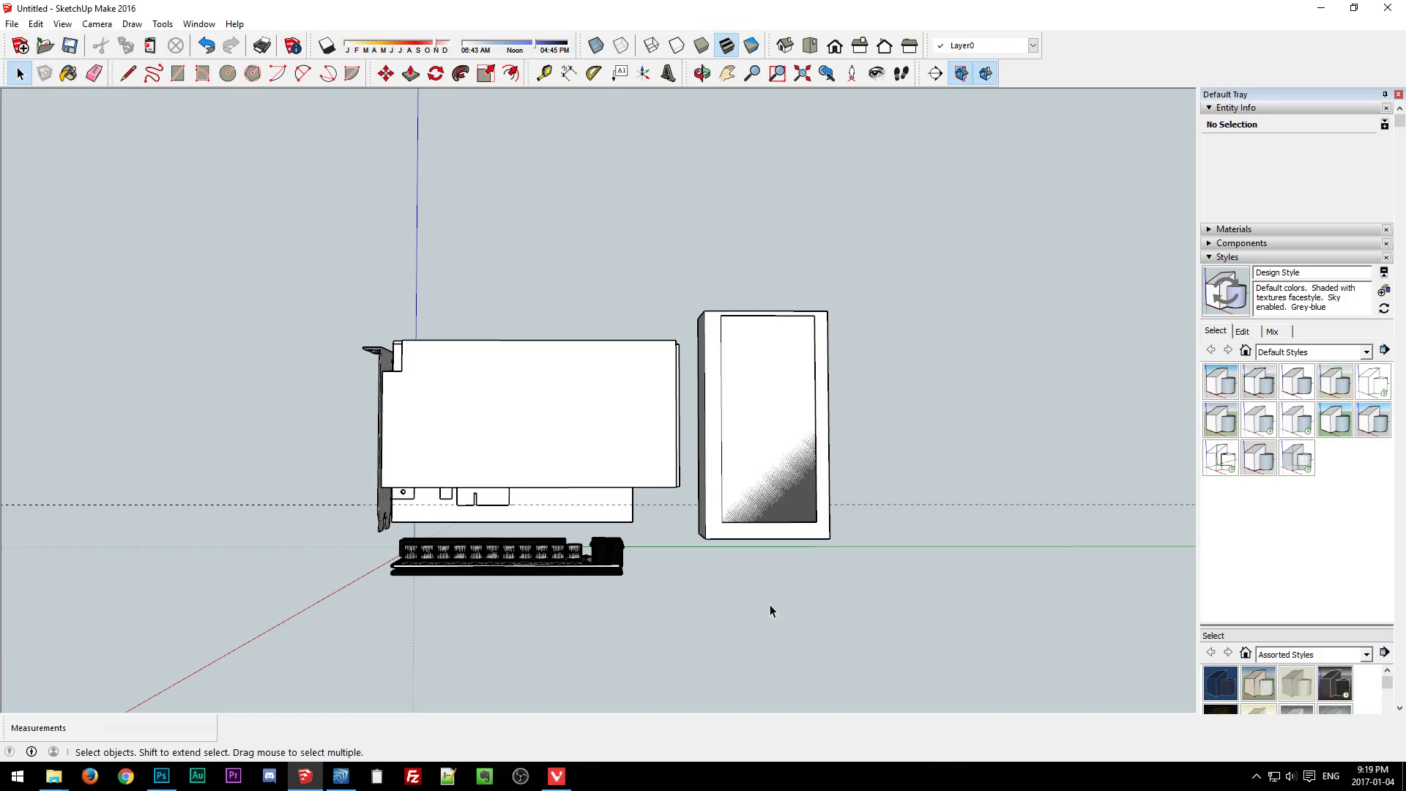
Measure from the light grey box's lower front corner down to the DC-ATX board's underside level, and from its upper corner upward.
key("t")
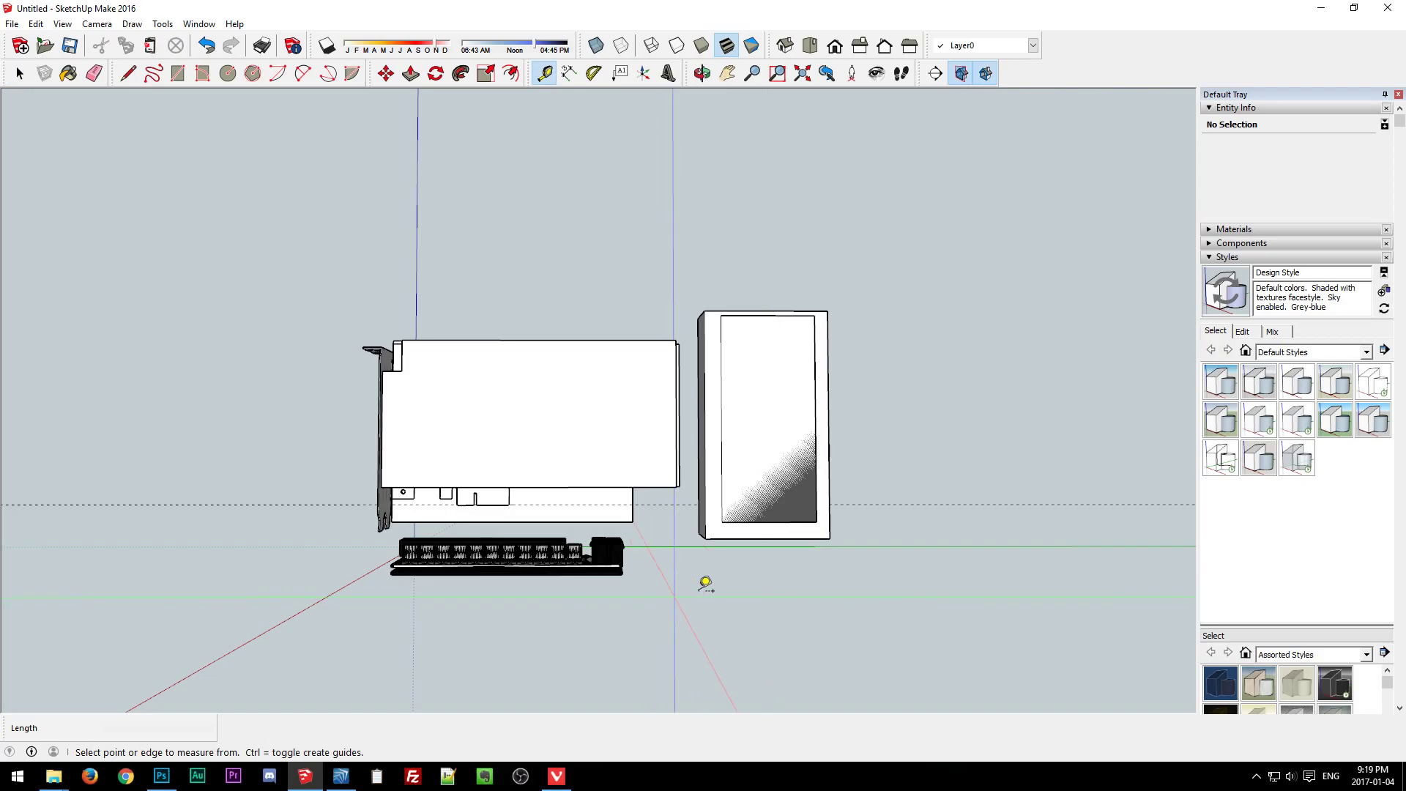
left_click(706, 539)
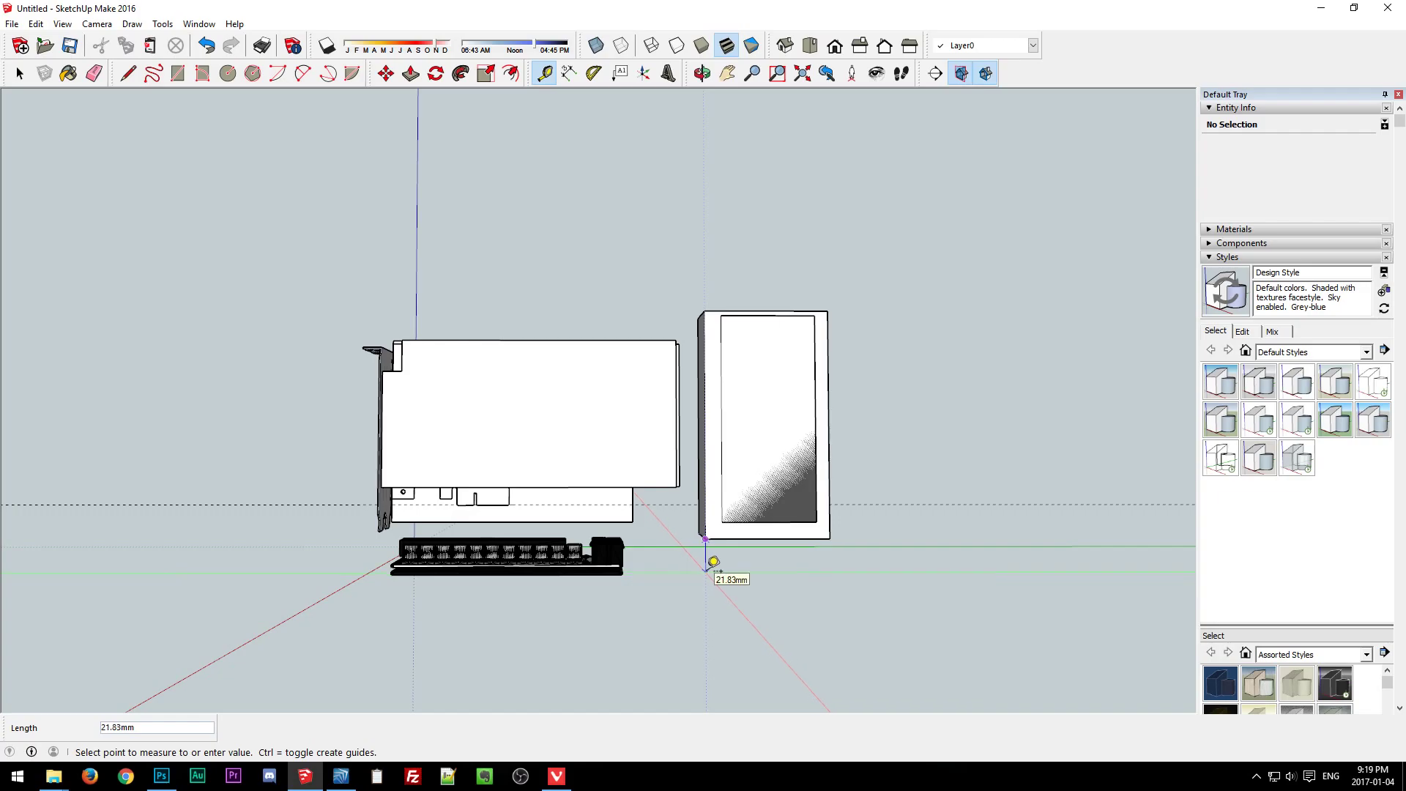
key("space")
key("t")
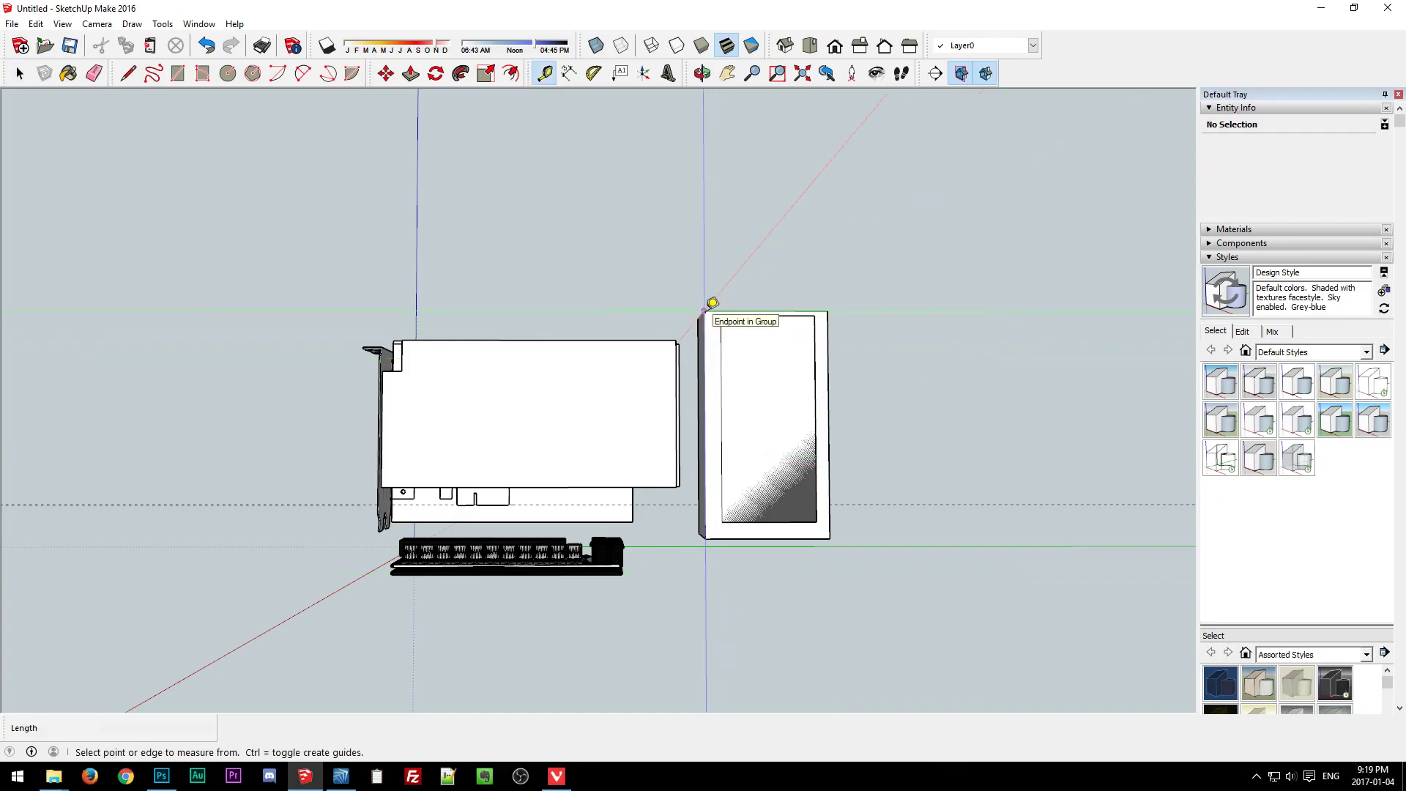
left_click(705, 310)
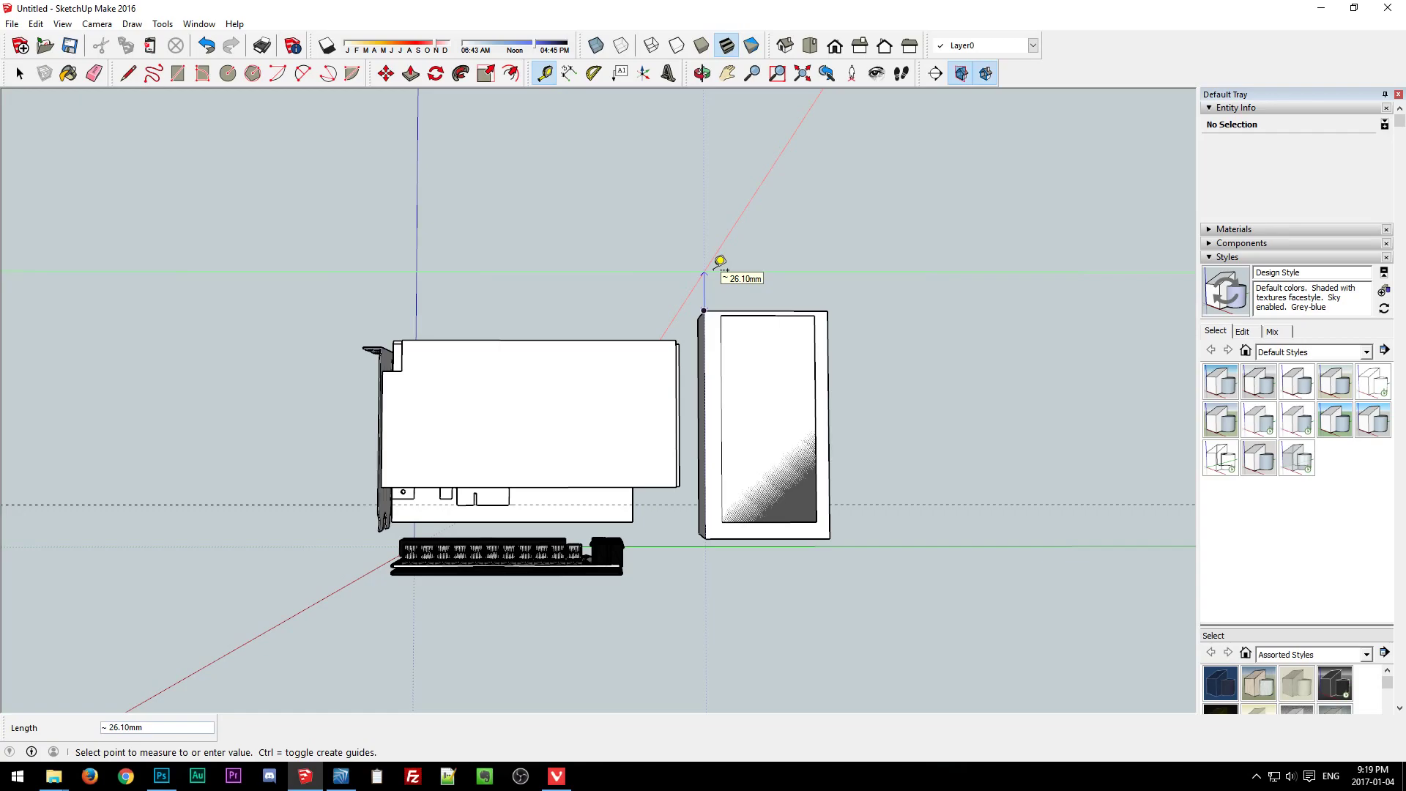
key("space")
Examine the upright light grey box against the dark power supply, the graphics card and the DC-ATX board from several angles.
left_click(764, 538)
middle_click_drag(763, 538, 728, 687)
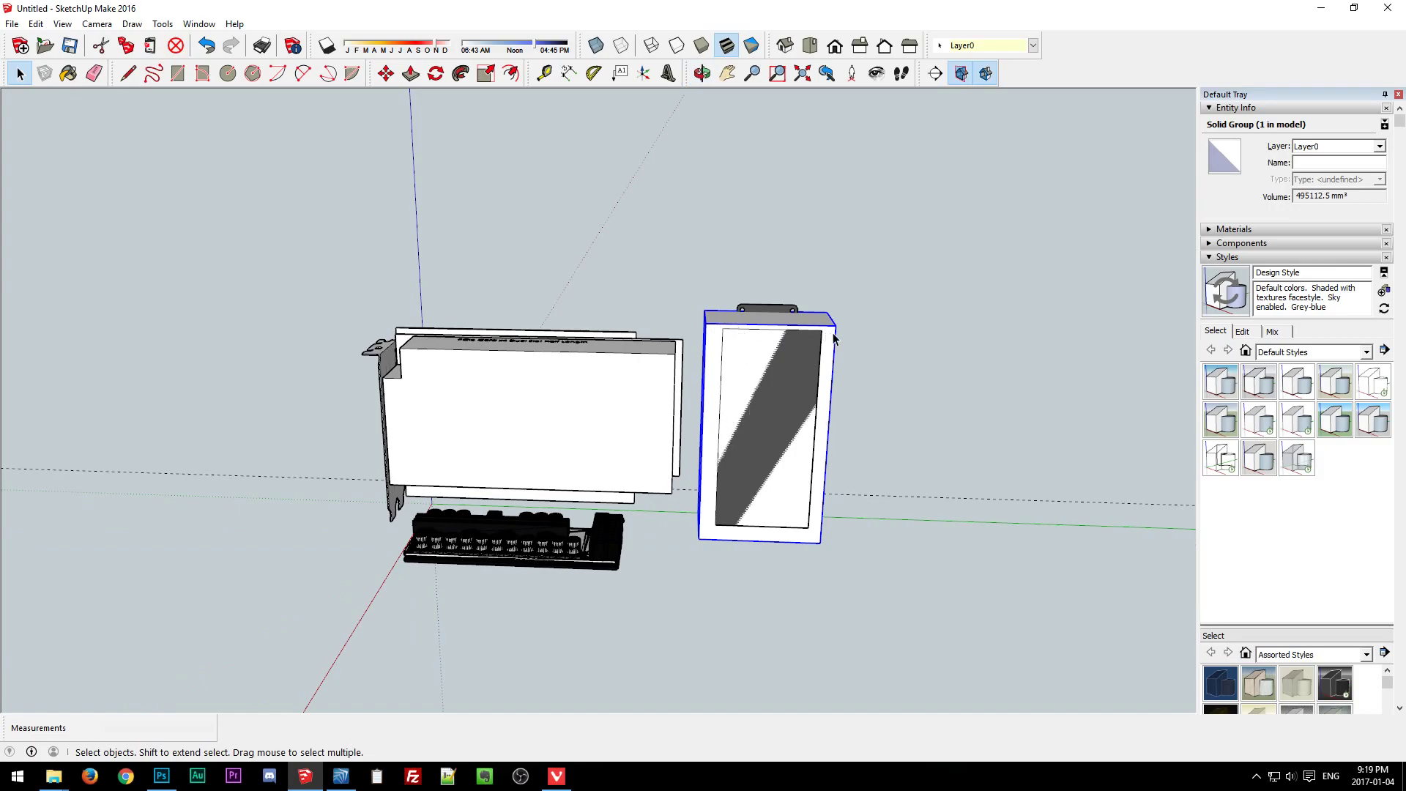
left_click(957, 375)
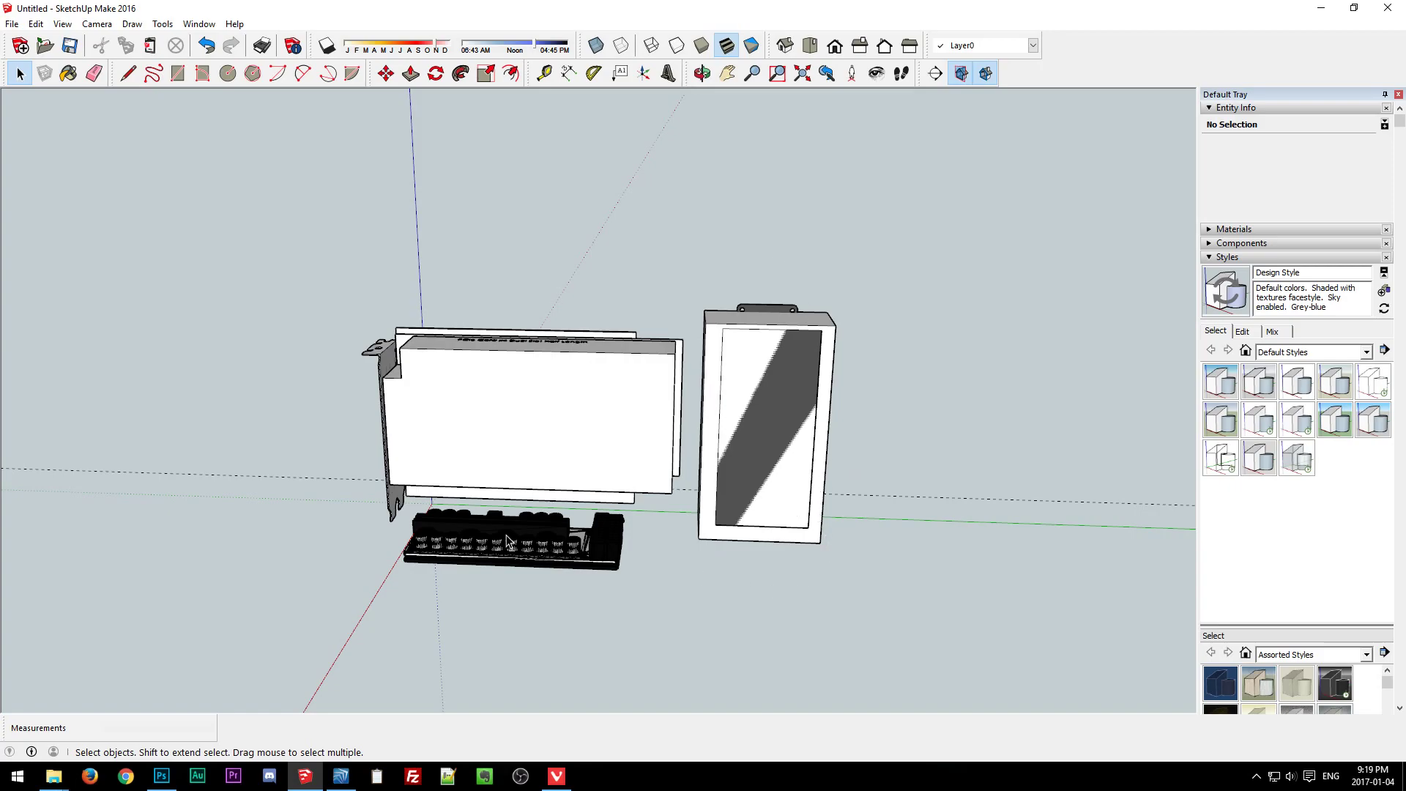
middle_click_drag(563, 589, 966, 477)
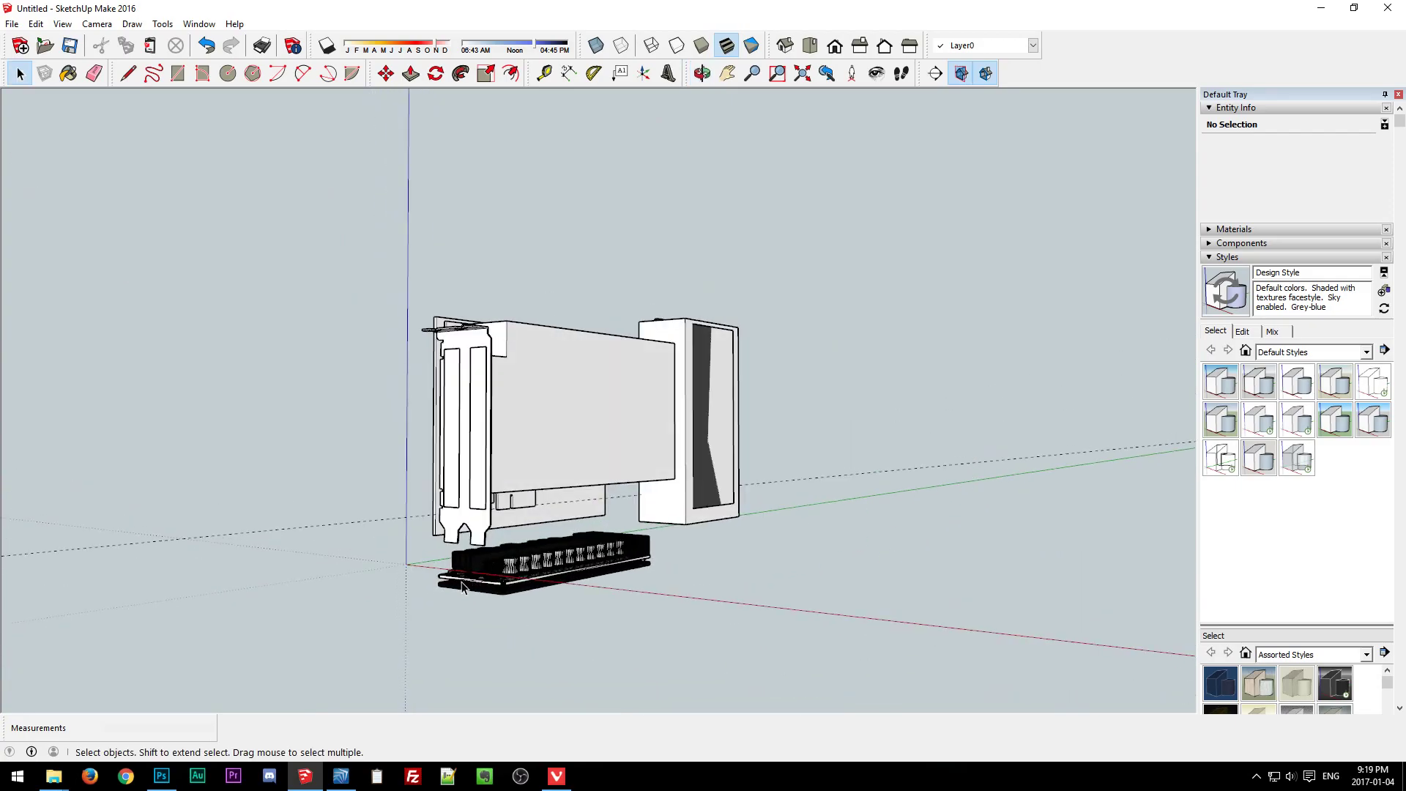
middle_click_drag(767, 546, 571, 663)
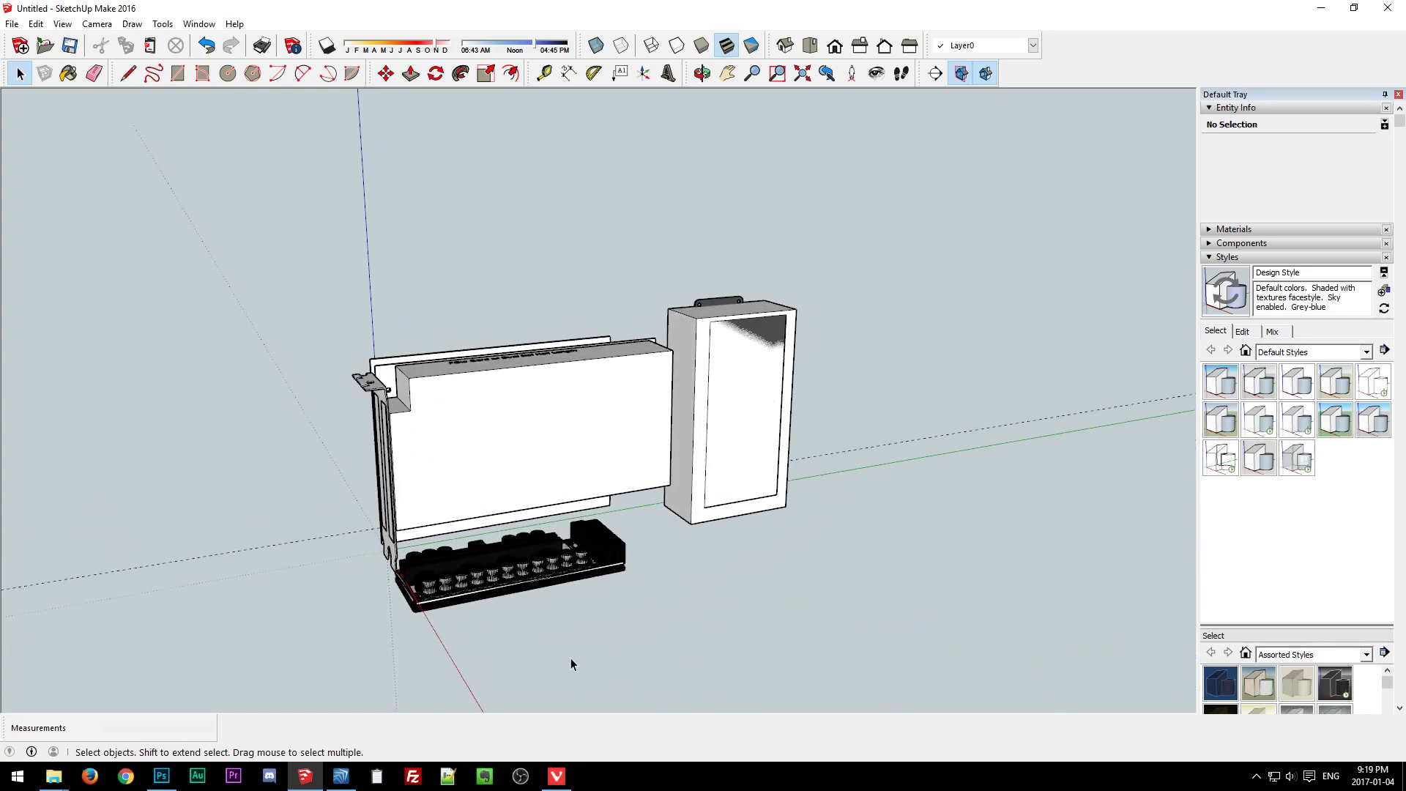
left_click(697, 522)
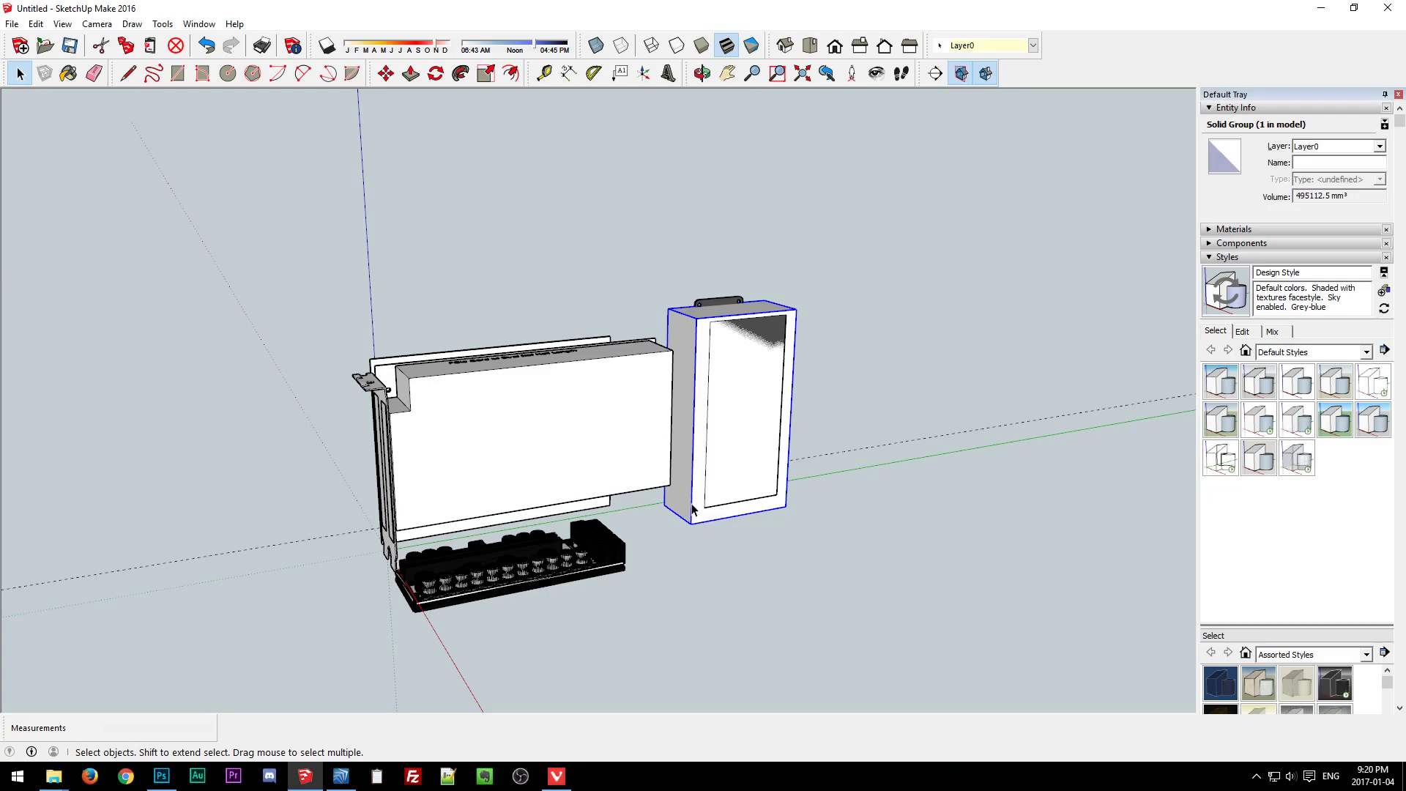
left_click(668, 557)
left_click(700, 518)
left_click(732, 561)
left_click(696, 517)
left_click(705, 612)
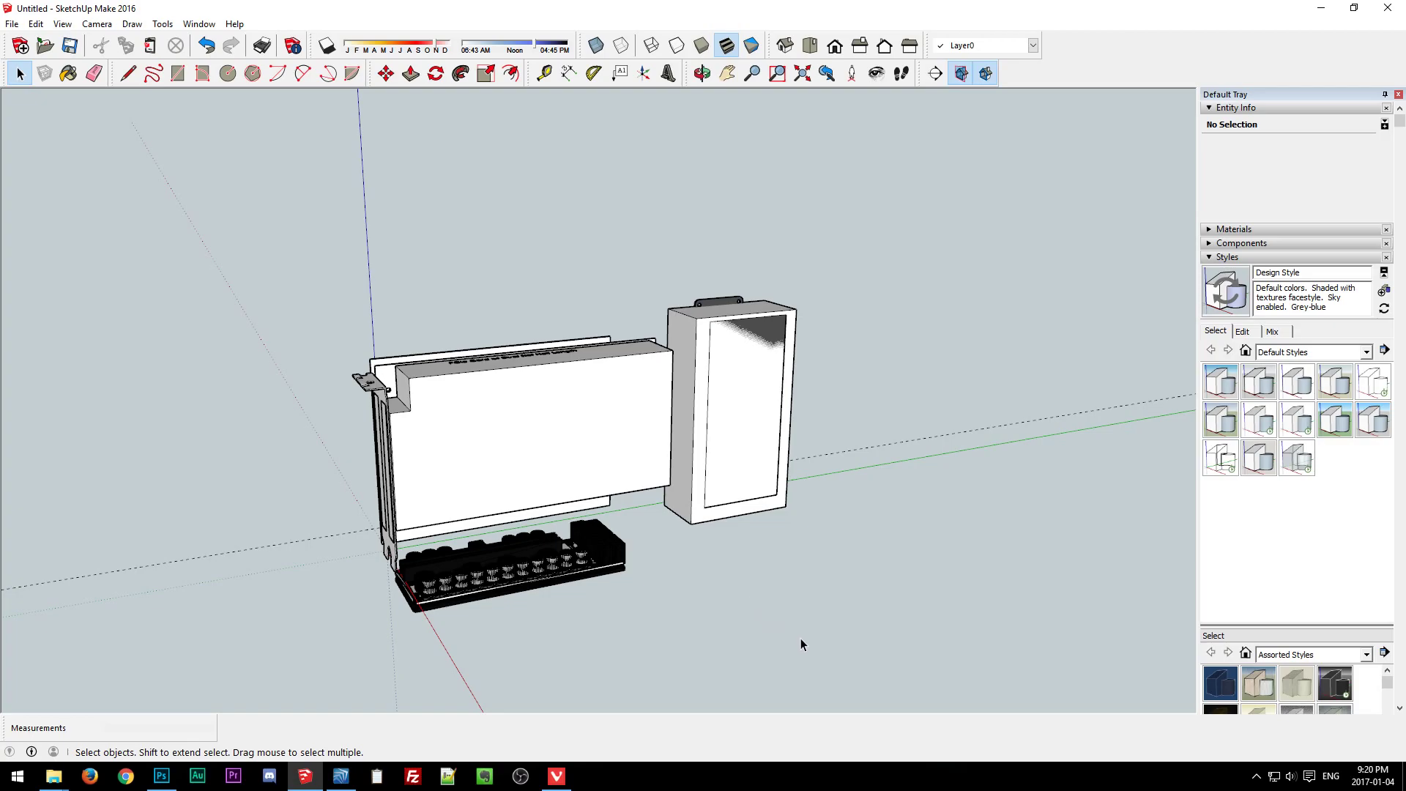
Move the light grey box off the dark power supply to a clear spot well behind it.
middle_click_drag(801, 638, 651, 596)
left_click(686, 547)
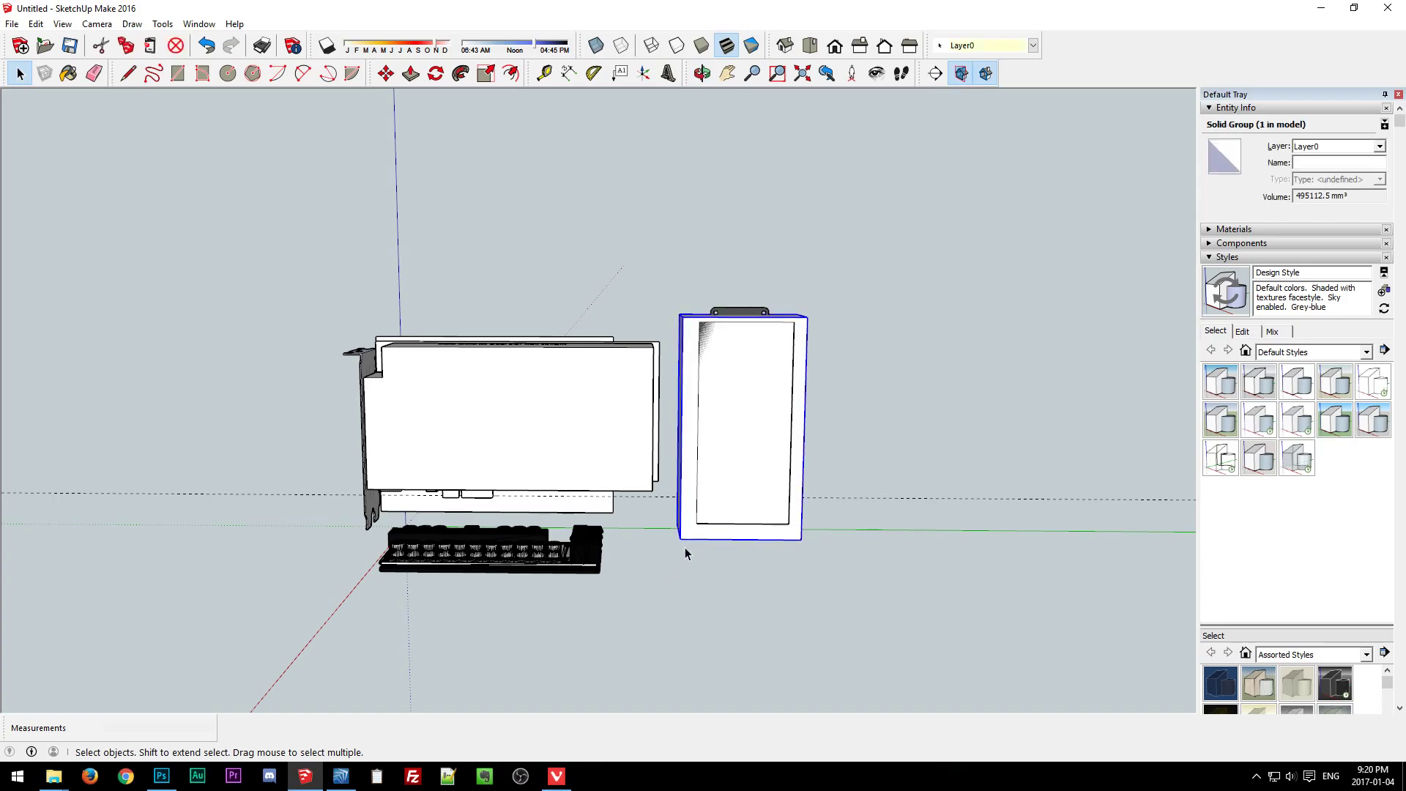
key("m")
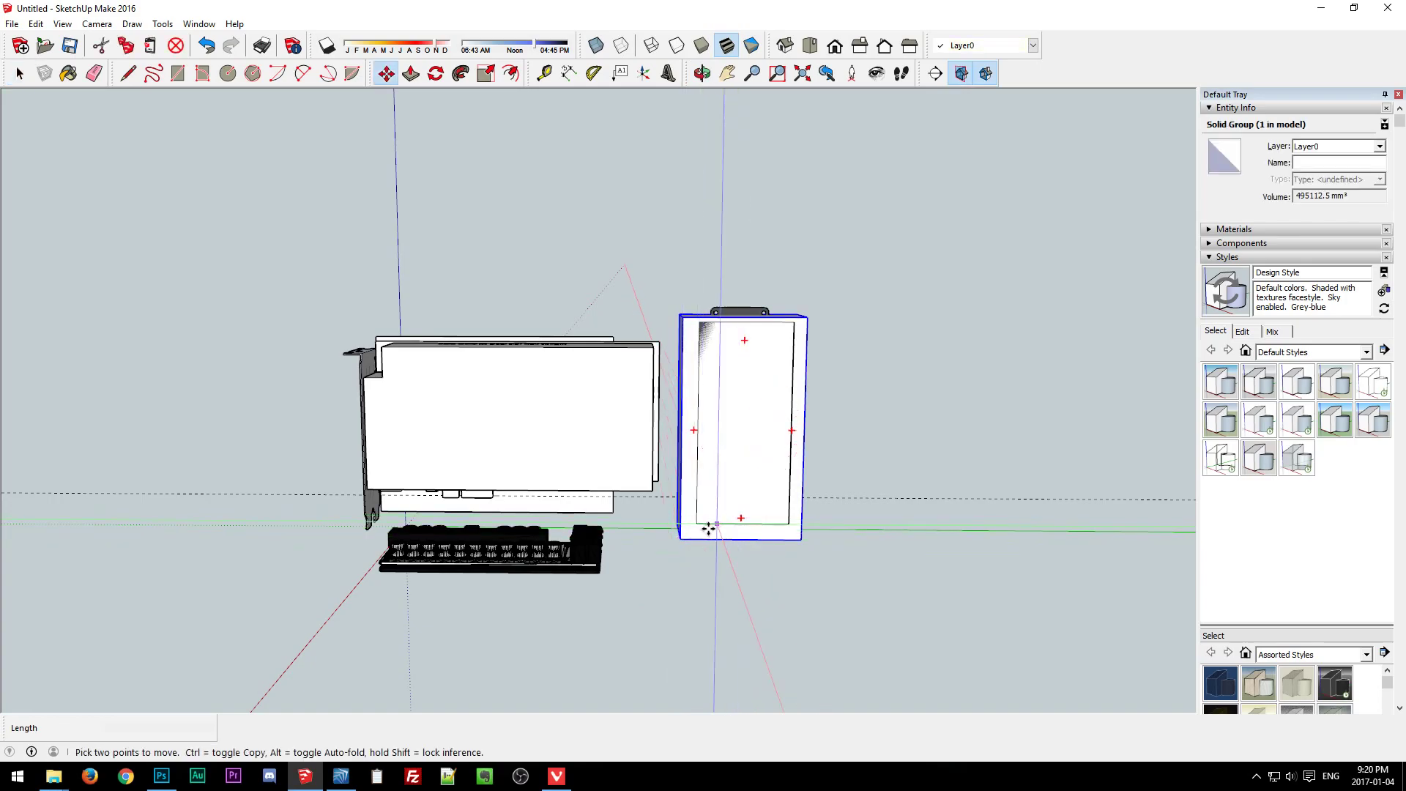
left_click(693, 532)
left_click(1093, 569)
key("space")
left_click(857, 641)
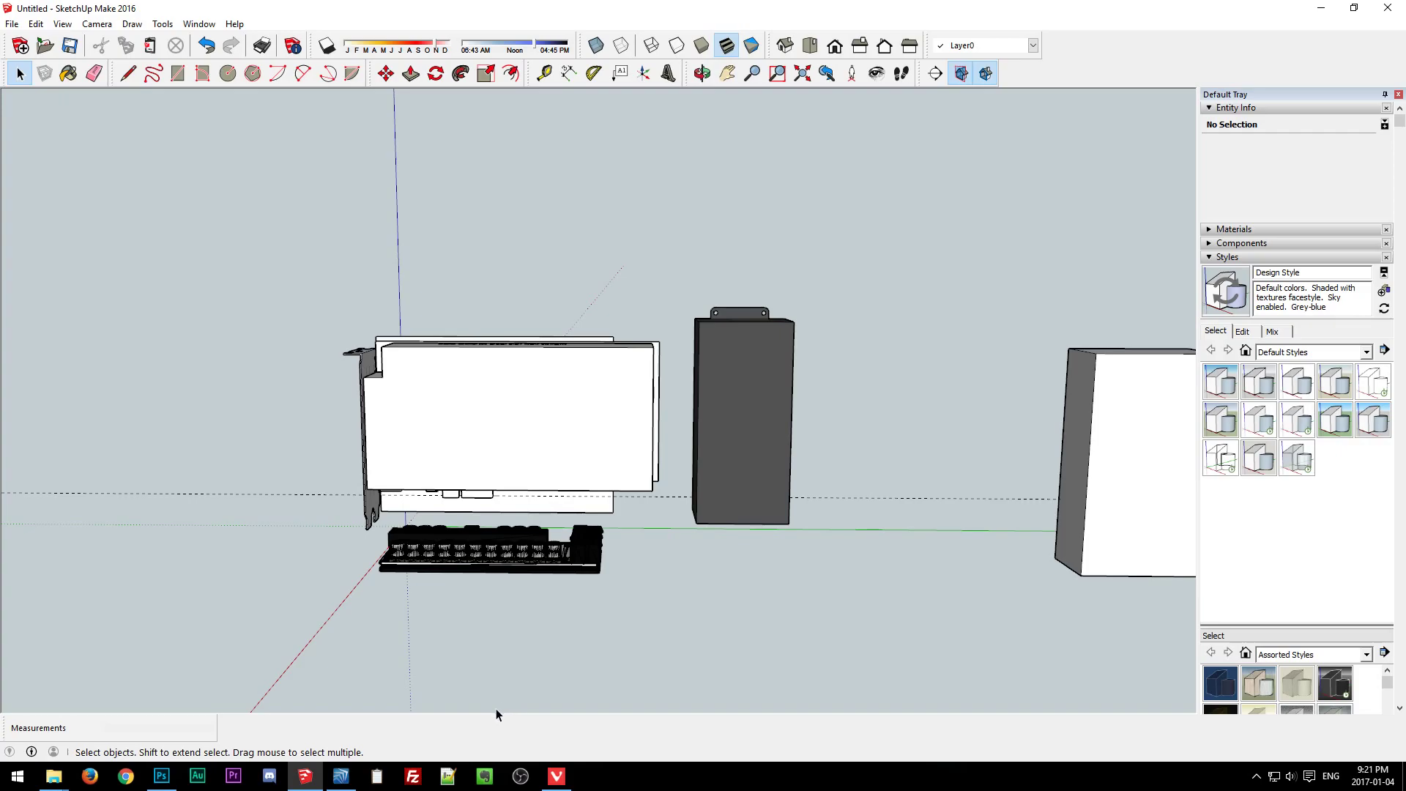
Rotate the light grey box from its upright position so that it lies lengthwise, parallel to the graphics card.
scroll(747, 627, "down", 1)
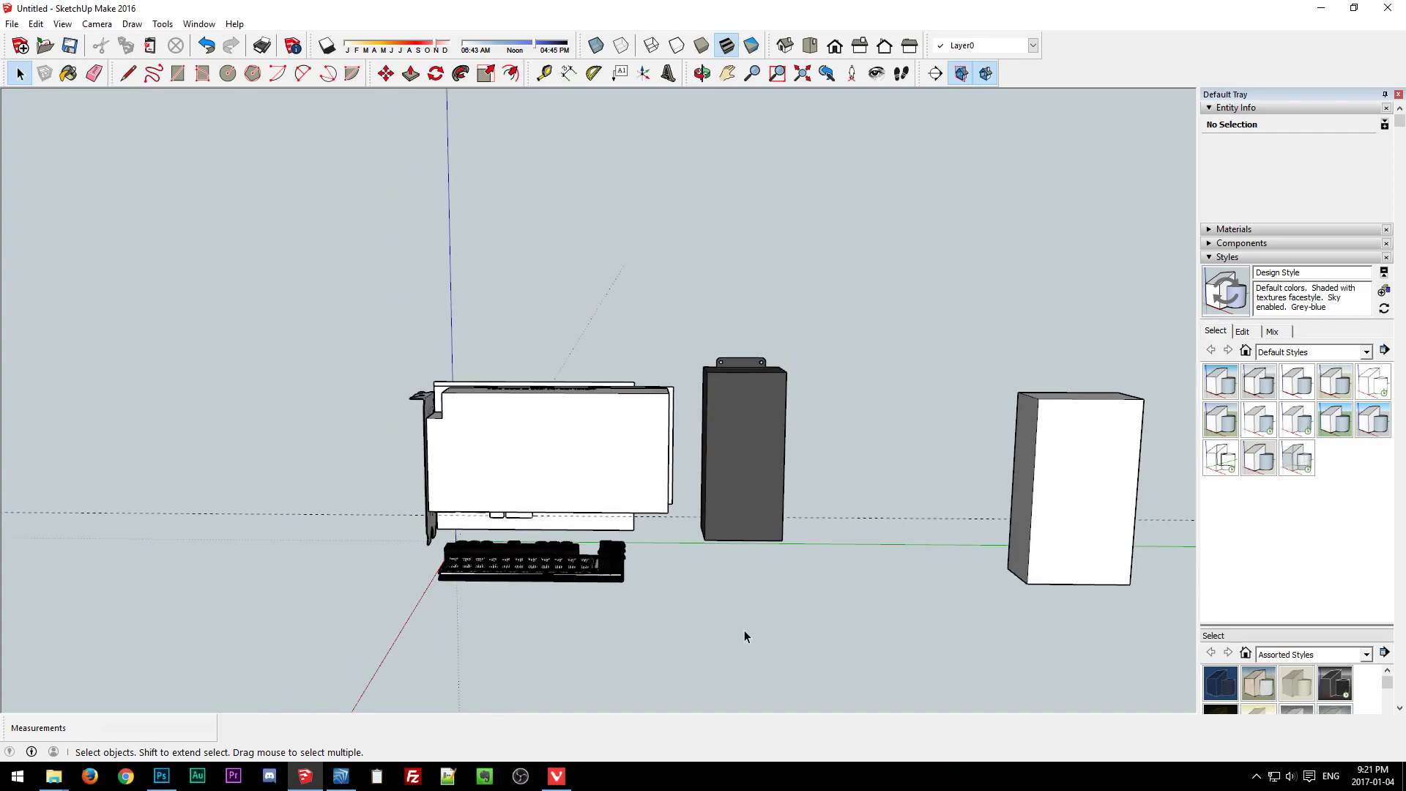
left_click(1047, 576)
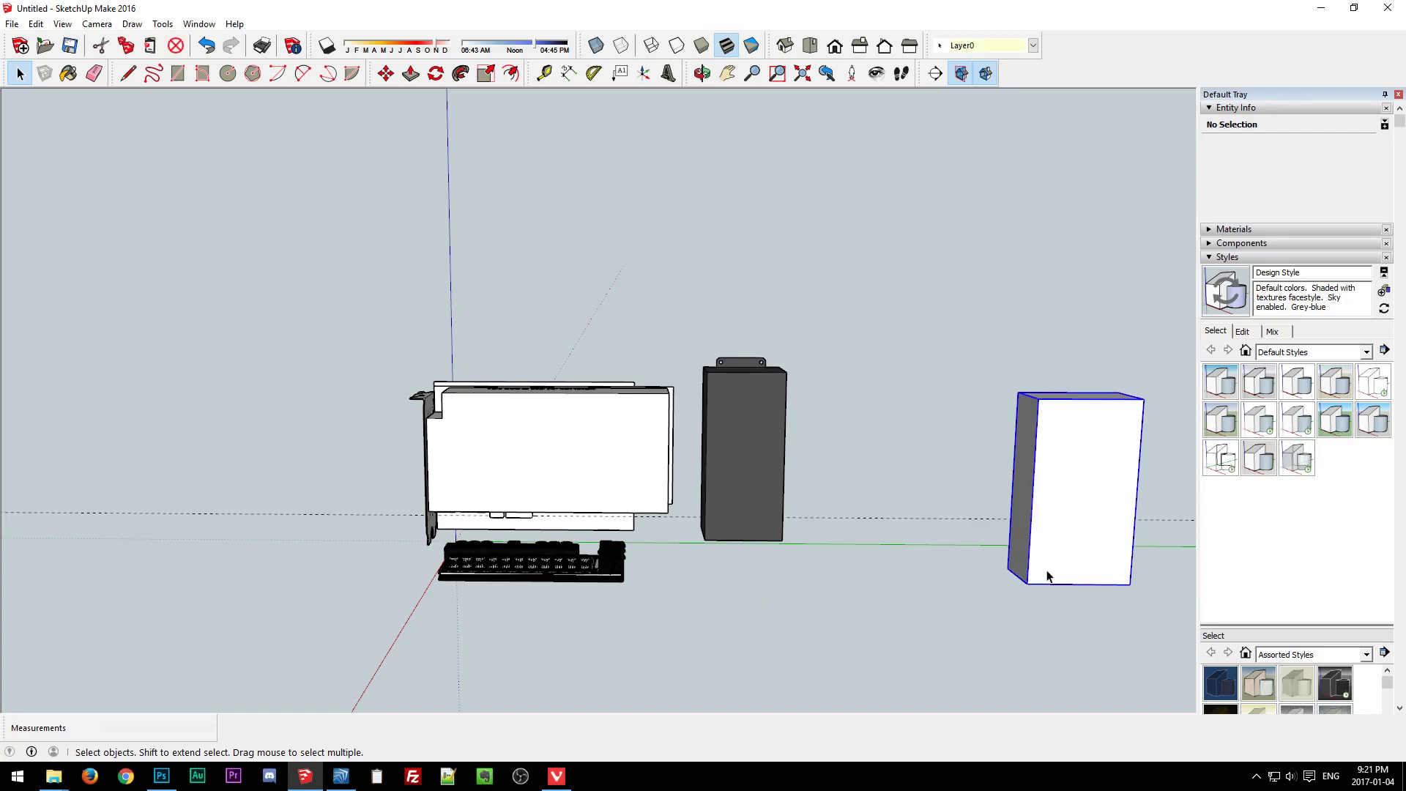
left_click(755, 604)
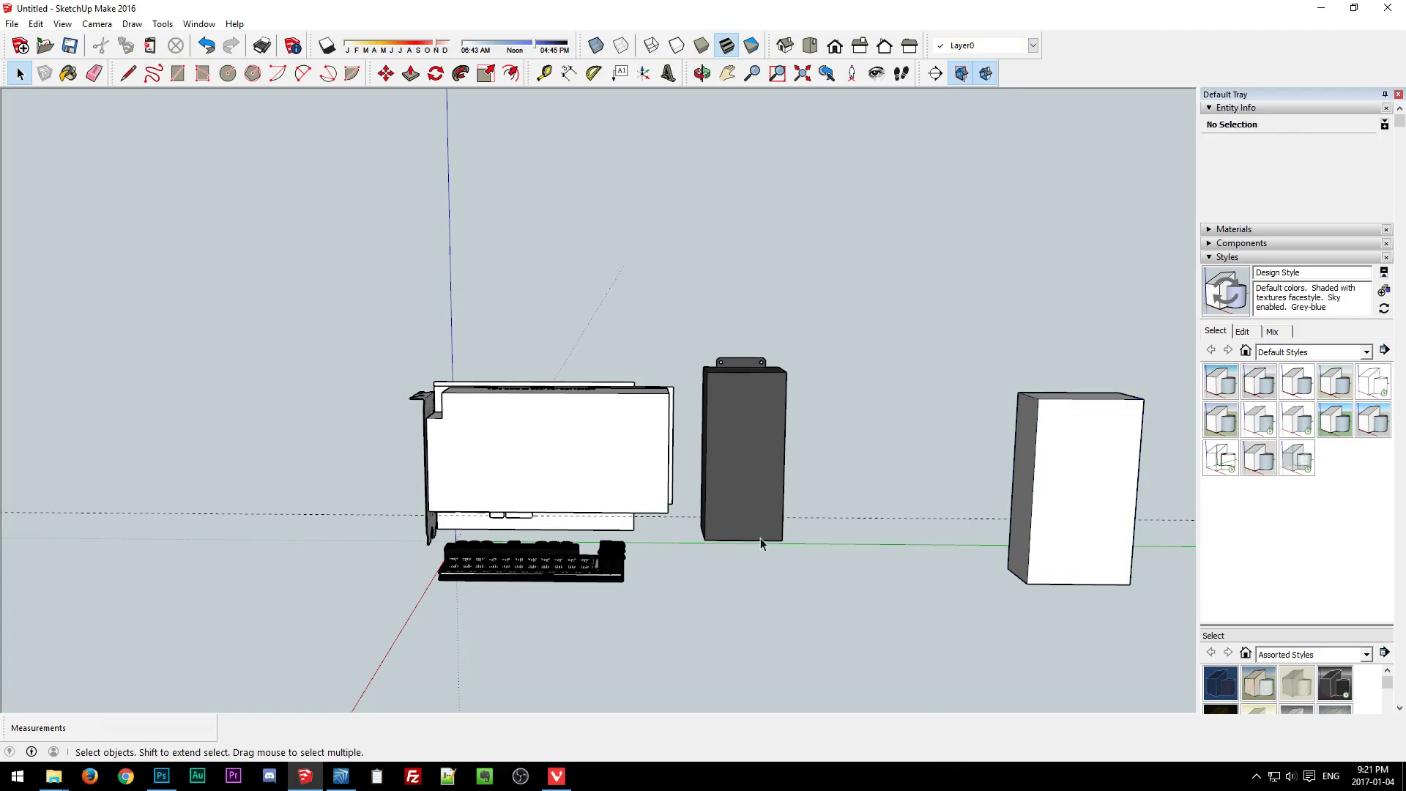
middle_click_drag(767, 526, 1048, 336)
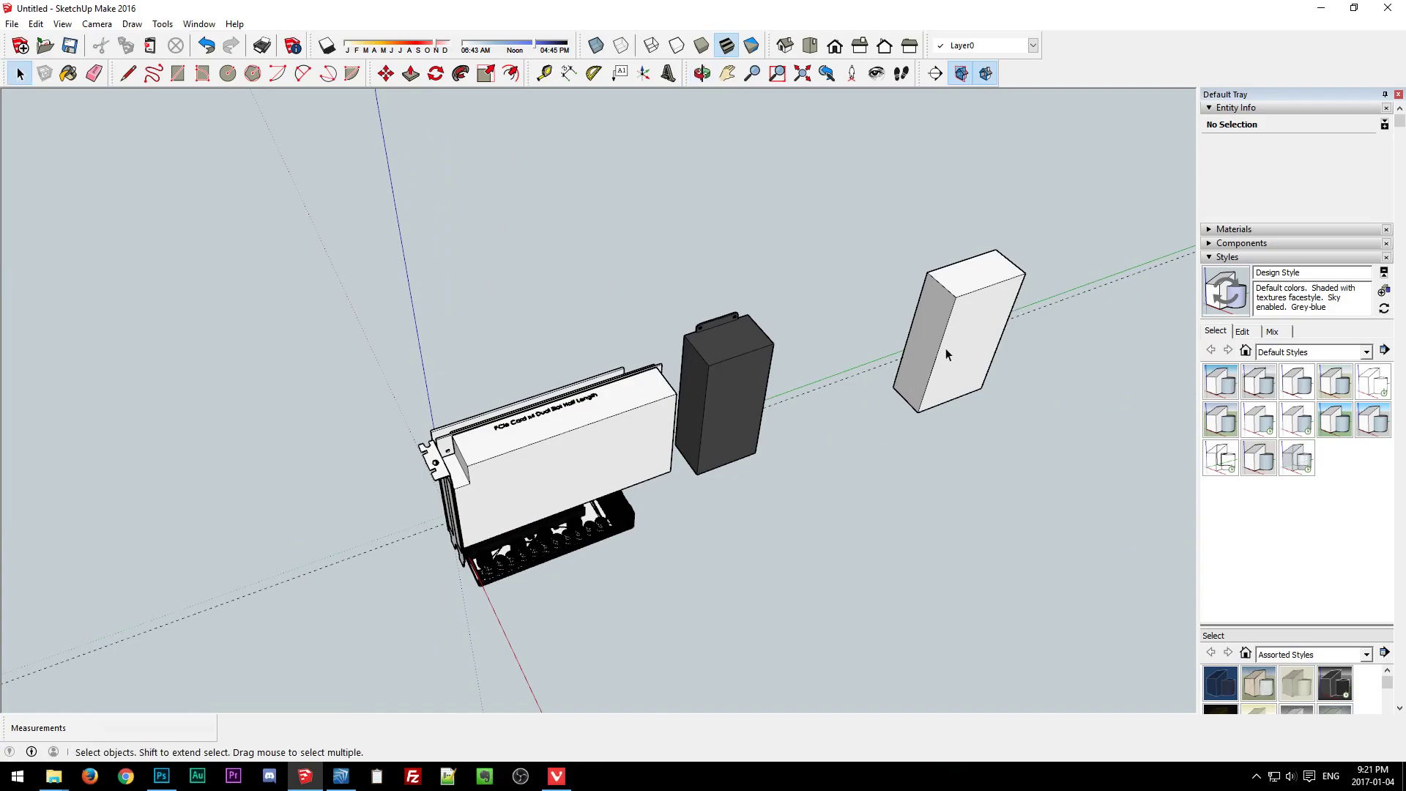
middle_click_drag(830, 480, 987, 358)
middle_click_drag(848, 500, 835, 345)
middle_click_drag(896, 506, 706, 559)
key("m")
left_click(887, 416)
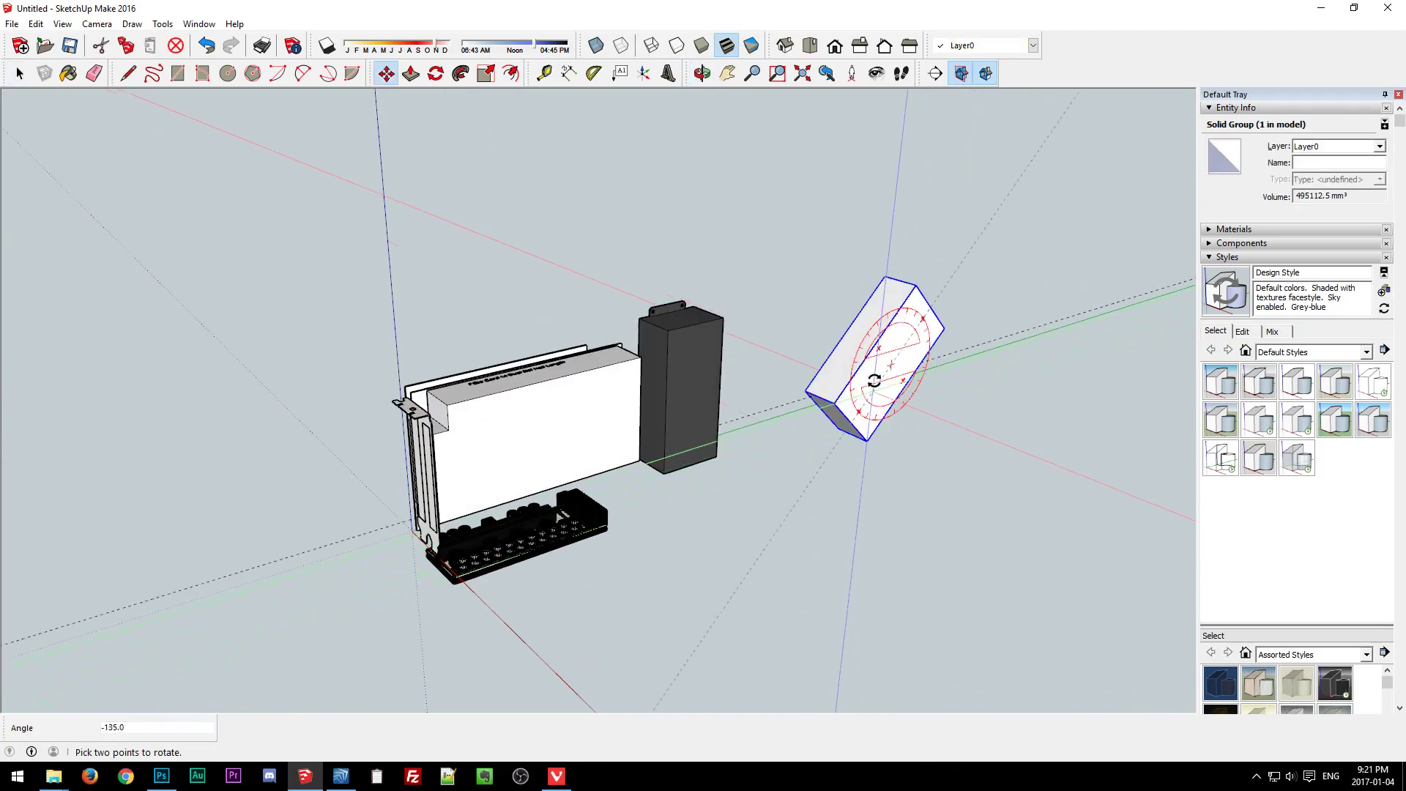
left_click(863, 377)
Move the light grey box beside the motherboard, on the side facing away from the graphics card.
middle_click_drag(863, 377, 967, 477)
left_click(798, 335)
middle_click_drag(502, 471, 669, 449)
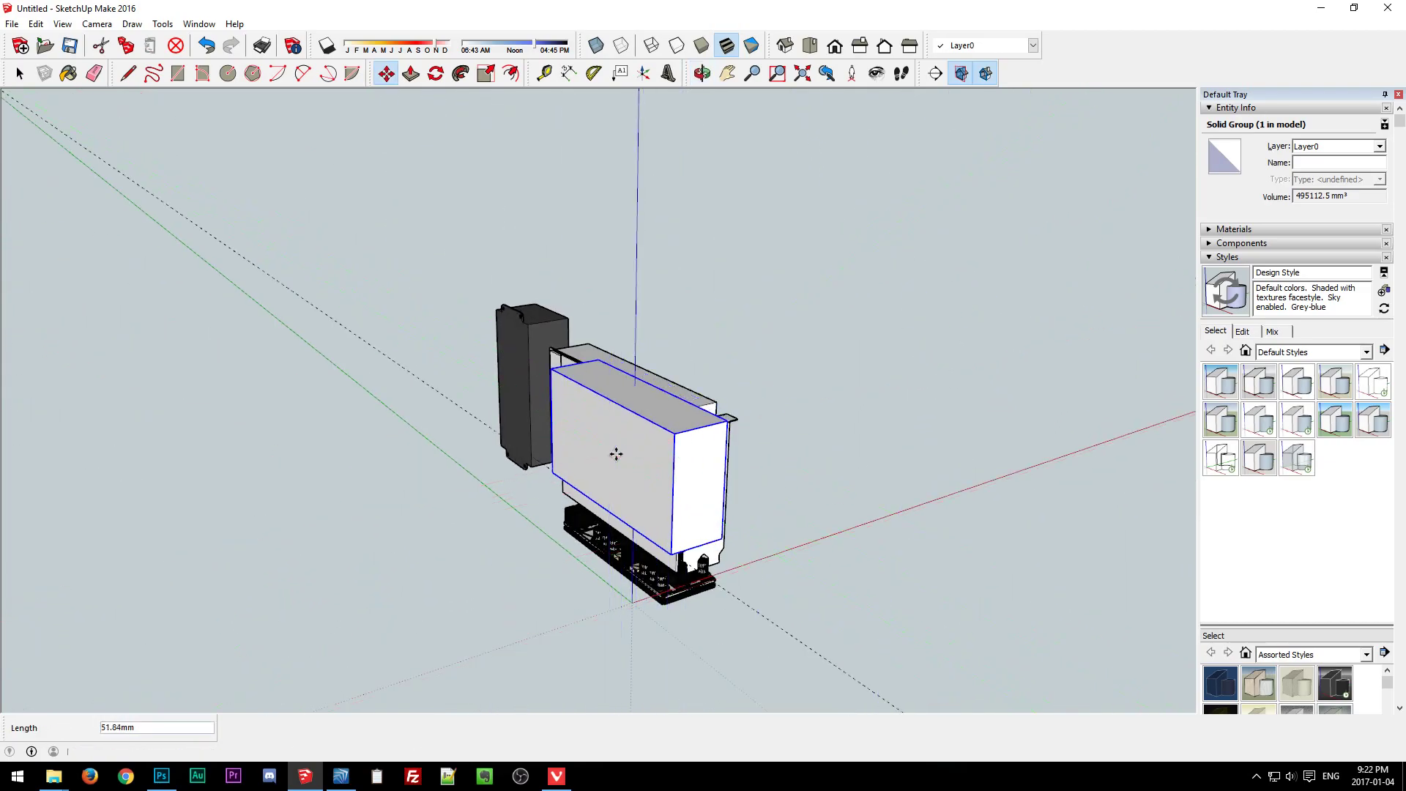
middle_click_drag(593, 428, 465, 383)
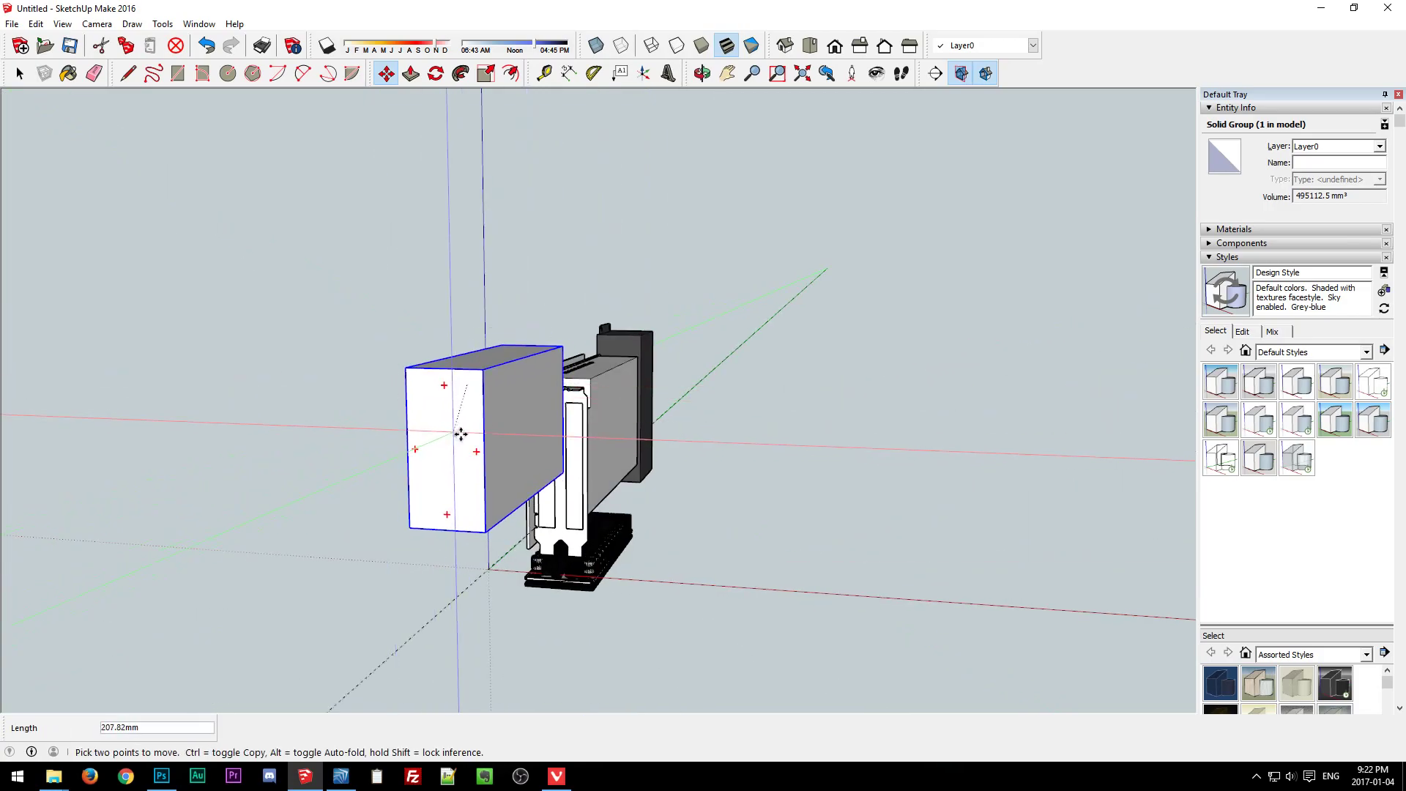
left_click(488, 467)
key("space")
left_click(518, 541)
Delete the dark power supply and the DC-ATX board.
middle_click_drag(571, 471, 583, 338)
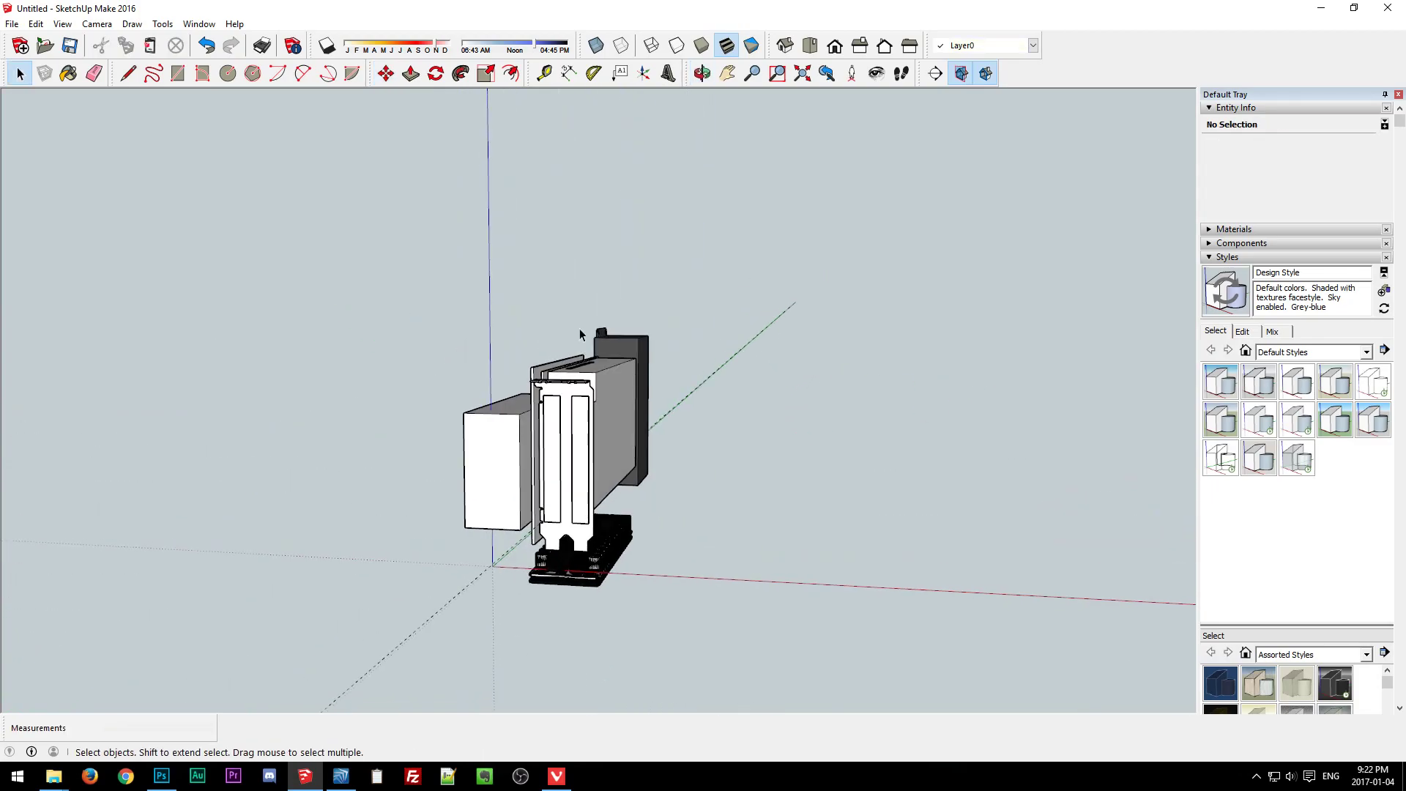
left_click(639, 348)
key("Delete")
left_click(582, 573)
key("Delete")
Examine the light grey box's position against the motherboard and graphics card from the front, side and above.
middle_click_drag(568, 605, 615, 454)
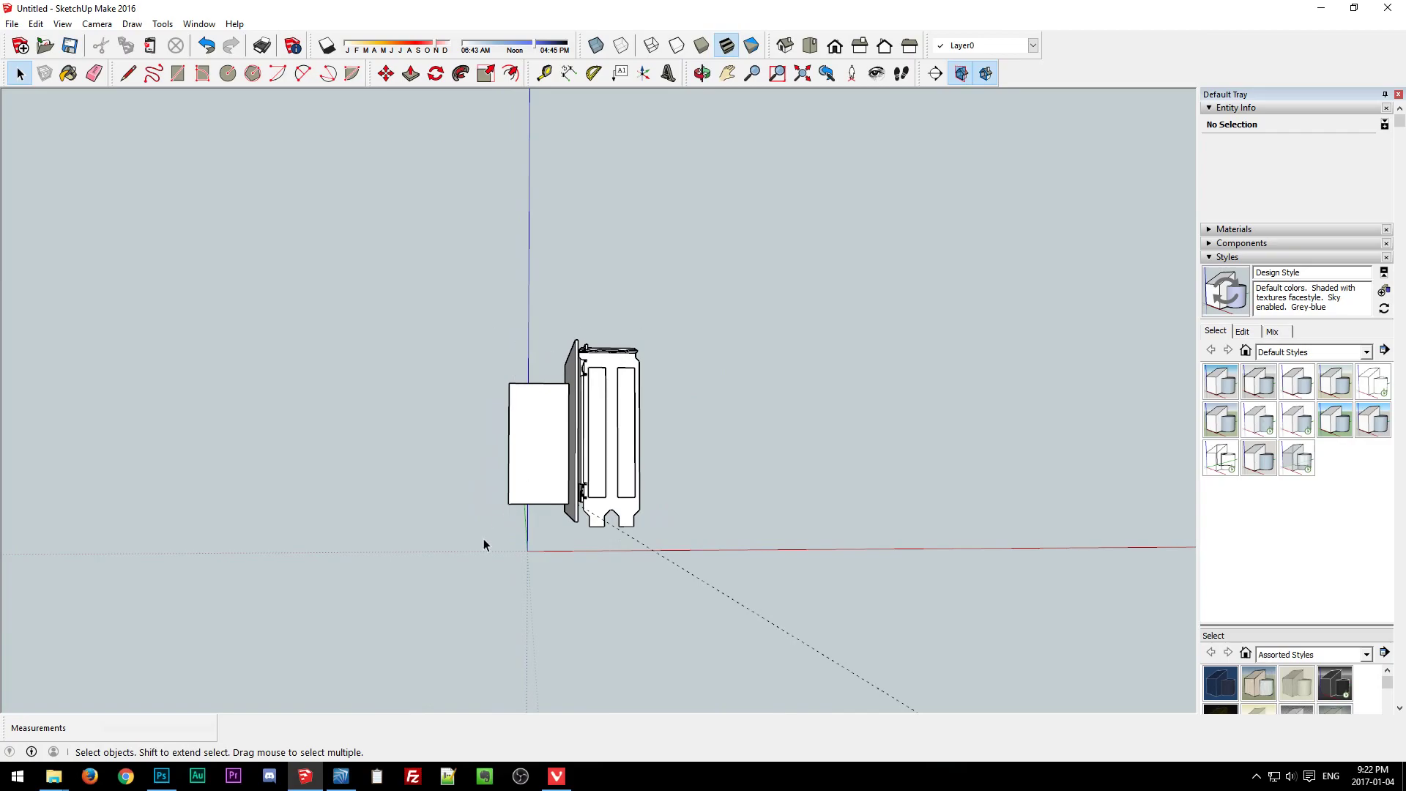
middle_click_drag(425, 524, 1002, 547)
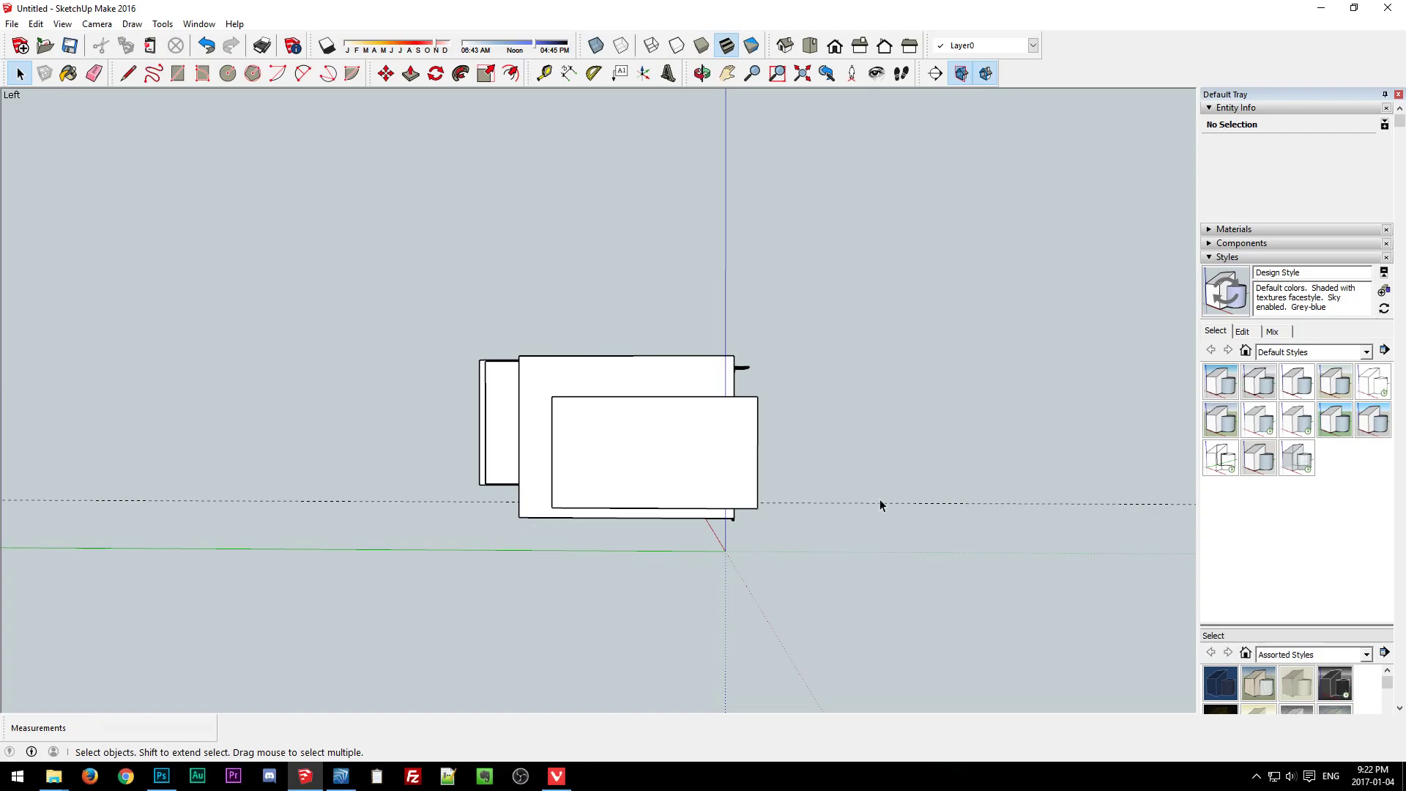
middle_click_drag(864, 446, 676, 370)
middle_click_drag(729, 571, 301, 495)
middle_click_drag(659, 468, 791, 493)
key("space")
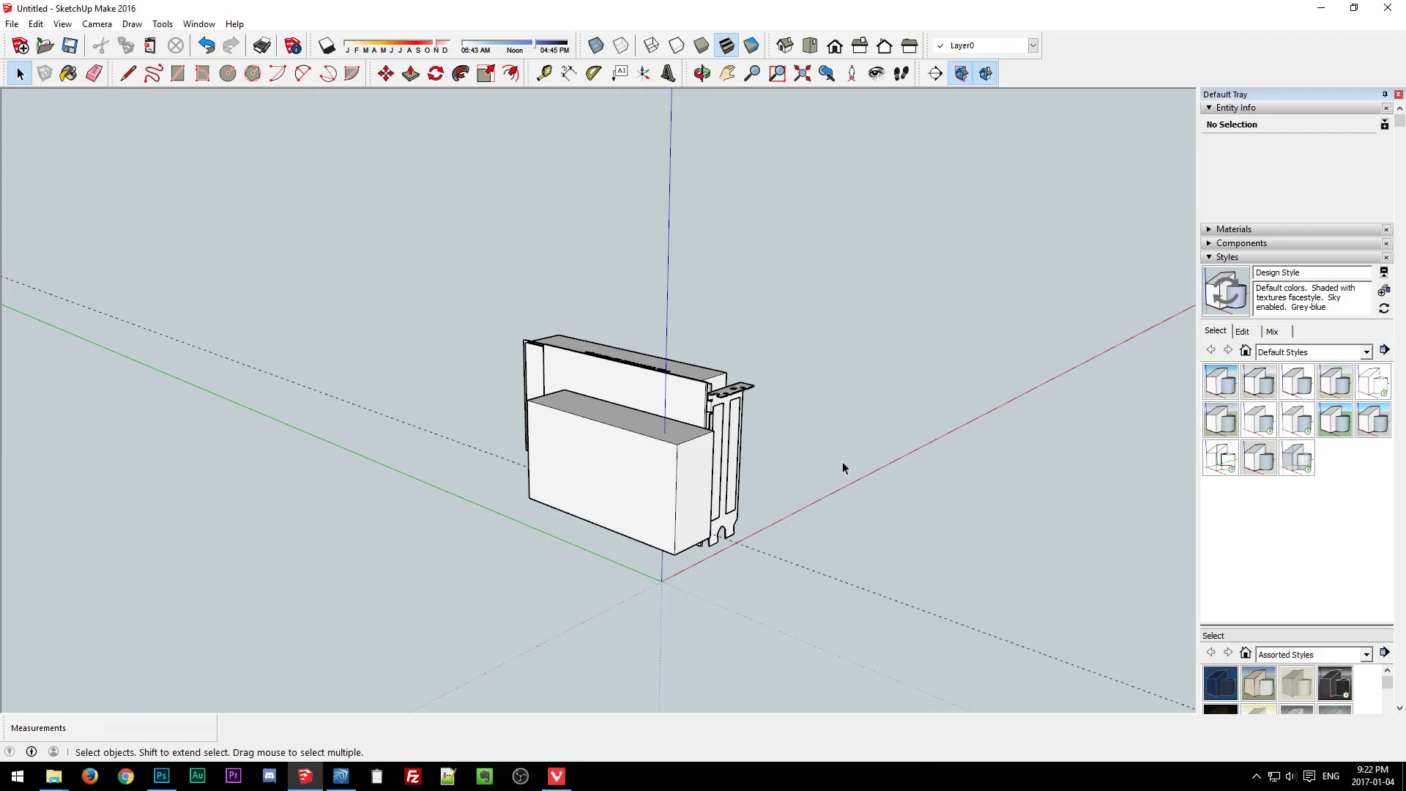
middle_click_drag(828, 453, 901, 467)
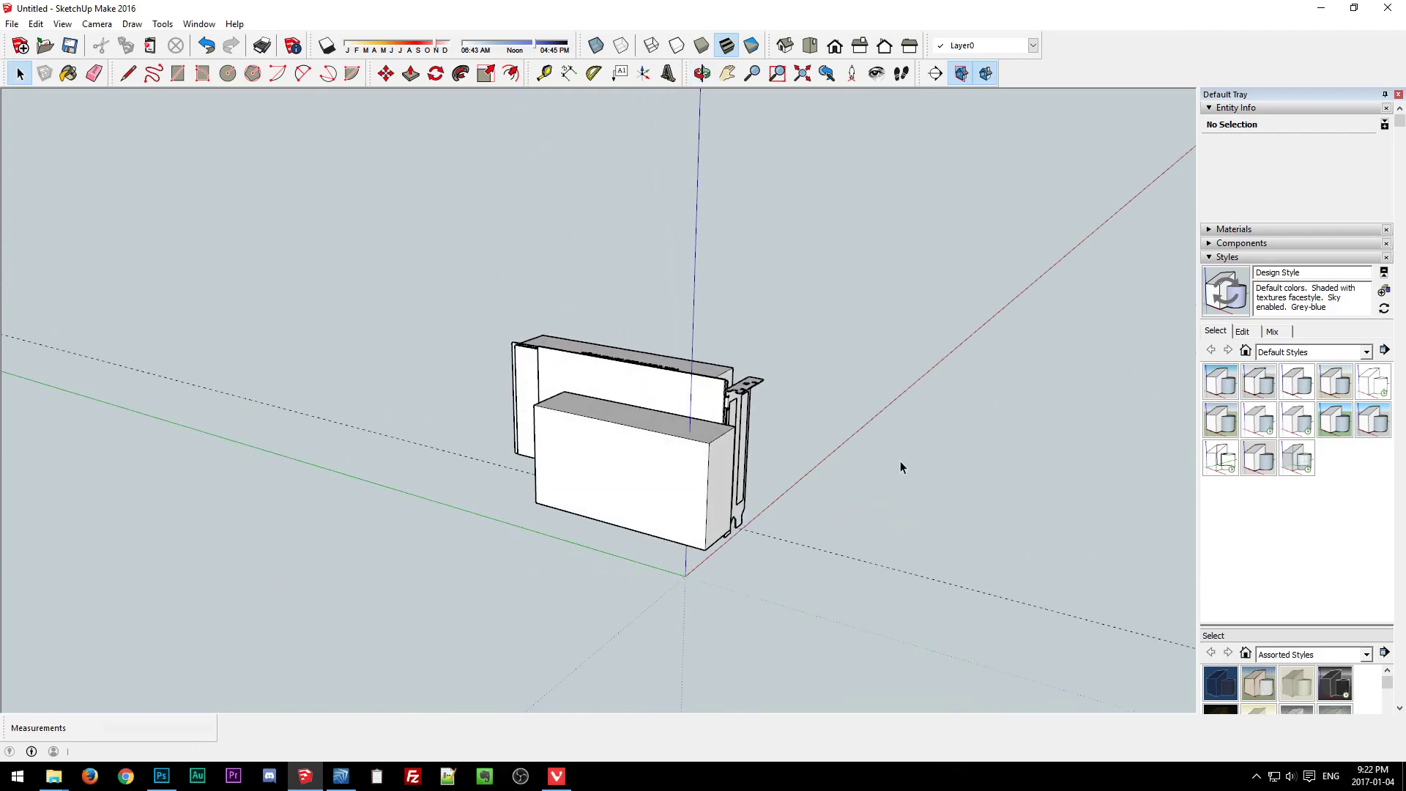
Examine the light grey box, motherboard and graphics card together from the side, front and above.
left_click(671, 393)
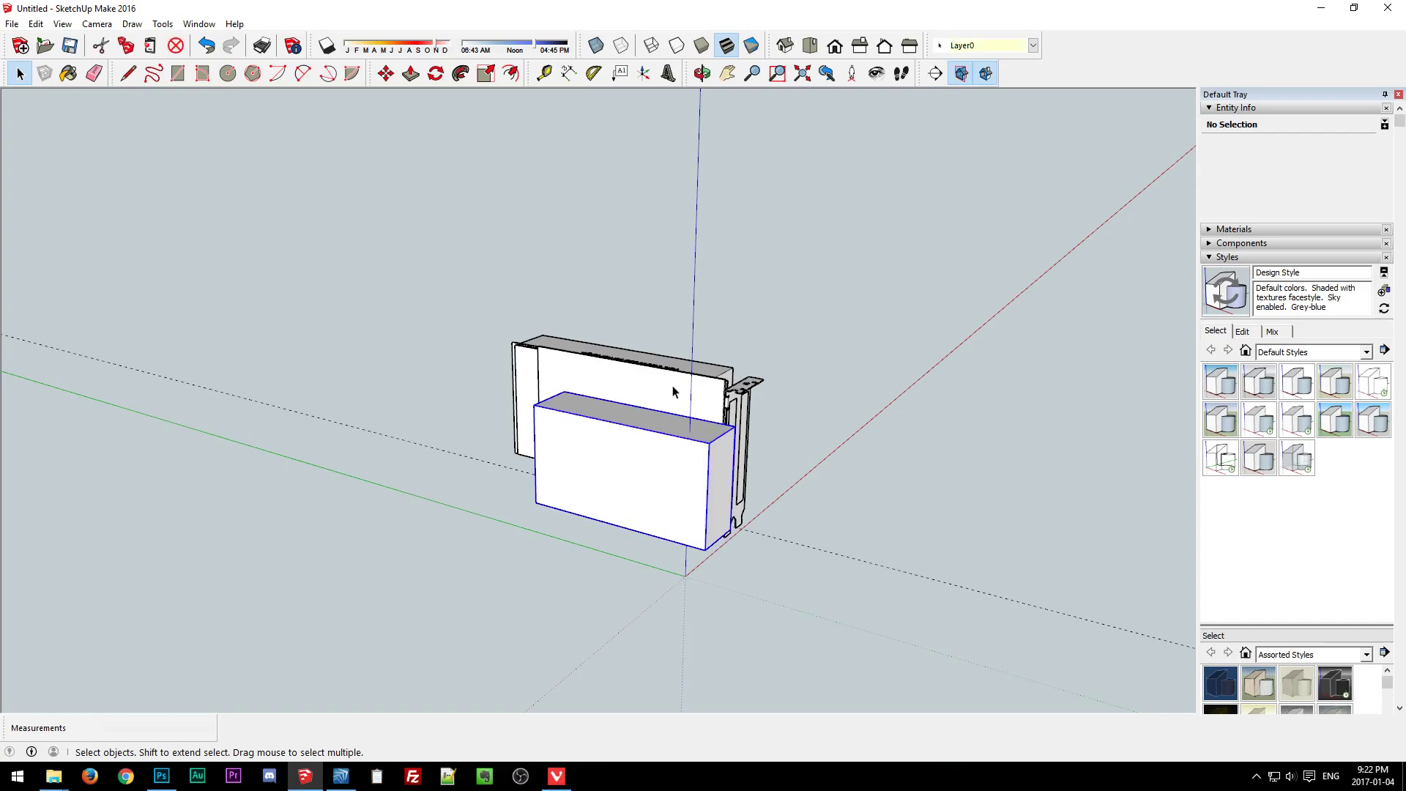
middle_click_drag(854, 414, 769, 416)
left_click(501, 460)
left_click(578, 476)
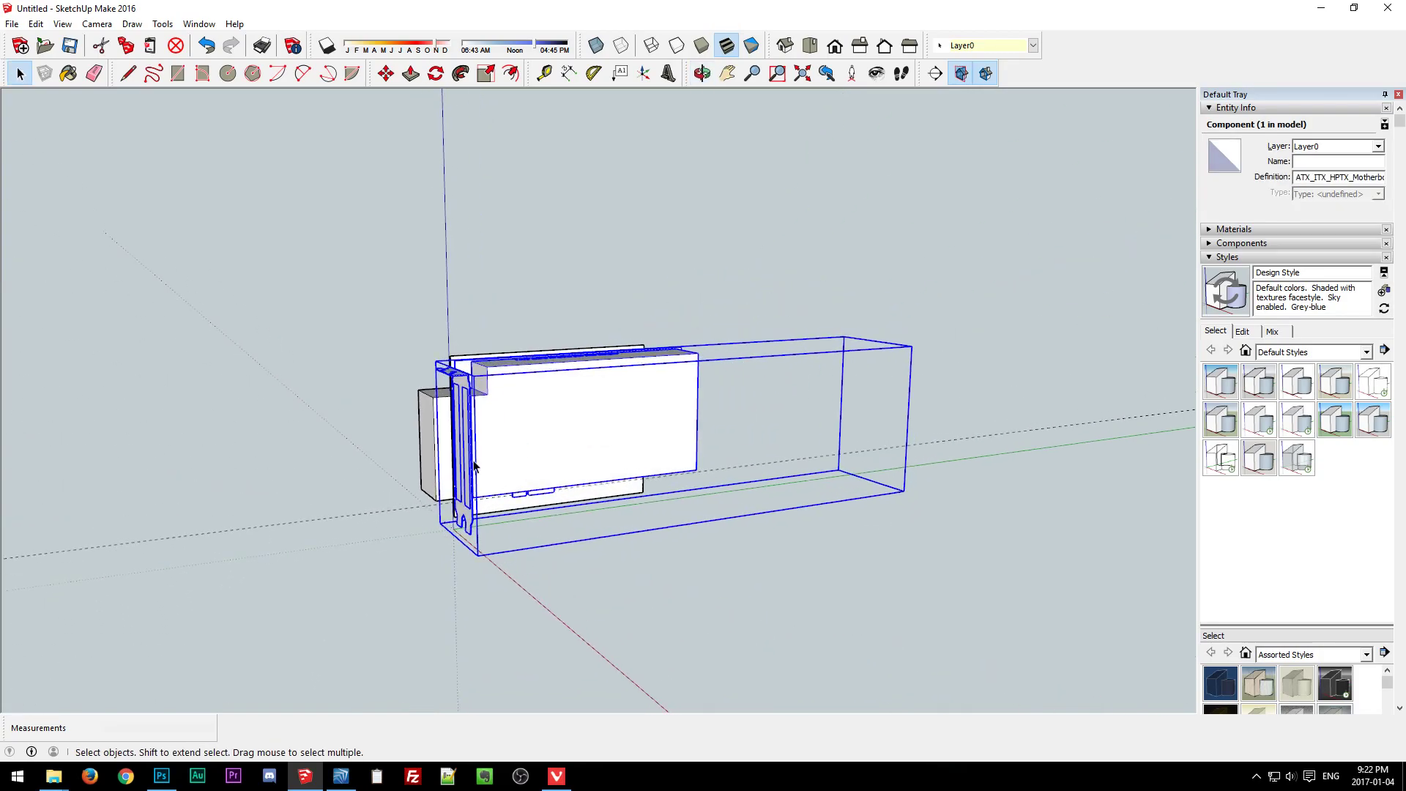
middle_click_drag(527, 389, 637, 388)
left_click(842, 458)
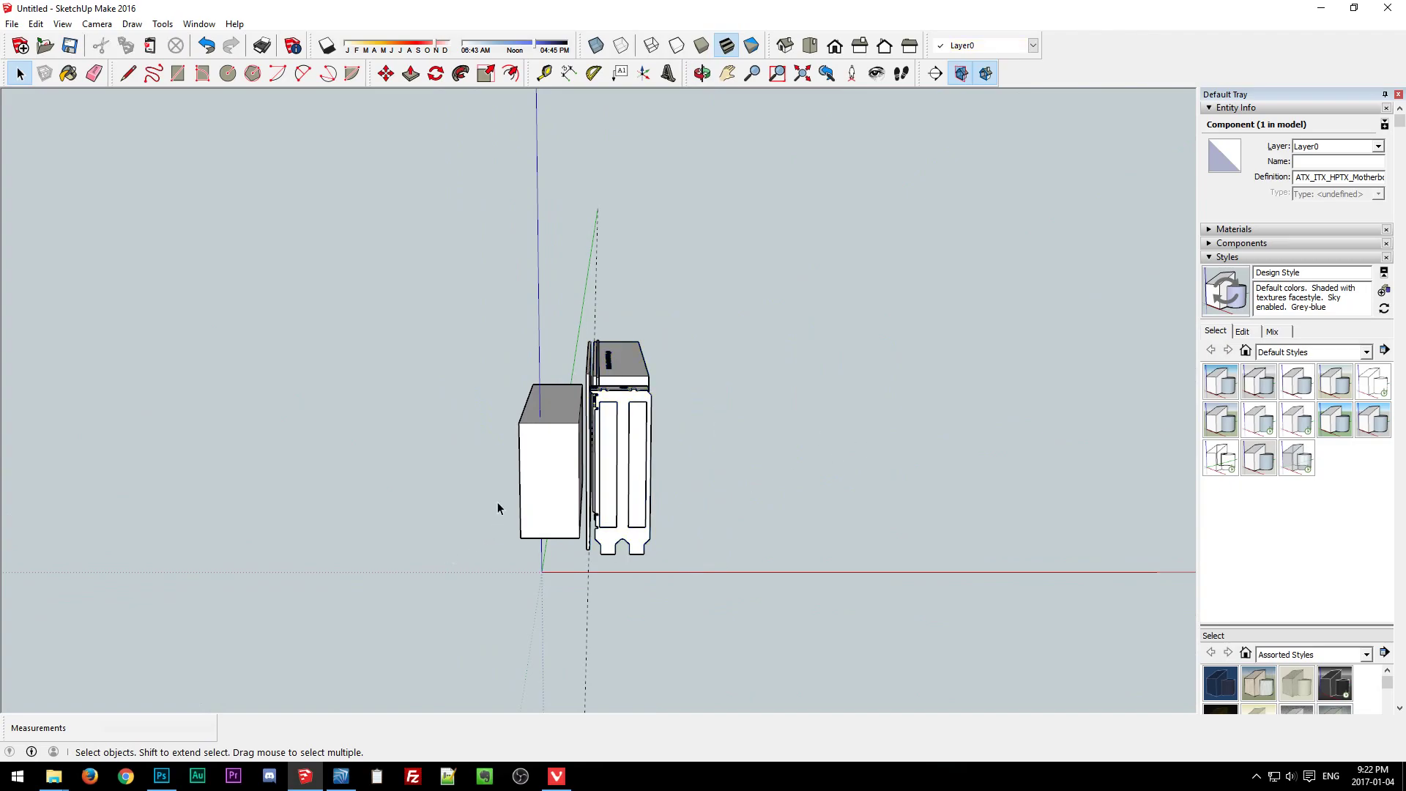
middle_click_drag(530, 477, 451, 571)
middle_click_drag(728, 477, 458, 489)
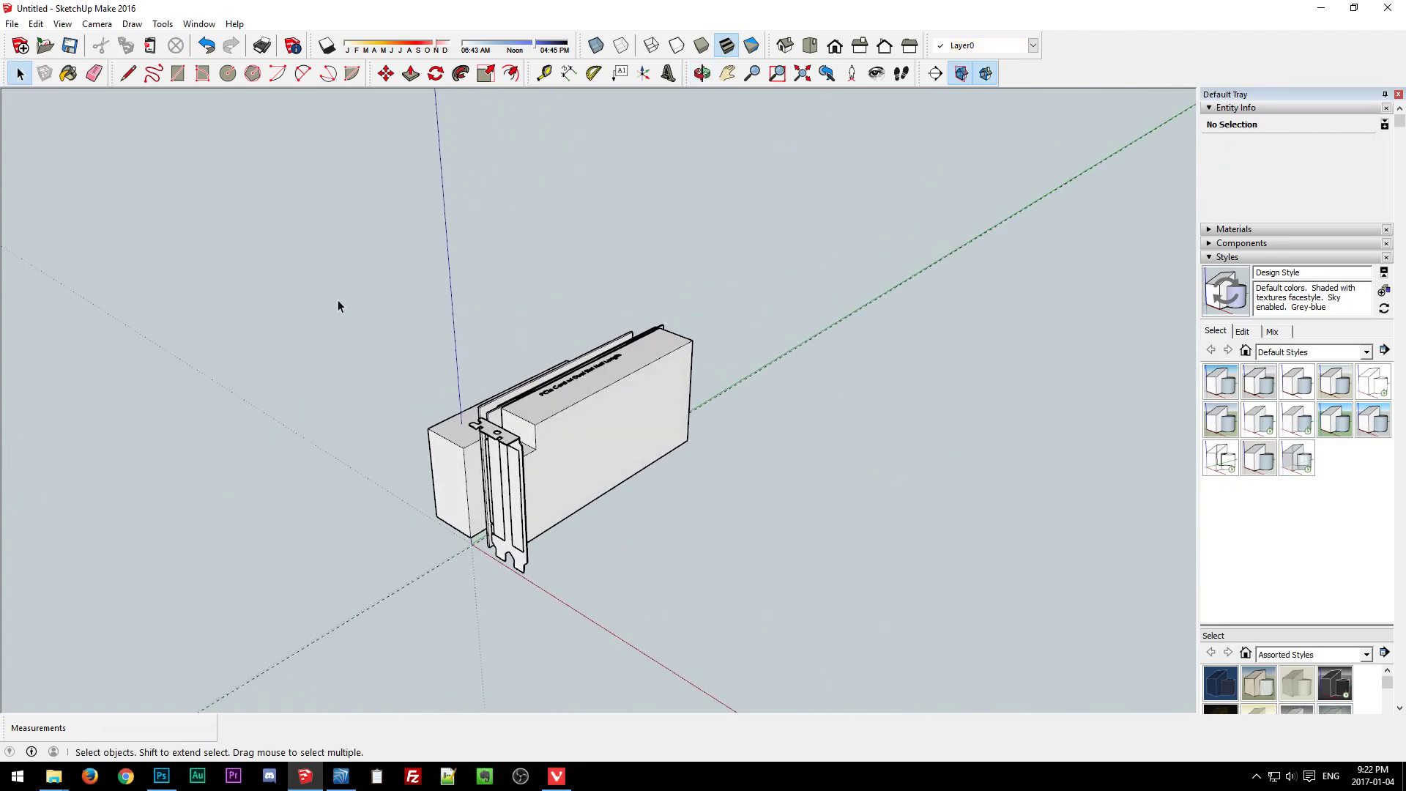
left_click_drag(337, 306, 842, 645)
left_click(744, 574)
left_click(457, 491)
Undo the deletion of the dark power supply and the DC-ATX board.
middle_click_drag(517, 579, 685, 543)
left_click(794, 573)
key("ctrl+z")
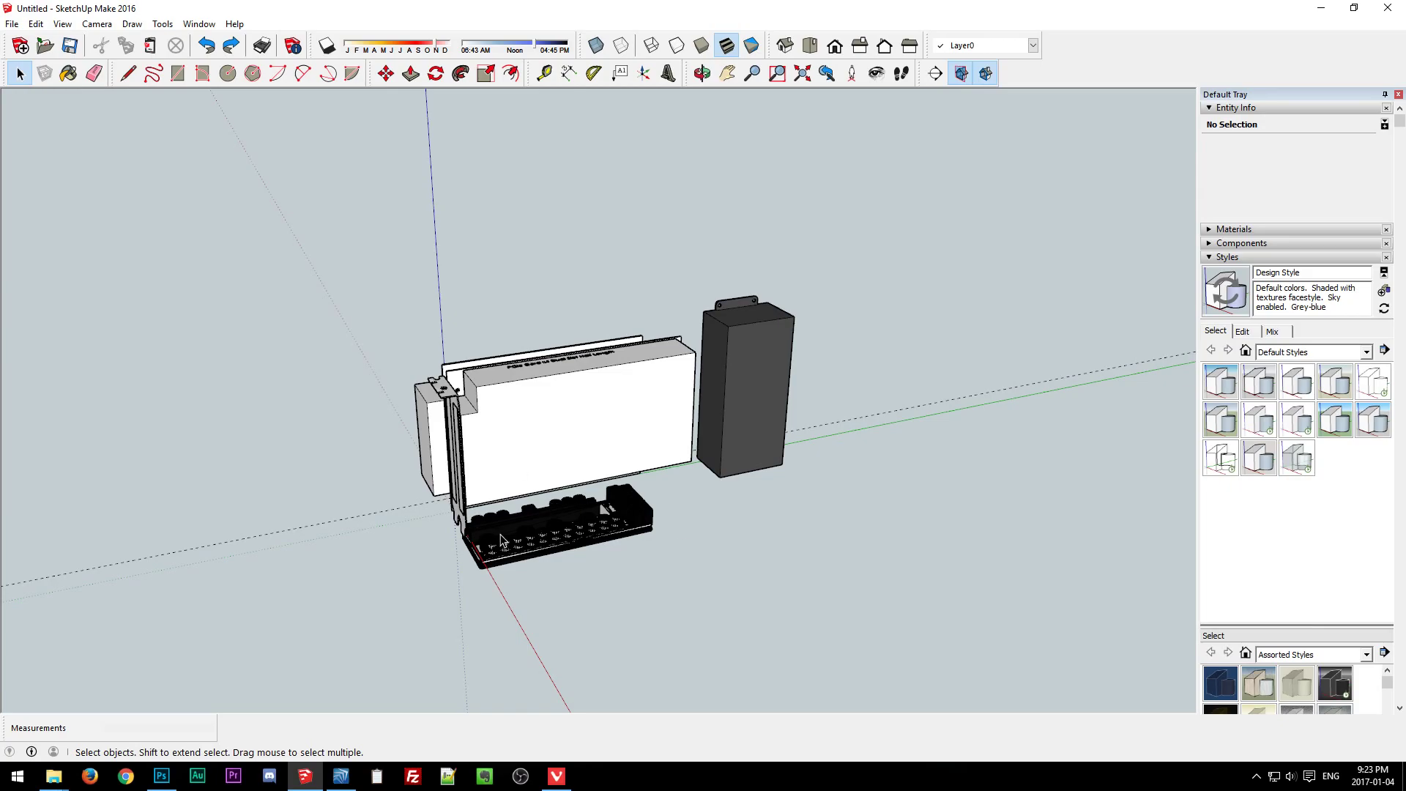
Switch to Vivaldi, search the web for "1080 techpowerup" and open the NVIDIA GeForce GTX 1080 8 GB review.
left_click(564, 781)
left_click(310, 18)
type("1080 techpowerup")
key("Return")
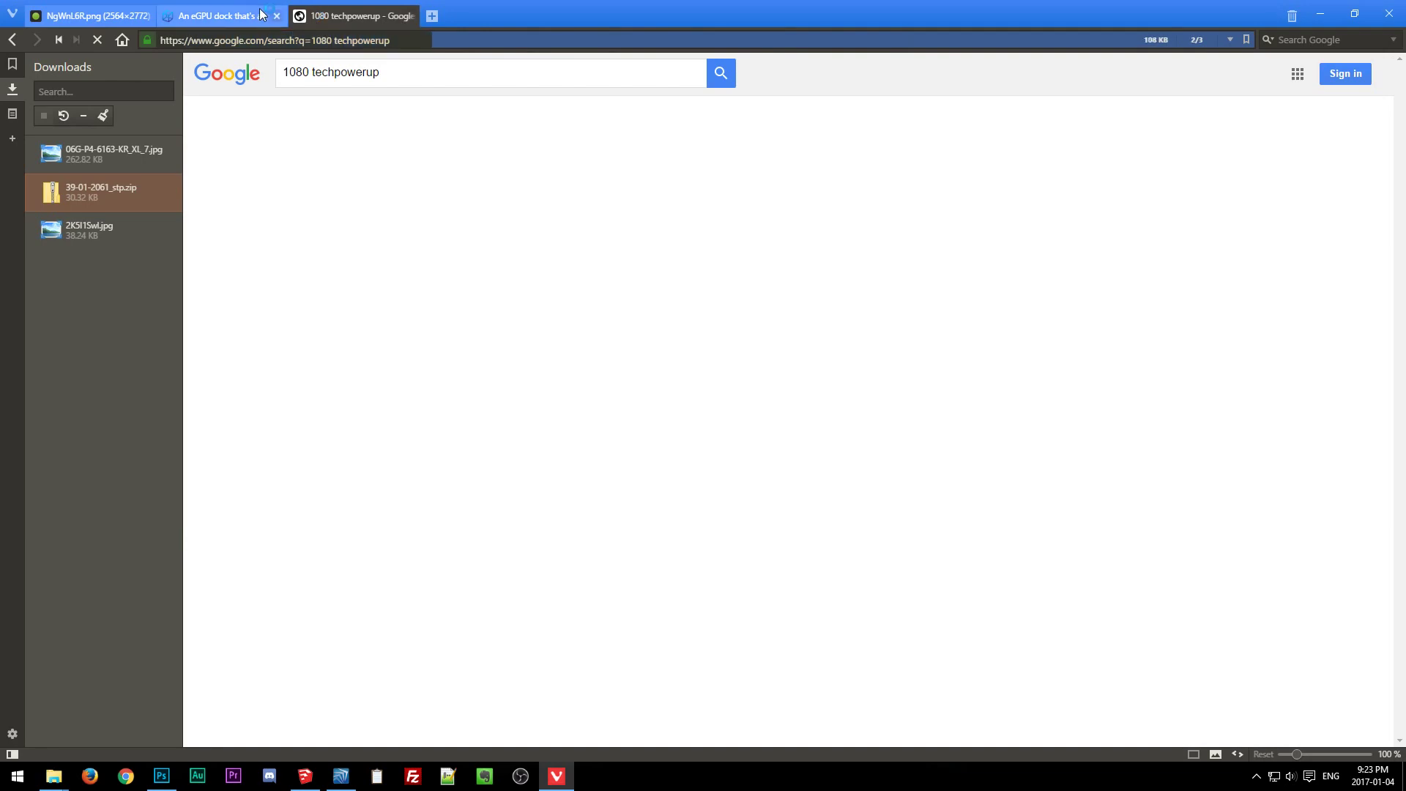
left_click(392, 196)
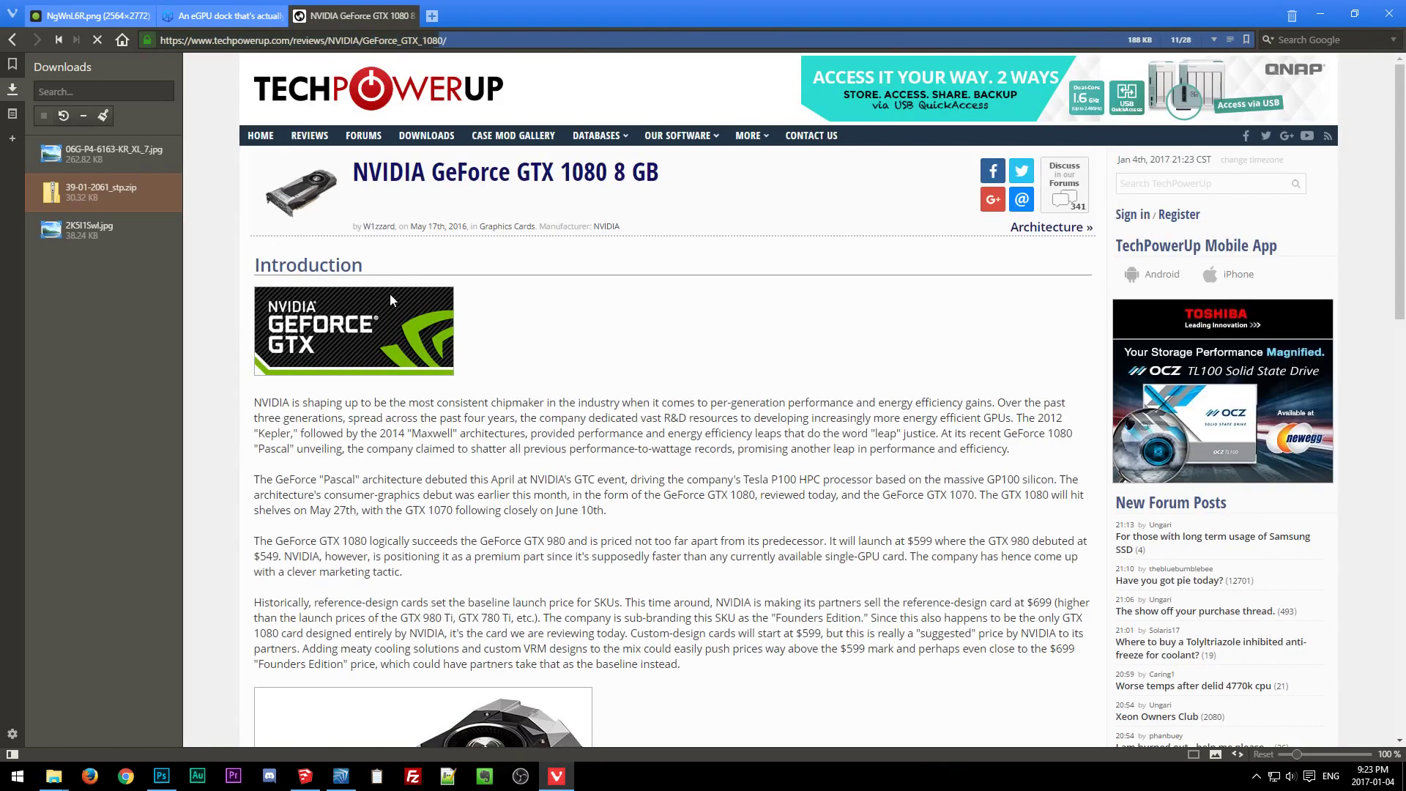
Go to the review's Power Consumption page and view the Peak Gaming and Maximum charts.
key("End")
left_click(465, 322)
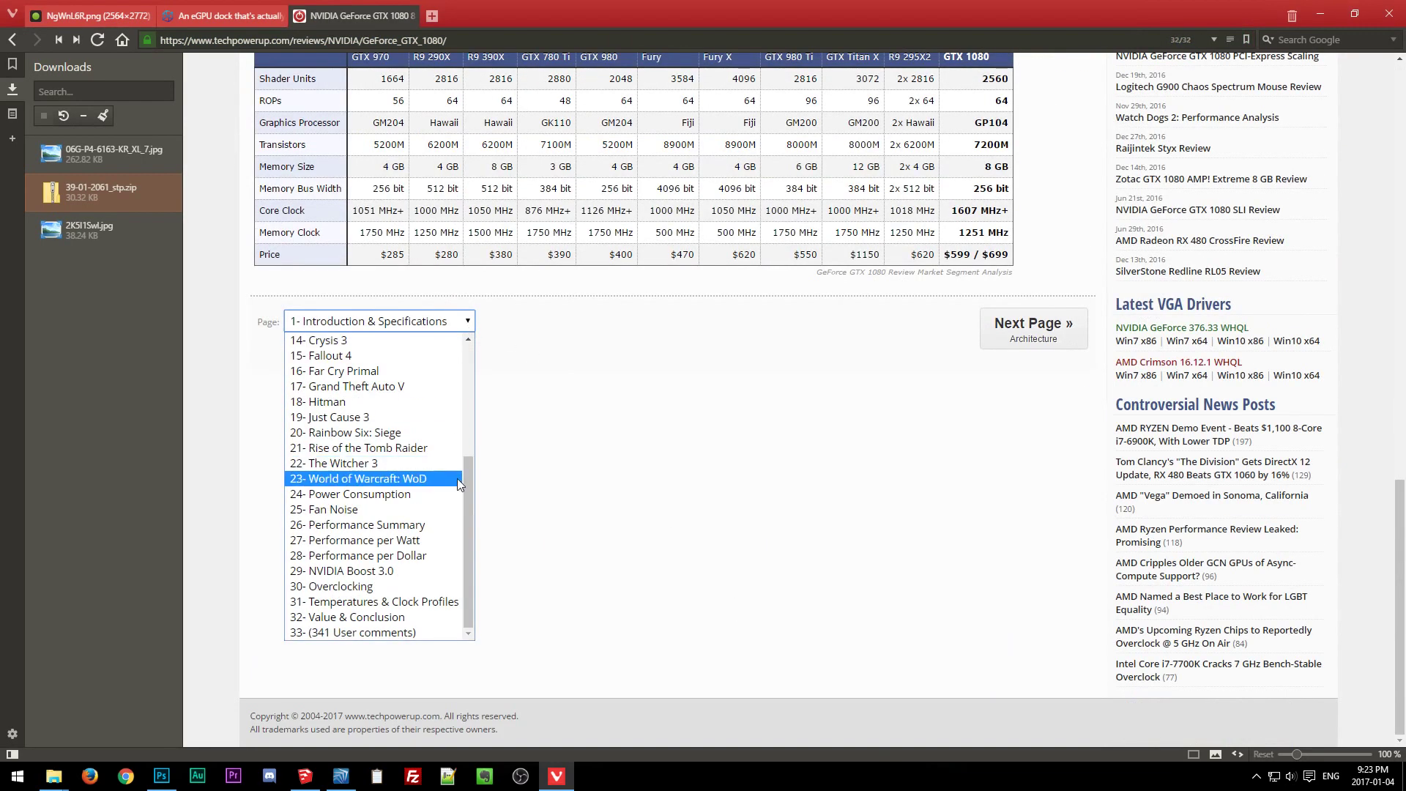
left_click(425, 495)
key("End")
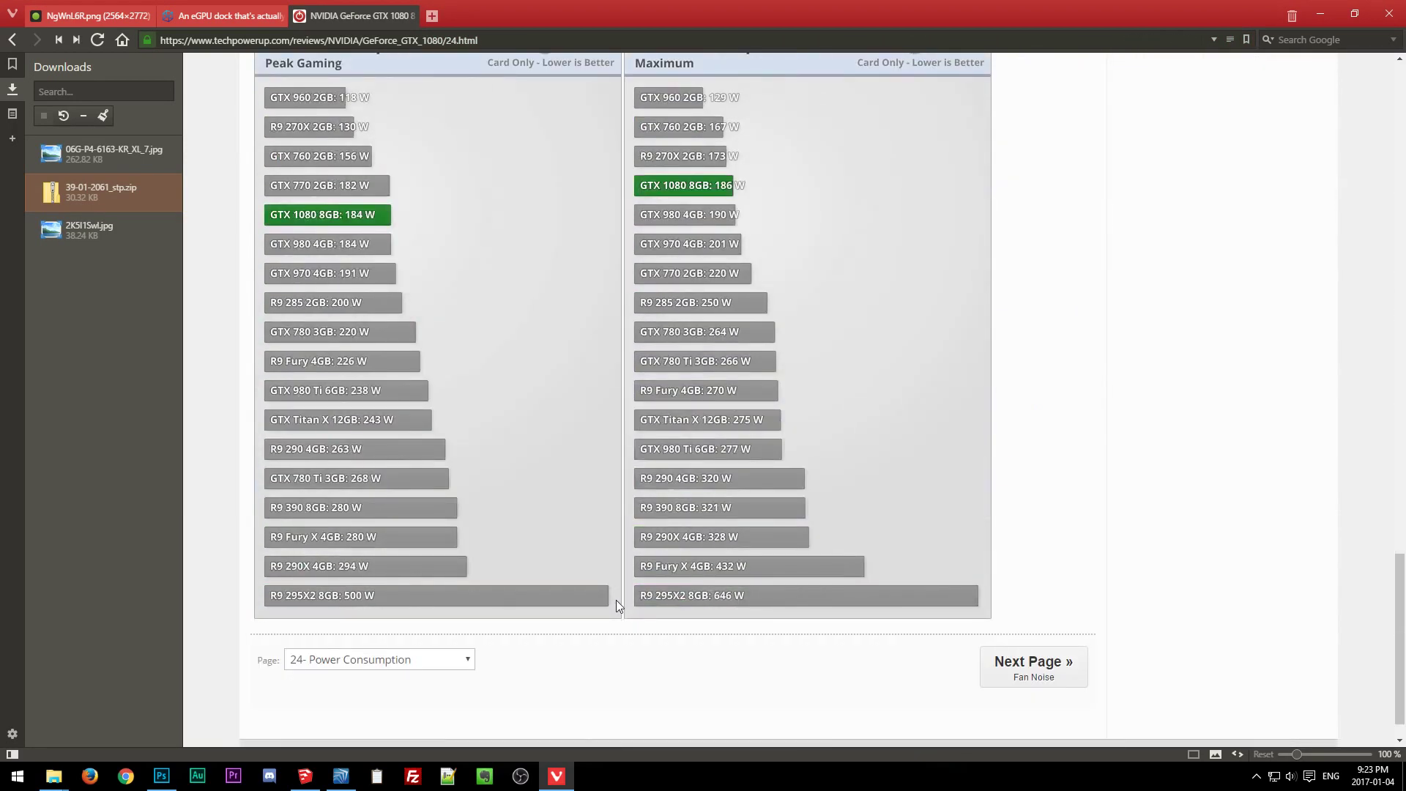
scroll(616, 600, "up", 2)
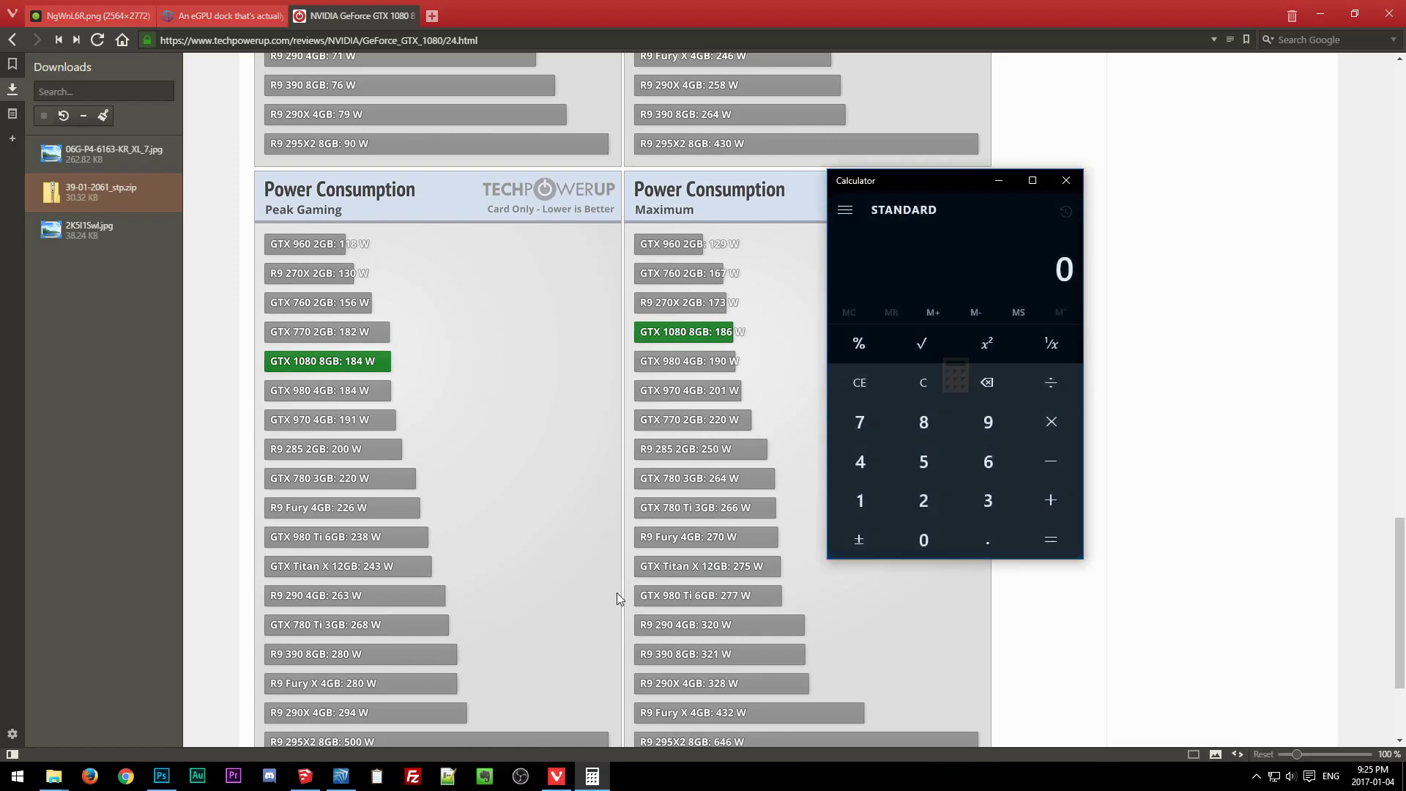
Add 250, 150 and 200 in the Calculator and close it.
type("250+")
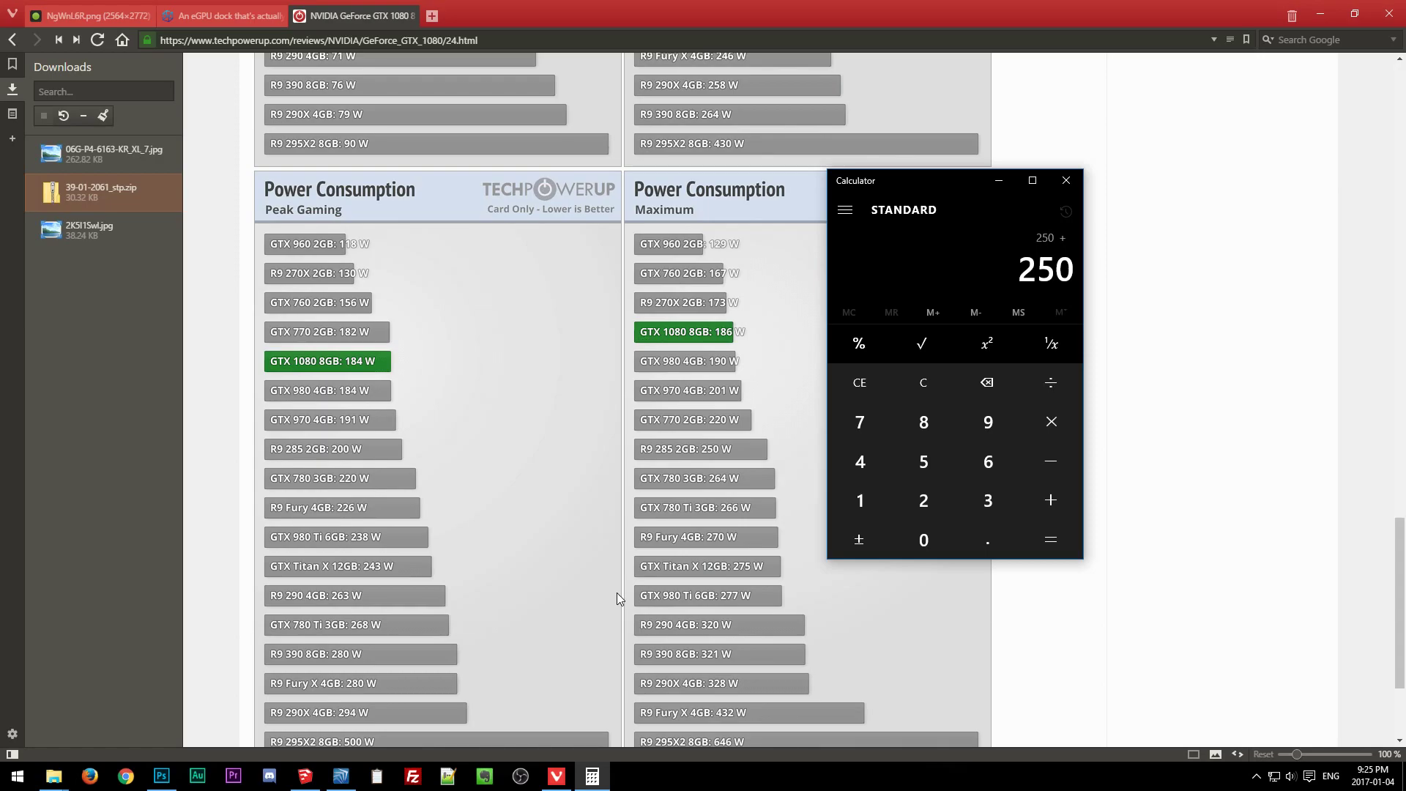
type("150+")
type("200")
key("Return")
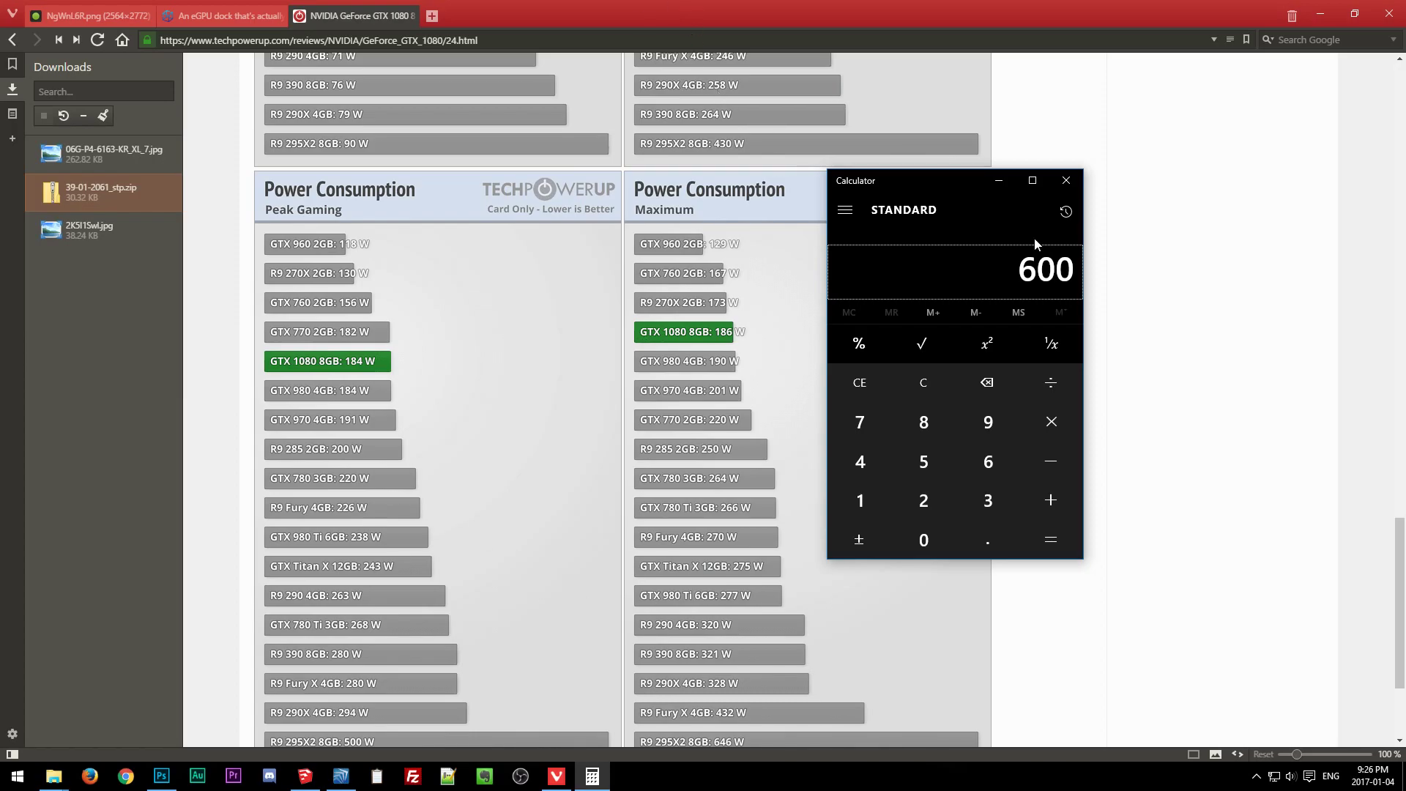
left_click(1065, 181)
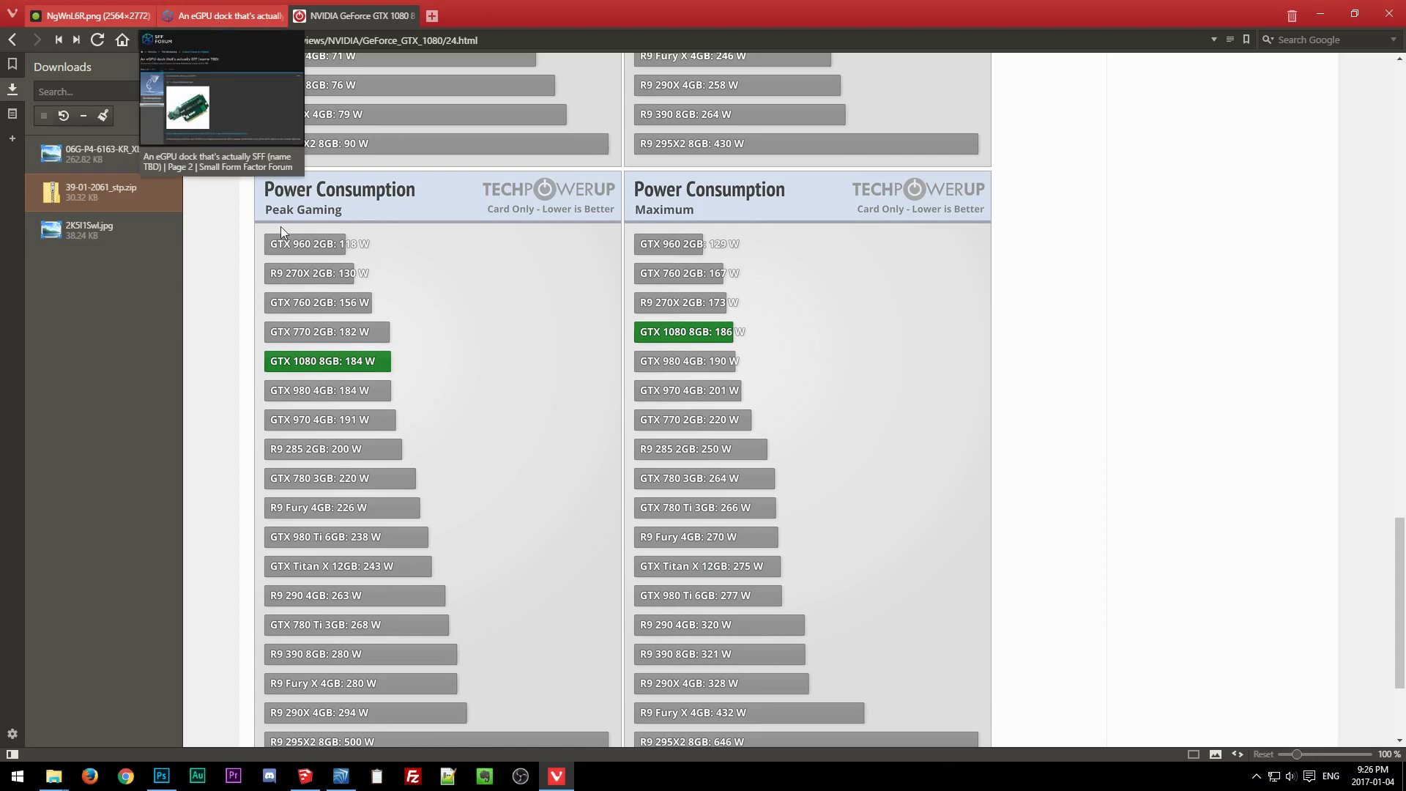
Switch back to SketchUp and inspect the DC-ATX board below the graphics card.
mouse_move(341, 775)
mouse_move(560, 783)
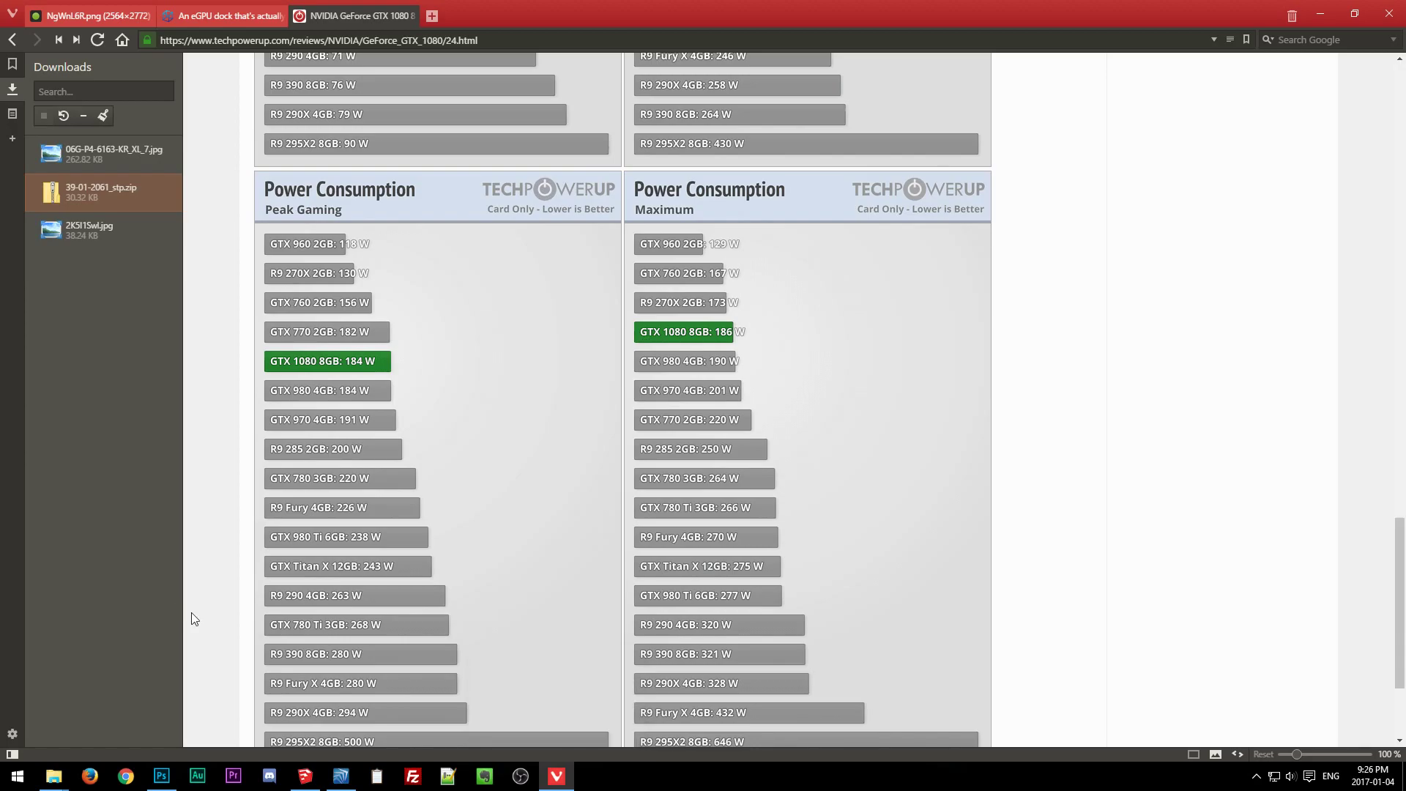
left_click(305, 775)
left_click(526, 560)
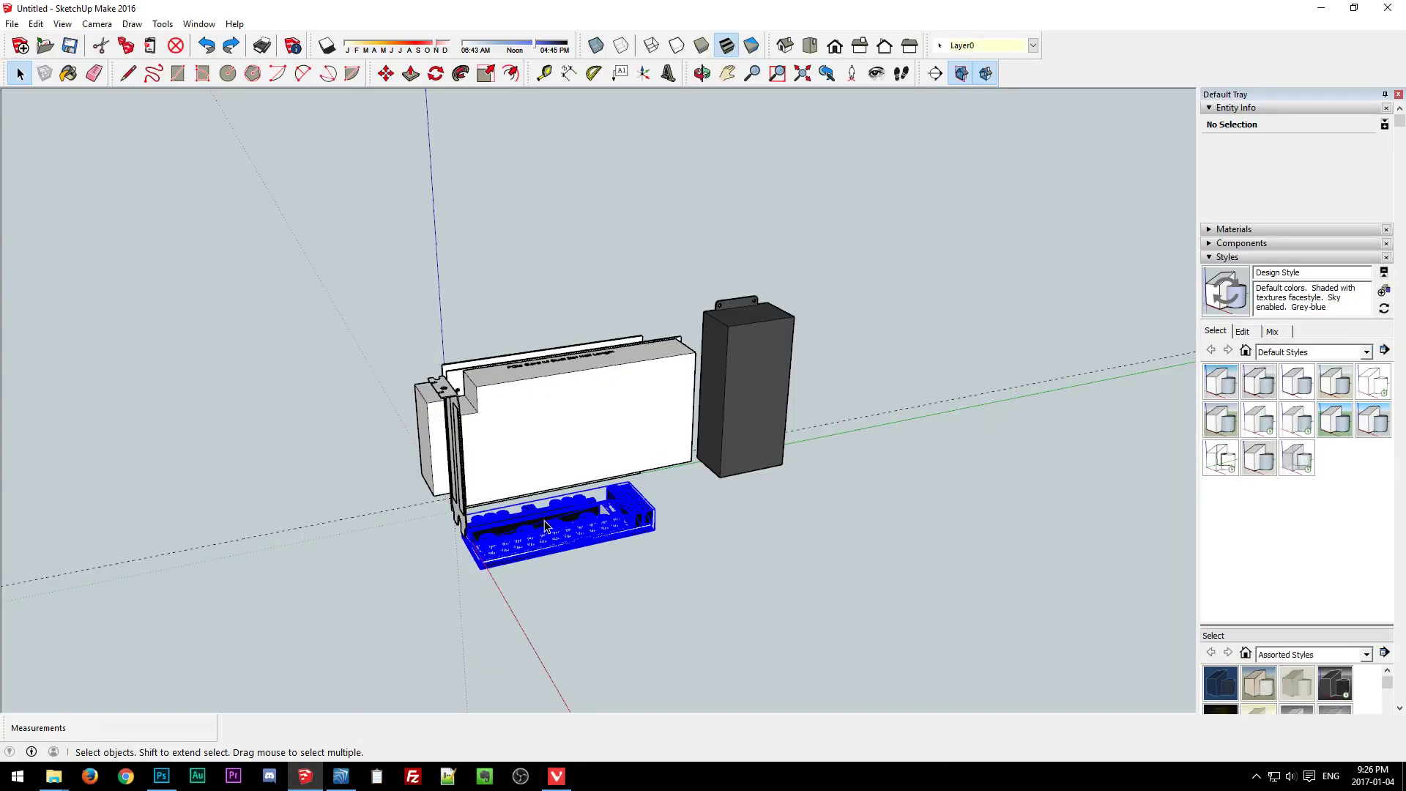
left_click(694, 514)
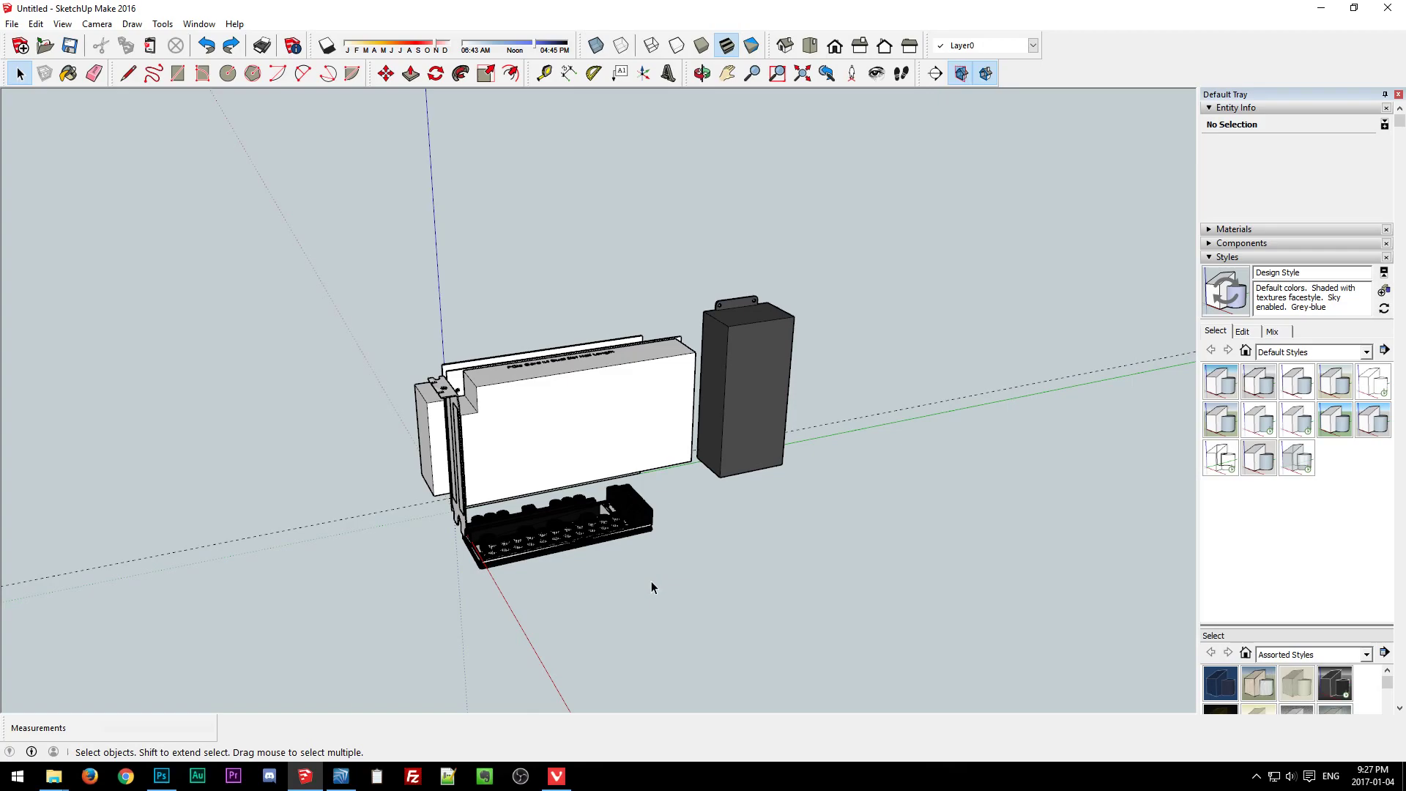
Examine the complete component layout as a group, plus the motherboard and the DC-ATX board individually.
left_click_drag(341, 235, 878, 672)
left_click(914, 627)
left_click_drag(367, 260, 832, 617)
left_click(790, 603)
left_click_drag(336, 229, 869, 627)
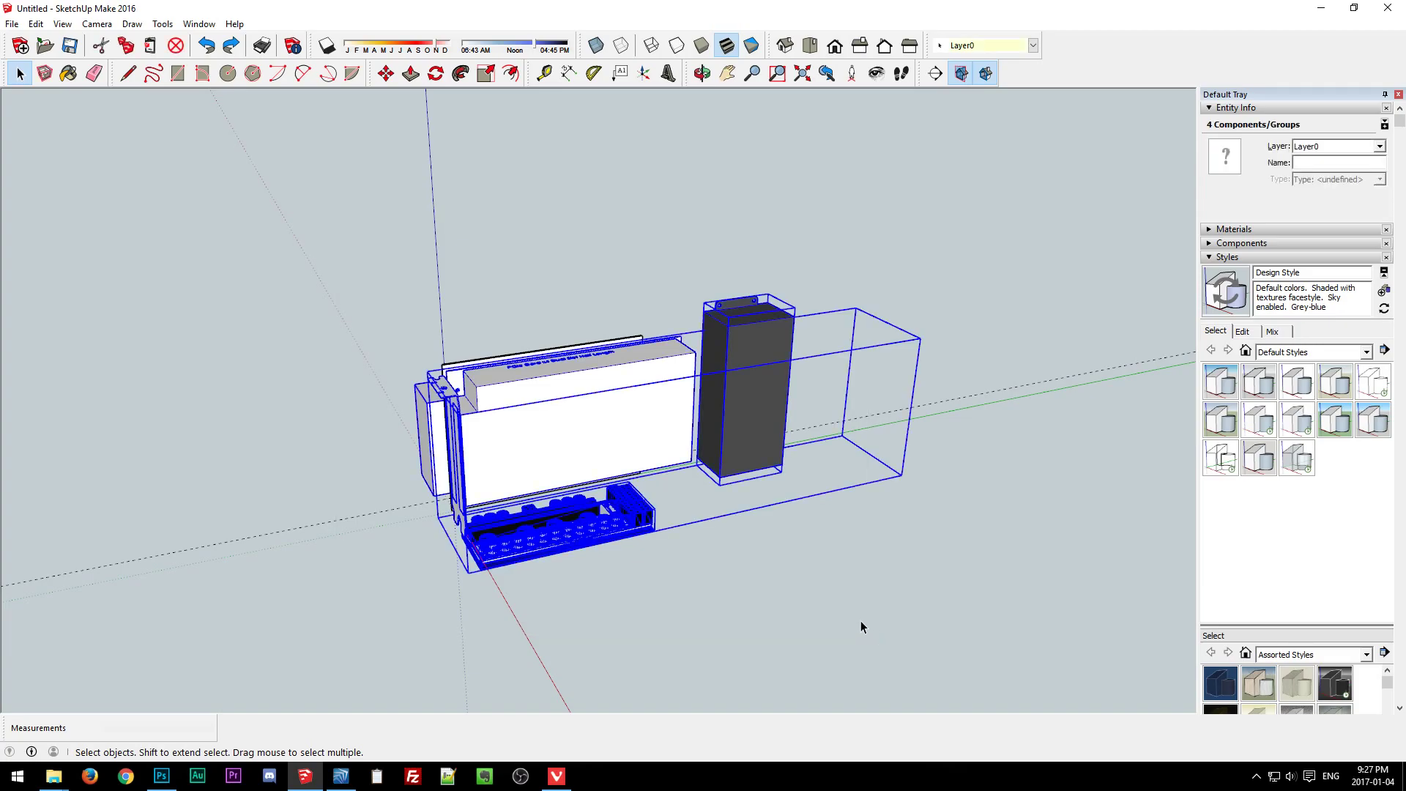
left_click(860, 621)
left_click(445, 364)
left_click(752, 575)
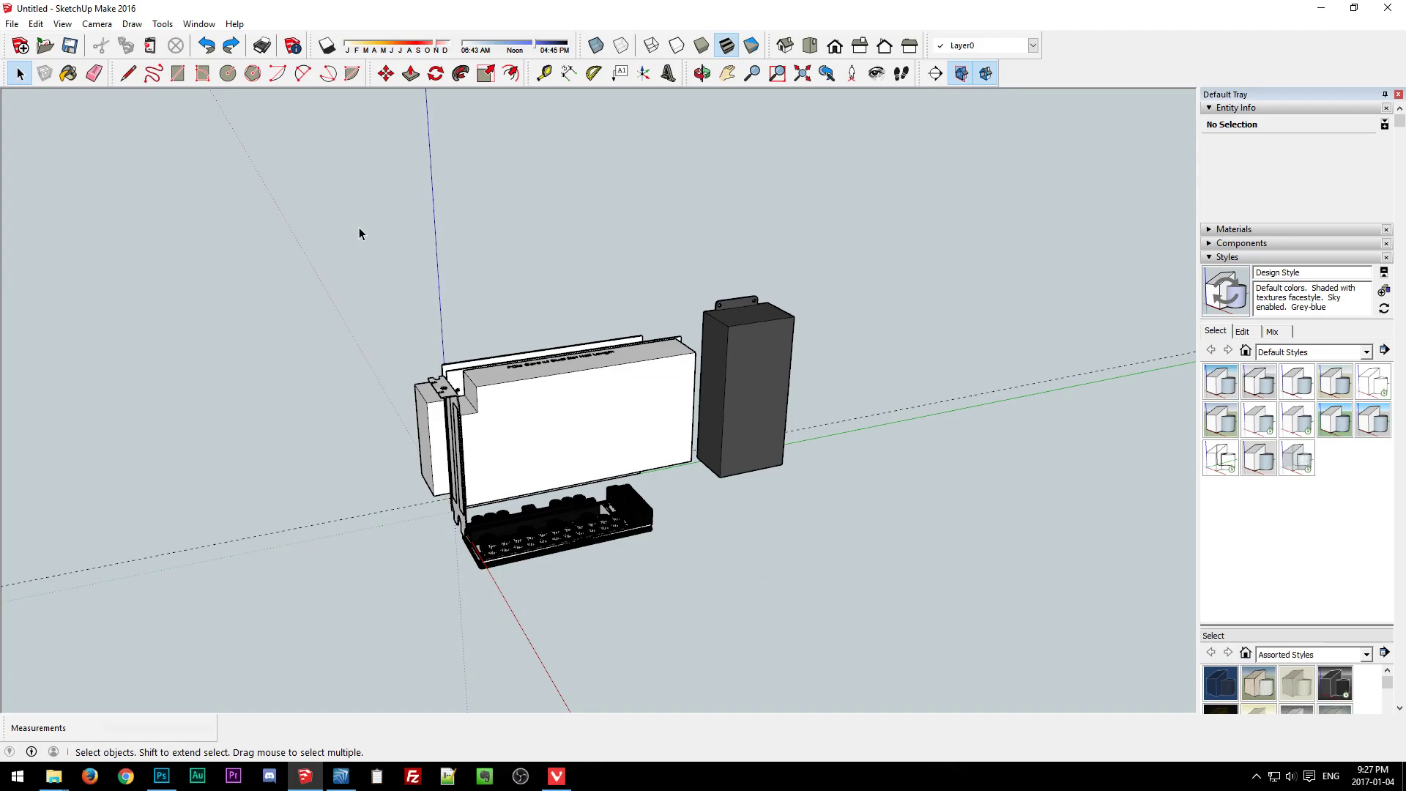
left_click_drag(360, 228, 859, 619)
left_click_drag(338, 206, 880, 659)
left_click(835, 643)
left_click(560, 542)
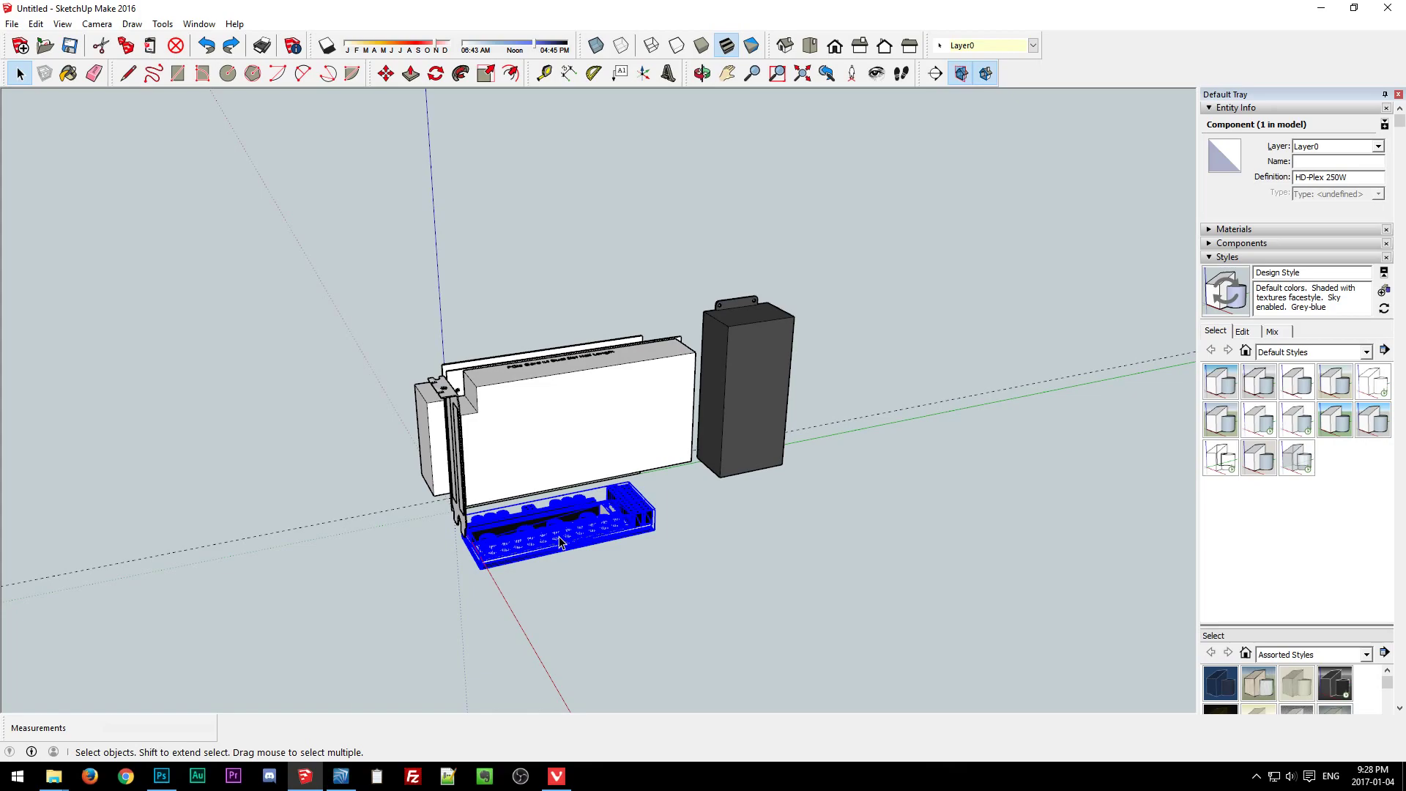
Close the GTX 1080 review page in Vivaldi and return to SketchUp.
left_click(557, 776)
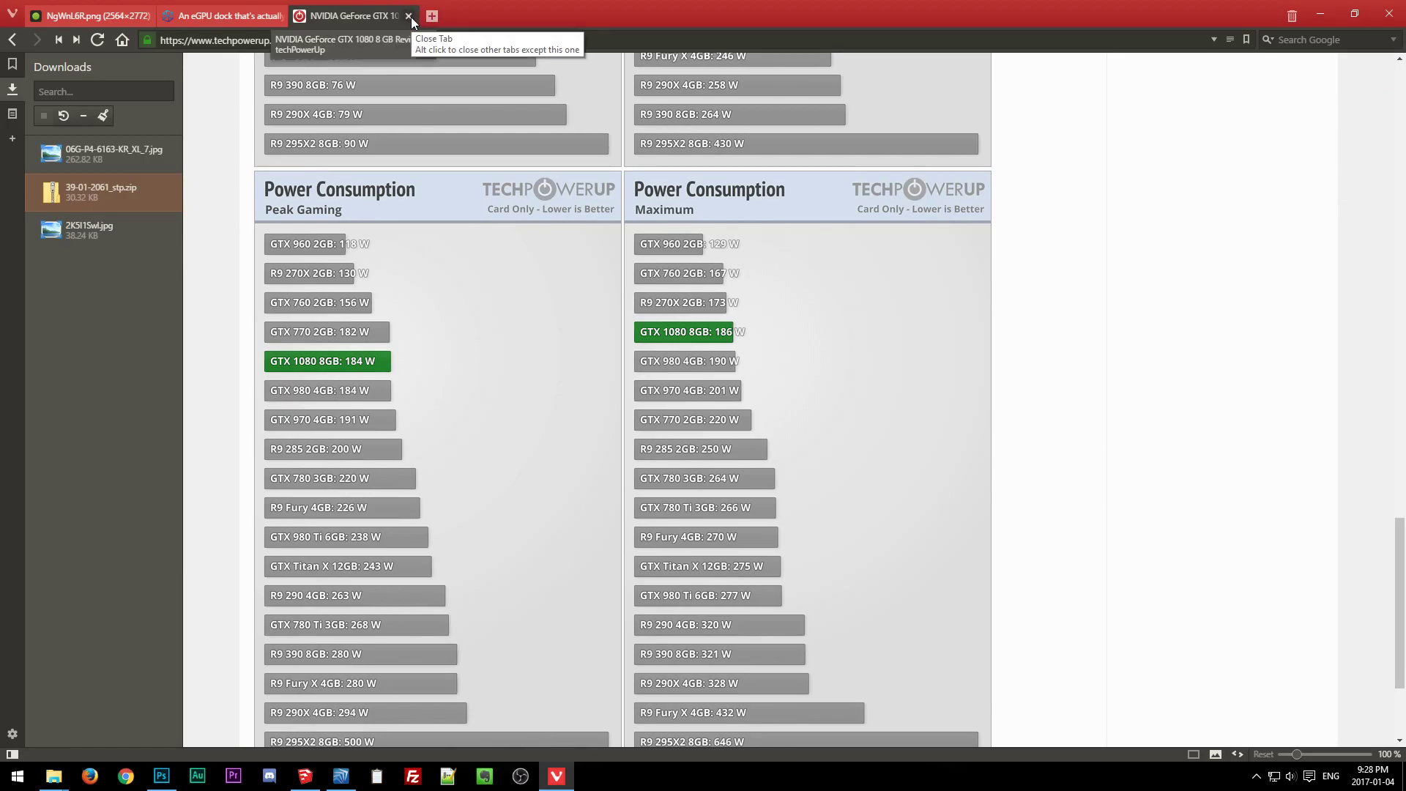
left_click(408, 16)
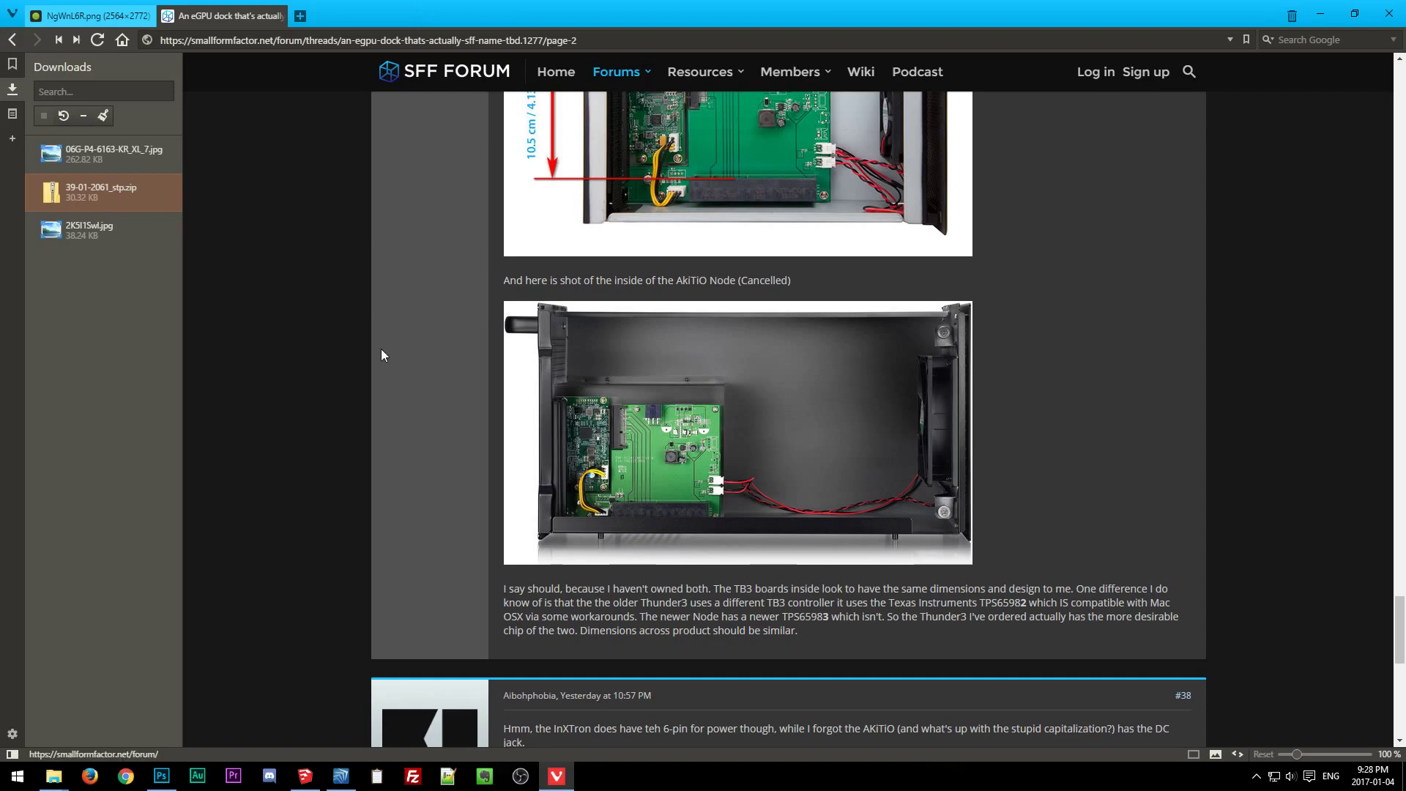
left_click(304, 775)
Examine the DC-ATX board's placement beneath the graphics card from low and raised viewing angles.
left_click(458, 548)
middle_click_drag(504, 604, 524, 520)
left_click(525, 520)
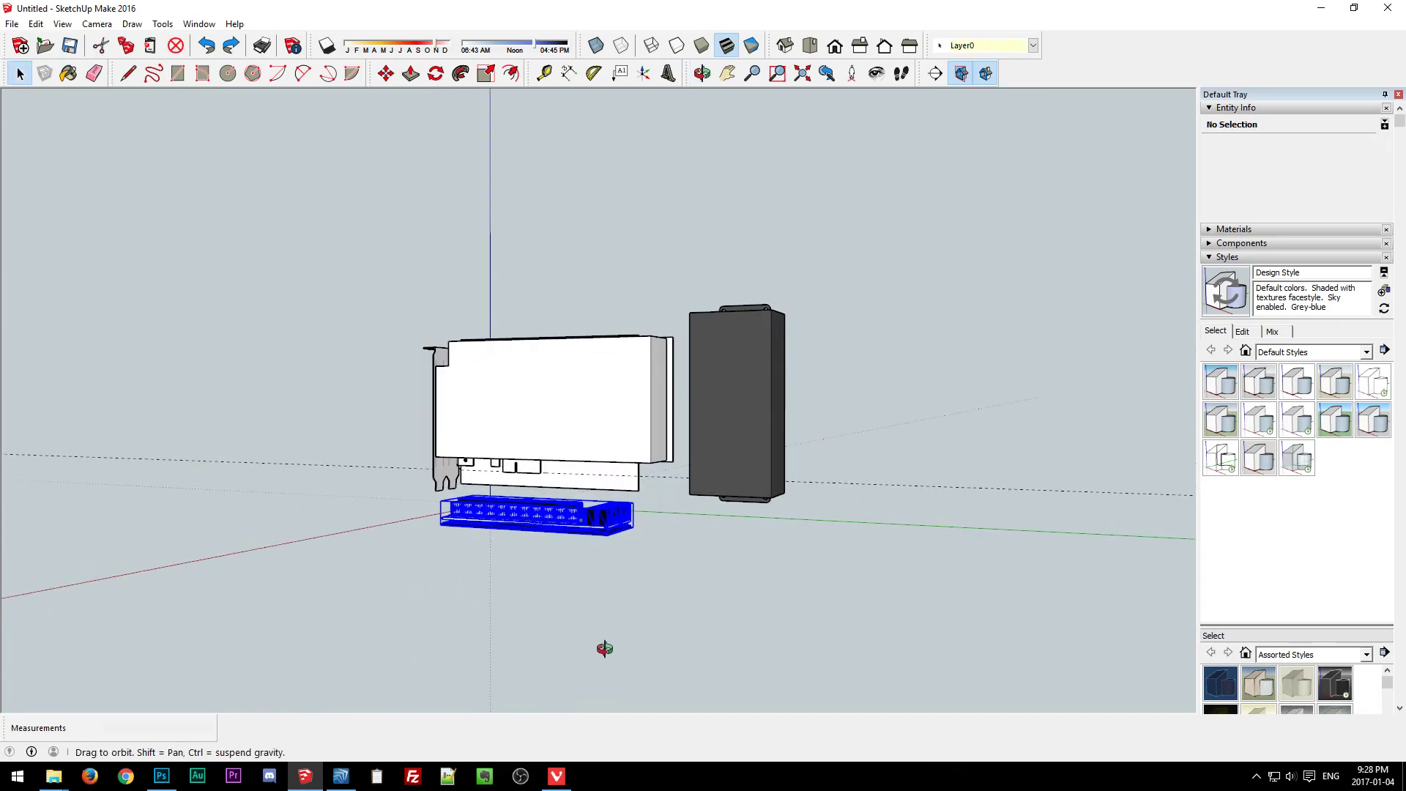
middle_click_drag(558, 640, 673, 666)
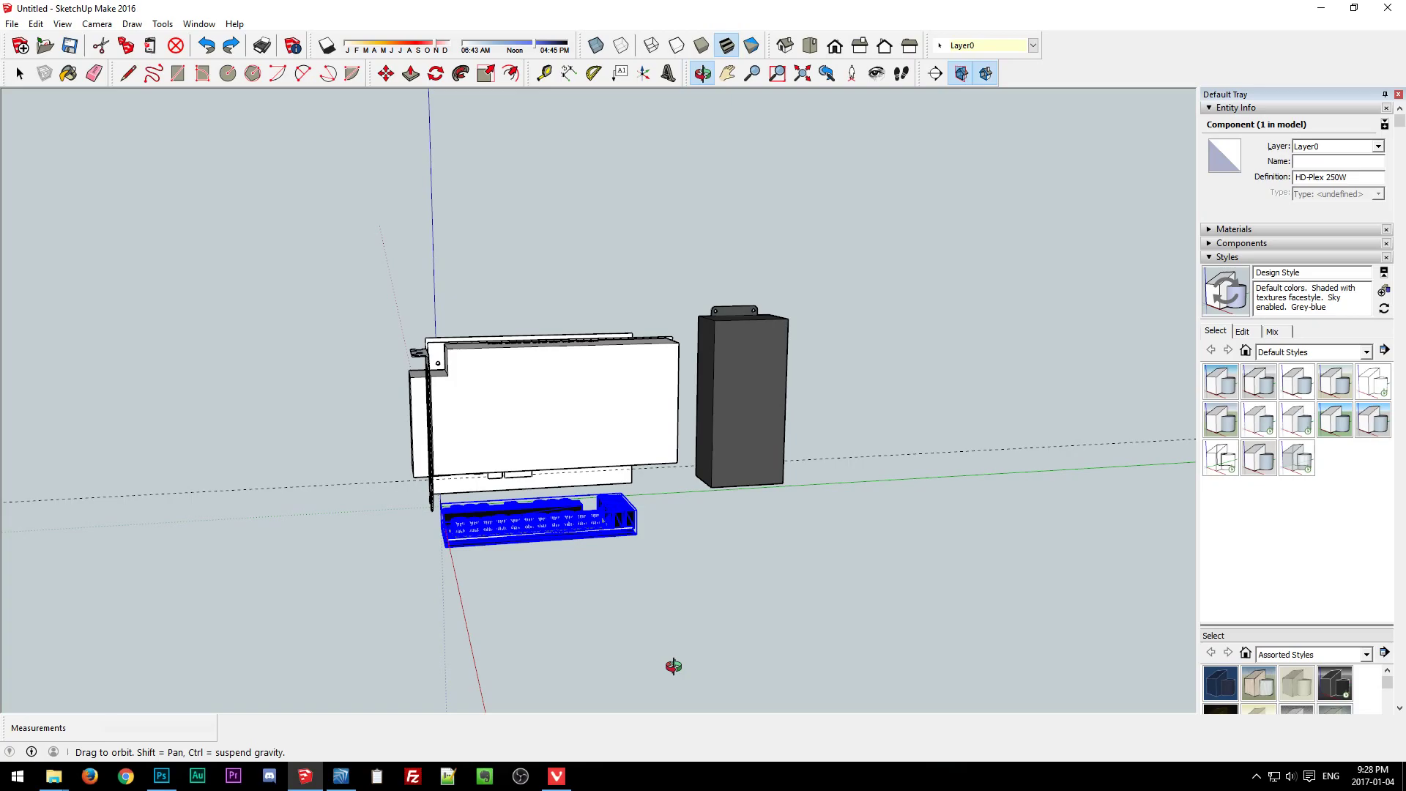
key("space")
left_click(568, 565)
middle_click_drag(661, 576, 593, 642)
key("space")
left_click(563, 517)
left_click(566, 578)
Examine the whole arrangement of graphics card, motherboard, light grey box, DC-ATX board and dark power supply from both ends.
left_click_drag(364, 285, 869, 627)
left_click(628, 624)
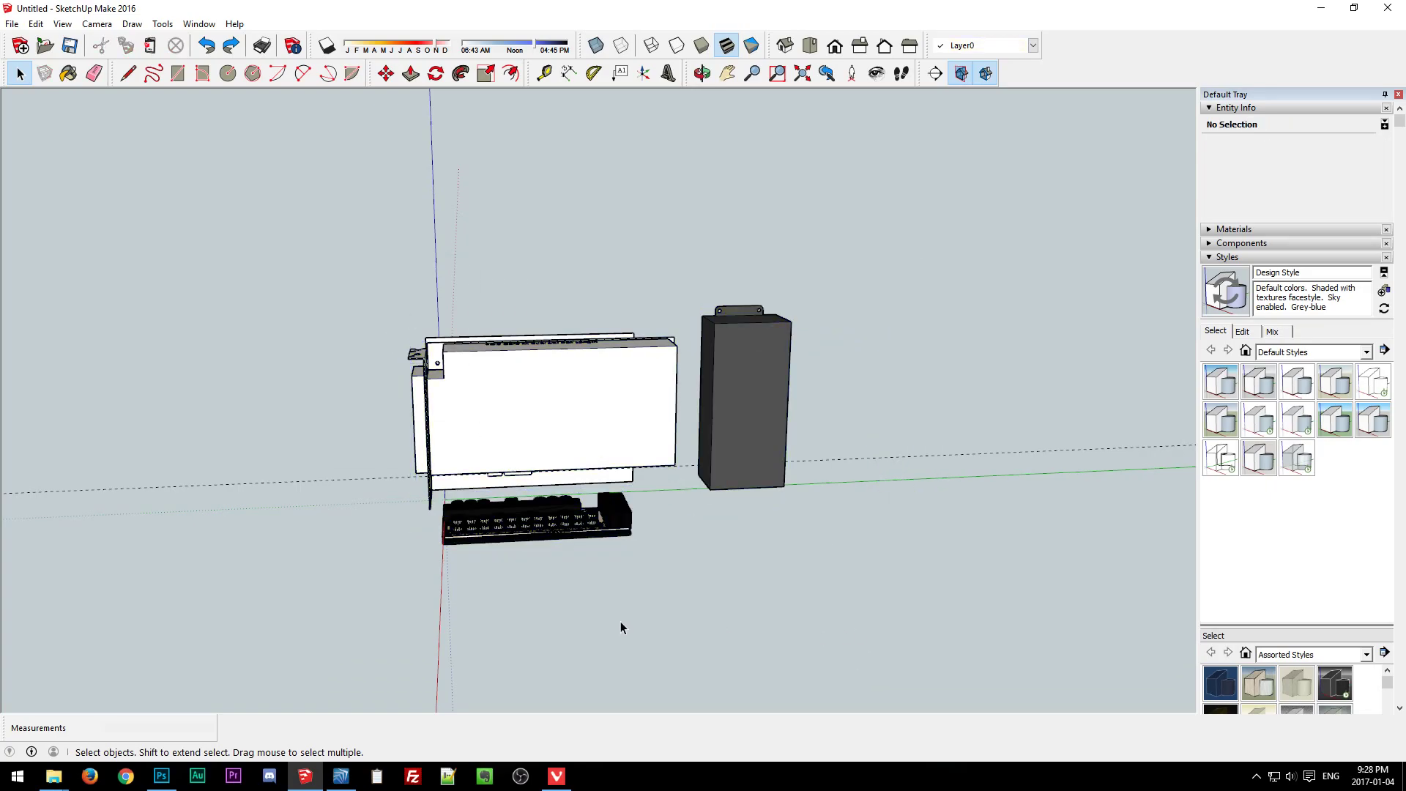
left_click_drag(333, 183, 885, 690)
left_click(649, 599)
mouse_move(642, 617)
middle_mouse_down()
mouse_move(1089, 609)
mouse_move(1120, 552)
mouse_move(1067, 625)
mouse_move(659, 634)
mouse_move(380, 527)
mouse_move(823, 520)
mouse_move(681, 609)
mouse_move(619, 614)
middle_mouse_up()
left_click(531, 557)
left_click(671, 616)
left_click_drag(359, 201, 890, 649)
left_click(426, 286)
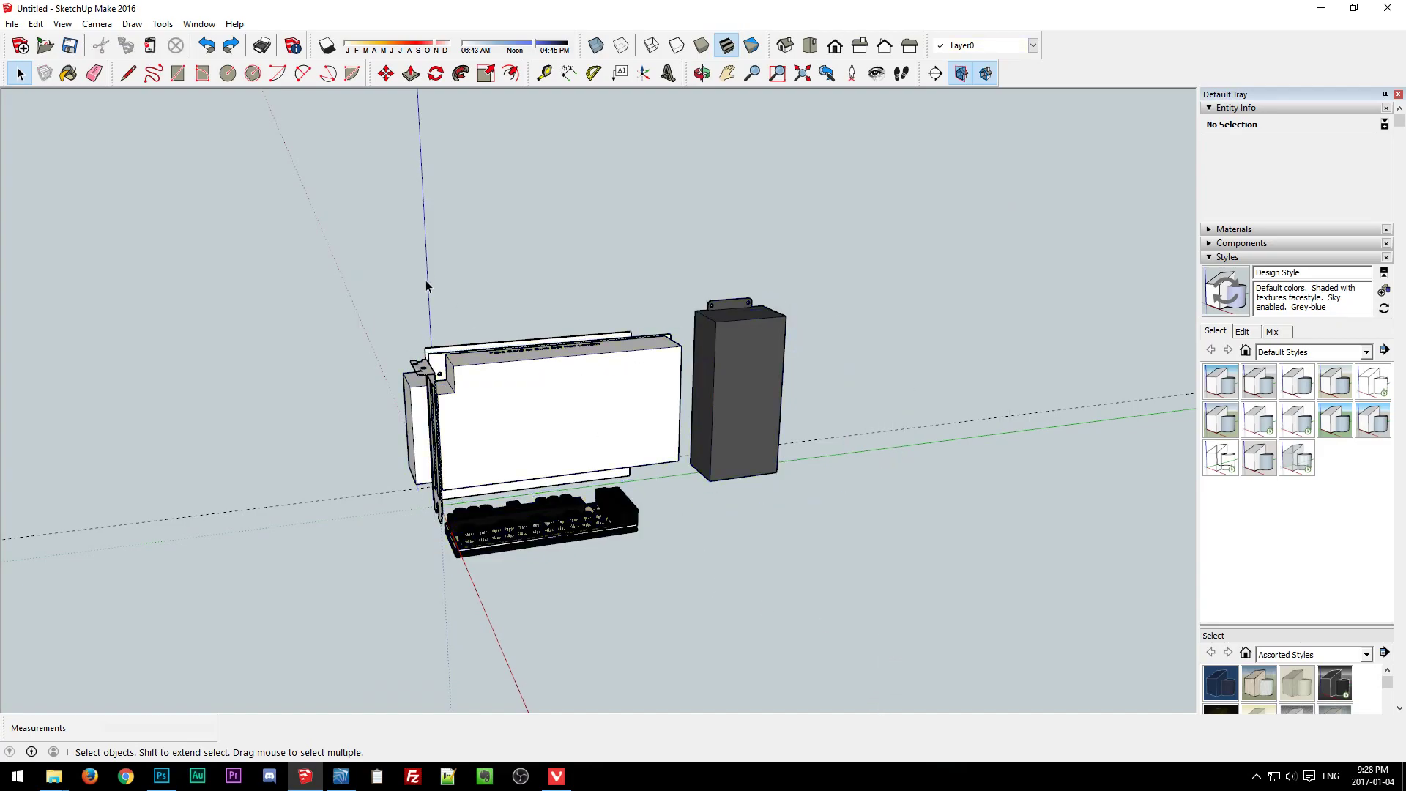
left_click(530, 535)
middle_click_drag(601, 562, 503, 528)
left_click(617, 548)
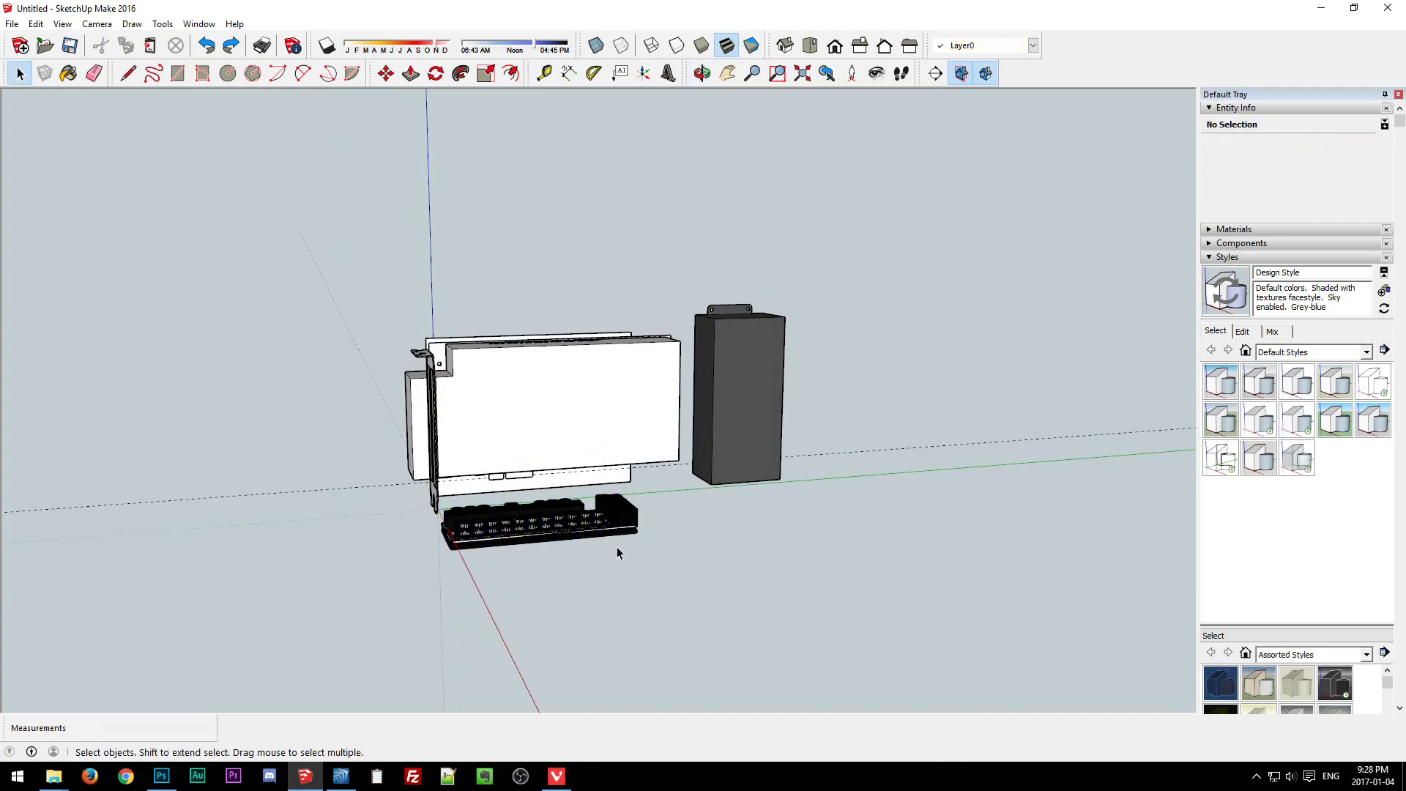
middle_click_drag(603, 542, 276, 590)
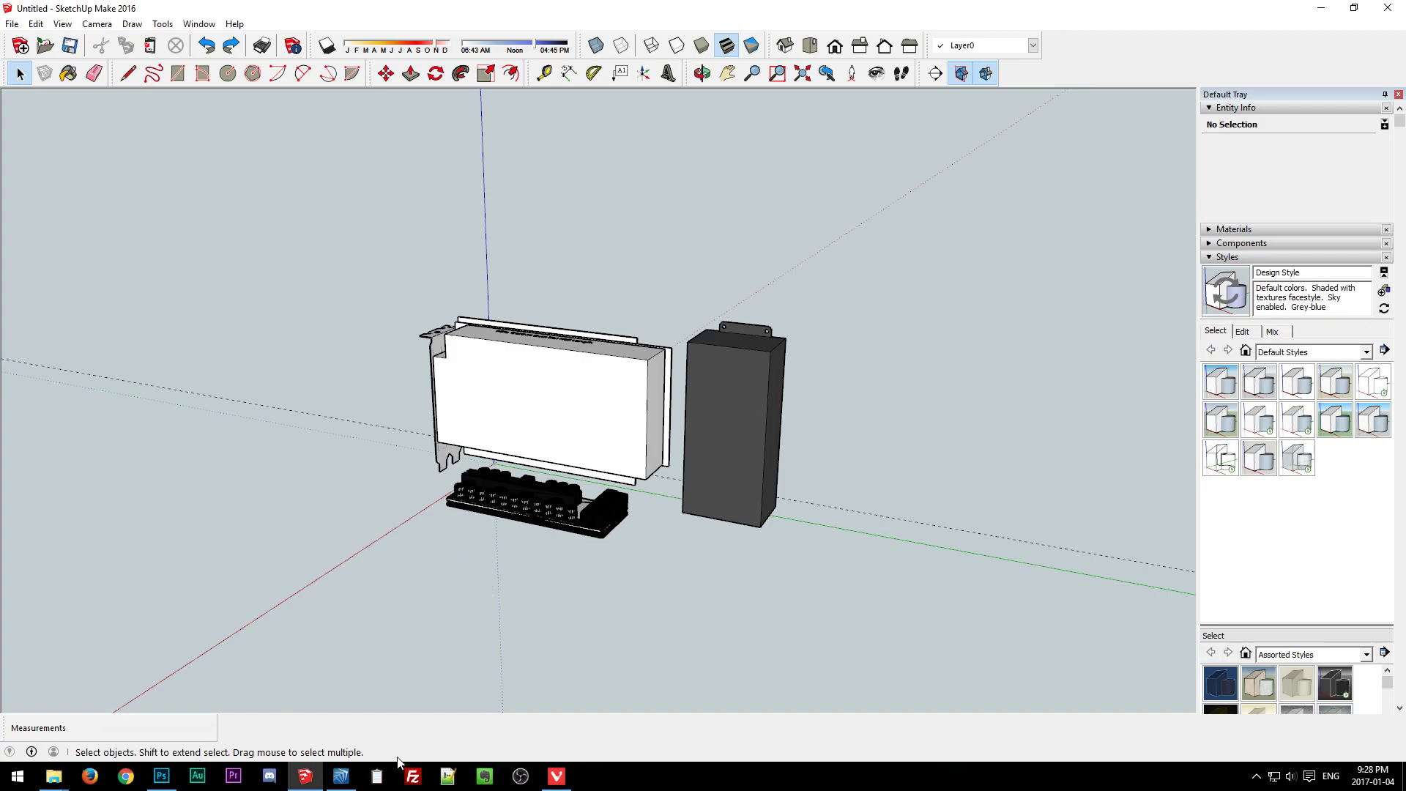
Switch to Vivaldi, open the SFF Forum's Hardware section in a new tab and close the blank Start Page.
left_click(305, 777)
left_click(301, 17)
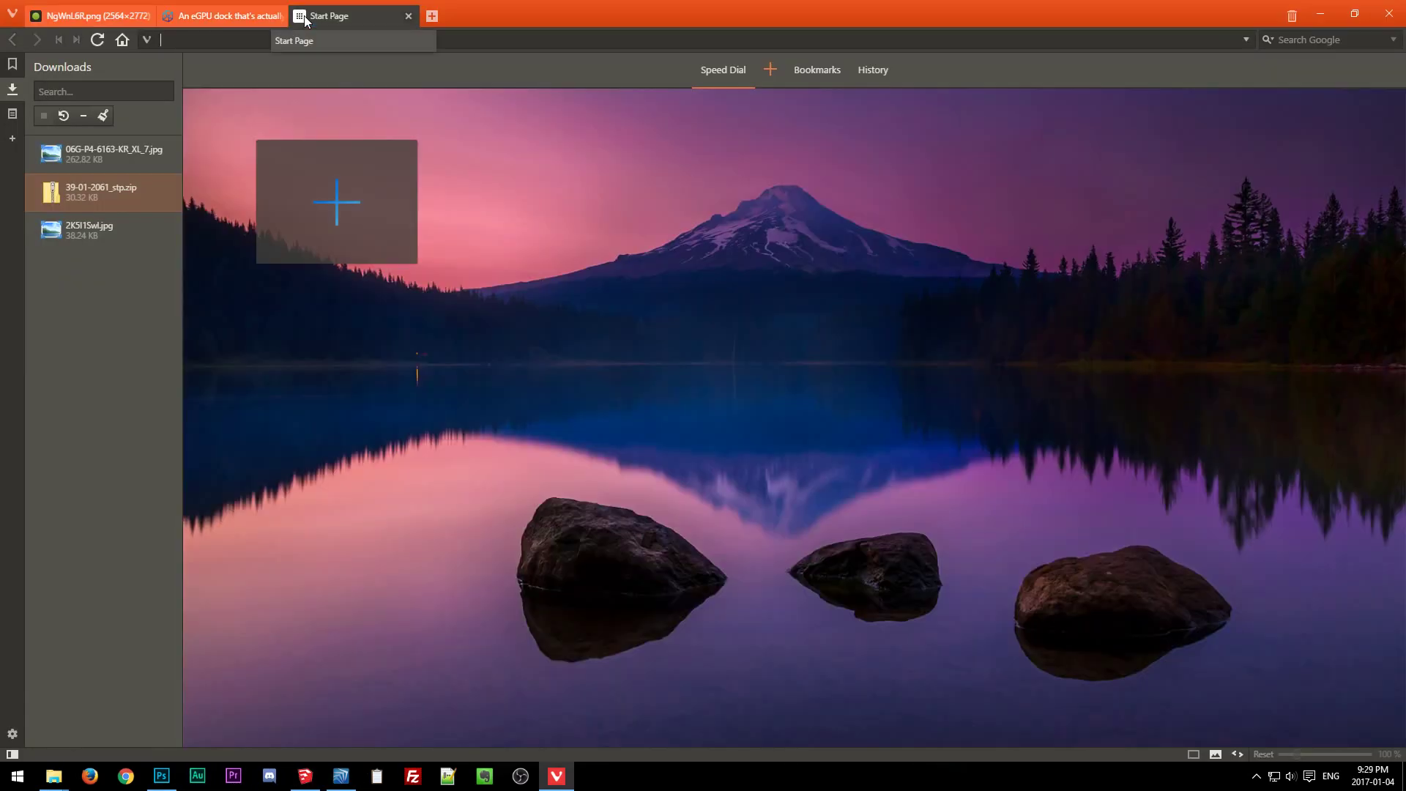
left_click(227, 16)
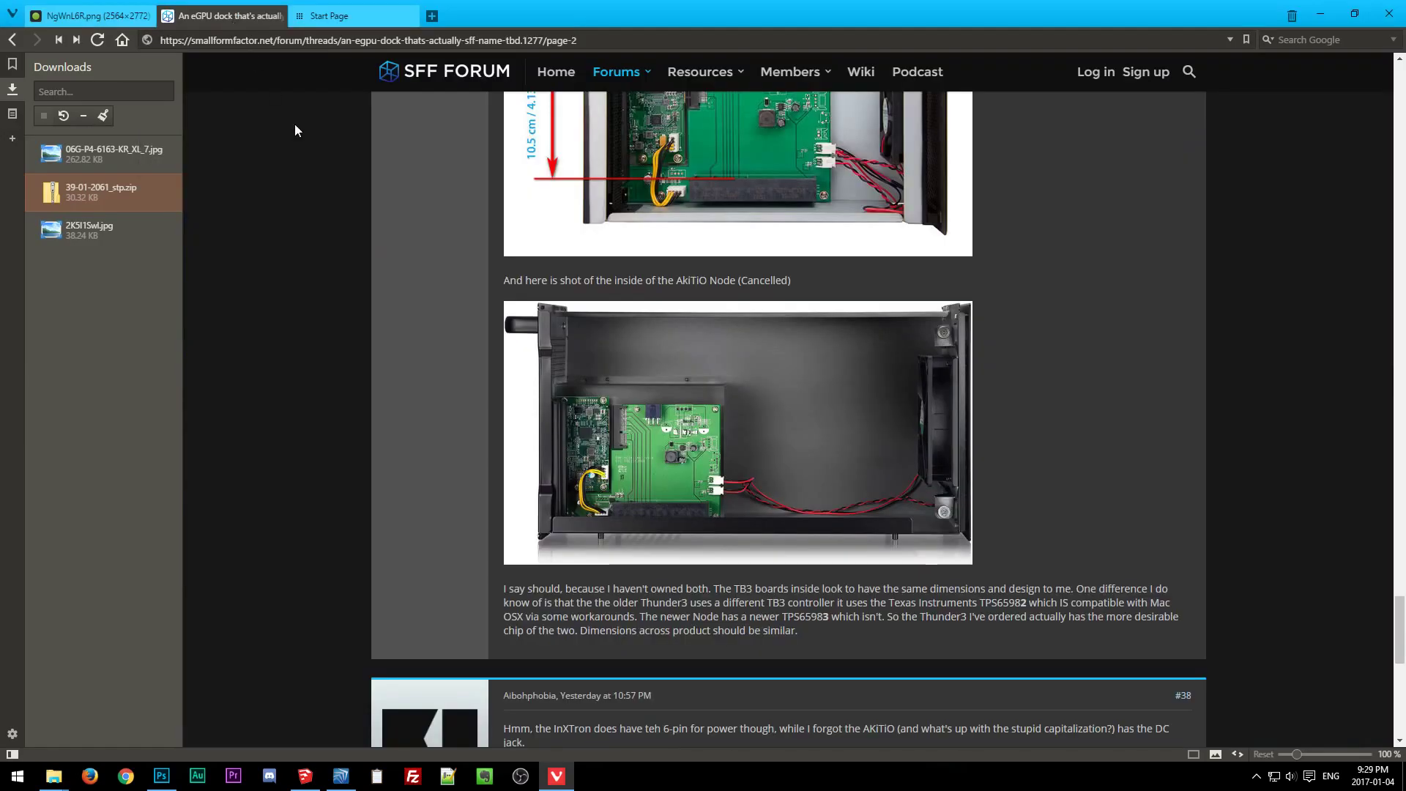
middle_click(438, 73)
left_click(353, 14)
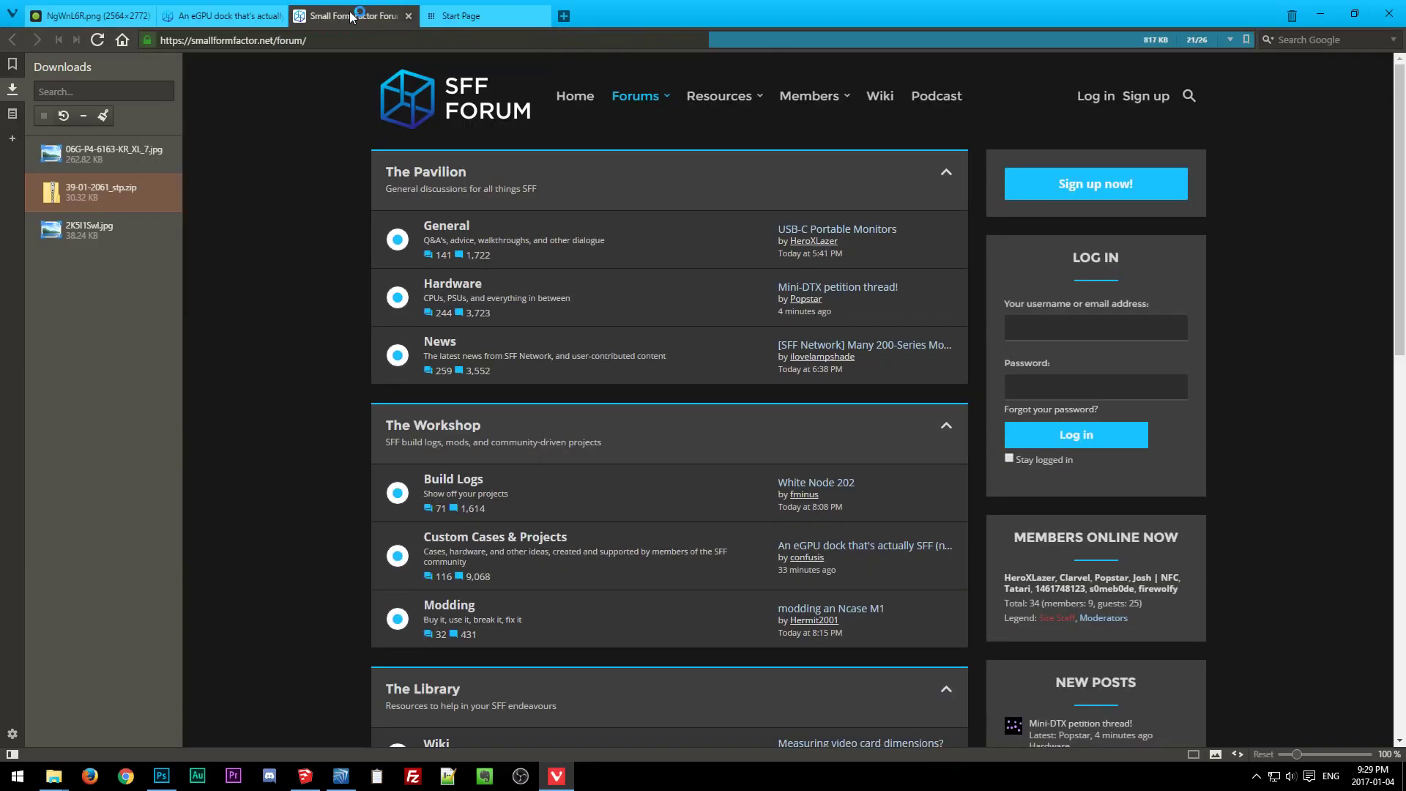
middle_click(452, 16)
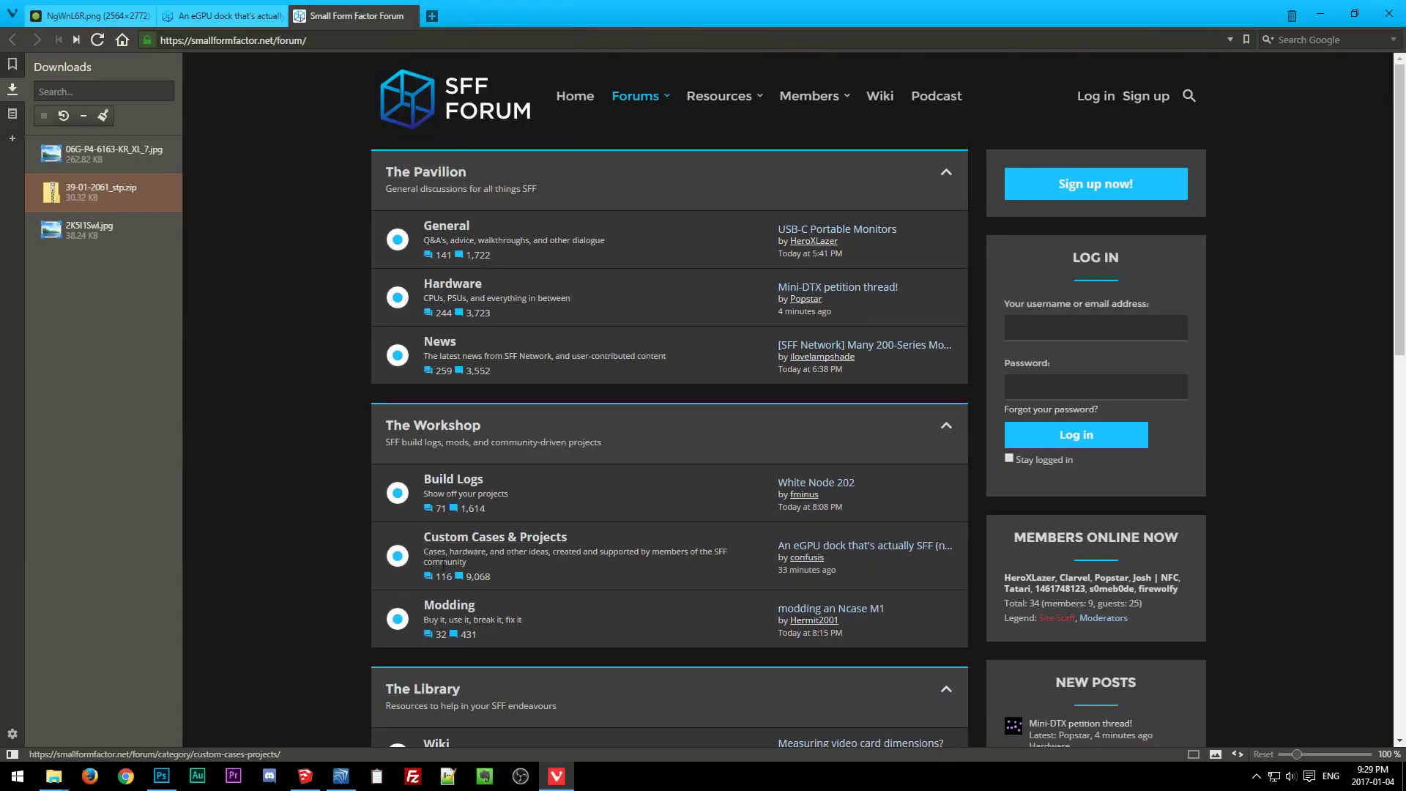
left_click(468, 290)
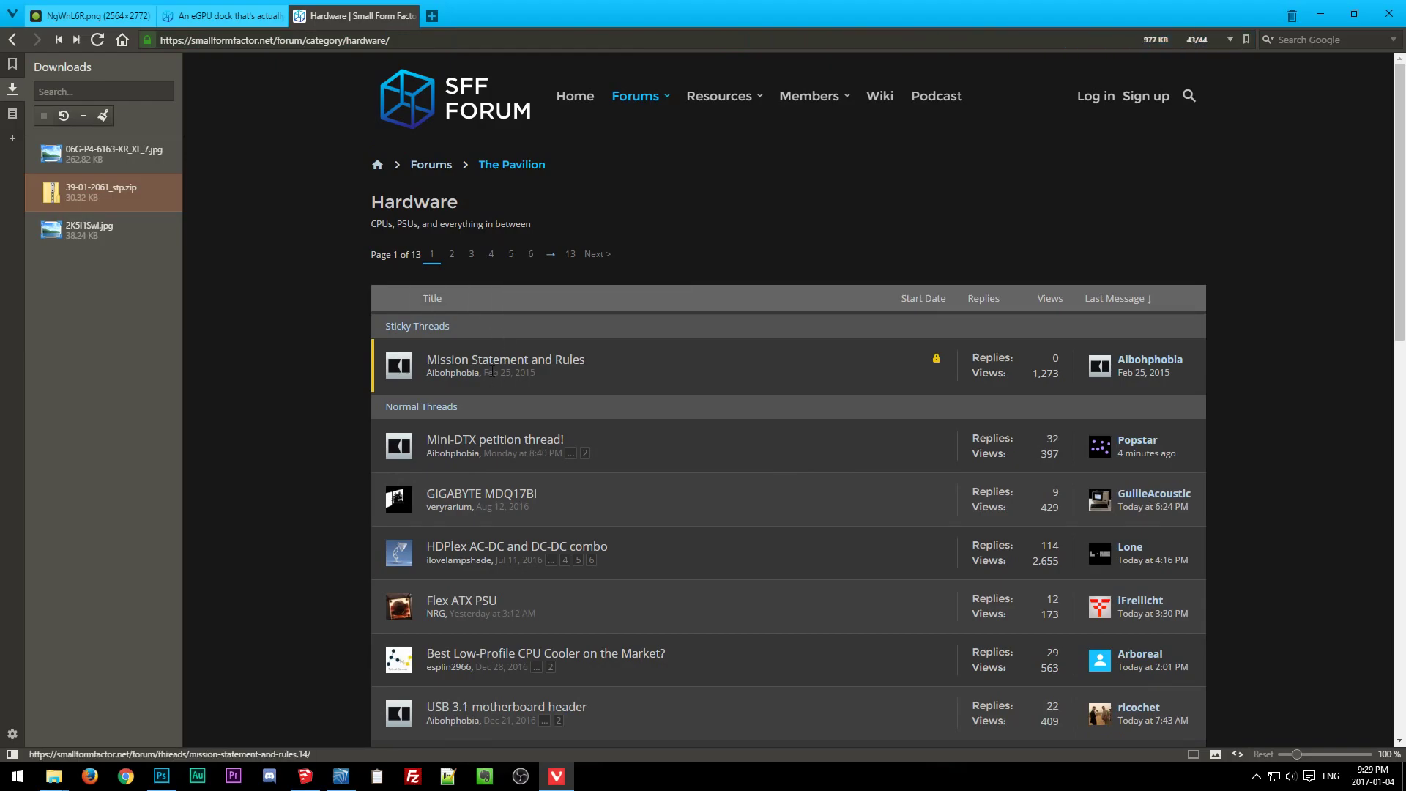
mouse_move(497, 440)
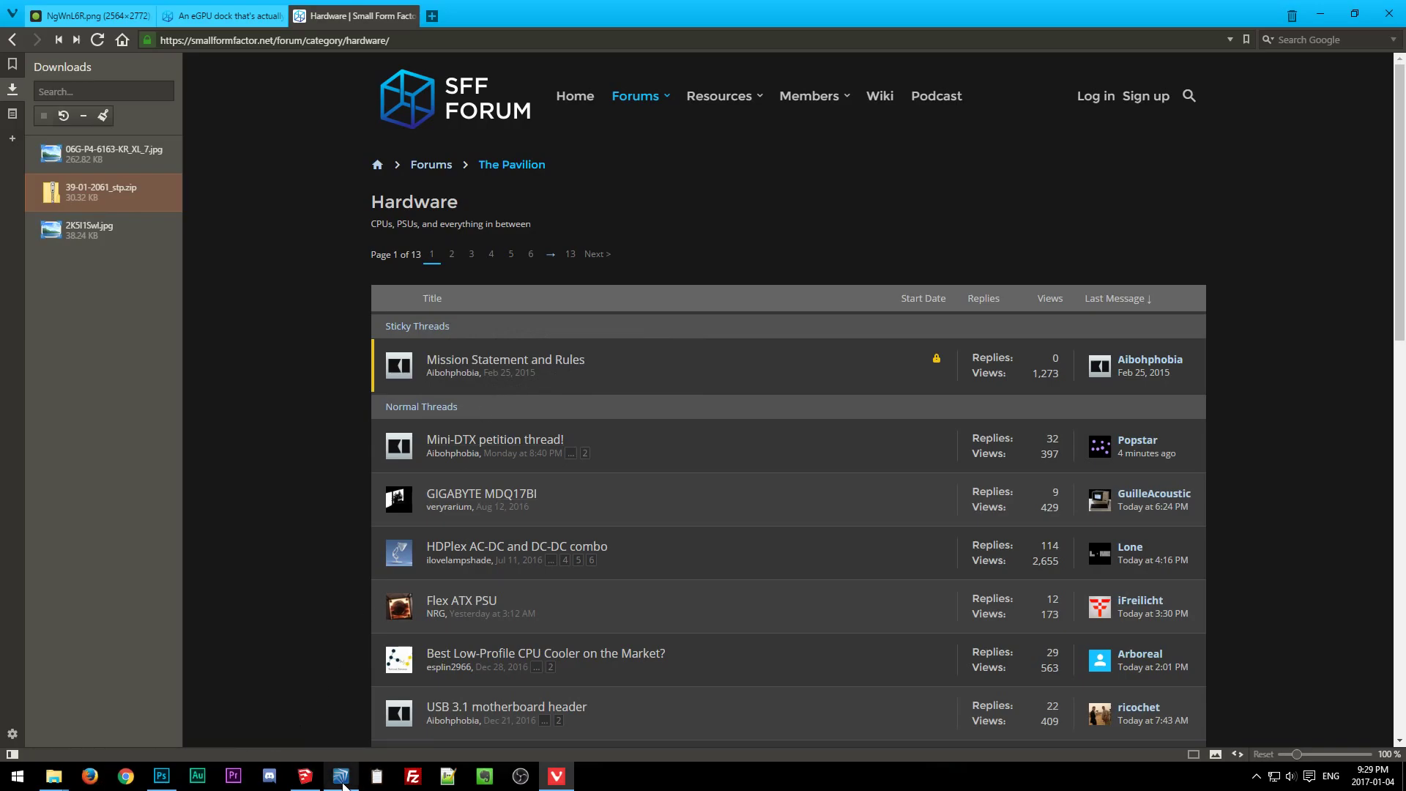
Find and open the "List of DC-ATX power supplies." thread in the SFF Forum Hardware category.
left_click(305, 776)
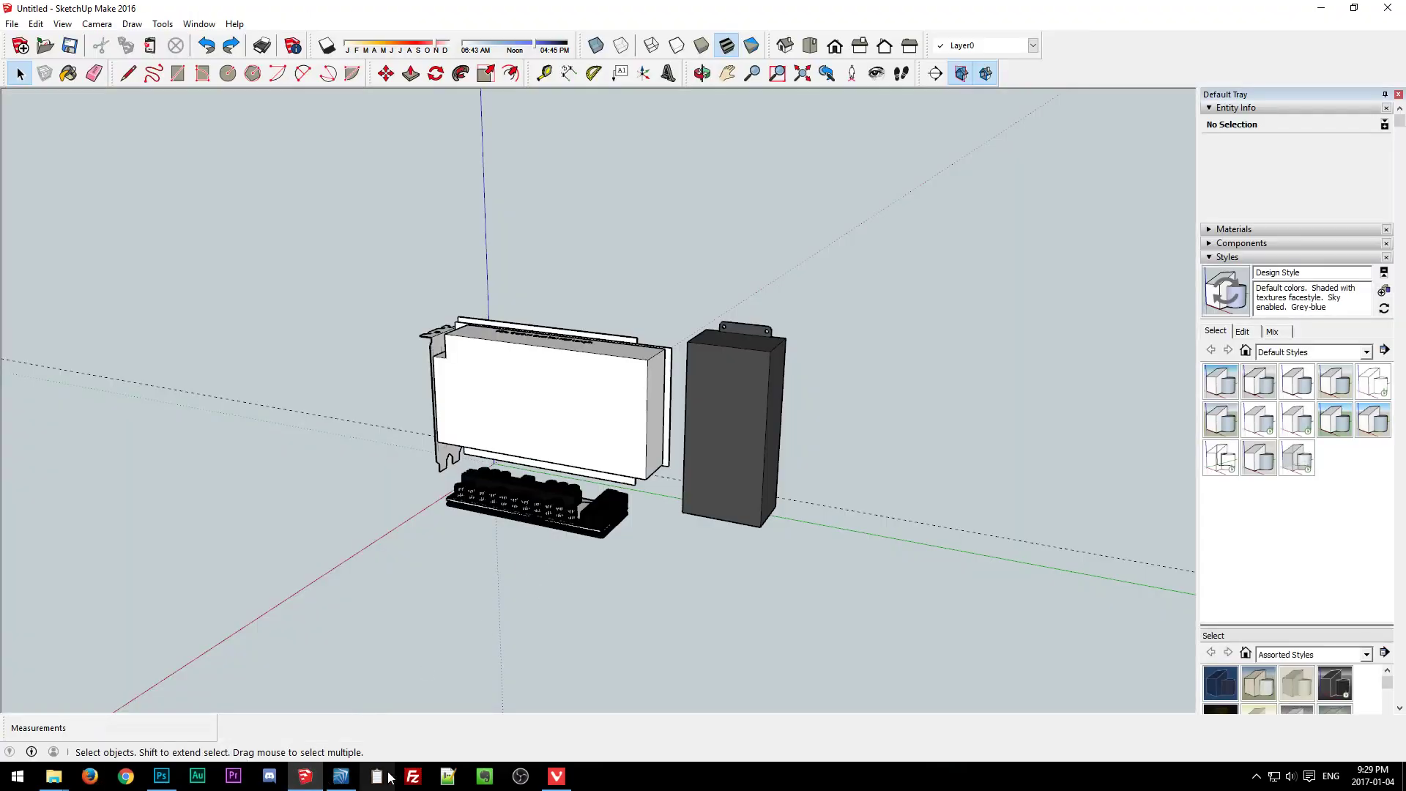
left_click(570, 777)
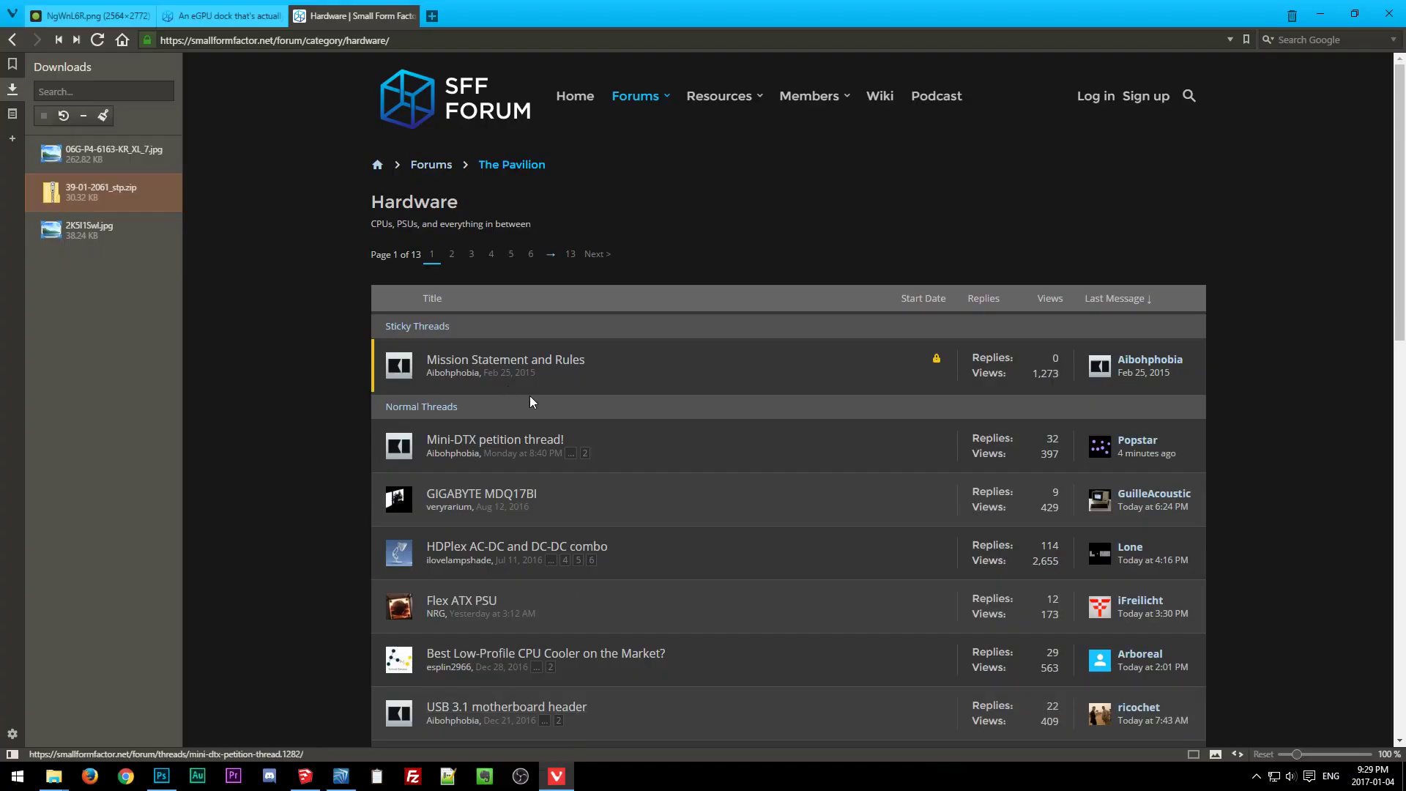
scroll(677, 455, "down", 2)
scroll(666, 453, "down", 2)
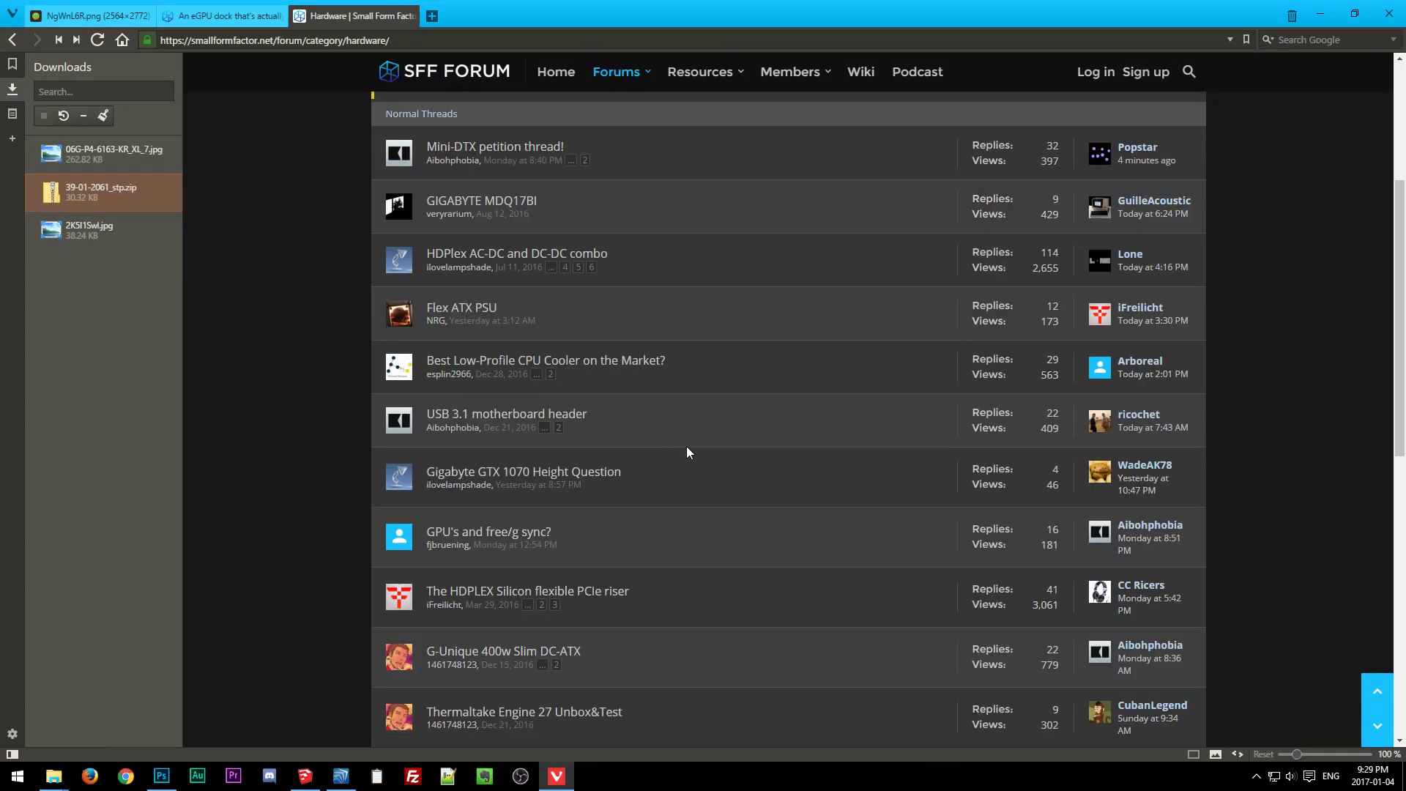
scroll(686, 449, "down", 3)
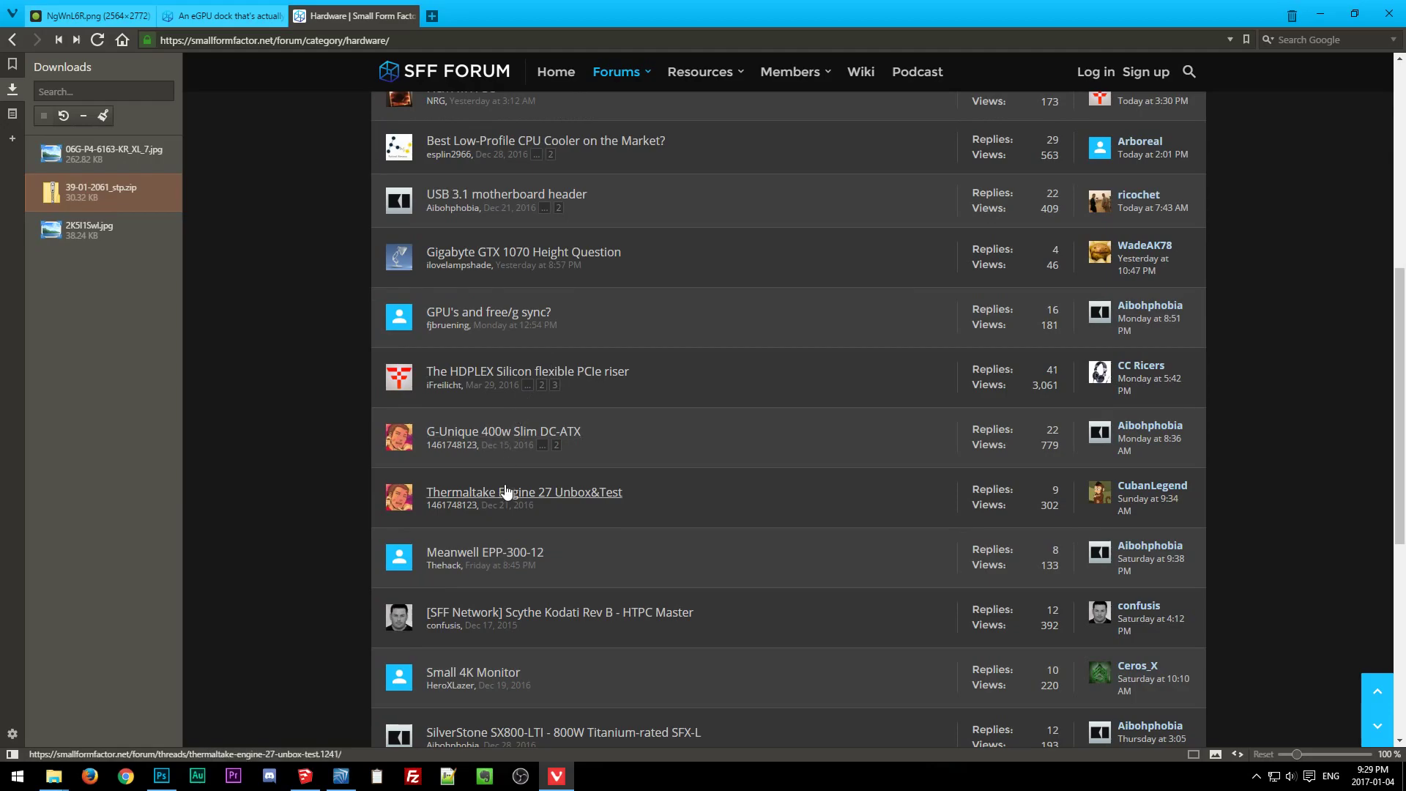
scroll(718, 481, "down", 5)
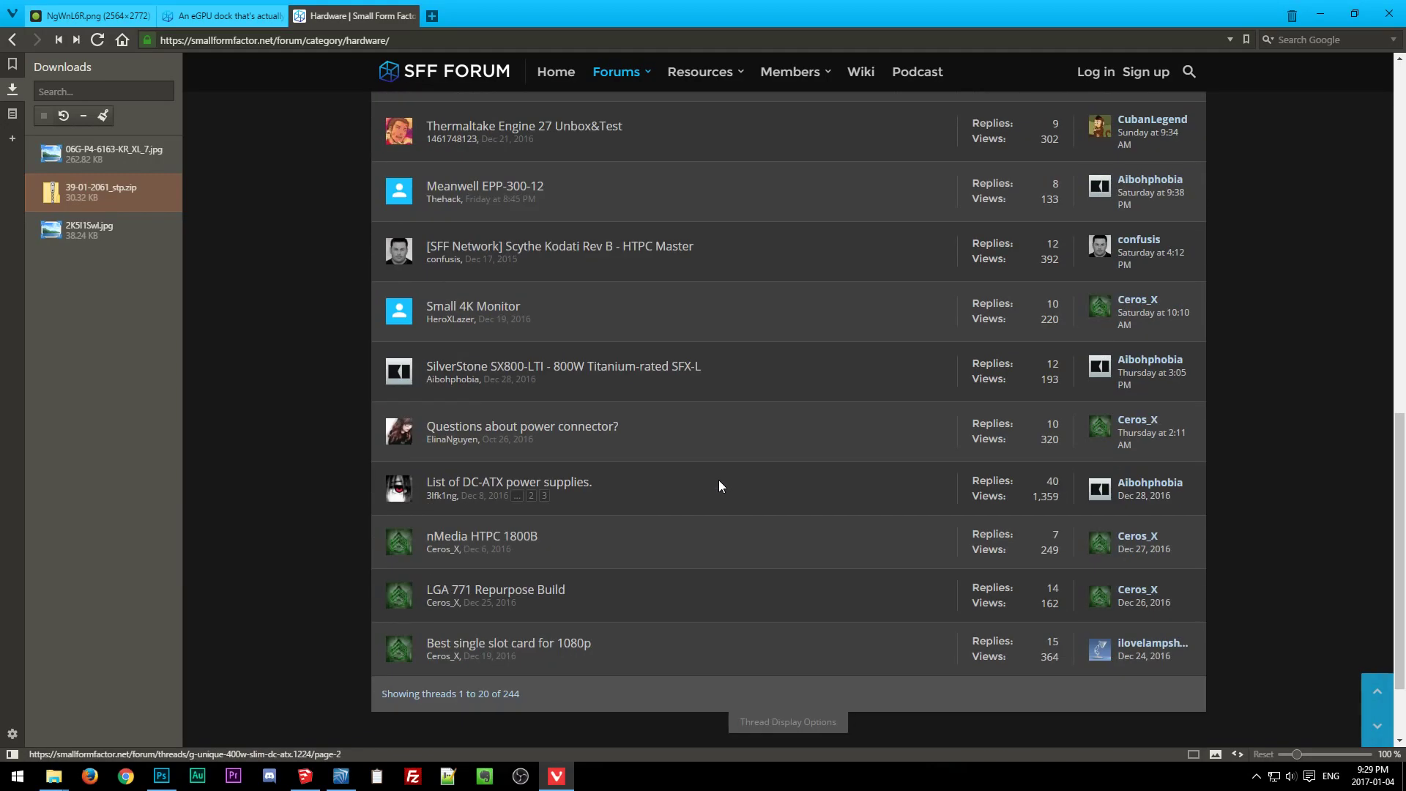
left_click(547, 482)
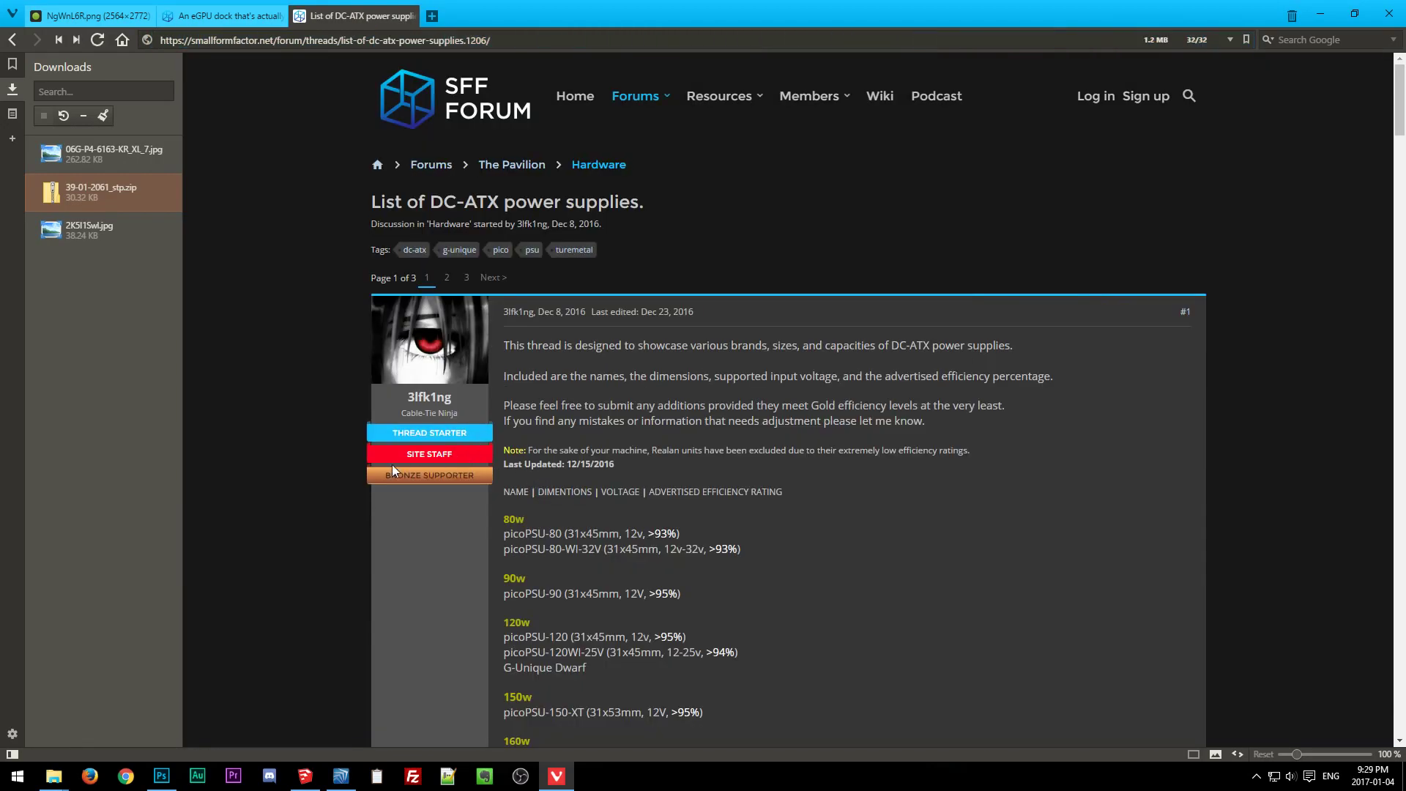
Review the thread's power supply list by wattage, along with the purchasing notes and store links.
scroll(424, 461, "down", 15)
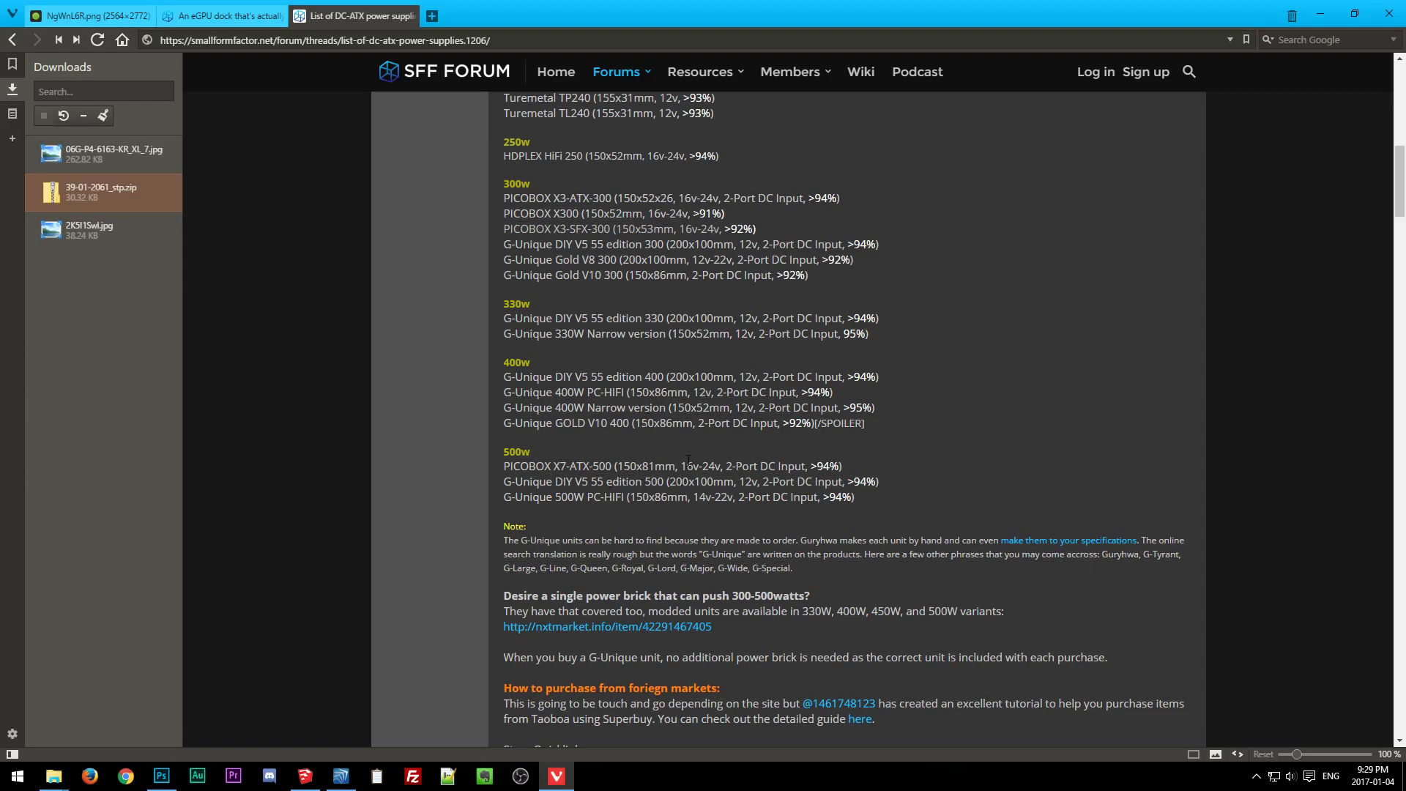
scroll(628, 513, "down", 2)
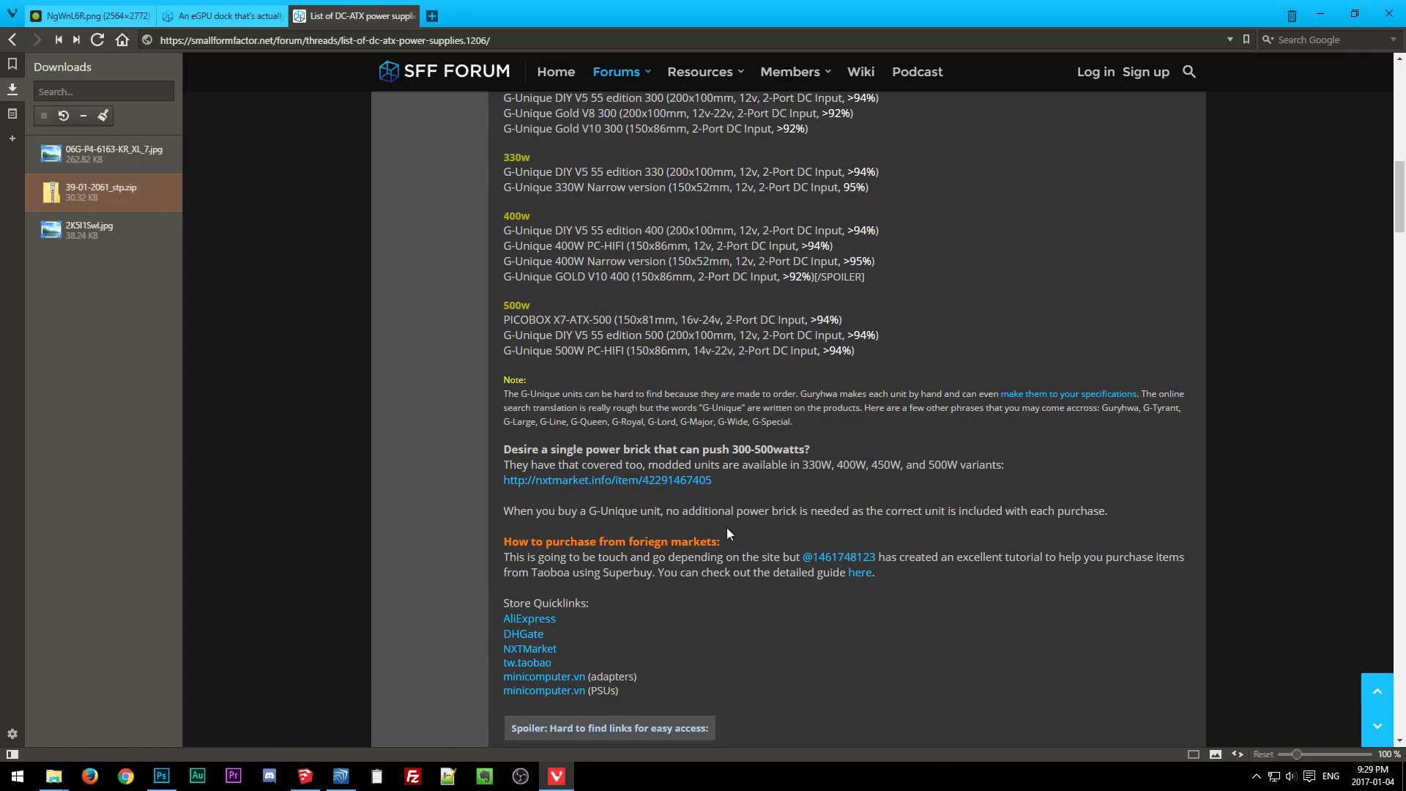
scroll(769, 611, "down", 4)
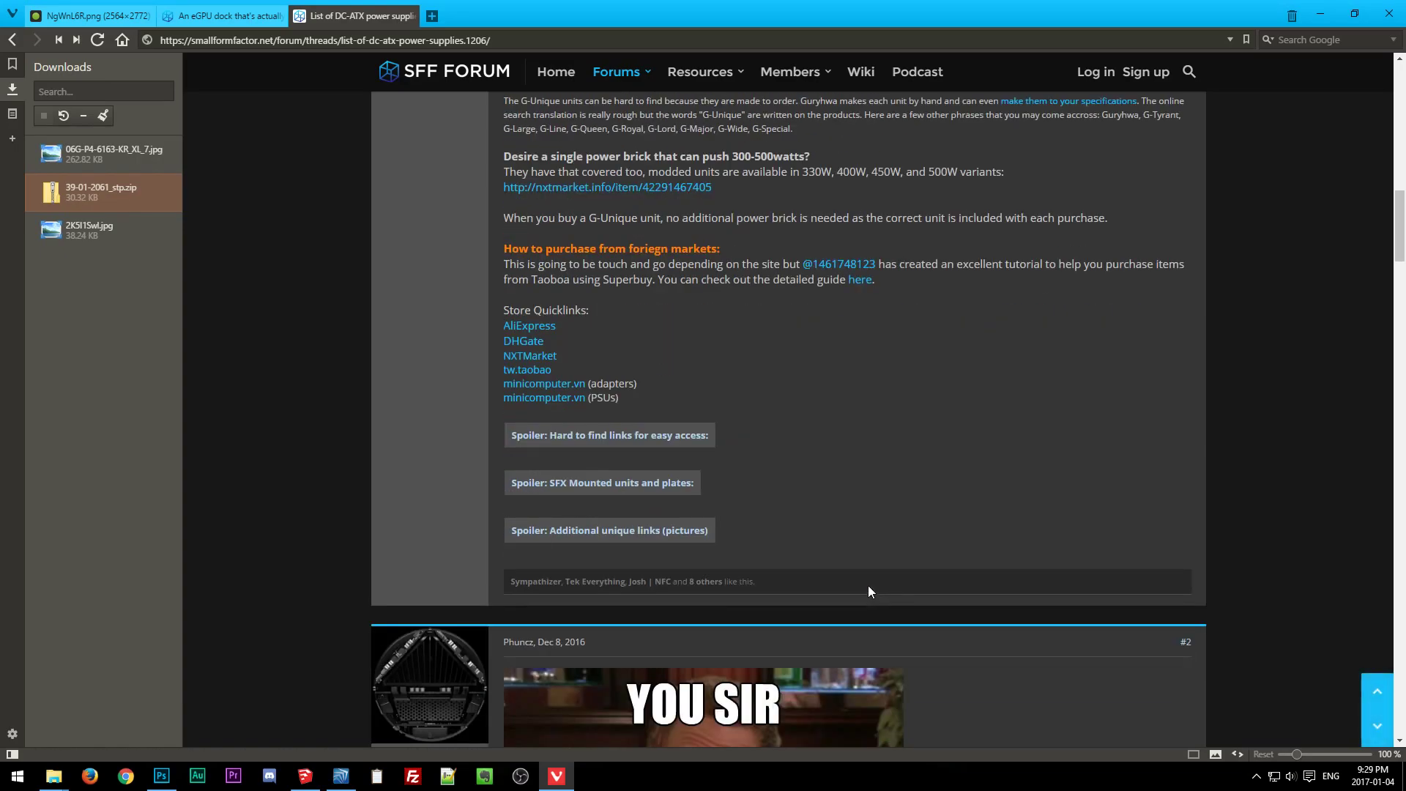
Reveal the hard-to-find links spoiler, open the G-Unique and Turemetal unit links, and view the G-Unique results.
left_click(653, 434)
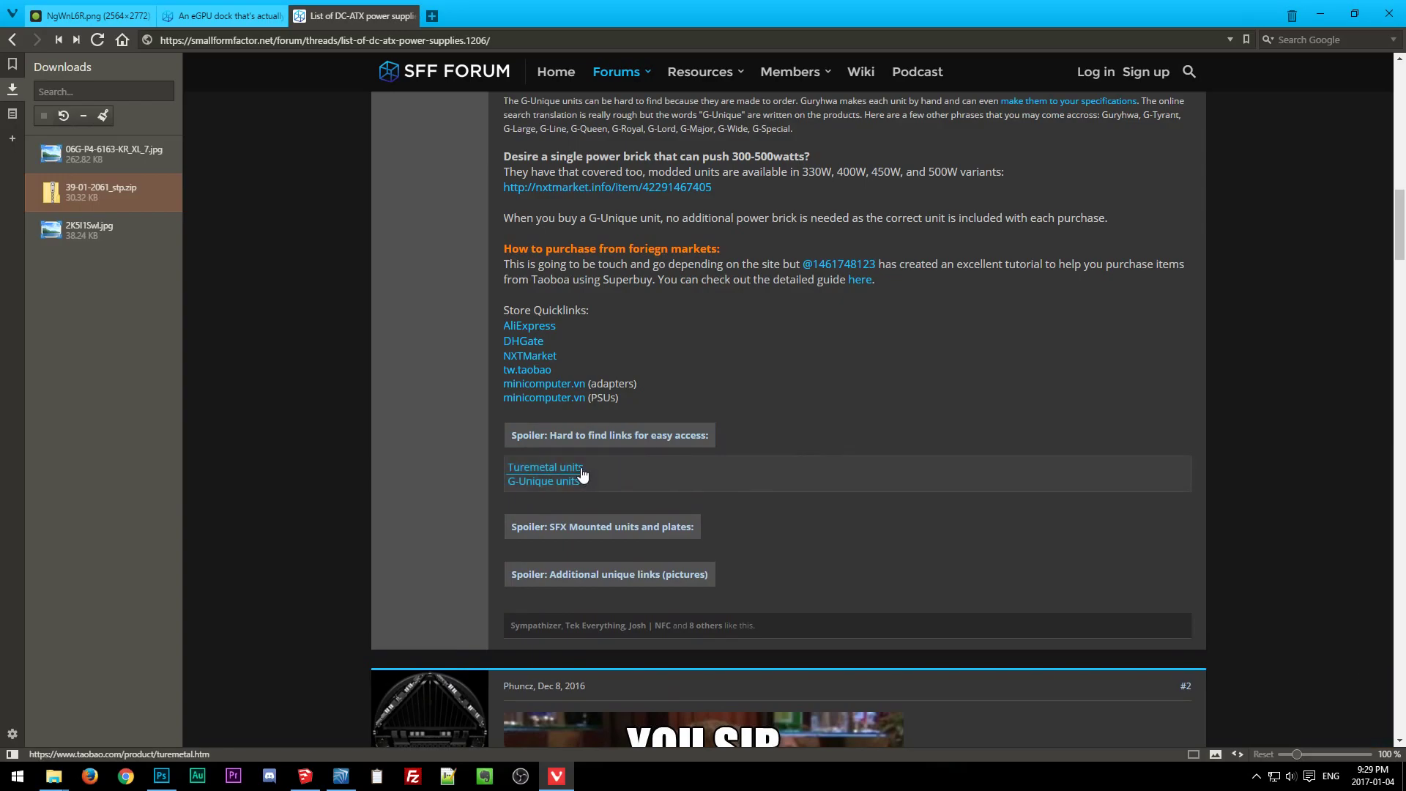
left_click(571, 482)
left_click(548, 467)
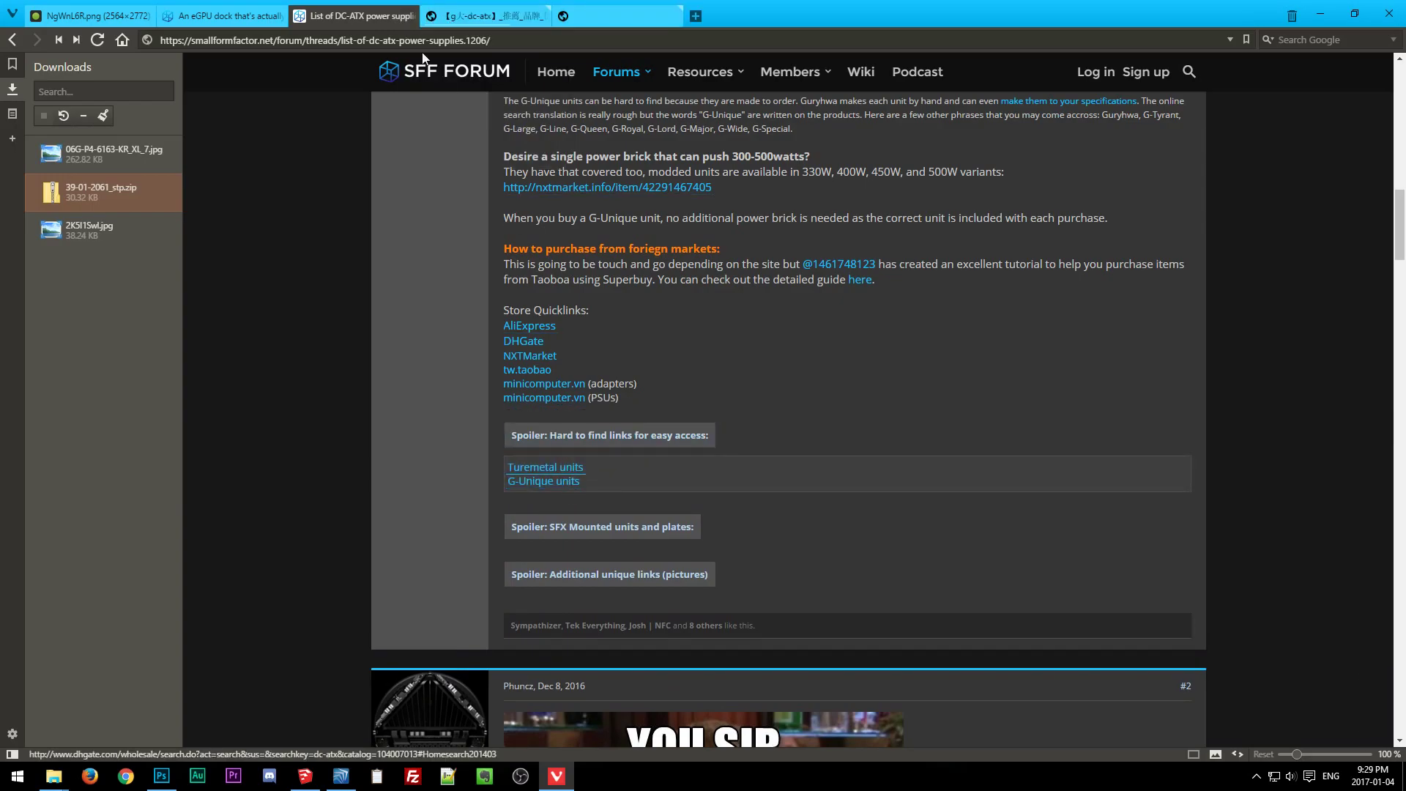
left_click(614, 20)
left_click(458, 16)
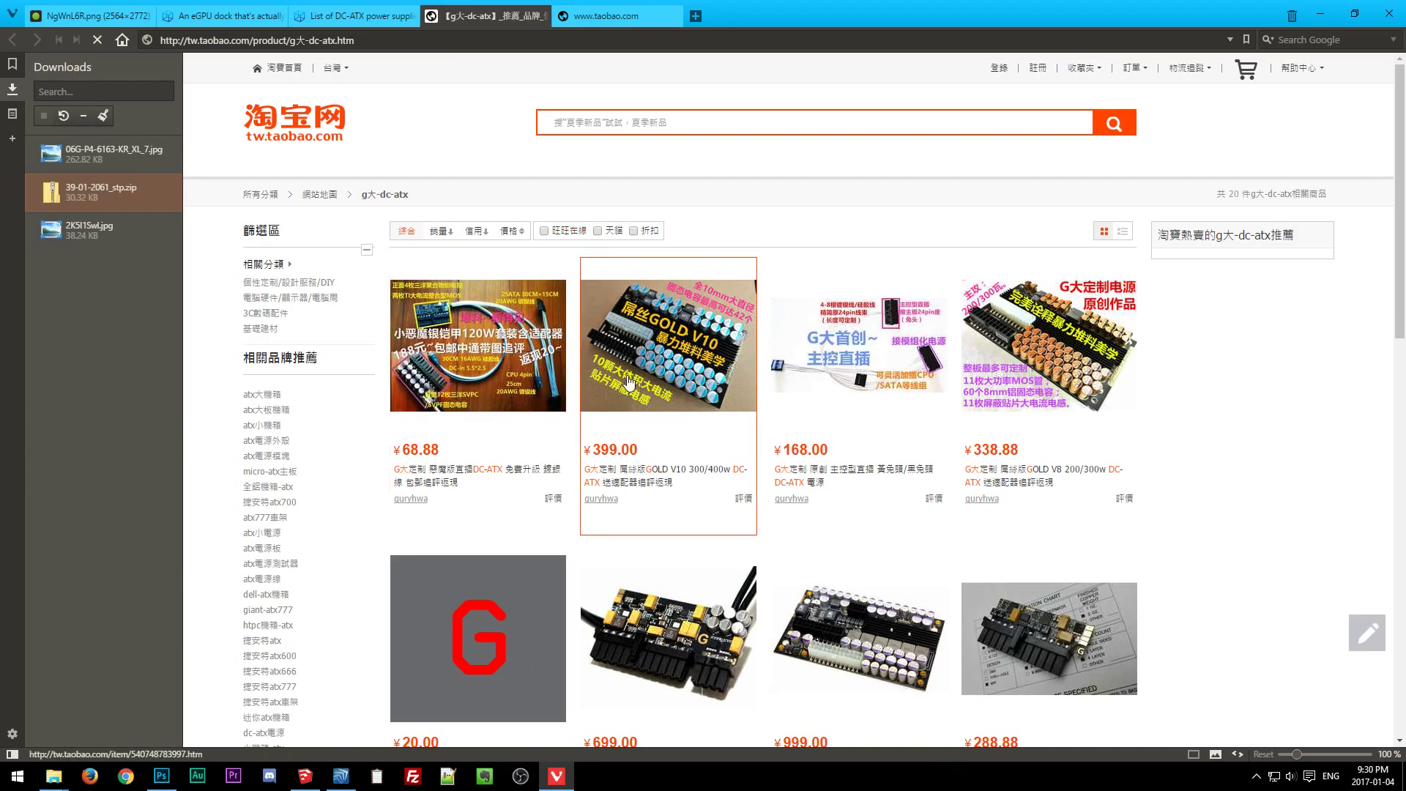
Browse the G-Unique results and open the ¥68.88, ¥288.88 and one-wired ¥699.00 DC-ATX listings in separate tabs.
middle_click(538, 399)
scroll(644, 441, "down", 3)
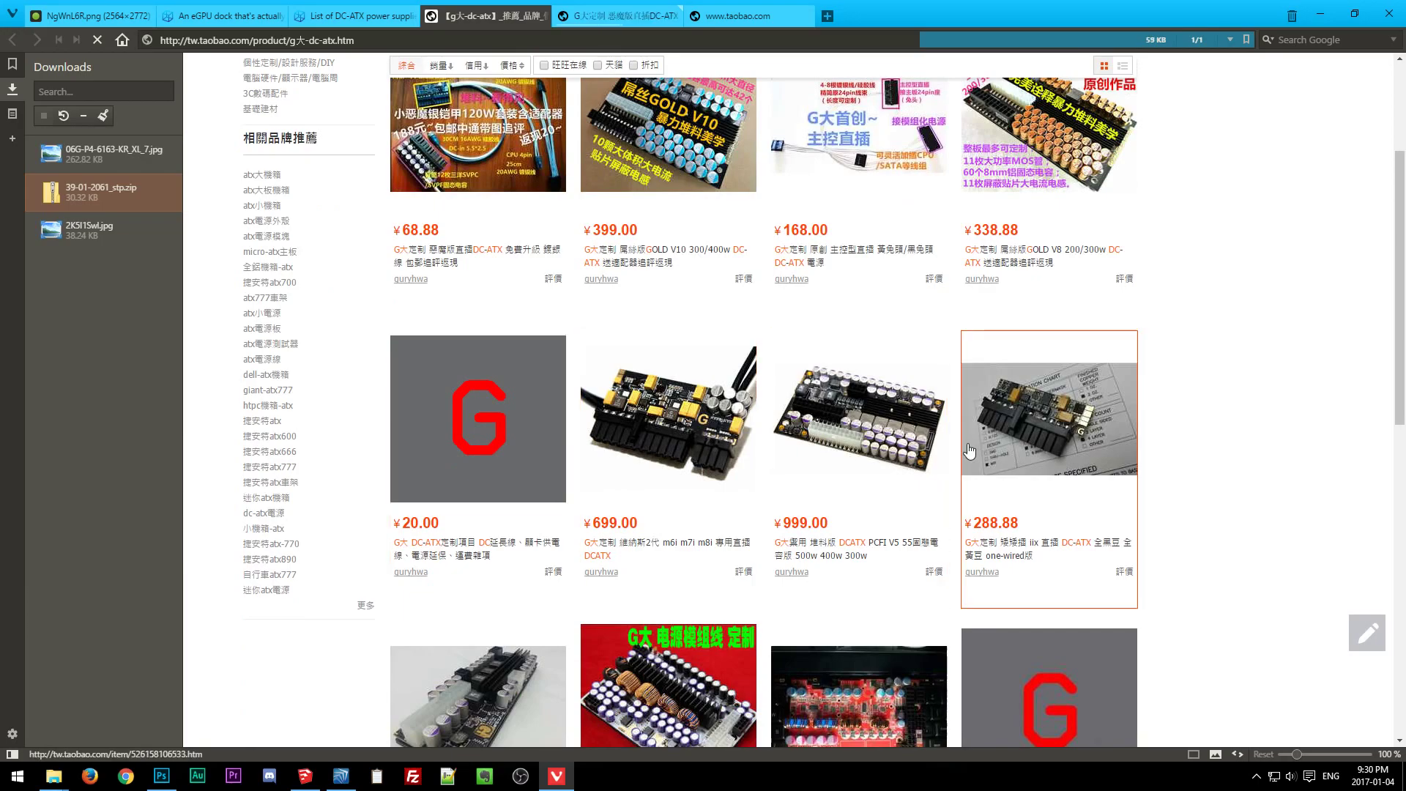
middle_click(1063, 429)
scroll(684, 429, "down", 5)
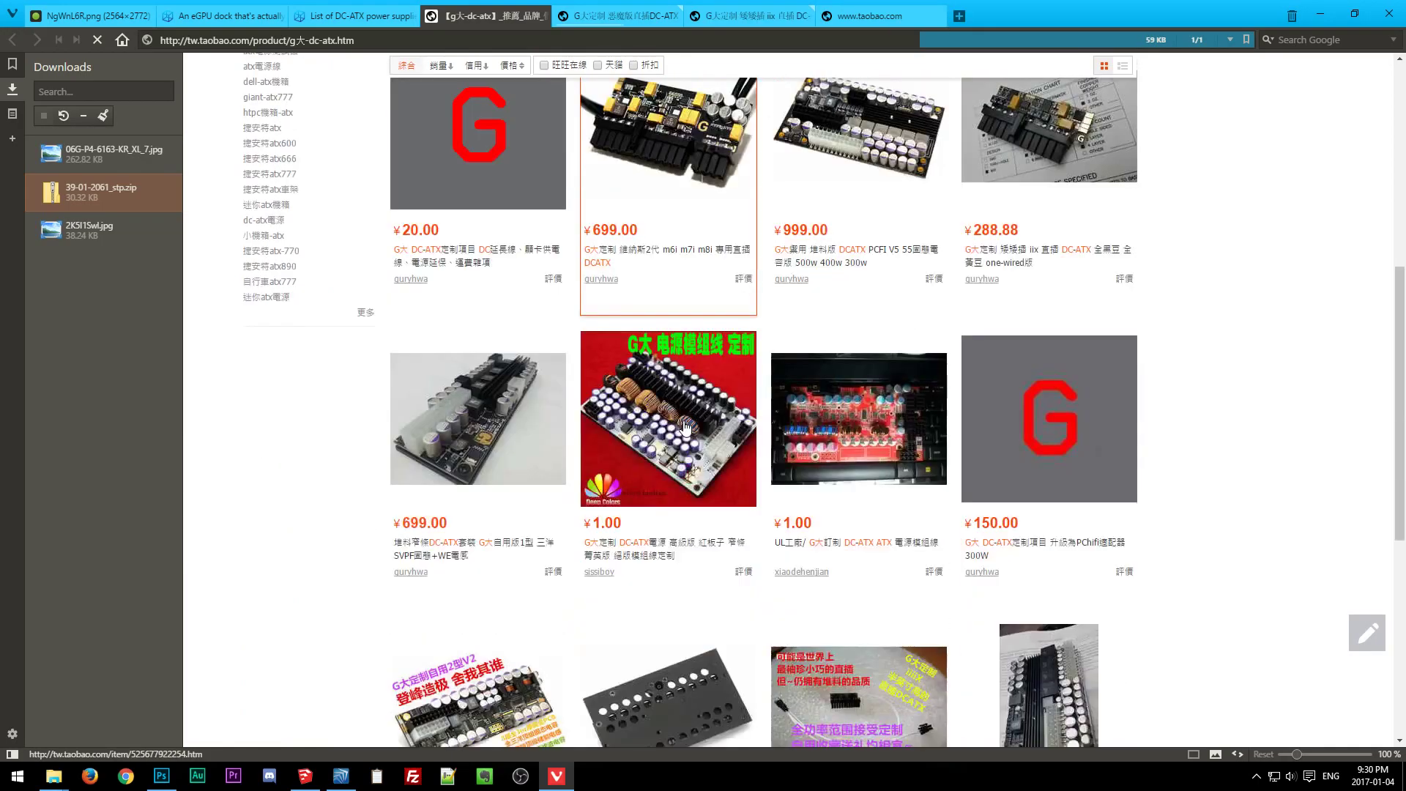
scroll(685, 429, "down", 6)
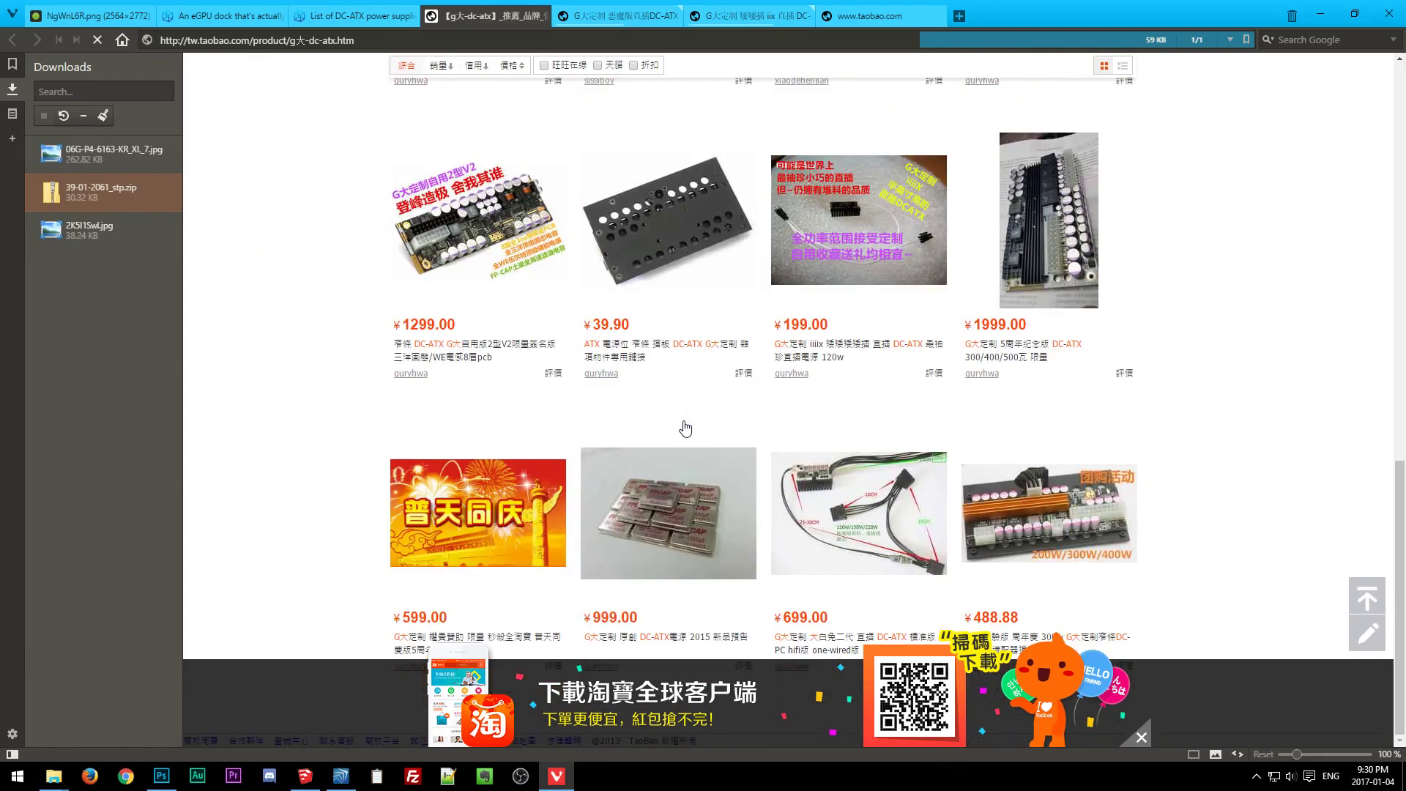
middle_click(854, 514)
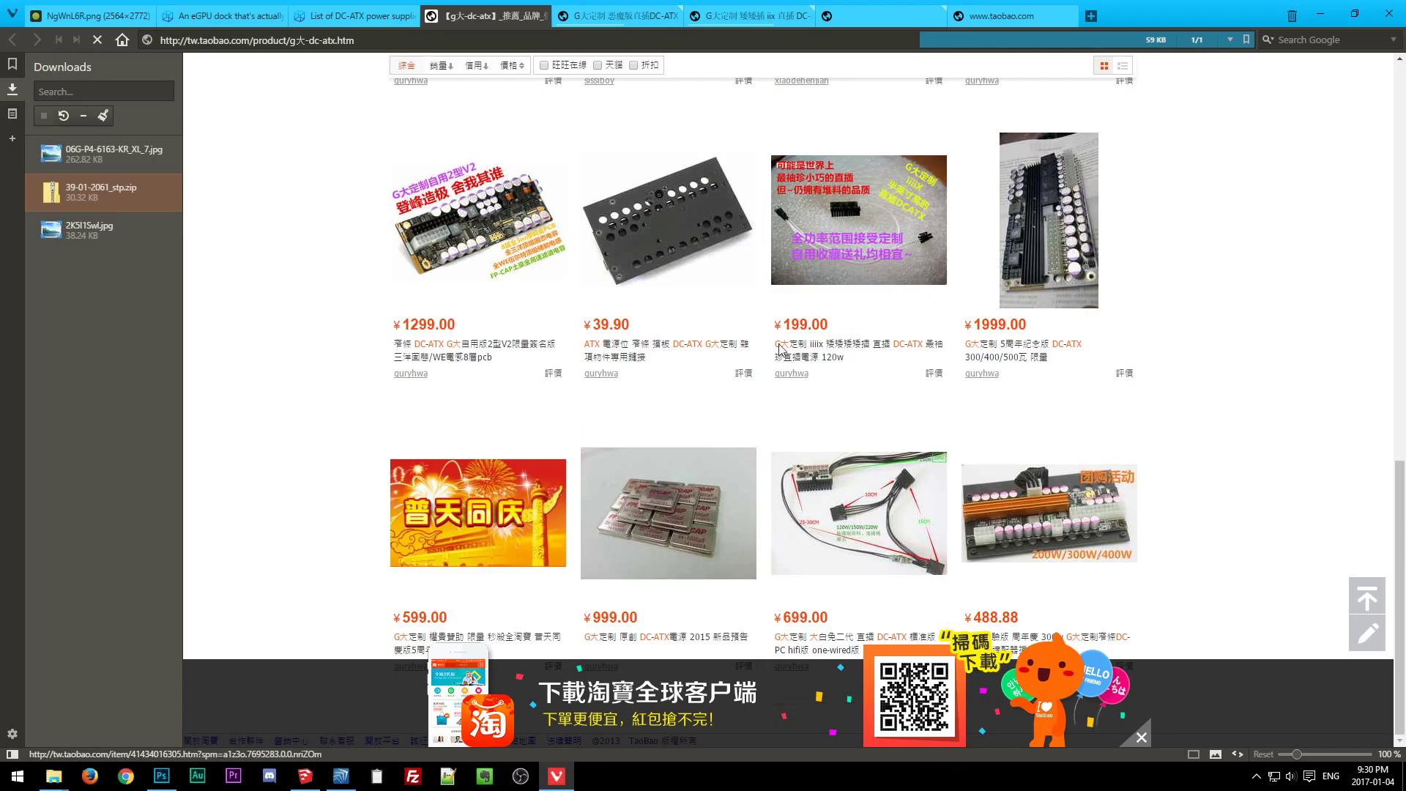
Examine the ¥68.88 DC-ATX listing's description, including the board versions, prices and adapter upgrade options.
left_click(630, 16)
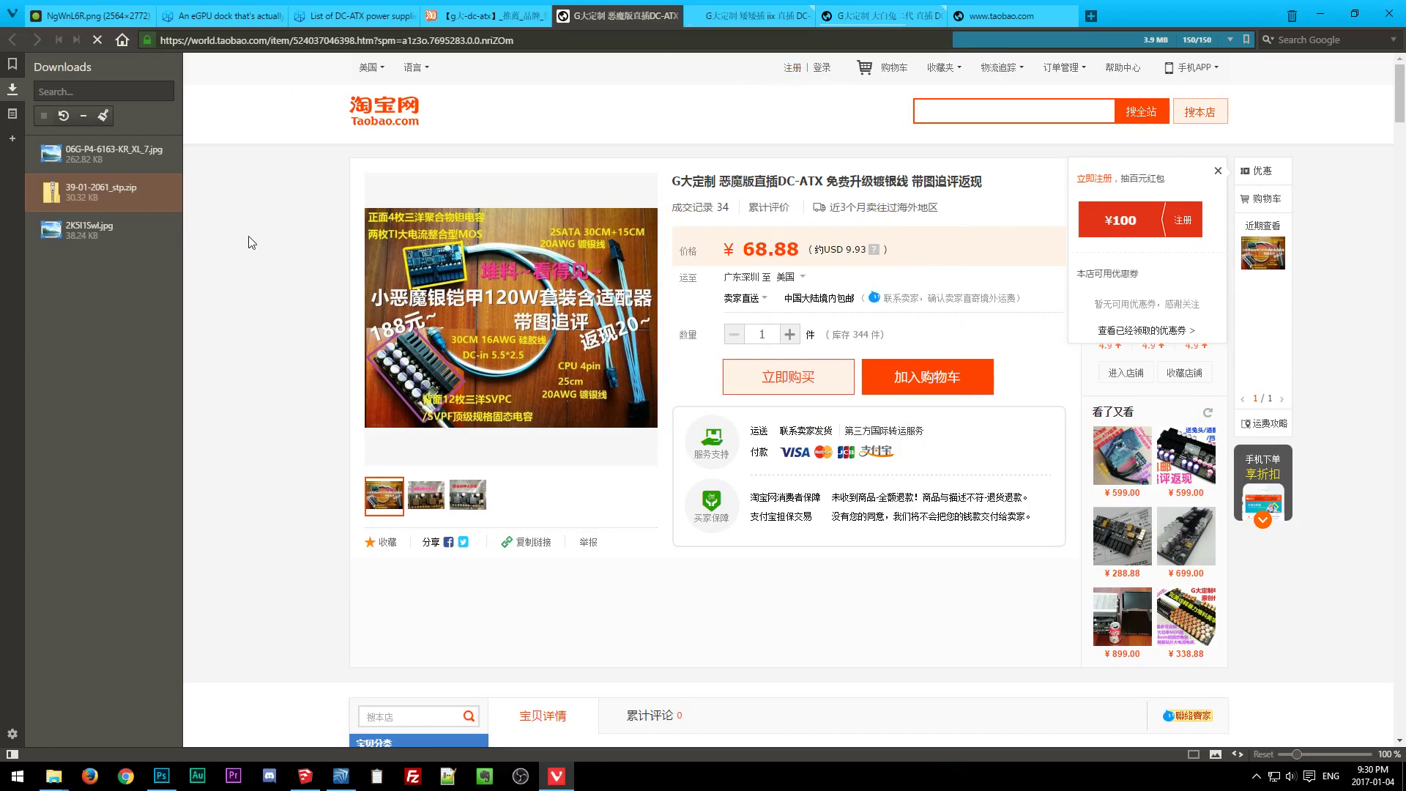
scroll(318, 334, "down", 5)
scroll(317, 337, "down", 10)
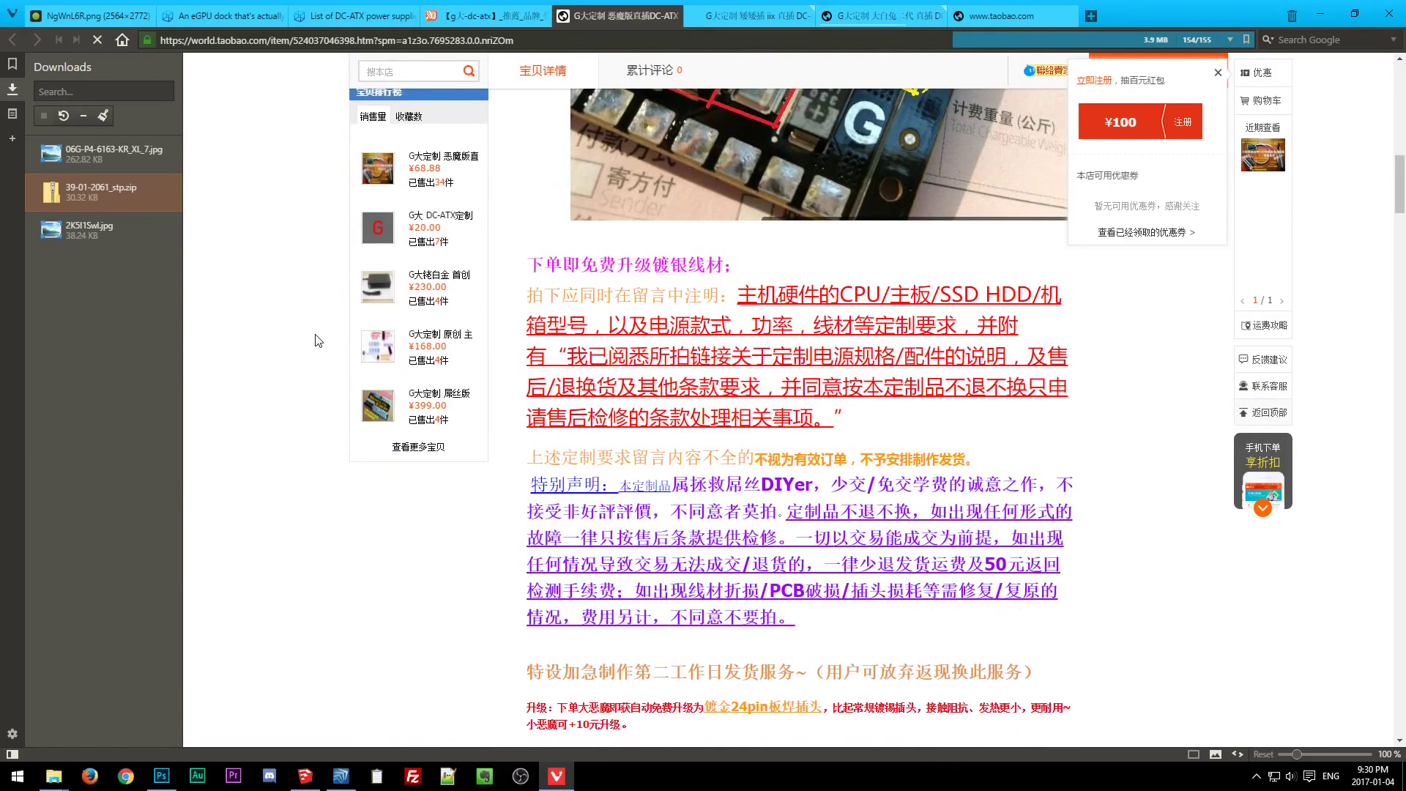
scroll(317, 341, "down", 7)
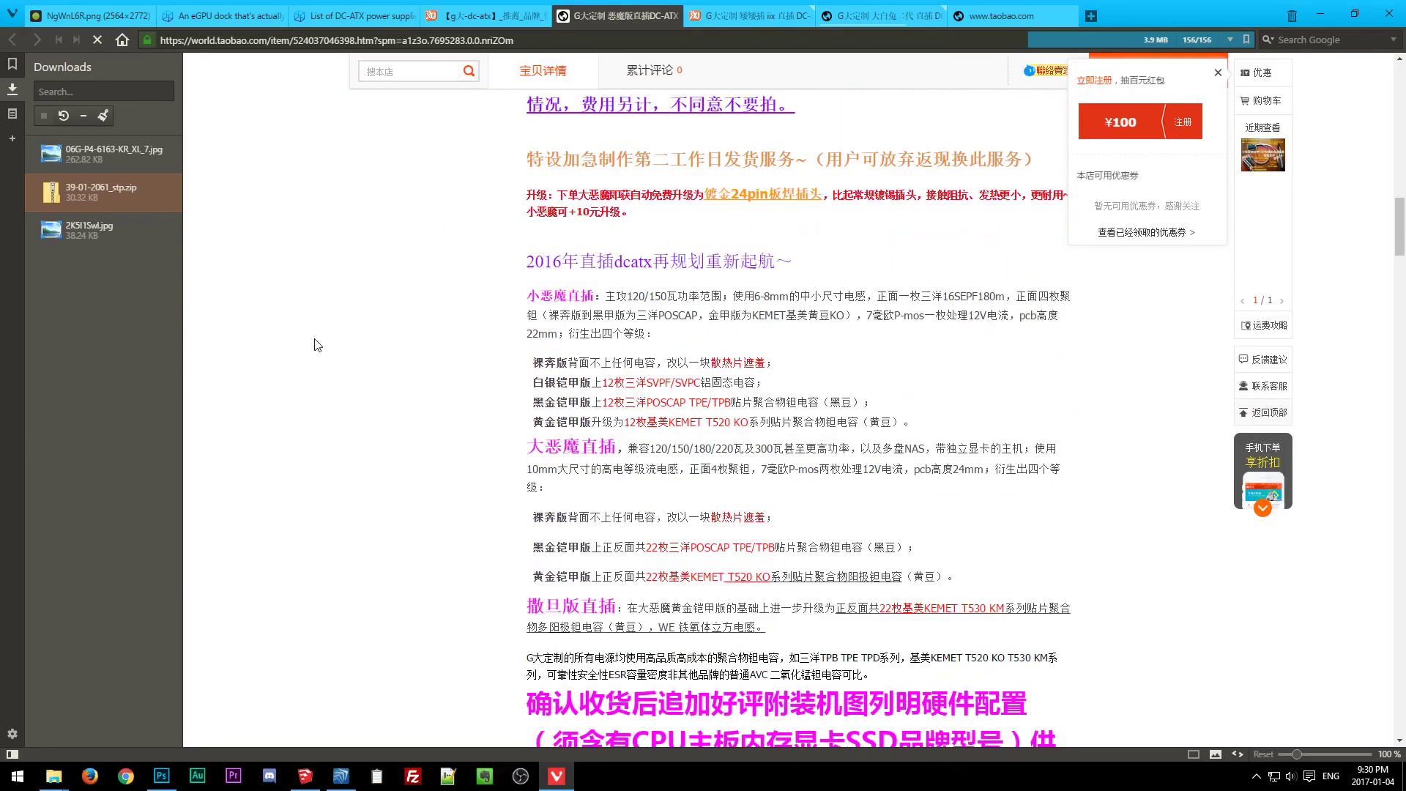
scroll(317, 344, "down", 12)
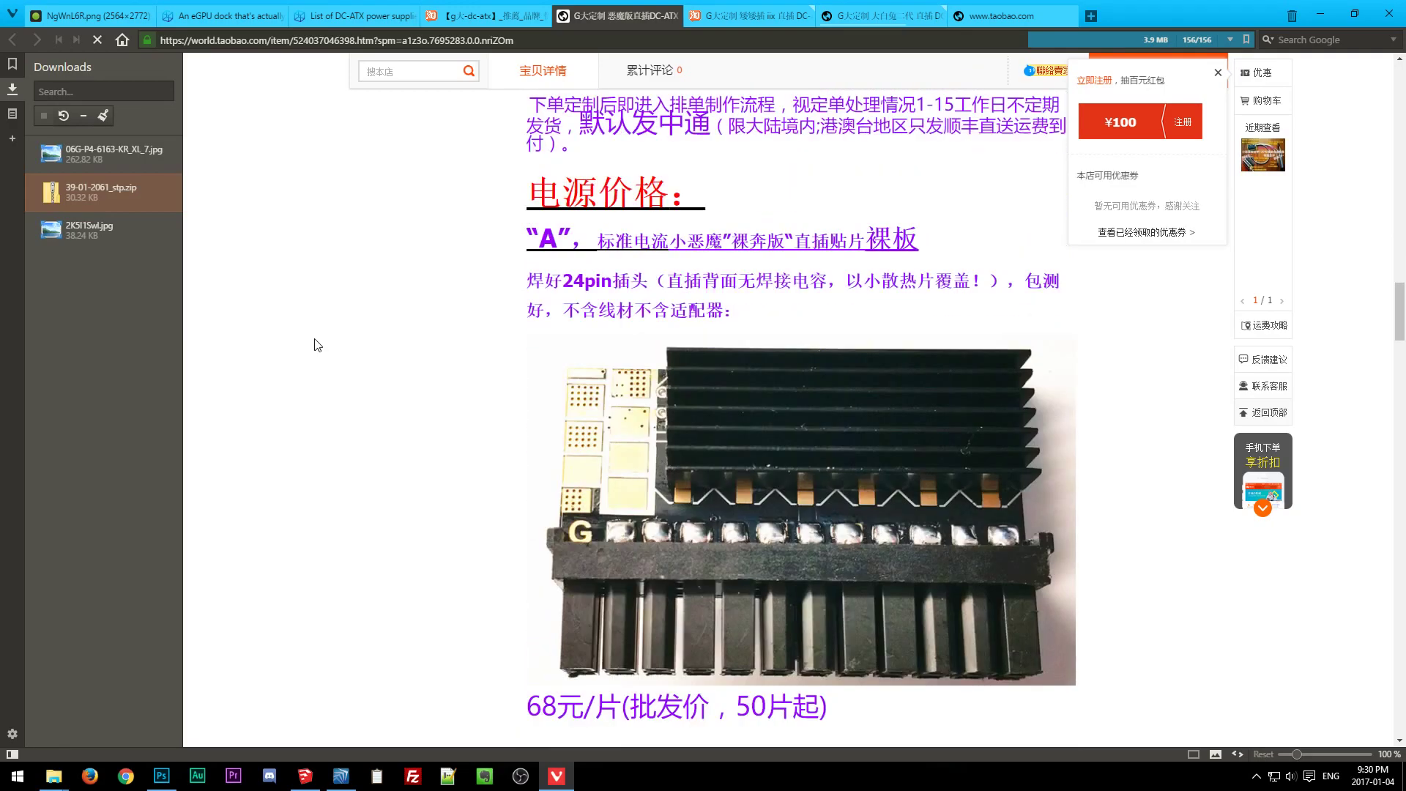
scroll(317, 344, "down", 2)
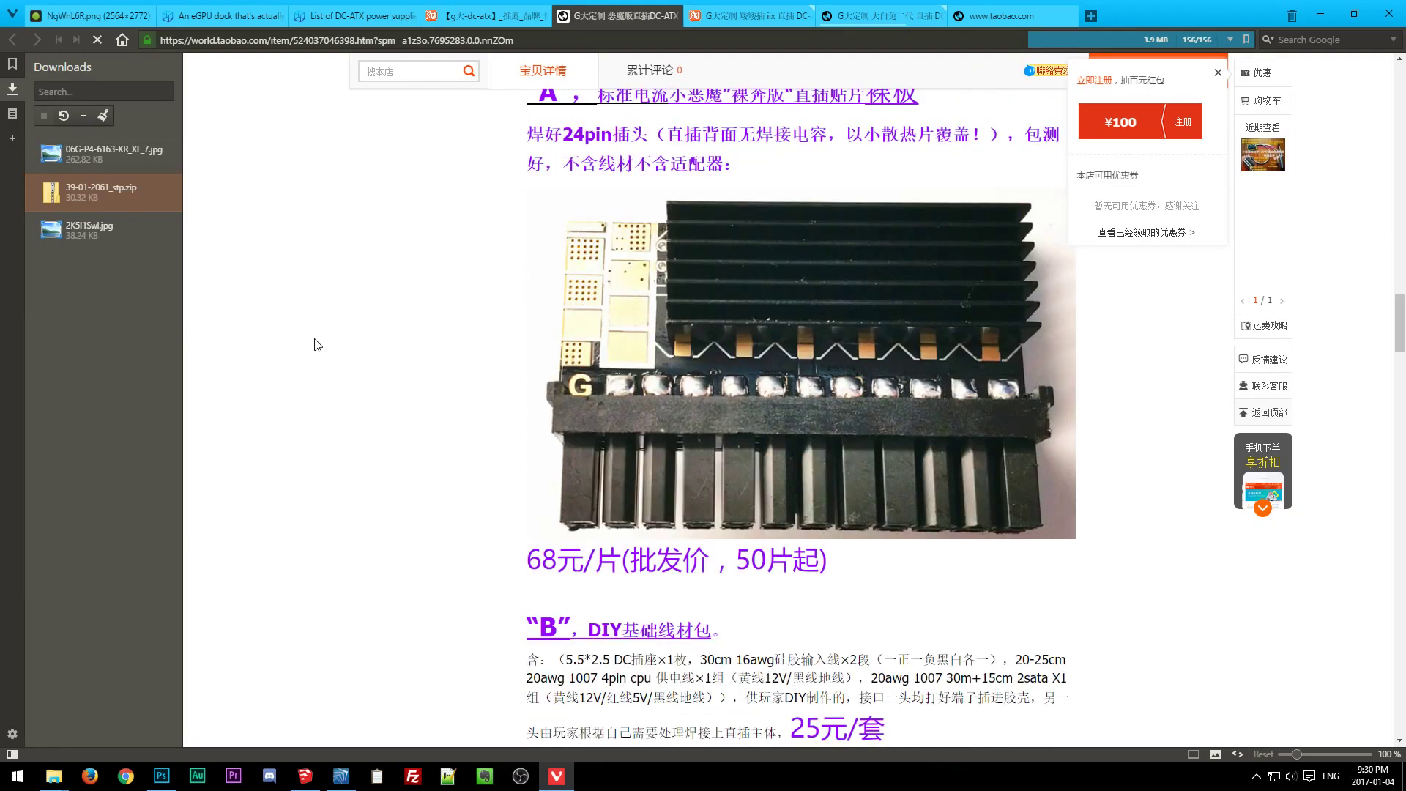
scroll(318, 344, "down", 17)
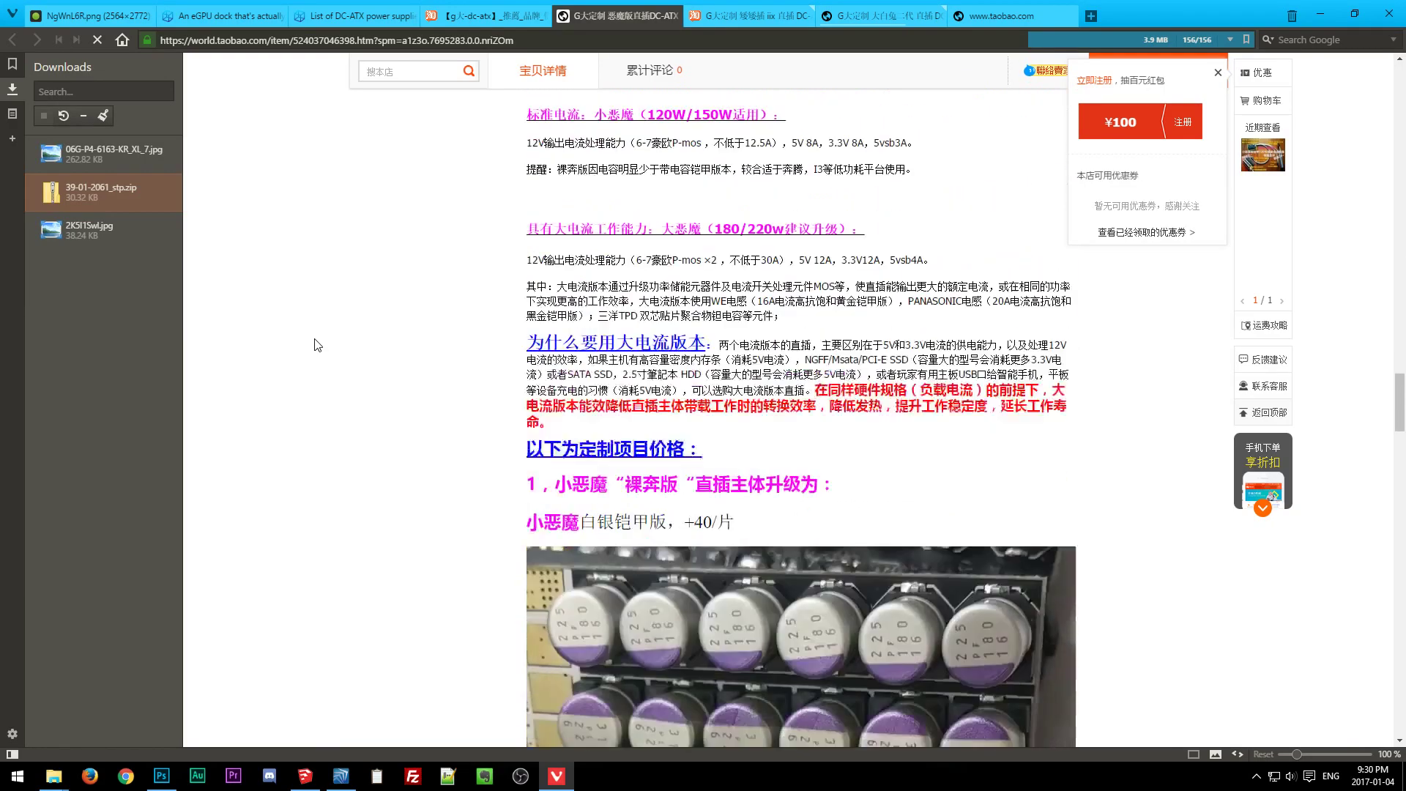
scroll(317, 344, "down", 12)
scroll(317, 344, "up", 1)
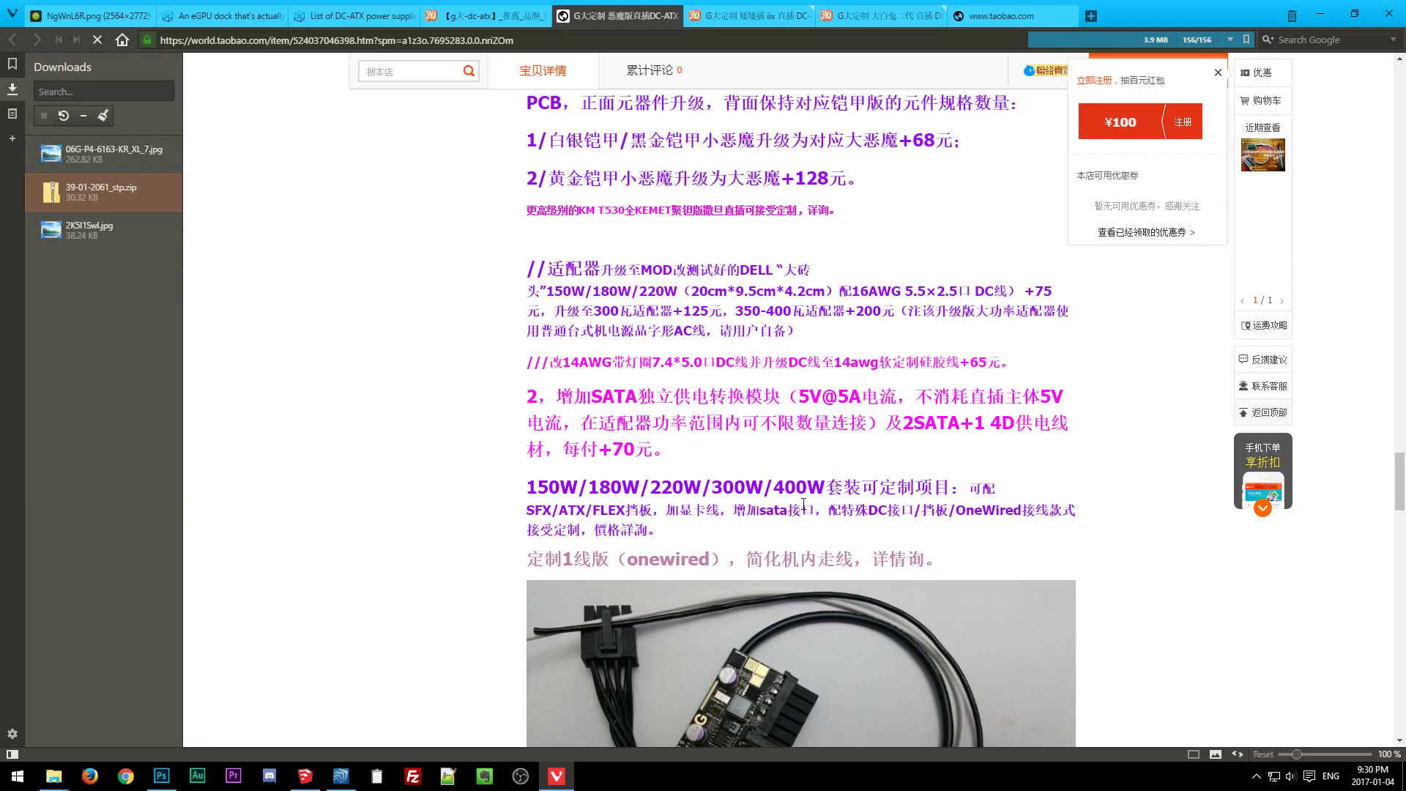
Highlight the 400W kit option in the listing and examine the onewired version's photo and the risk notes.
left_click_drag(775, 491, 824, 492)
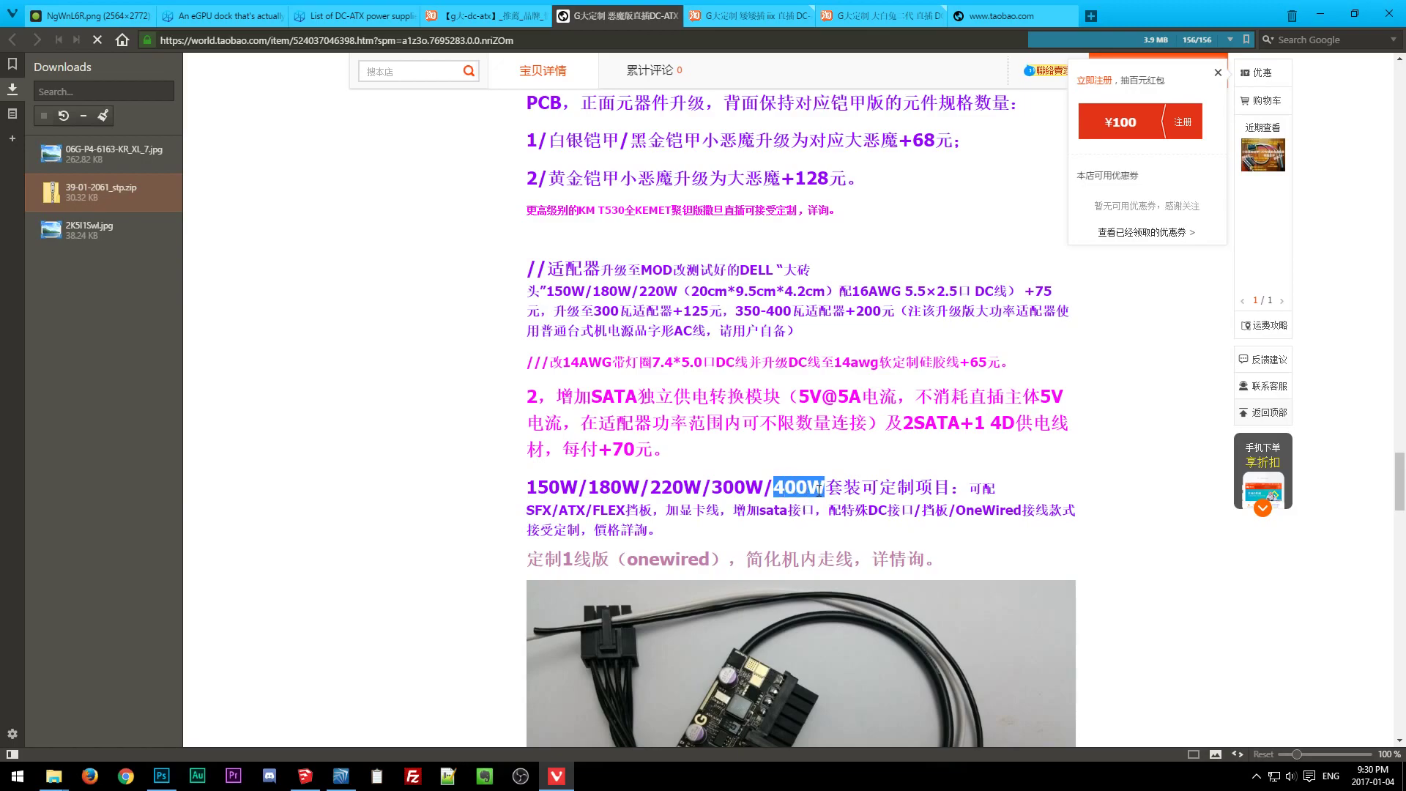
scroll(601, 458, "down", 3)
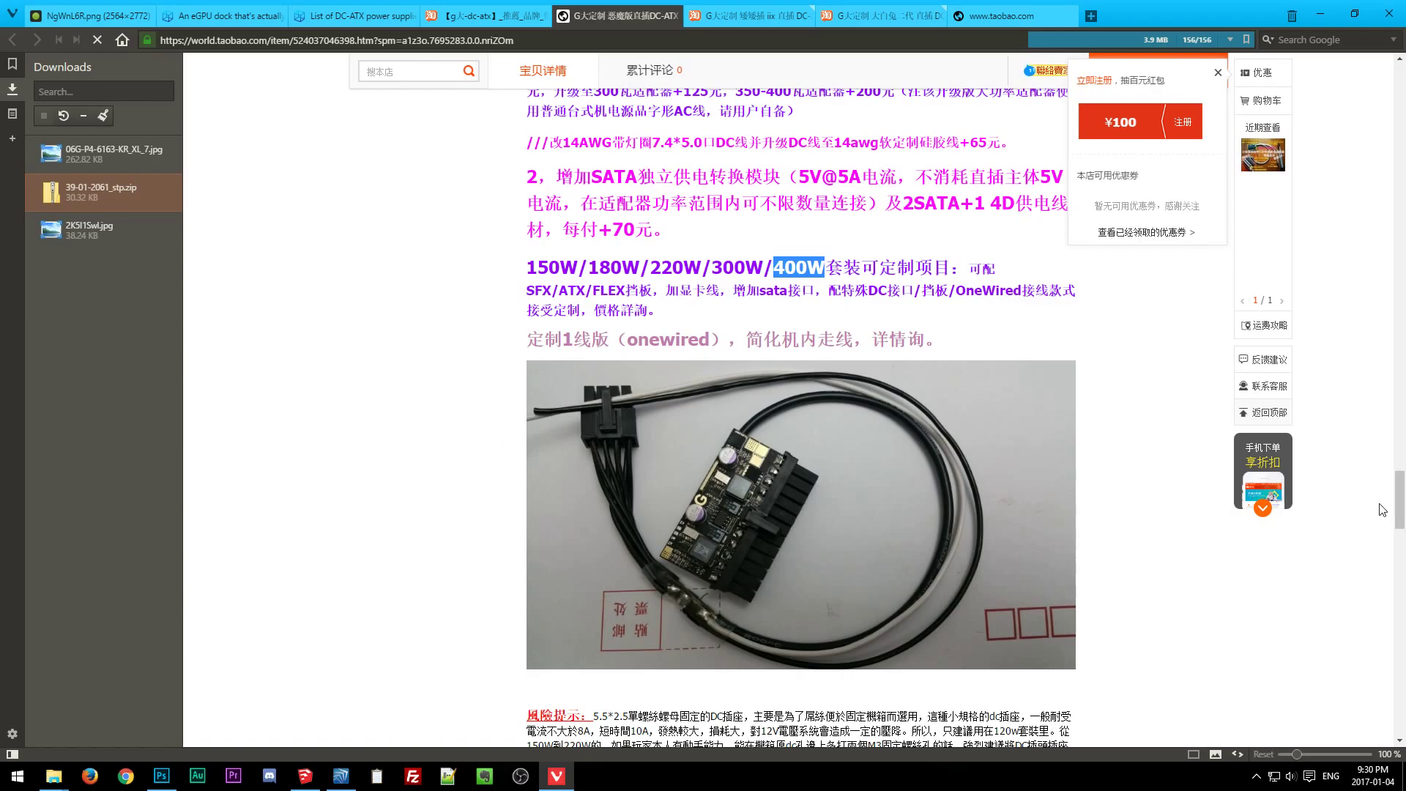
left_click_drag(1398, 510, 1329, 527)
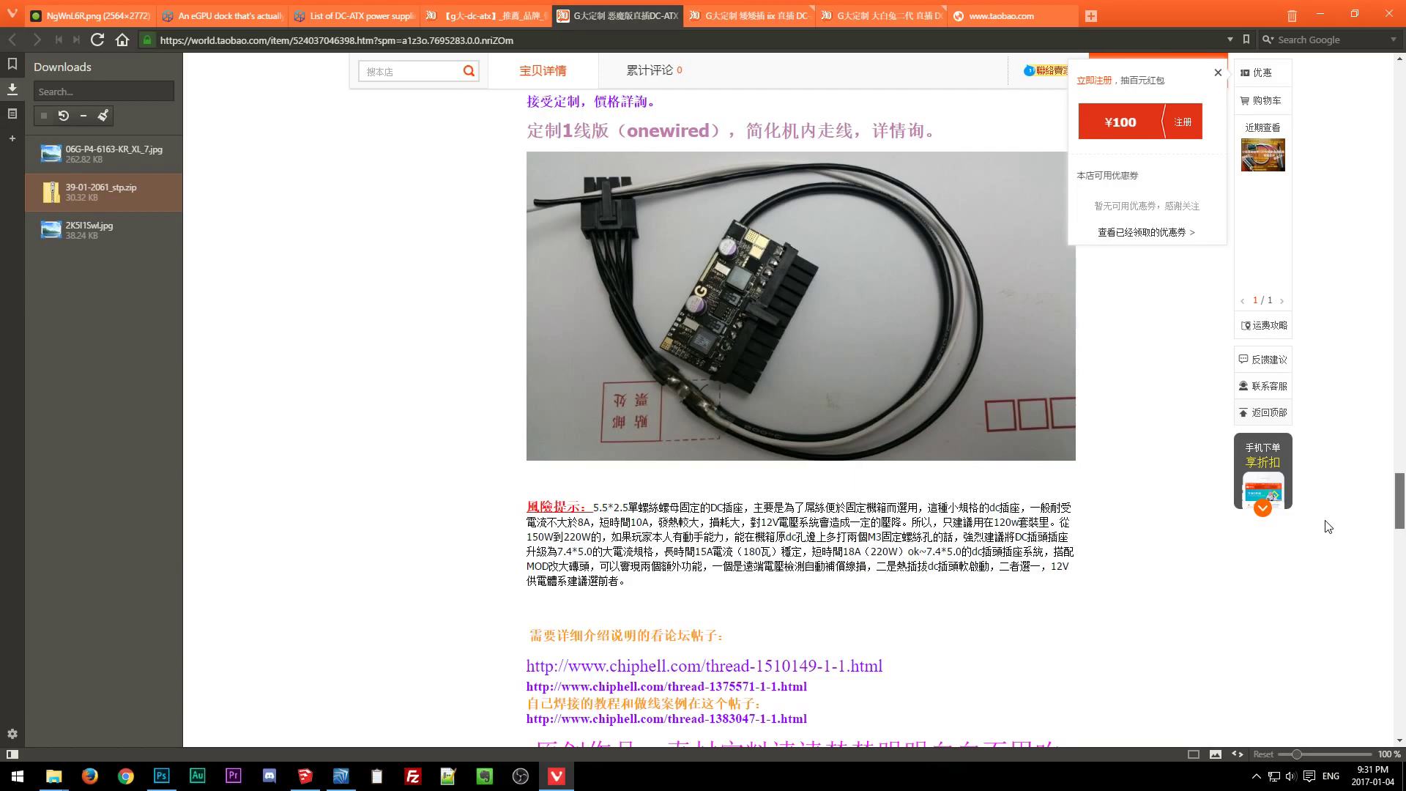
left_click_drag(1329, 527, 1327, 596)
scroll(741, 384, "up", 15)
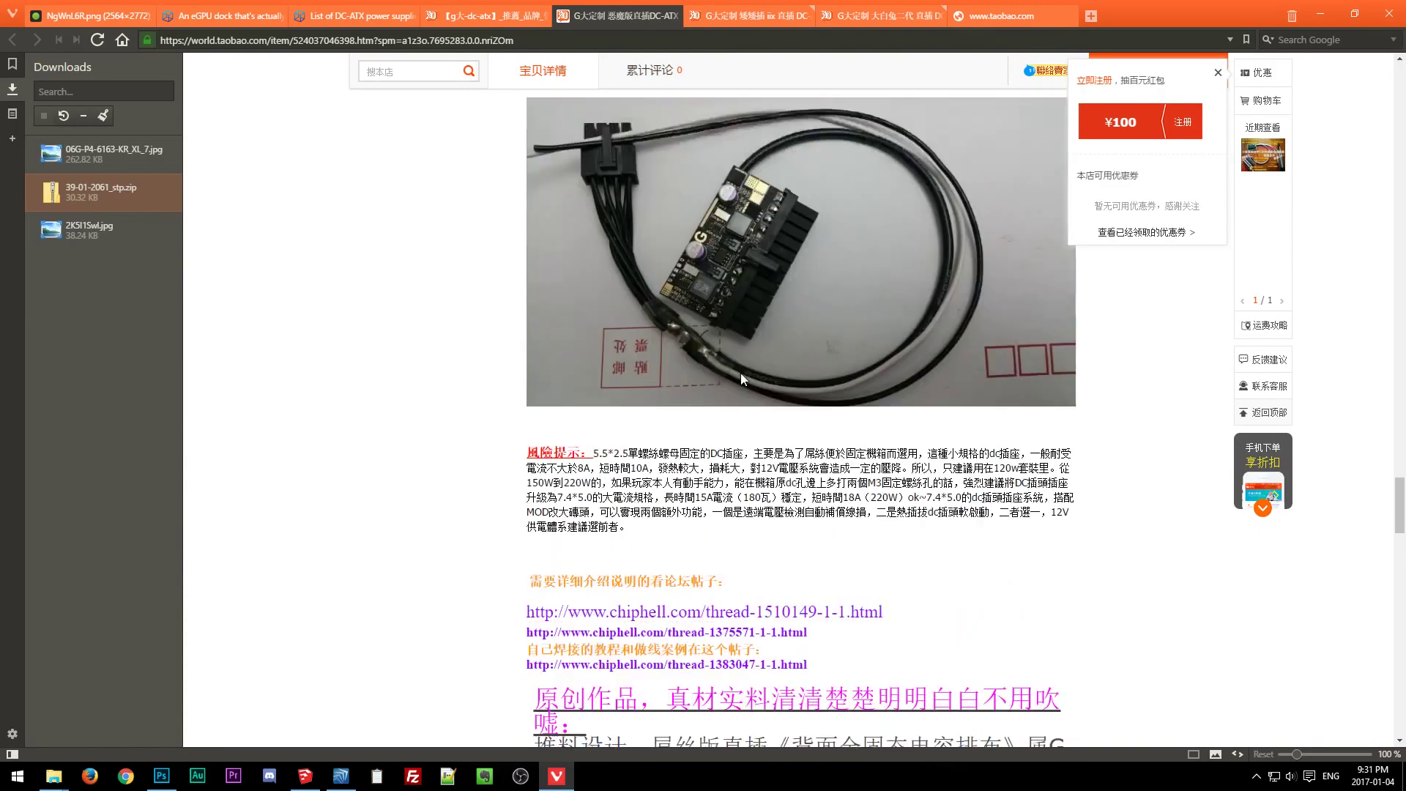
left_click_drag(399, 194, 994, 615)
left_click(840, 622)
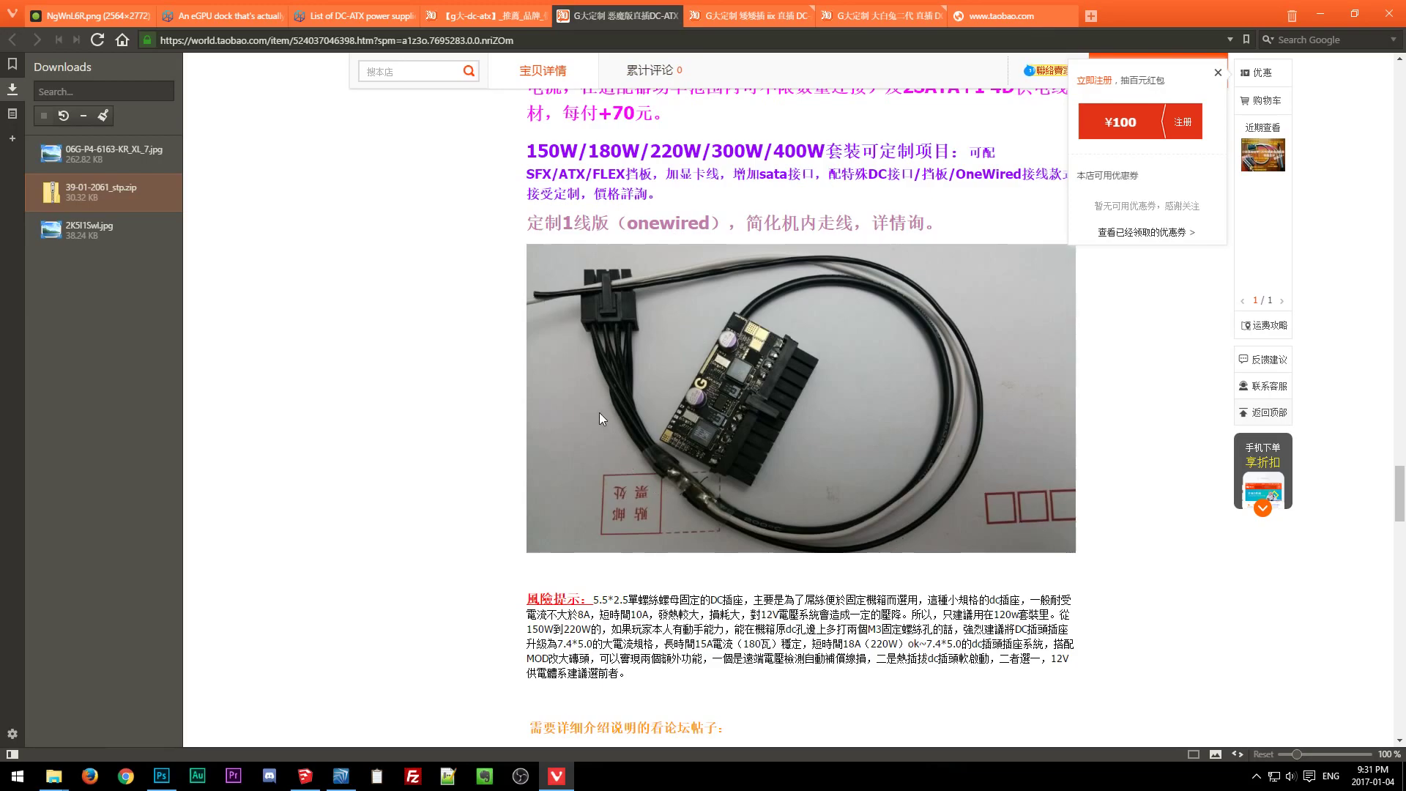
Check the two remaining product listings and close all Taobao tabs to return to the DC-ATX forum thread.
left_click(724, 22)
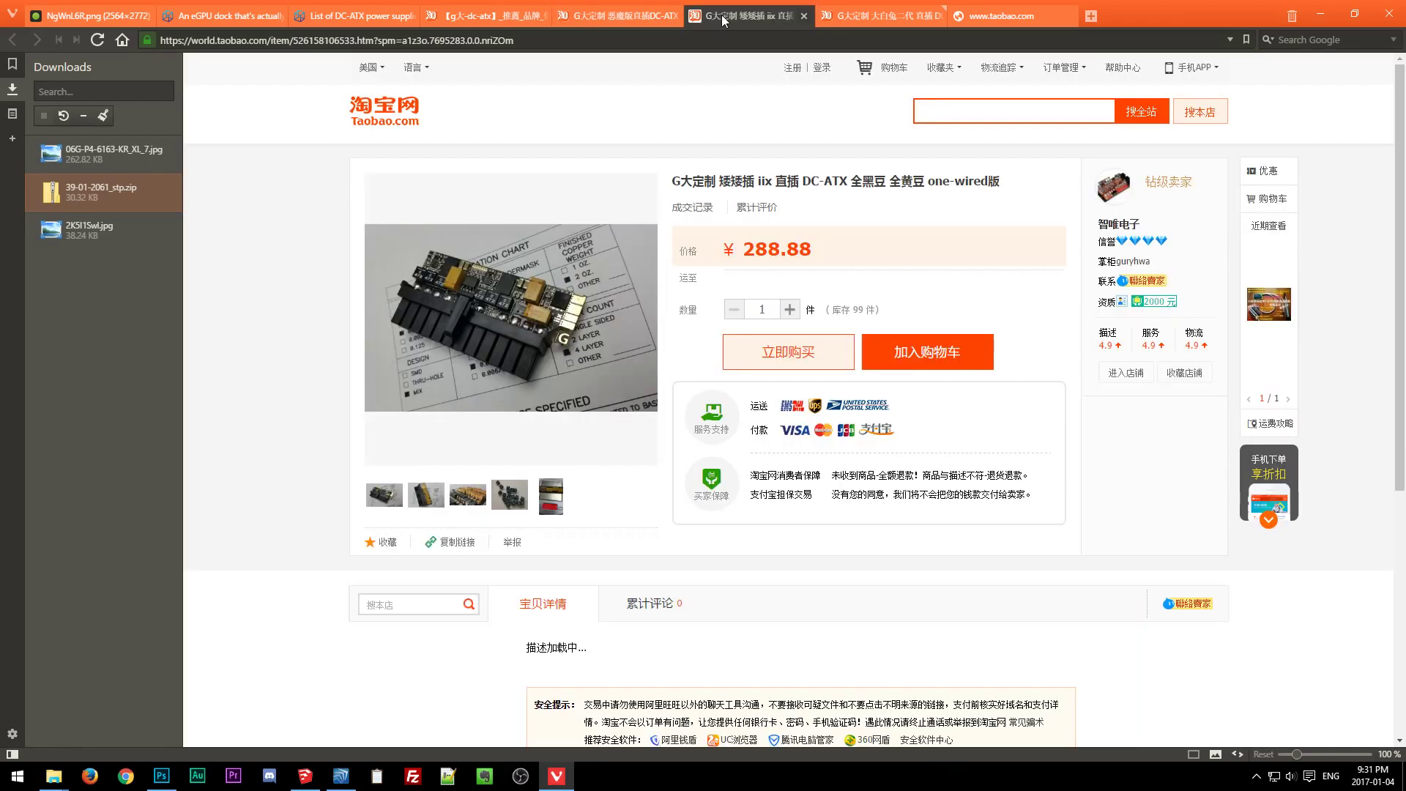
middle_click(725, 21)
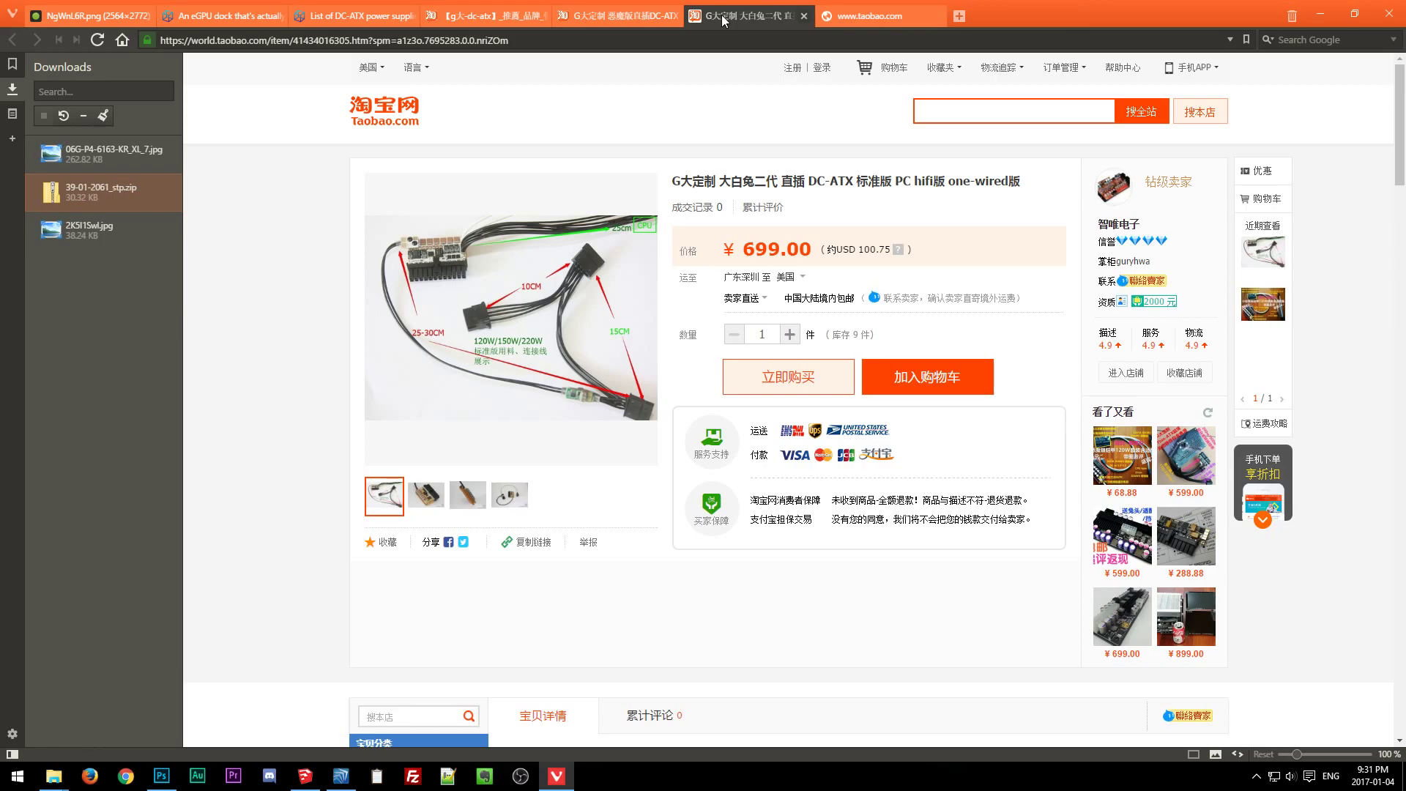
middle_click(722, 17)
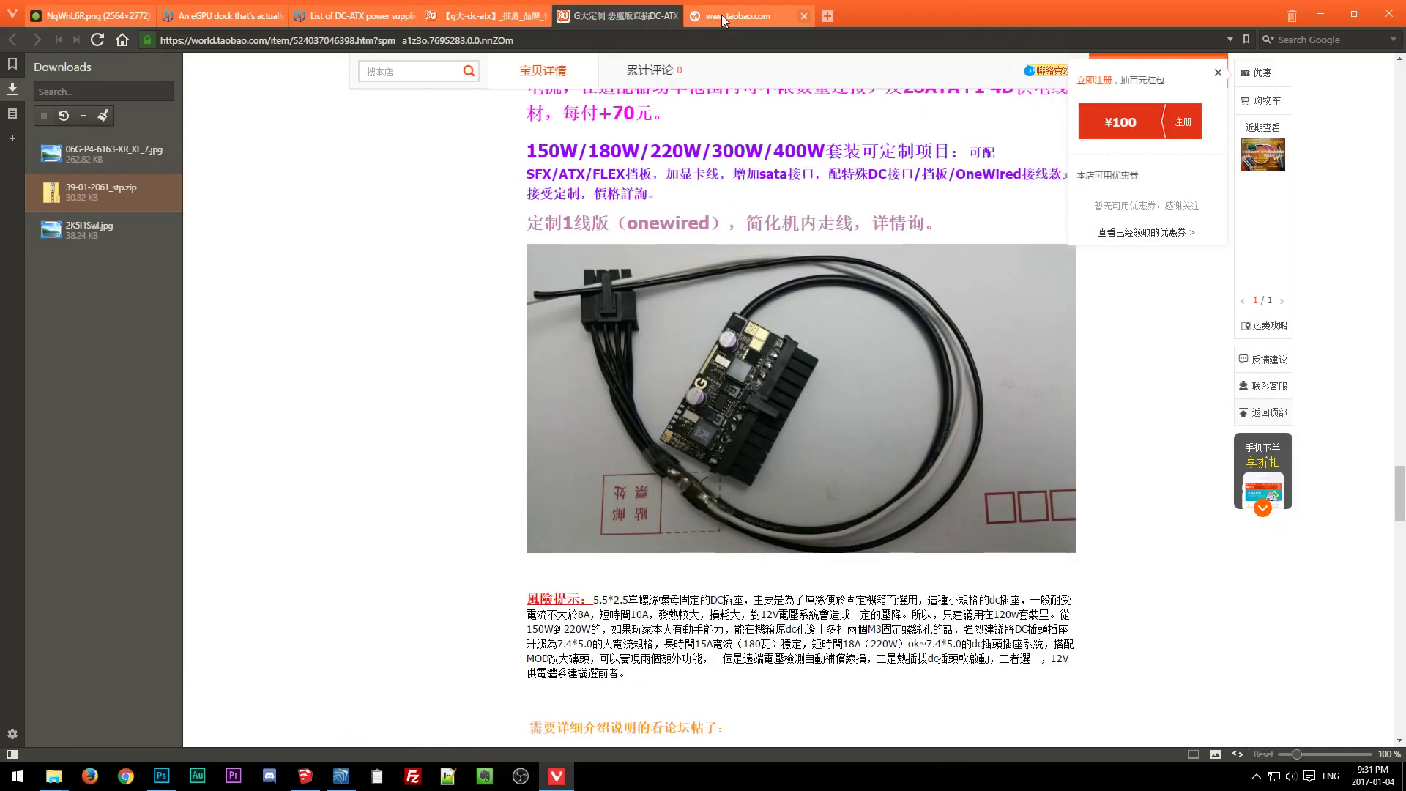
left_click(722, 15)
middle_click(722, 15)
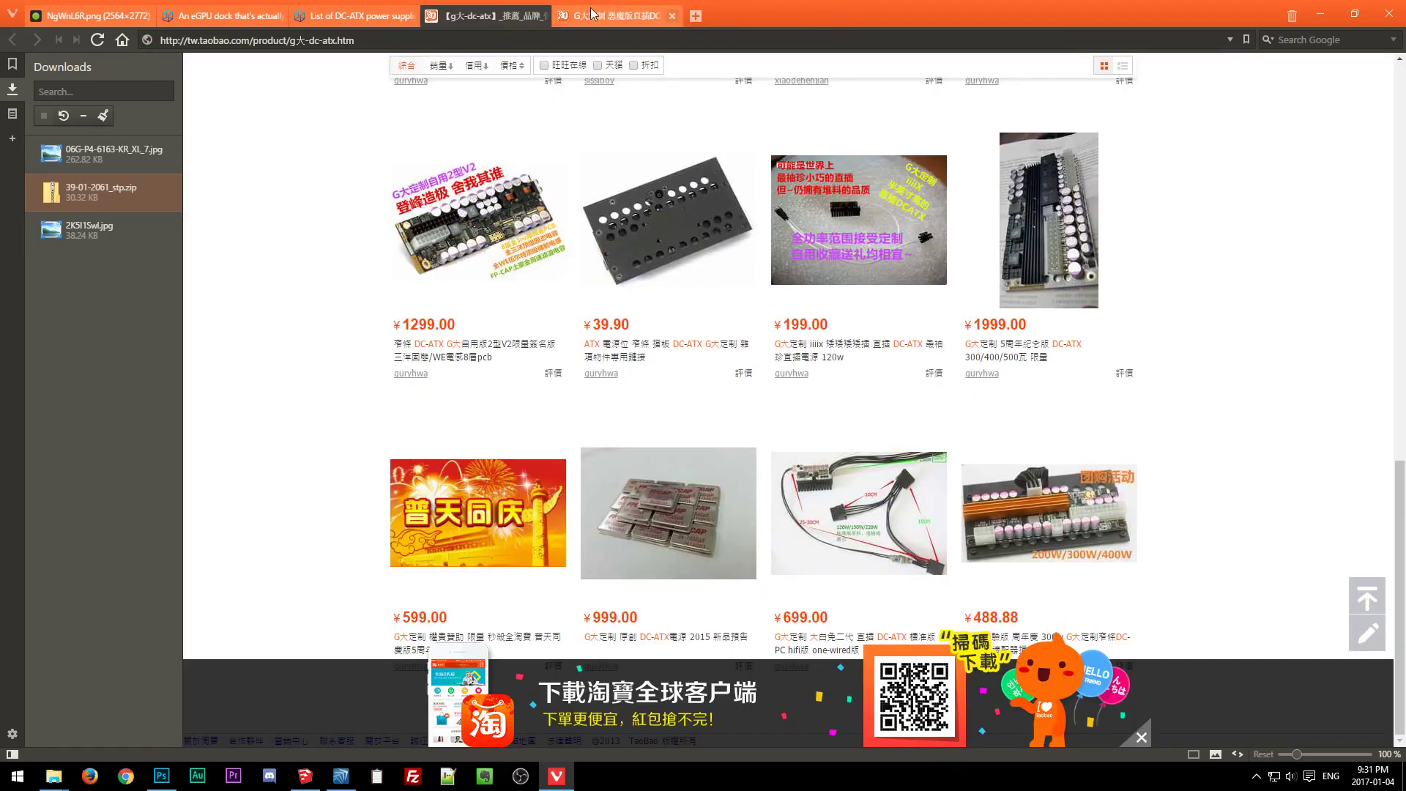
left_click(587, 13)
middle_click(587, 14)
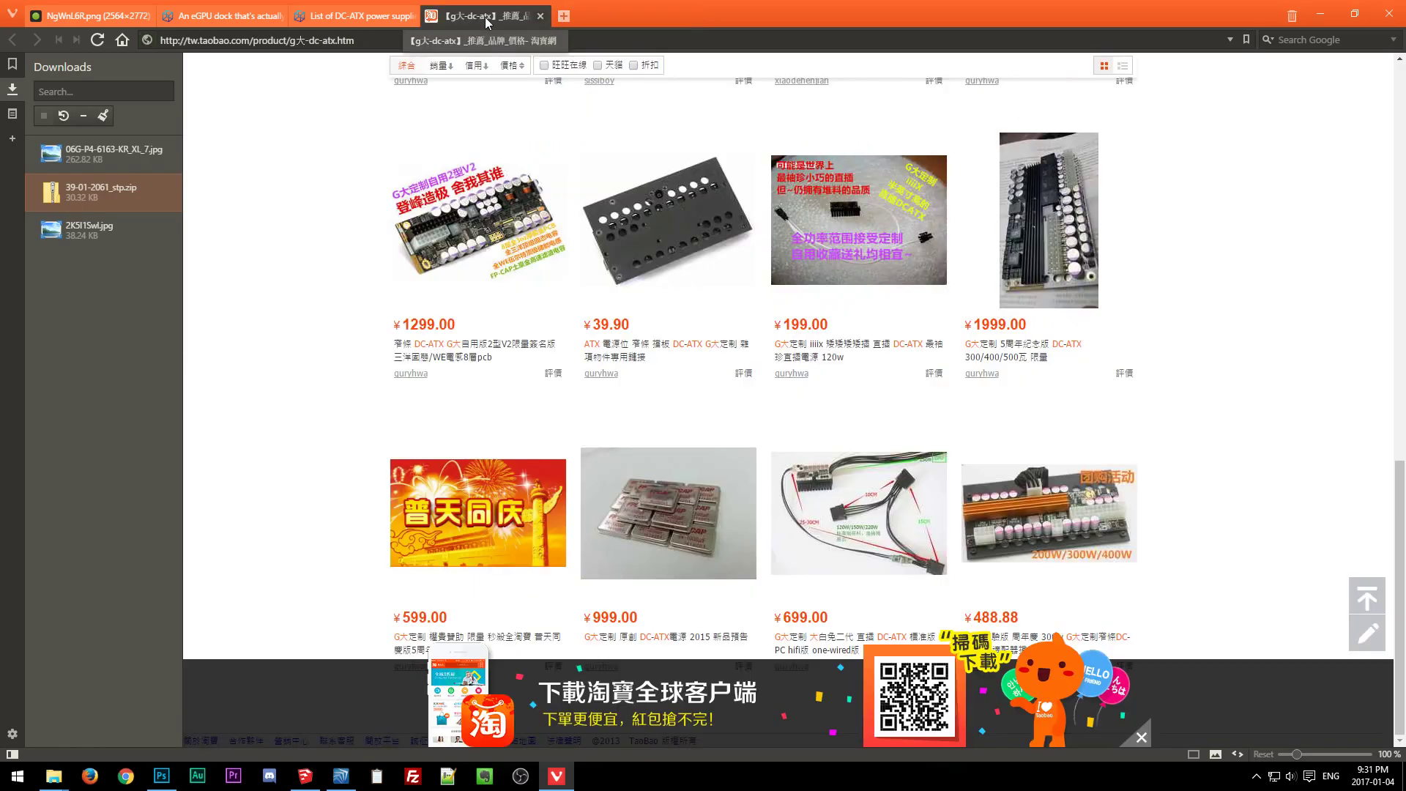
middle_click(486, 18)
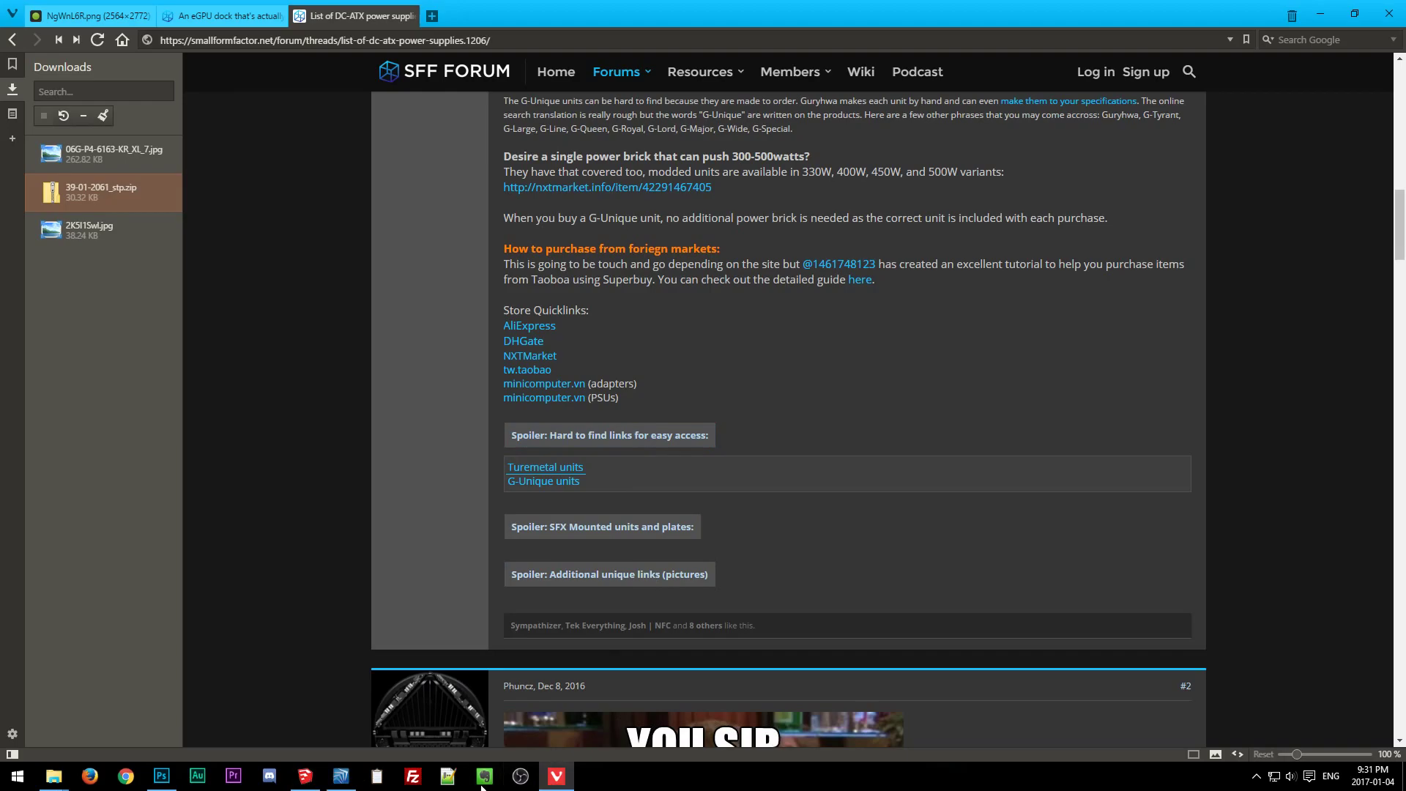
Switch to SketchUp and inspect the graphics card, power supply and board layout from the bracket end.
left_click(307, 780)
middle_click_drag(543, 551, 736, 604)
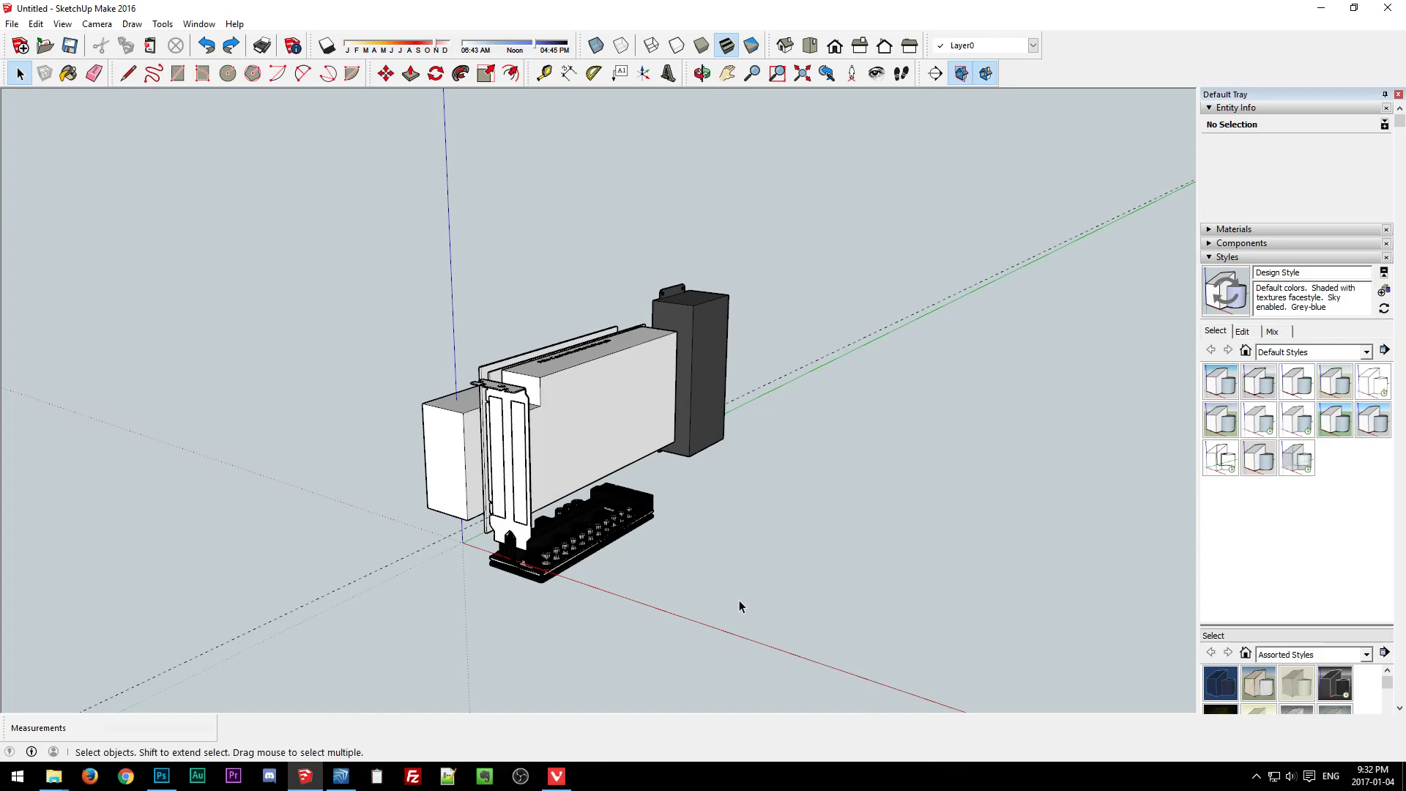
Inspect the whole component layout from the side and identify the HDPLEX 300W AC-DC unit beyond the graphics card's far end.
middle_click_drag(699, 534, 574, 650)
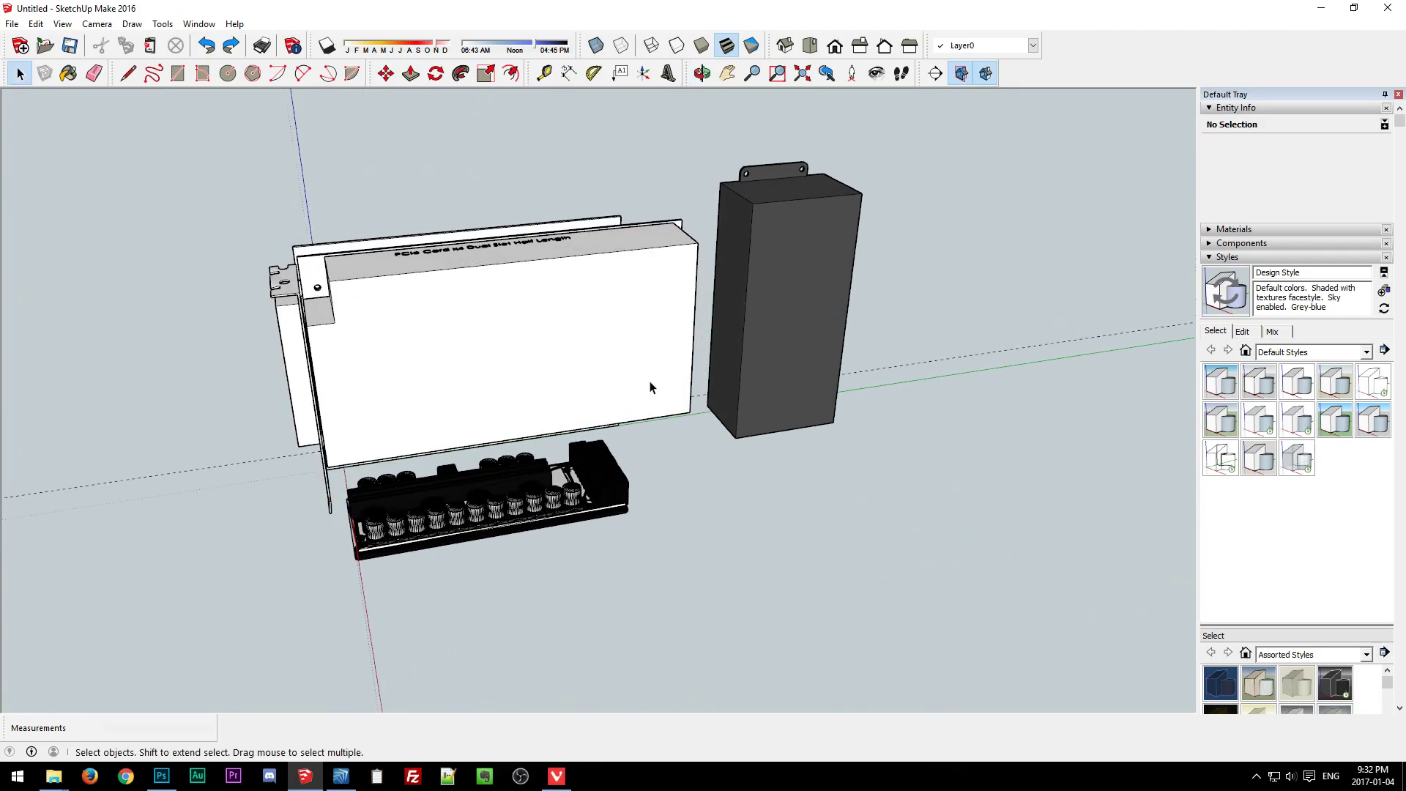
left_click_drag(206, 162, 1061, 631)
left_click(810, 517)
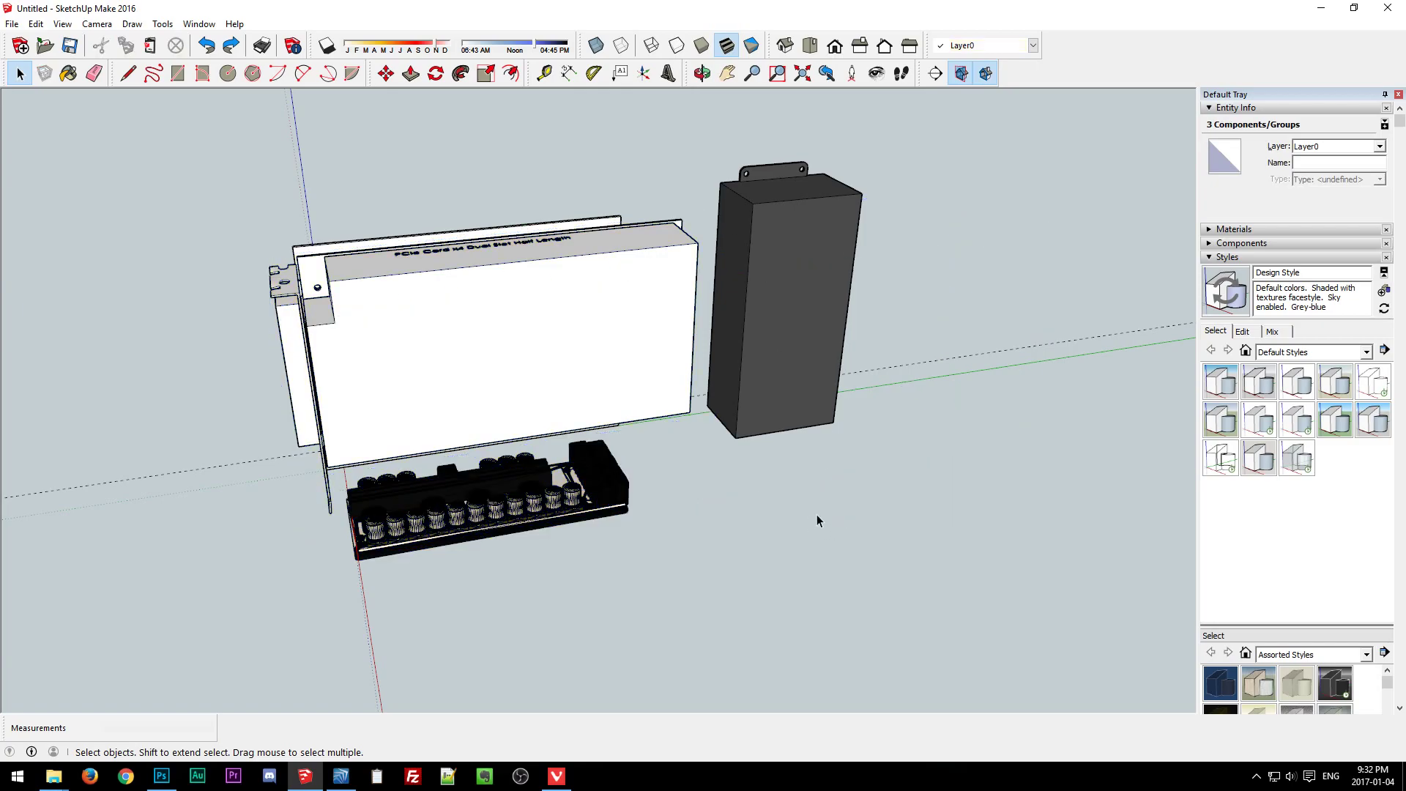
middle_click_drag(826, 518, 787, 429)
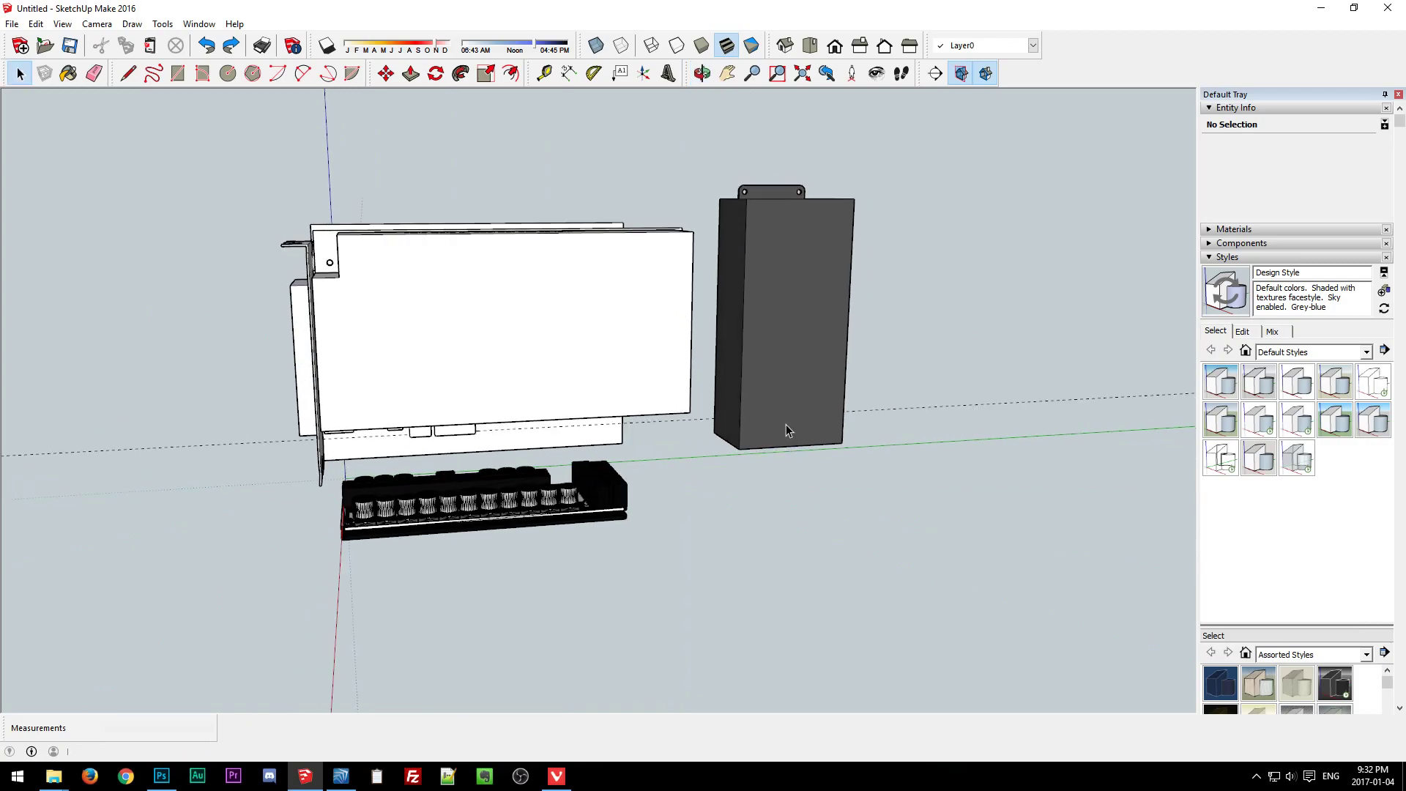
middle_click_drag(698, 497, 349, 625)
left_click(734, 436)
left_click(621, 464)
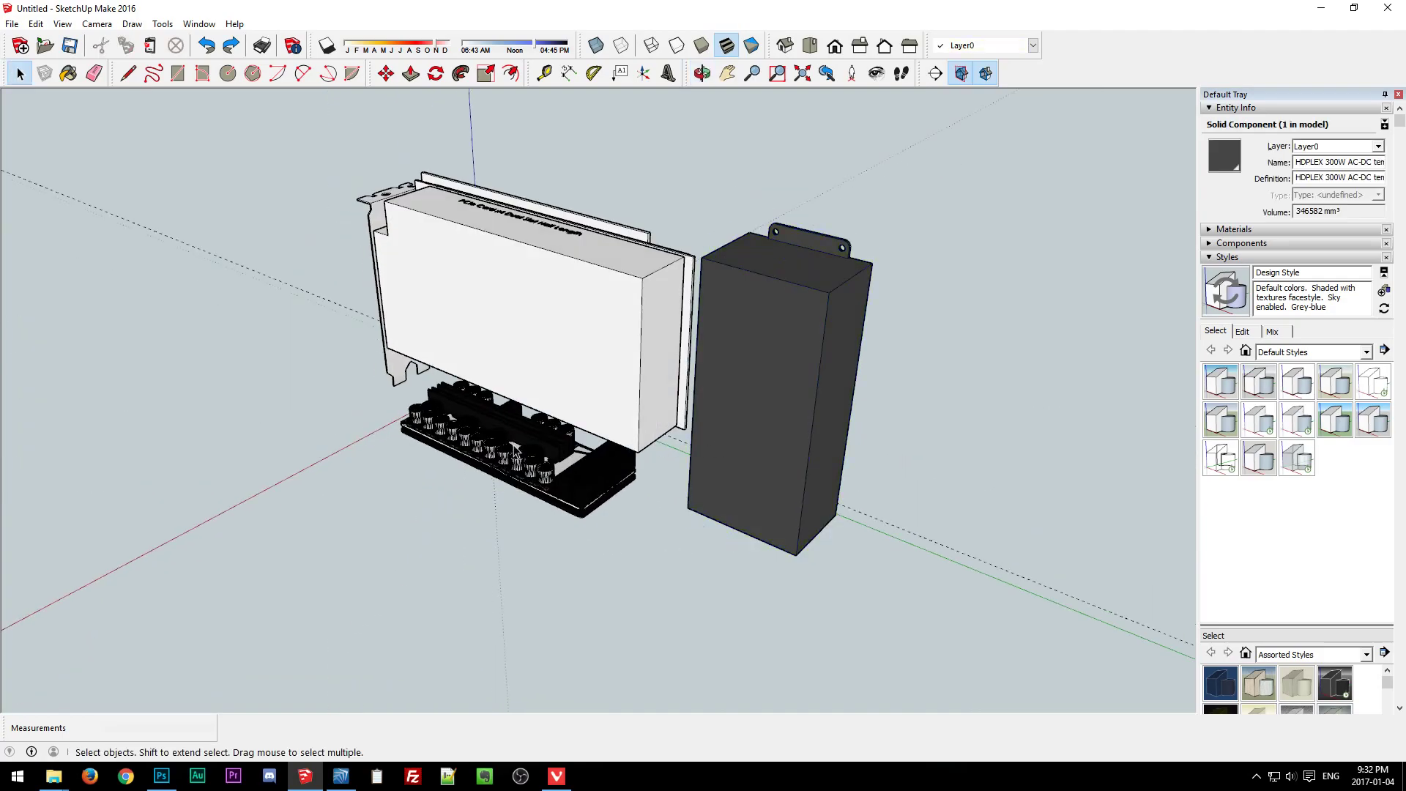
left_click(420, 543)
middle_click_drag(480, 590, 761, 482)
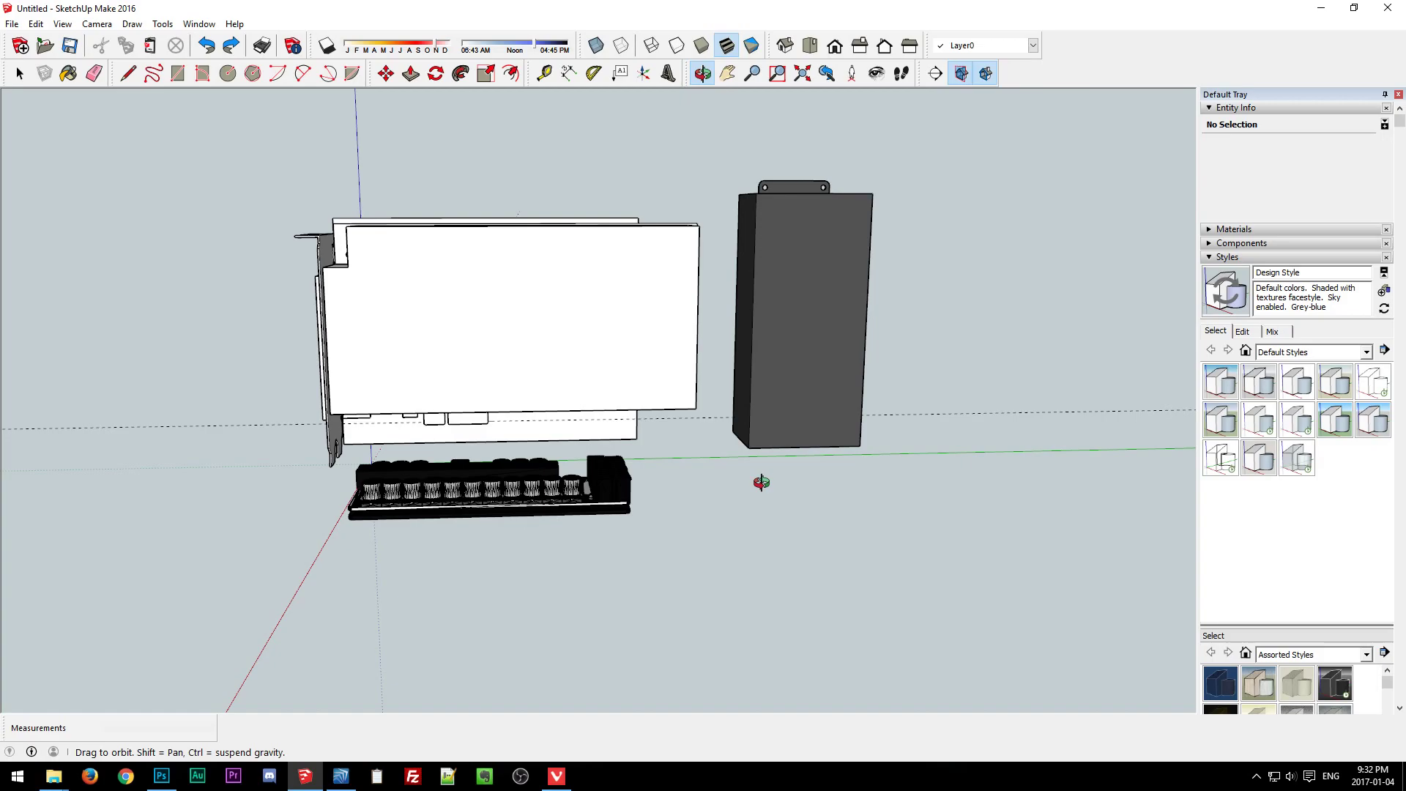
Examine the HD-Plex 250W board beneath the graphics card and its placement relative to the neighbouring components.
middle_click_drag(762, 482, 915, 494)
middle_click_drag(418, 364, 323, 434)
left_click(594, 487)
left_click(783, 376)
left_click(555, 474)
middle_click_drag(595, 521, 603, 599)
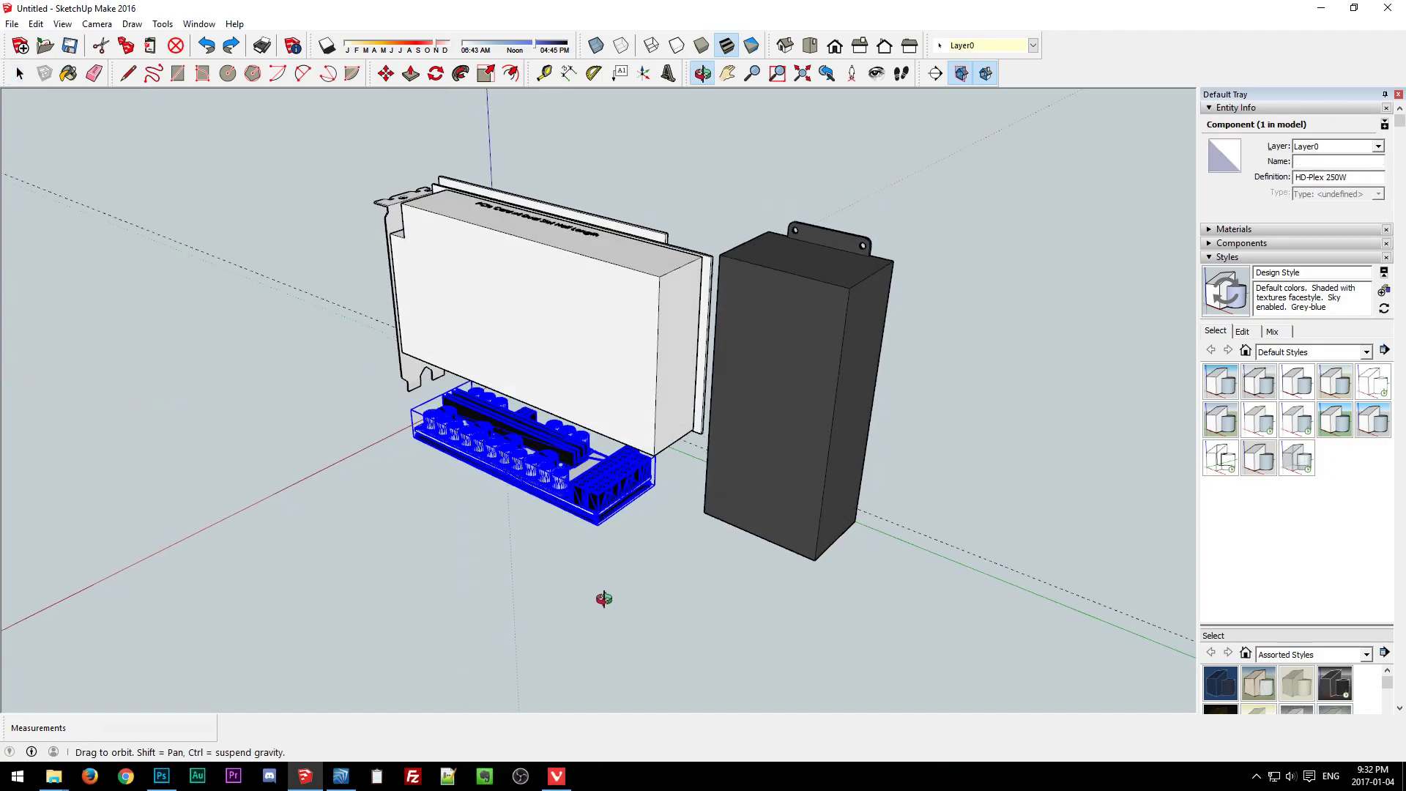
left_click(520, 538)
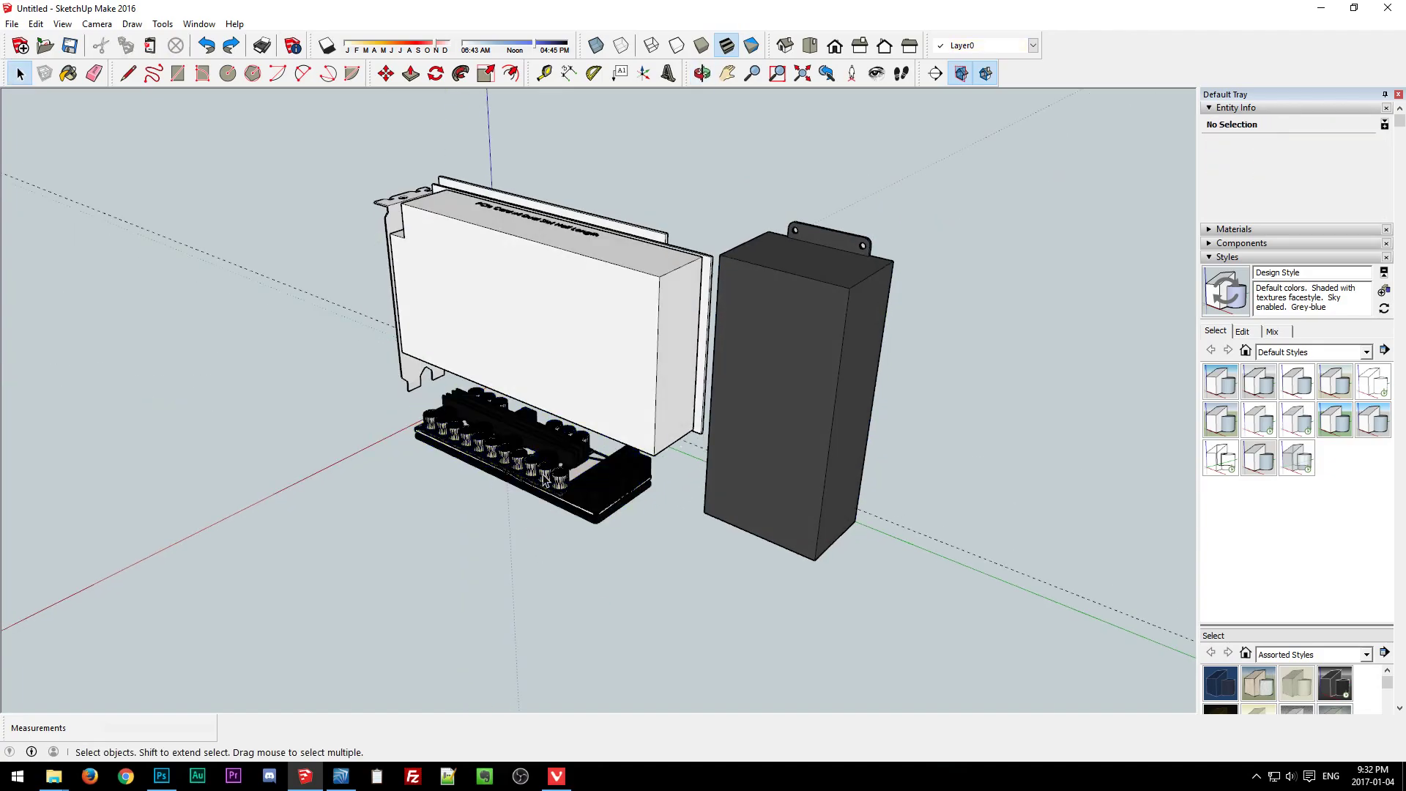
left_click(515, 482)
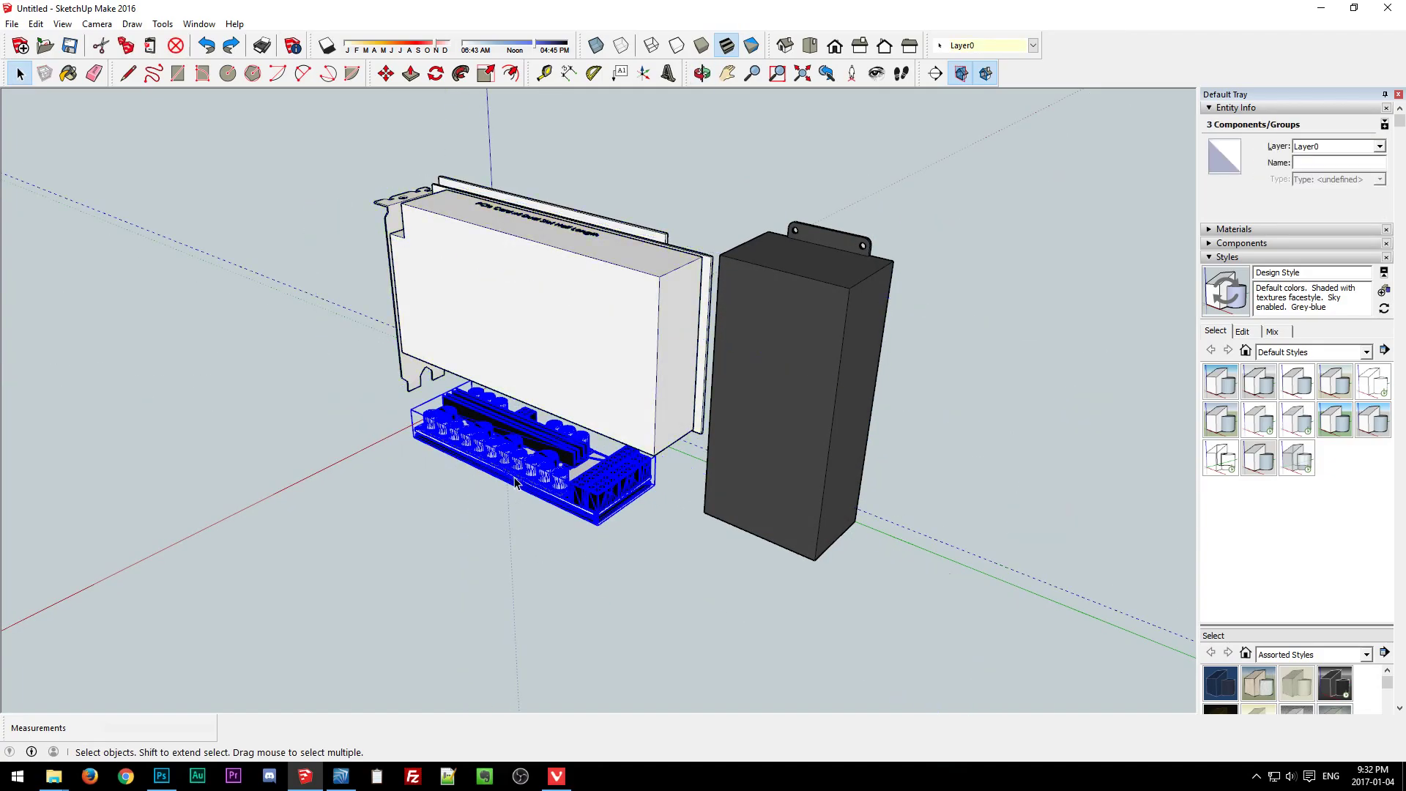
left_click(473, 538)
left_click_drag(622, 608, 503, 526)
left_click(511, 627)
middle_click_drag(596, 643, 470, 652)
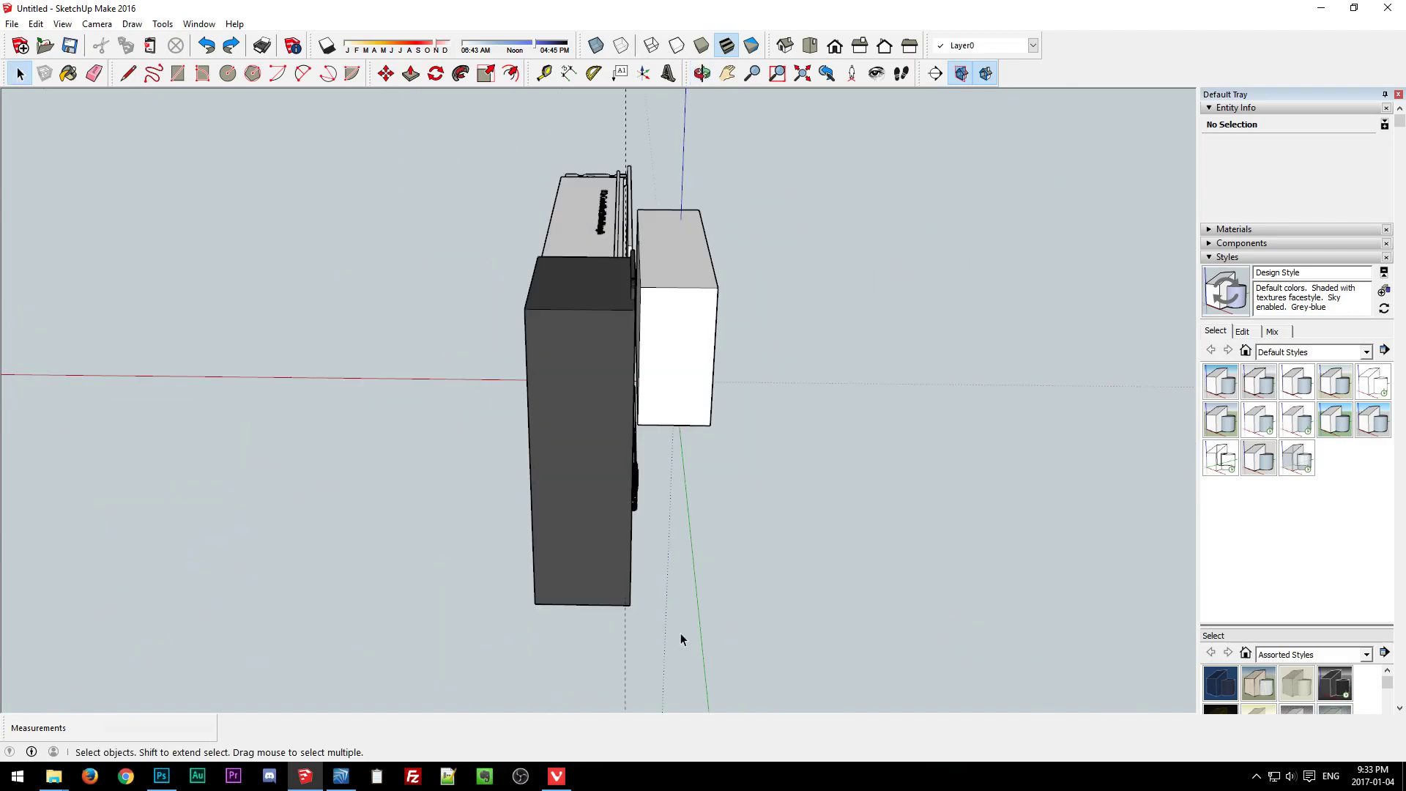
Inspect the white box behind the graphics card and compare the layout from the bracket end and the side.
middle_click_drag(680, 639, 702, 469)
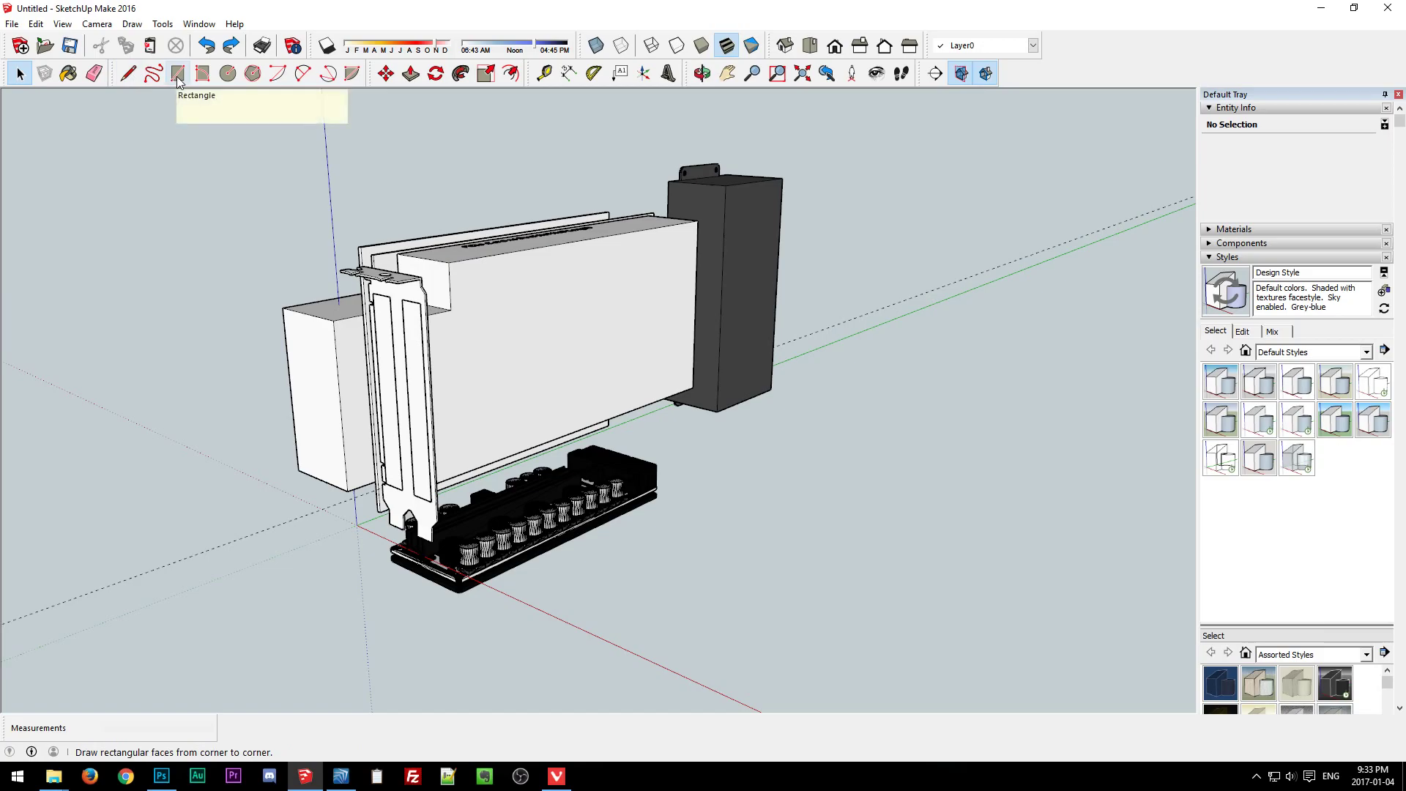
middle_click_drag(547, 417, 240, 451)
left_click(311, 373)
left_click(855, 442)
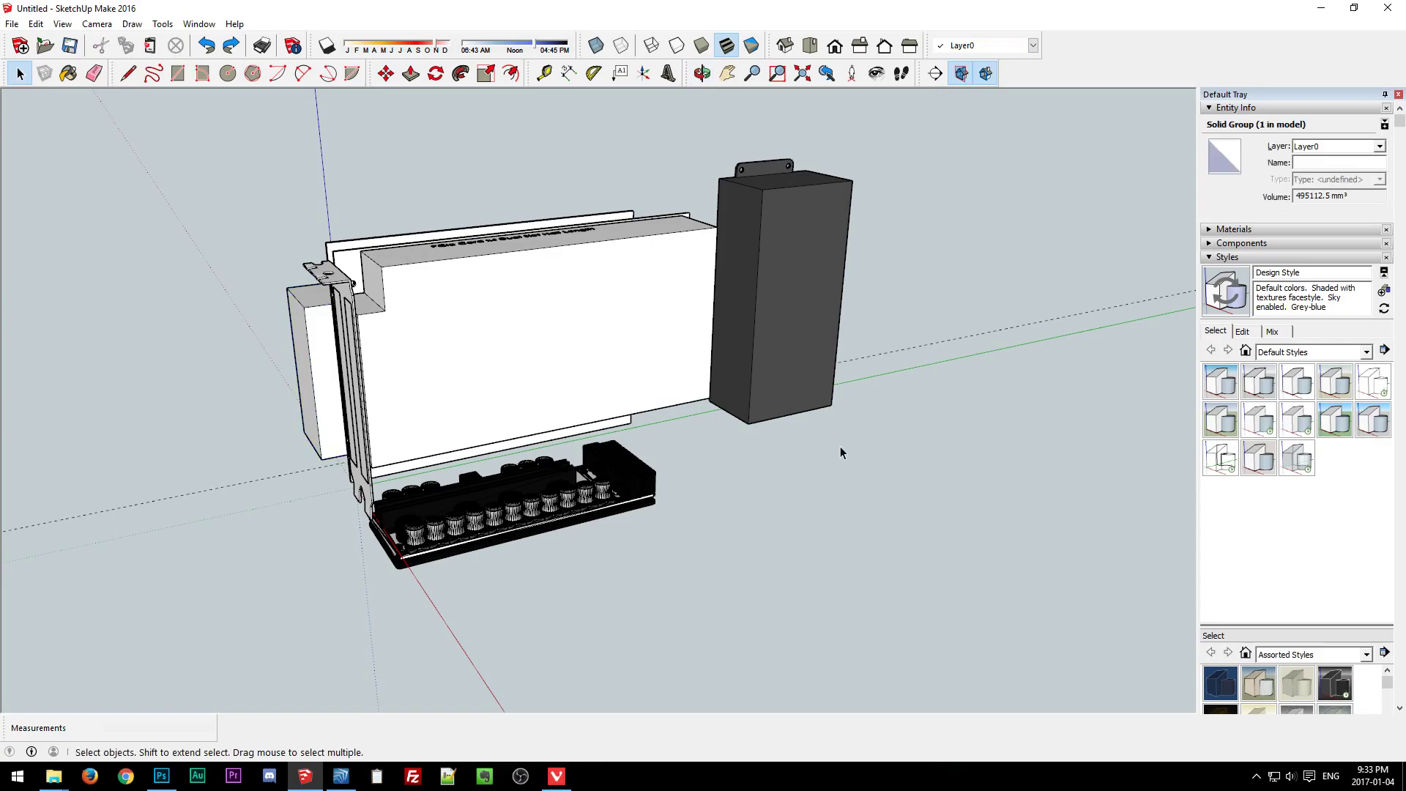
middle_click_drag(780, 460, 474, 428)
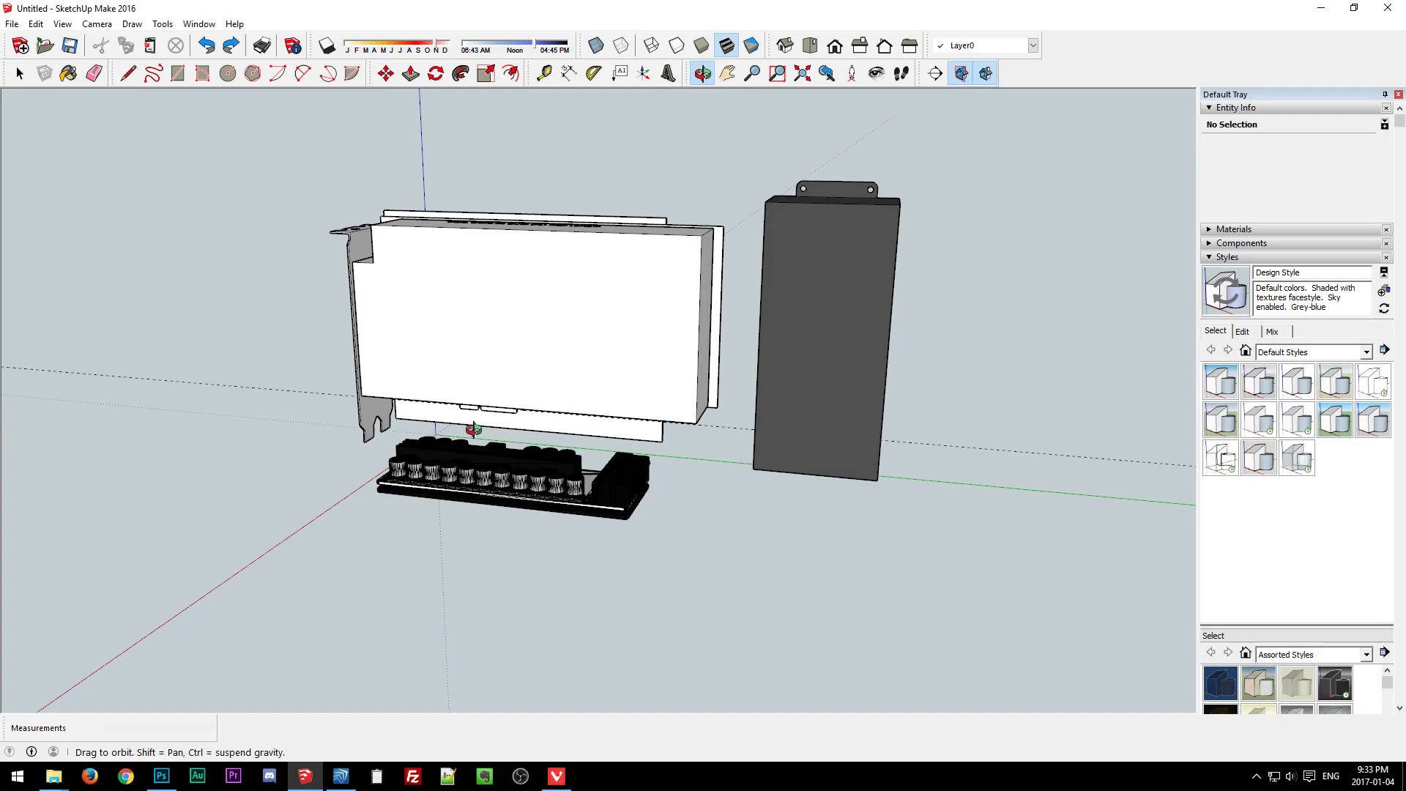
middle_click_drag(474, 429, 826, 455)
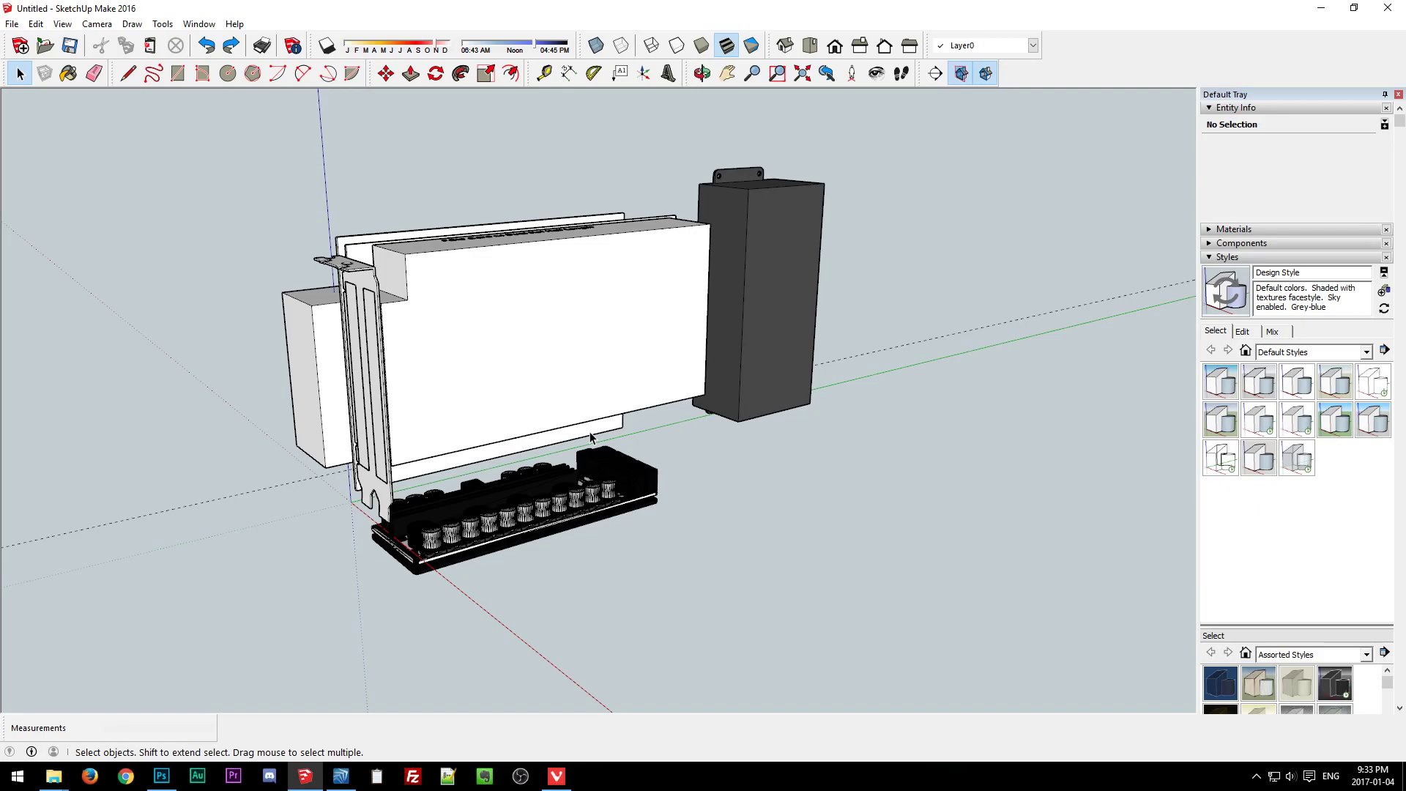
Check the graphics card, the HDPLEX 300W AC-DC unit and the HD-Plex 250W board individually from above and from the side.
middle_click_drag(592, 437, 577, 566)
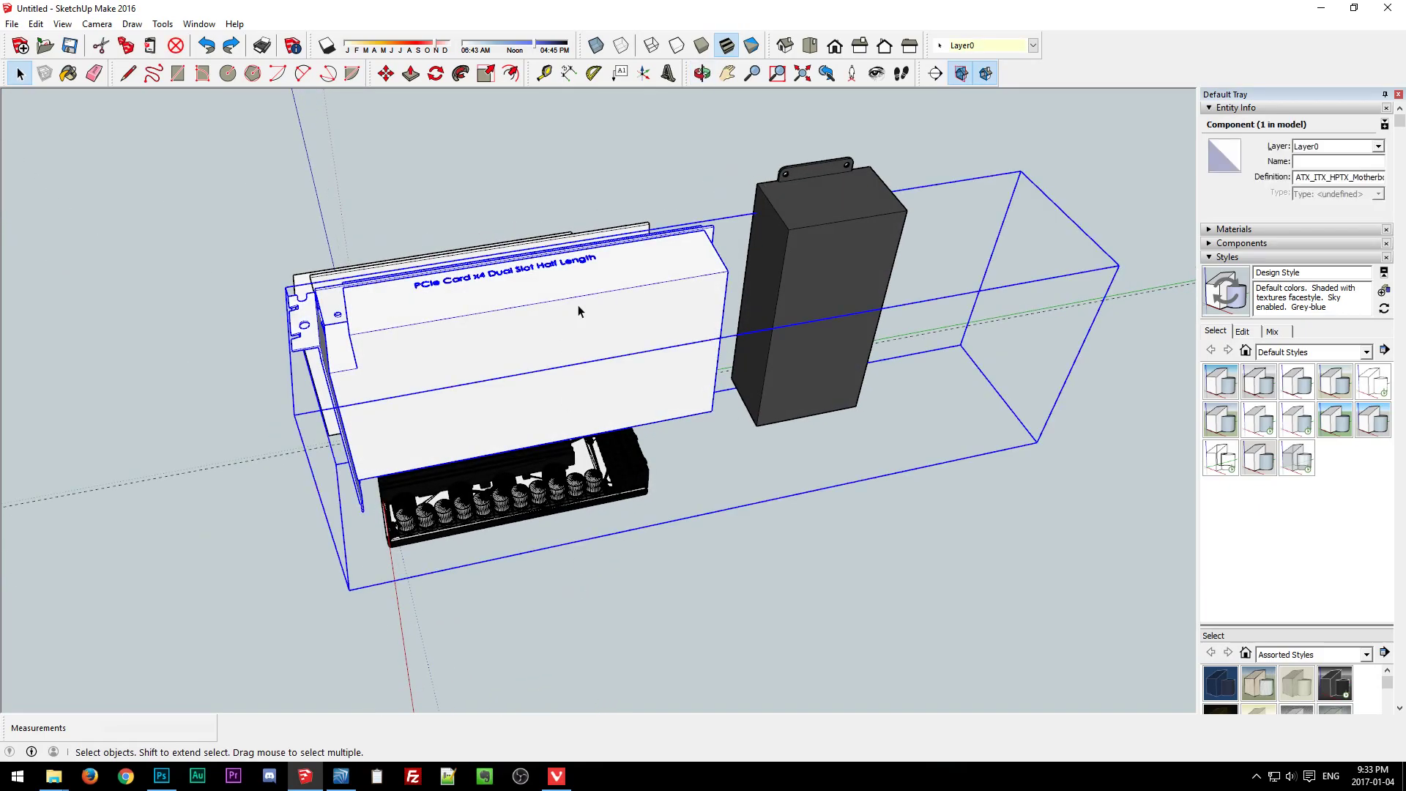
left_click(843, 261)
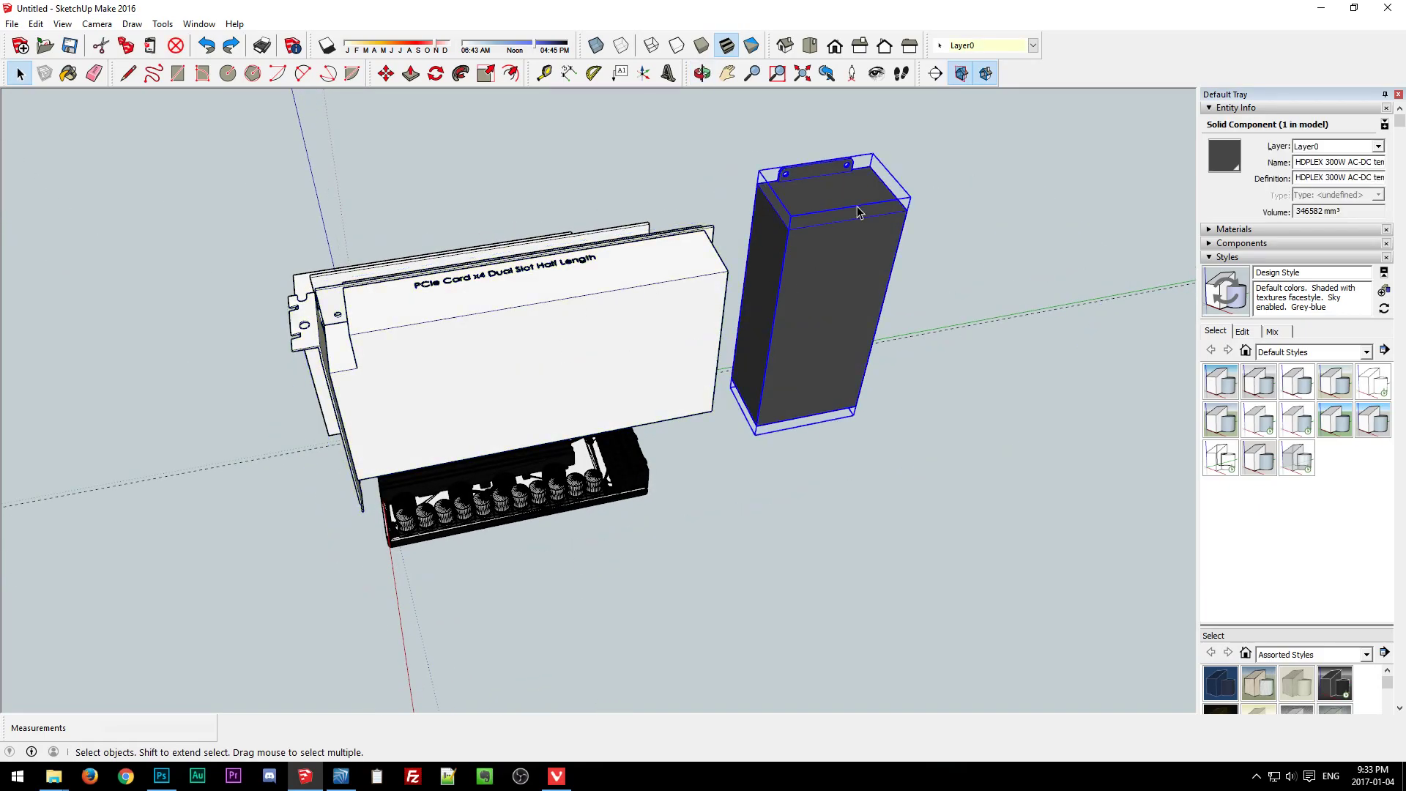
left_click(1046, 253)
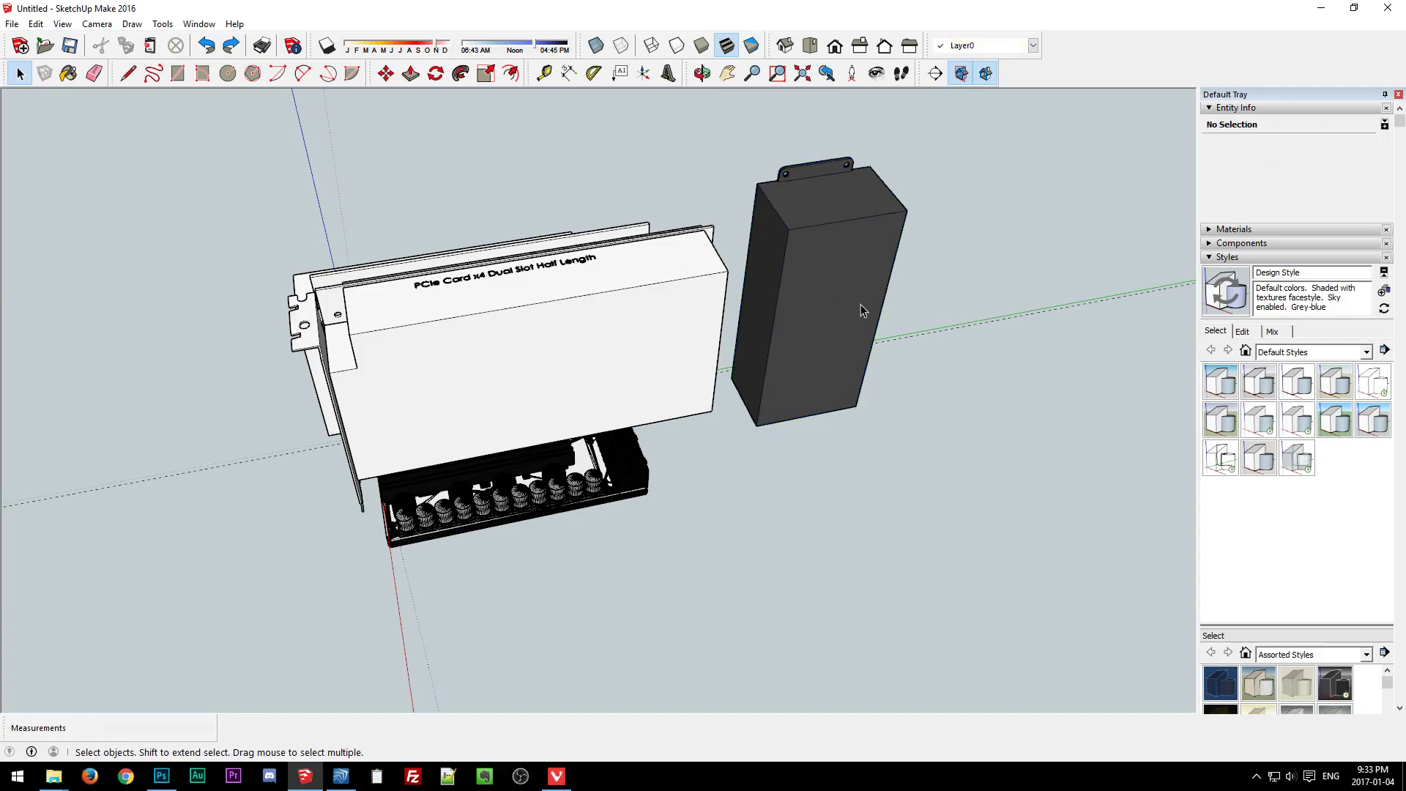
left_click_drag(612, 345, 612, 346)
left_click(531, 627)
middle_click_drag(532, 626, 700, 364)
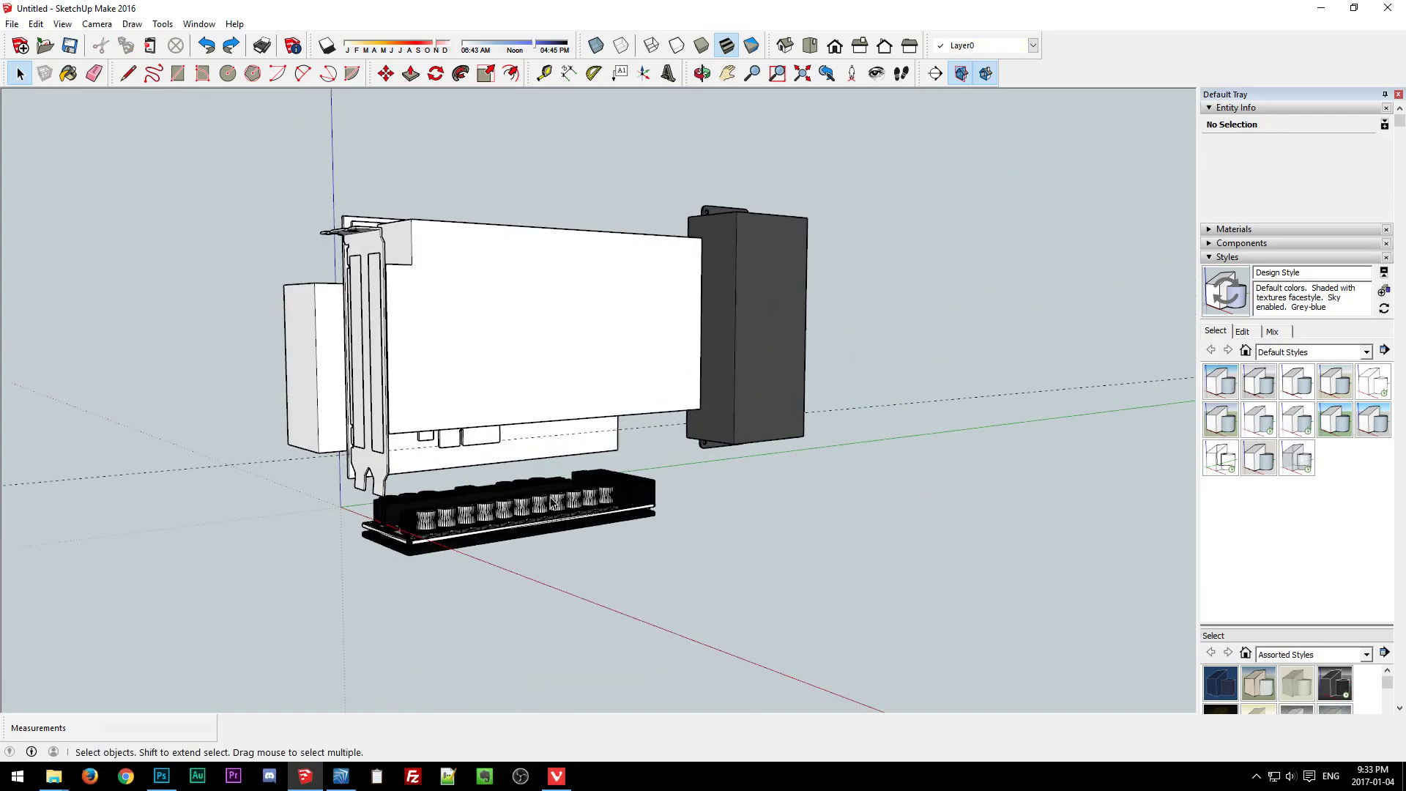
left_click(557, 502)
middle_click_drag(557, 502, 466, 267)
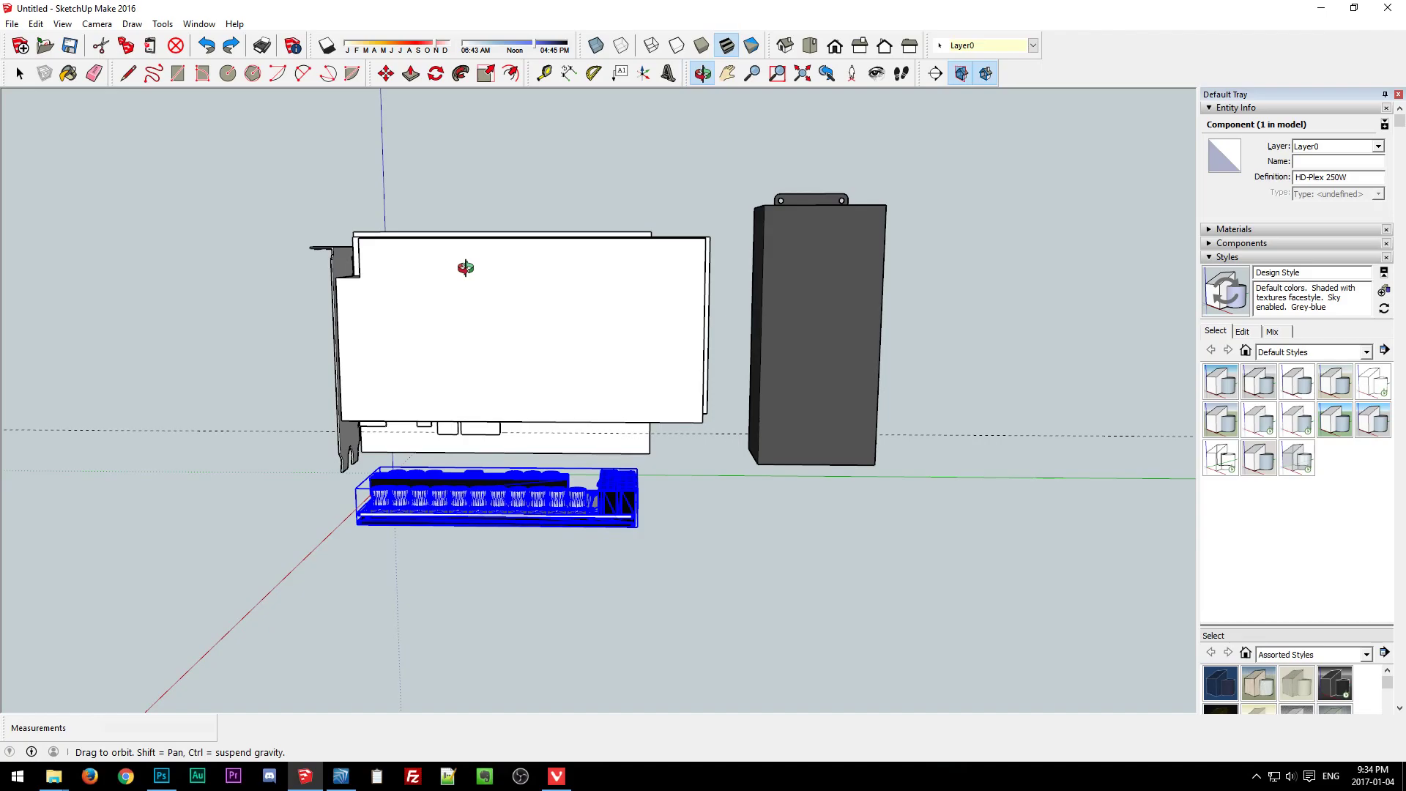
key("space")
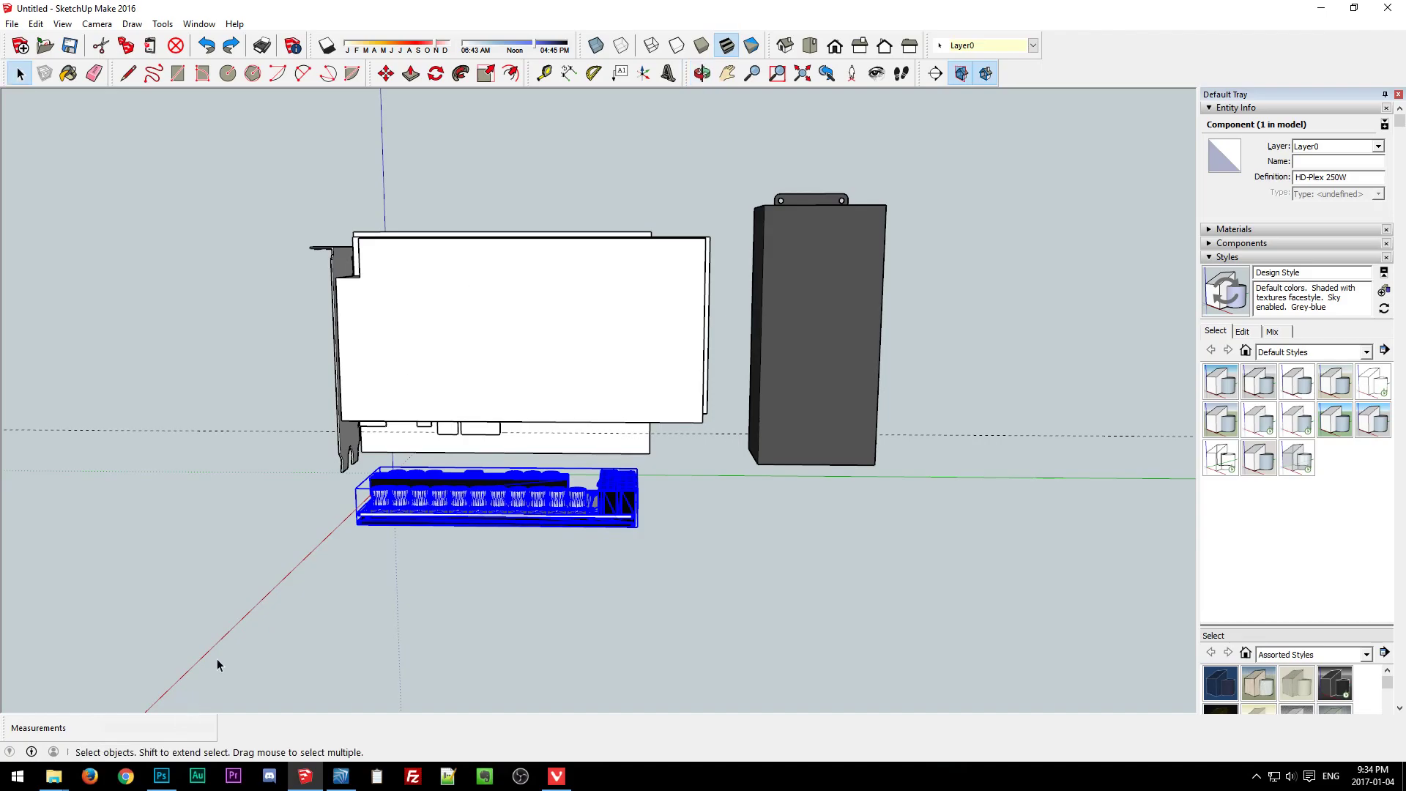
left_click(288, 599)
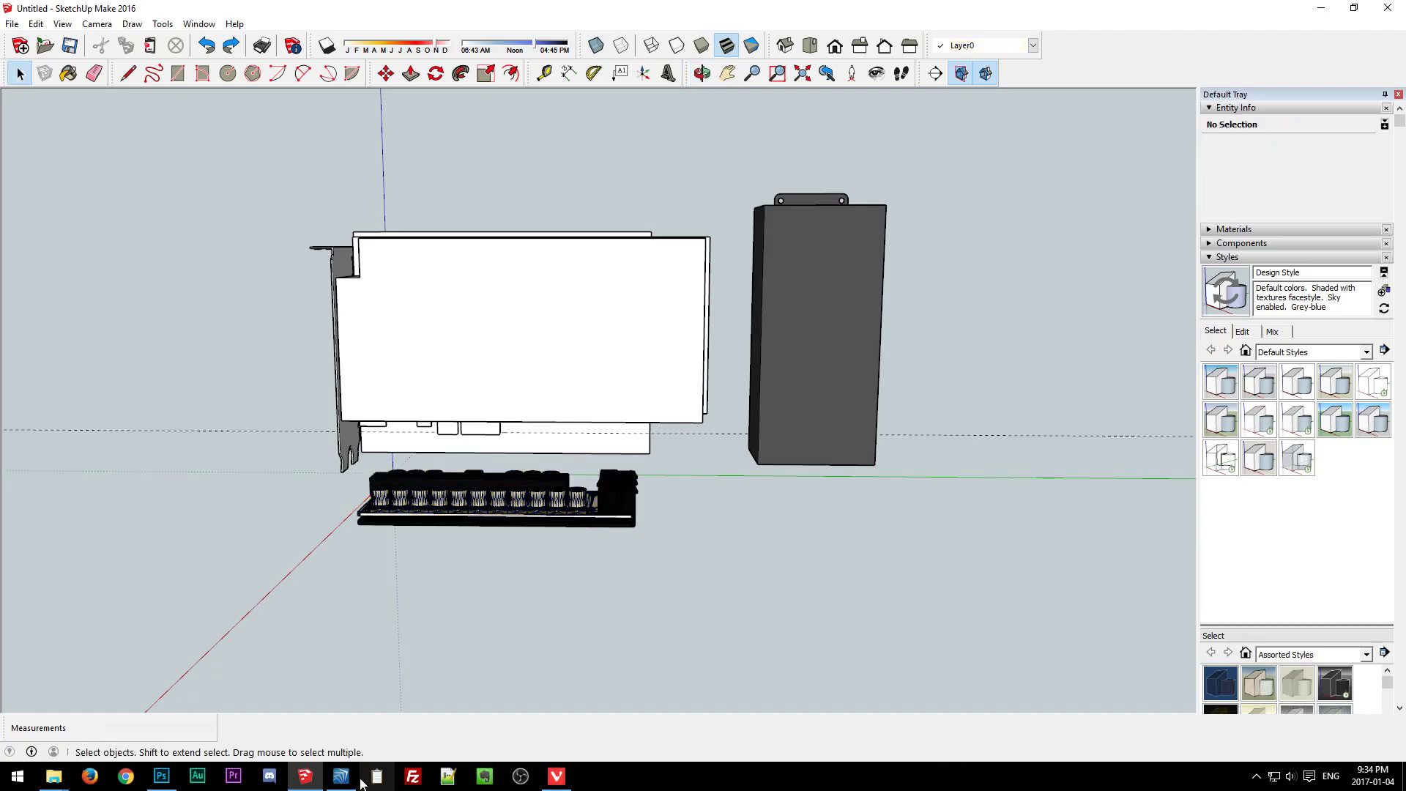
Switch to the browser and review the DC-ATX wattage list and the eGPU dock thread's post on the Thunder3 and Node boards.
left_click(573, 776)
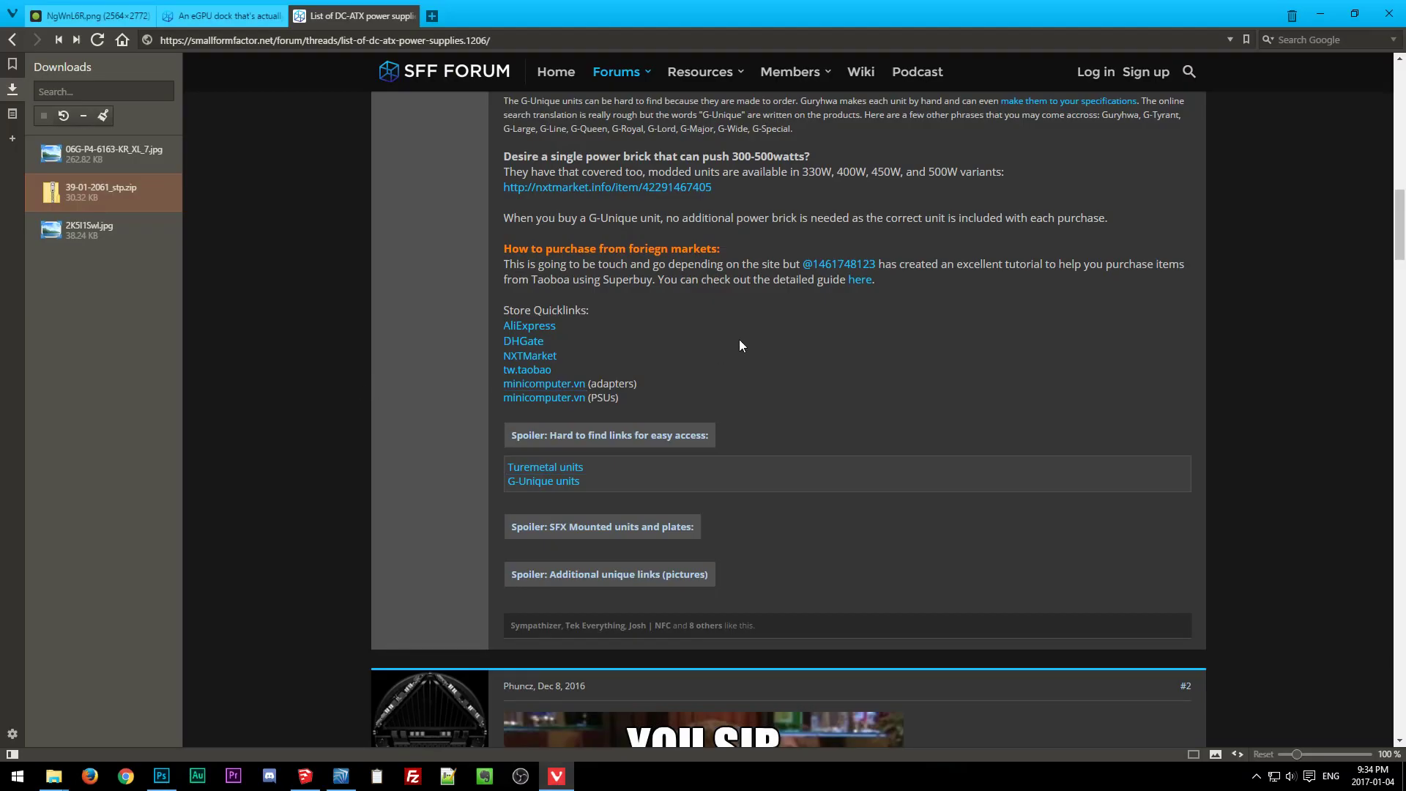
scroll(739, 344, "up", 15)
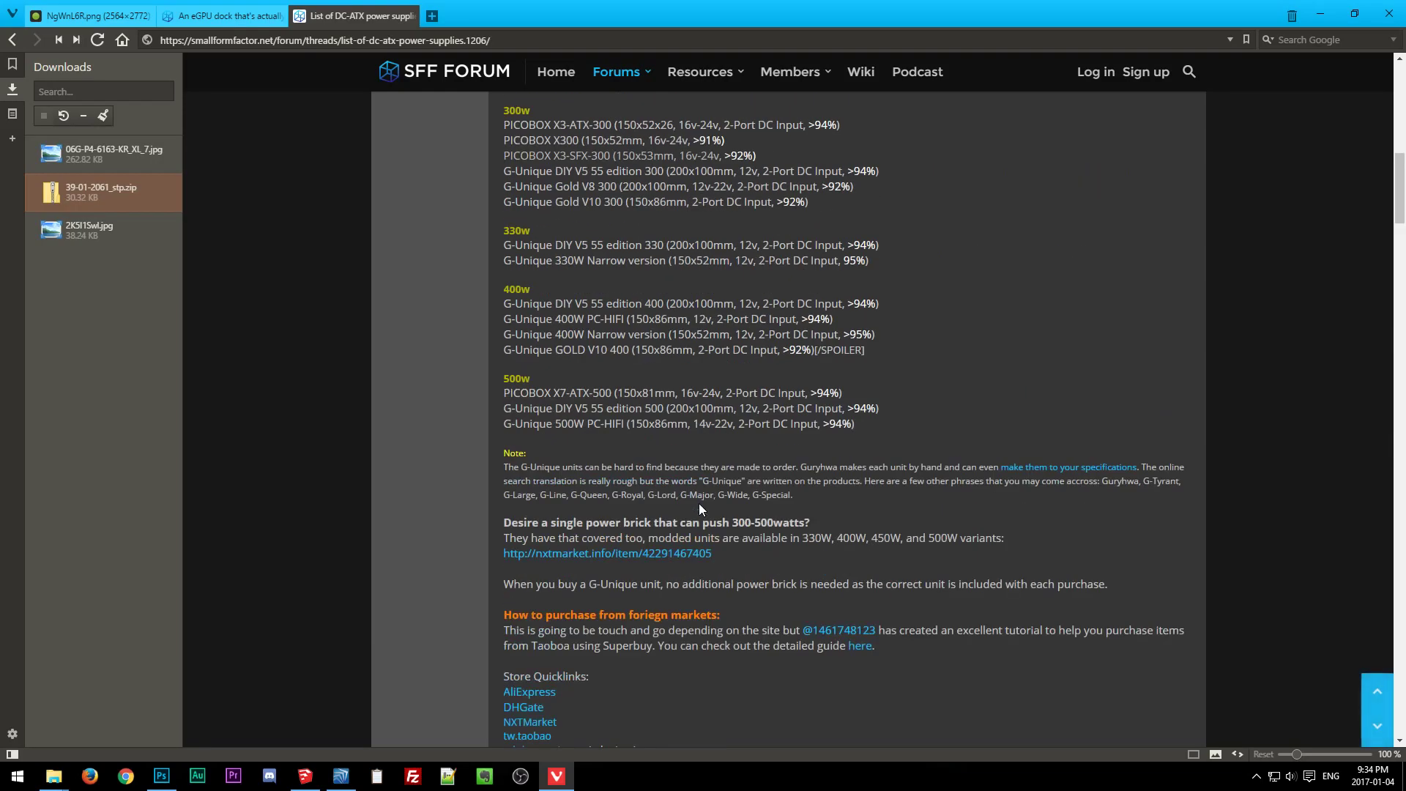
left_click(223, 16)
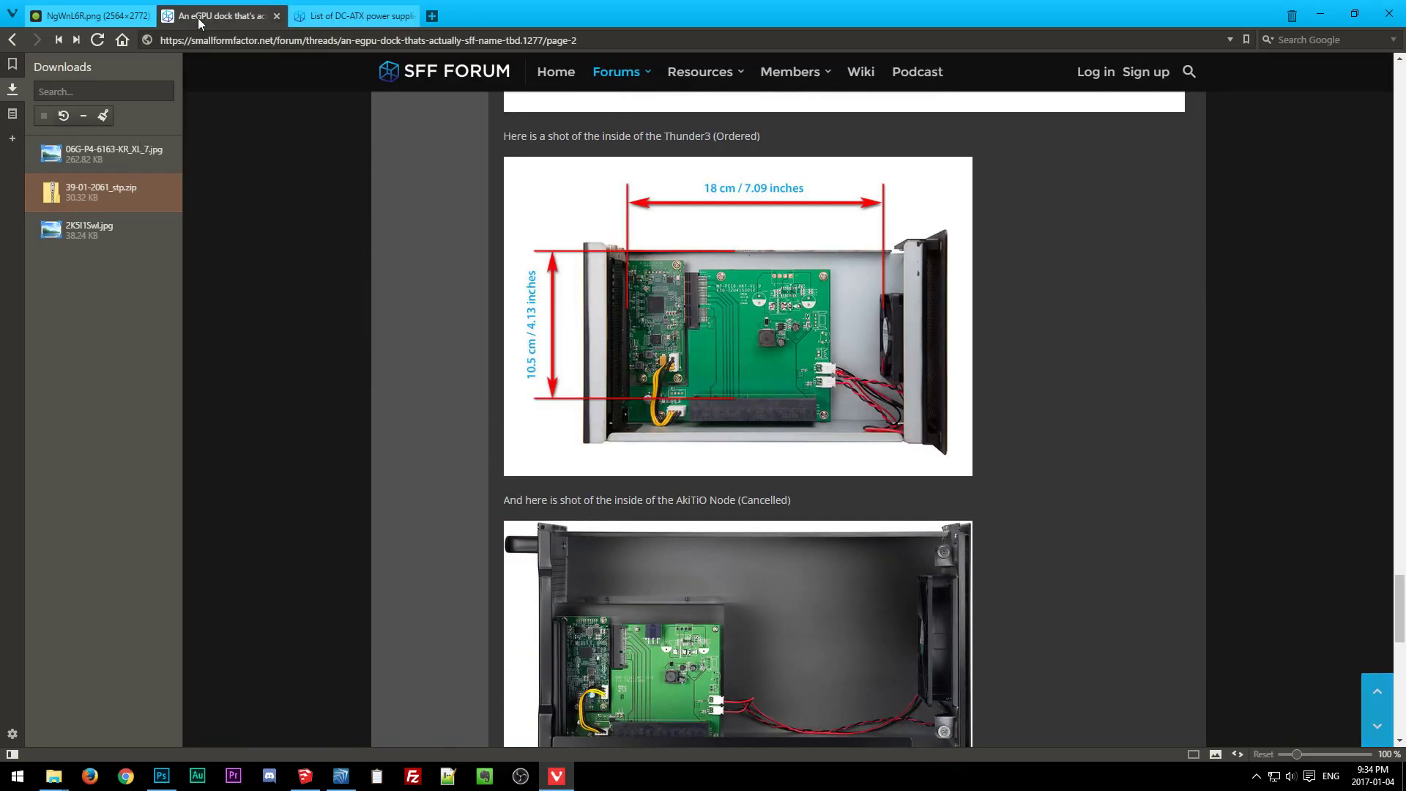
scroll(432, 373, "up", 8)
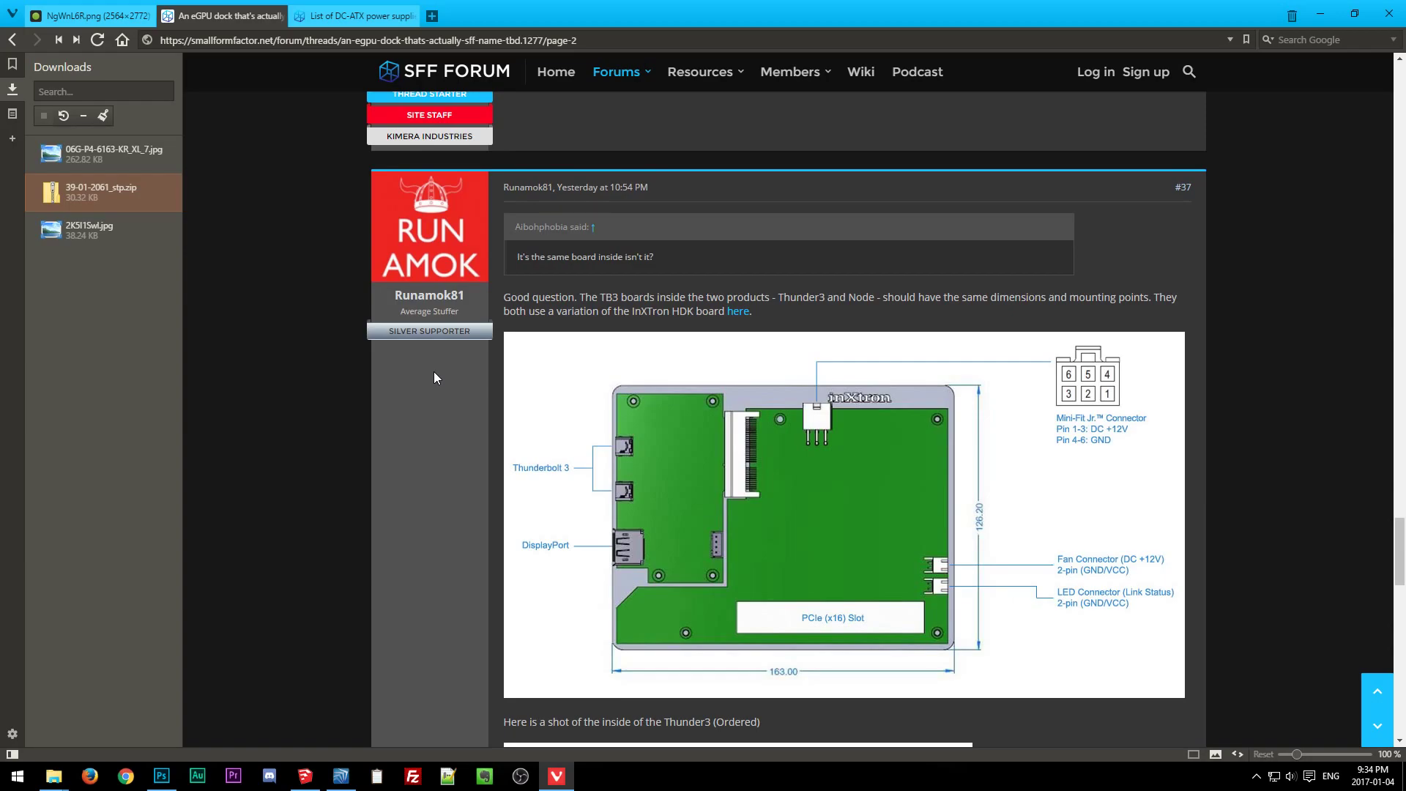
left_click_drag(504, 300, 791, 312)
left_click(794, 307)
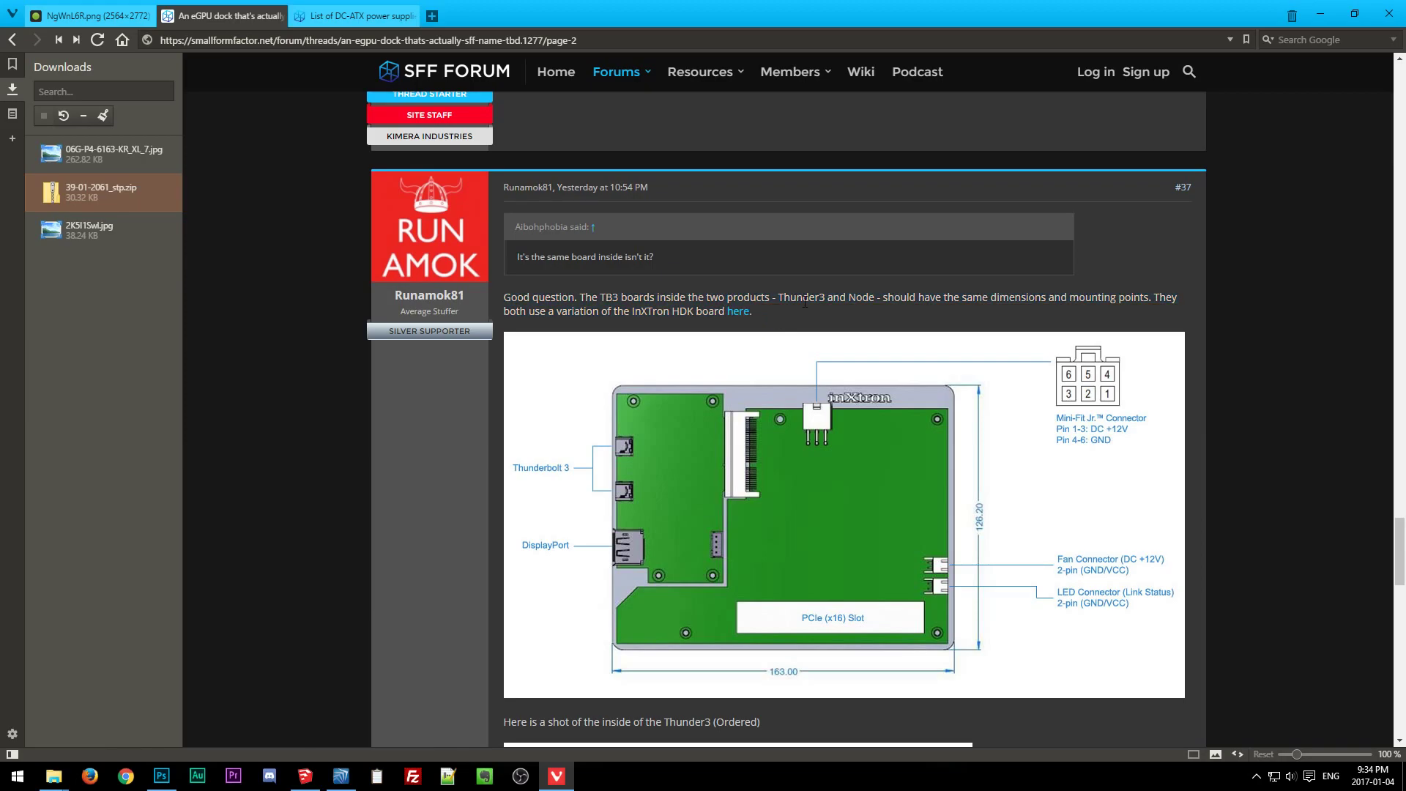
Return to SketchUp and examine the space around the HD-Plex 250W board under the graphics card from several angles.
left_click(339, 779)
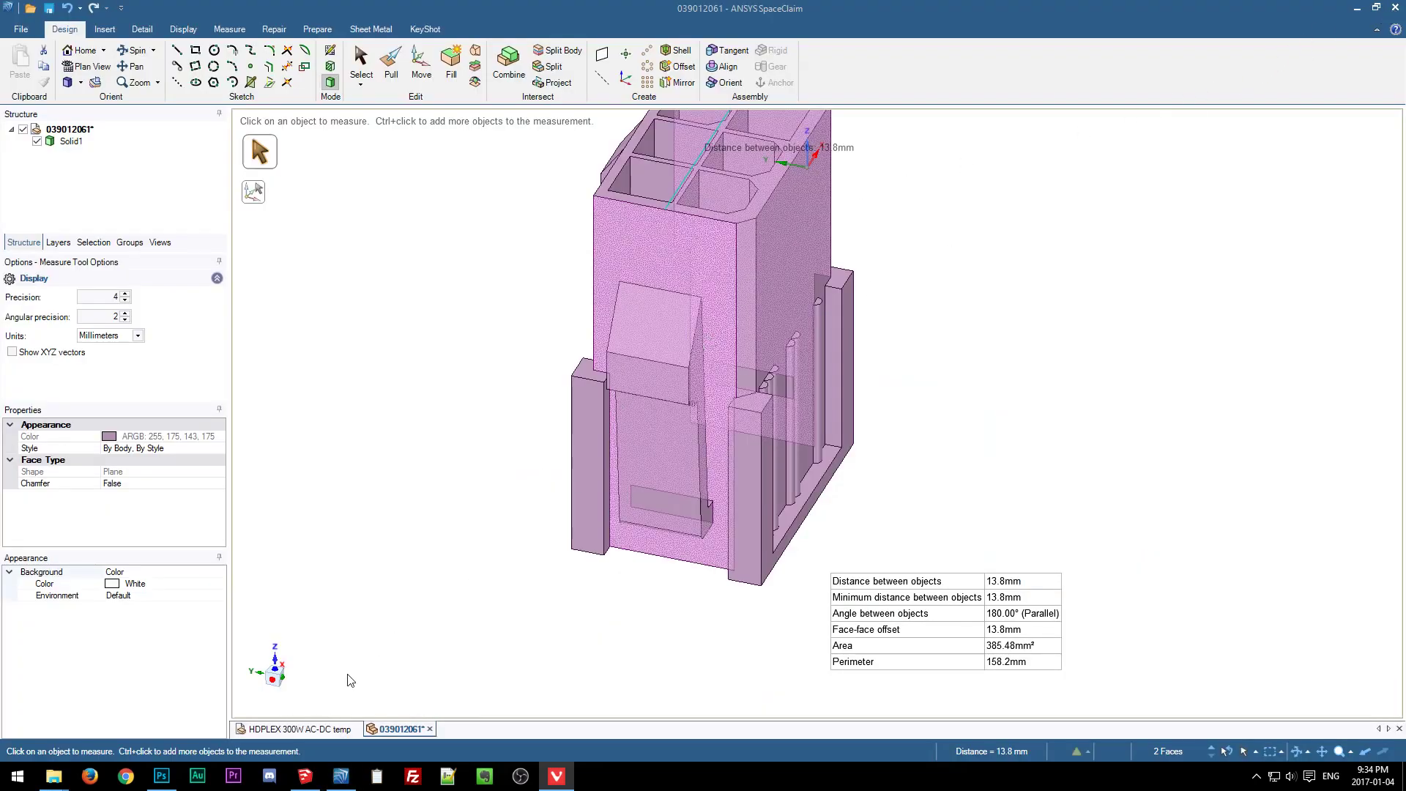
left_click(306, 776)
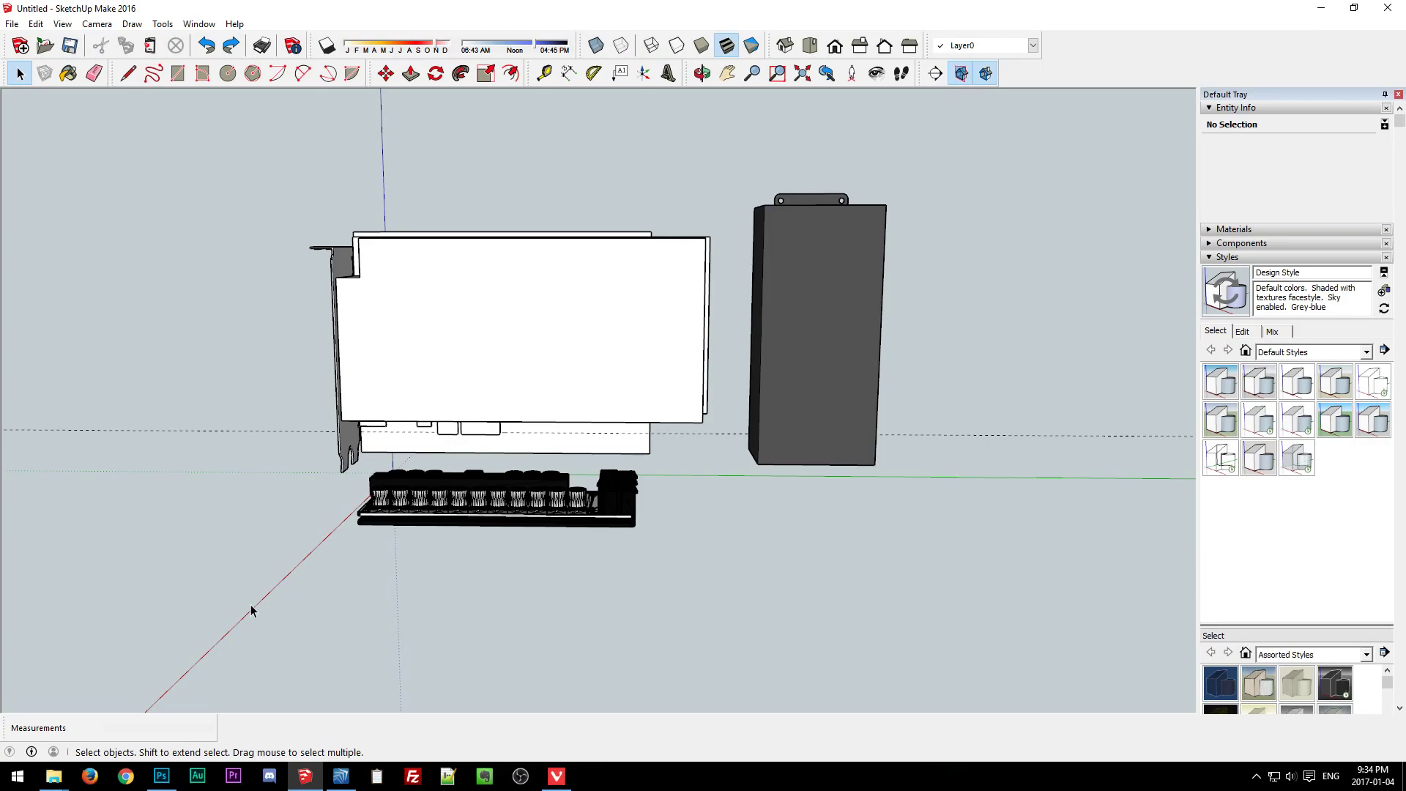
middle_click_drag(283, 603, 401, 698)
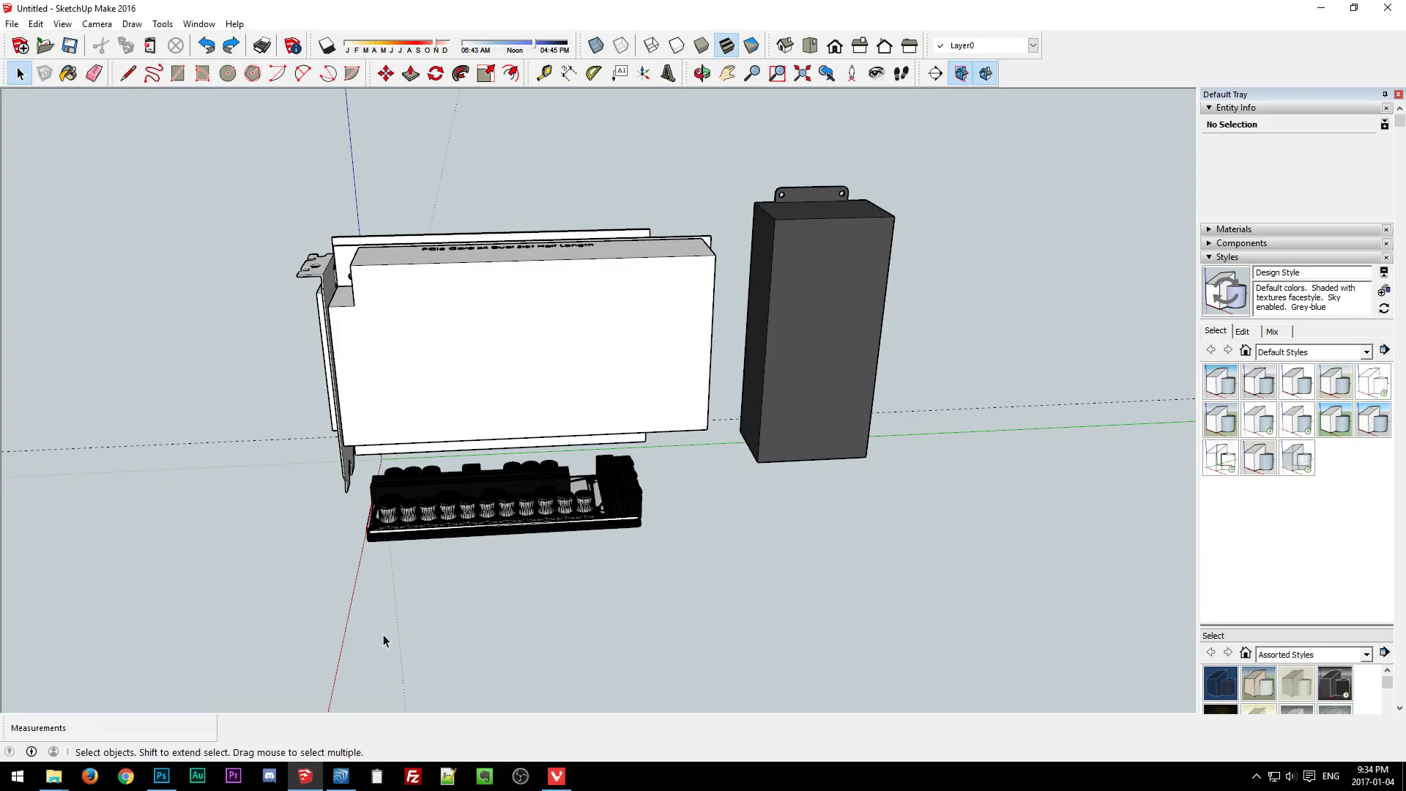
left_click(636, 497)
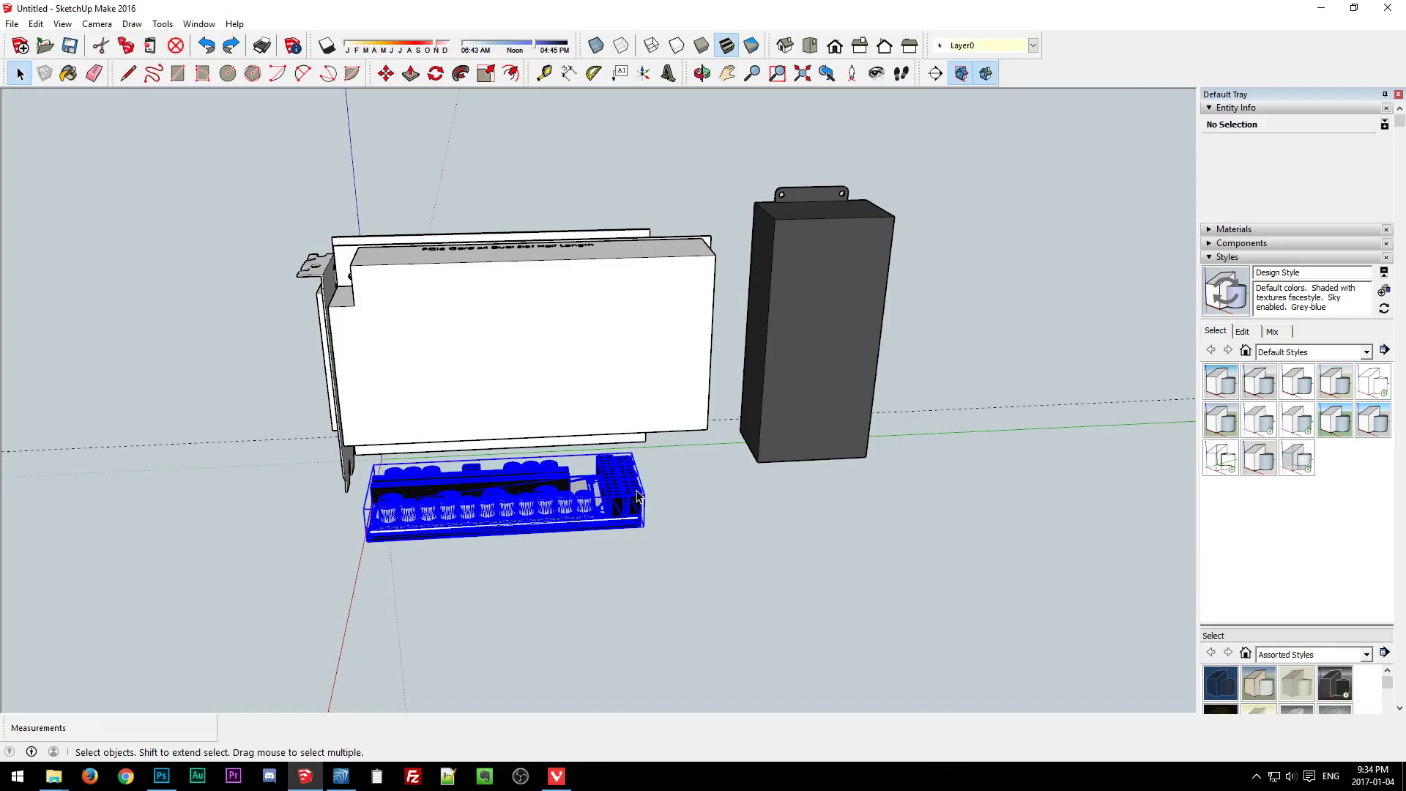
middle_click_drag(754, 564, 879, 365)
left_click(511, 564)
middle_click_drag(553, 468, 554, 597)
left_click(561, 508)
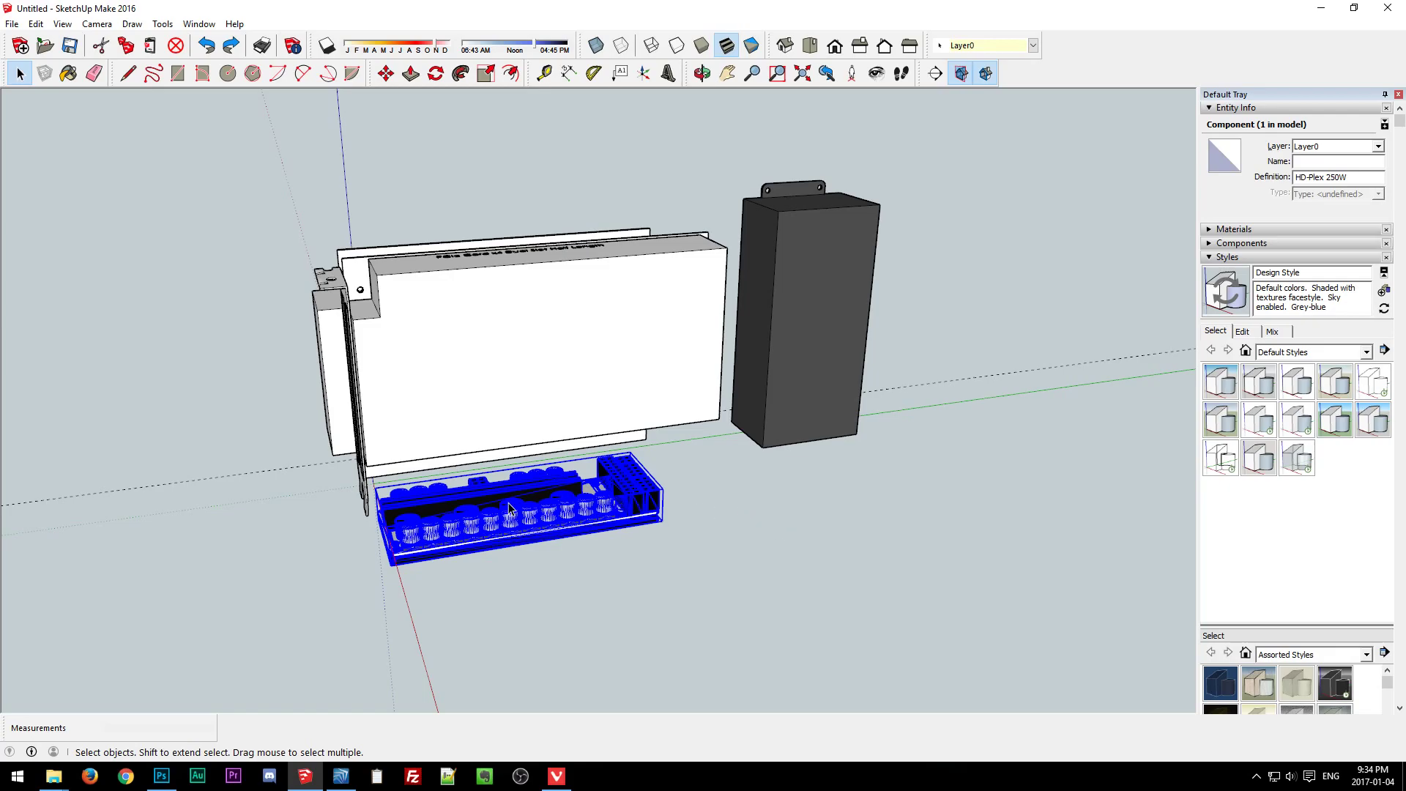
left_click(514, 583)
left_click(575, 519)
middle_click_drag(634, 553, 666, 679)
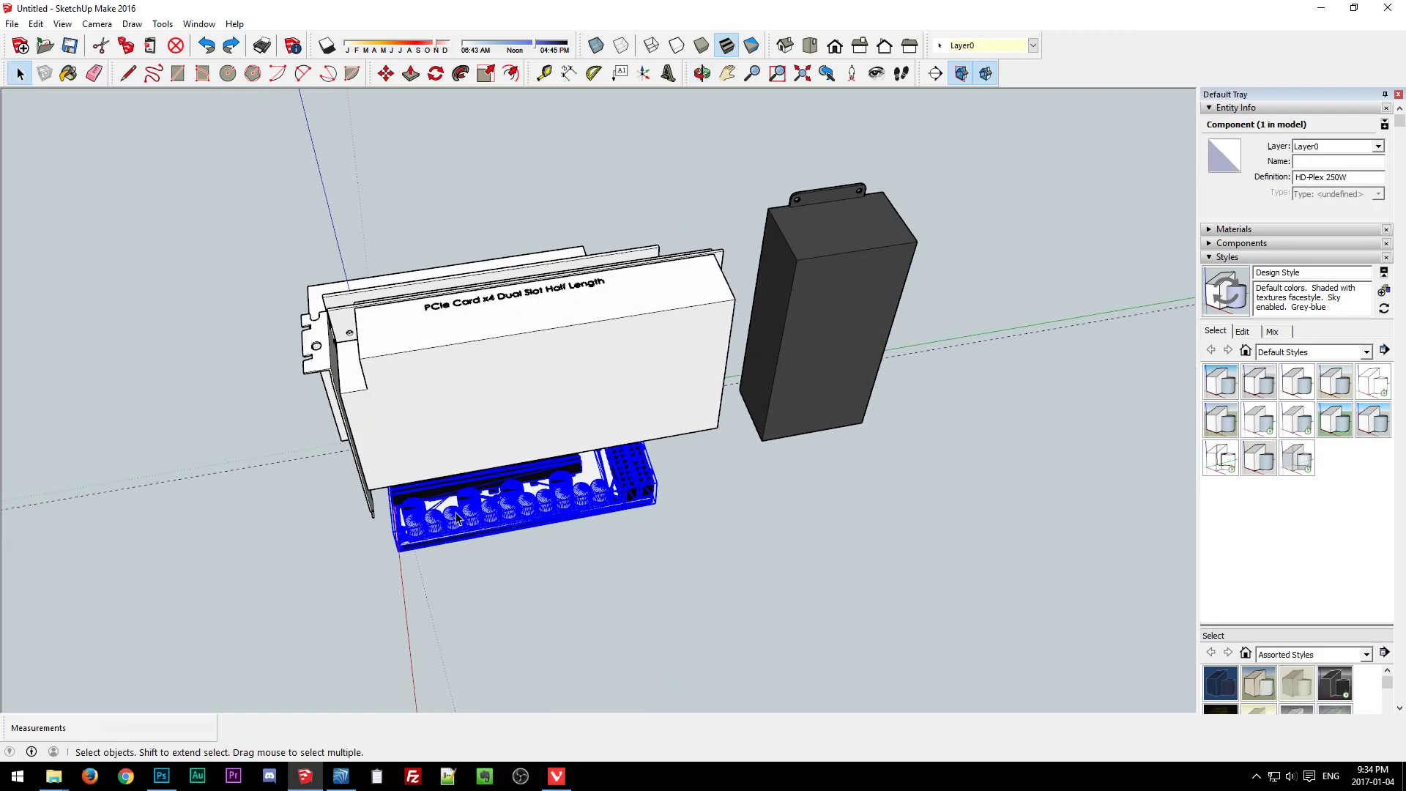
middle_click_drag(472, 617, 679, 489)
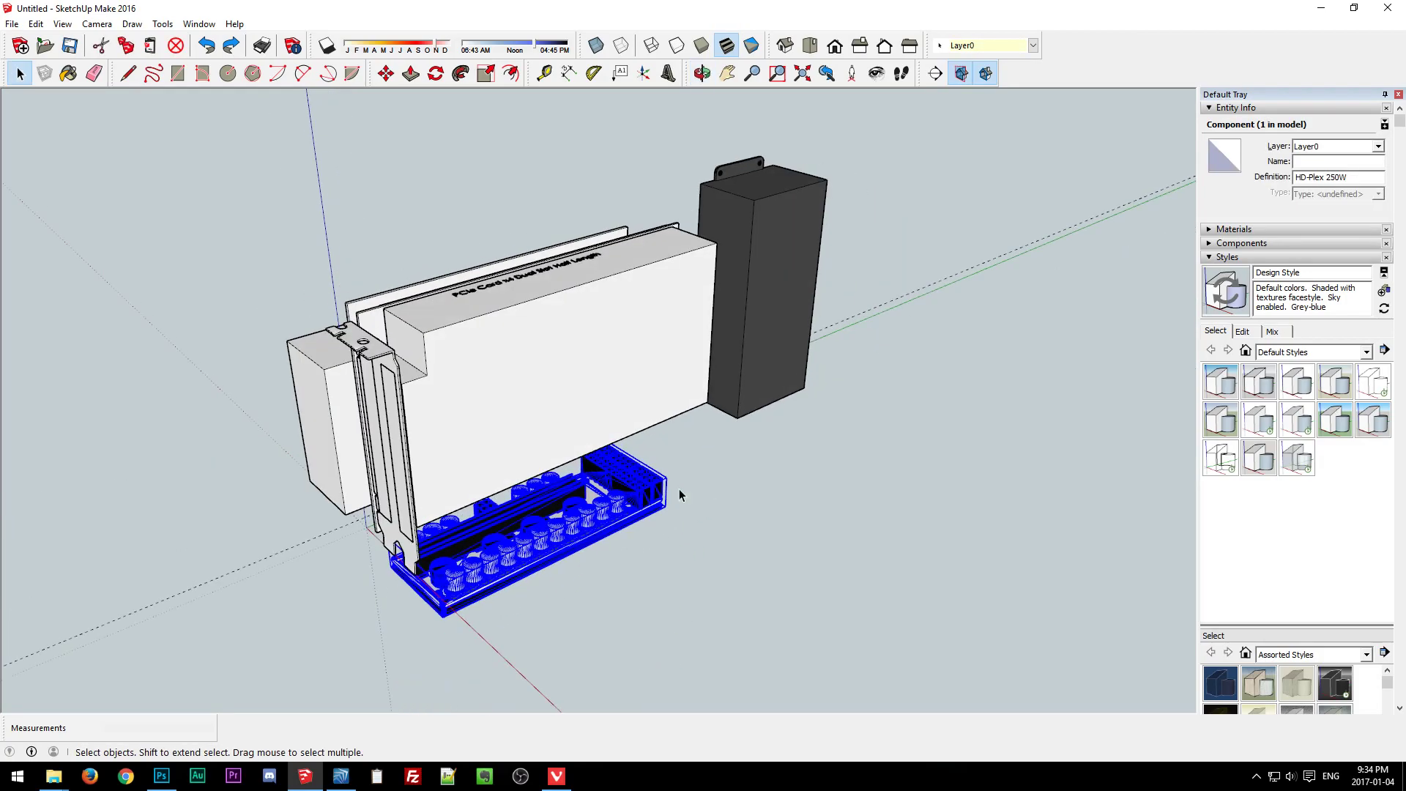
Inspect the assembly from the power supply end and the back, and select the white box beside the graphics card.
left_click(718, 534)
middle_click_drag(856, 561, 454, 542)
left_click(630, 597)
middle_click_drag(570, 623, 441, 614)
middle_click_drag(838, 574, 261, 526)
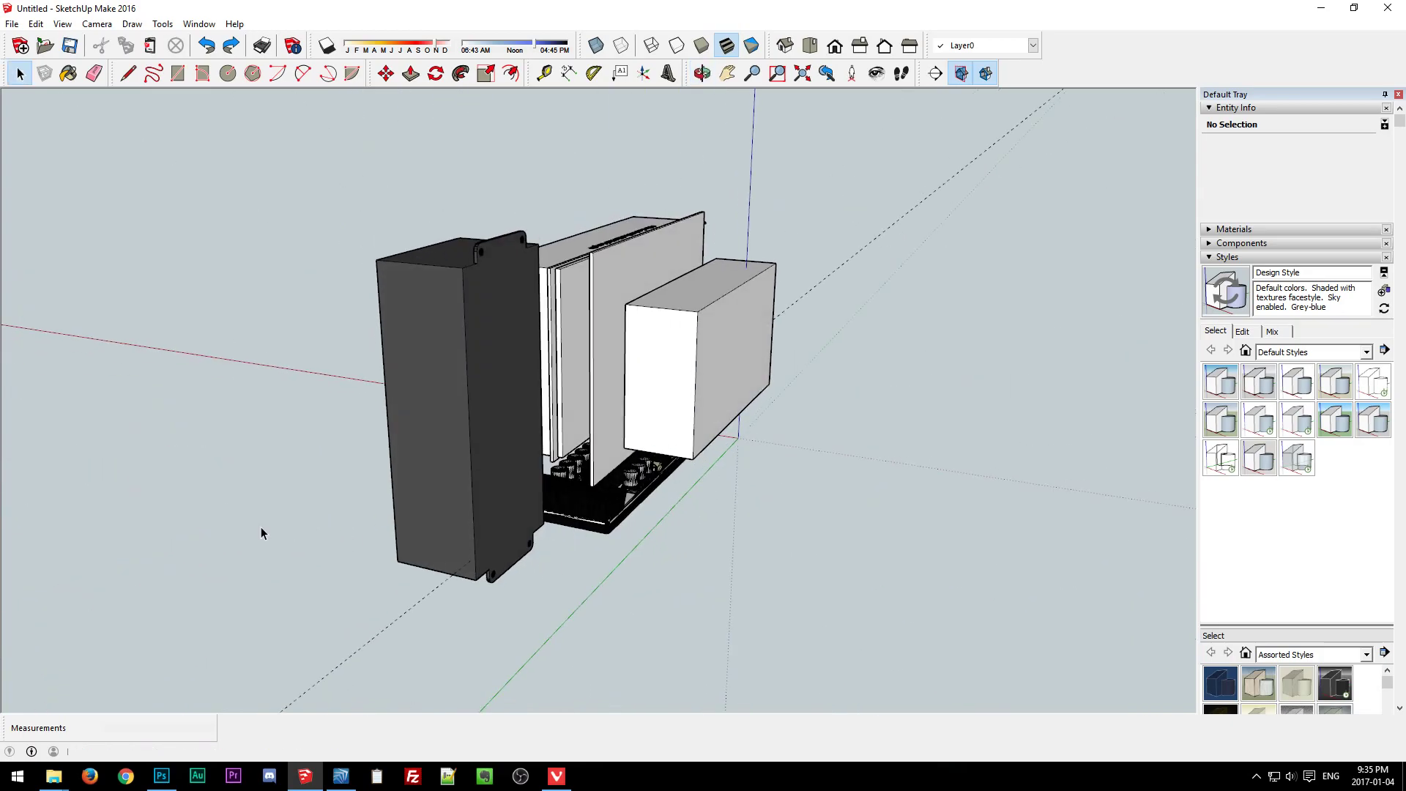
left_click(728, 411)
scroll(699, 550, "up", 4)
middle_click_drag(699, 549, 317, 515)
key("o")
left_click_drag(512, 540, 429, 600)
left_click_drag(417, 452, 1068, 592)
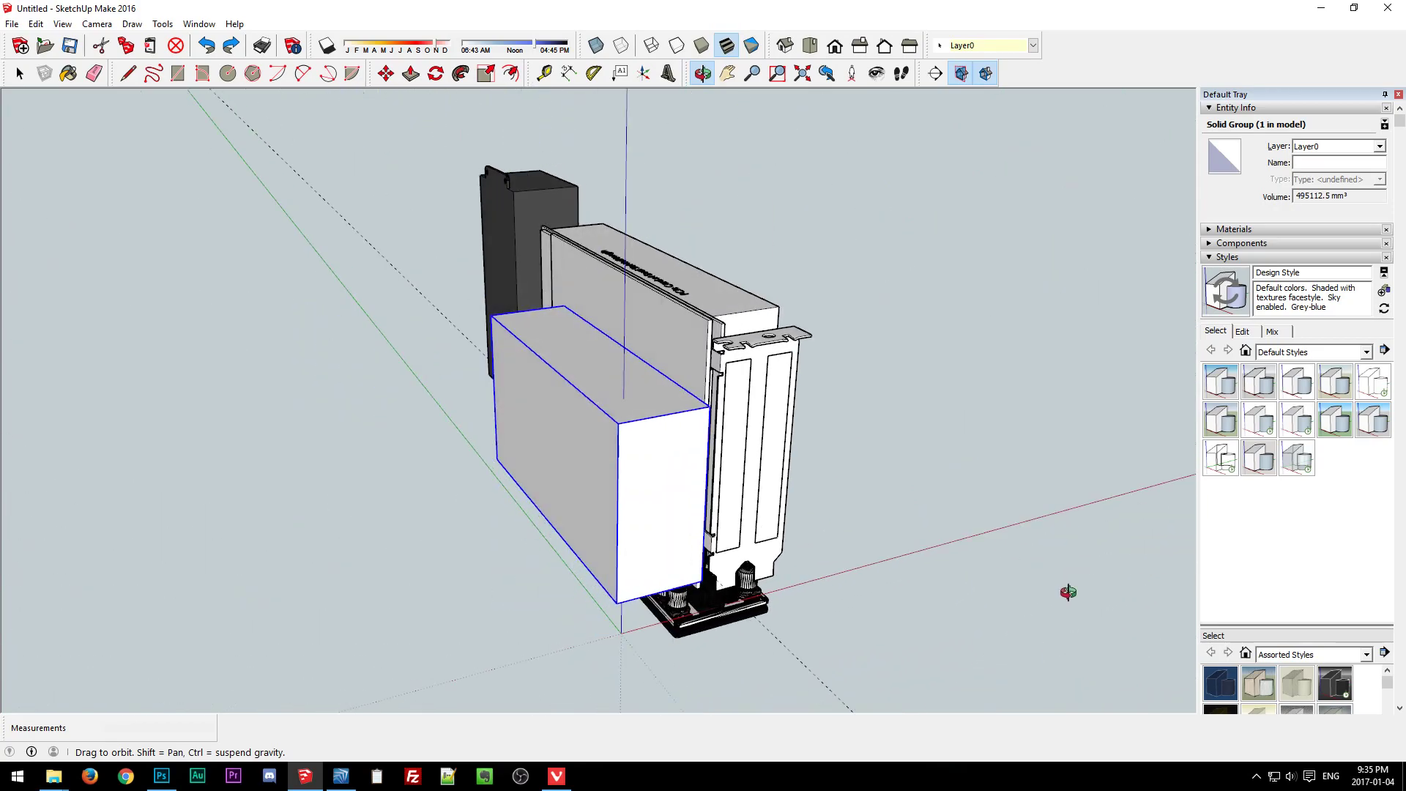
key("space")
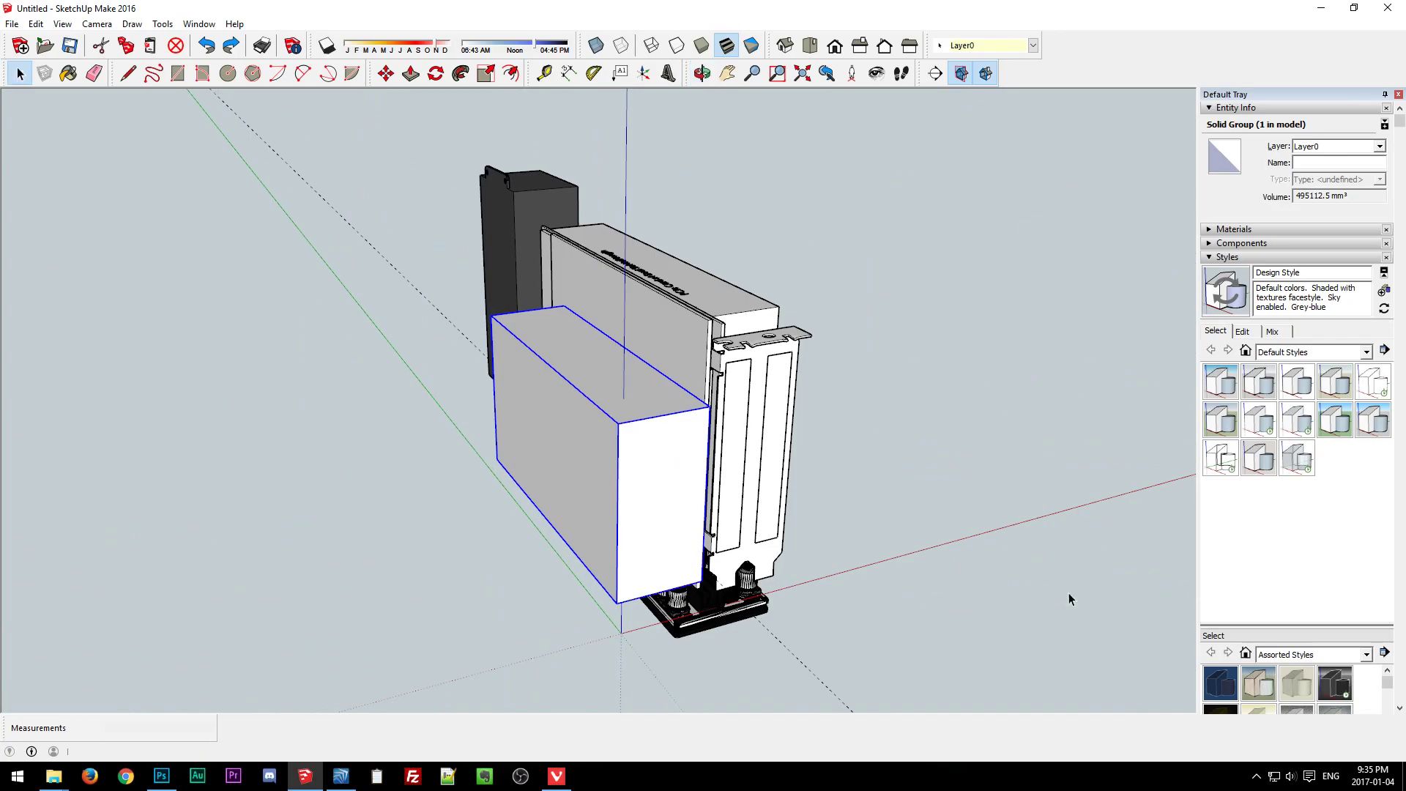
Delete the white box beside the graphics card.
left_click(531, 564)
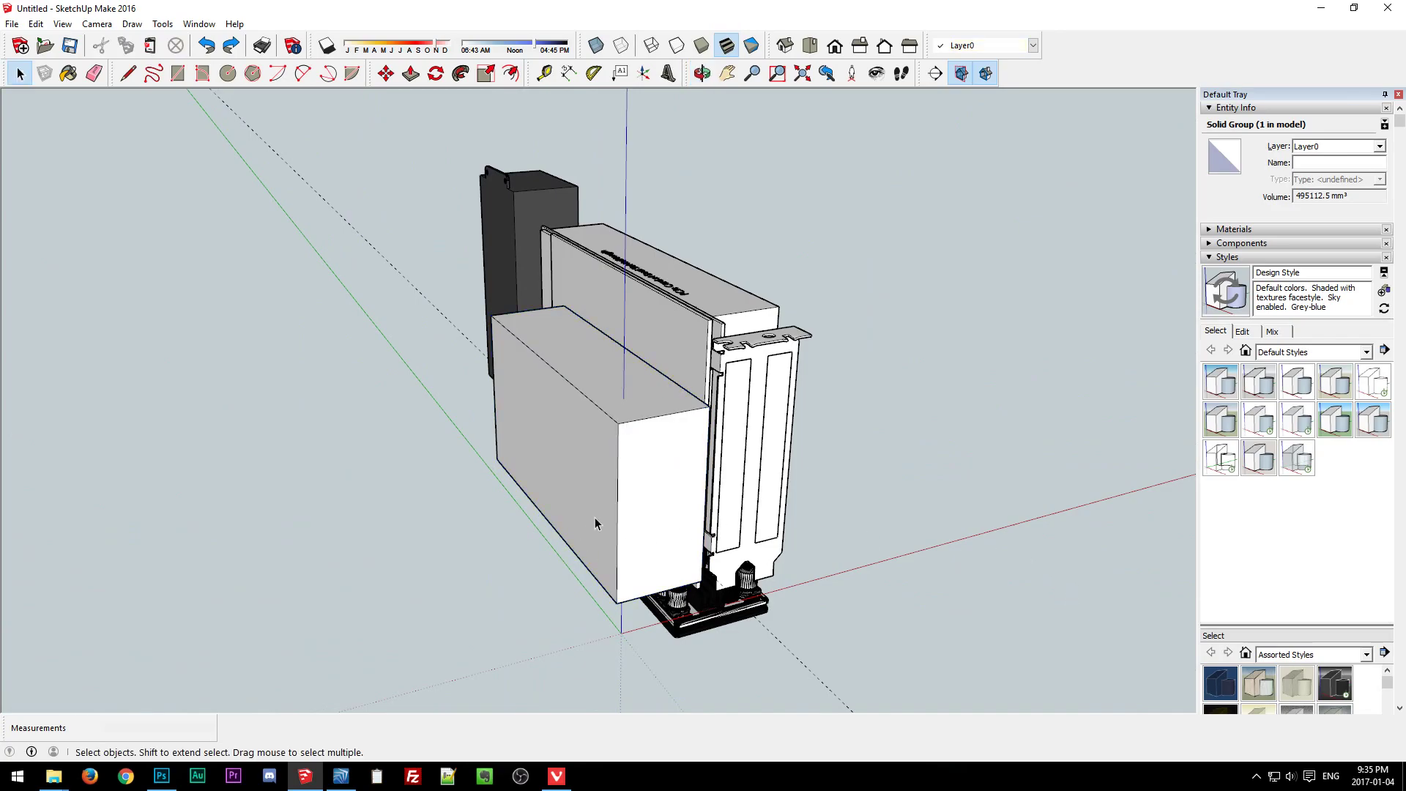
left_click(609, 539)
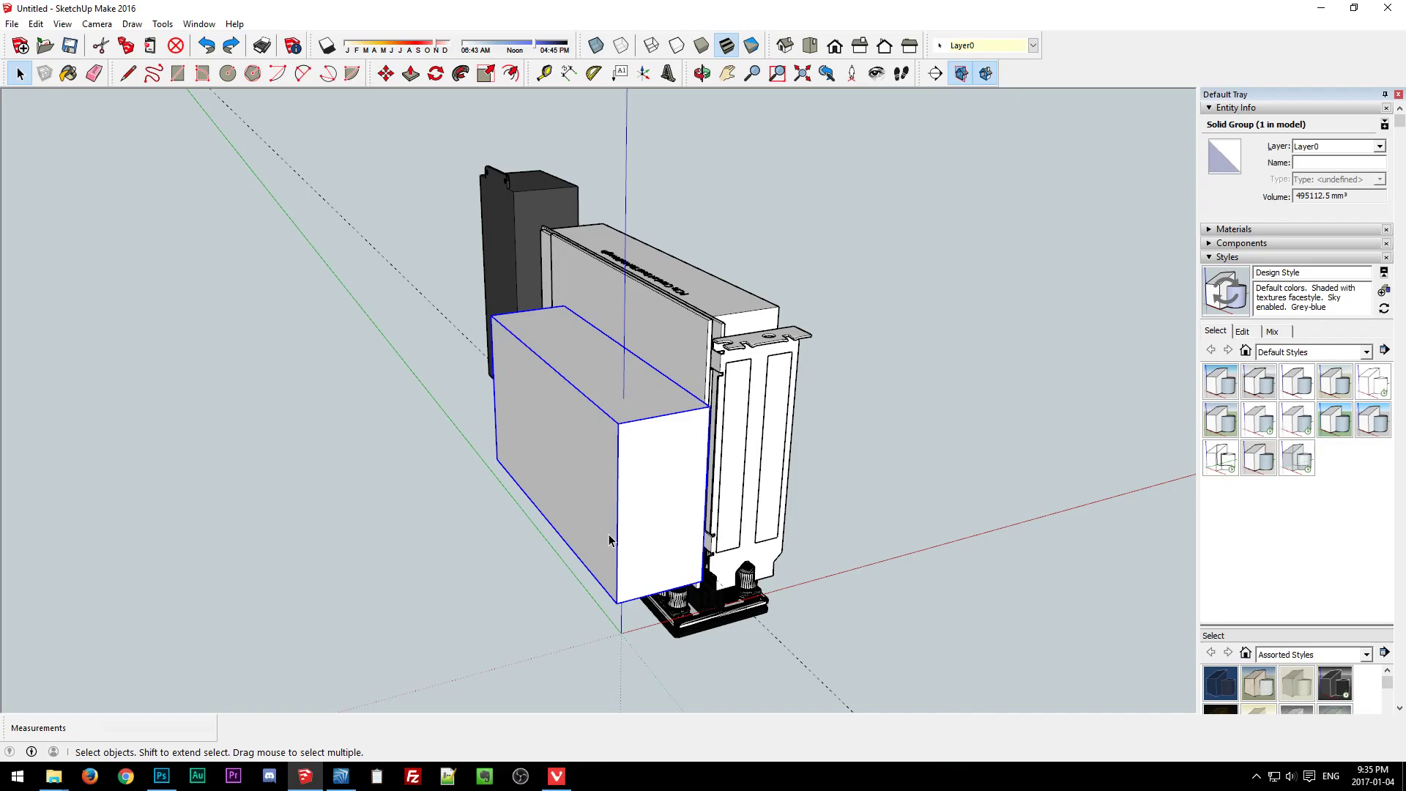
key("Delete")
View the assembly from the graphics card's other side, checking the HDPLEX 300W AC-DC unit, the HD-Plex 250W board and all parts together.
middle_click_drag(940, 471, 353, 356)
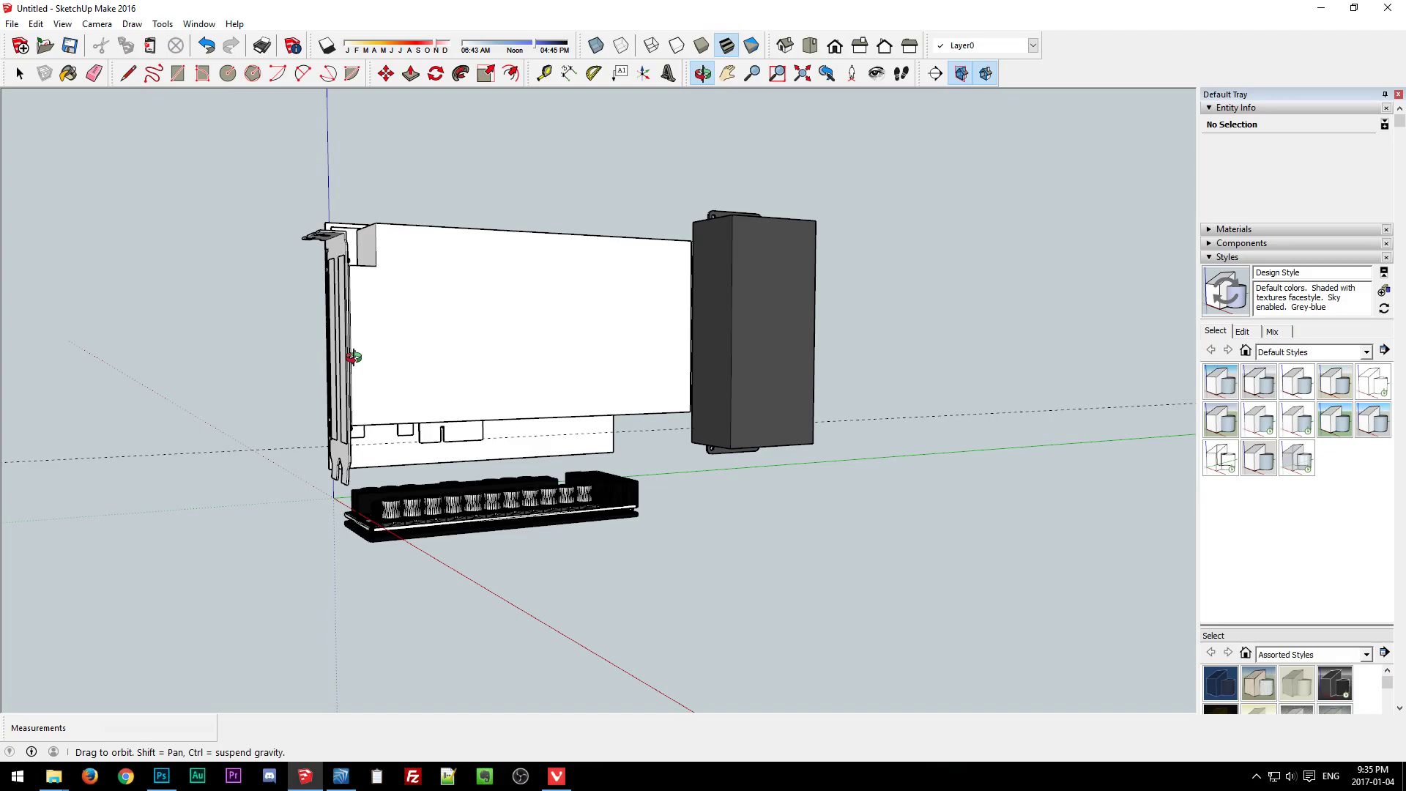
middle_click_drag(354, 357, 338, 405)
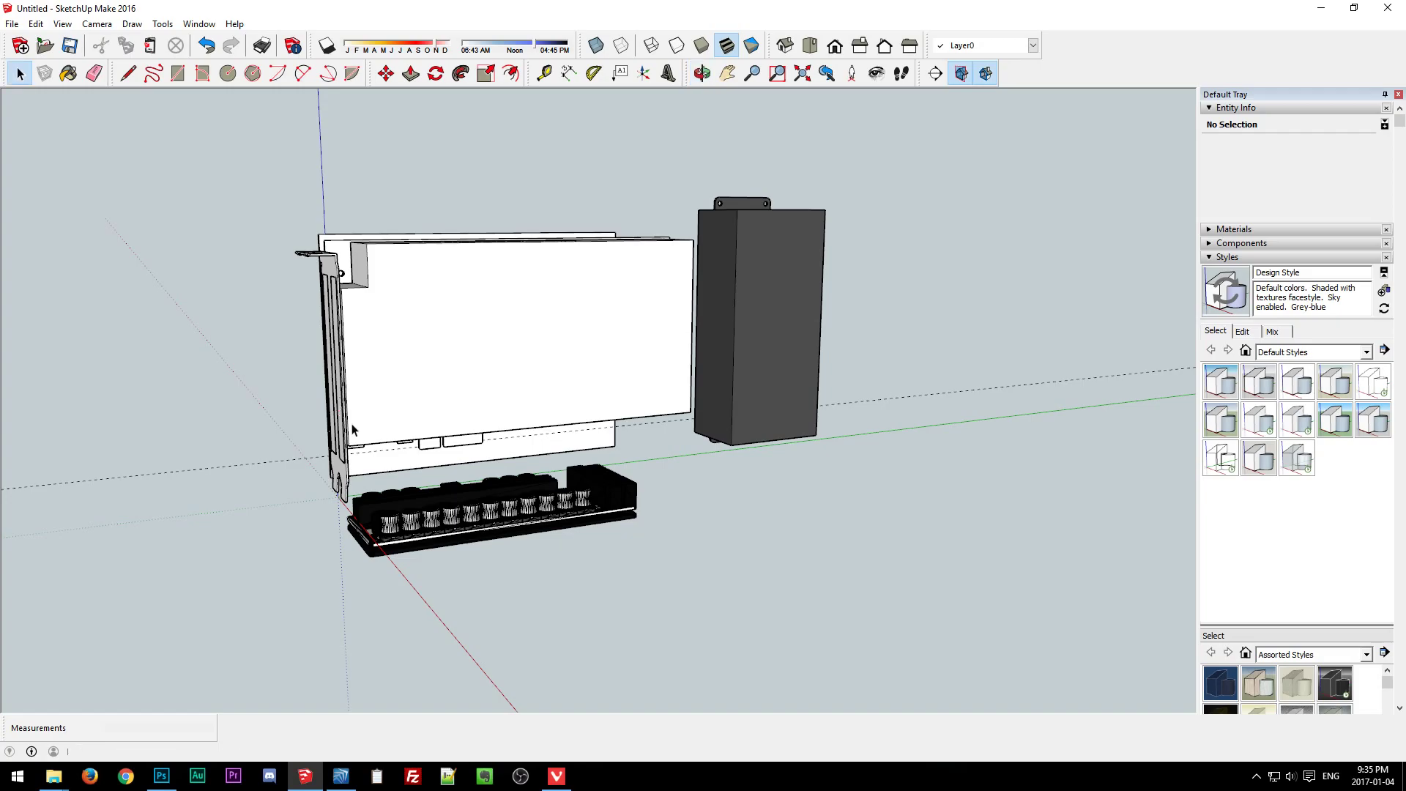
left_click(502, 506)
left_click(739, 384)
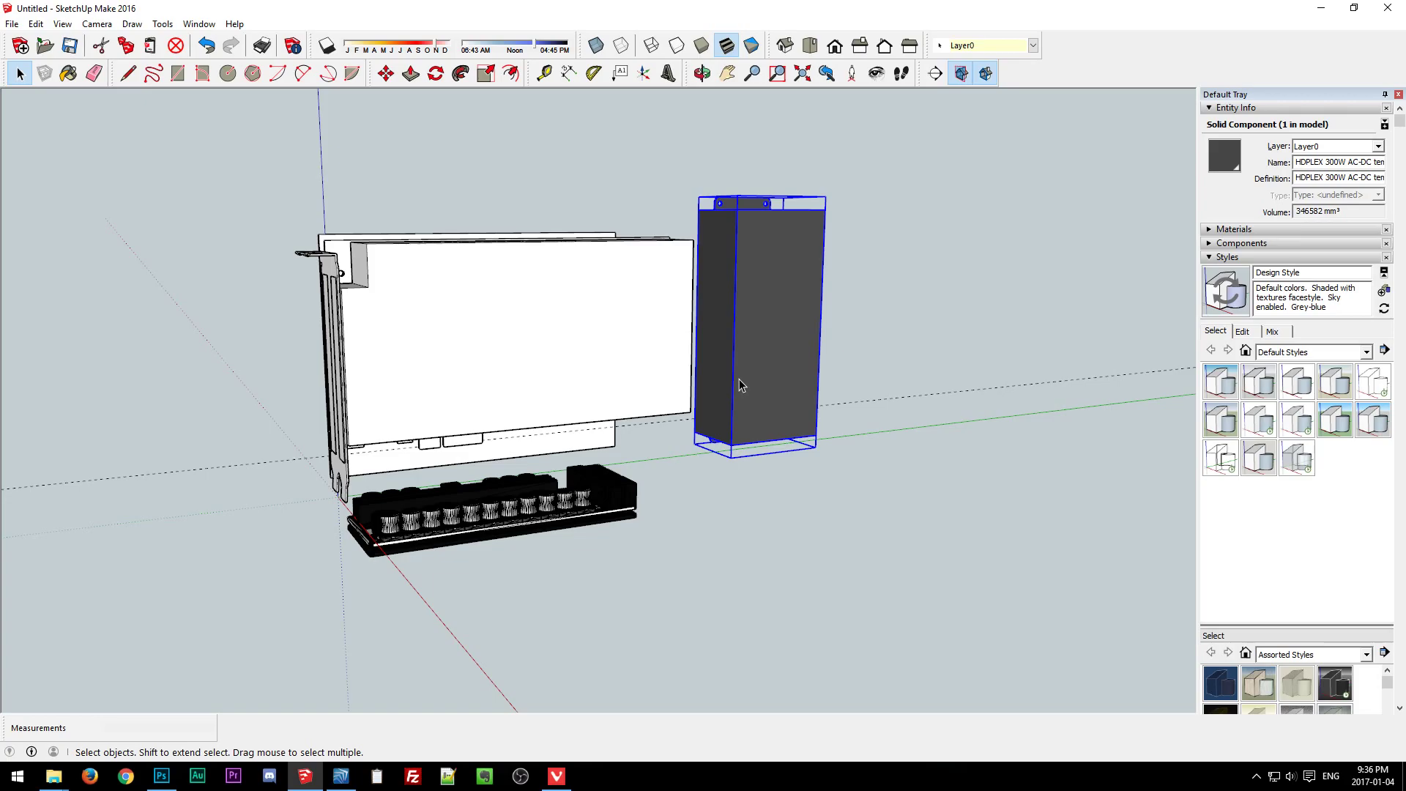
left_click(797, 628)
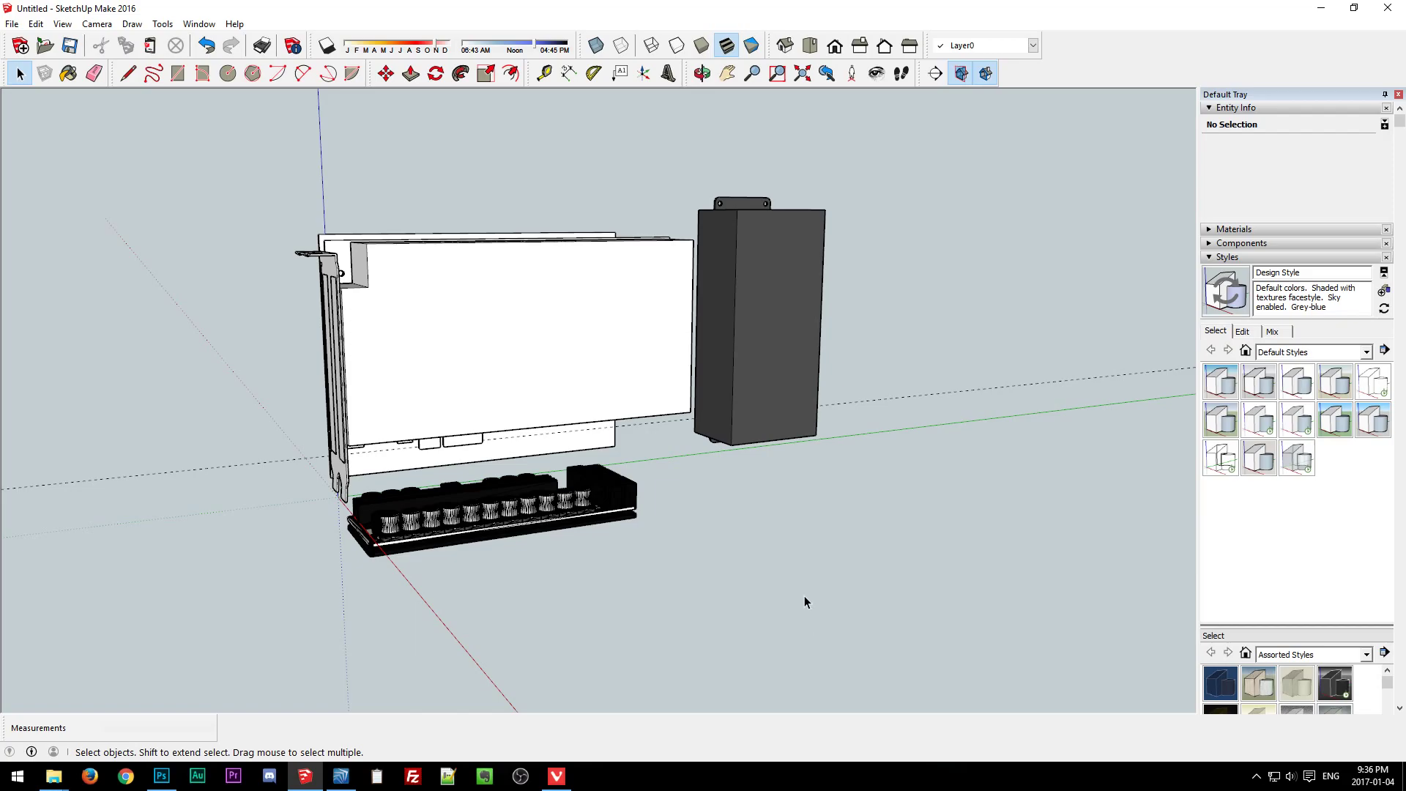
left_click(511, 498)
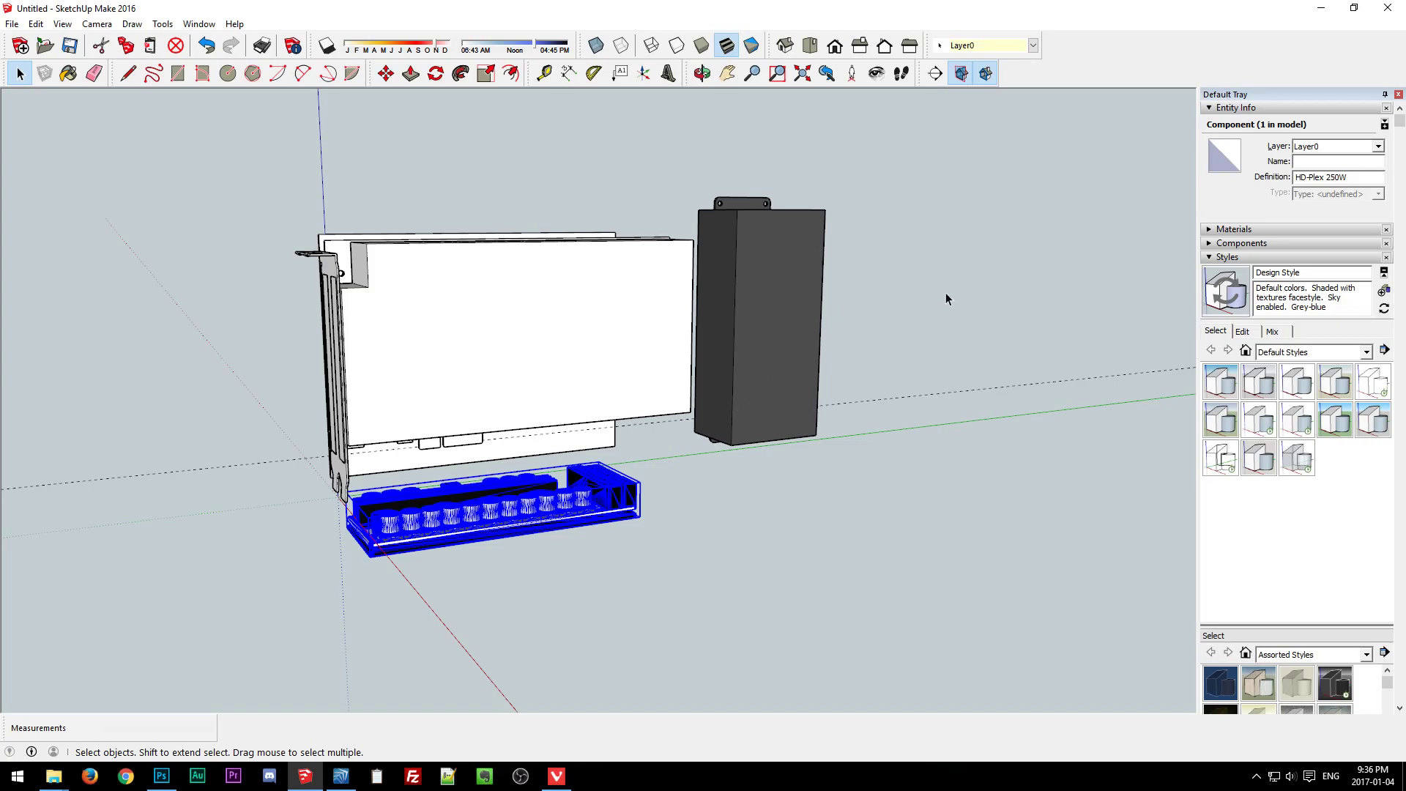
left_click_drag(237, 630, 238, 630)
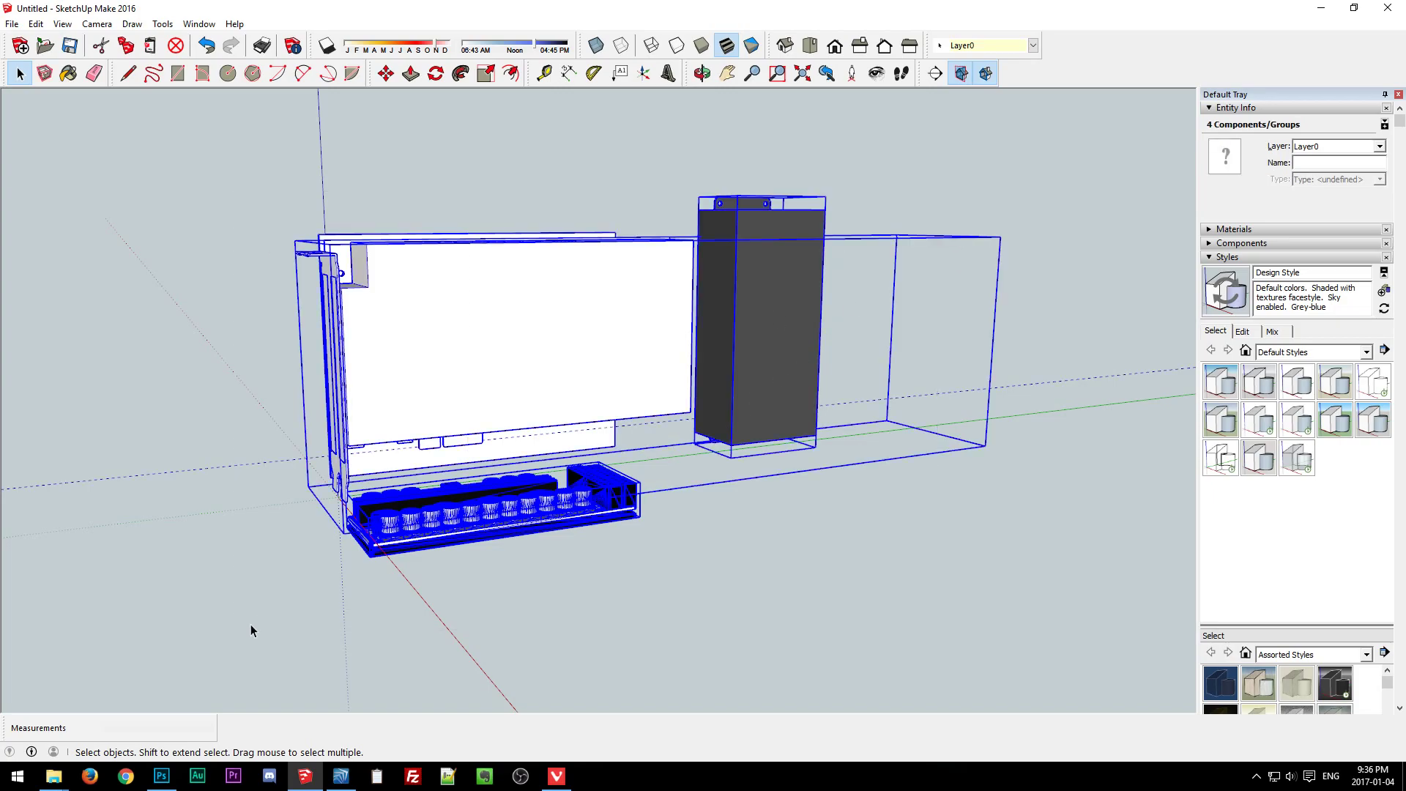
left_click(306, 609)
left_click_drag(300, 151, 955, 617)
left_click(846, 609)
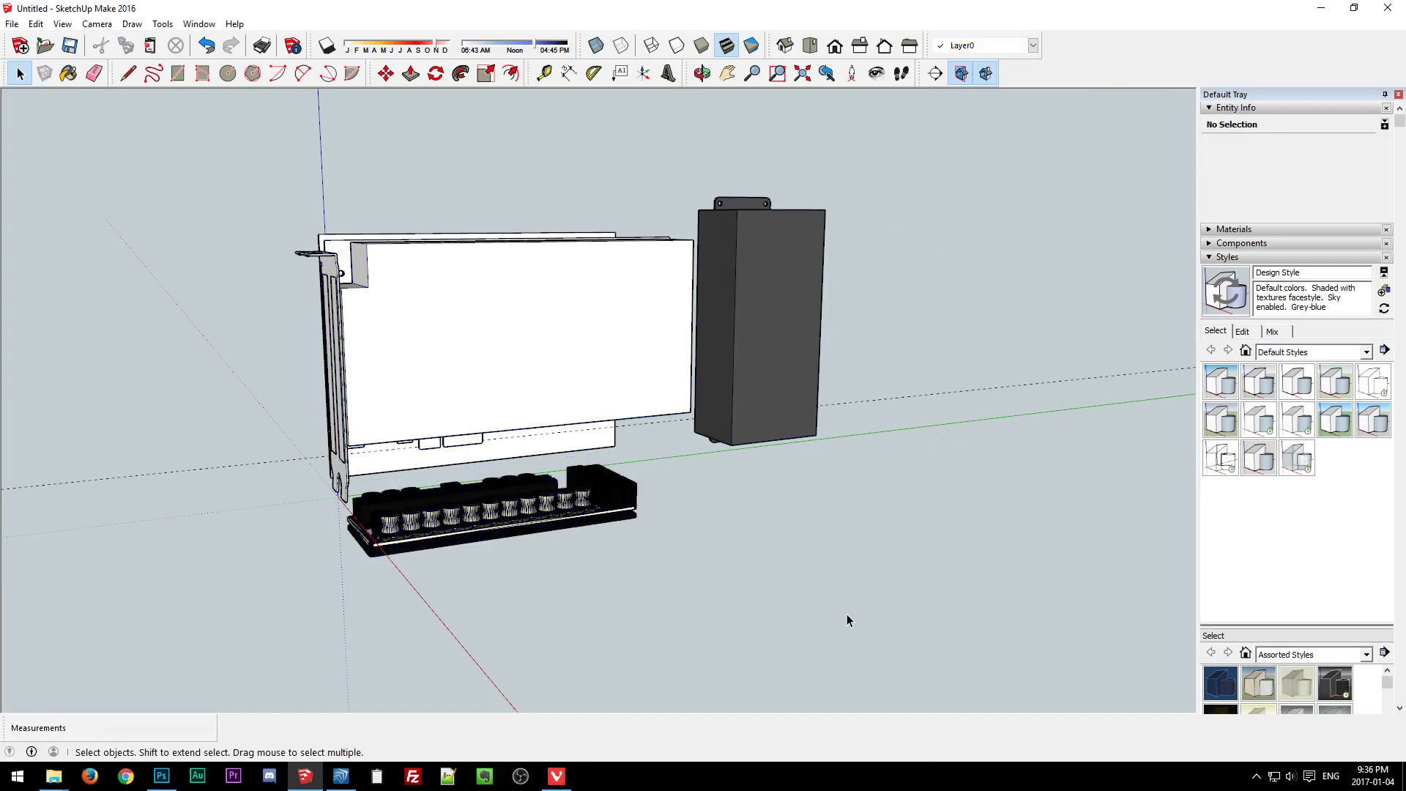
Examine the overall extent of the remaining parts from a higher, wider viewpoint, selecting them all together.
middle_click_drag(455, 618, 514, 443)
left_click_drag(257, 137, 997, 657)
left_click(794, 557)
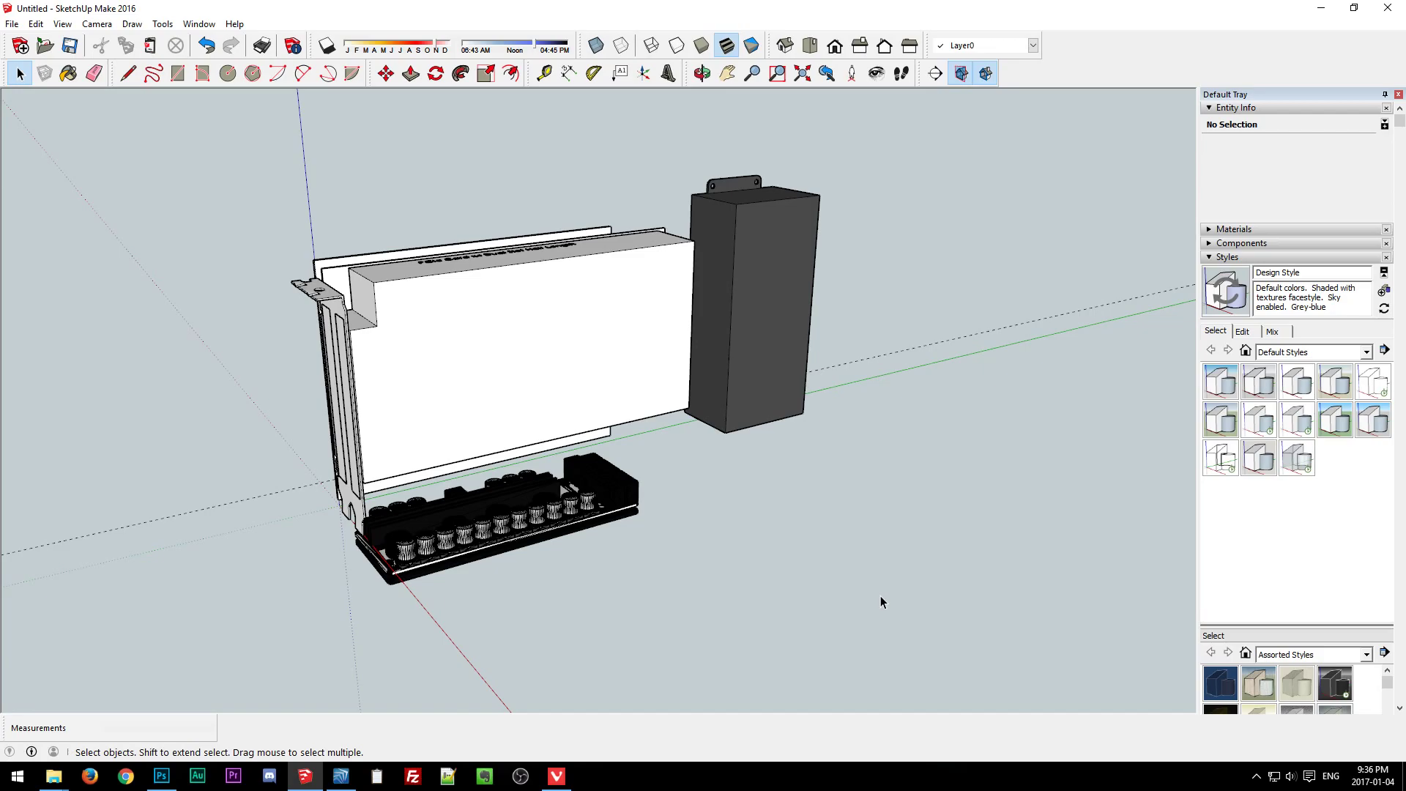
scroll(823, 630, "down", 2)
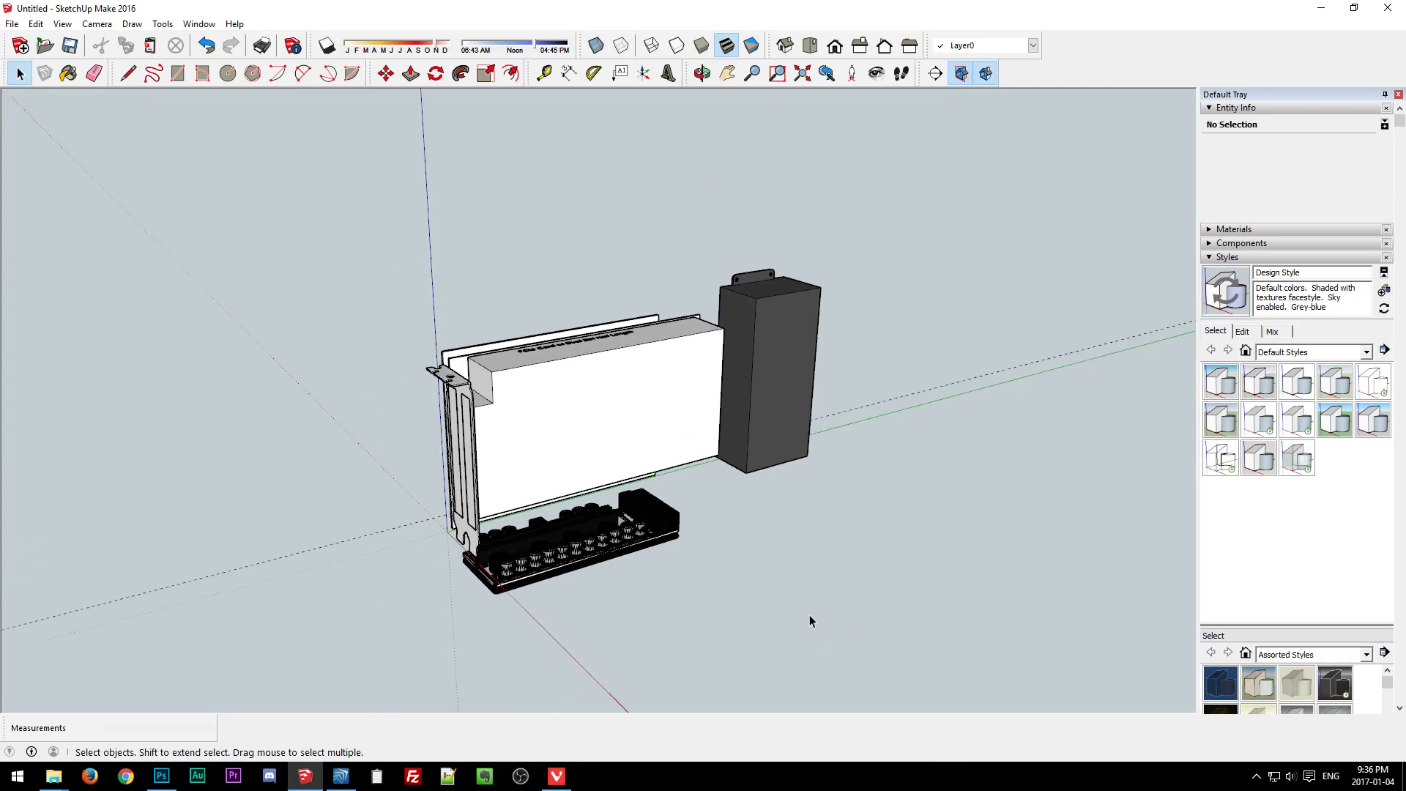
left_click_drag(401, 208, 902, 674)
left_click(921, 598)
left_click_drag(358, 218, 952, 679)
left_click(876, 597)
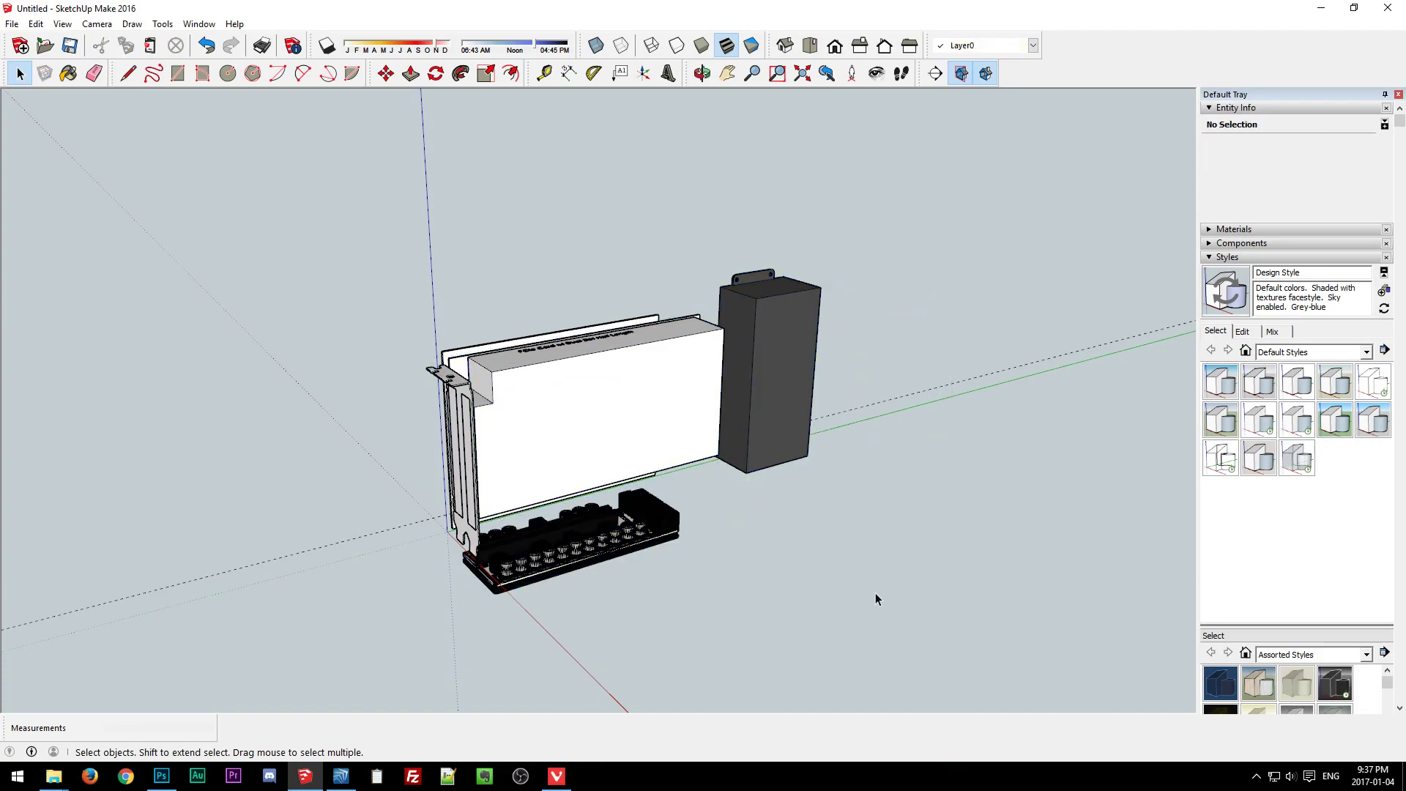
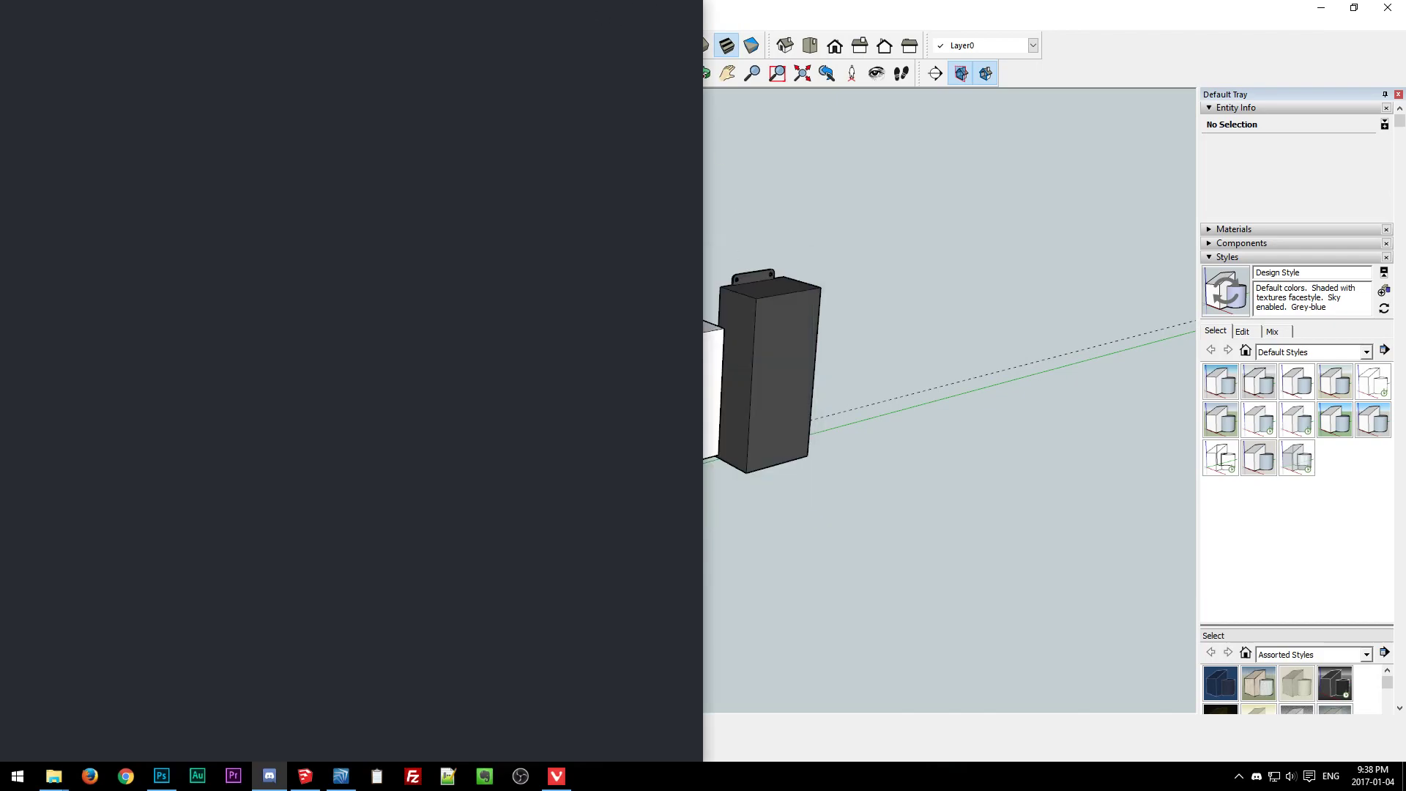
Show the desktop, close the Discord window, and bring SketchUp and the browser's eGPU dock thread back up.
key("super+d")
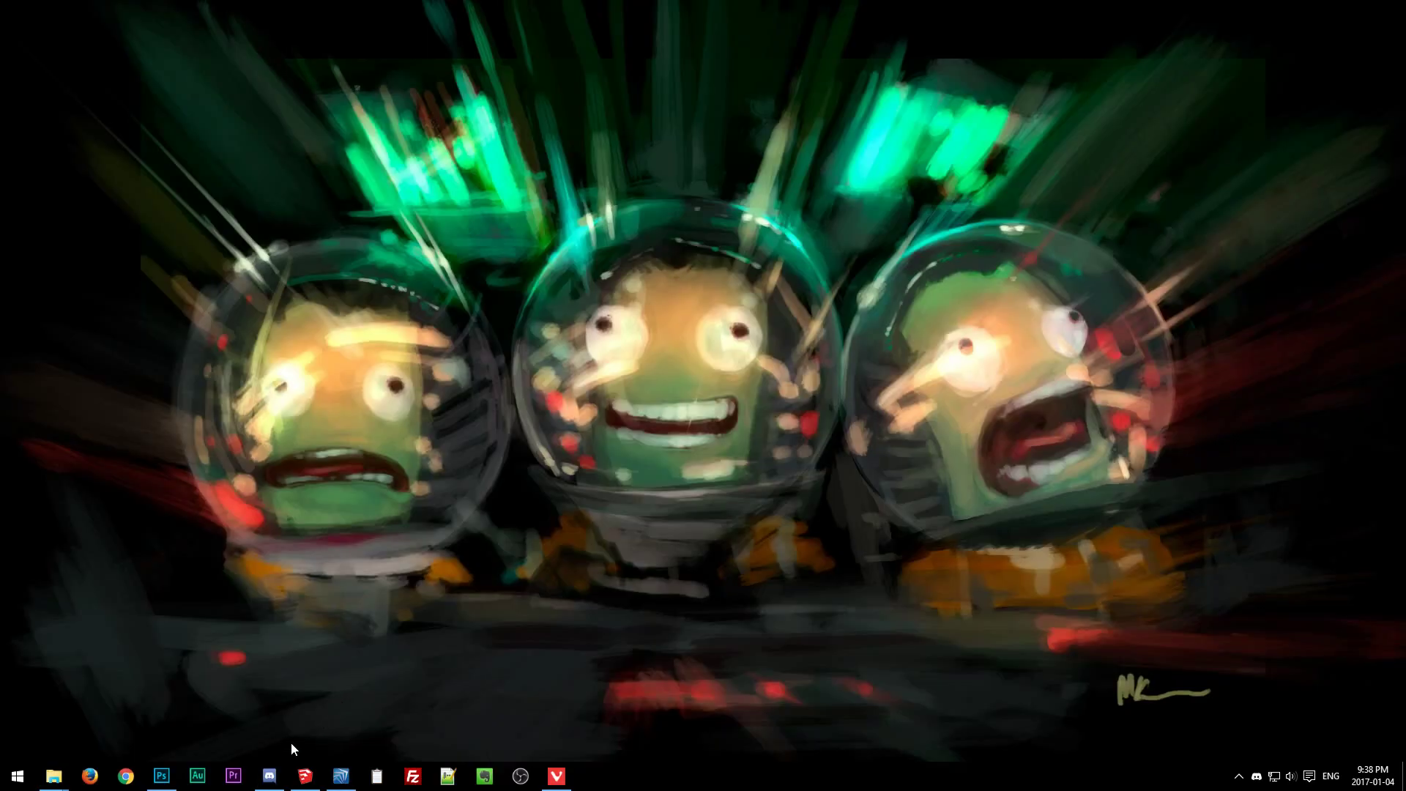
right_click(269, 775)
left_click(315, 744)
left_click(315, 776)
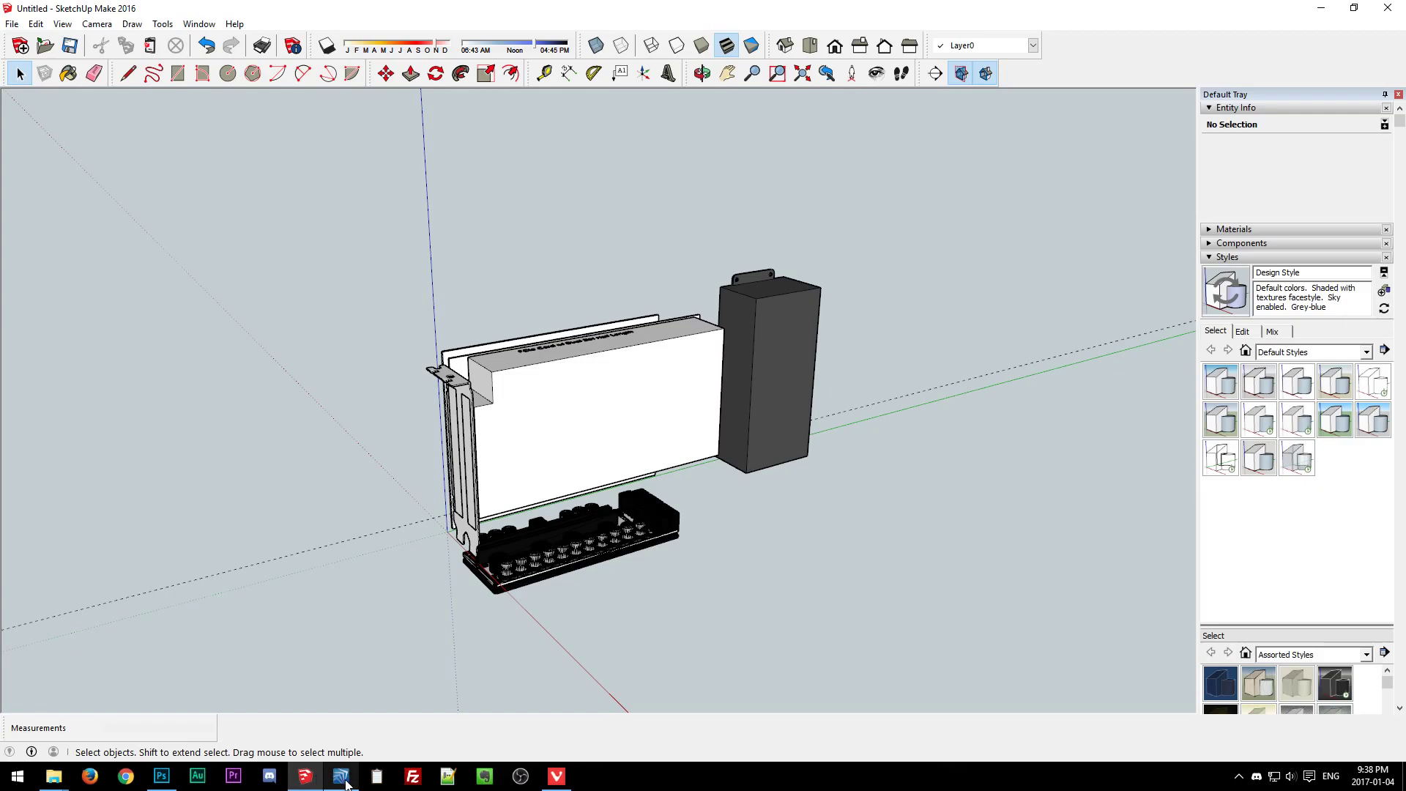
left_click(341, 778)
left_click(557, 776)
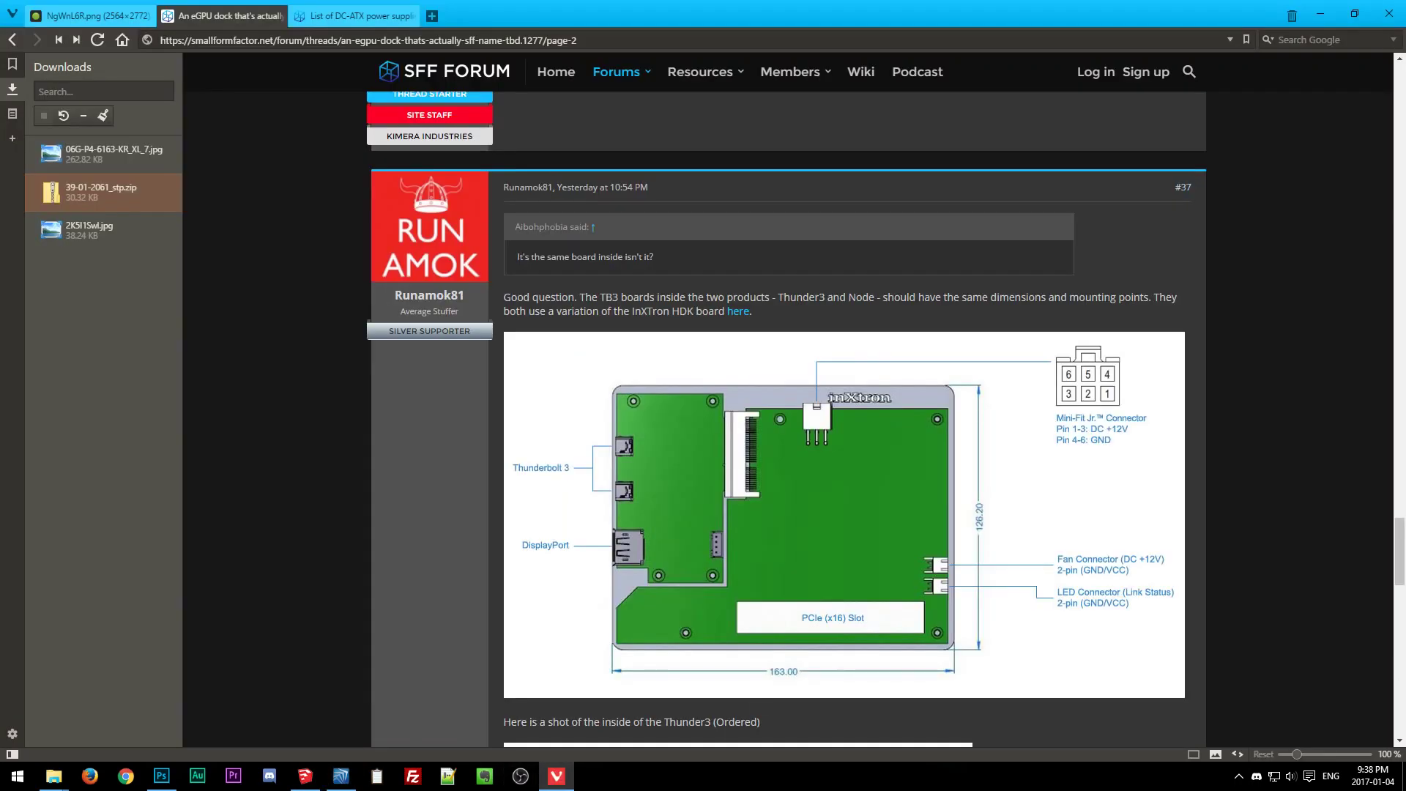
Search the computer for Discord and launch it.
left_click(17, 775)
type("dis")
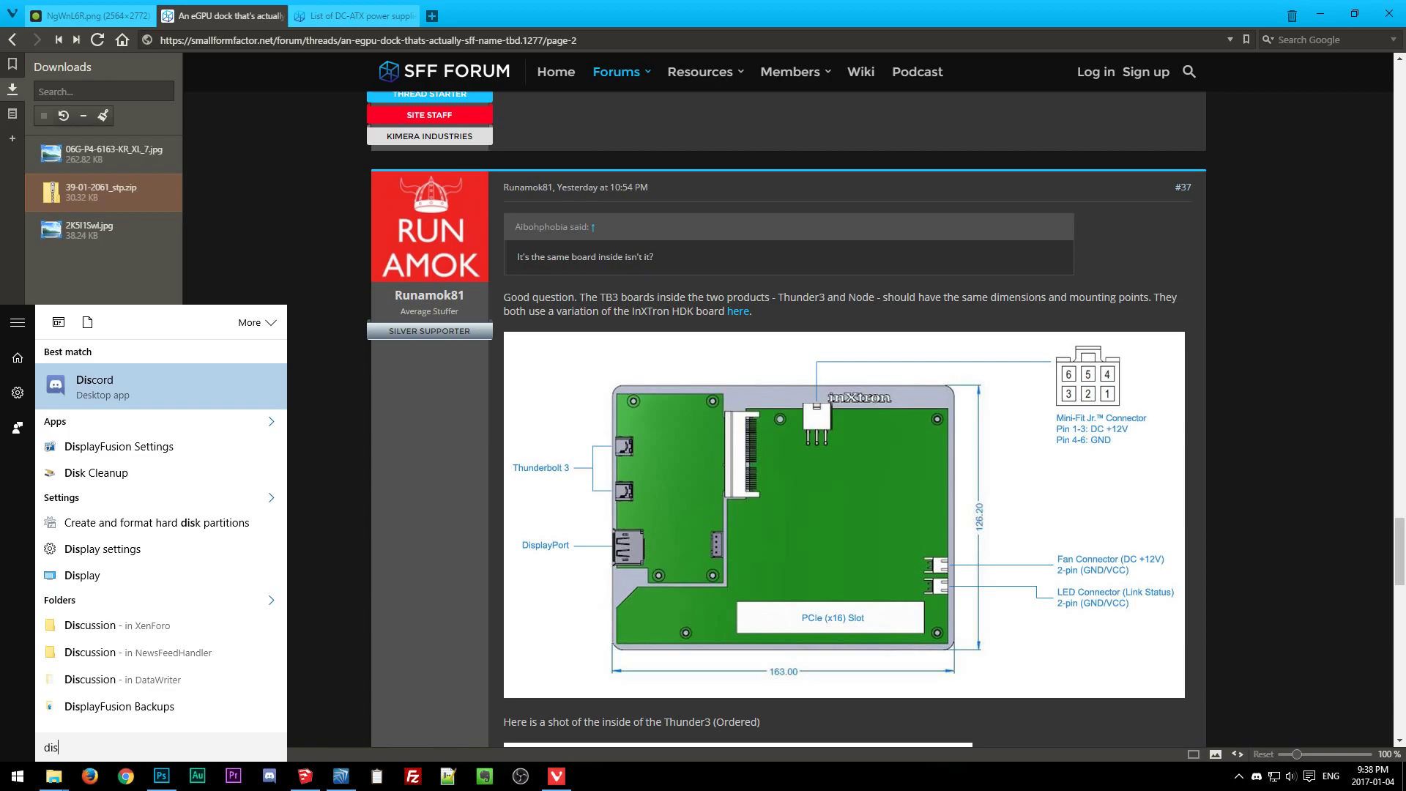
key("Return")
key("super")
type("d")
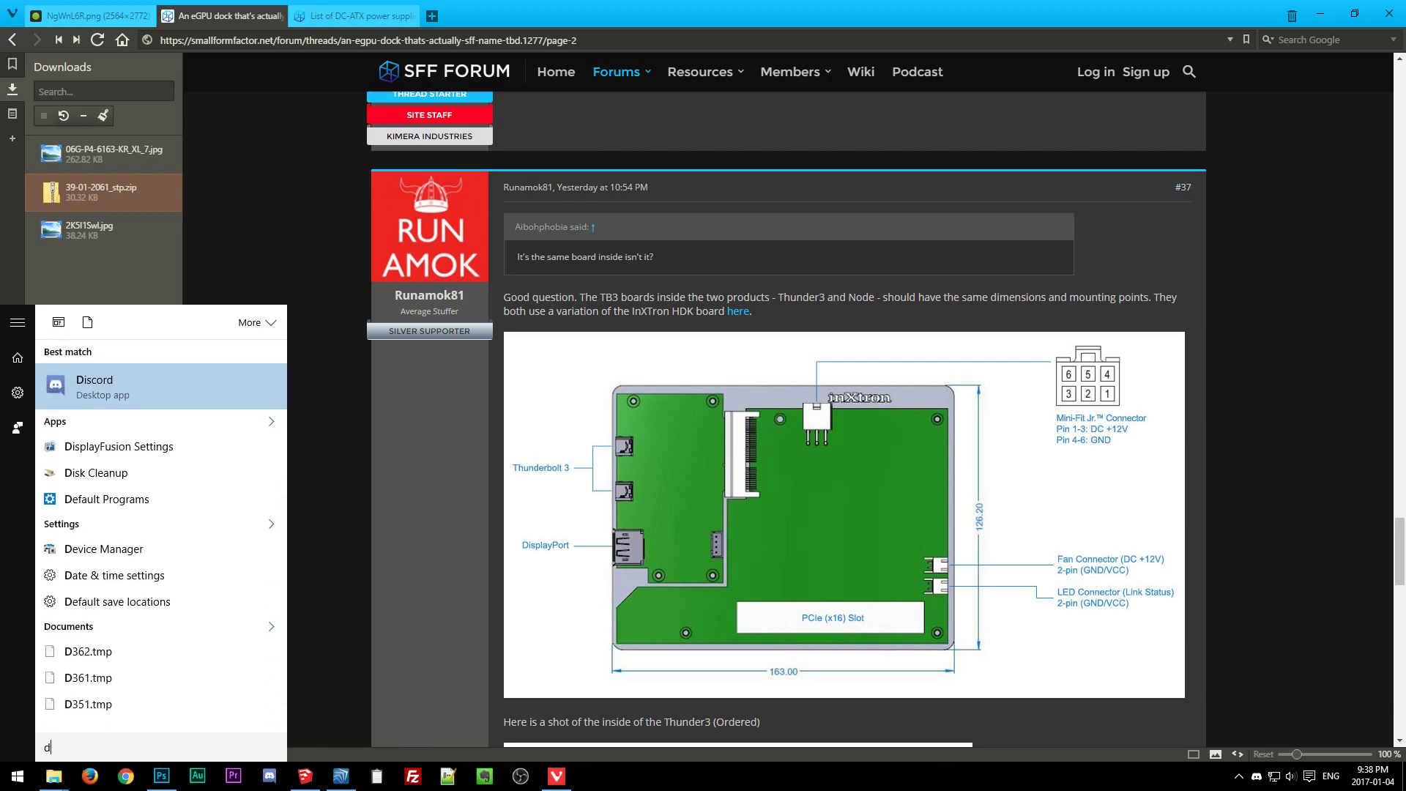
key("Return")
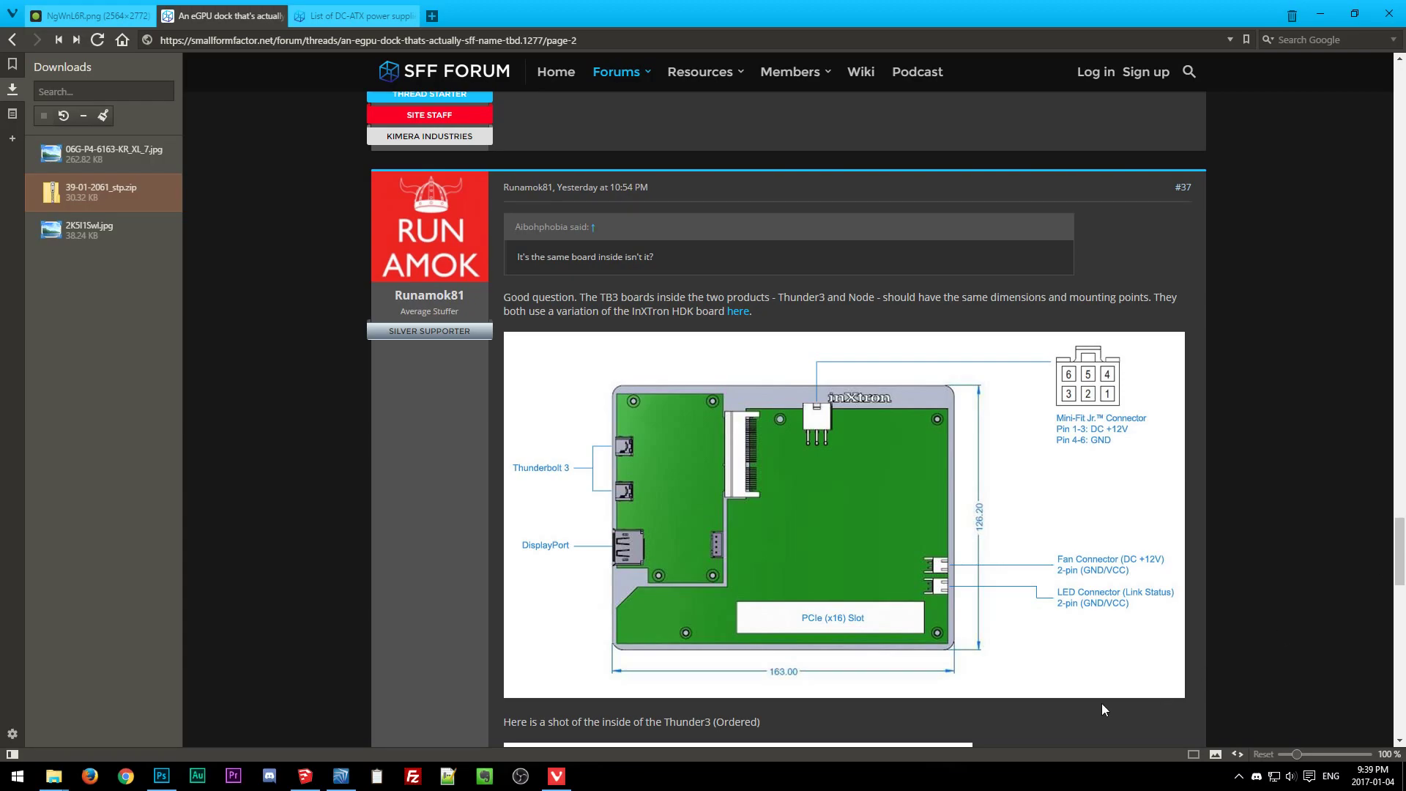
key("super")
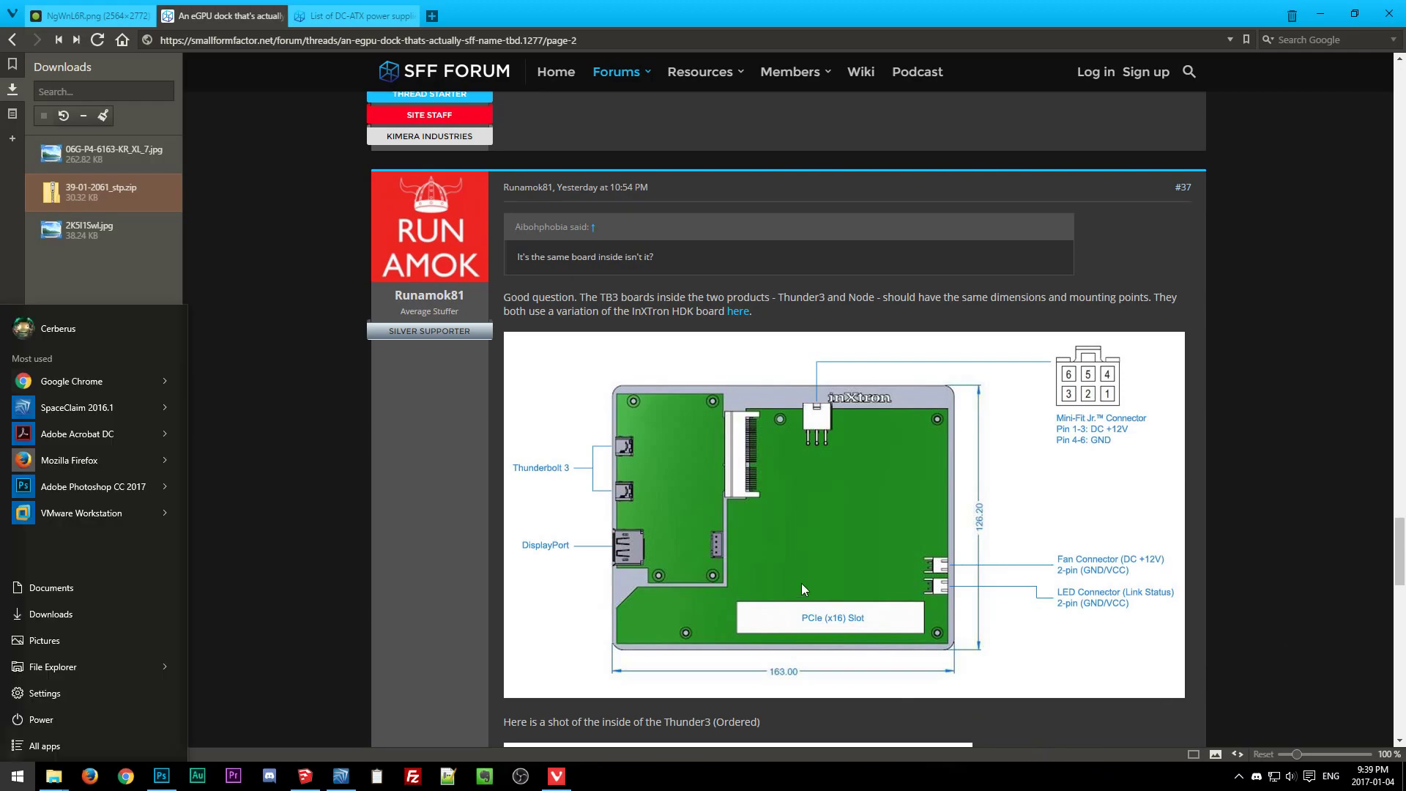
type("dis")
key("Return")
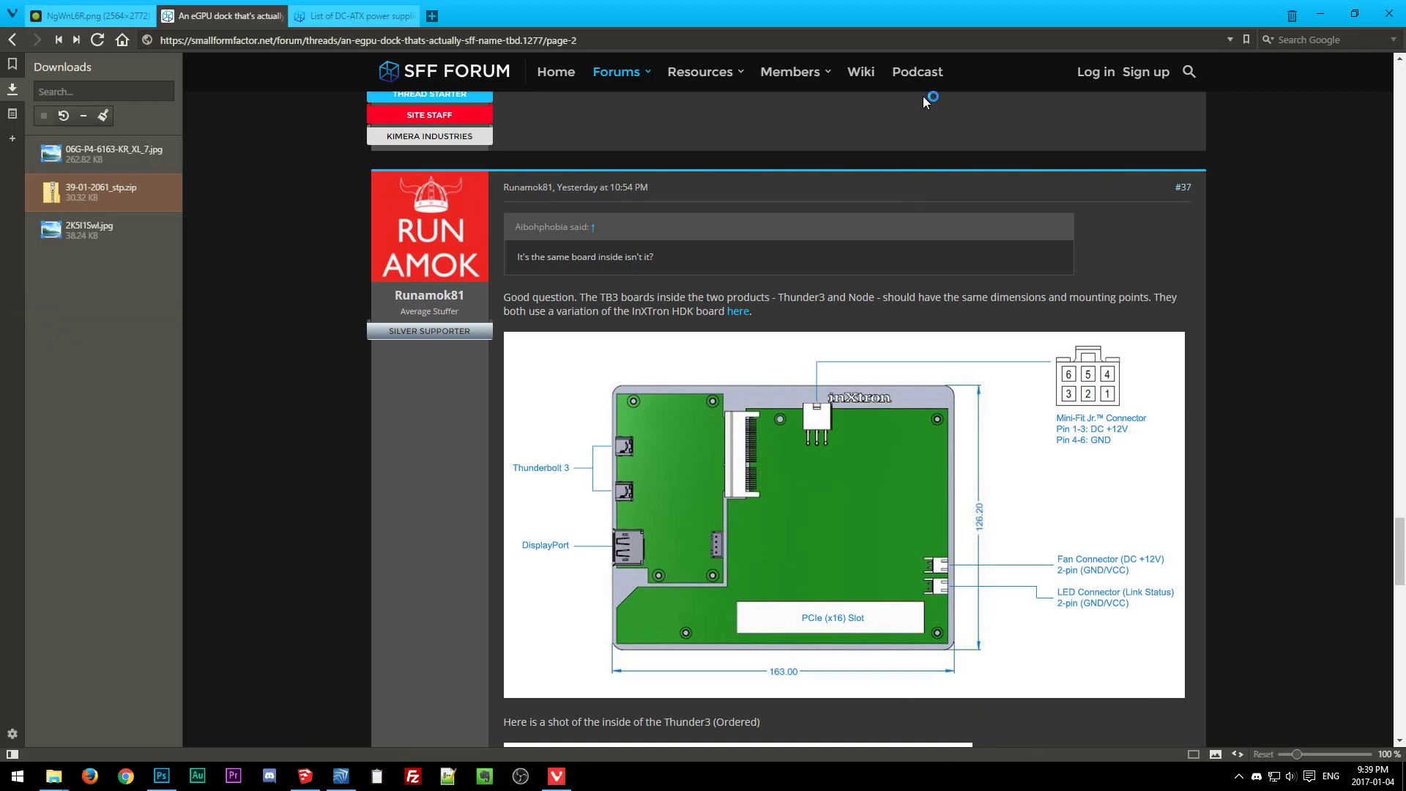
left_click_drag(1231, 18, 1208, 0)
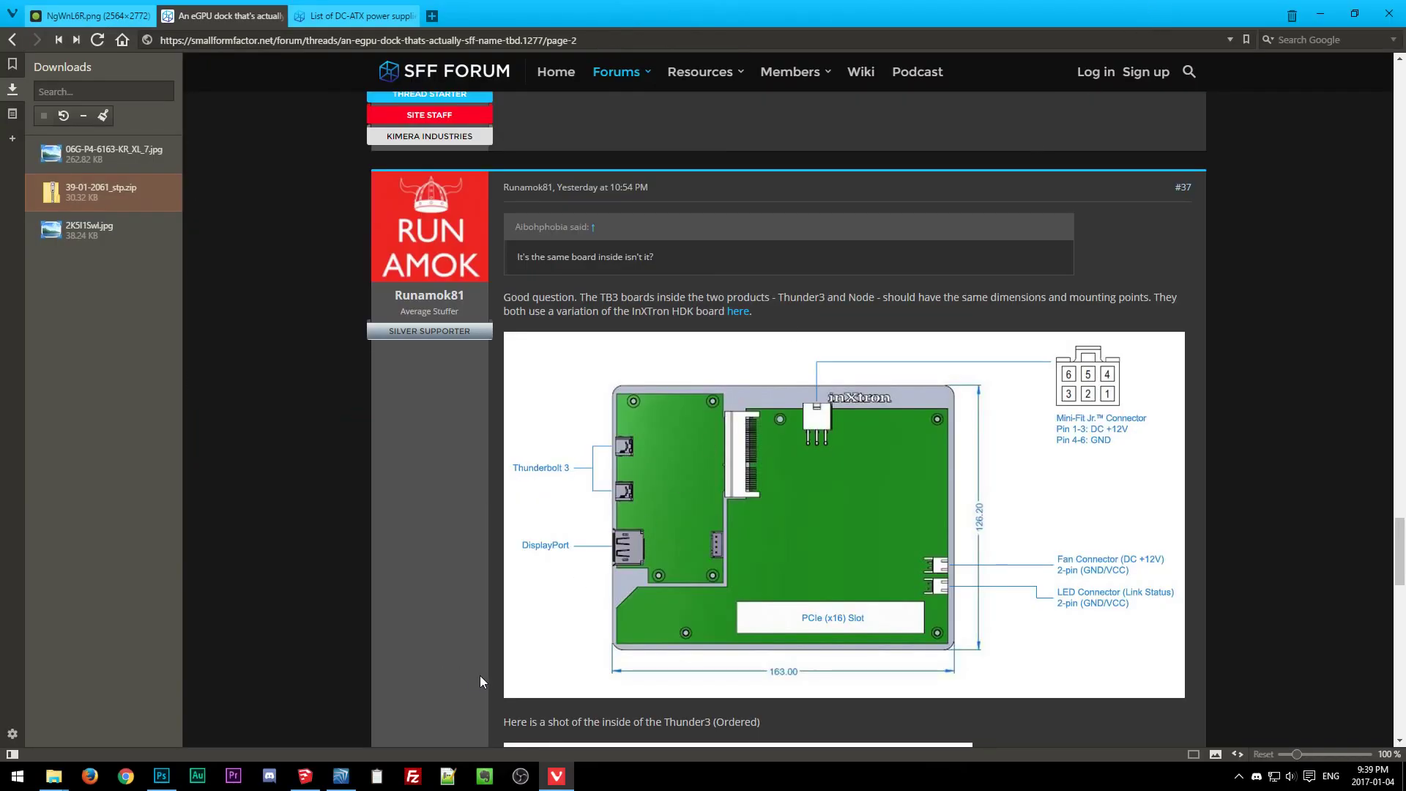
Check SketchUp briefly, return to the browser and look through today's entries in its history.
left_click(305, 776)
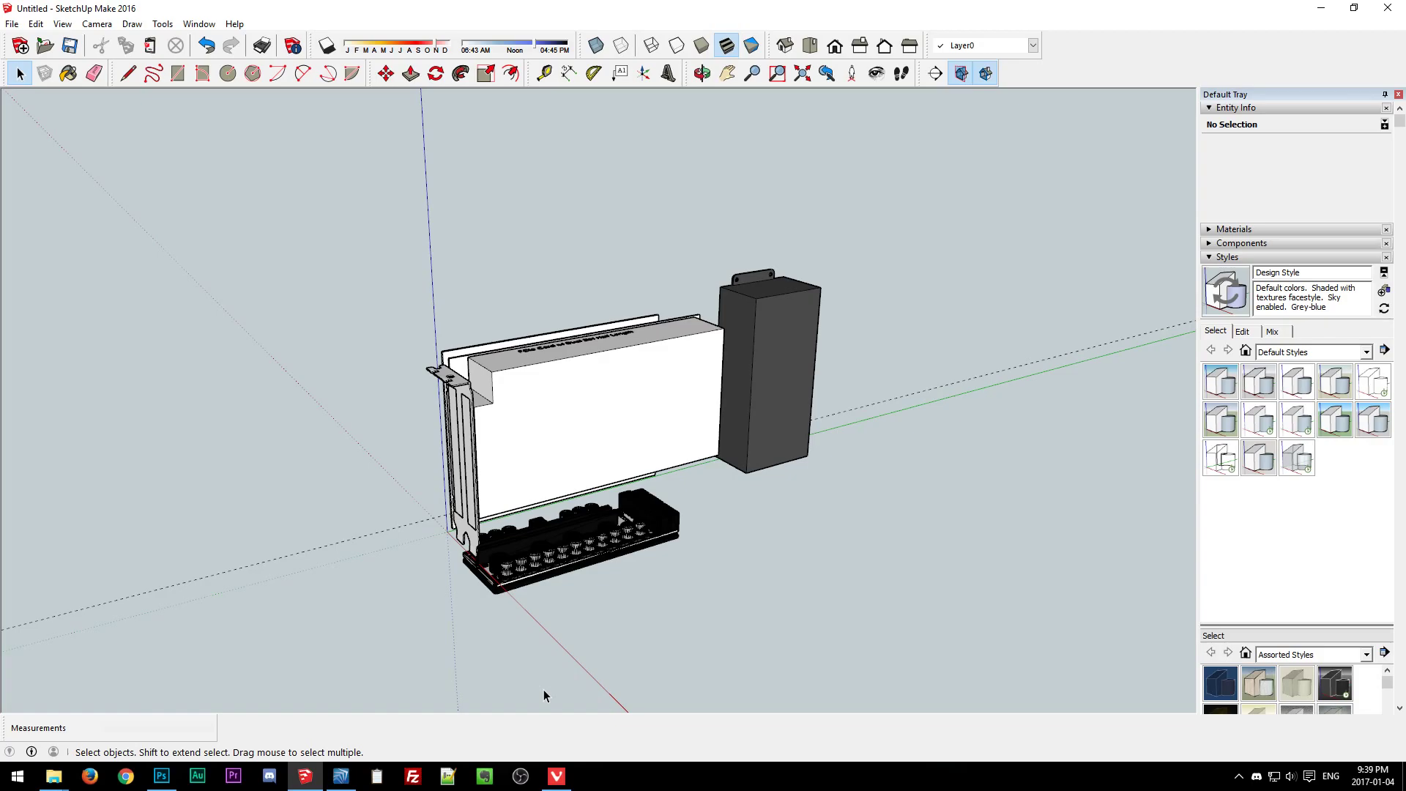
left_click(557, 776)
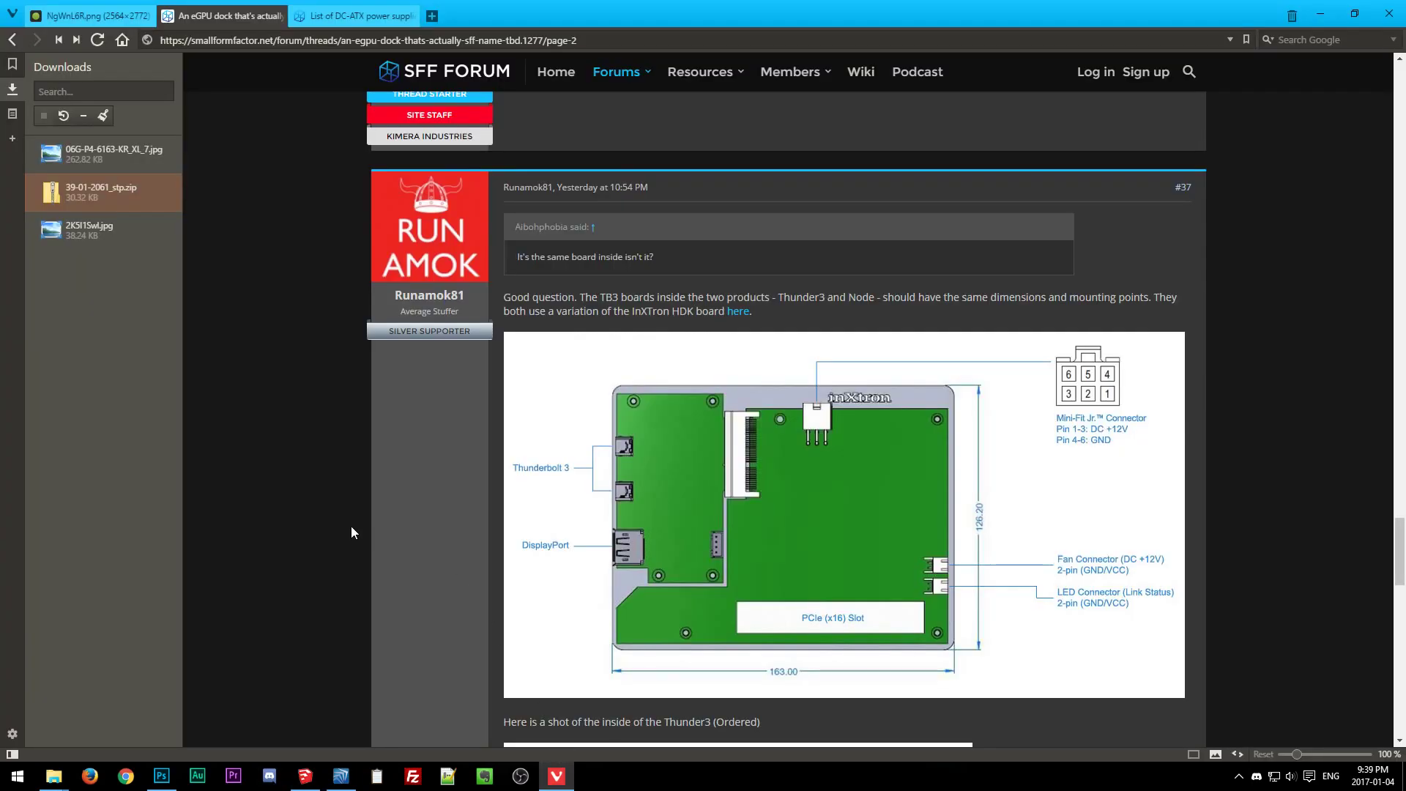
key("ctrl+h")
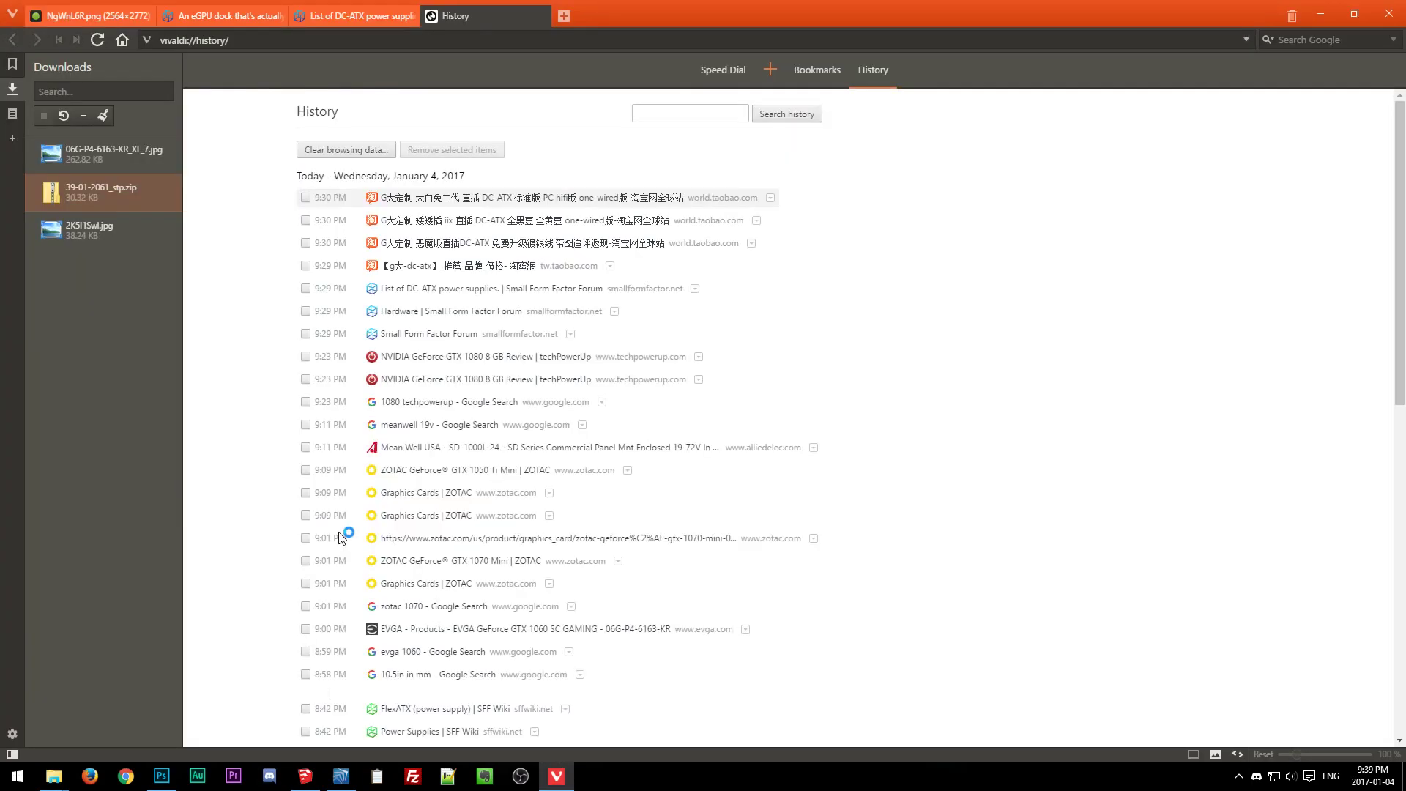
scroll(345, 597, "down", 10)
scroll(346, 626, "up", 10)
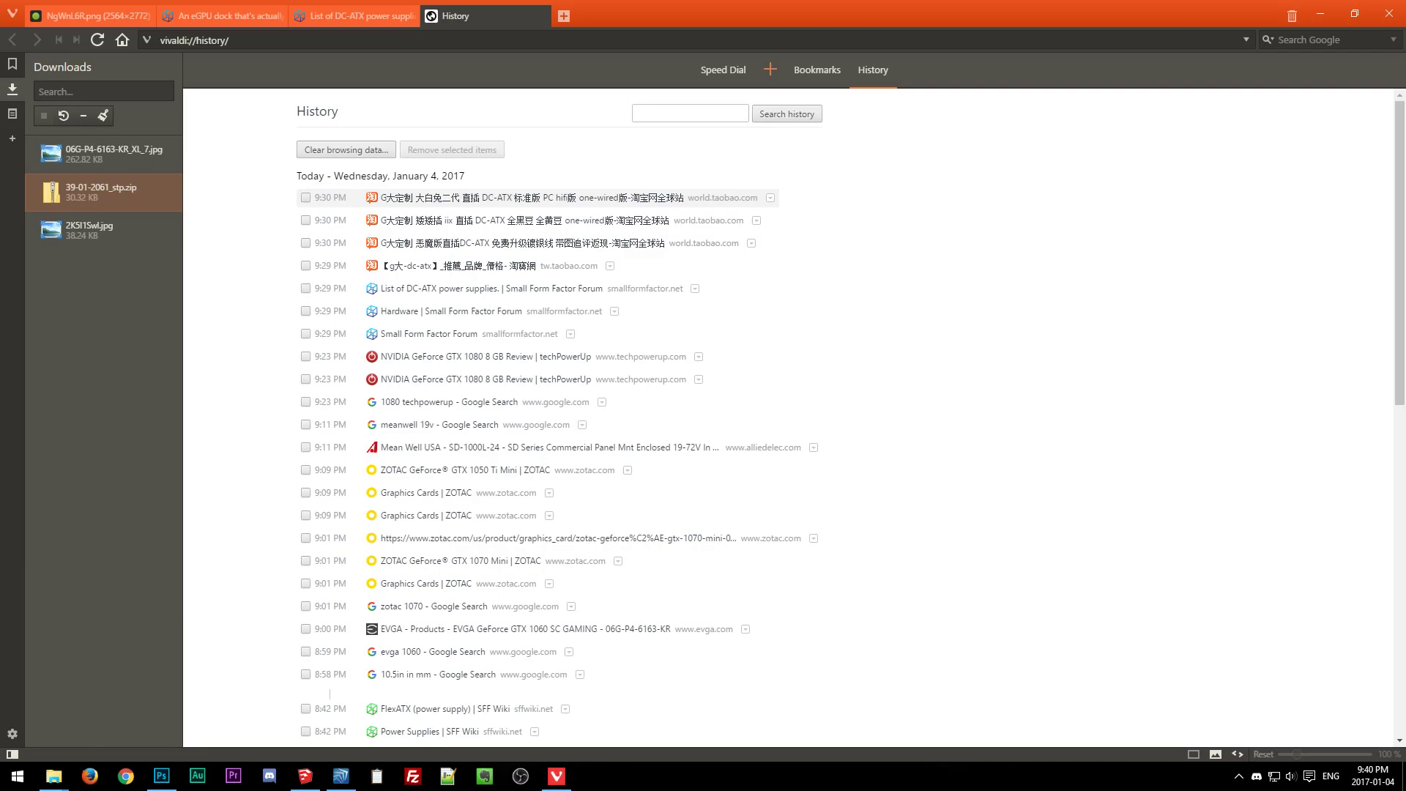
Check the Discord window and return to the SketchUp model.
key("alt+Tab")
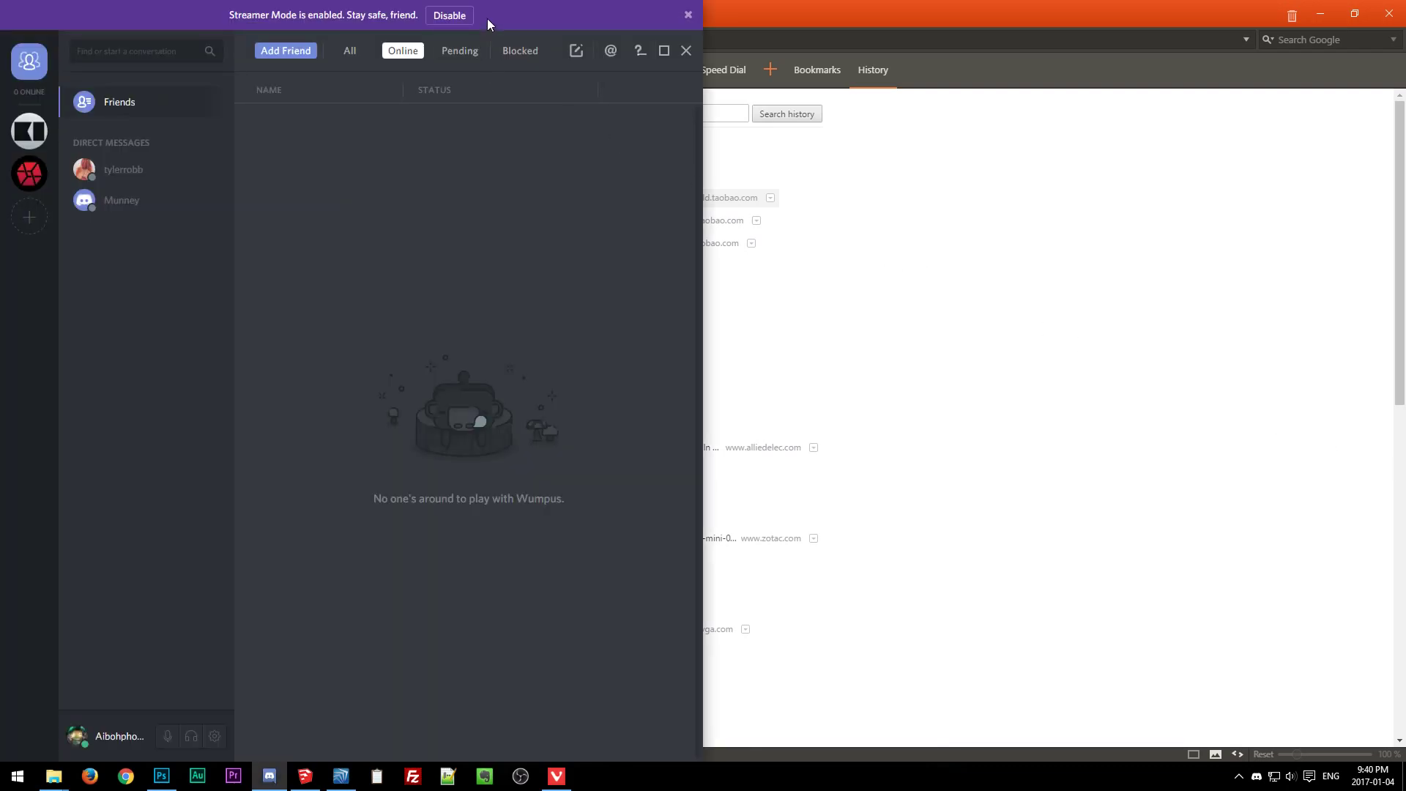
key("alt+Tab")
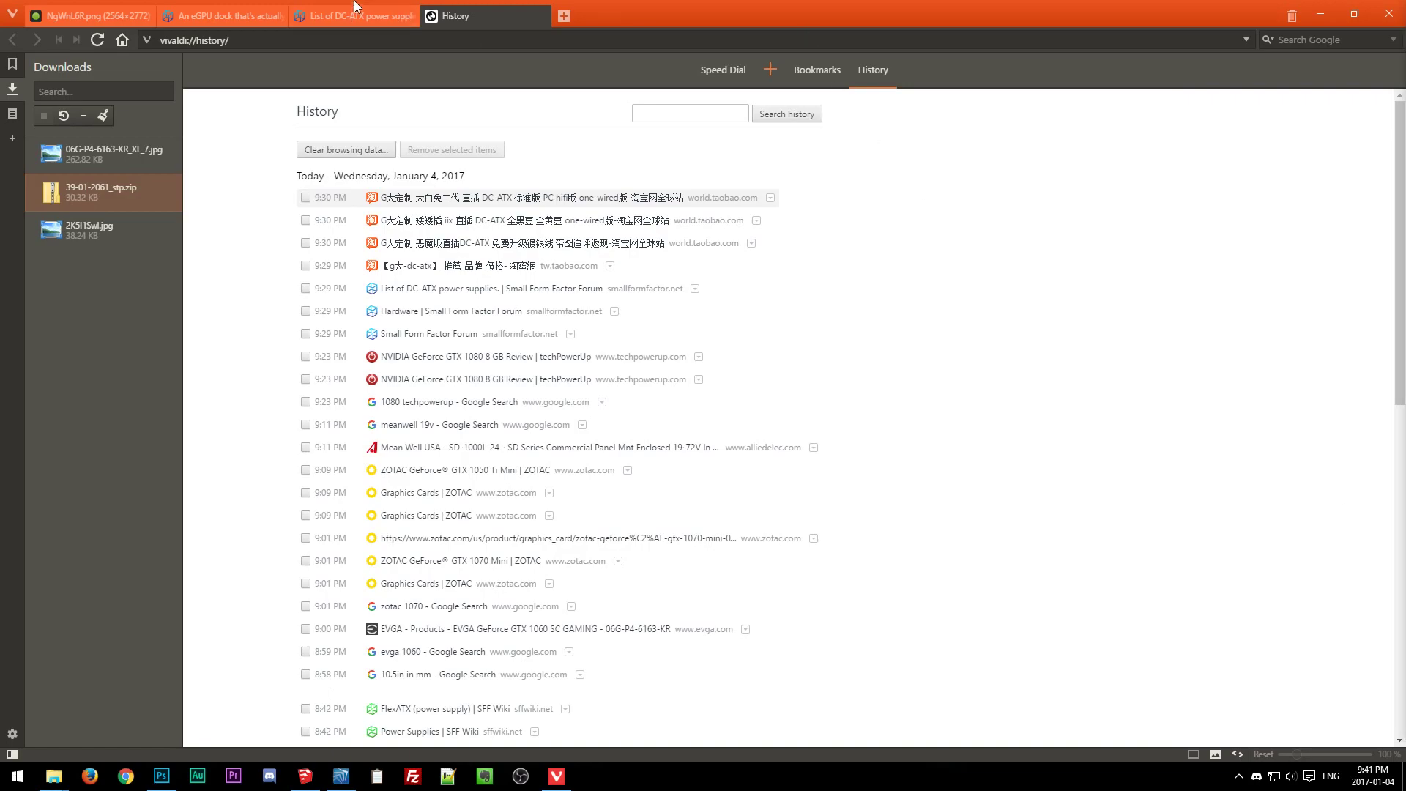
left_click(1330, 19)
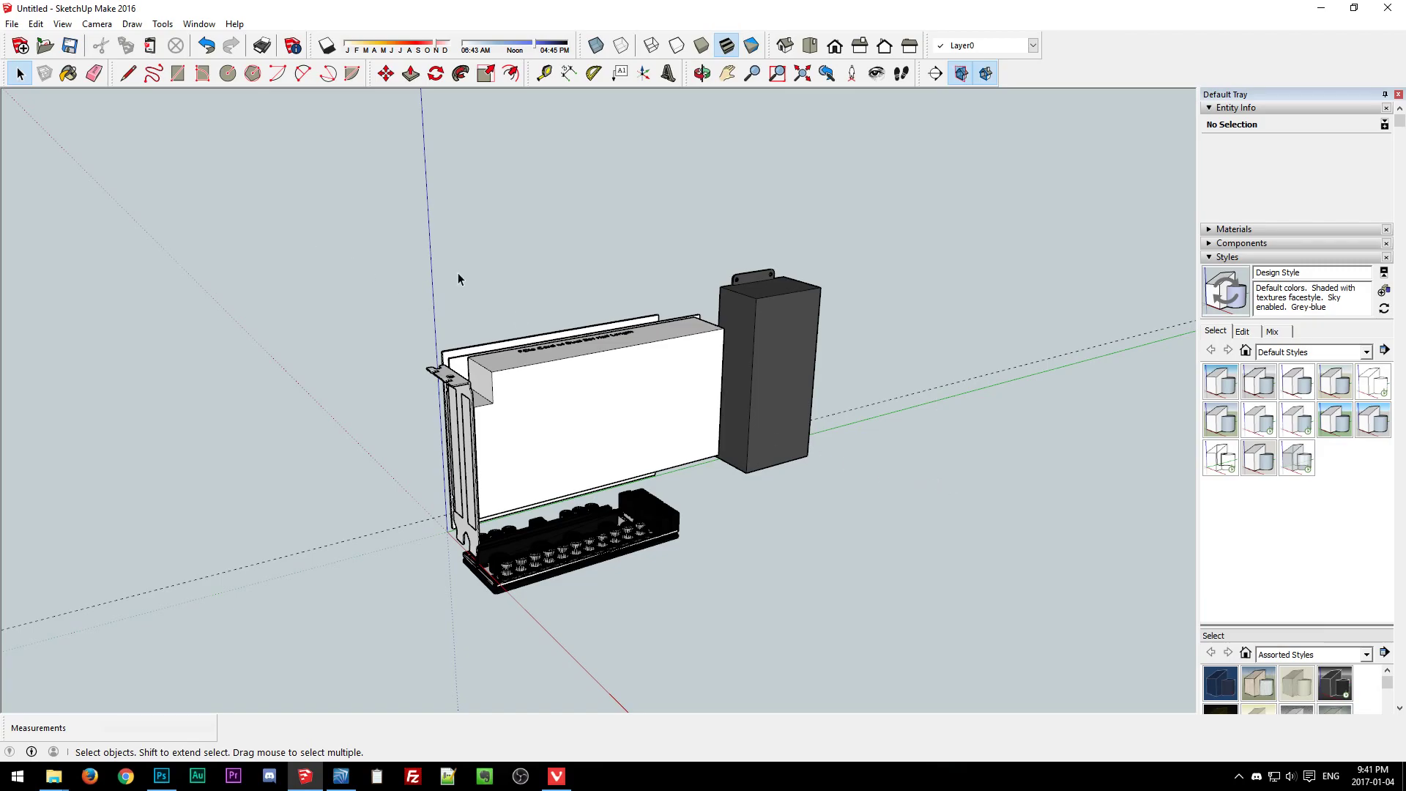
Select the whole assembly to gauge its overall size from the raised view and a lower side view.
left_click_drag(384, 231, 912, 608)
left_click_drag(378, 207, 901, 639)
left_click_drag(345, 187, 964, 617)
left_click(970, 591)
middle_click_drag(743, 561, 742, 481)
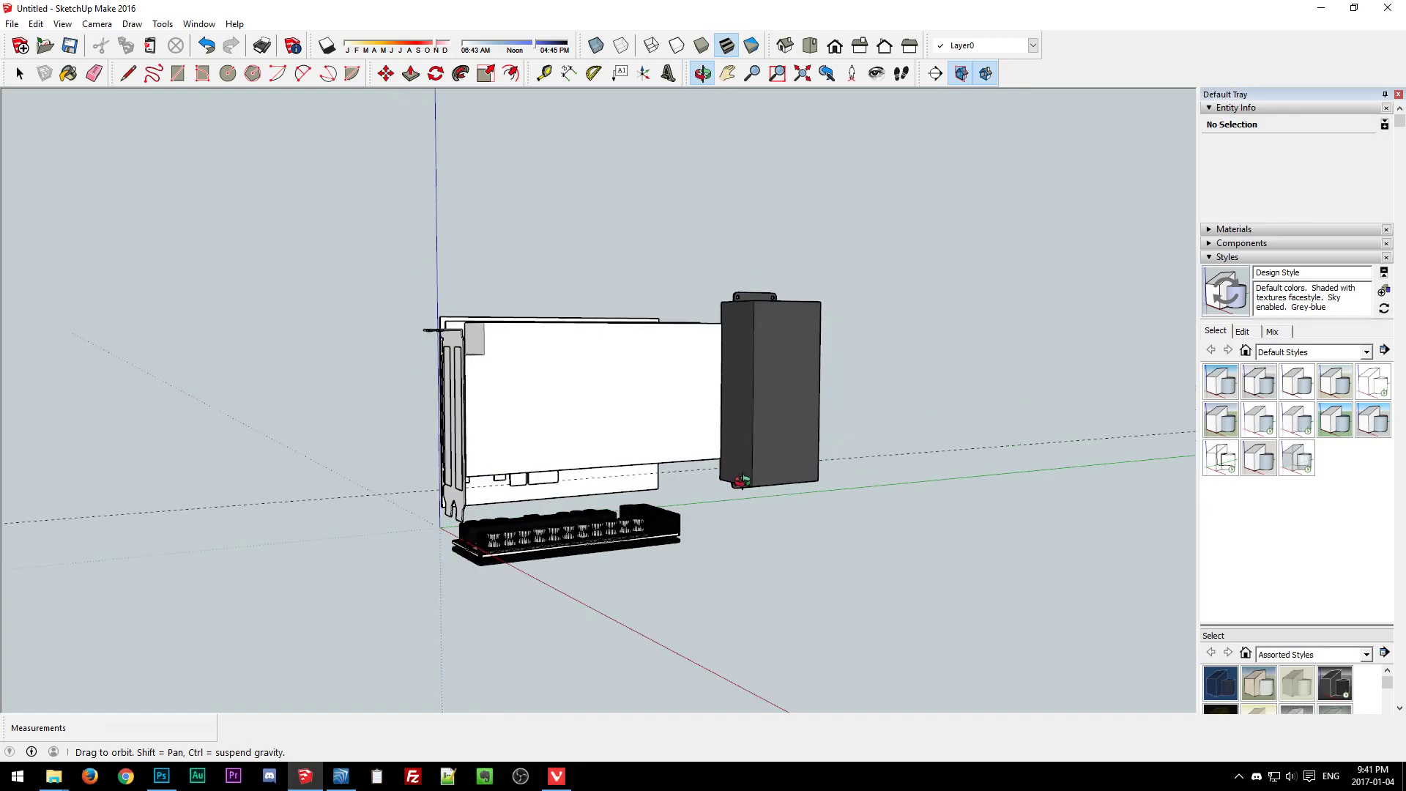
key("space")
left_click_drag(371, 213, 890, 614)
left_click(796, 551)
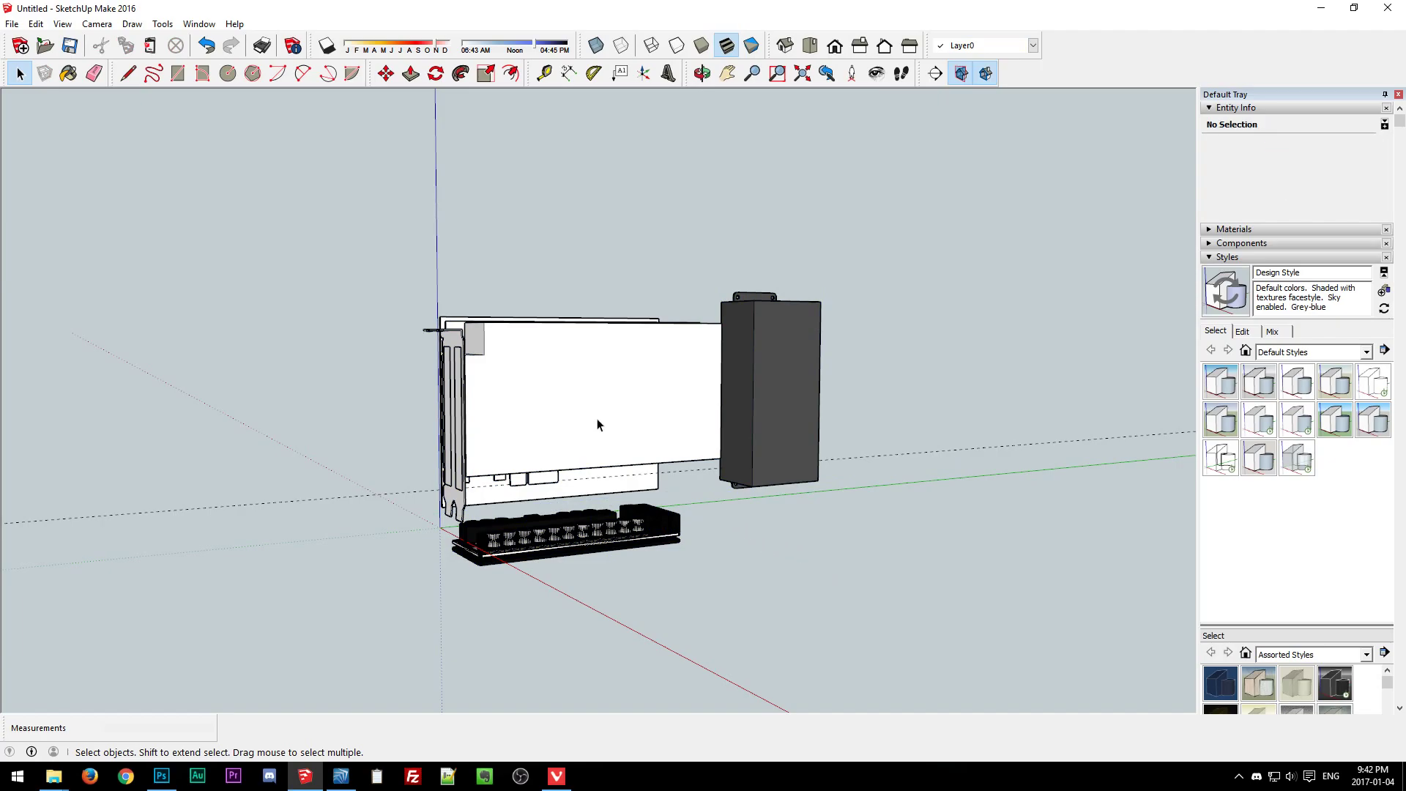
Orbit around the assembly and select the HDPLEX 300W AC-DC unit, the graphics card and the HD-Plex 250W board in turn.
middle_click_drag(785, 438, 778, 526)
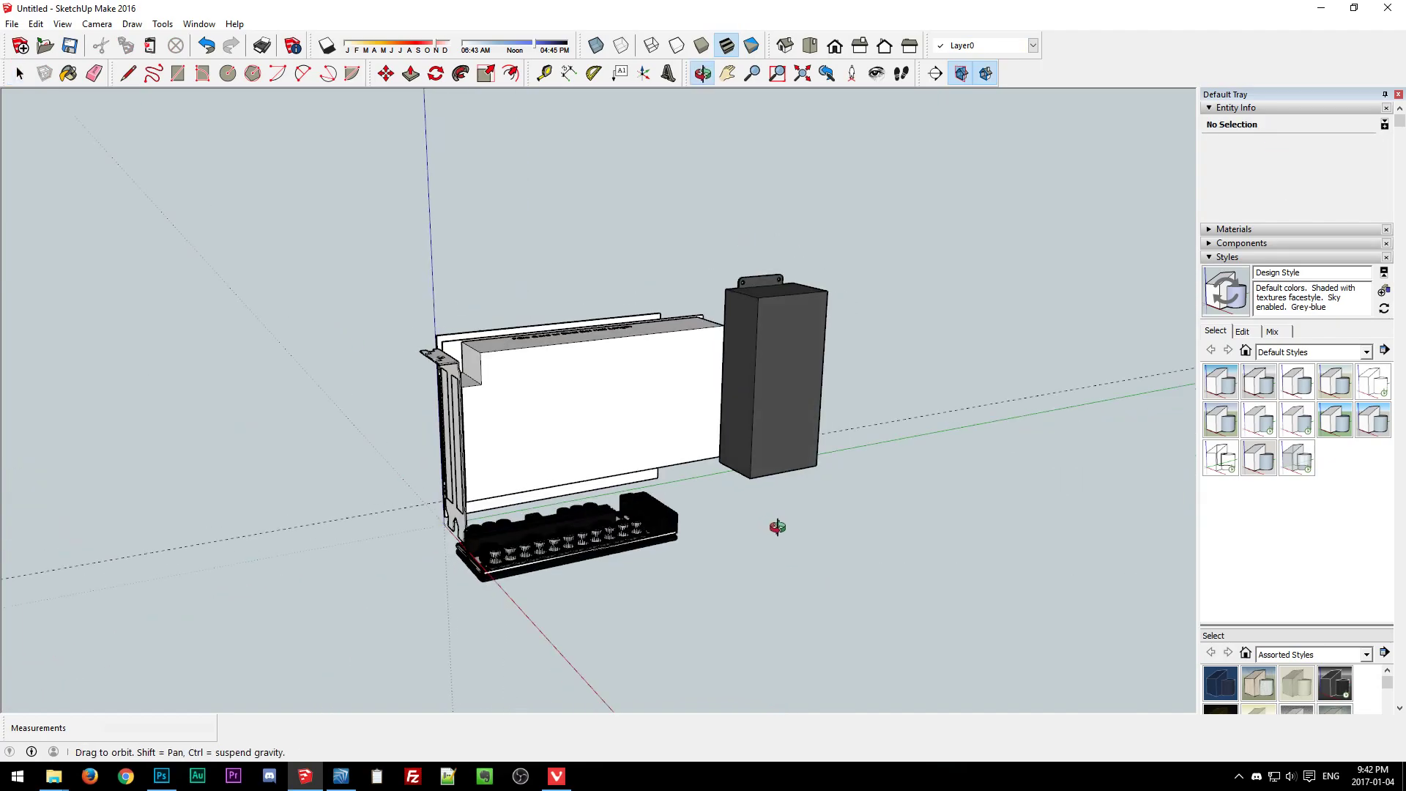
middle_click_drag(603, 398, 463, 568)
left_click(803, 388)
left_click(622, 389)
left_click(799, 390)
left_click(762, 608)
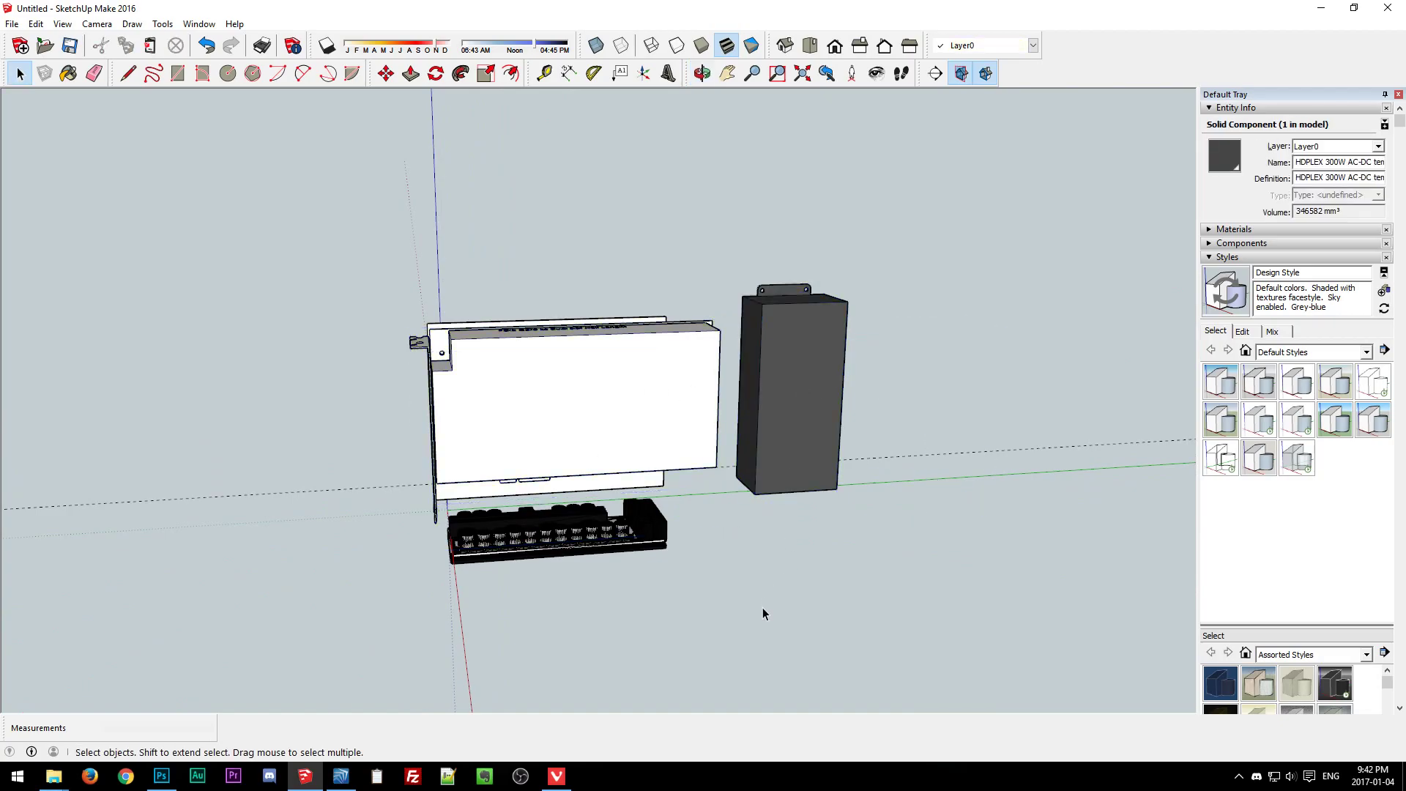
left_click(579, 526)
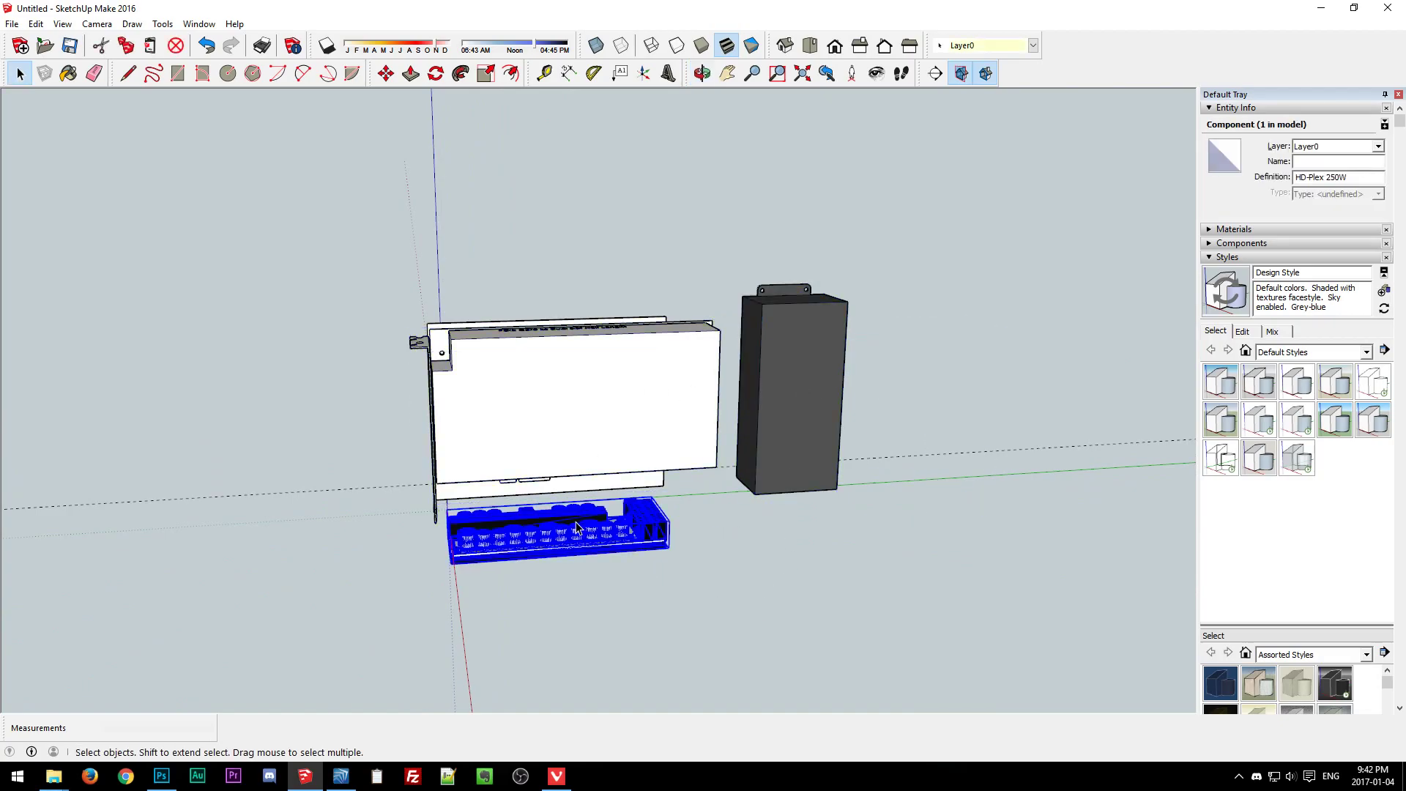
middle_click_drag(619, 542, 563, 638)
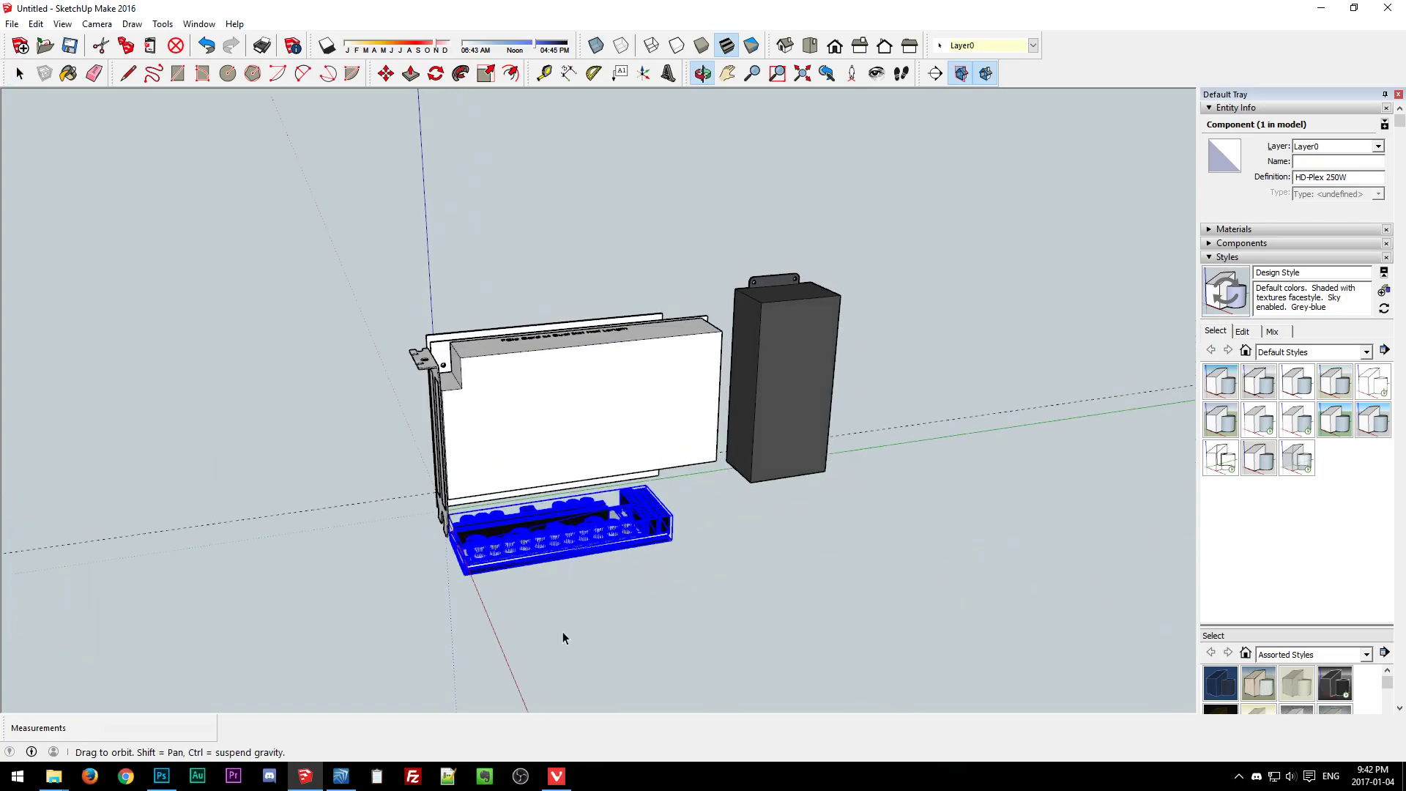
Inspect the assembly from the side, box-select the graphics card and HDPLEX 300W AC-DC unit to gauge their extent, and return to a raised view.
middle_click_drag(767, 520, 400, 500)
left_click_drag(420, 527, 868, 563)
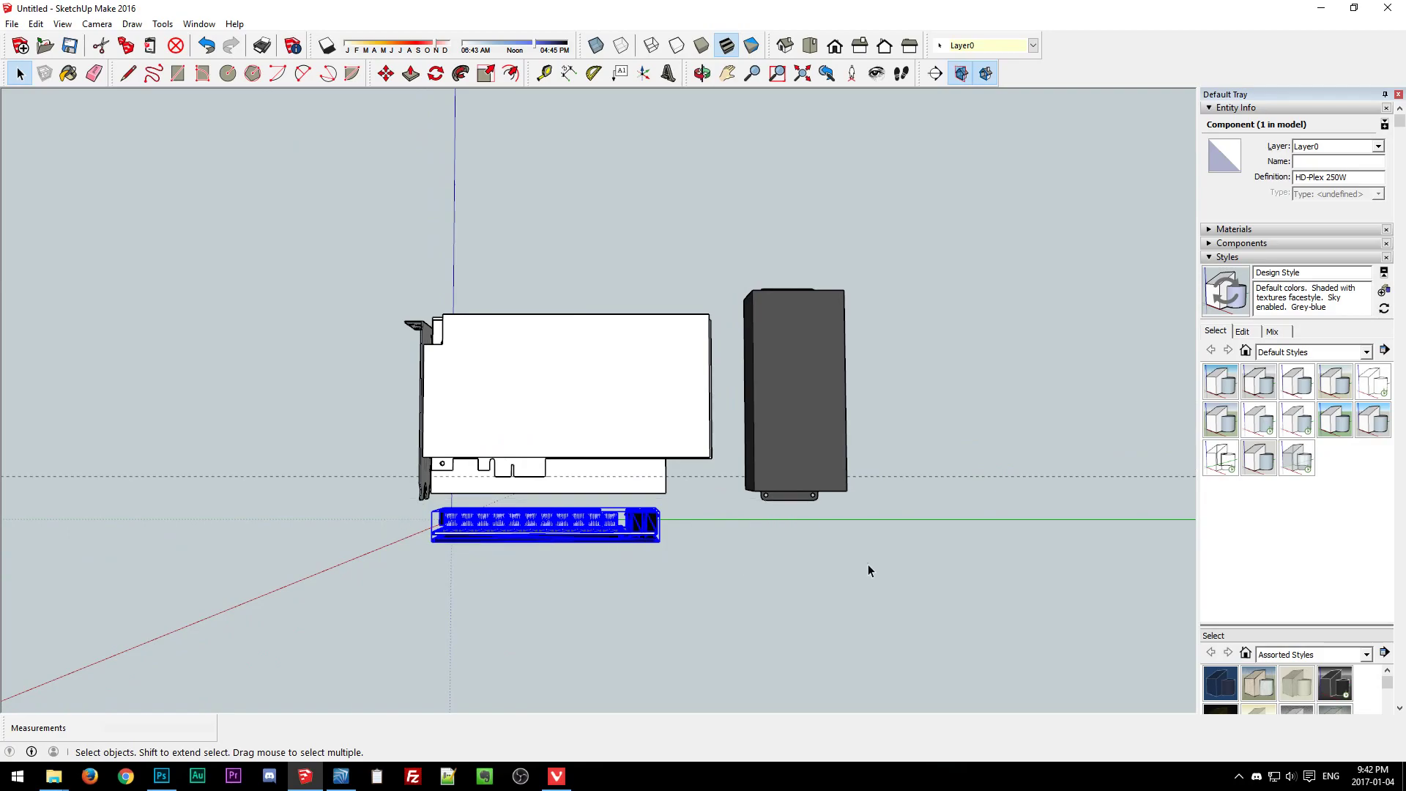
left_click(868, 564)
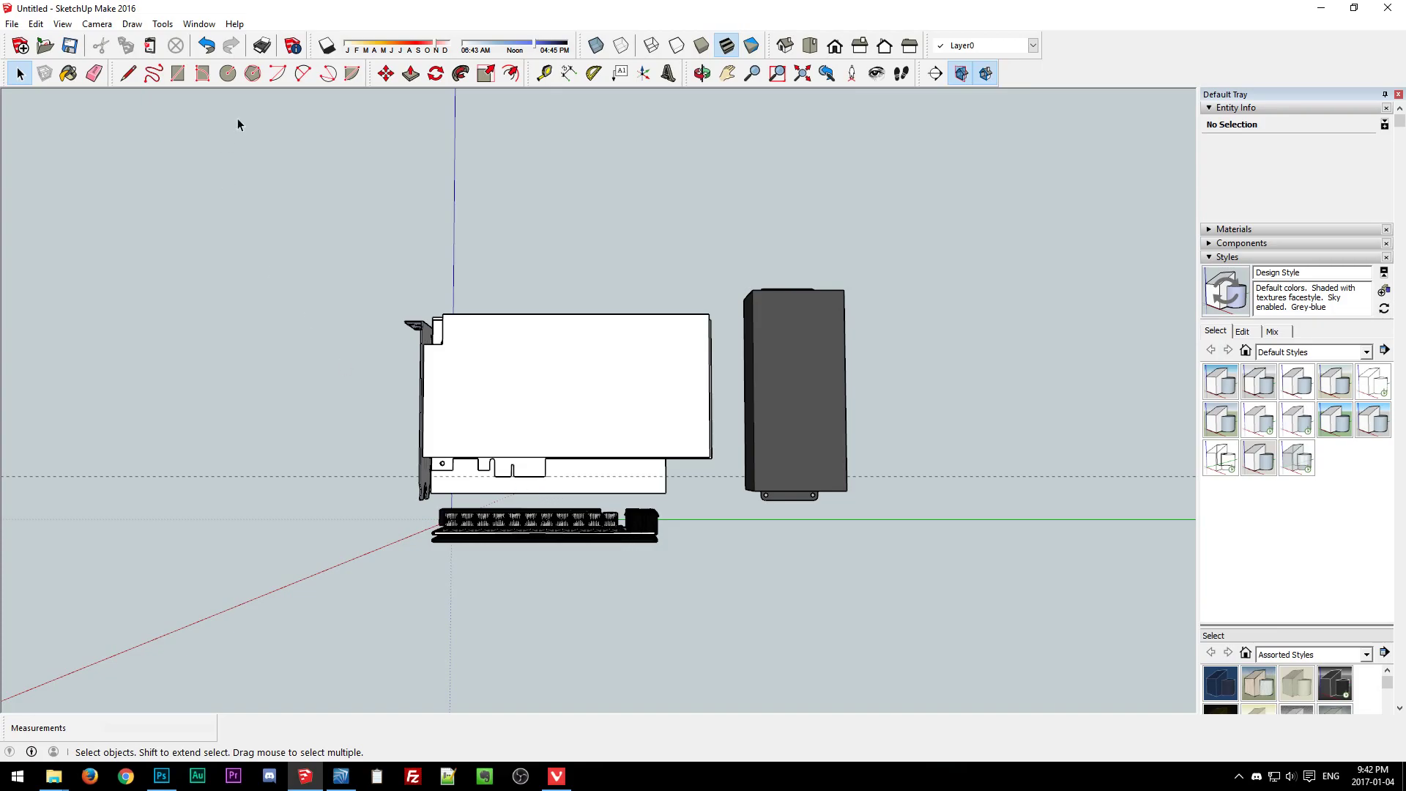
left_click_drag(329, 254, 935, 503)
left_click(701, 592)
middle_click_drag(389, 446, 541, 524)
middle_click_drag(552, 424, 349, 618)
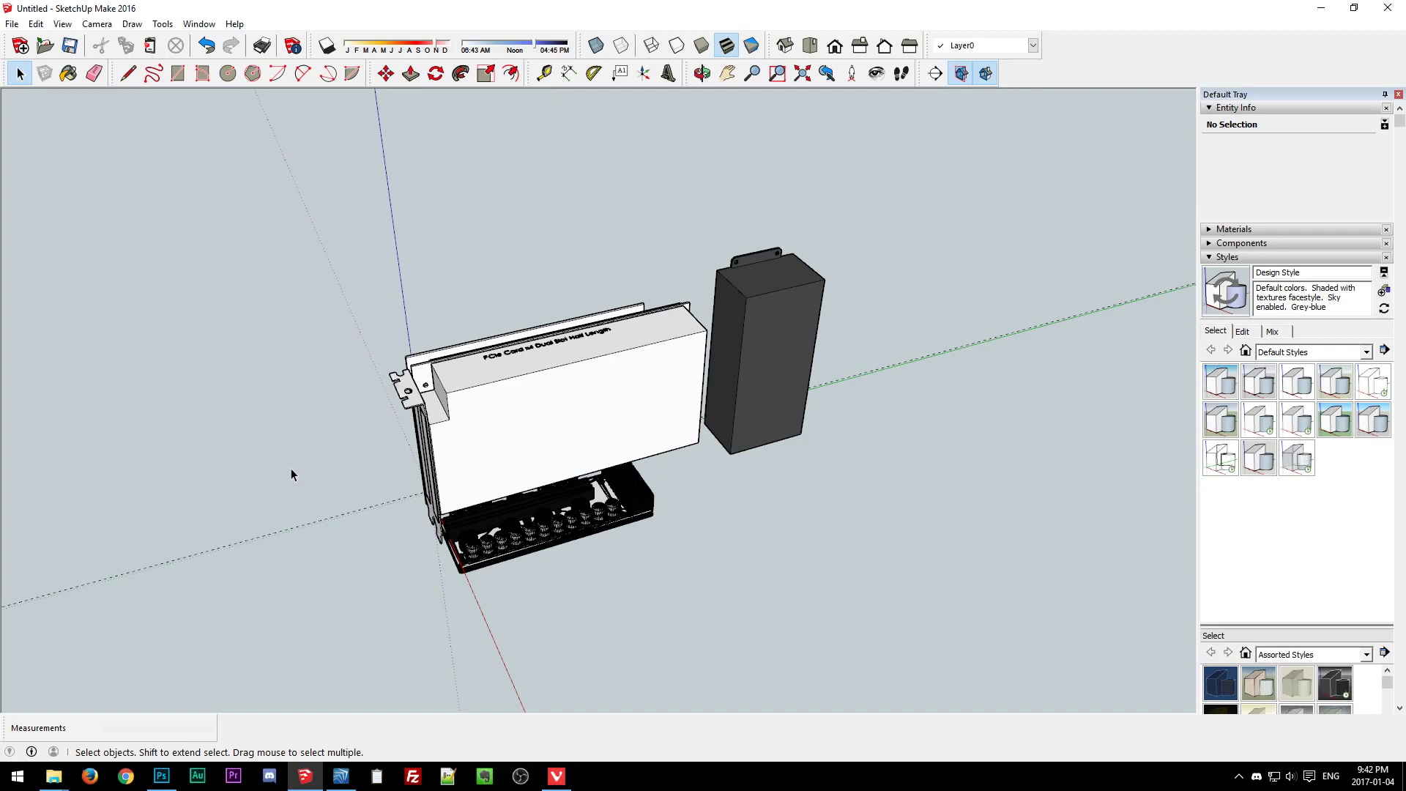
Switch to SpaceClaim and close the 039012061 and HDPLEX 300W AC-DC temp documents.
left_click(338, 778)
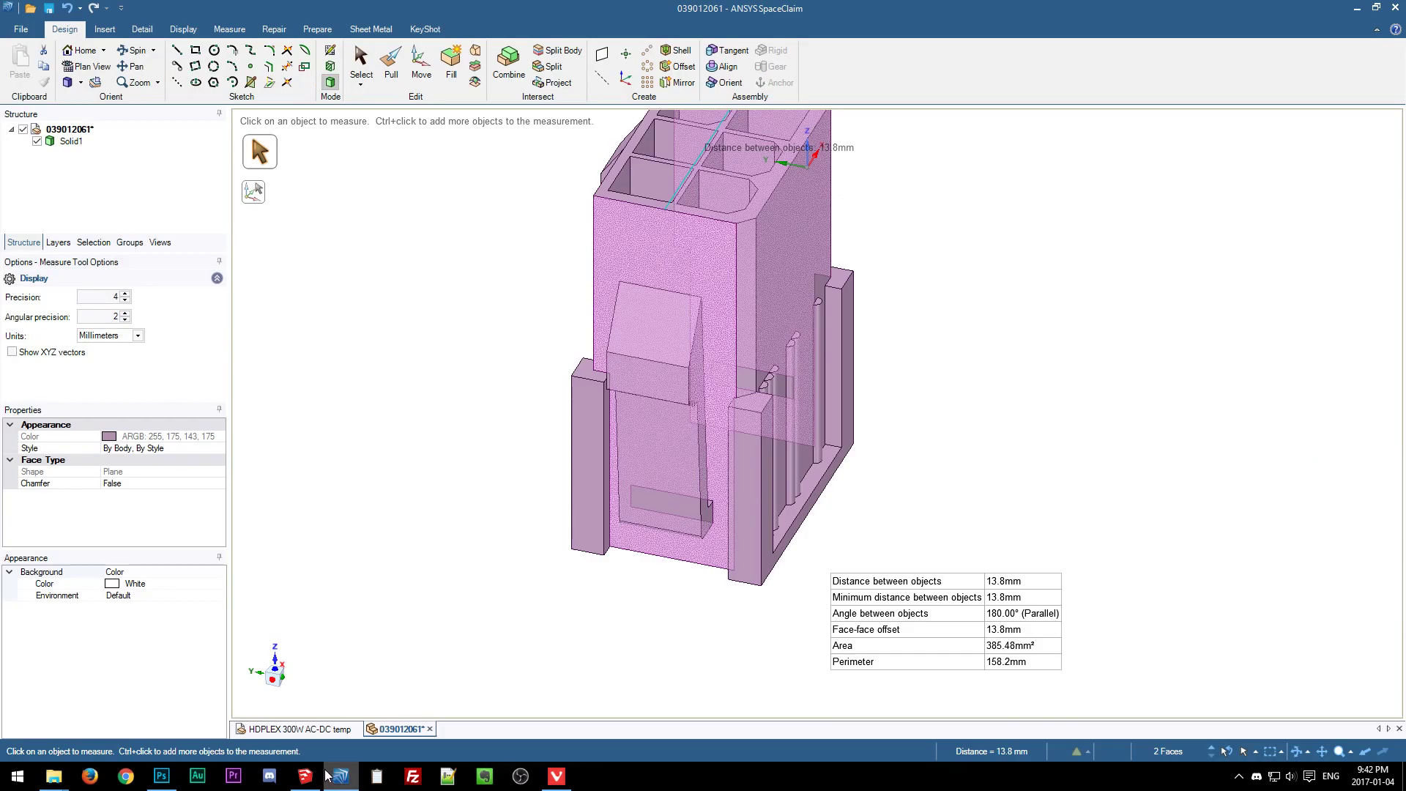
left_click(355, 730)
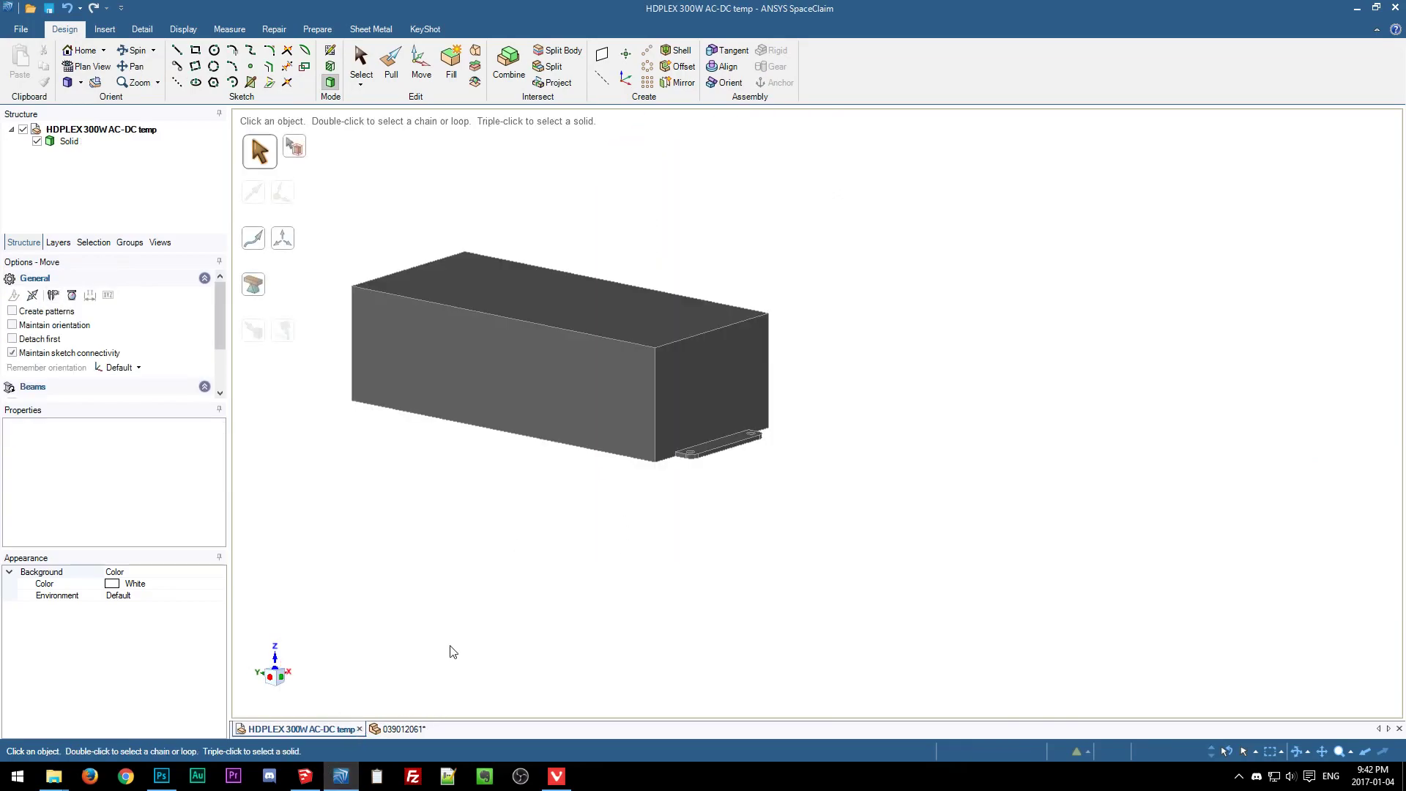
left_click(431, 728)
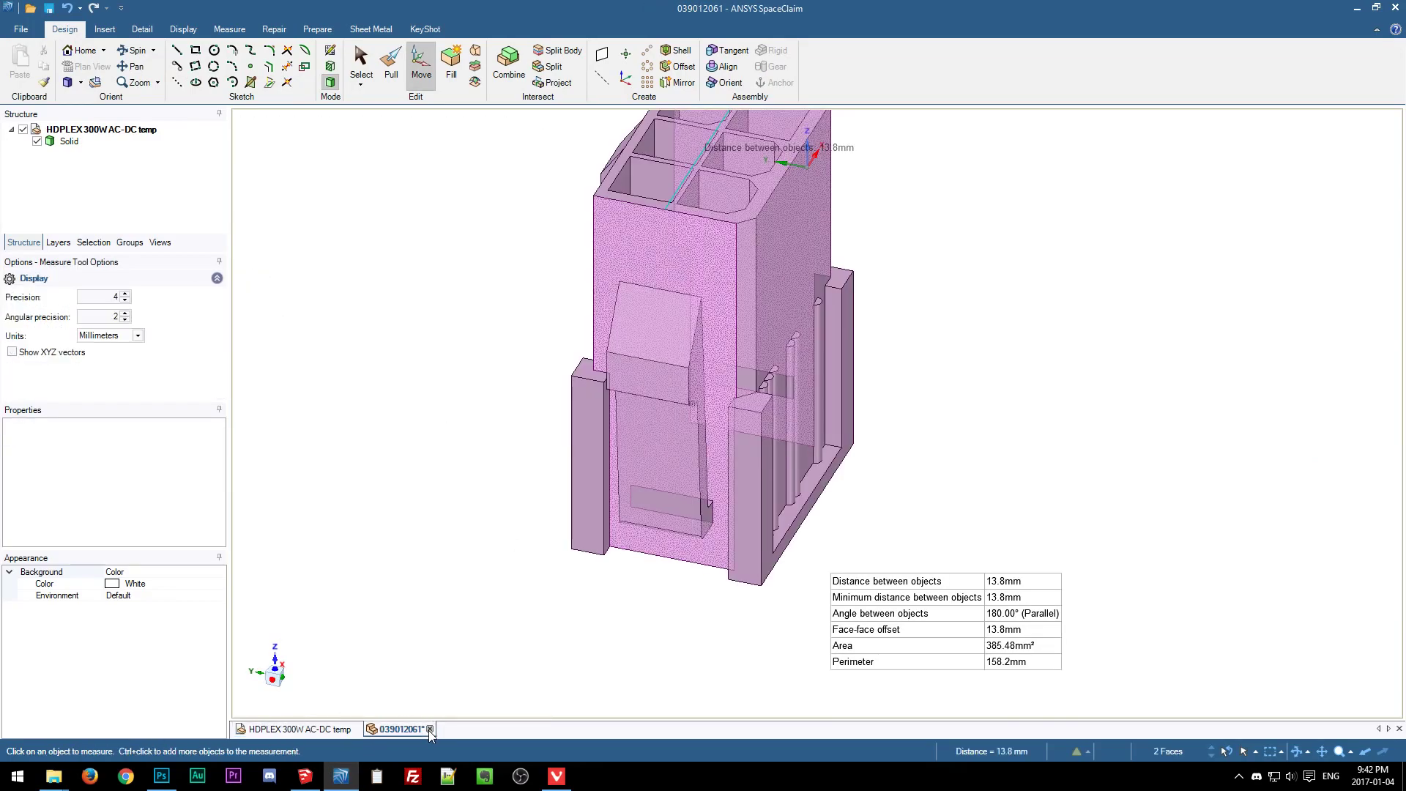
left_click(714, 450)
left_click(362, 730)
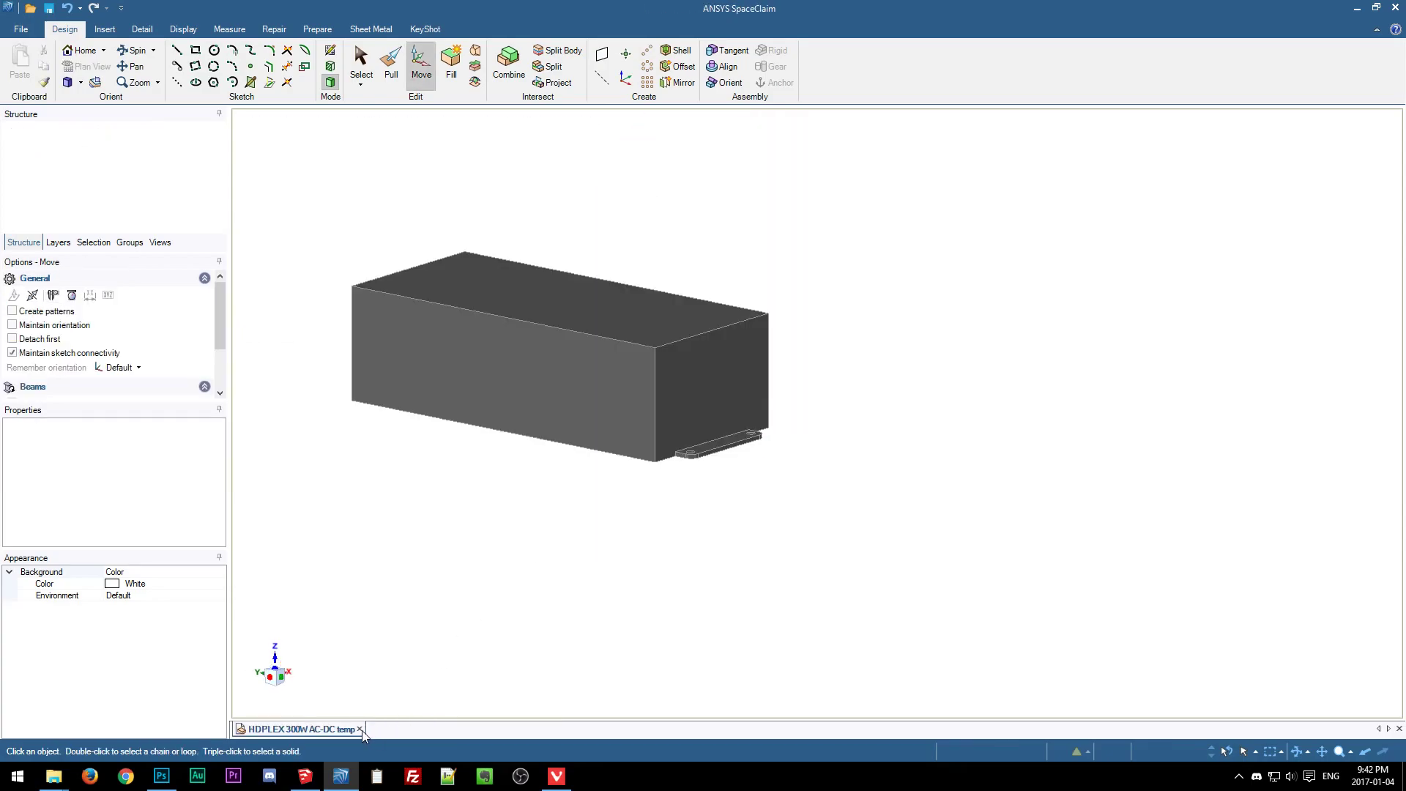
In File Explorer, open the Rev 3 folder inside Documents > J Projects > smallest atx.
mouse_move(53, 775)
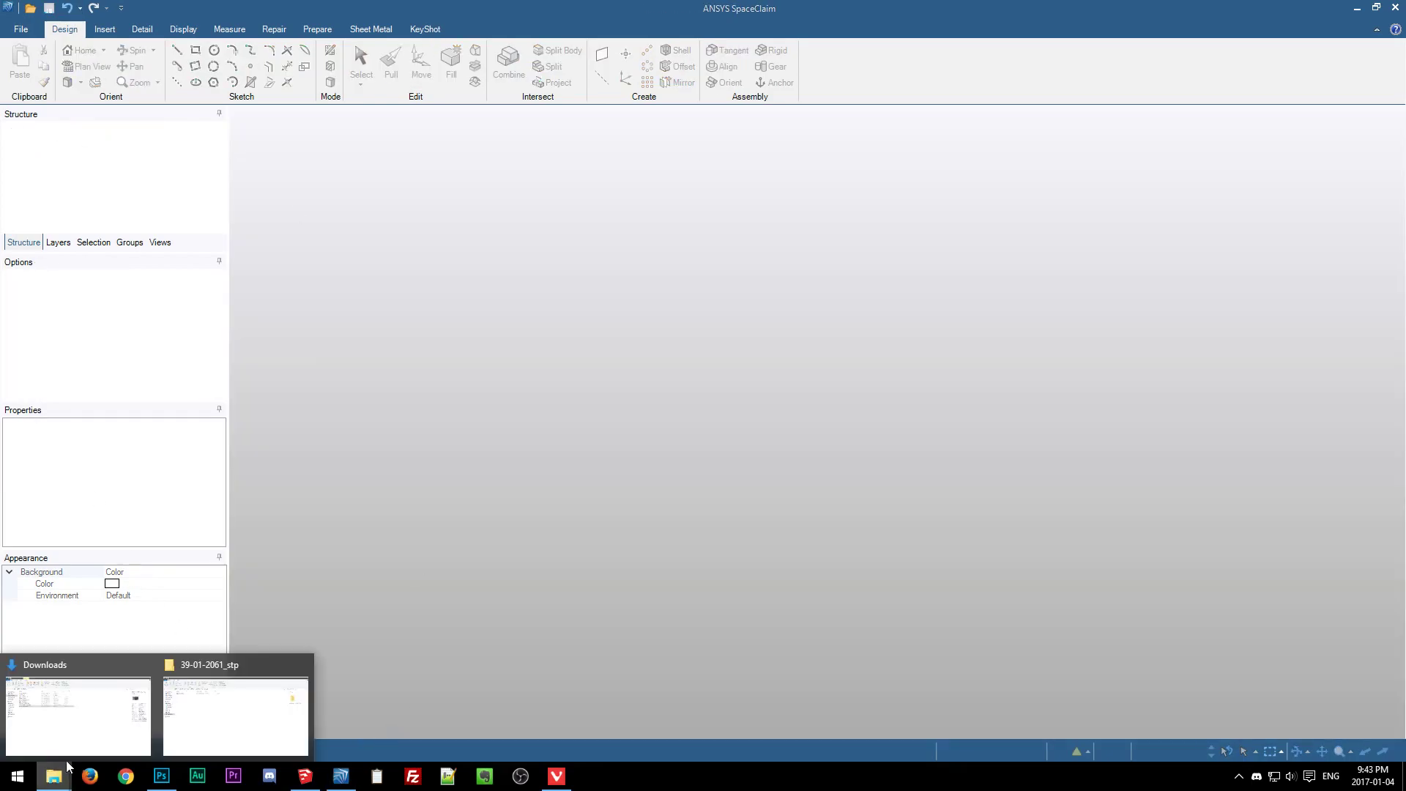
left_click(82, 733)
left_click(59, 271)
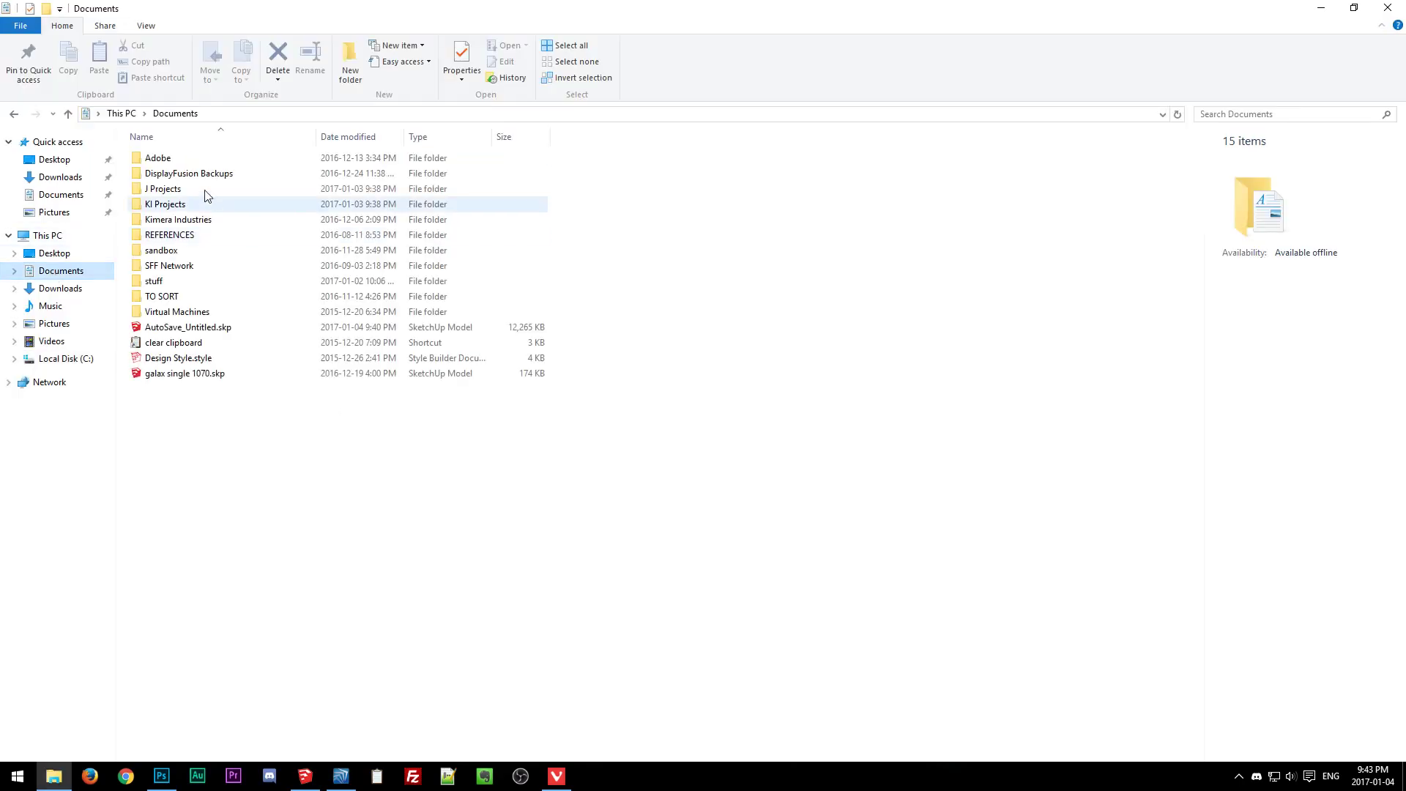
double_click(164, 189)
double_click(163, 158)
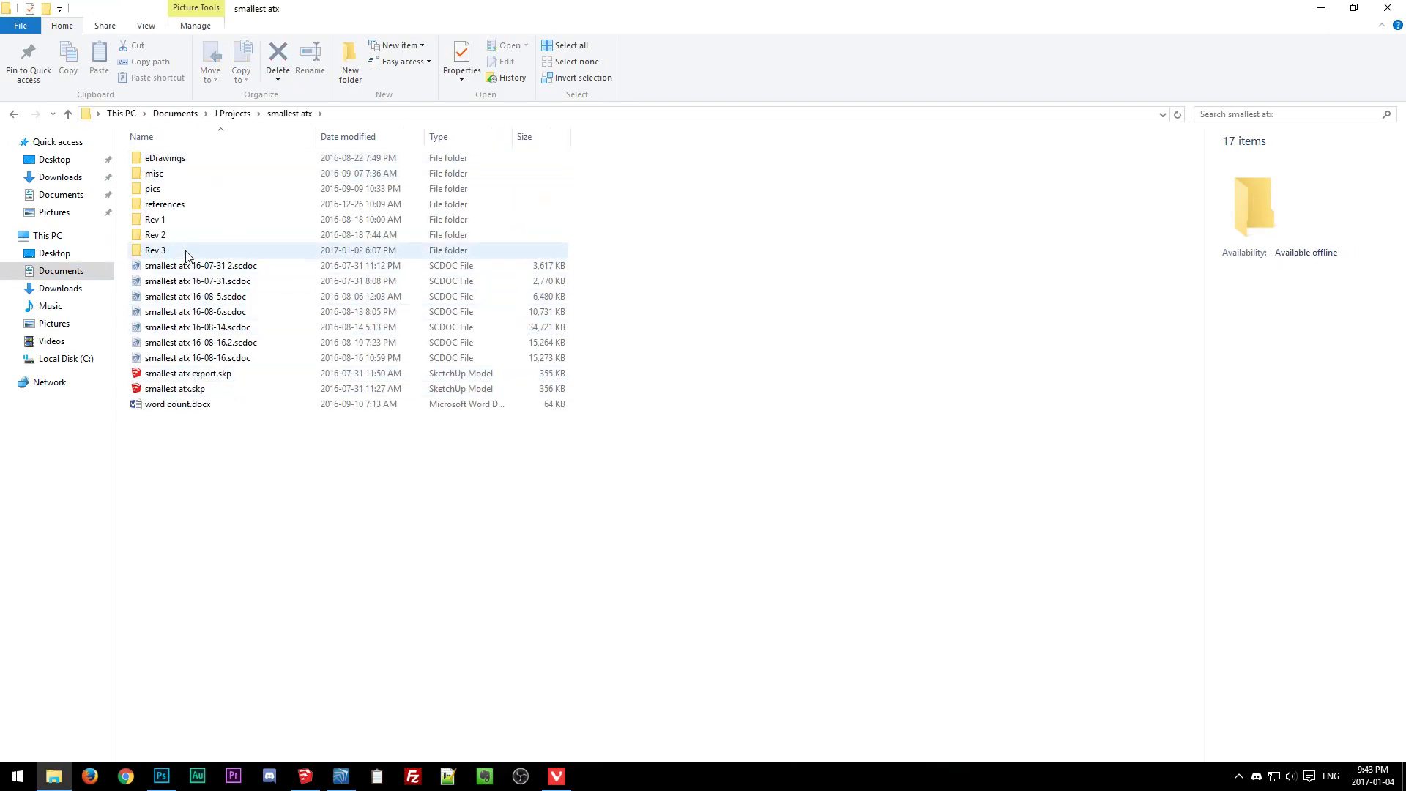
double_click(183, 250)
left_click(209, 292)
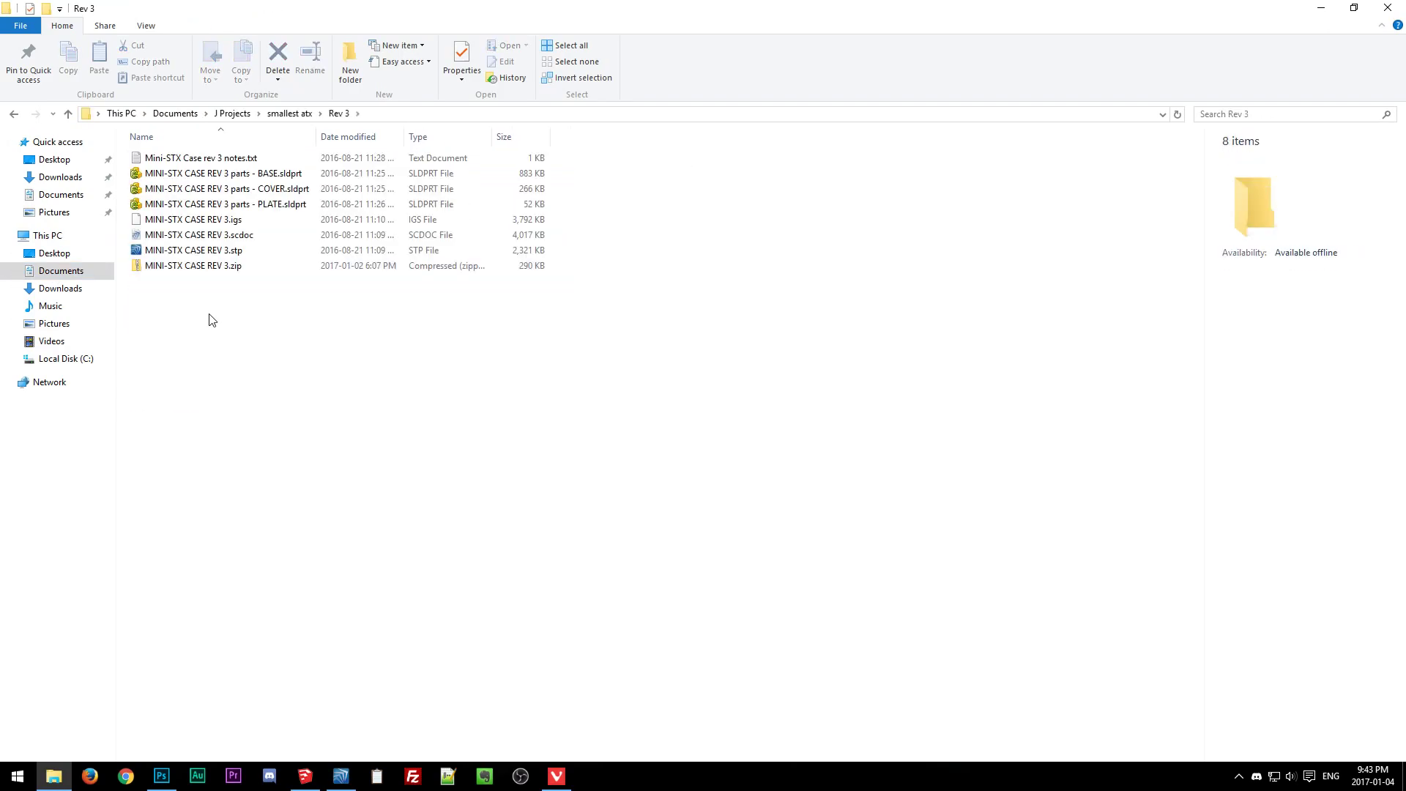
Open MINI-STX CASE REV 3.scdoc and bring up the case model in SpaceClaim.
left_click(216, 241)
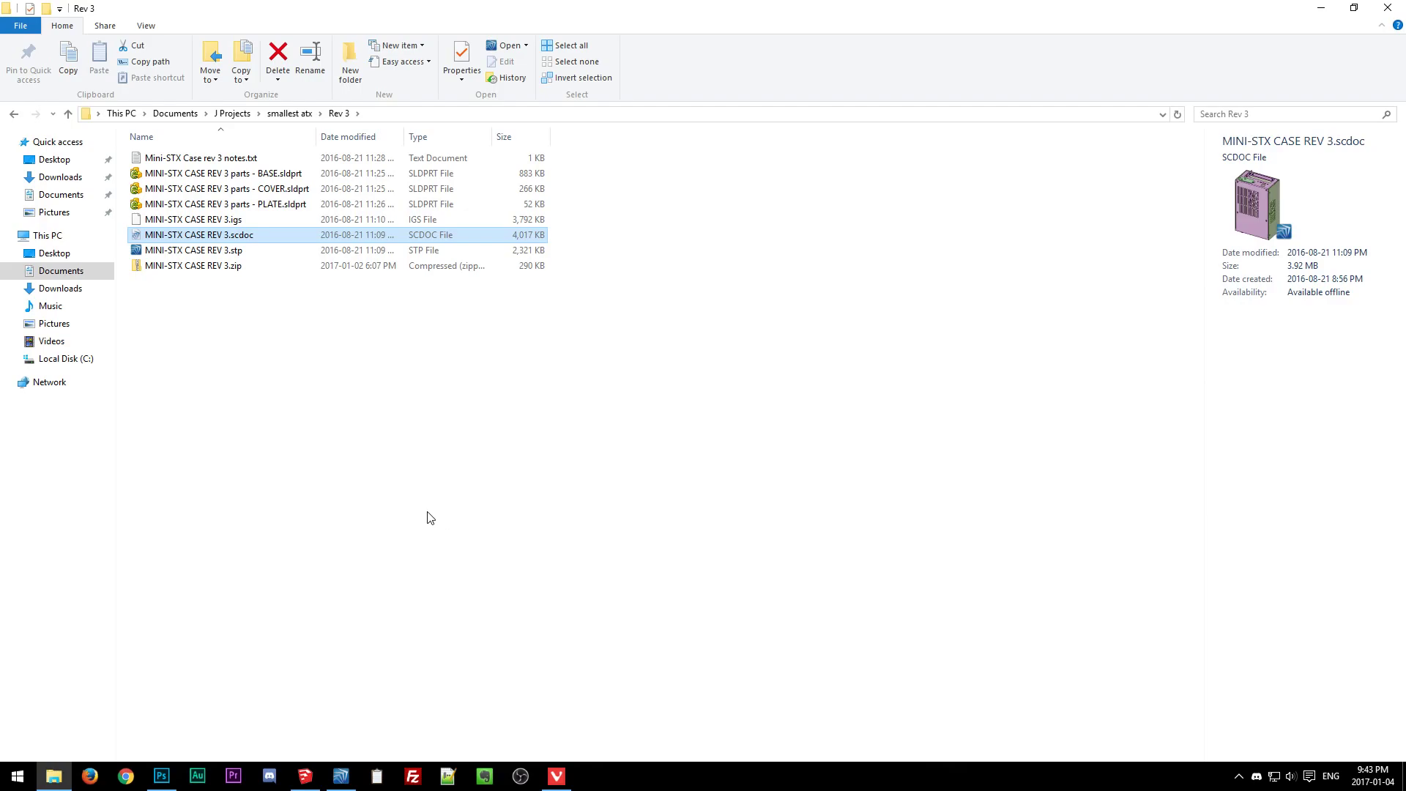
left_click(431, 512)
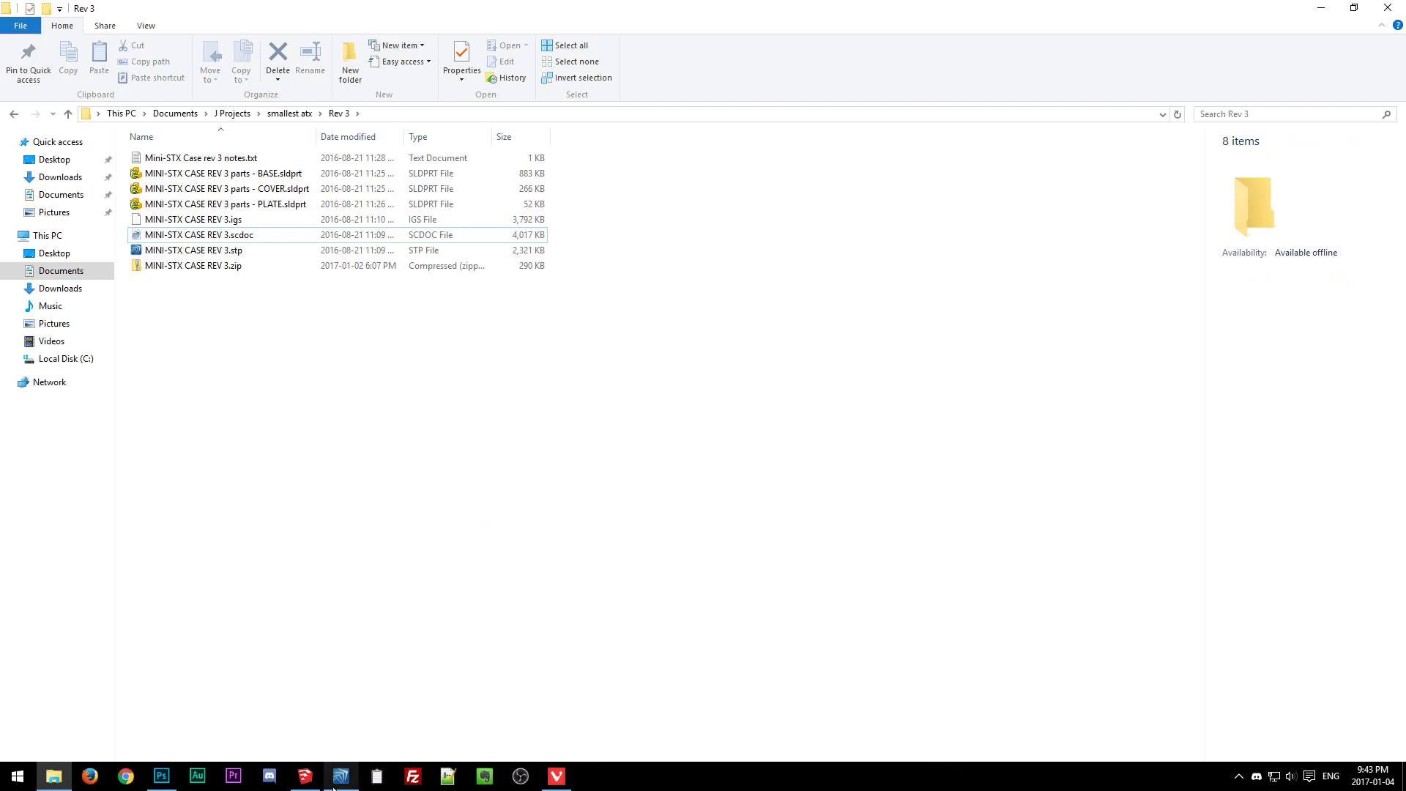
mouse_move(341, 777)
left_click(342, 745)
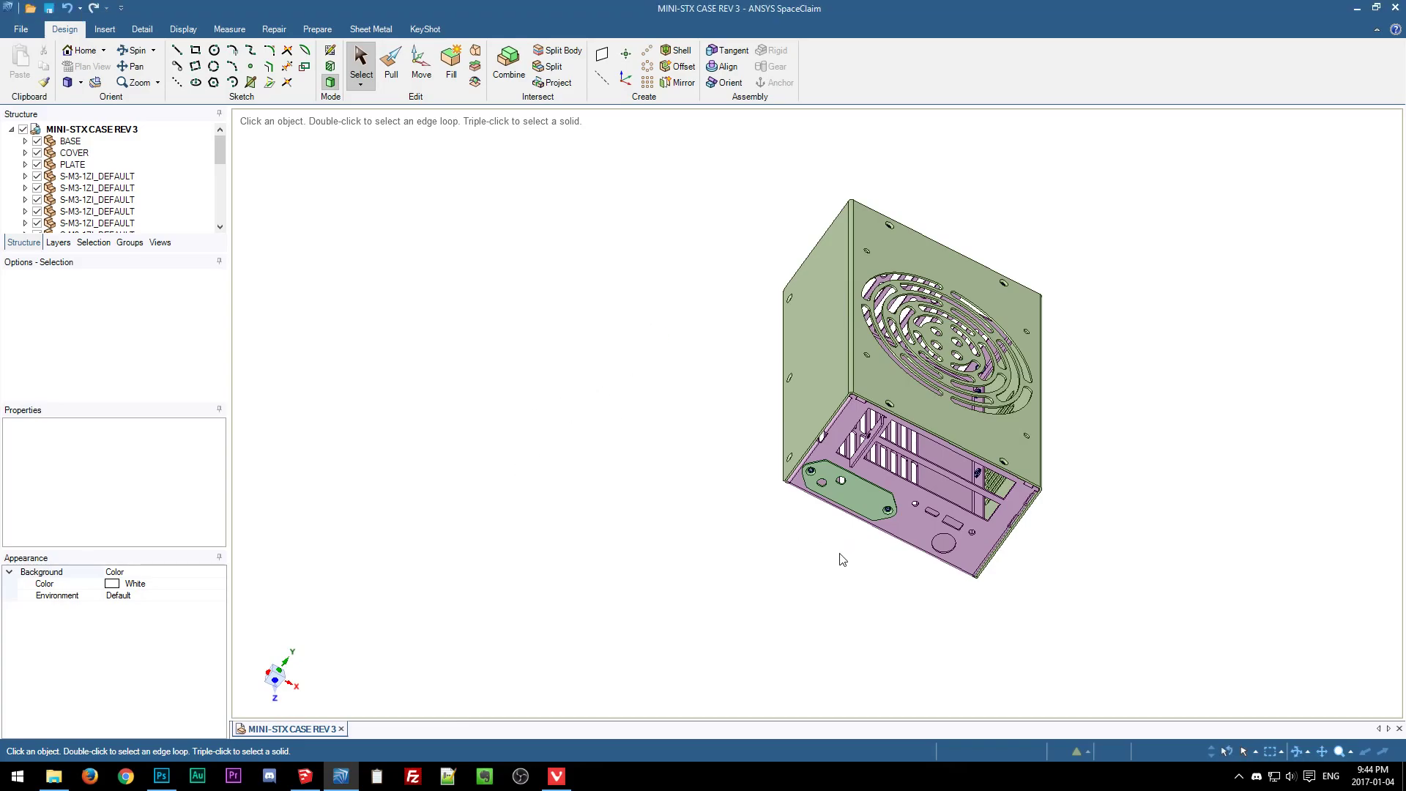
Examine the Mini-STX case from its port end and its vented cover side.
middle_click_drag(840, 540, 647, 584, "shift")
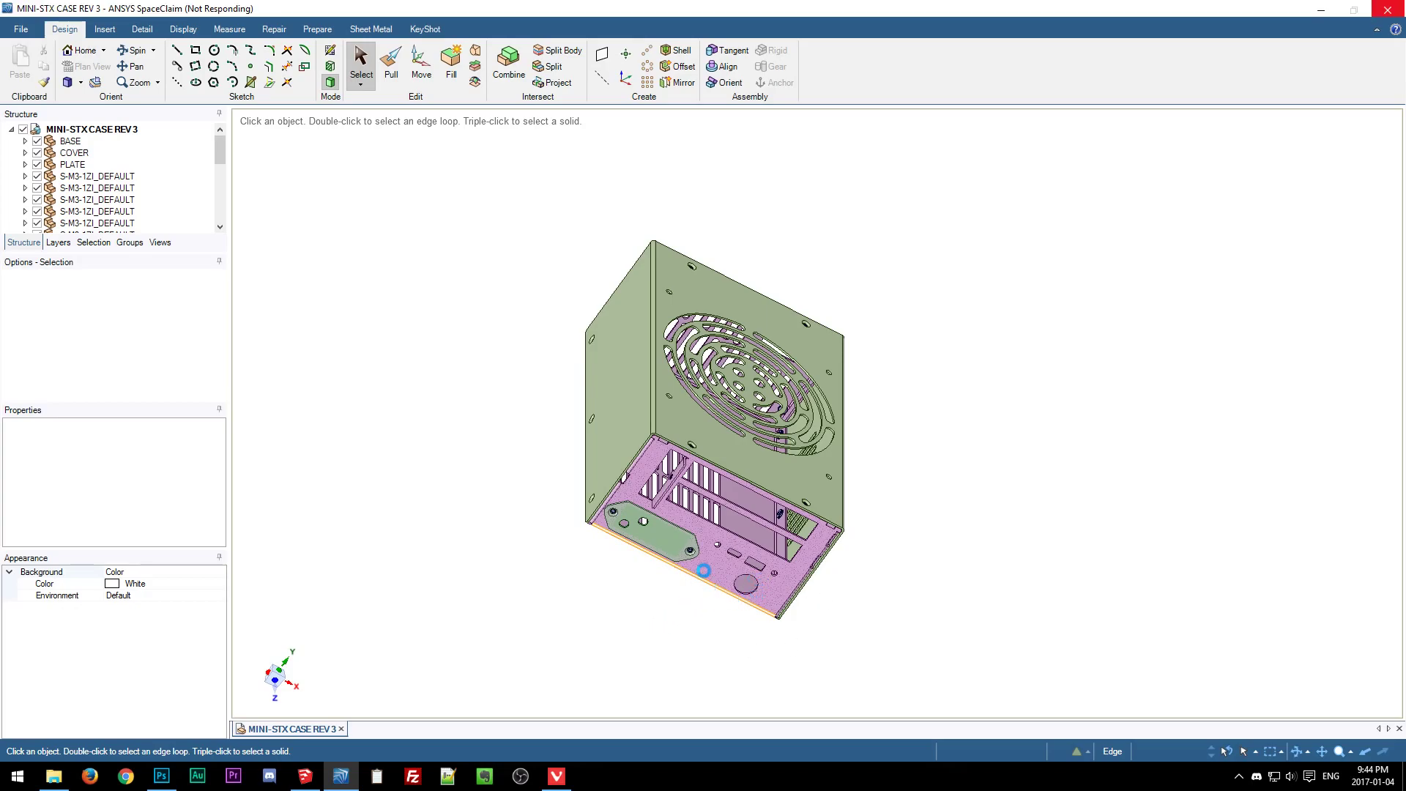
middle_click_drag(606, 643, 518, 685)
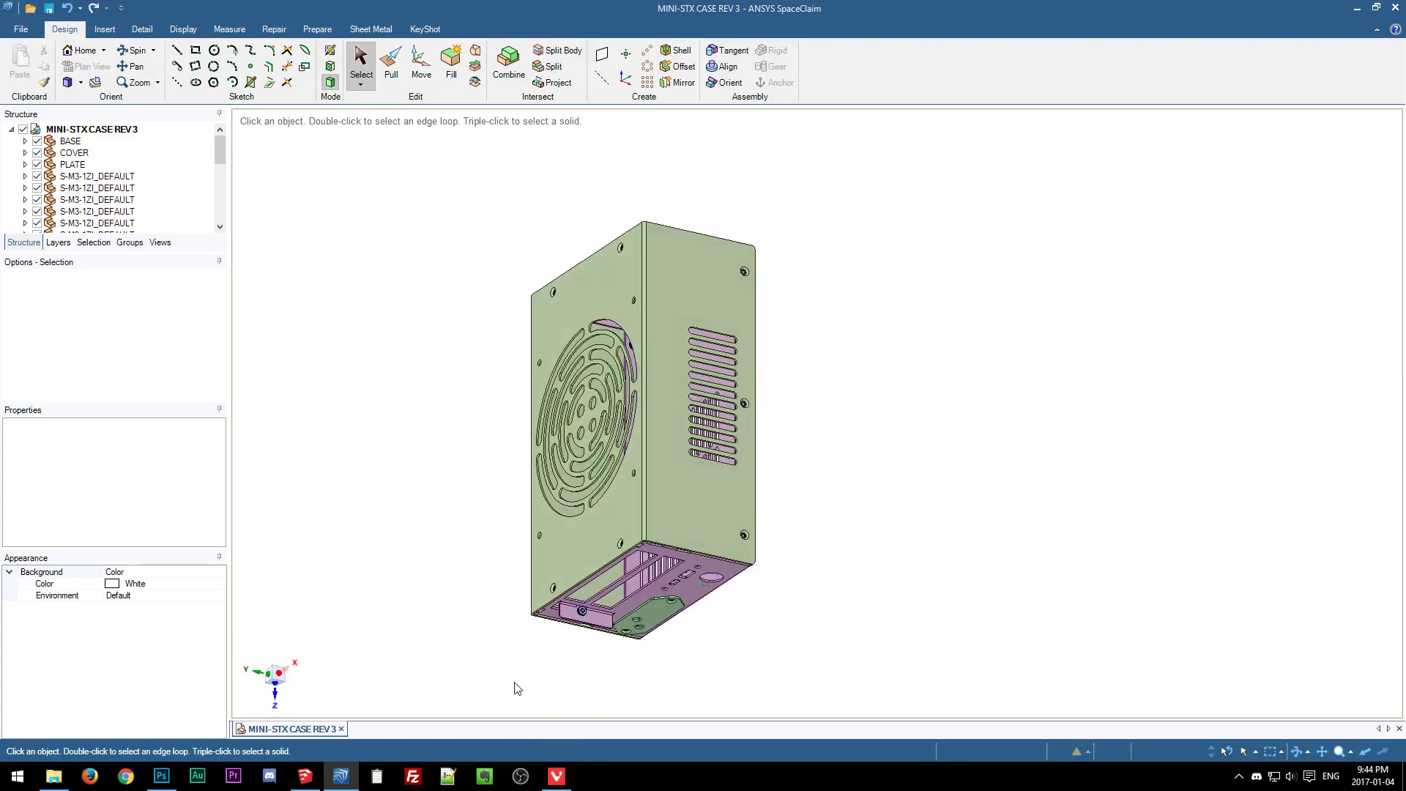
left_click(665, 469)
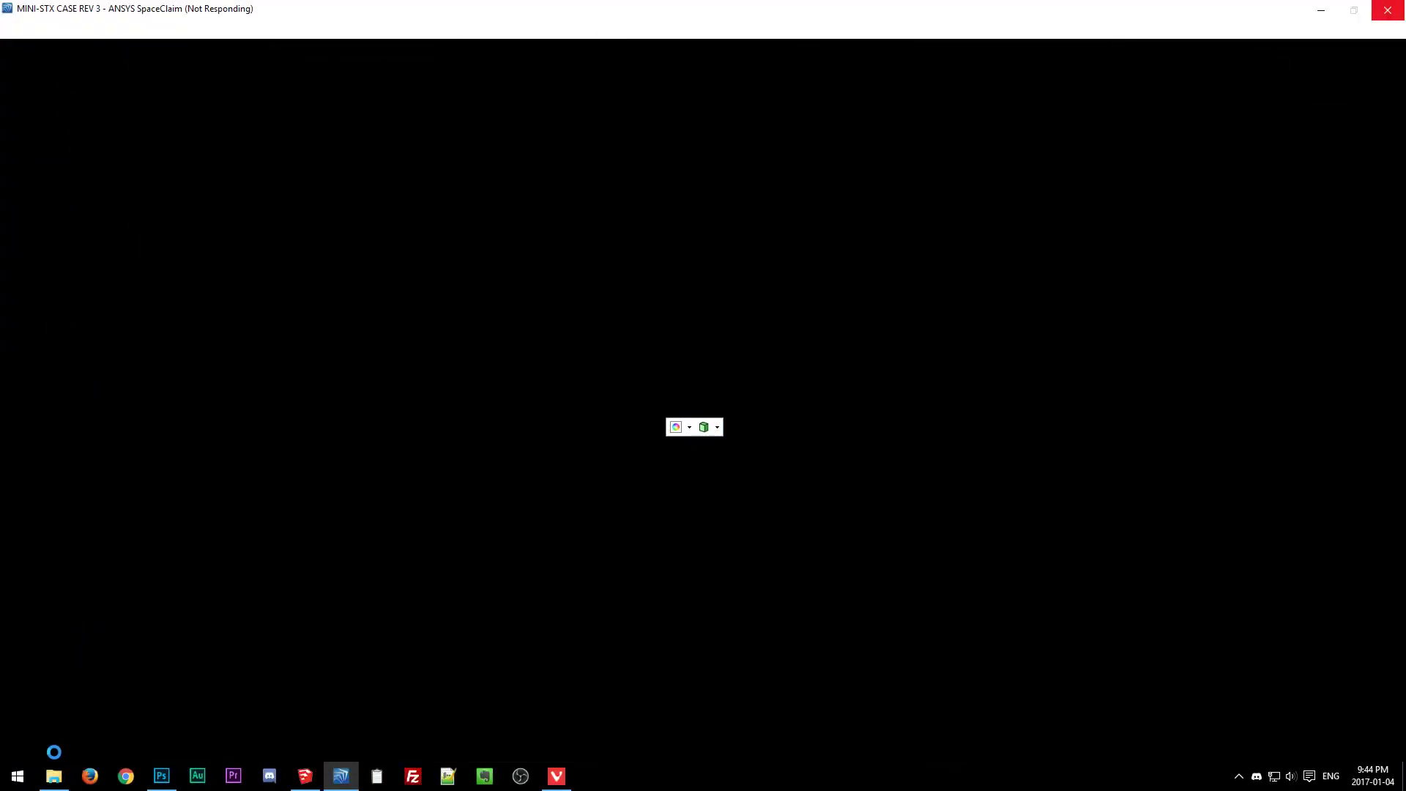
Return to File Explorer, go up to the smallest atx folder and preview smallest atx export.skp and smallest atx.skp.
left_click(49, 783)
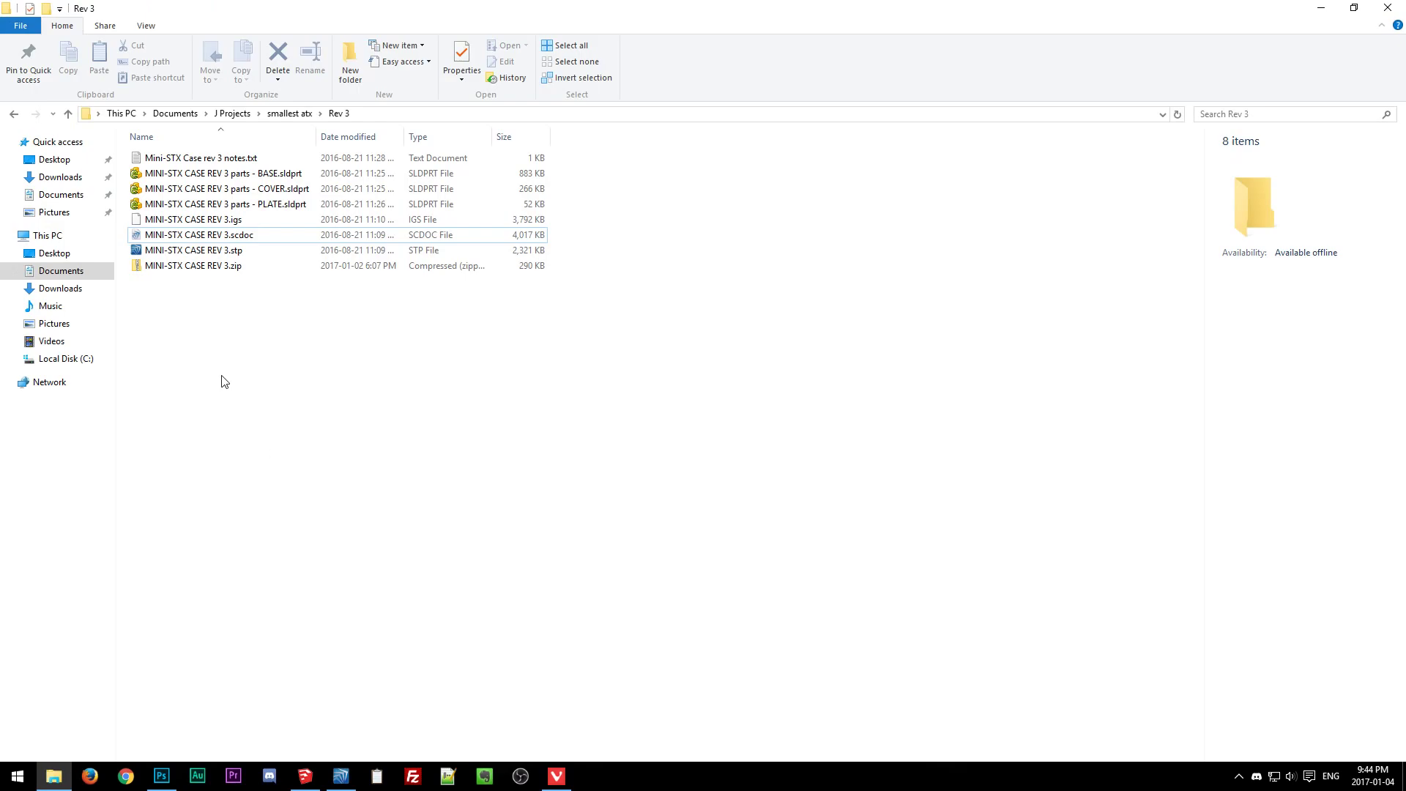
left_click(341, 779)
left_click(54, 777)
left_click(293, 114)
left_click(179, 456)
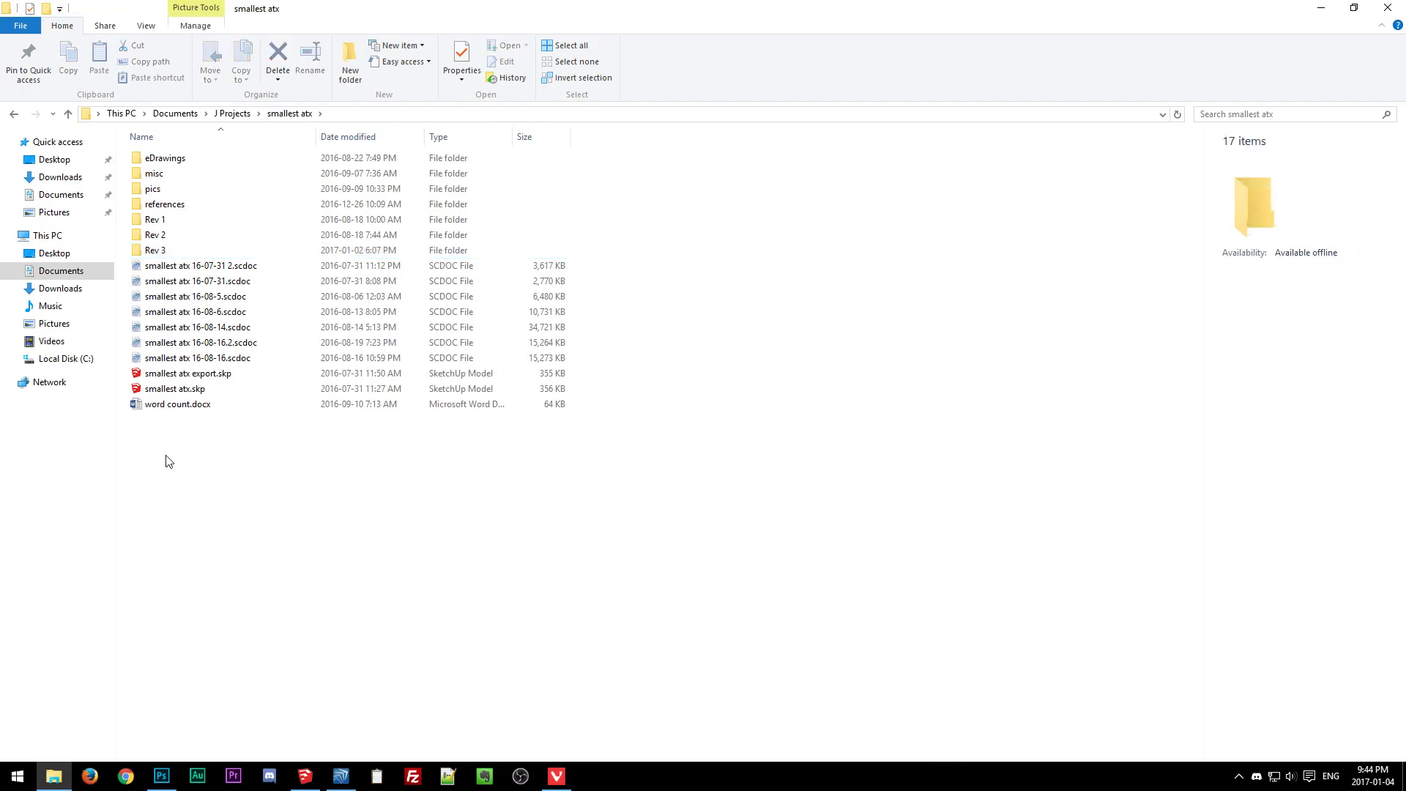
left_click(192, 375)
left_click(204, 390)
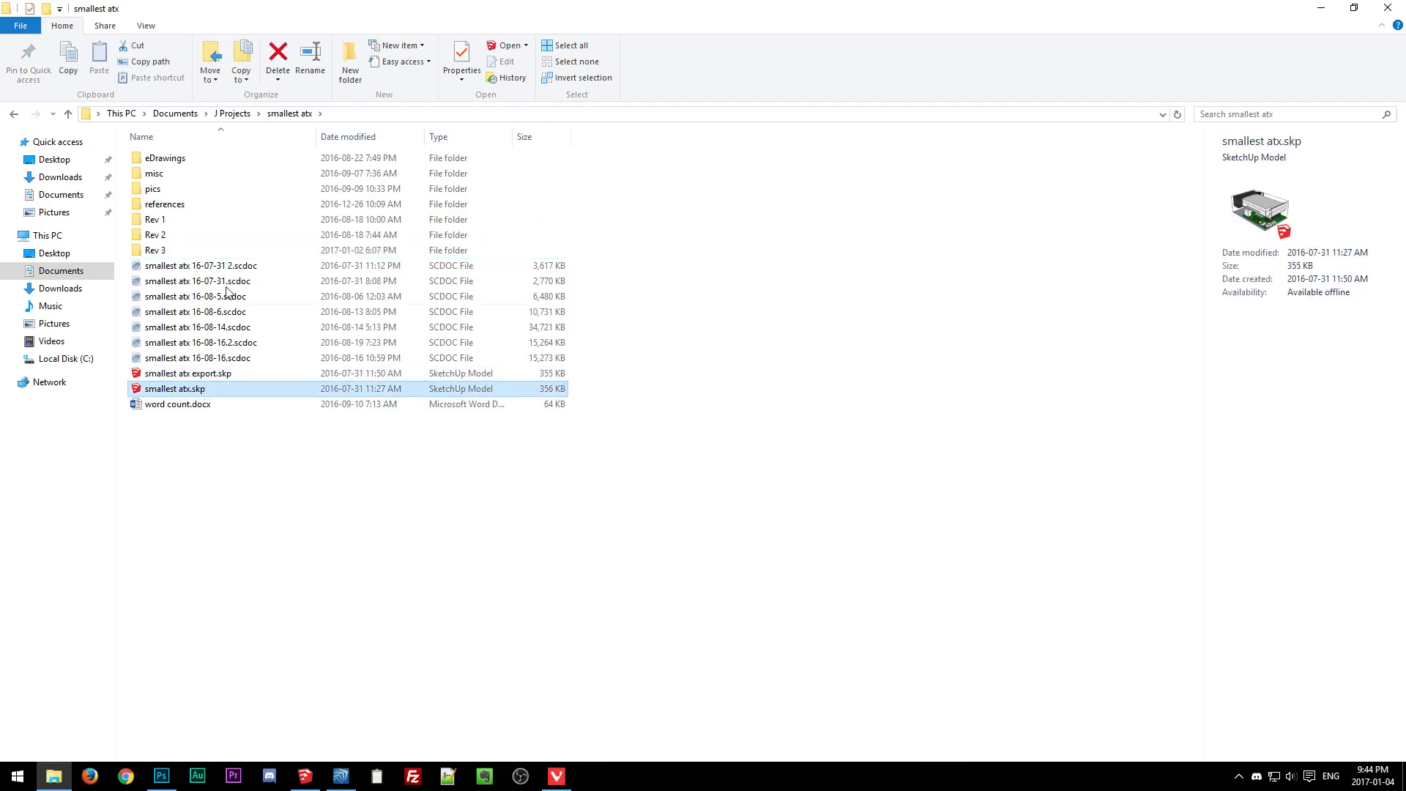
left_click(443, 555)
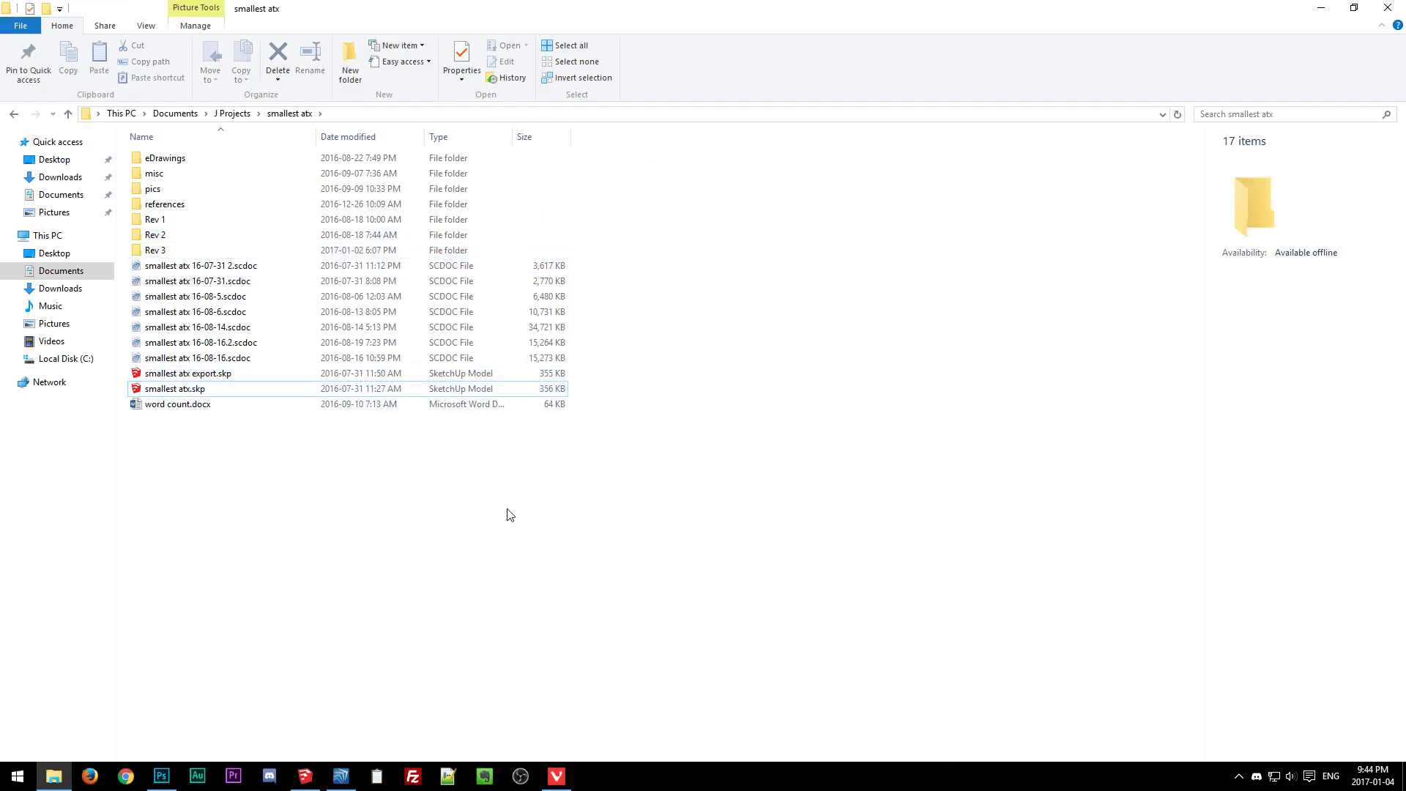
Return to the SketchUp model, activate the Line tool and examine the component layout around the graphics card's bracket end.
left_click(306, 776)
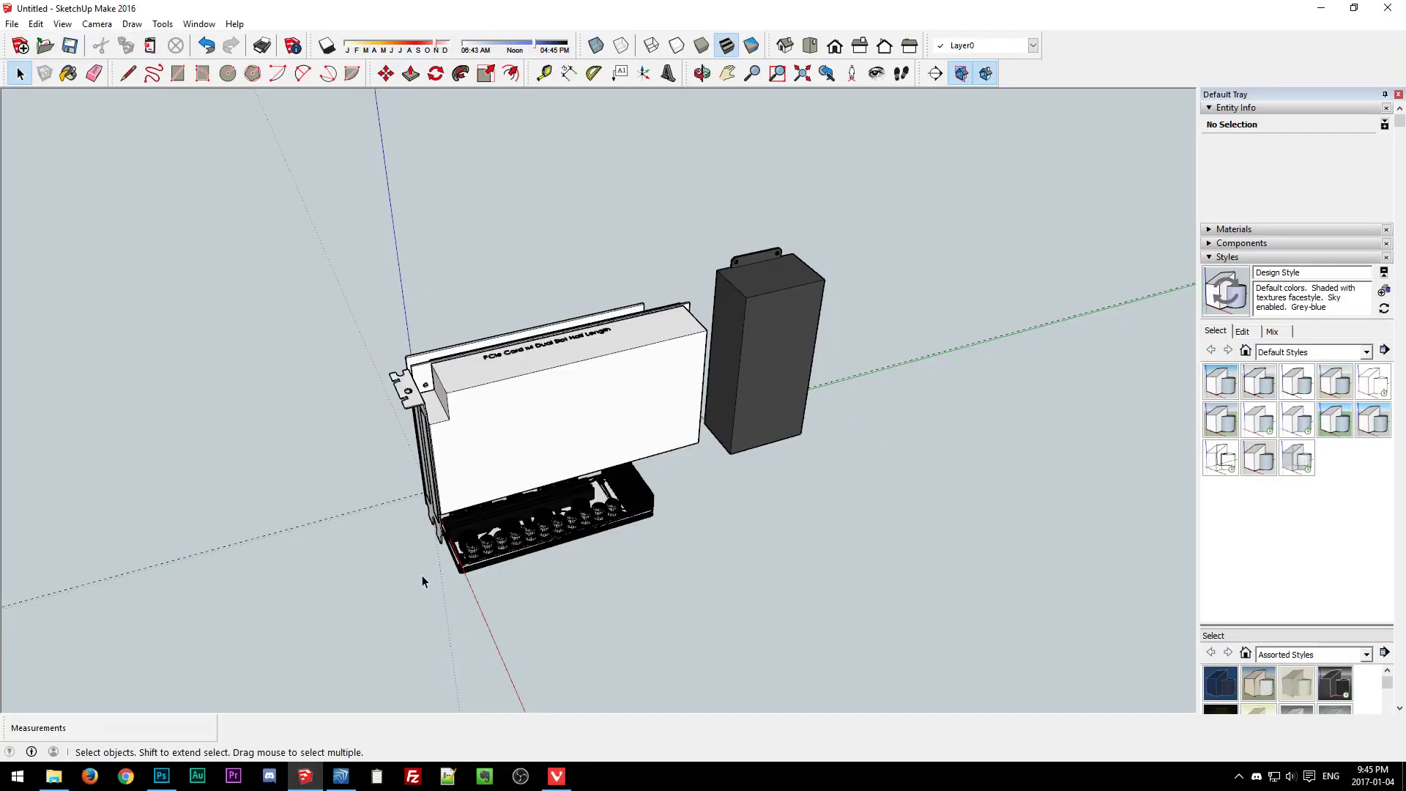
middle_click_drag(371, 594, 626, 498)
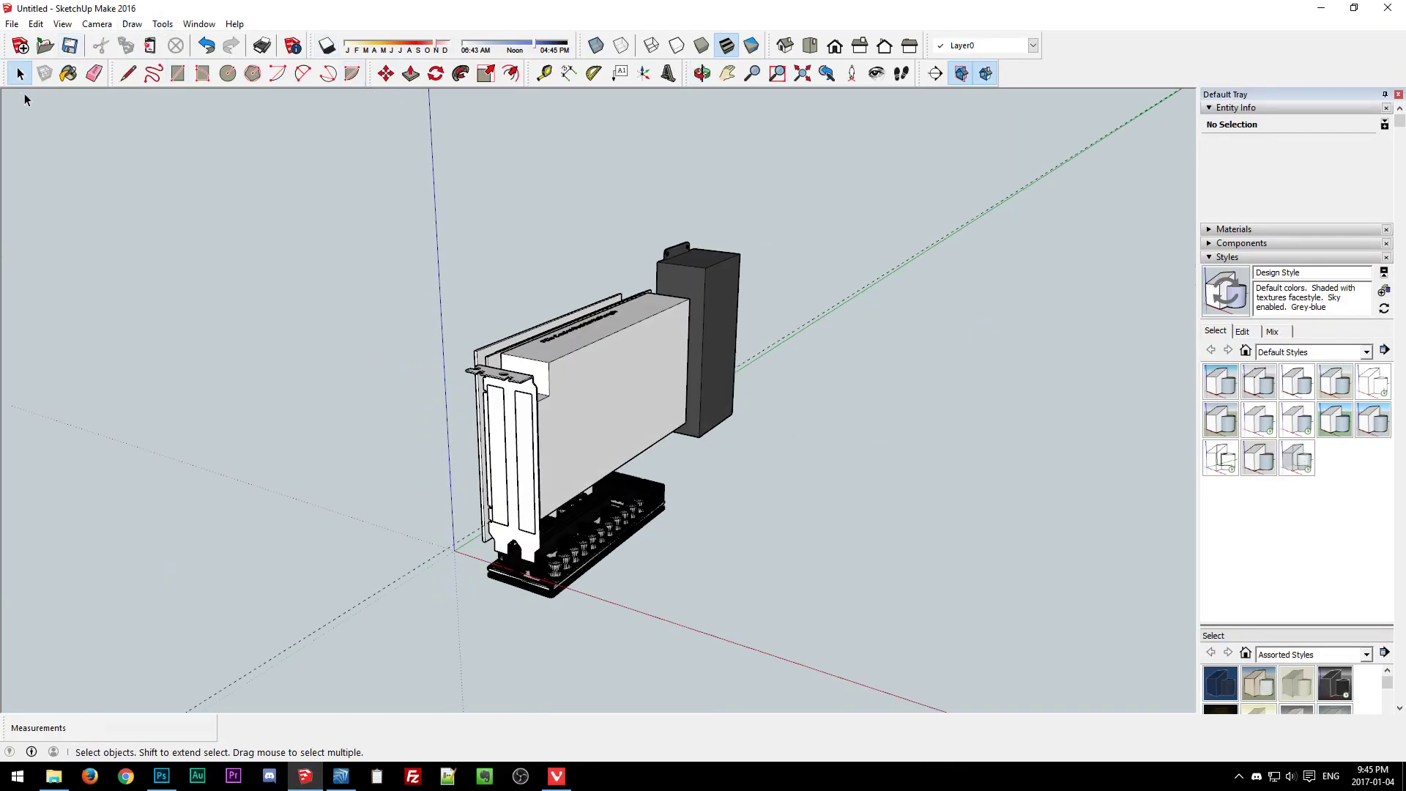
left_click(127, 74)
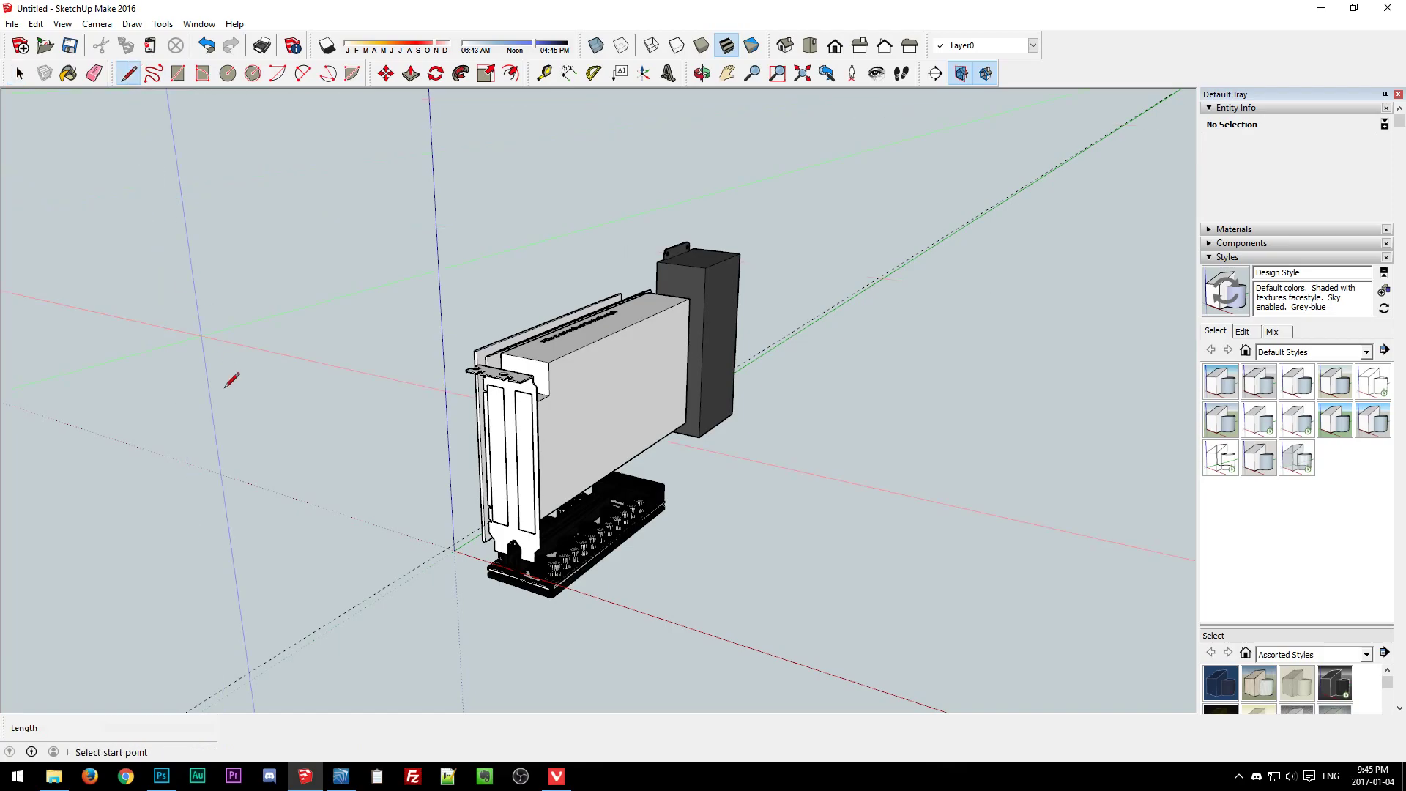
mouse_move(361, 486)
middle_mouse_down()
mouse_move(261, 518)
mouse_move(308, 383)
middle_mouse_up()
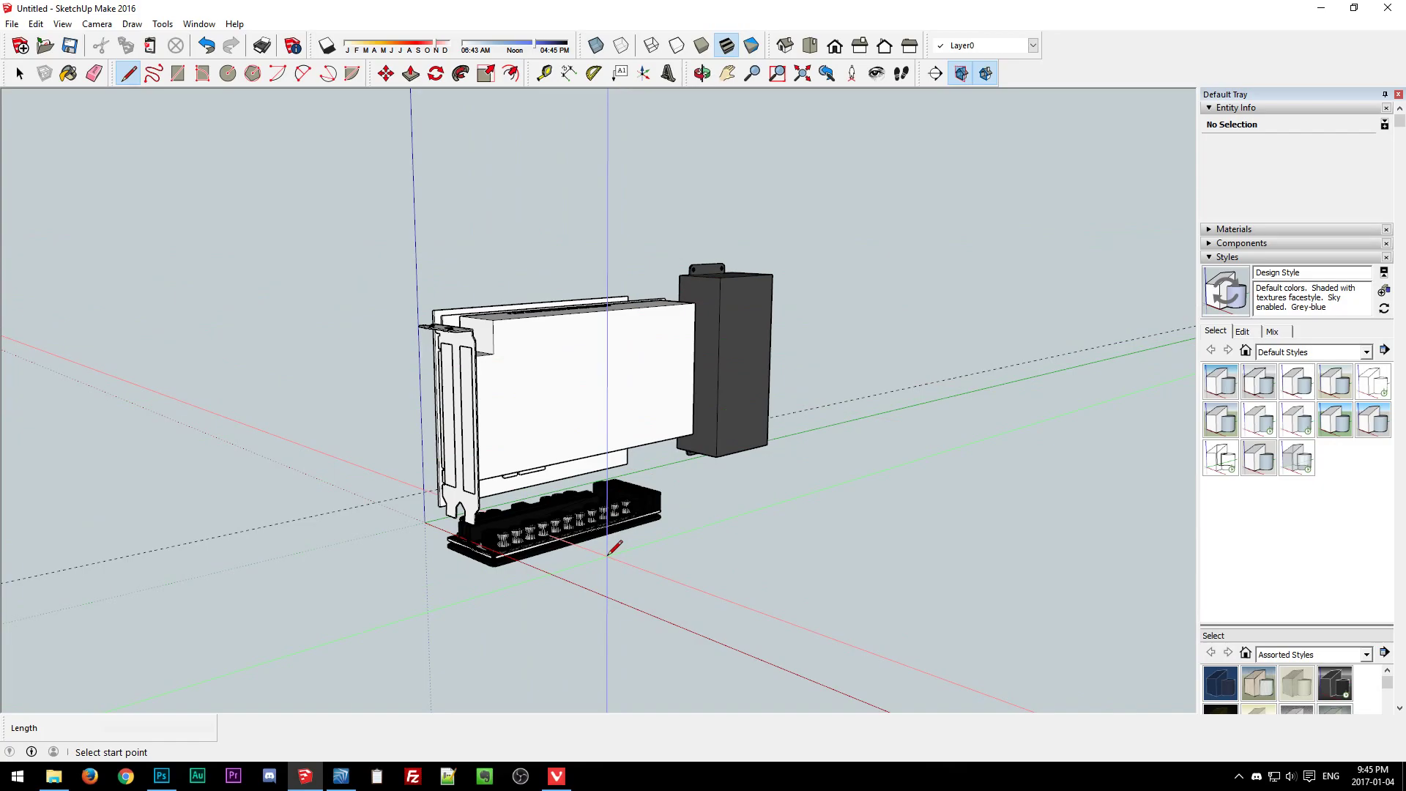
middle_click_drag(614, 548, 932, 540)
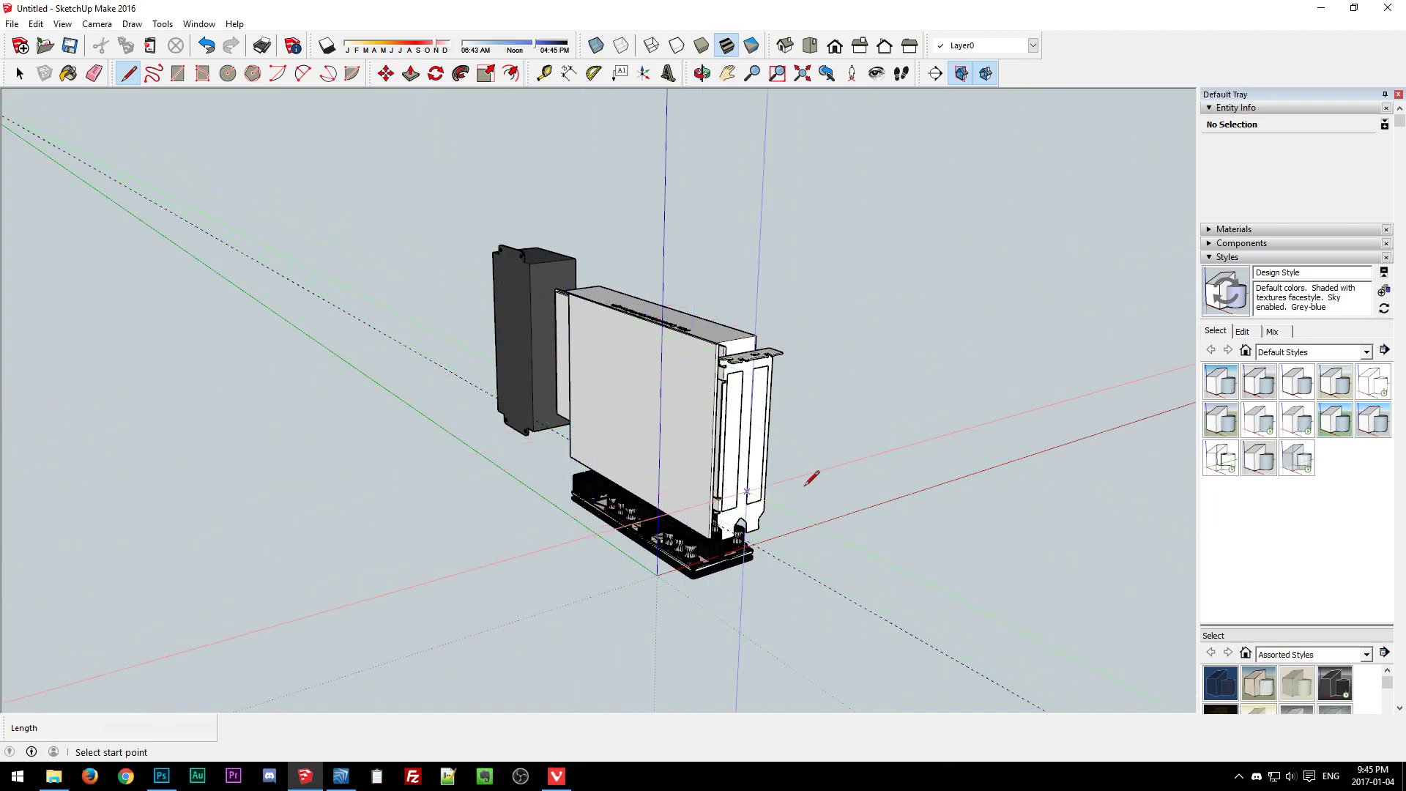
mouse_move(810, 478)
middle_mouse_down()
mouse_move(282, 489)
mouse_move(992, 530)
mouse_move(815, 601)
mouse_move(804, 491)
middle_mouse_up()
middle_click_drag(723, 359, 636, 353)
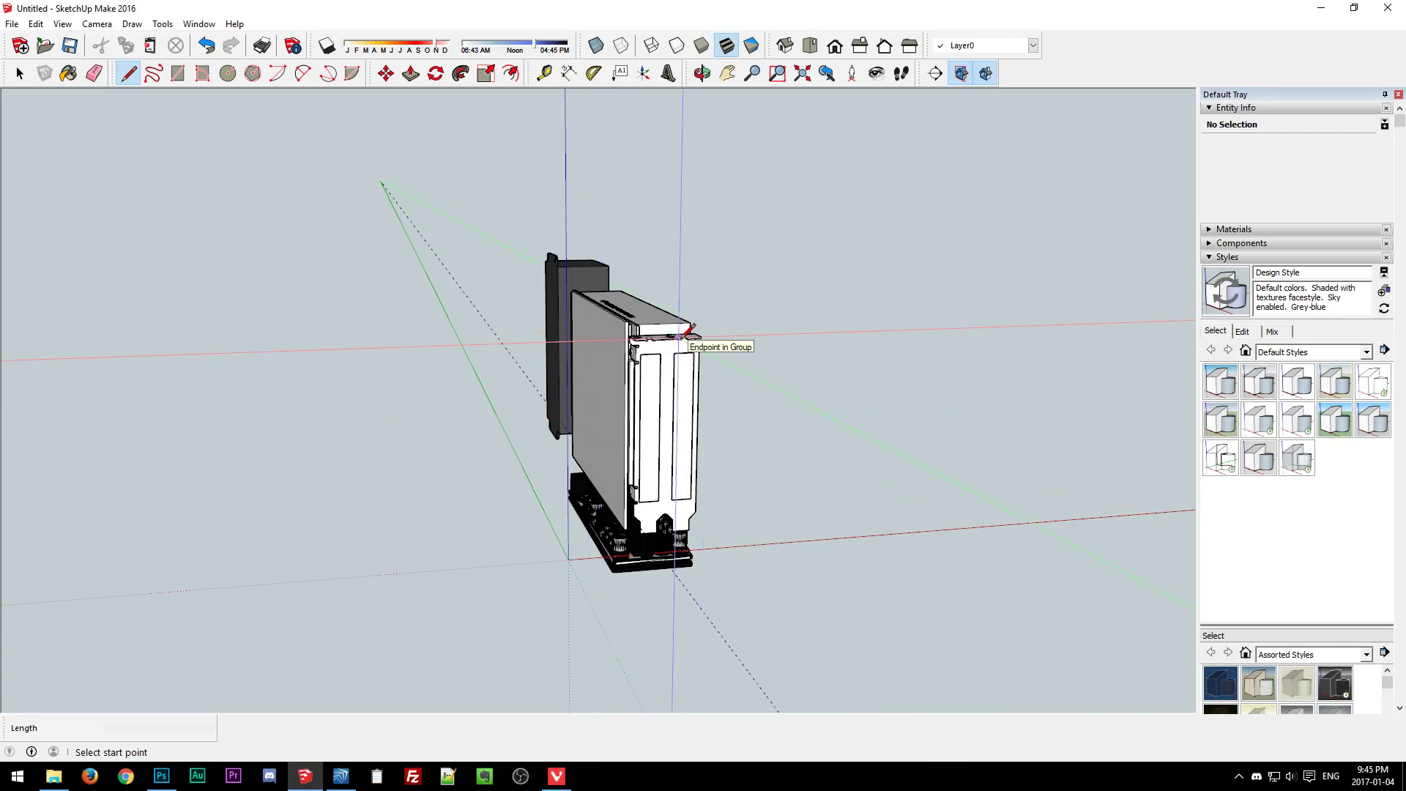
key("super+d")
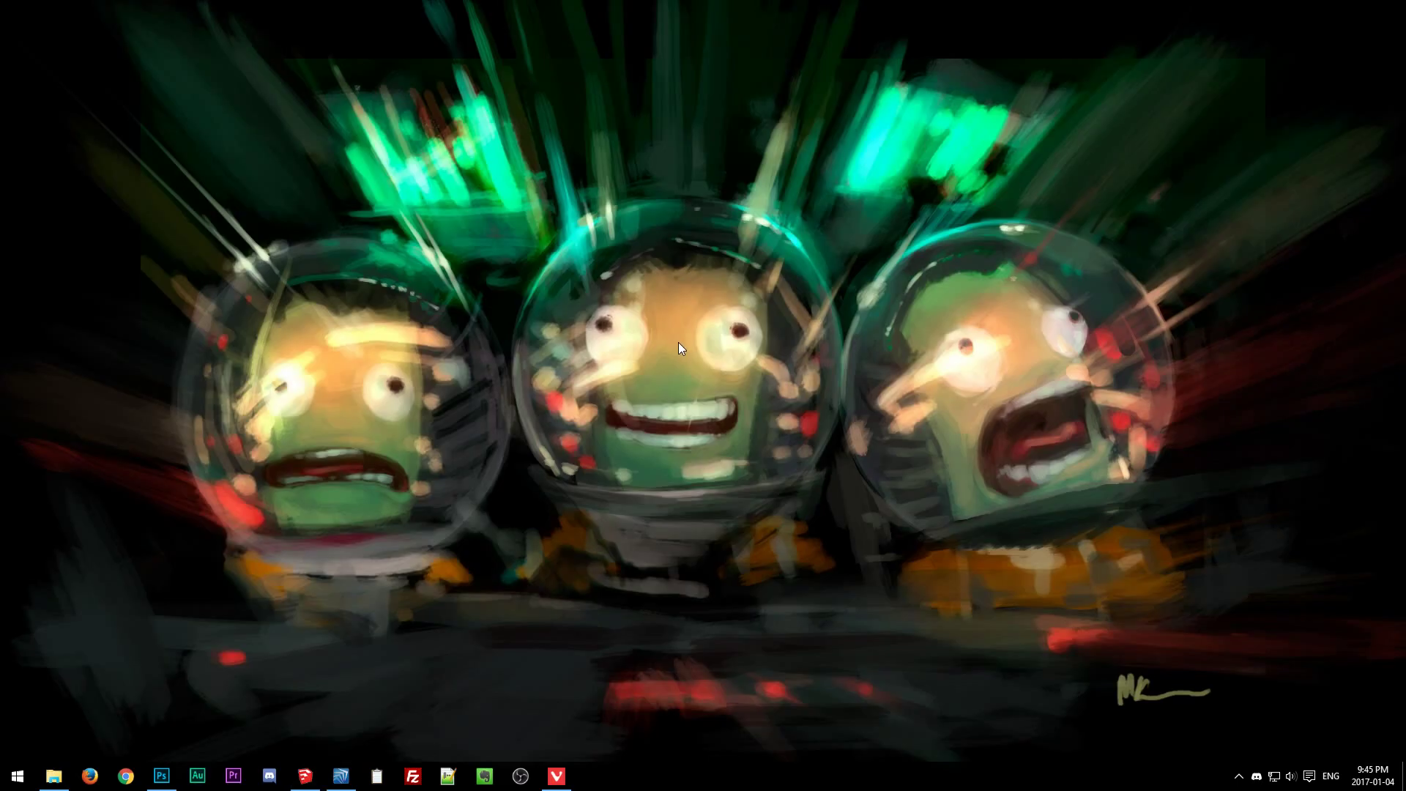
key("super+d")
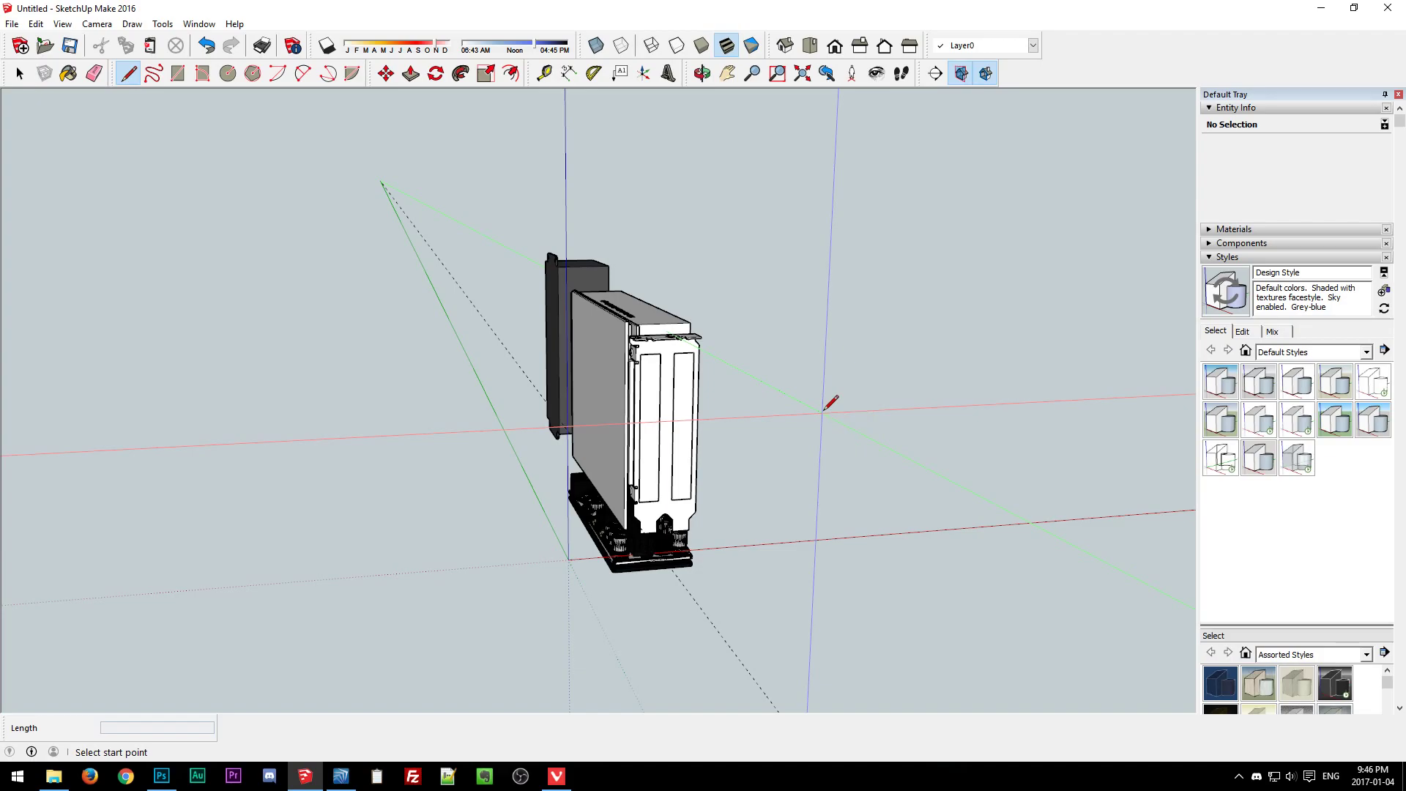
Compare both sides of the graphics card and its position relative to the power unit and the board below.
mouse_move(823, 416)
middle_mouse_down()
mouse_move(732, 465)
mouse_move(490, 493)
mouse_move(935, 503)
middle_mouse_up()
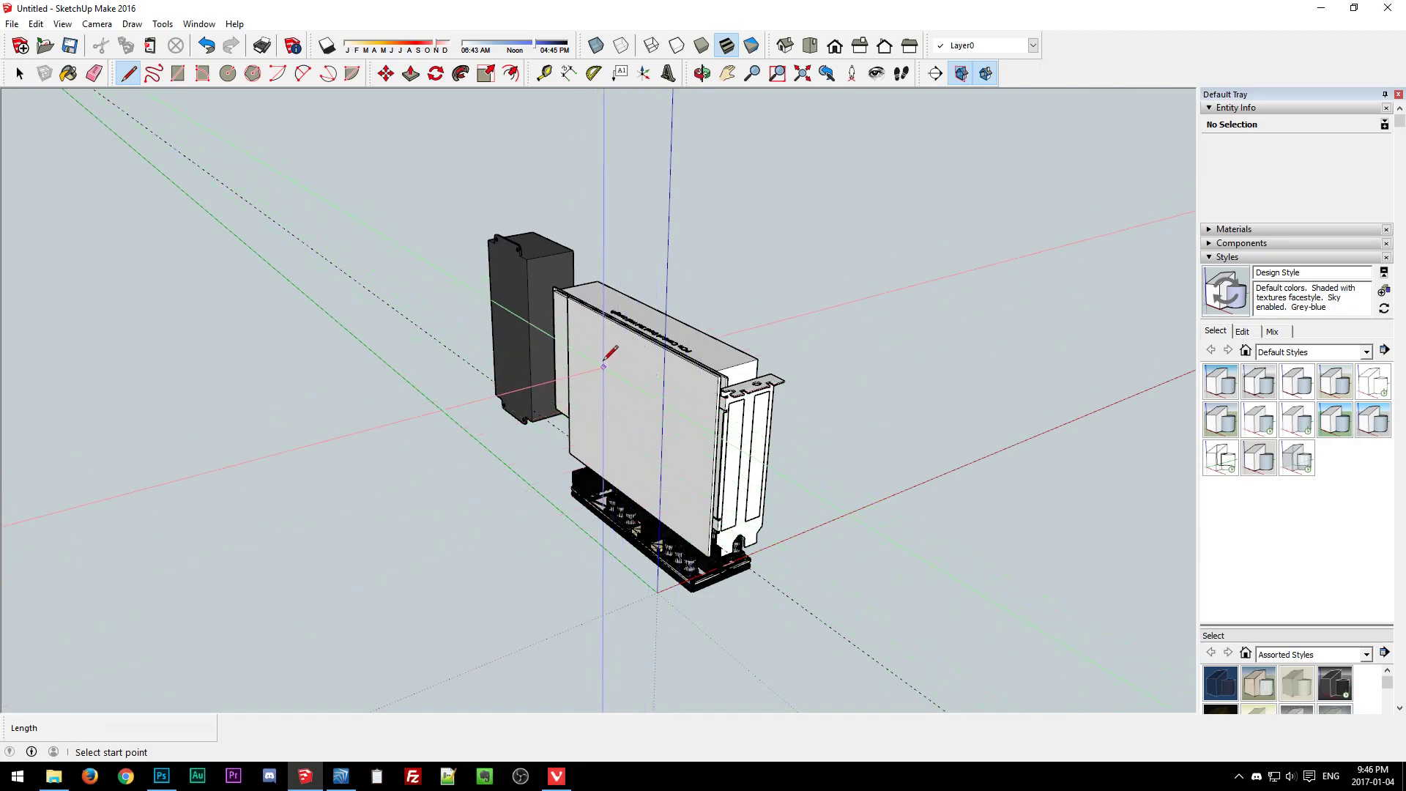
mouse_move(605, 366)
middle_mouse_down()
mouse_move(523, 407)
mouse_move(513, 440)
middle_mouse_up()
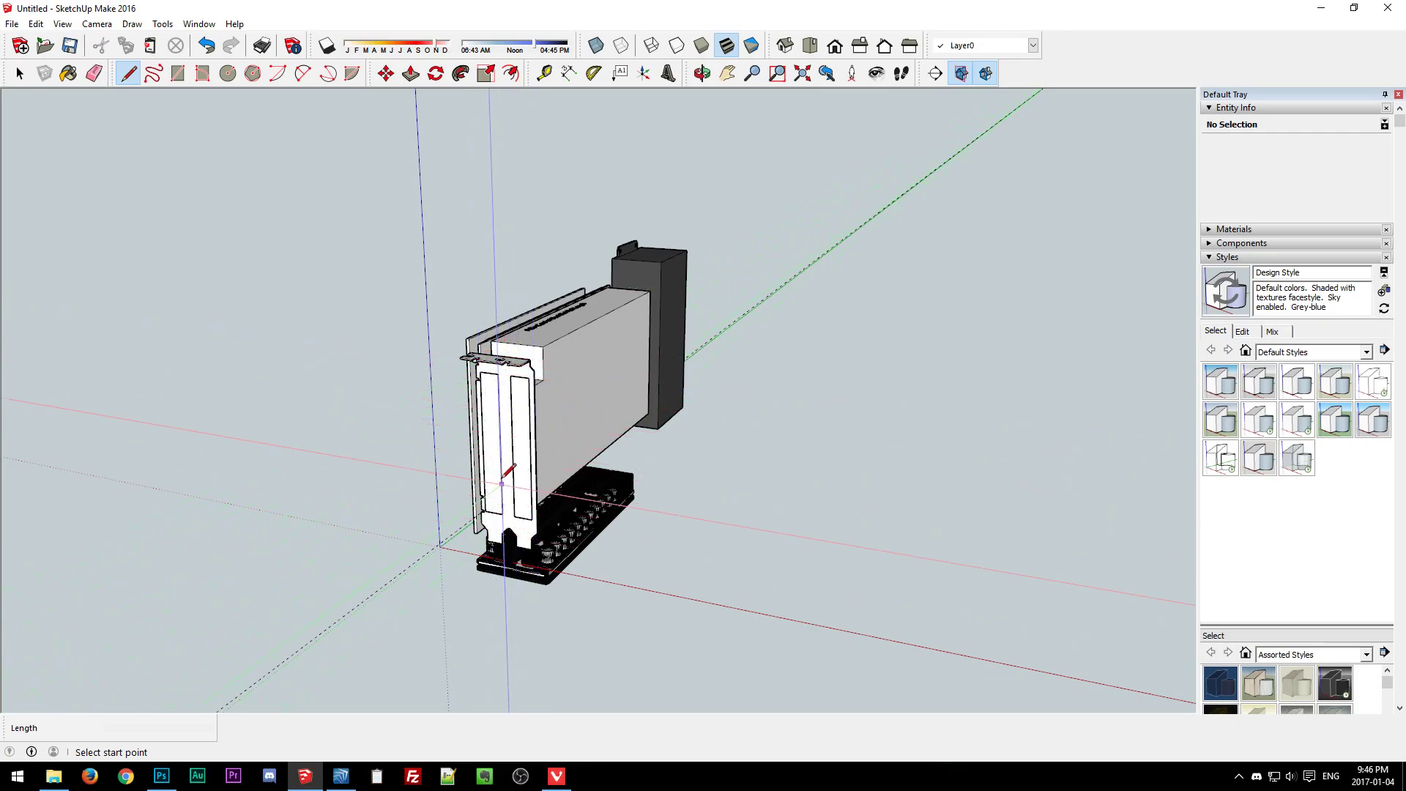
mouse_move(455, 481)
middle_mouse_down()
mouse_move(838, 518)
mouse_move(672, 388)
middle_mouse_up()
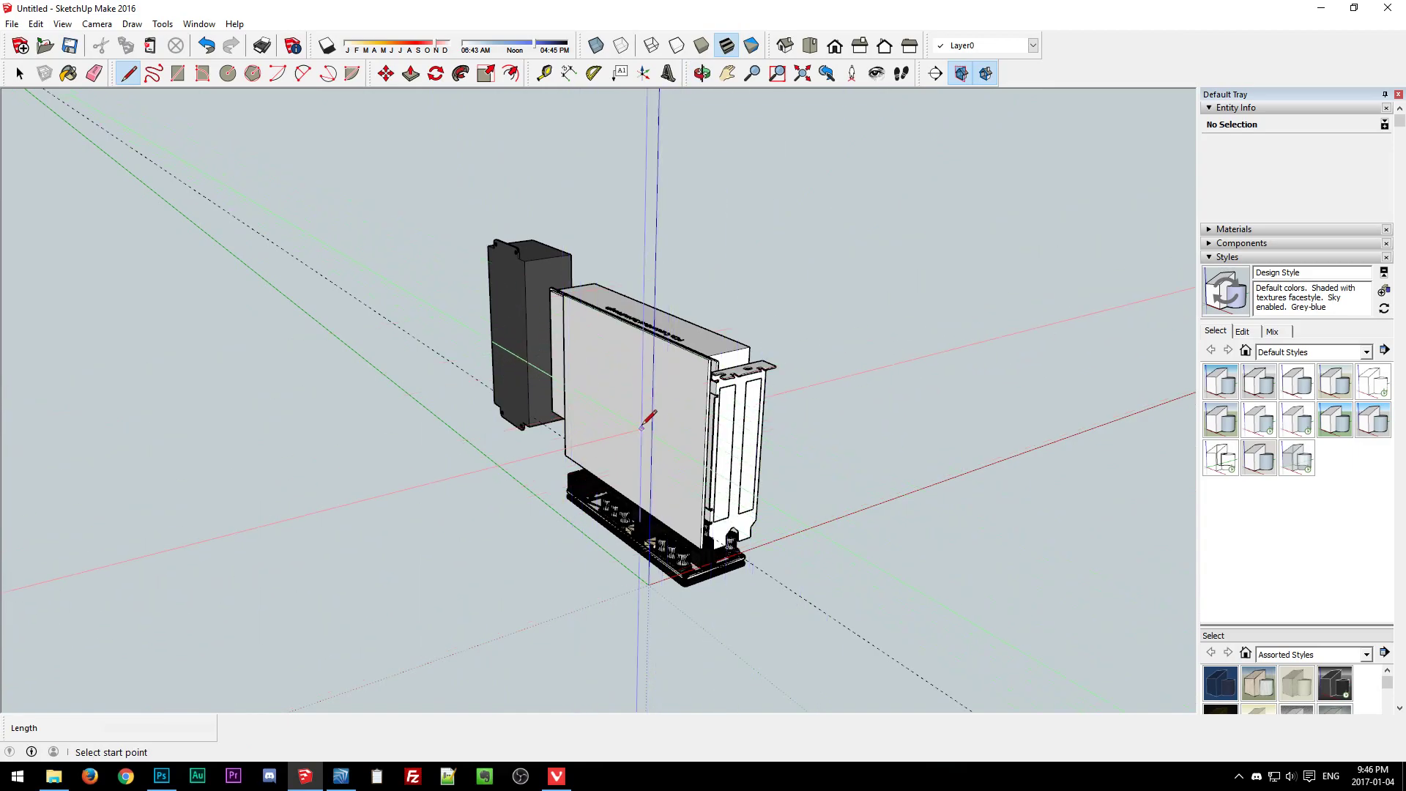
mouse_move(630, 413)
middle_mouse_down()
mouse_move(403, 476)
mouse_move(538, 412)
middle_mouse_up()
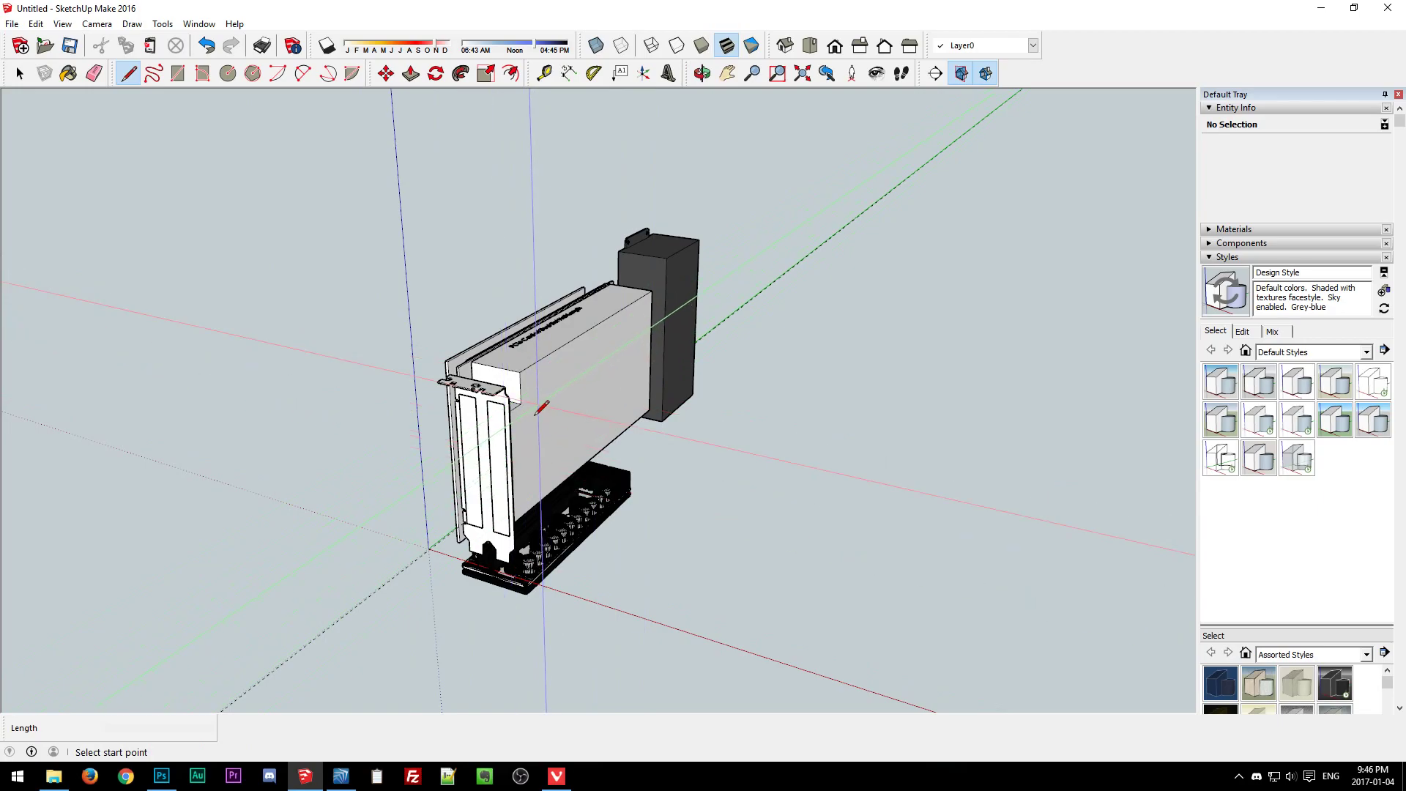
middle_click_drag(505, 422, 794, 461)
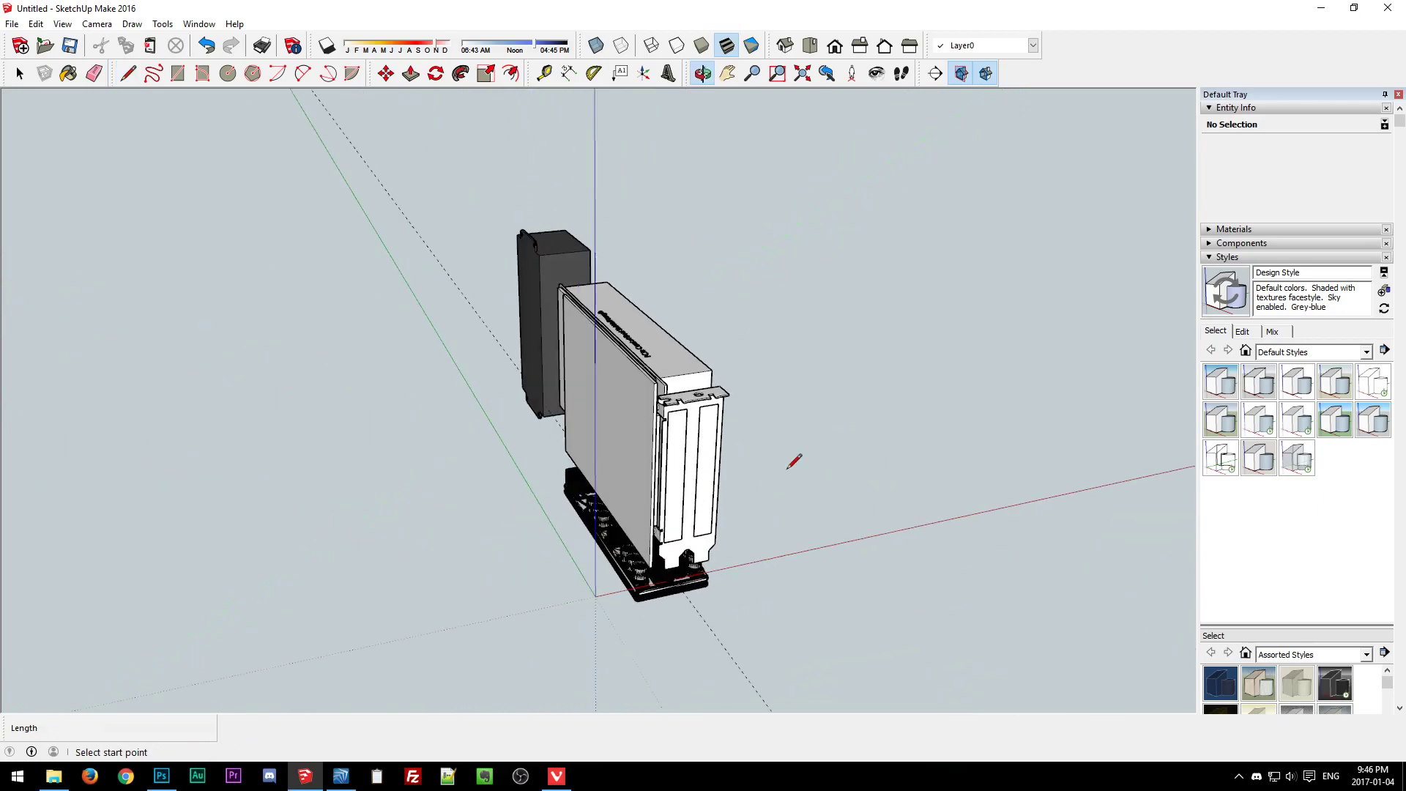
mouse_move(663, 439)
middle_mouse_down()
mouse_move(742, 411)
mouse_move(721, 357)
mouse_move(684, 352)
middle_mouse_up()
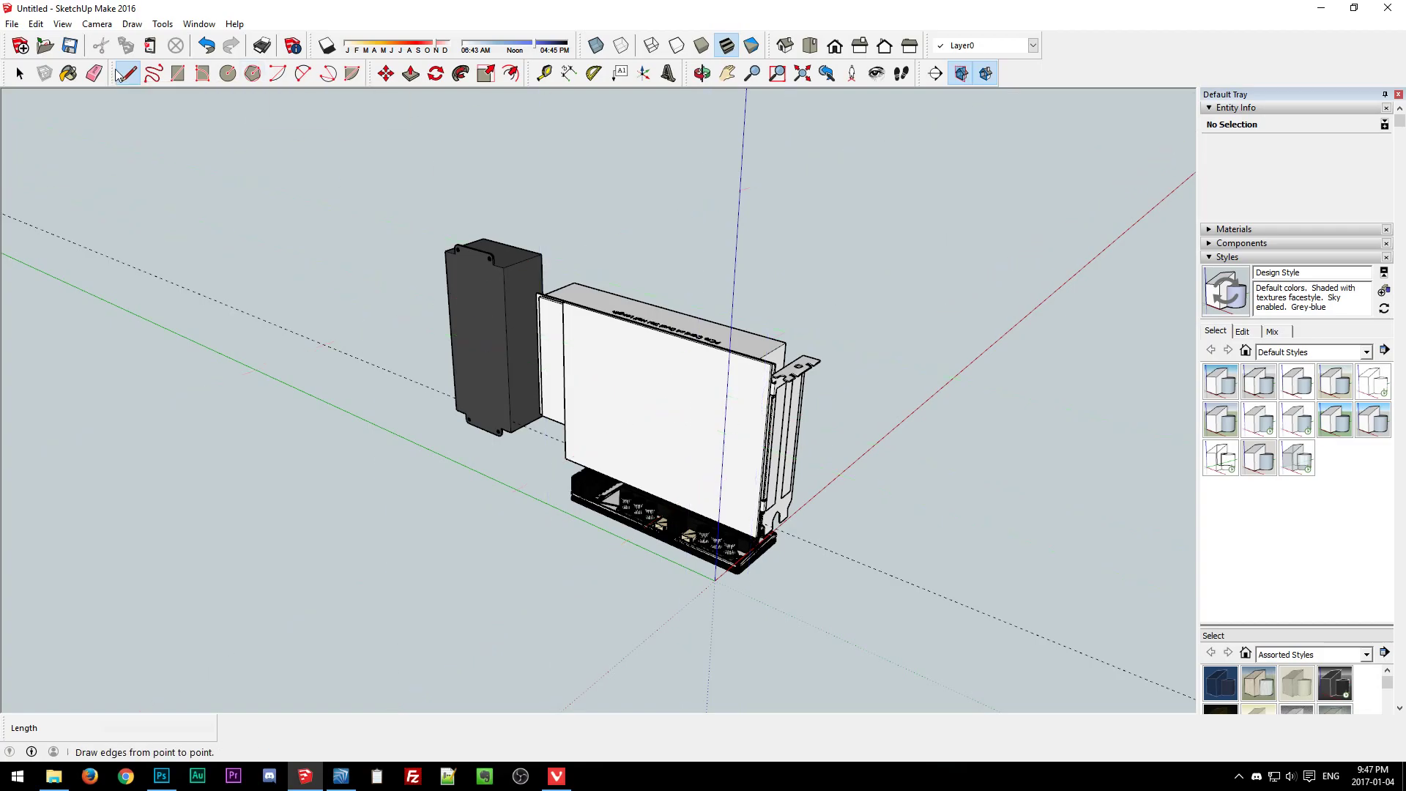
Draw a vertical rectangle about 313 mm long and 202 mm tall with lines behind the card, power unit and board.
middle_click_drag(644, 469, 806, 509)
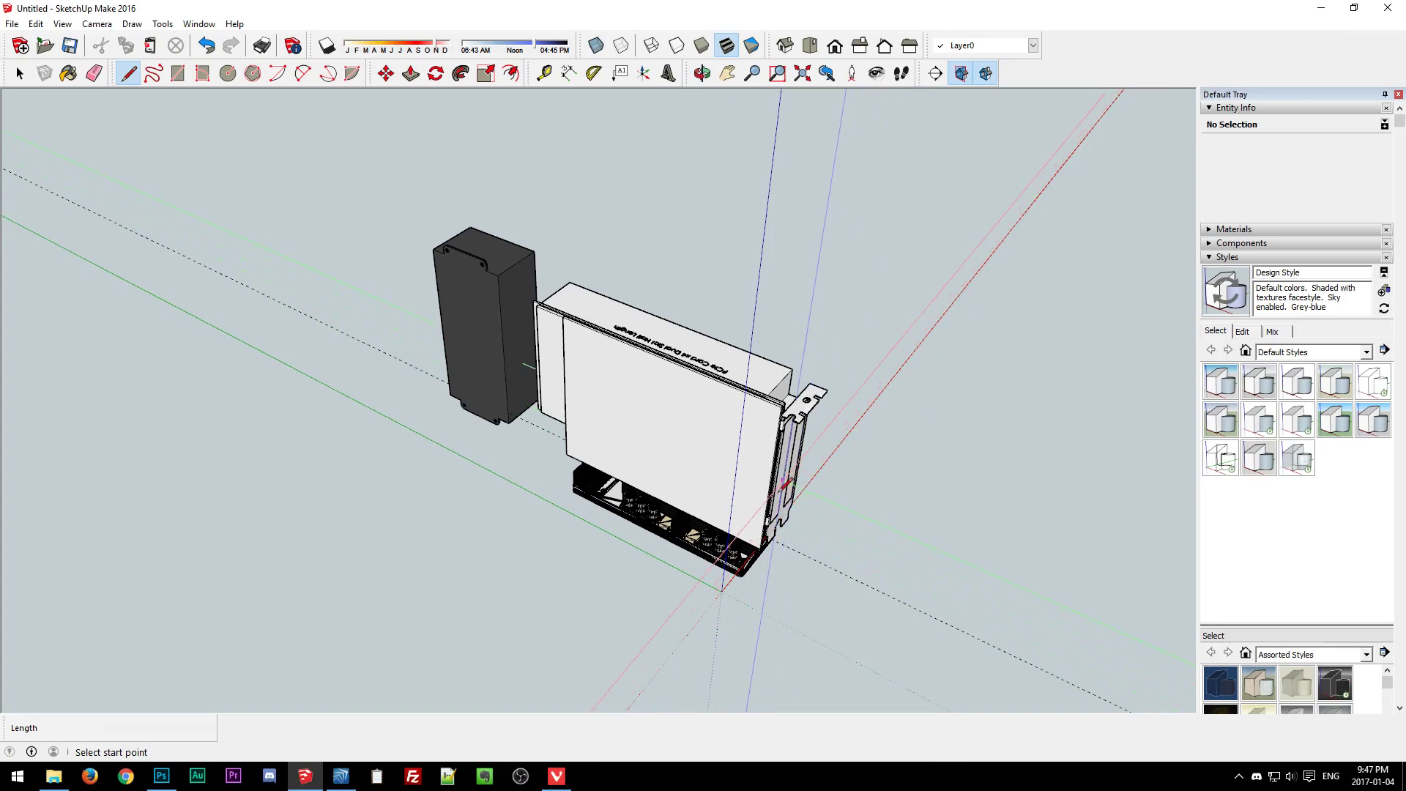
middle_click_drag(767, 500, 306, 389)
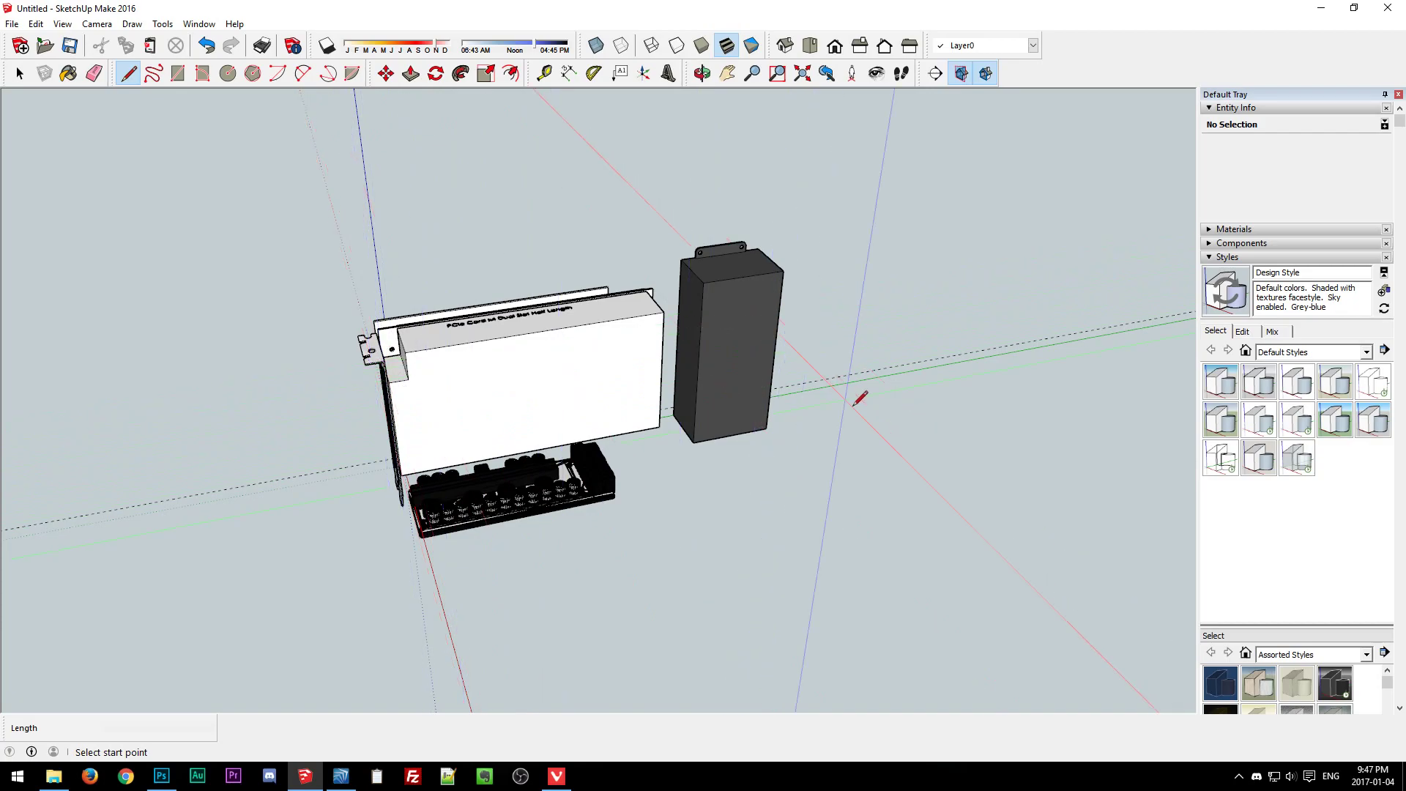
middle_click_drag(769, 307, 668, 707)
middle_click_drag(509, 468, 374, 403)
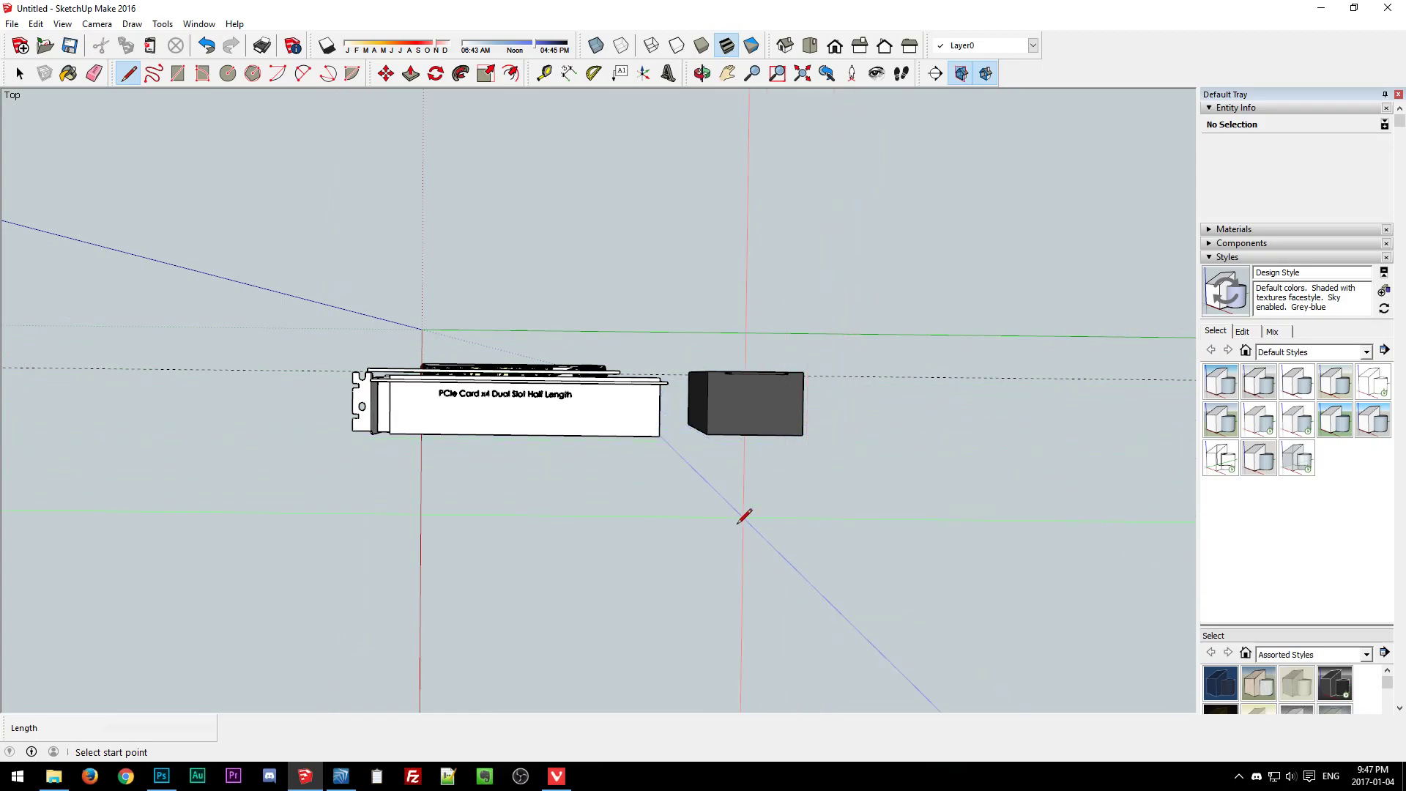
middle_click_drag(704, 561, 860, 382)
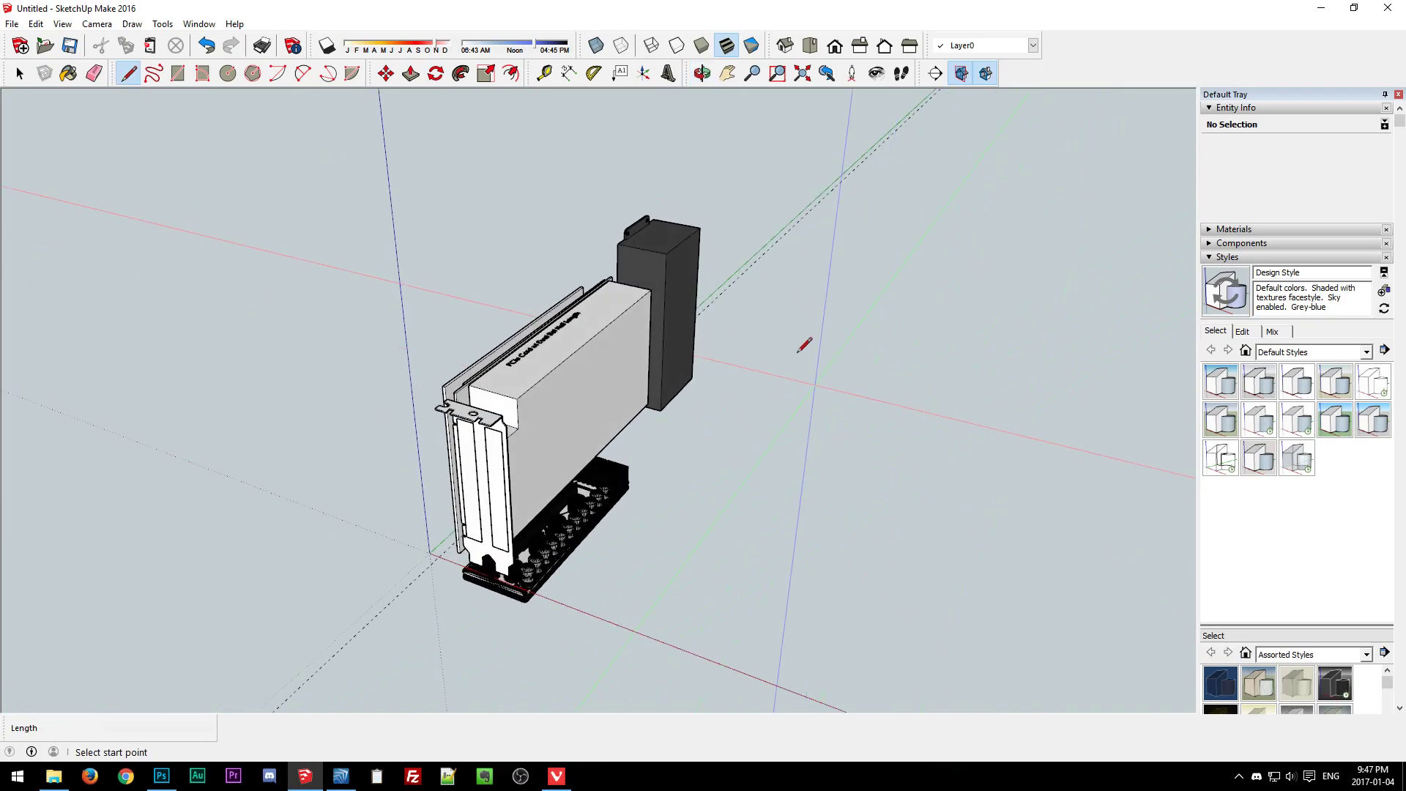
mouse_move(449, 164)
middle_mouse_down()
mouse_move(637, 540)
mouse_move(1062, 496)
middle_mouse_up()
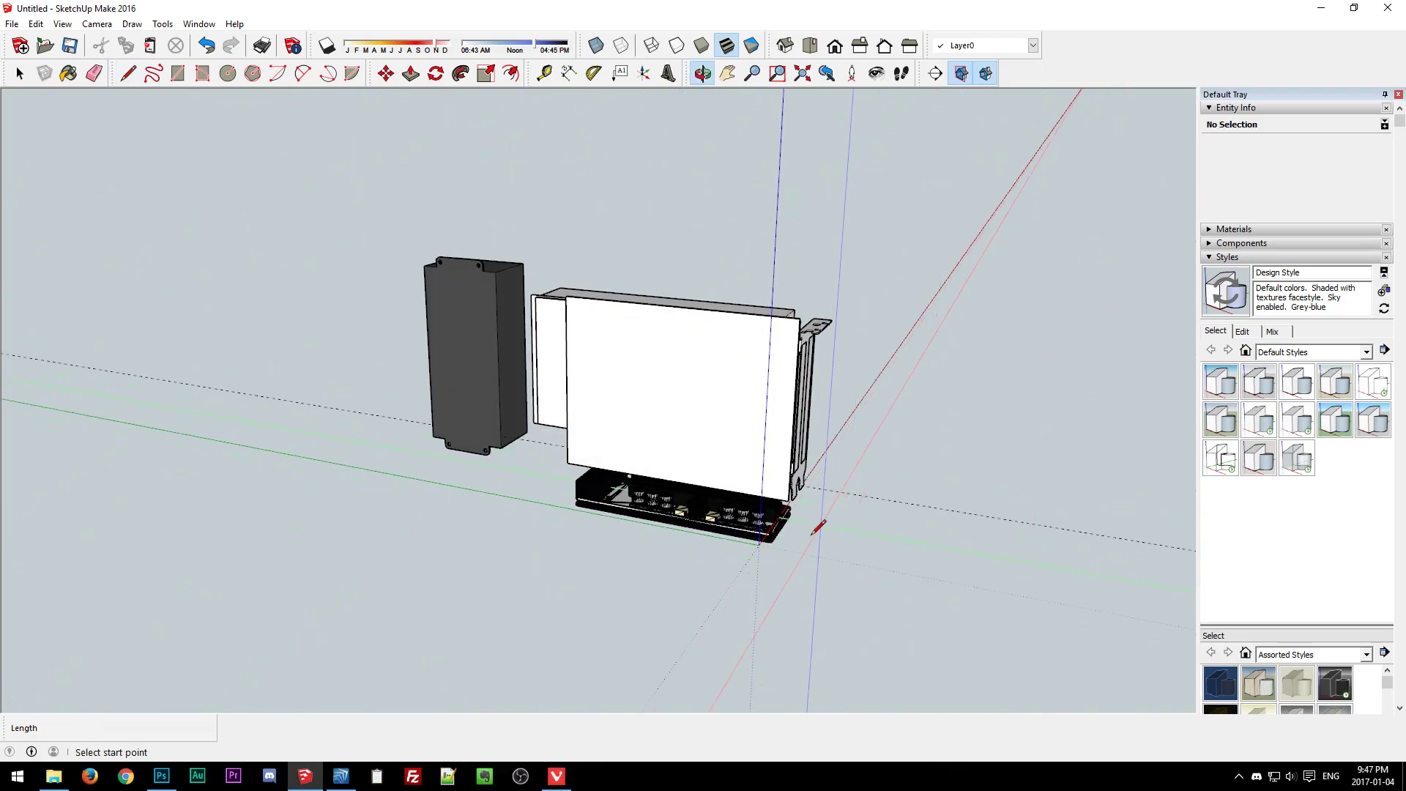
left_click(793, 546)
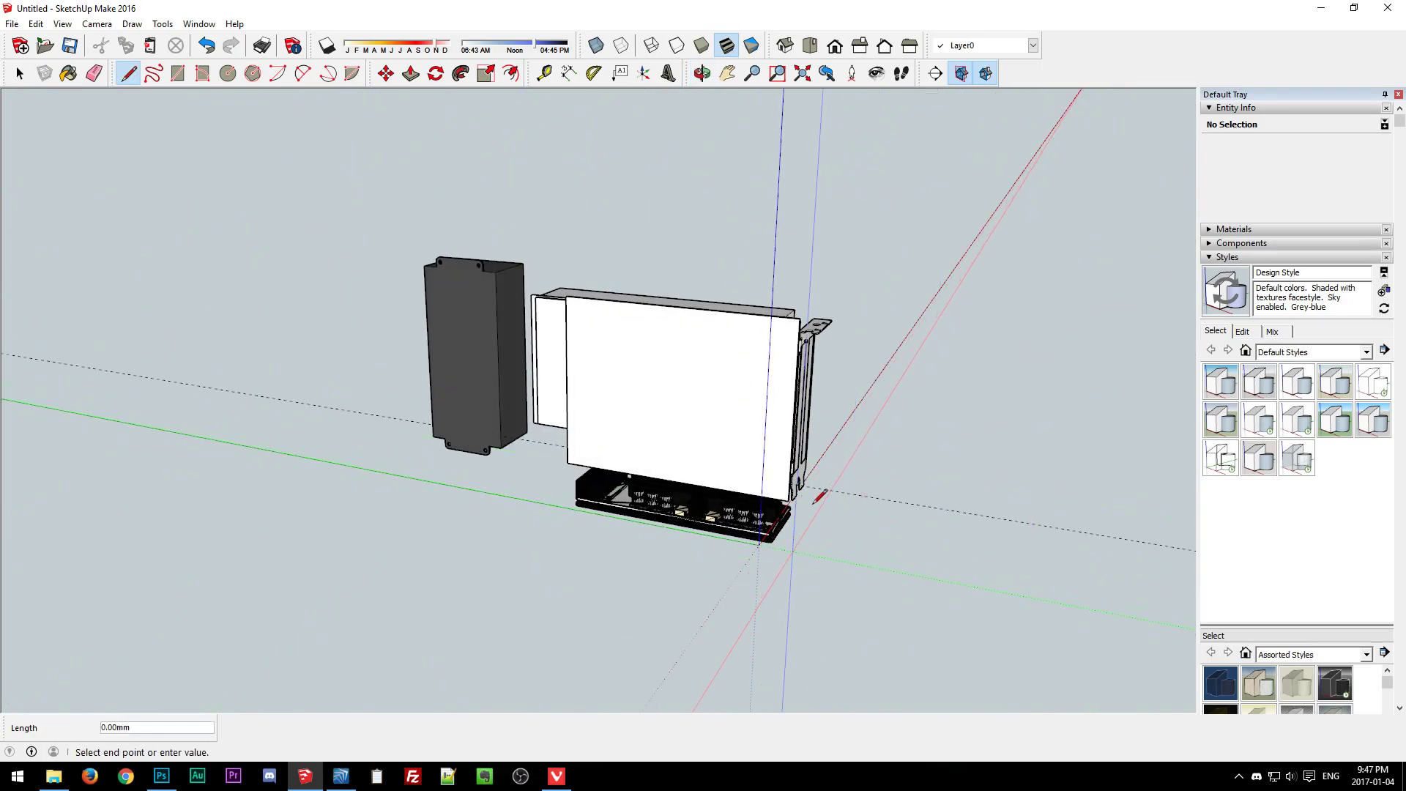
left_click(810, 269)
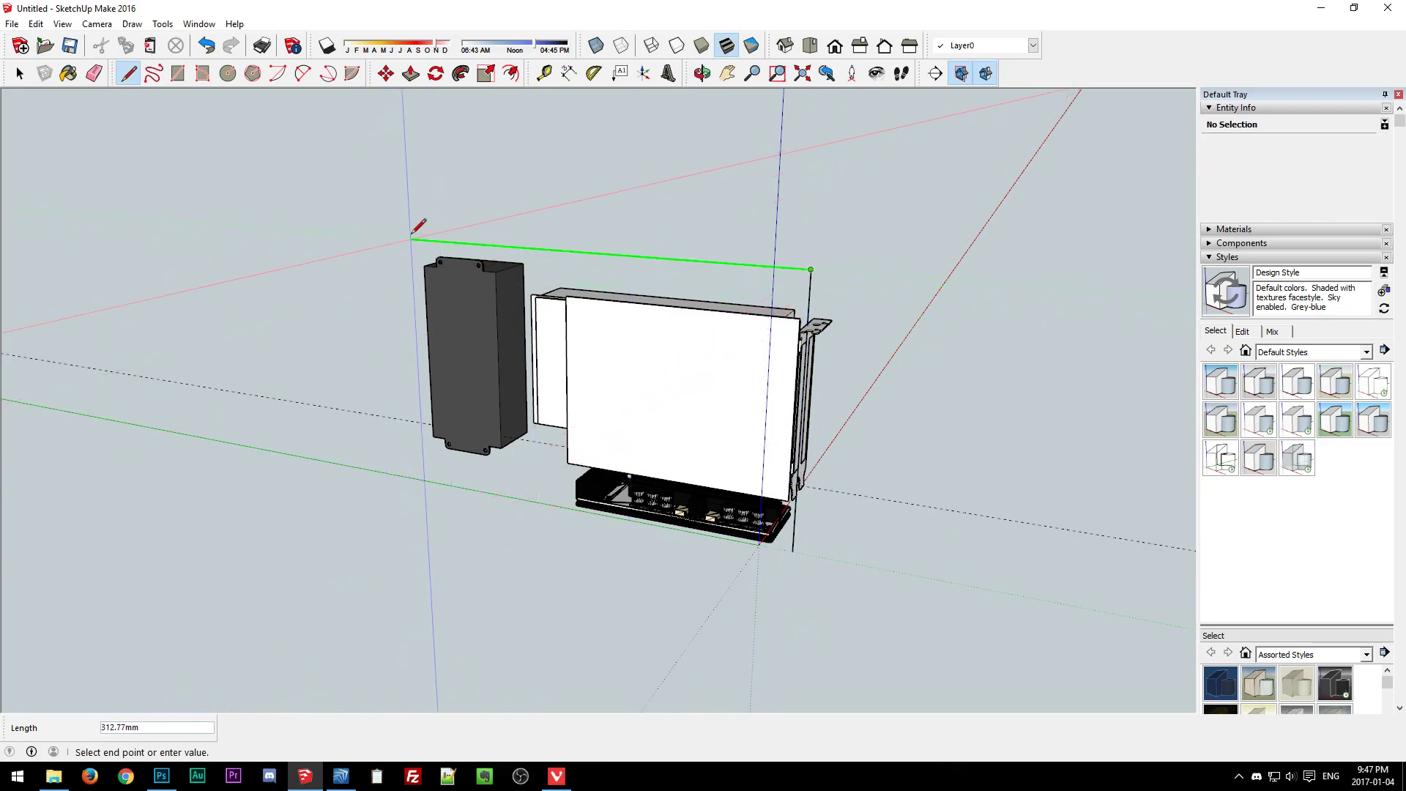
left_click(414, 239)
left_click(802, 542)
left_click(794, 550)
Select the rectangular back panel with its edges and move it about 8.45 mm along the components' thickness direction.
middle_click_drag(942, 476, 543, 393)
key("space")
double_click(558, 301)
key("m")
left_click(853, 394)
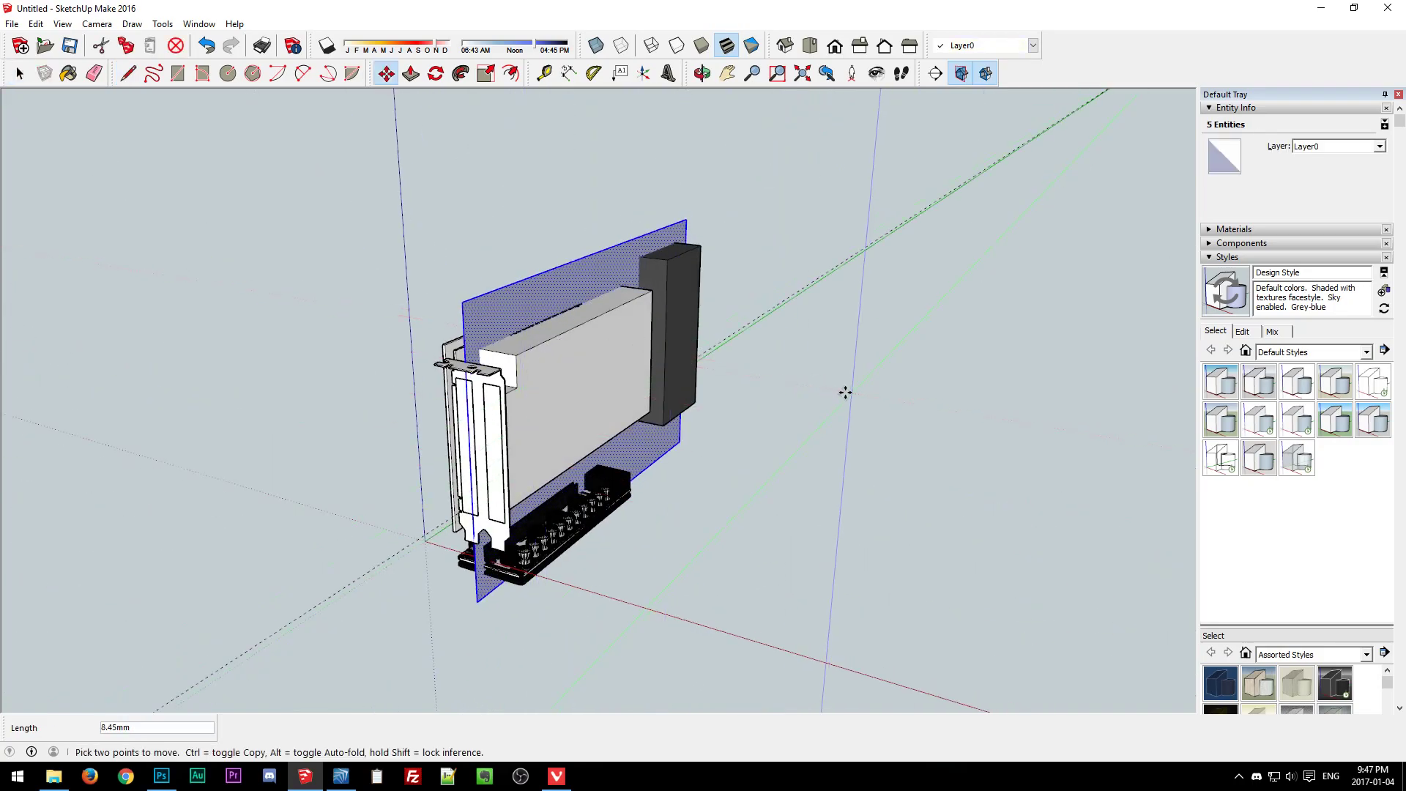
Shorten the back panel by moving its vertical edge on the power unit's side inward toward the unit.
middle_click_drag(799, 416, 436, 259)
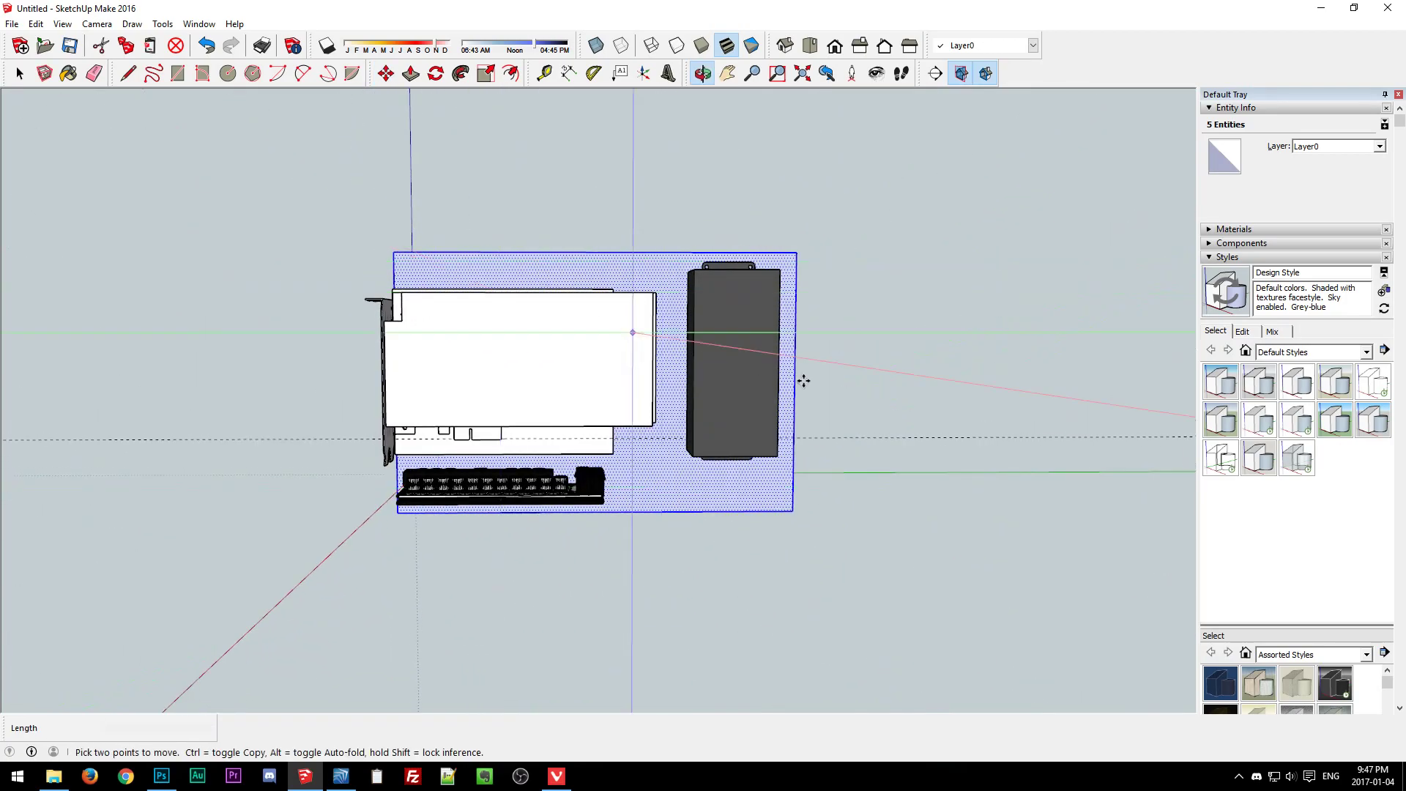
middle_click_drag(793, 376, 794, 241)
key("space")
left_click(815, 299)
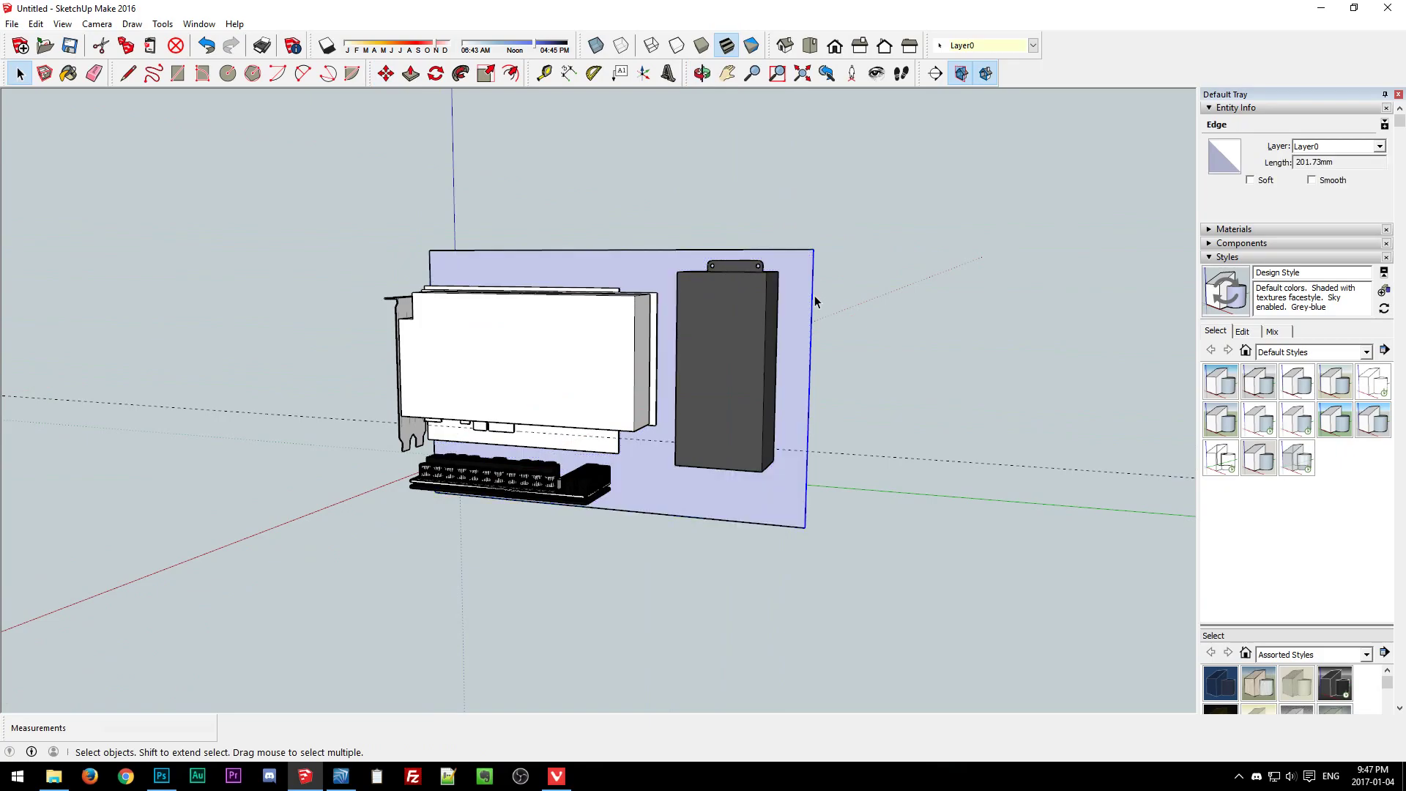
key("m")
left_click(813, 353)
left_click(776, 352)
key("space")
left_click(839, 361)
Draw a full-height end panel at the graphics card's bracket, perpendicular to the back panel and slightly wider than the components.
middle_click_drag(842, 361, 1040, 501)
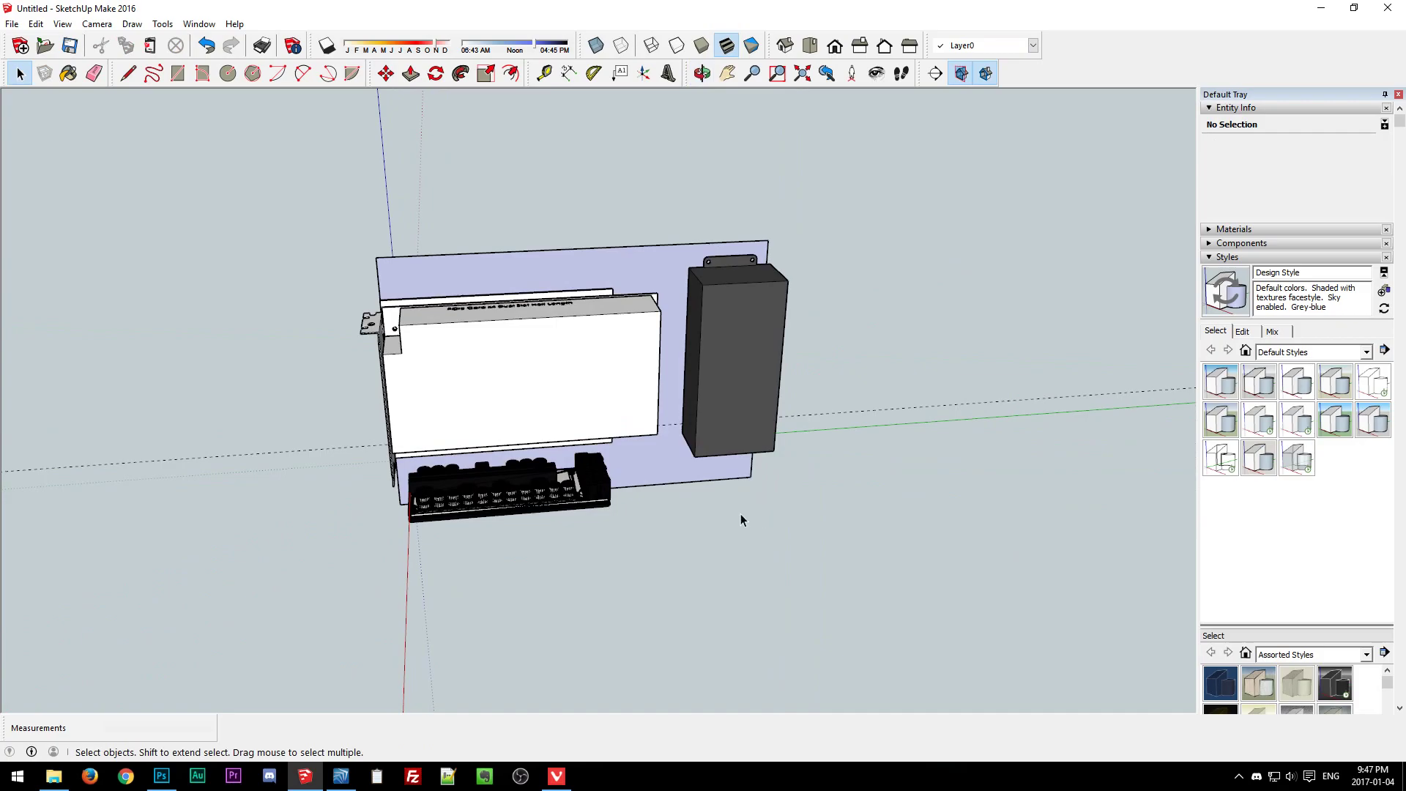
middle_click_drag(741, 518, 1044, 509)
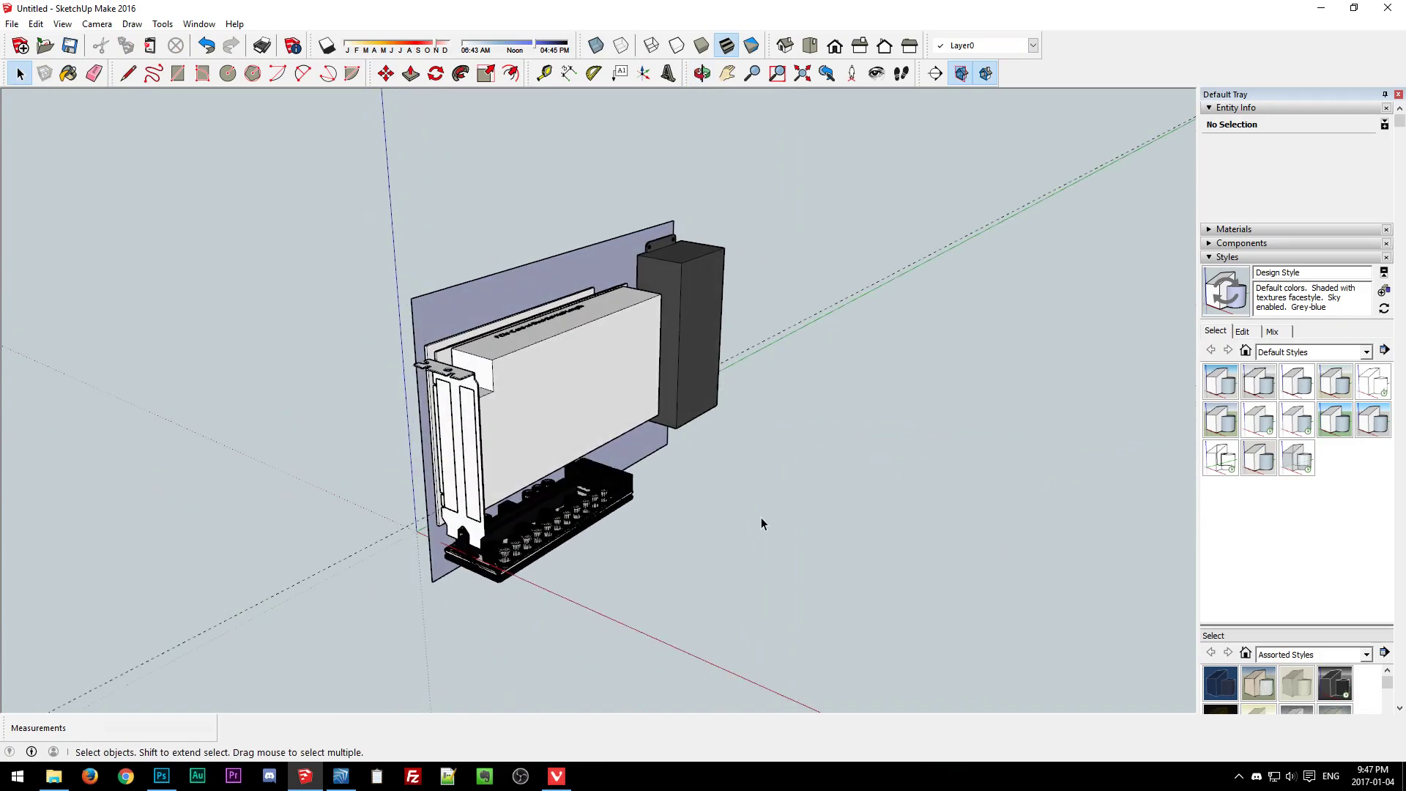
key("l")
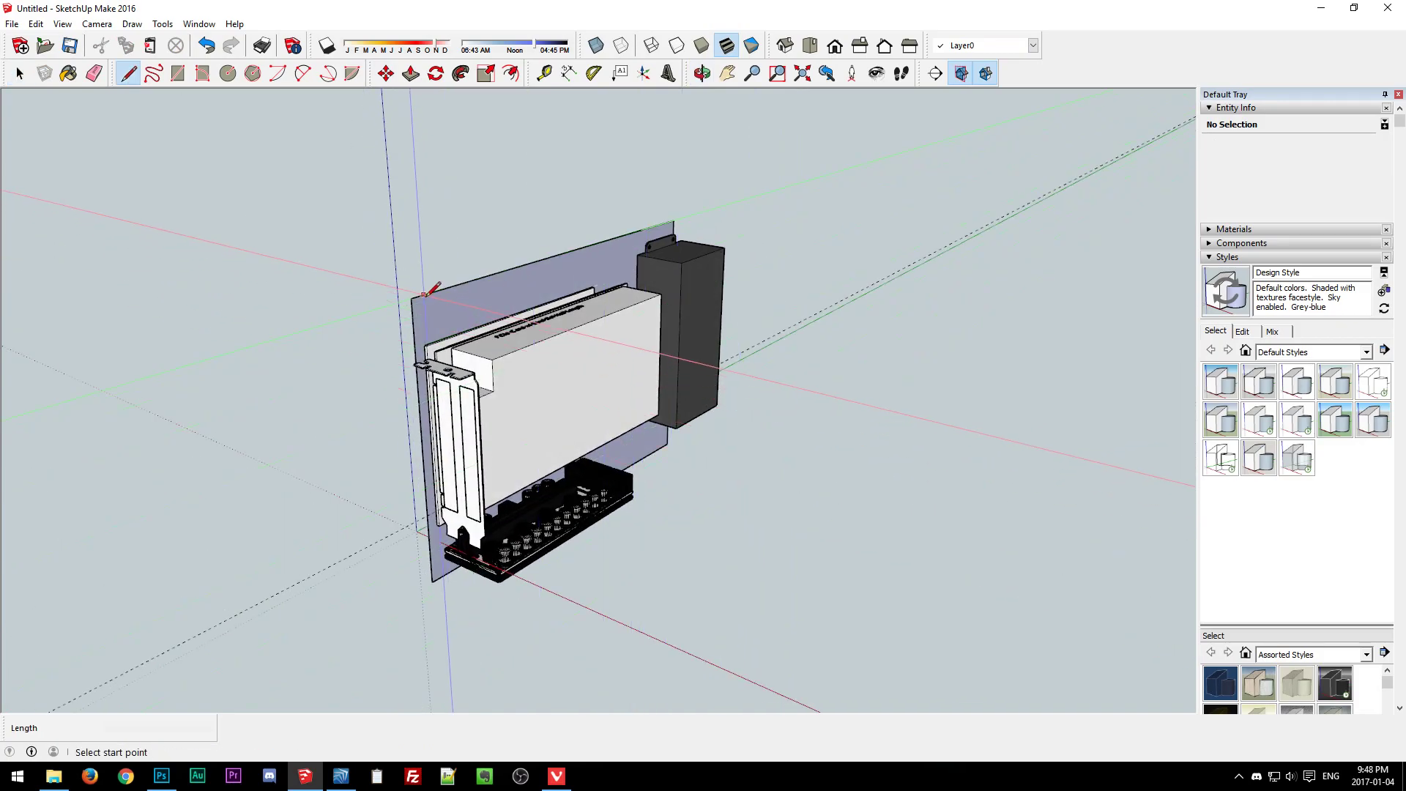
left_click(411, 299)
middle_click_drag(443, 300, 703, 317)
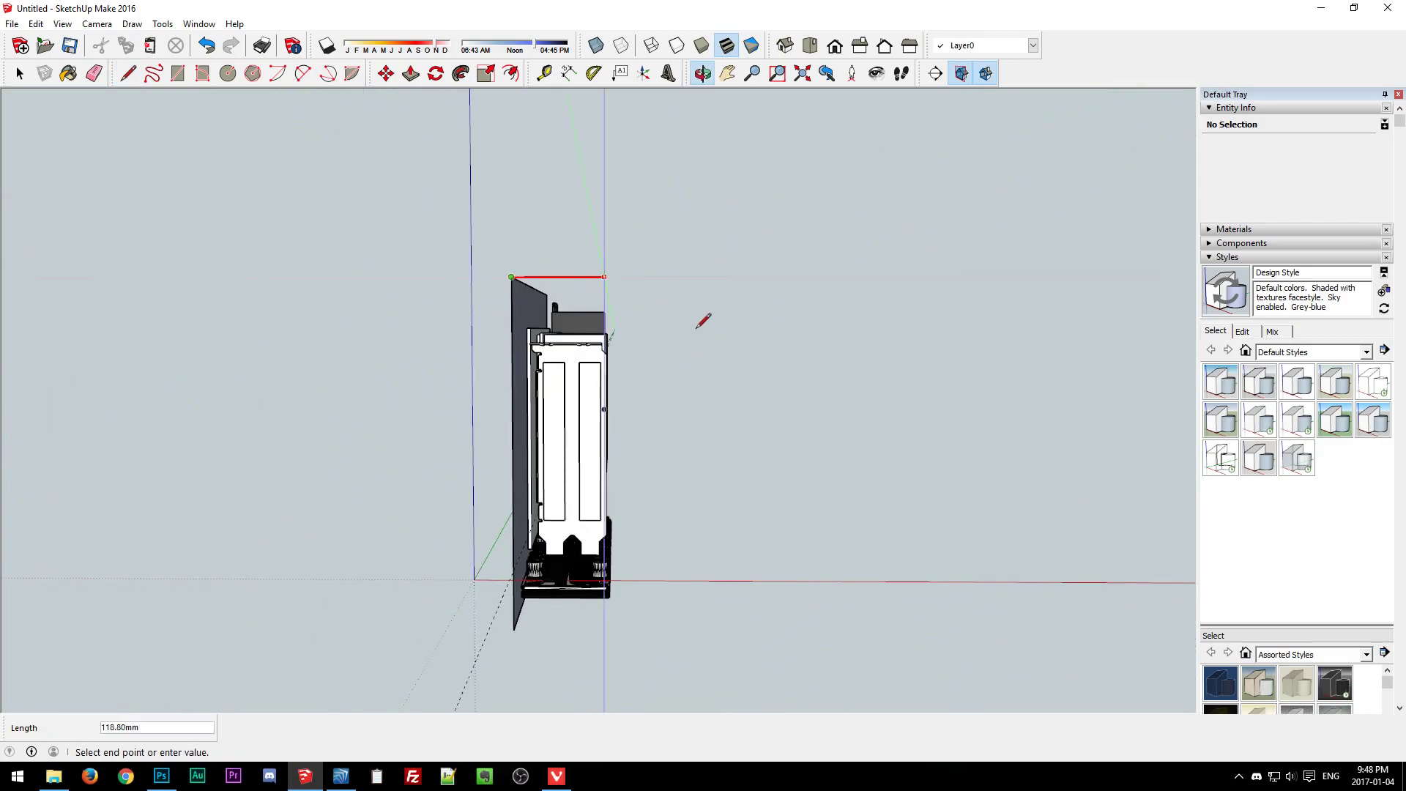
left_click(619, 275)
left_click(517, 628, "shift")
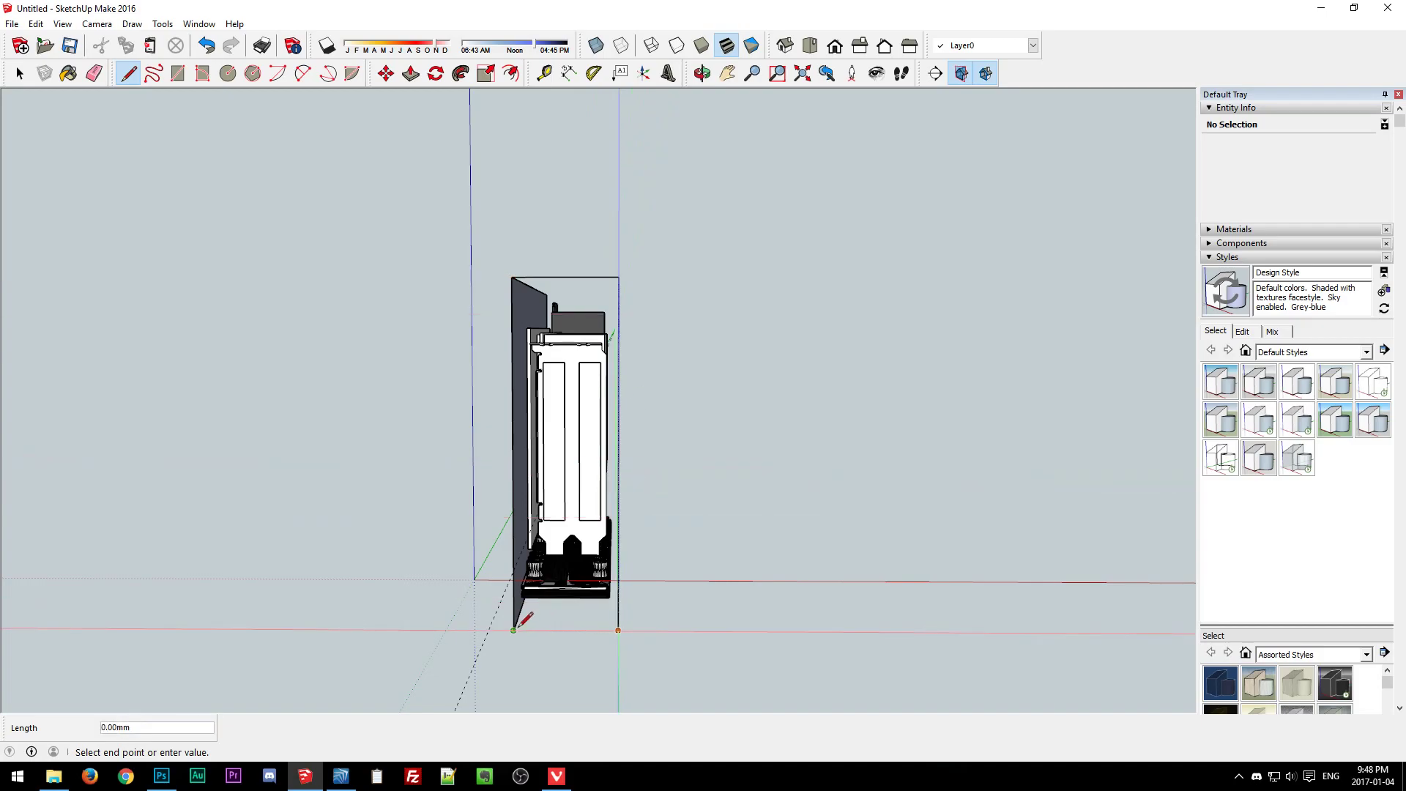
left_click(514, 629)
key("space")
Select the bracket-end panel together with its bounding edges.
middle_click_drag(841, 460, 352, 670)
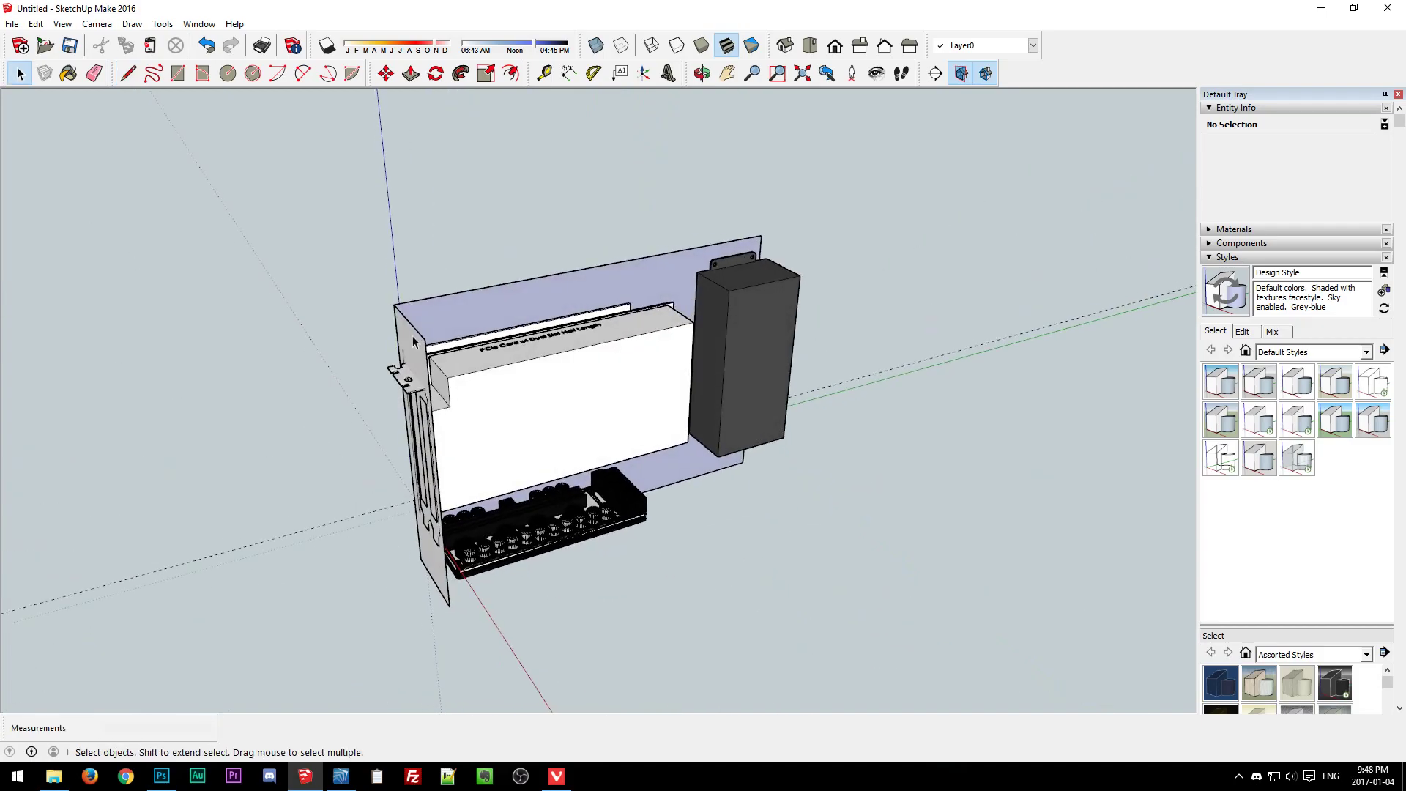
double_click(414, 349)
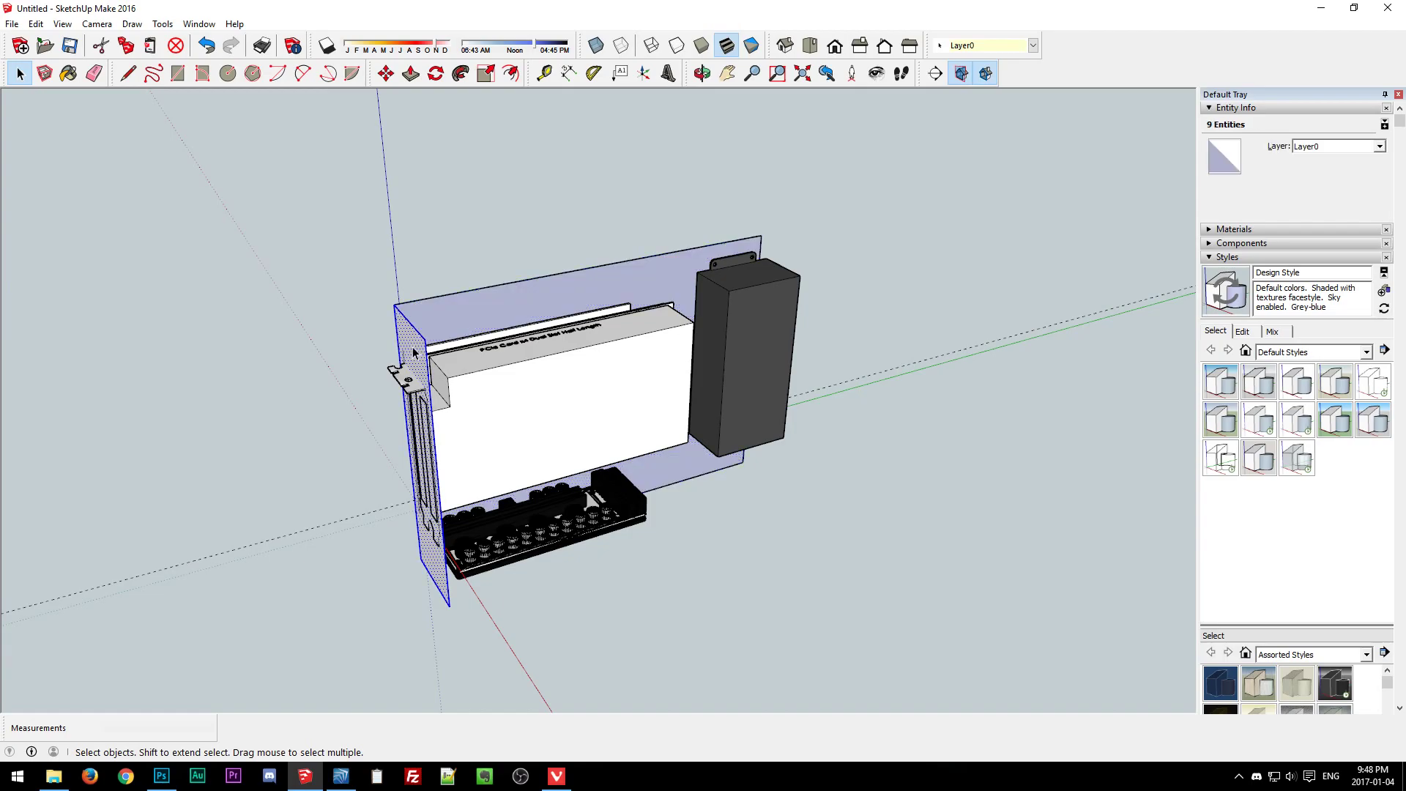
key("m")
left_click(424, 340)
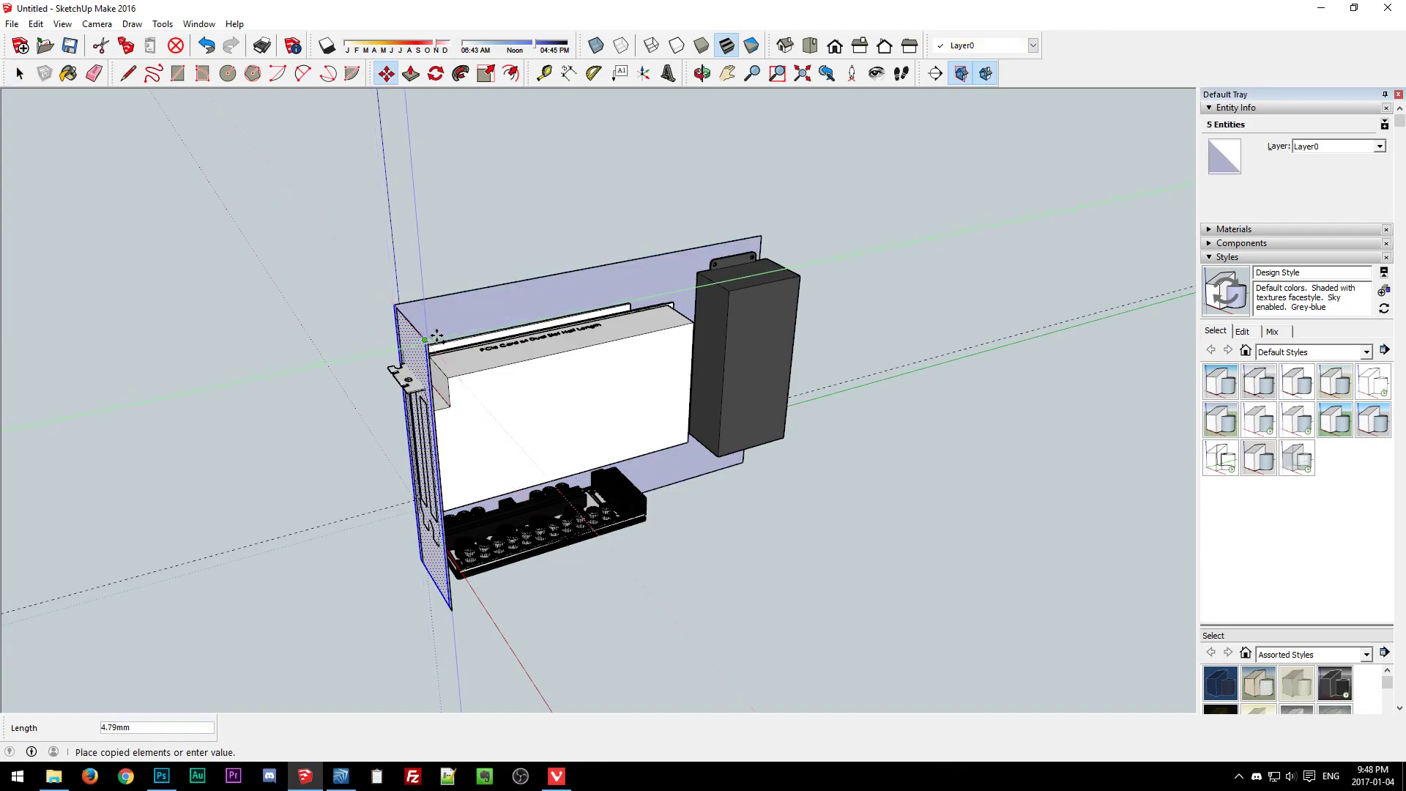
key("ctrl")
key("Escape")
key("space")
Copy the selected end panel along the green axis to the back panel's opposite edge beside the power unit.
key("m")
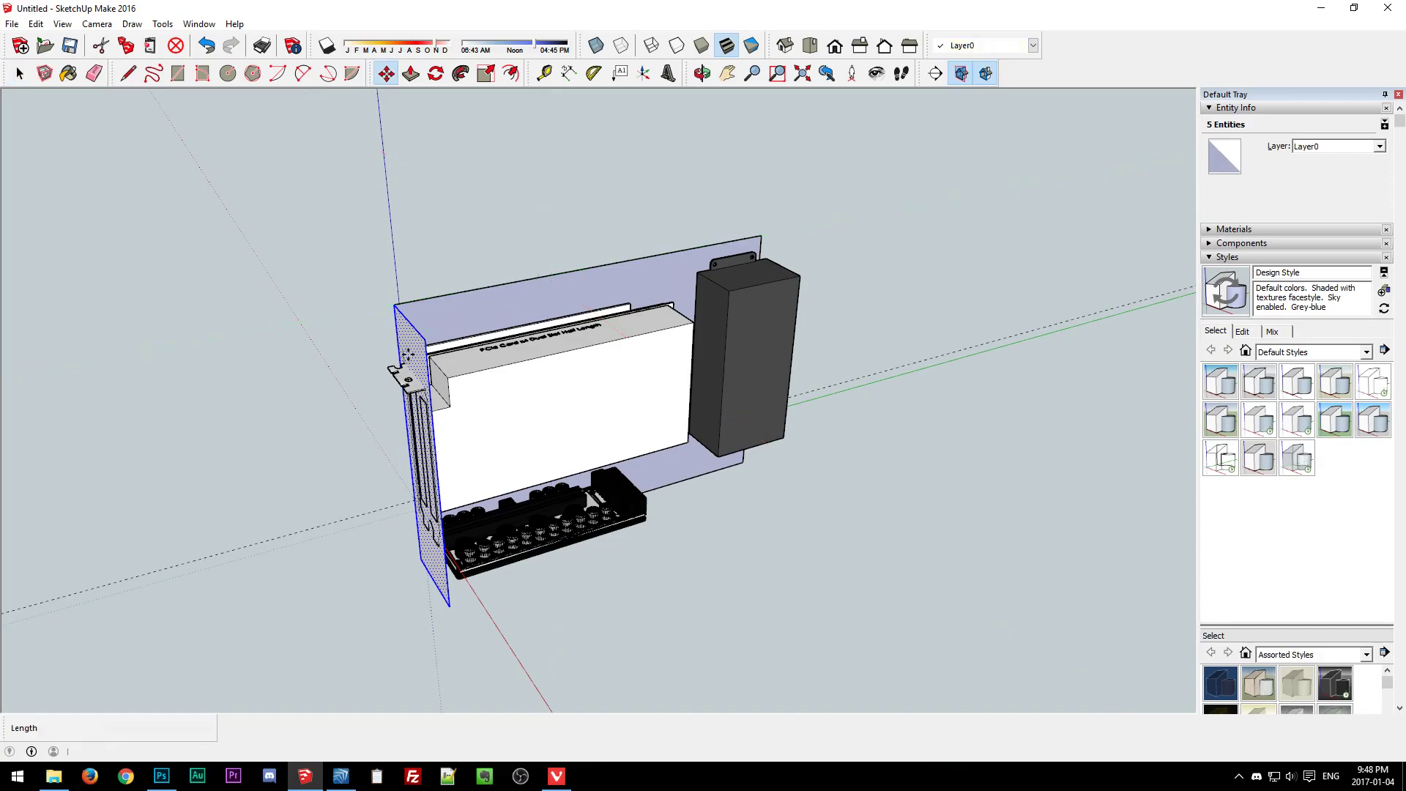
left_click(427, 341)
key("ctrl")
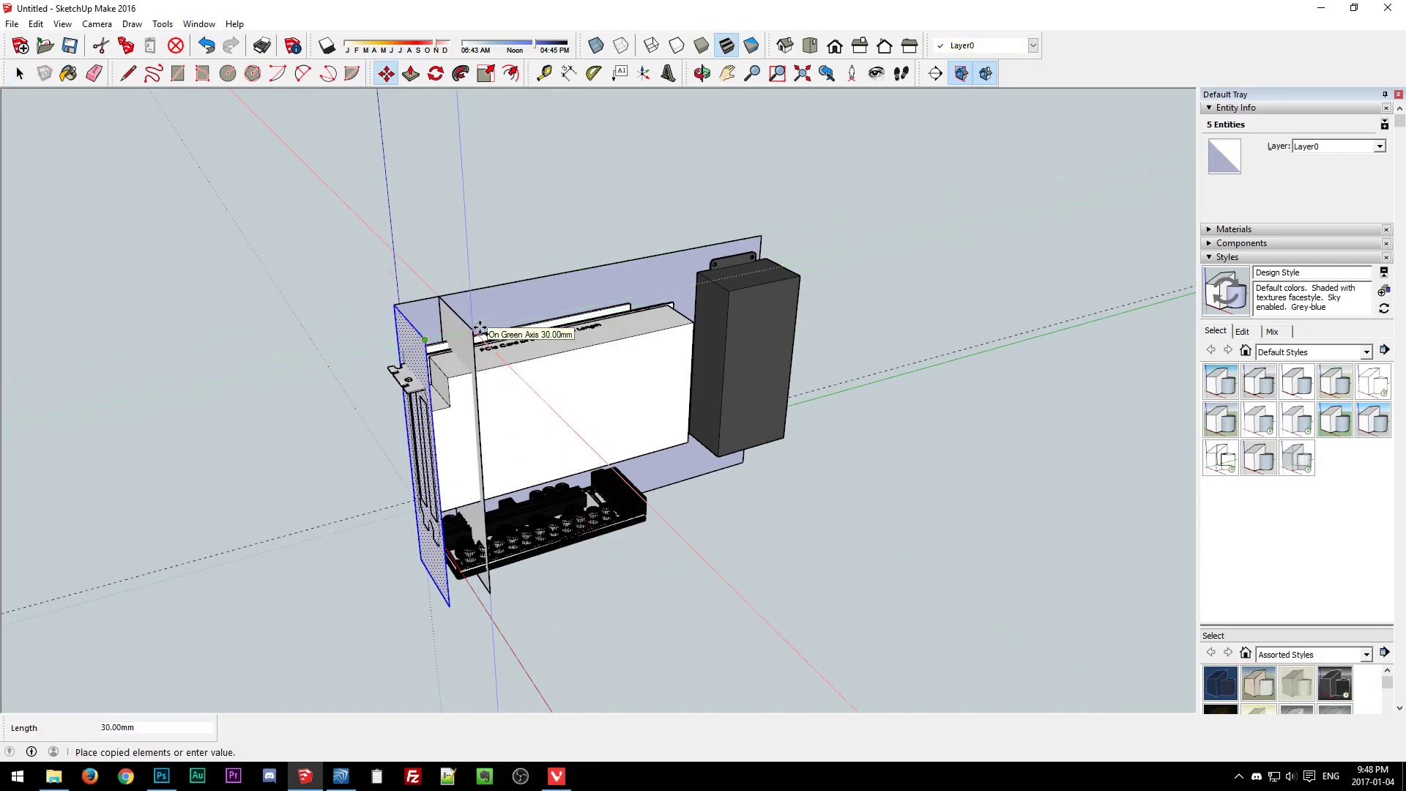
left_click(762, 237)
key("space")
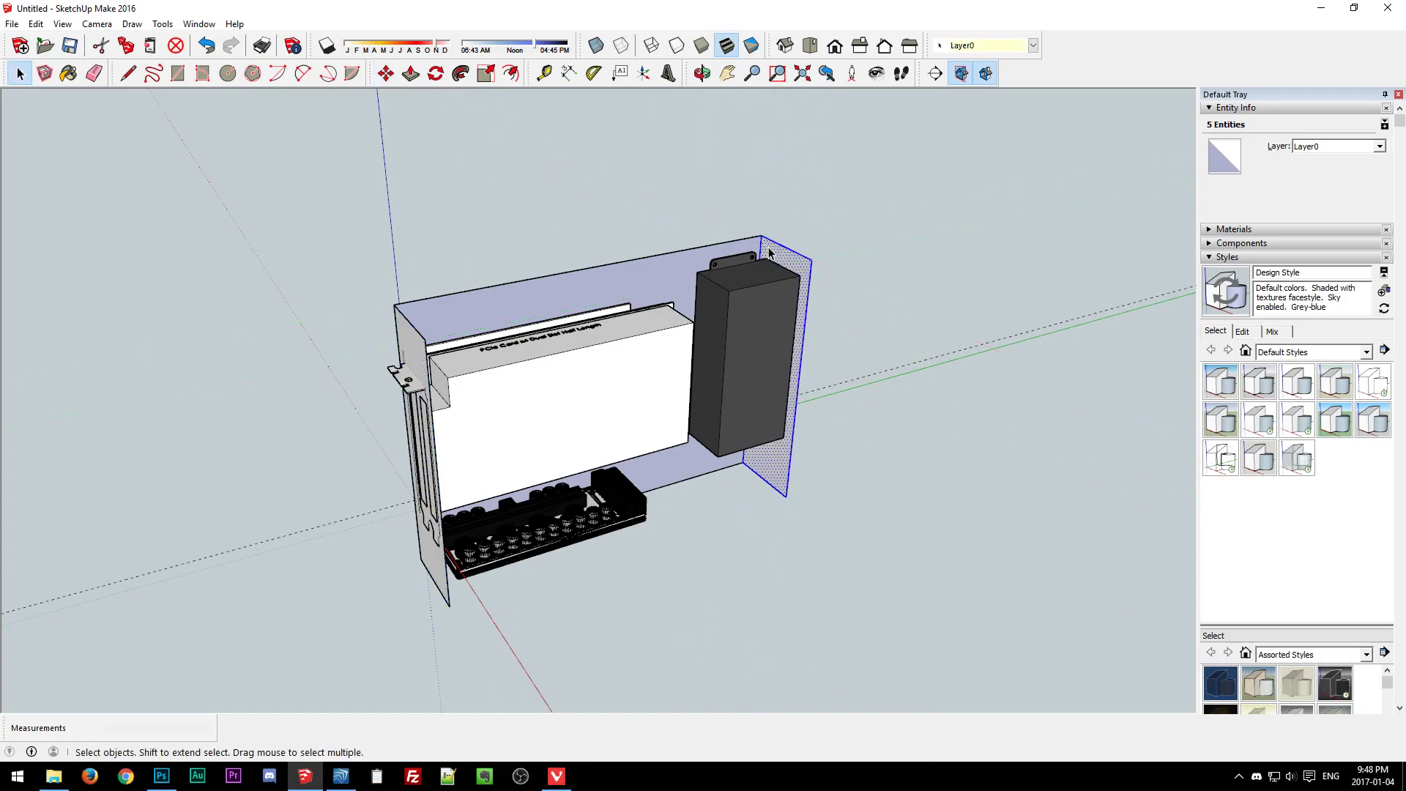
Examine the three-sided enclosure from behind and from the bracket end, checking how the panels surround the graphics card.
left_click(771, 255)
left_click(500, 320)
left_click(352, 613)
middle_click_drag(346, 548, 633, 355)
left_click(582, 341)
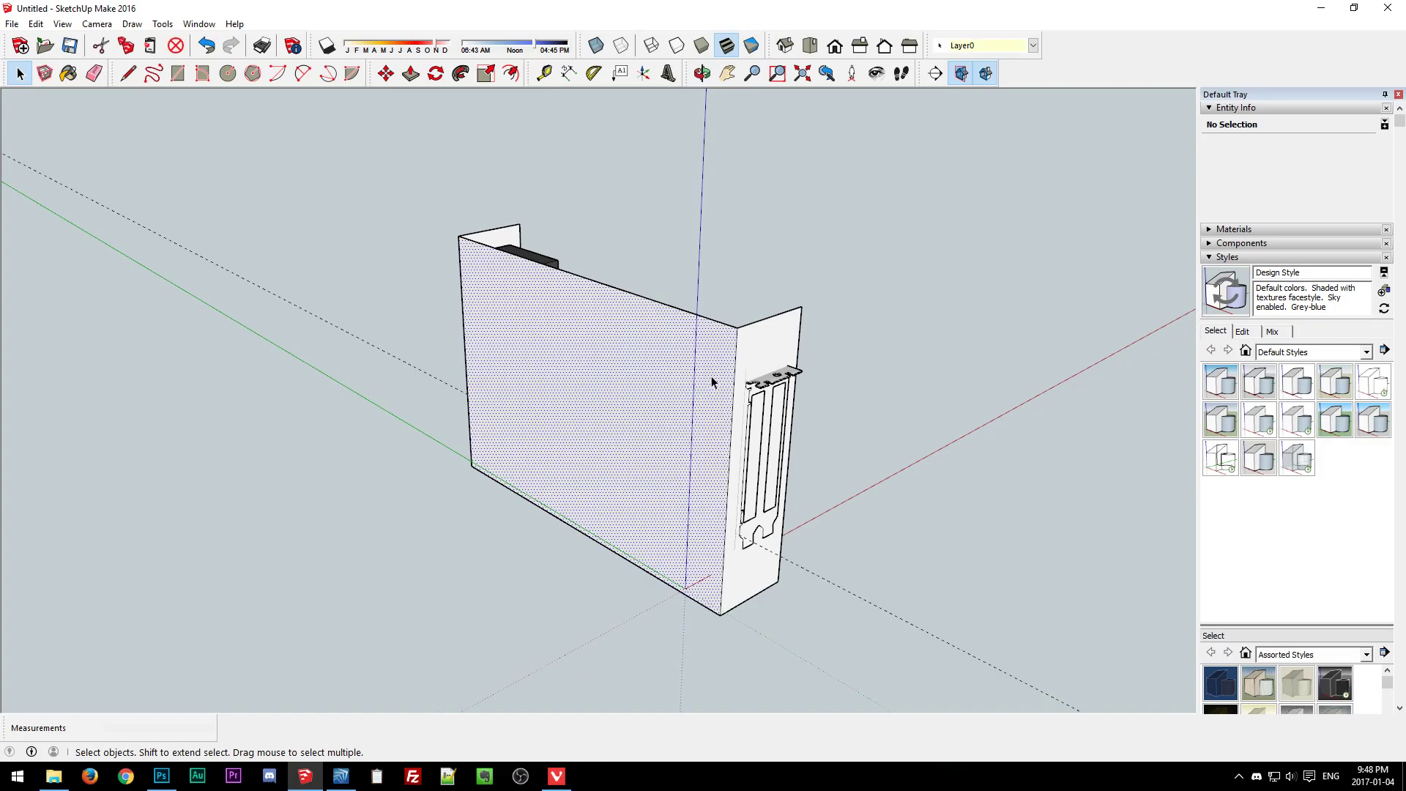
middle_click_drag(716, 405, 635, 334)
left_click(535, 395)
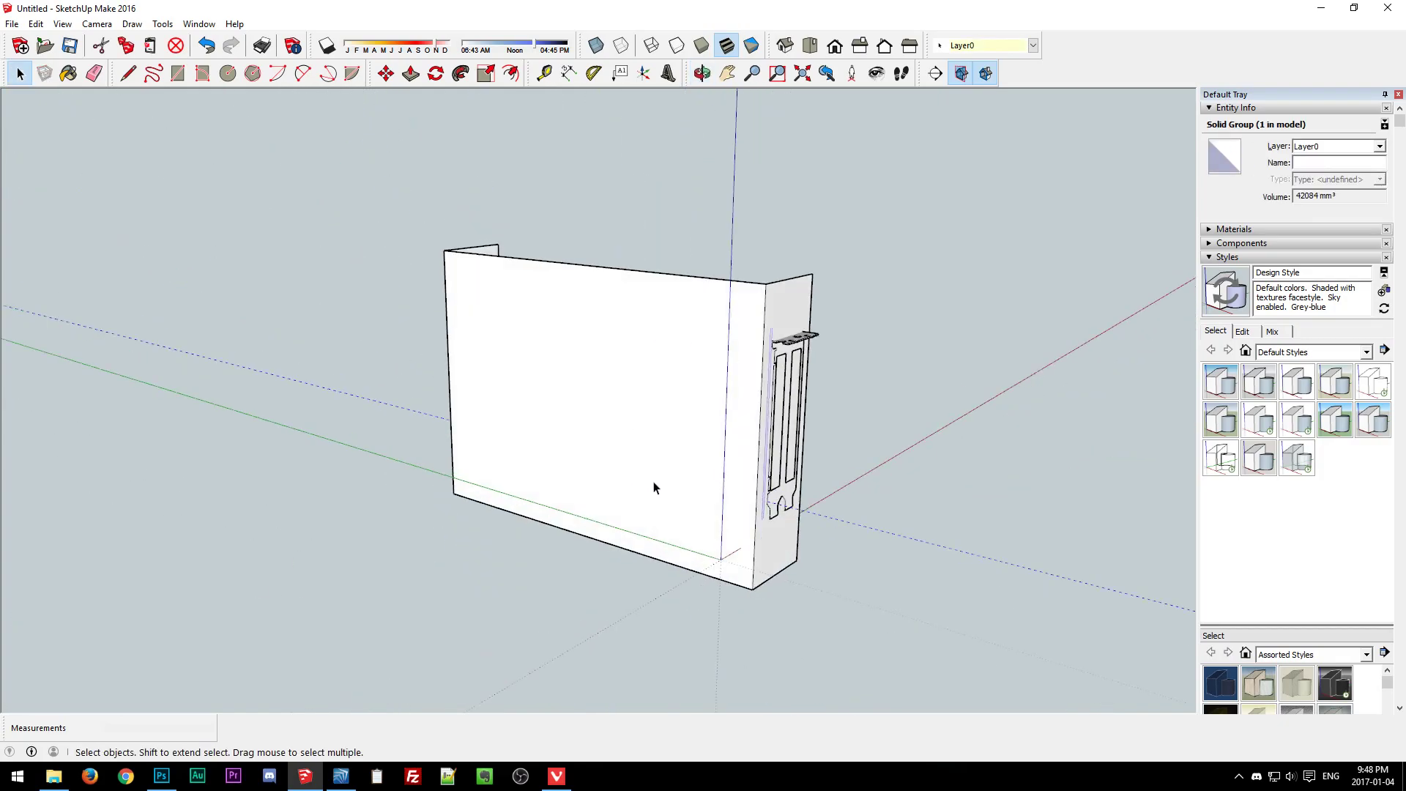
middle_click_drag(674, 443, 191, 487)
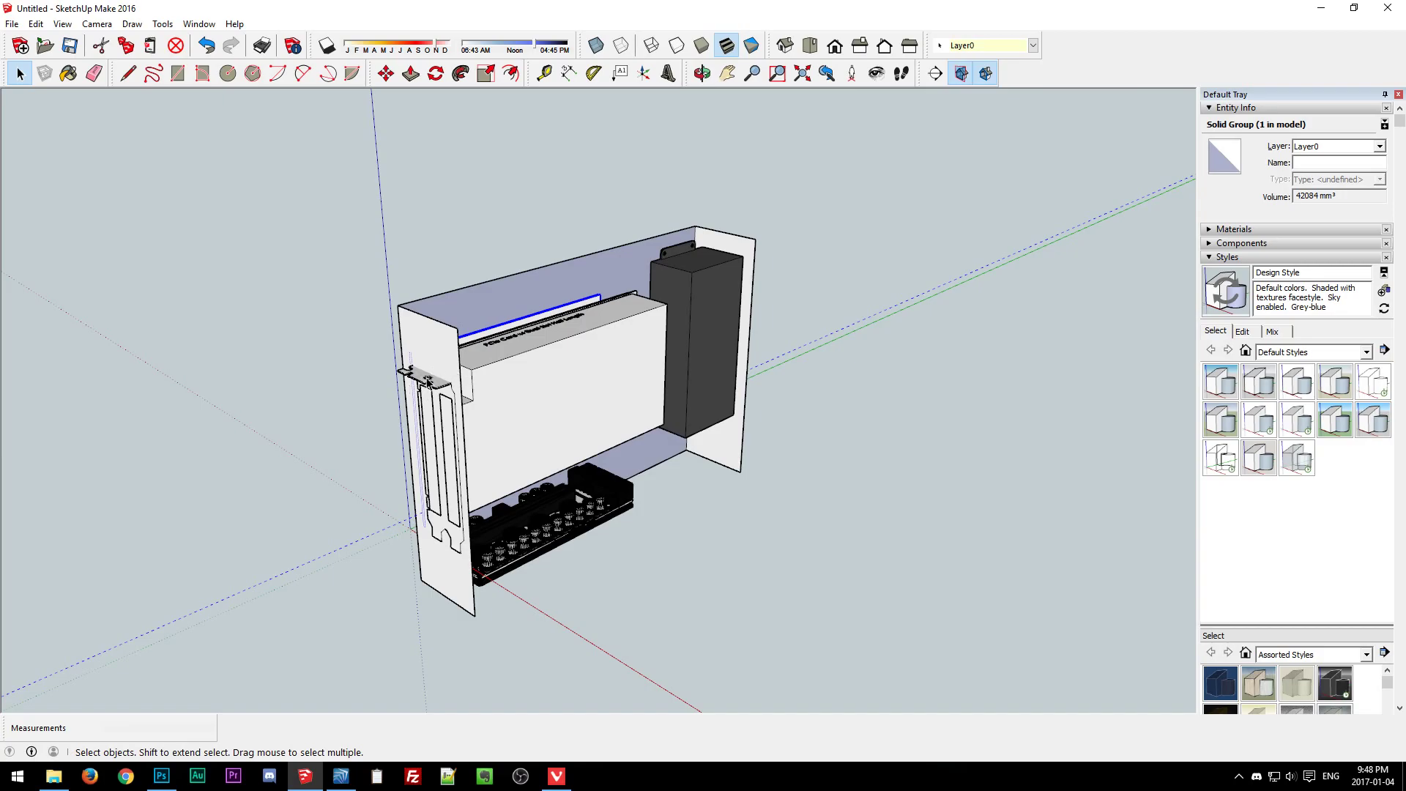
middle_click_drag(405, 448, 552, 383)
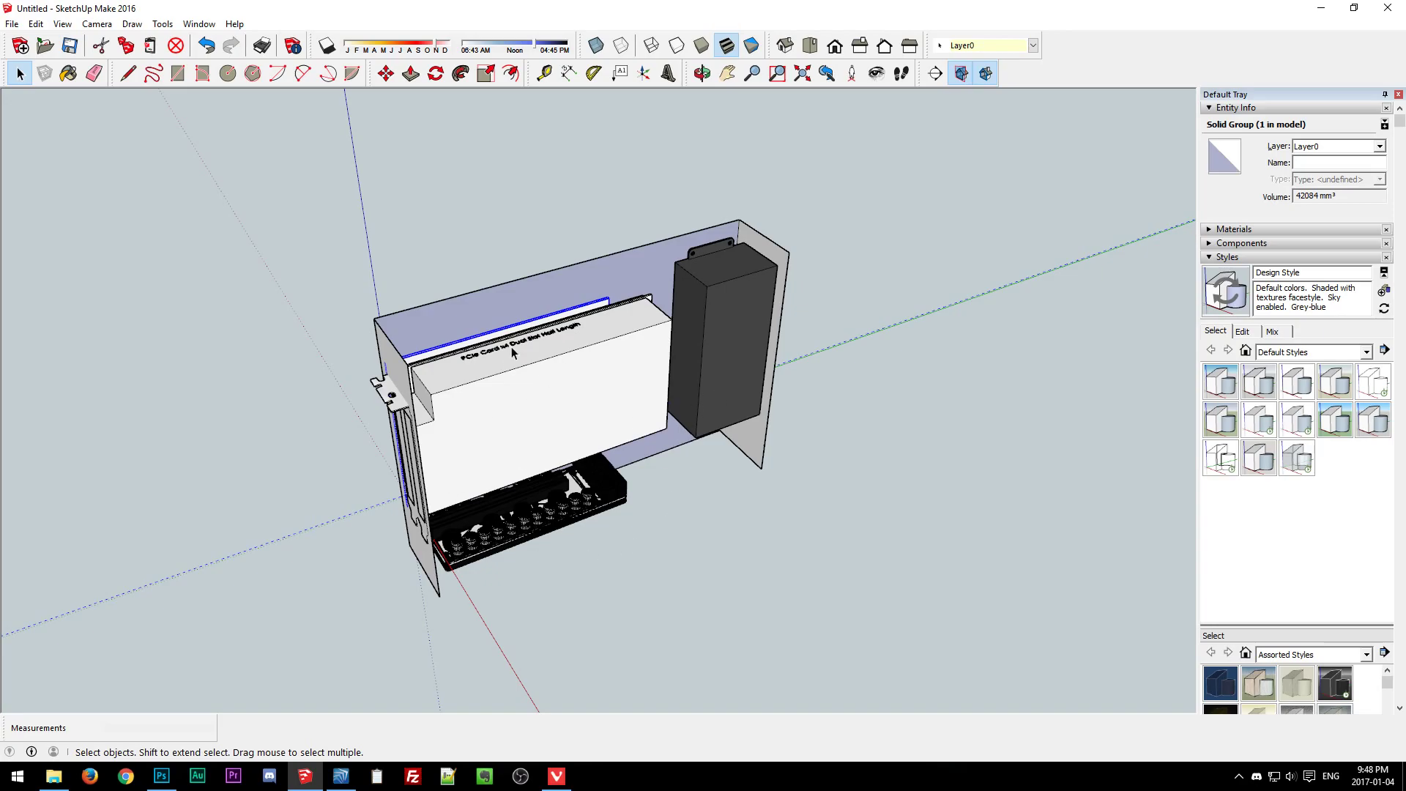
left_click(697, 571)
Examine the power unit's fit against its end panel and the space beneath it next to the board.
middle_click_drag(843, 459, 288, 379)
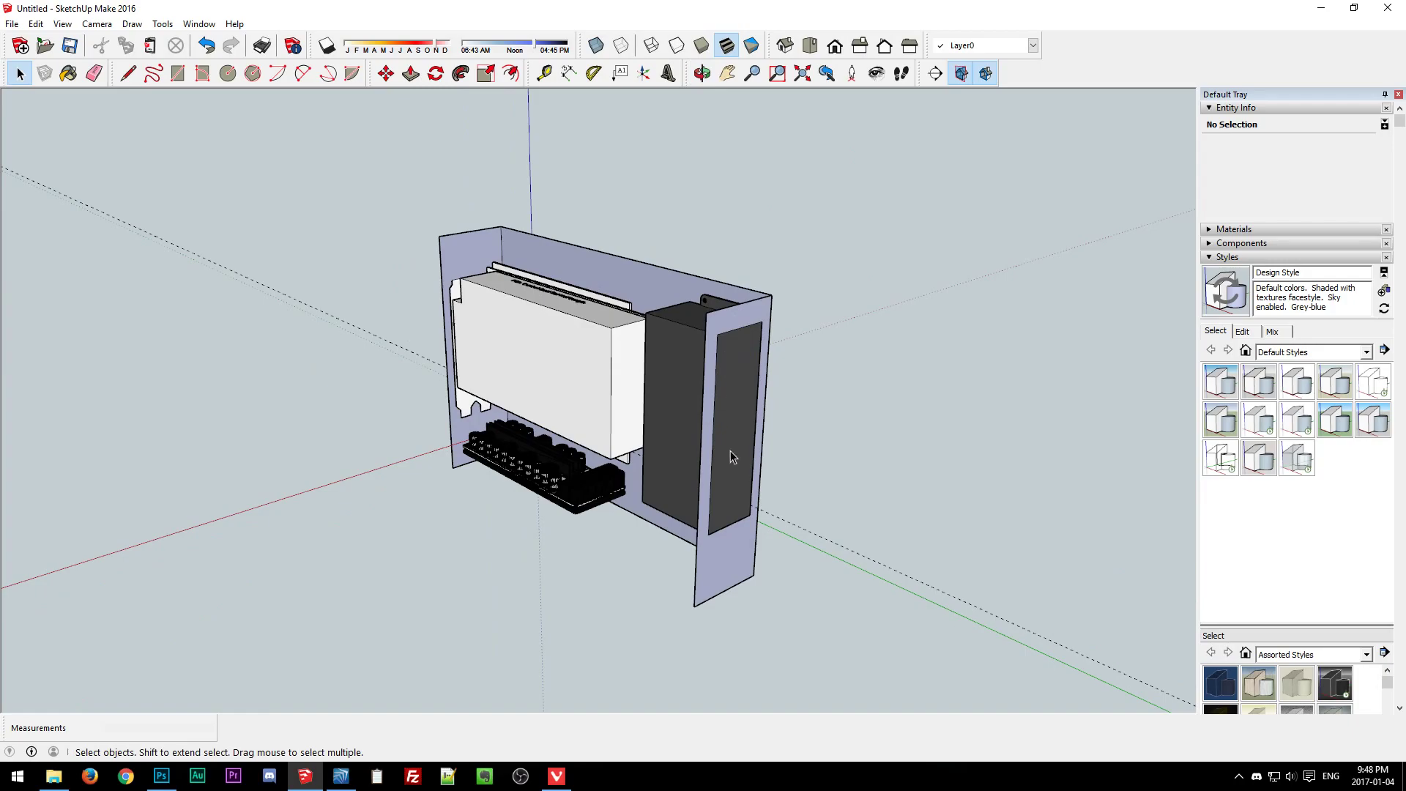
left_click(736, 573)
left_click(646, 609)
middle_click_drag(647, 609, 501, 462)
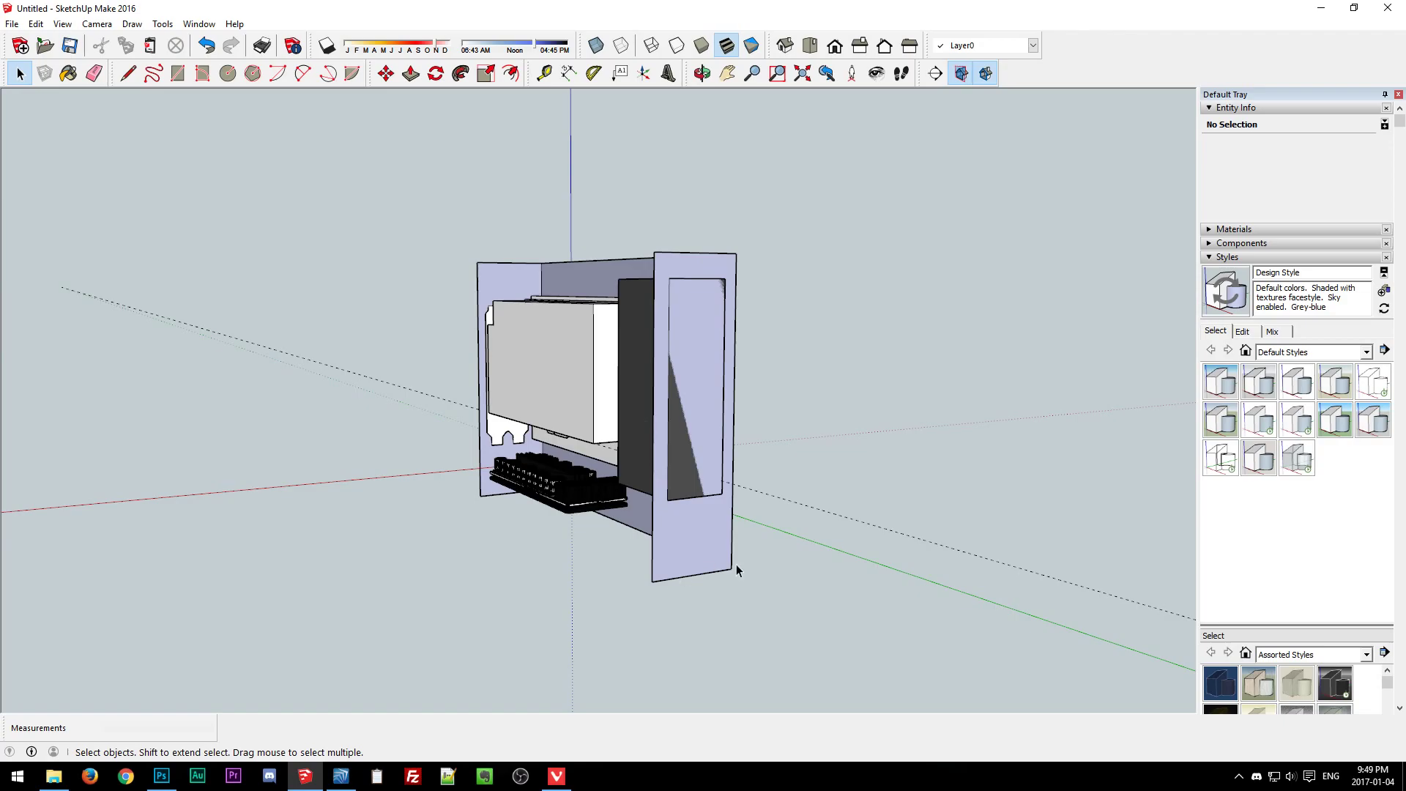
middle_click_drag(390, 500, 901, 600)
middle_click_drag(745, 392, 815, 484)
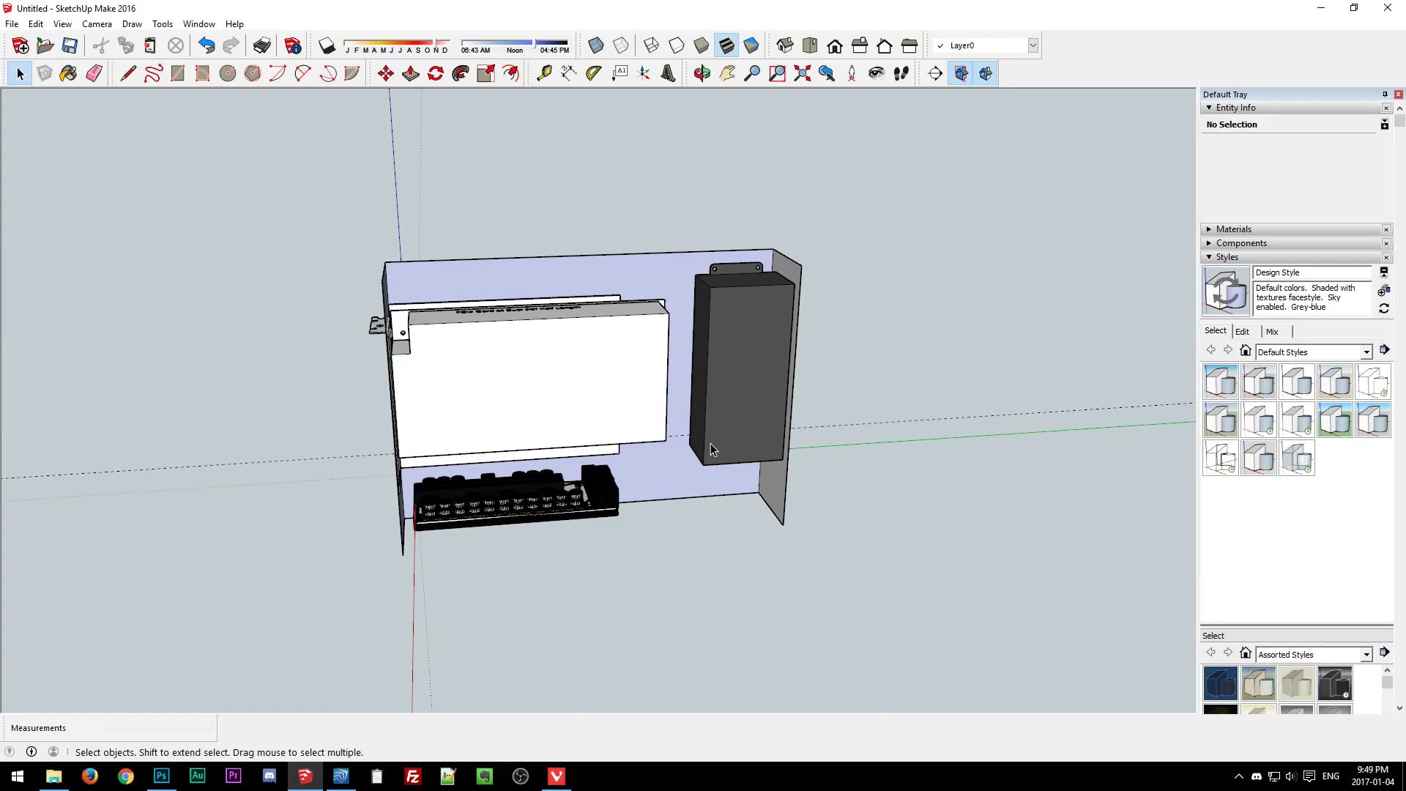
left_click(694, 486)
left_click(710, 583)
middle_click_drag(353, 521, 368, 554)
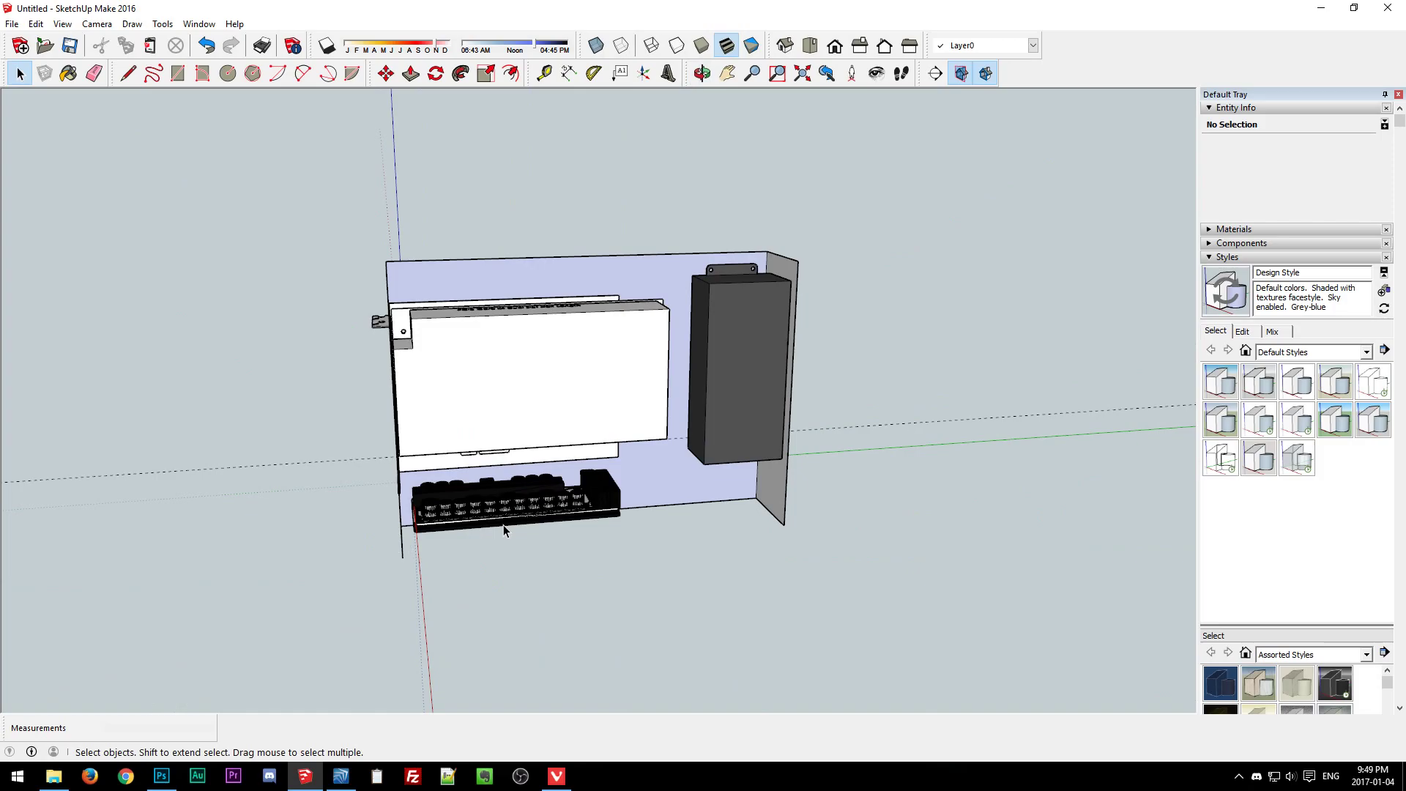
middle_click_drag(755, 569, 437, 610)
Switch to the Vivaldi browser and close its History tab.
left_click(340, 776)
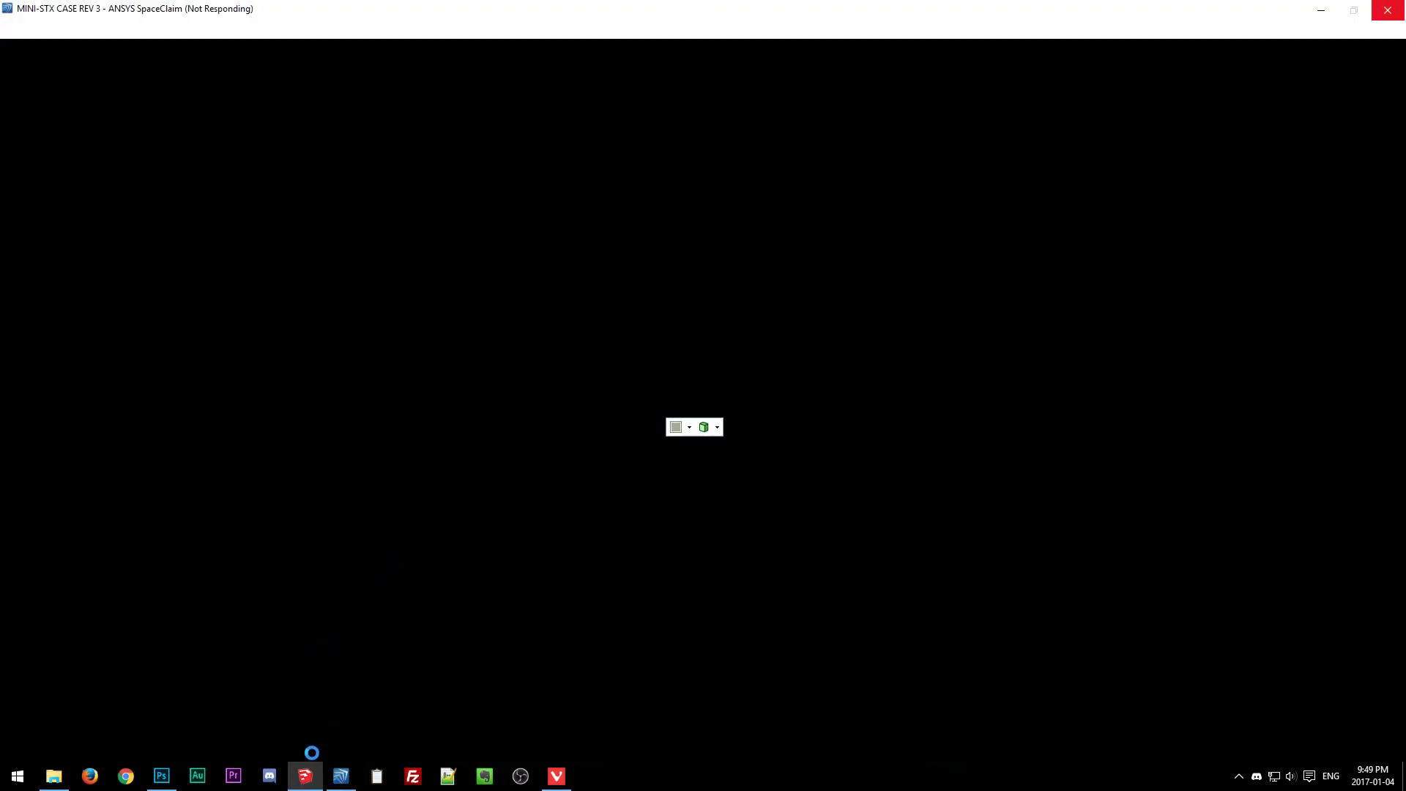
left_click(556, 776)
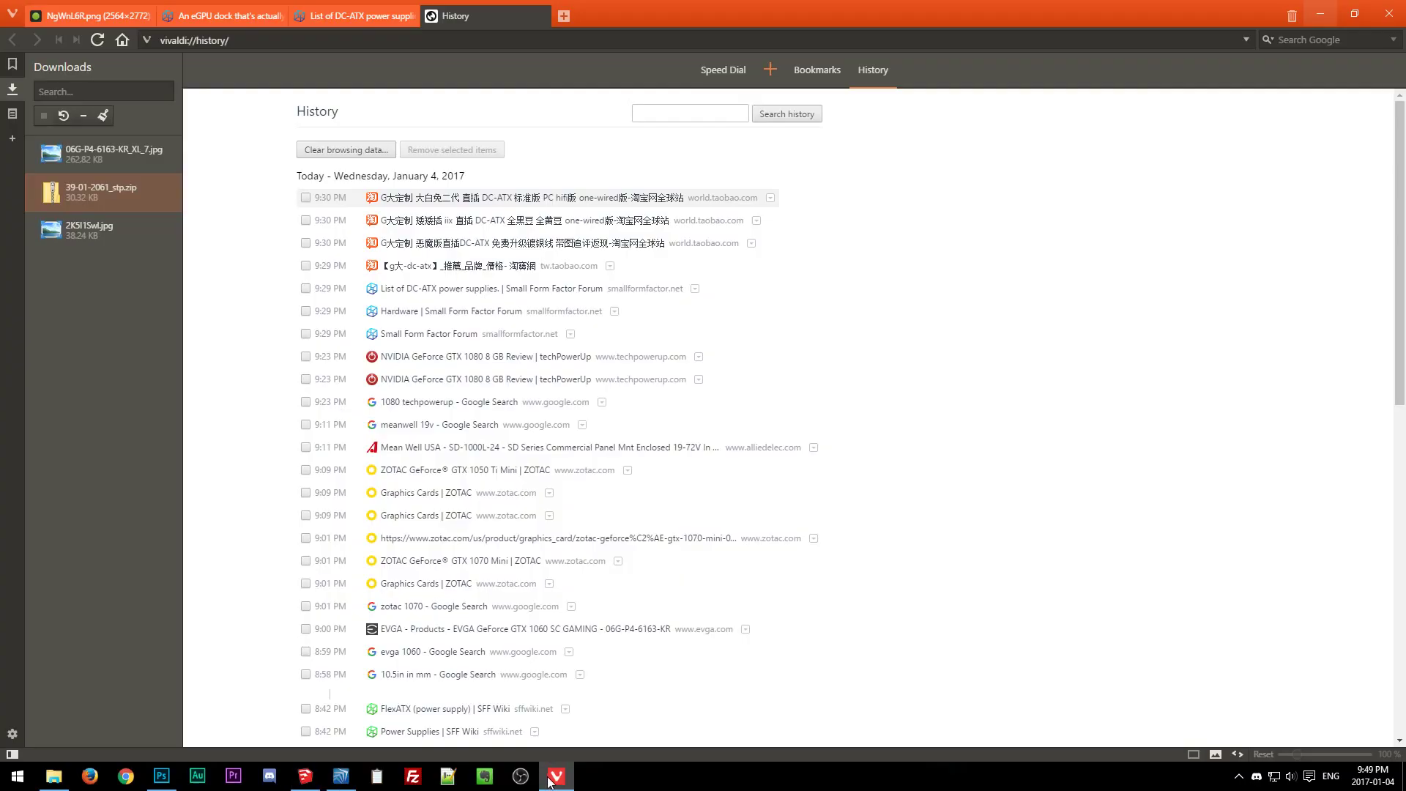
middle_click(477, 23)
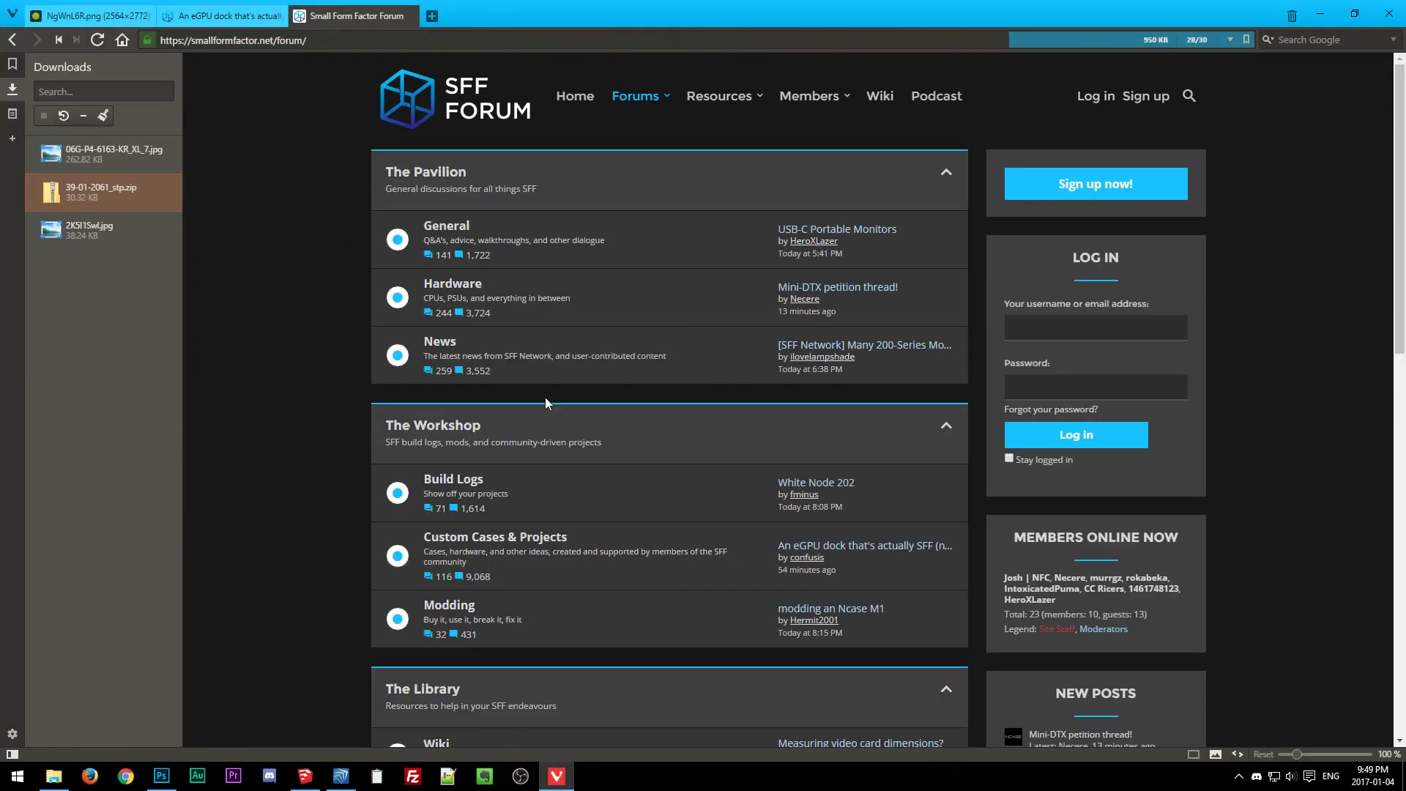
Open SFF Forum's Custom Cases & Projects section and go to page 14 of the STX160.0 power unit thread.
left_click(477, 543)
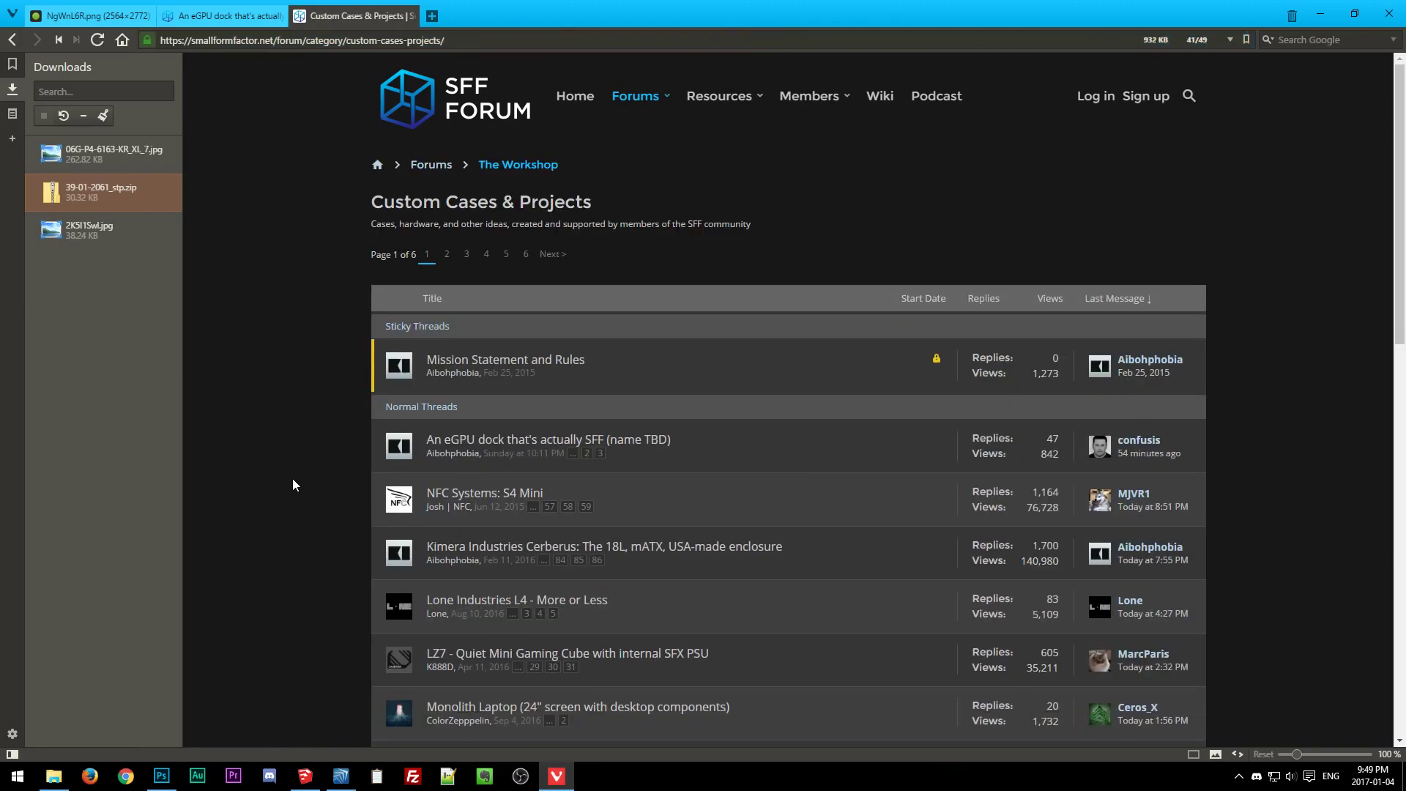
scroll(293, 482, "down", 3)
scroll(293, 480, "down", 5)
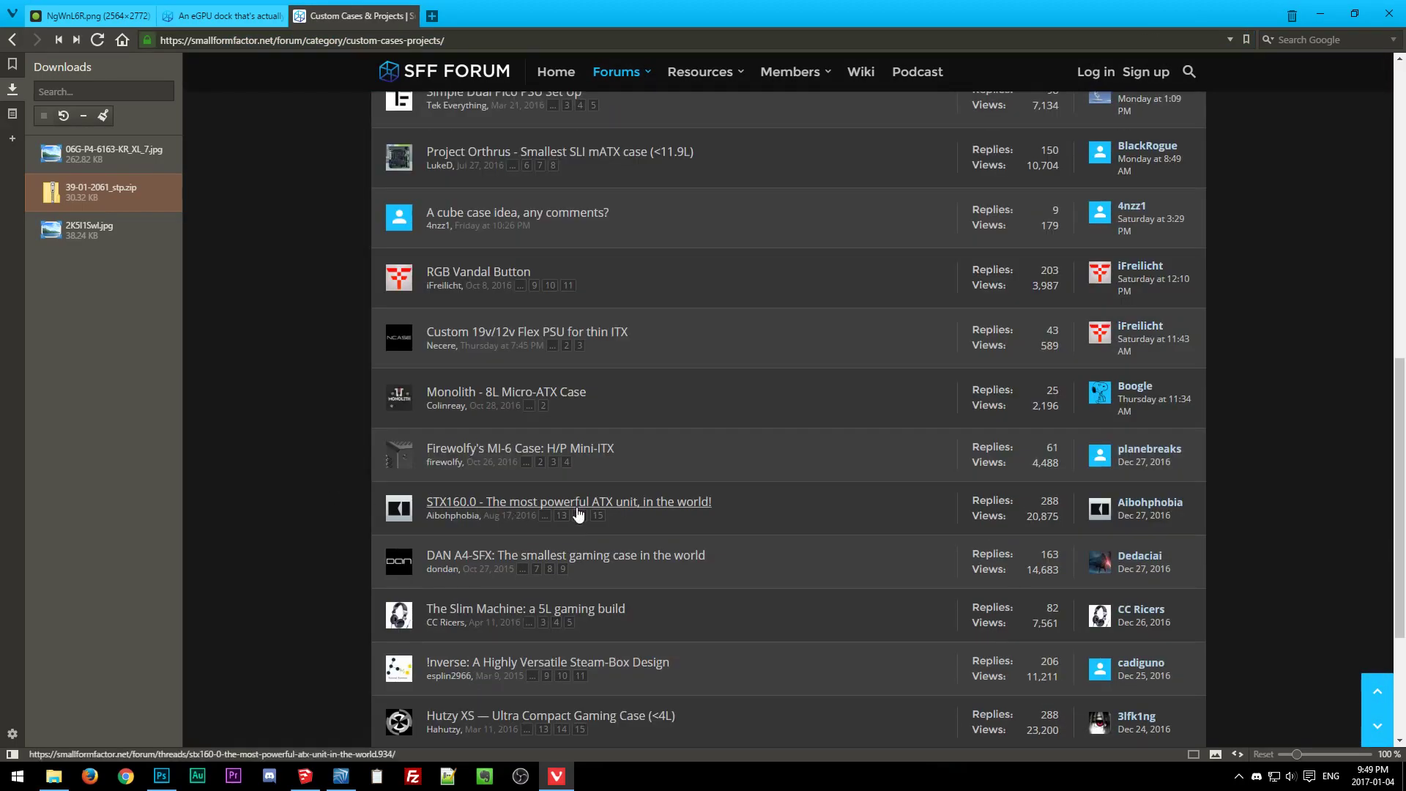
left_click(571, 517)
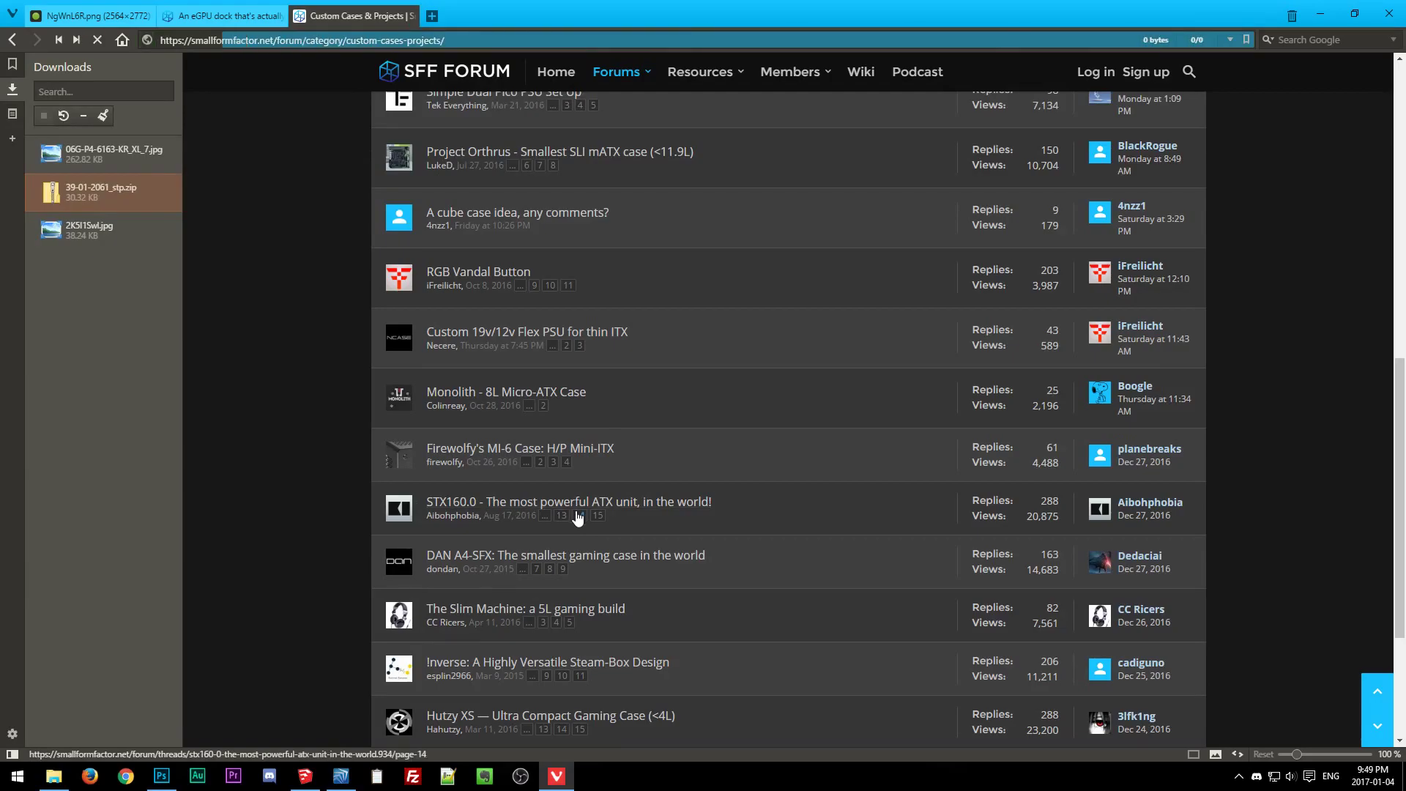
Review the STX160.0 thread's case photo and its table of contents on case design and manufacturing.
scroll(442, 486, "down", 3)
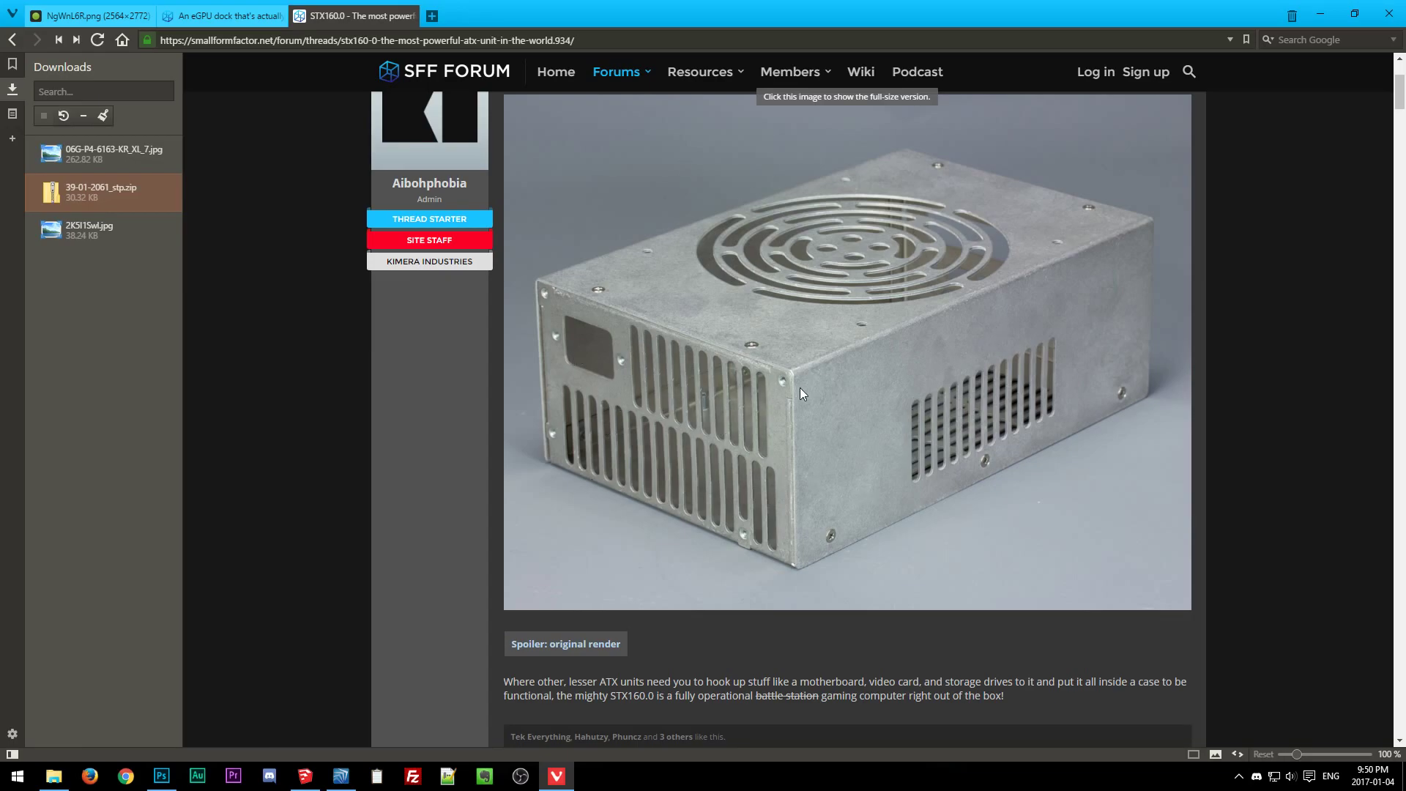
scroll(762, 516, "down", 8)
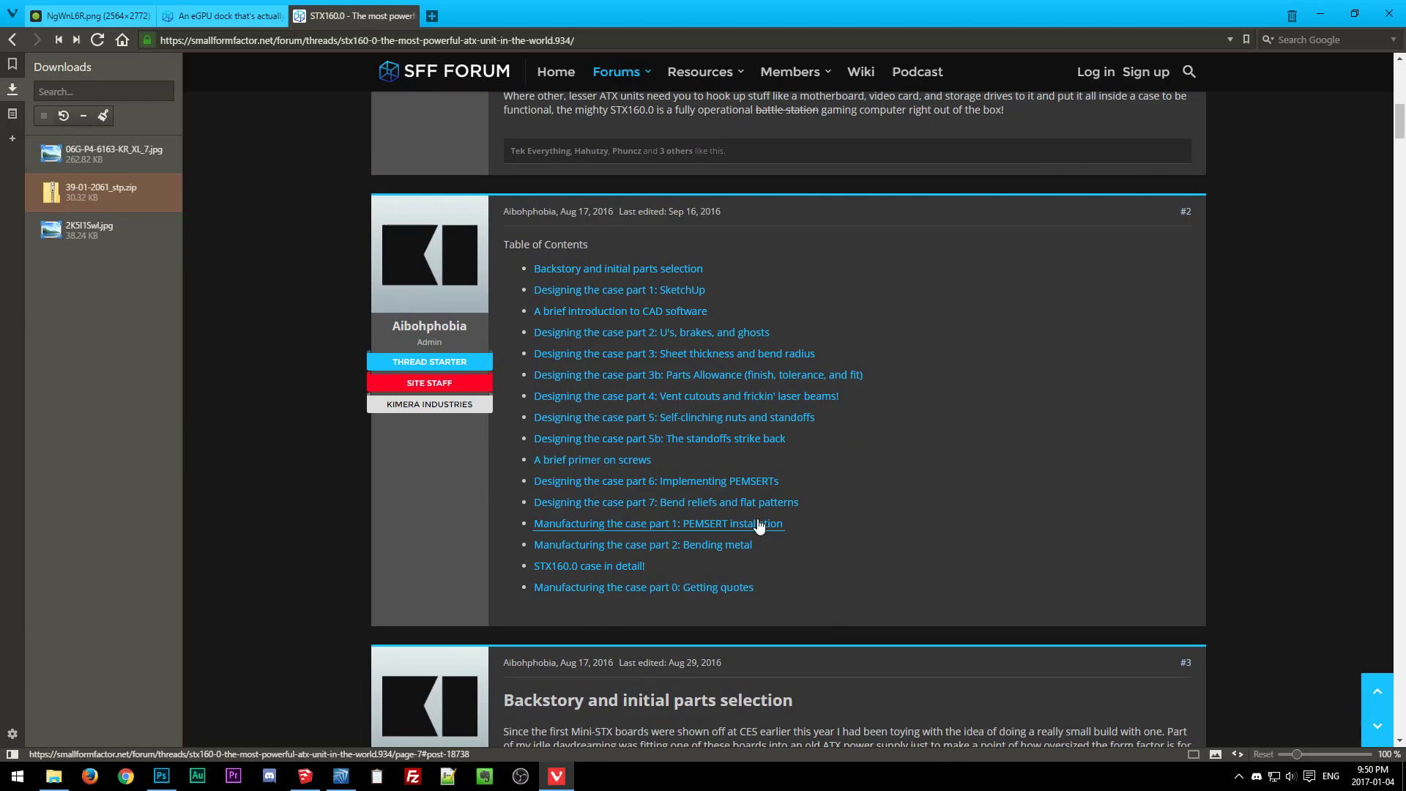
scroll(759, 526, "up", 8)
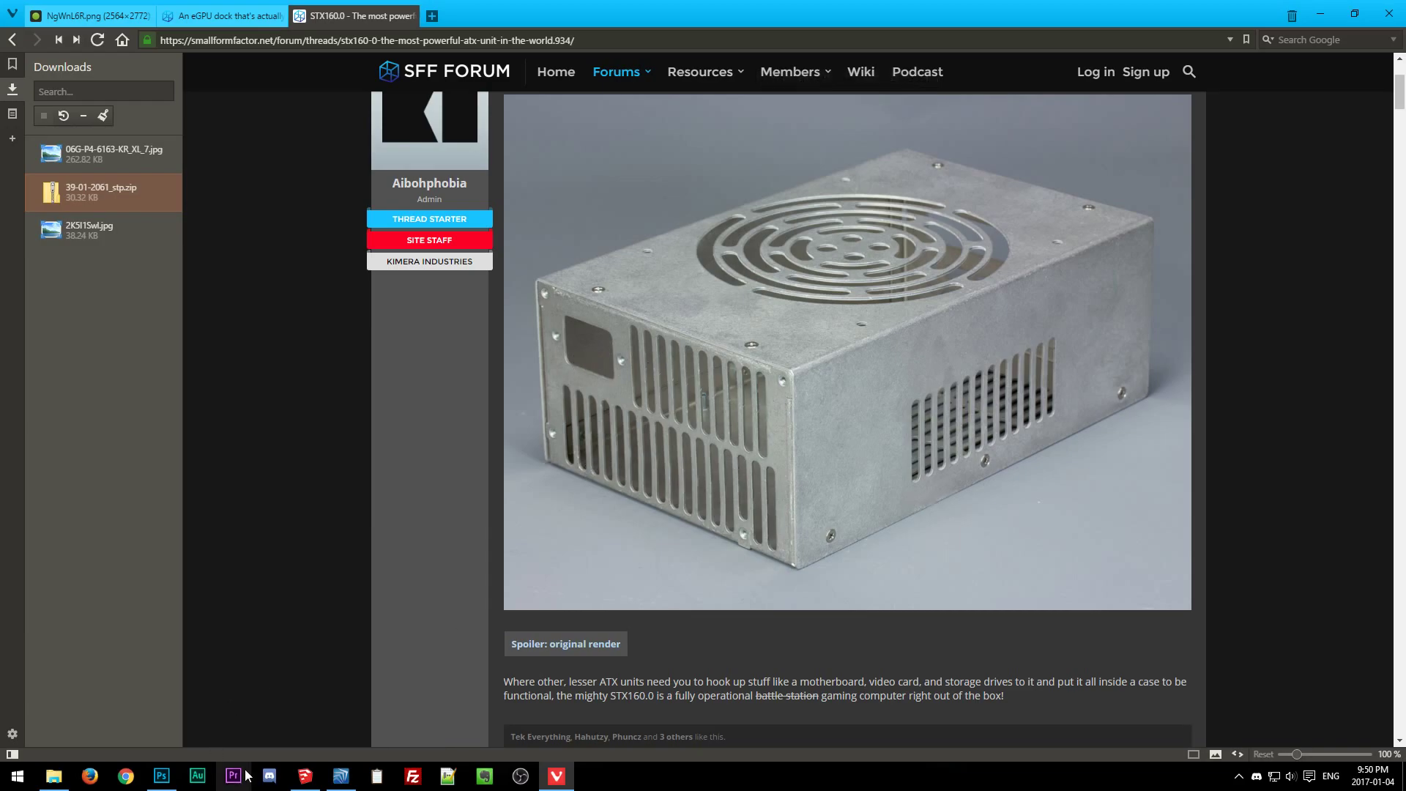
Switch to SketchUp and examine the dock layout from the front, the power unit end and the bracket end.
mouse_move(159, 782)
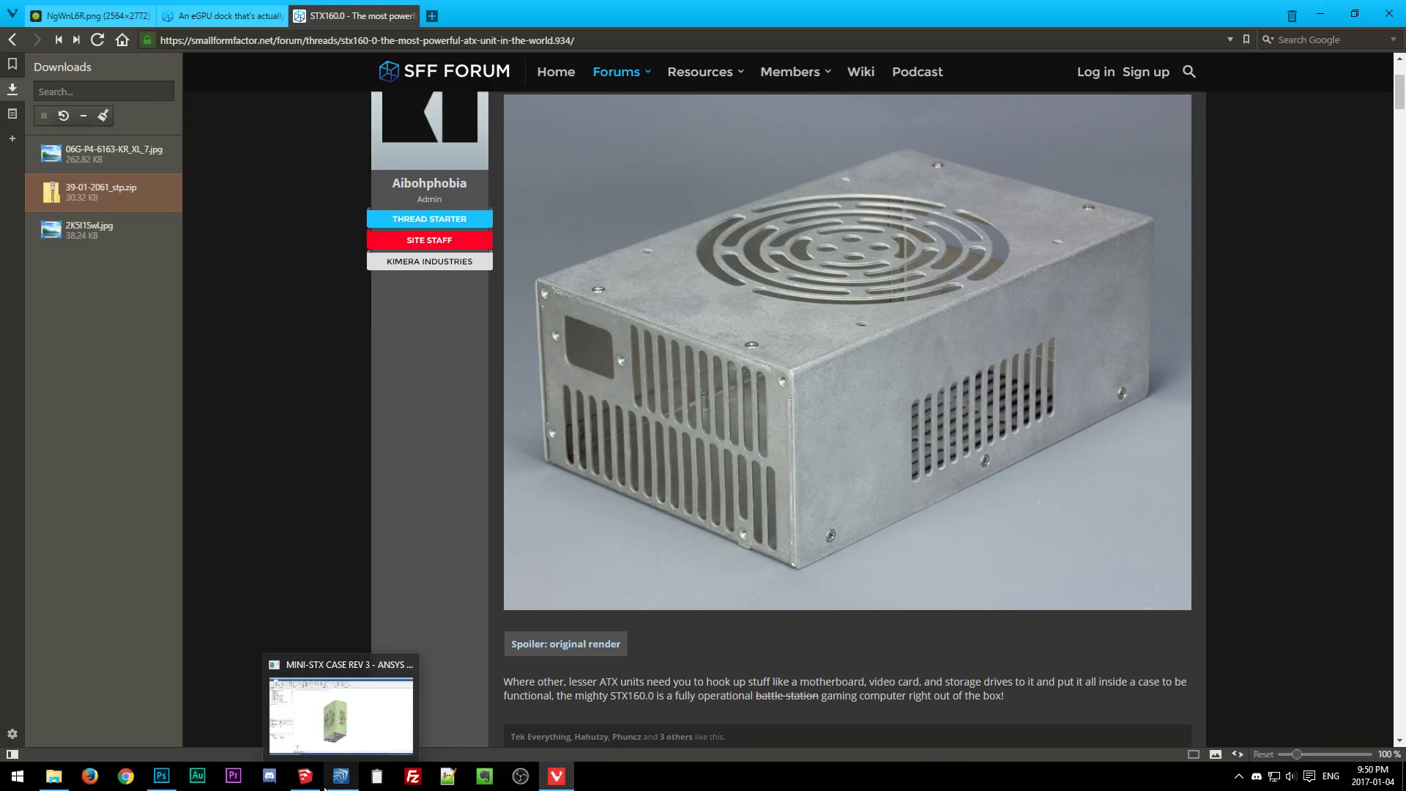
left_click(305, 776)
middle_click_drag(393, 592, 813, 663)
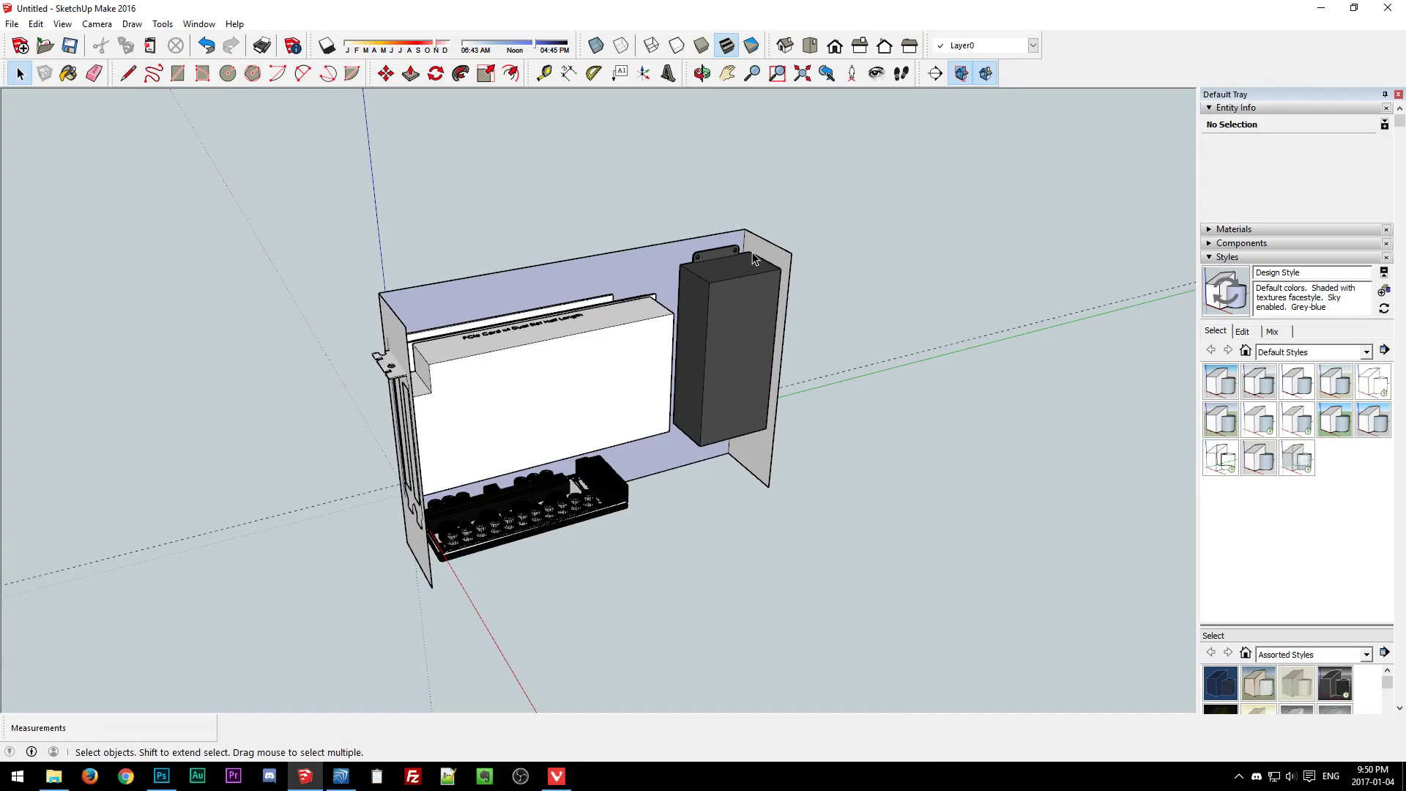
middle_click_drag(380, 571, 278, 604)
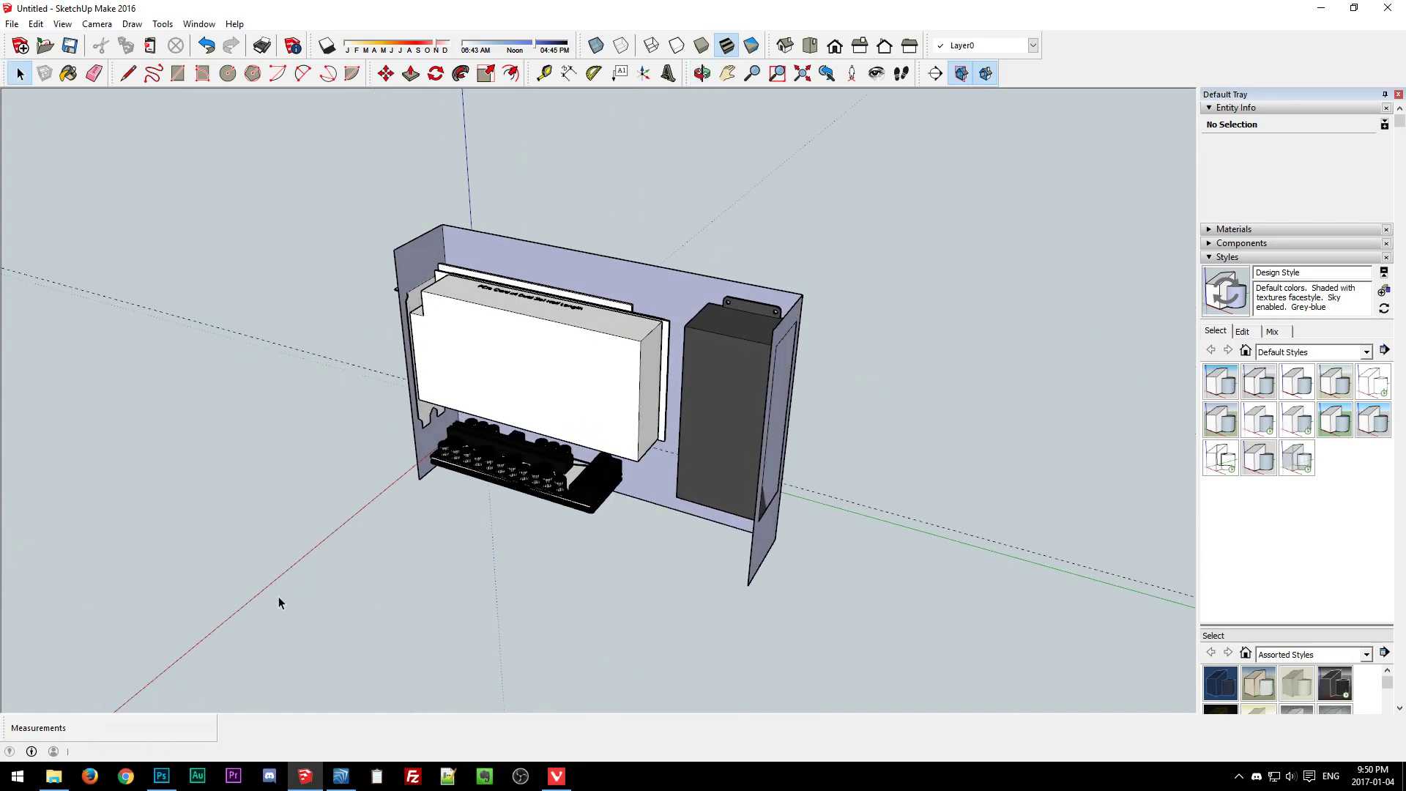
middle_click_drag(451, 574, 910, 542)
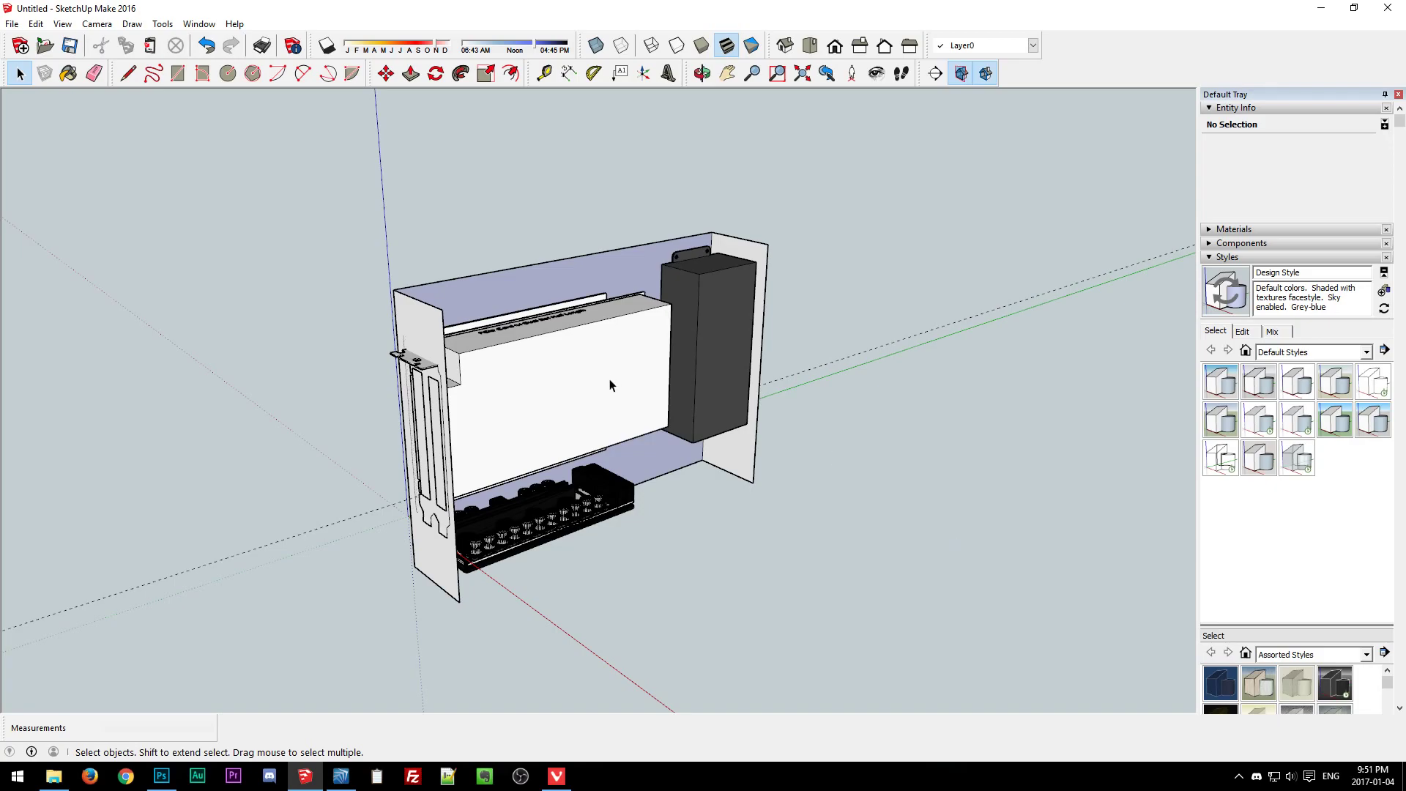
Inspect the dock's parts by selecting the HD-Plex 250W board, back panel, end panel, power unit and graphics card in turn.
left_click(526, 523)
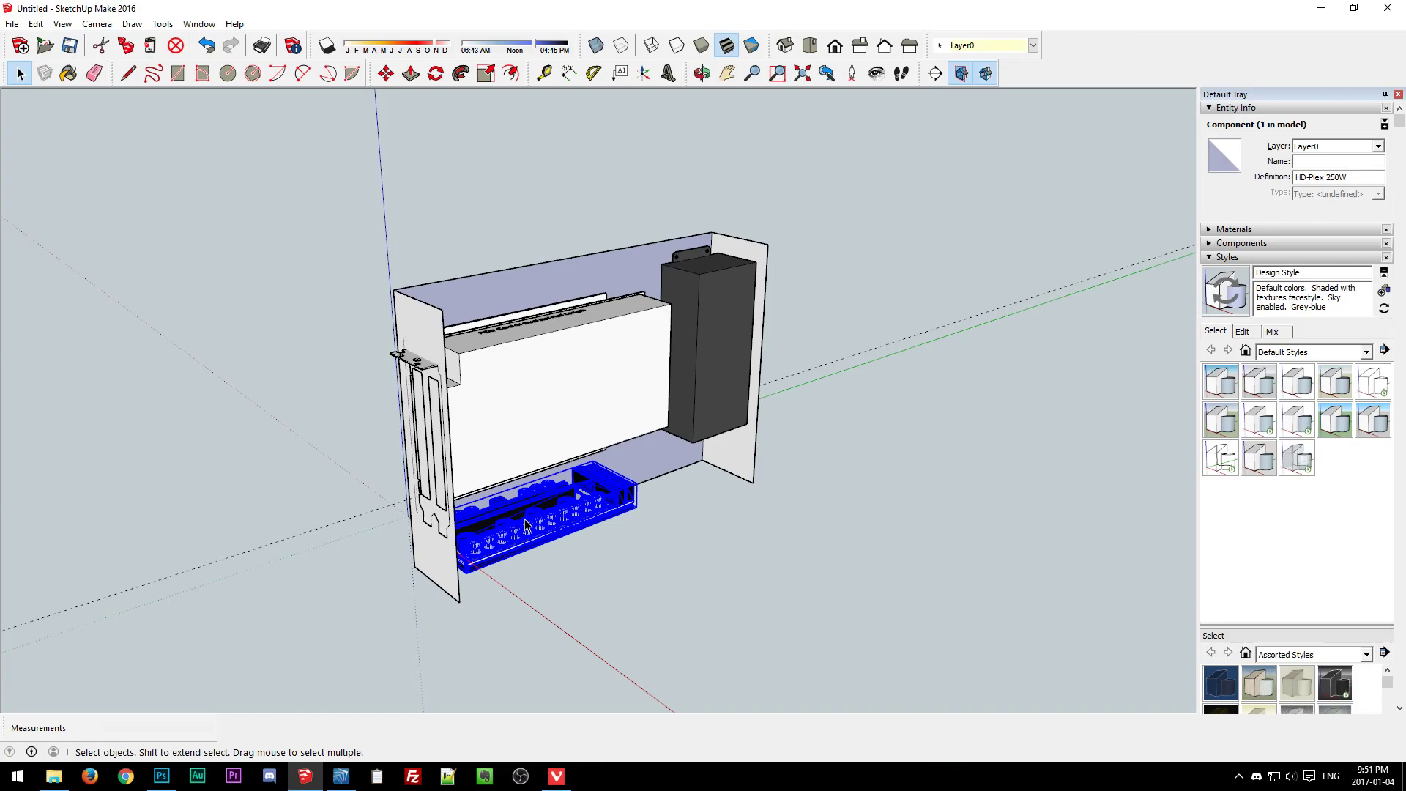
left_click(682, 561)
left_click(517, 285)
left_click(804, 520)
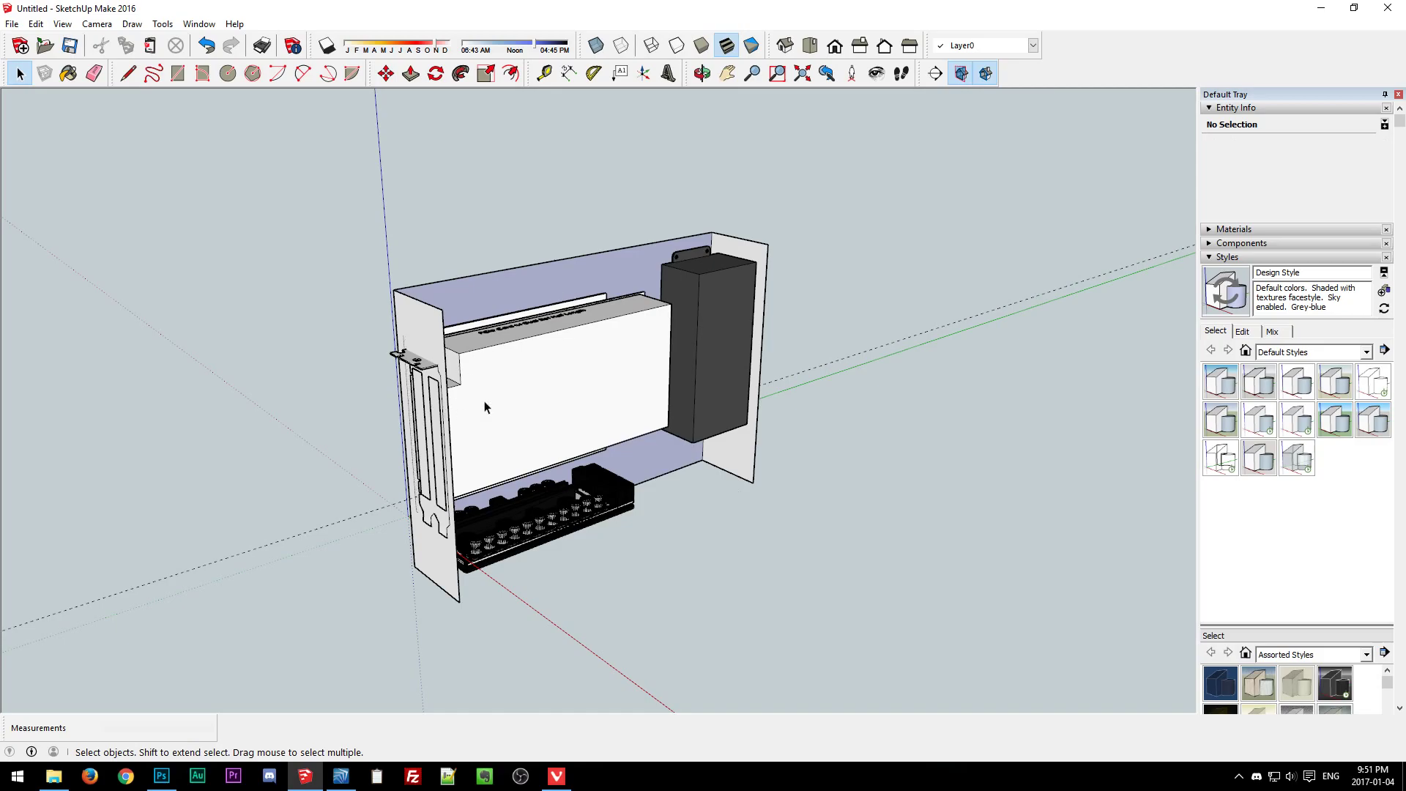
left_click(758, 320)
left_click(713, 350)
left_click(549, 517)
left_click(694, 473)
left_click(623, 402)
left_click(705, 518)
left_click(544, 272)
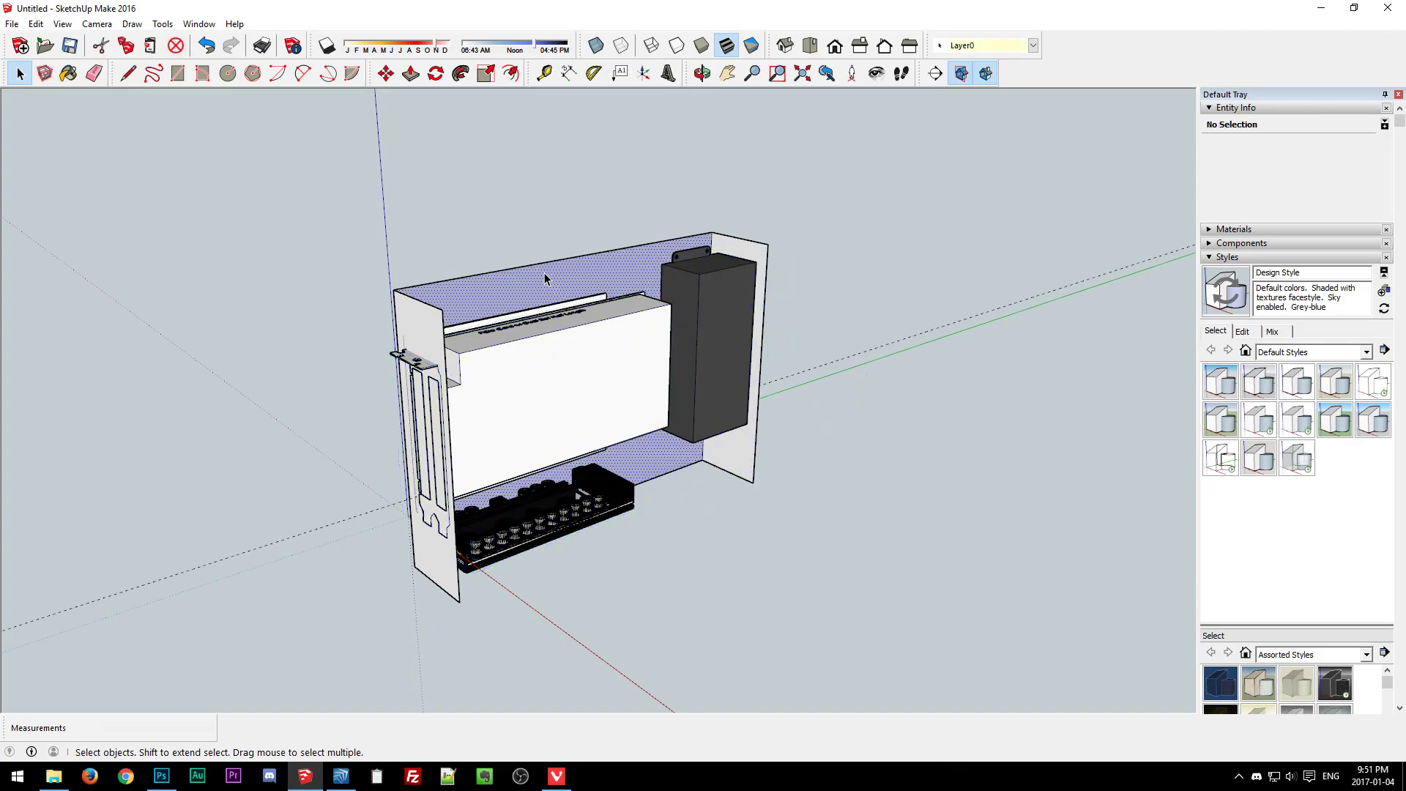
left_click(838, 542)
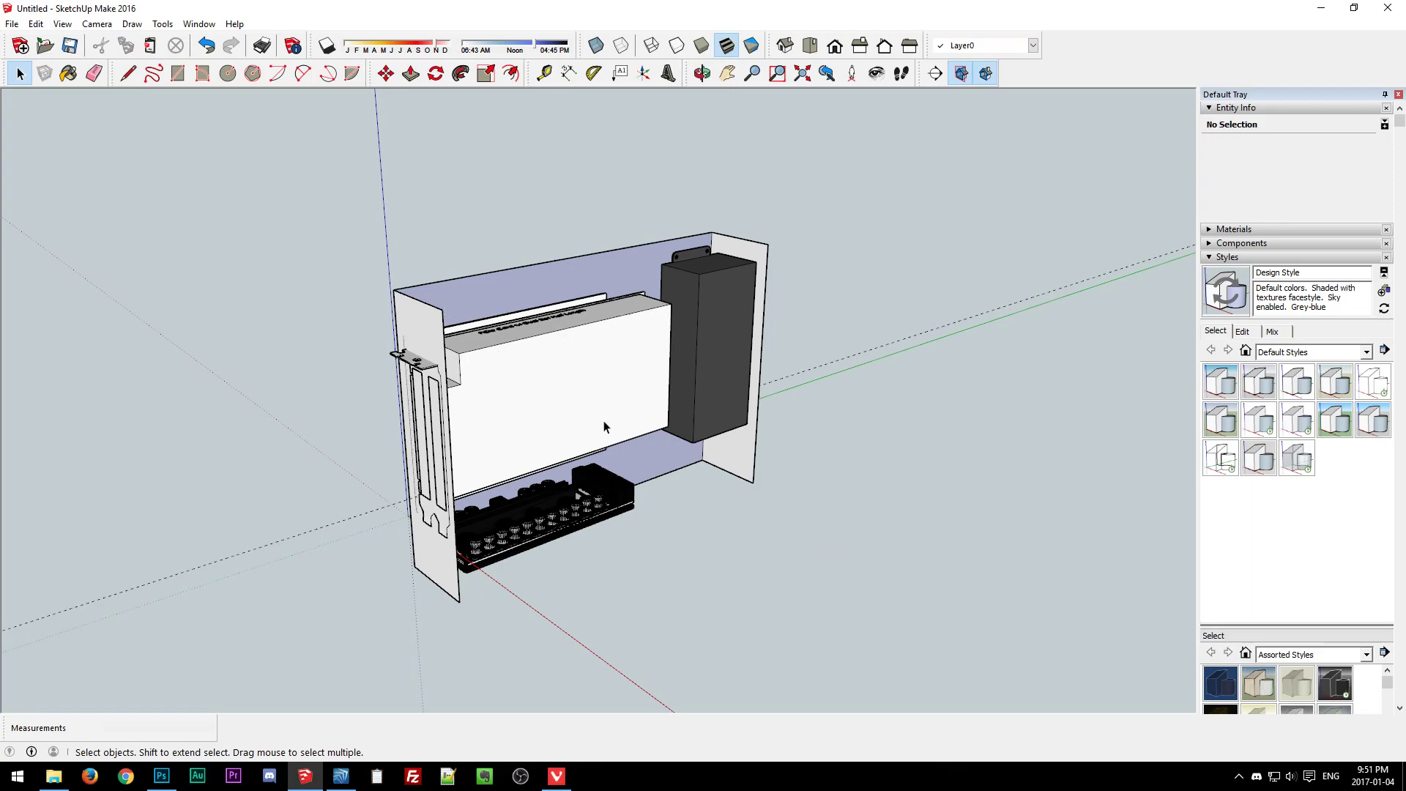
Examine the HD-Plex 250W board's position beneath the graphics card, highlighting it and clearing the selection.
middle_click_drag(838, 549, 780, 604)
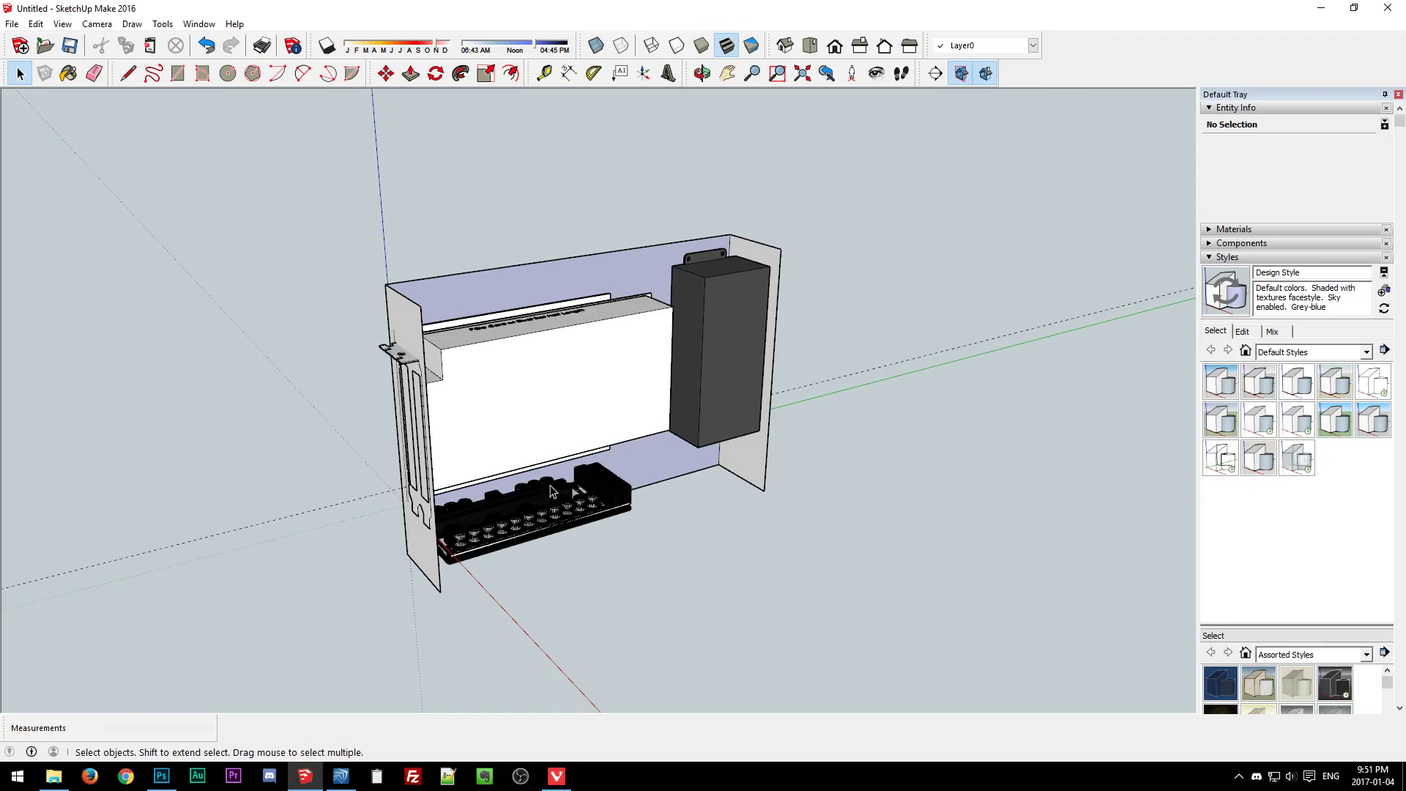
scroll(447, 507, "up", 2)
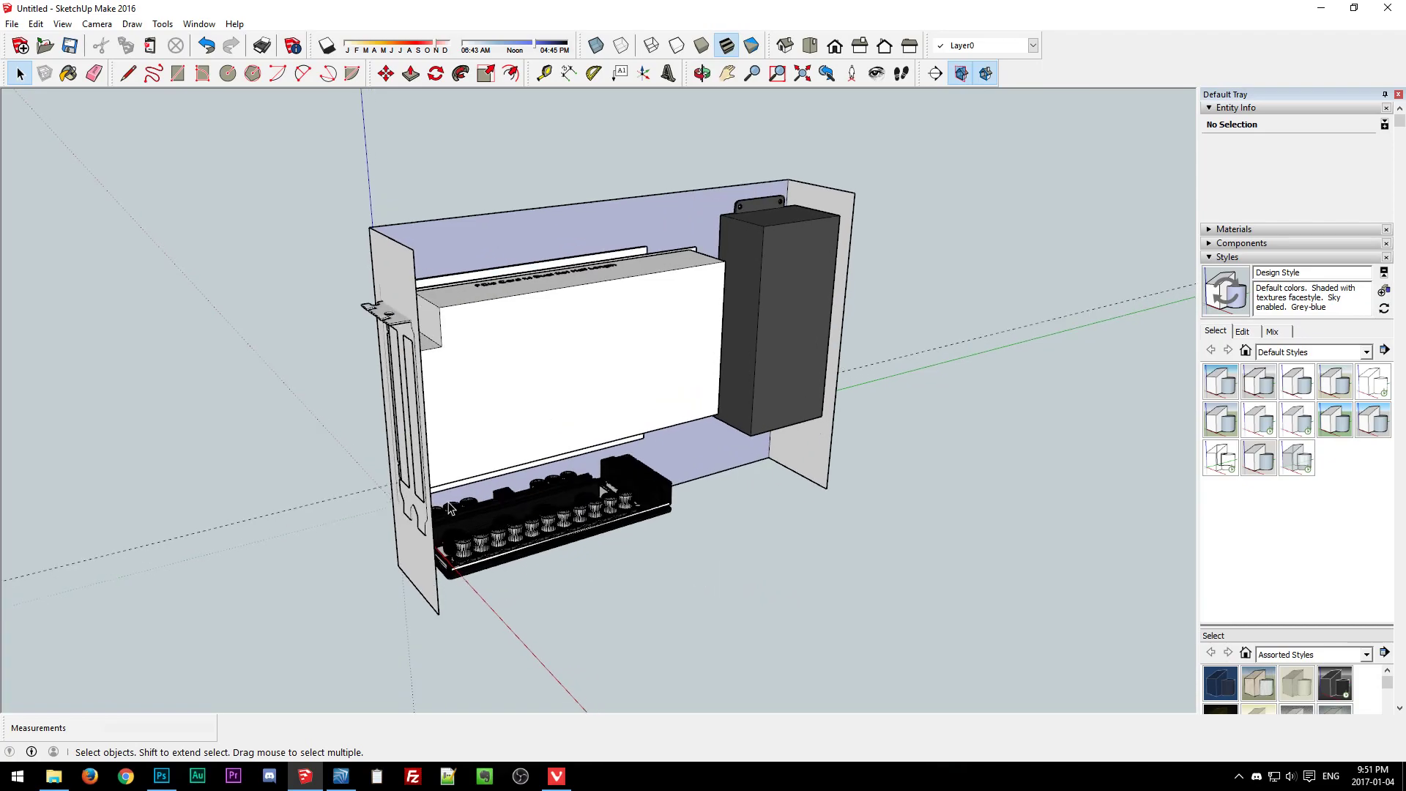
left_click(523, 534)
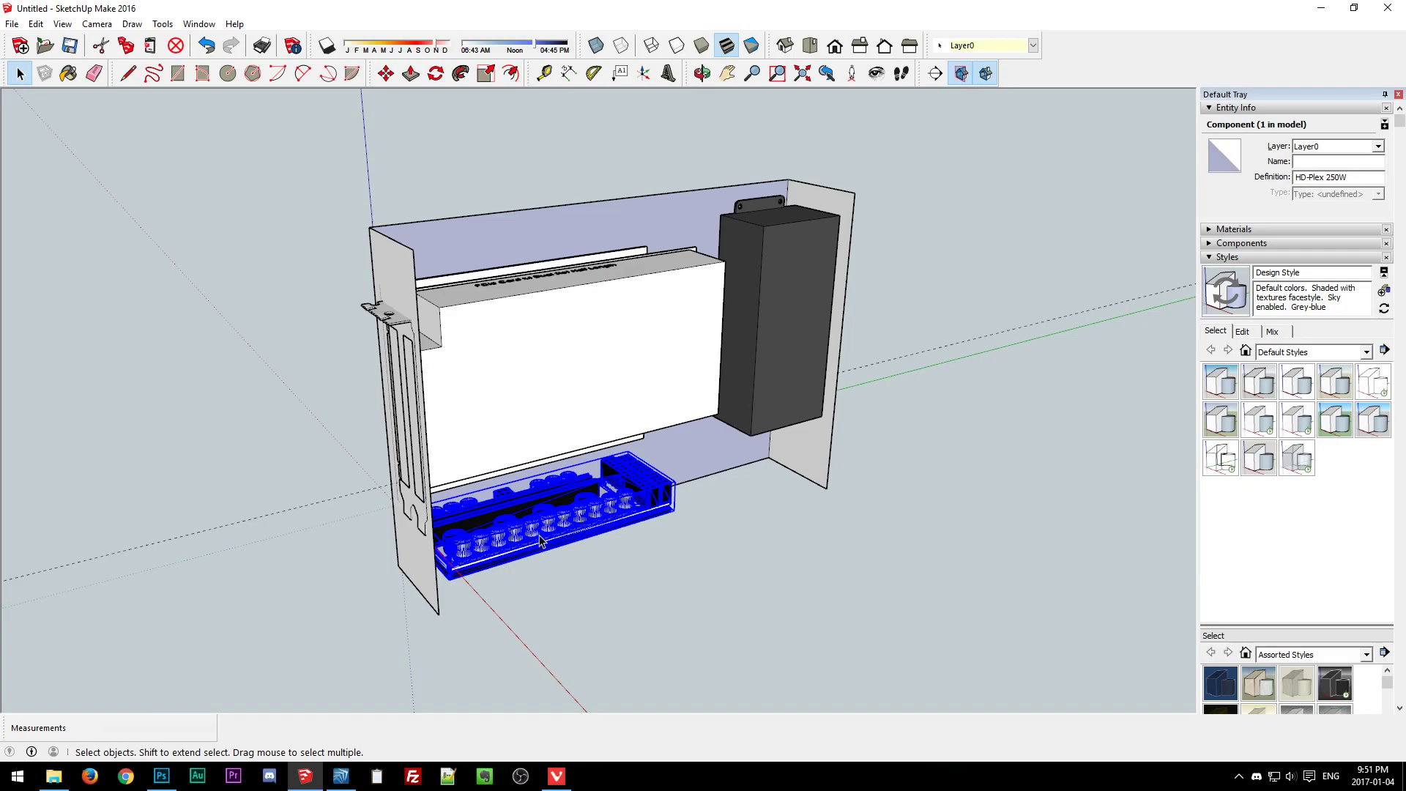
left_click_drag(697, 578, 657, 547)
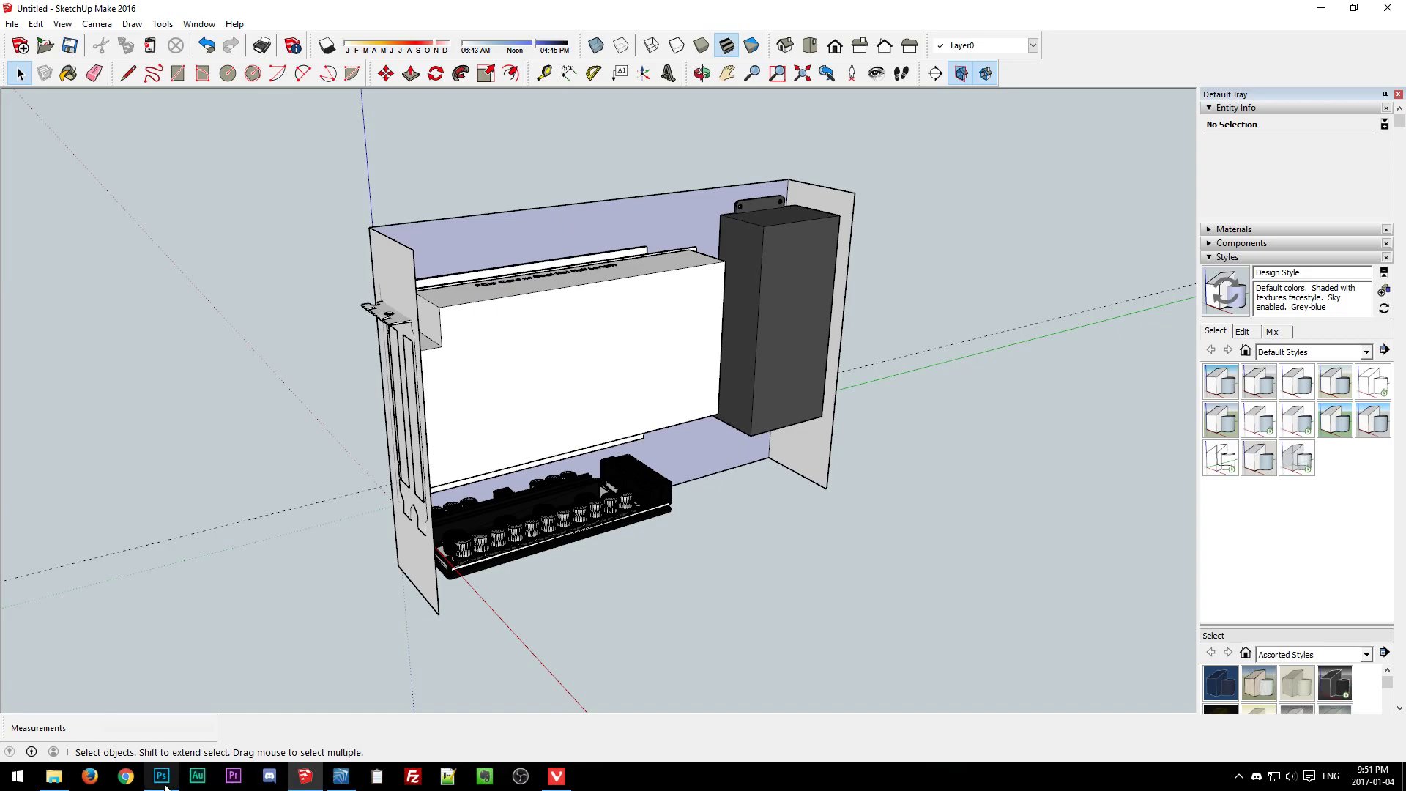
Switch to Vivaldi, search Google for "akitio thunder3" and open the AKiTiO Thunder3 PCIe Box product page.
left_click(556, 777)
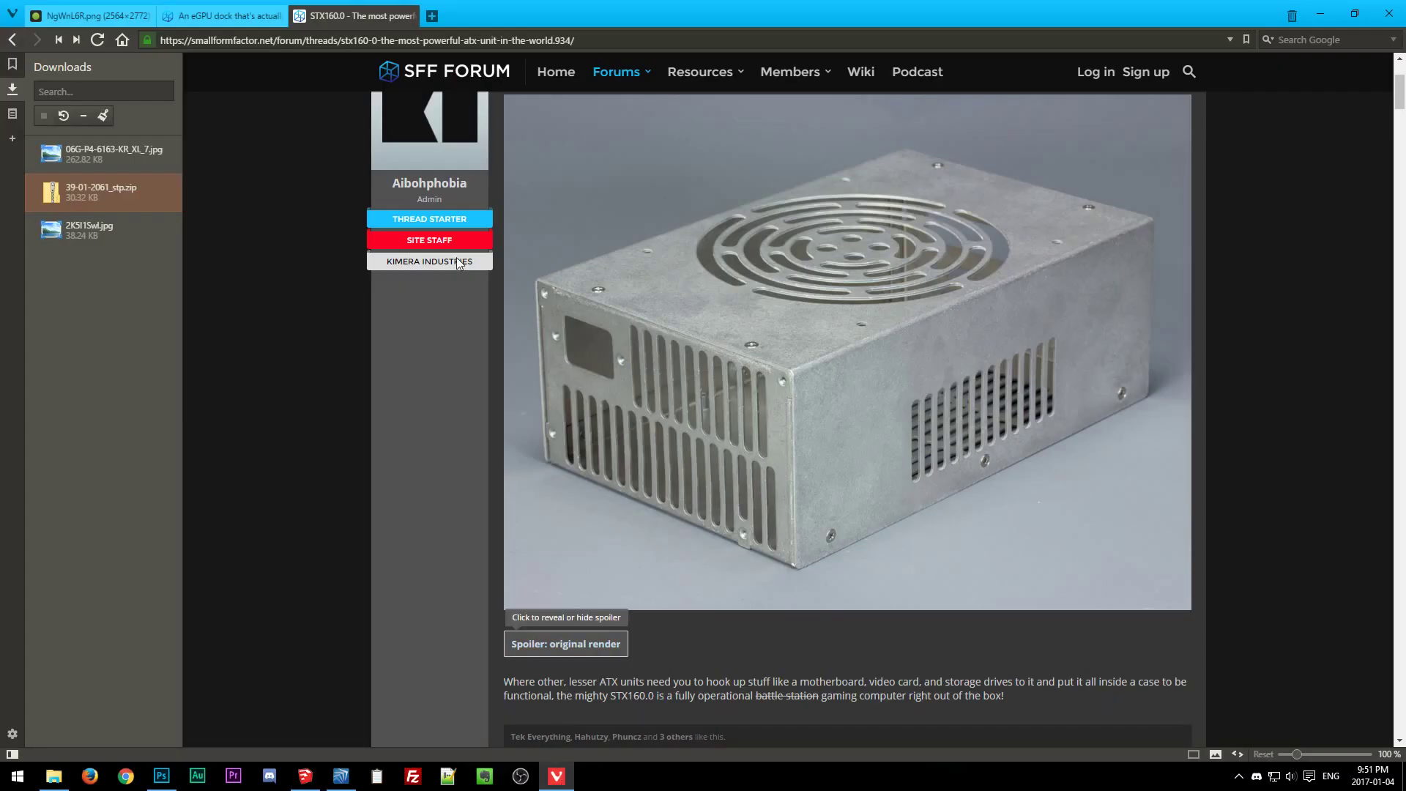
left_click(421, 46)
type("akitio")
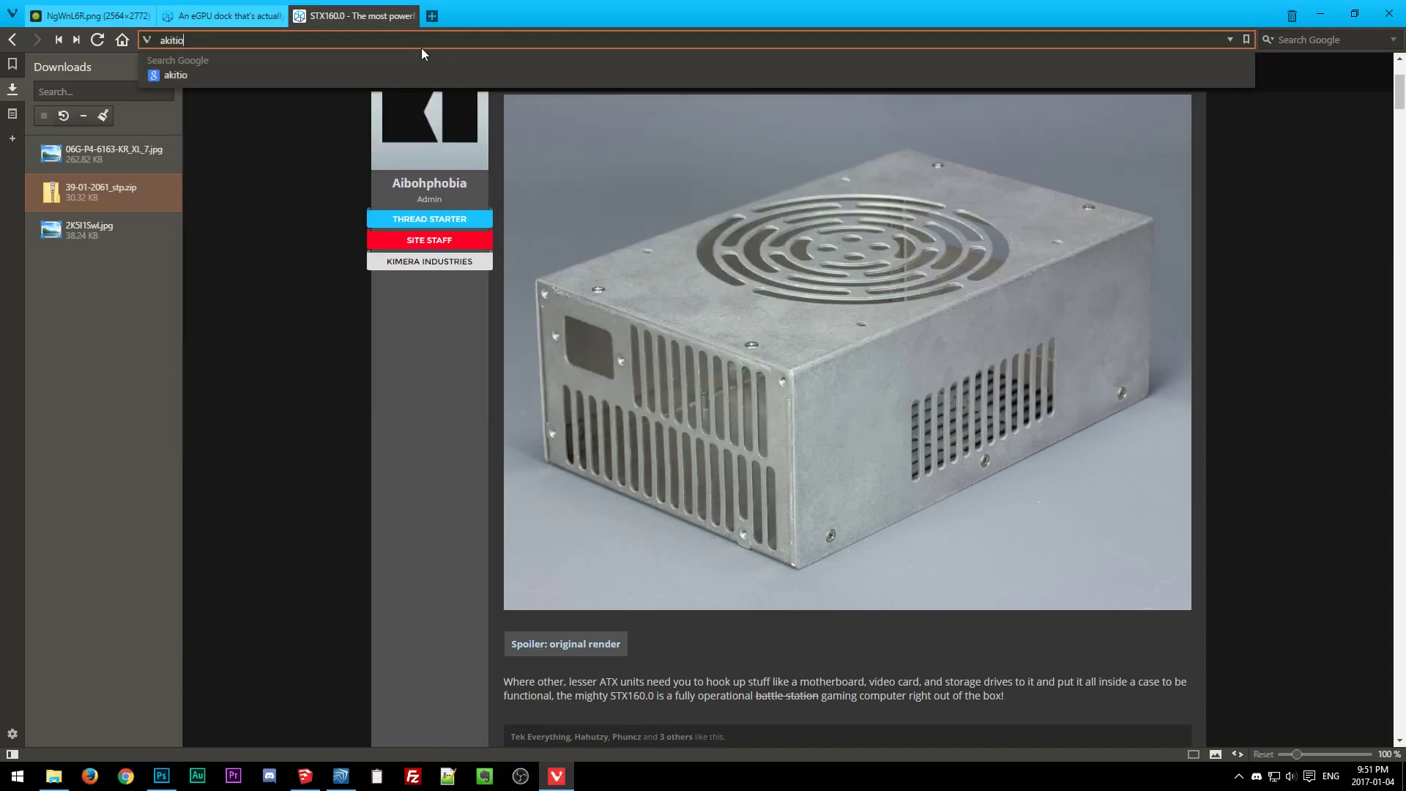
type(" thunder3")
key("Return")
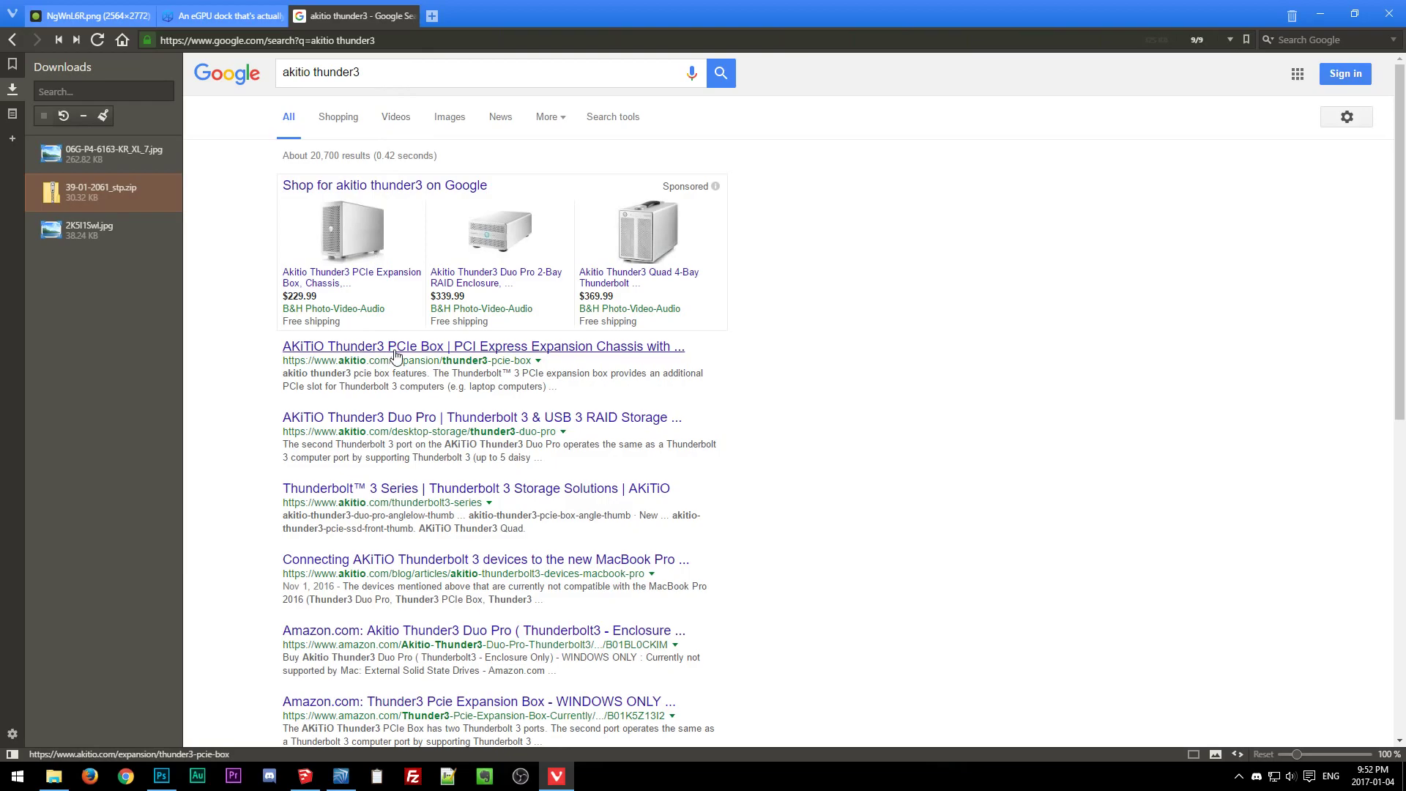
left_click(396, 355)
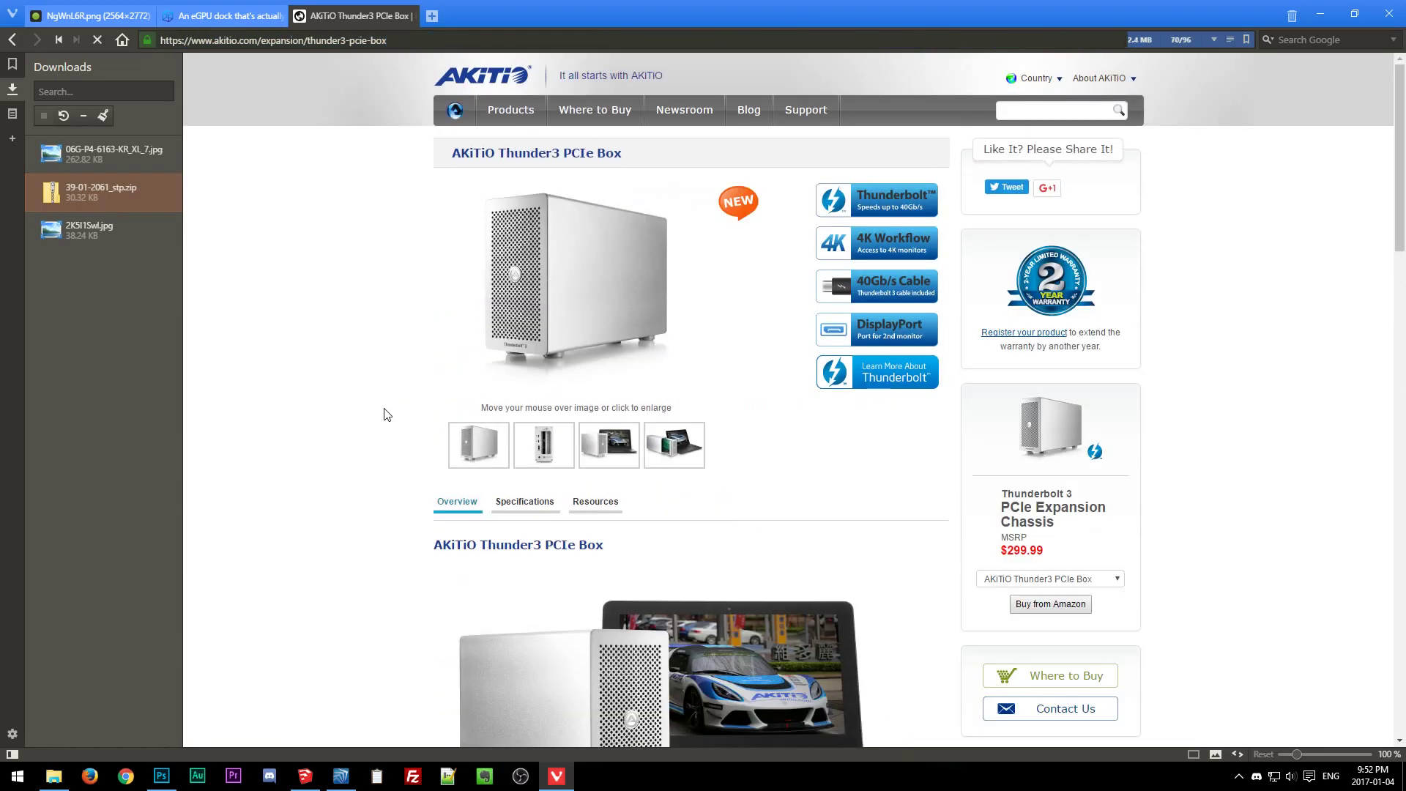
Preview the PCIe Box product photos and enlarge the rear view to study its ports and slots, then close it.
mouse_move(687, 458)
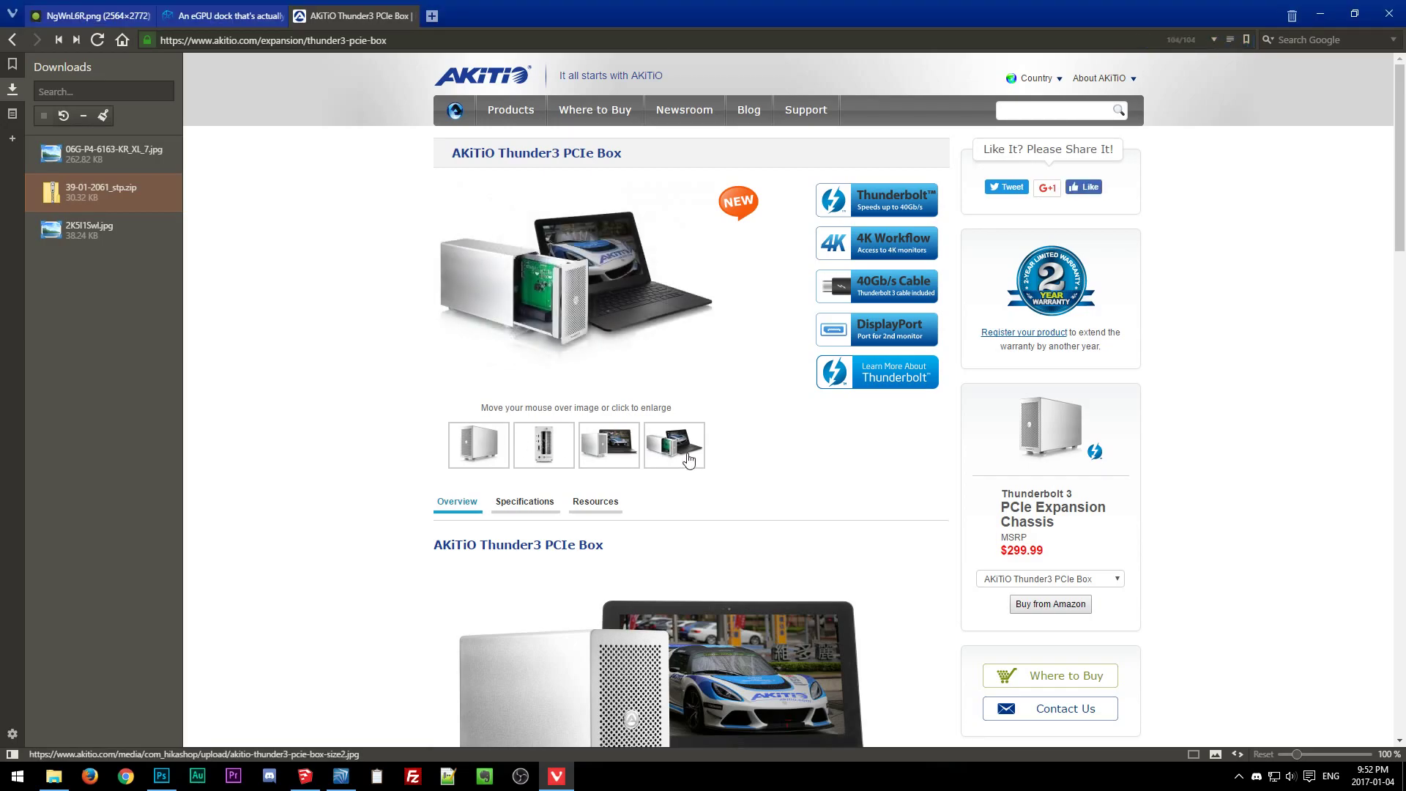
mouse_move(546, 449)
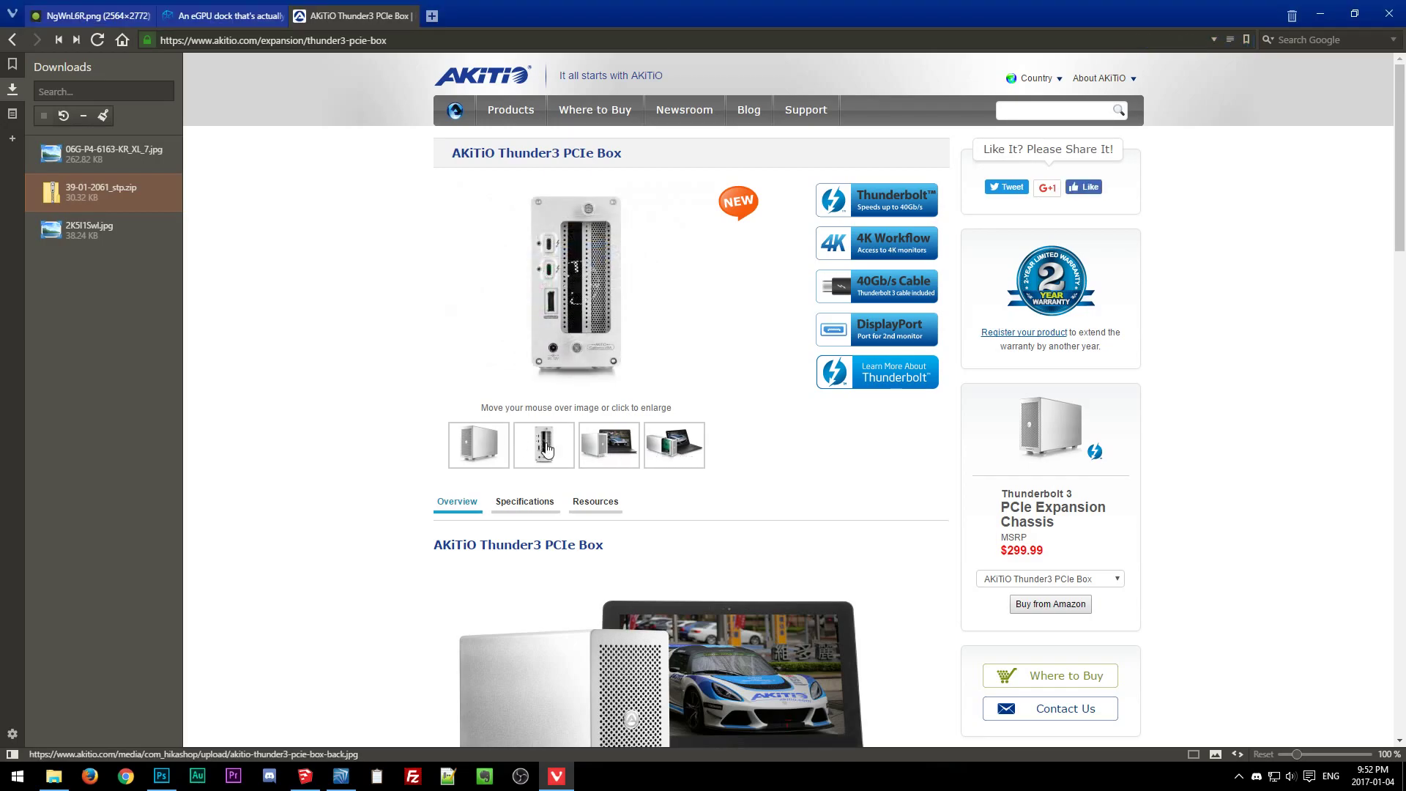
left_click(559, 339)
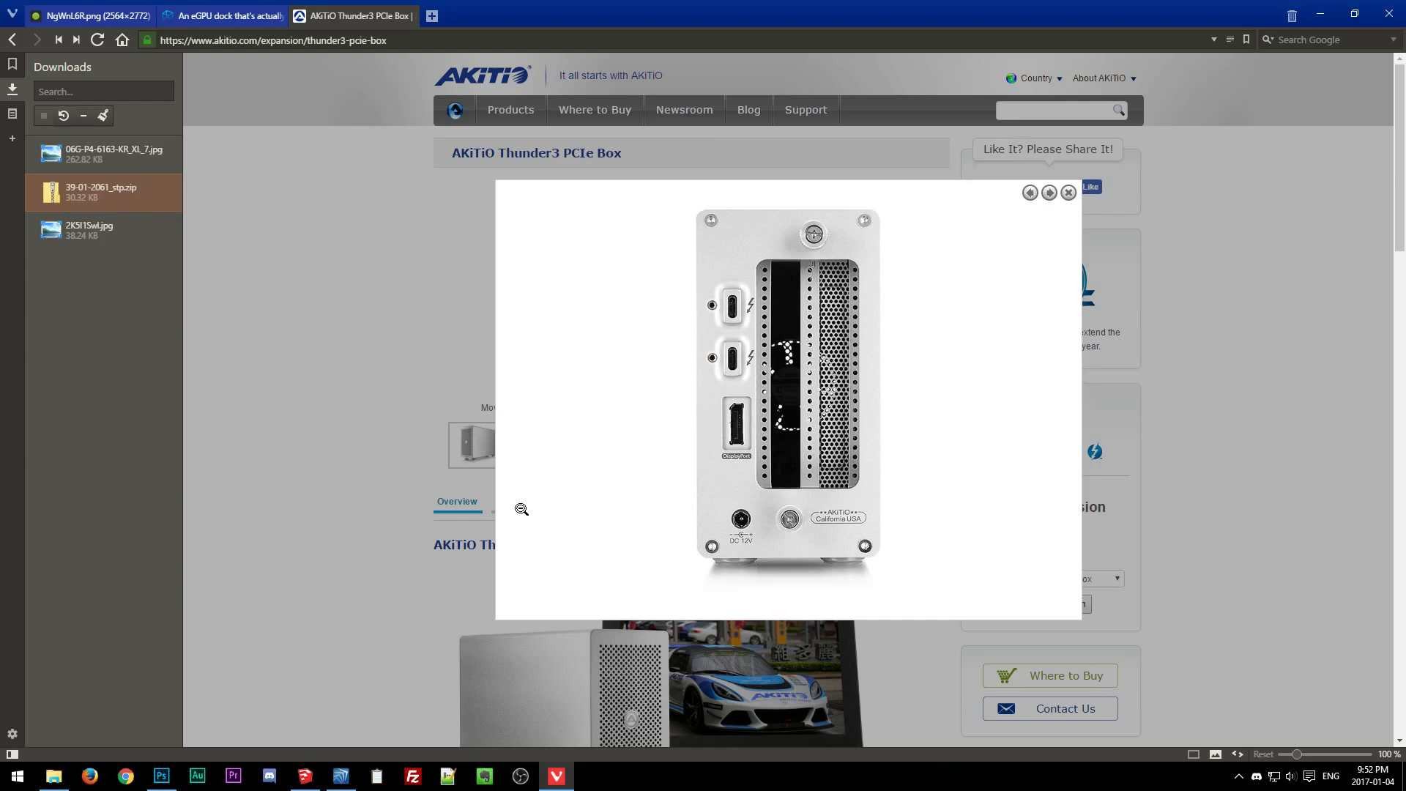
left_click(366, 333)
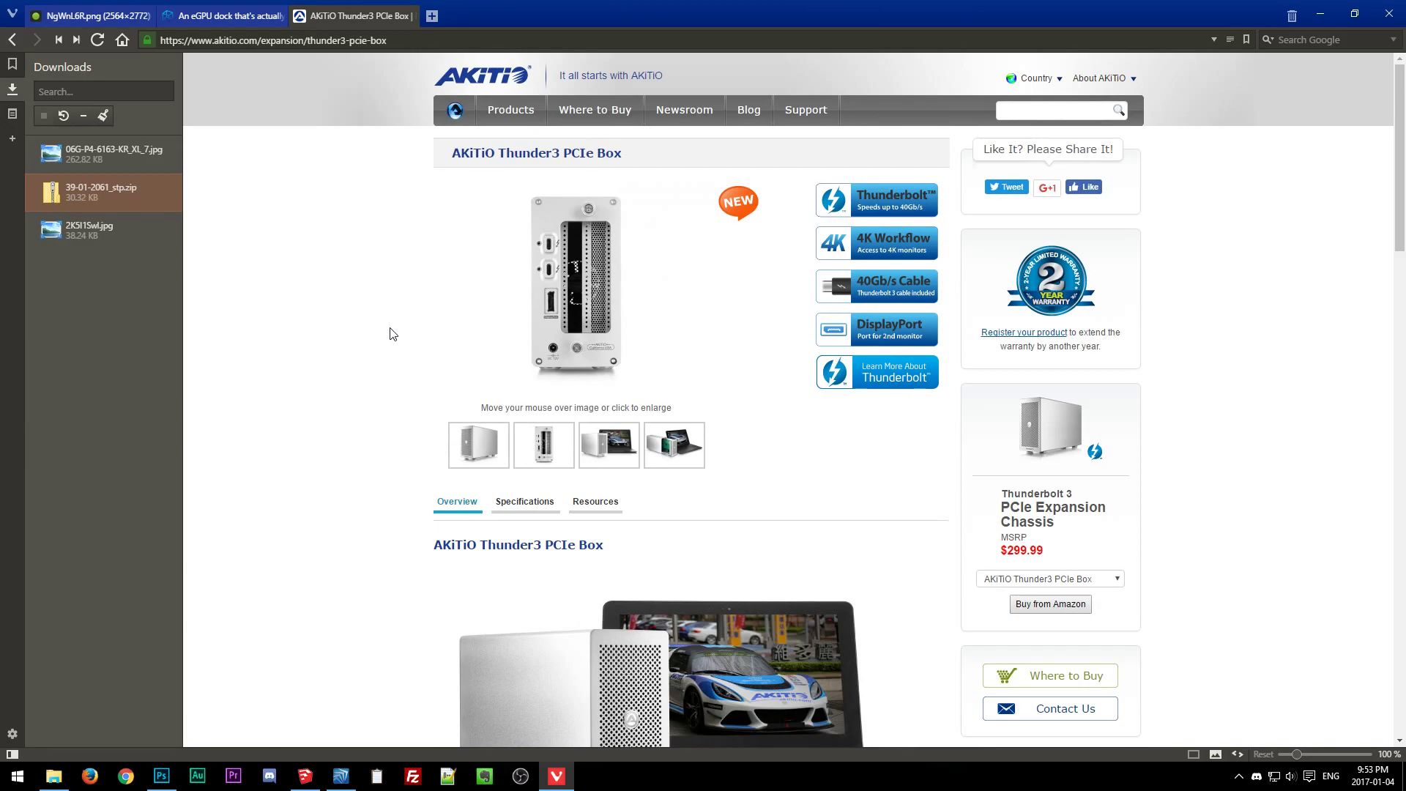
Read through the PCIe Box overview, covering its features, PCIe interface, Thunderbolt connectivity and related products.
scroll(393, 334, "down", 12)
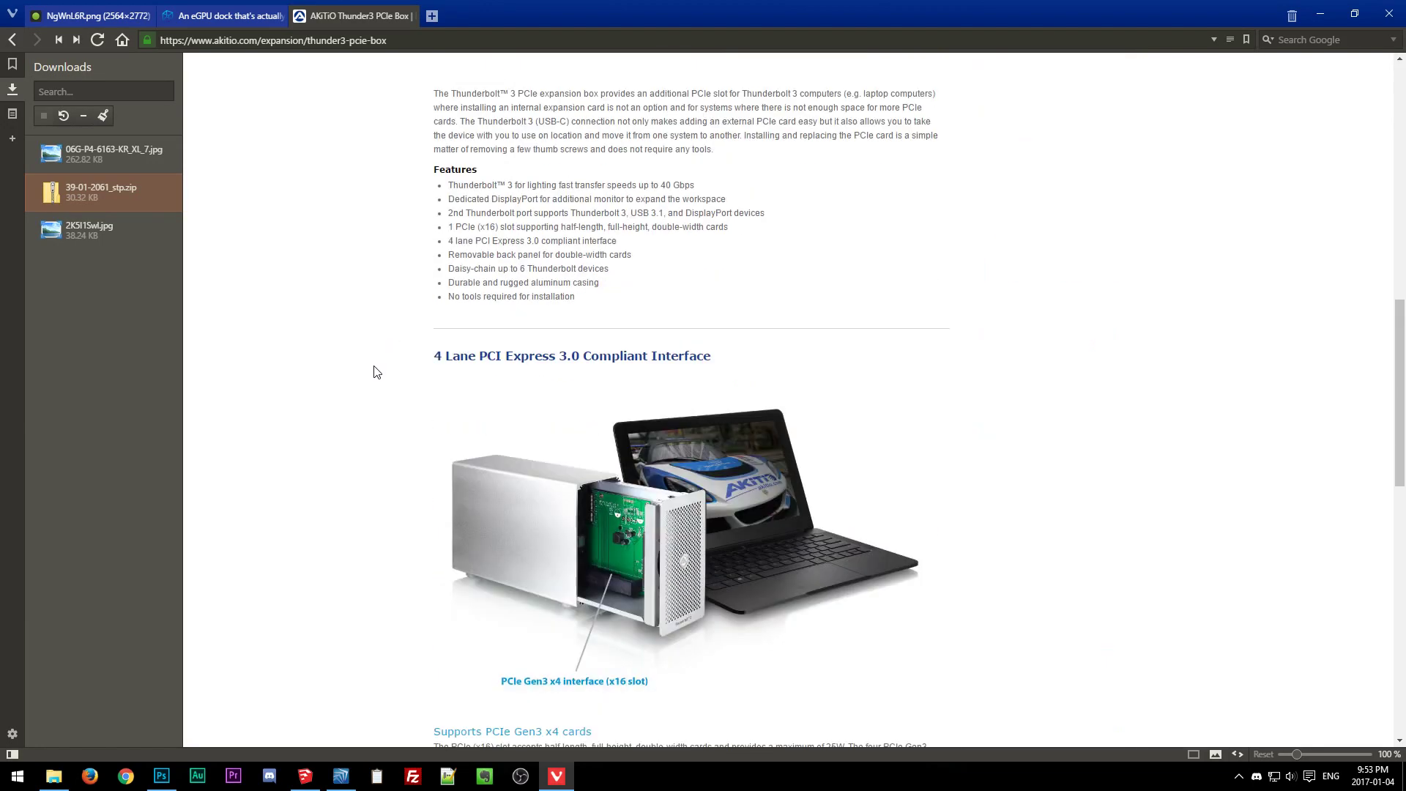
scroll(369, 385, "down", 14)
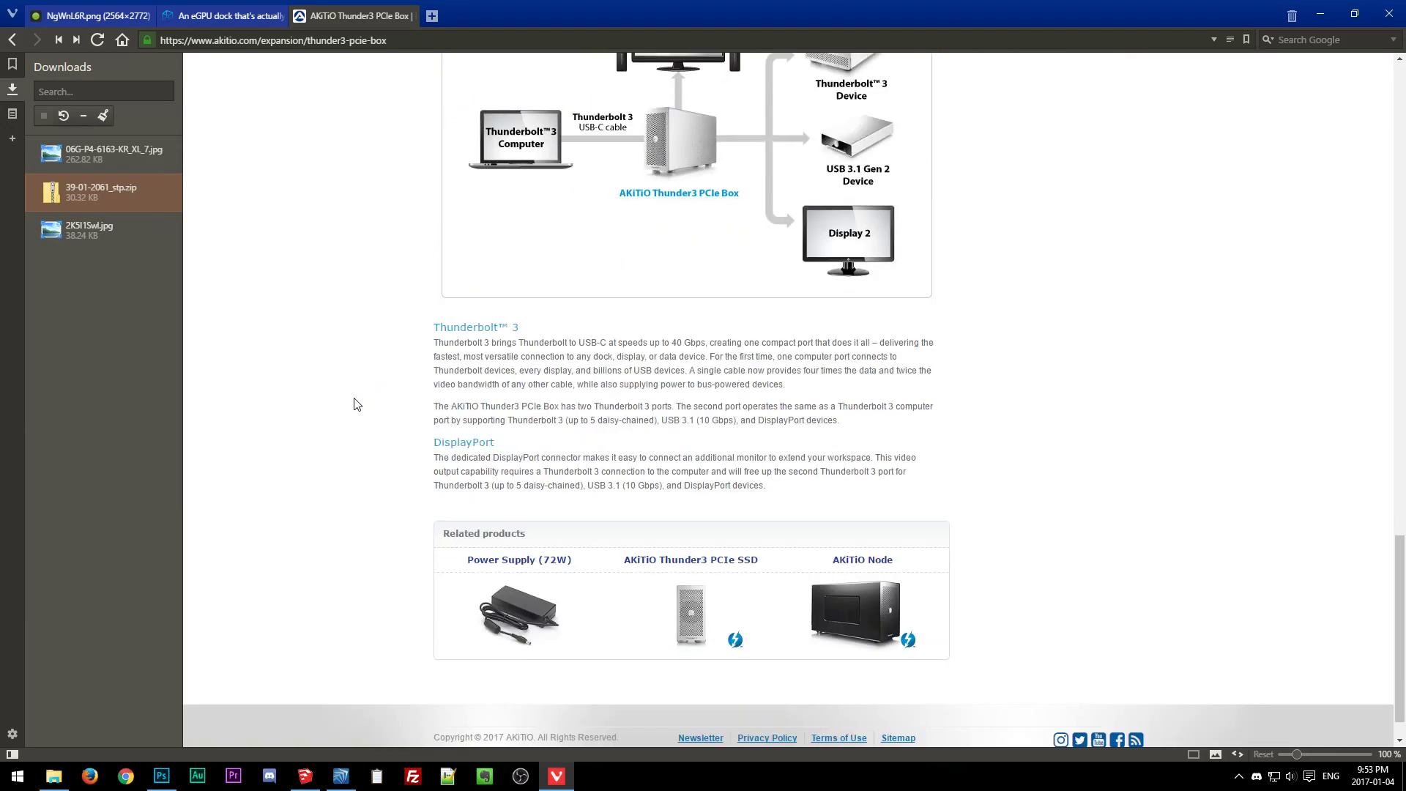
scroll(358, 513, "up", 9)
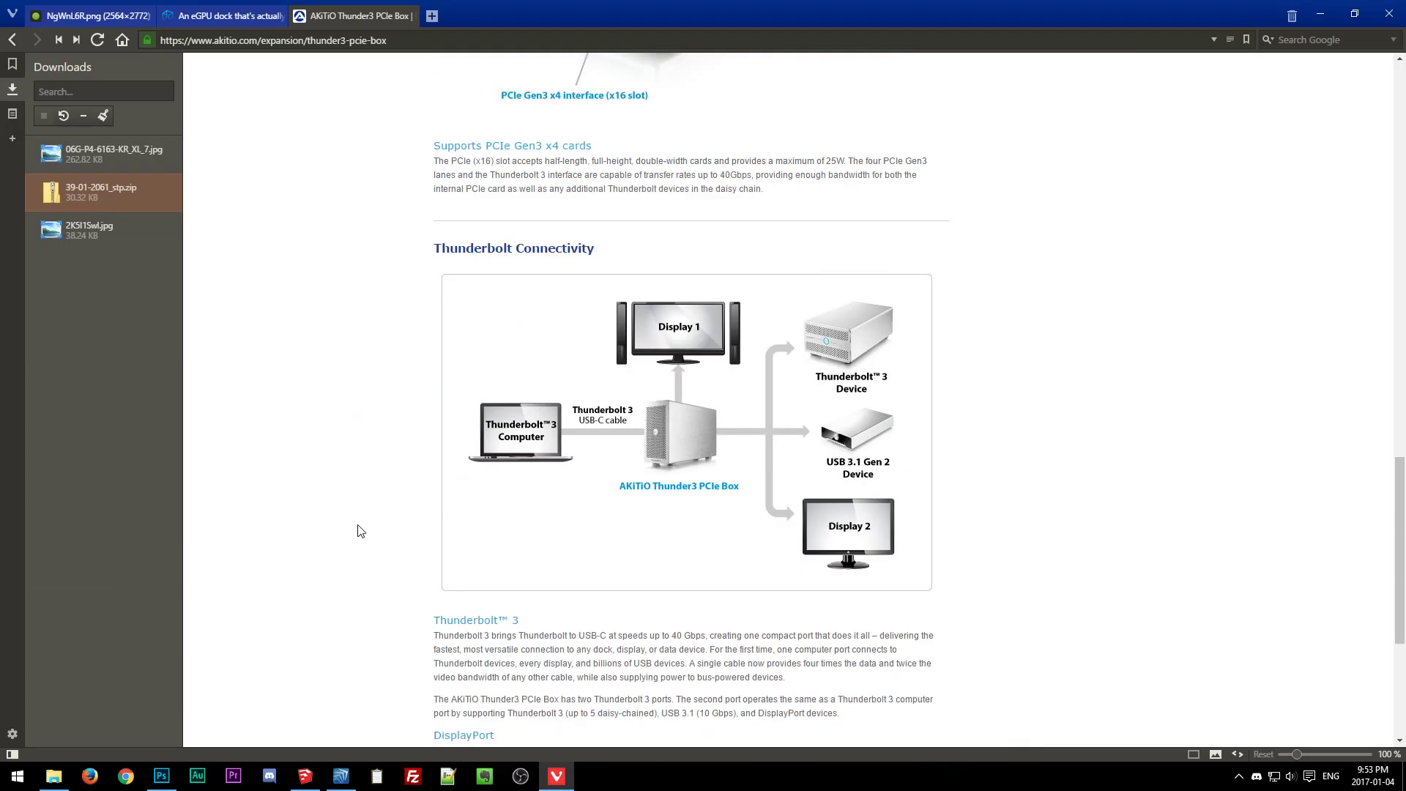
scroll(367, 538, "up", 12)
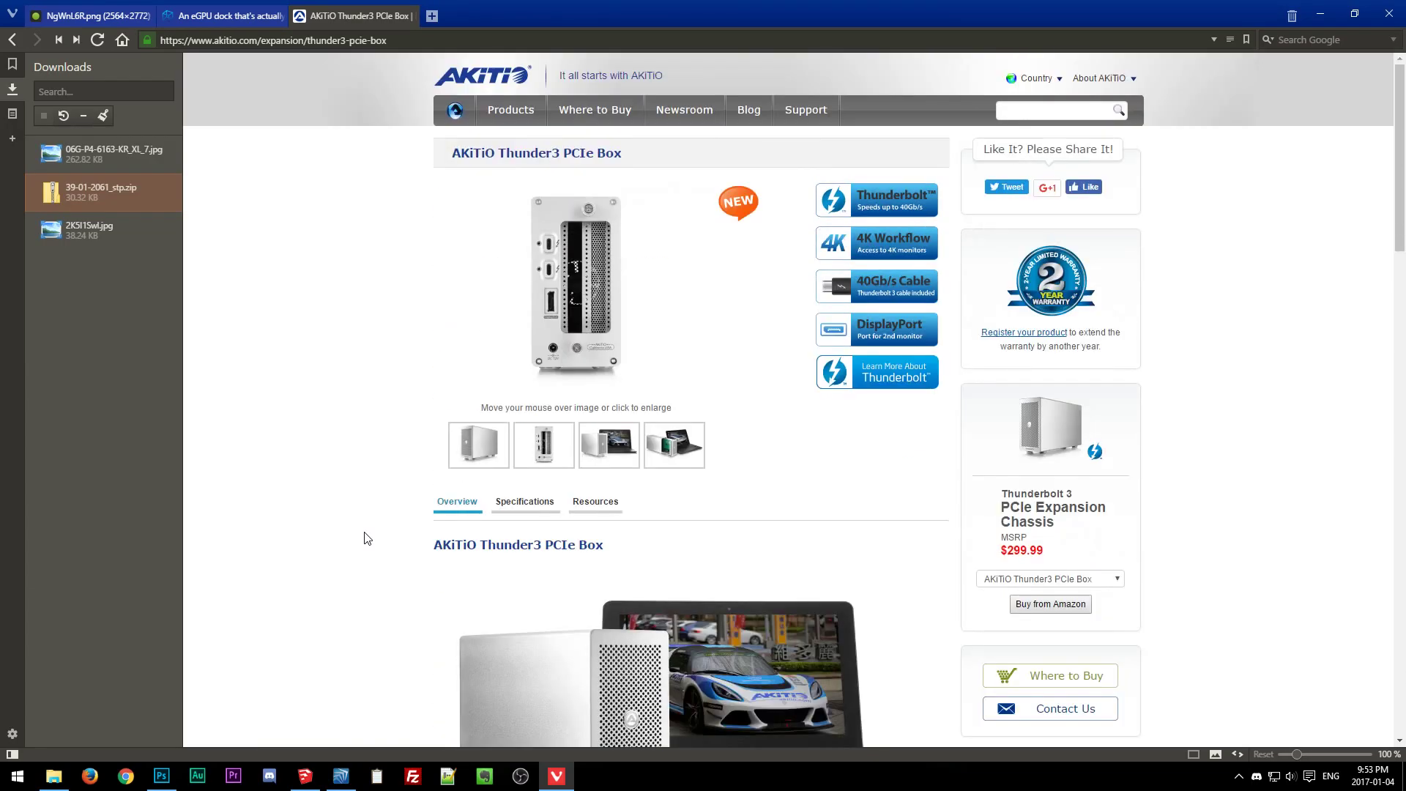
Run a Google search for "AKiTiO Thunder3" from the product page title and show the image results.
left_click_drag(451, 152, 559, 152)
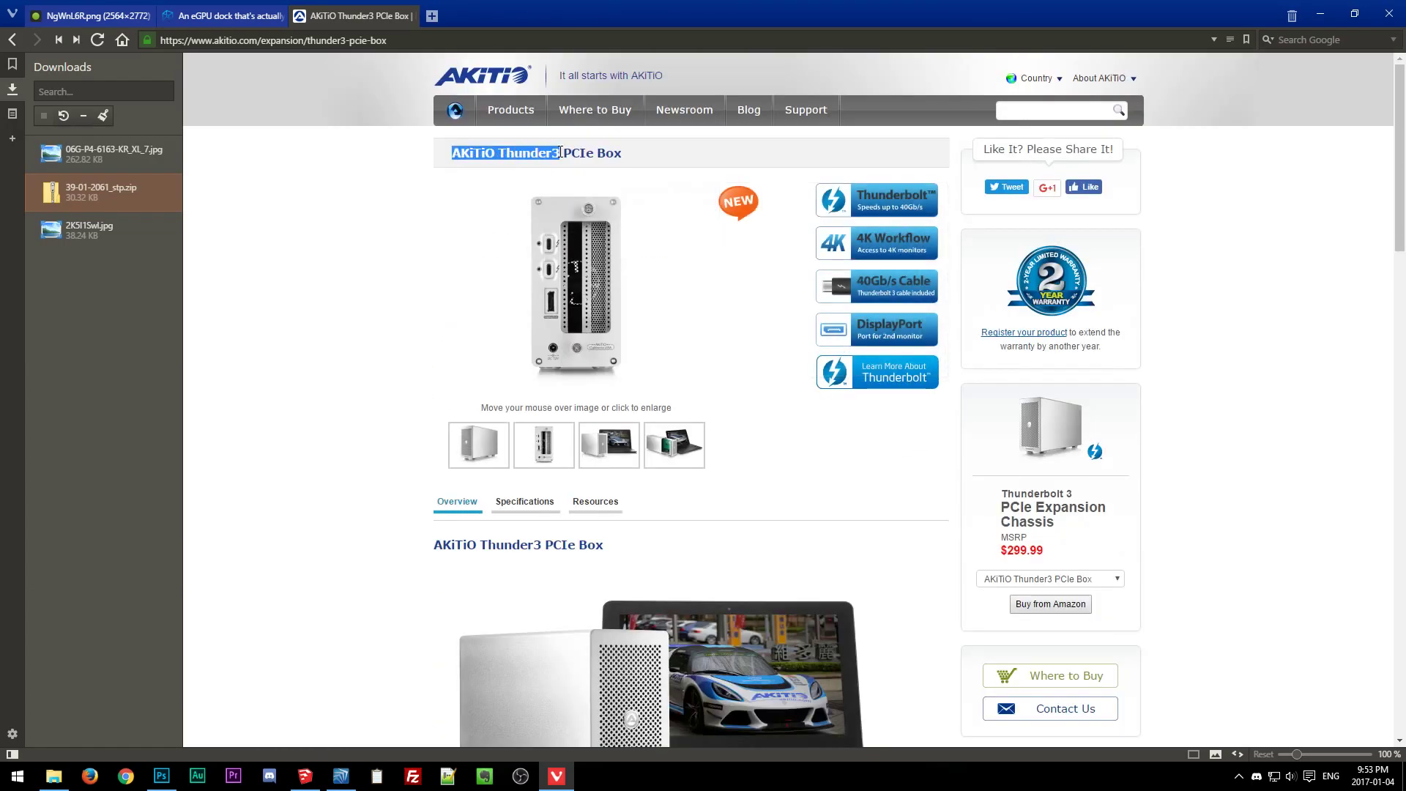
right_click(559, 153)
left_click(633, 222)
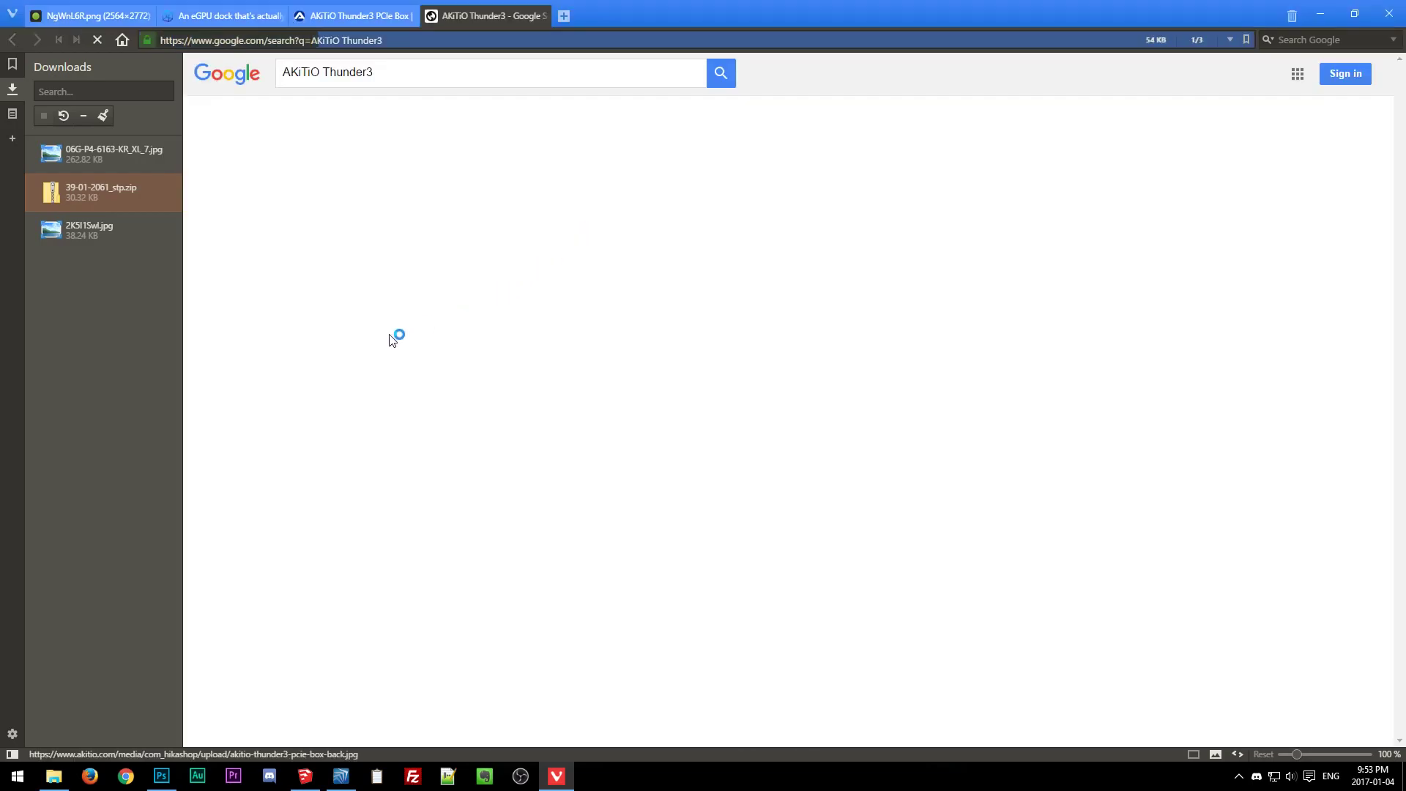
left_click(449, 119)
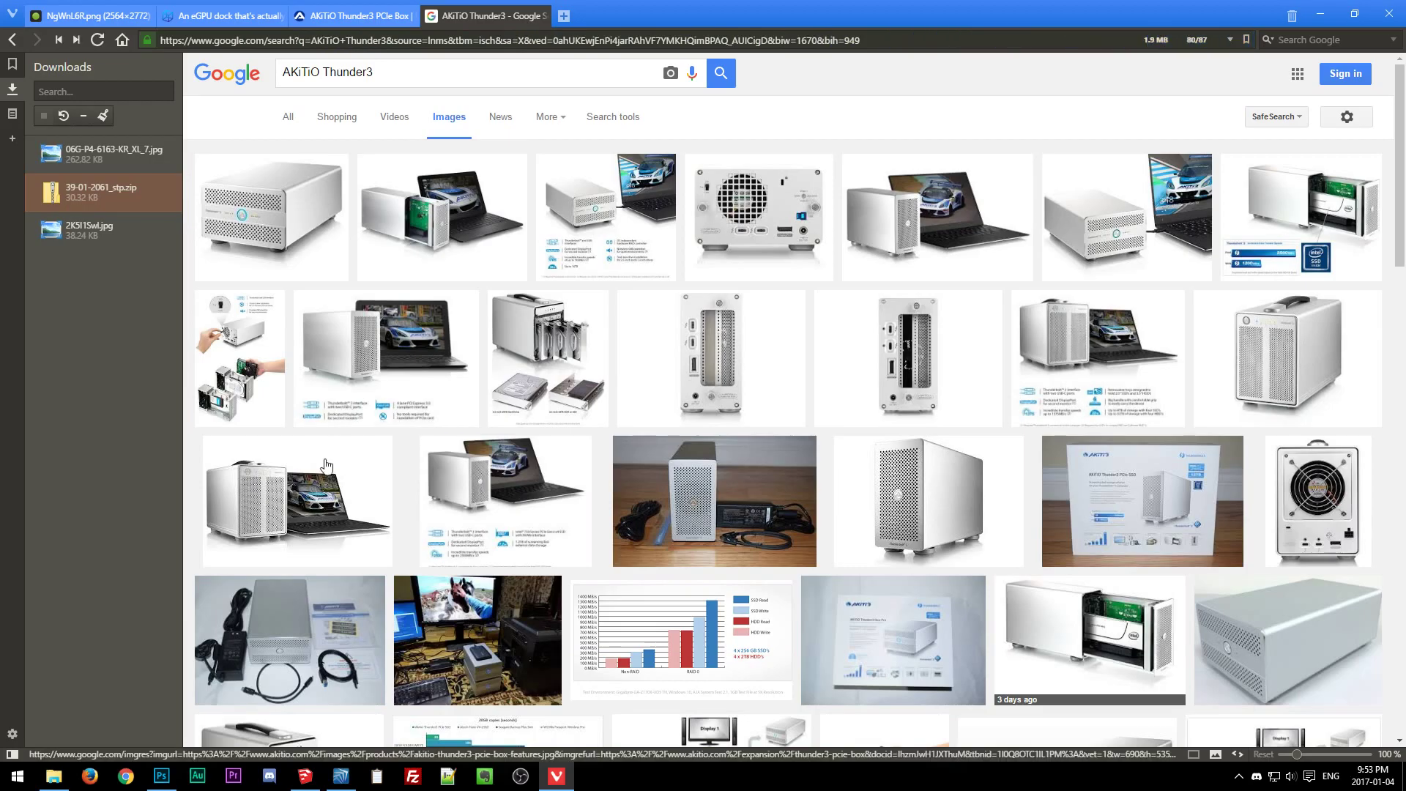
Browse the AKiTiO Thunder3 images for interior views and open the Small Form Factor Network photo of the opened chassis.
scroll(415, 528, "down", 4)
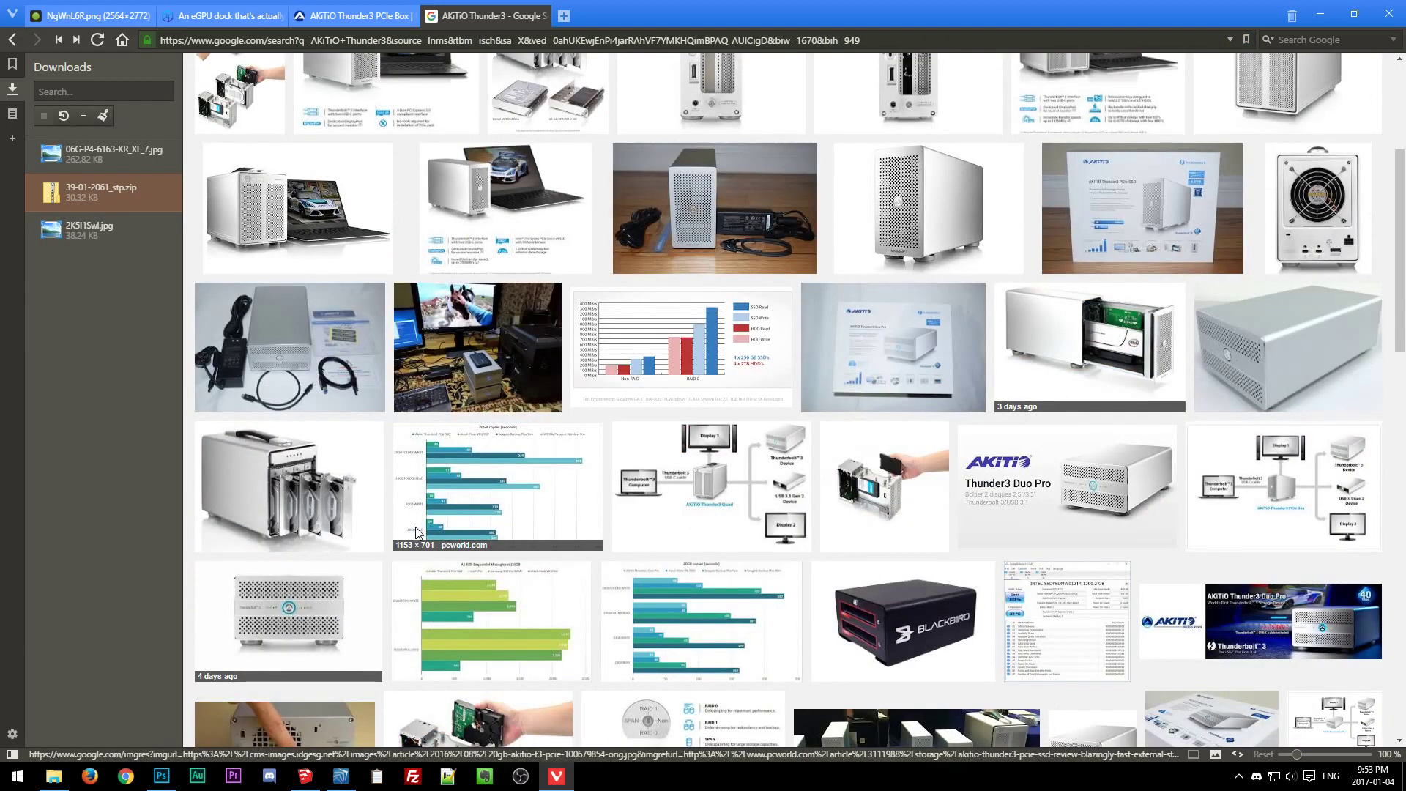
scroll(415, 529, "down", 4)
scroll(415, 535, "down", 4)
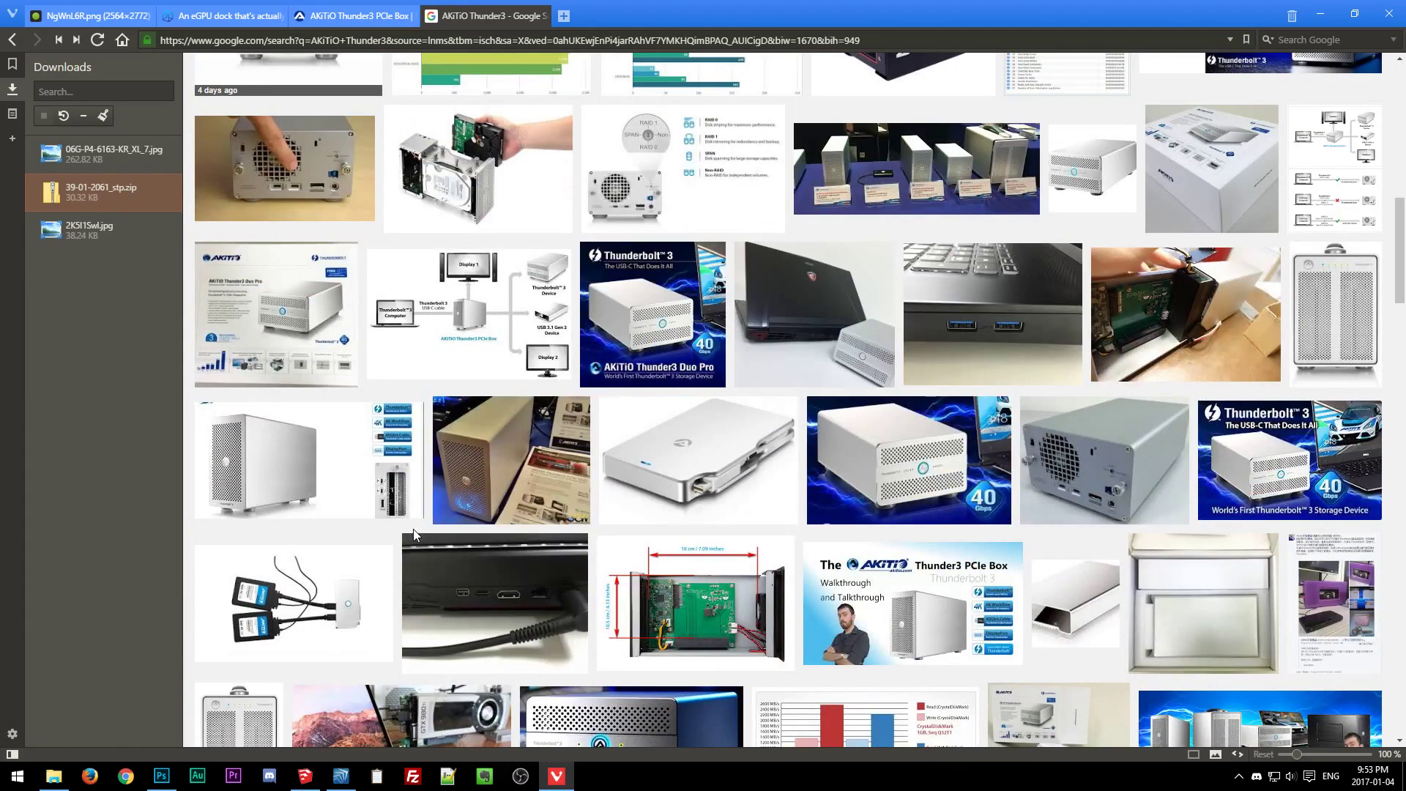
scroll(414, 534, "down", 4)
scroll(414, 534, "down", 1)
scroll(414, 534, "down", 3)
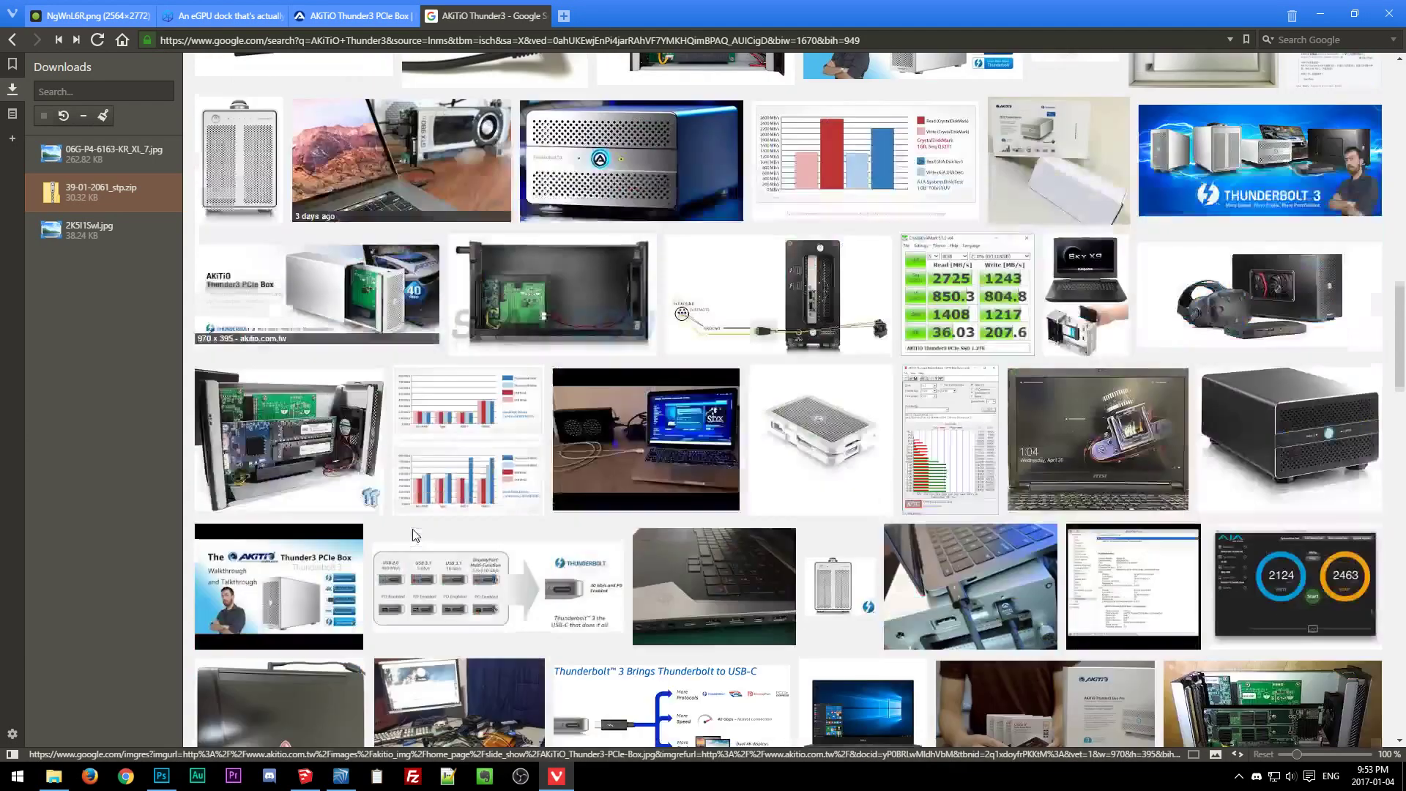
left_click(276, 476)
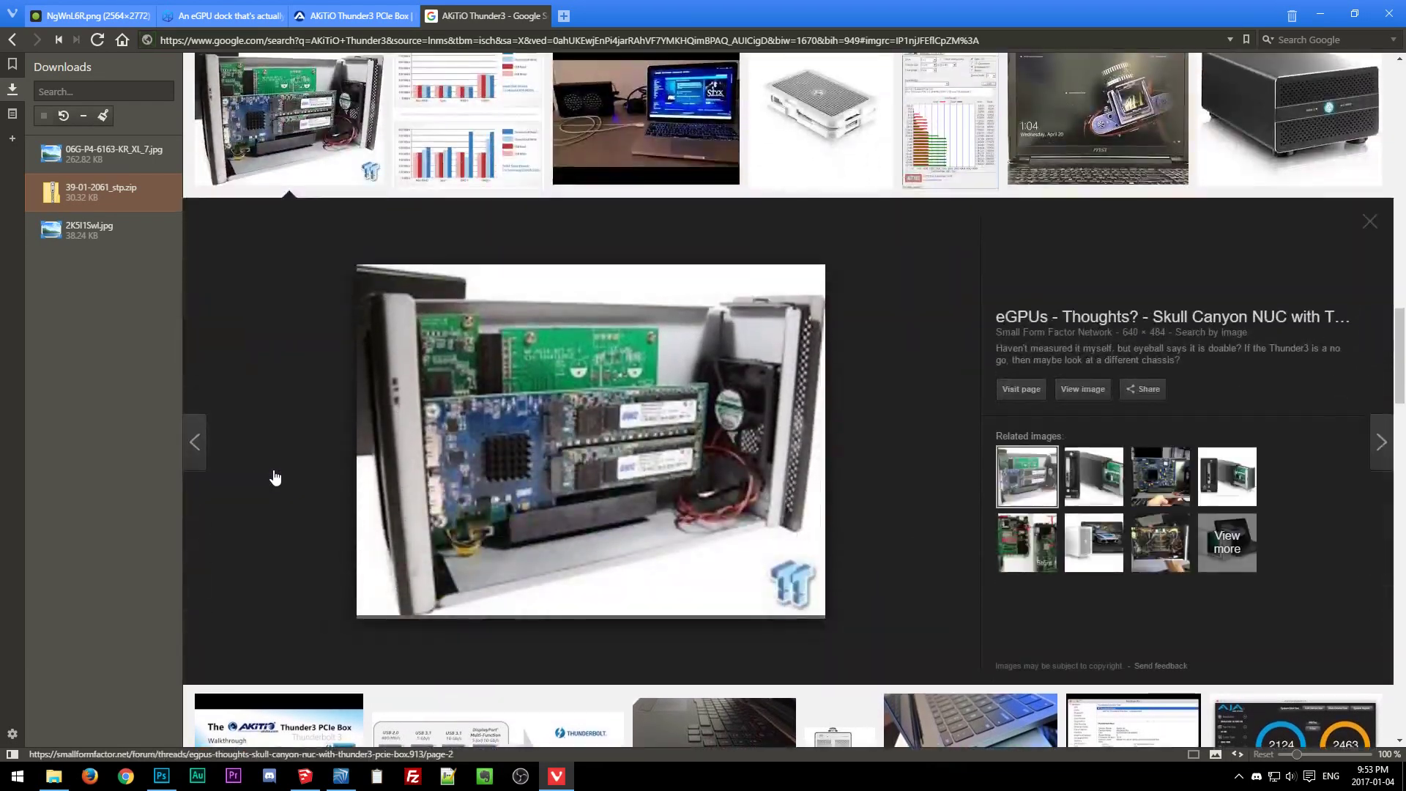
scroll(276, 478, "down", 4)
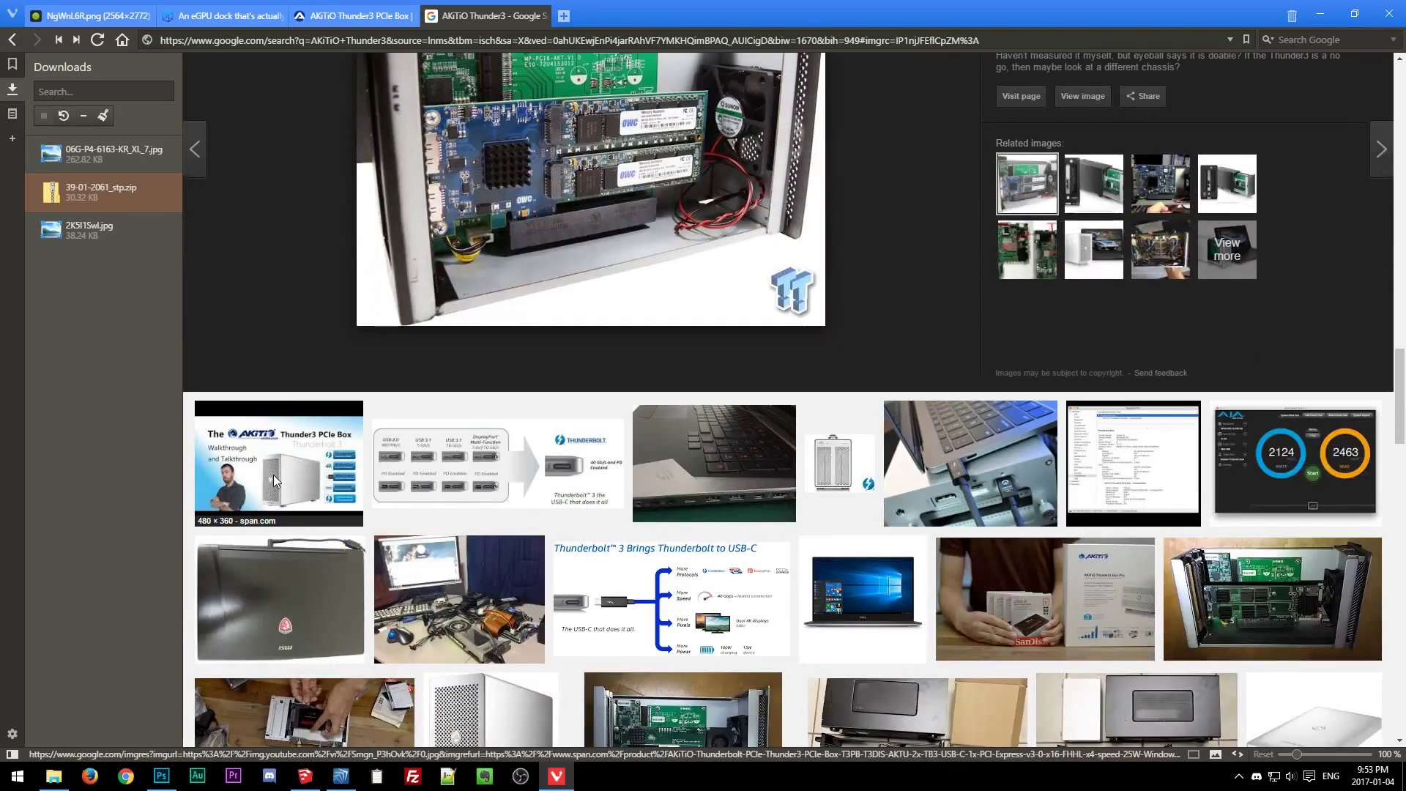
Examine the Bare Feats photo of the opened Thunder3 chassis and browse the remaining AKiTiO Thunder3 image results.
key("Escape")
left_click(1249, 322)
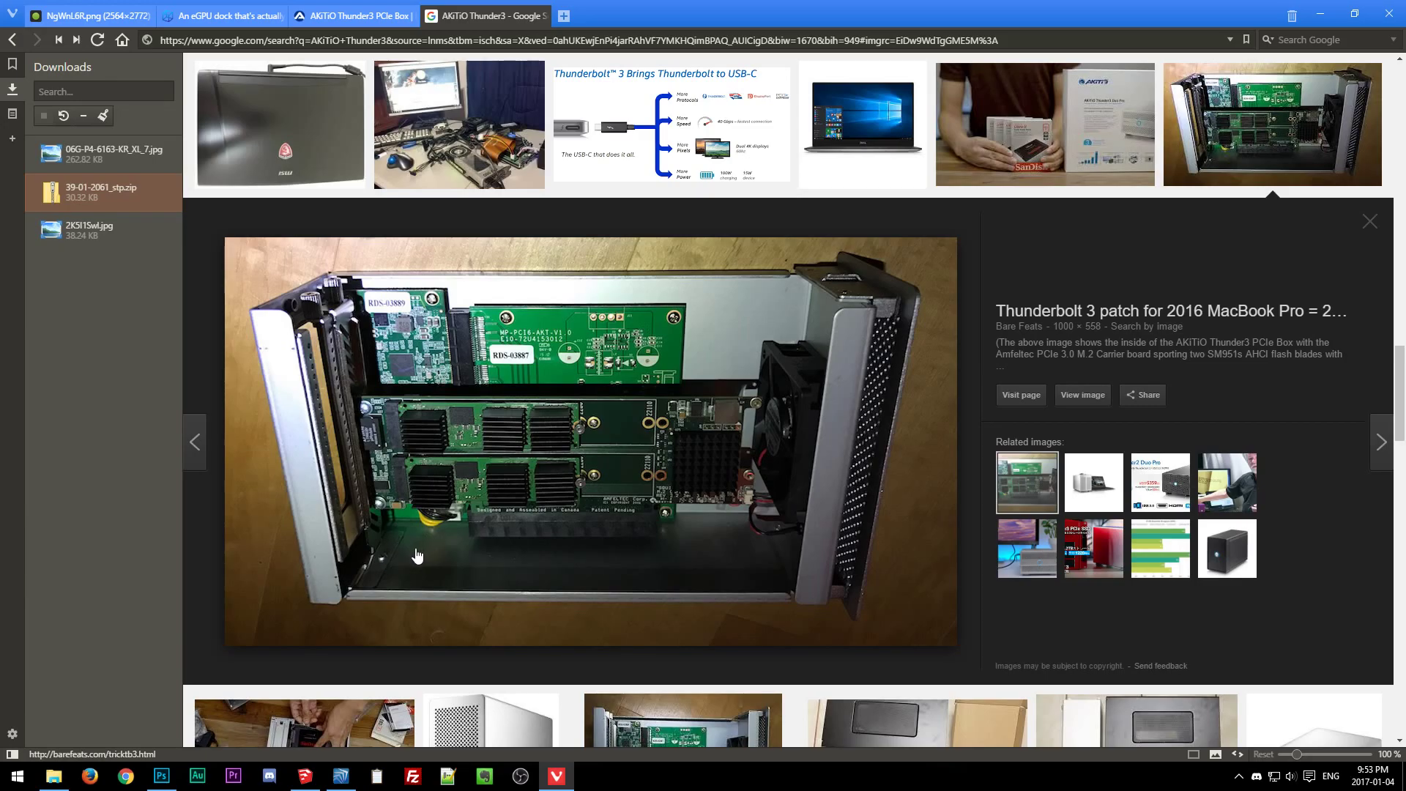
scroll(411, 560, "down", 5)
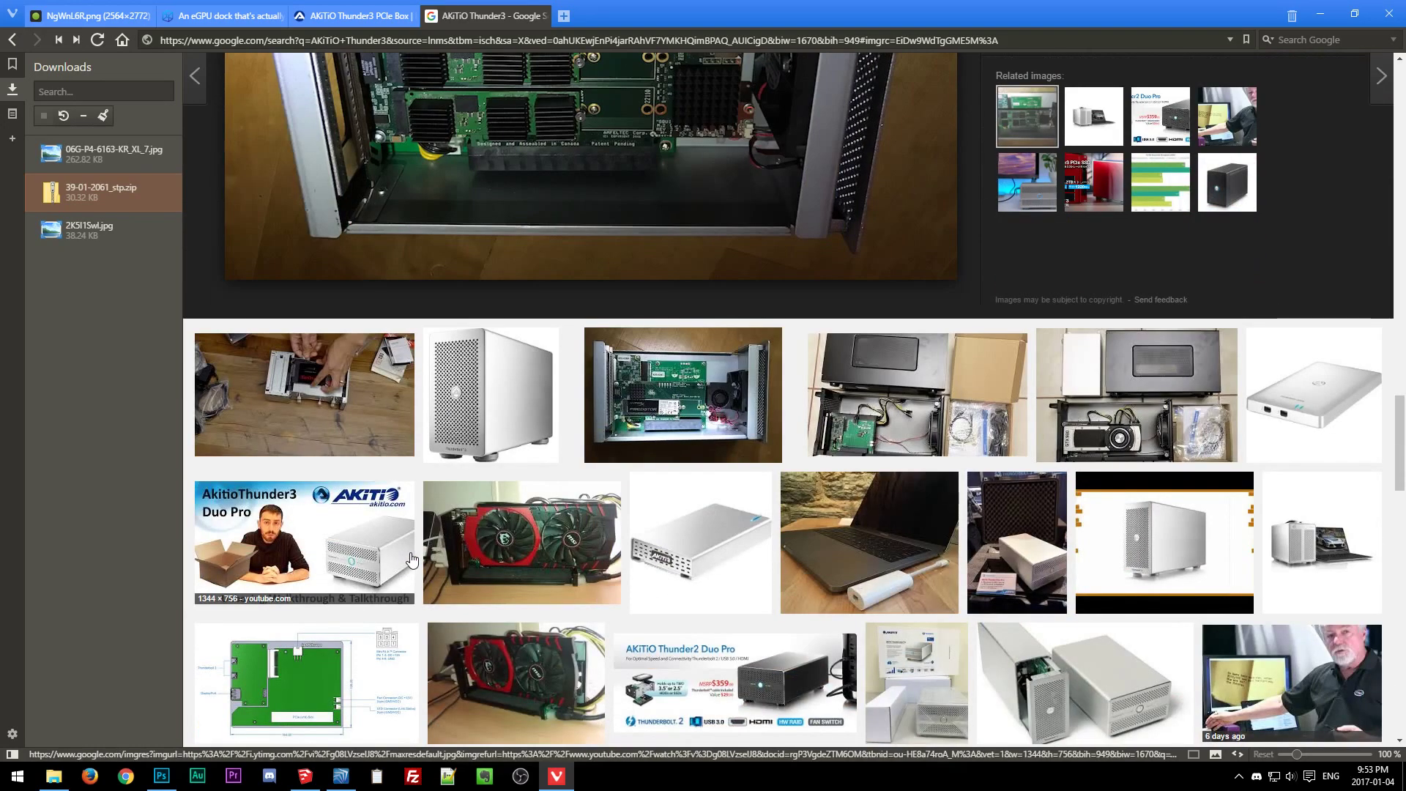
scroll(410, 561, "down", 5)
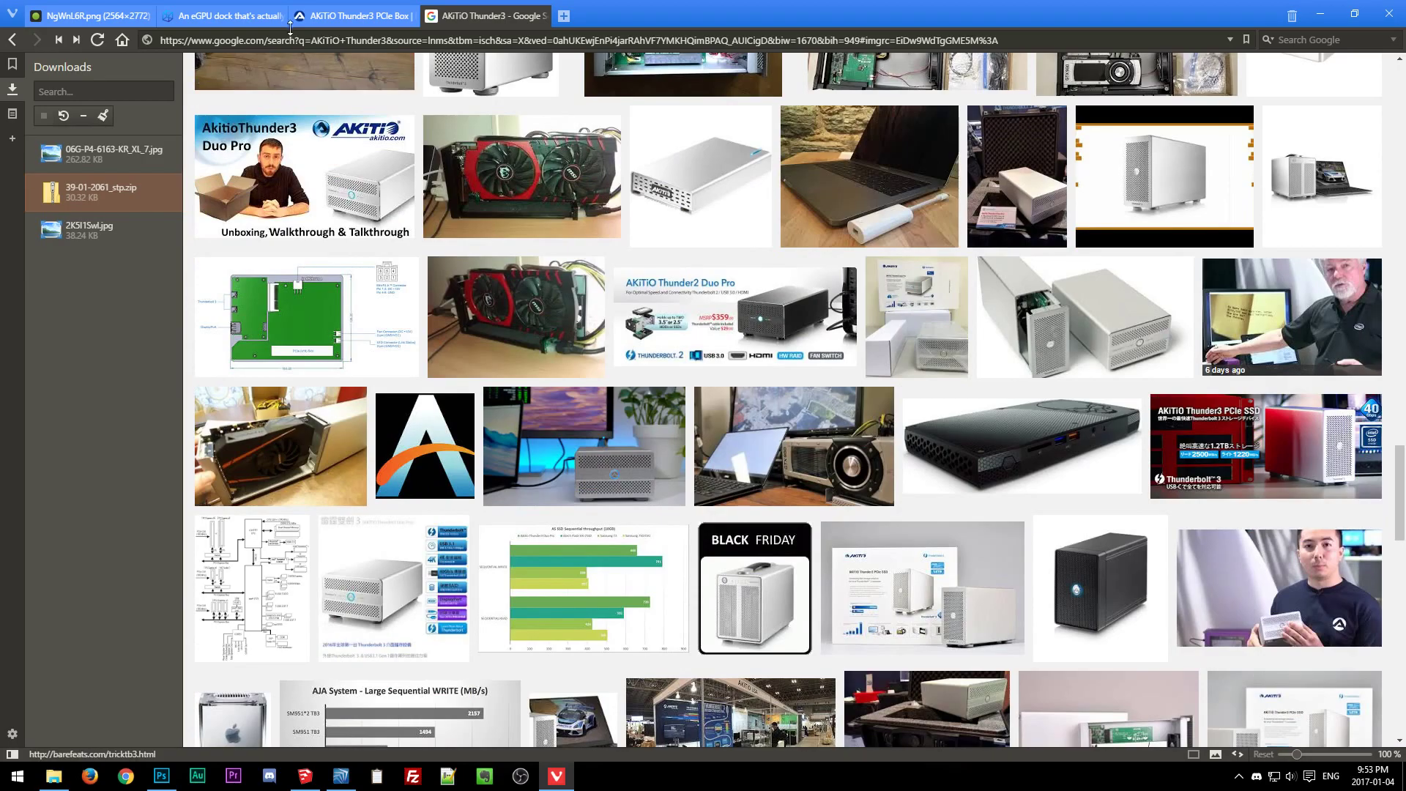
From the eGPU dock thread's first post, open the linked Skull Canyon NUC with Thunder3 PCIe Box thread and skim its first page.
left_click(219, 15)
key("Home")
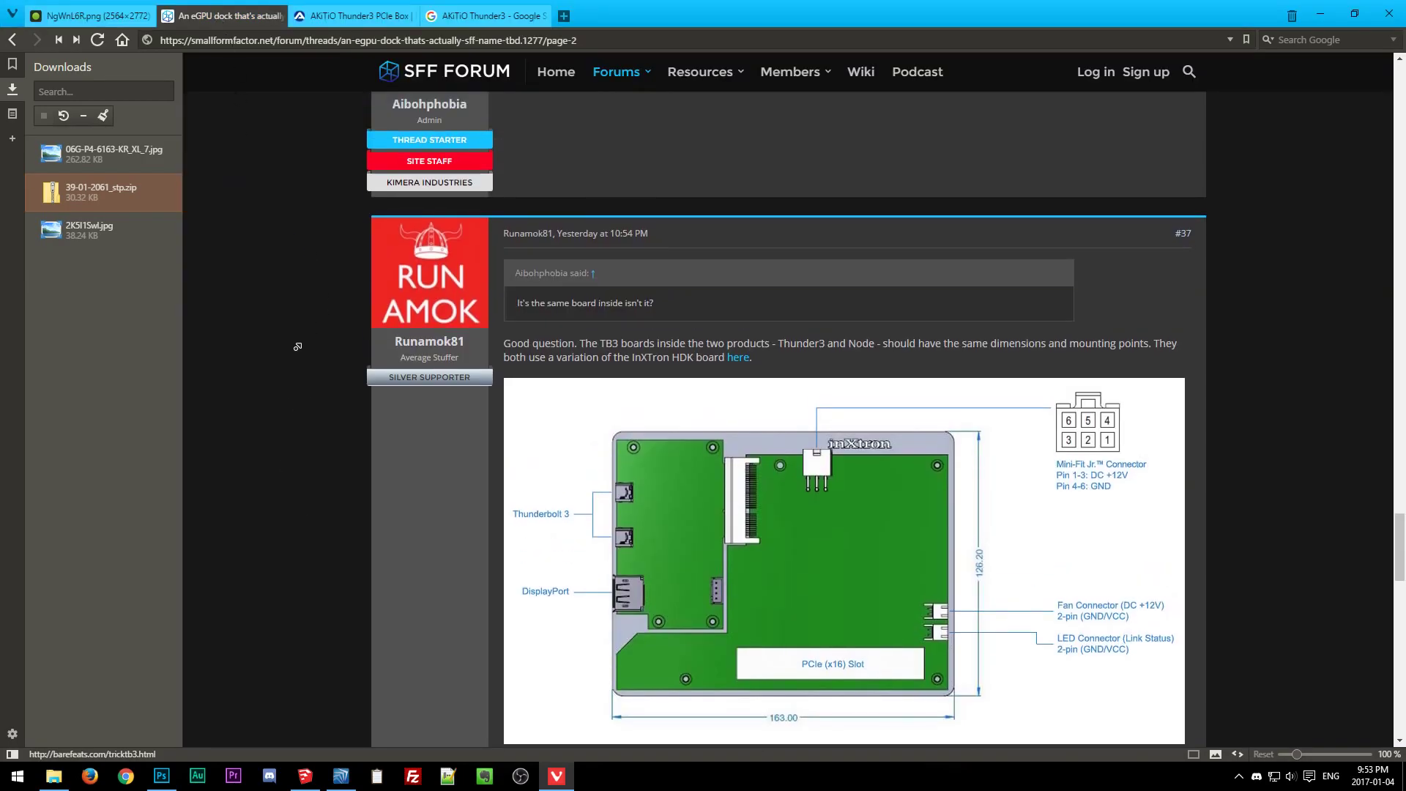
left_click(456, 256)
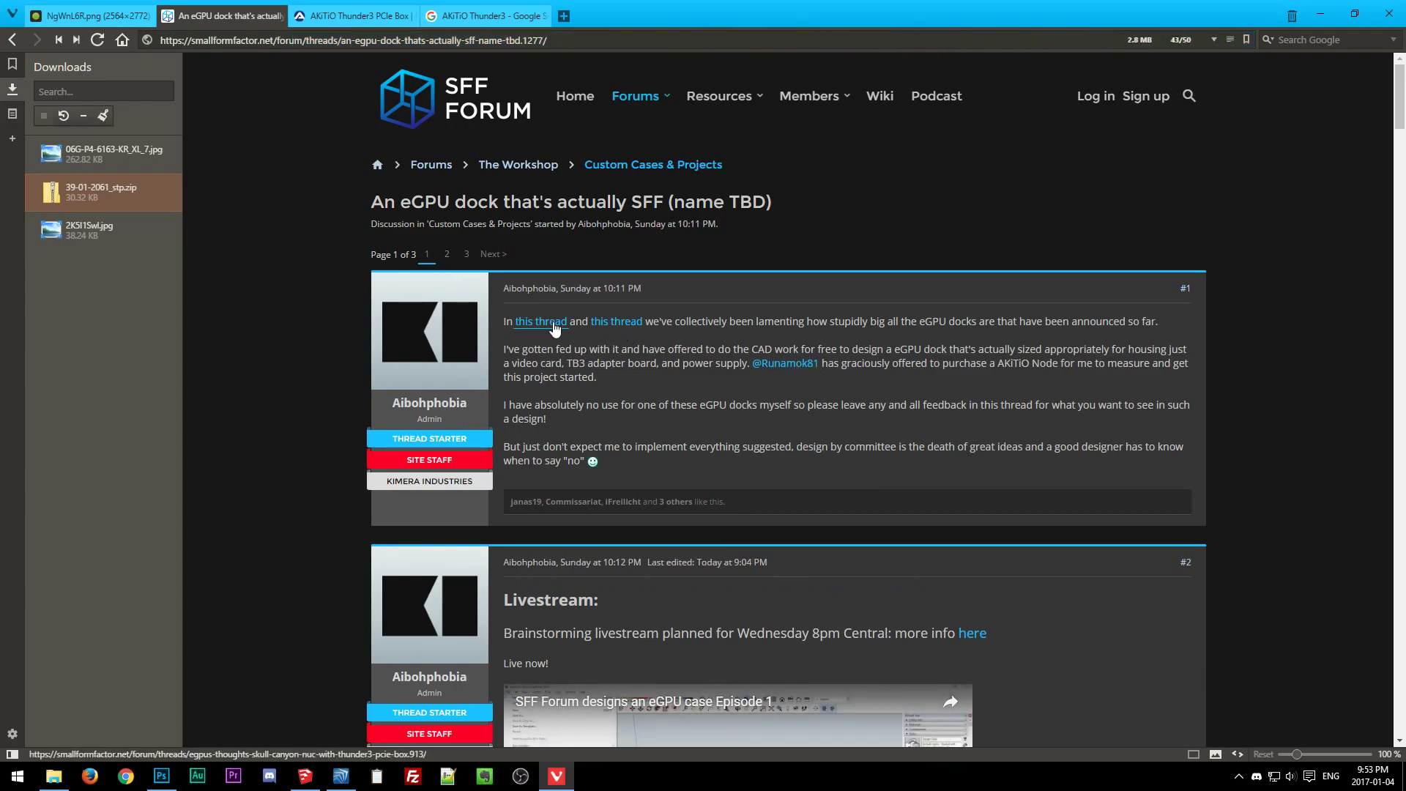
left_click(546, 323)
scroll(313, 317, "down", 20)
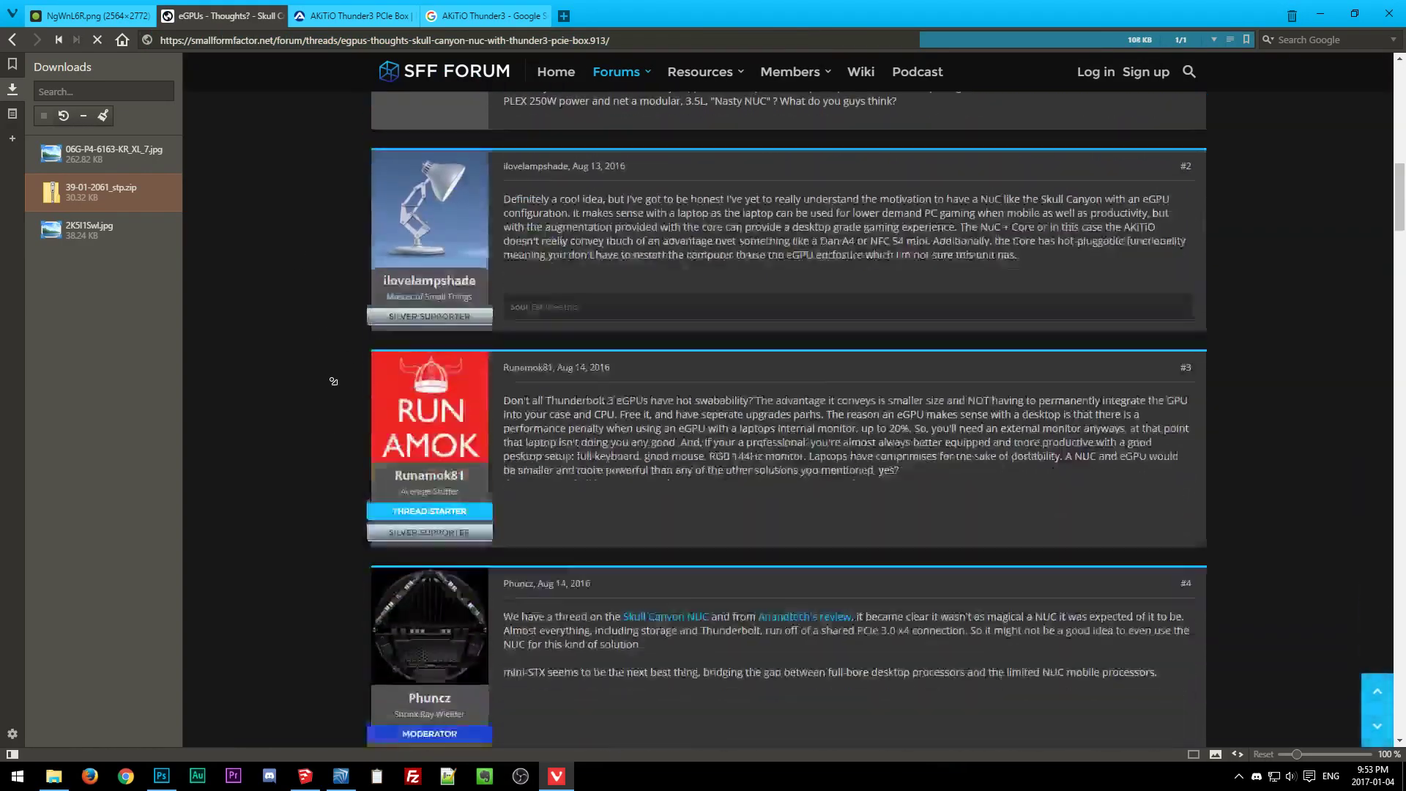
scroll(328, 439, "down", 15)
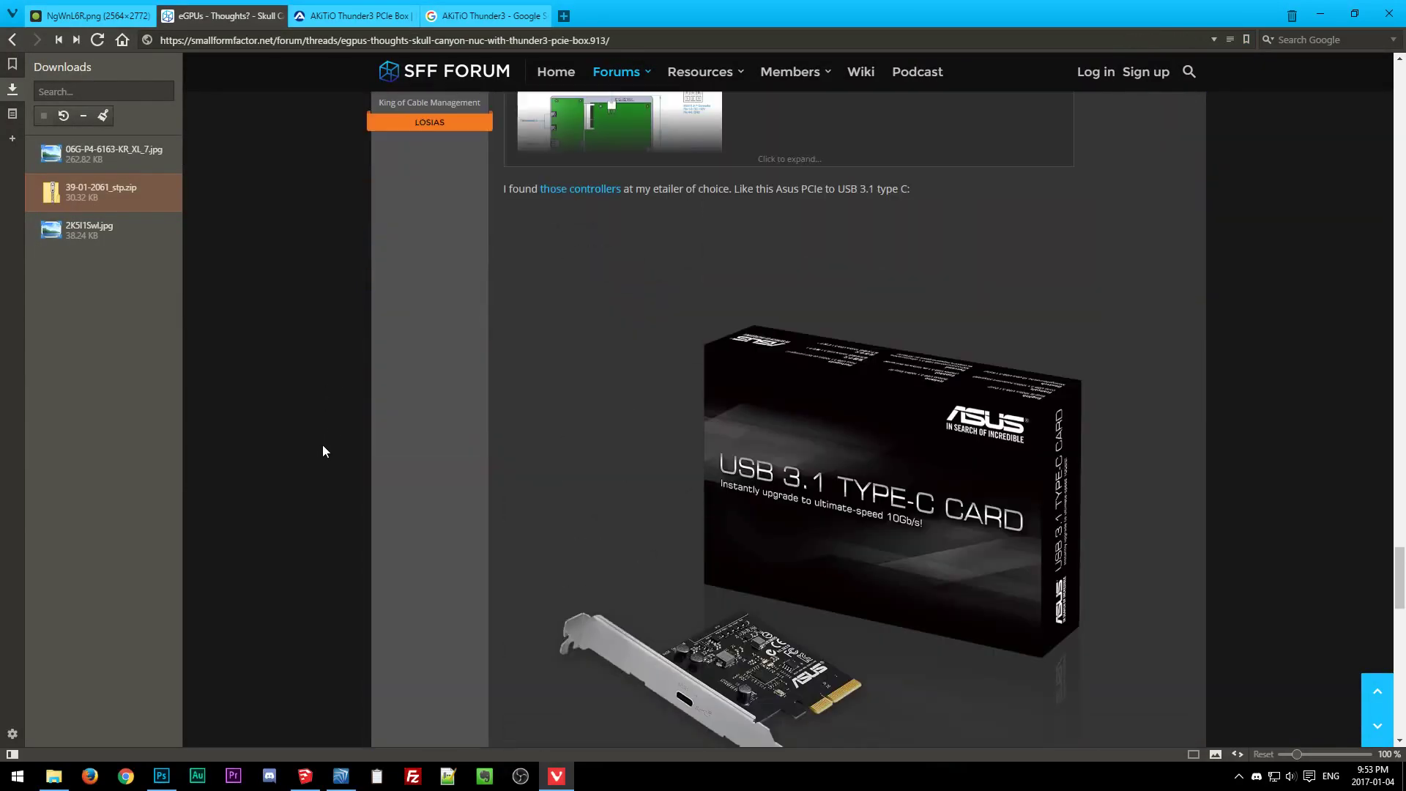
scroll(323, 291, "down", 10)
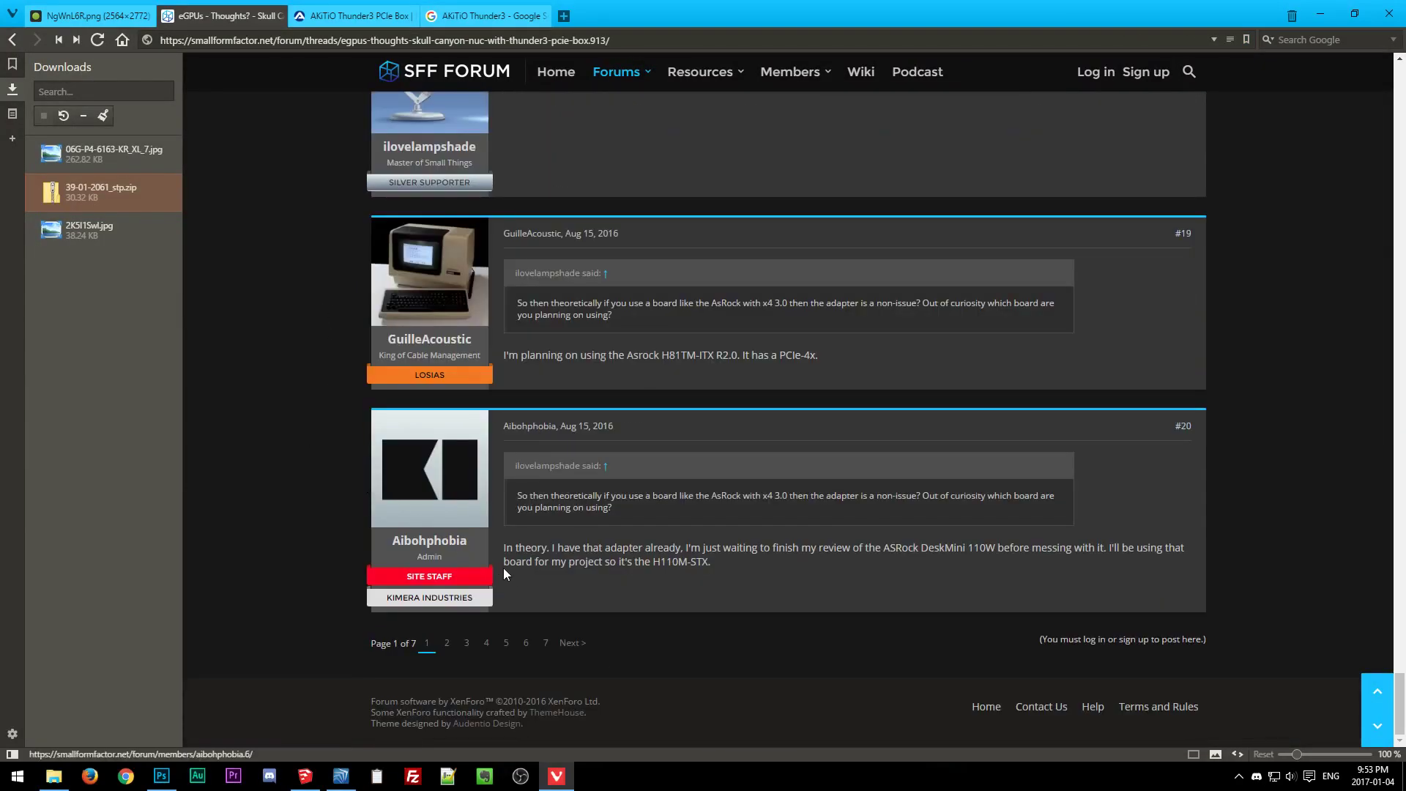
On page 2 of the thread, examine the modified Thunder2 chassis photos and open the linked build thread in a background tab.
left_click(572, 643)
scroll(317, 234, "down", 20)
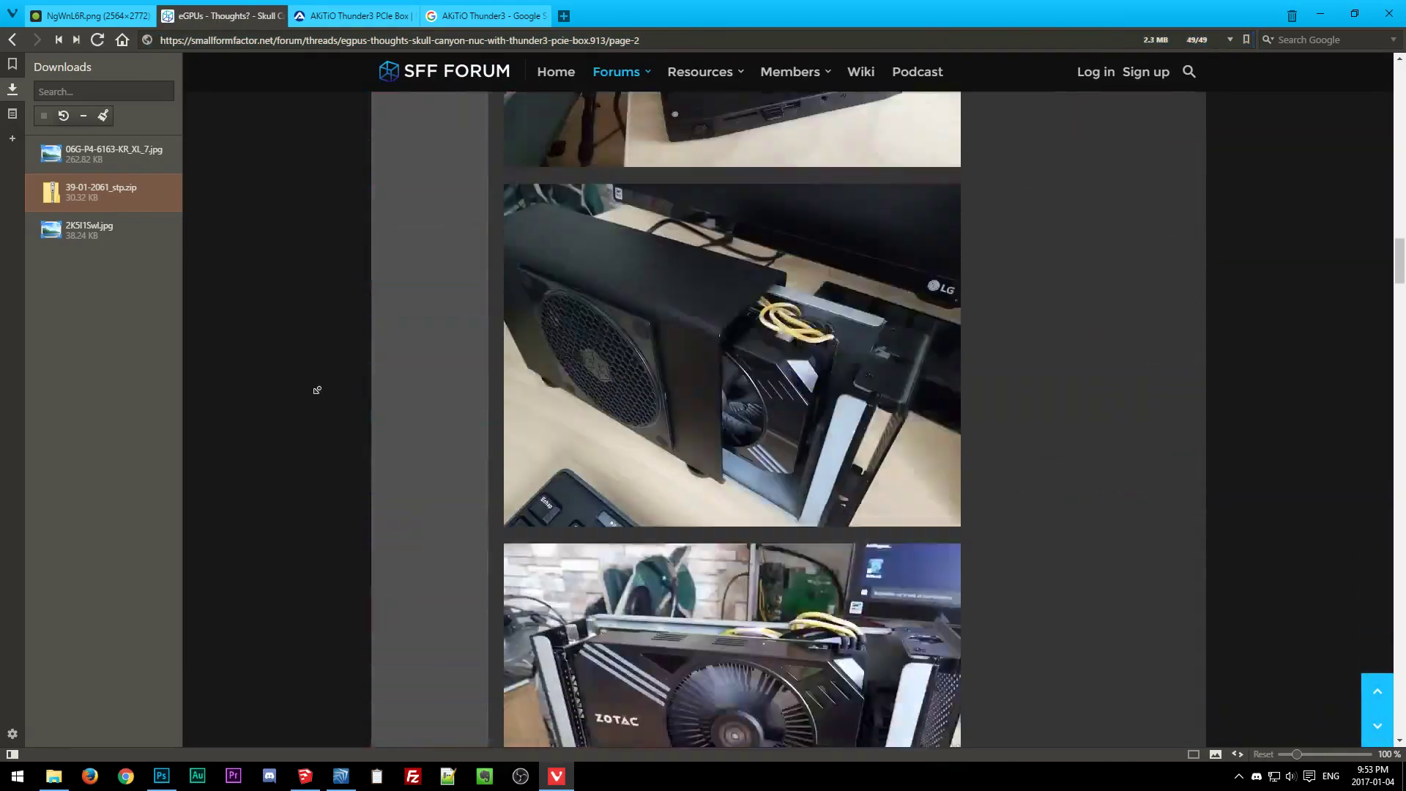
middle_click_drag(318, 390, 330, 464)
scroll(330, 464, "down", 5)
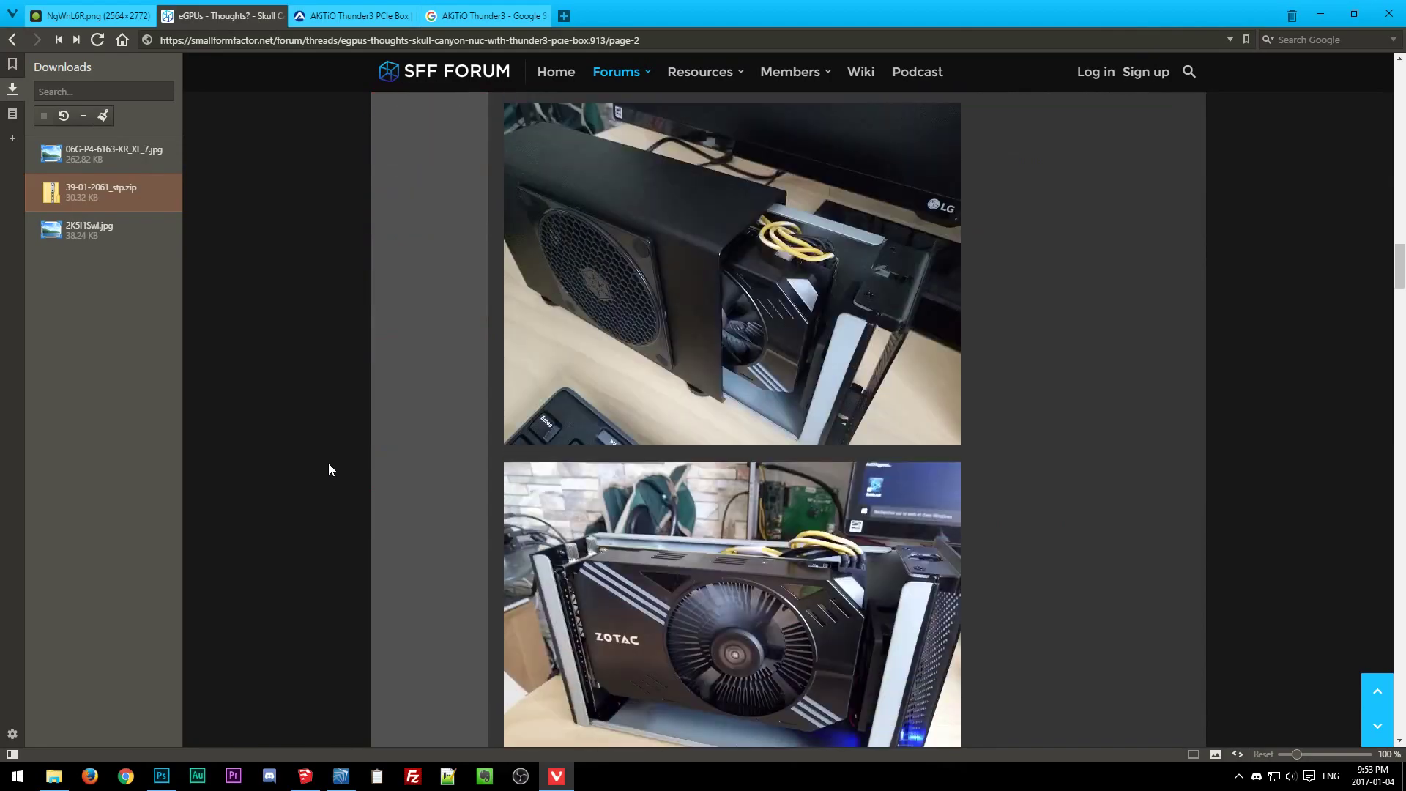
scroll(330, 463, "up", 6)
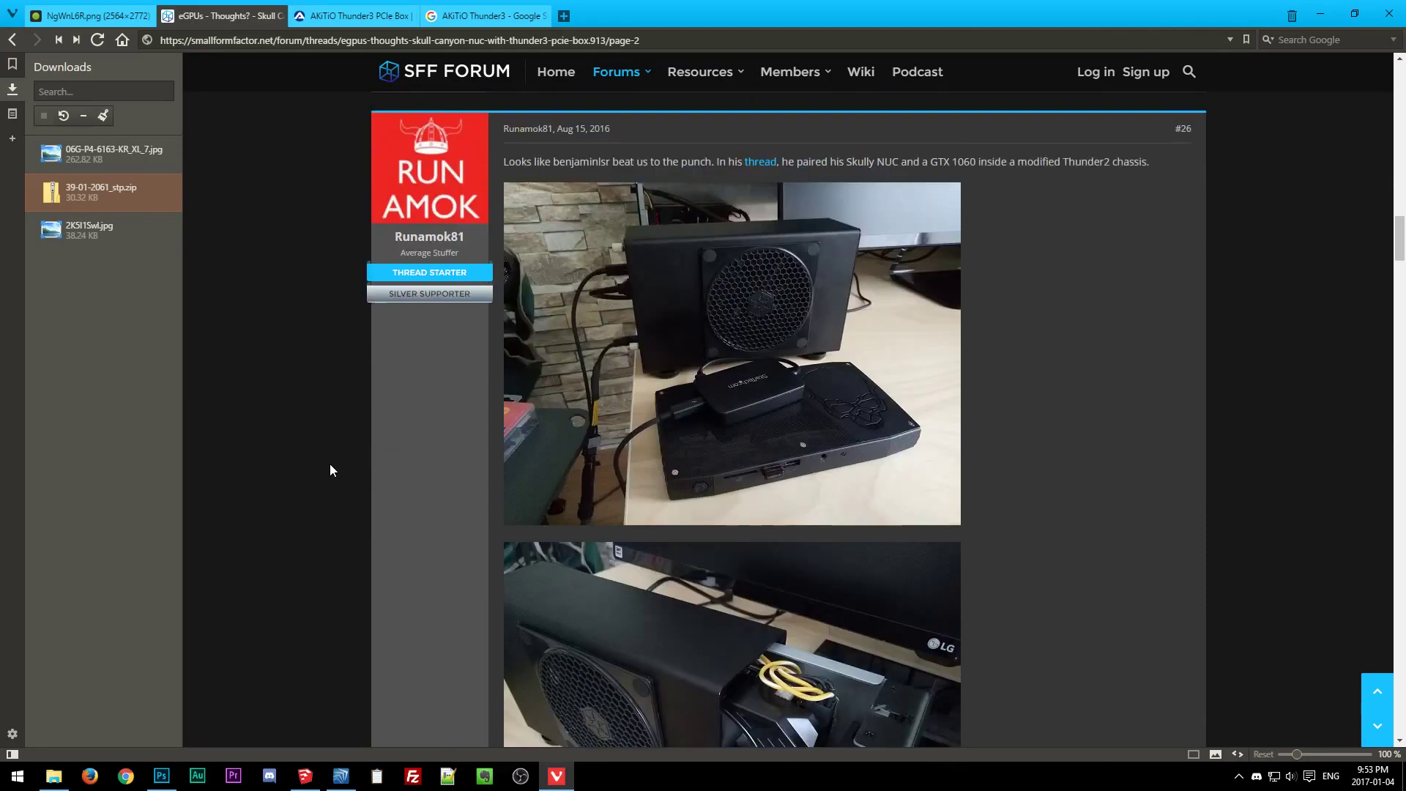
middle_click(761, 163)
scroll(337, 468, "down", 6)
scroll(334, 468, "down", 4)
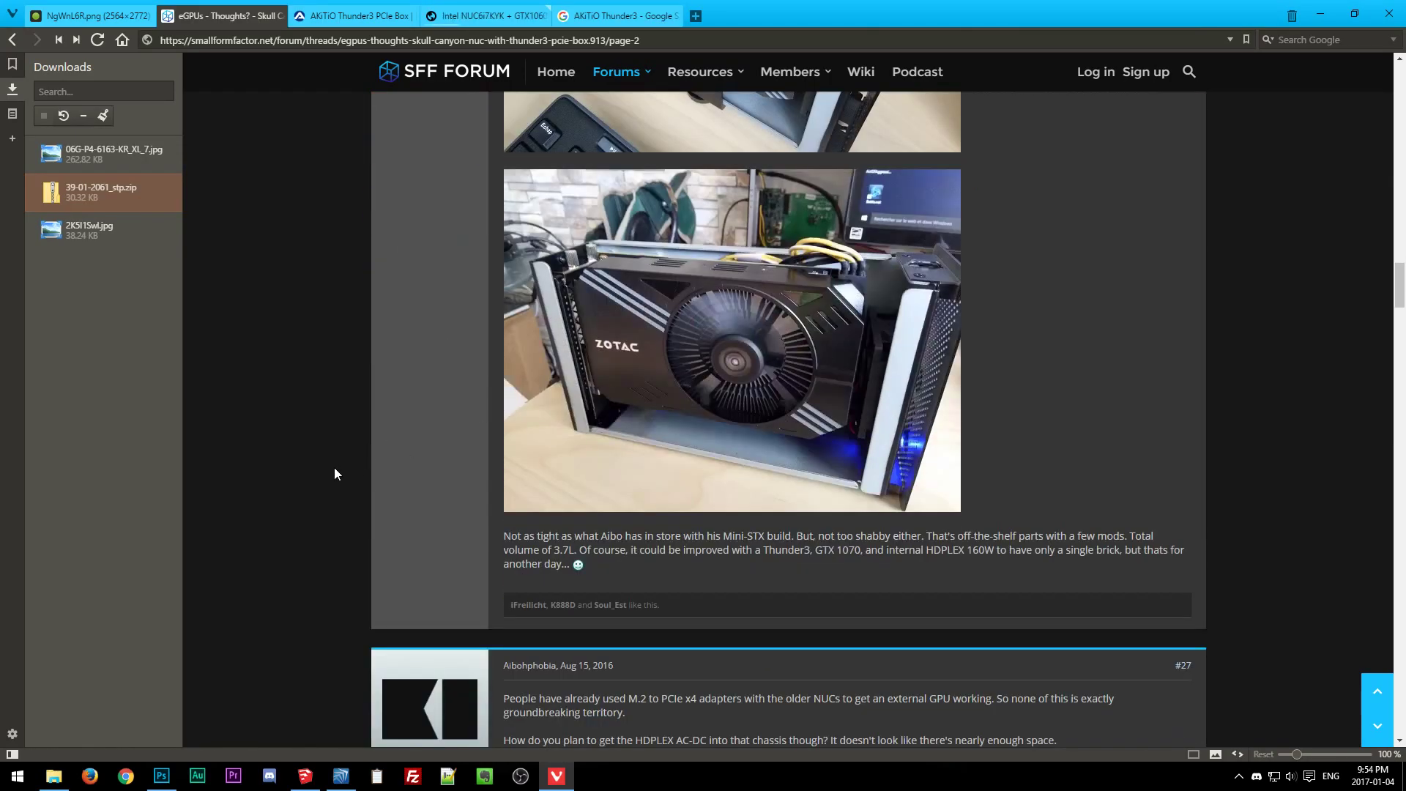
Read on through the page 2 posts on Thunderbolt 3, M.2 adapters and HDPLEX placement, permanently blocking cdn.viglink.com in the security alert.
scroll(334, 467, "down", 6)
scroll(335, 289, "up", 1)
middle_click_drag(336, 290, 343, 455)
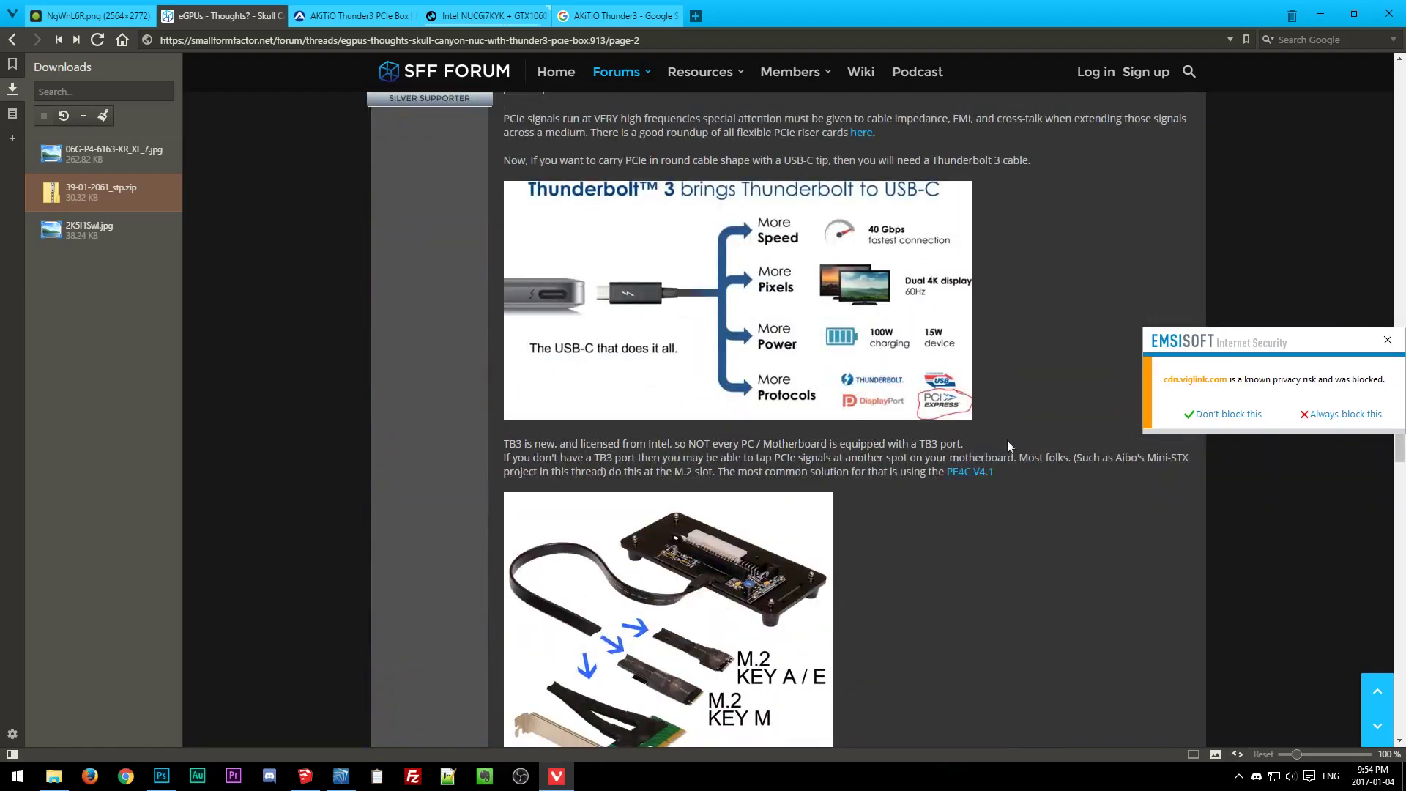
left_click(1308, 416)
middle_click_drag(1085, 319, 1014, 362)
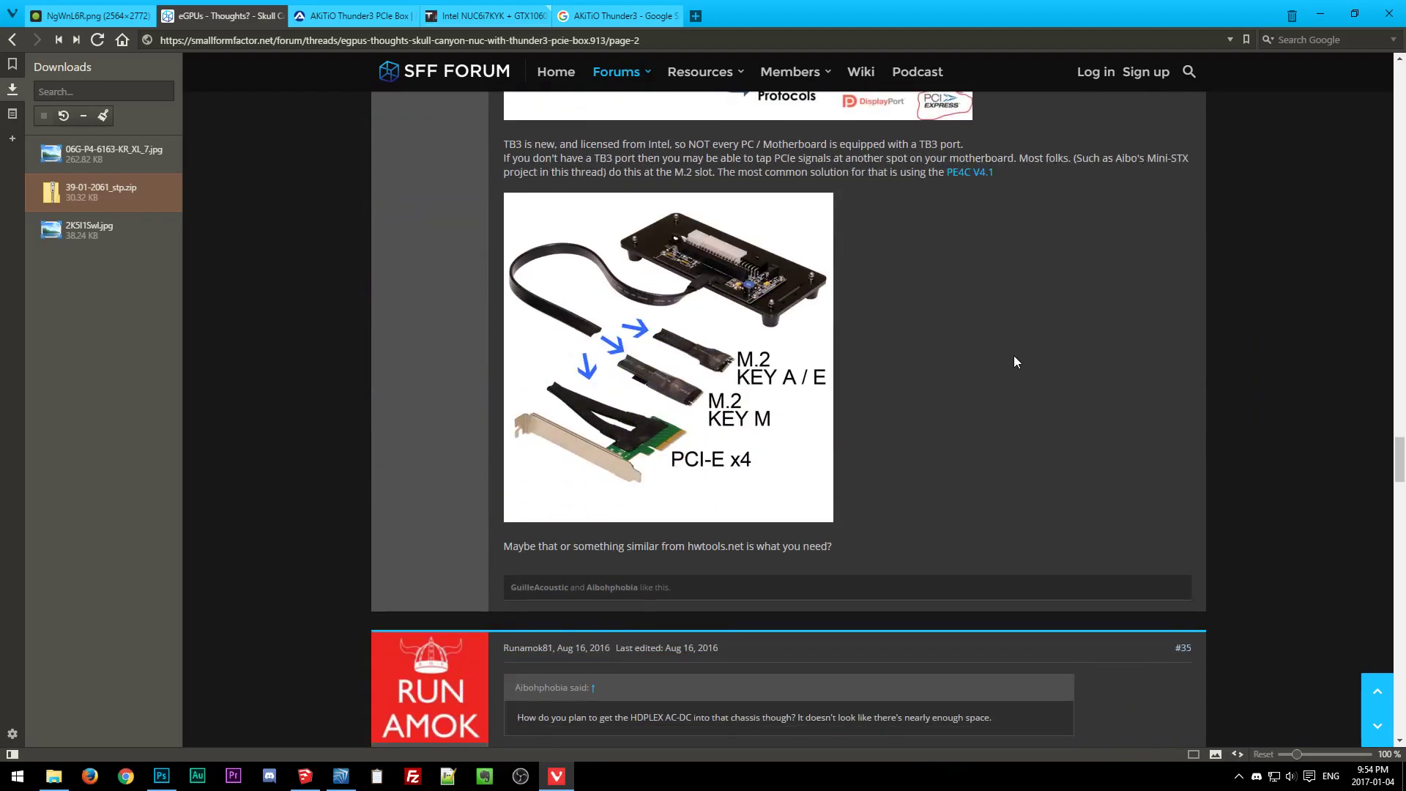
middle_click_drag(1023, 264, 1001, 422)
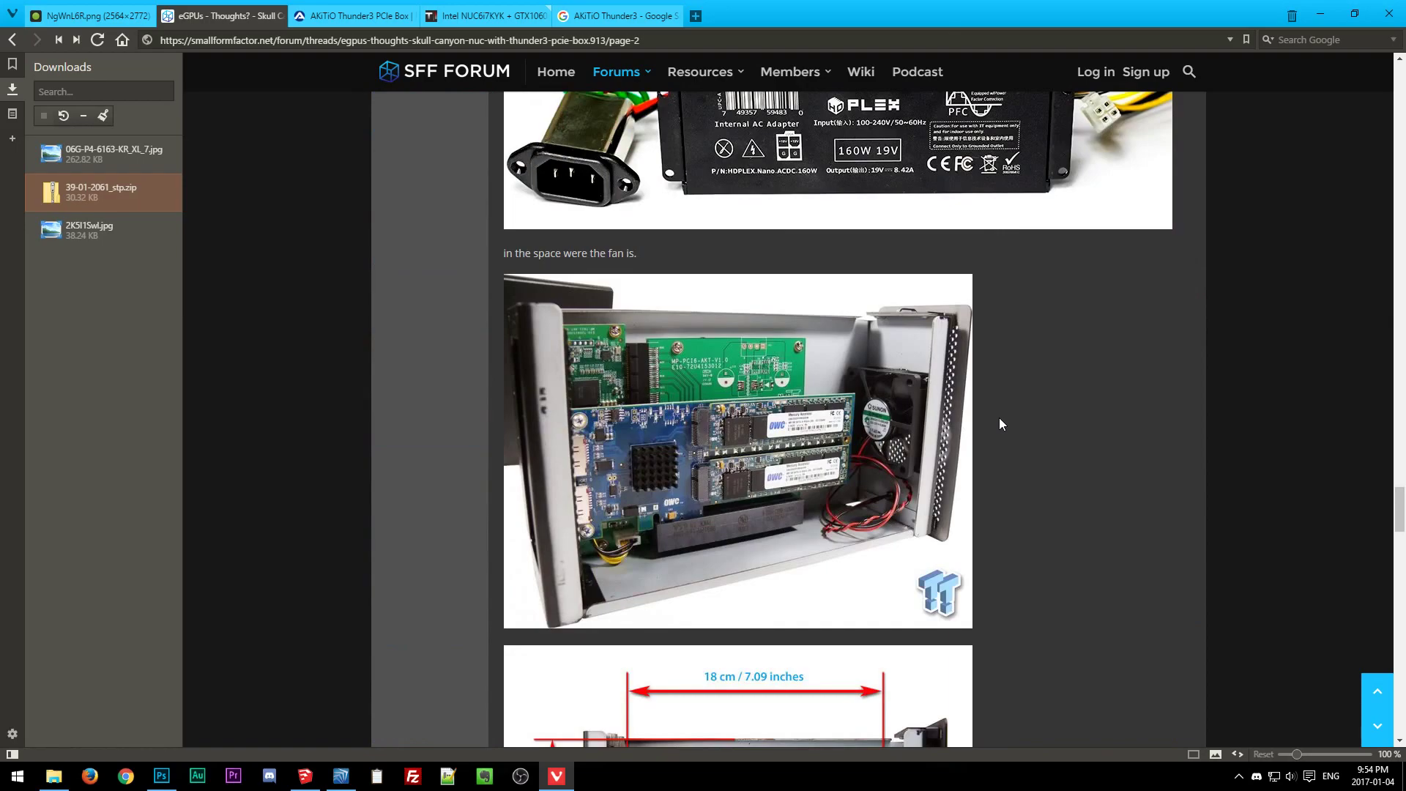
Compare the Thunder3 interior dimensions, the perforated alternative chassis and the Bizon Box through the end of page 2.
scroll(1023, 416, "down", 15)
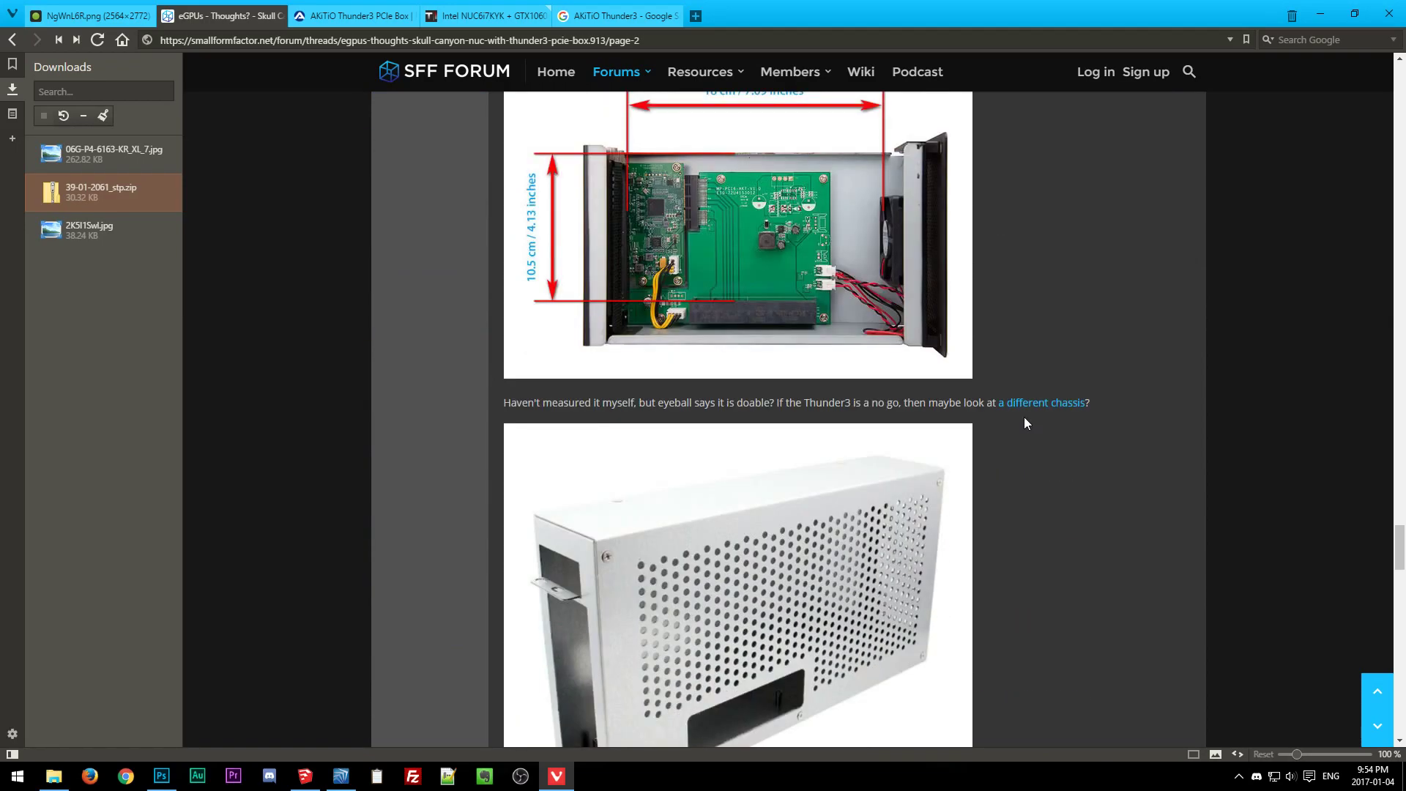
scroll(1022, 419, "down", 10)
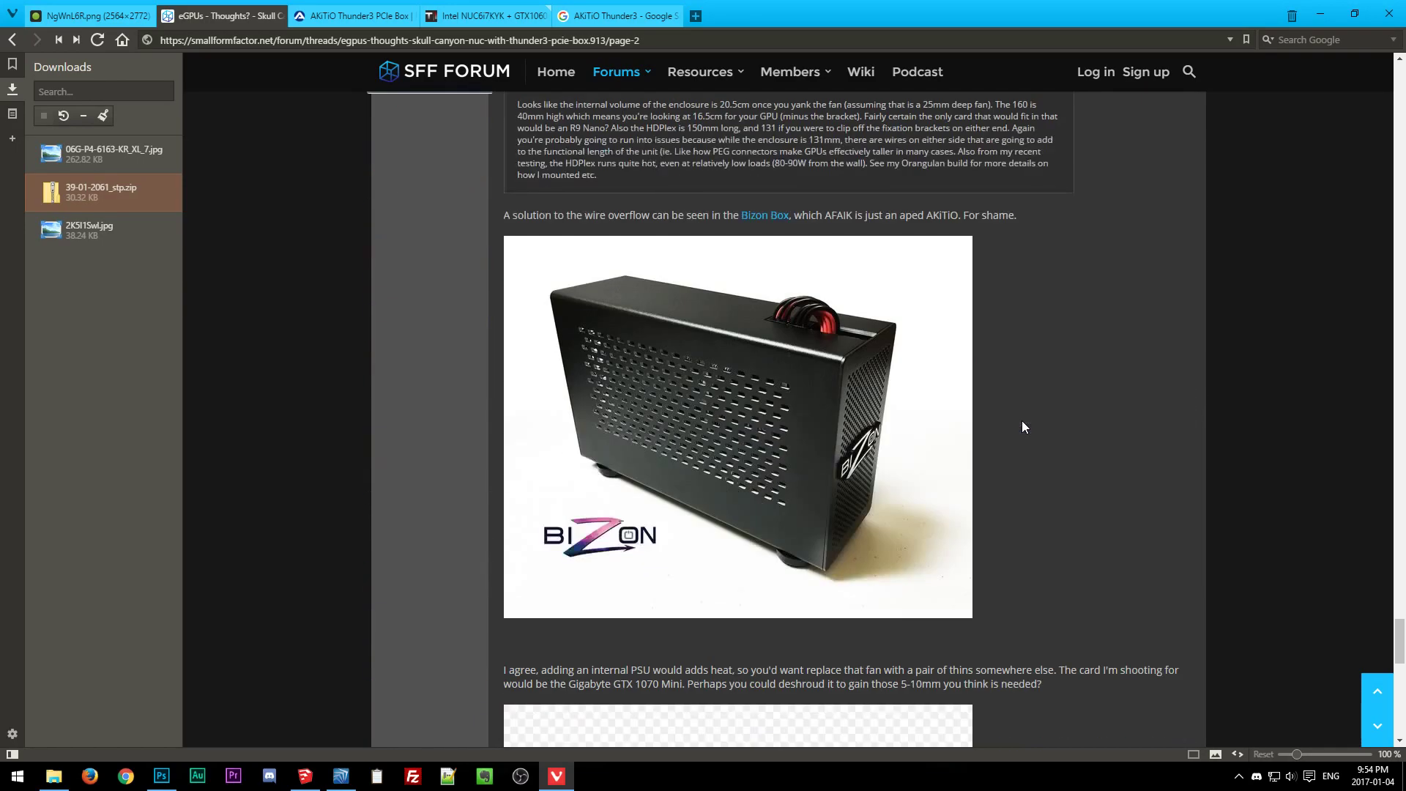
scroll(1023, 426, "up", 10)
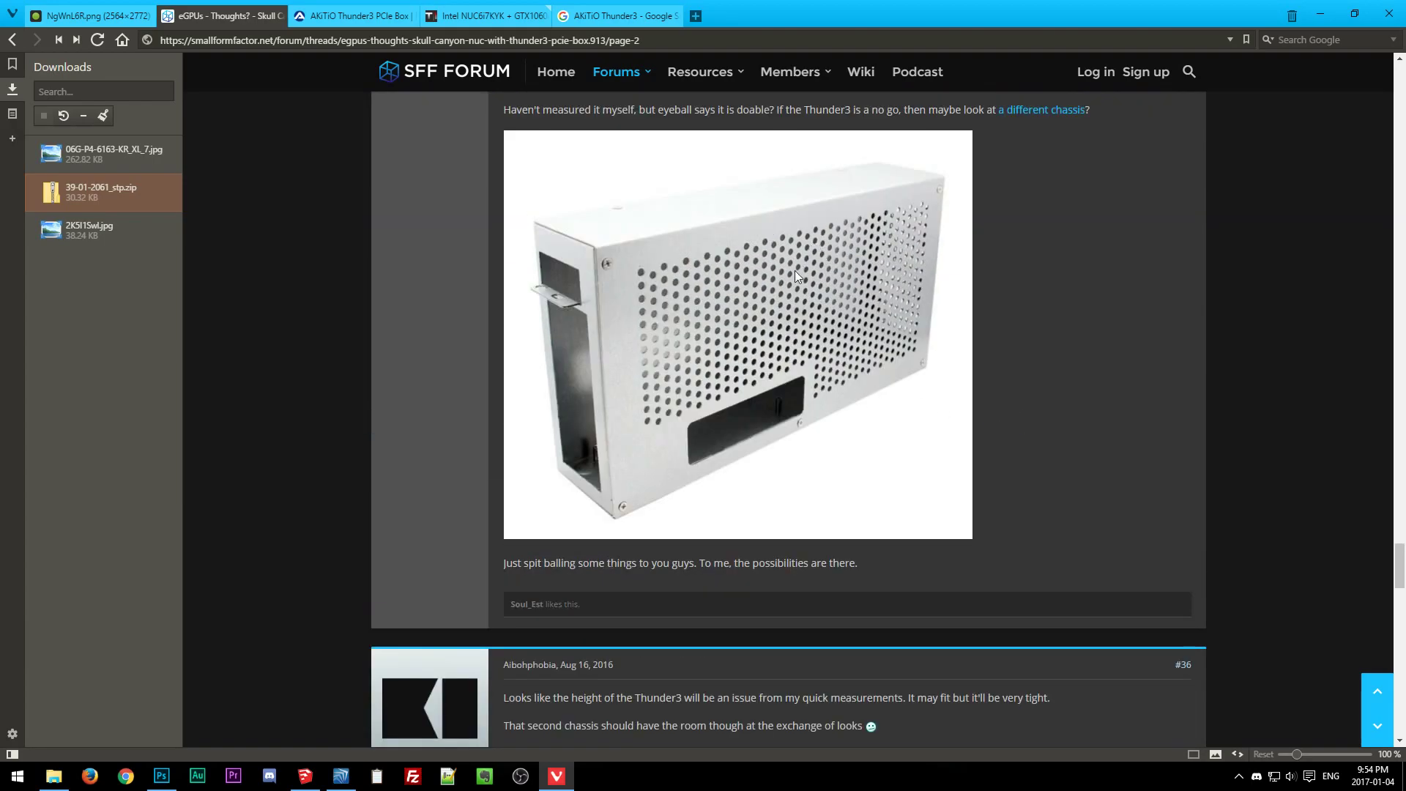
scroll(1071, 222, "down", 15)
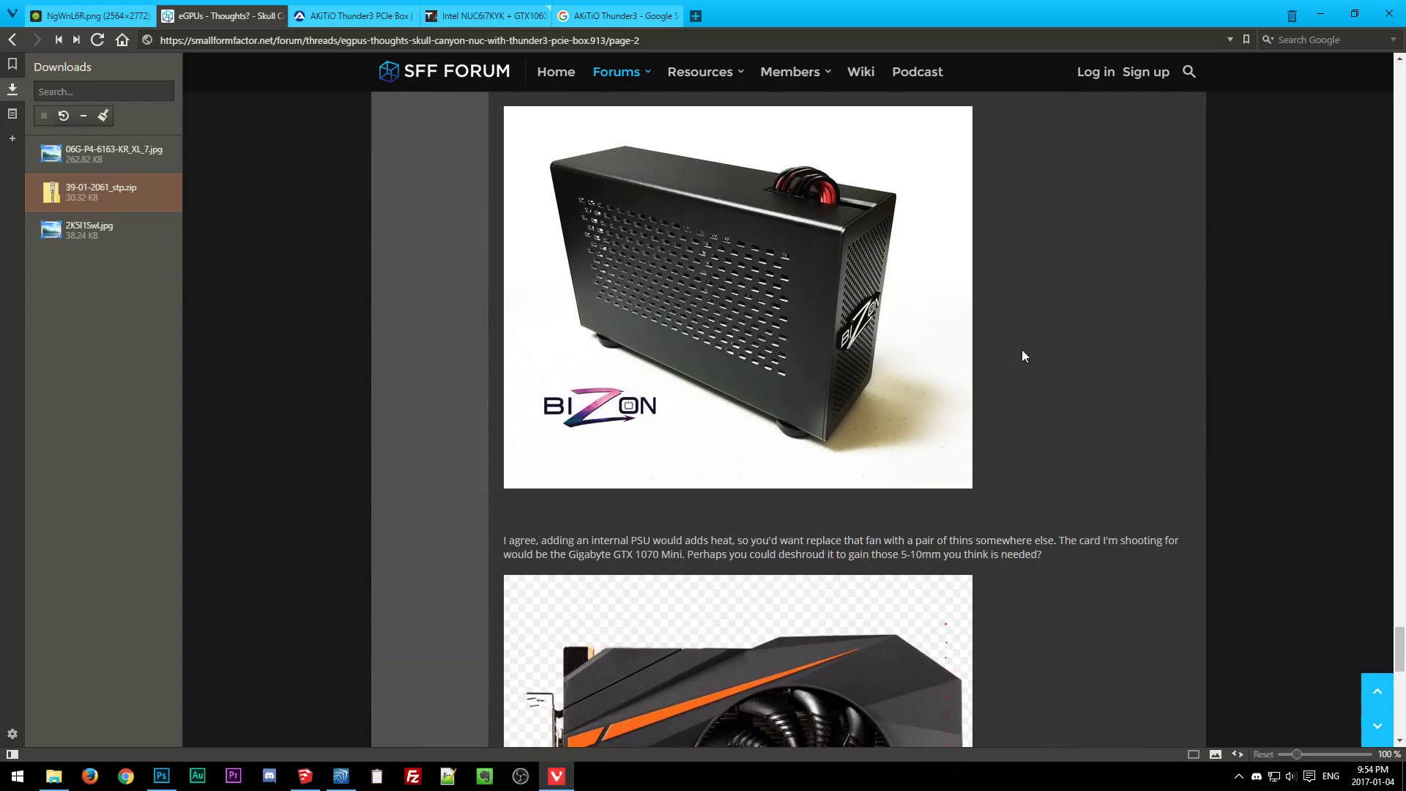
scroll(1046, 362, "down", 3)
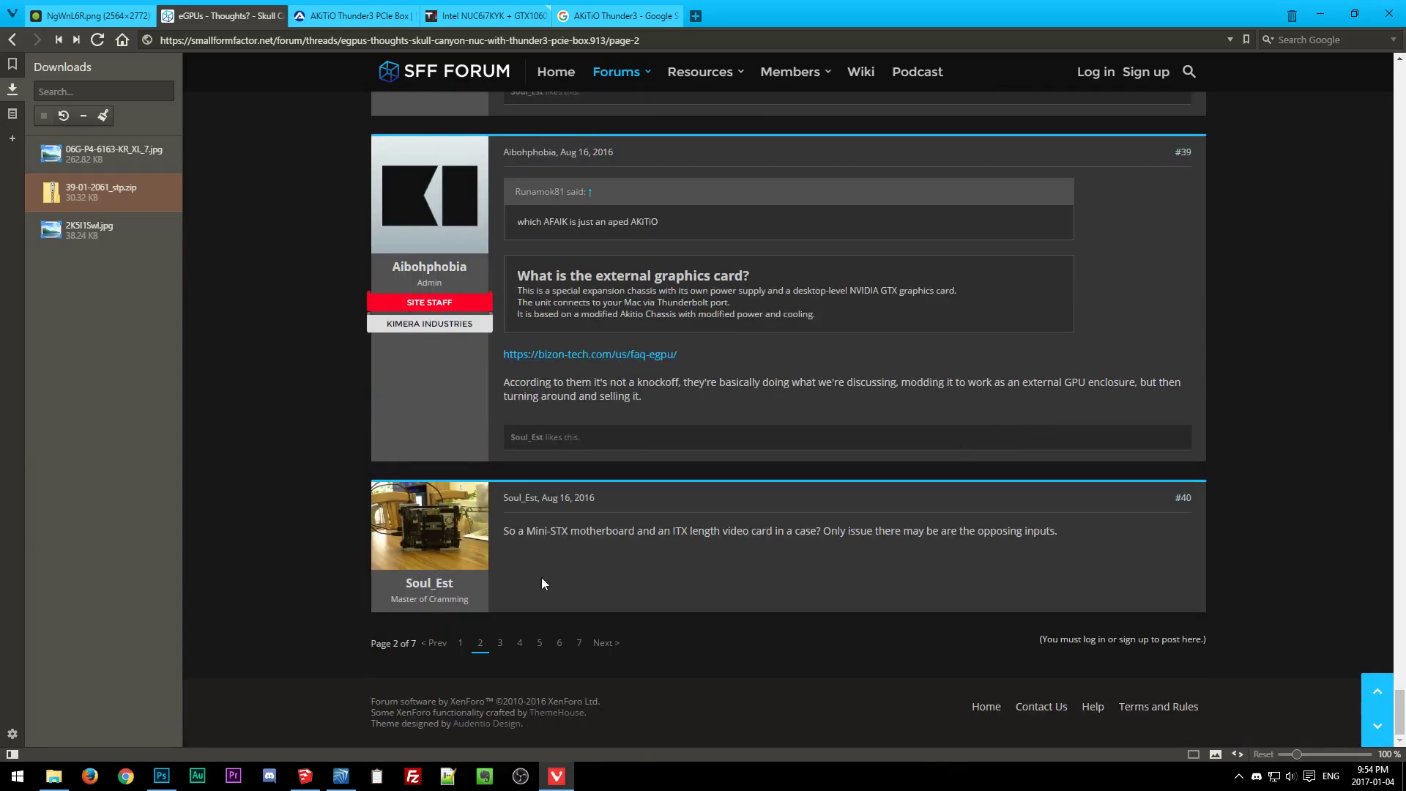
Read page 3 of the thread, covering the PCIe power connector pinouts and the HDPLEX wiring discussion.
left_click(605, 643)
scroll(960, 403, "down", 20)
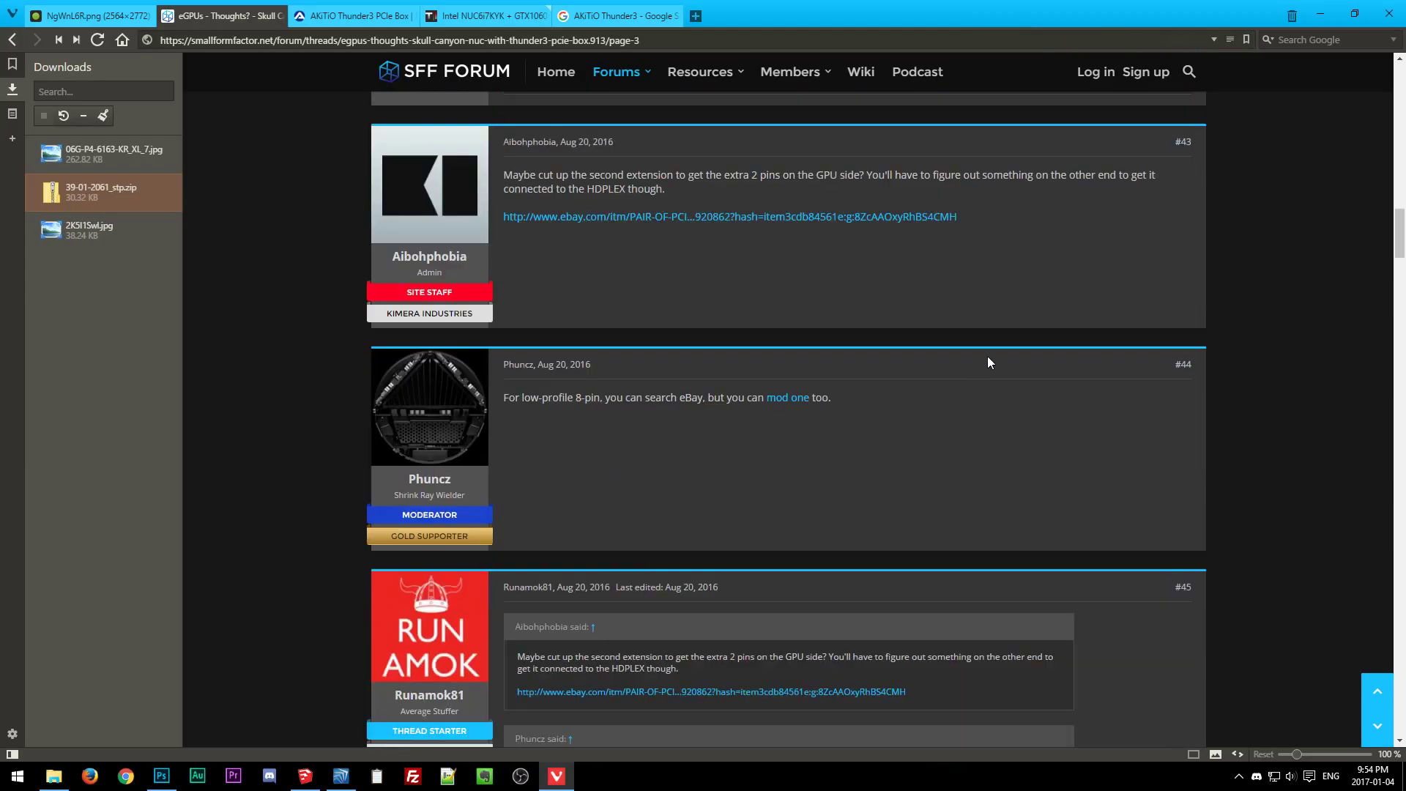
scroll(974, 386, "down", 20)
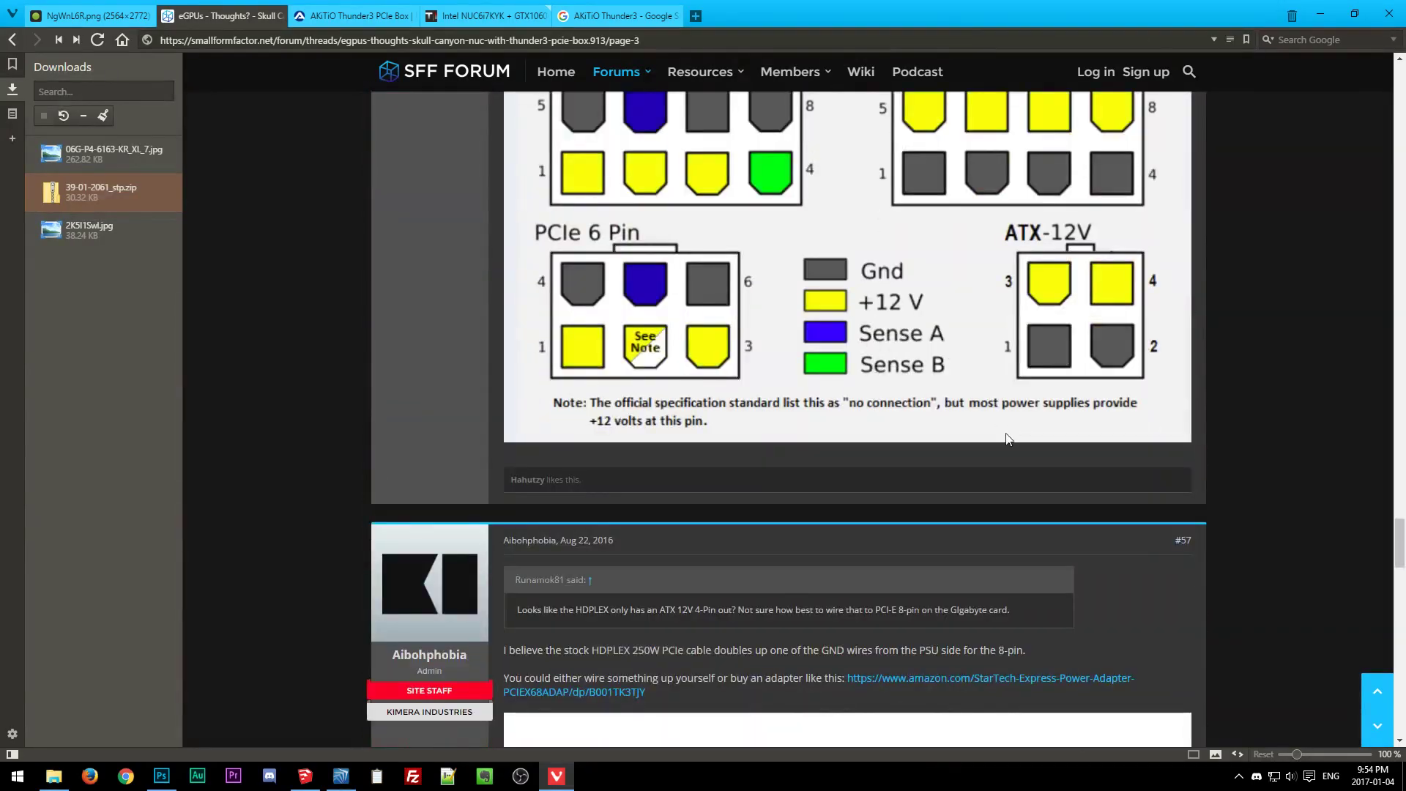
scroll(1003, 438, "up", 8)
scroll(1005, 416, "down", 20)
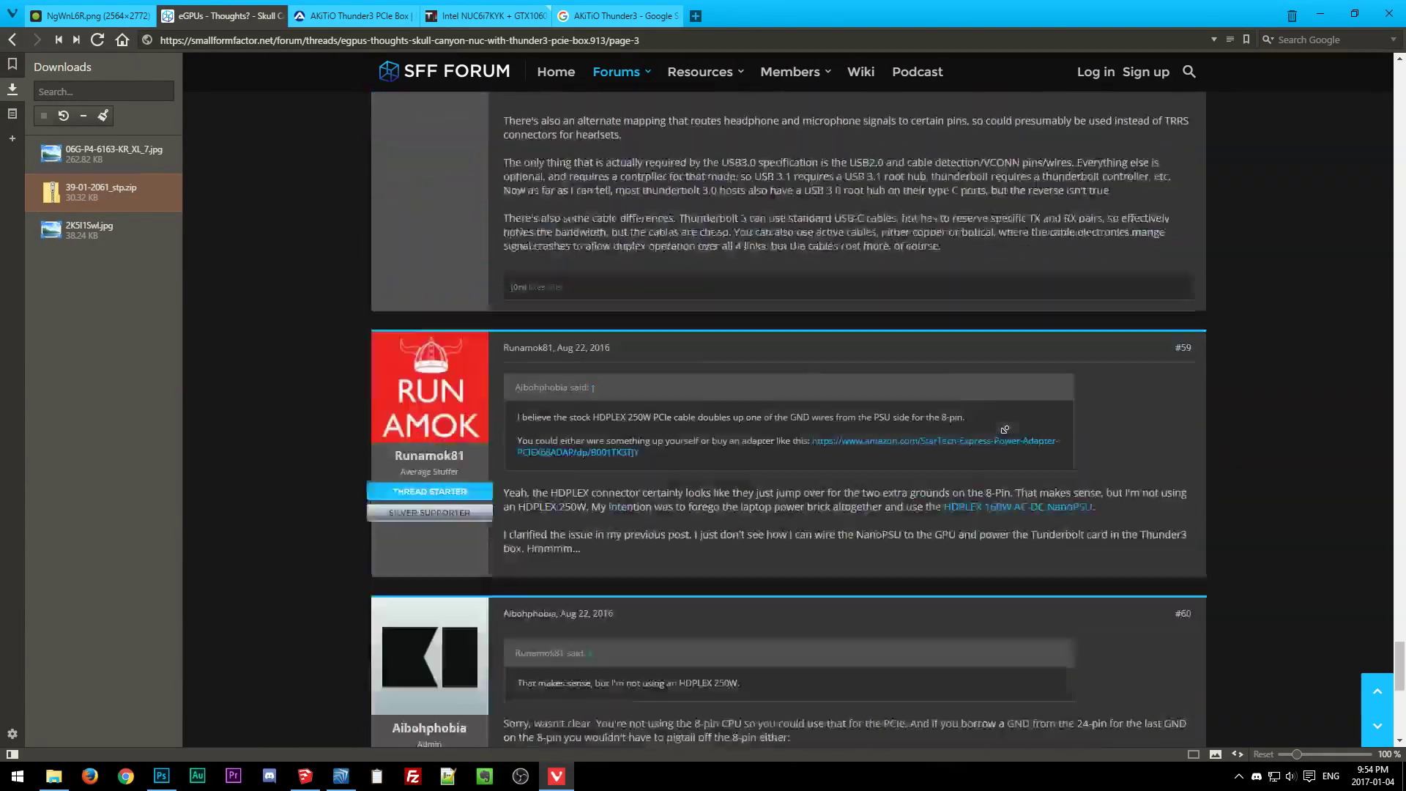
scroll(1005, 430, "down", 9)
Go to page 4 of the thread and find the photos of the power unit test-fitted inside the Thunder3 chassis.
left_click(602, 643)
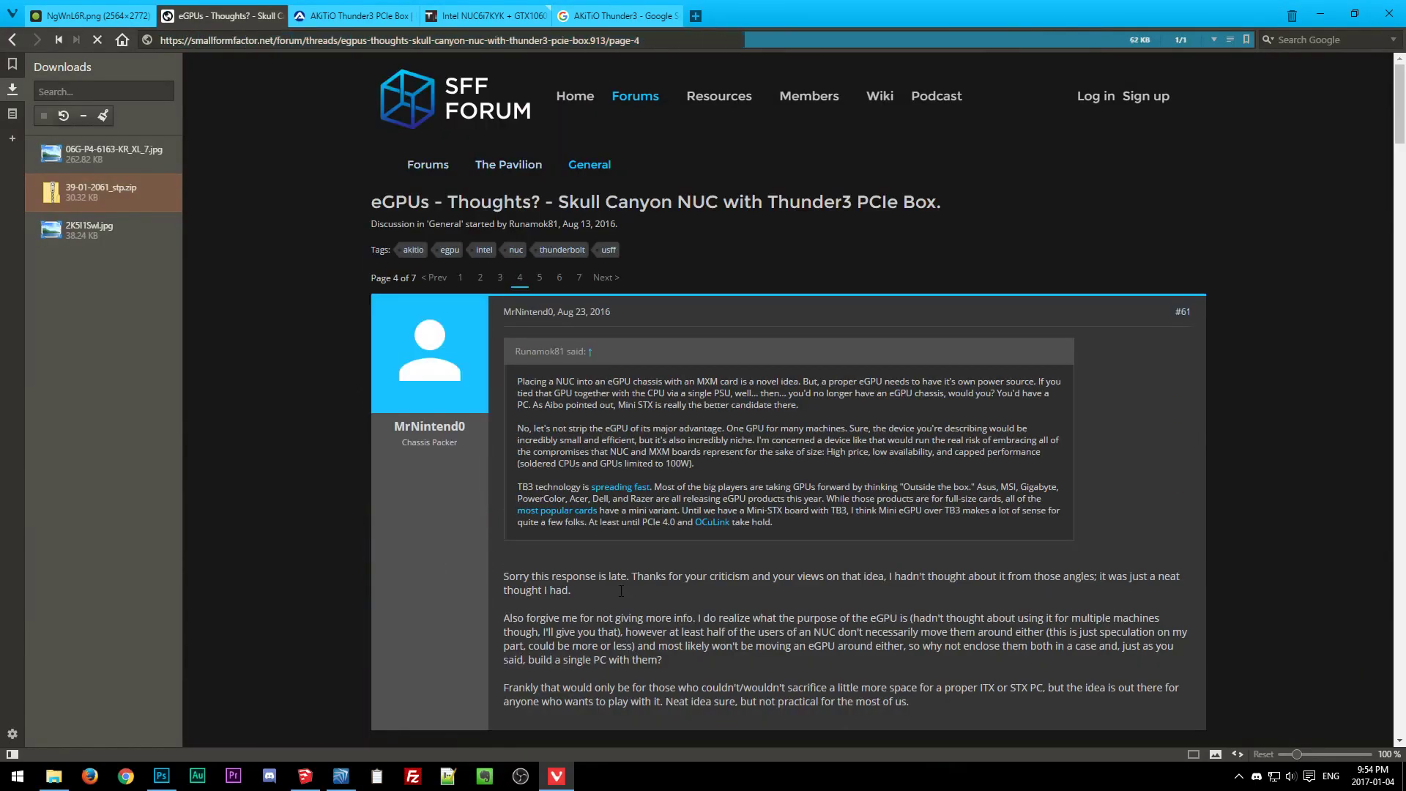
scroll(926, 498, "down", 7)
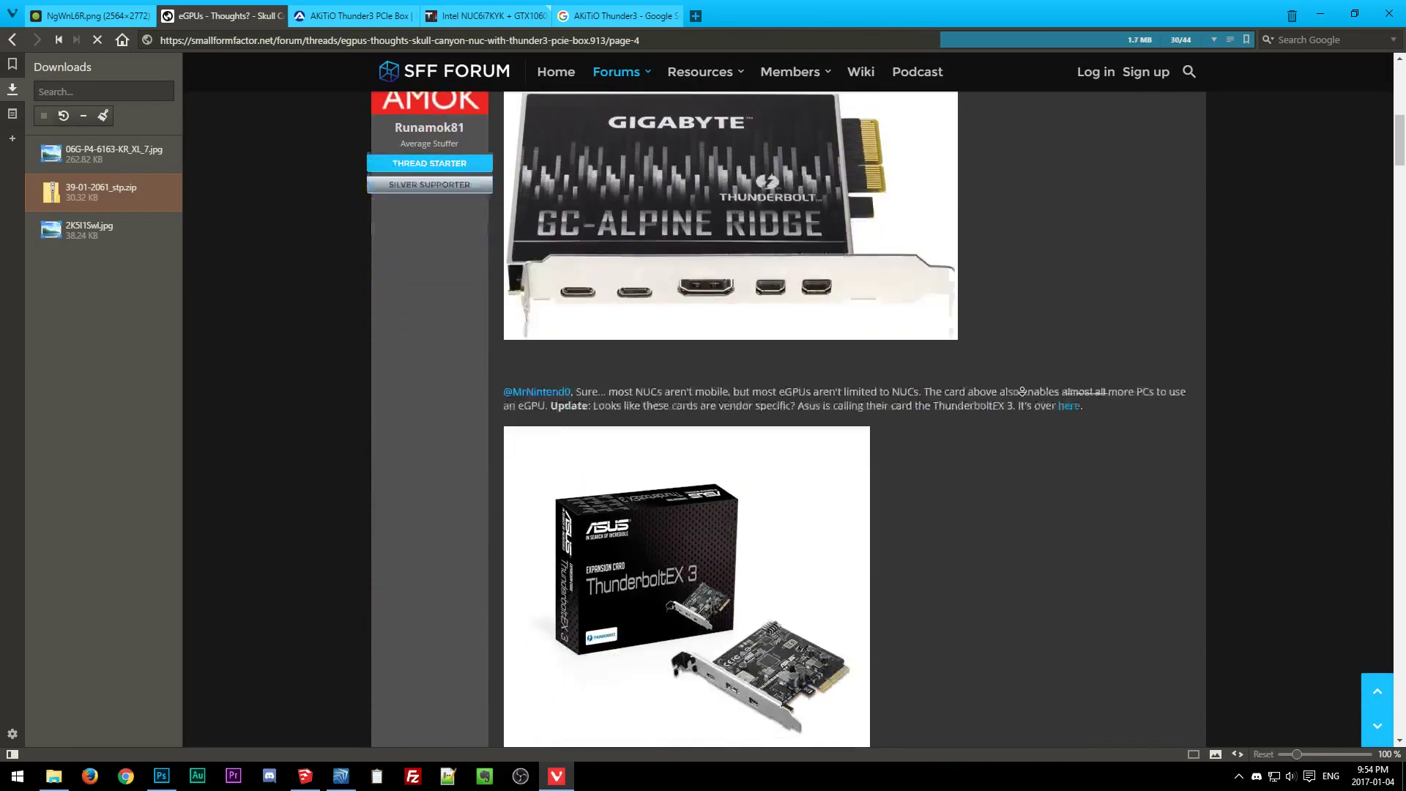
scroll(1021, 389, "down", 10)
scroll(965, 529, "up", 5)
scroll(1061, 424, "down", 16)
scroll(1008, 447, "up", 7)
scroll(987, 467, "up", 7)
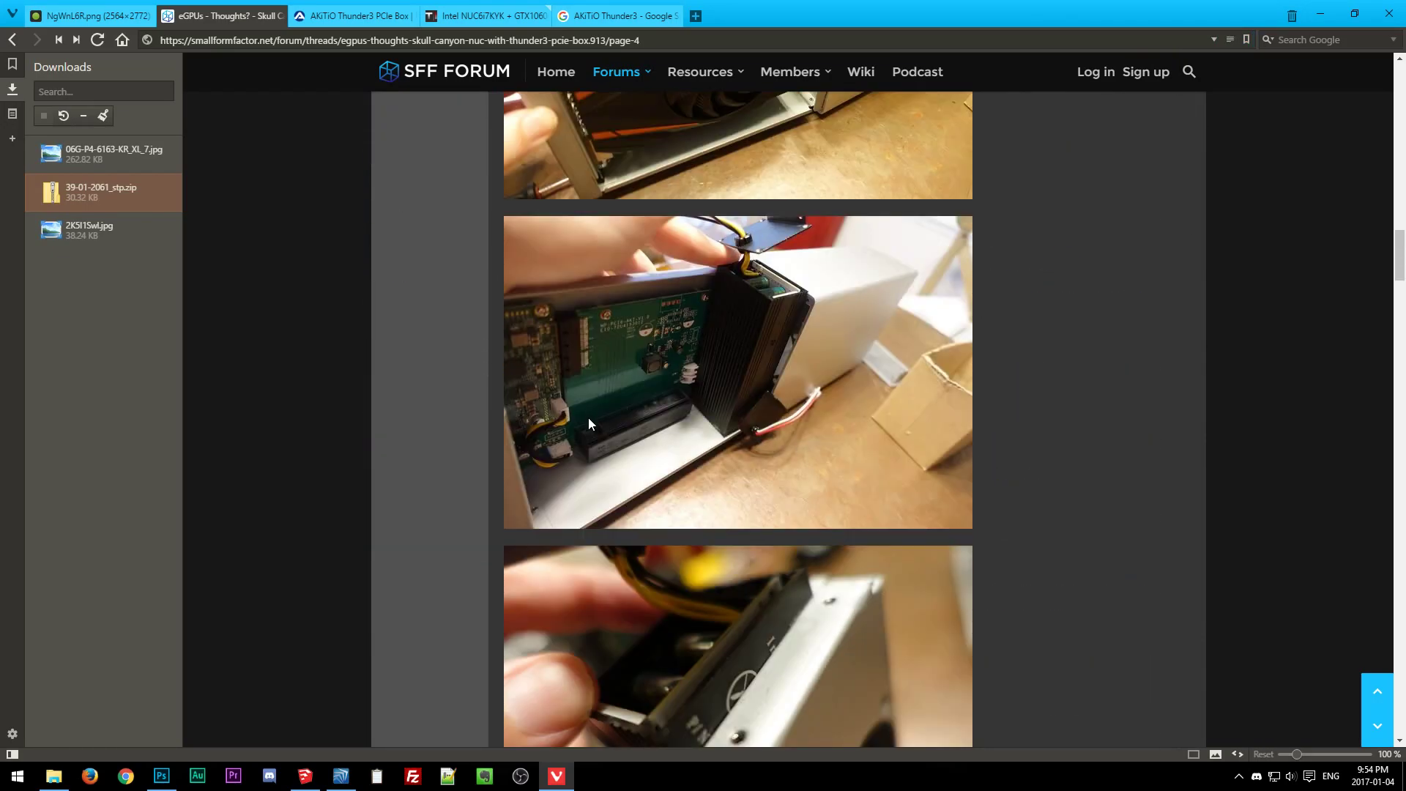
Open the power unit test-fit photo at full resolution as p2MMrq8.jpg, inspect the board's power connectors up close, then close it.
right_click(609, 410)
left_click(630, 418)
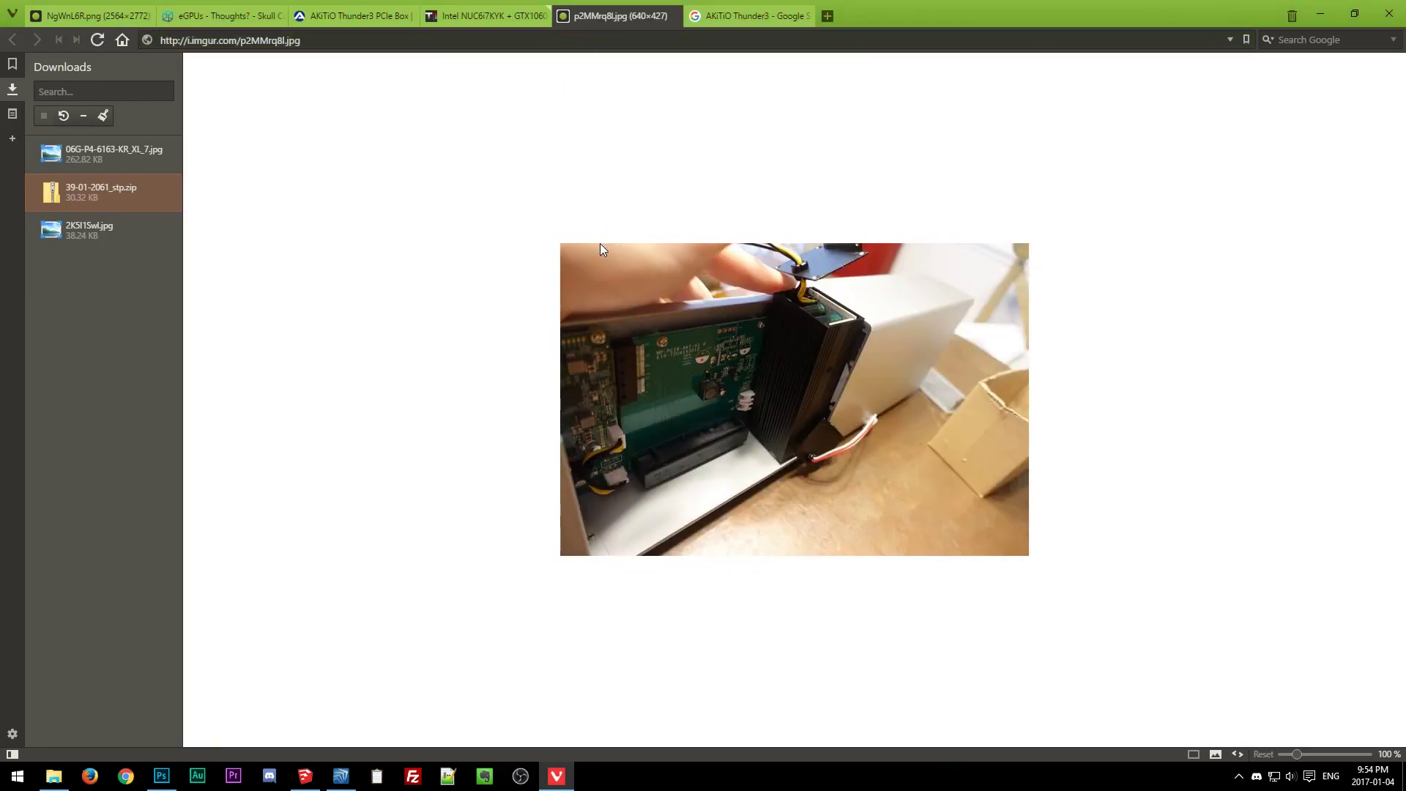
left_click(284, 40)
left_click(283, 41)
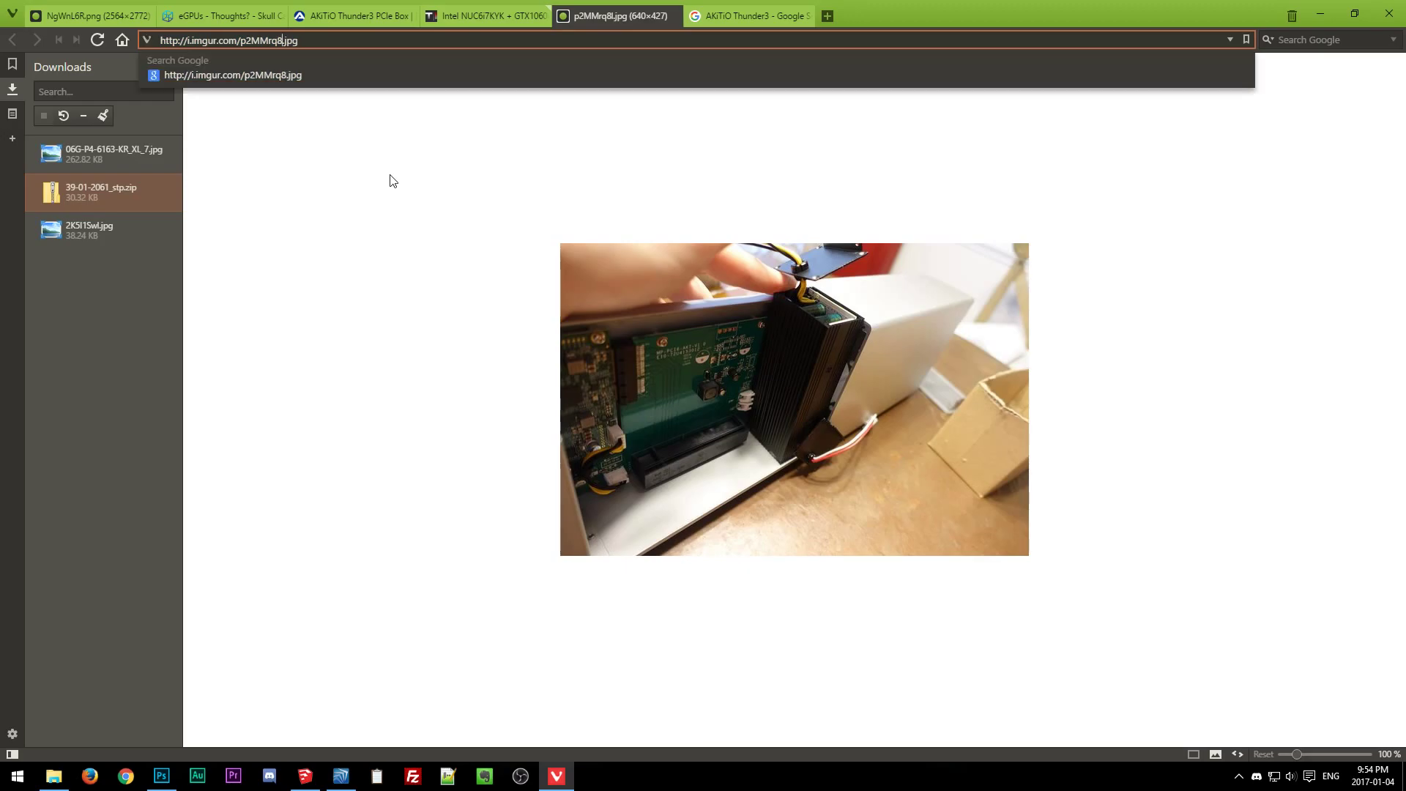
key("Delete")
key("Return")
left_click(845, 321)
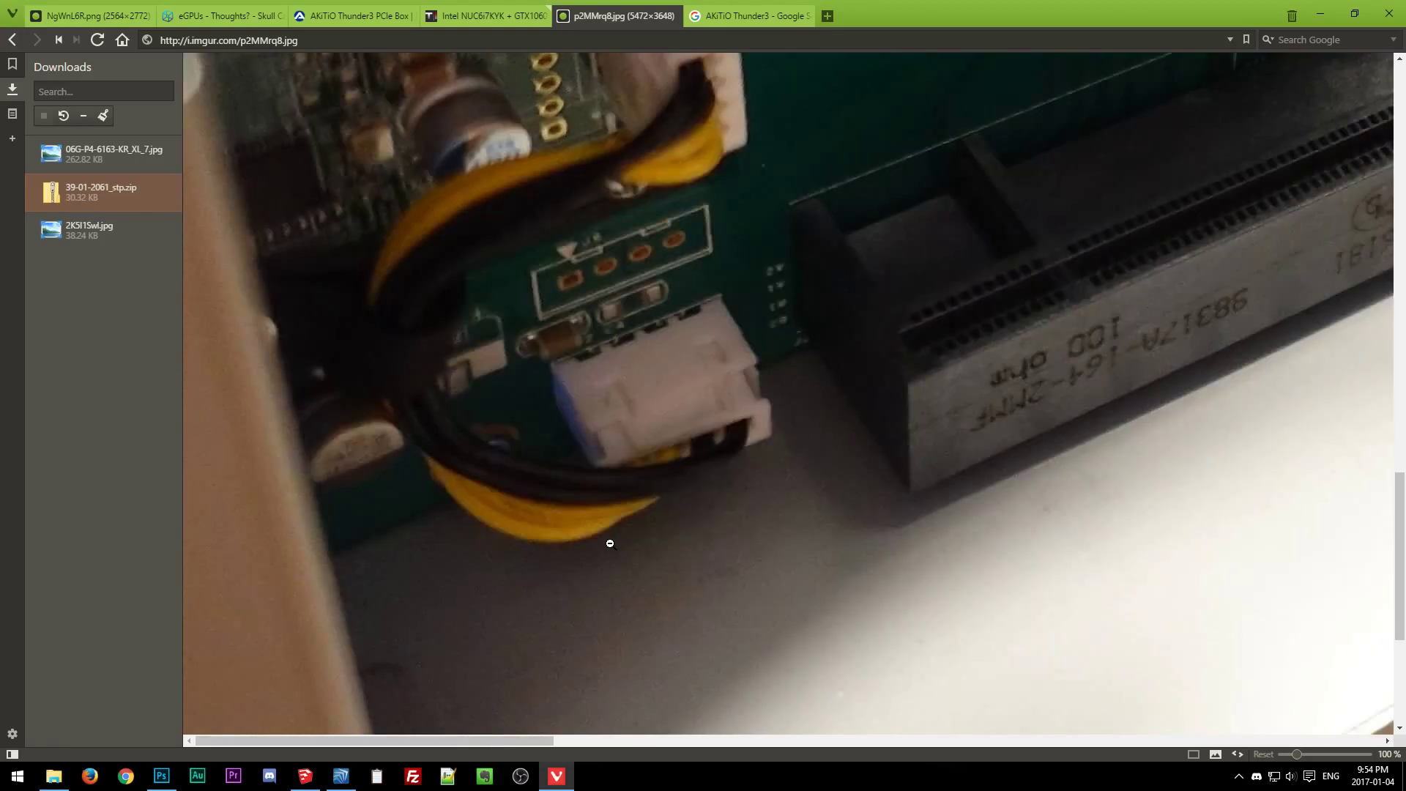
left_click(601, 407)
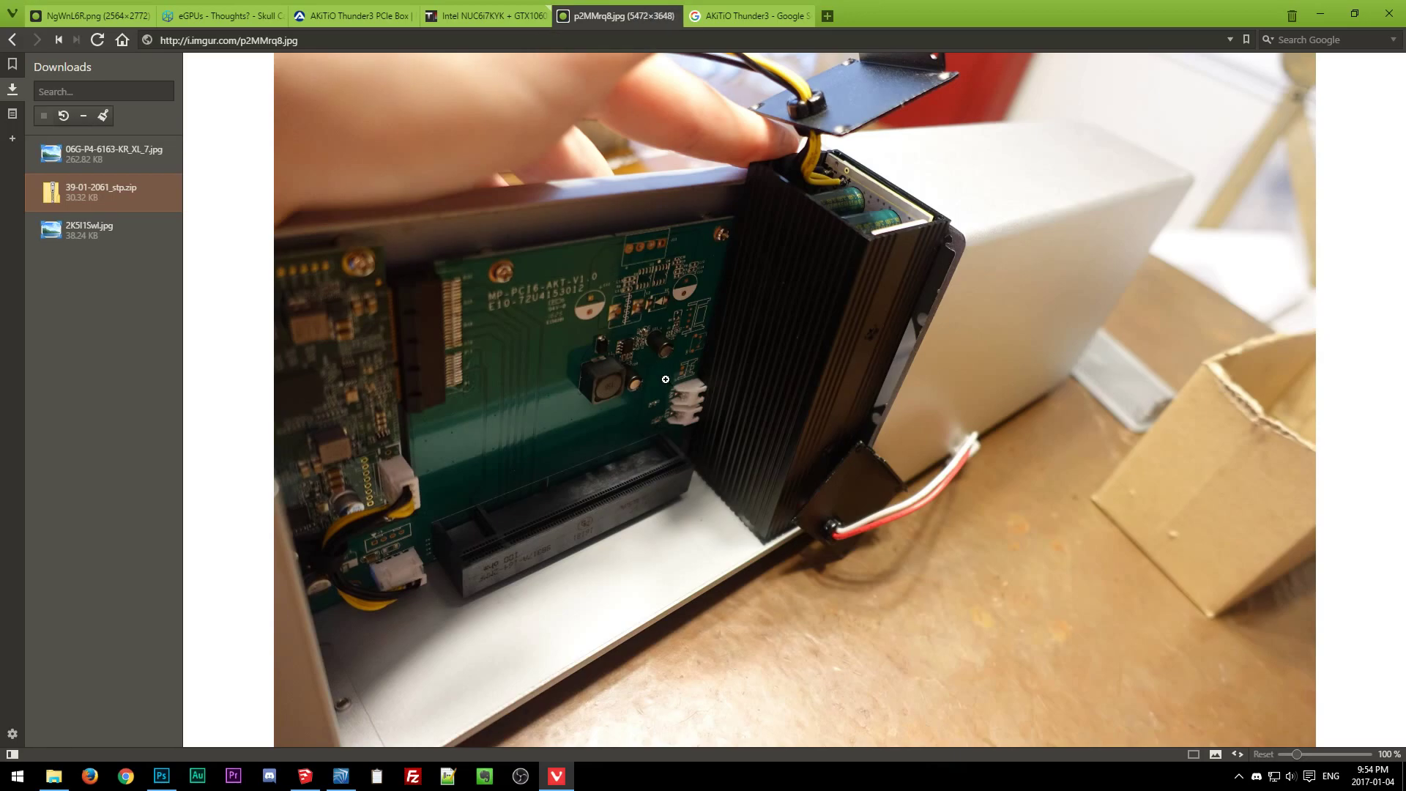
middle_click(590, 18)
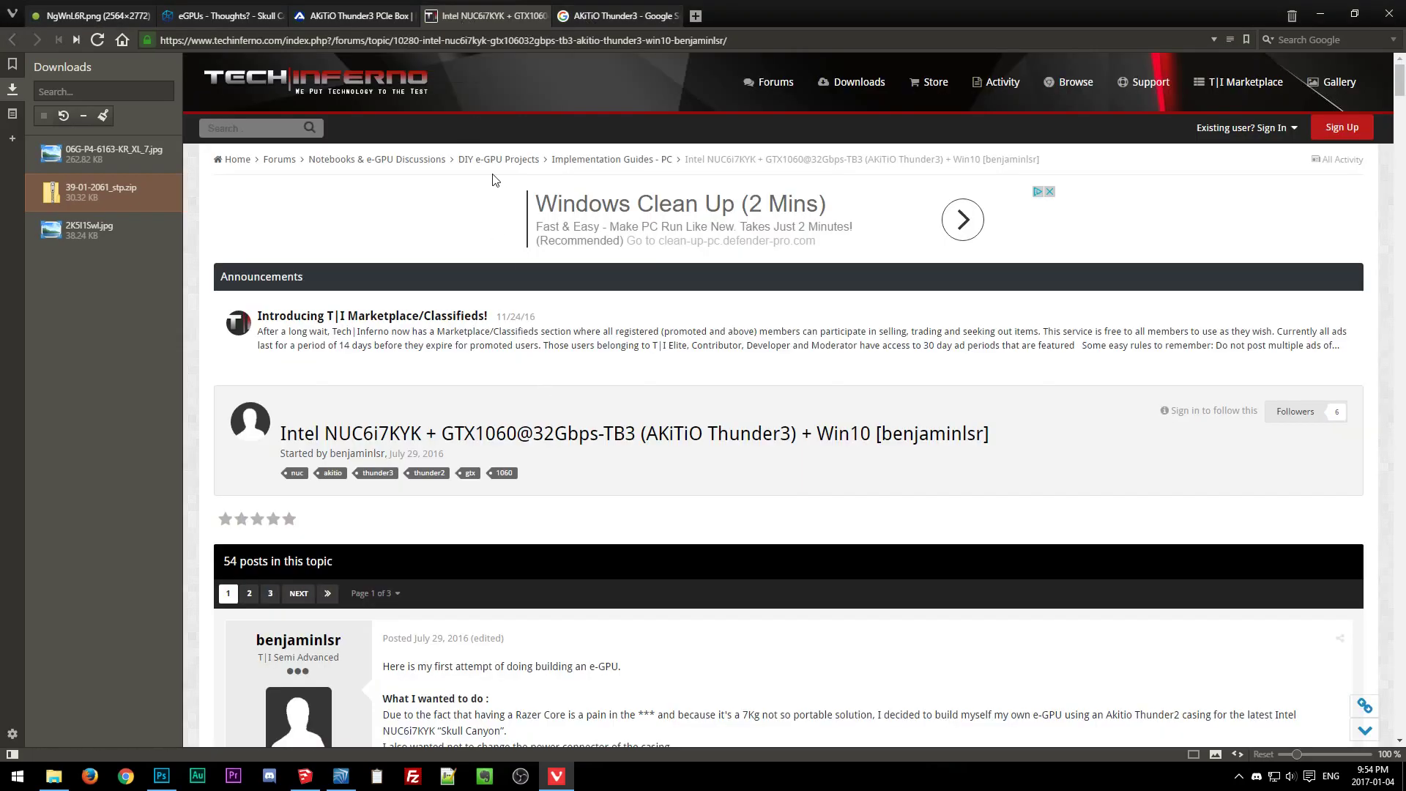
Read the Tech Inferno Intel NUC6i7KYK + GTX1060 build thread, examining its wiring plan, case photos and soldering instructions.
scroll(615, 427, "down", 6)
scroll(616, 427, "down", 5)
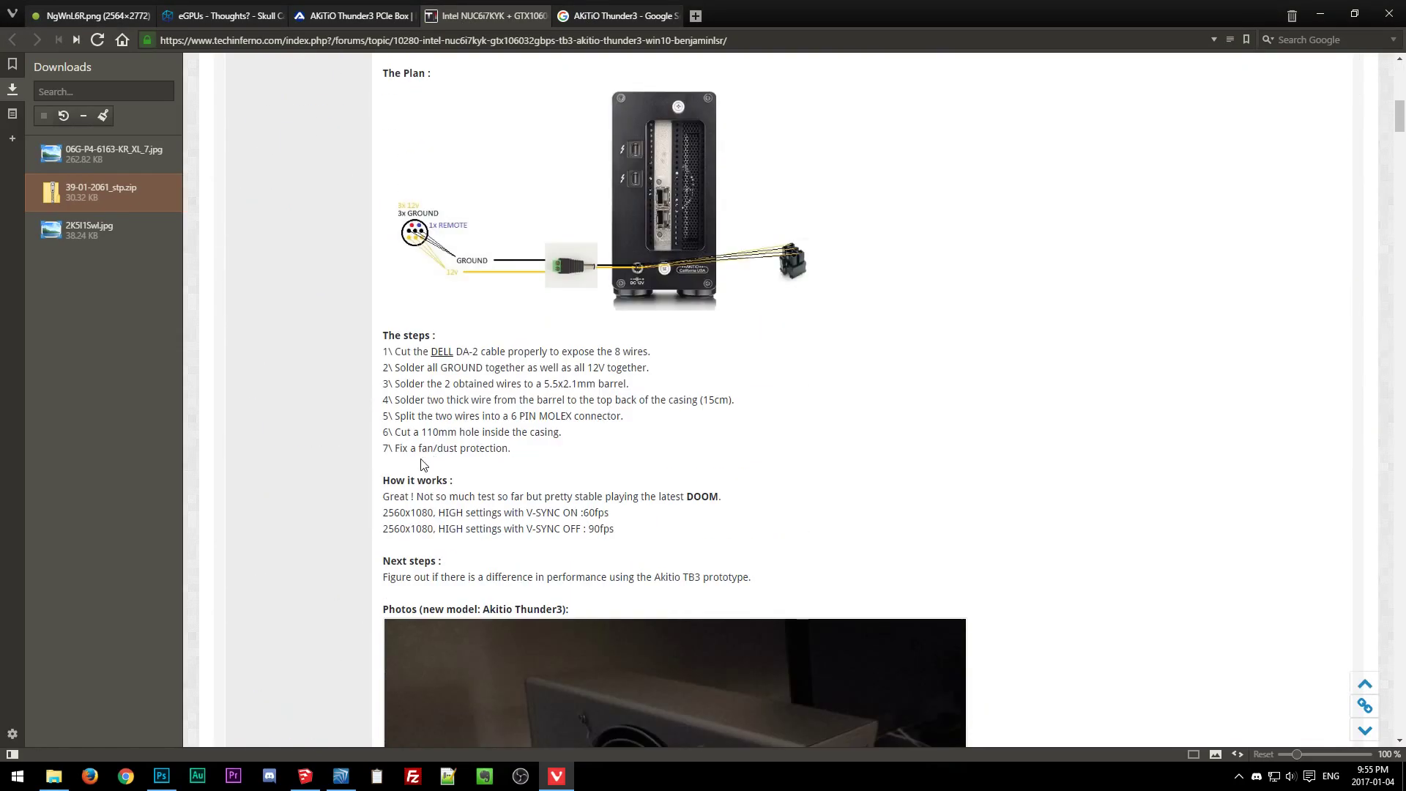
scroll(416, 460, "down", 20)
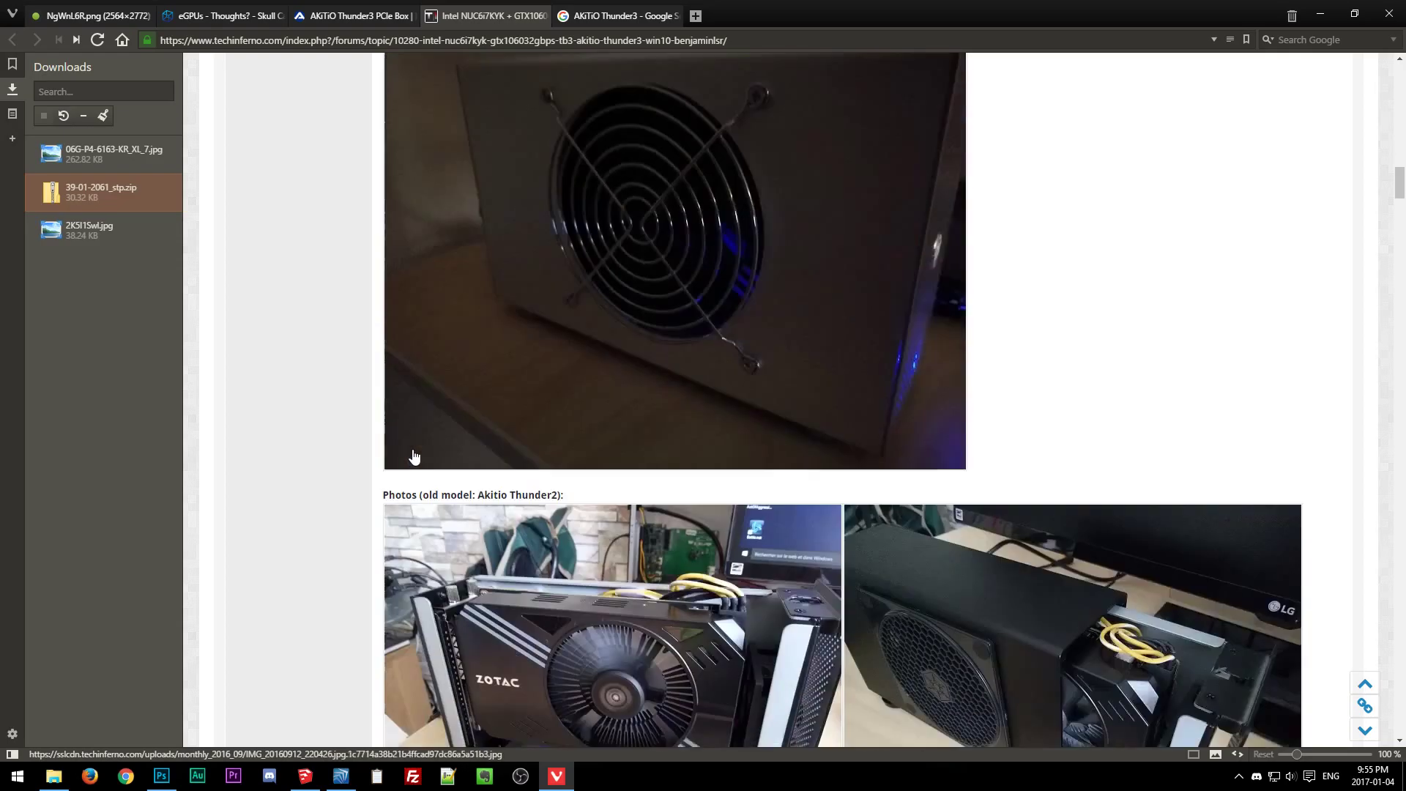
scroll(414, 456, "down", 17)
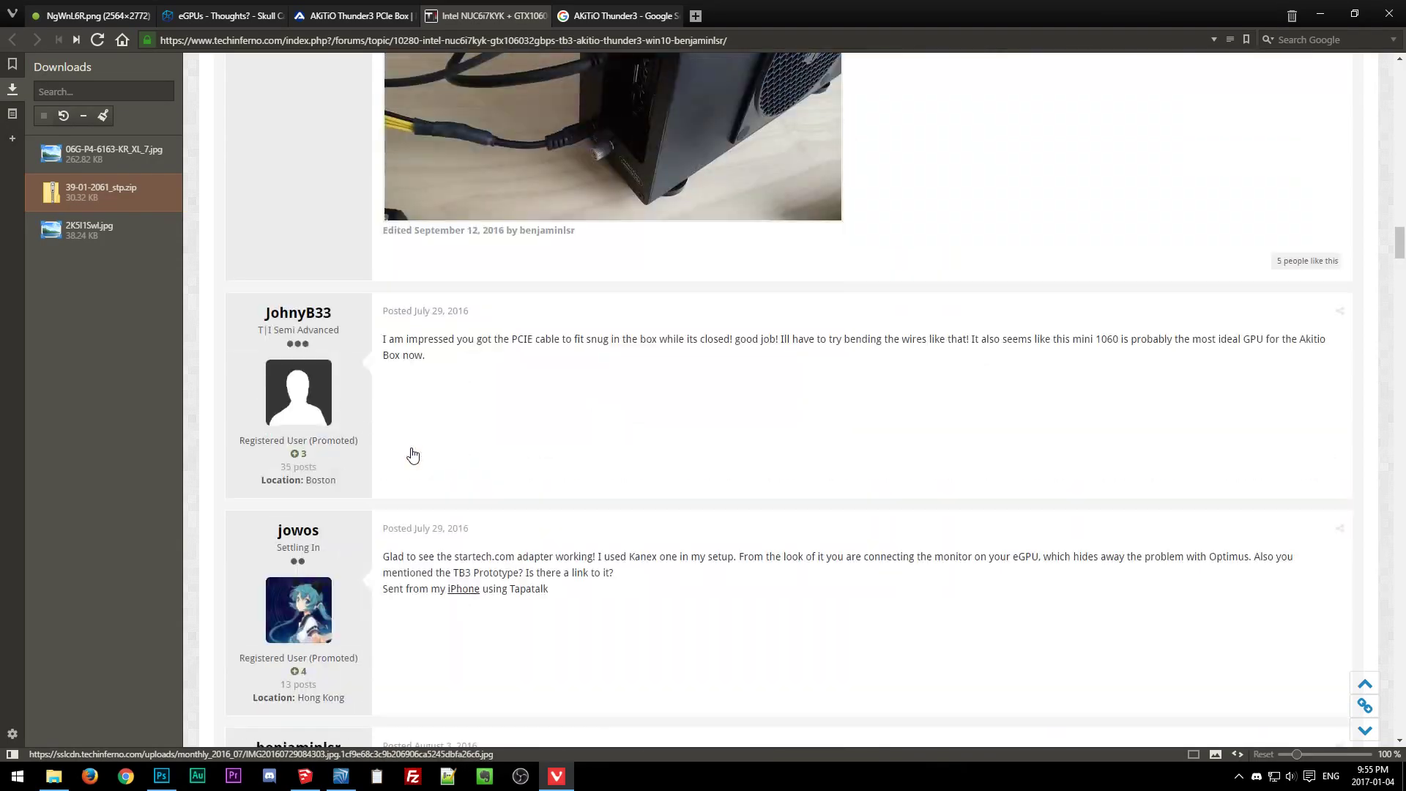
scroll(412, 454, "down", 12)
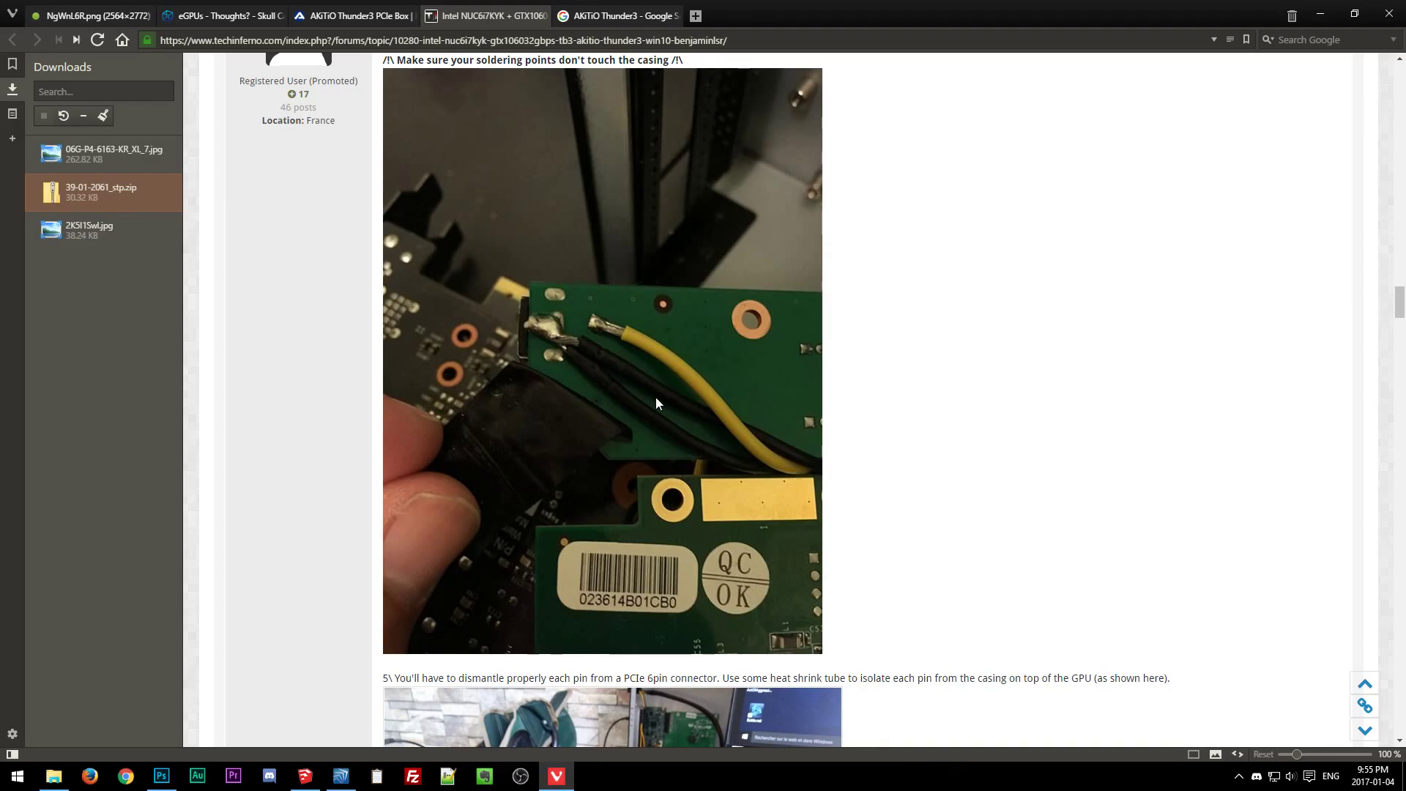
Switch to SketchUp and check the dock layout by selecting the two HDPLEX power units and the bracket-side end panel in turn.
scroll(656, 397, "down", 3)
scroll(654, 409, "up", 3)
left_click(305, 775)
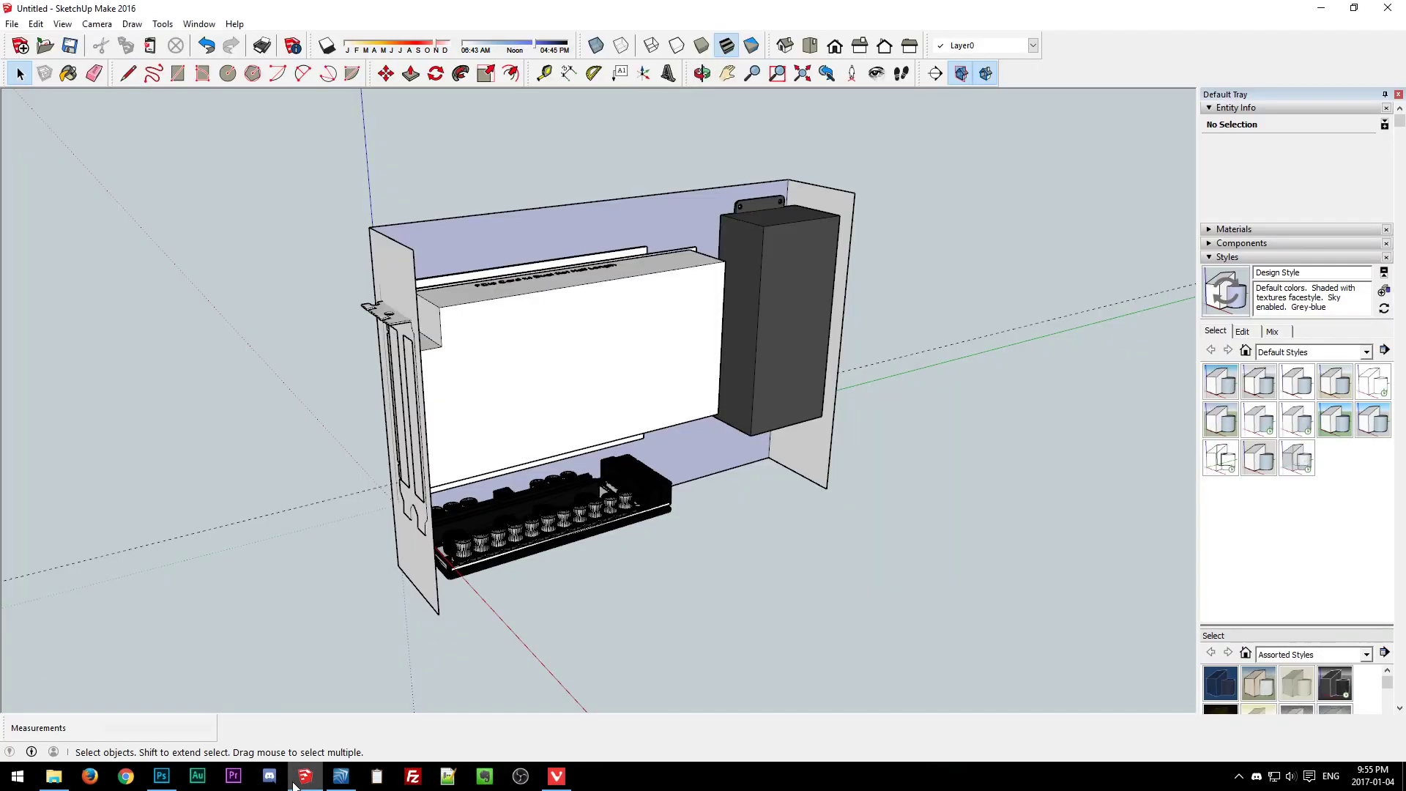
left_click(543, 546)
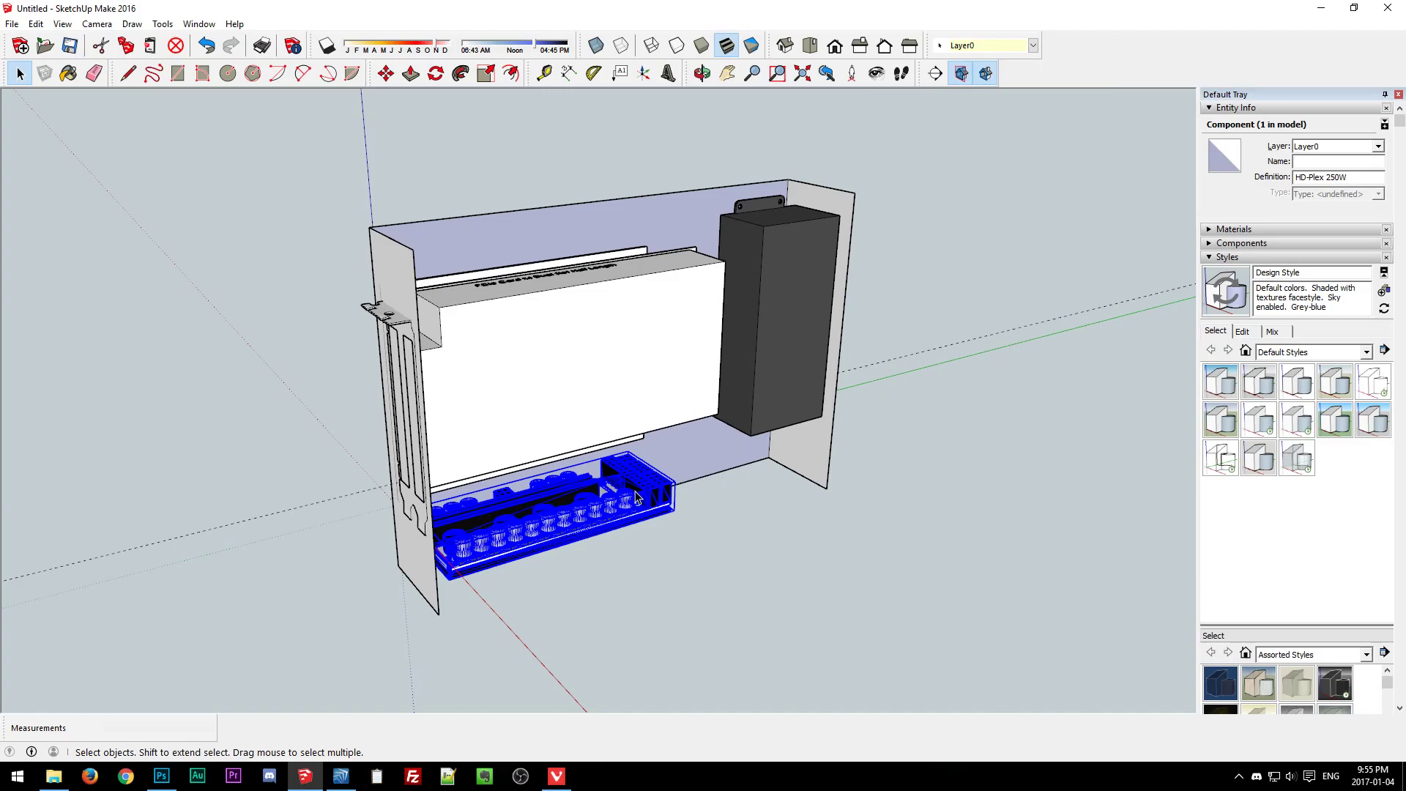
left_click(756, 352)
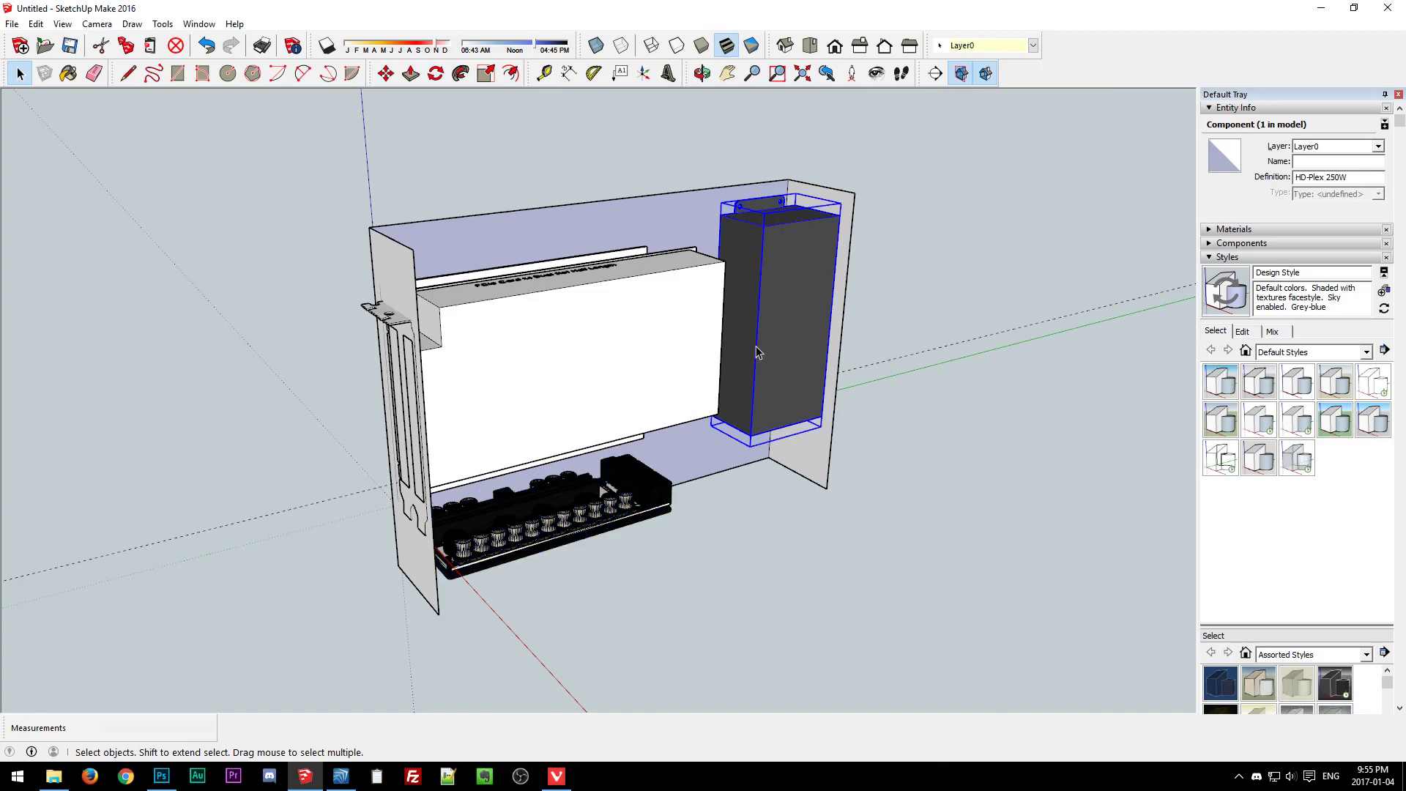
left_click(581, 498)
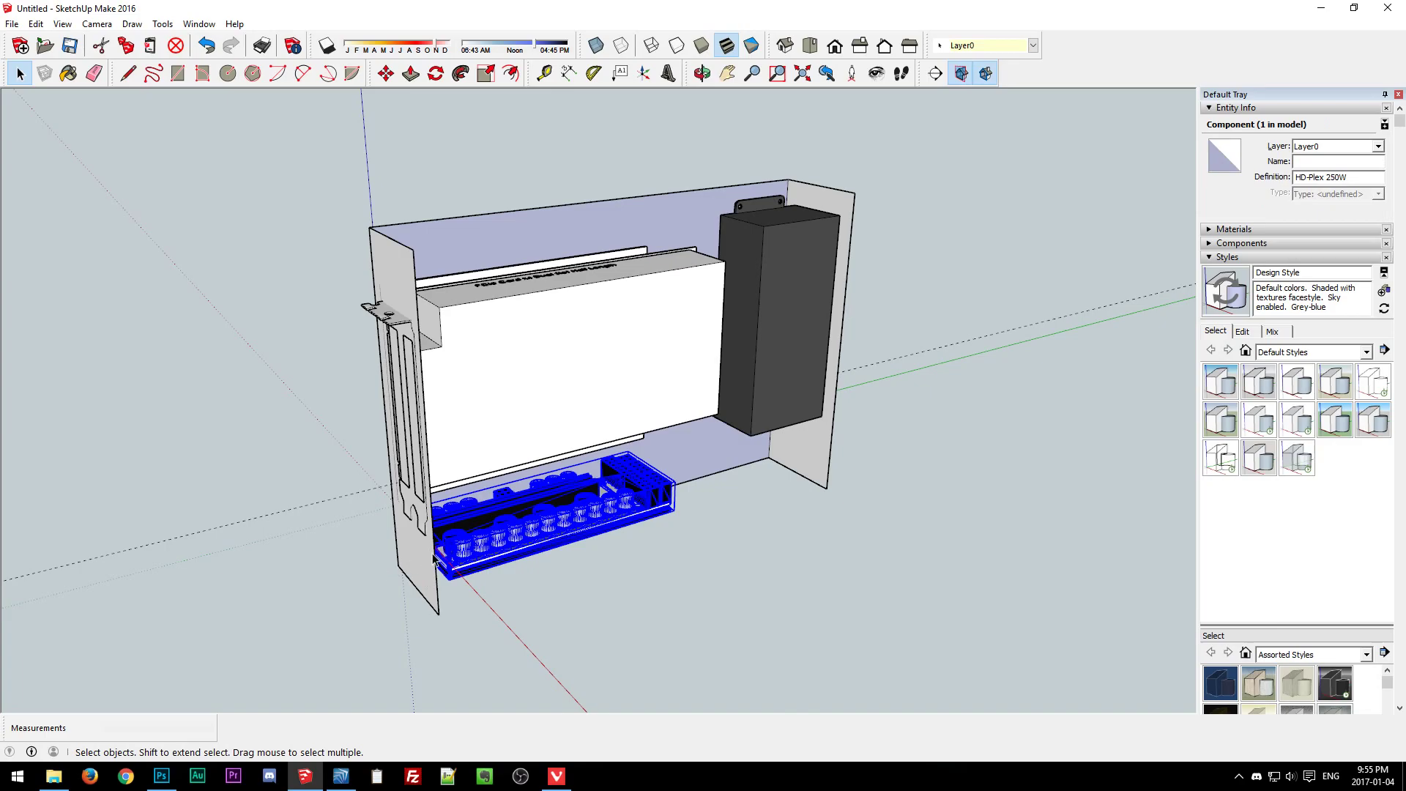
left_click(612, 561)
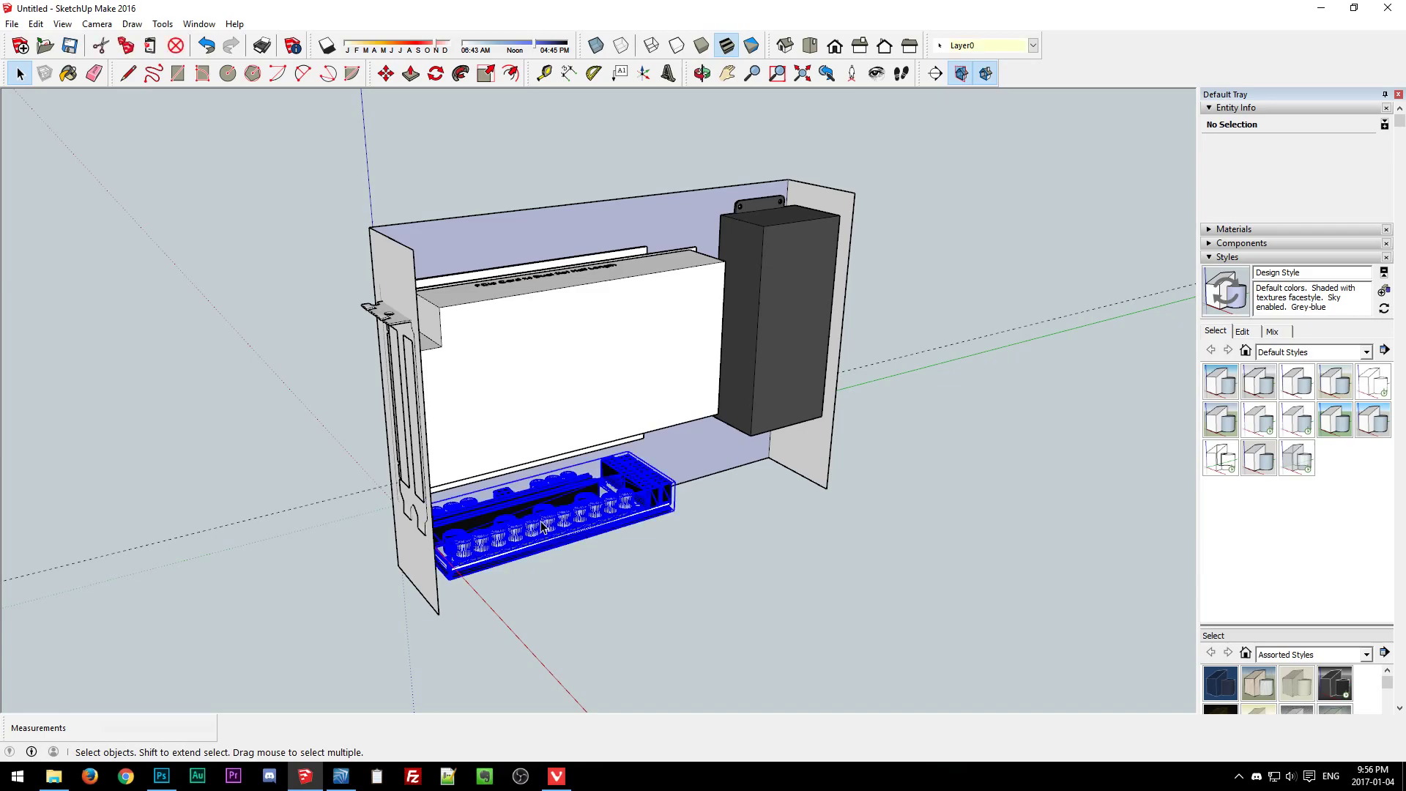
left_click(541, 529)
left_click(405, 537)
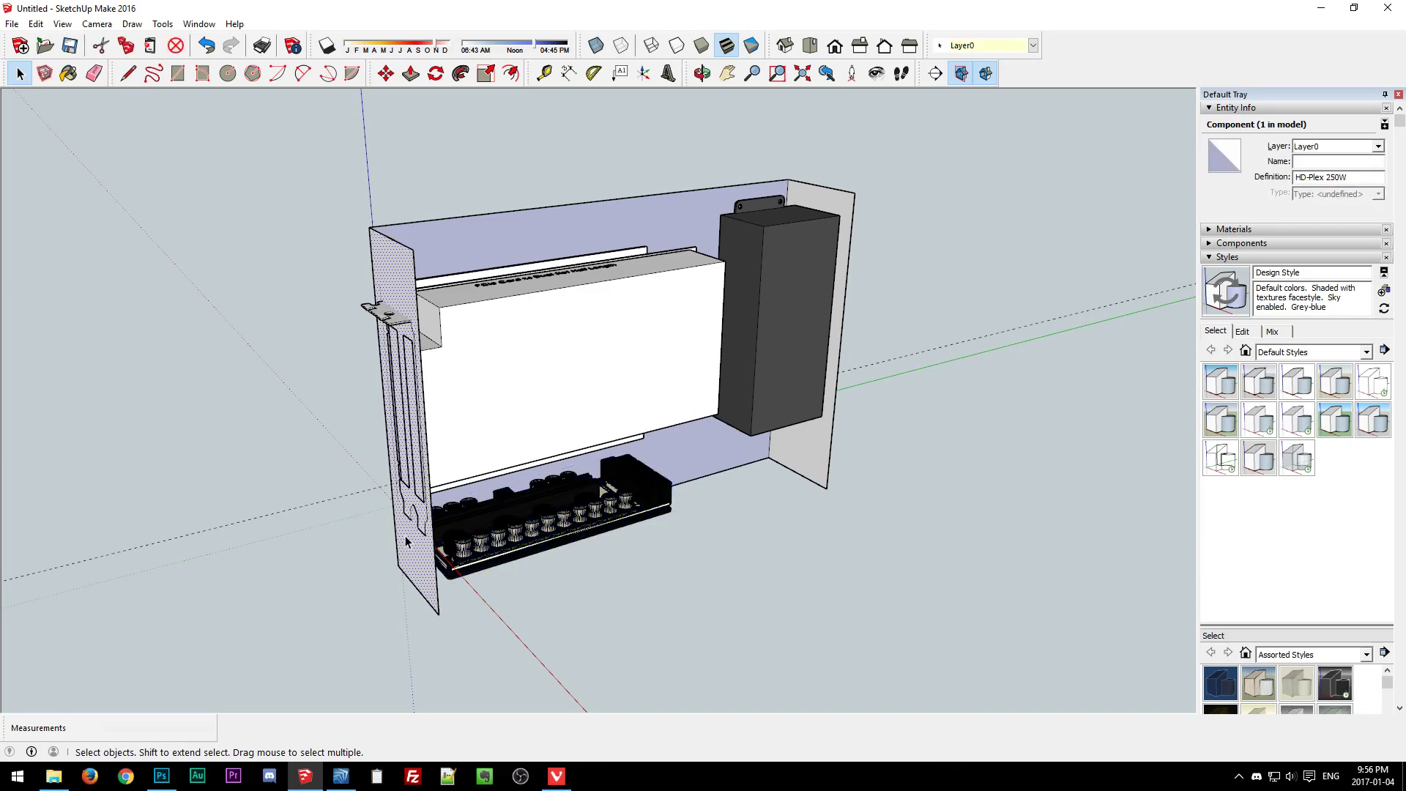
left_click(602, 511)
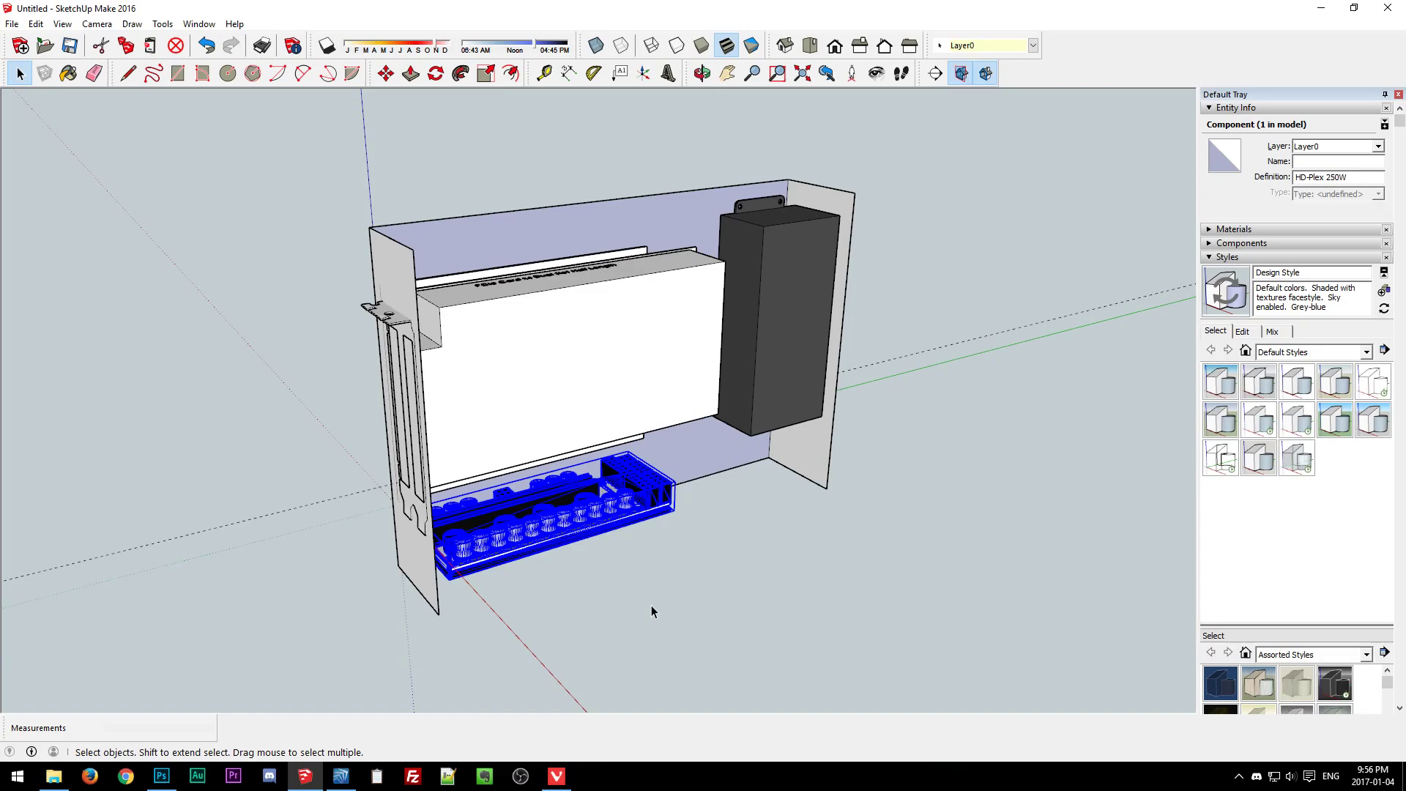
left_click(410, 539)
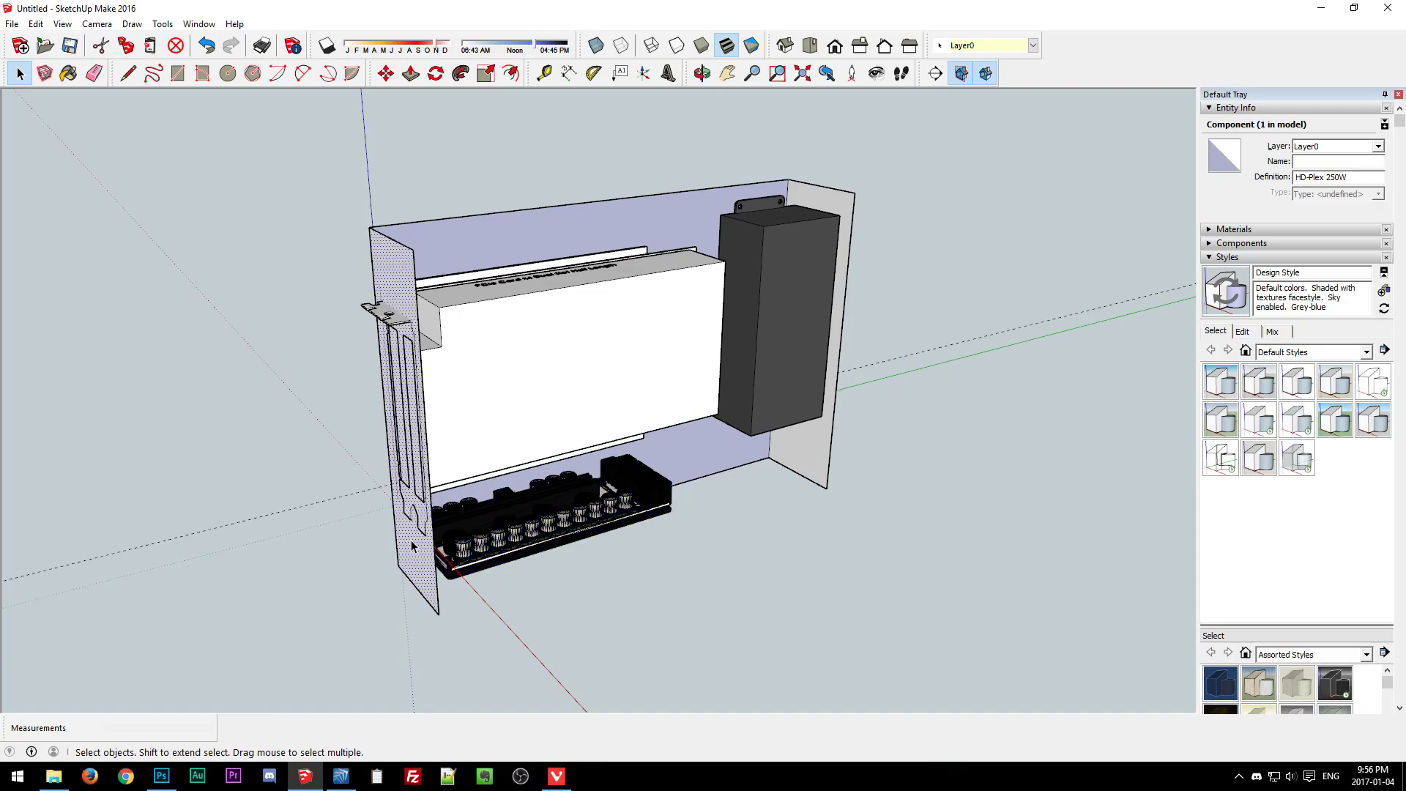
left_click(314, 606)
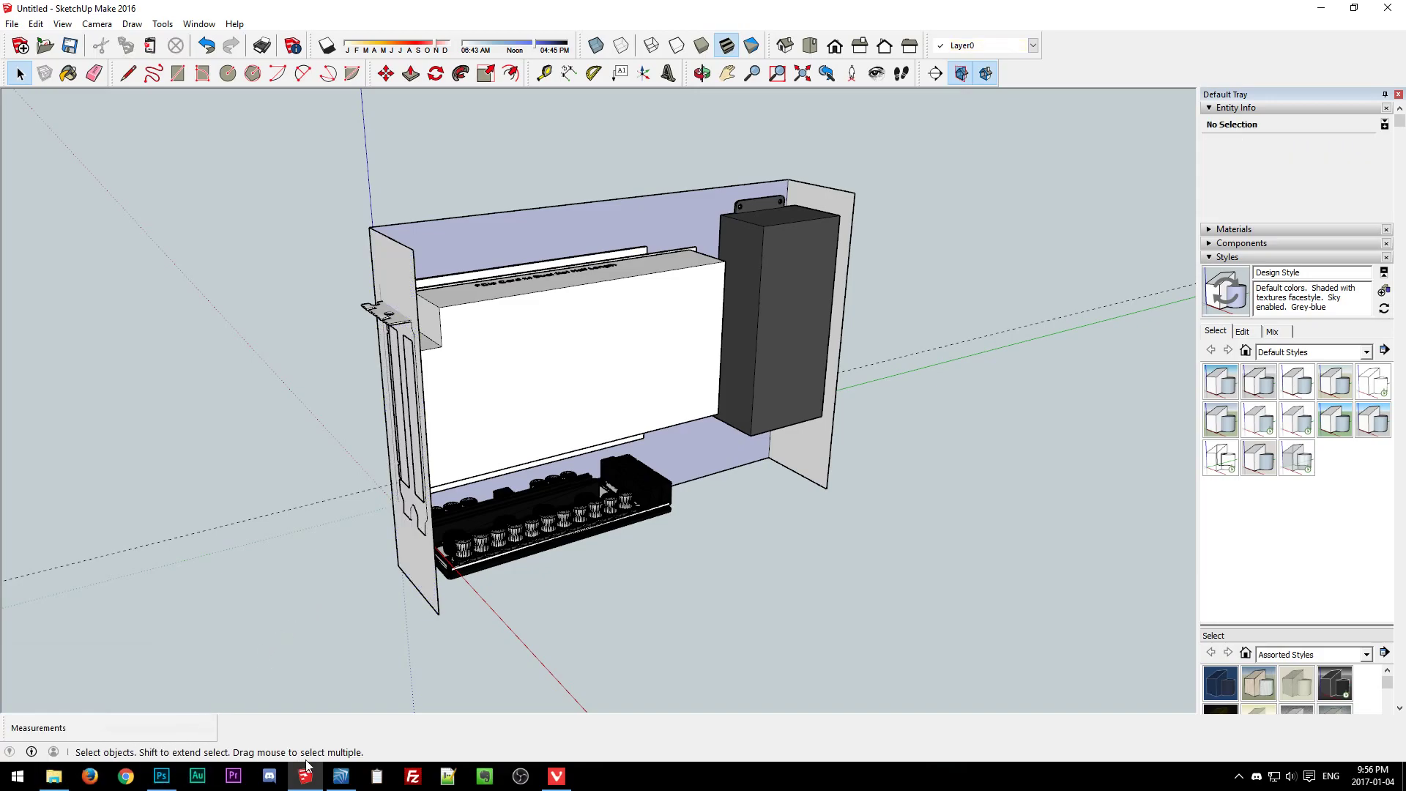
mouse_move(162, 779)
Return to the Tech Inferno build thread in the browser and review the soldering photos, assembled enclosure and following replies.
left_click(545, 782)
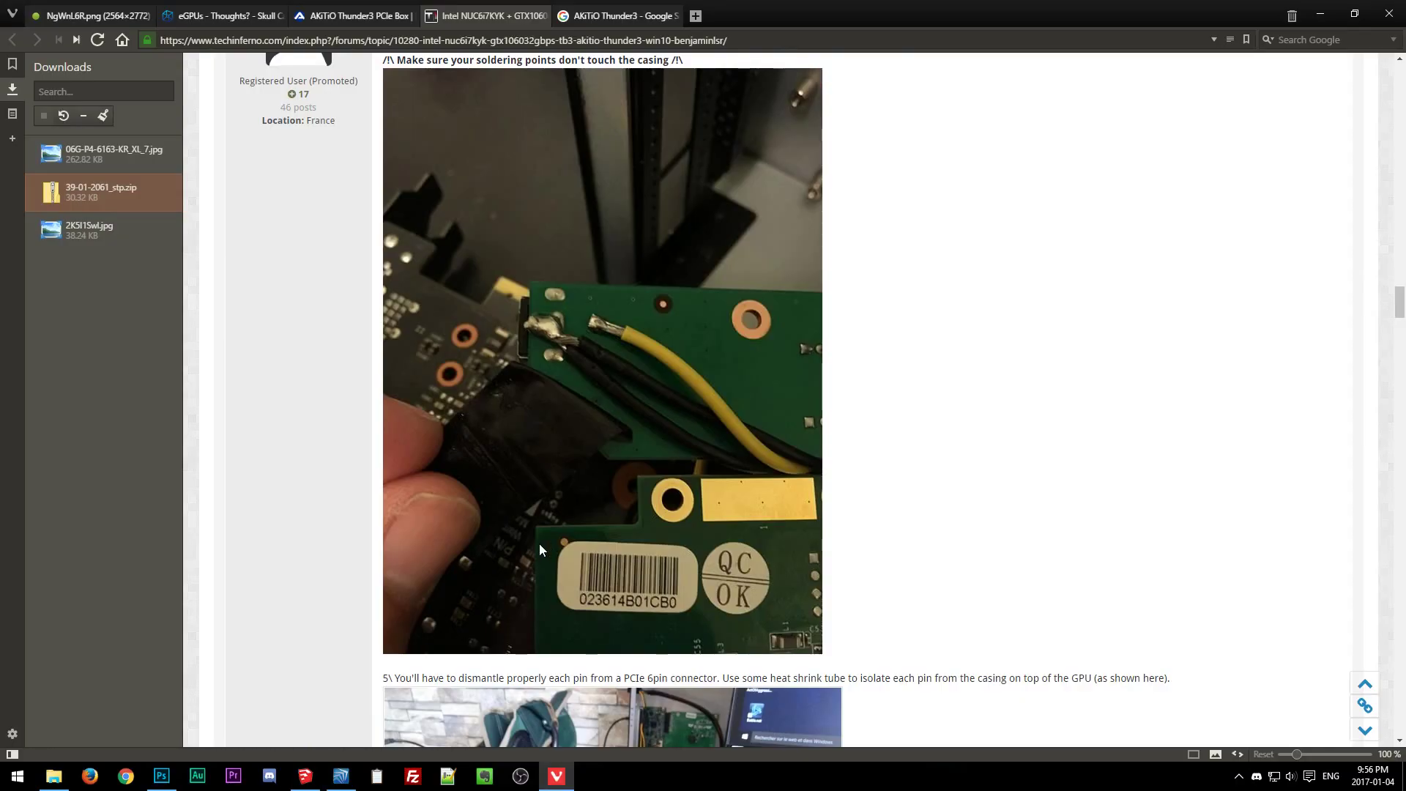
scroll(539, 543, "down", 4)
scroll(525, 588, "up", 4)
scroll(526, 586, "up", 14)
scroll(525, 592, "down", 20)
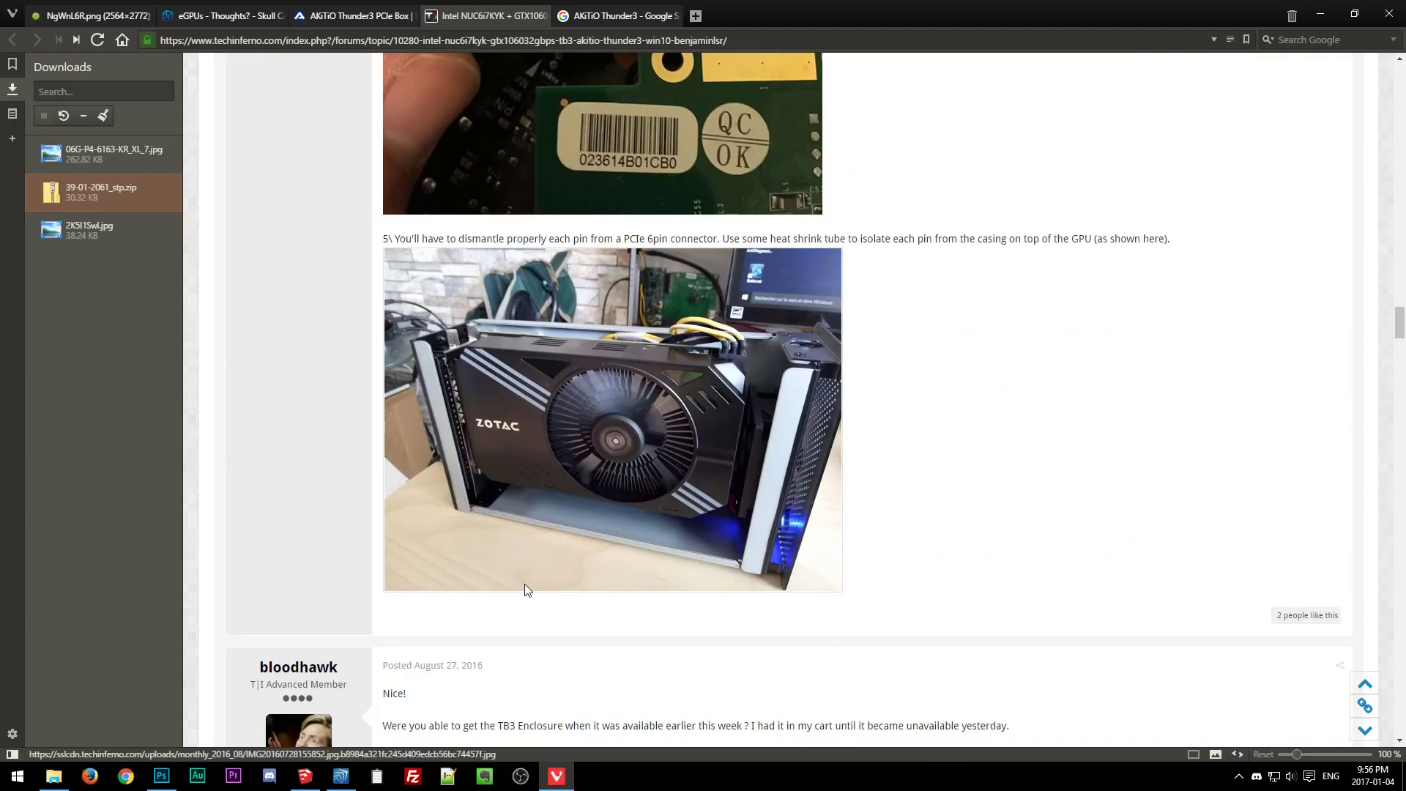
scroll(525, 589, "down", 4)
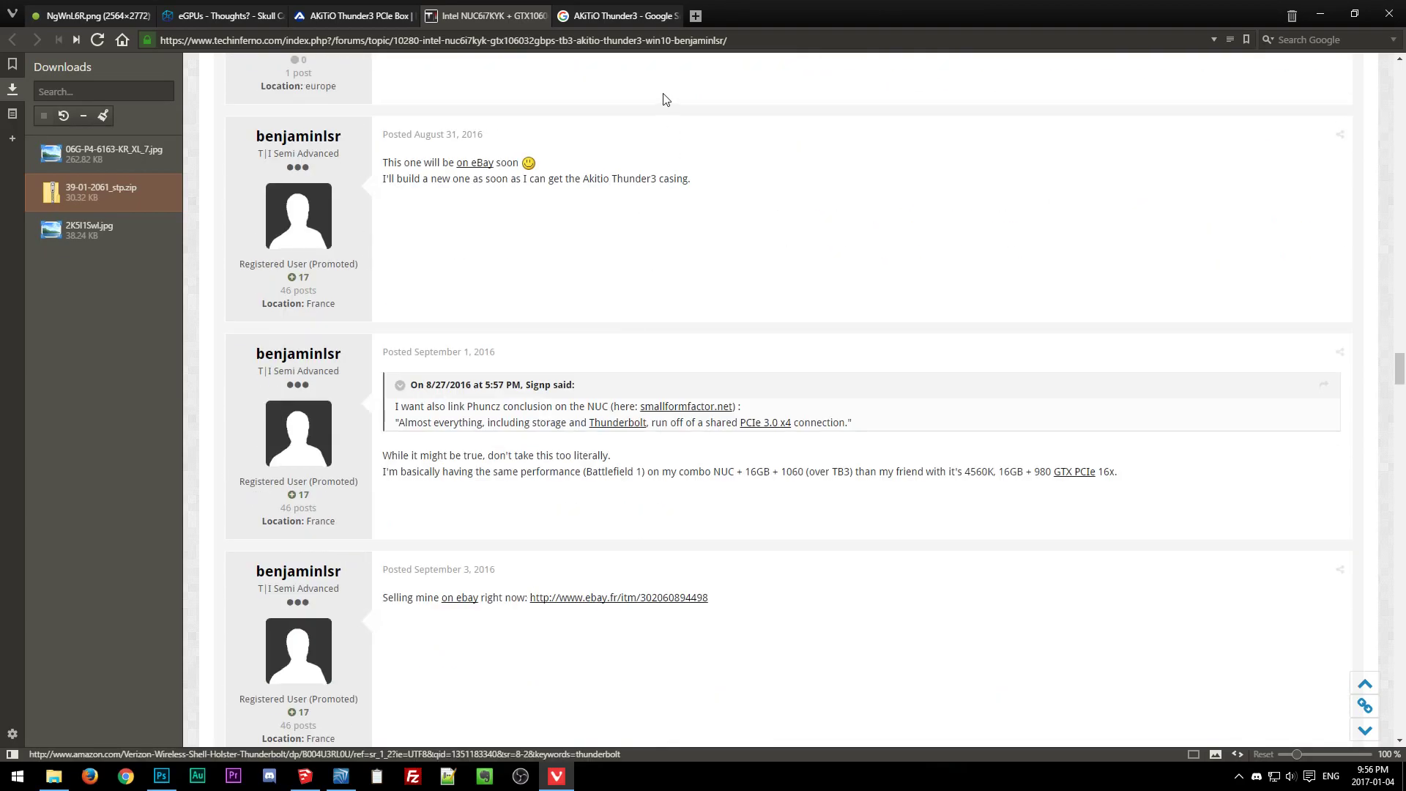
Search Google for "4-pin to 5.5mm" in place of the AKiTiO Thunder3 image results.
left_click(663, 16)
scroll(347, 262, "up", 4)
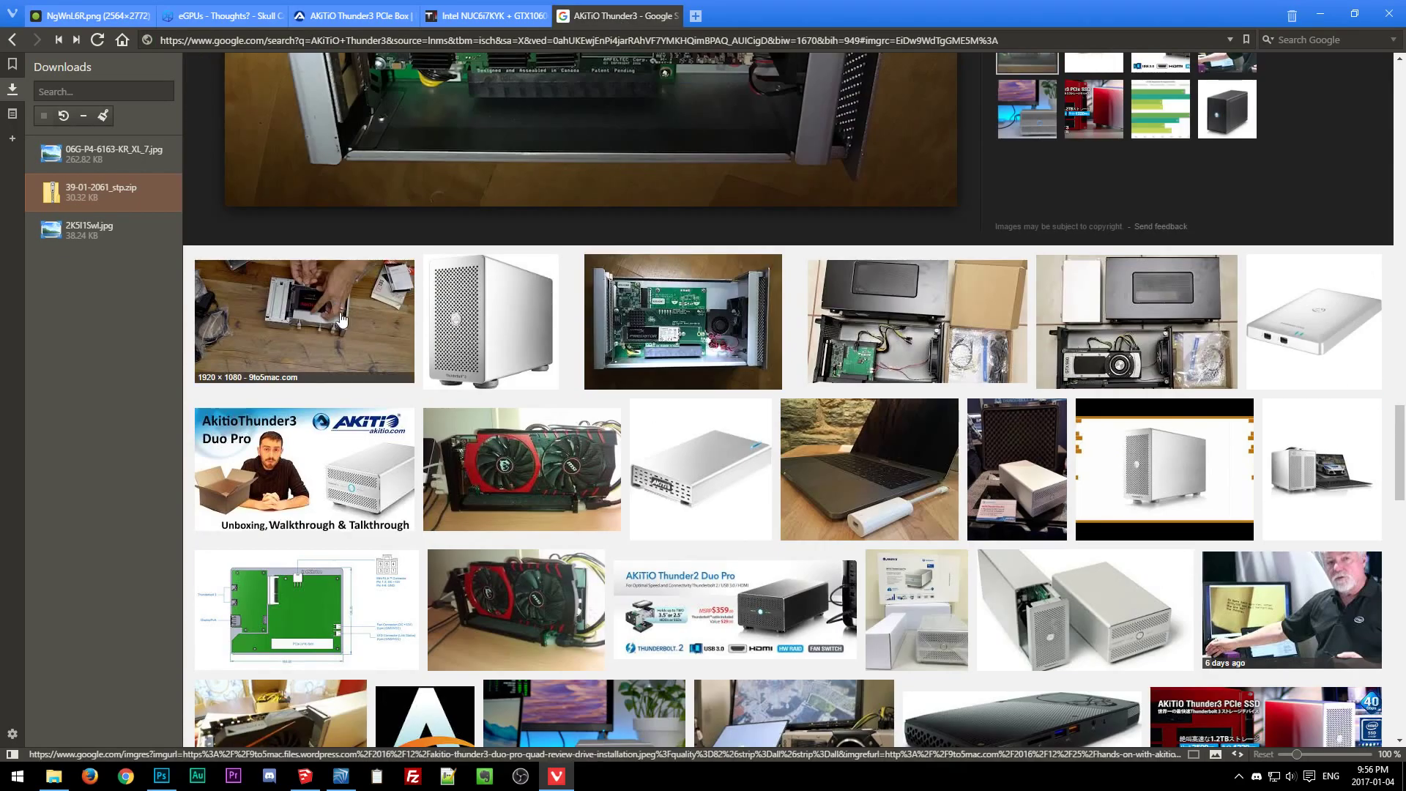
left_click(168, 40)
type("7-")
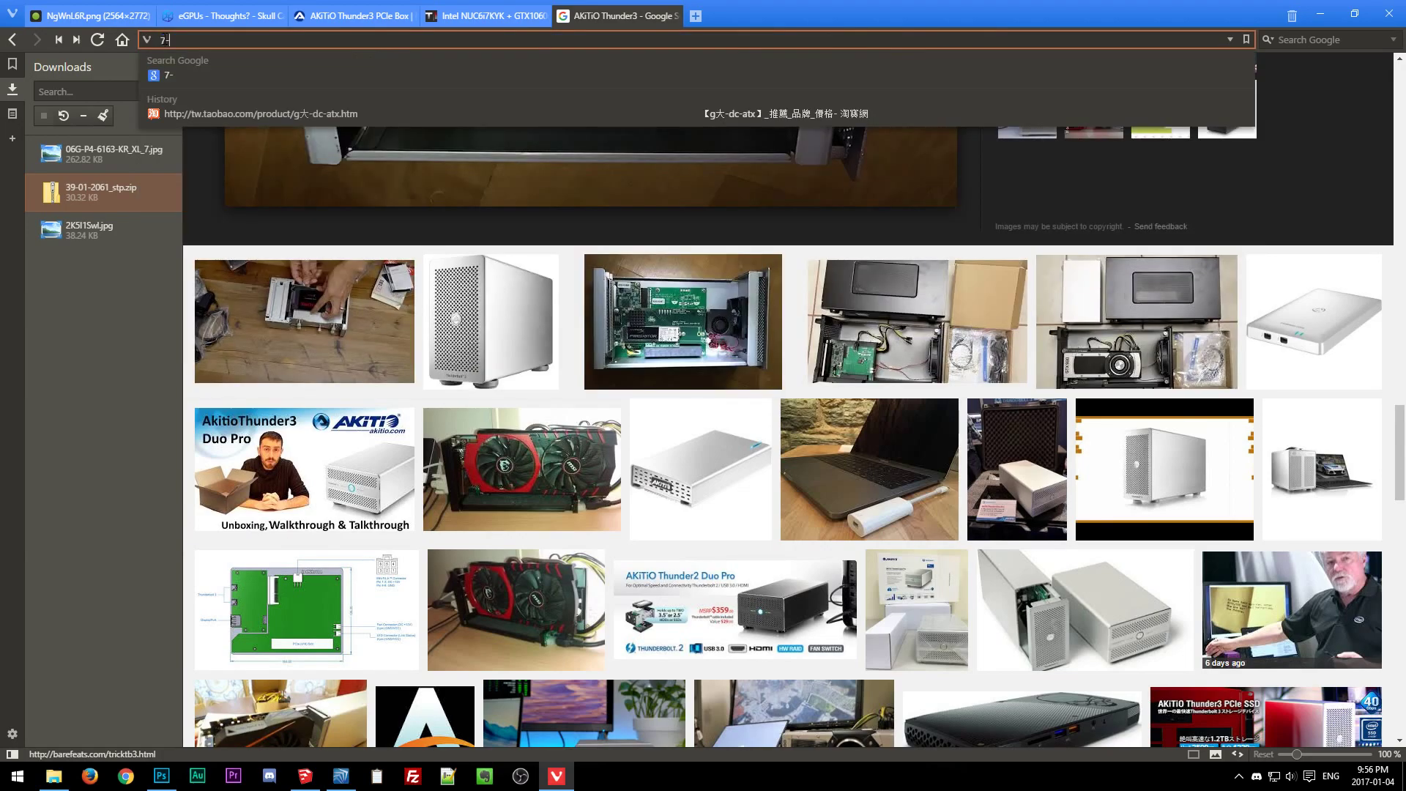
type("pin")
key("BackSpace")
key("BackSpace")
key("BackSpace")
key("BackSpace")
key("BackSpace")
type("4-pi")
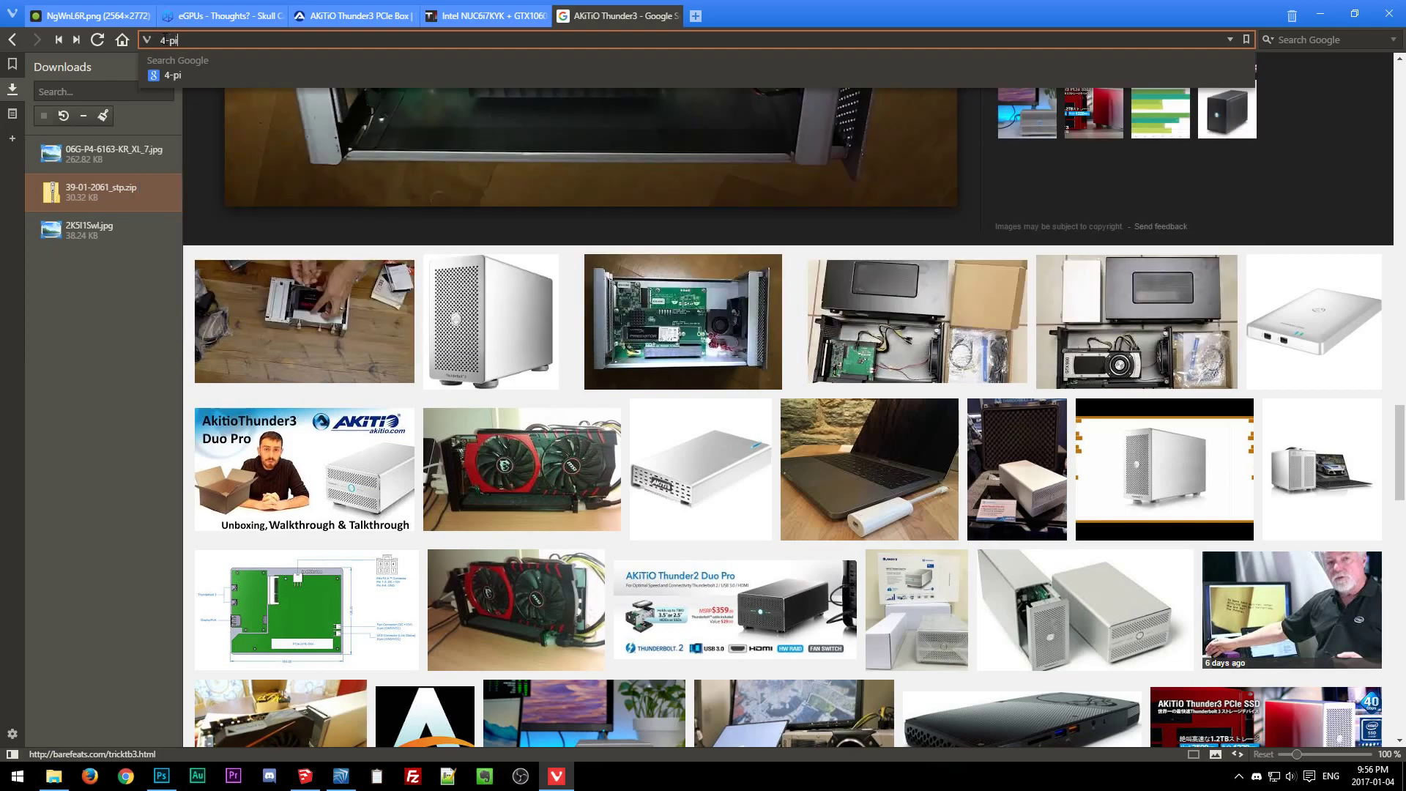
type("n to 5.5mm")
key("Return")
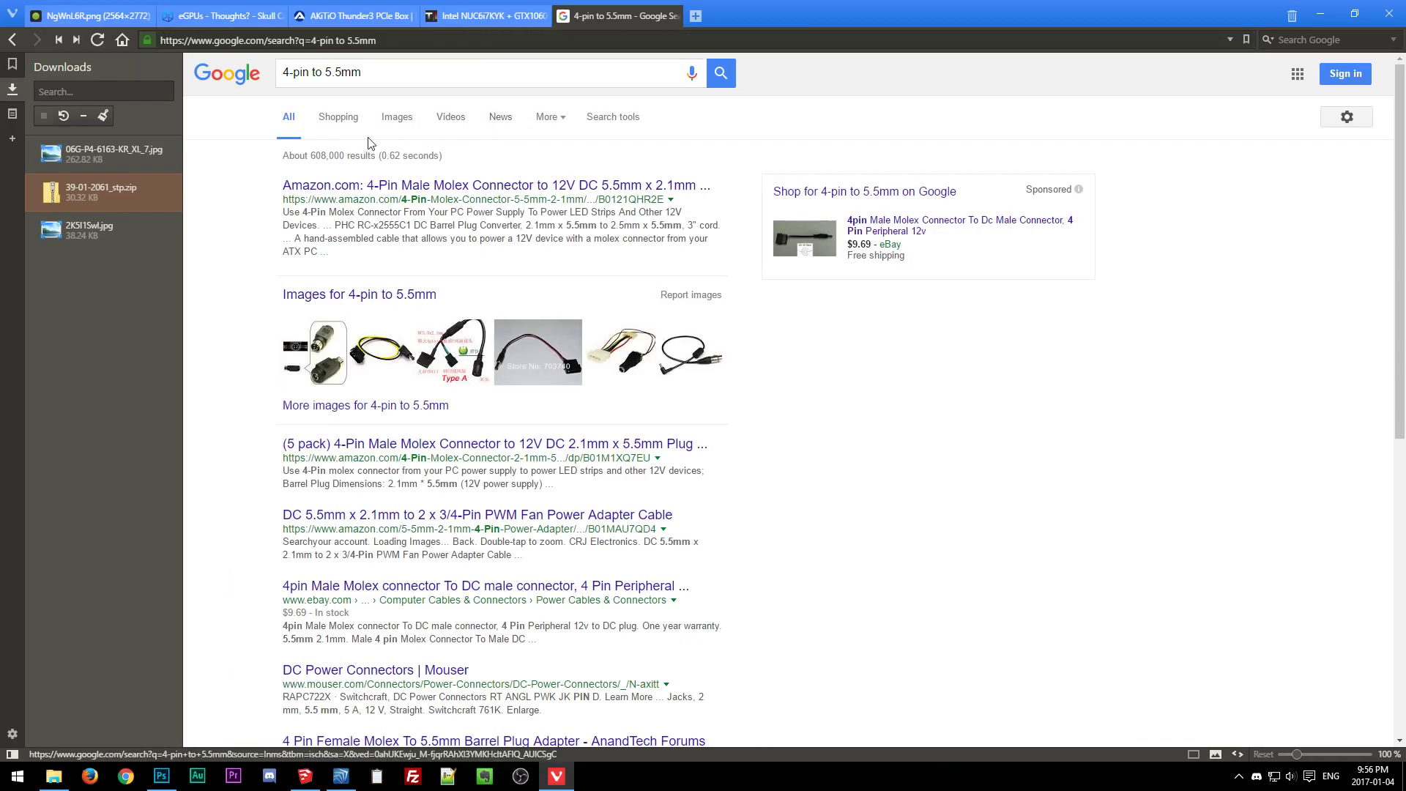
Browse the shopping results for 4-pin to 5.5mm adapters, then return to the general results.
left_click(347, 121)
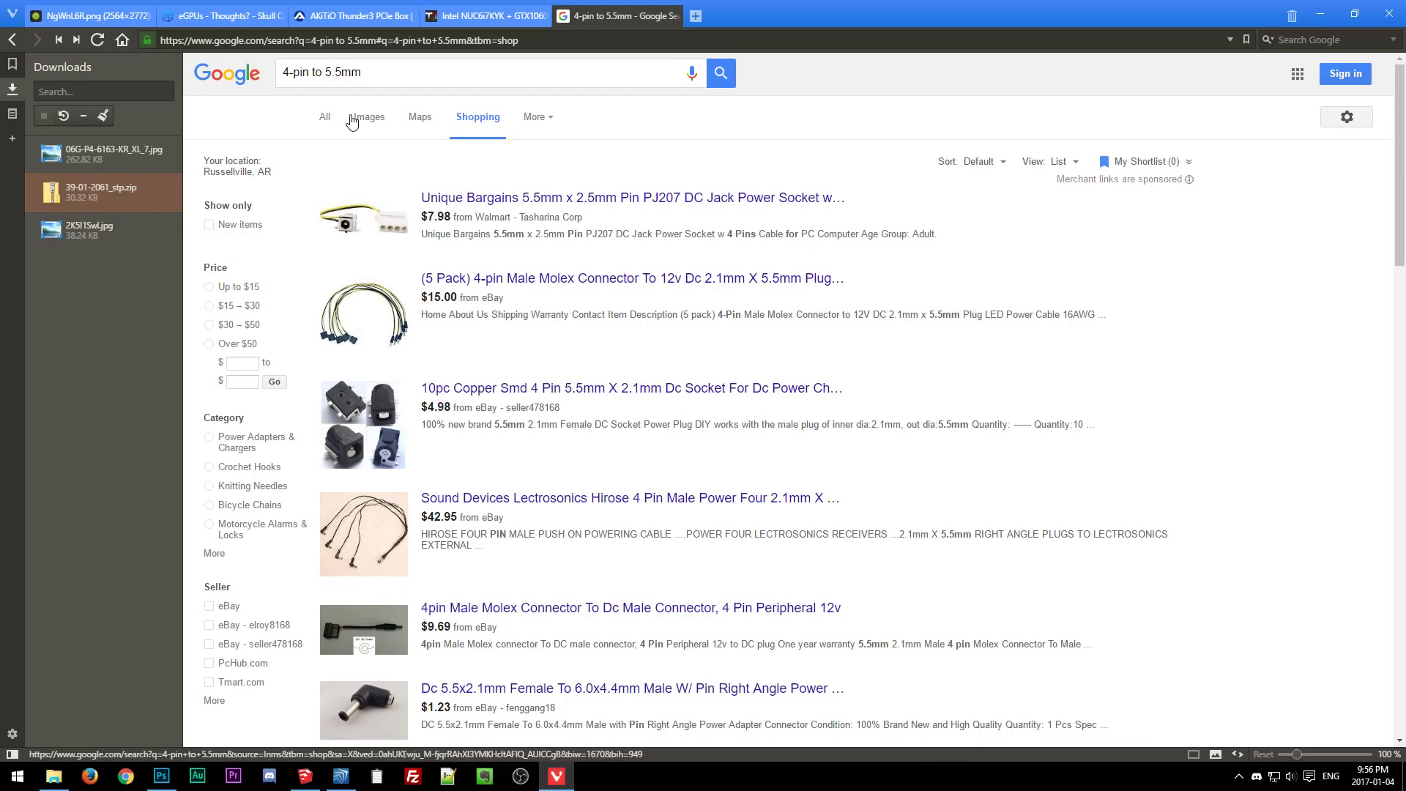
scroll(639, 380, "down", 4)
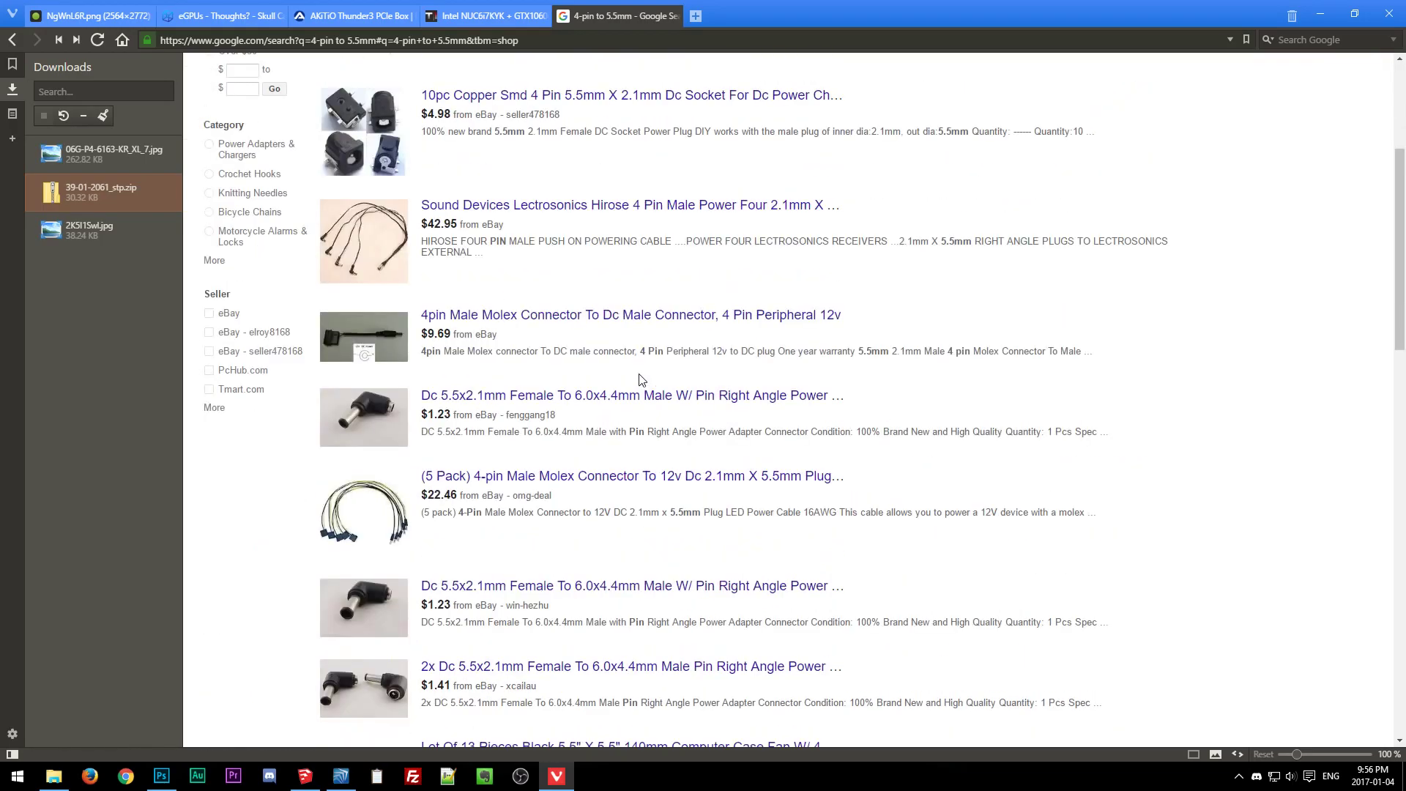
scroll(639, 380, "down", 4)
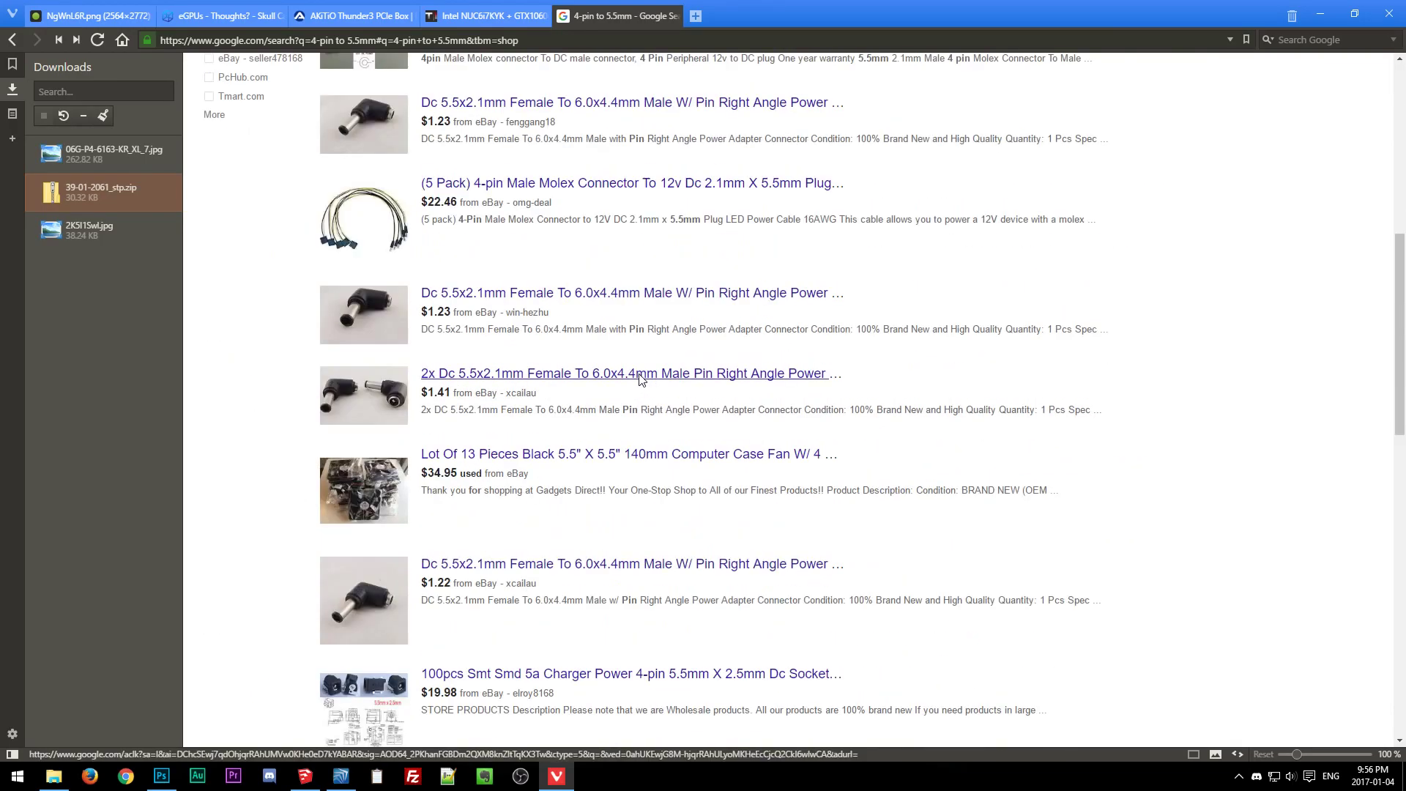
scroll(640, 379, "down", 4)
scroll(639, 380, "down", 4)
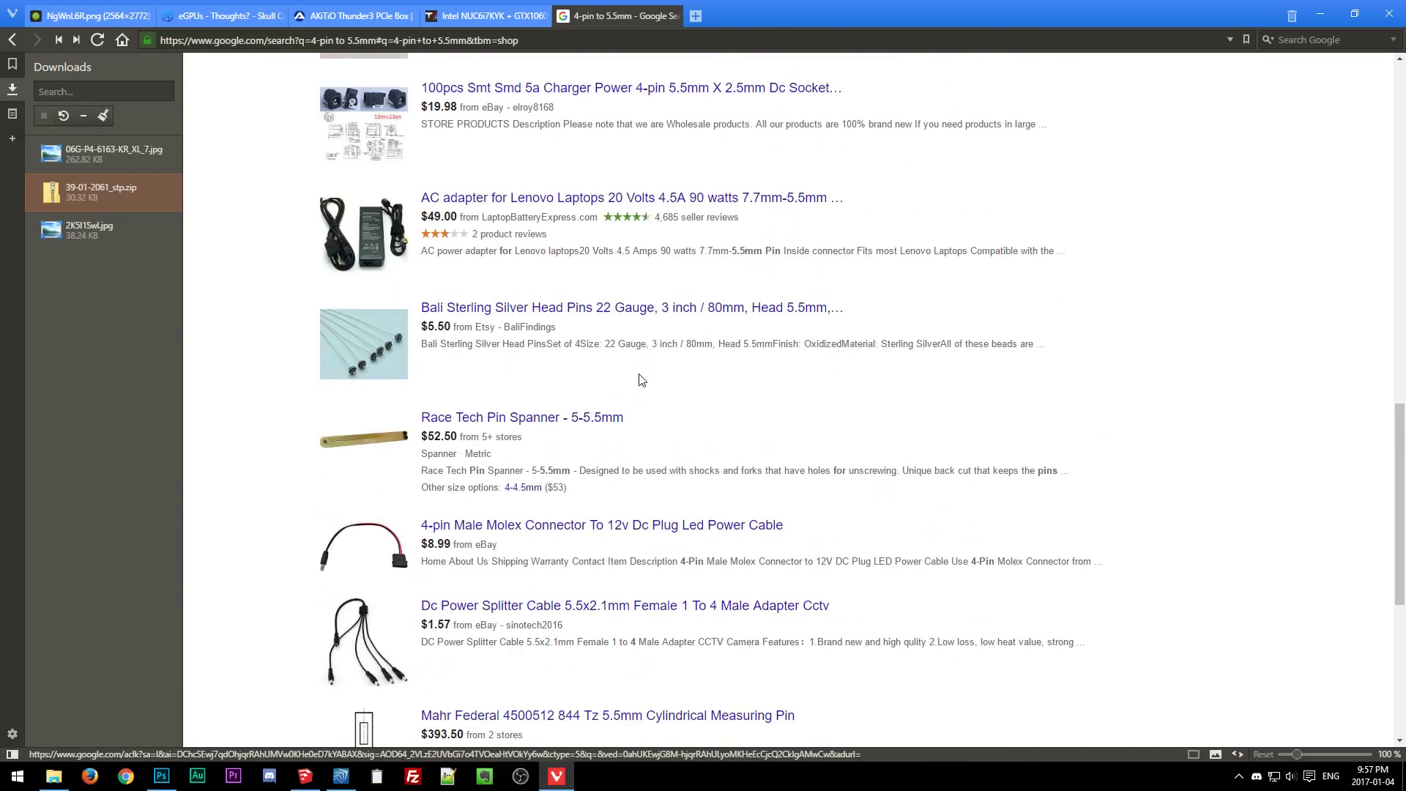
key("alt+Left")
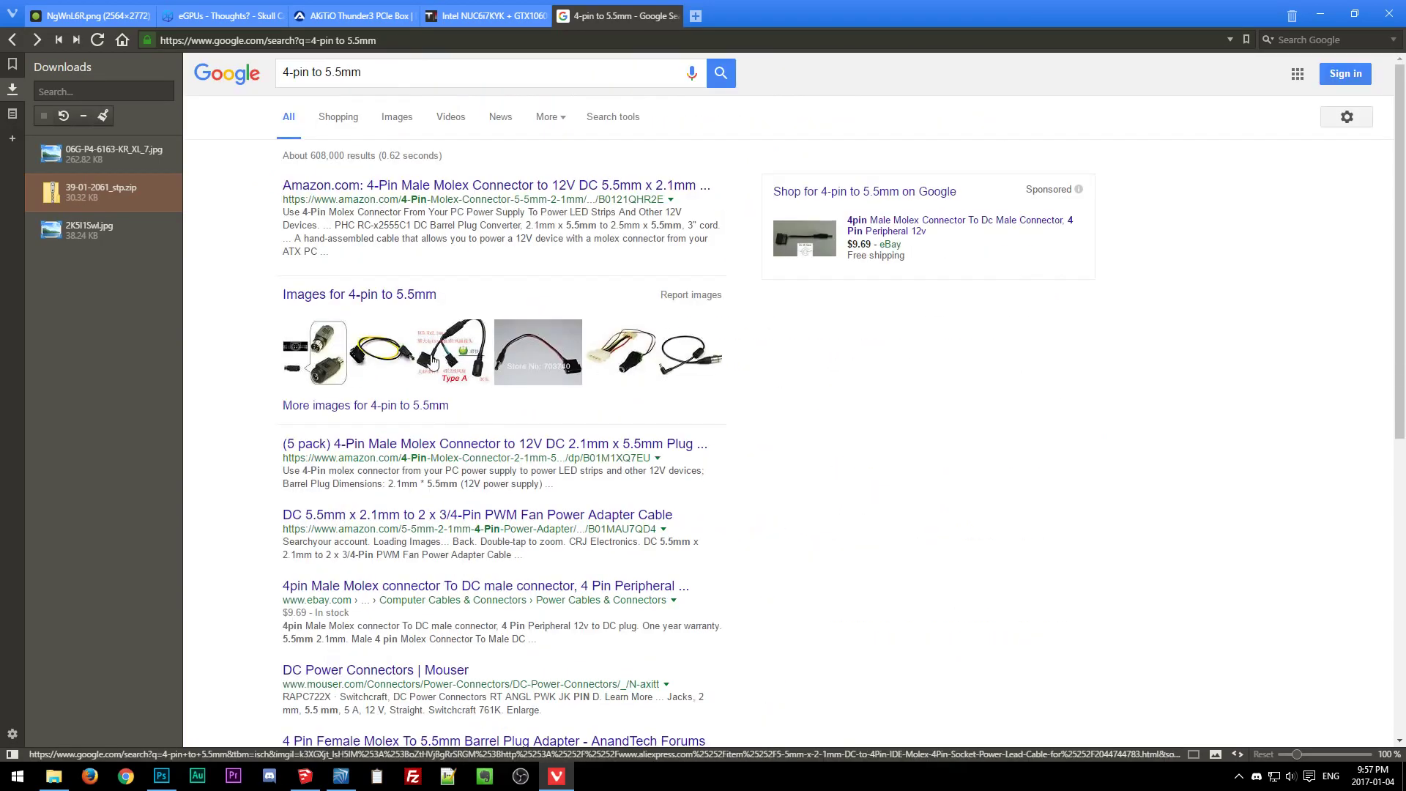
Open the Amazon page for the yellow-and-black 4-pin Molex to 5.5 mm plug cable, completing the robot-check characters field.
left_click(383, 356)
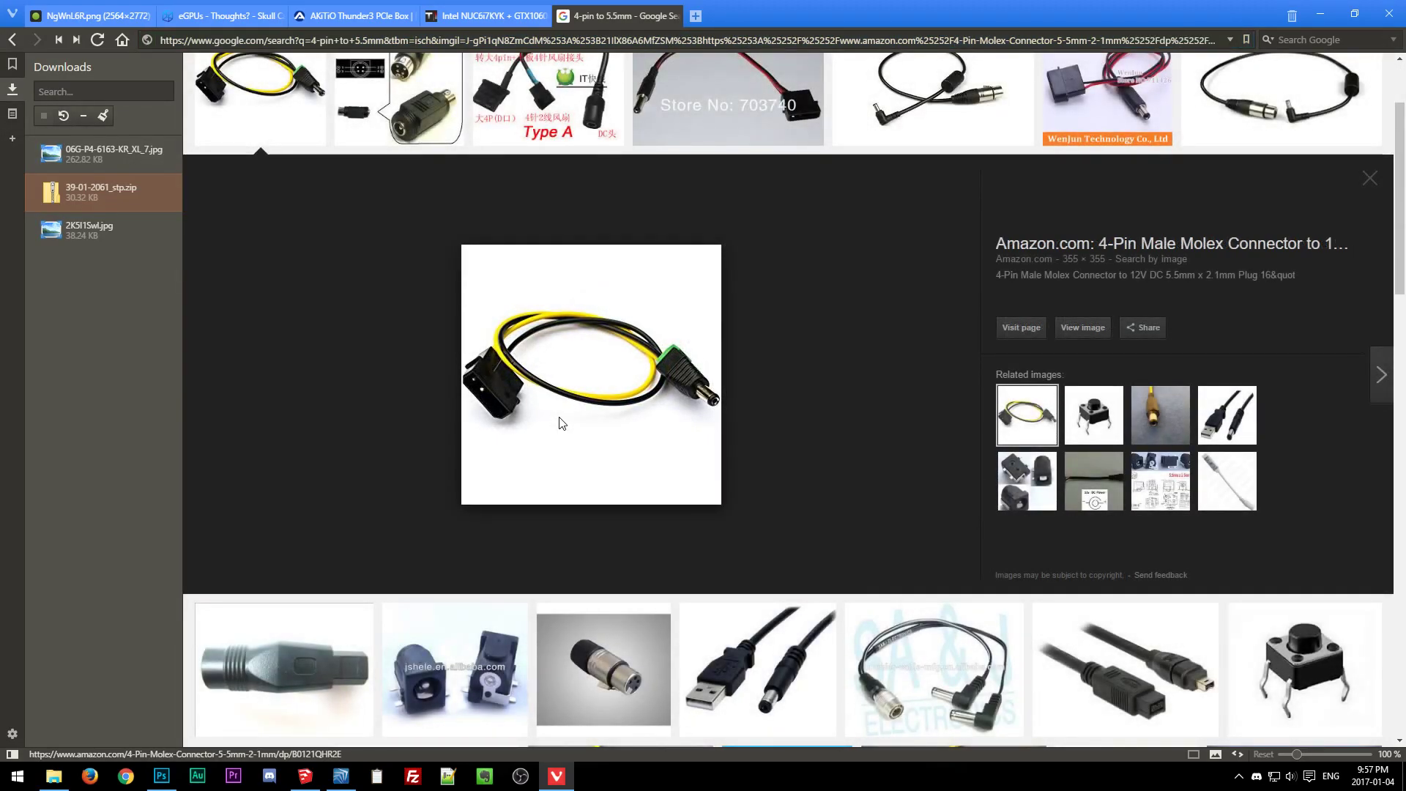
left_click(1022, 328)
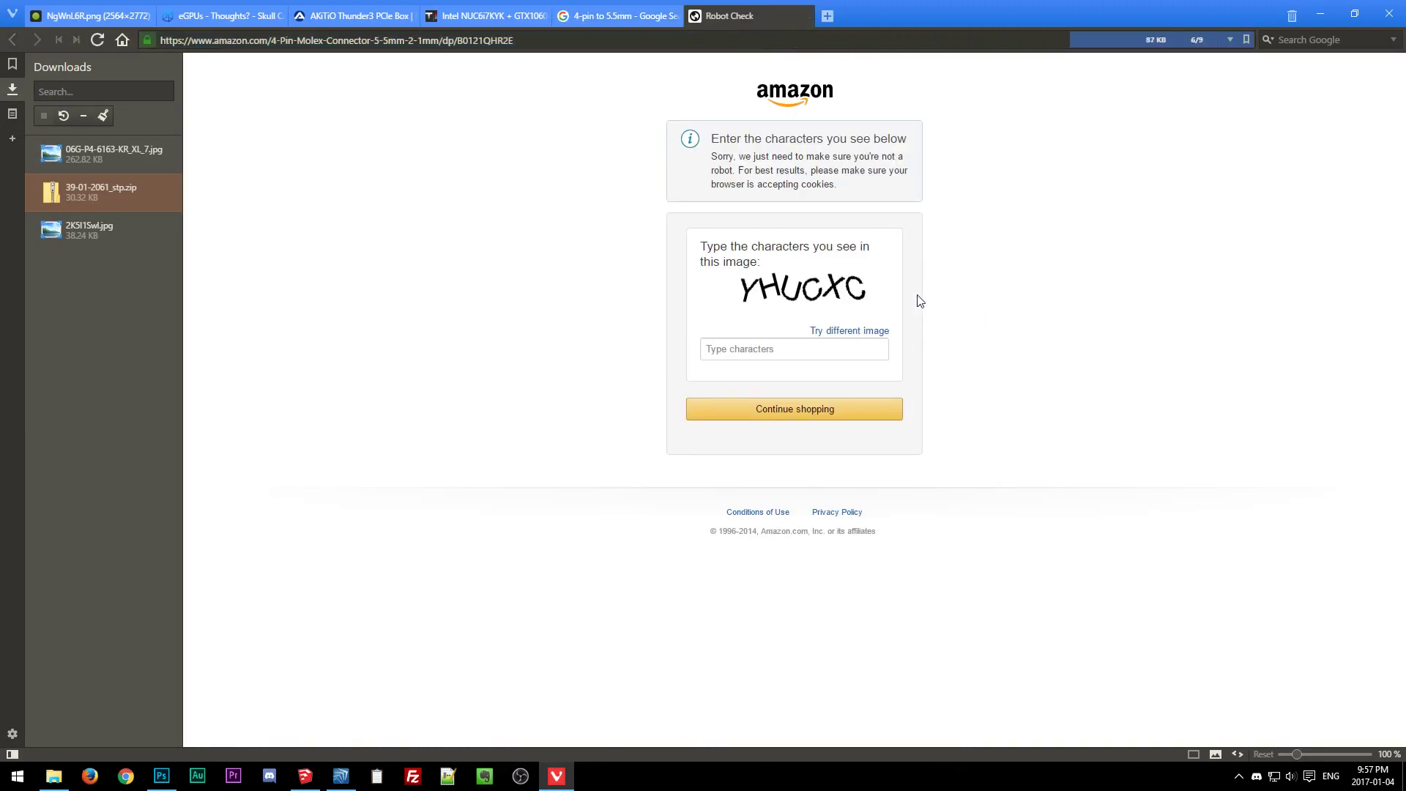
left_click(745, 351)
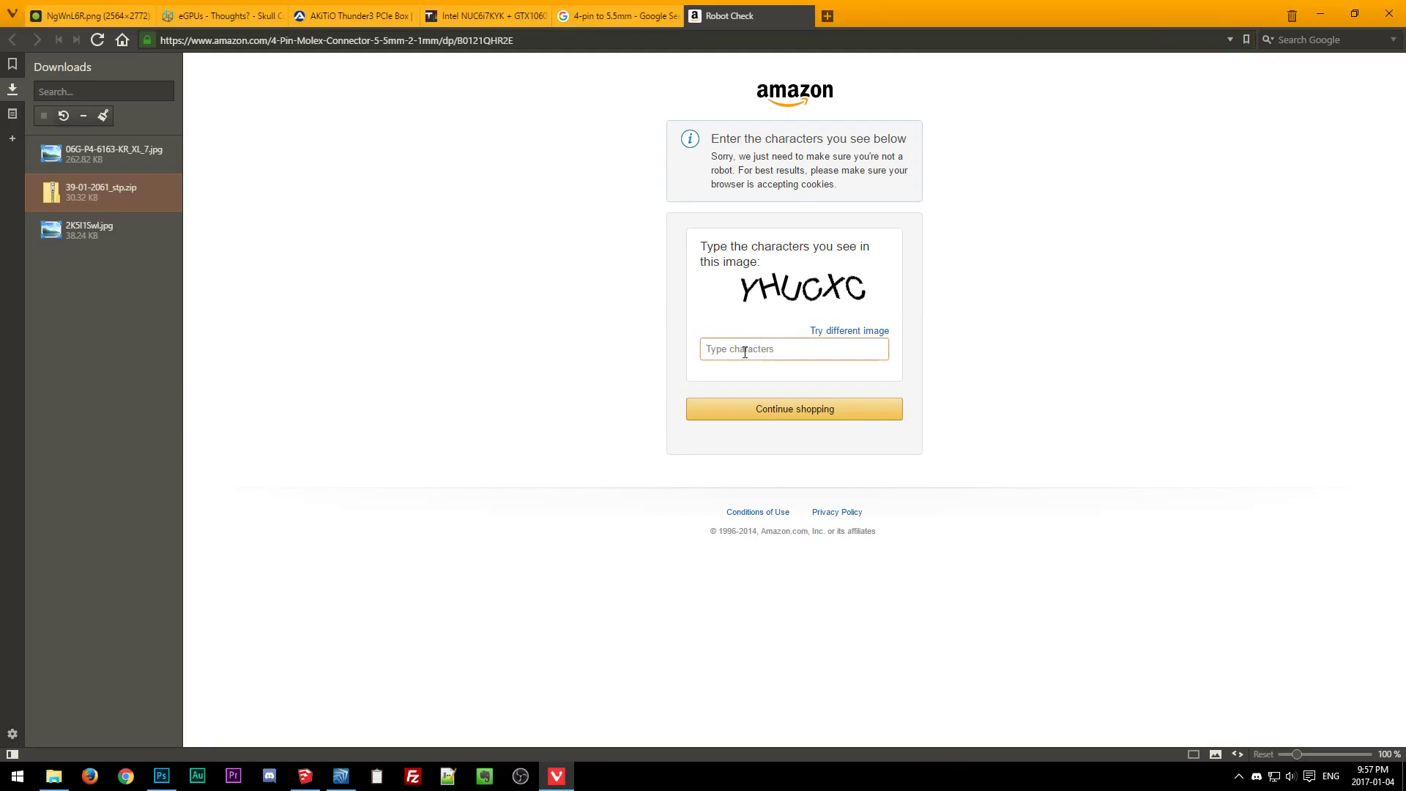
type("yhucxc")
key("Return")
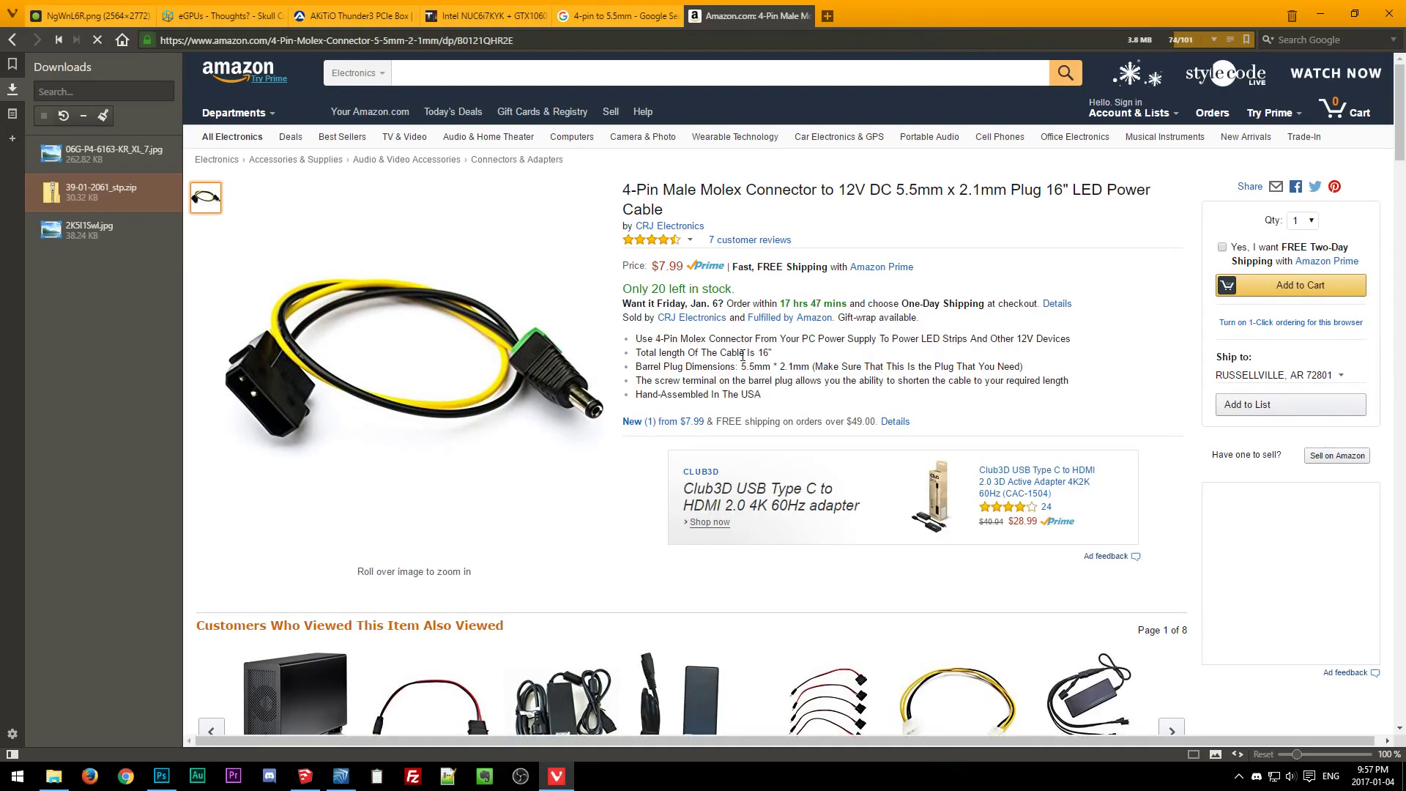
Inspect the Molex cable's connectors in the zoomed product photo and the related items, then close the product and search pages.
mouse_move(493, 379)
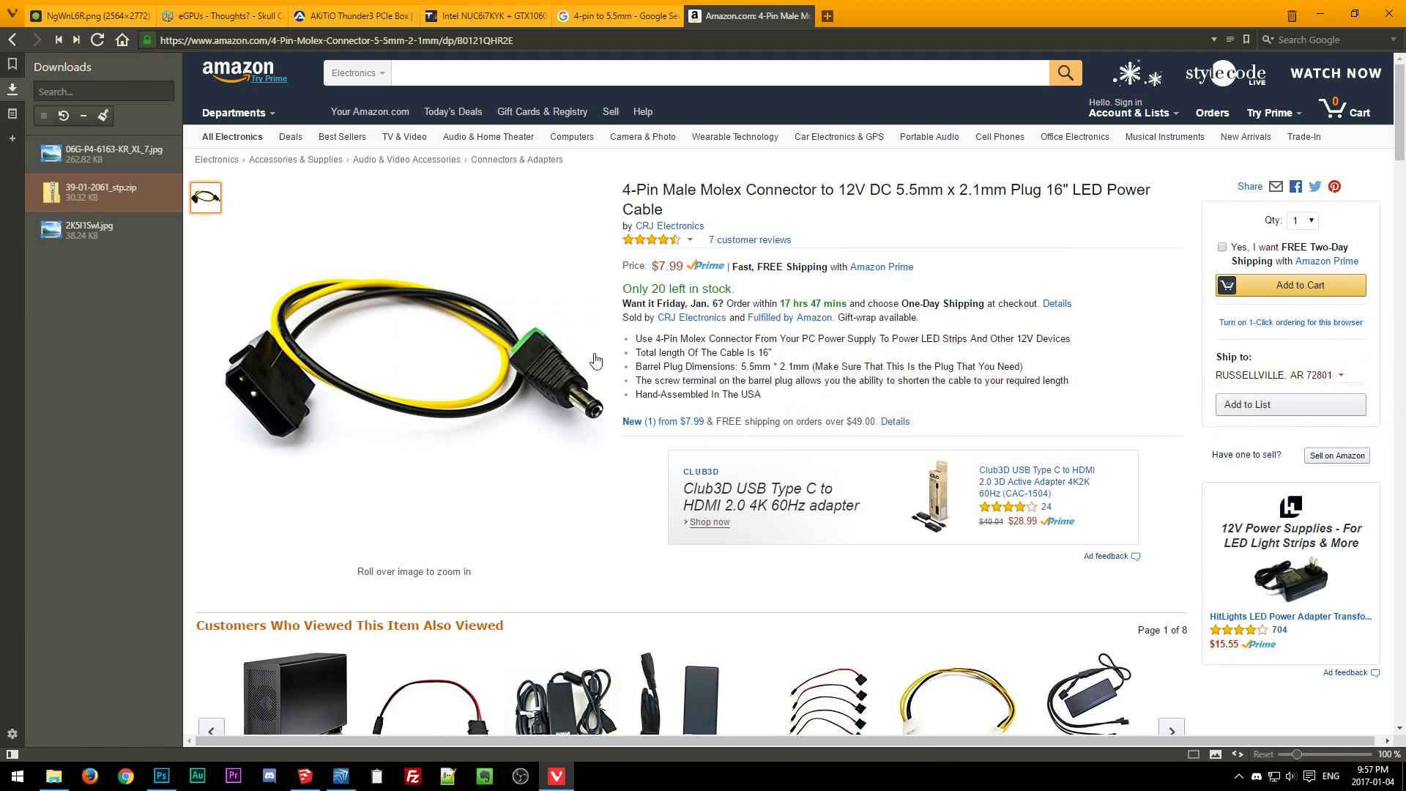
mouse_move(505, 344)
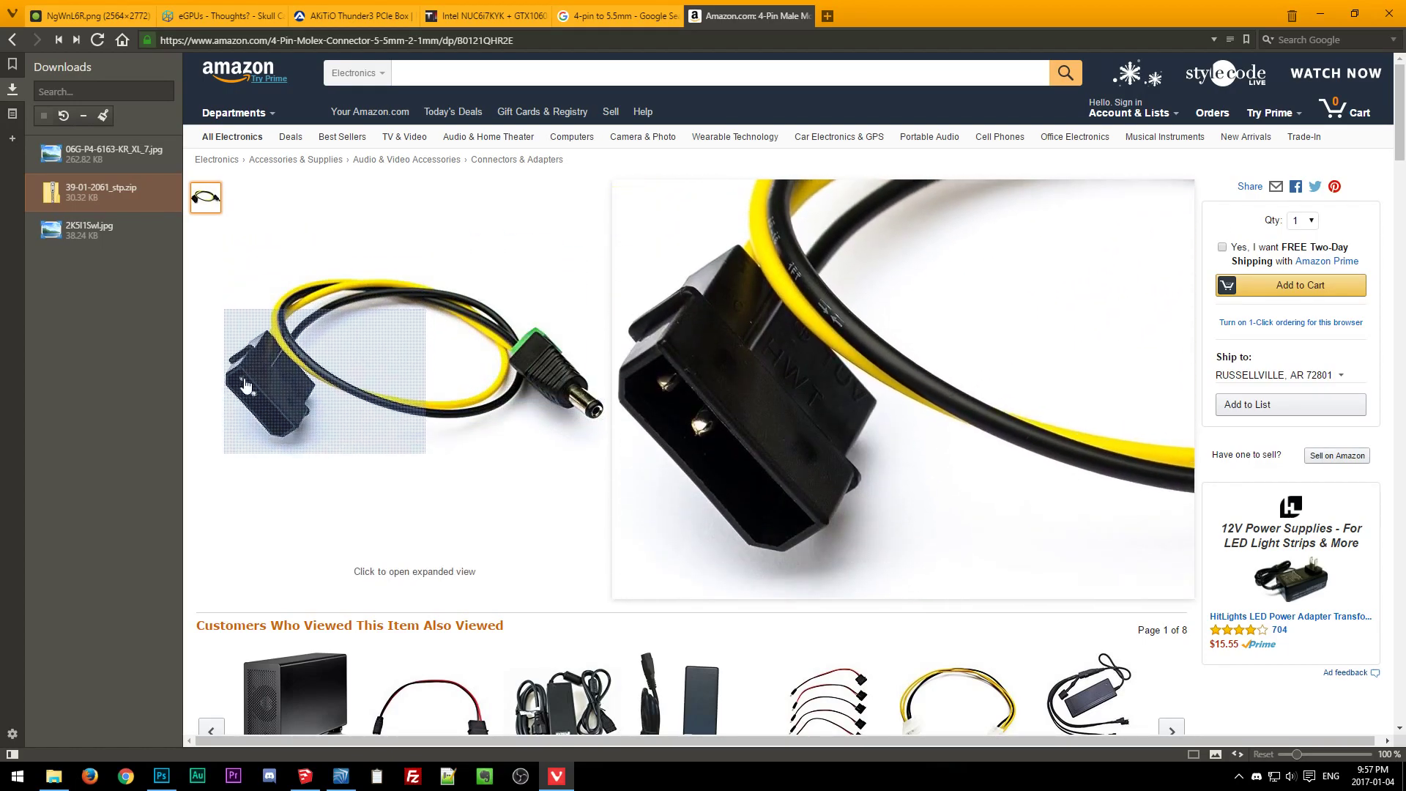
scroll(437, 385, "down", 3)
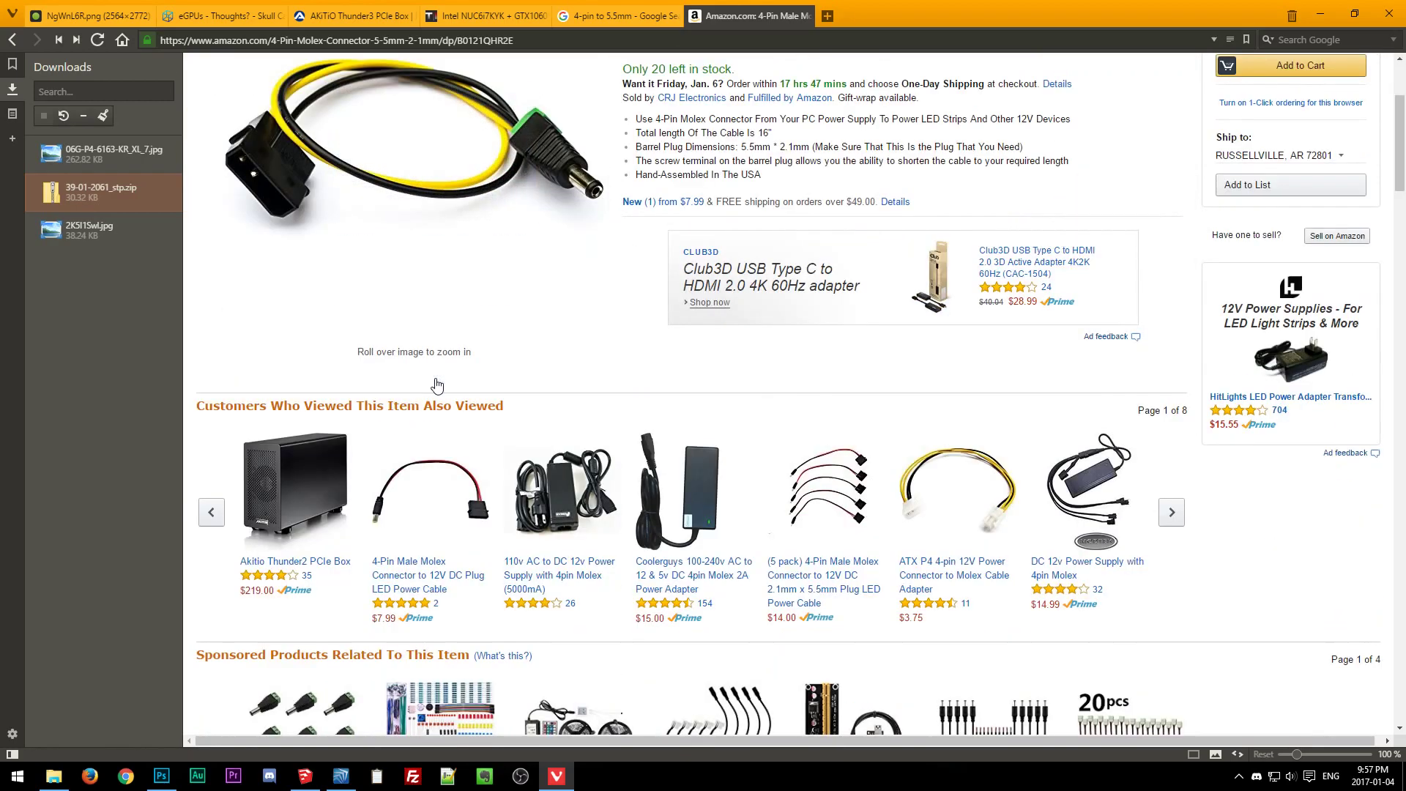
middle_click(763, 19)
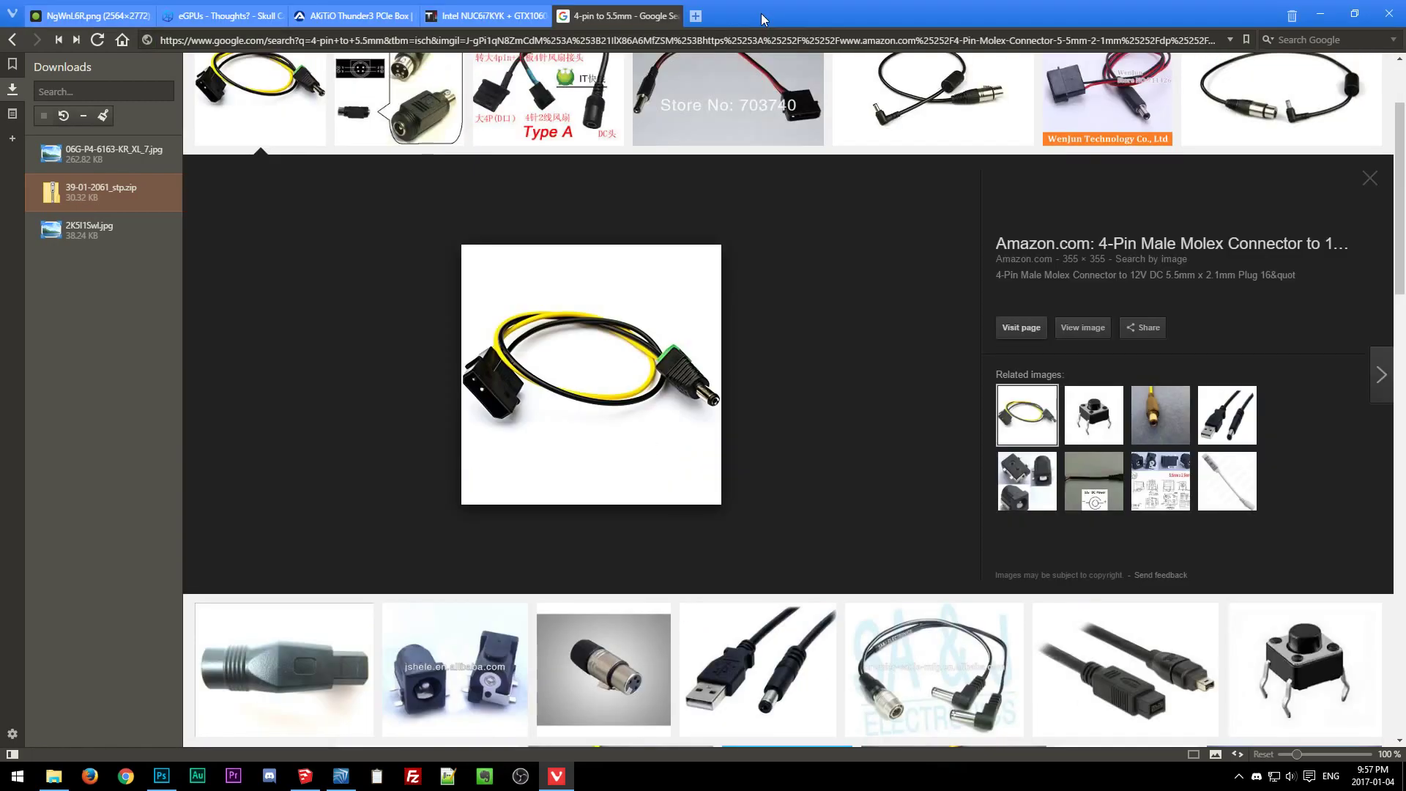
middle_click(597, 16)
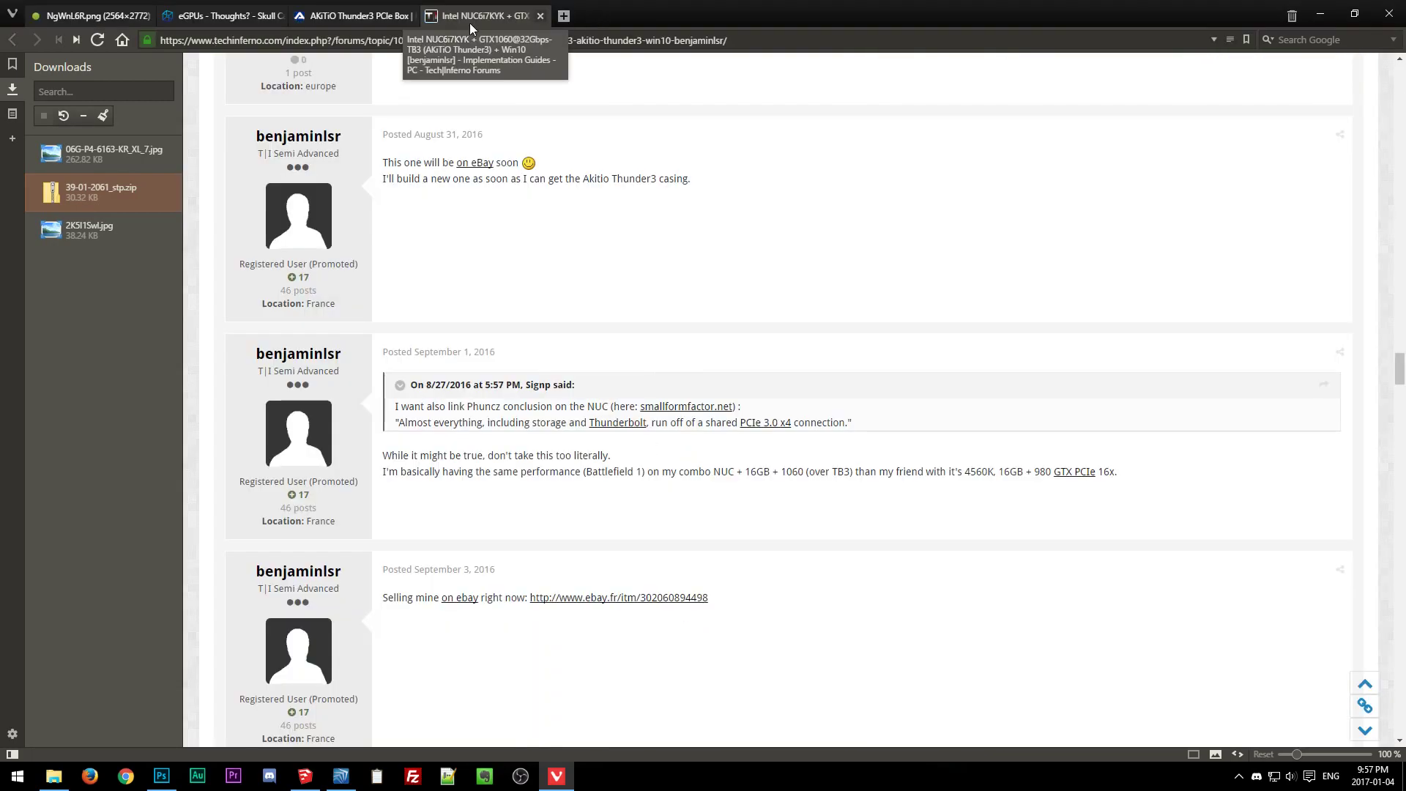
Review the AKiTiO Thunder3 PCIe Box product page, covering its overview, features, connection diagram and related products.
left_click(332, 13)
scroll(265, 312, "down", 3)
scroll(265, 312, "down", 10)
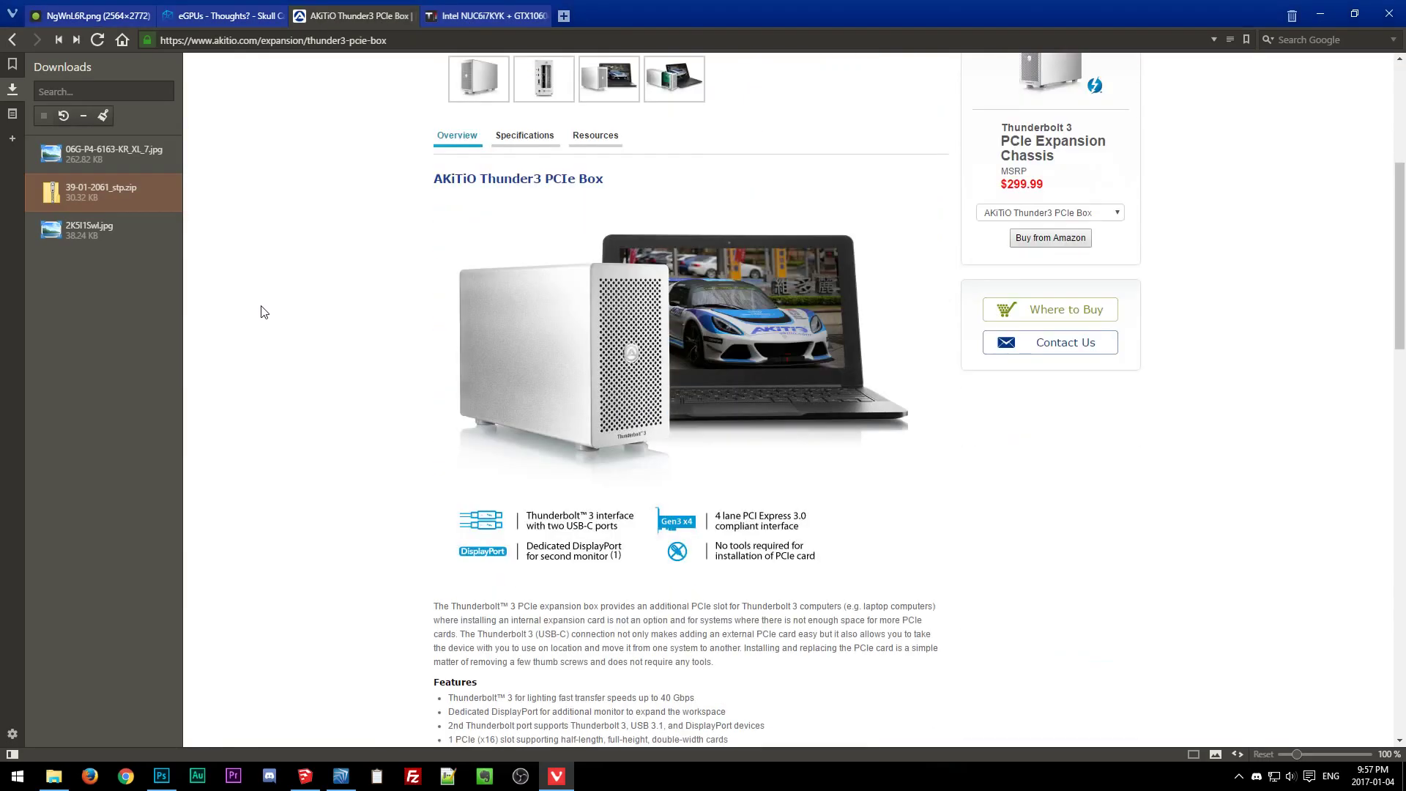
scroll(258, 314, "down", 7)
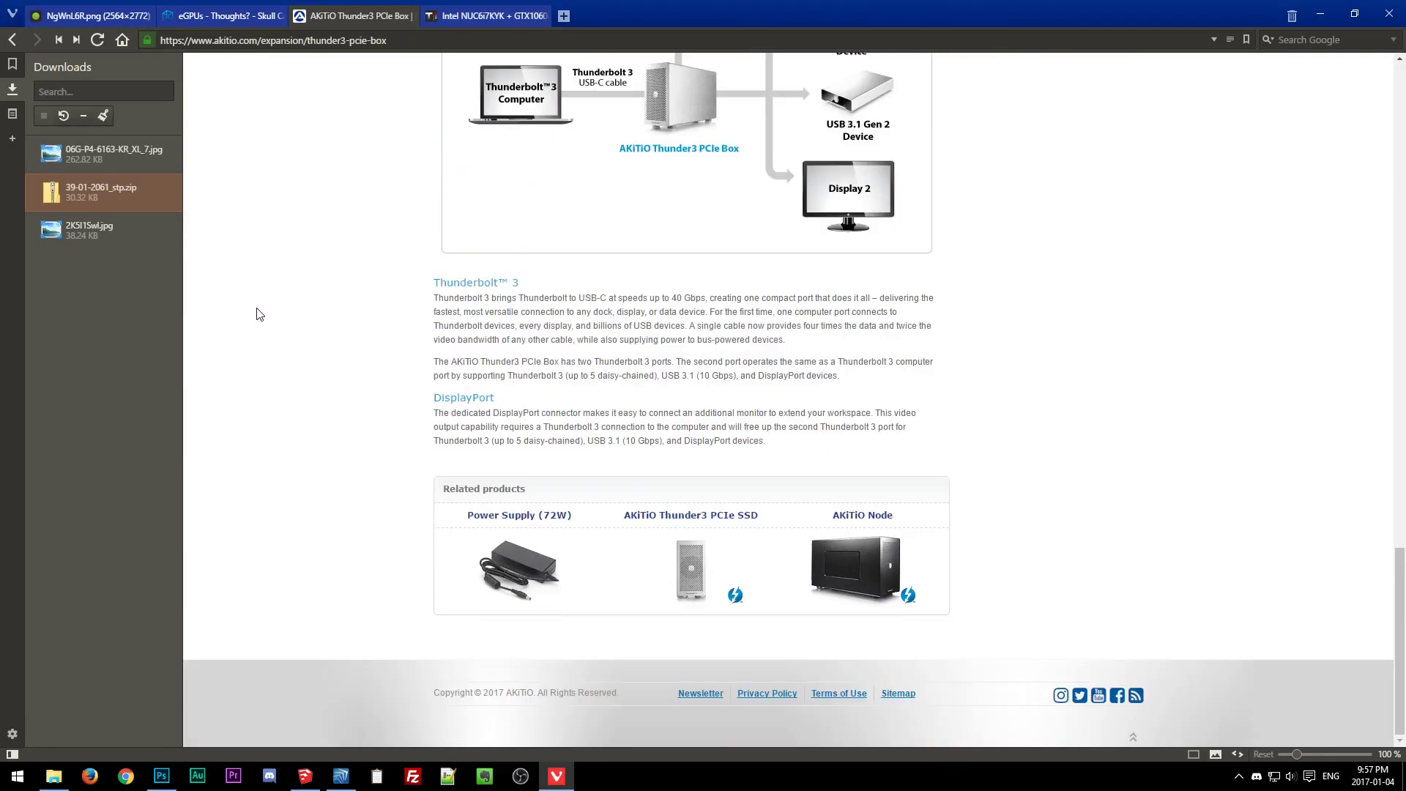
scroll(355, 323, "up", 15)
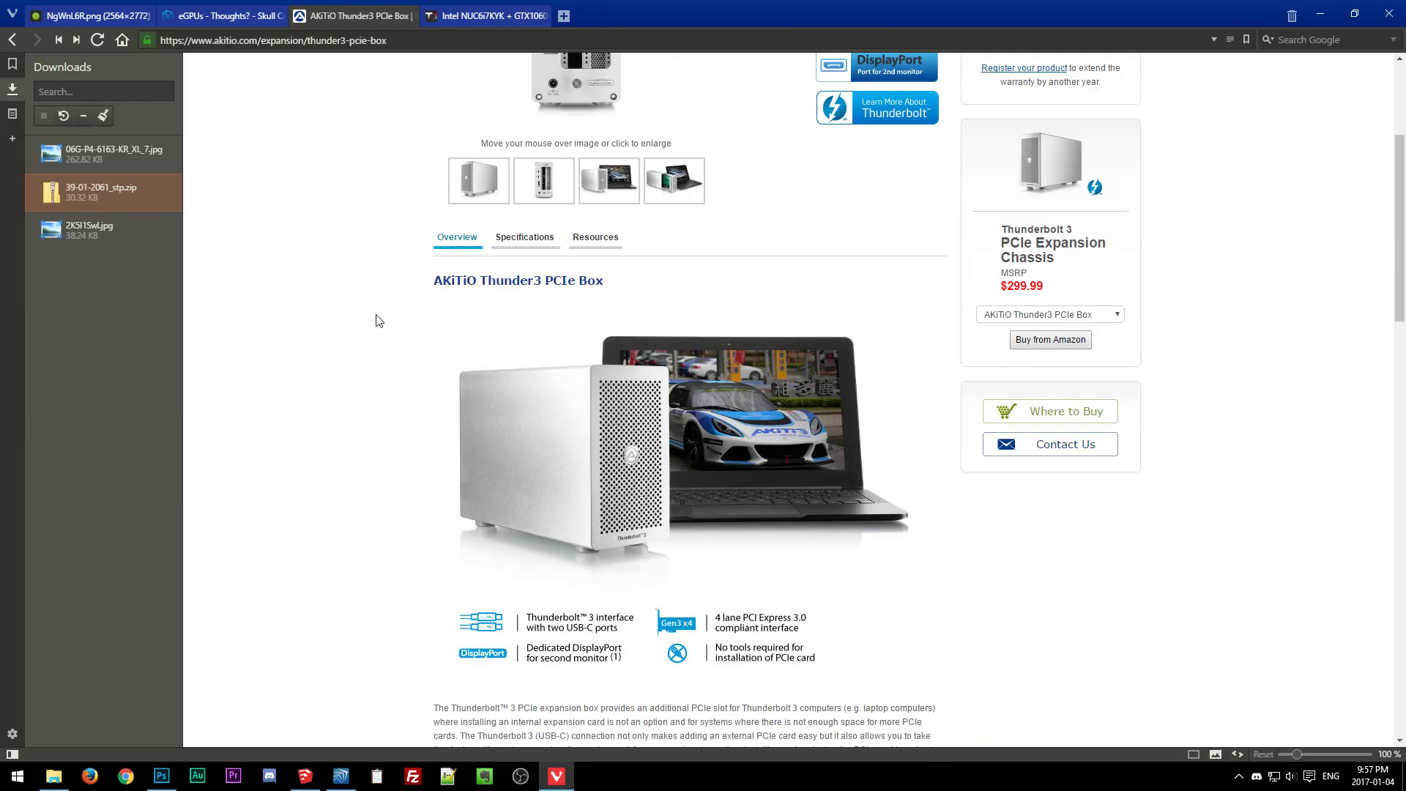
mouse_move(187, 21)
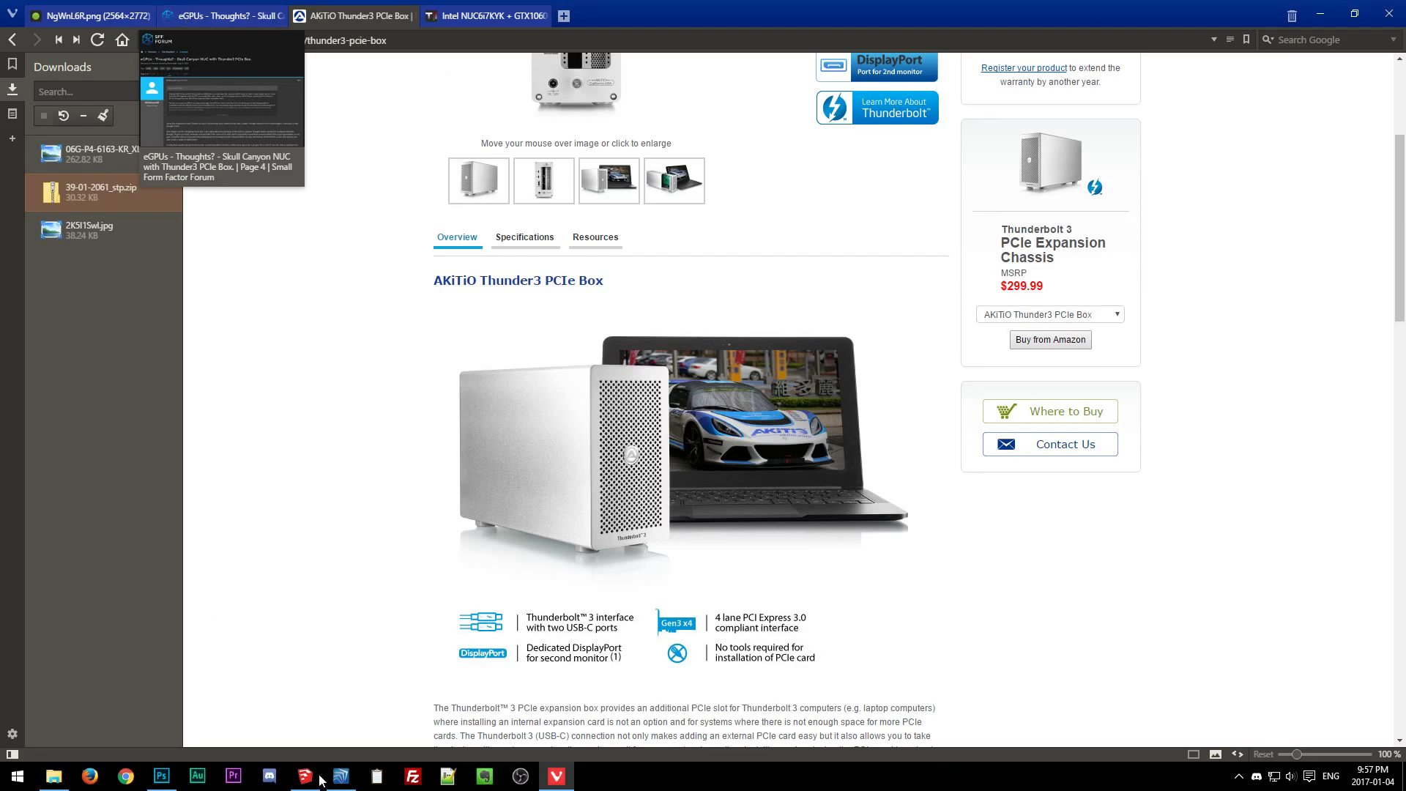
mouse_move(340, 777)
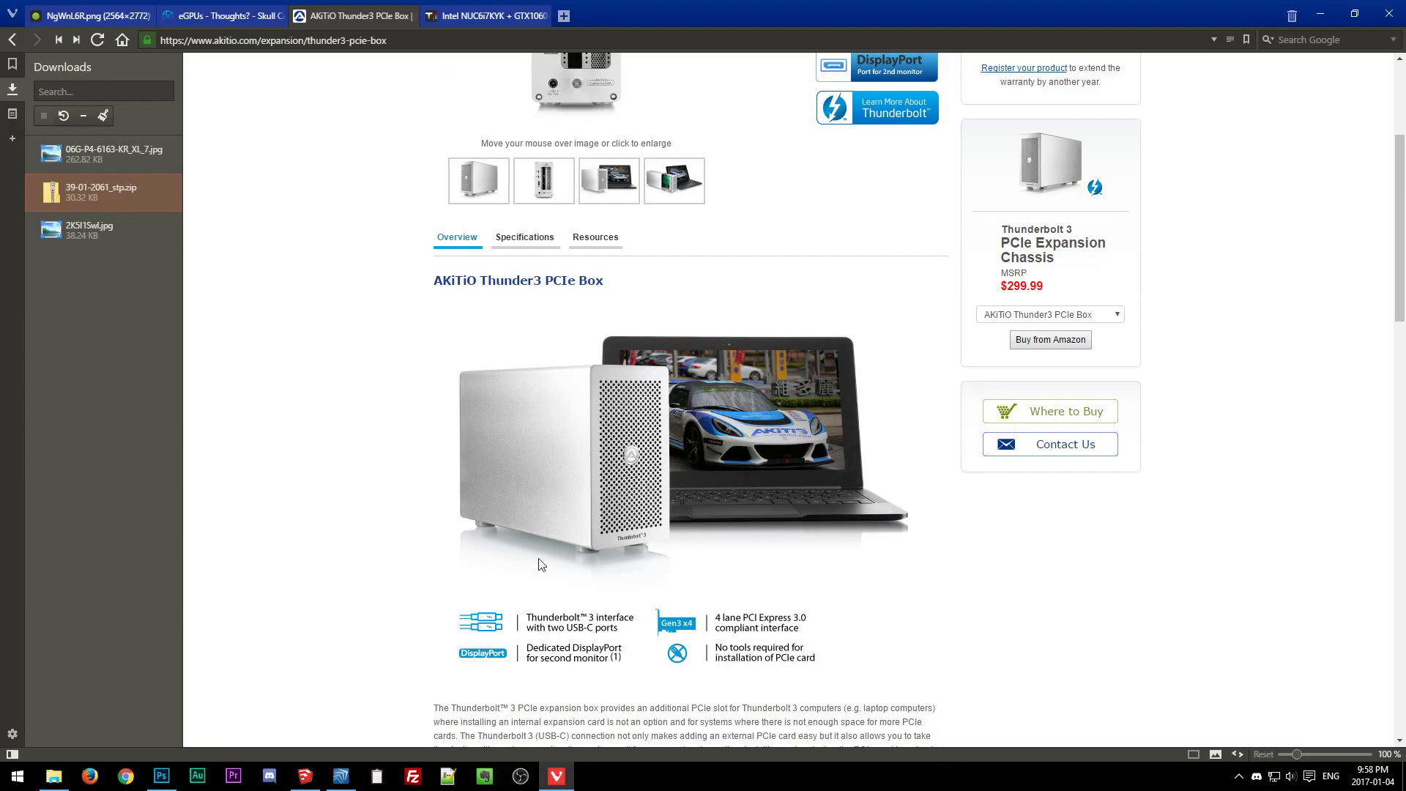
Compare the rear ports in the AKiTiO Thunder3 product photo with the bracket end panel of the SketchUp dock model.
scroll(519, 548, "up", 3)
mouse_move(557, 350)
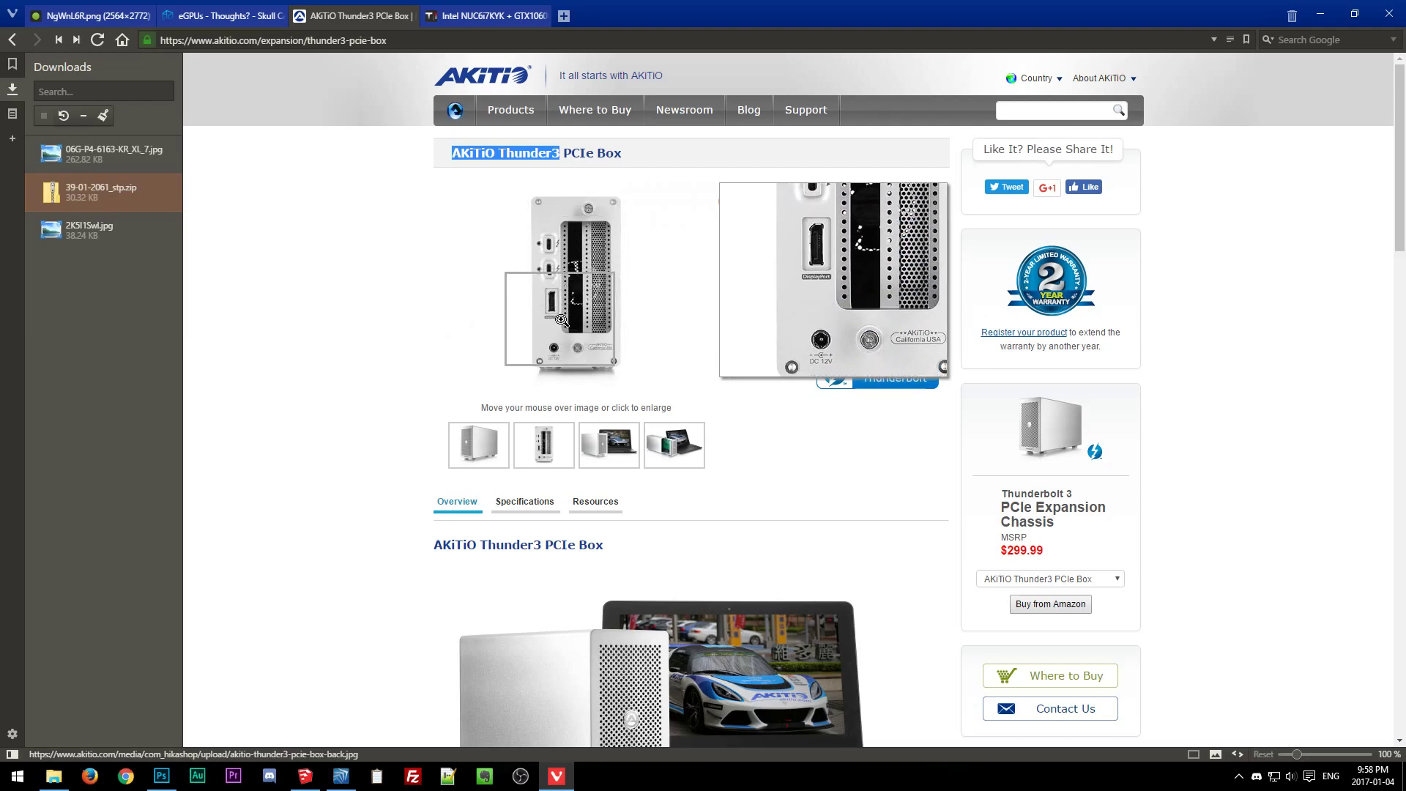
left_click(306, 776)
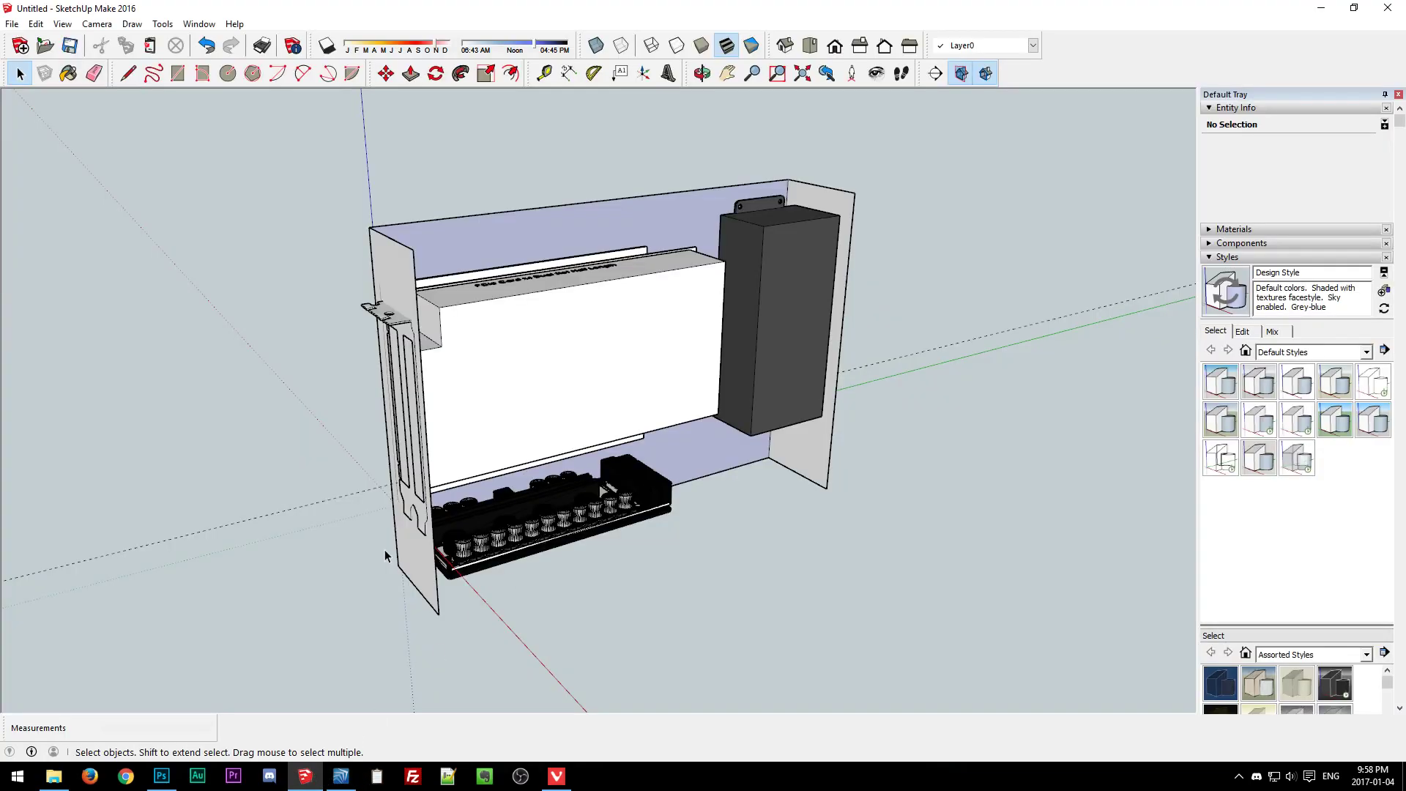
middle_click_drag(375, 608, 387, 608)
left_click(448, 582)
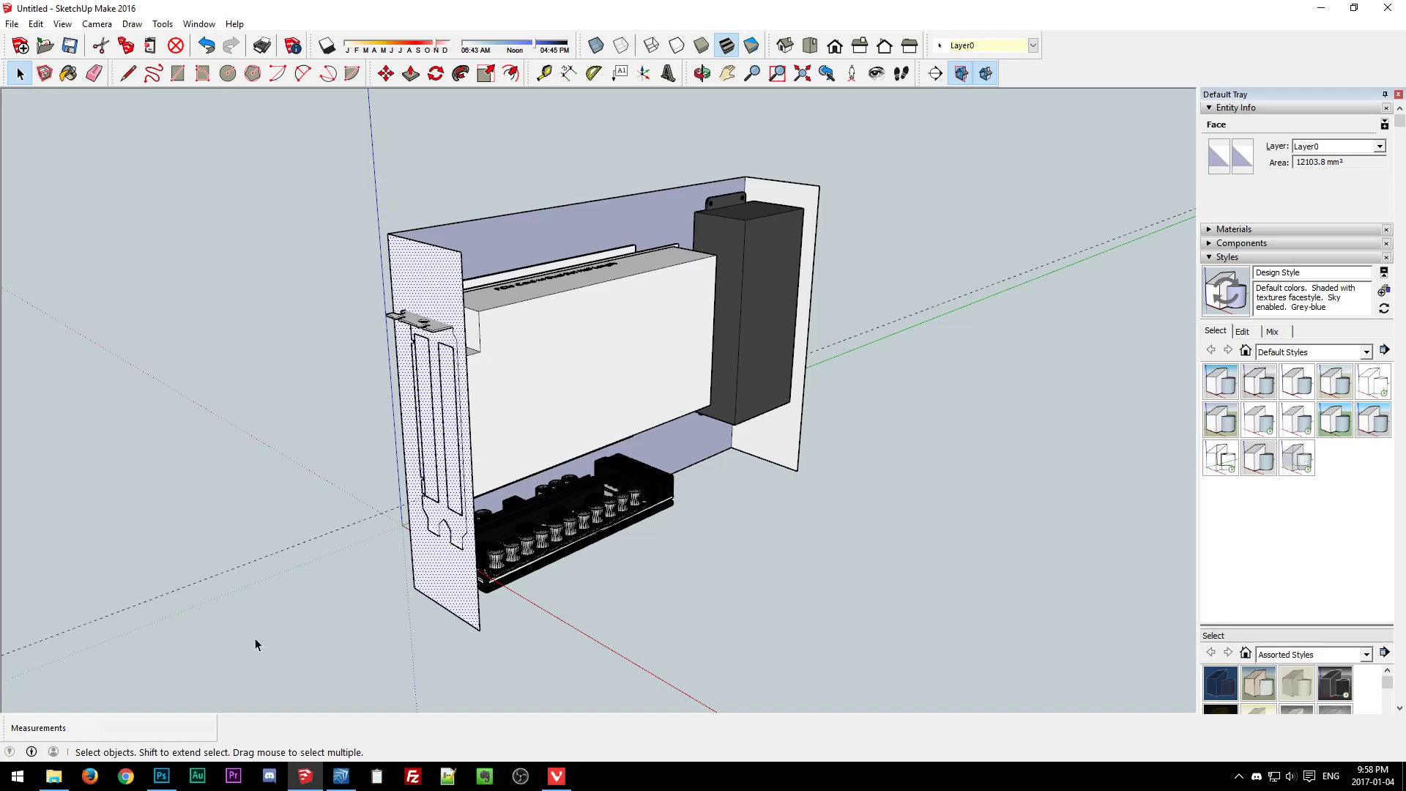
left_click(548, 784)
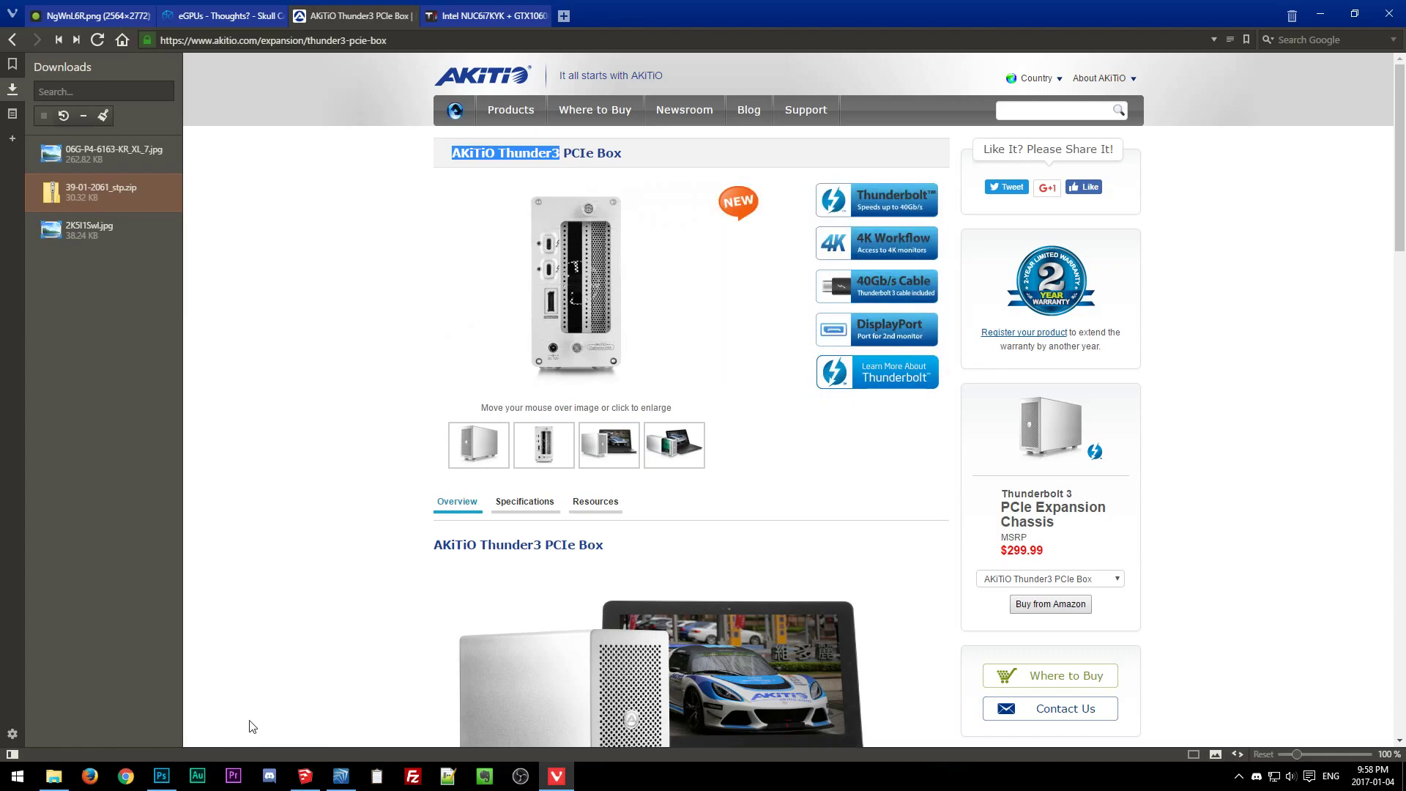
left_click(305, 775)
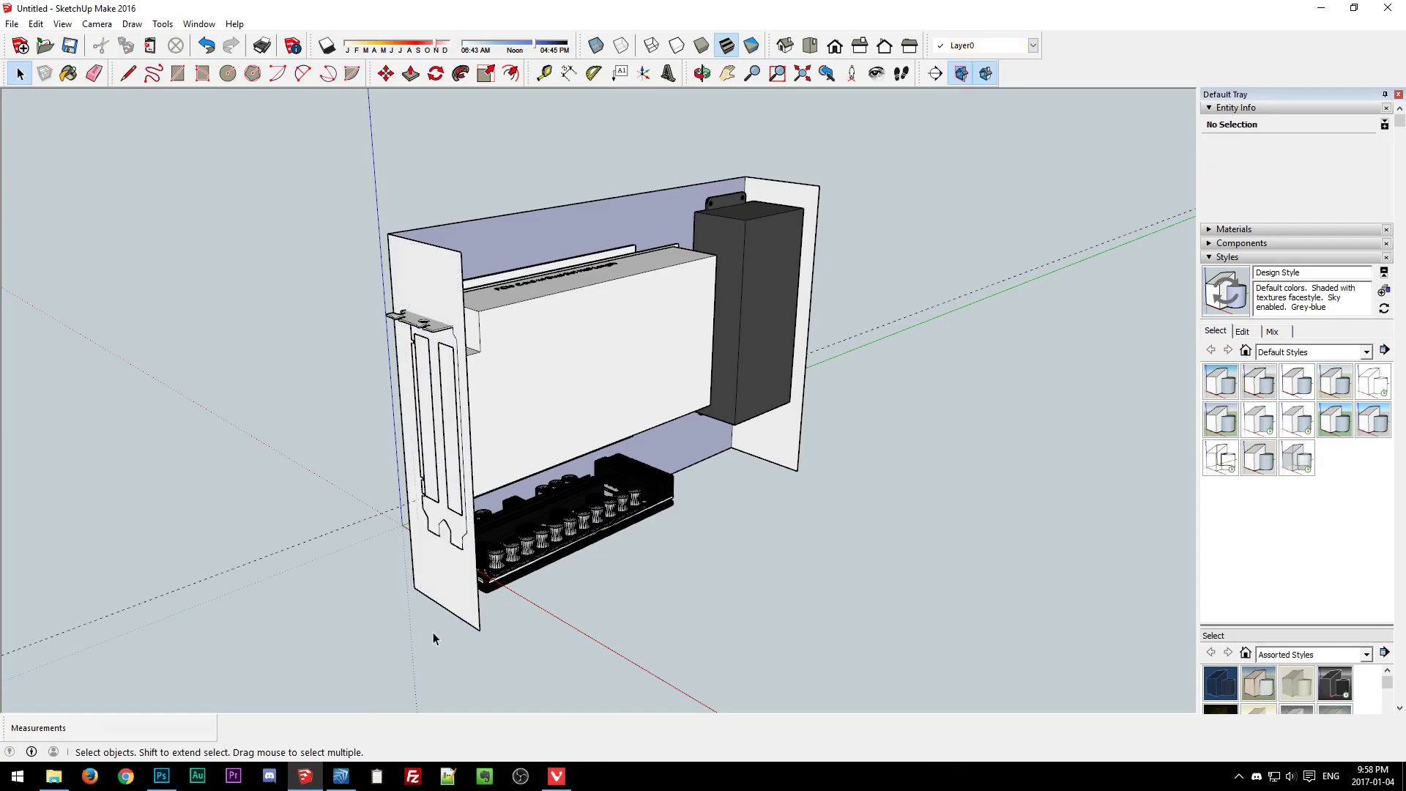
Examine the dock layout from several angles, checking the HDPLEX 300W AC-DC unit, the lower power board, the card and the enclosure panels.
middle_click_drag(433, 634, 489, 650)
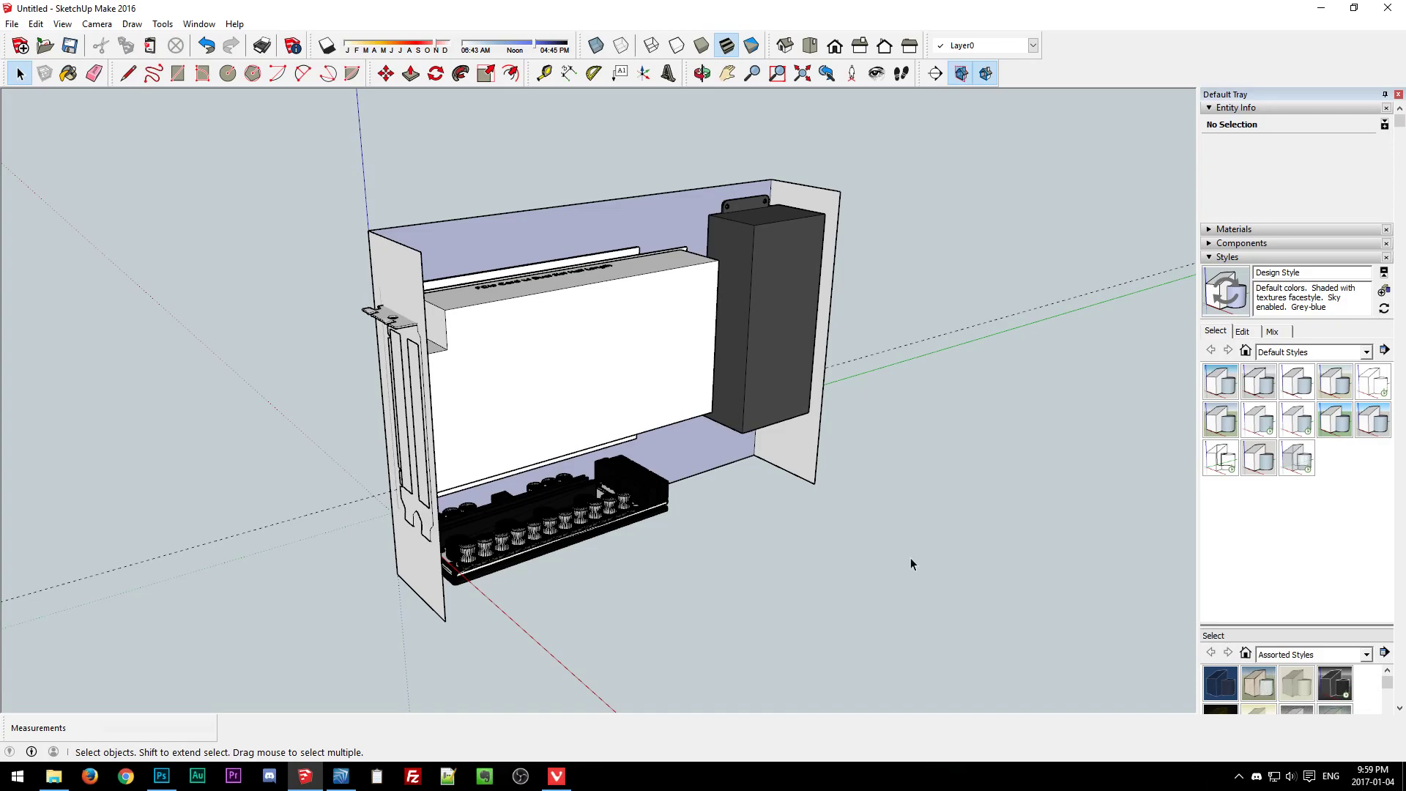
left_click(732, 319)
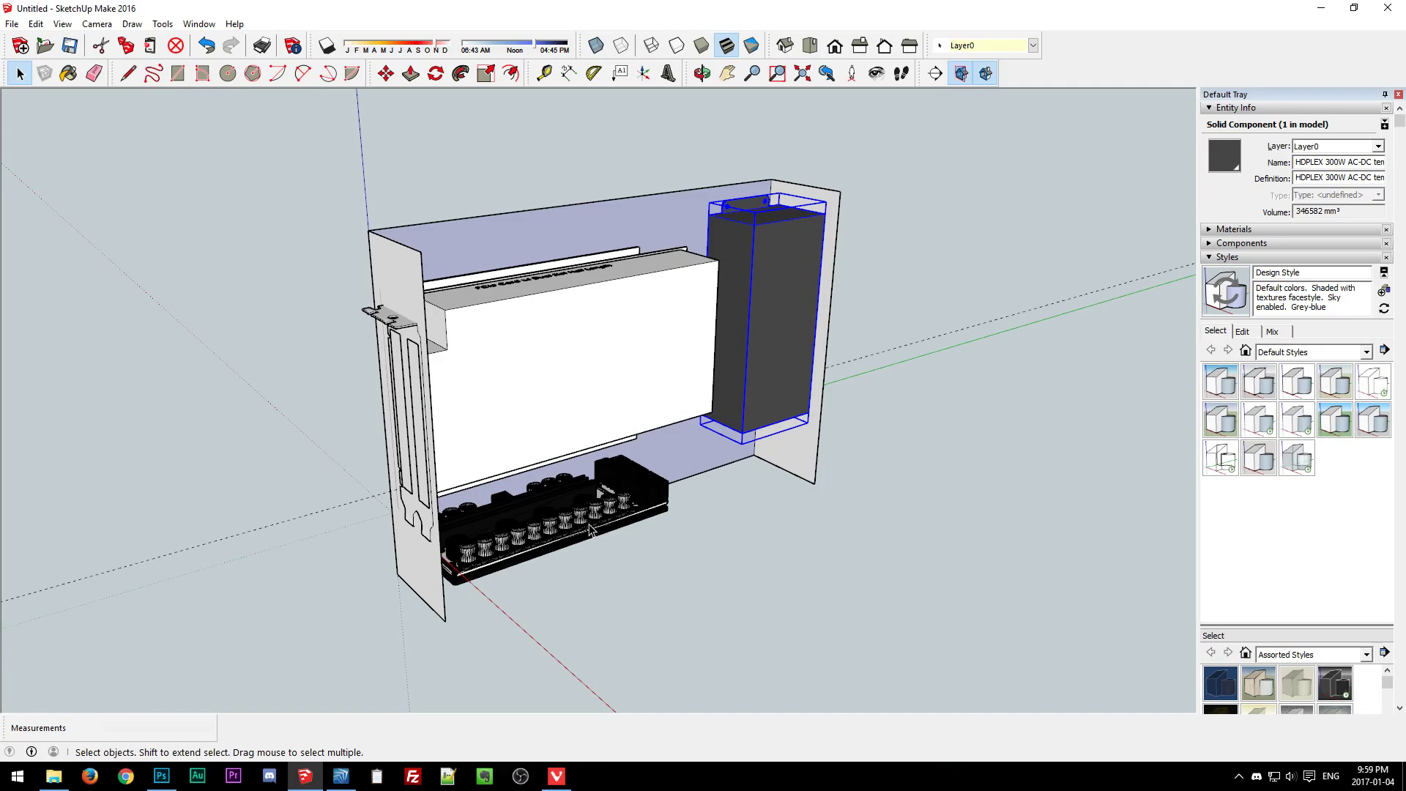
left_click(544, 546)
middle_click_drag(561, 543, 562, 506)
left_click(437, 606)
middle_click_drag(647, 599, 707, 608)
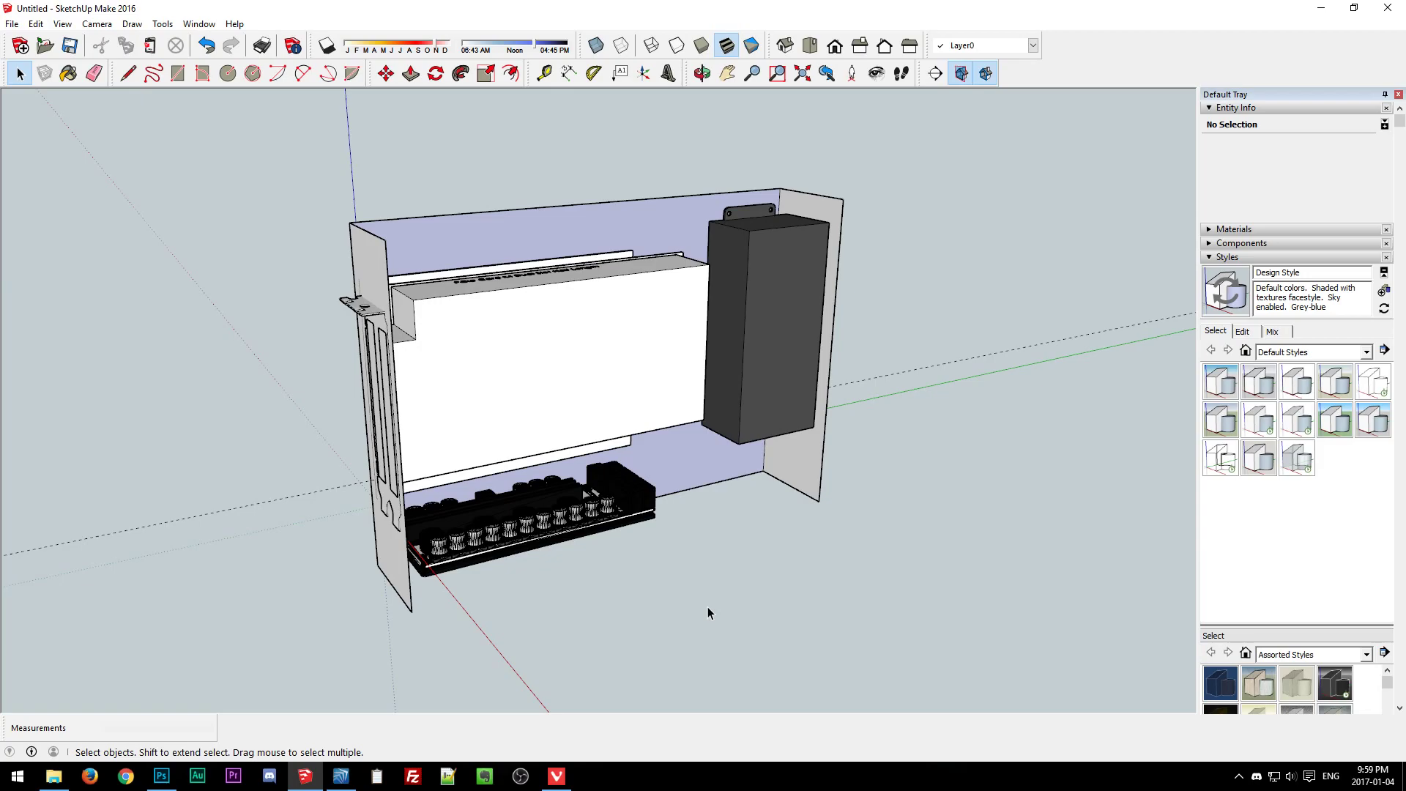
middle_click_drag(425, 622, 574, 319)
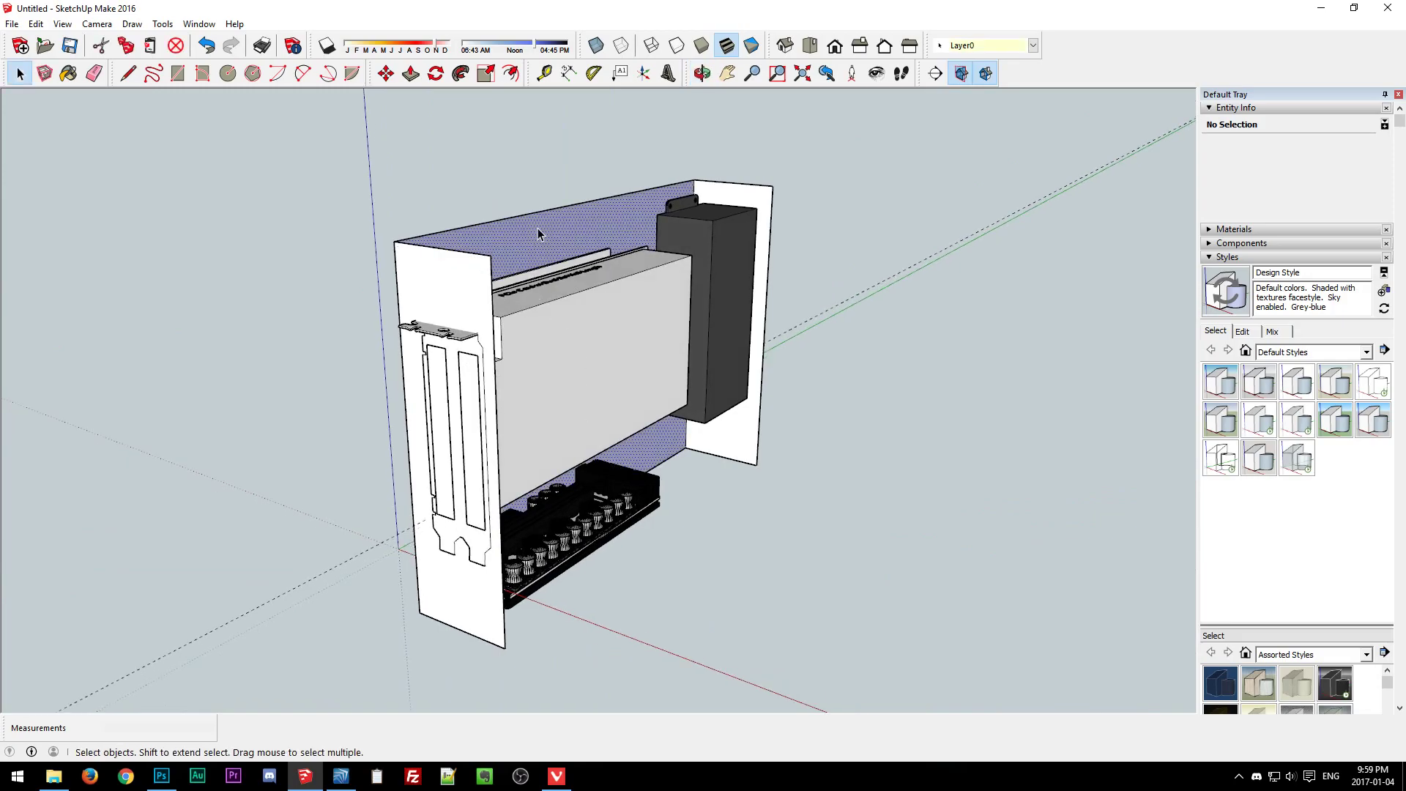
left_click(472, 261)
left_click(819, 605)
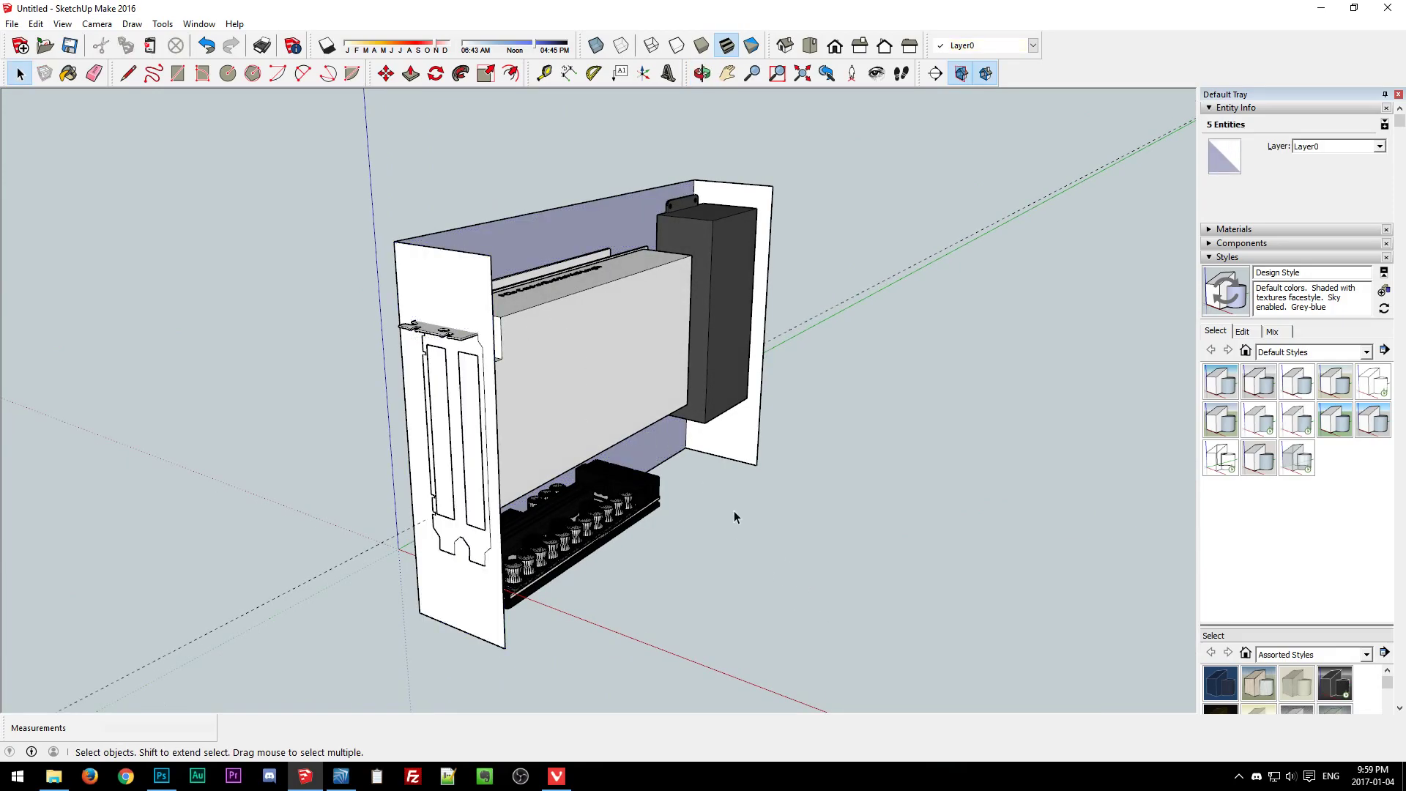
middle_click_drag(734, 515, 405, 580)
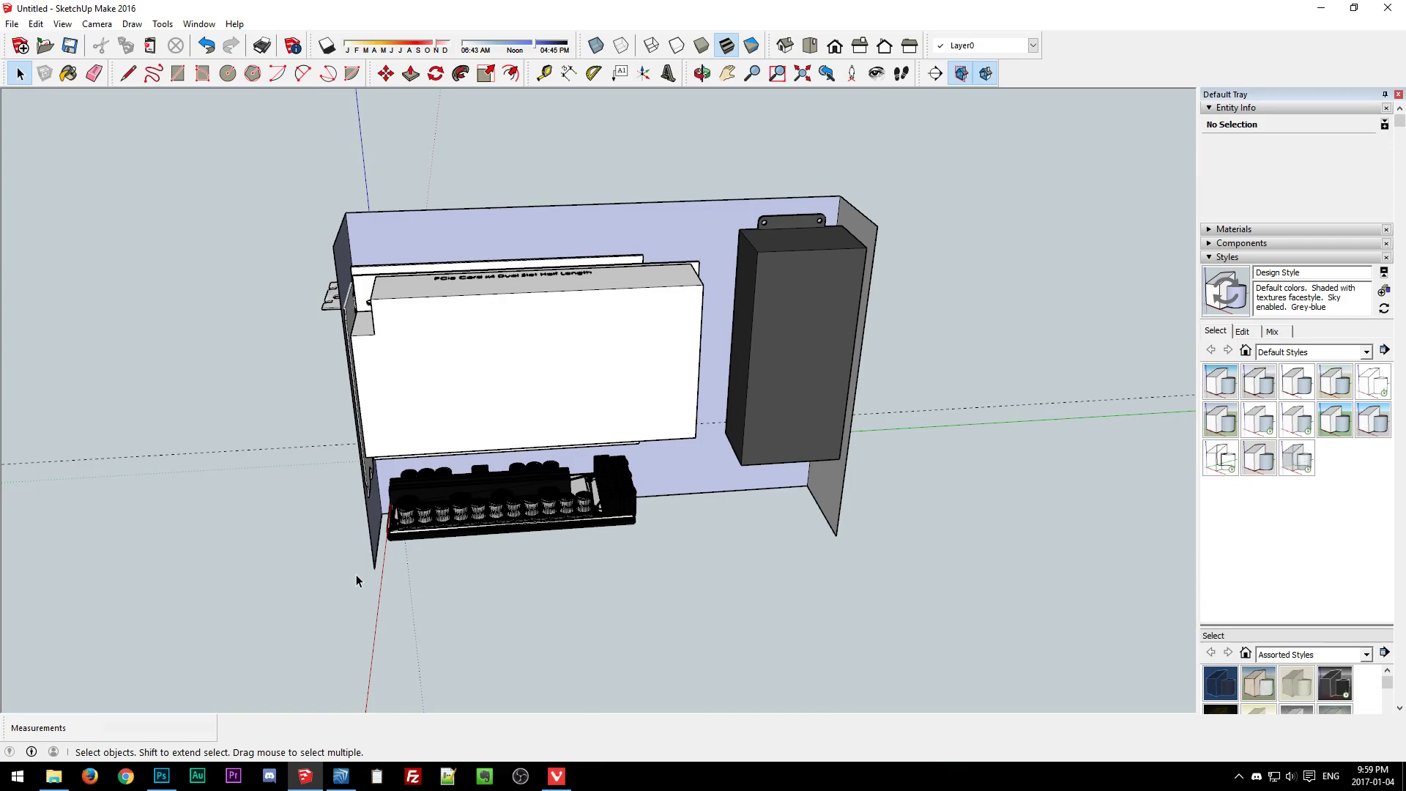
left_click(512, 510)
left_click(542, 577)
middle_click_drag(511, 580, 573, 639)
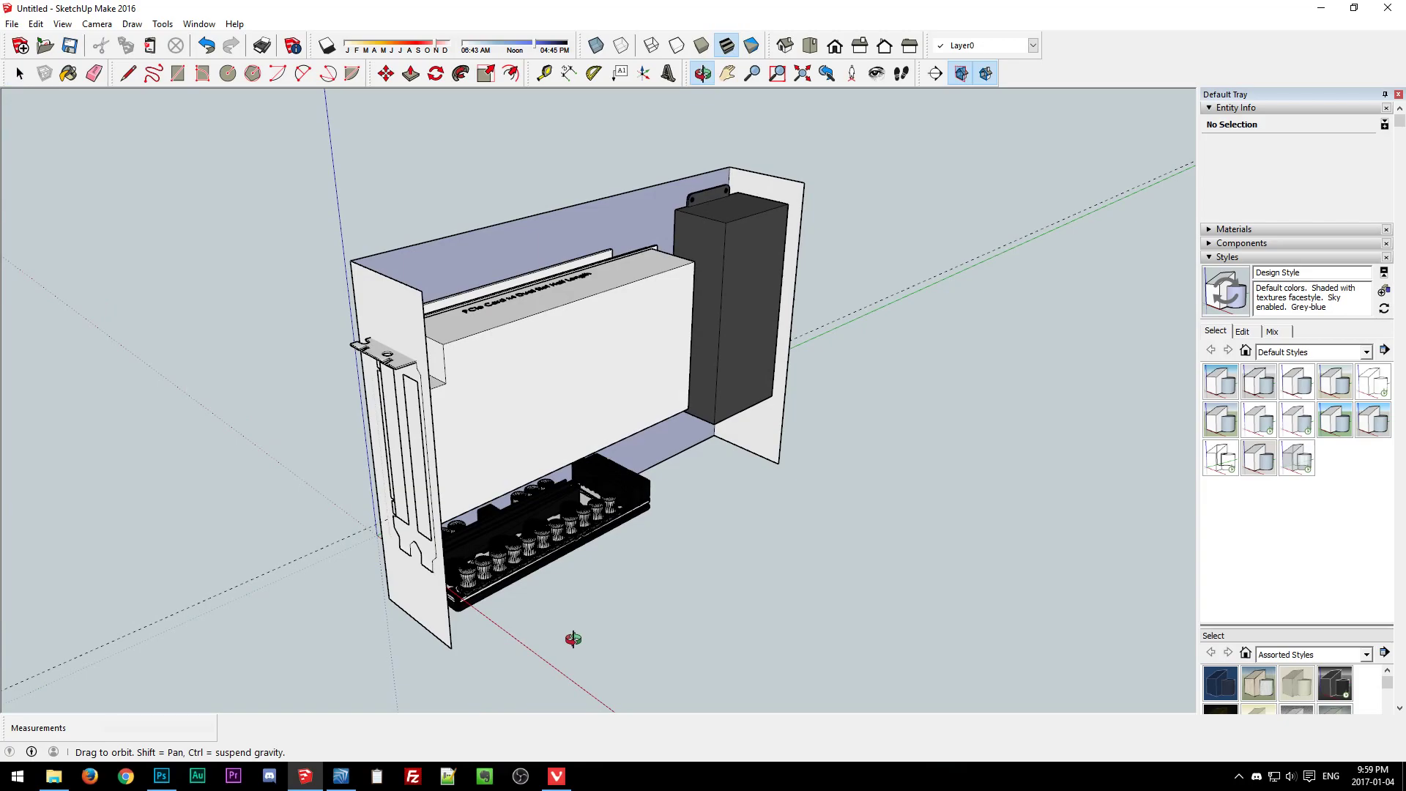
middle_click_drag(574, 639, 540, 471)
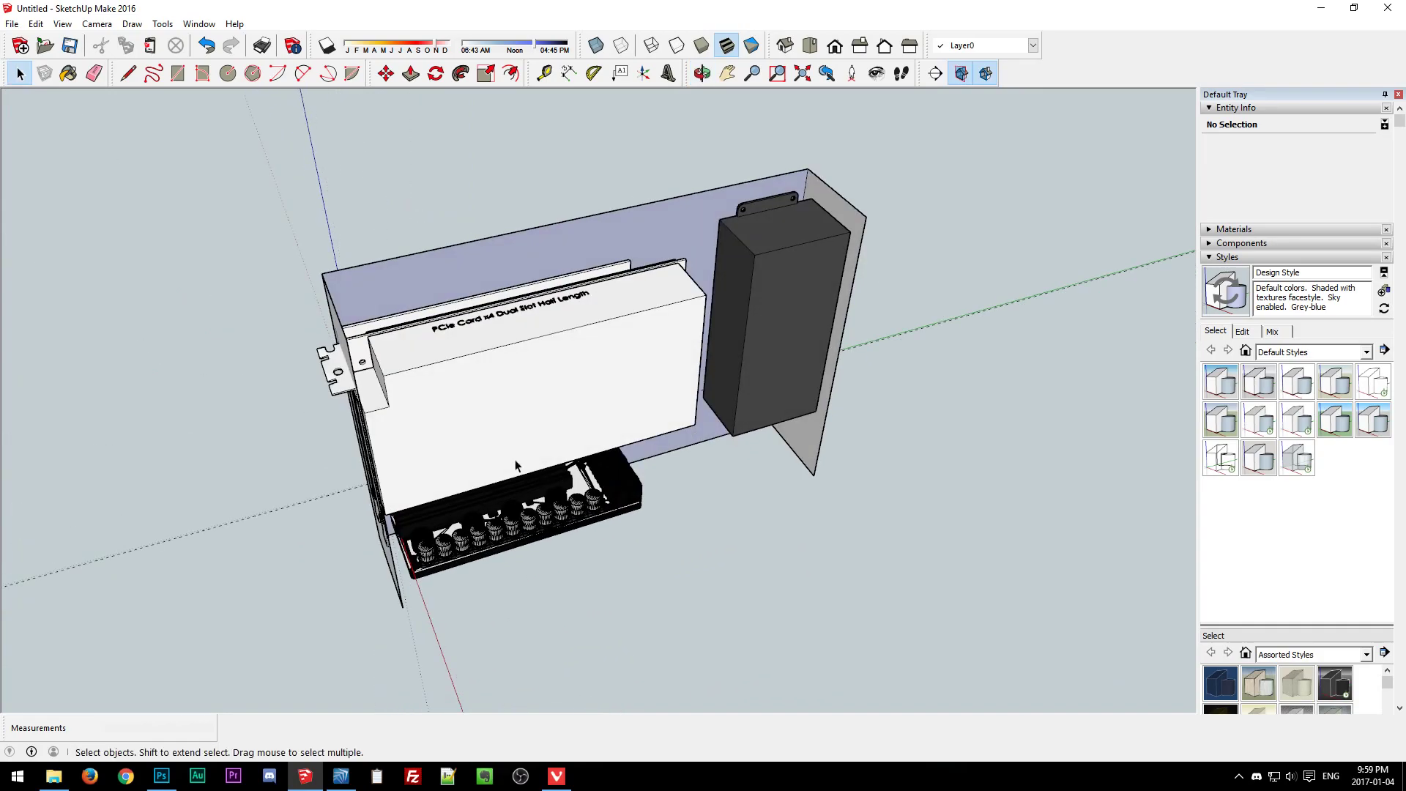
left_click(394, 331)
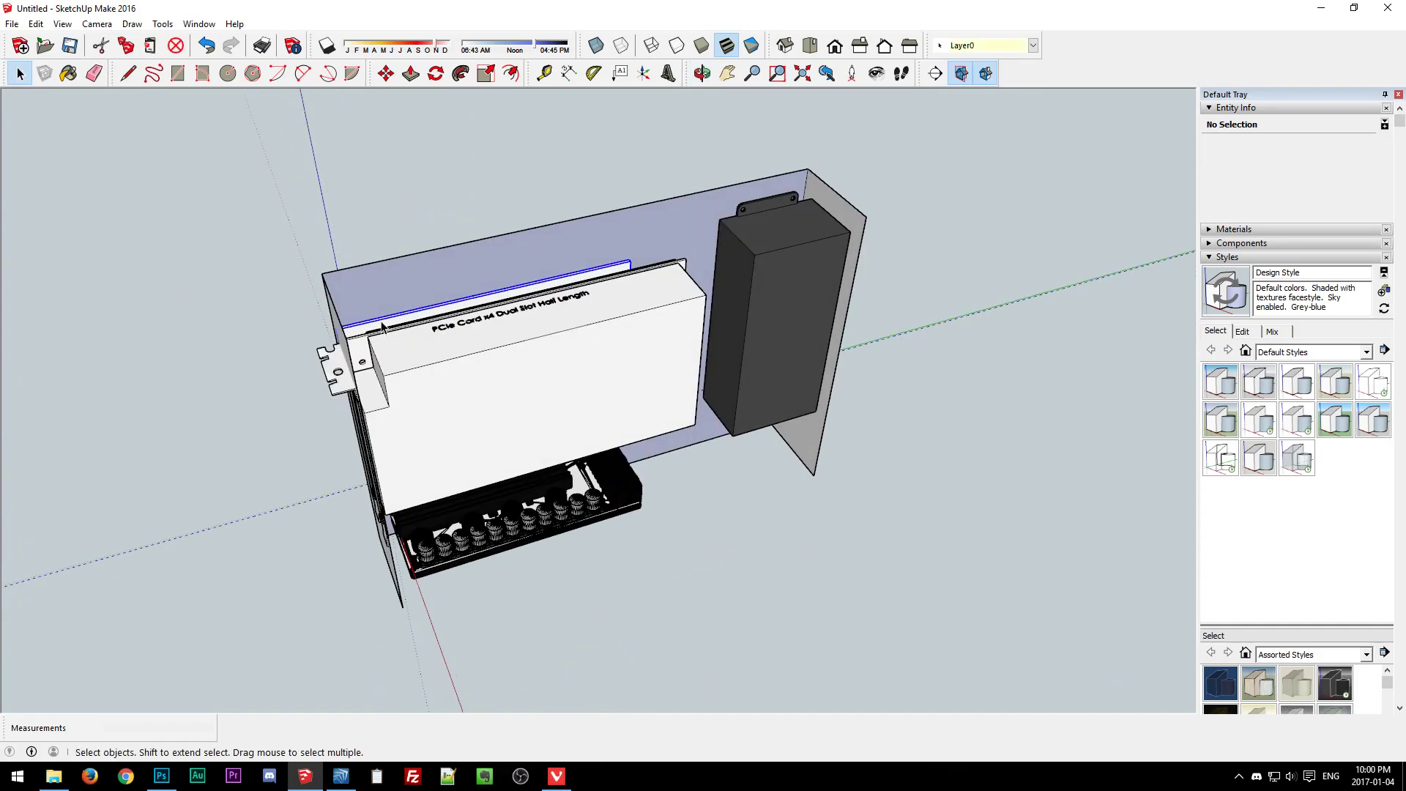
View the dock's bracket panel head-on and check it against the Thunder3 box's rear photo in the browser.
middle_click_drag(325, 628, 819, 405)
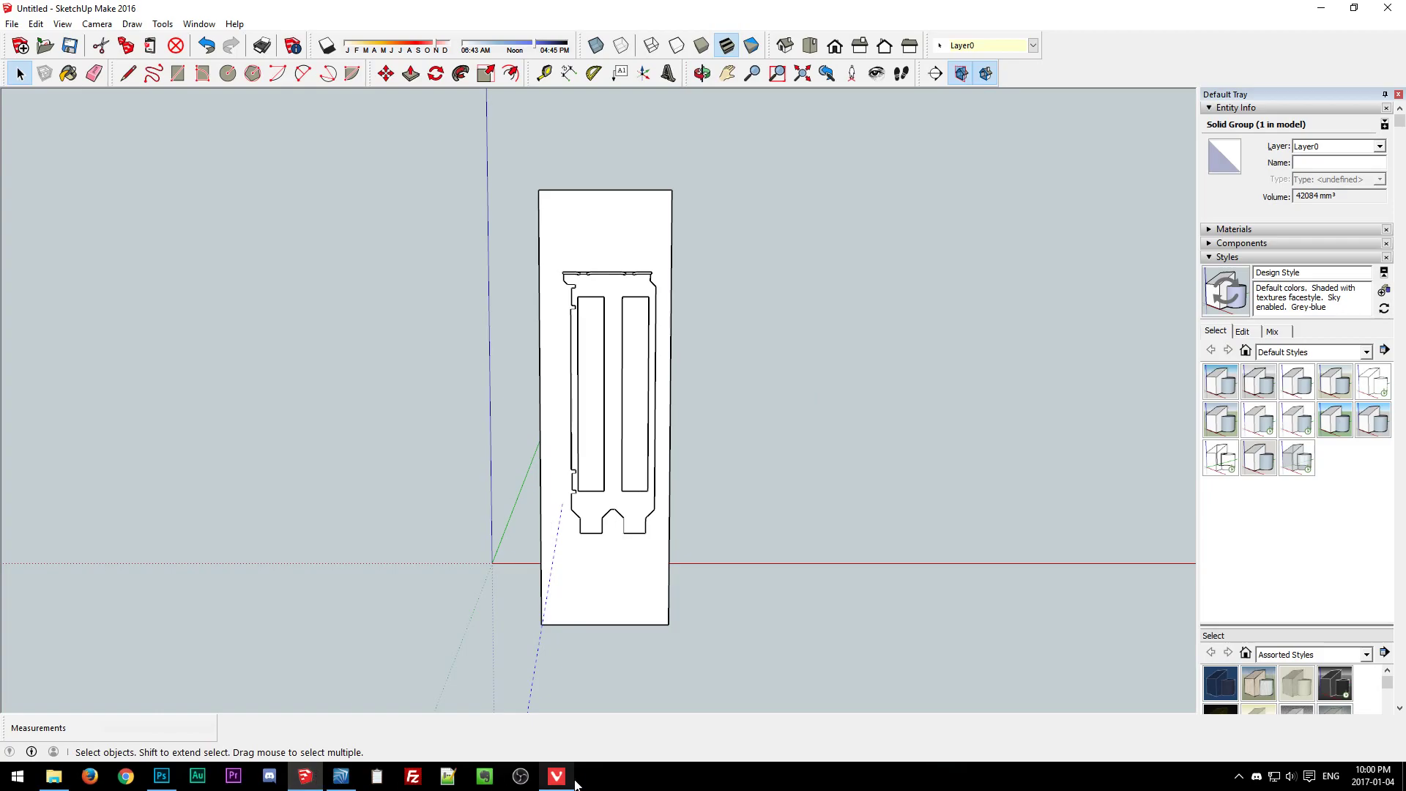
left_click(557, 776)
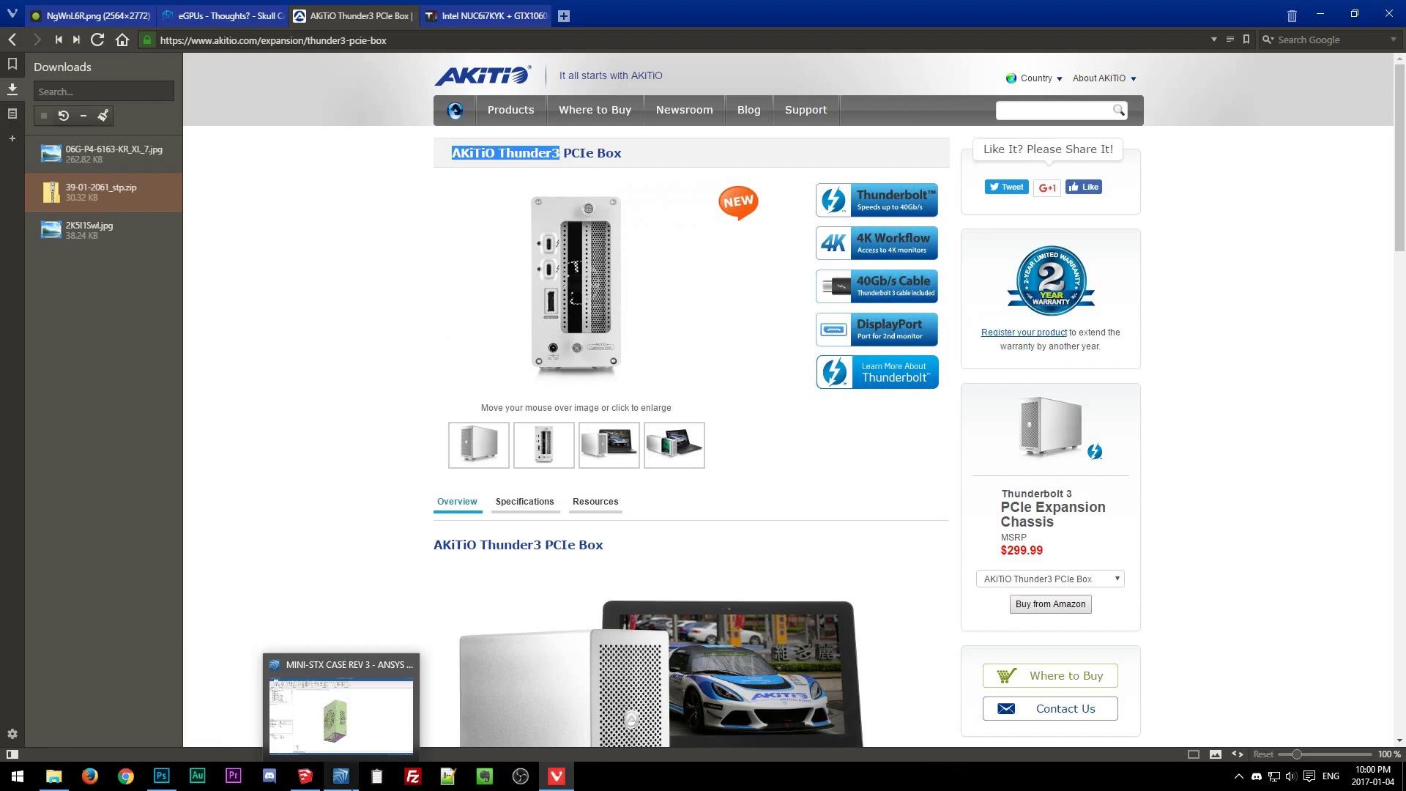
left_click(305, 777)
left_click(465, 575)
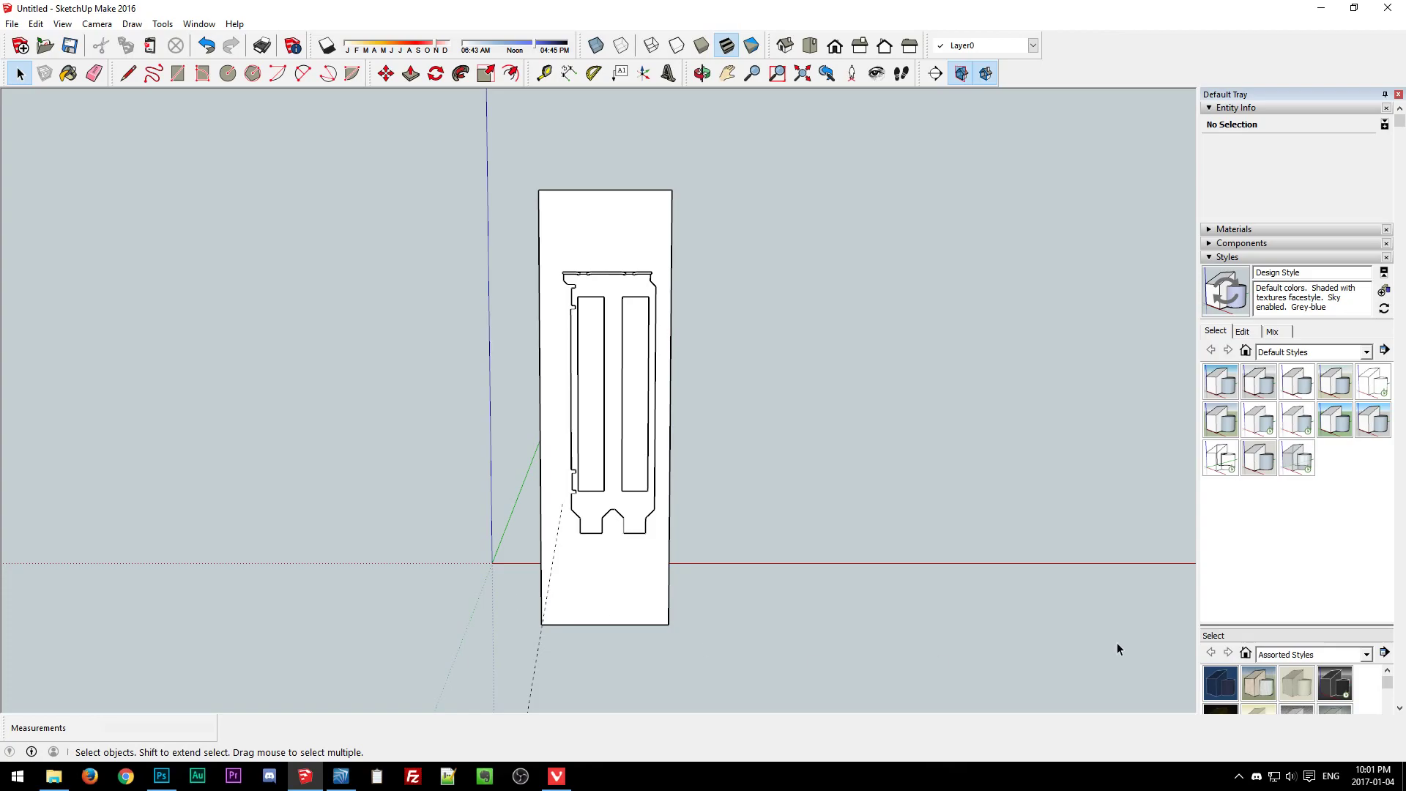
left_click(1372, 775)
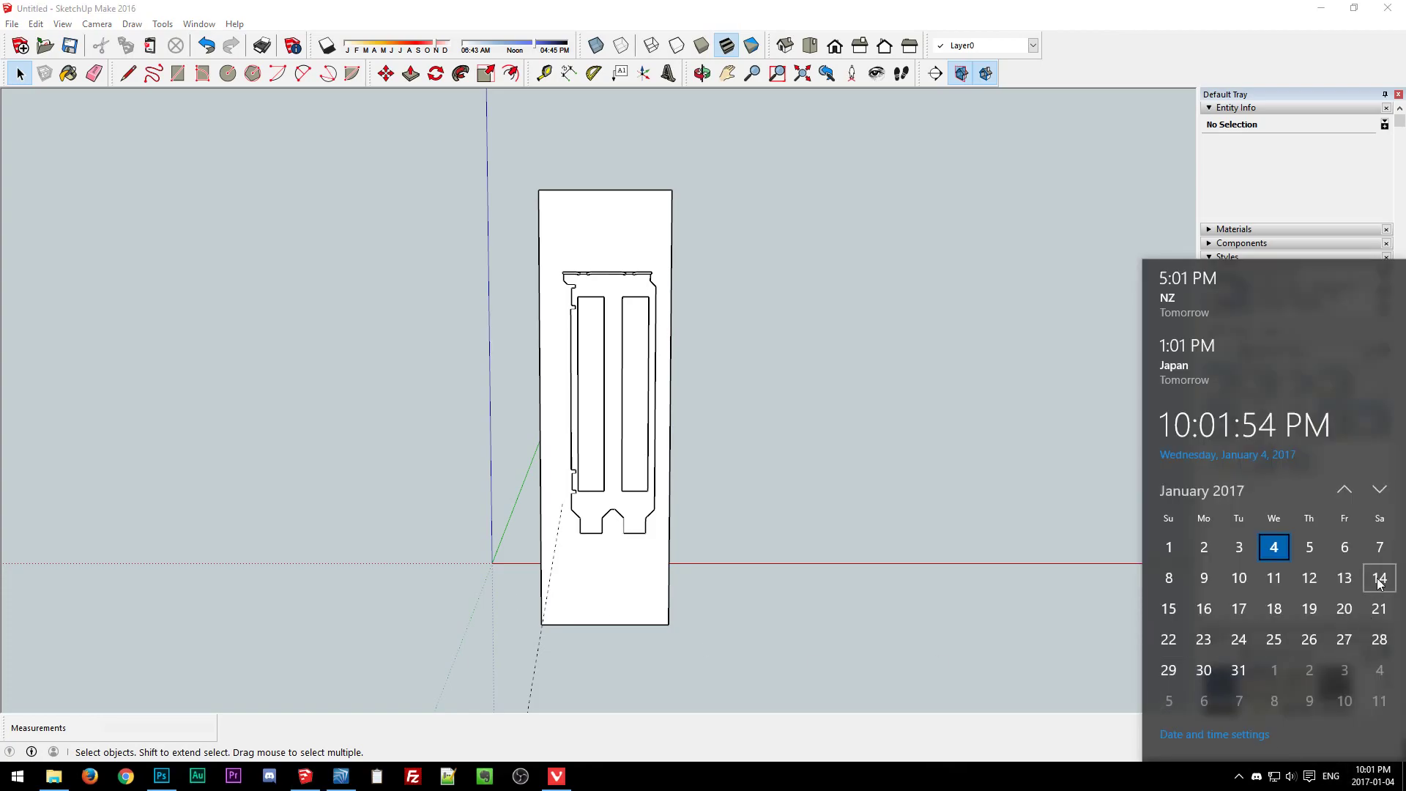
left_click(1044, 786)
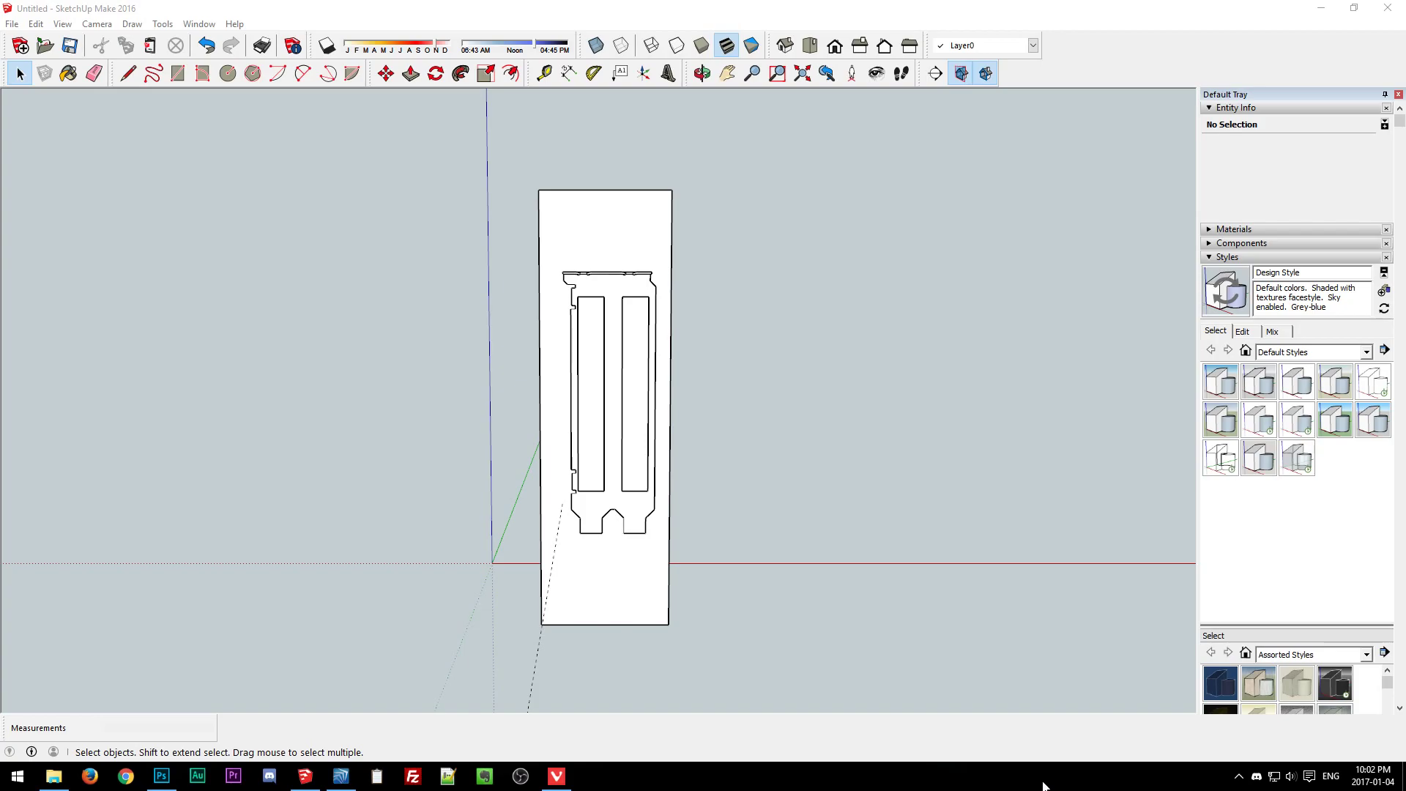
left_click(1175, 569)
Inspect the component spacing from both ends of the dock, picking out the HD-Plex 250W board, back panel, AC-DC unit and card.
middle_click_drag(957, 449, 722, 498)
middle_click_drag(433, 548, 353, 549)
mouse_move(829, 526)
middle_mouse_down()
mouse_move(497, 554)
mouse_move(998, 550)
mouse_move(584, 630)
middle_mouse_up()
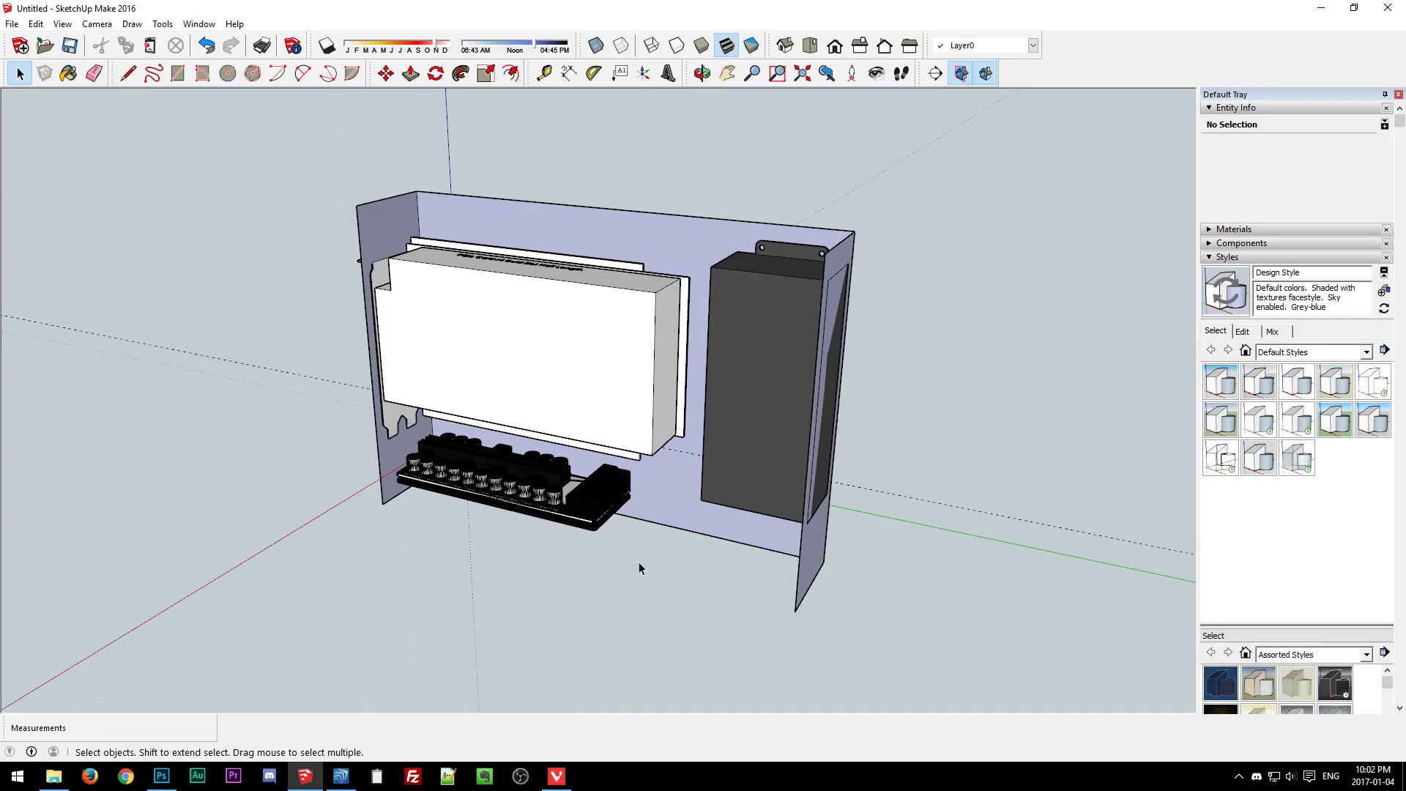
middle_click_drag(383, 572, 428, 617)
left_click(522, 499)
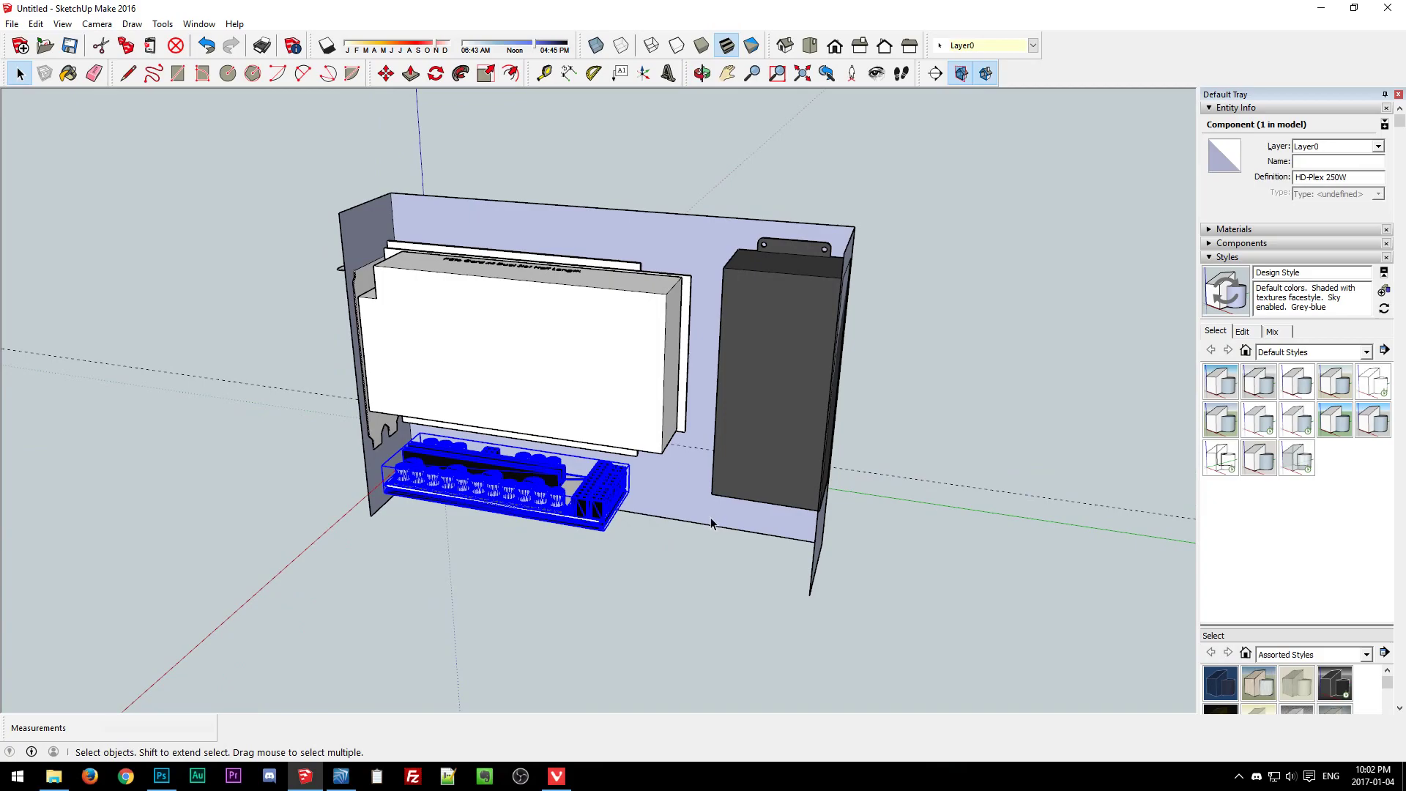
left_click(711, 523)
left_click(627, 591)
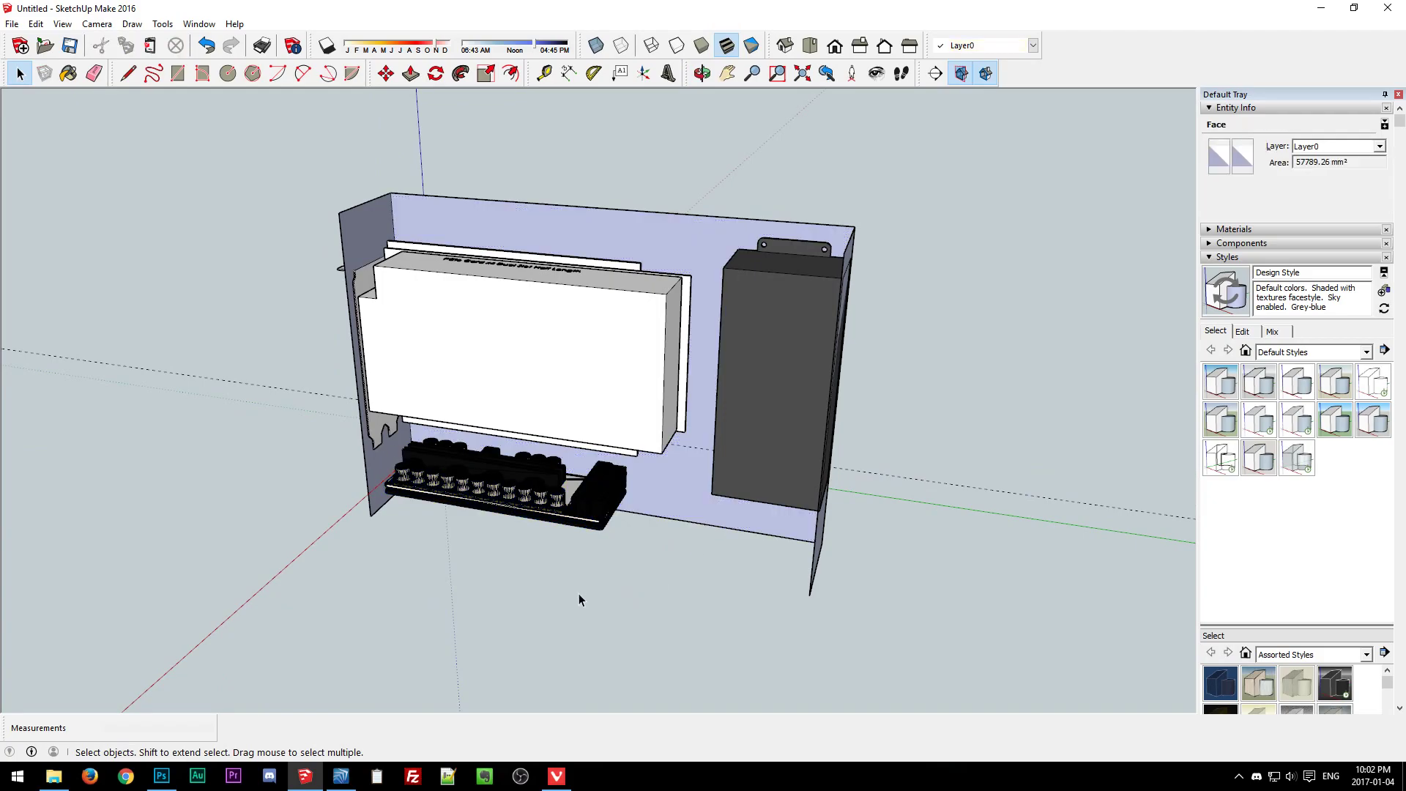
middle_click_drag(529, 597, 877, 549)
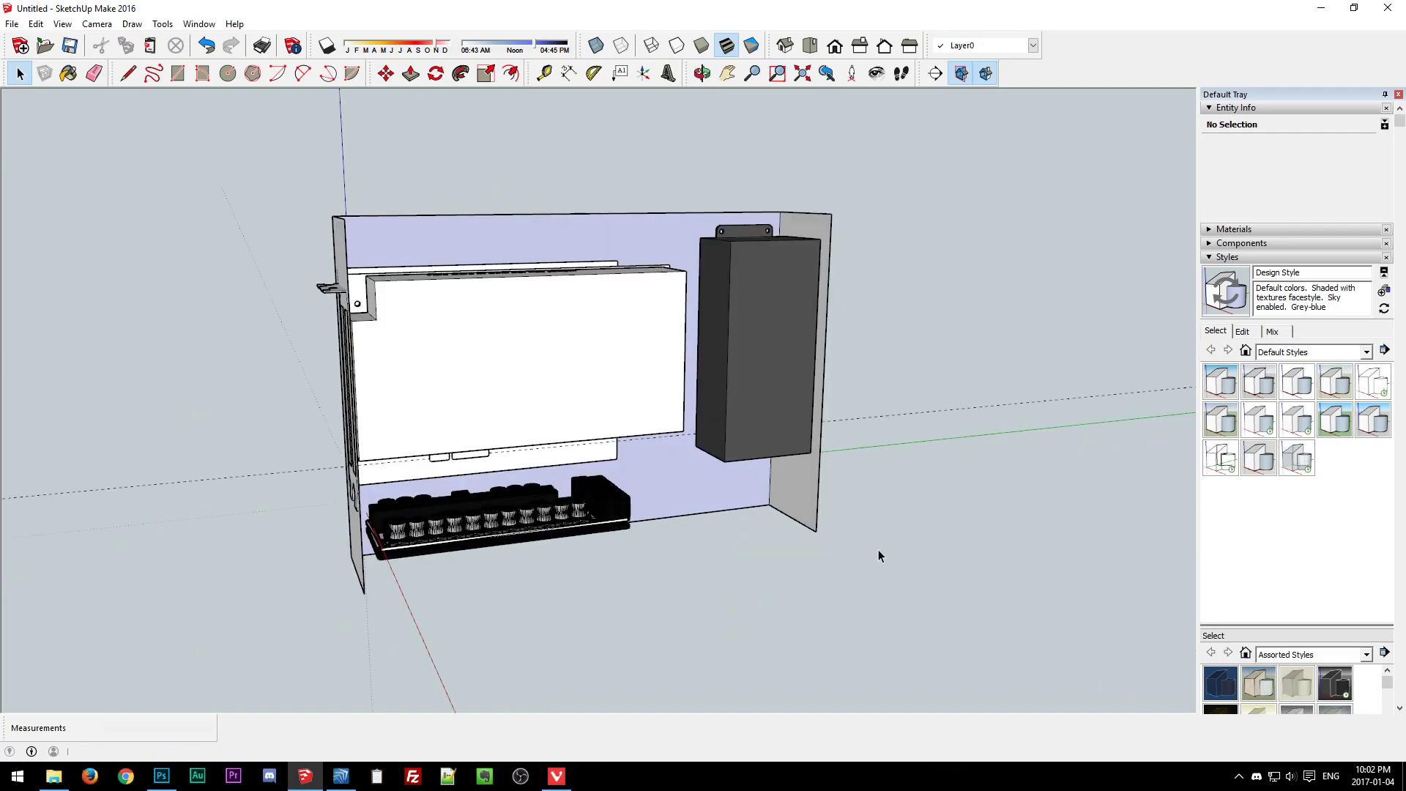
left_click(754, 297)
left_click(444, 433)
left_click(475, 518)
middle_click_drag(560, 613, 766, 613)
left_click(845, 548)
middle_click_drag(881, 559, 829, 547)
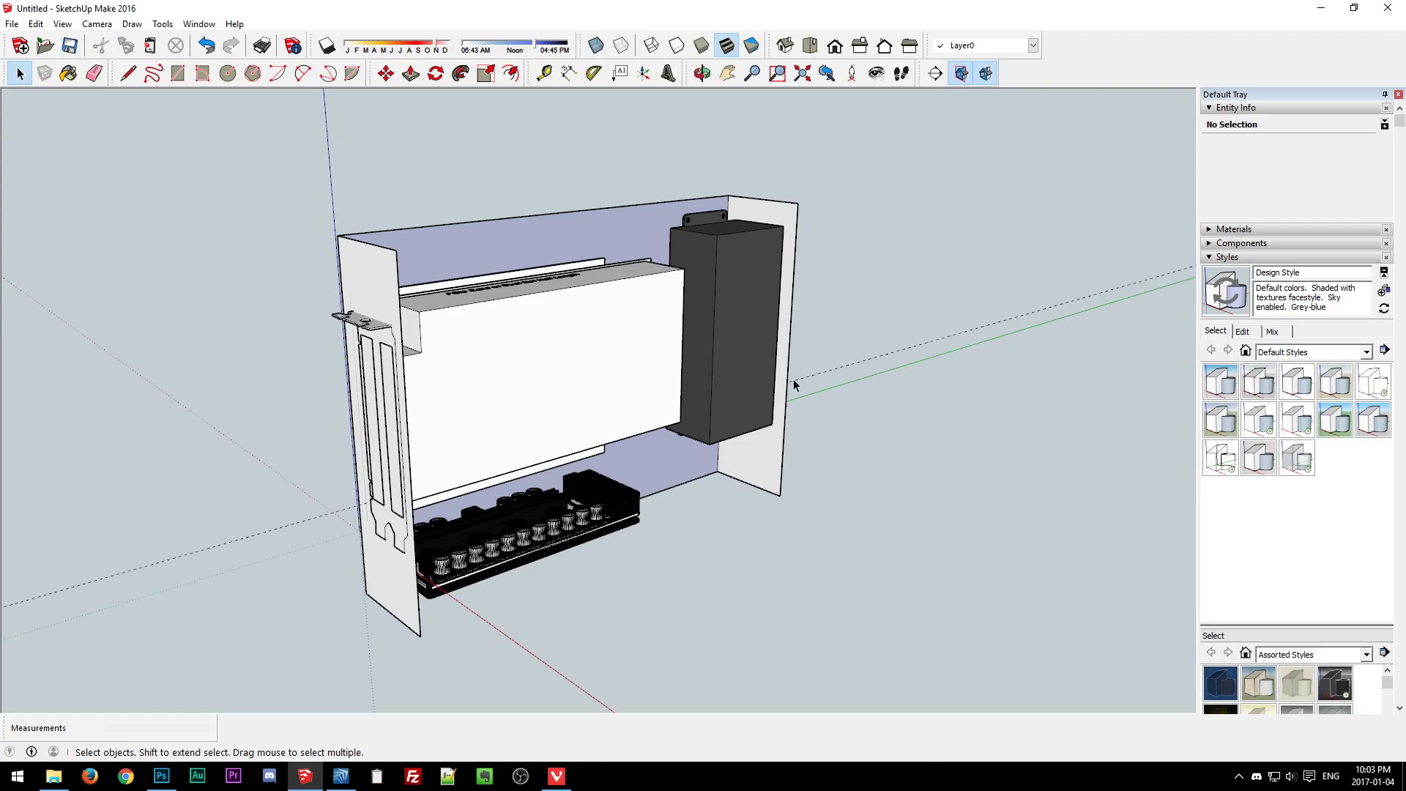
left_click_drag(236, 165, 898, 658)
left_click(840, 587)
middle_click_drag(818, 583, 820, 703)
middle_click_drag(894, 604, 753, 609)
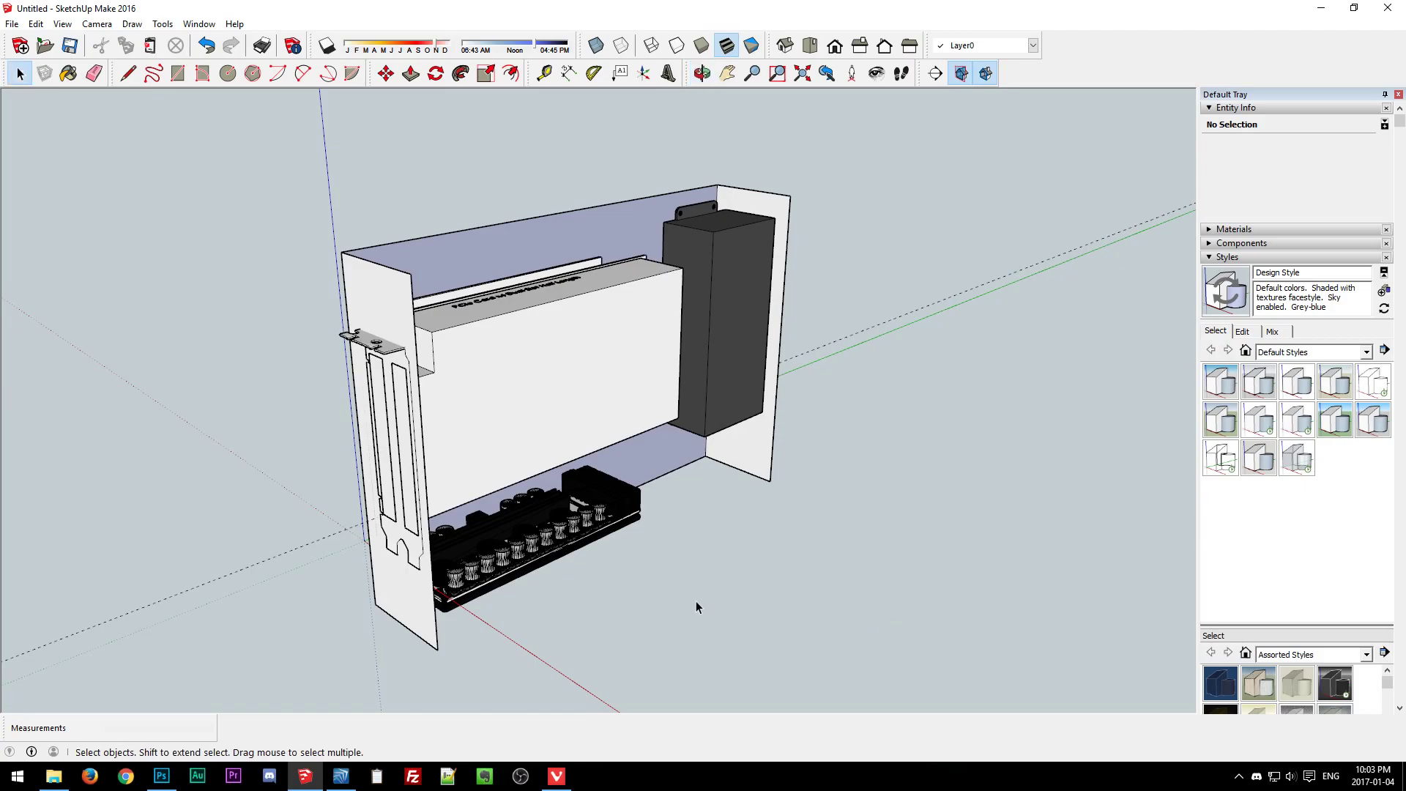
middle_click_drag(797, 595, 762, 624)
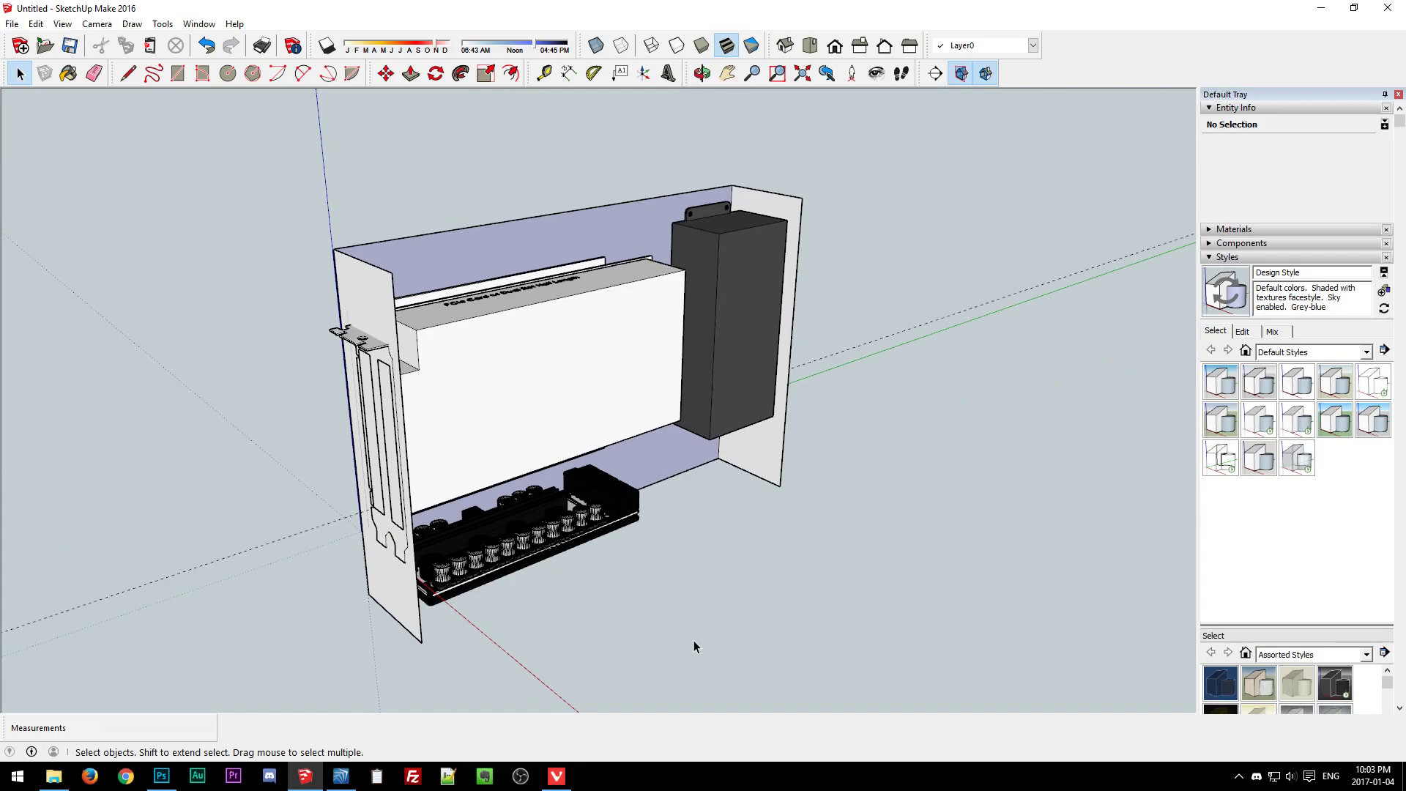
scroll(687, 644, "down", 2)
mouse_move(696, 632)
middle_mouse_down()
mouse_move(783, 559)
mouse_move(678, 615)
middle_mouse_up()
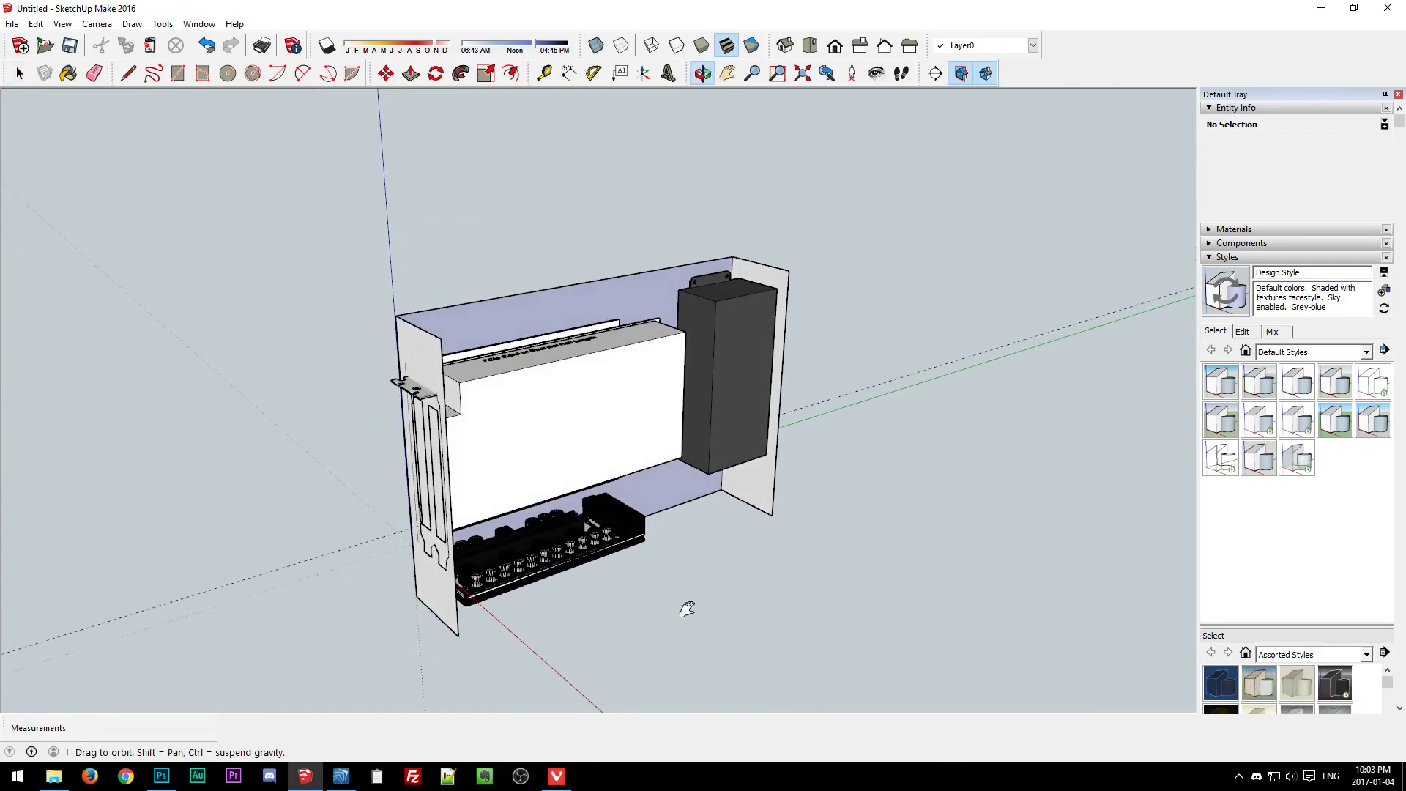
scroll(667, 601, "up", 1)
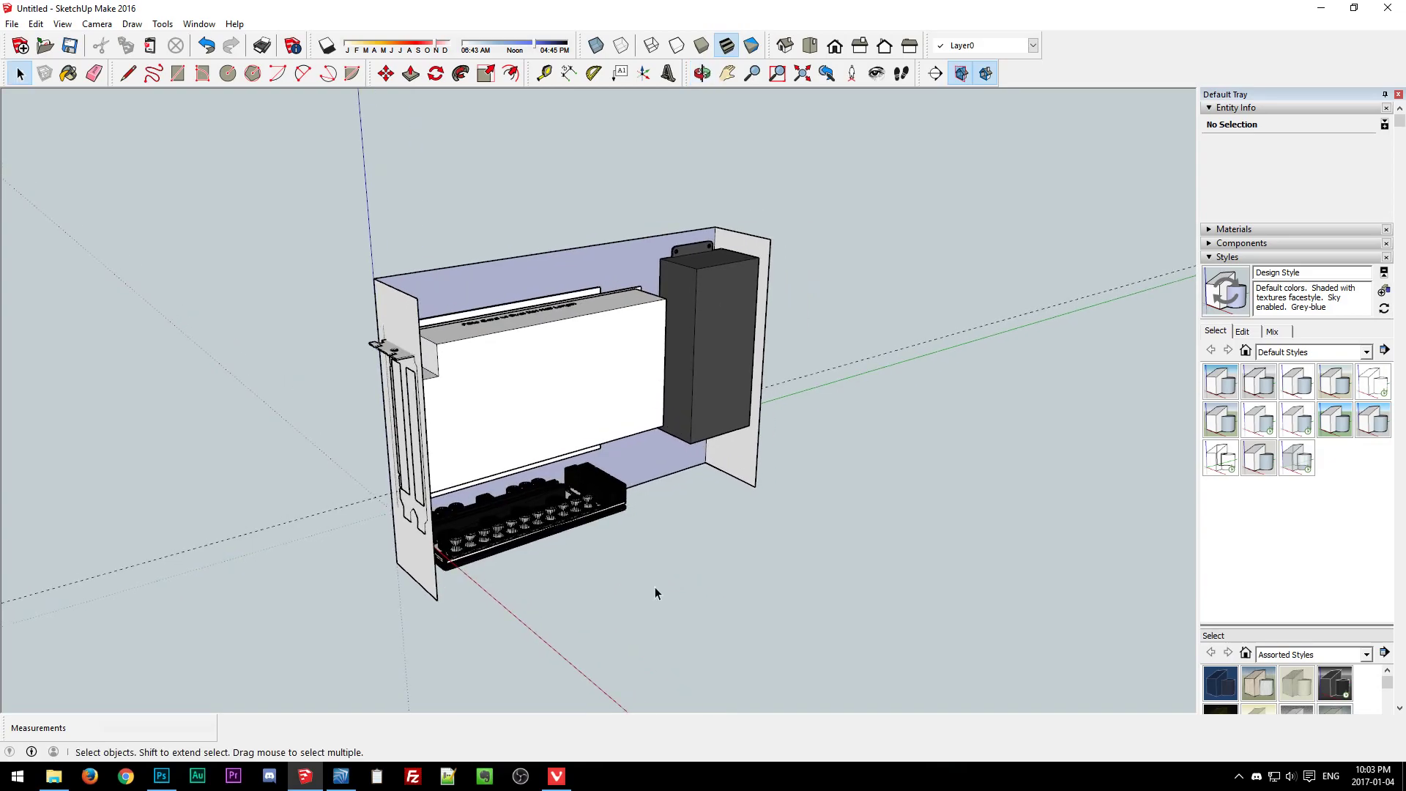